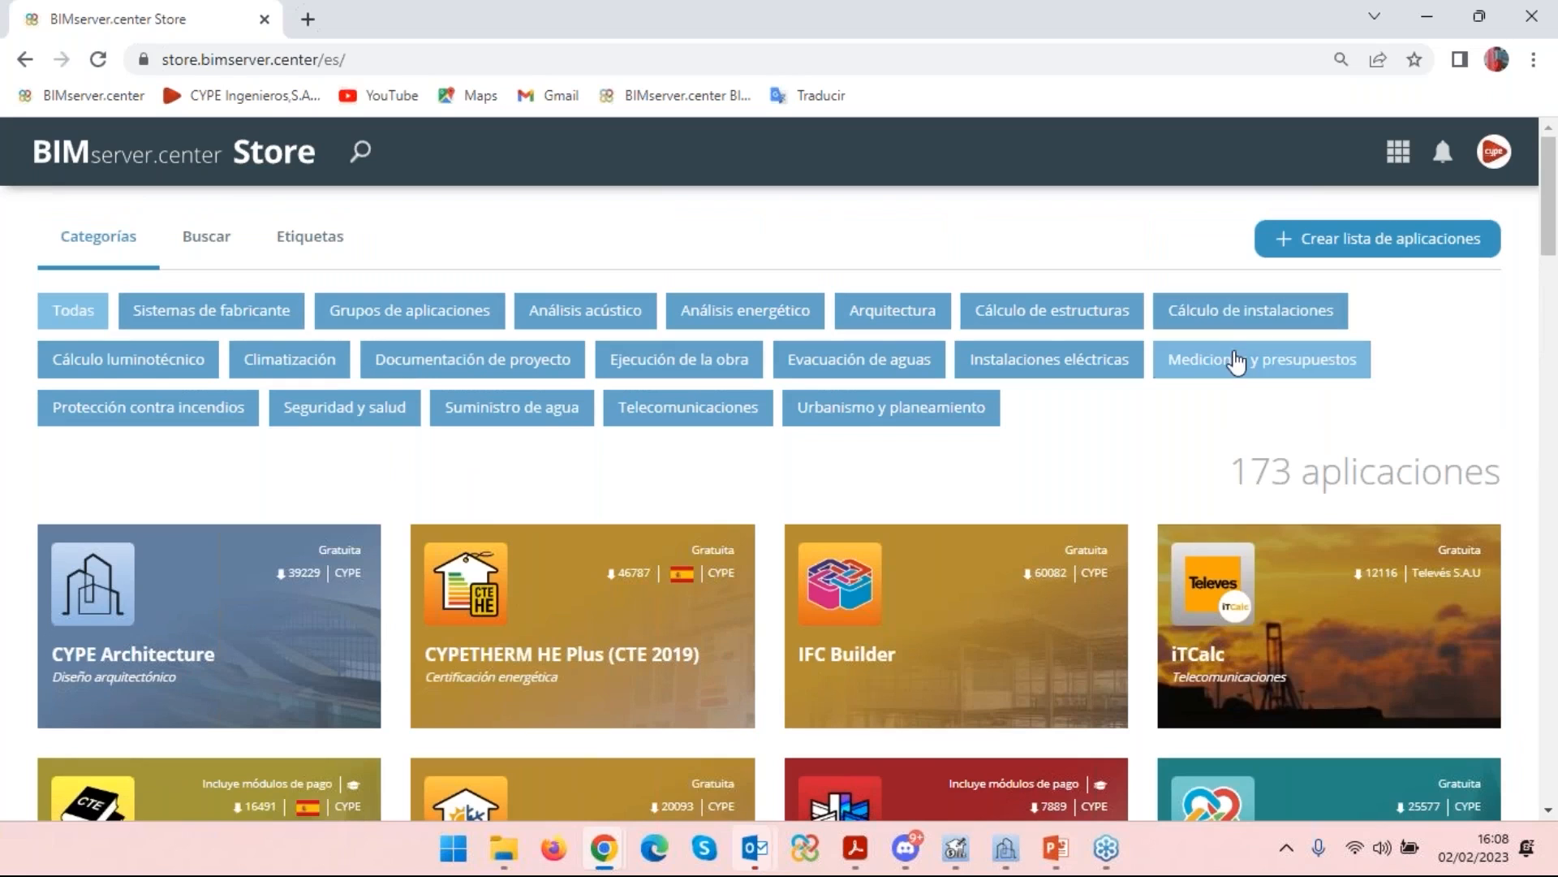
# Filter the application store by the Mediciones y presupuestos category and look through the listed applications.
pyautogui.click(1234, 363)
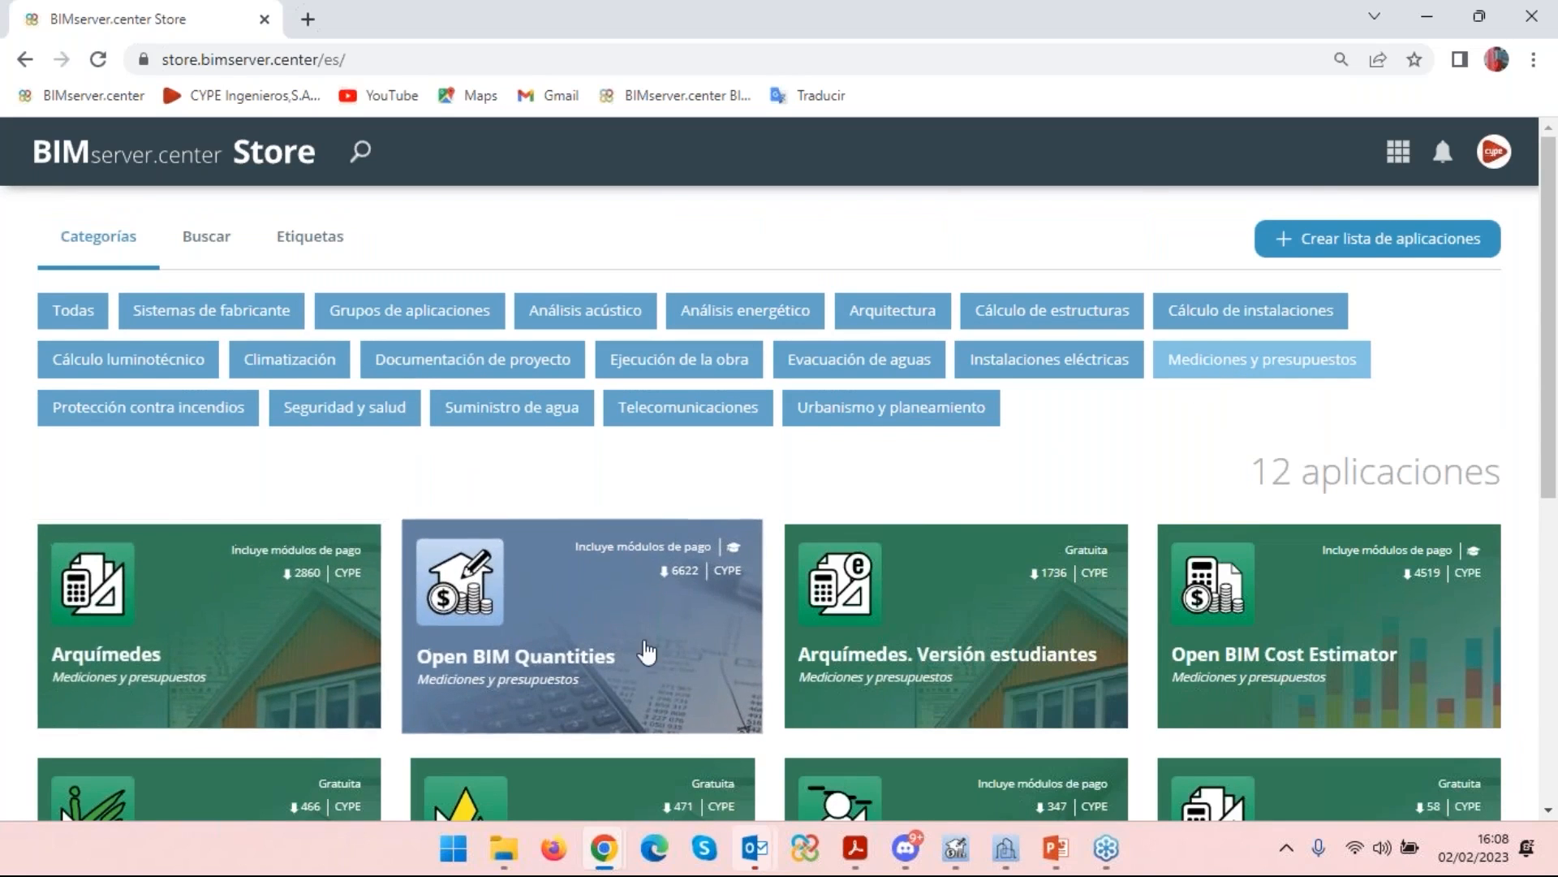
pyautogui.scroll(-1, 642, 625)
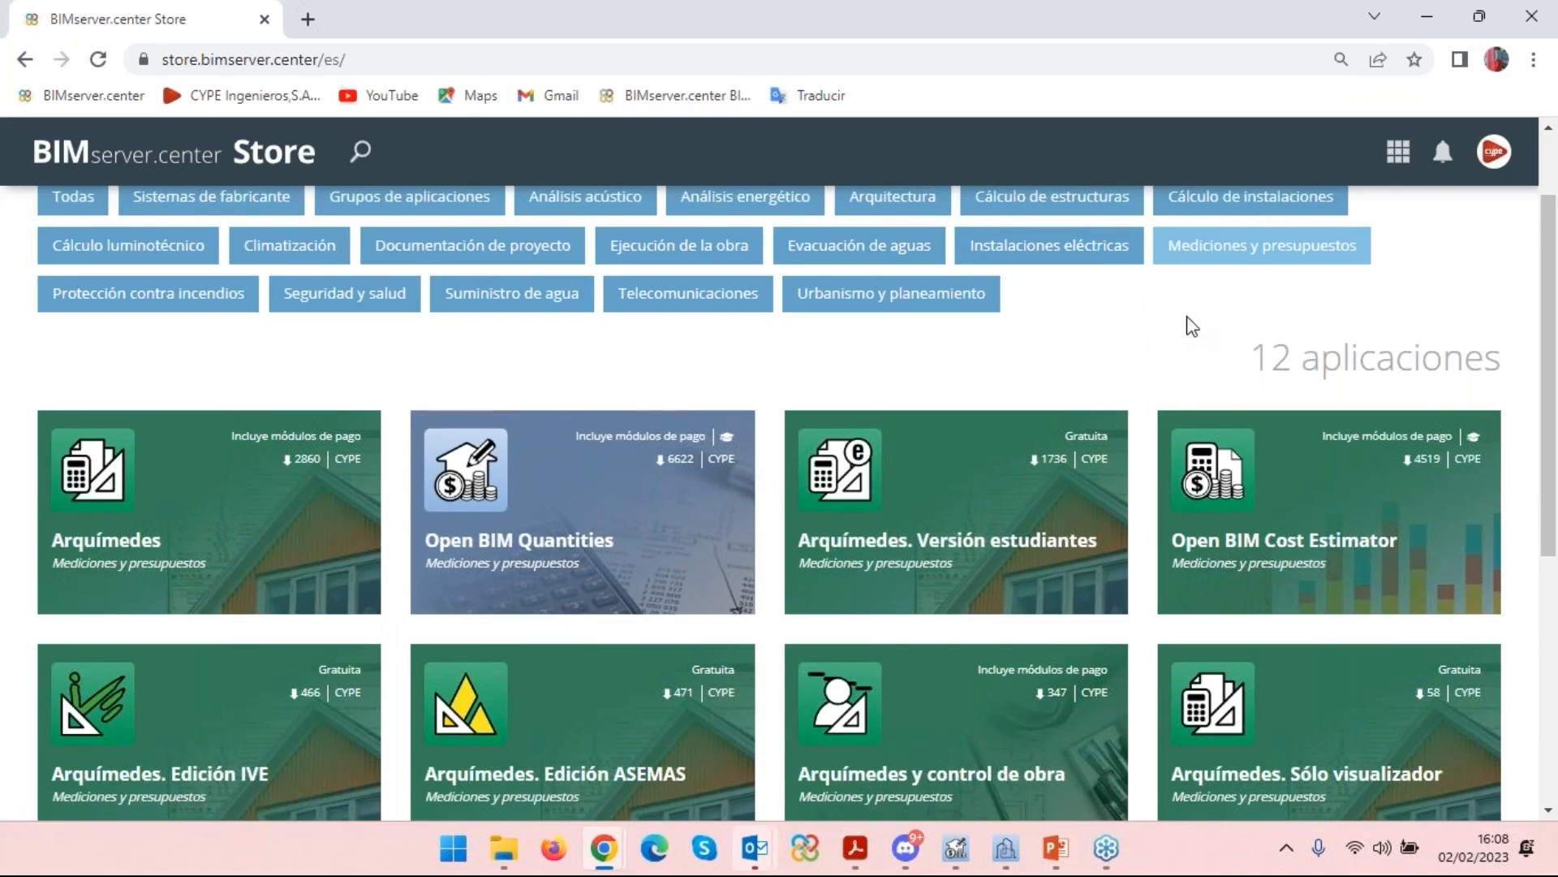
pyautogui.scroll(1, 1181, 333)
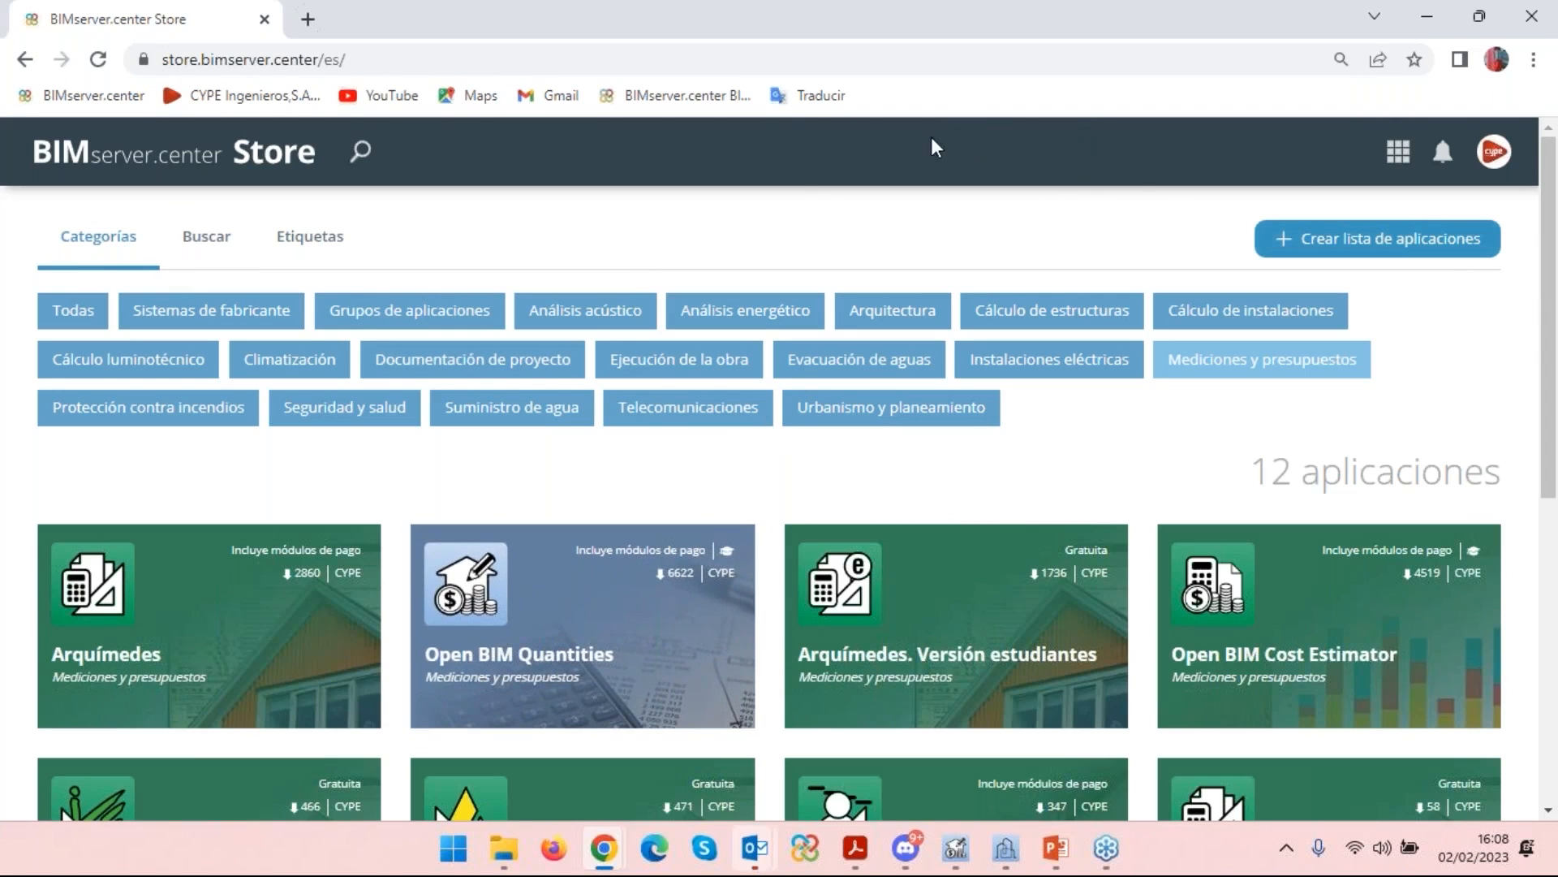
# Return to the BIMserver.center project list and open the Webinar16_11 project.
pyautogui.click(25, 59)
pyautogui.click(417, 553)
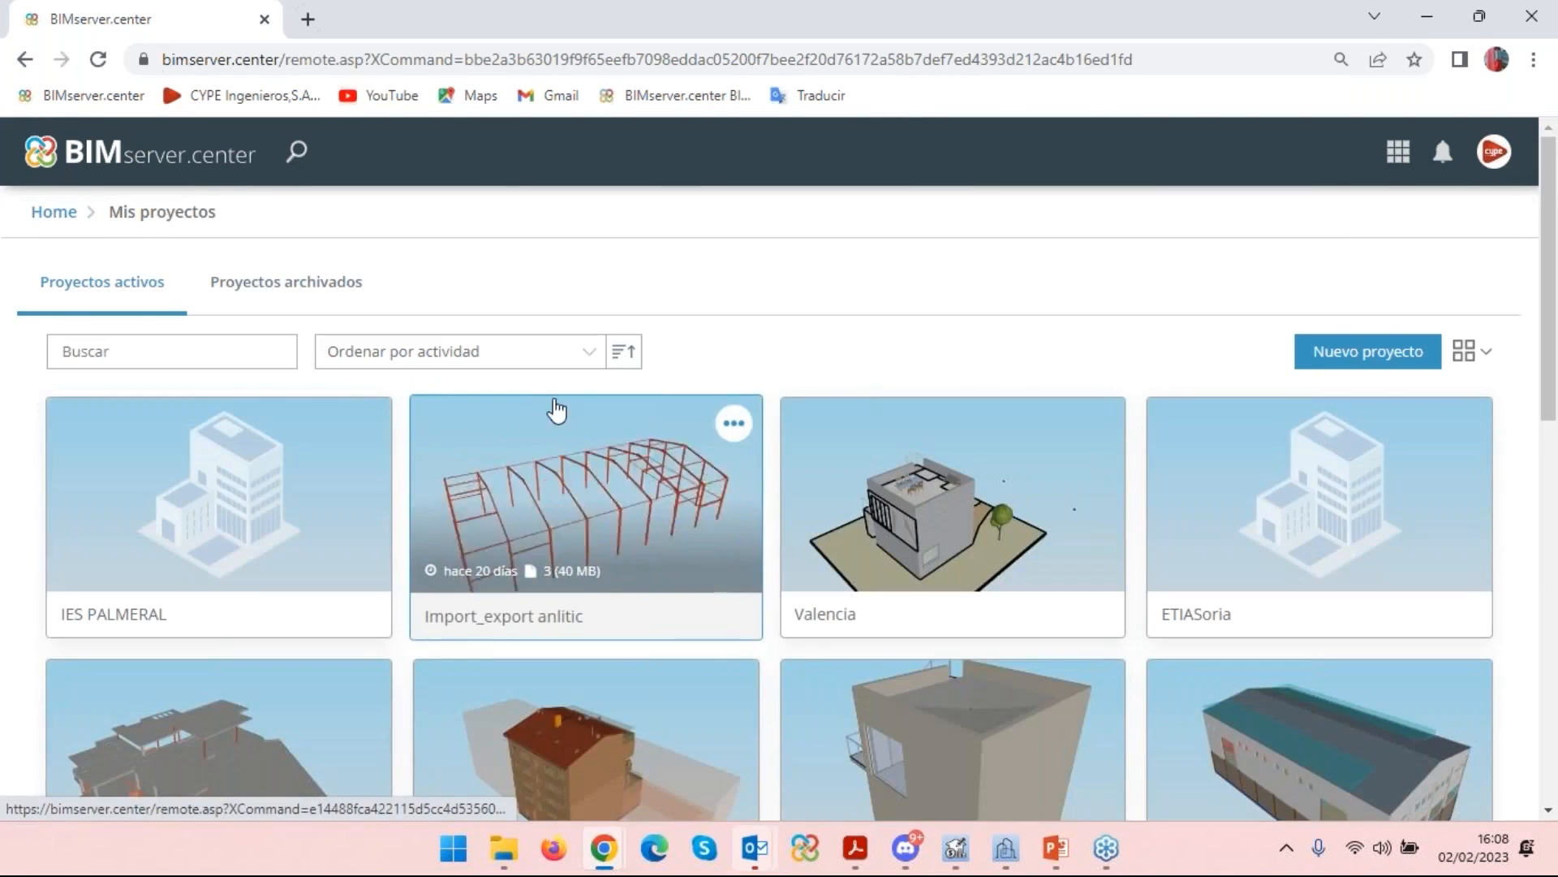
pyautogui.scroll(-5, 933, 281)
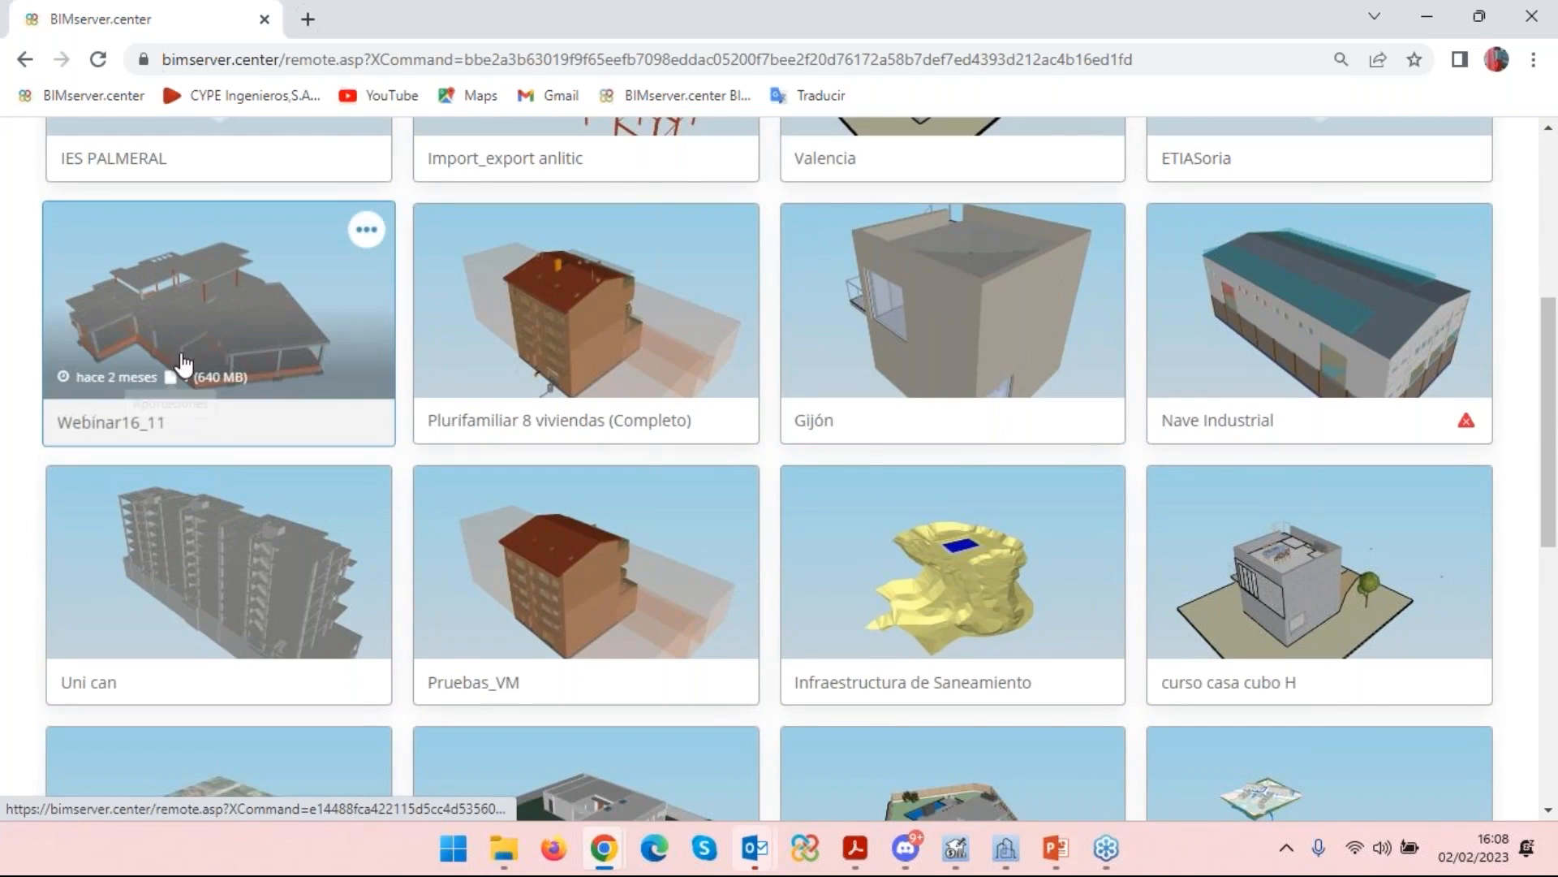
pyautogui.click(237, 331)
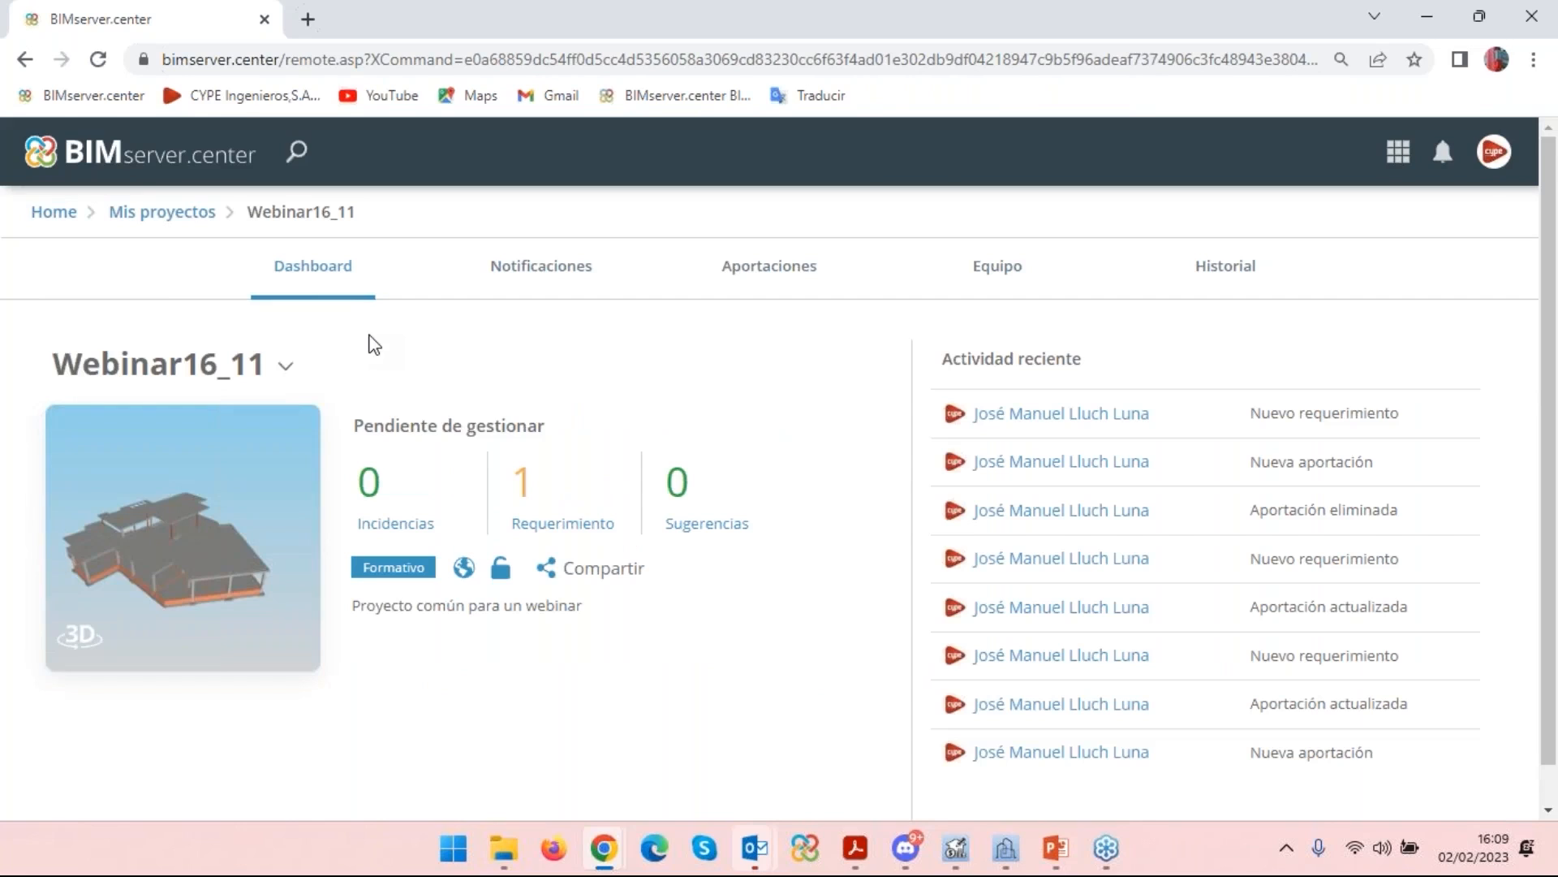
# Load the project's 3D view with all Arquitectura and Emplazamiento layers added to the Estructura layer.
pyautogui.click(279, 486)
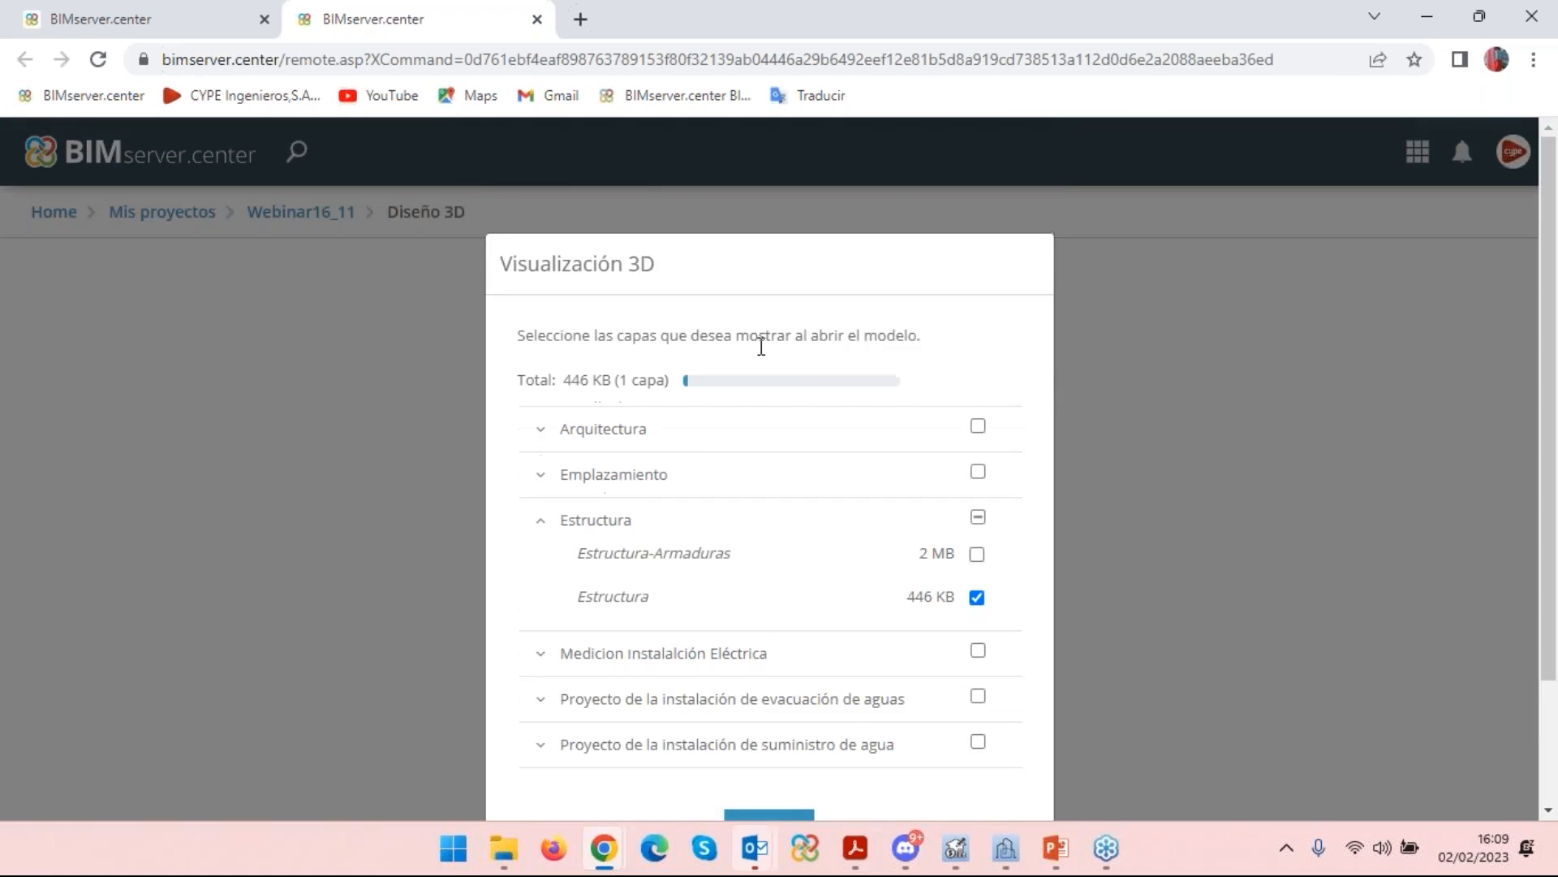
pyautogui.click(978, 427)
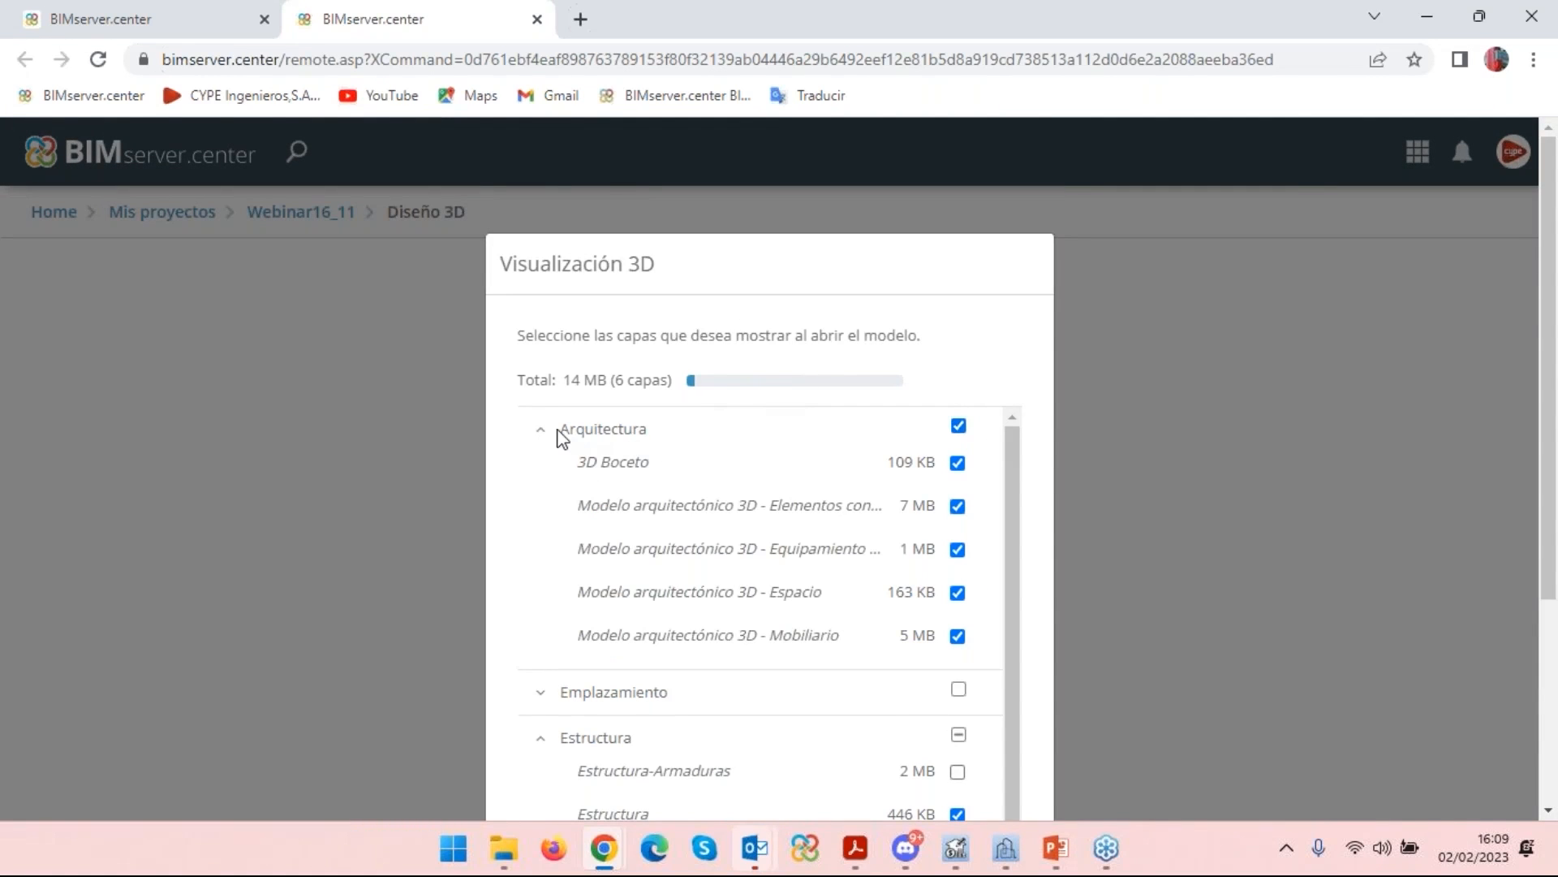
pyautogui.click(604, 428)
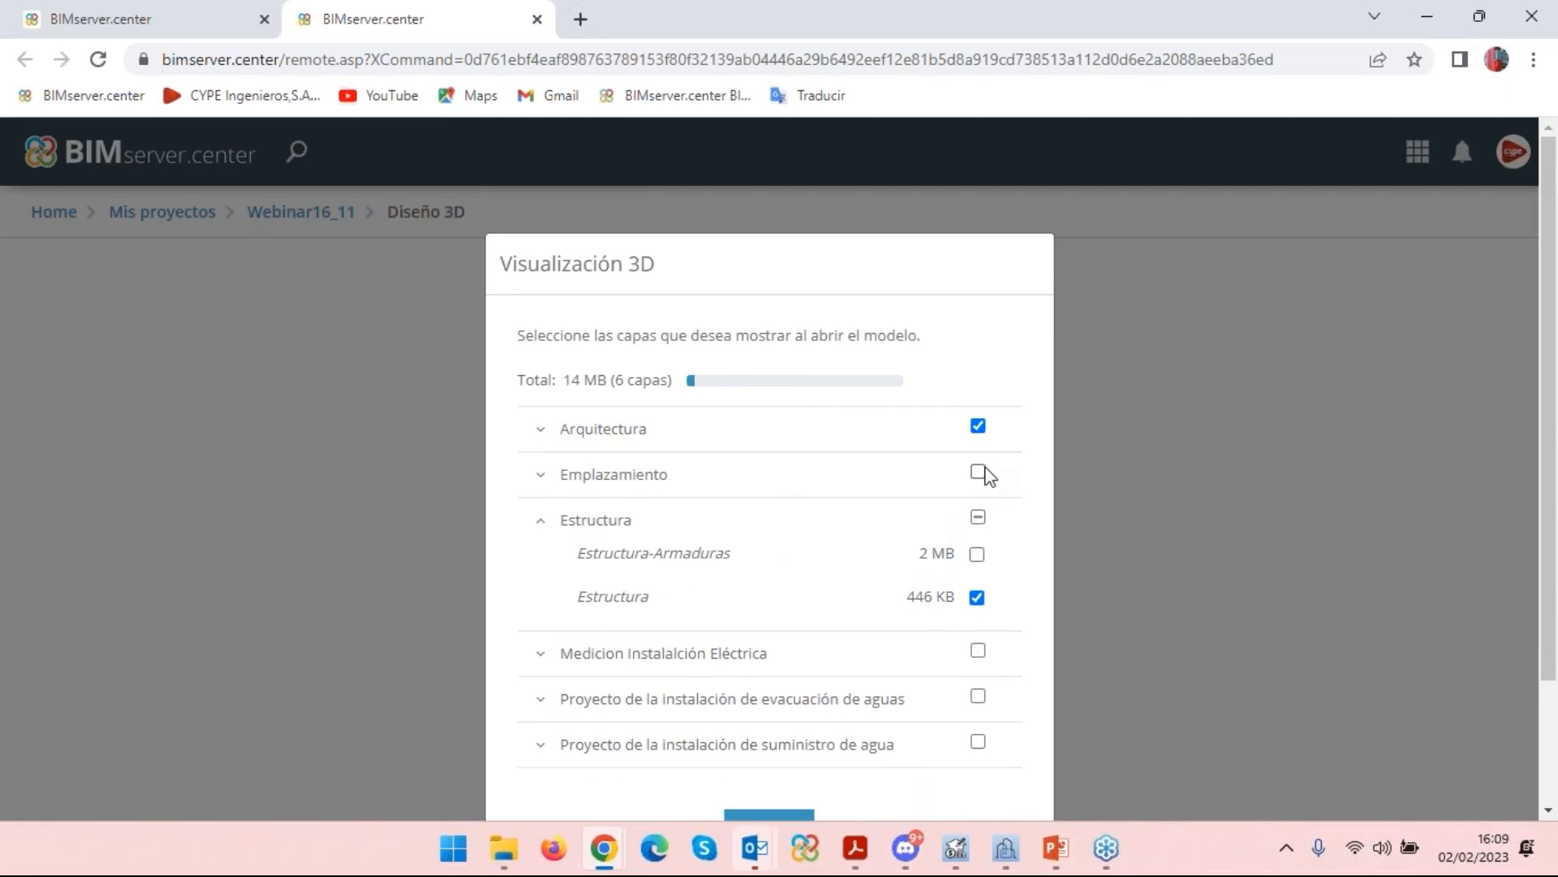
pyautogui.click(958, 472)
pyautogui.click(552, 474)
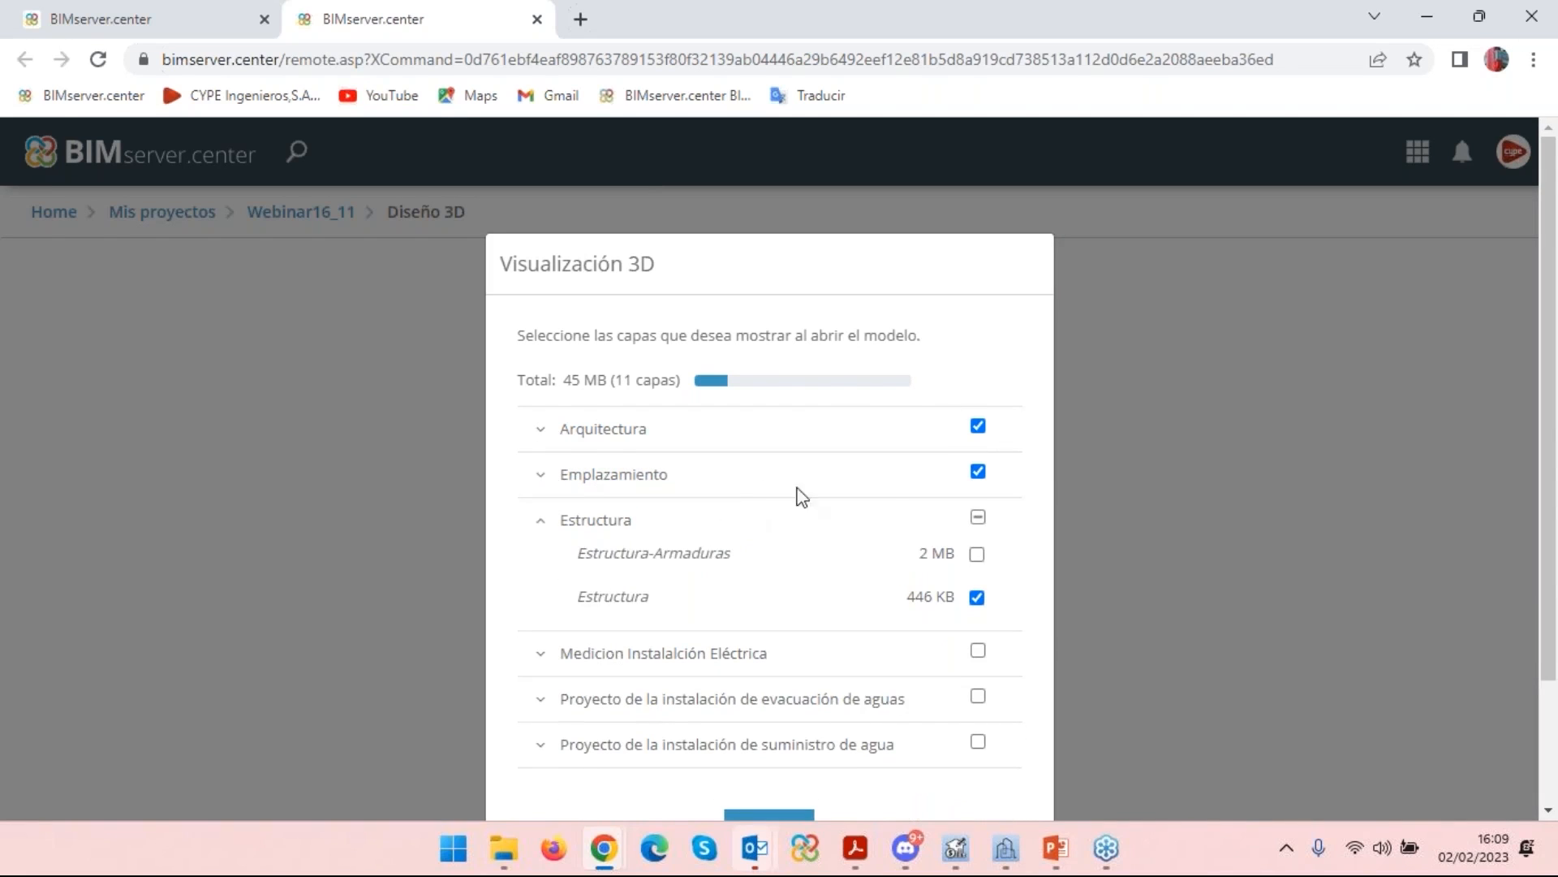
pyautogui.scroll(-2, 724, 542)
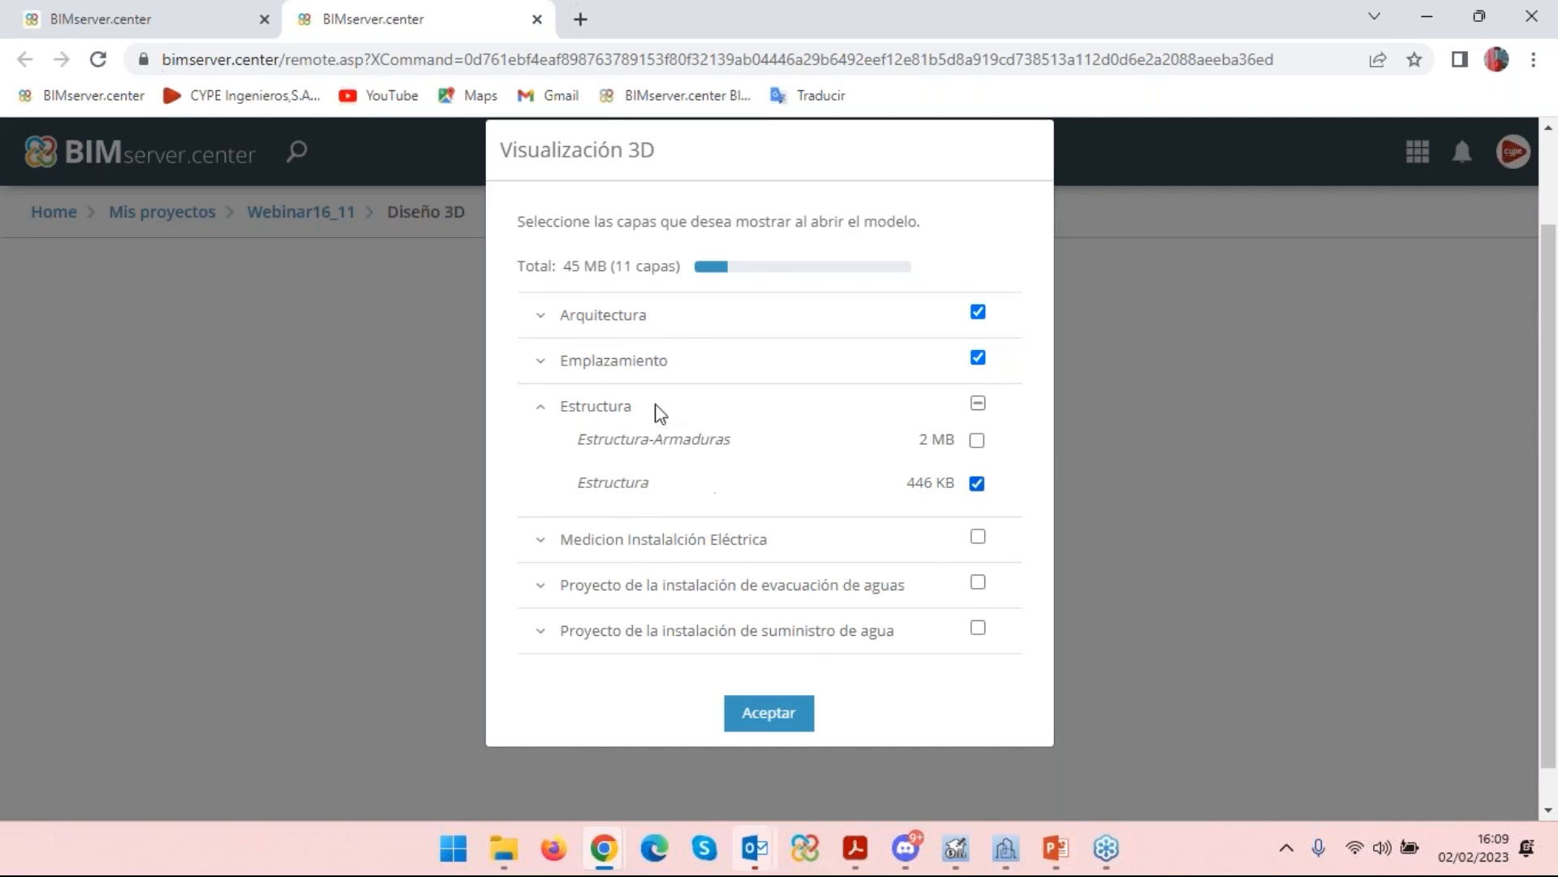
pyautogui.click(799, 721)
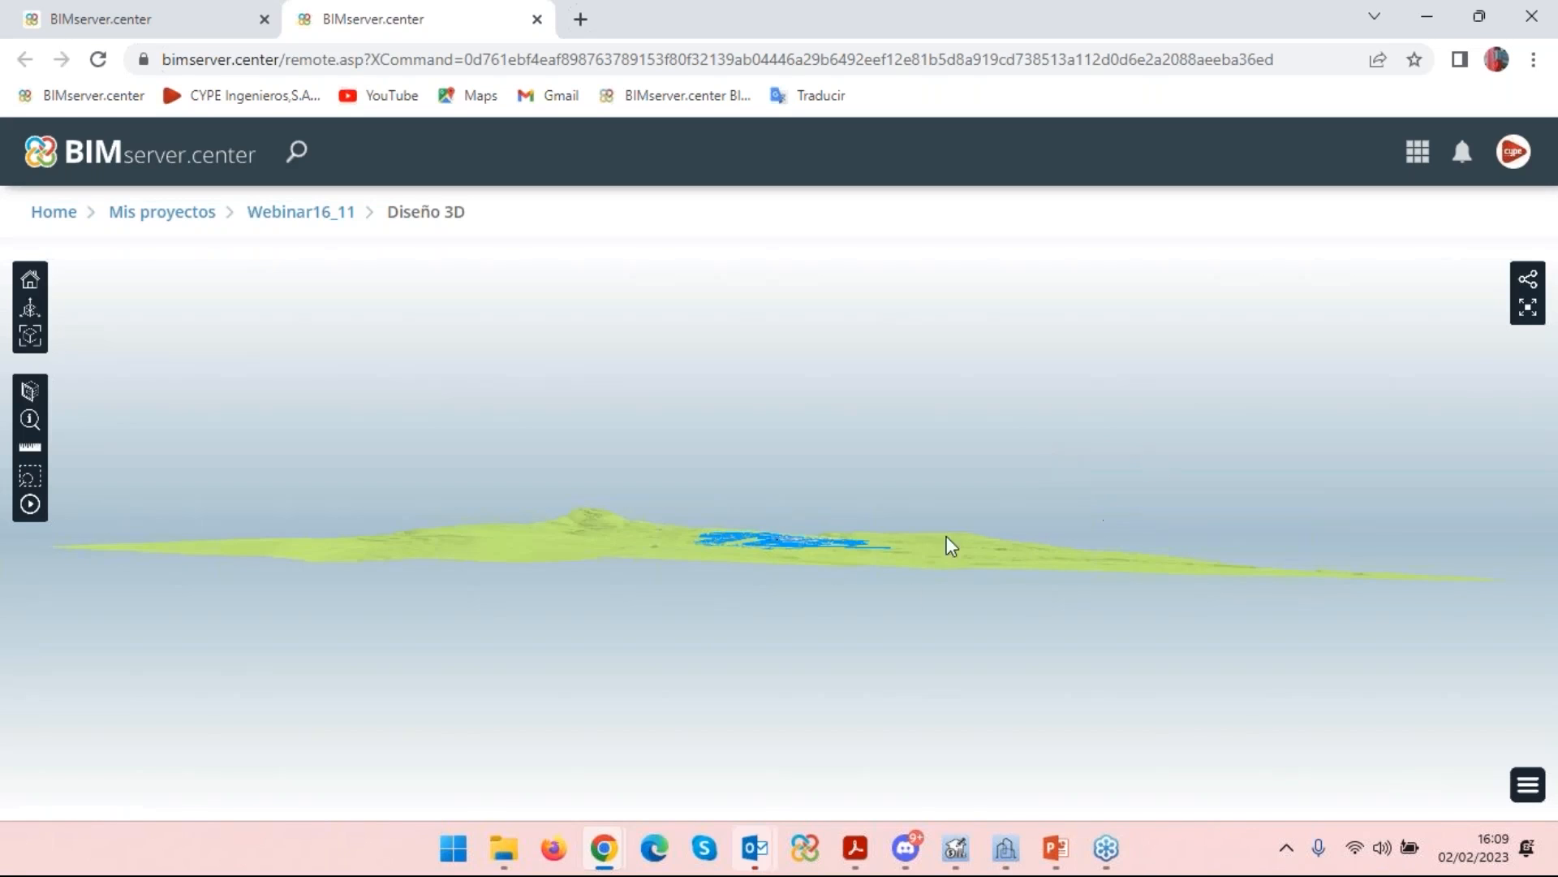
# Examine the site's terrain, parcels and surrounding buildings in the 3D view, closing in on the project building.
pyautogui.moveTo(946, 536); pyautogui.dragTo(801, 607)
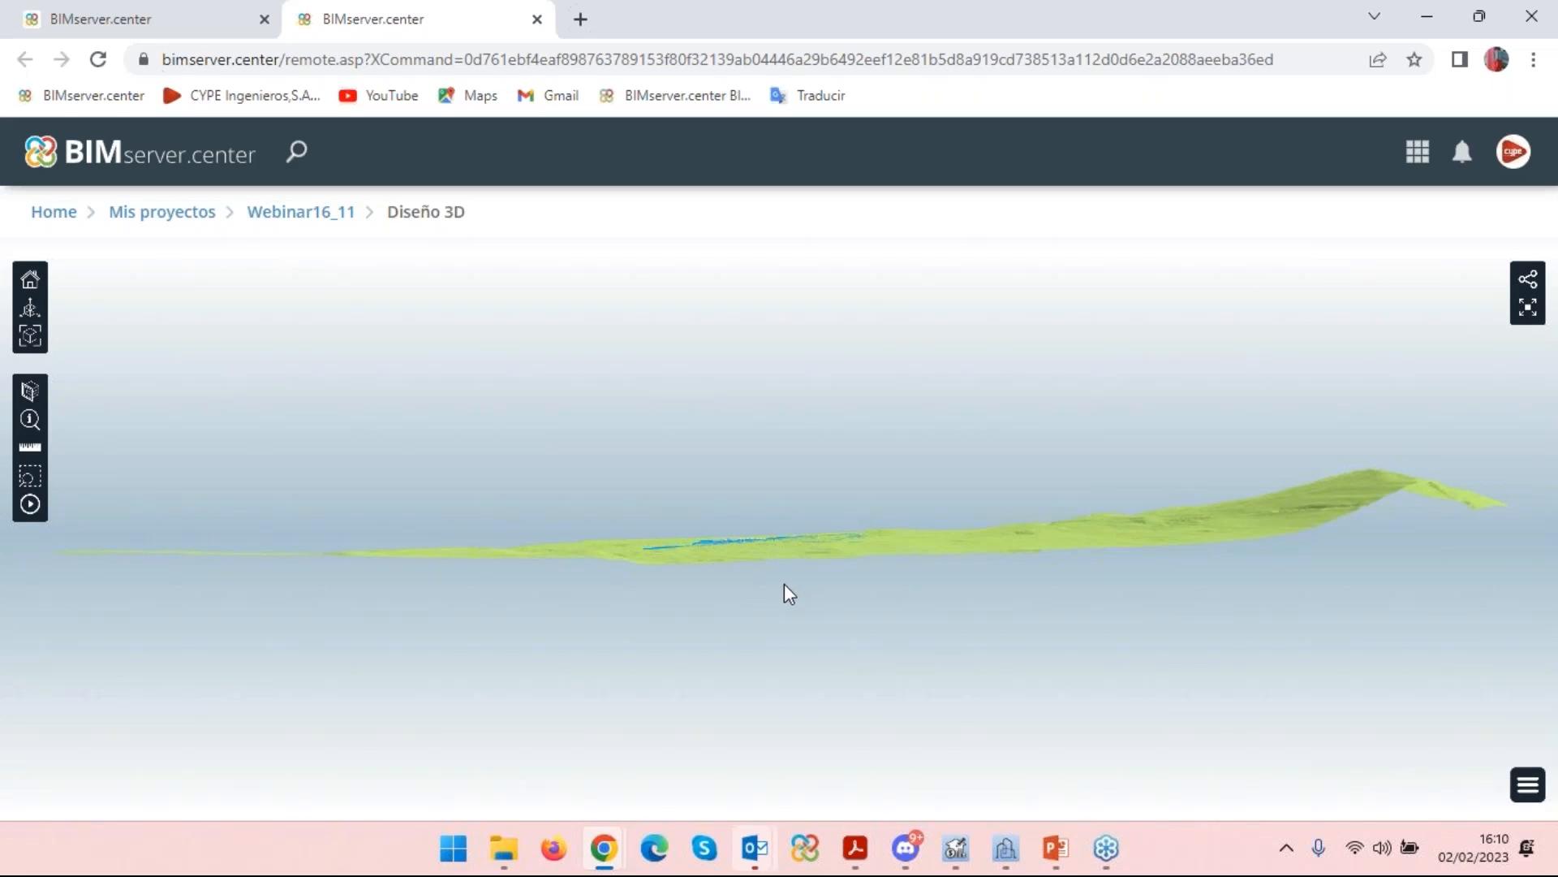
pyautogui.moveTo(745, 581); pyautogui.dragTo(792, 690)
pyautogui.scroll(8, 781, 559)
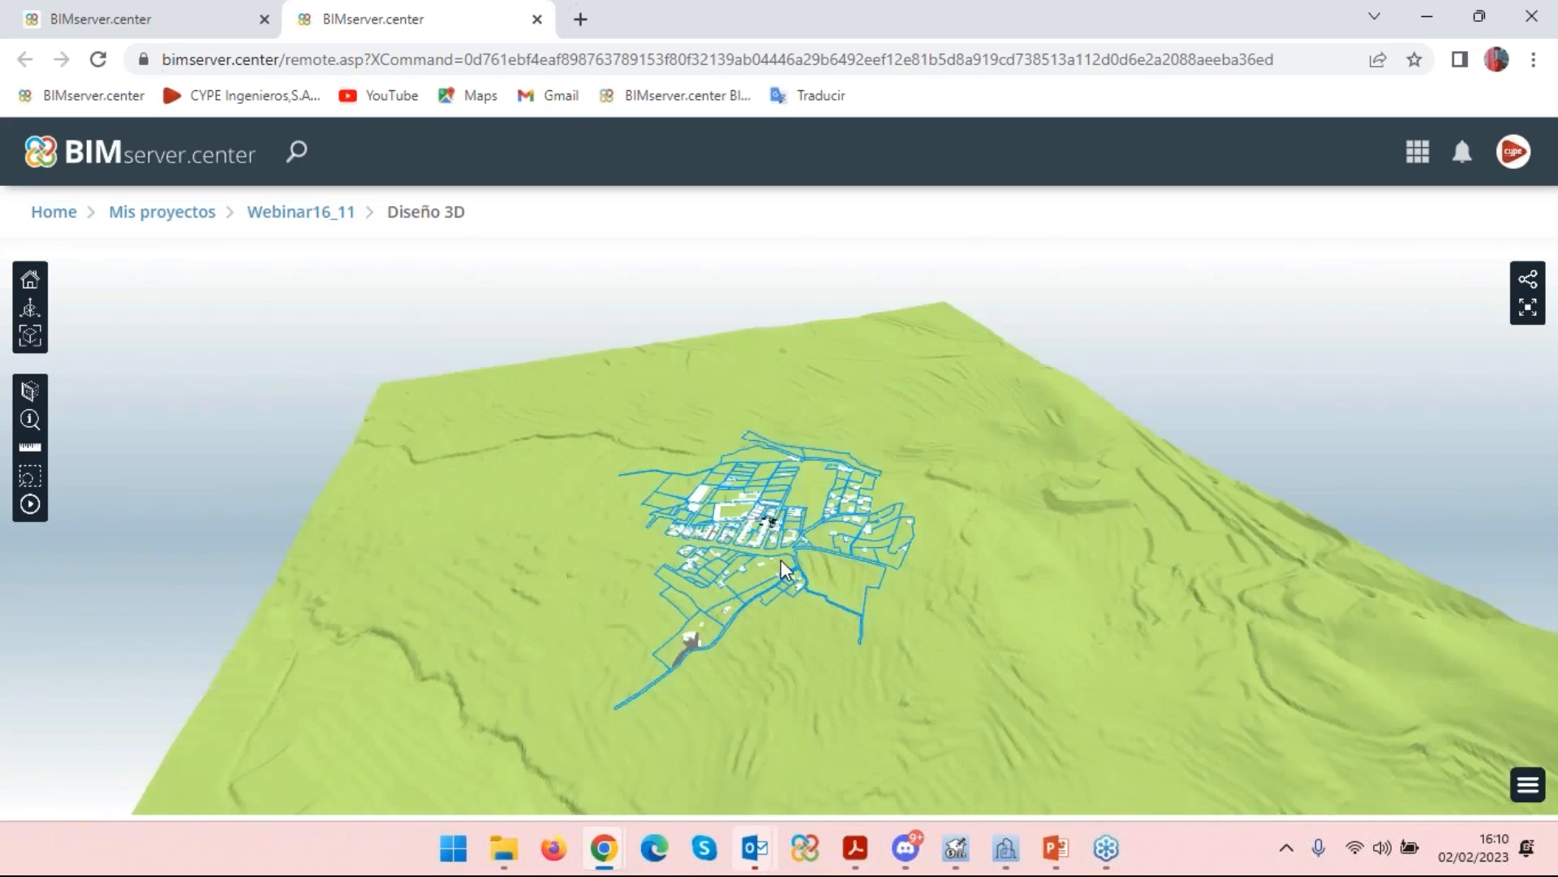
pyautogui.scroll(-6, 584, 528)
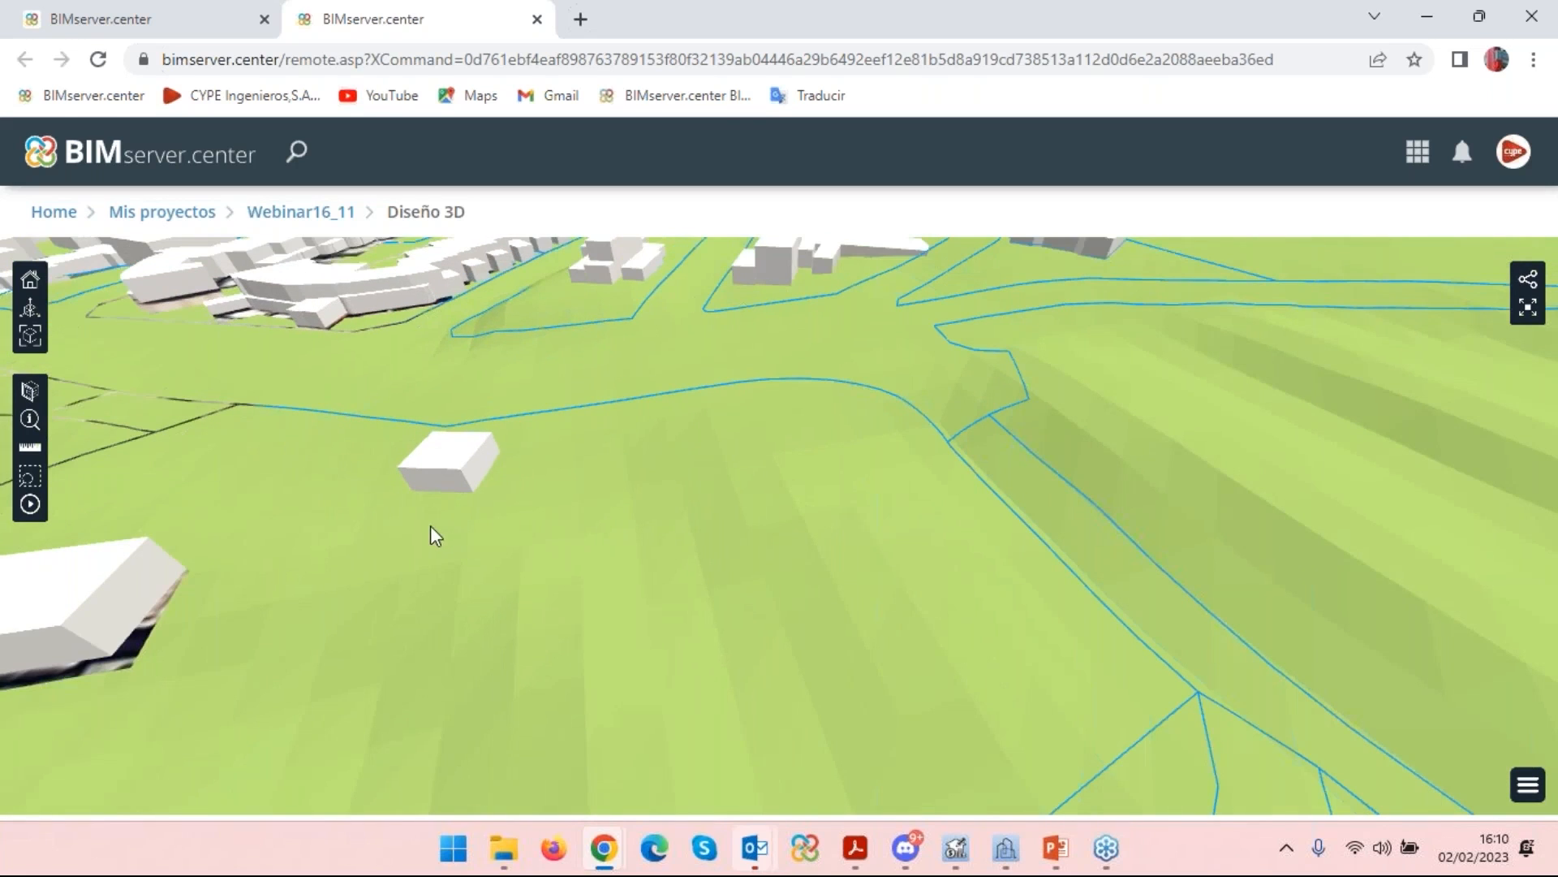
pyautogui.scroll(-2, 467, 542)
pyautogui.scroll(-4, 285, 426)
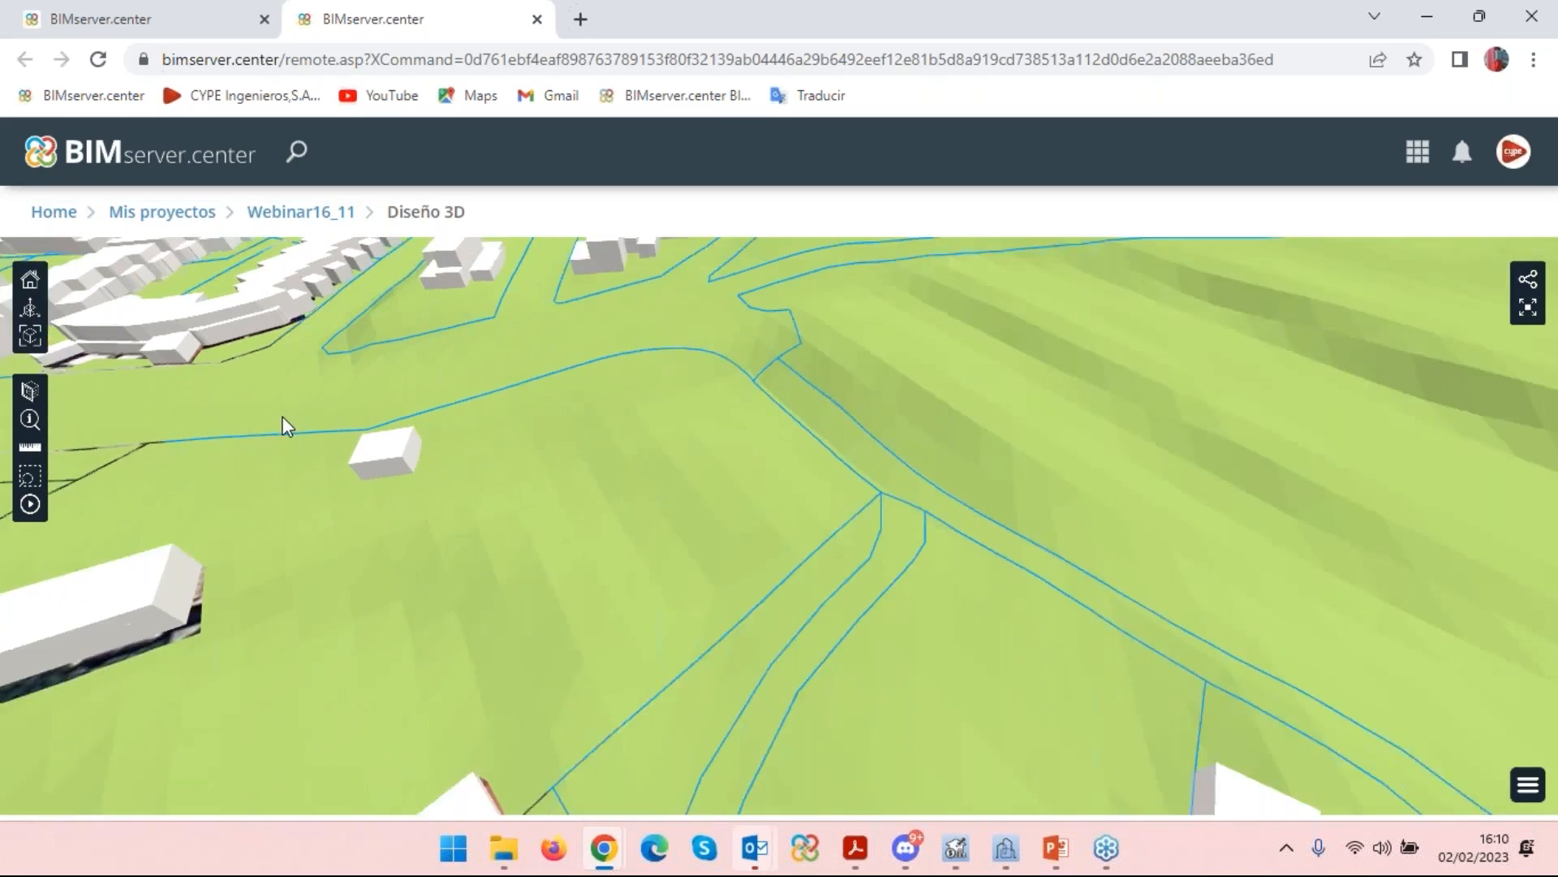
pyautogui.scroll(-3, 285, 426)
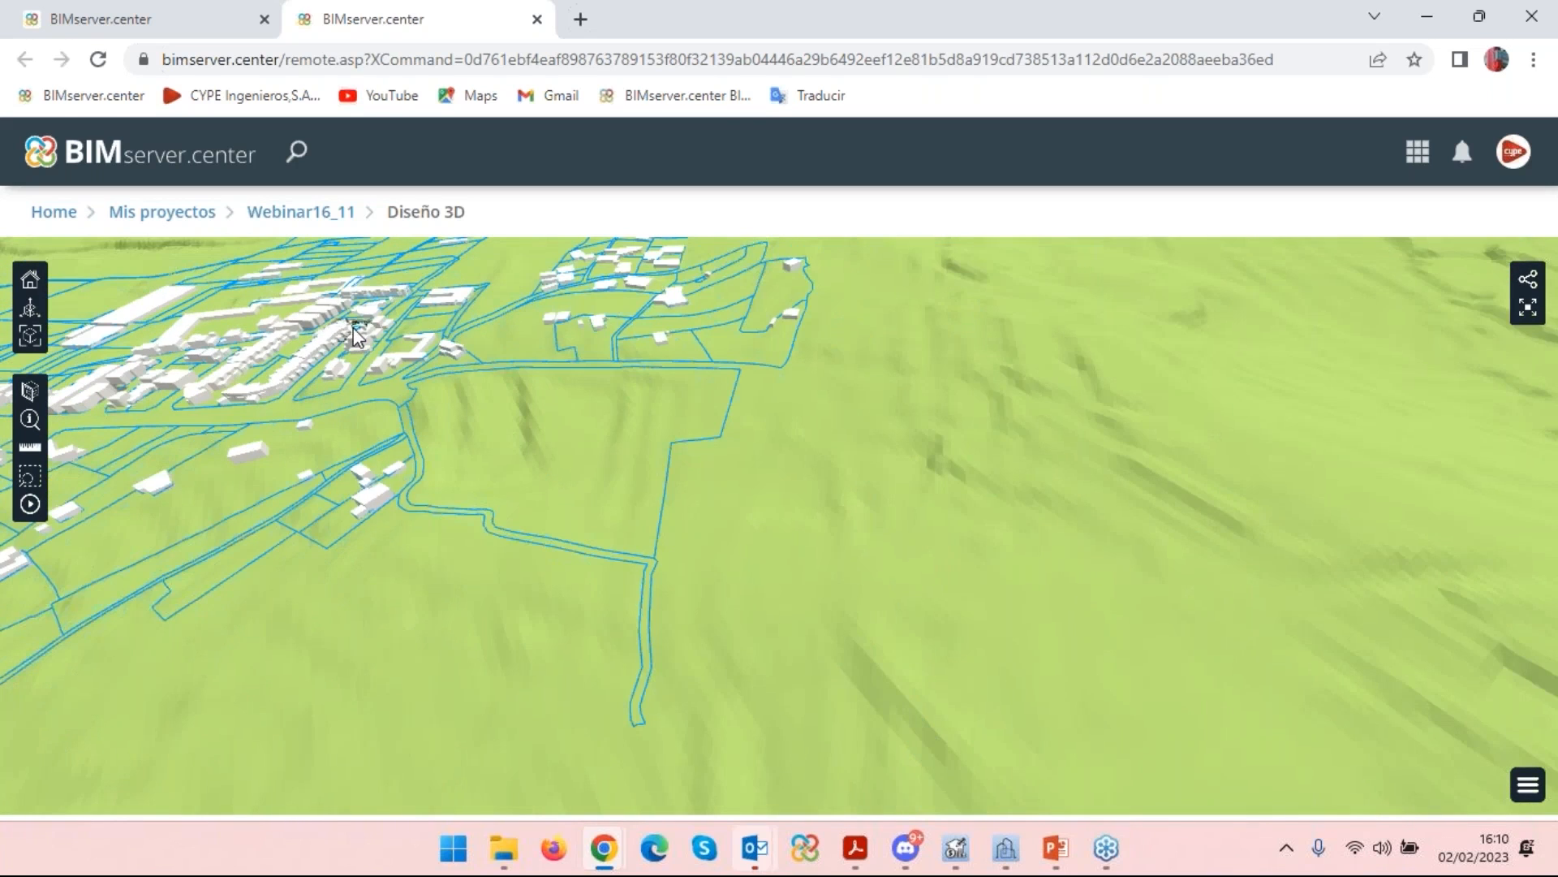
pyautogui.scroll(5, 353, 328)
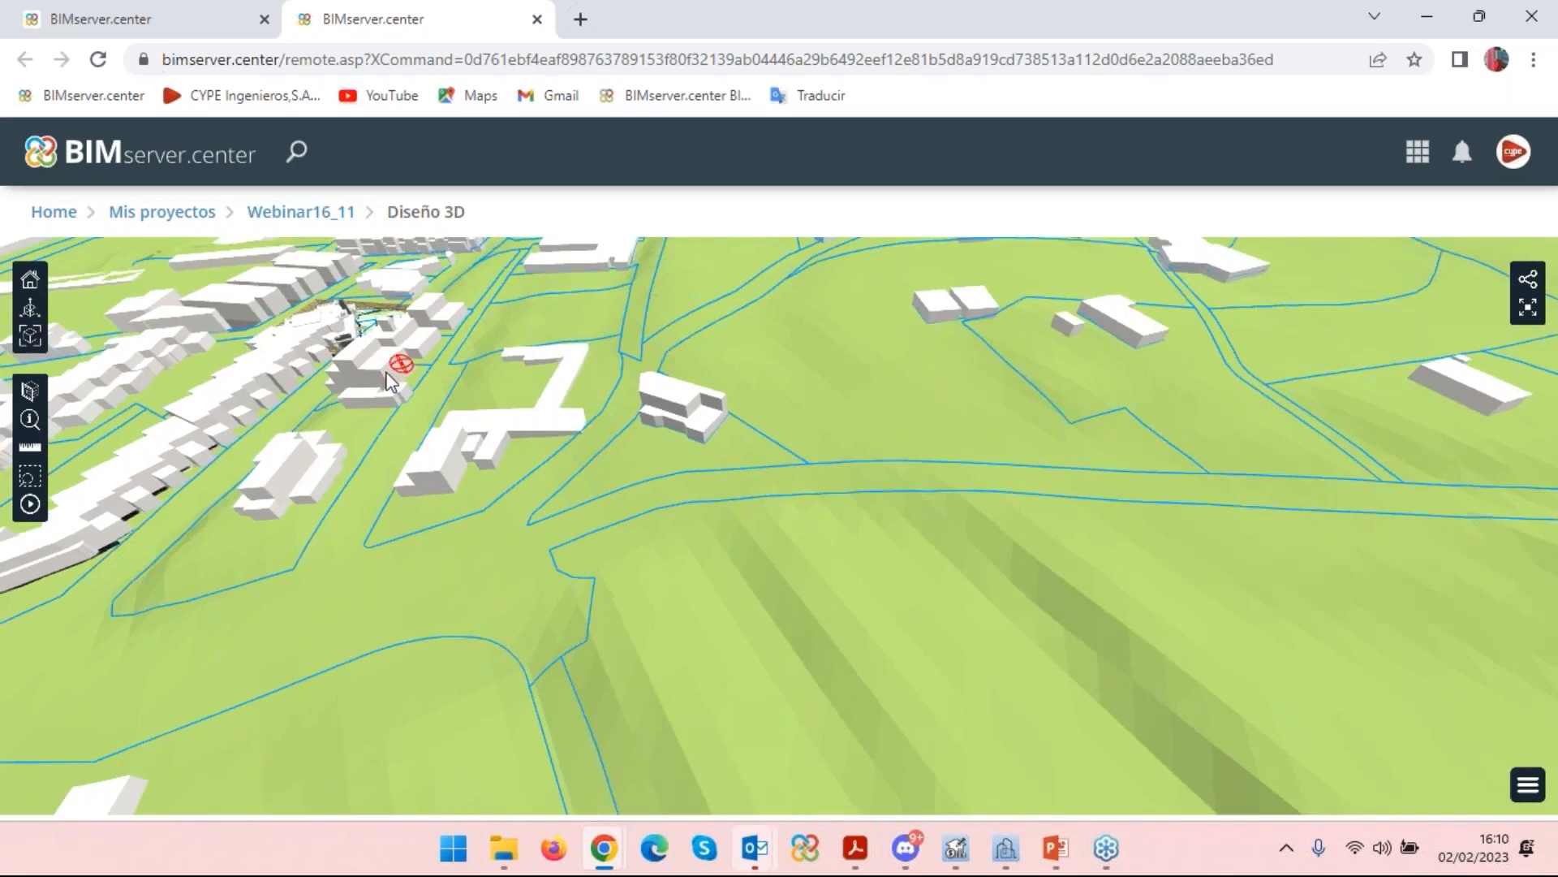
pyautogui.moveTo(392, 382); pyautogui.dragTo(251, 404)
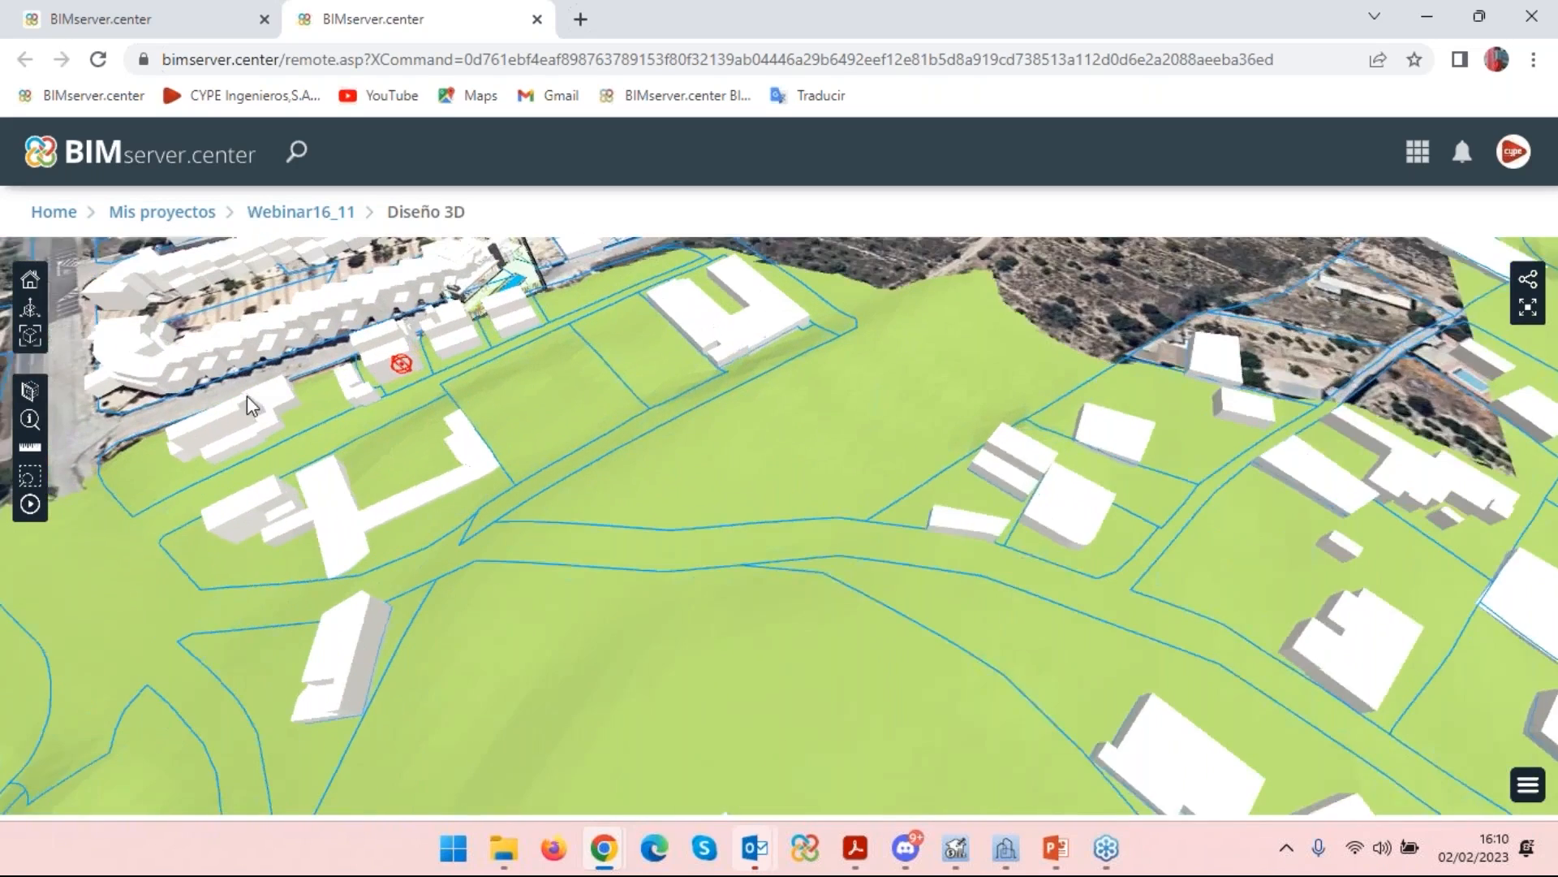
pyautogui.scroll(3, 246, 396)
pyautogui.scroll(4, 547, 308)
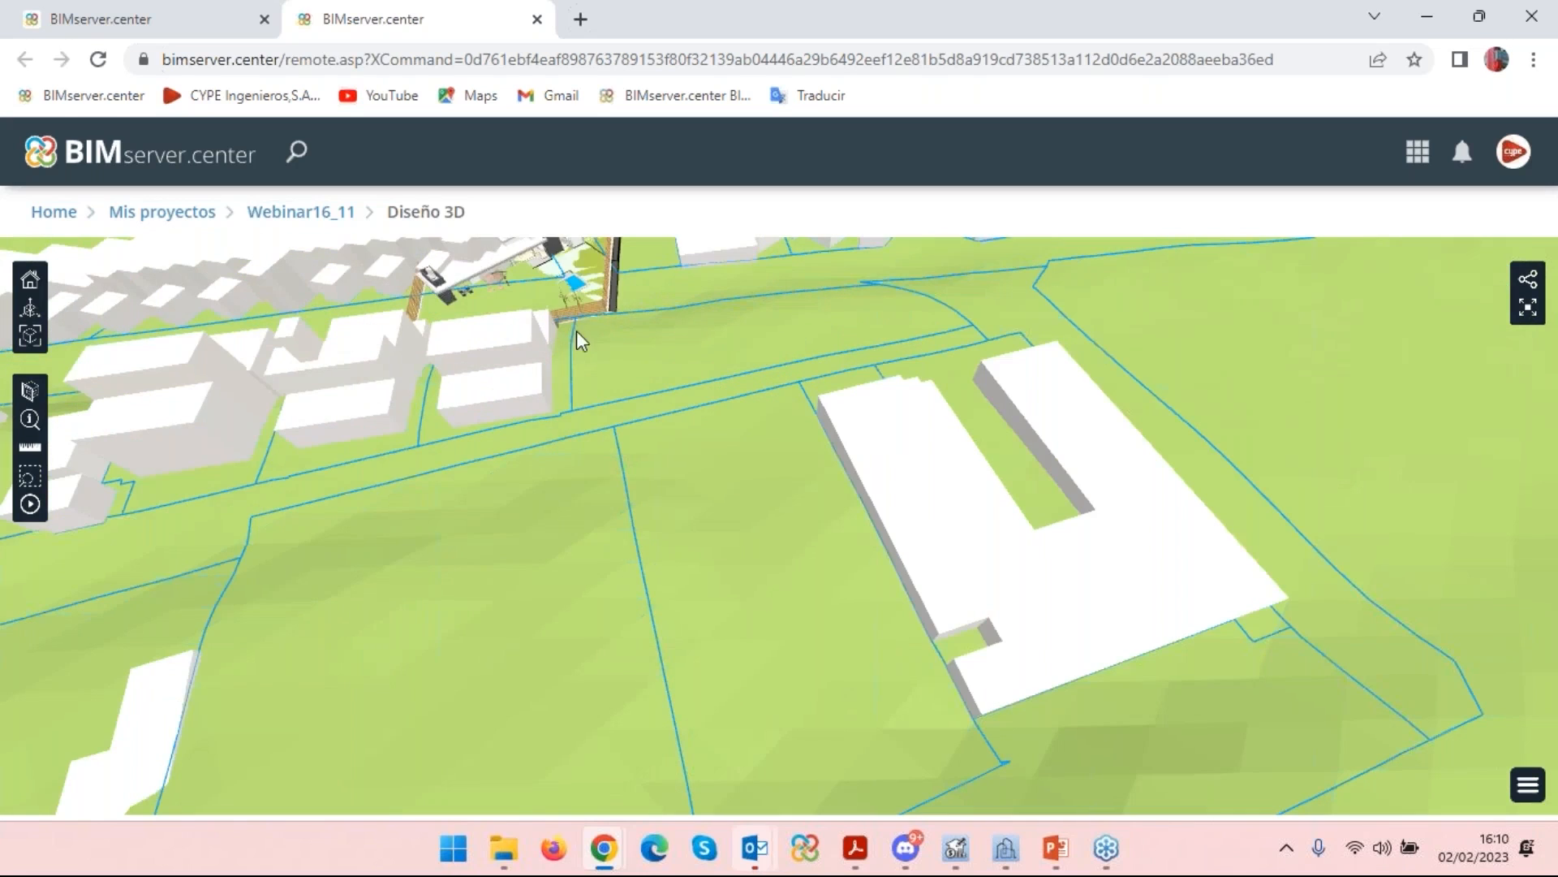
pyautogui.moveTo(587, 349); pyautogui.dragTo(588, 357)
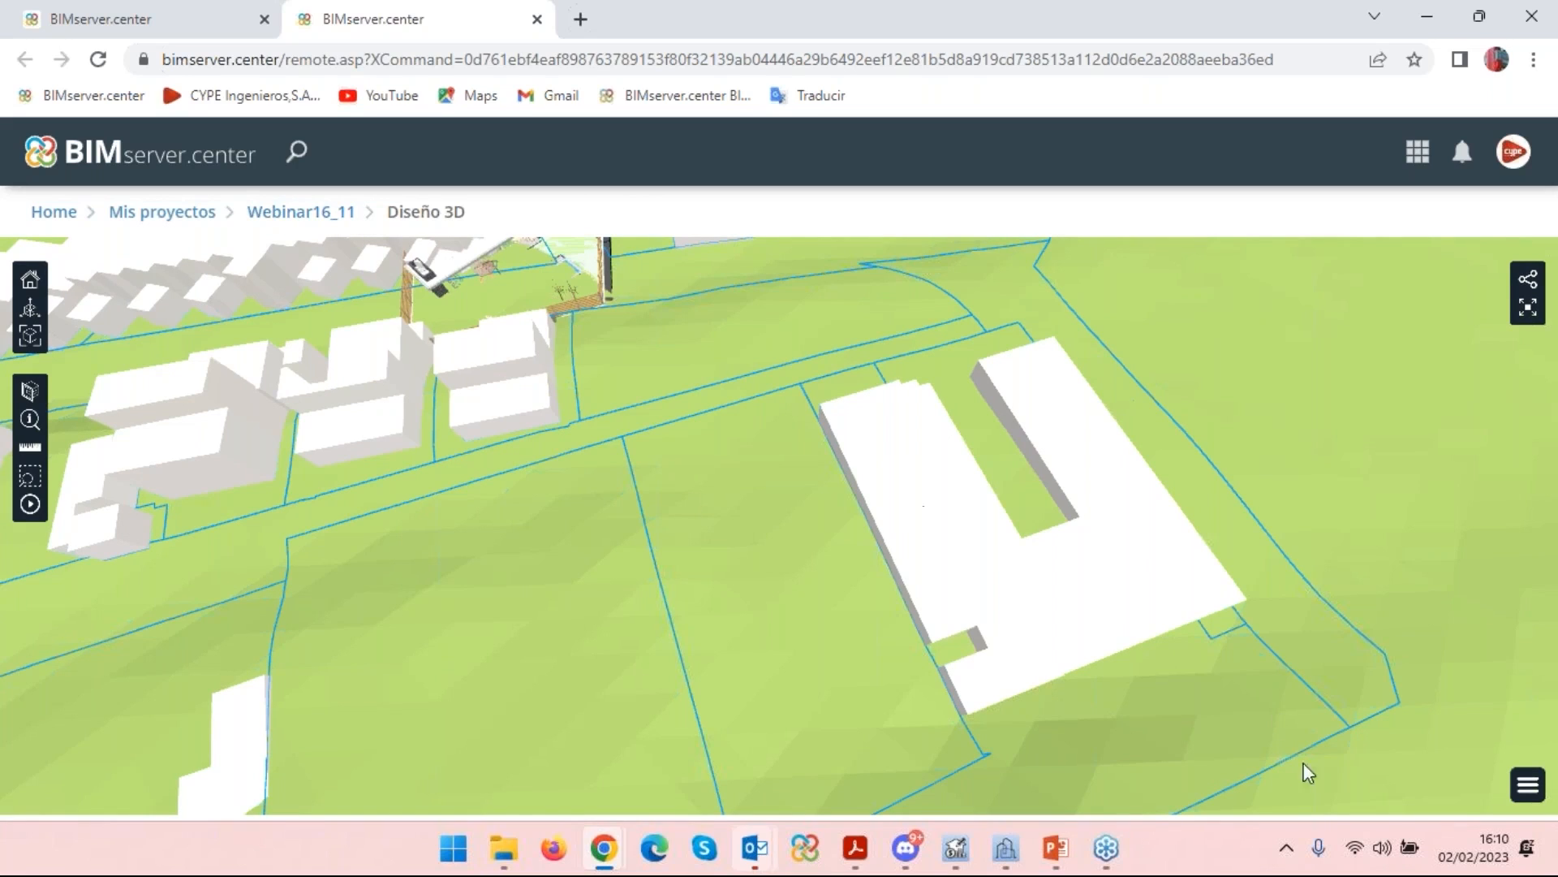
# Hide every Emplazamiento layer through the model layer list, and switch the whole group back on.
pyautogui.click(1527, 785)
pyautogui.click(1527, 744)
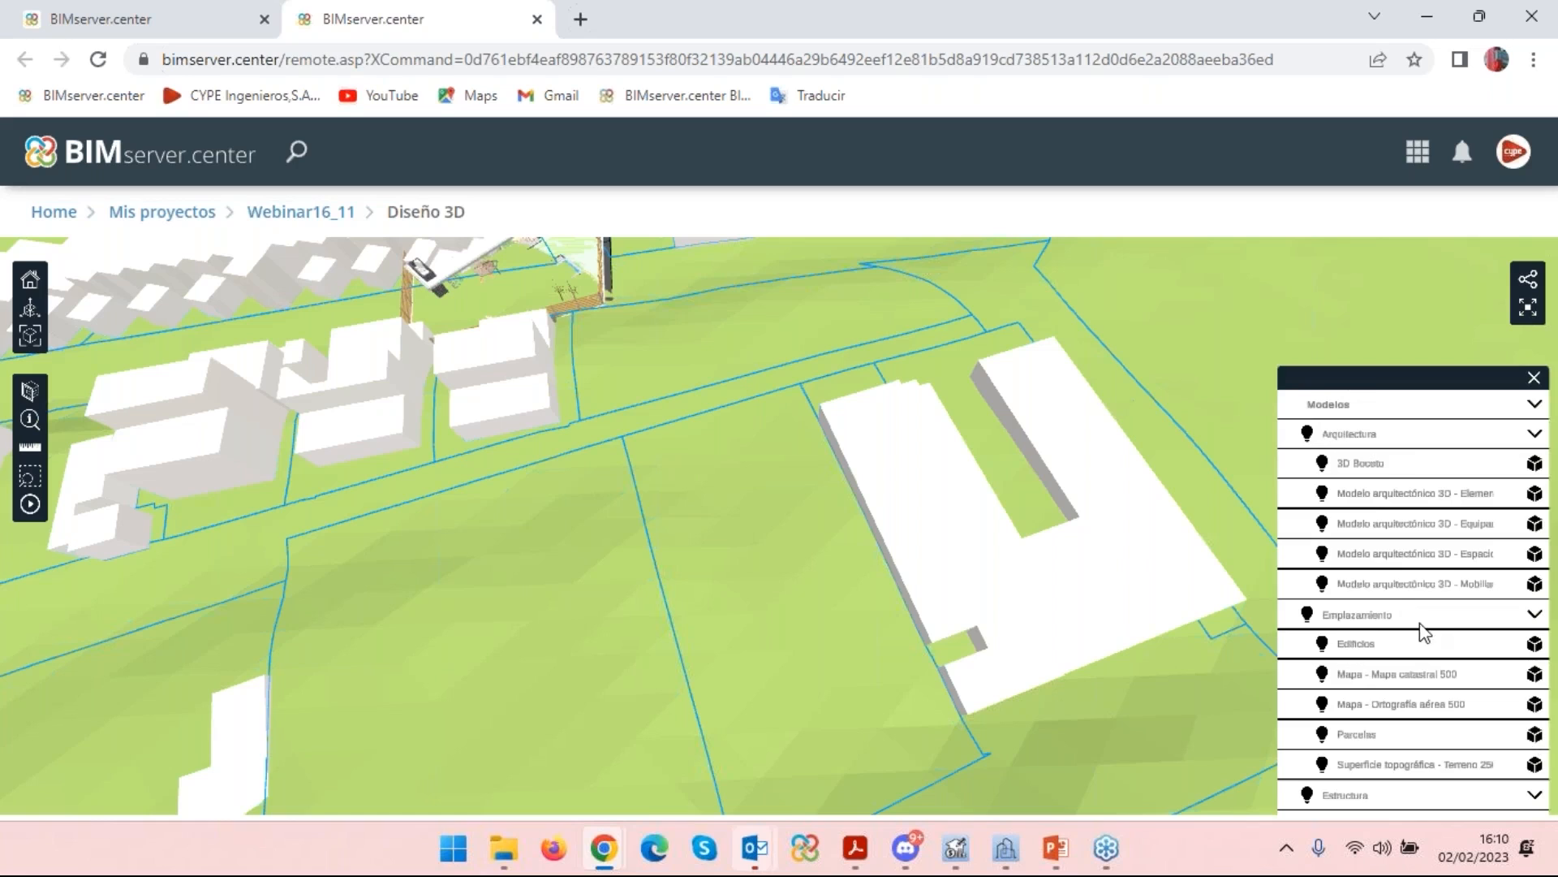
pyautogui.click(1322, 653)
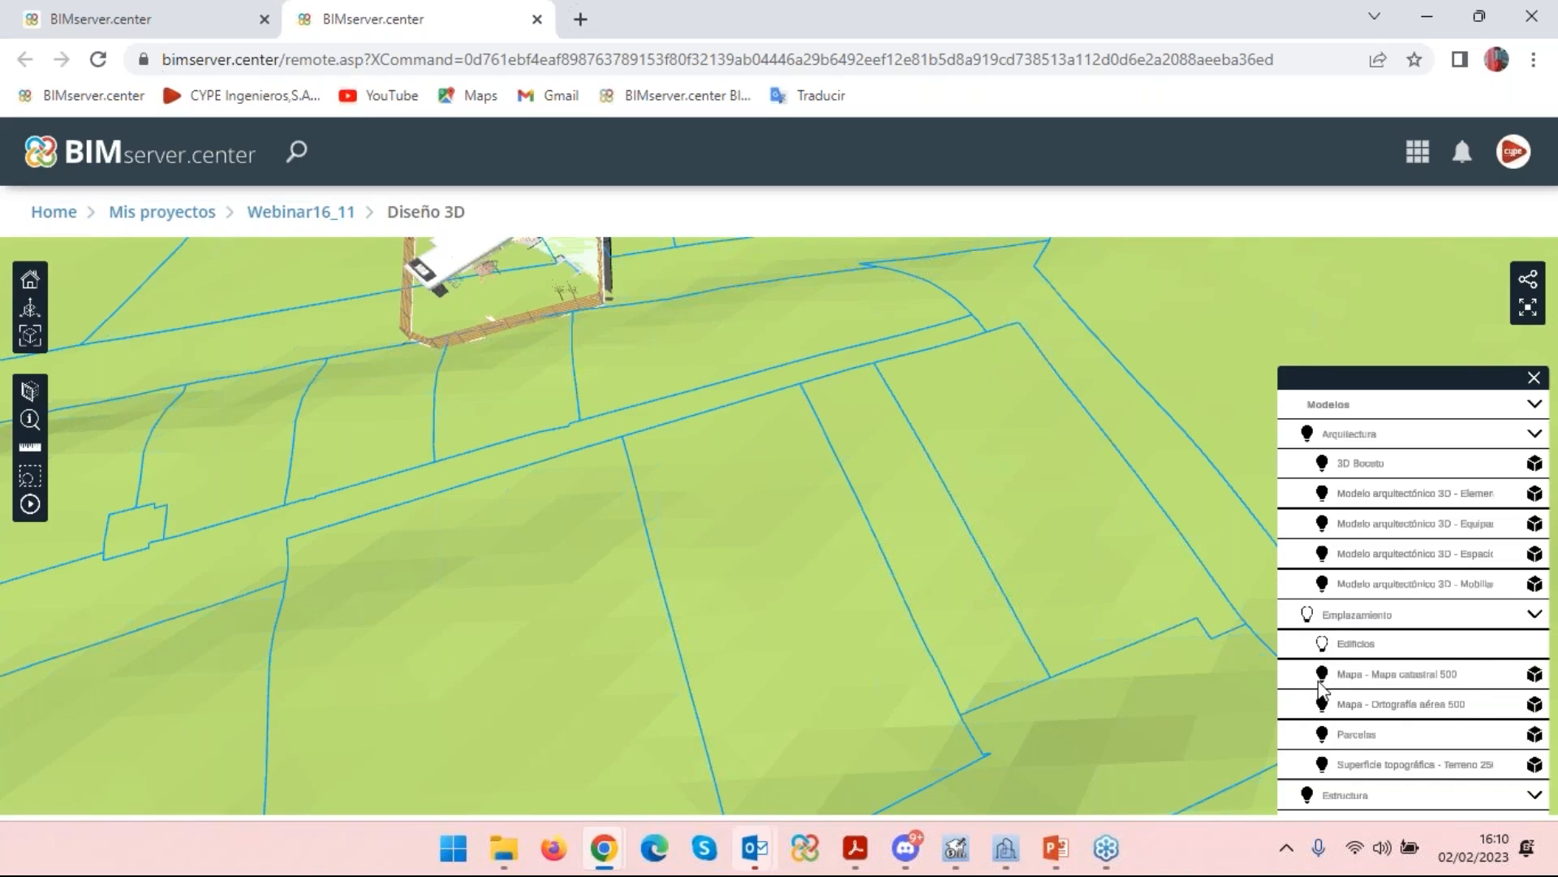
pyautogui.click(1323, 706)
pyautogui.click(1322, 735)
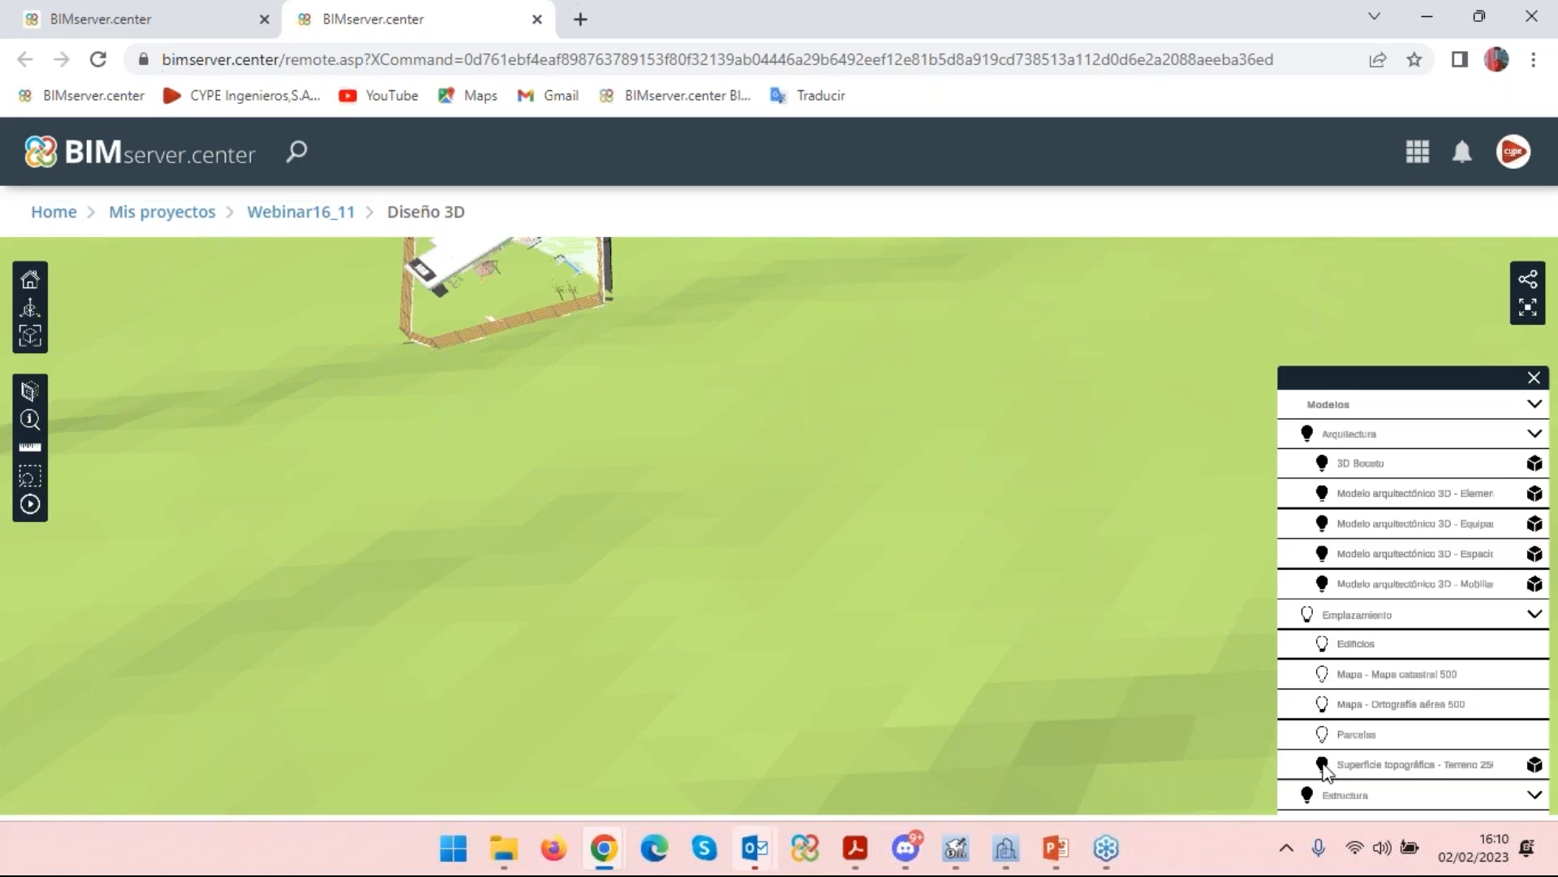
pyautogui.click(1323, 765)
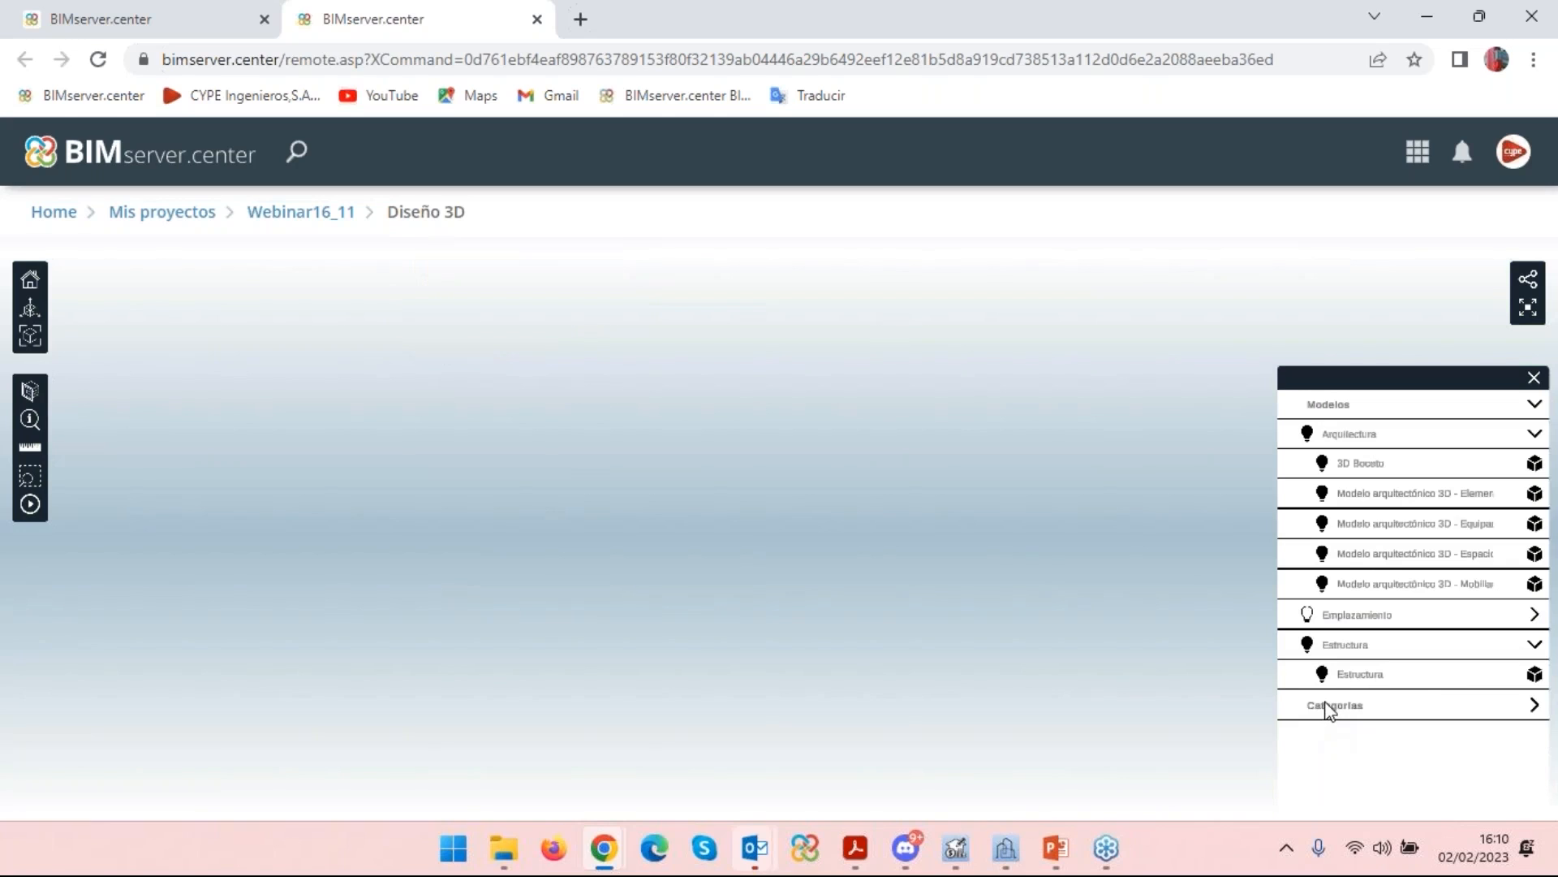
pyautogui.click(1308, 615)
pyautogui.click(1534, 614)
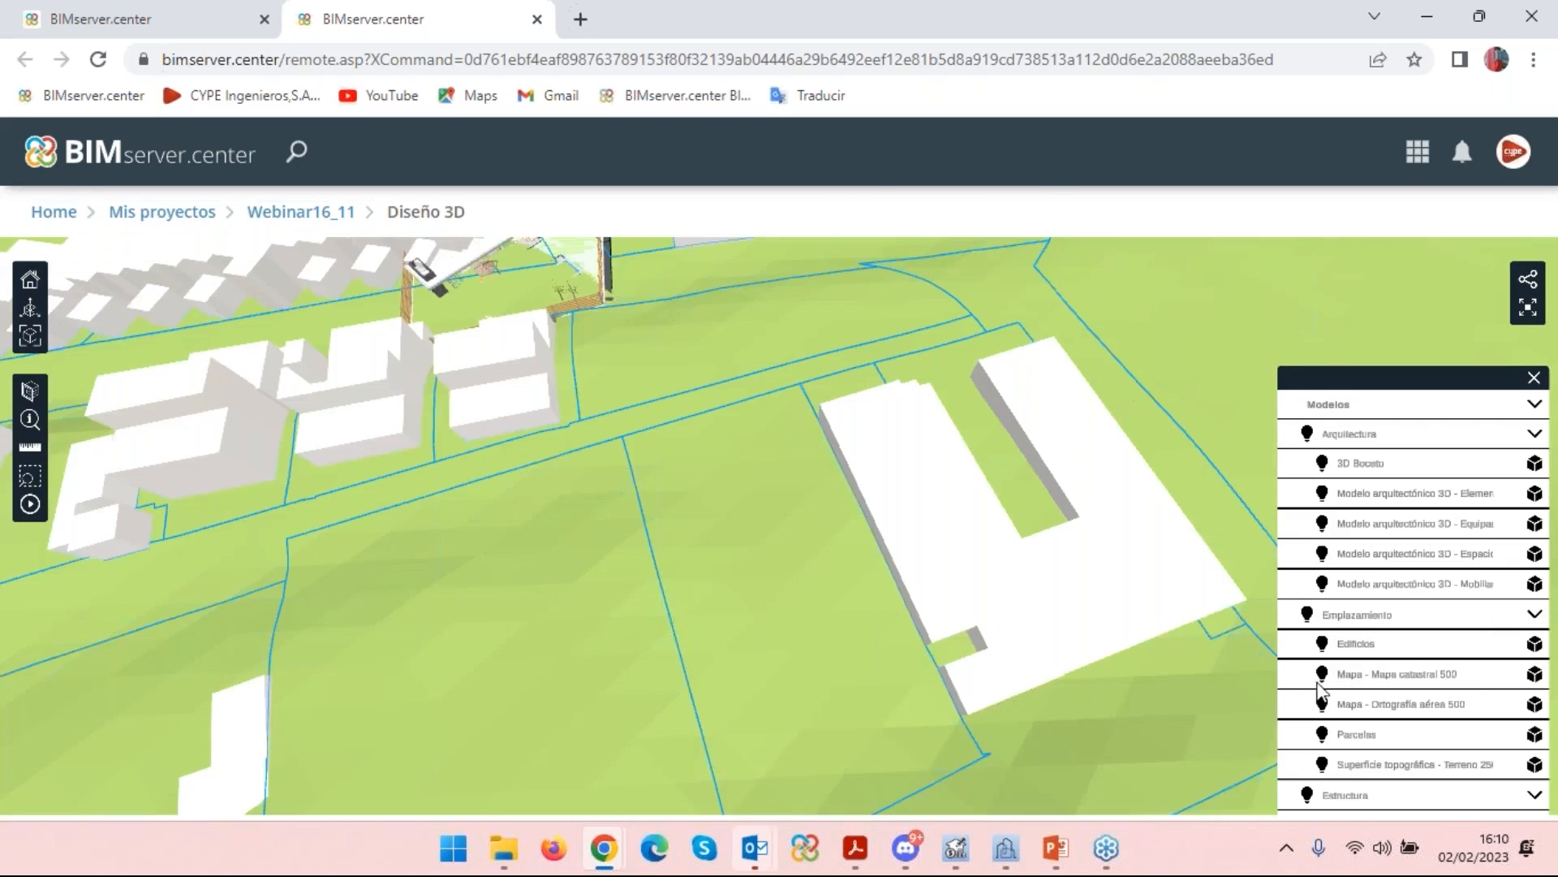
# Hide the Superficie topográfica, Parcelas, Ortografía aérea 500 and Edificios layers, and close the layer list.
pyautogui.click(1323, 675)
pyautogui.click(1322, 675)
pyautogui.click(1322, 764)
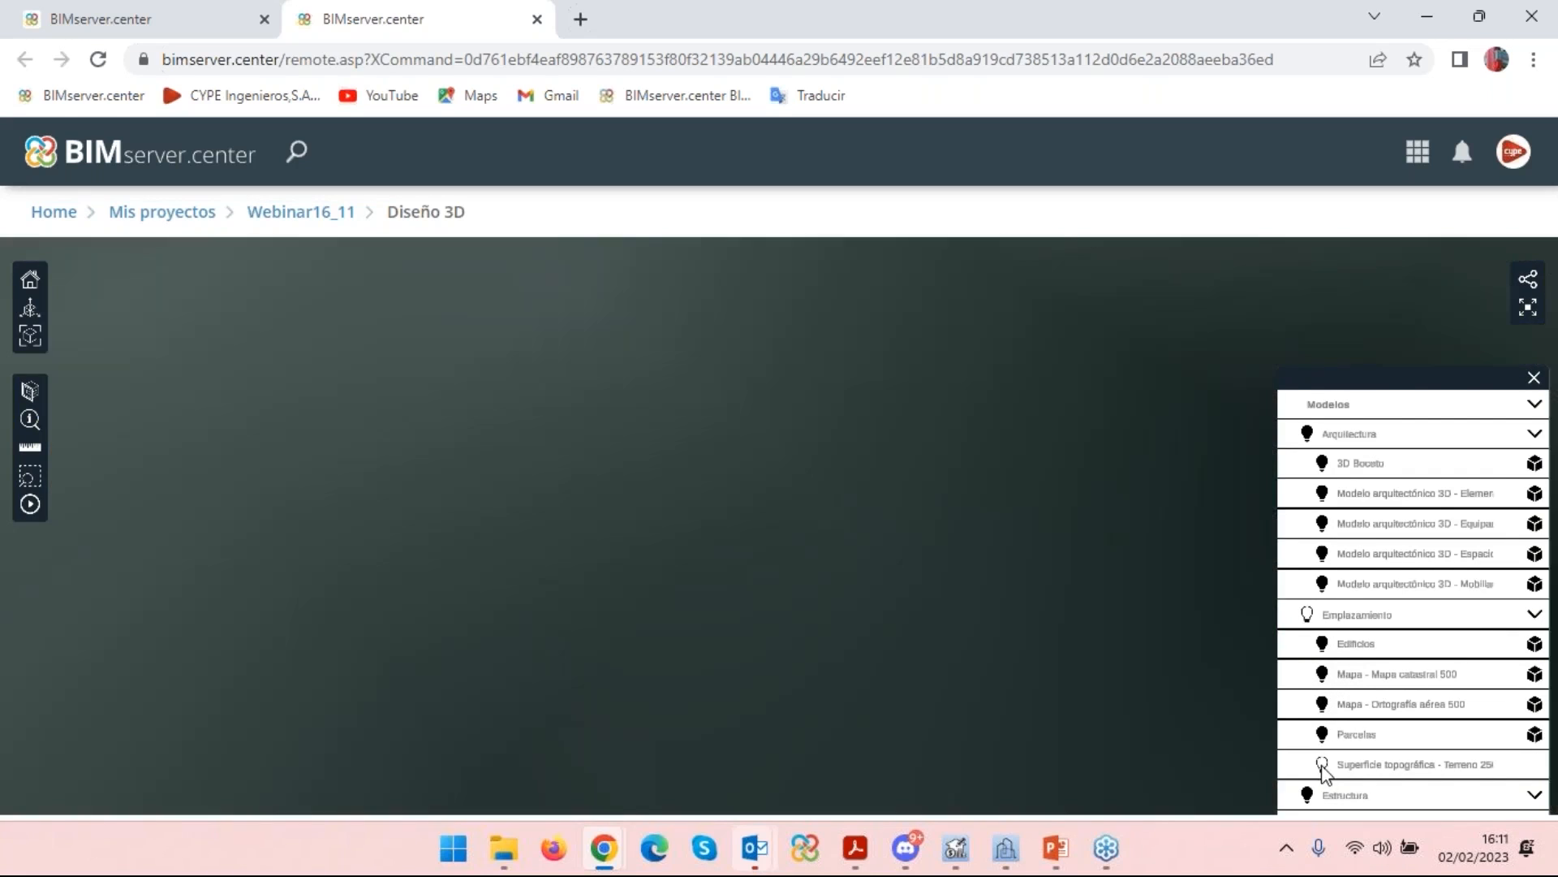
pyautogui.click(1323, 734)
pyautogui.click(1322, 704)
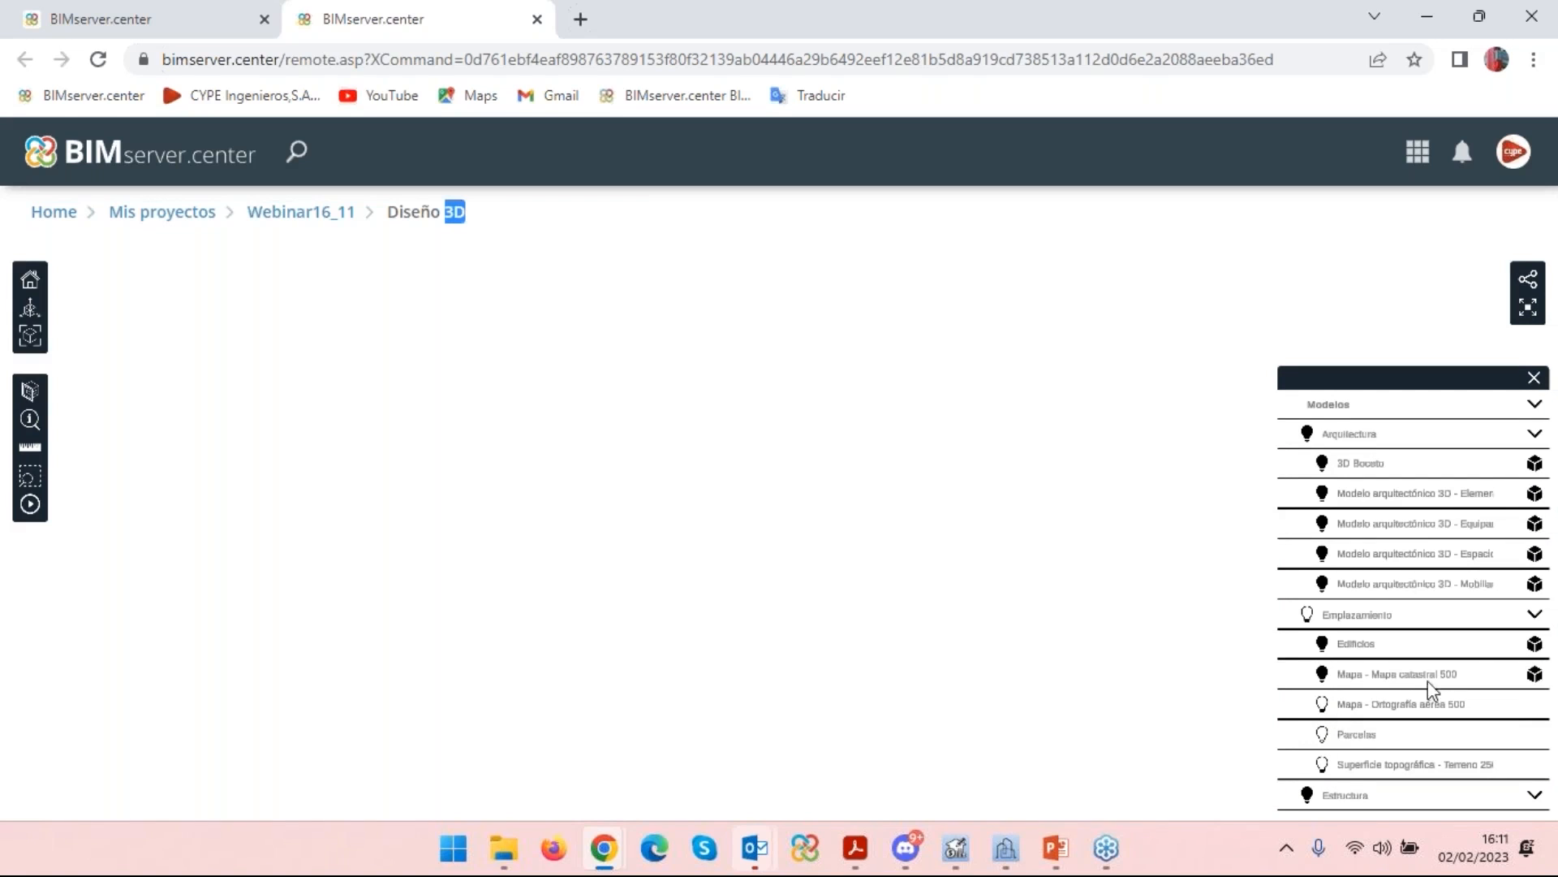
pyautogui.click(1322, 643)
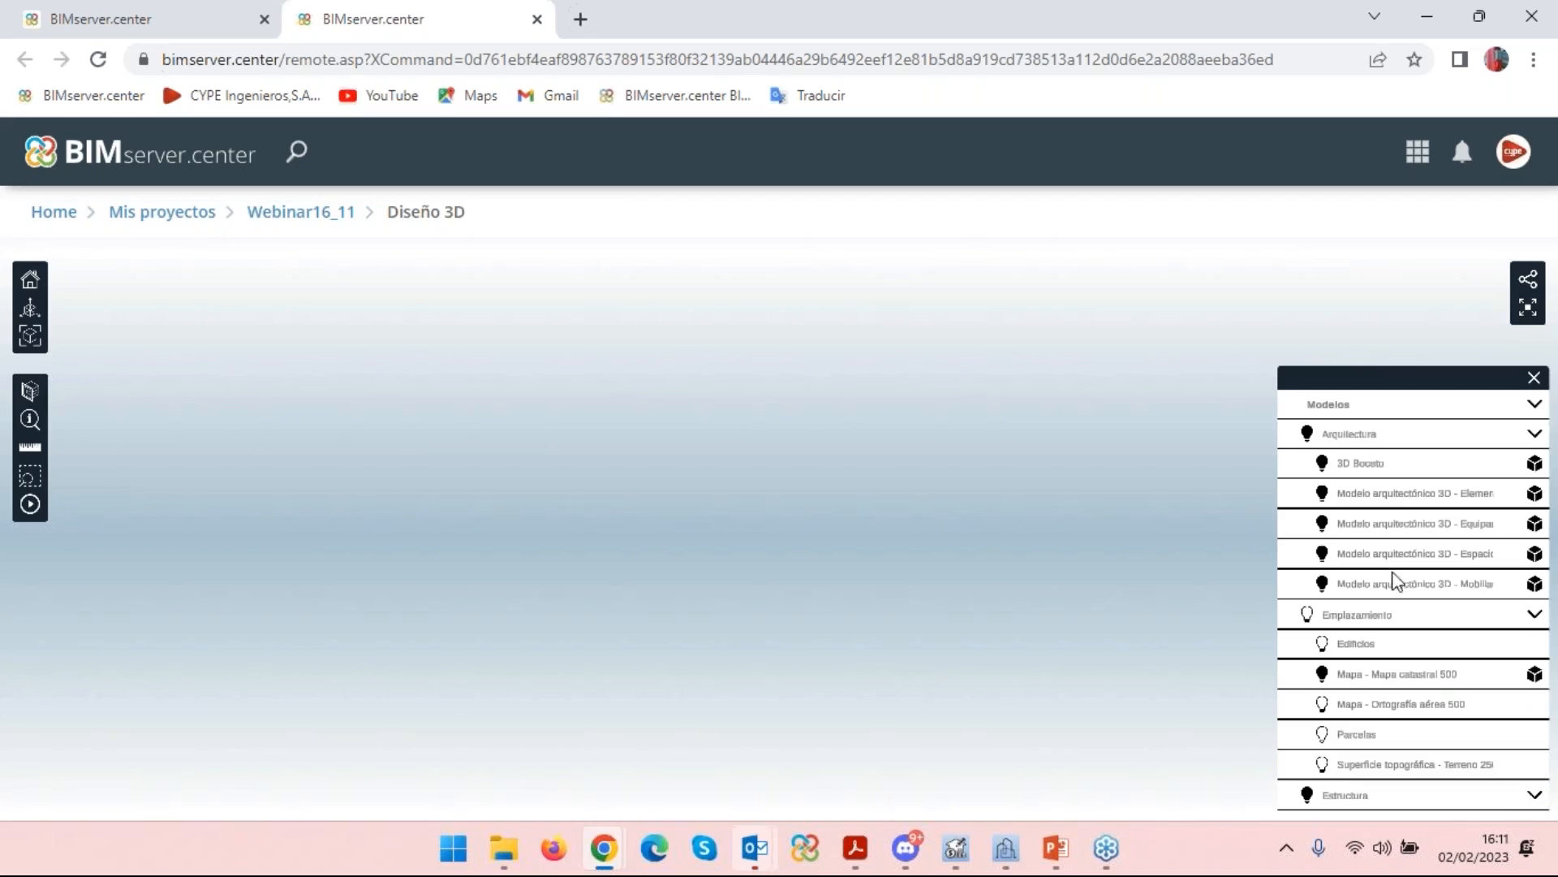
pyautogui.click(1533, 614)
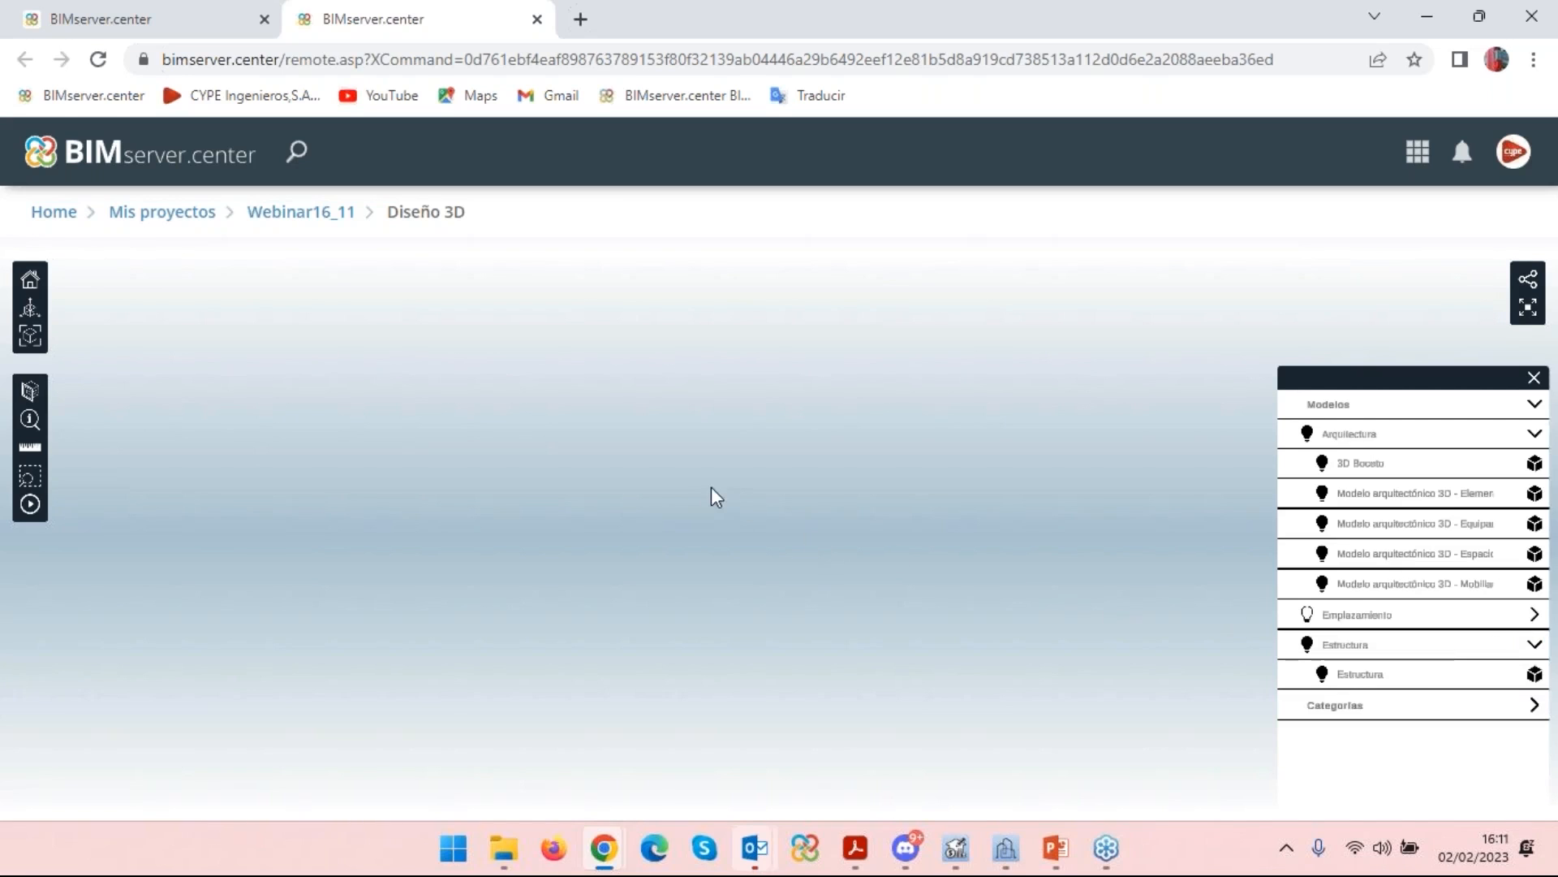
pyautogui.click(1534, 314)
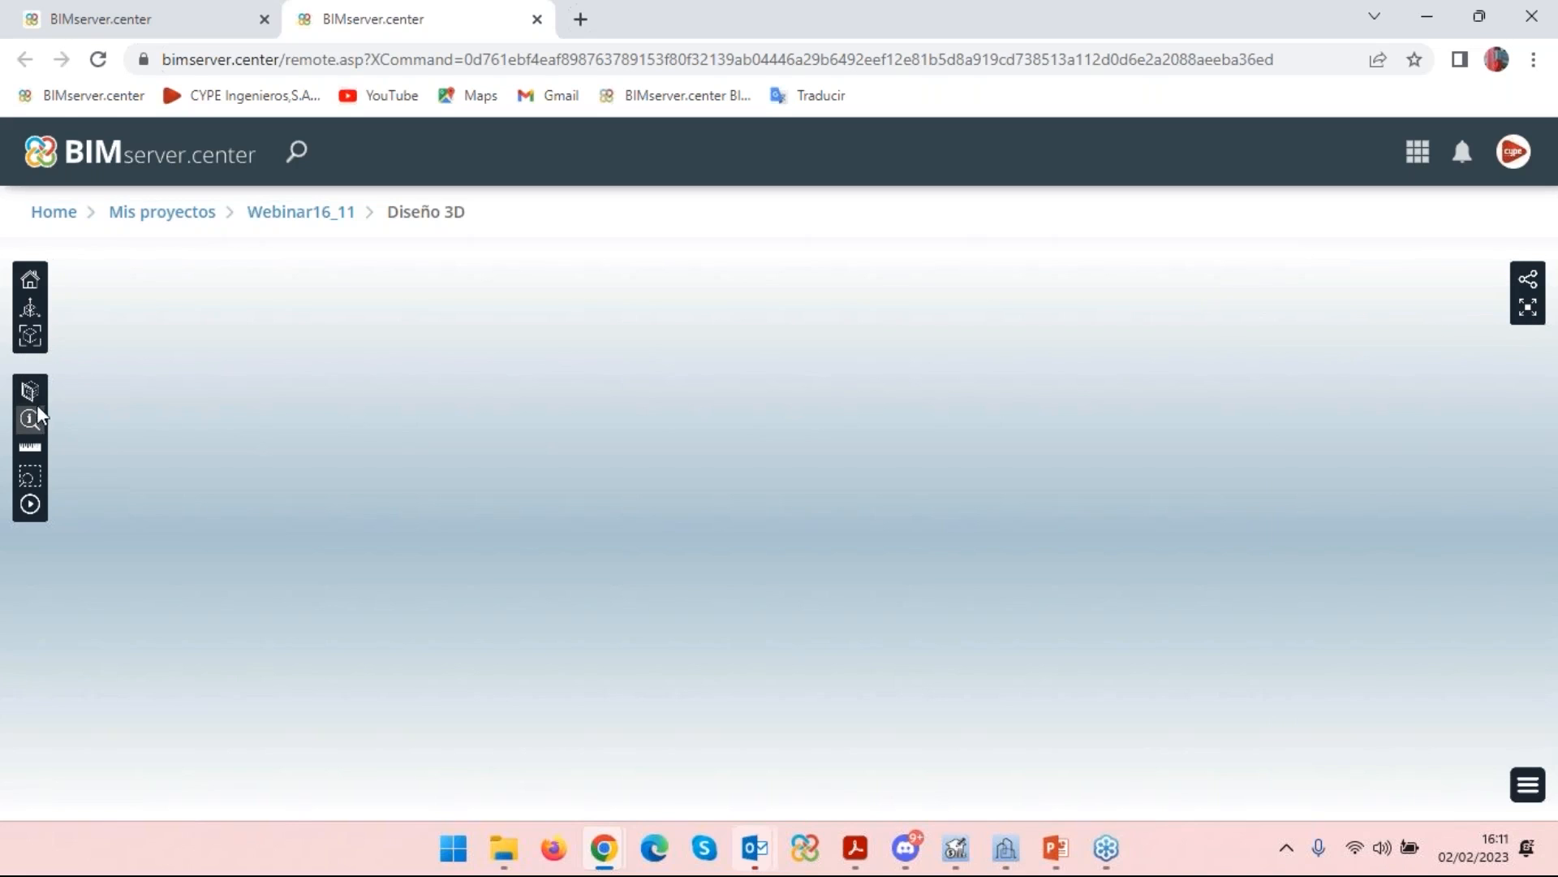
# Return to the Webinar16_11 project page and load its 3D view with all Arquitectura layers added to the Estructura layer.
pyautogui.click(330, 218)
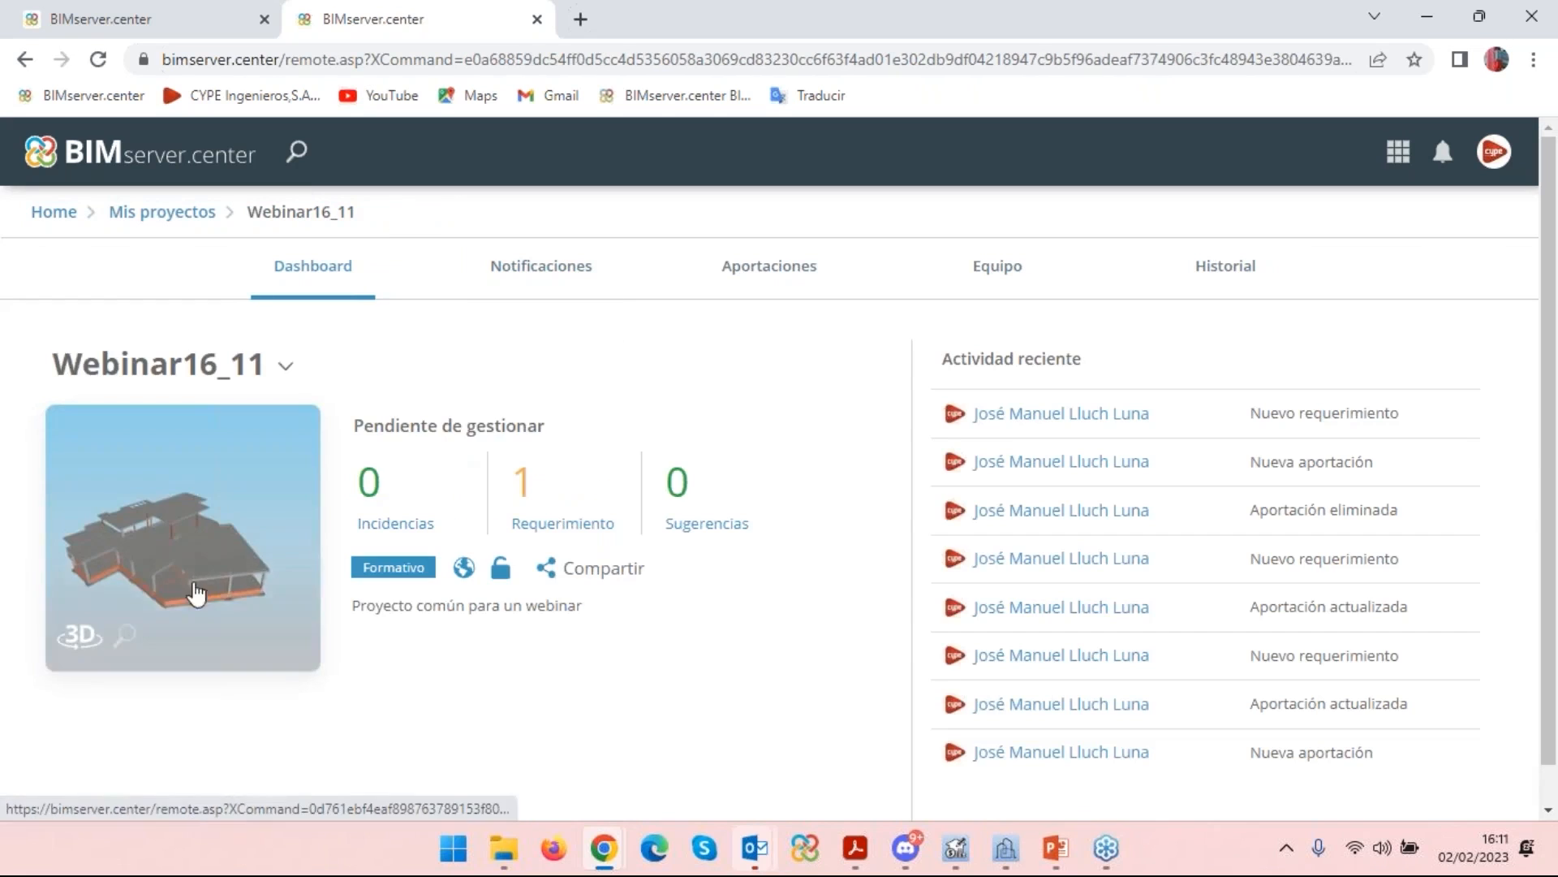
pyautogui.click(196, 594)
pyautogui.moveTo(956, 848)
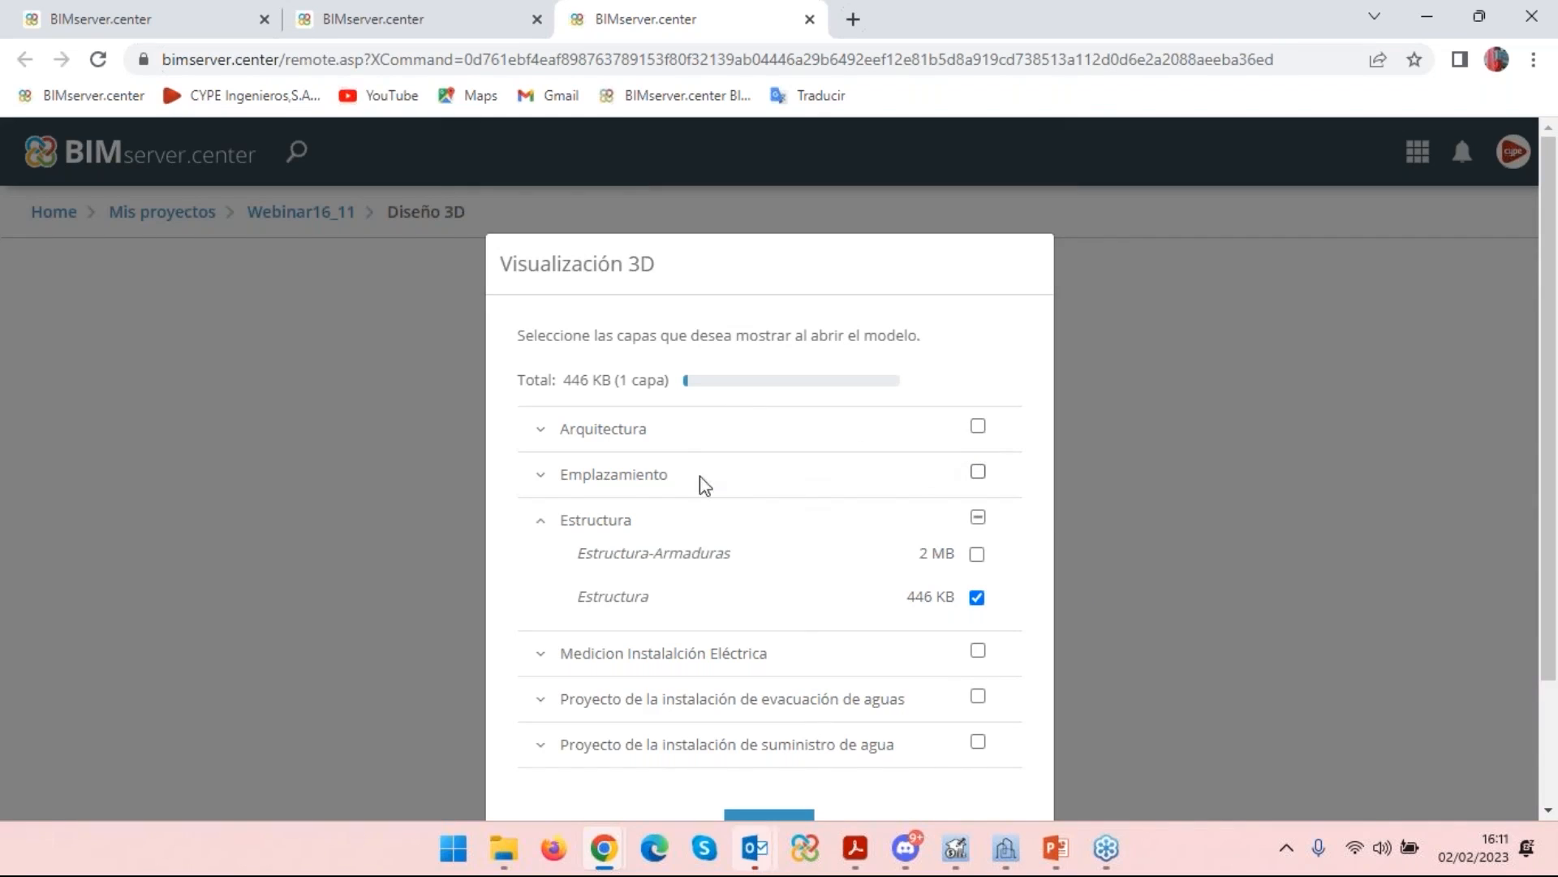
pyautogui.click(977, 427)
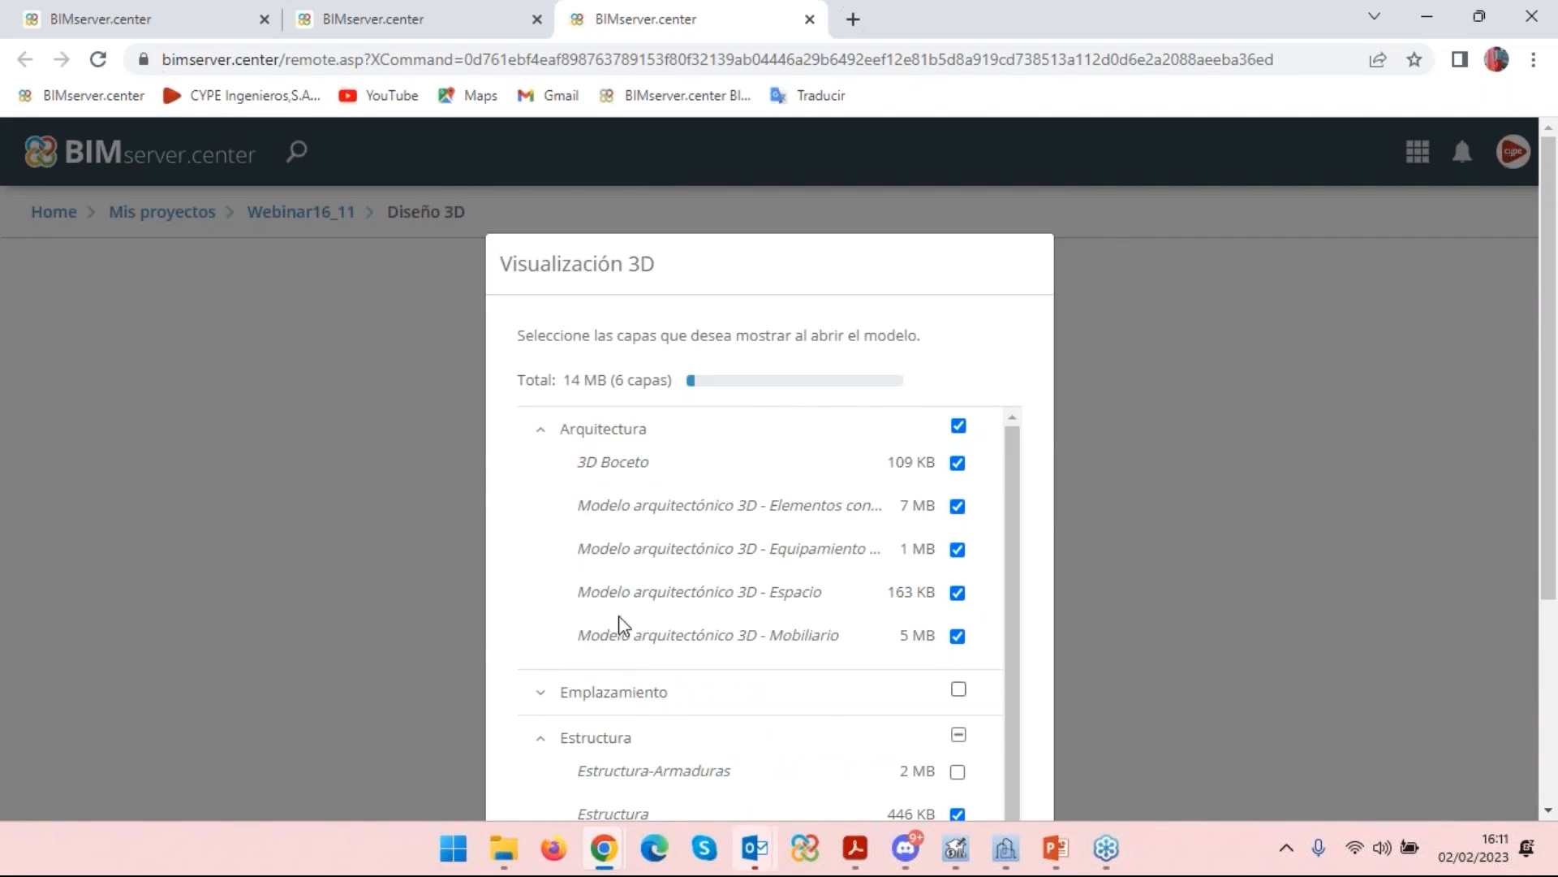
pyautogui.scroll(-5, 821, 688)
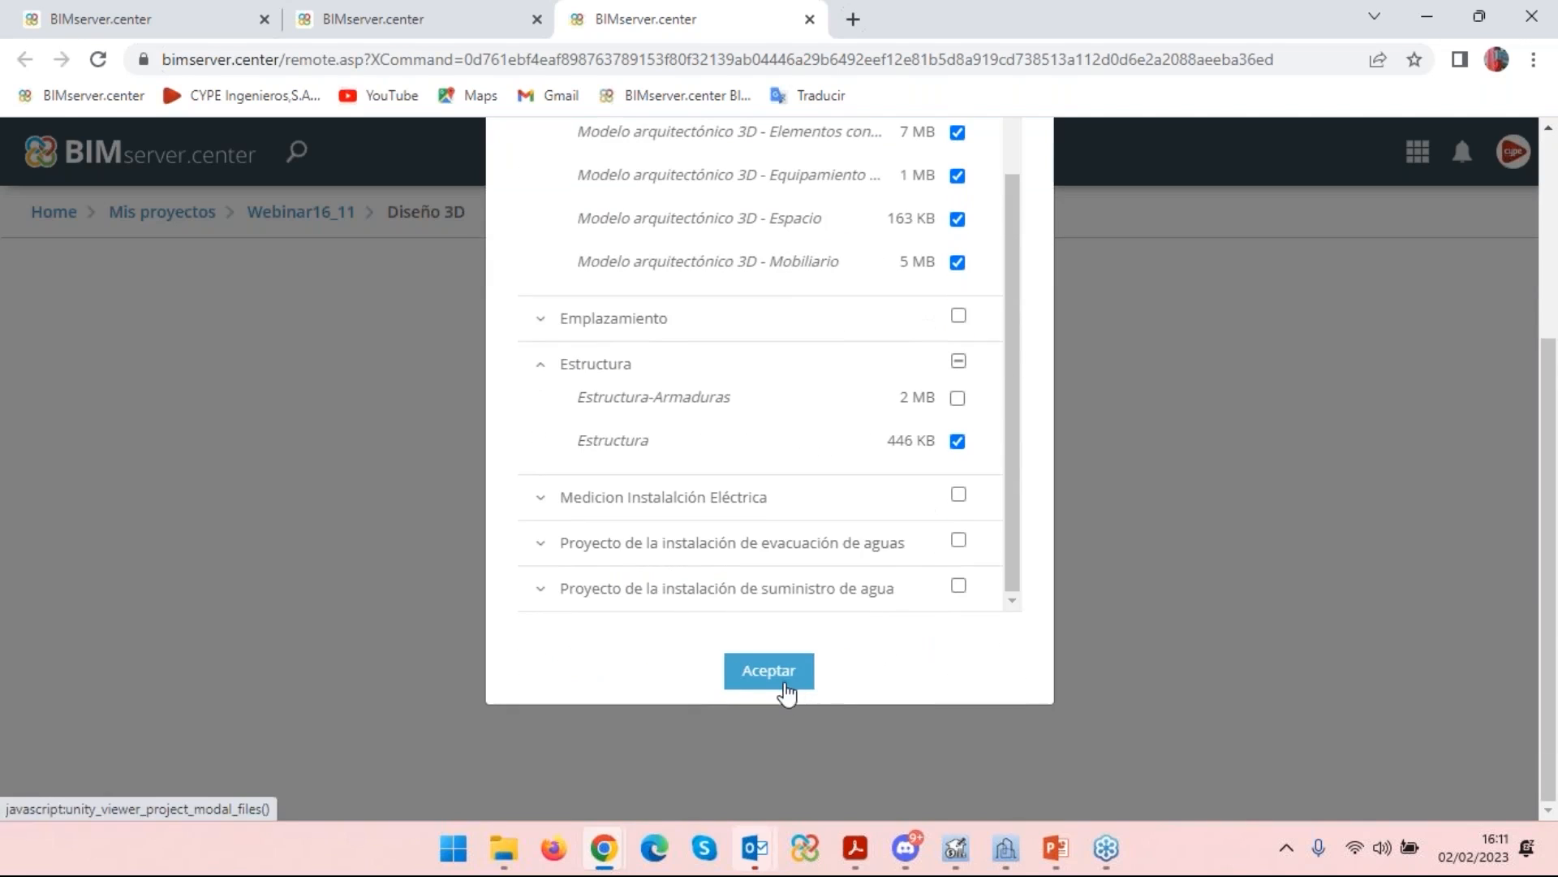
pyautogui.click(786, 692)
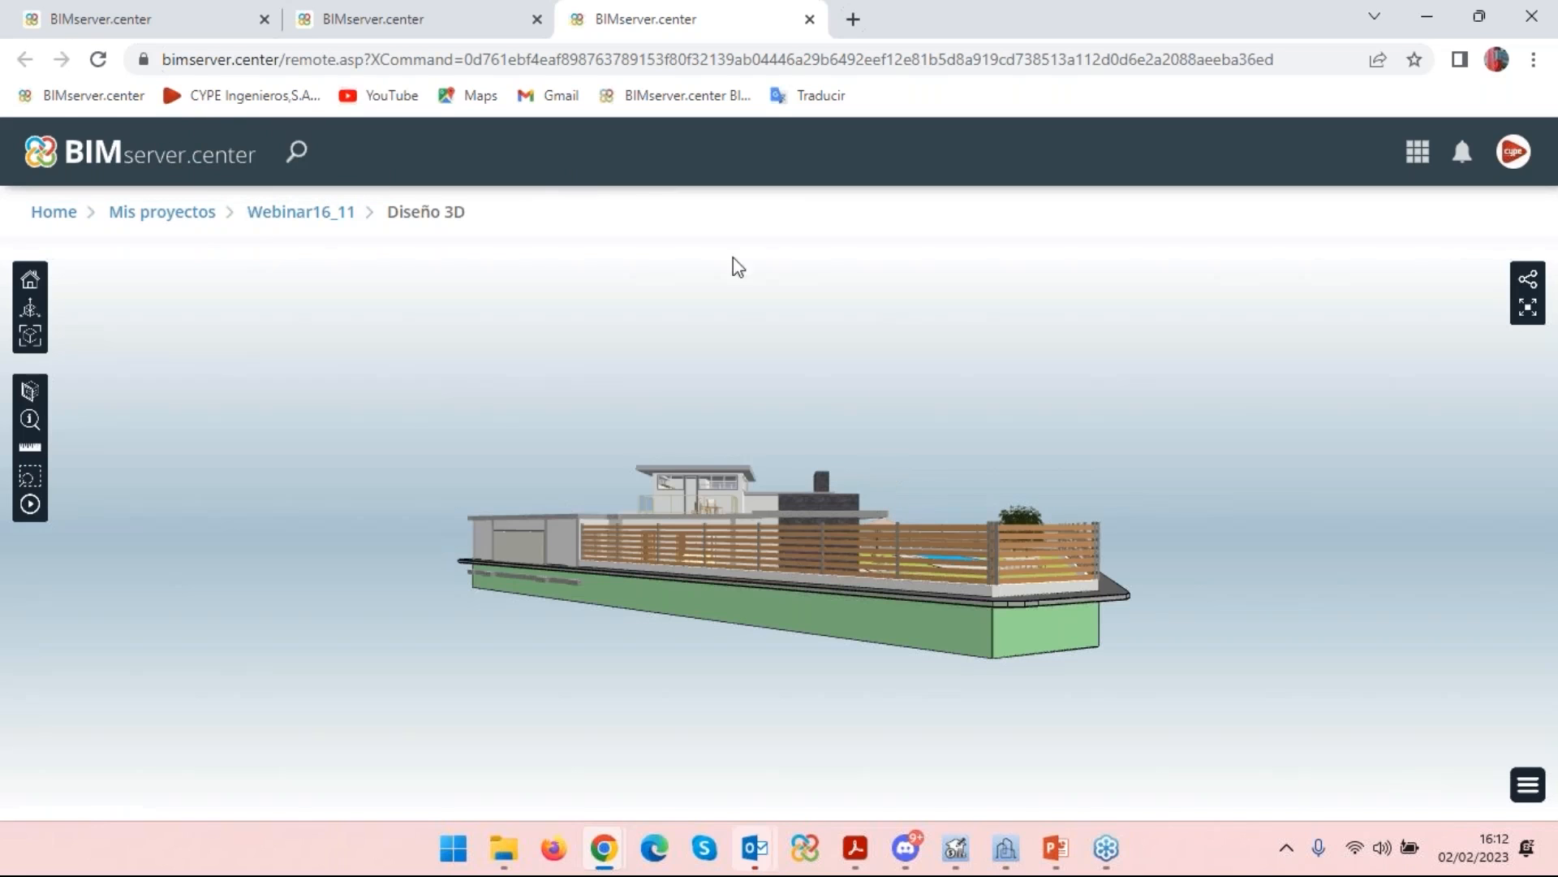
pyautogui.moveTo(818, 434)
pyautogui.mouseDown()
pyautogui.moveTo(820, 475)
pyautogui.moveTo(753, 608)
pyautogui.mouseUp()
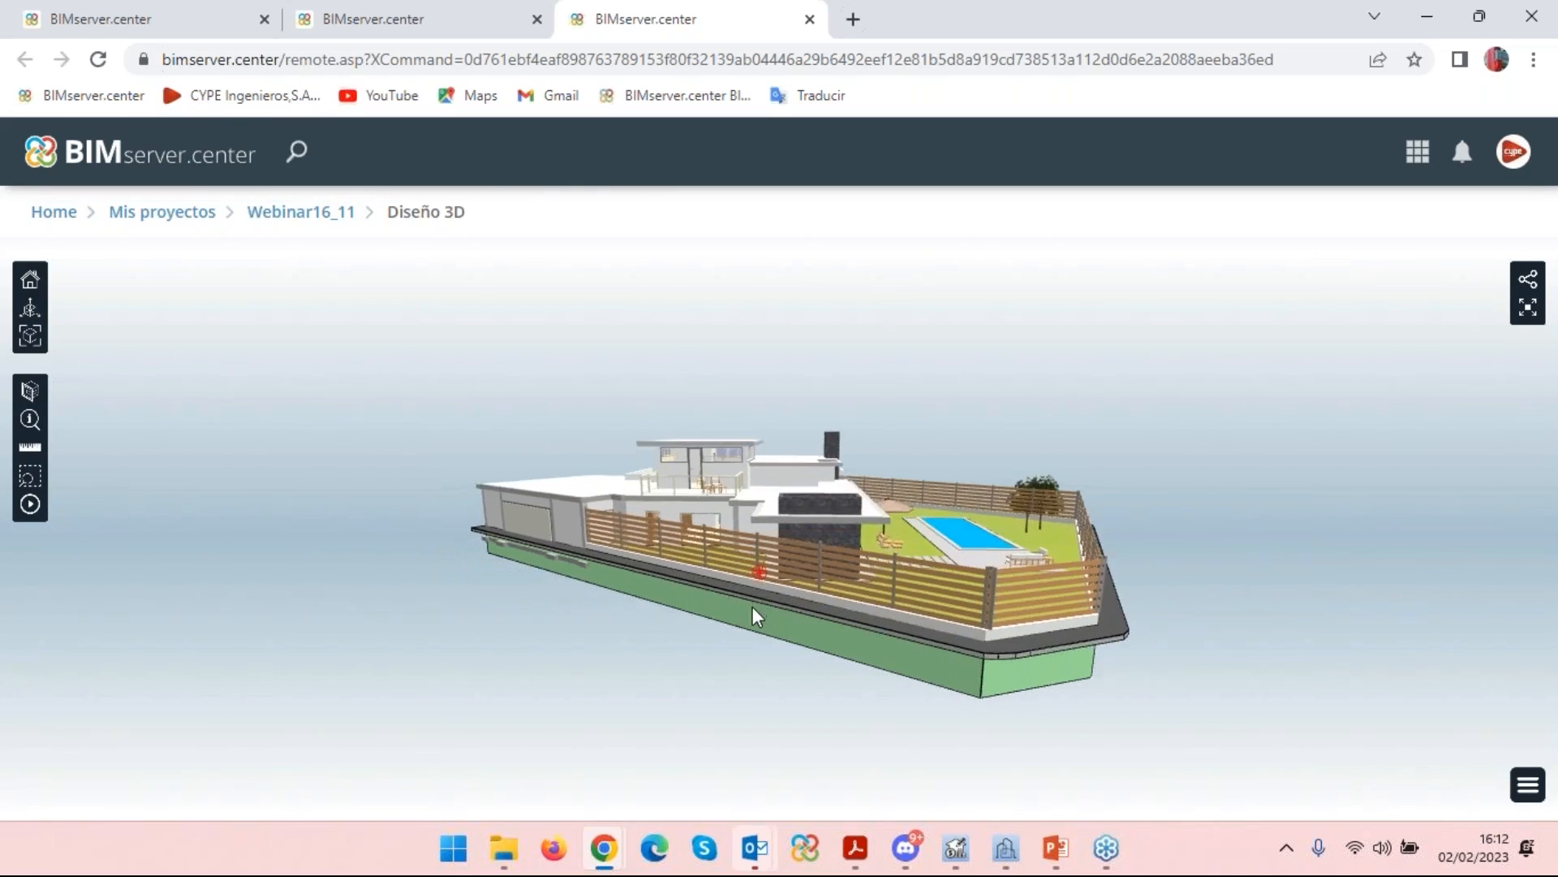
# Switch to CYPE Architecture, dismiss the BIM model update dialog, and open the house's 3D view.
pyautogui.click(1003, 853)
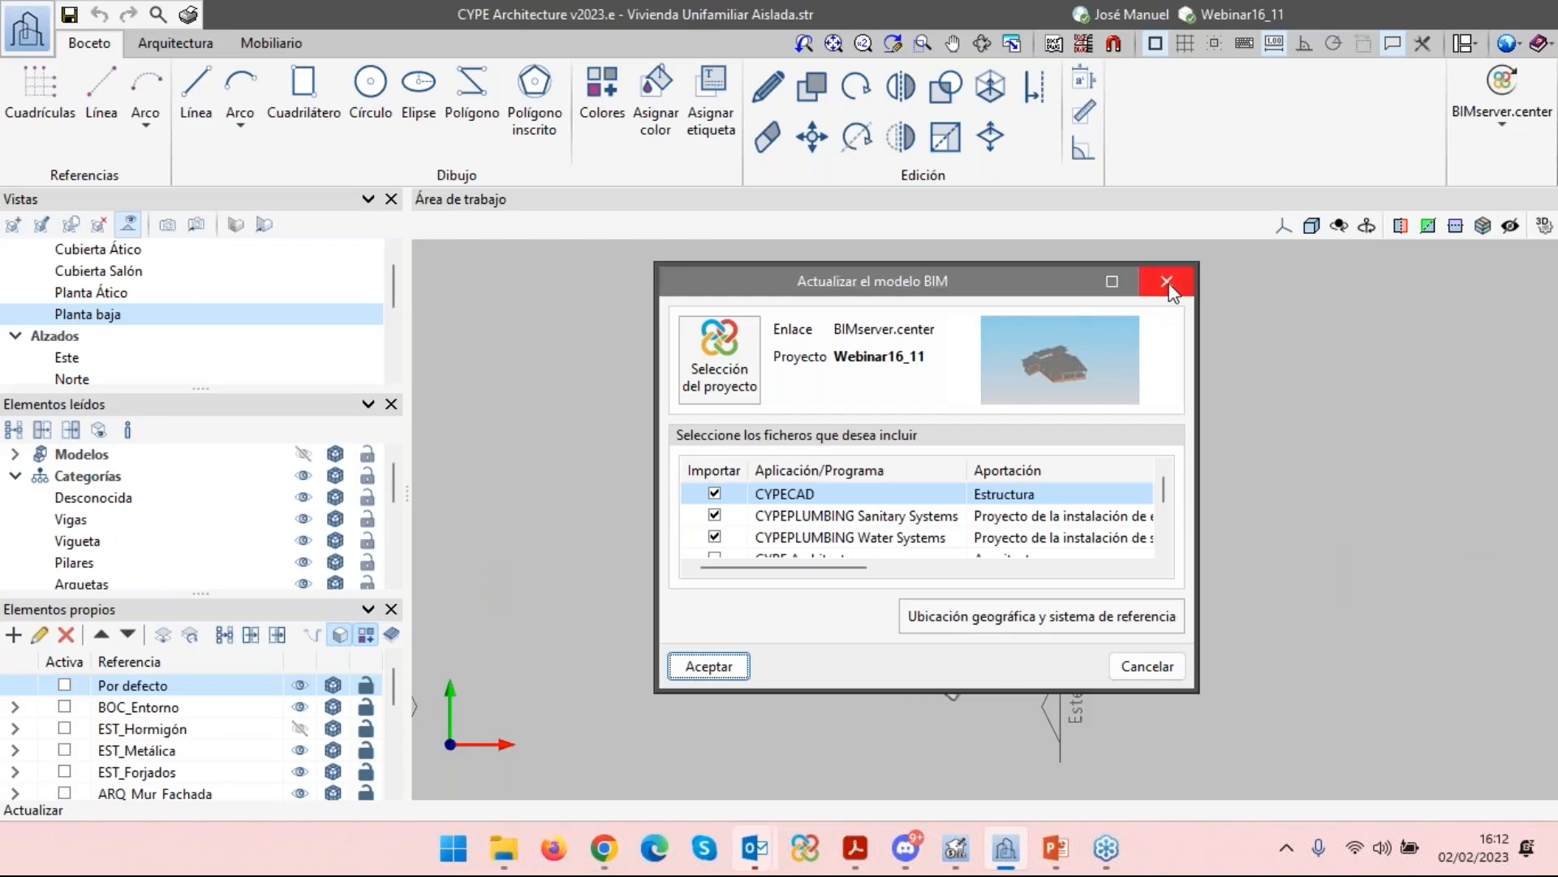
pyautogui.click(1164, 288)
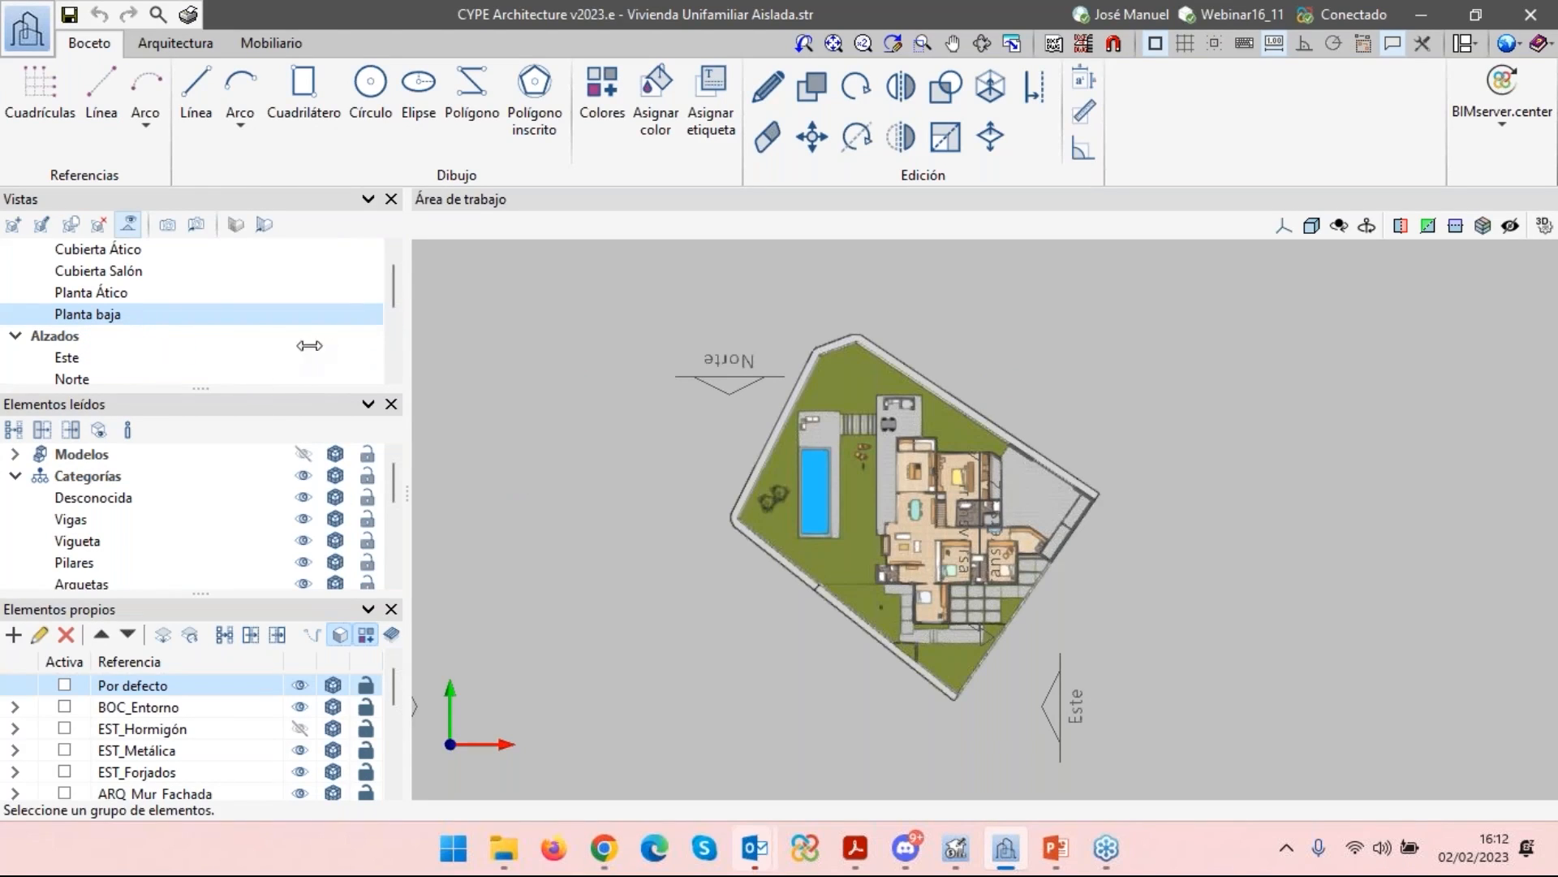
pyautogui.scroll(-1, 520, 446)
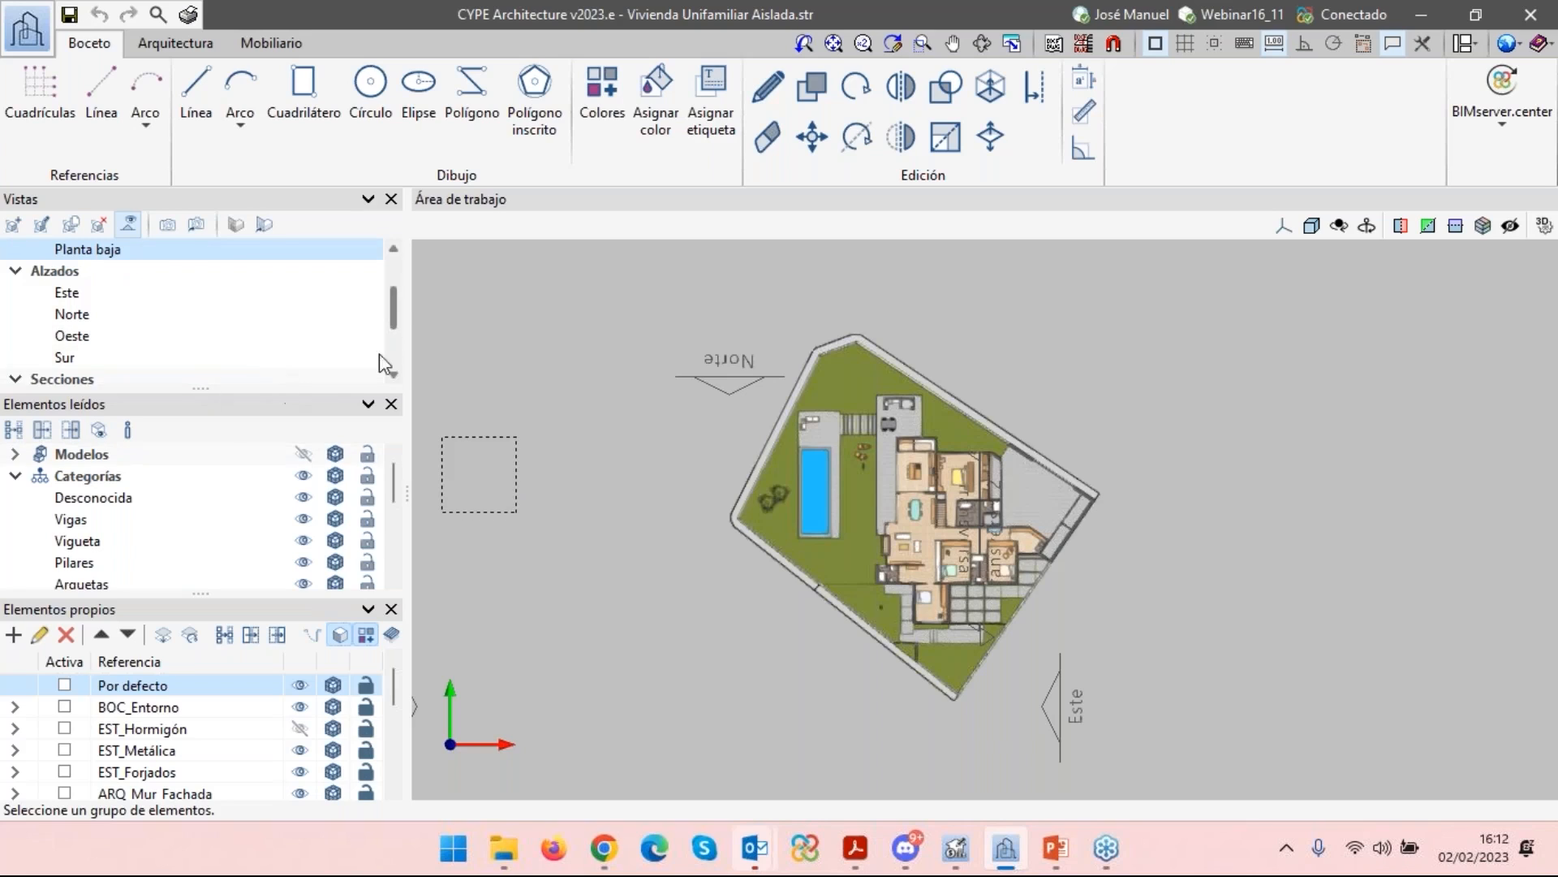
pyautogui.scroll(-2, 397, 333)
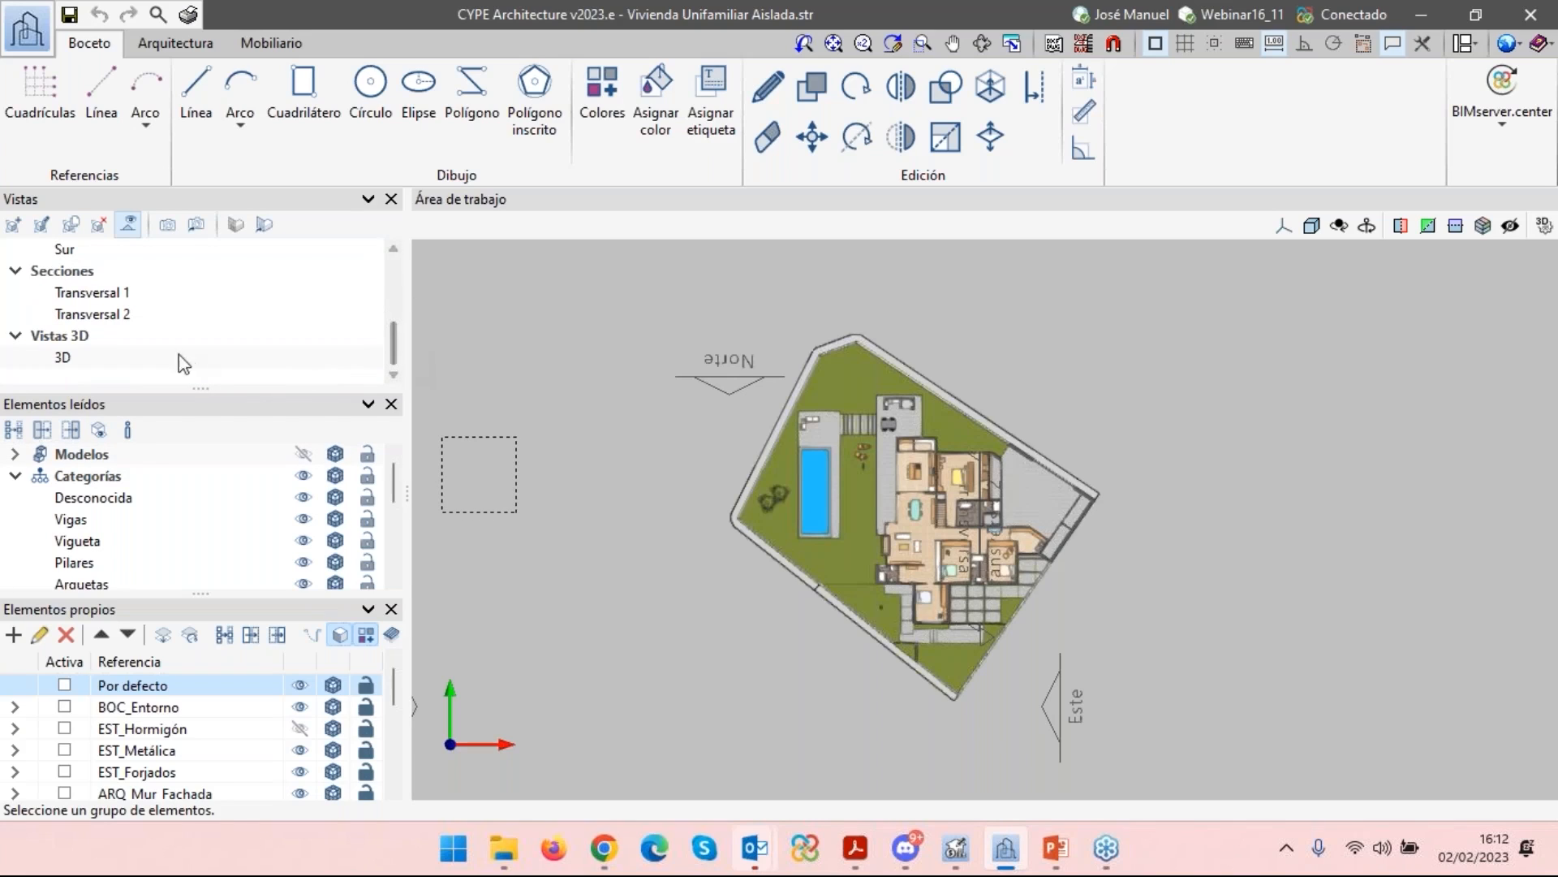
pyautogui.doubleClick(65, 357)
pyautogui.click(414, 318)
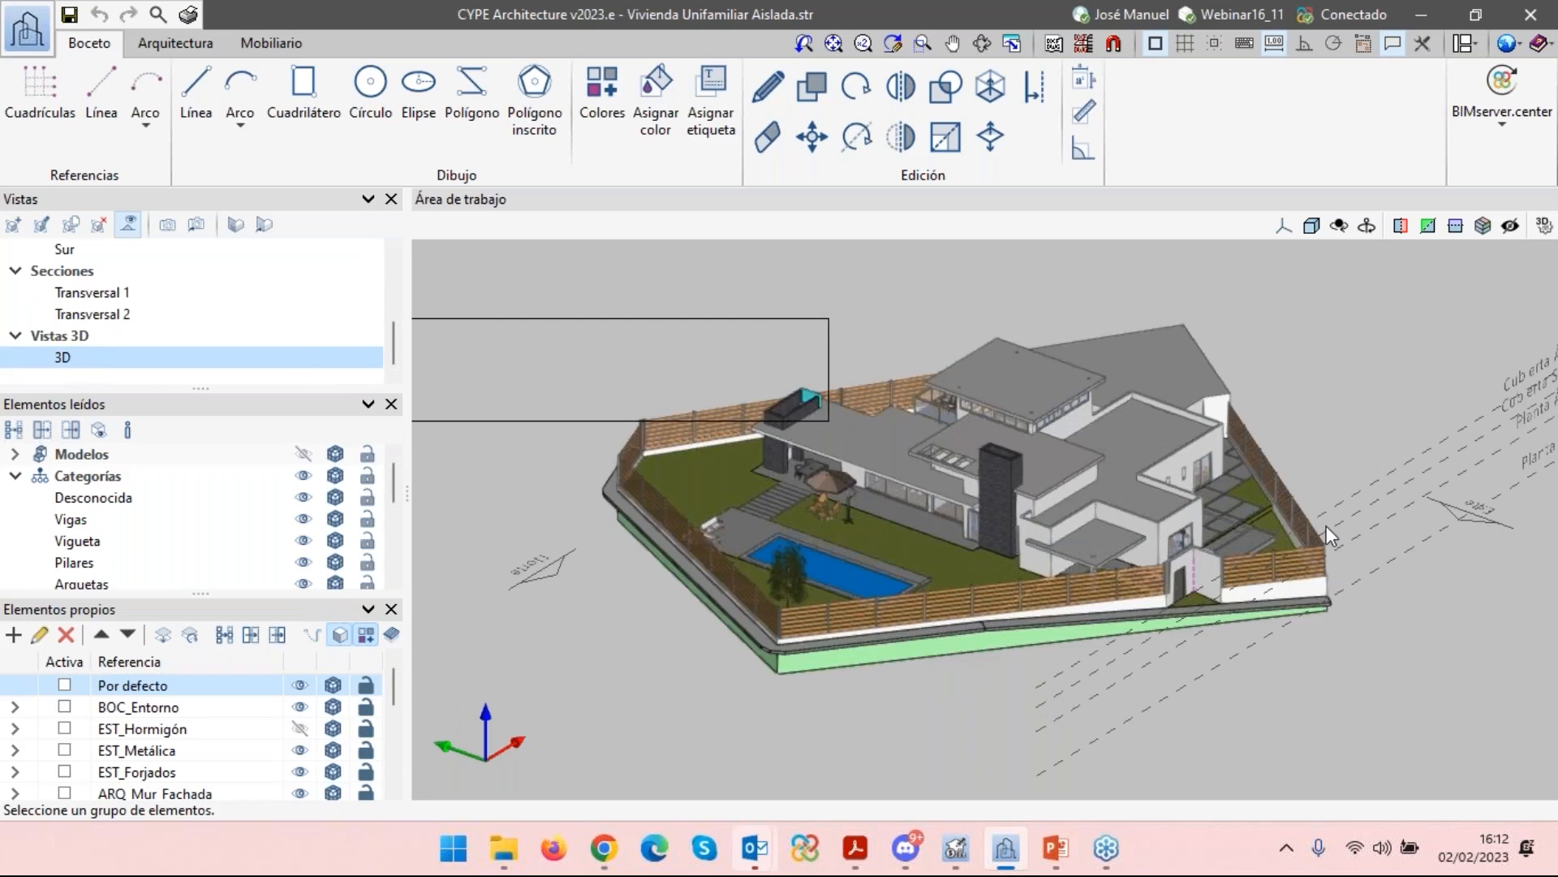
pyautogui.click(931, 542)
pyautogui.click(850, 274)
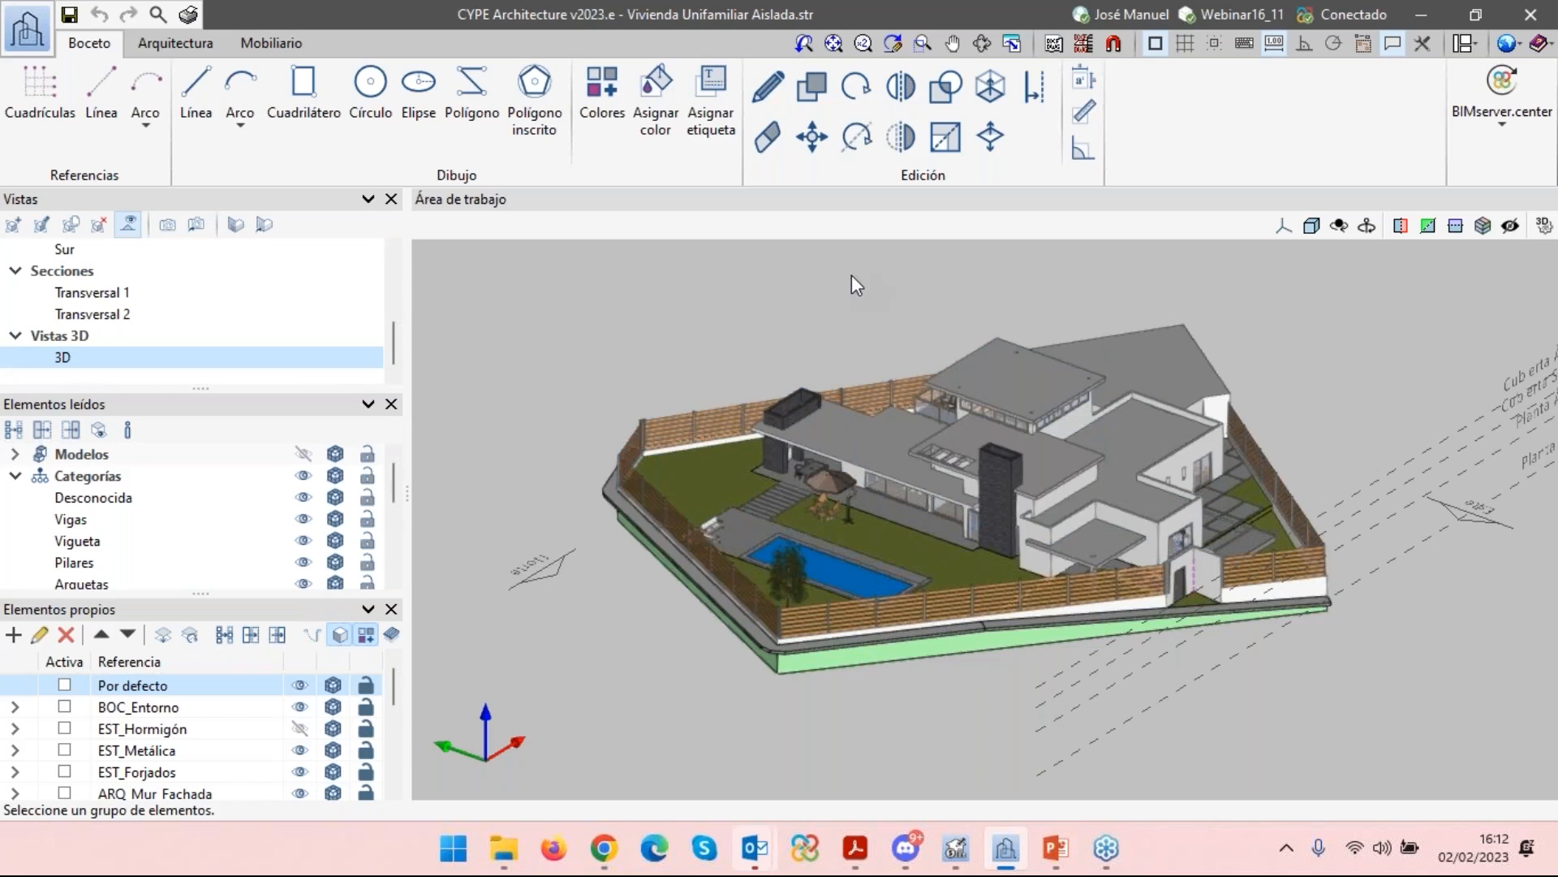
# Bring up the BIM model update dialog to examine the contributions available for import from Webinar16_11, and cancel it.
pyautogui.click(1503, 116)
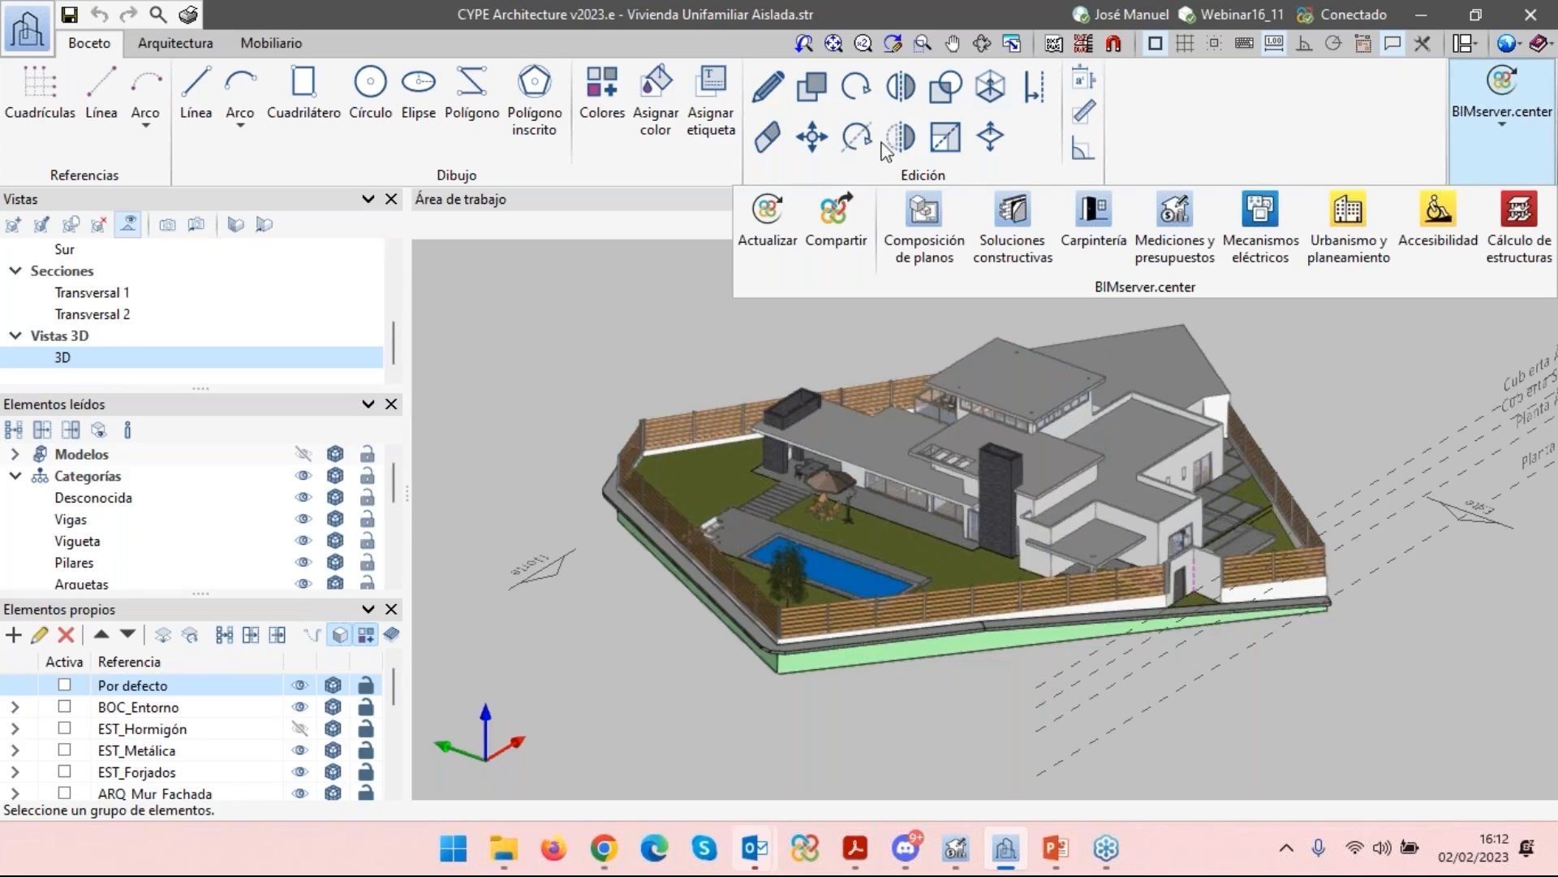
pyautogui.click(777, 242)
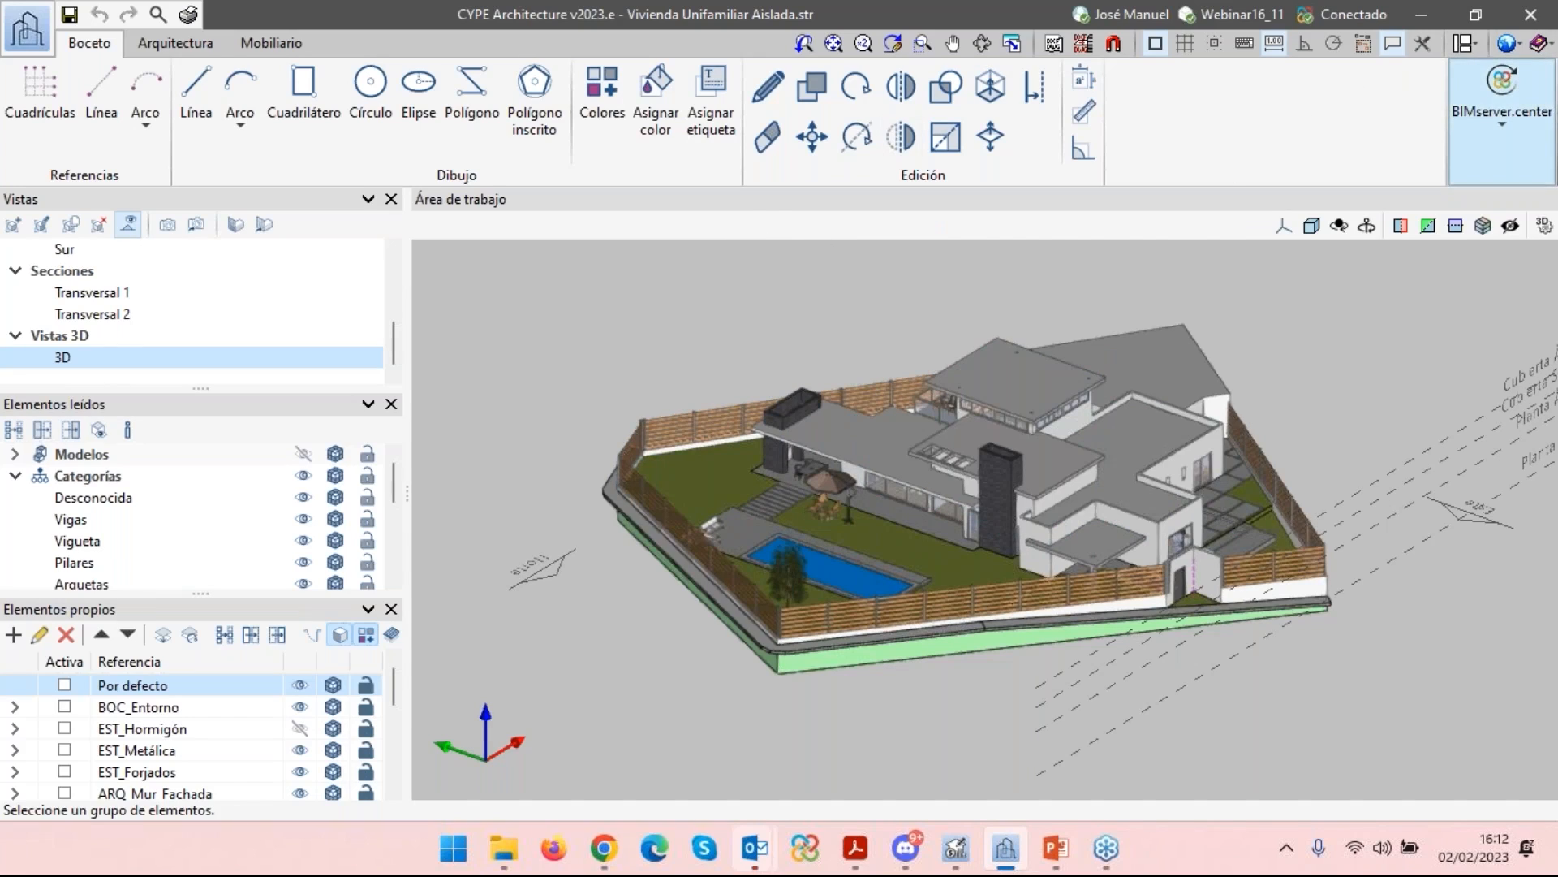
pyautogui.click(1490, 122)
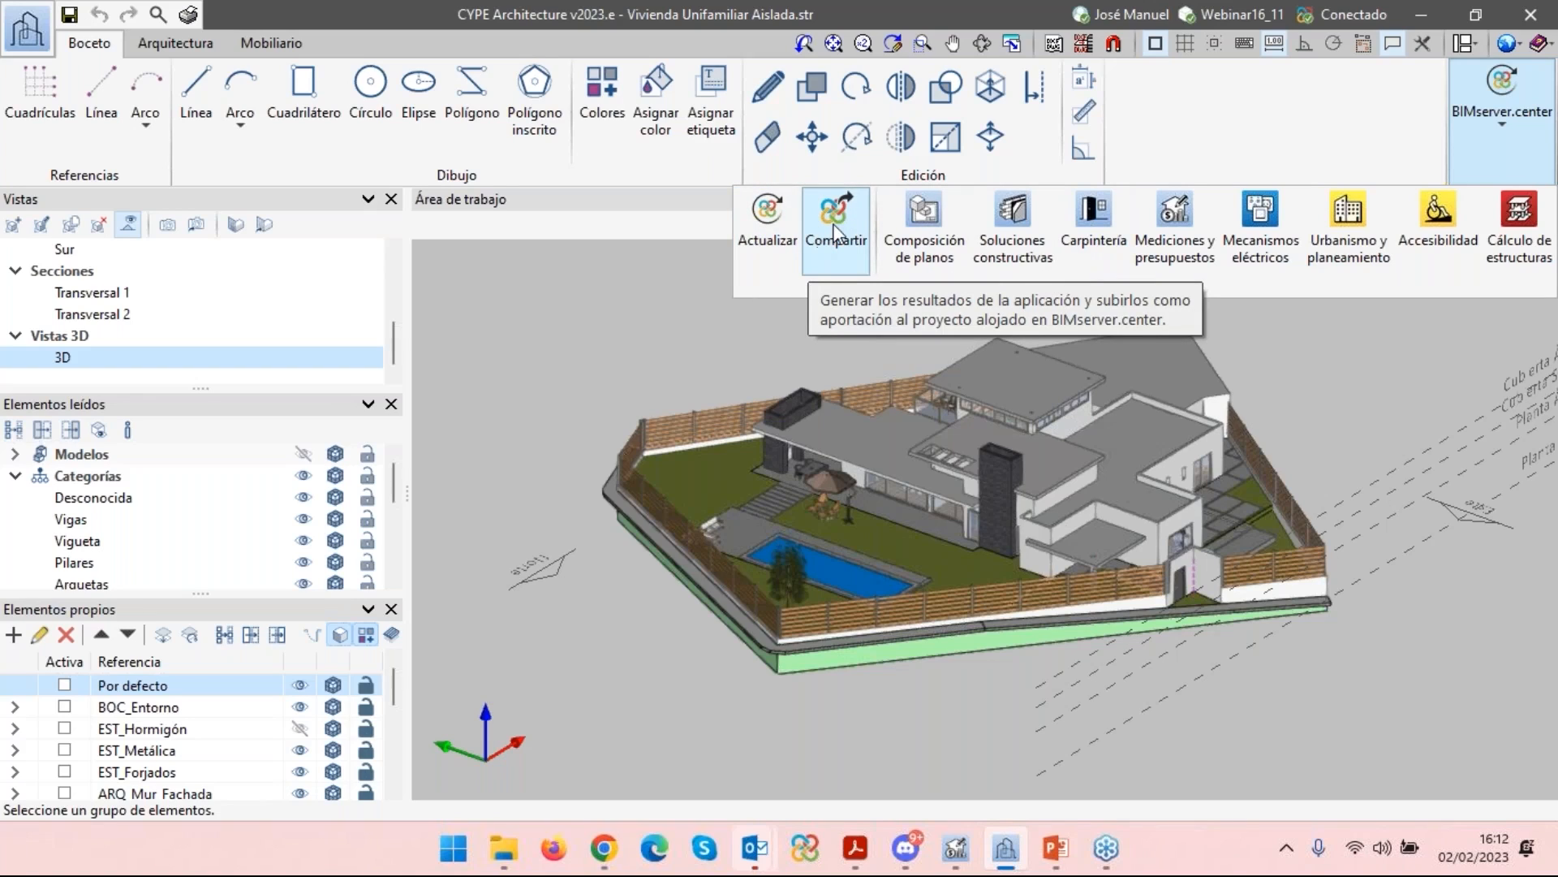
pyautogui.click(770, 237)
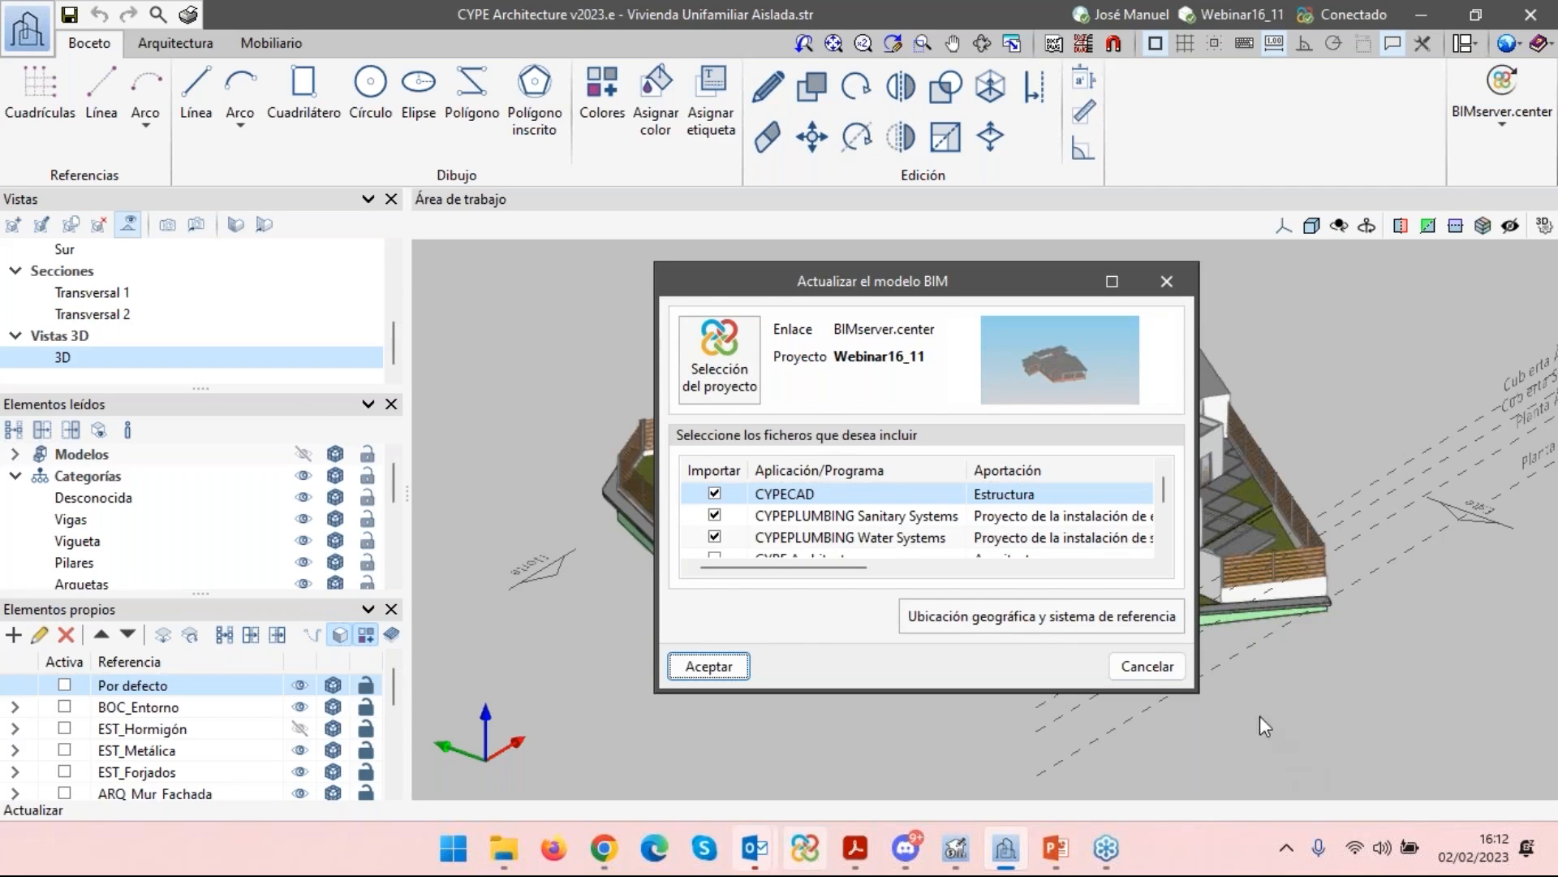
pyautogui.click(1152, 664)
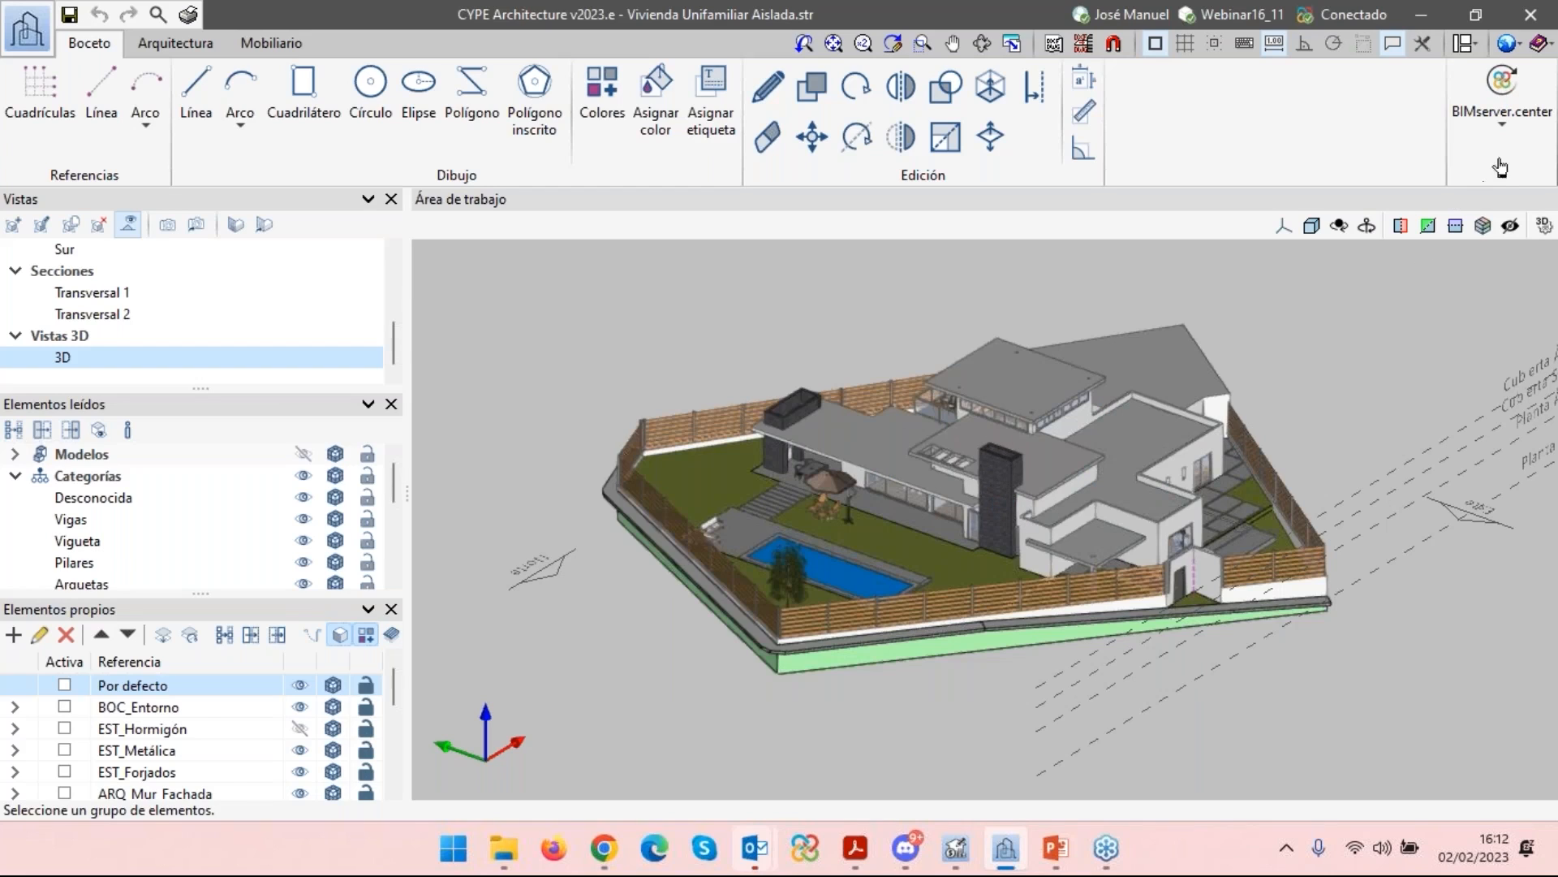
# Bring up the BIMserver.center sharing dialog to examine the Arquitectura contribution's export options, and close it without sharing.
pyautogui.click(1508, 130)
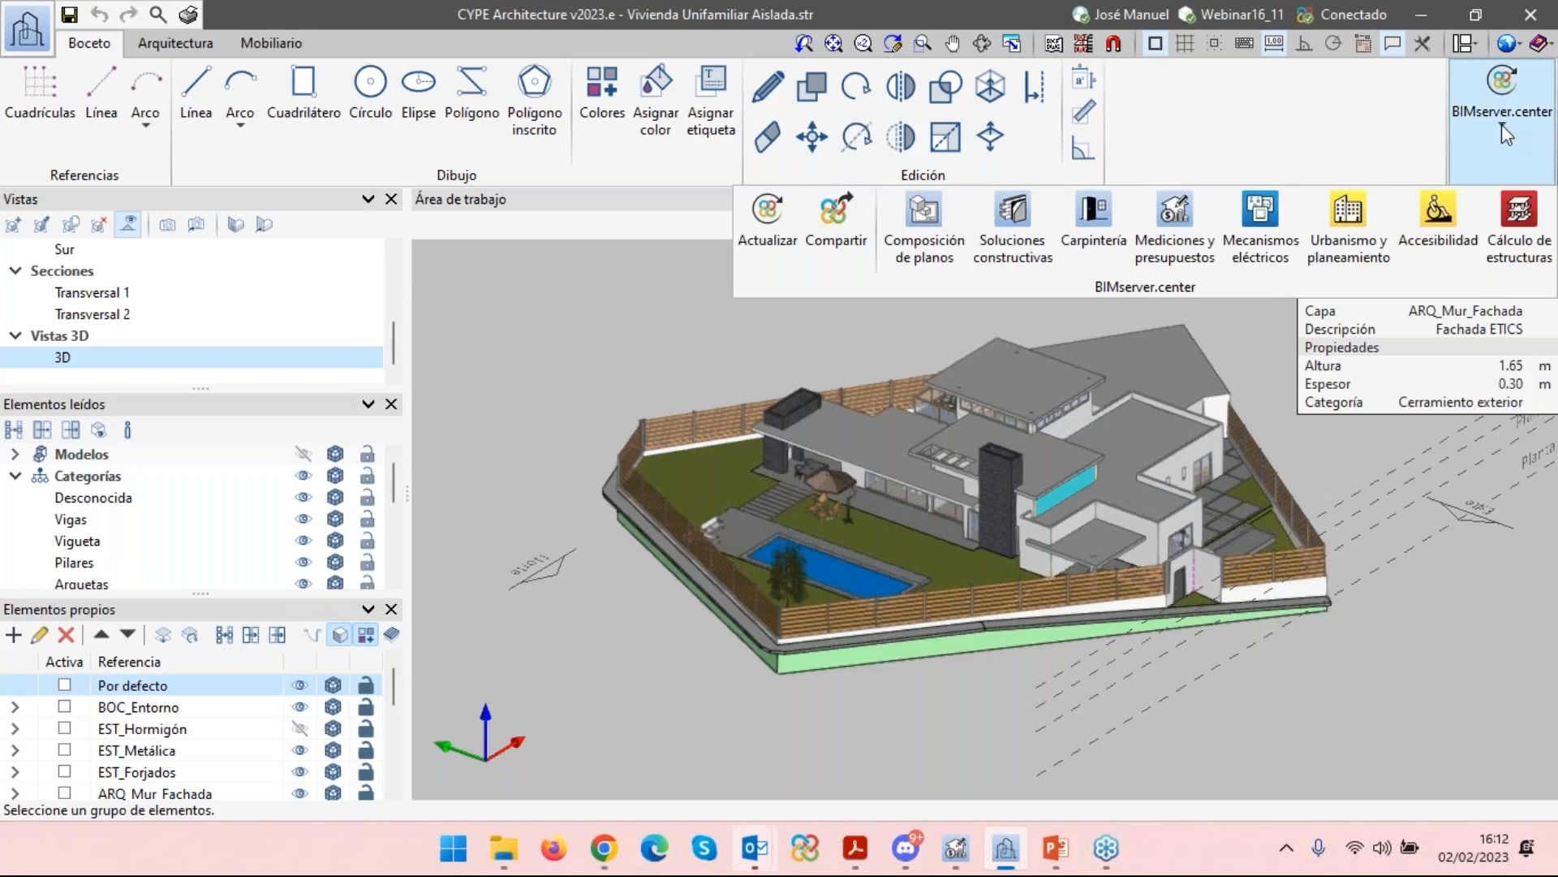
pyautogui.click(849, 242)
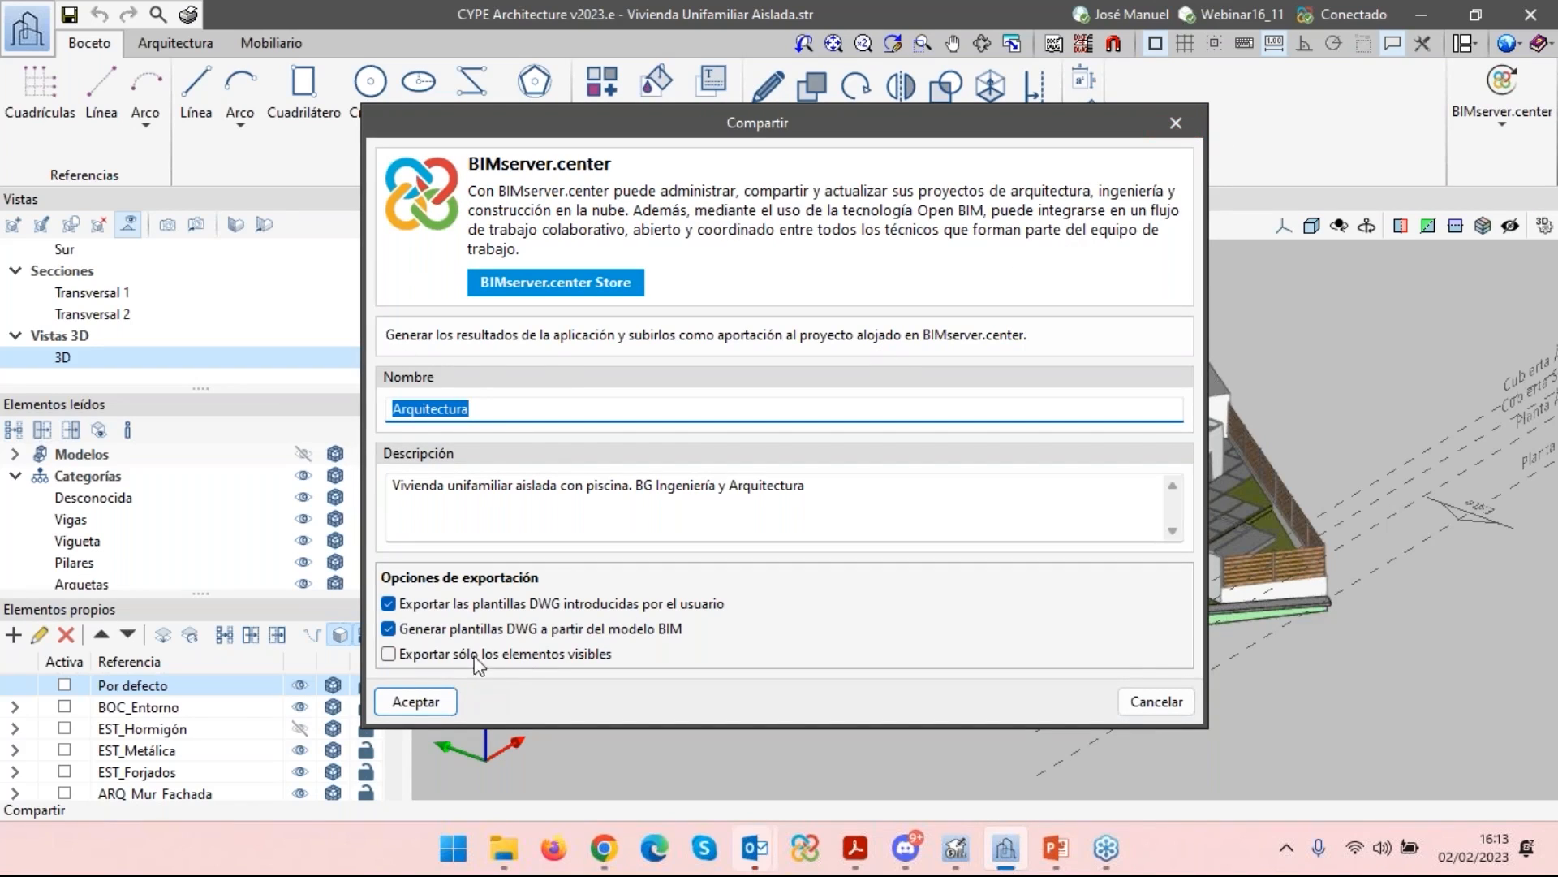
pyautogui.click(1176, 123)
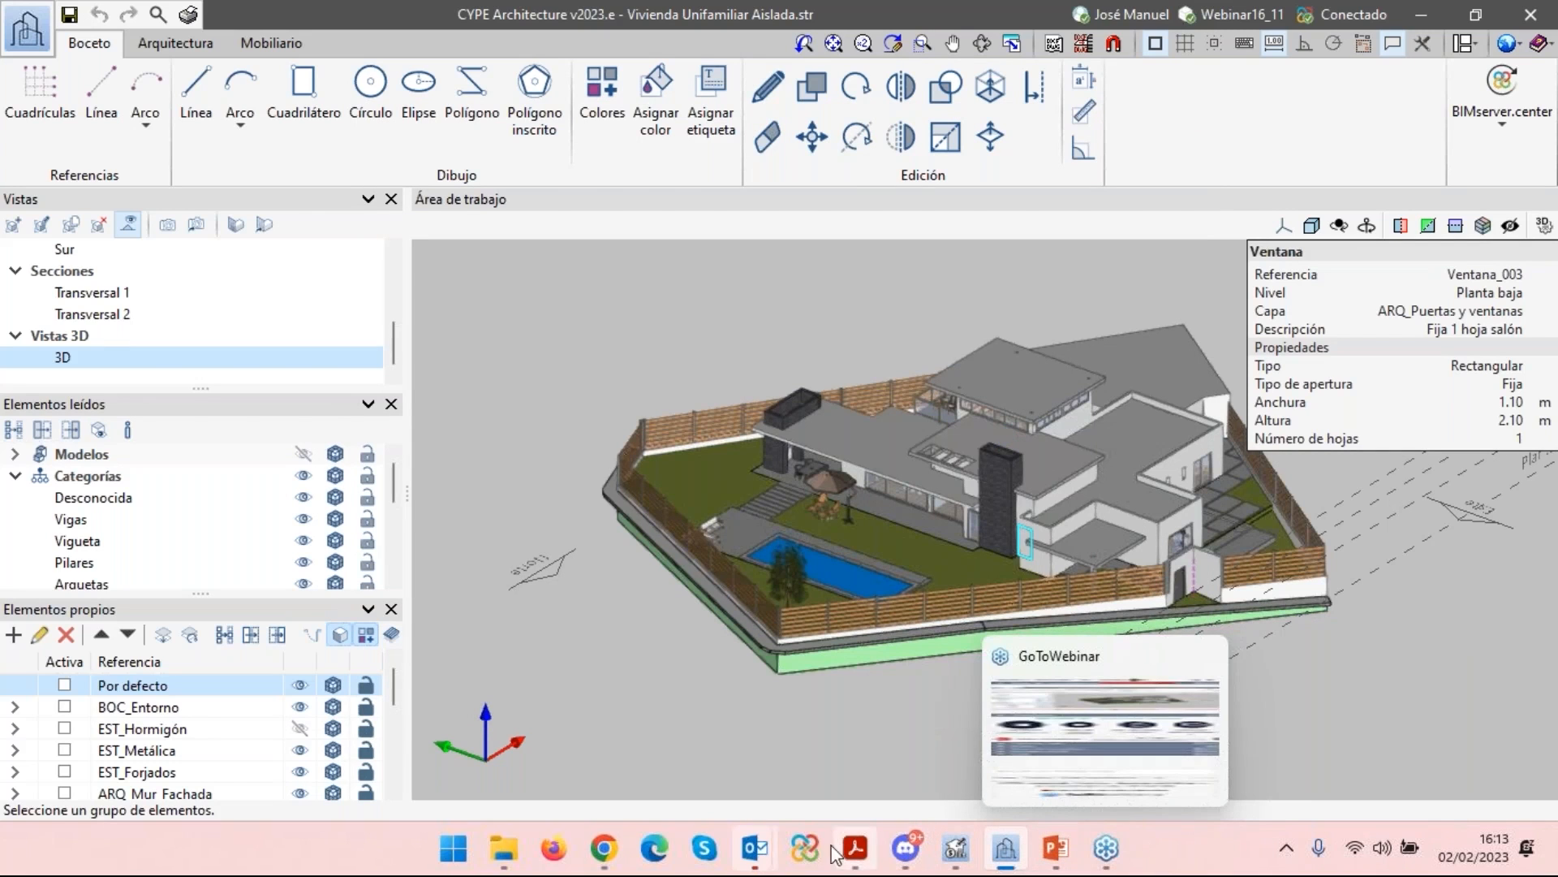
# Switch to the BIMserver.center 3D view in Chrome and examine the house's garden and pool area up close.
pyautogui.moveTo(605, 860)
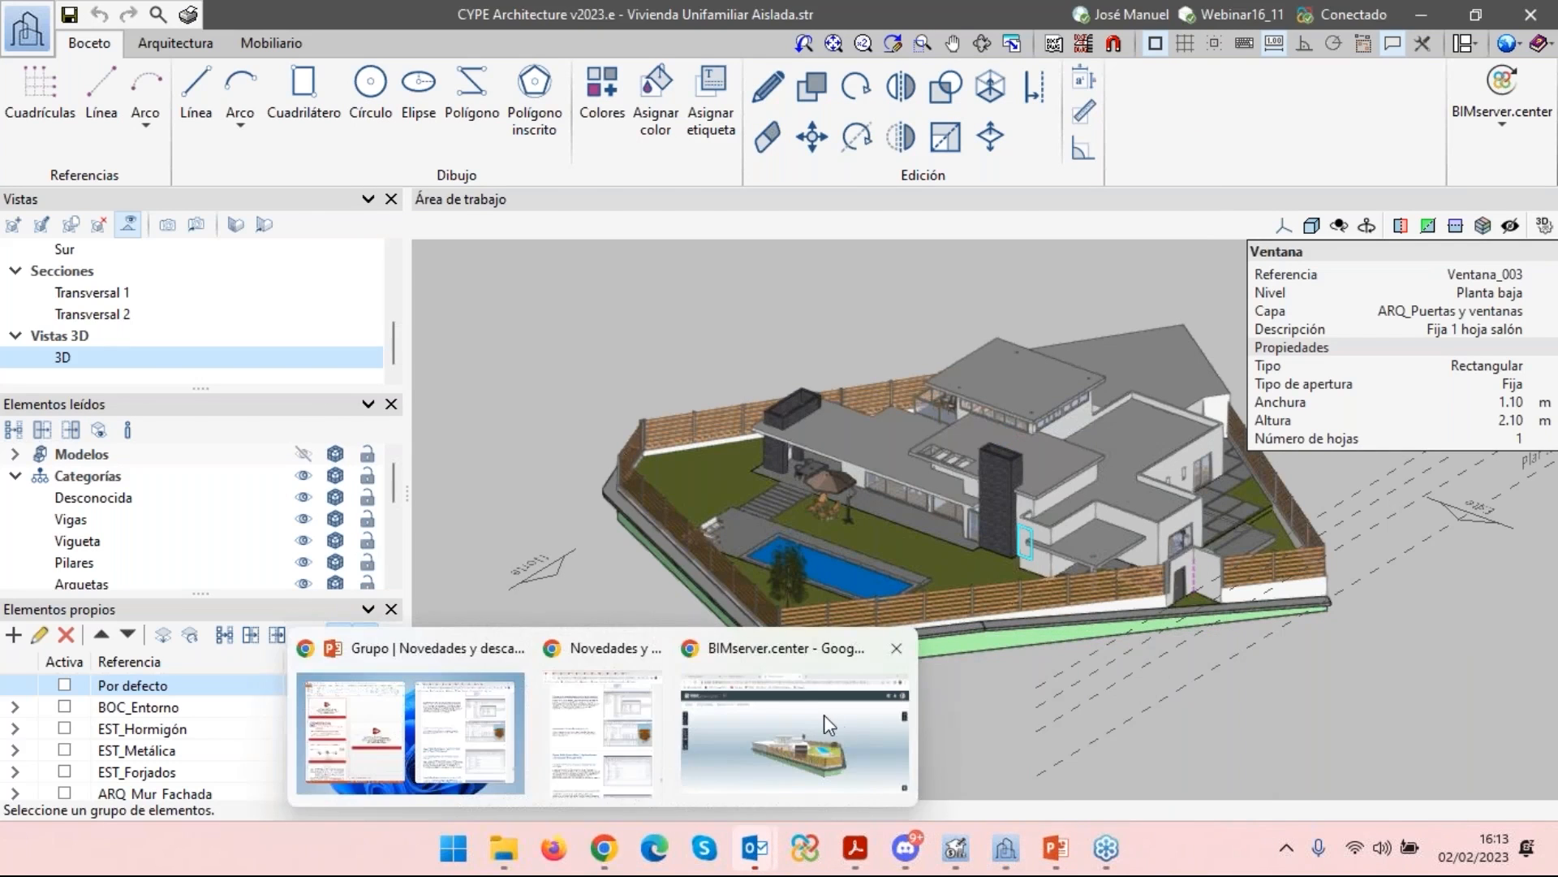
pyautogui.click(824, 714)
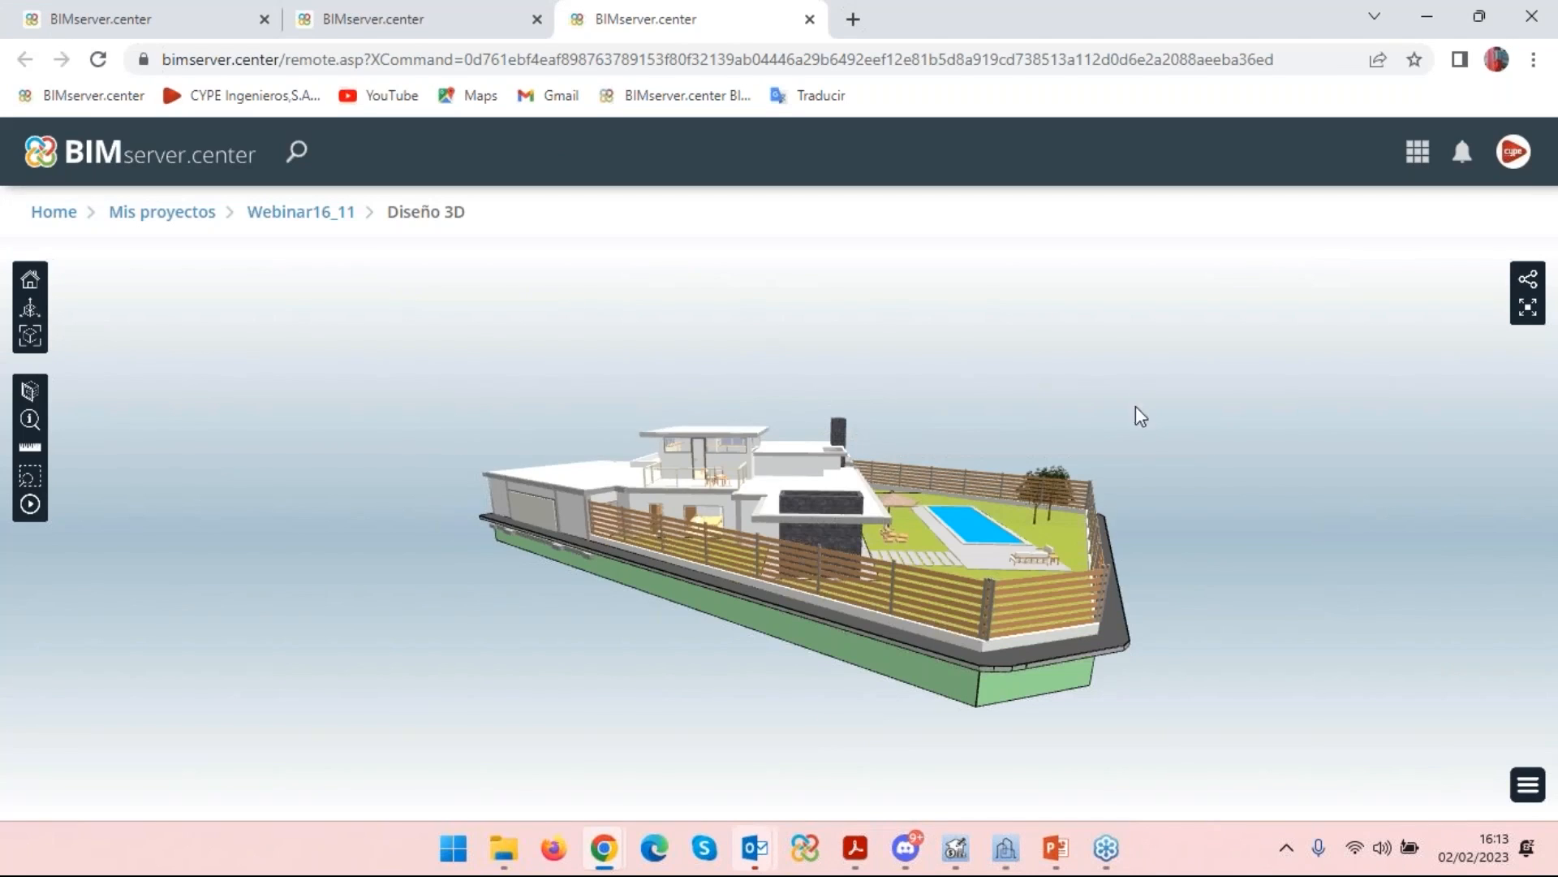
pyautogui.scroll(10, 1003, 490)
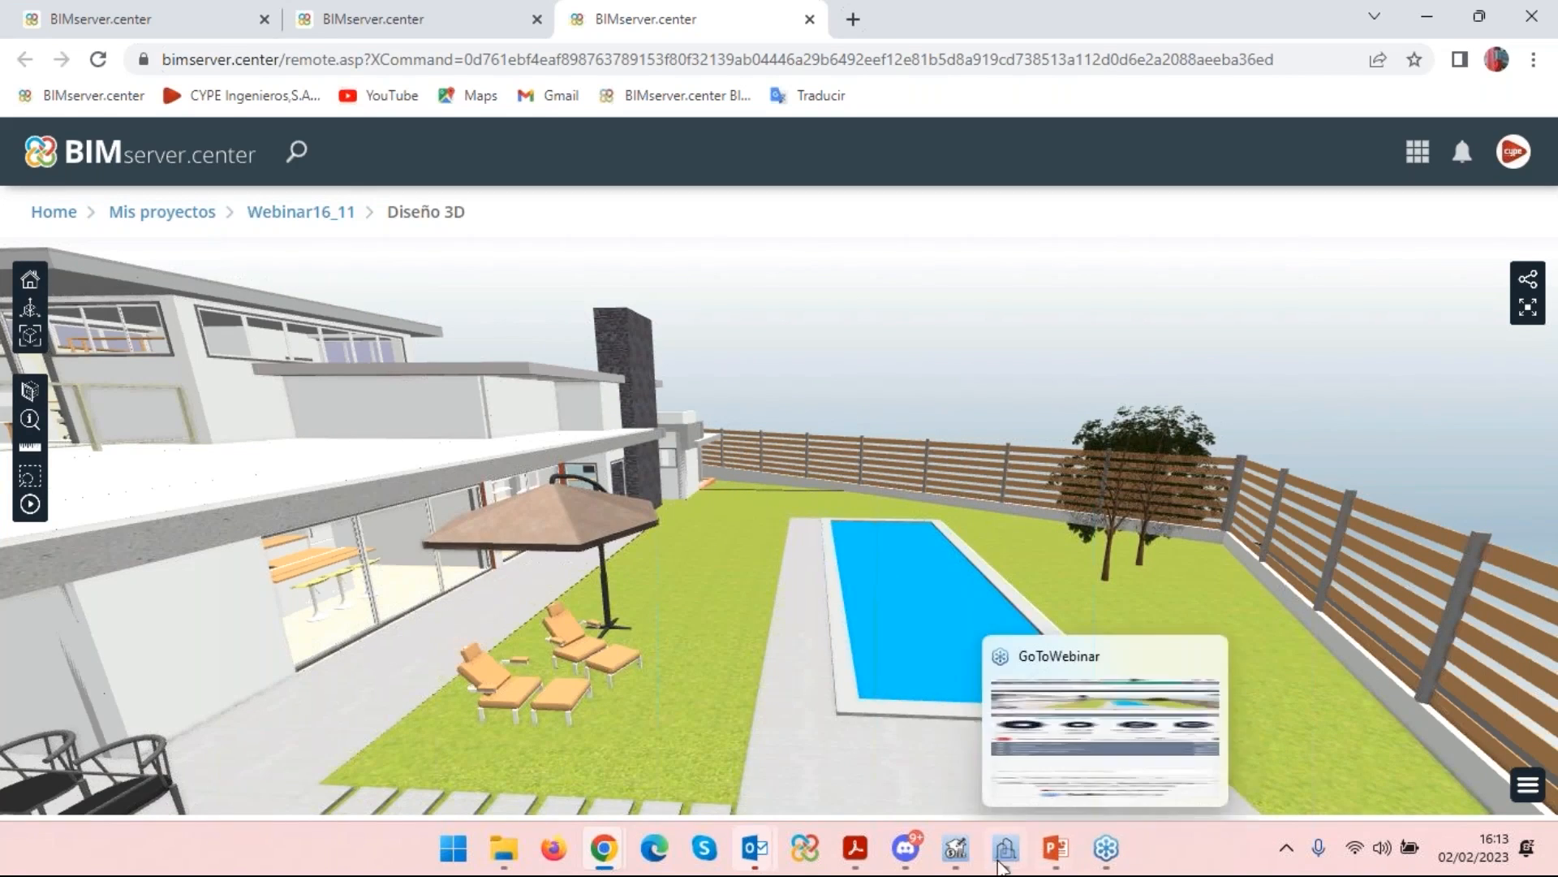
# Switch to Open BIM Quantities, choose the Webinar16_11 project in the BIM model update, and cancel the update at its contribution list.
pyautogui.click(955, 852)
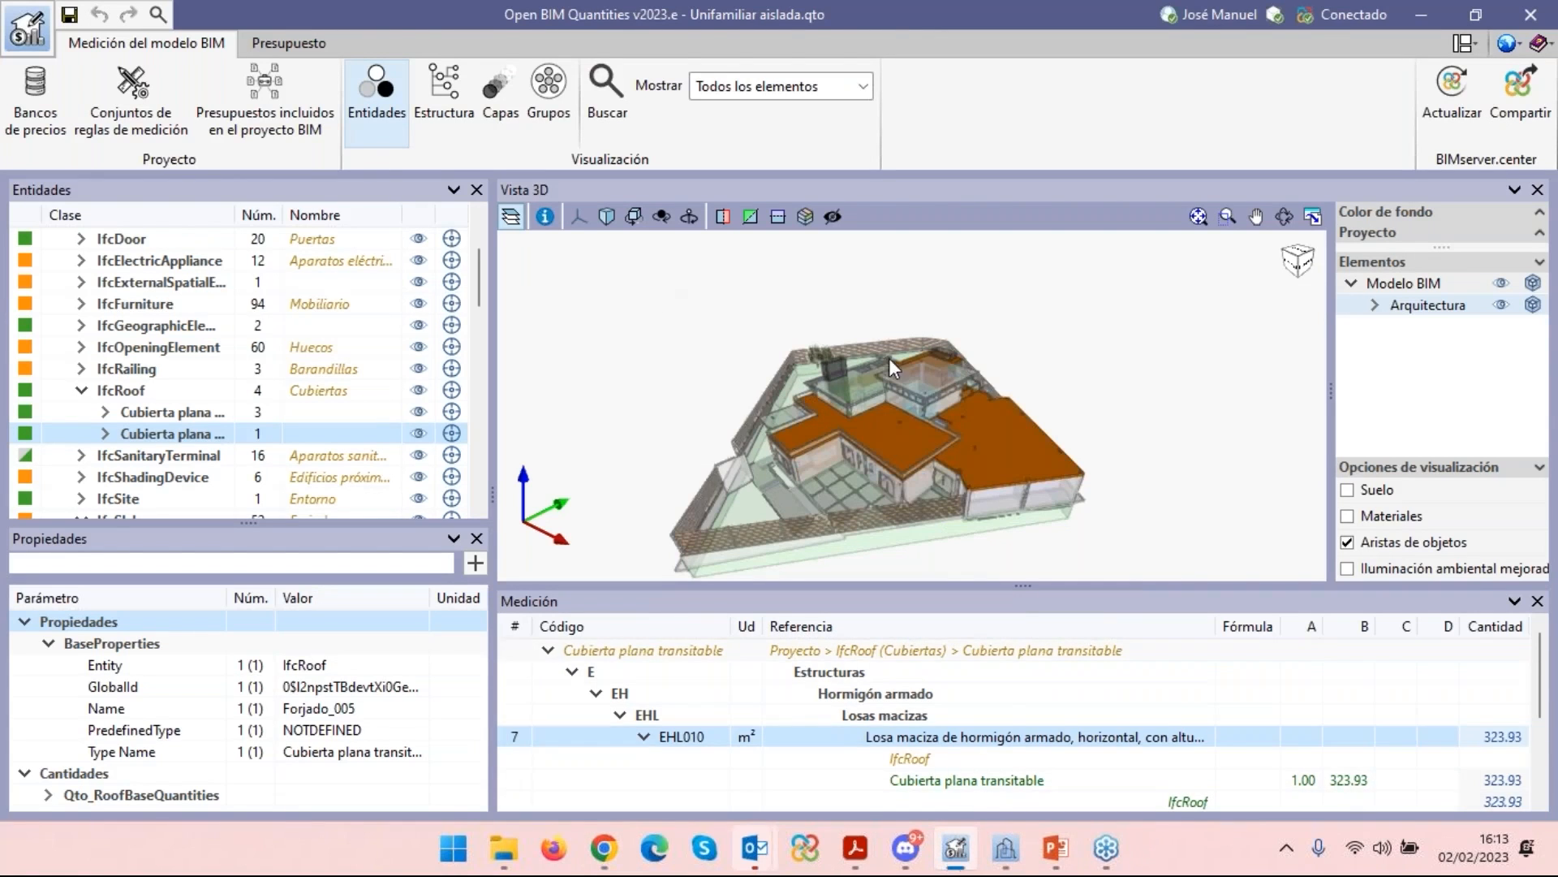
pyautogui.click(1456, 102)
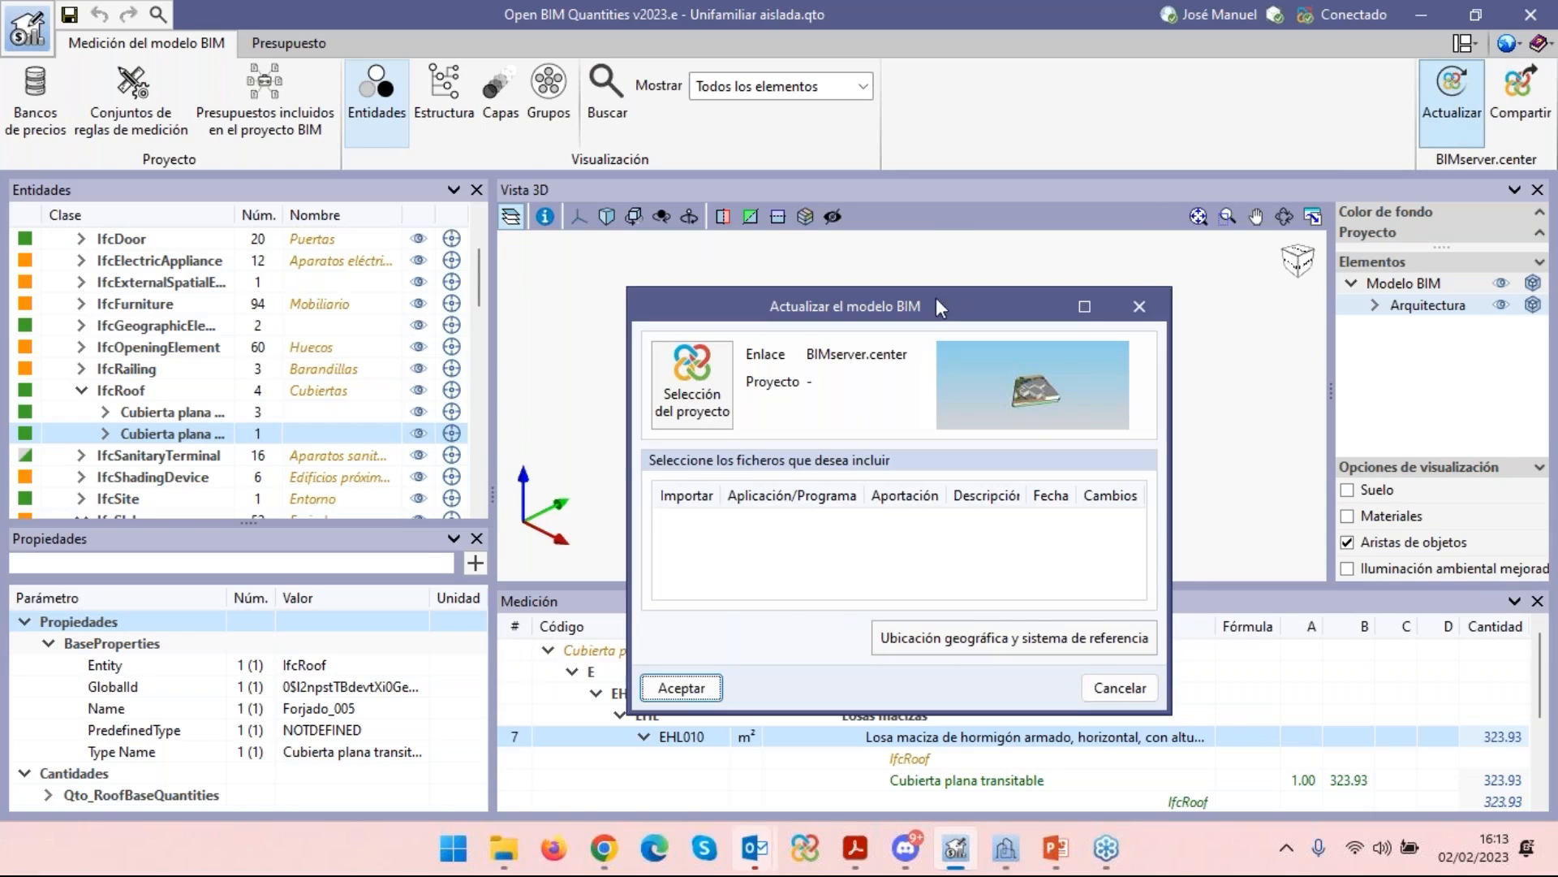
pyautogui.click(695, 376)
pyautogui.click(794, 659)
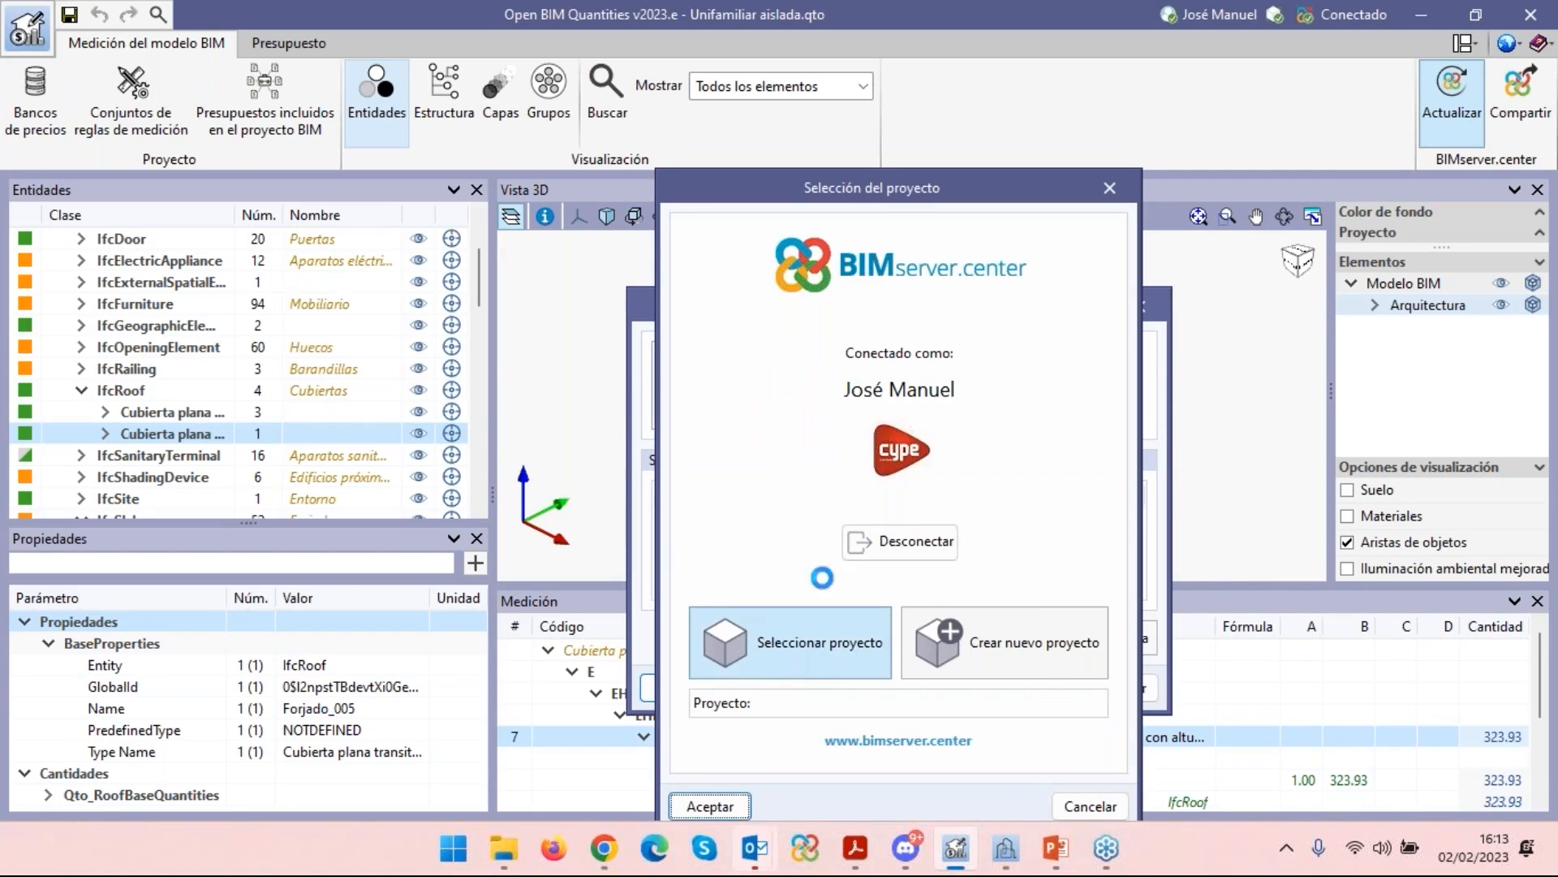
pyautogui.click(818, 548)
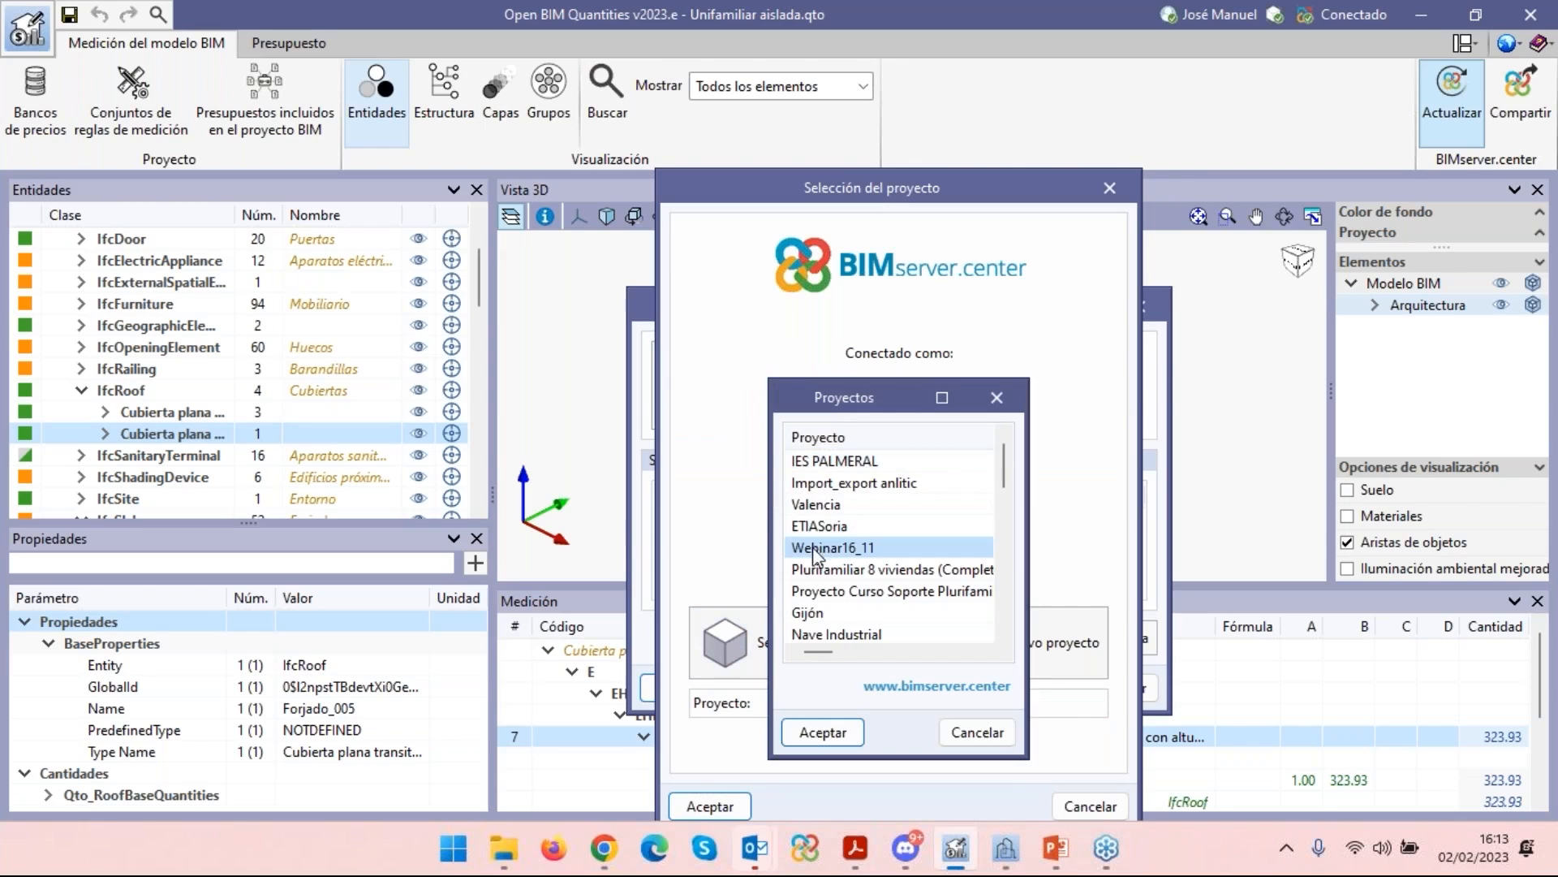
pyautogui.click(823, 731)
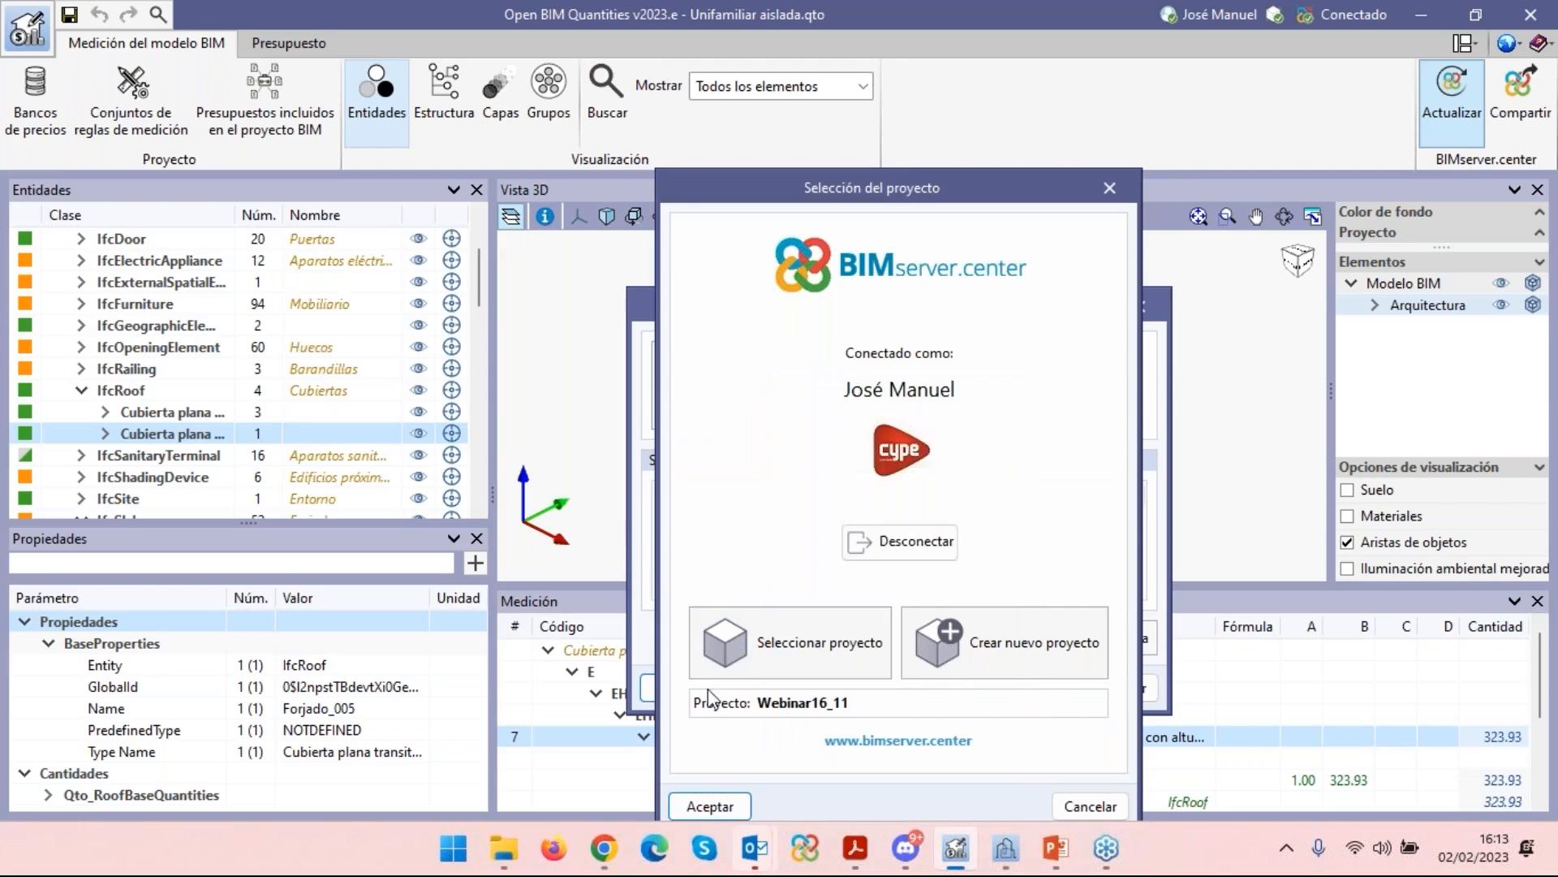
pyautogui.click(730, 808)
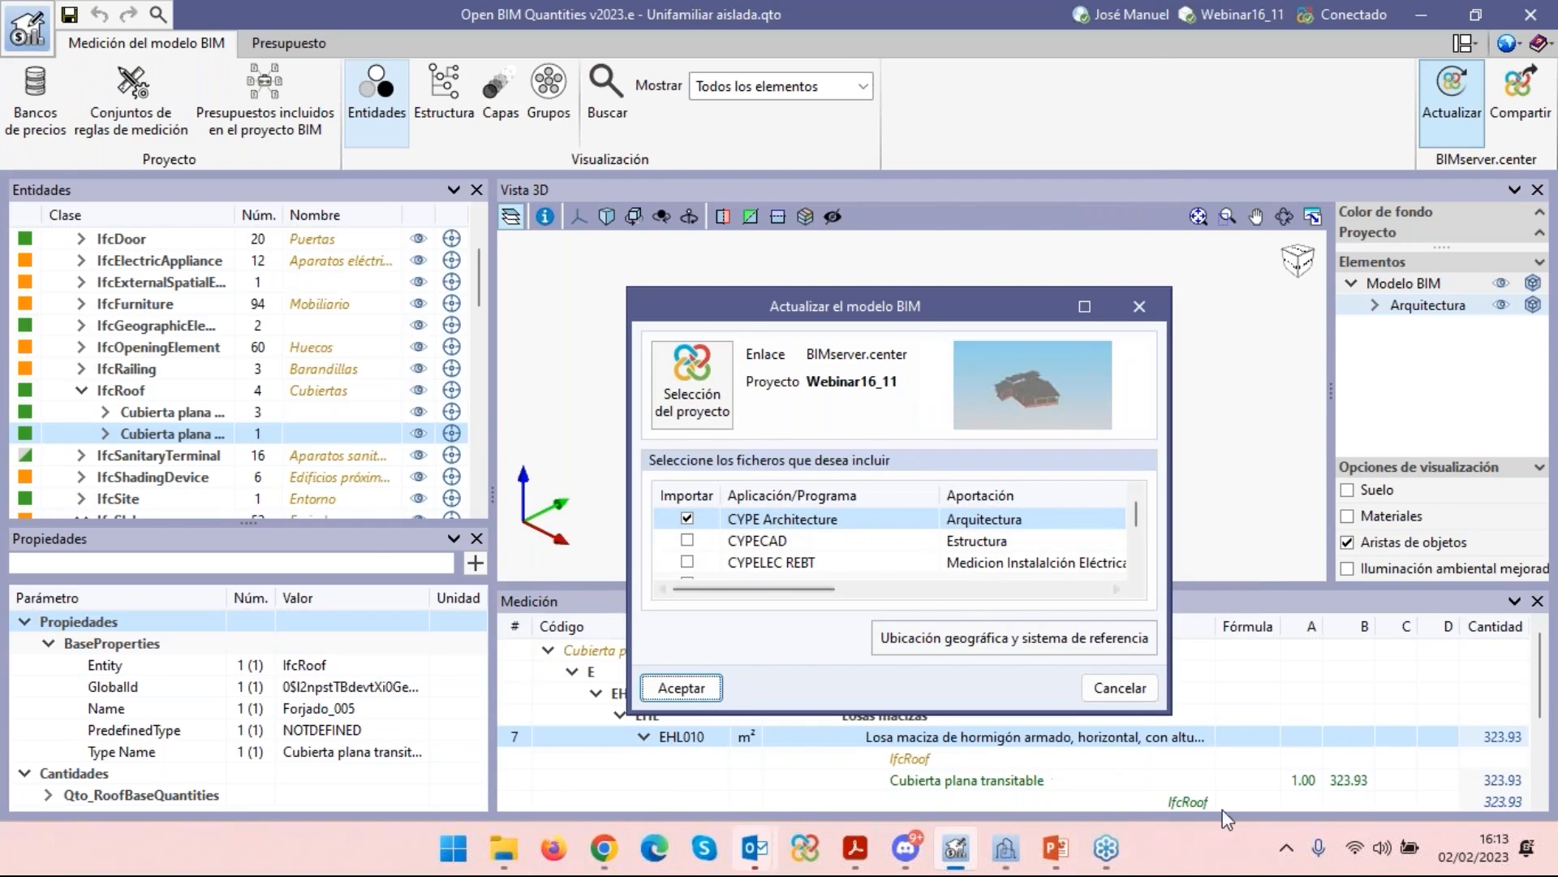
pyautogui.click(1118, 690)
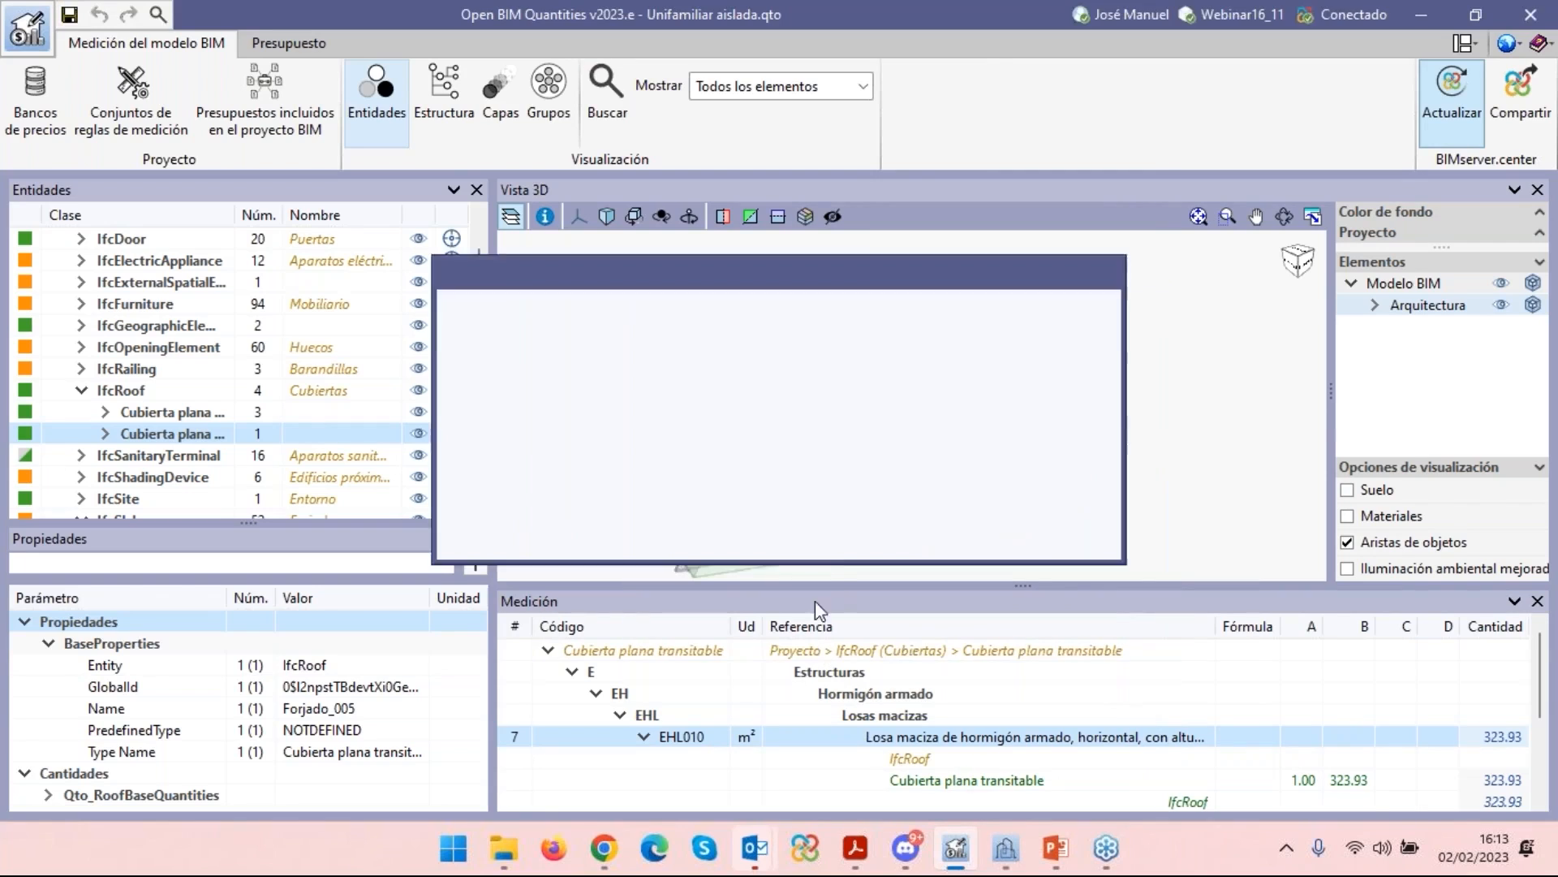
# Examine the house in the 3D view and expand the Arquitectura group in its element visibility list.
pyautogui.scroll(-3, 1169, 430)
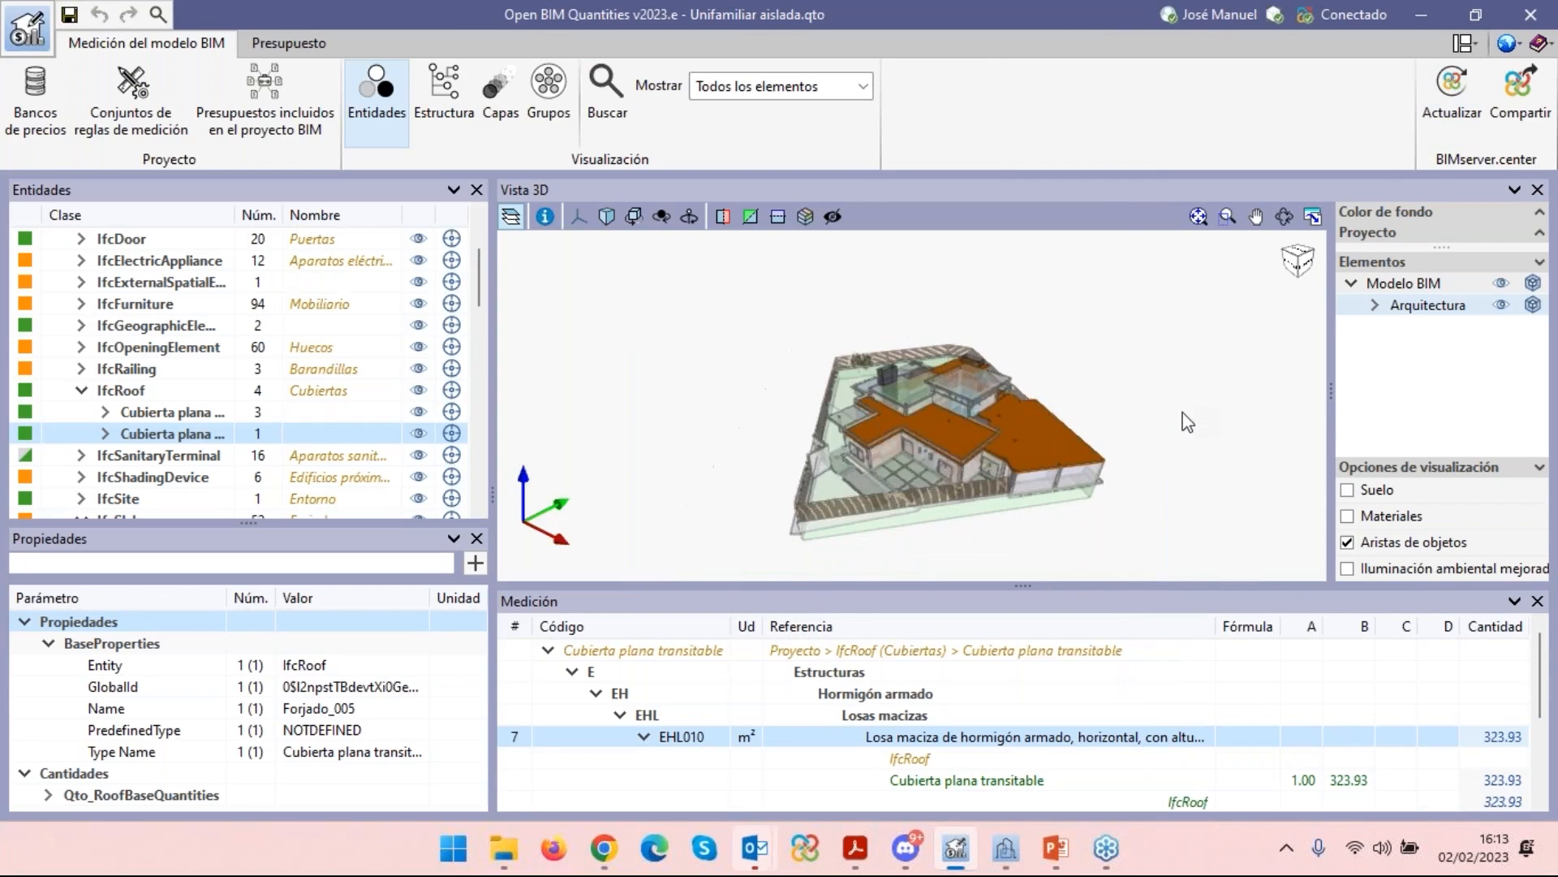
pyautogui.moveTo(1140, 404); pyautogui.dragTo(1133, 417, button='middle')
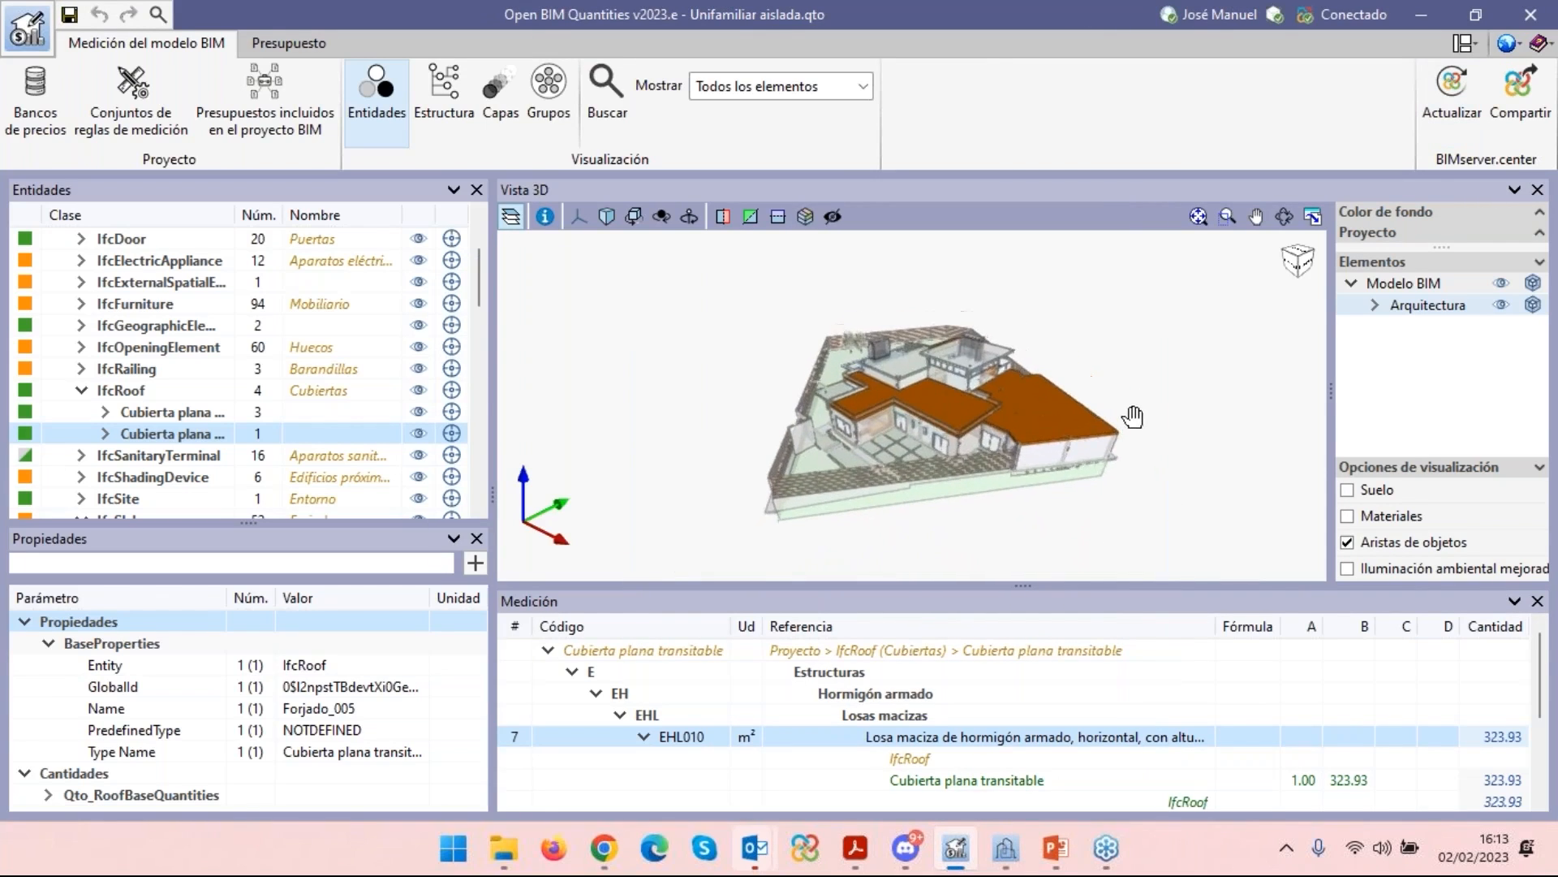
pyautogui.click(512, 217)
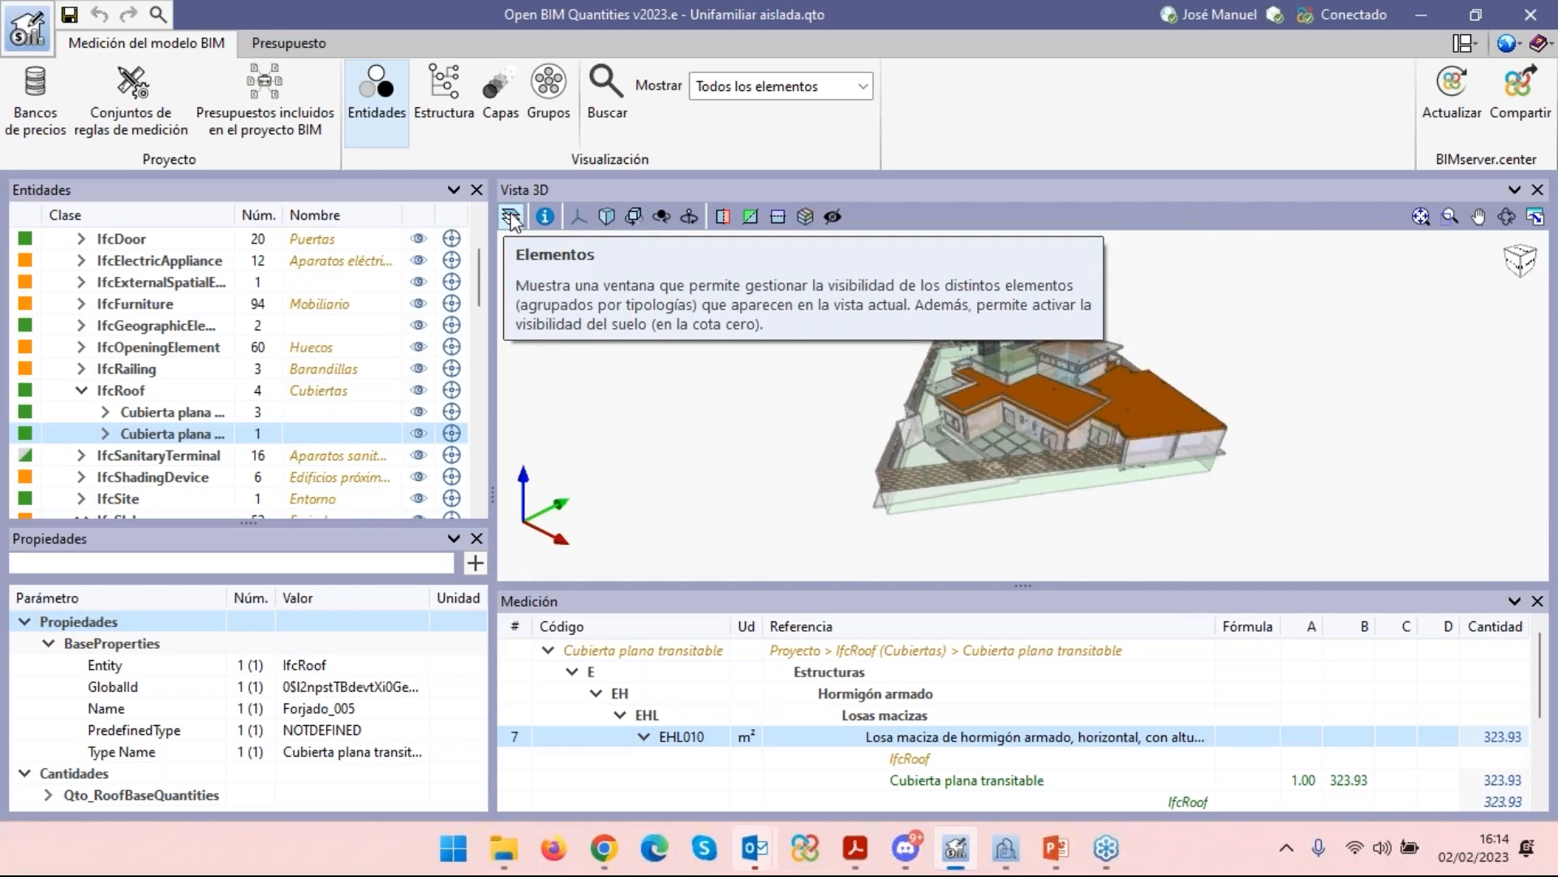
pyautogui.click(512, 217)
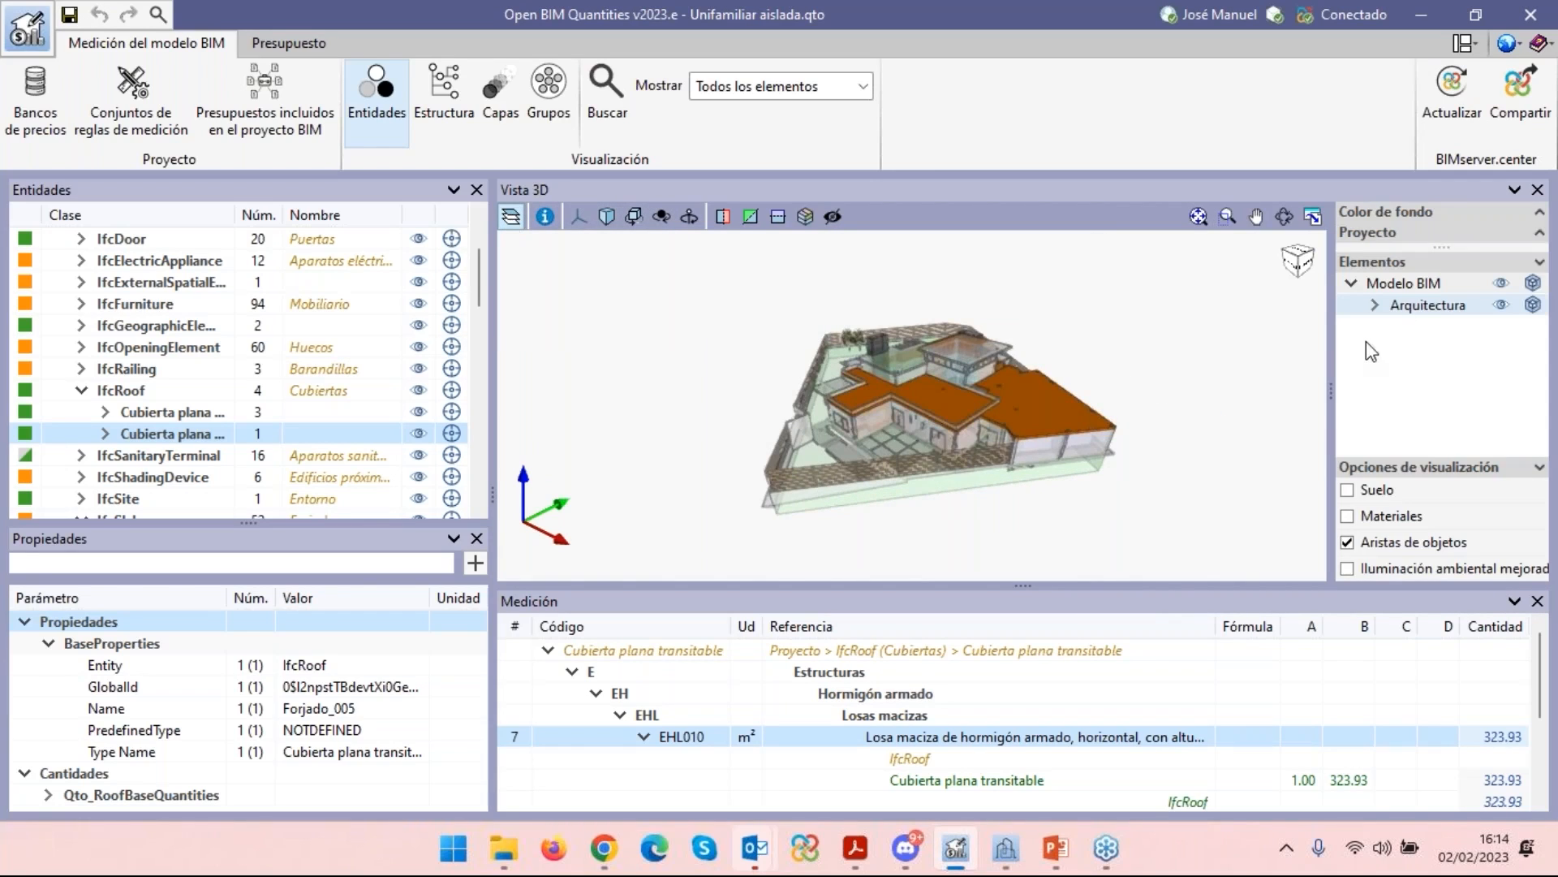
pyautogui.click(1375, 305)
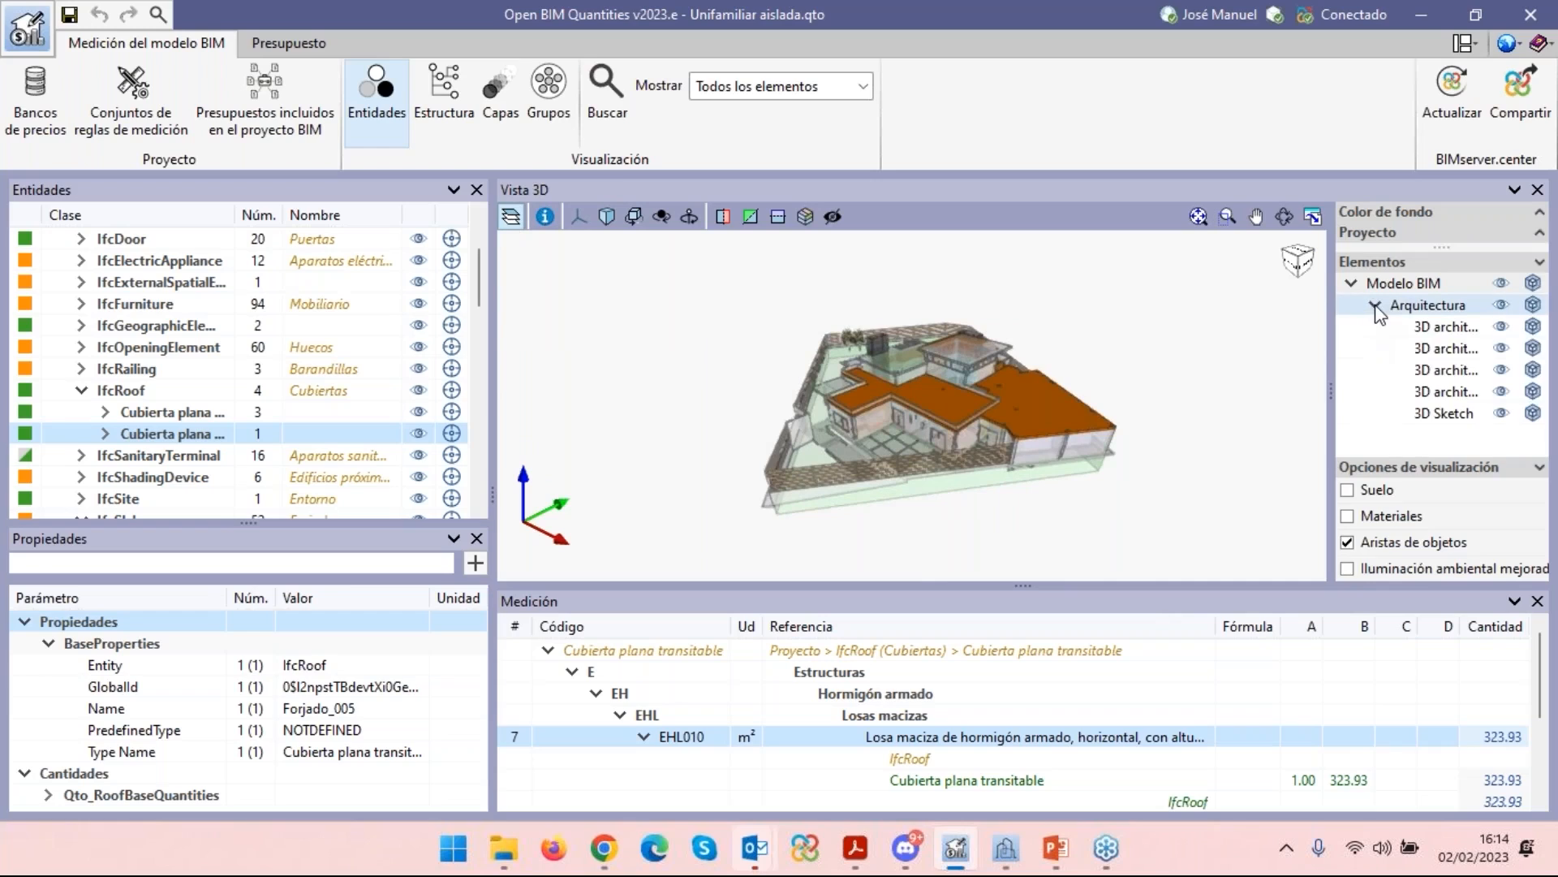
# Widen the 3D view's element visibility list and go through the construction, furniture and space models under Arquitectura.
pyautogui.click(1449, 326)
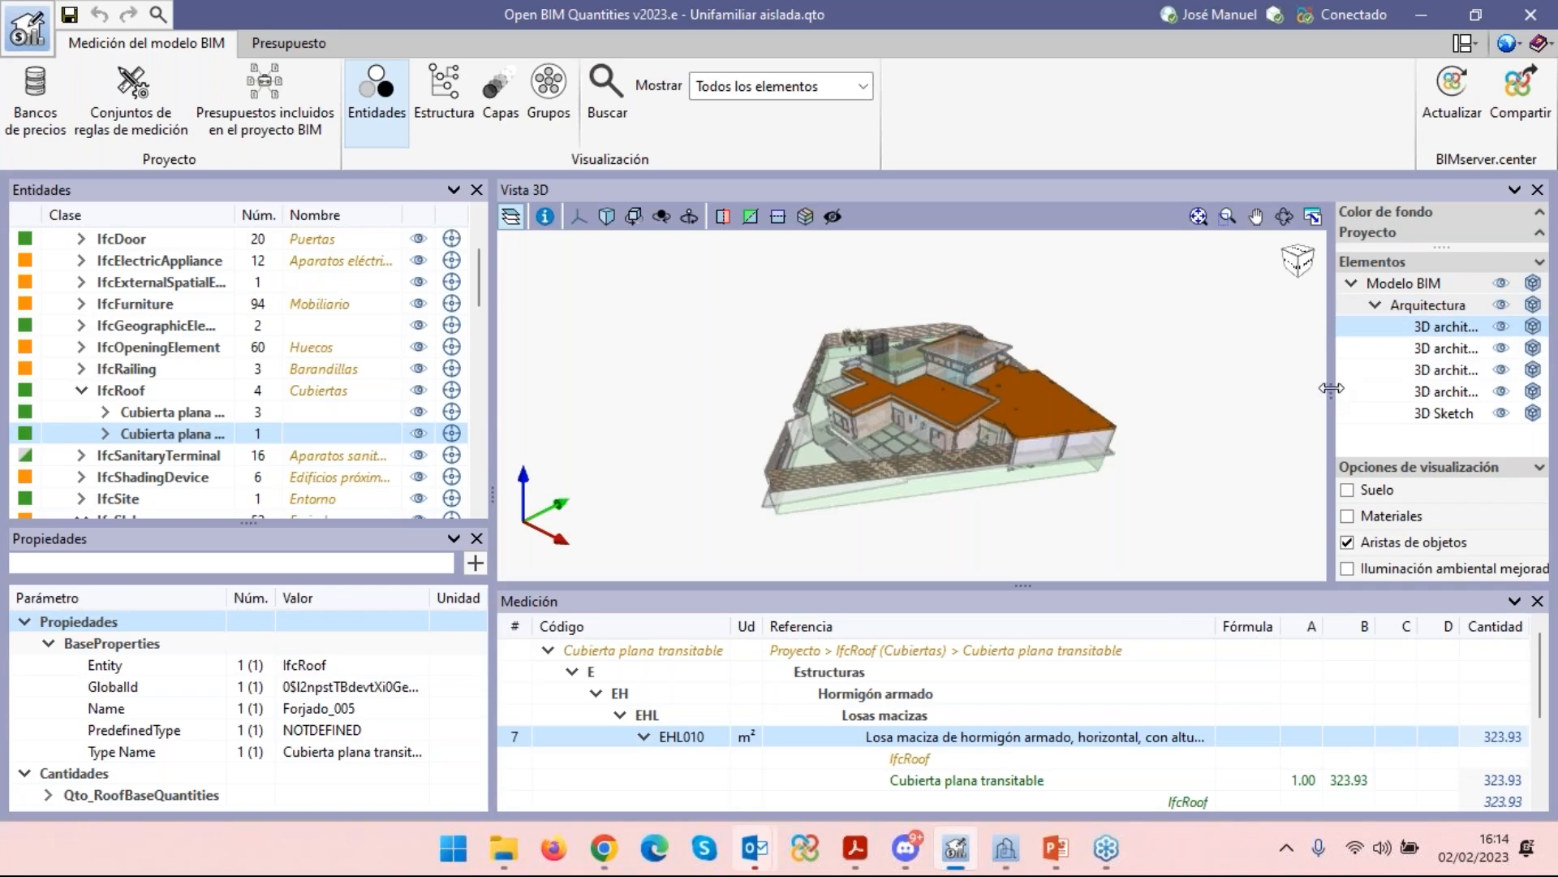
pyautogui.moveTo(1331, 388); pyautogui.dragTo(1199, 406)
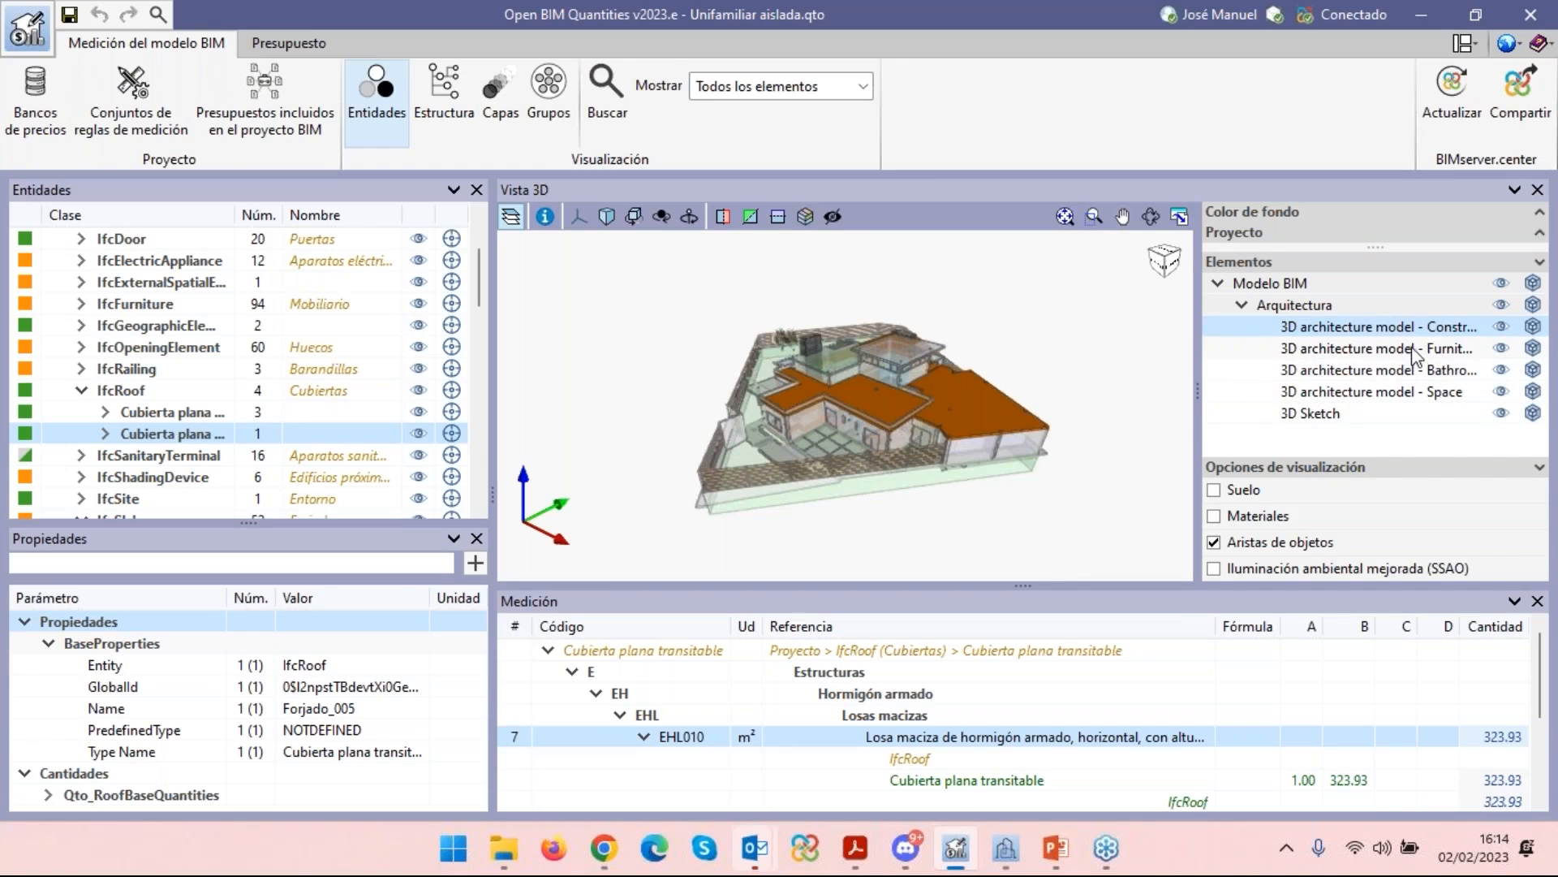
pyautogui.click(1384, 349)
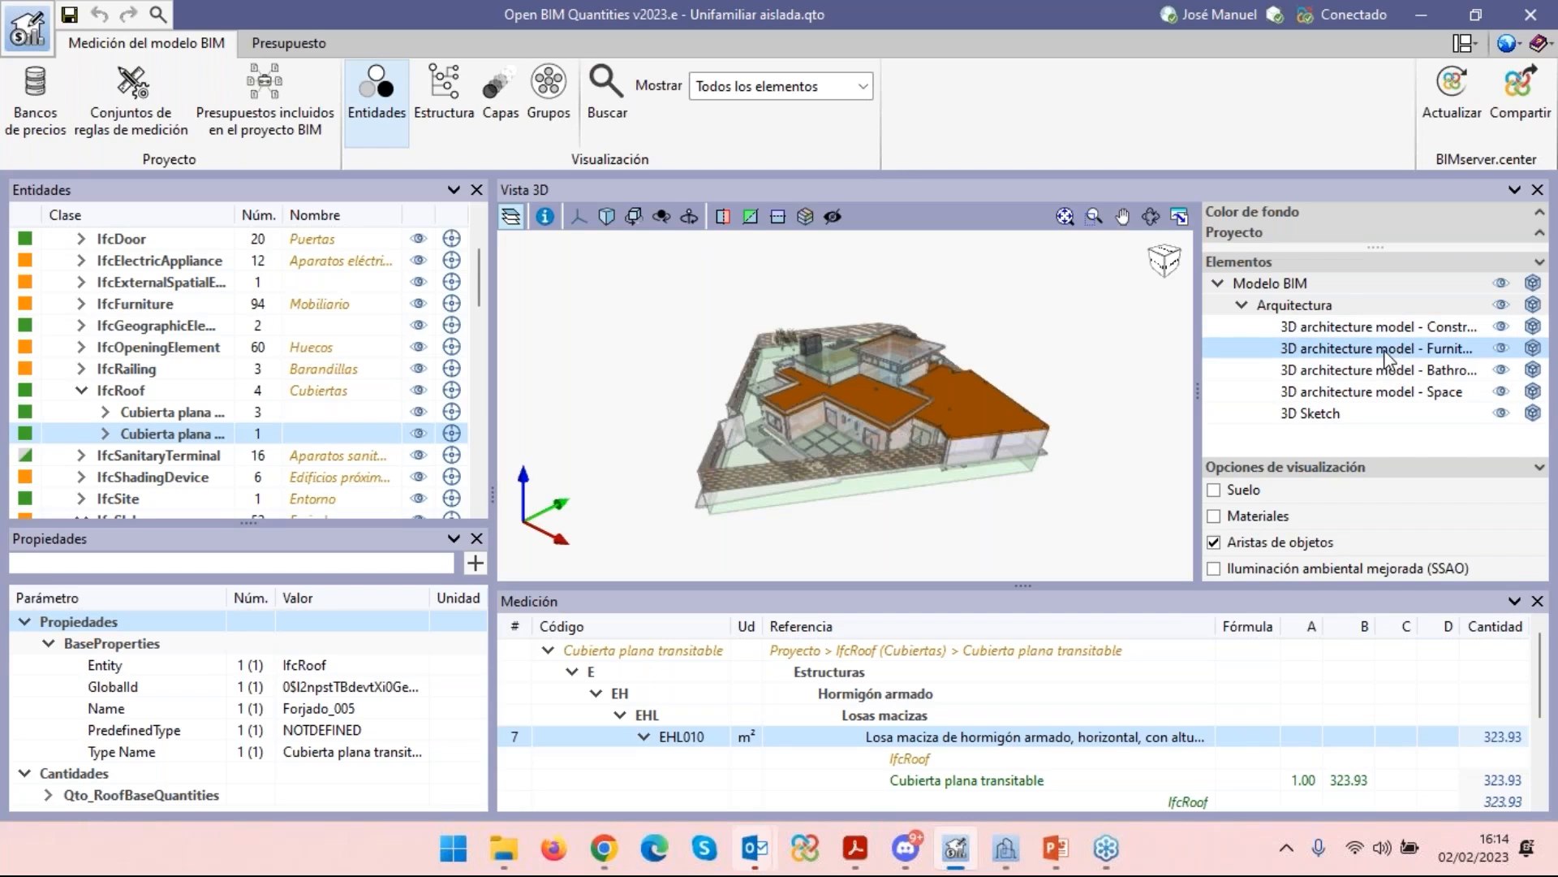
pyautogui.click(1388, 396)
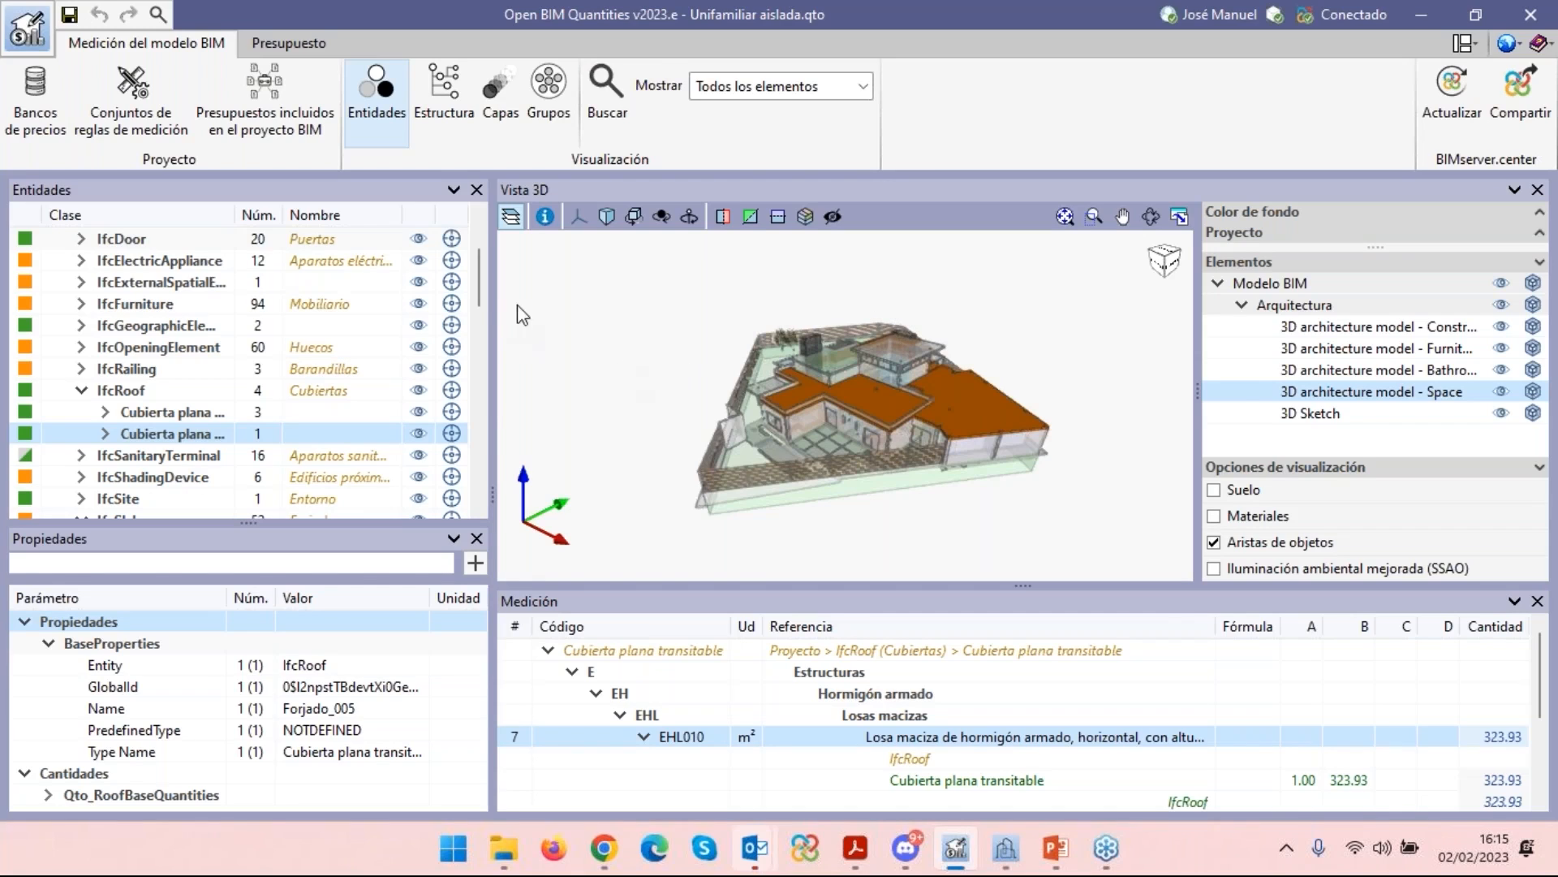
# Expand the IfcBeam class in the entity tree and locate beam Viga_001 up close in the 3D view.
pyautogui.moveTo(480, 285); pyautogui.dragTo(480, 247)
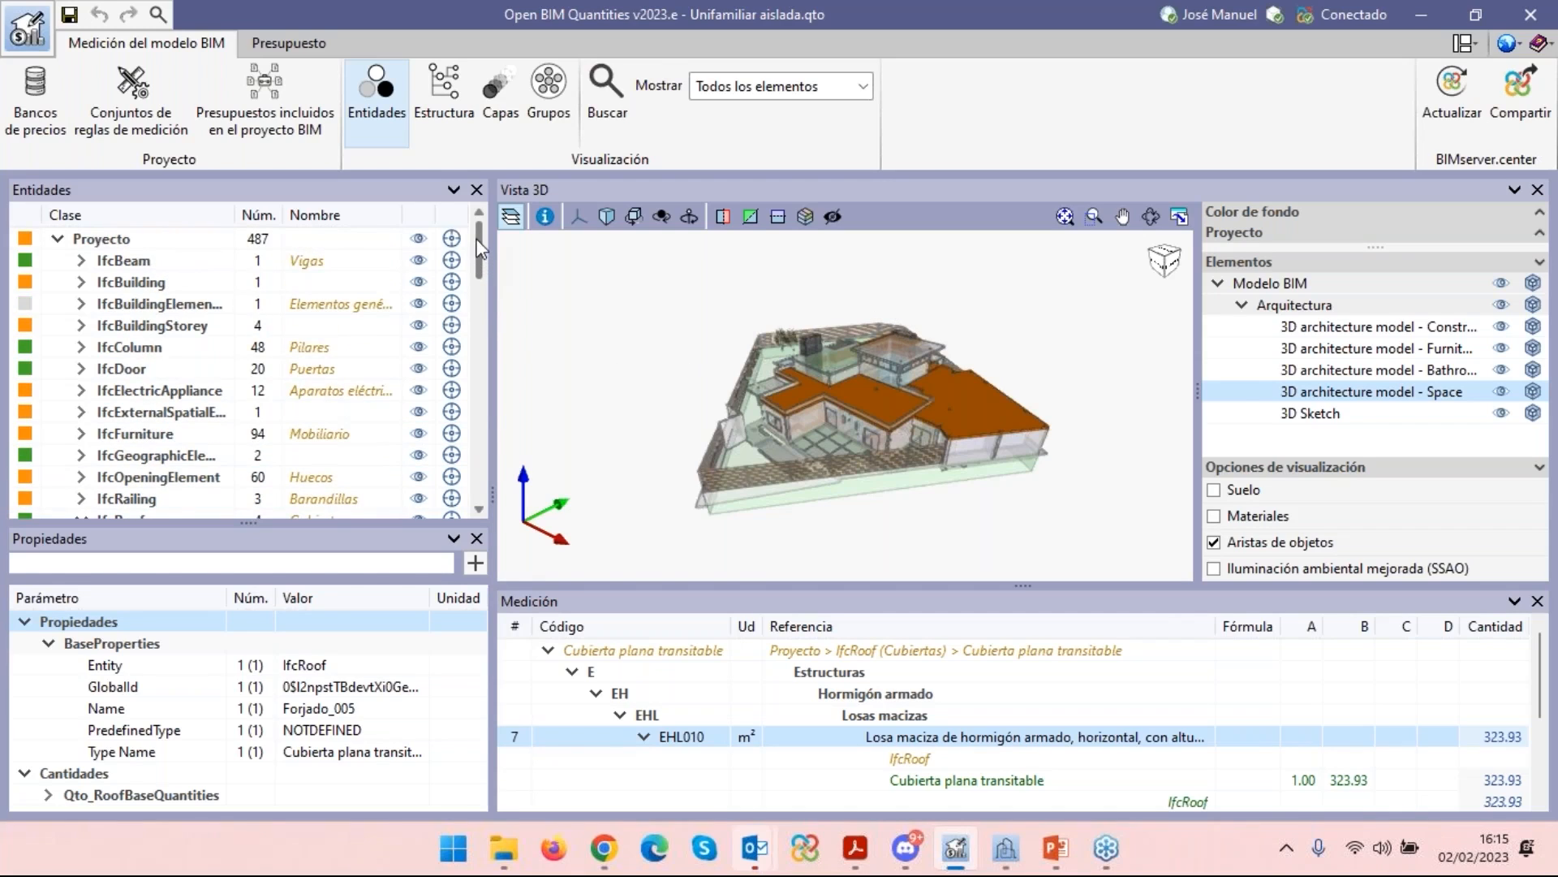
pyautogui.click(80, 262)
pyautogui.click(122, 282)
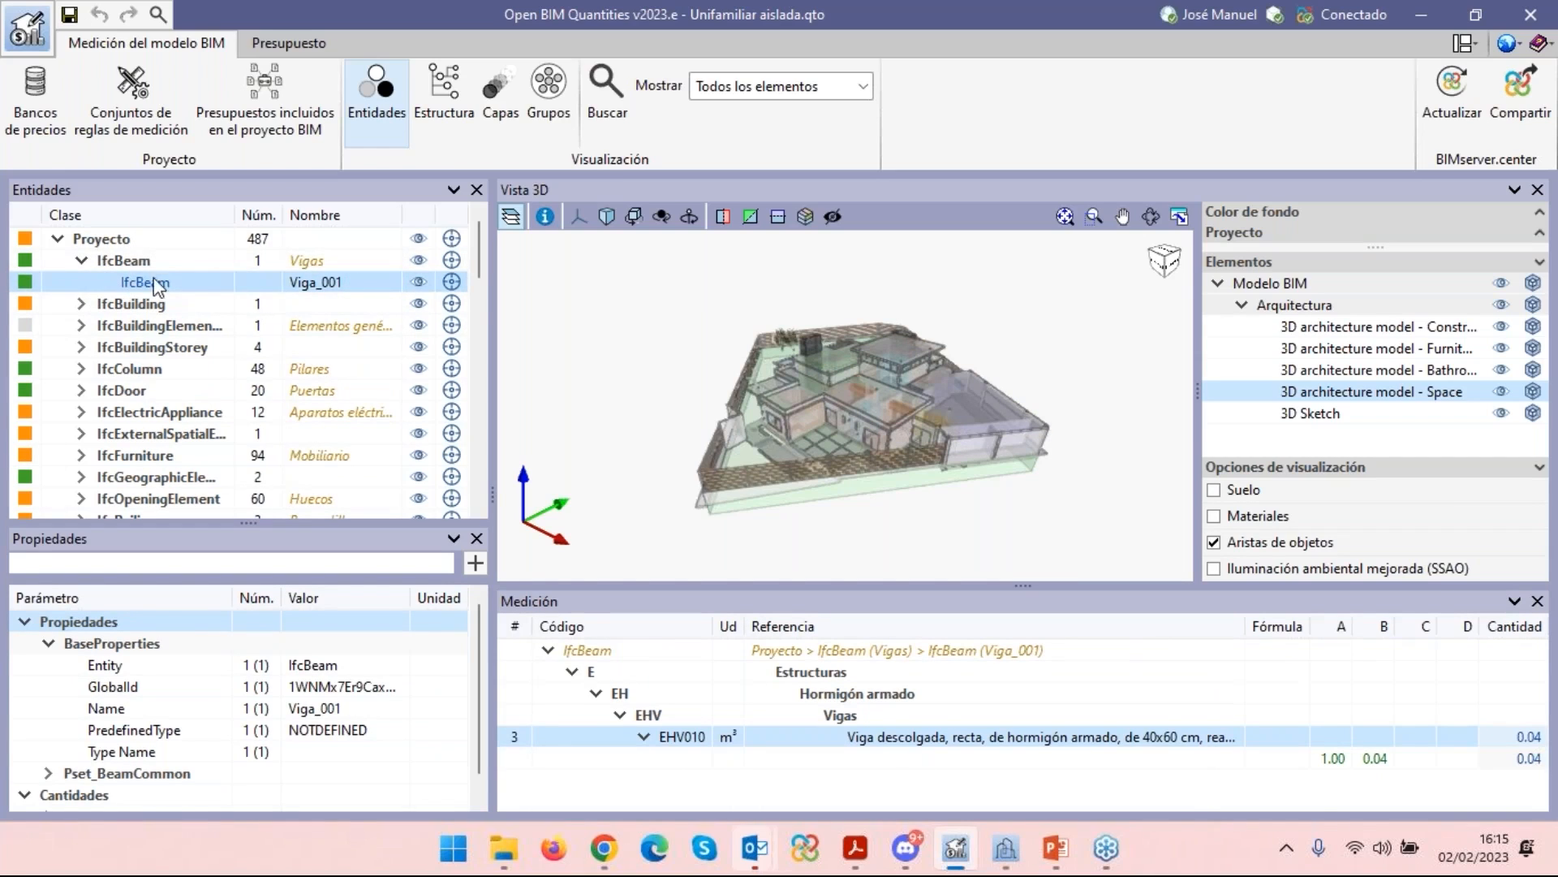
pyautogui.click(452, 282)
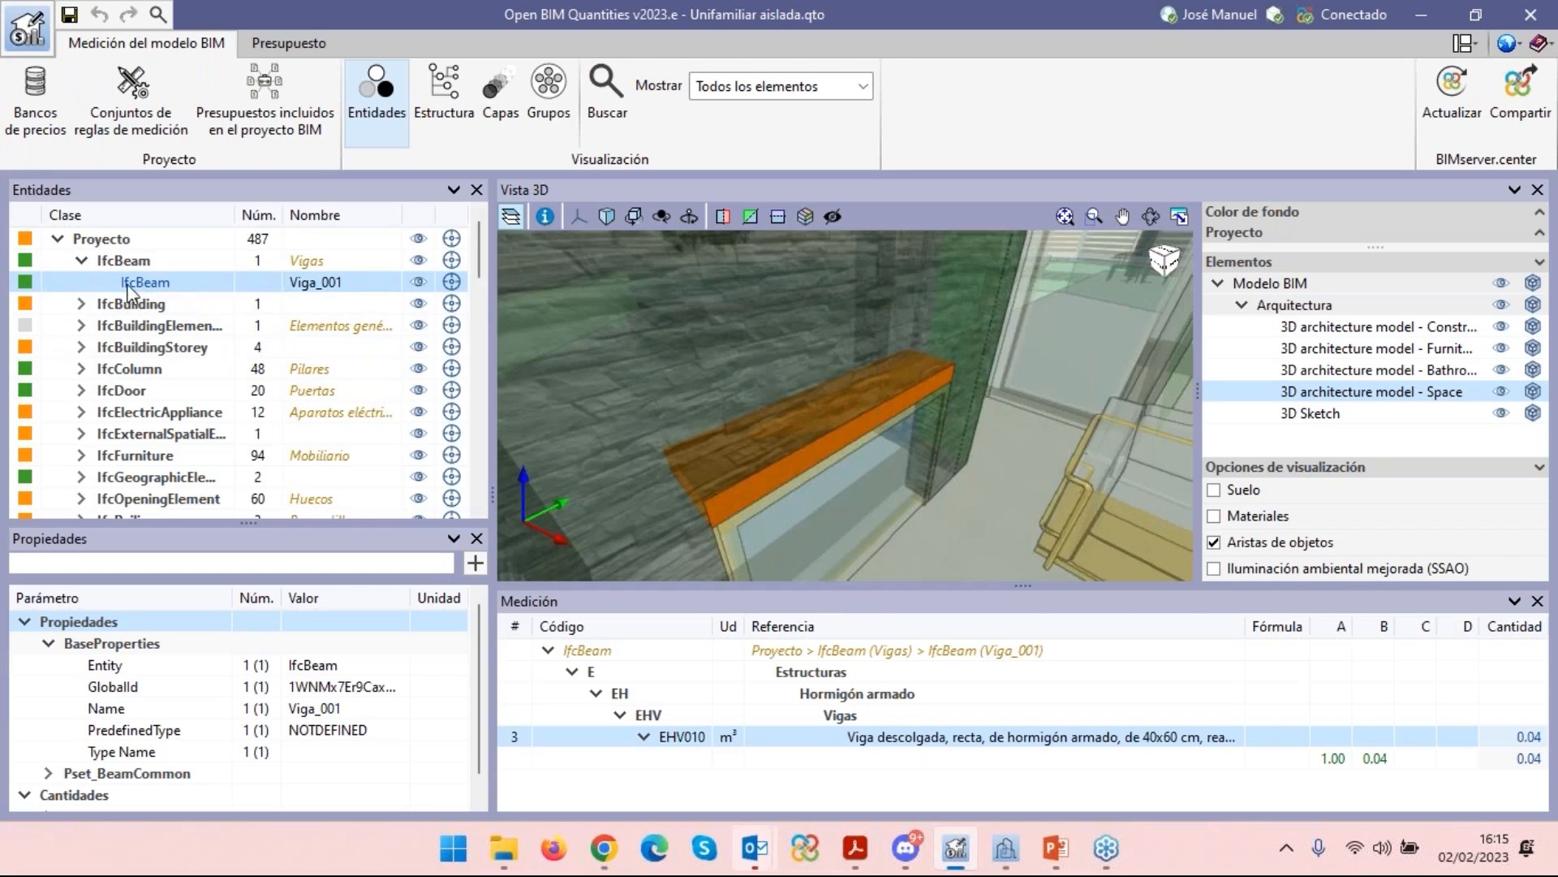
# Expand the IfcDoor class and locate the hinged door Puerta_014 up close in the 3D view.
pyautogui.click(81, 390)
pyautogui.click(169, 435)
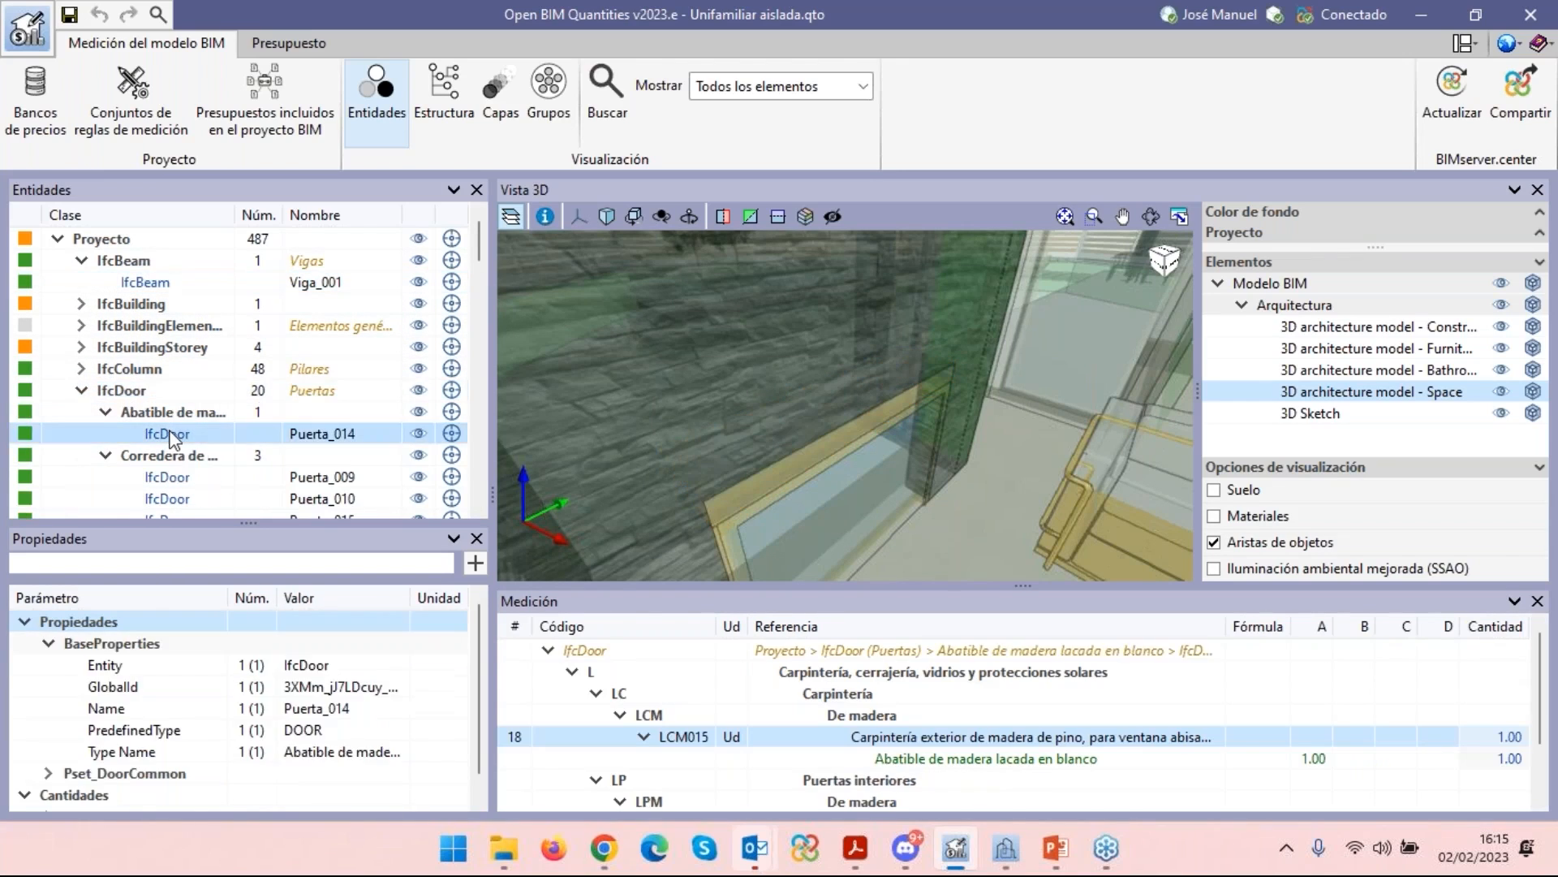
pyautogui.click(453, 433)
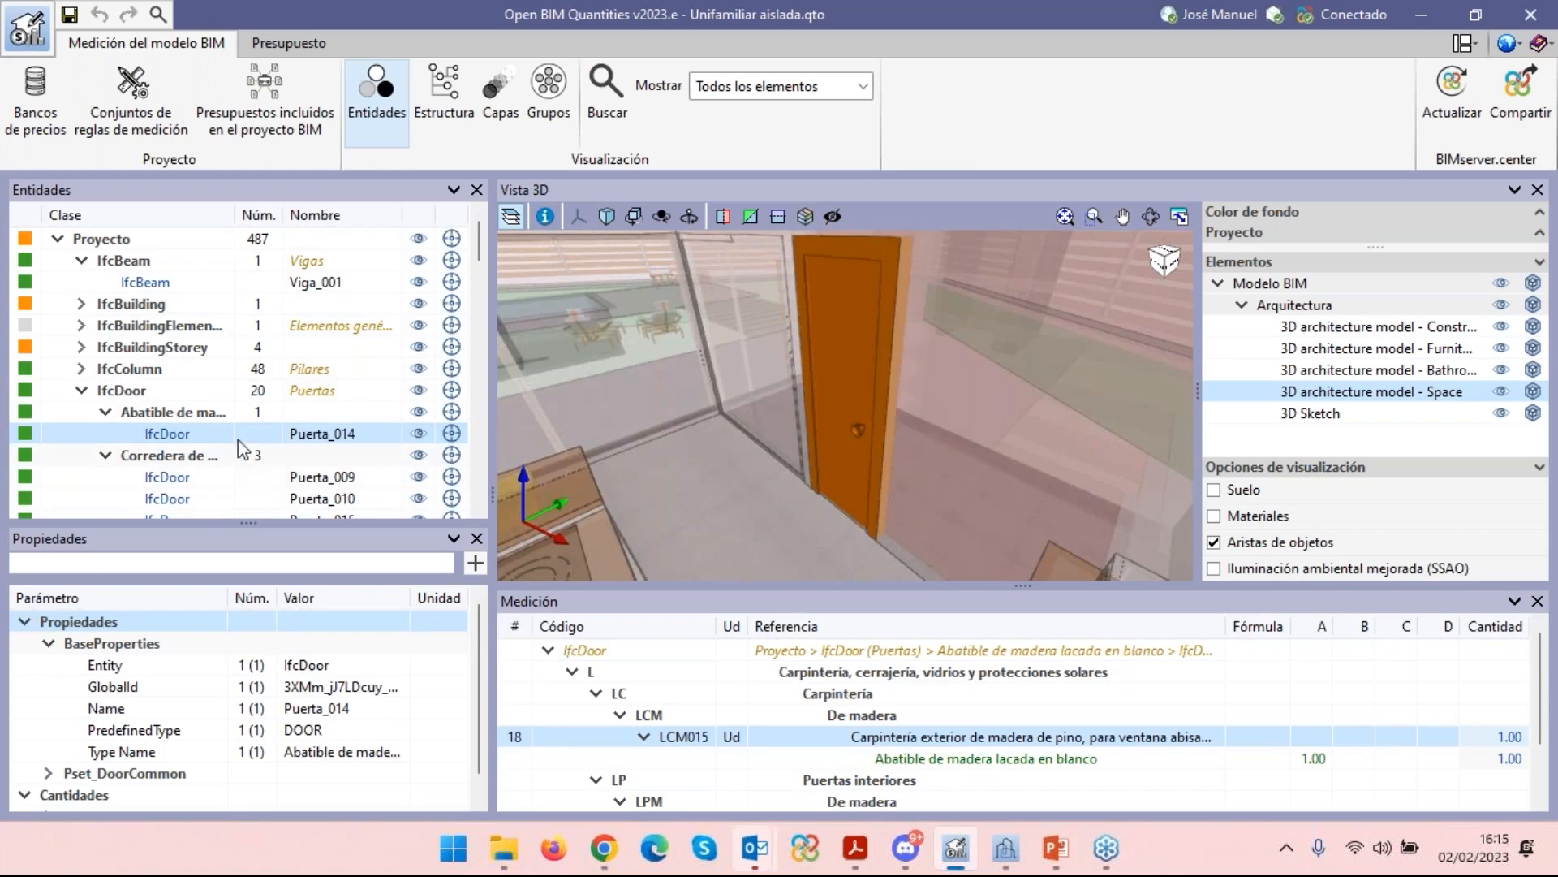
# Locate the sliding door Puerta_009 in the 3D view and examine where it sits within the house.
pyautogui.scroll(-1, 227, 434)
pyautogui.click(175, 414)
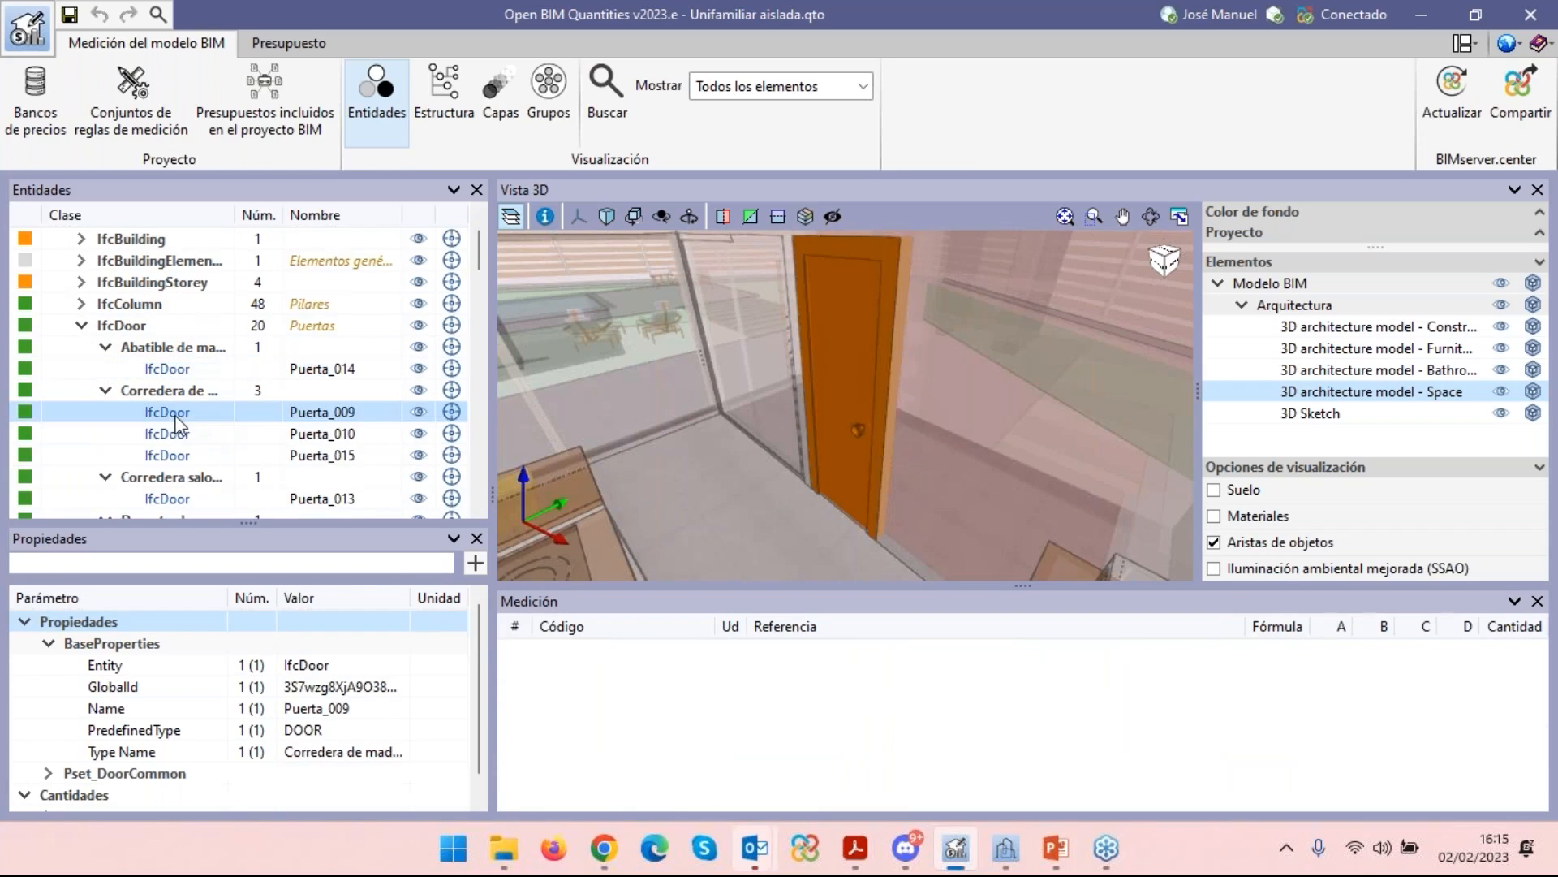
pyautogui.click(450, 415)
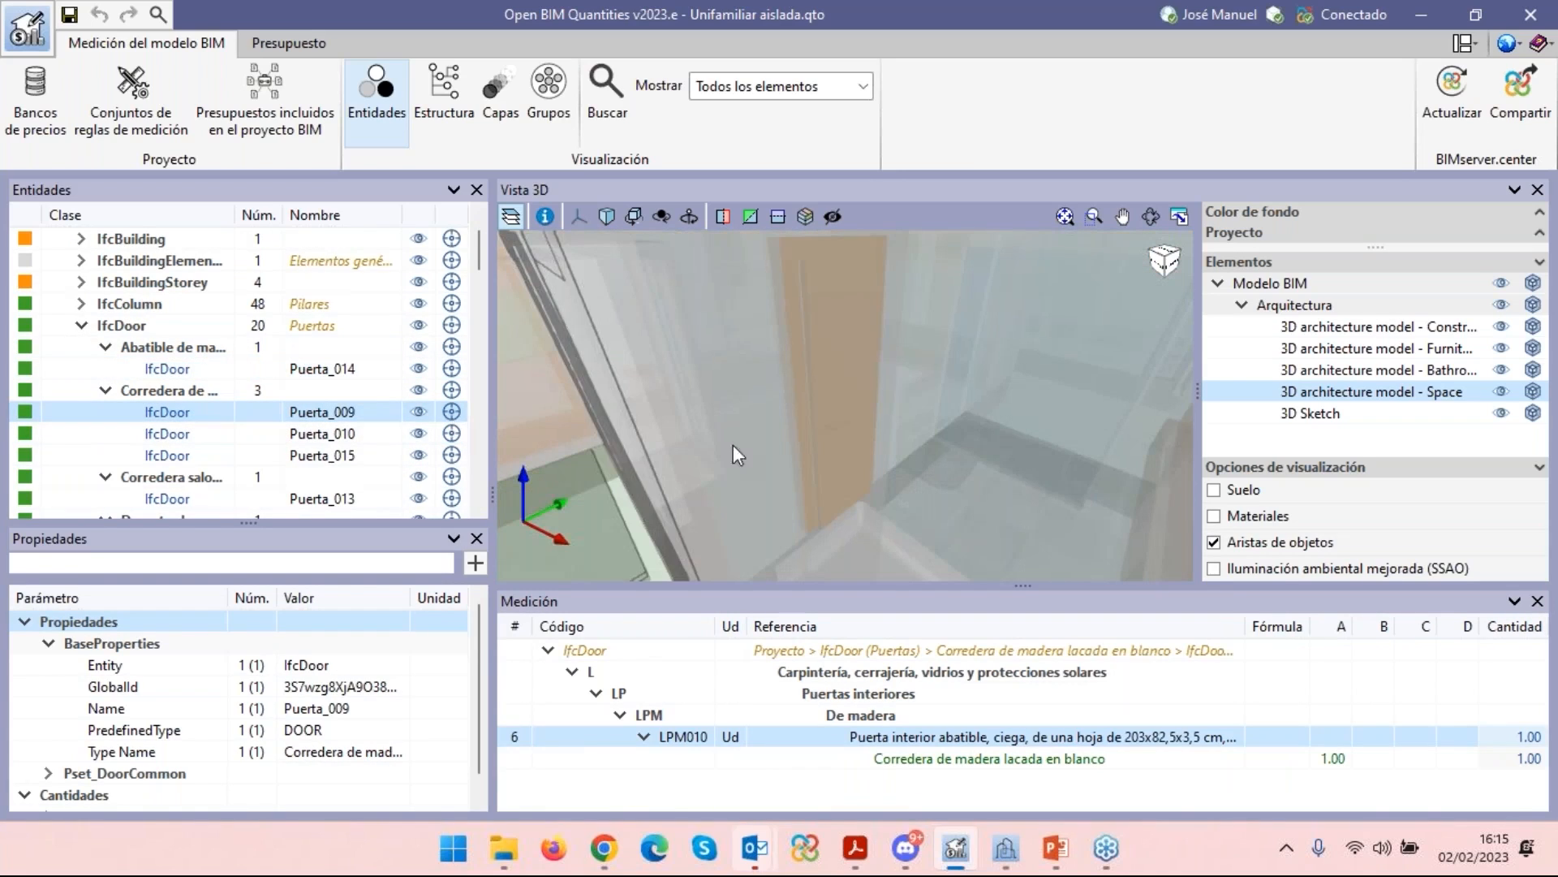
pyautogui.scroll(-5, 839, 426)
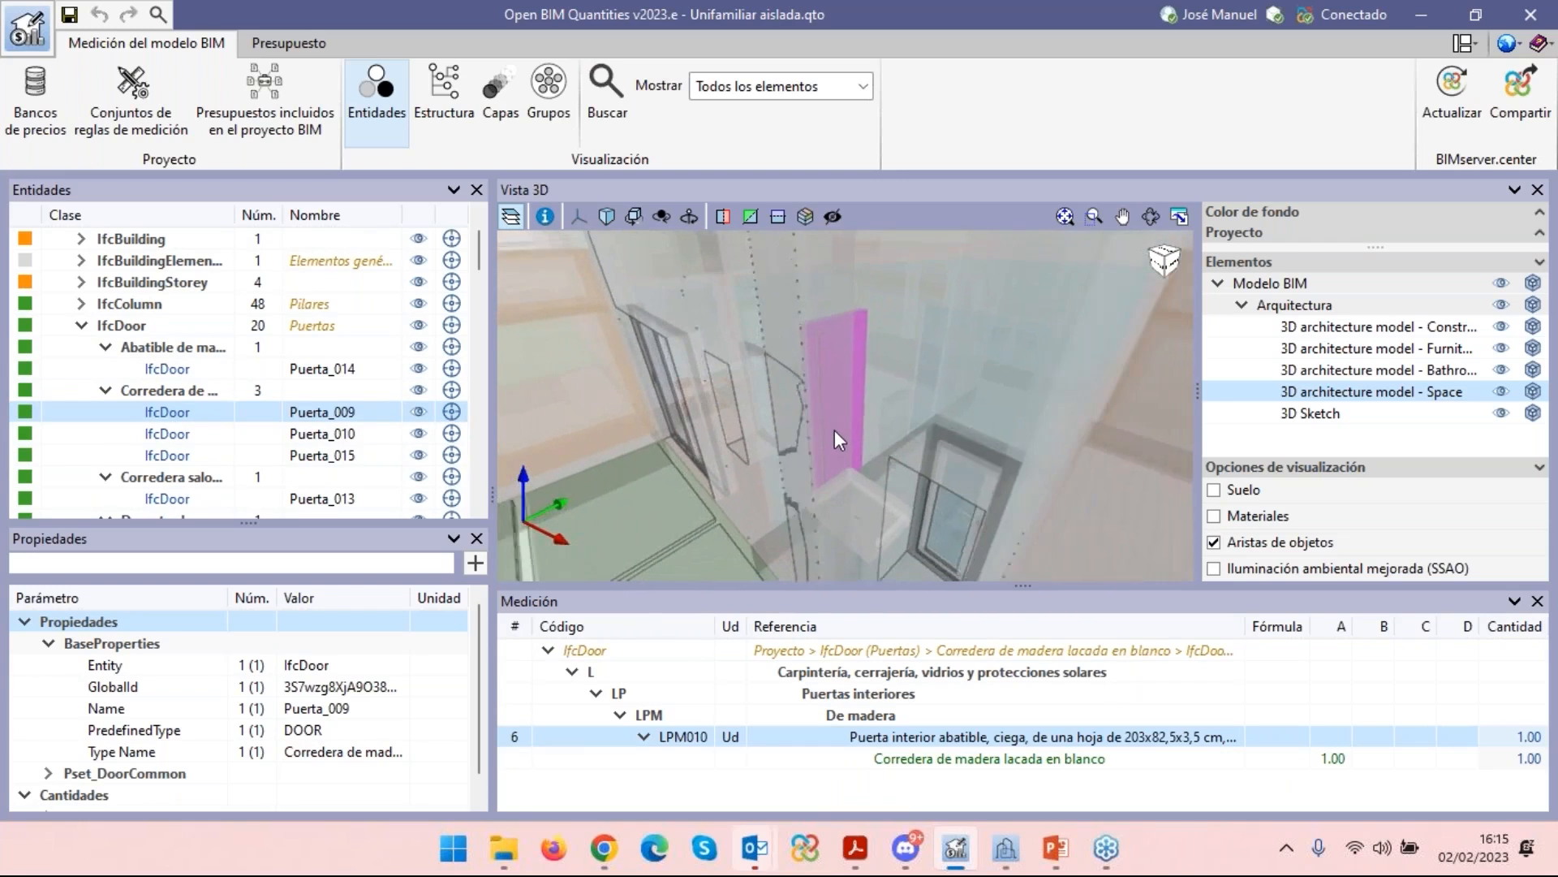
pyautogui.scroll(-6, 836, 443)
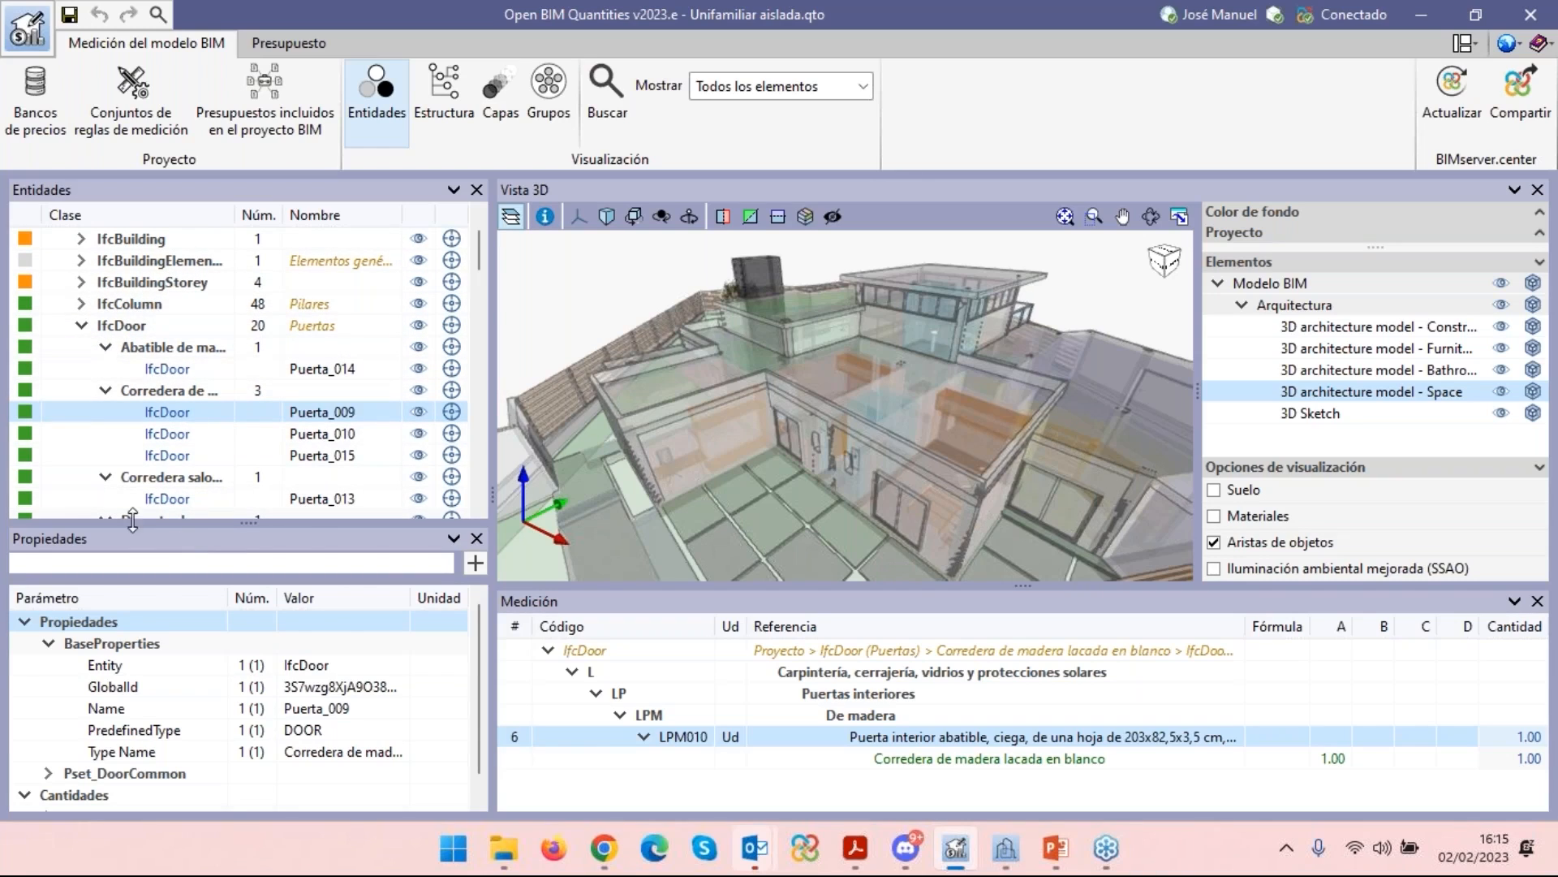
# Enlarge the properties area and examine Puerta_009's Entity, Name and Type Name parameters.
pyautogui.moveTo(241, 523); pyautogui.dragTo(243, 469)
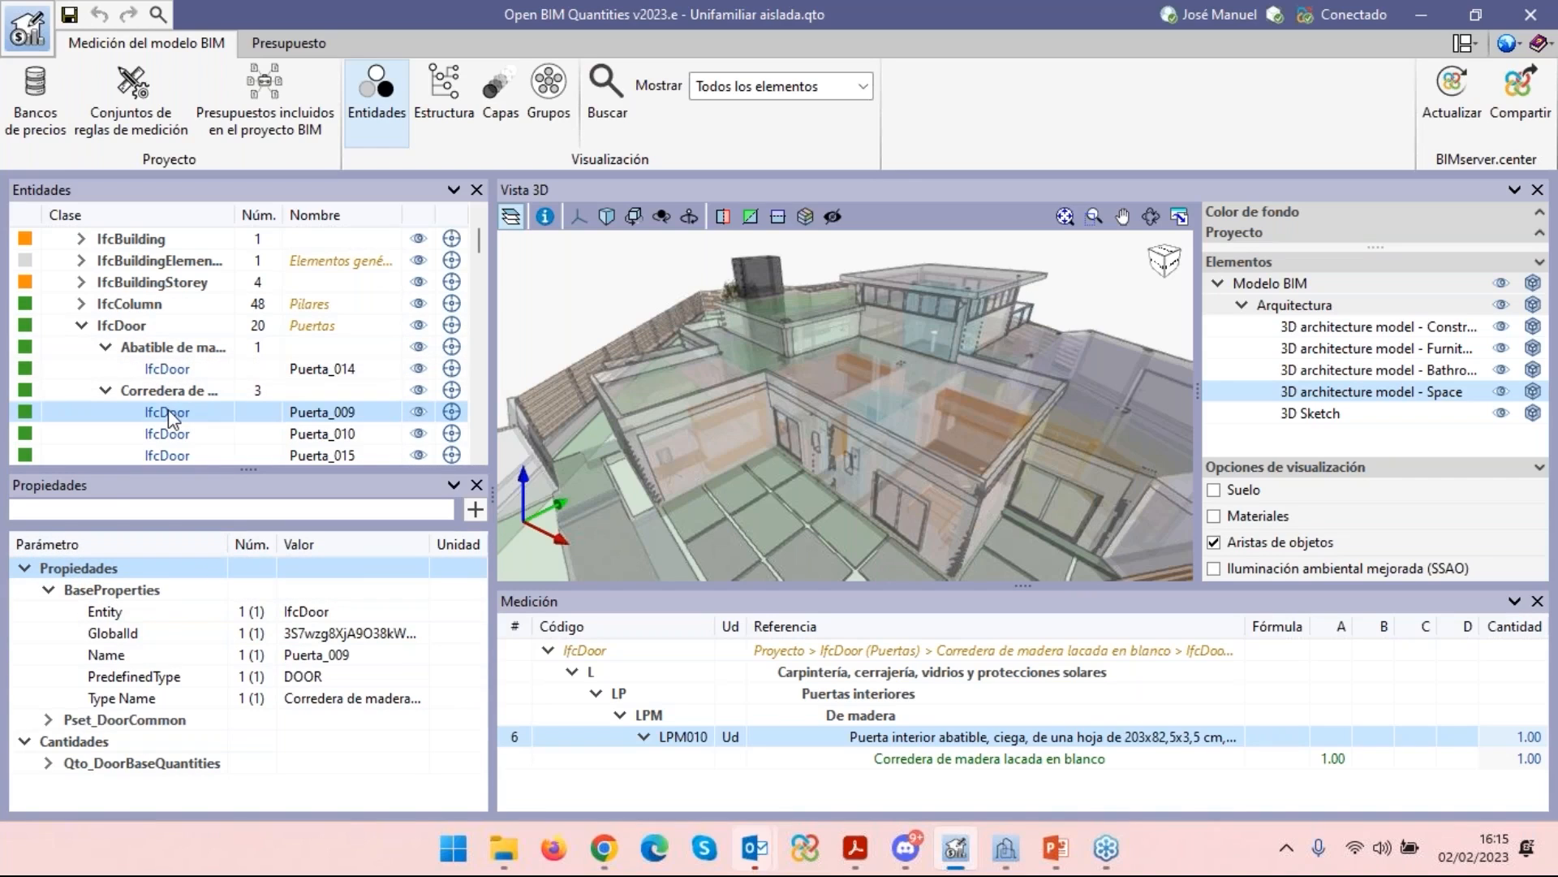
pyautogui.click(109, 618)
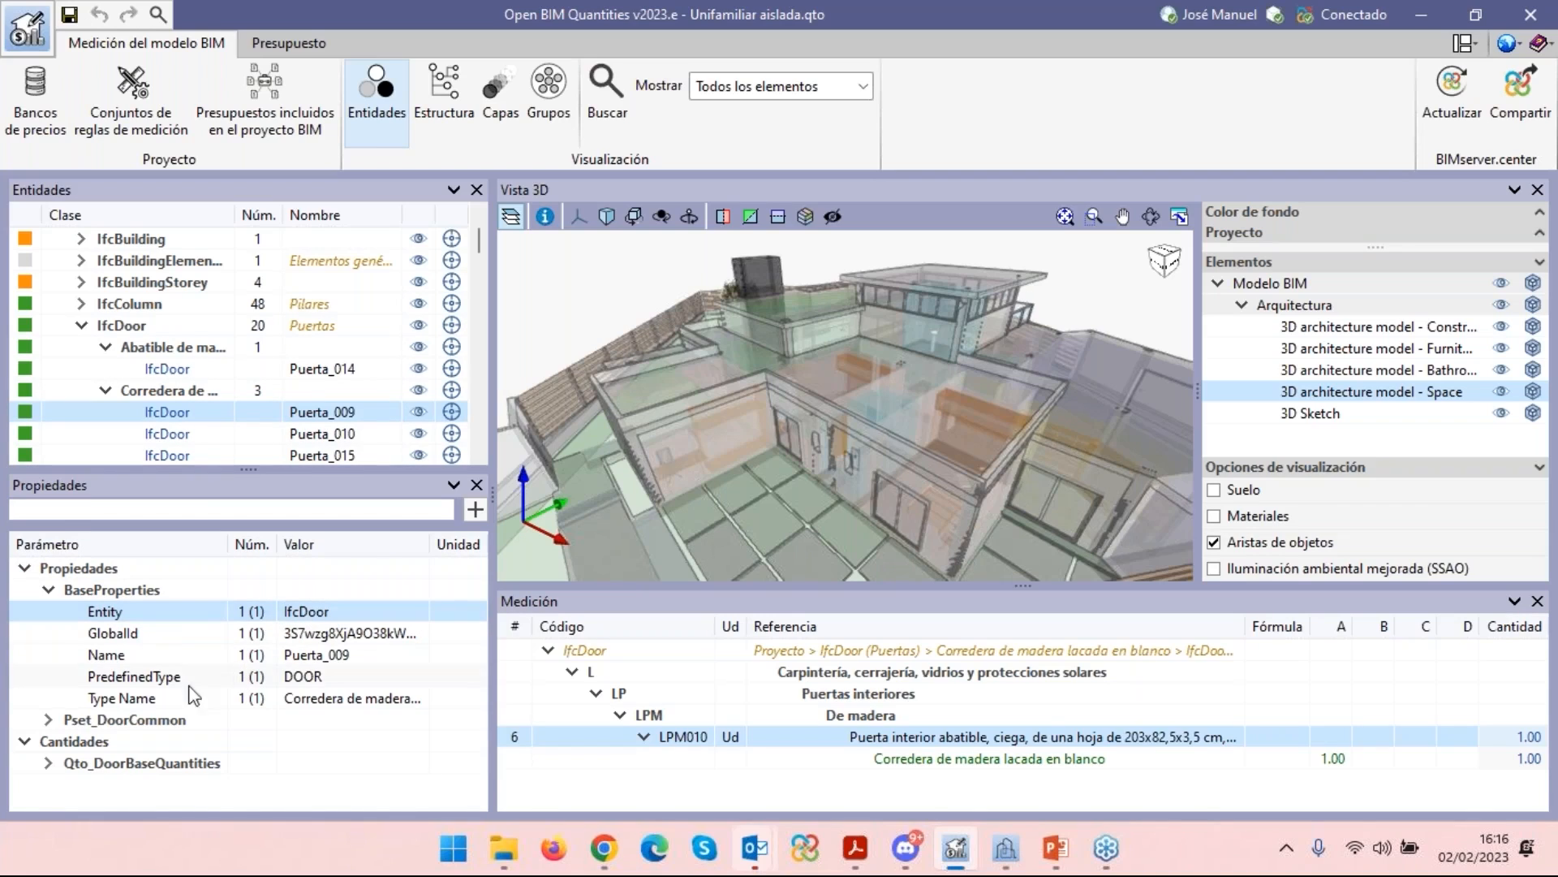
pyautogui.click(114, 661)
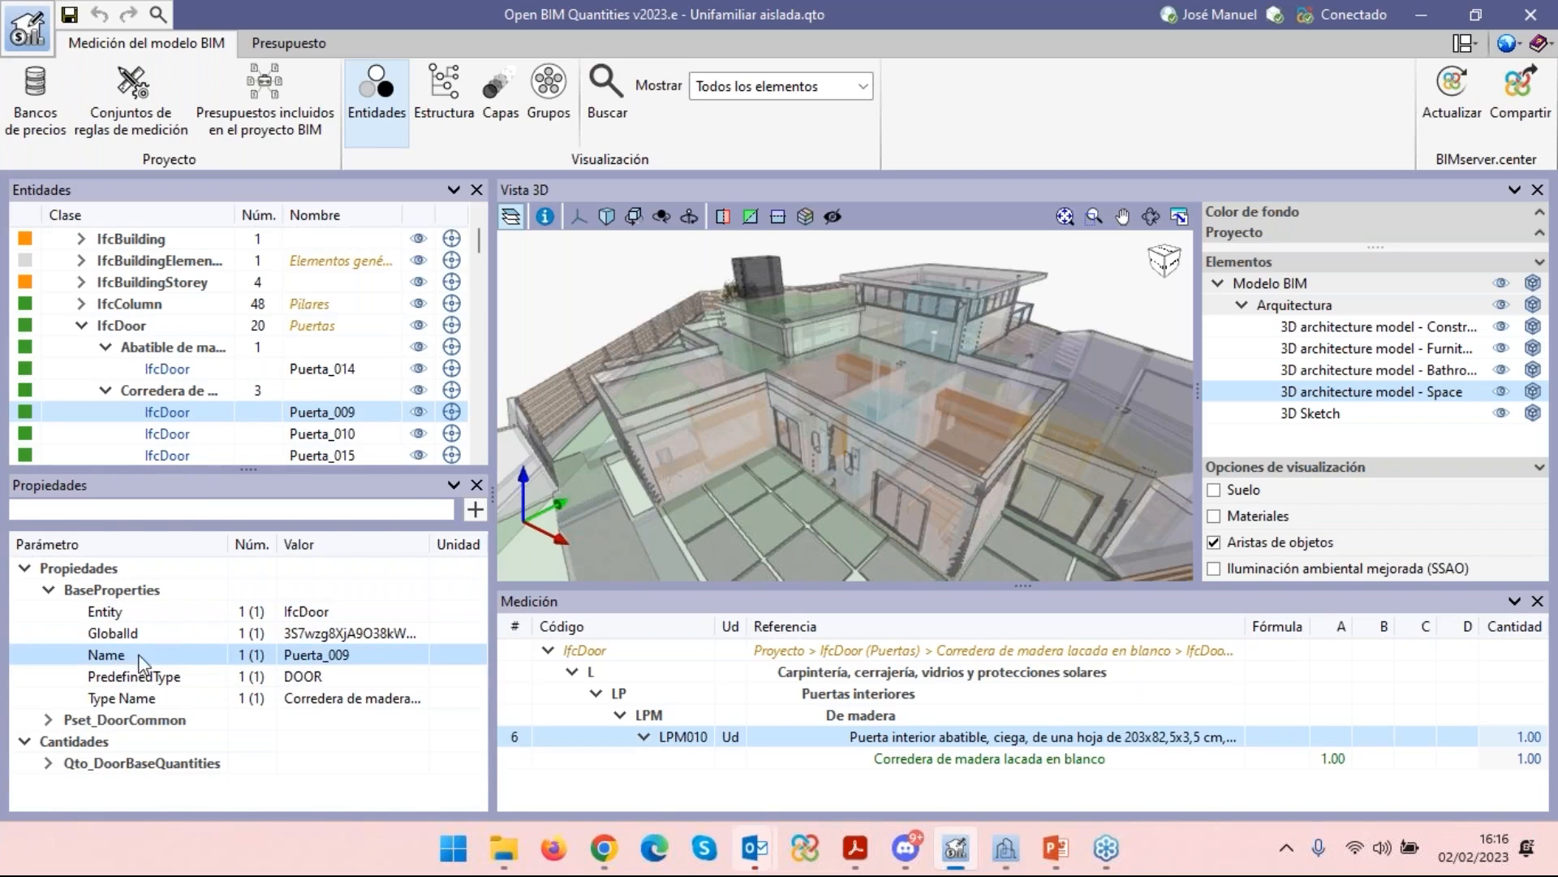
pyautogui.click(153, 705)
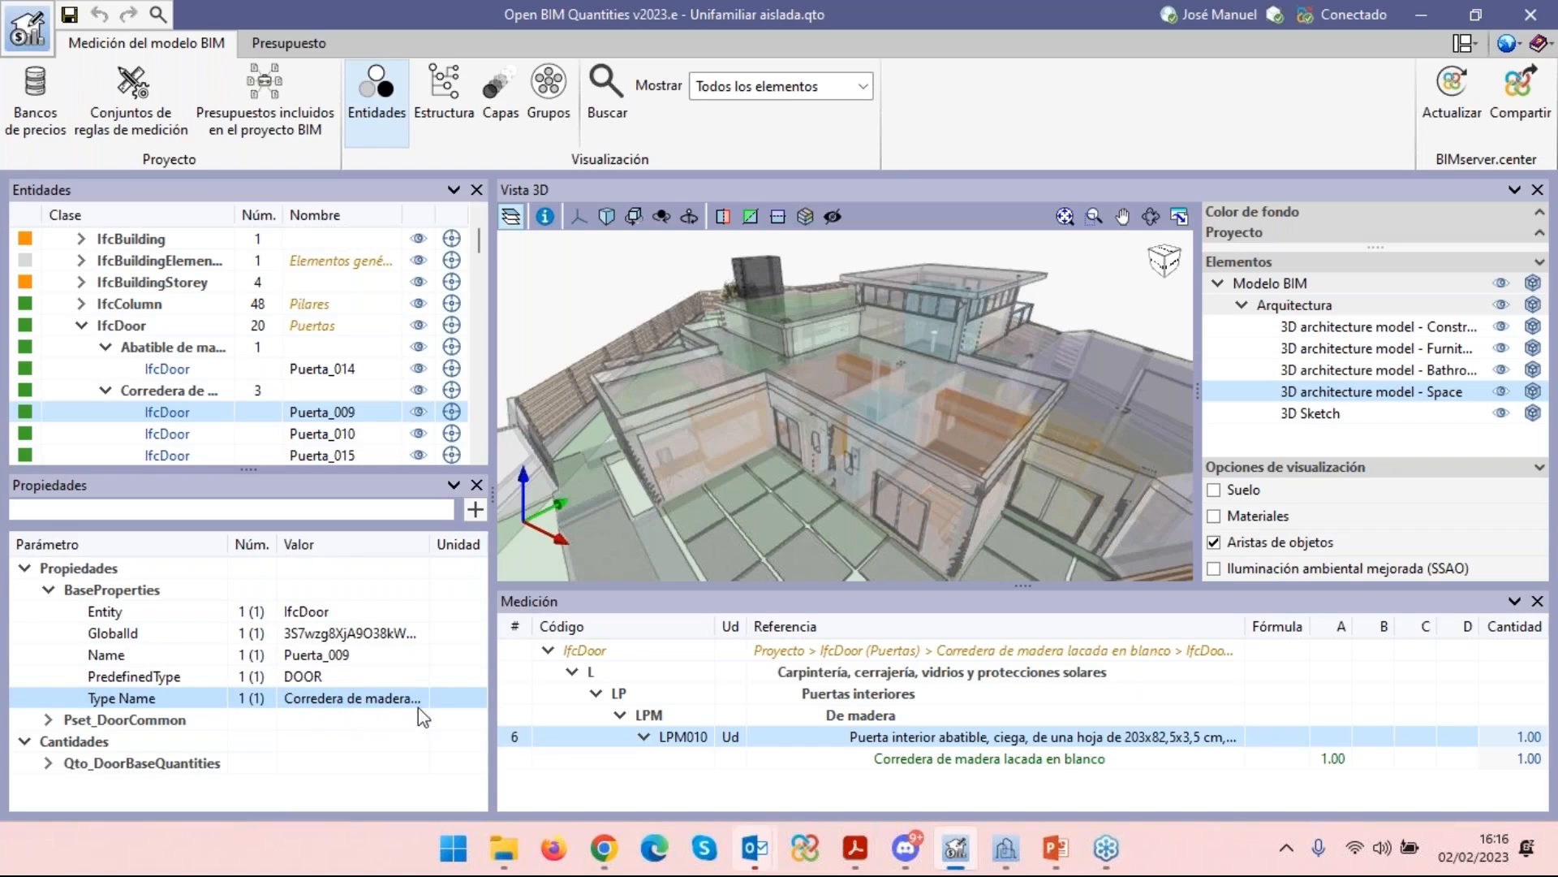
pyautogui.moveTo(430, 544); pyautogui.dragTo(441, 544)
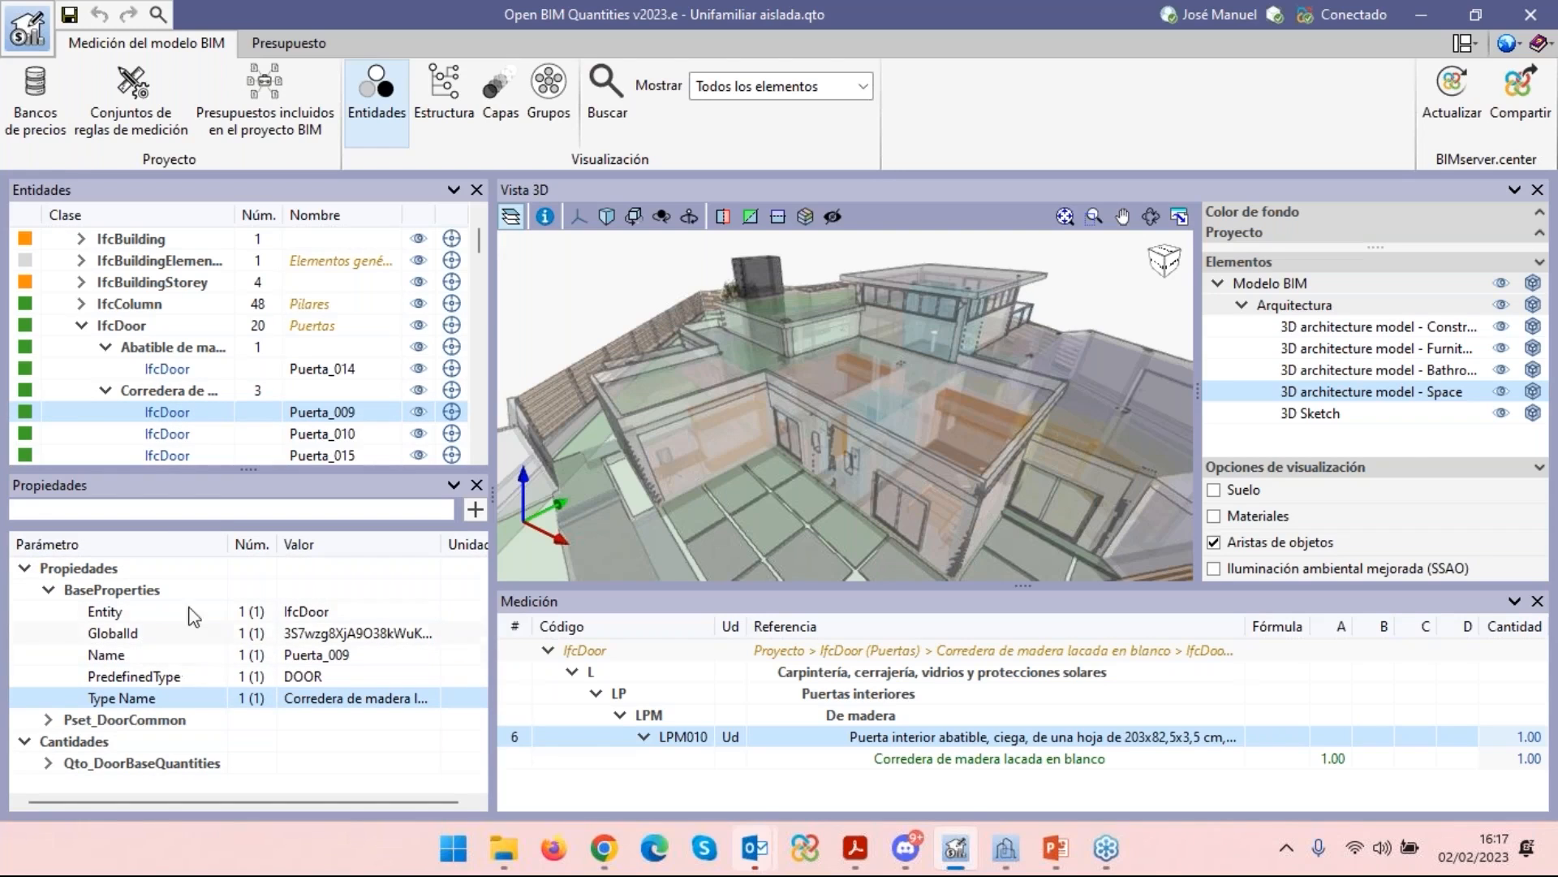
# Expand Puerta_009's Pset_DoorCommon and Qto_DoorBaseQuantities groups to examine its external flag and base quantities.
pyautogui.click(59, 593)
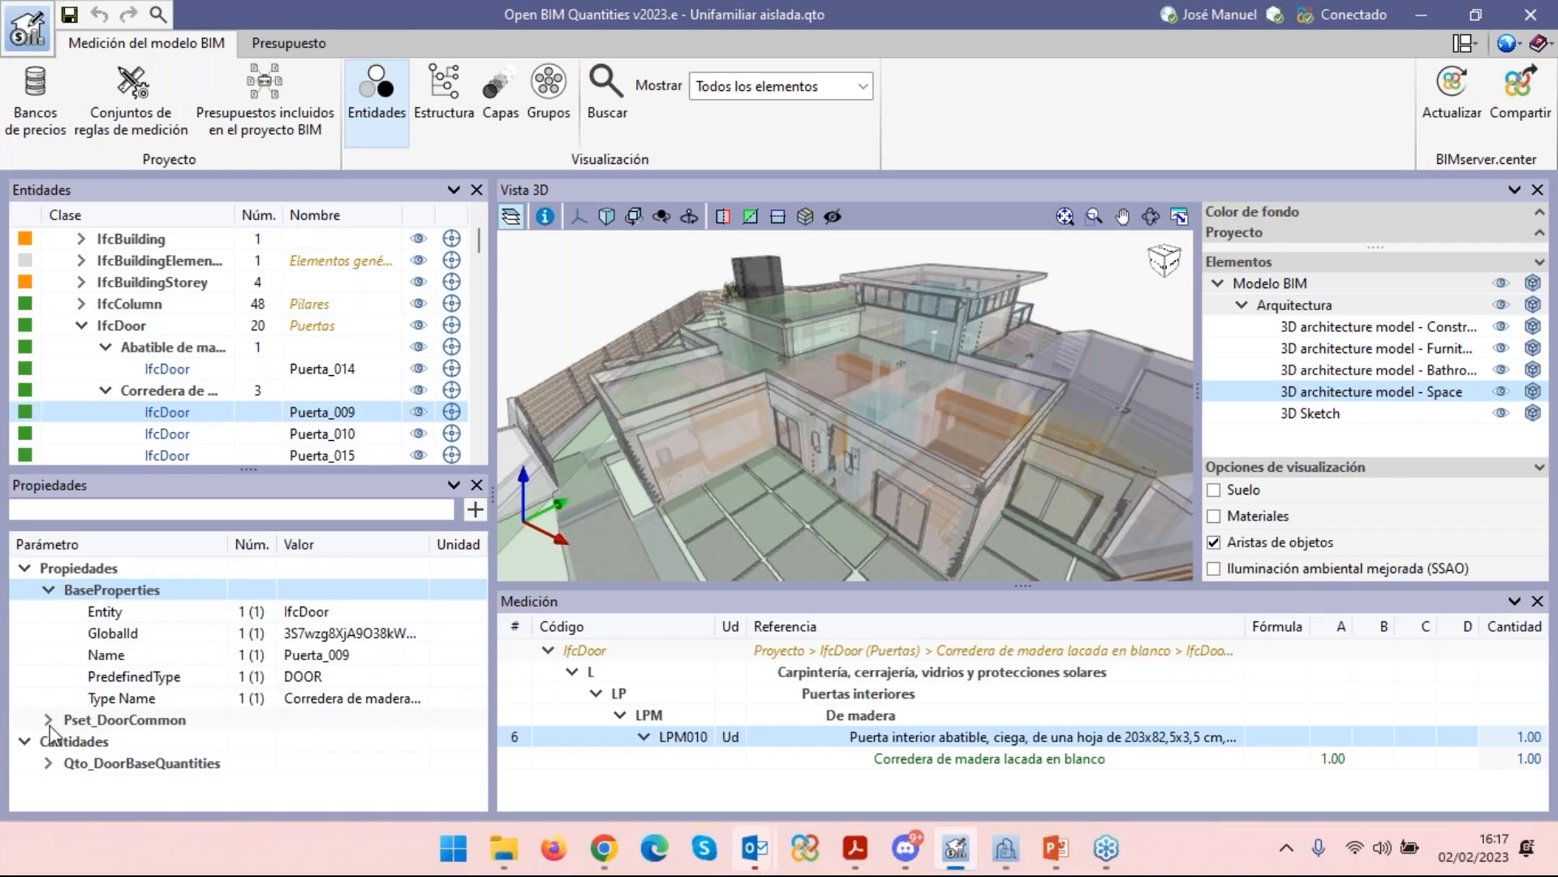
pyautogui.click(49, 722)
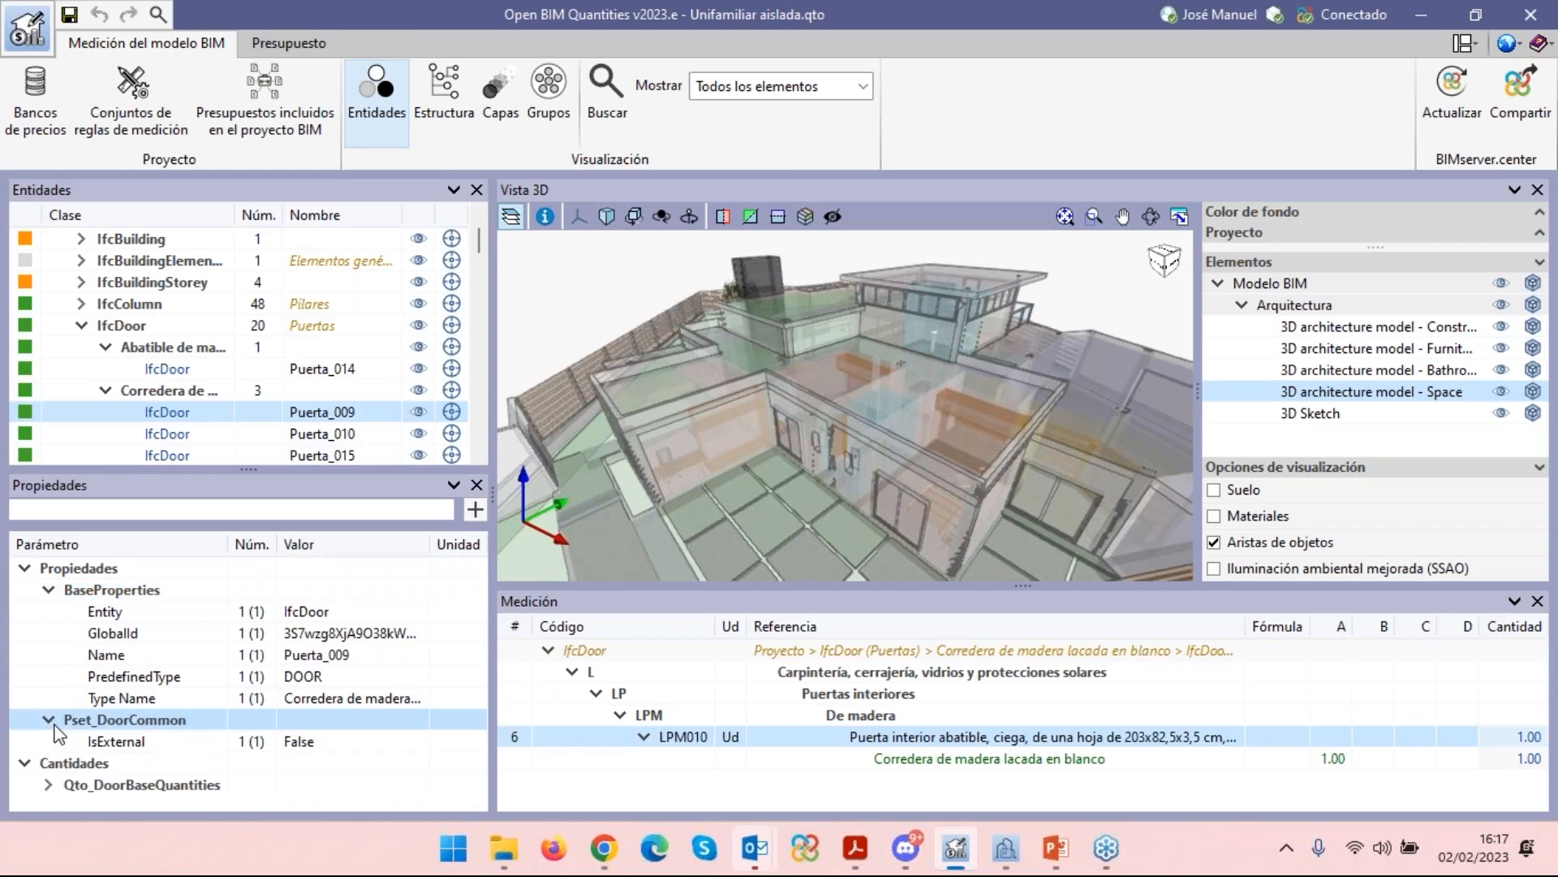
pyautogui.click(48, 784)
pyautogui.scroll(-1, 194, 698)
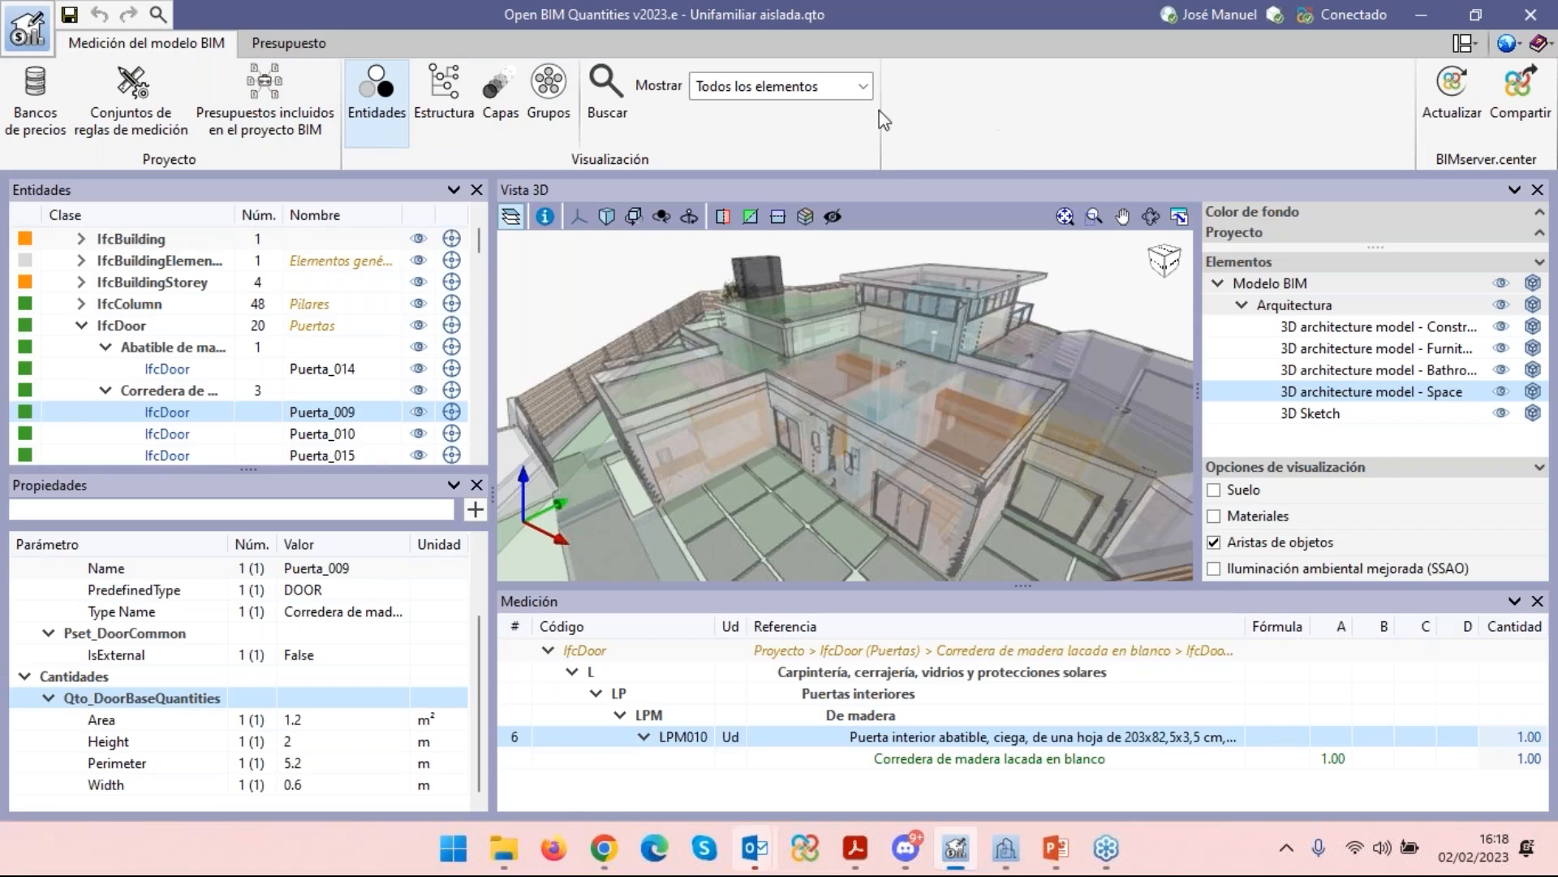
# Open the project's price banks and widen the bank list until the full names are readable.
pyautogui.click(34, 98)
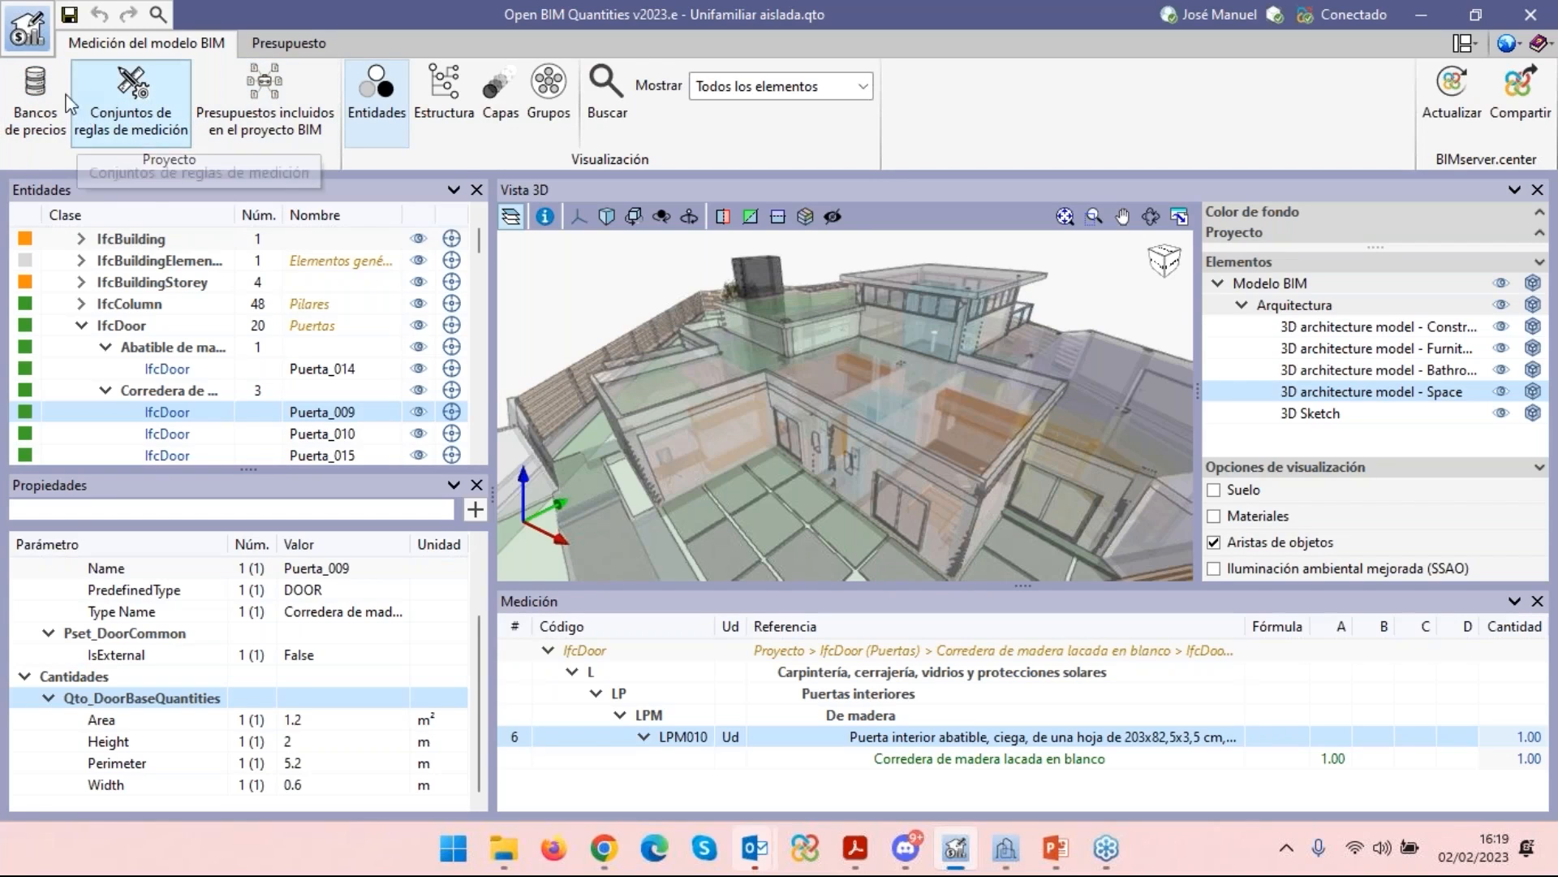
pyautogui.click(39, 102)
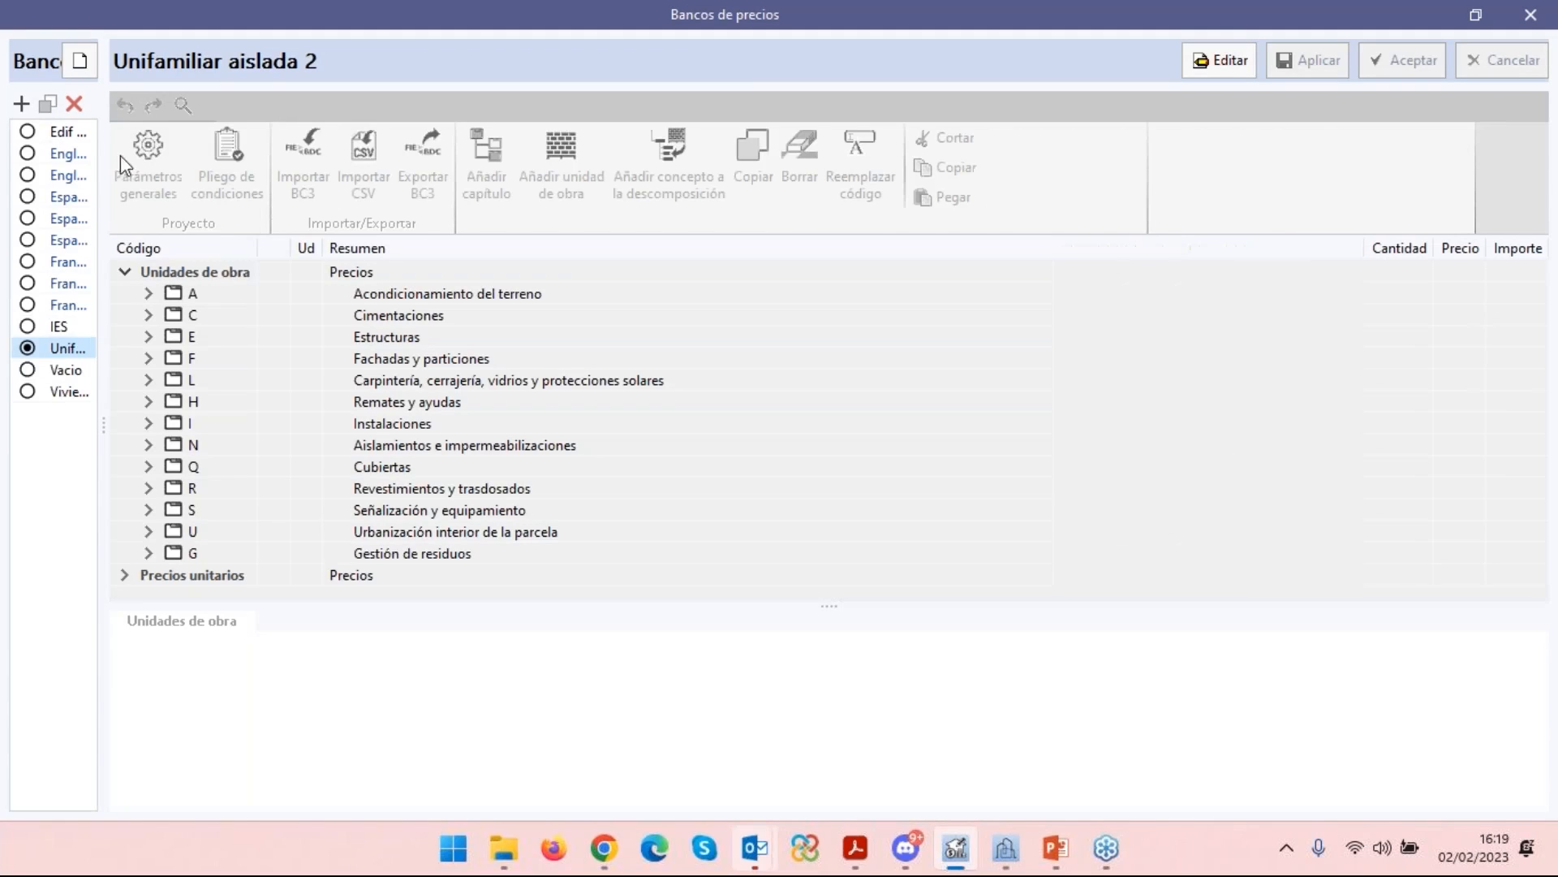
pyautogui.moveTo(104, 180); pyautogui.dragTo(188, 183)
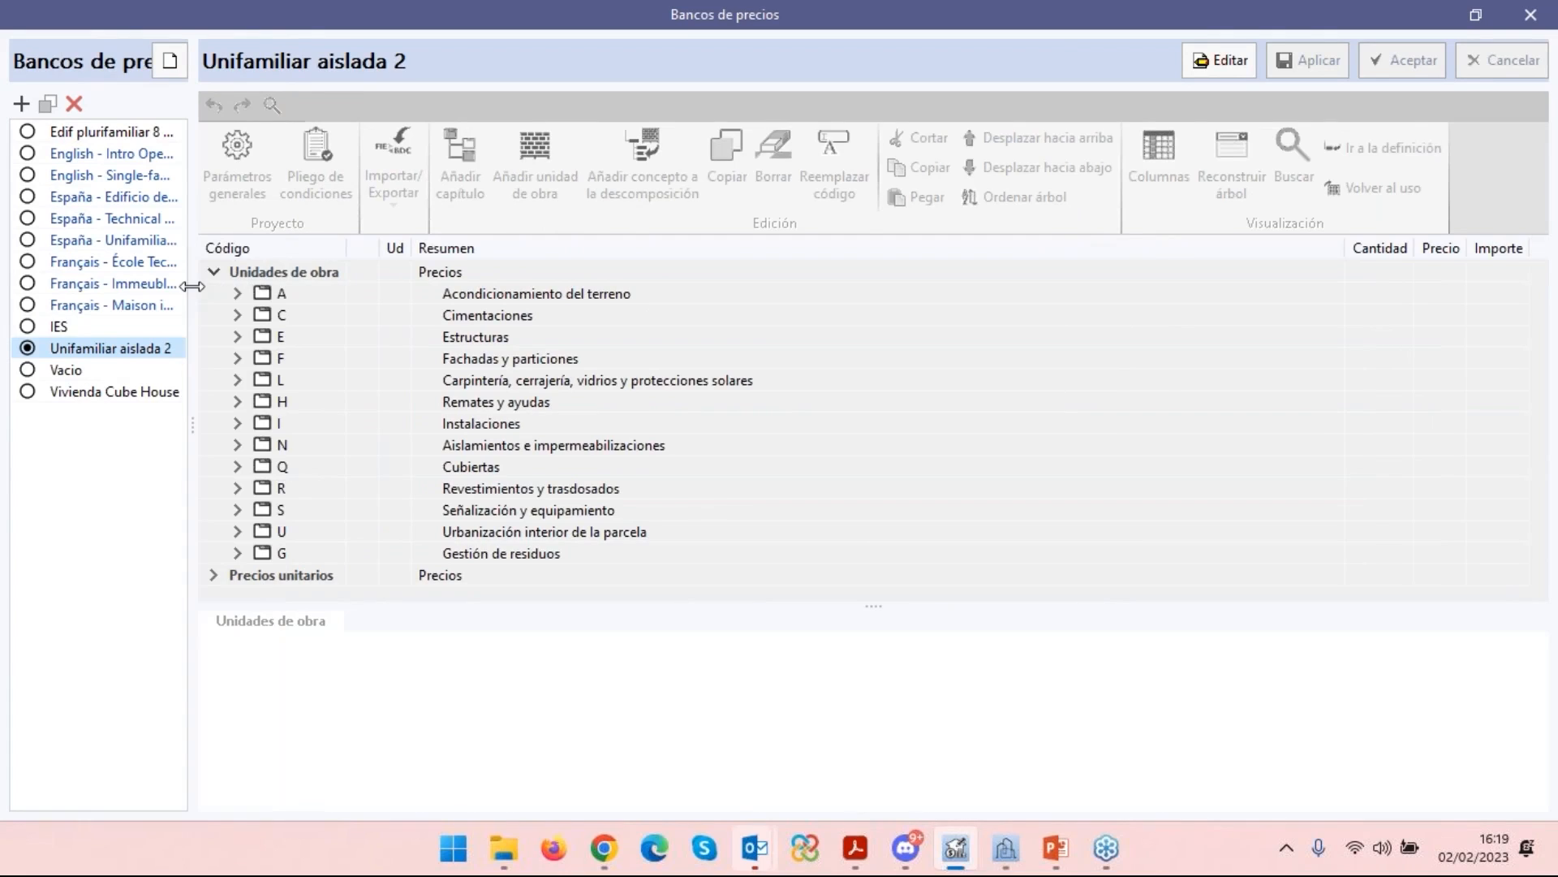
pyautogui.moveTo(192, 285); pyautogui.dragTo(275, 280)
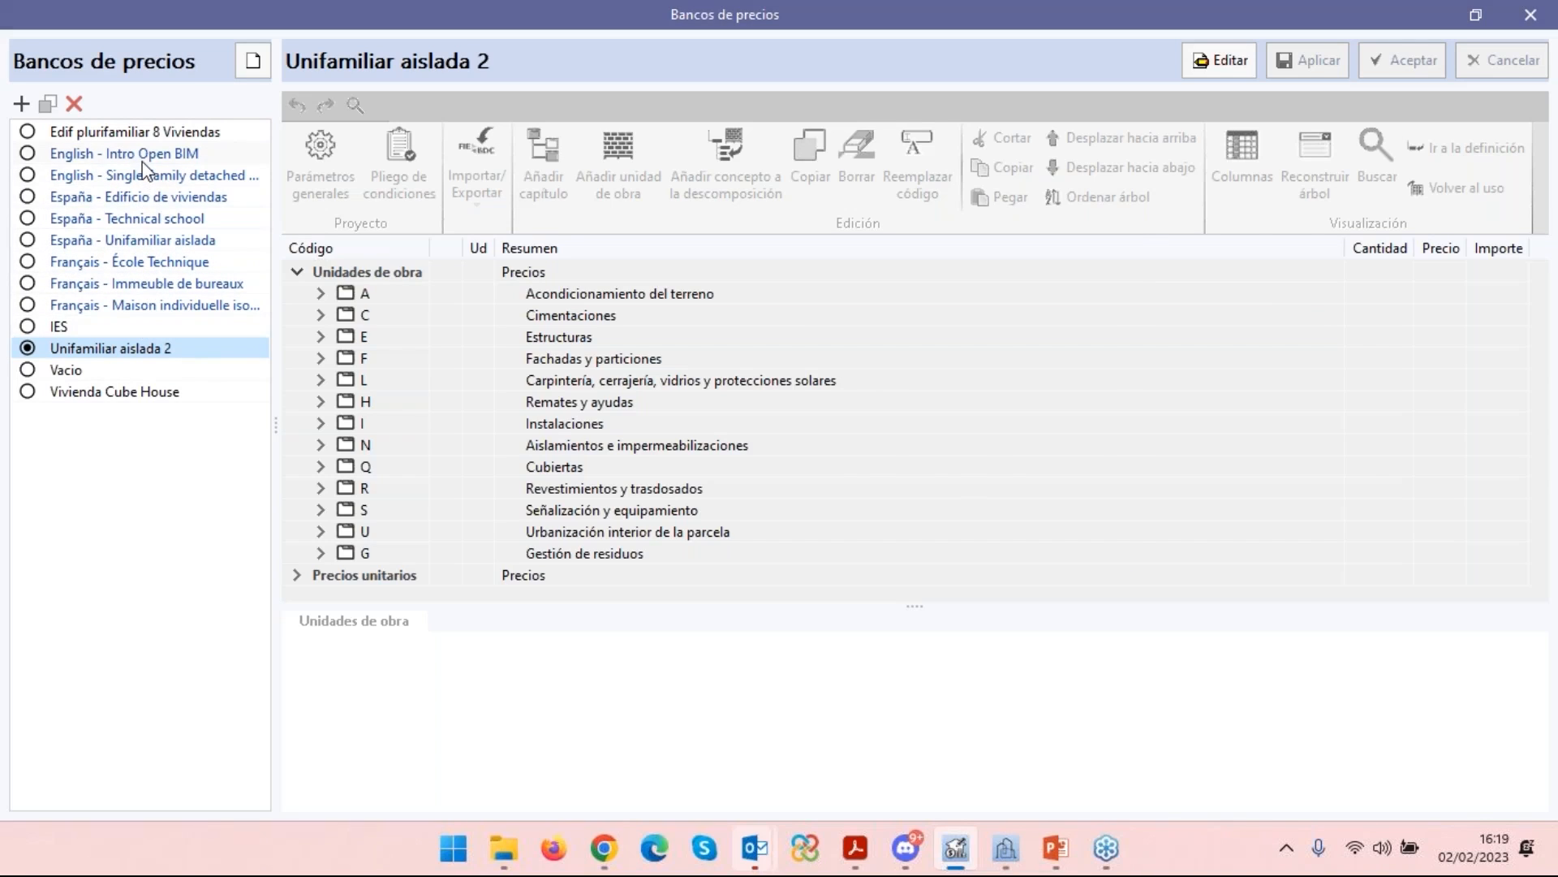
# Compare the chapters of the price banks English - Intro Open BIM, España - Edificio de viviendas and España - Unifamiliar aislada.
pyautogui.click(28, 156)
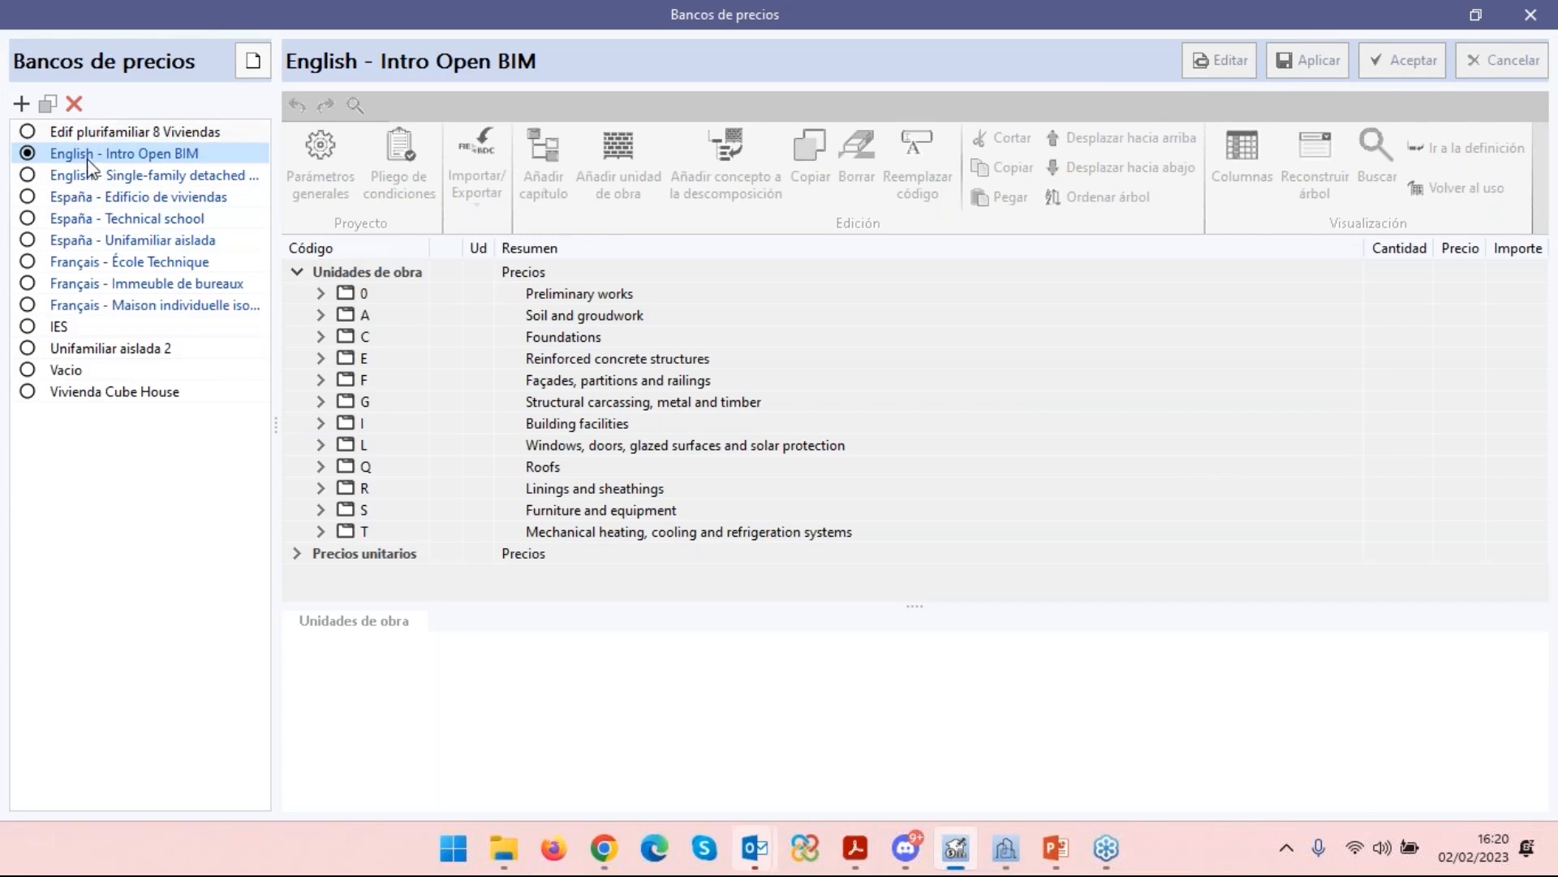
pyautogui.click(45, 198)
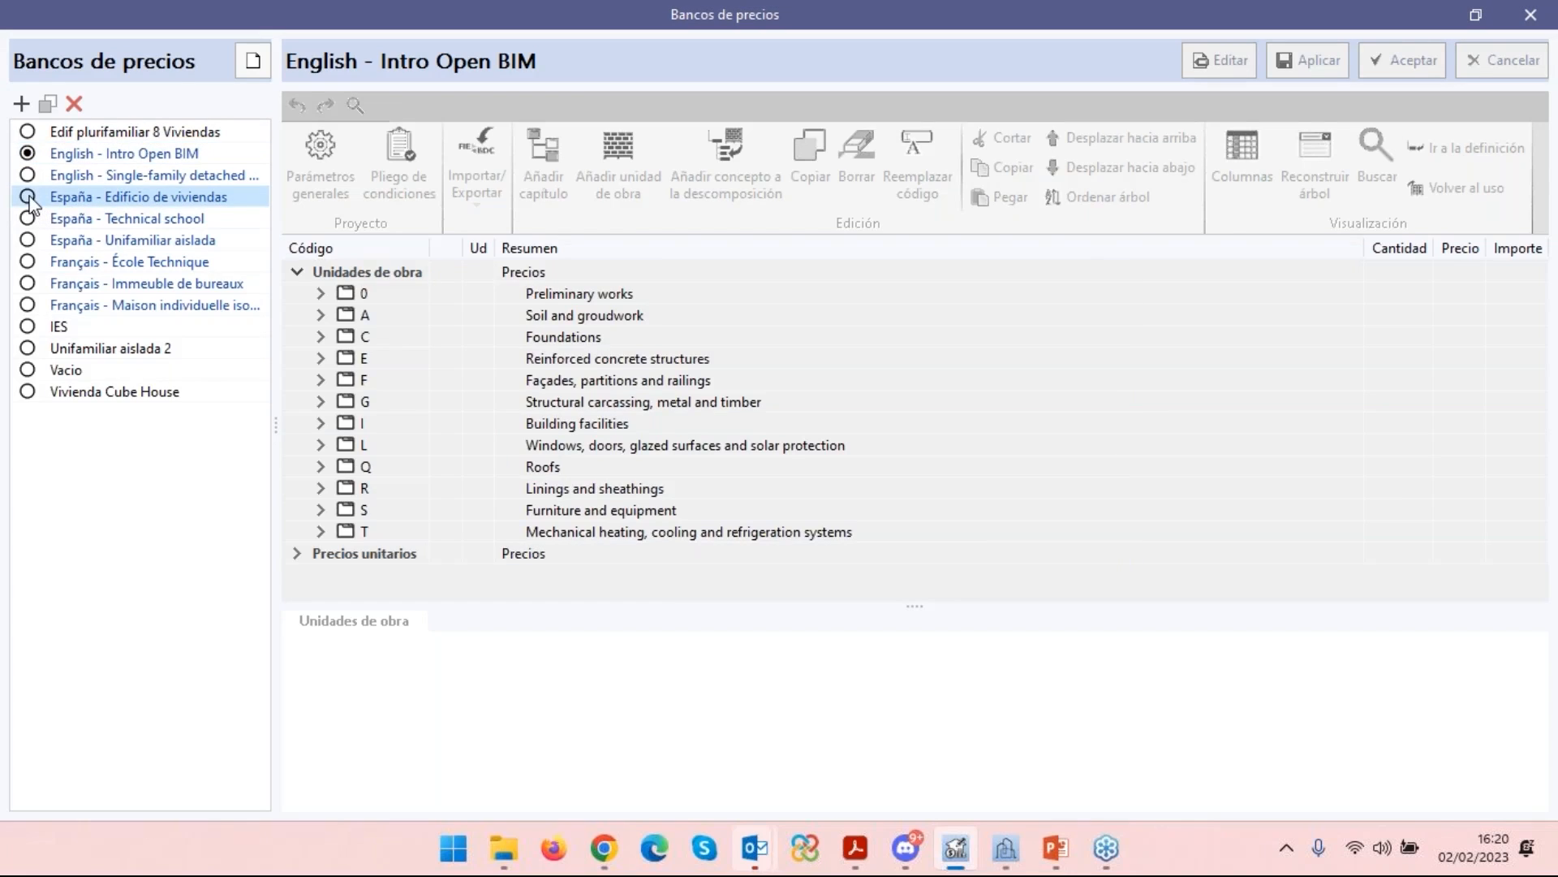
pyautogui.click(29, 198)
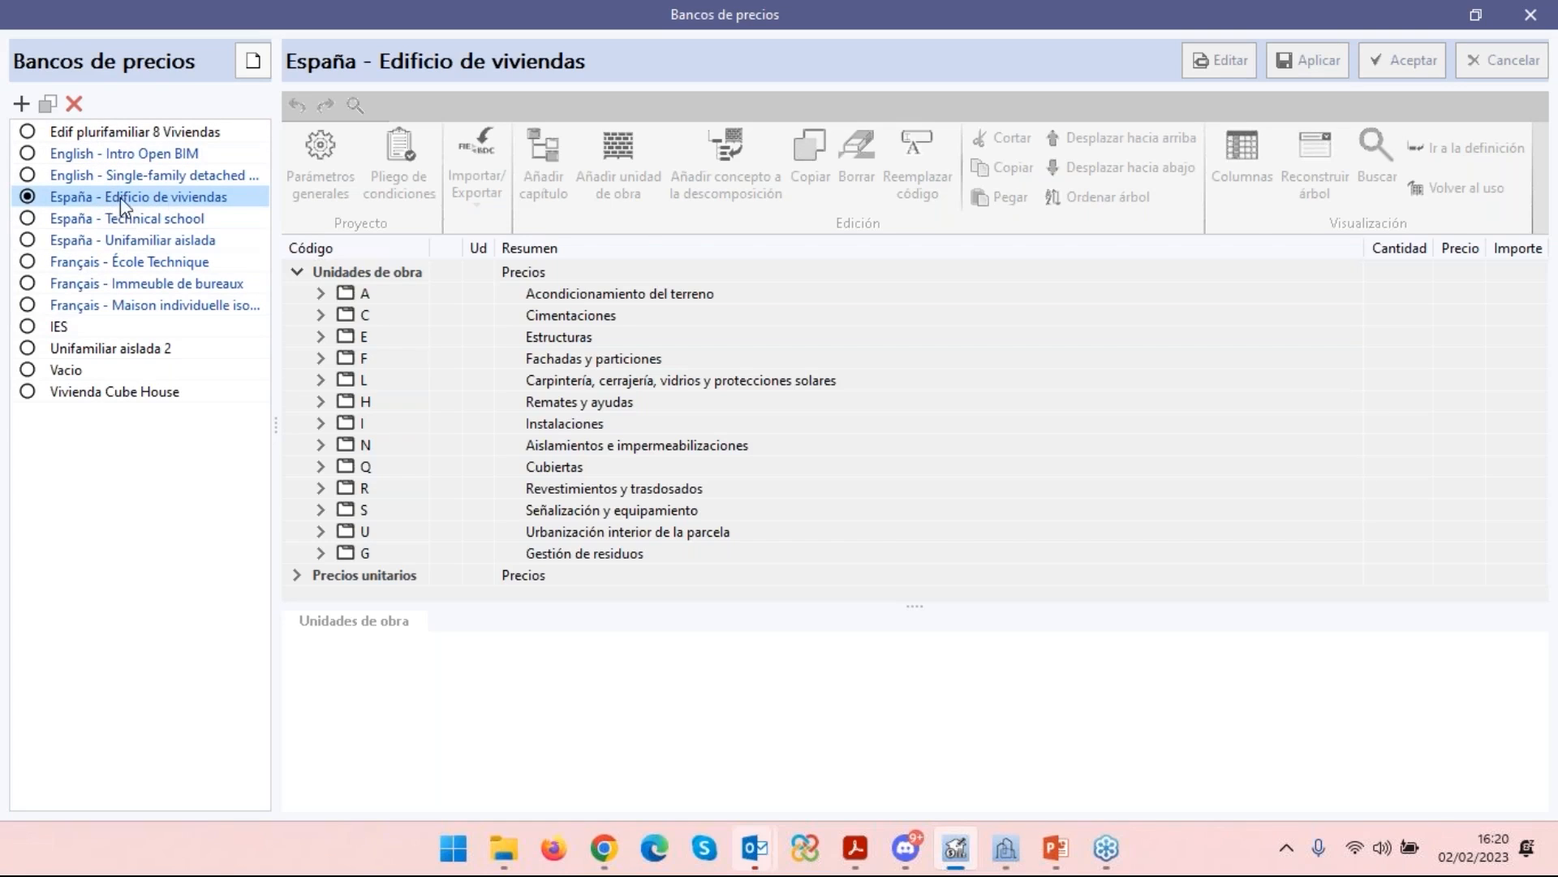
pyautogui.click(139, 242)
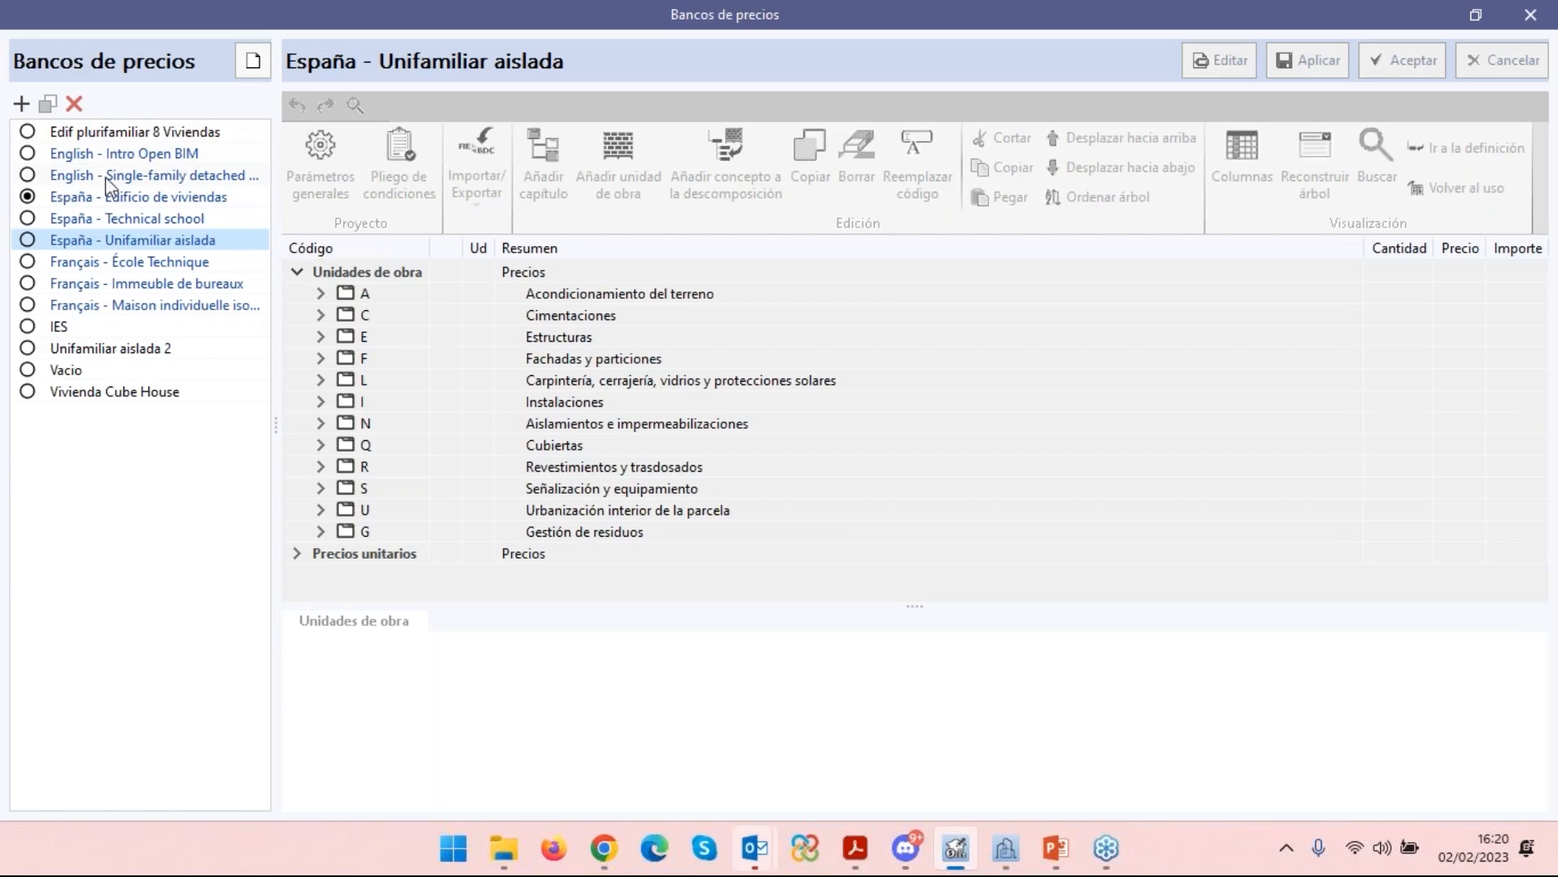
# Make Edif plurifamiliar 8 Viviendas the active price bank, bringing up the naming dialog for a copy and cancelling it.
pyautogui.click(100, 130)
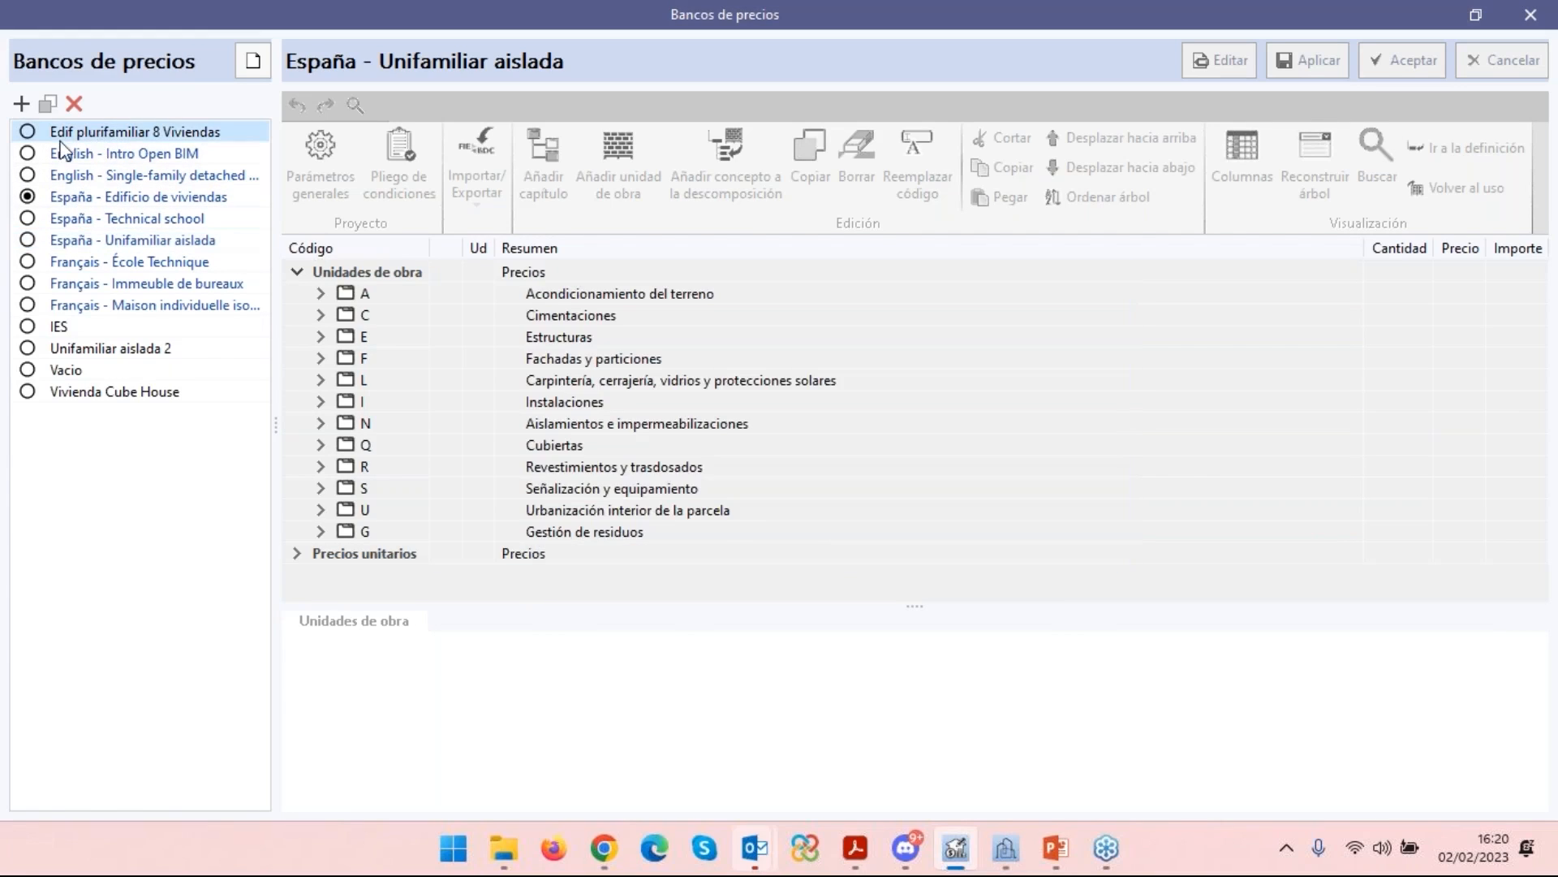
pyautogui.click(28, 132)
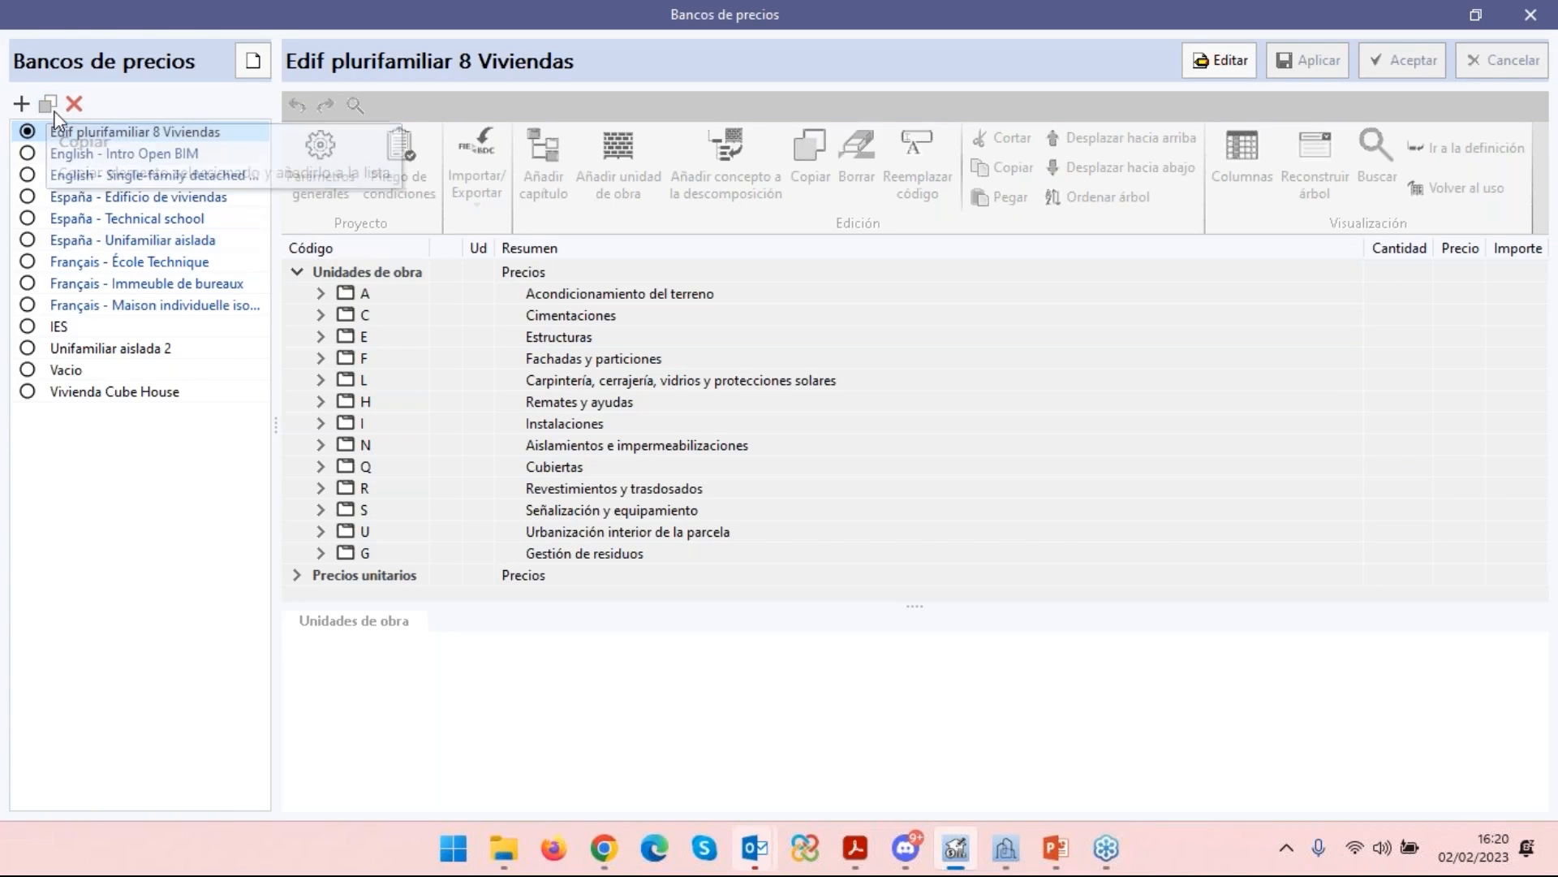
pyautogui.click(49, 104)
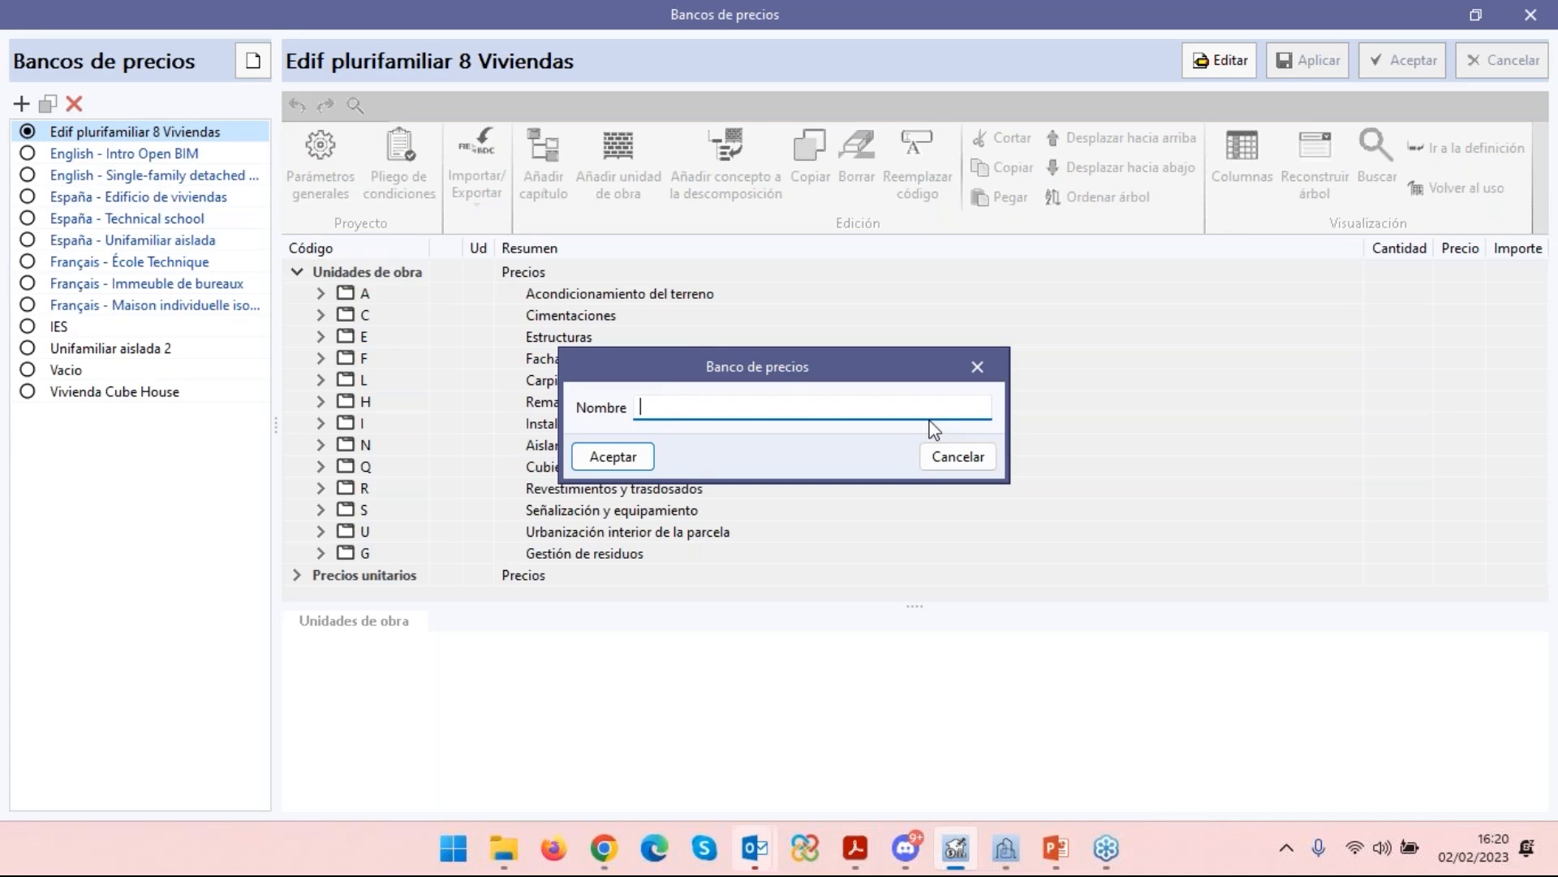
pyautogui.click(965, 458)
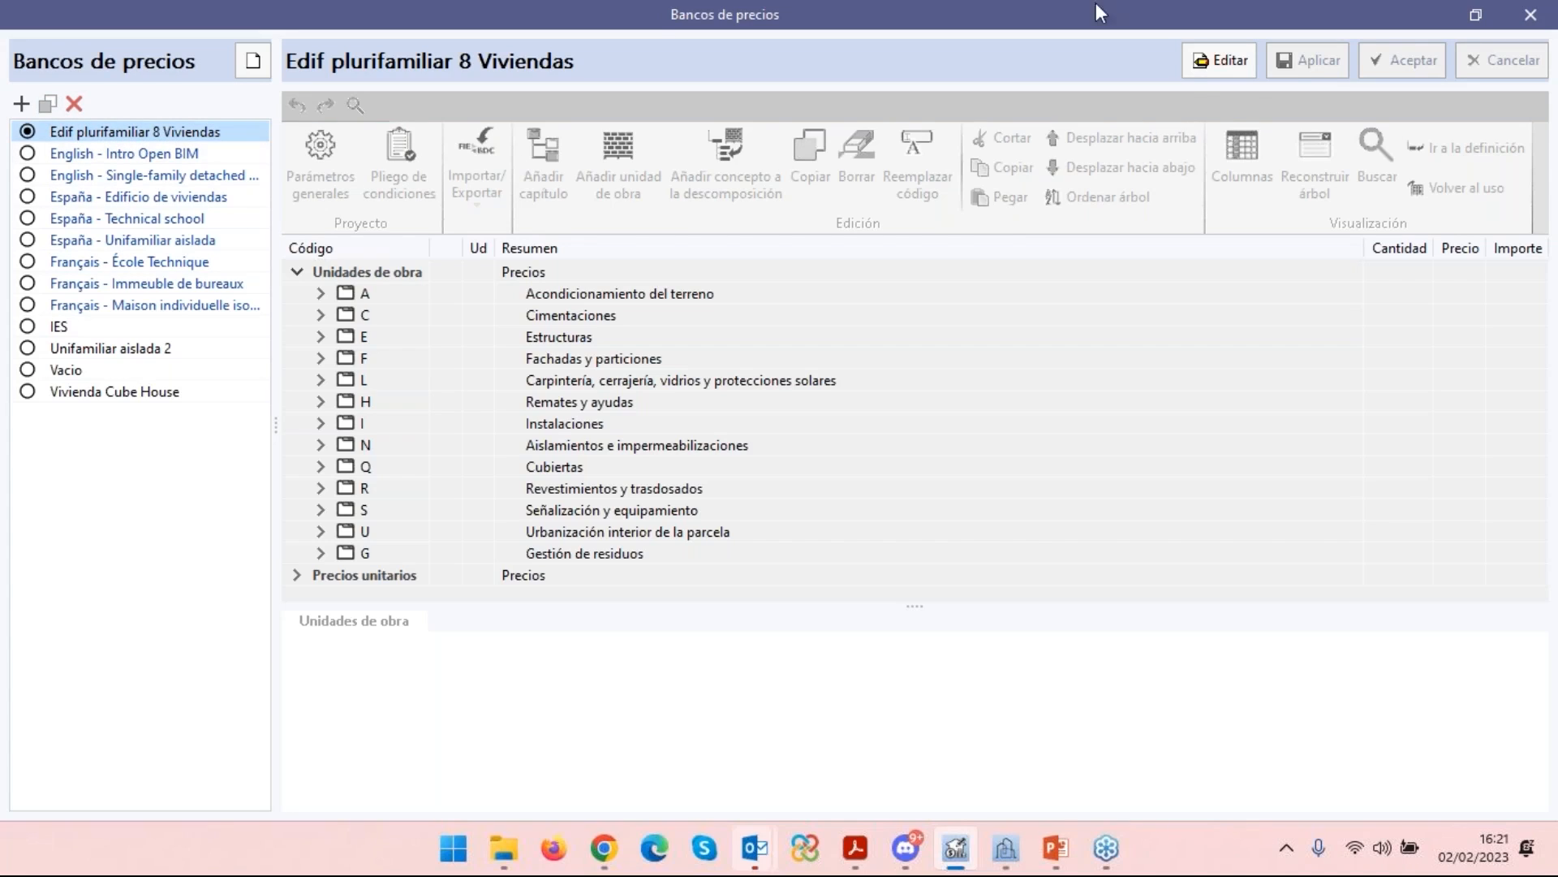
# Open Edif plurifamiliar 8 Viviendas for editing and expand Acondicionamiento del terreno to examine the Arquetas units and the breakdown of ASA010.
pyautogui.click(1230, 67)
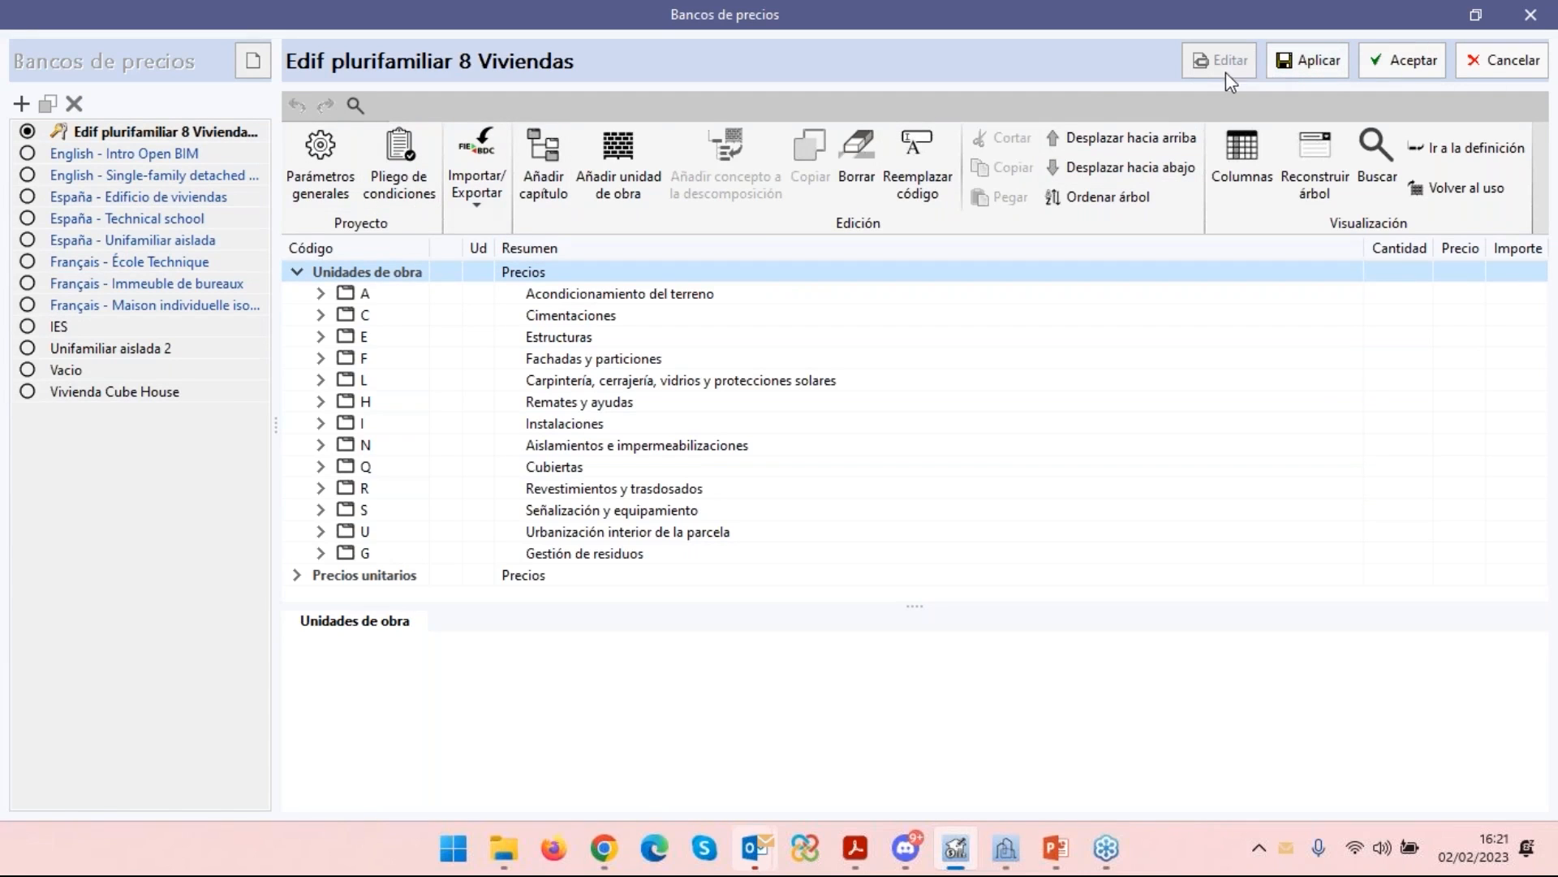
pyautogui.click(321, 293)
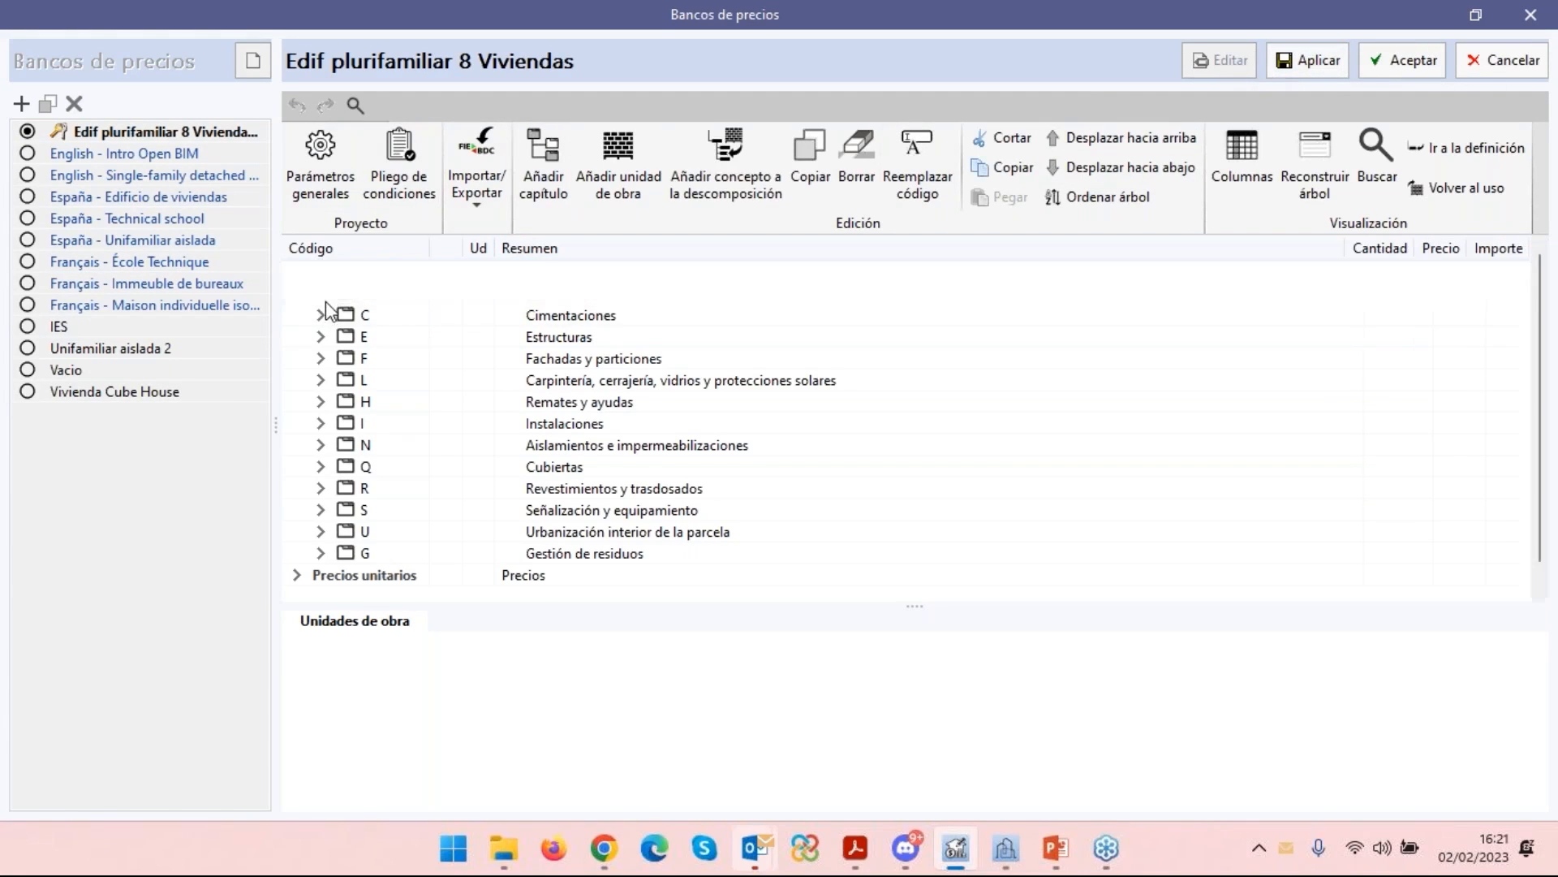
pyautogui.click(344, 315)
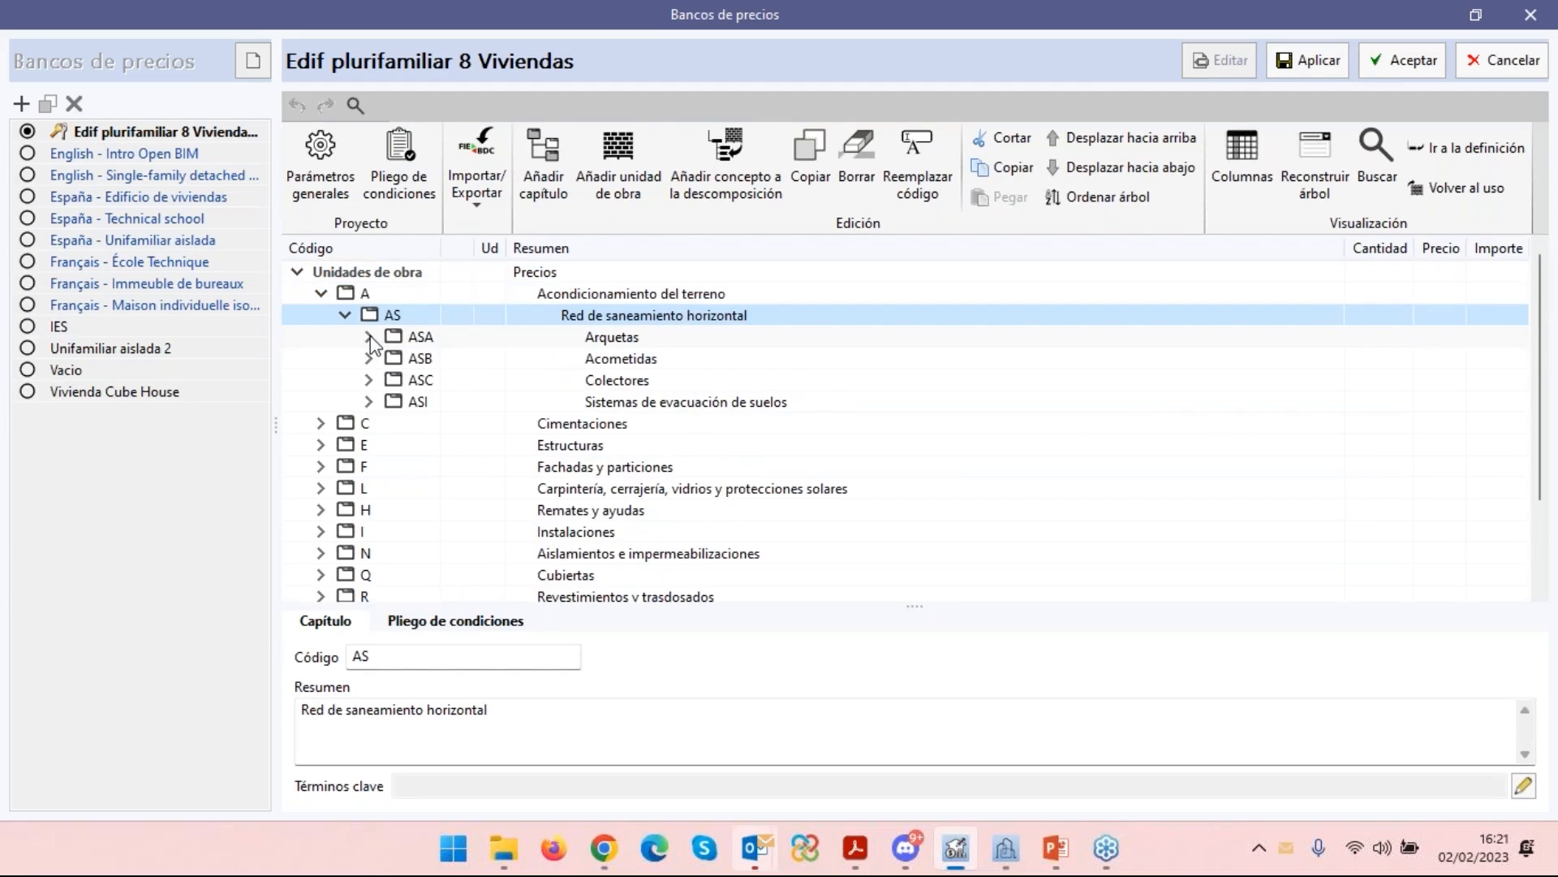
pyautogui.click(368, 336)
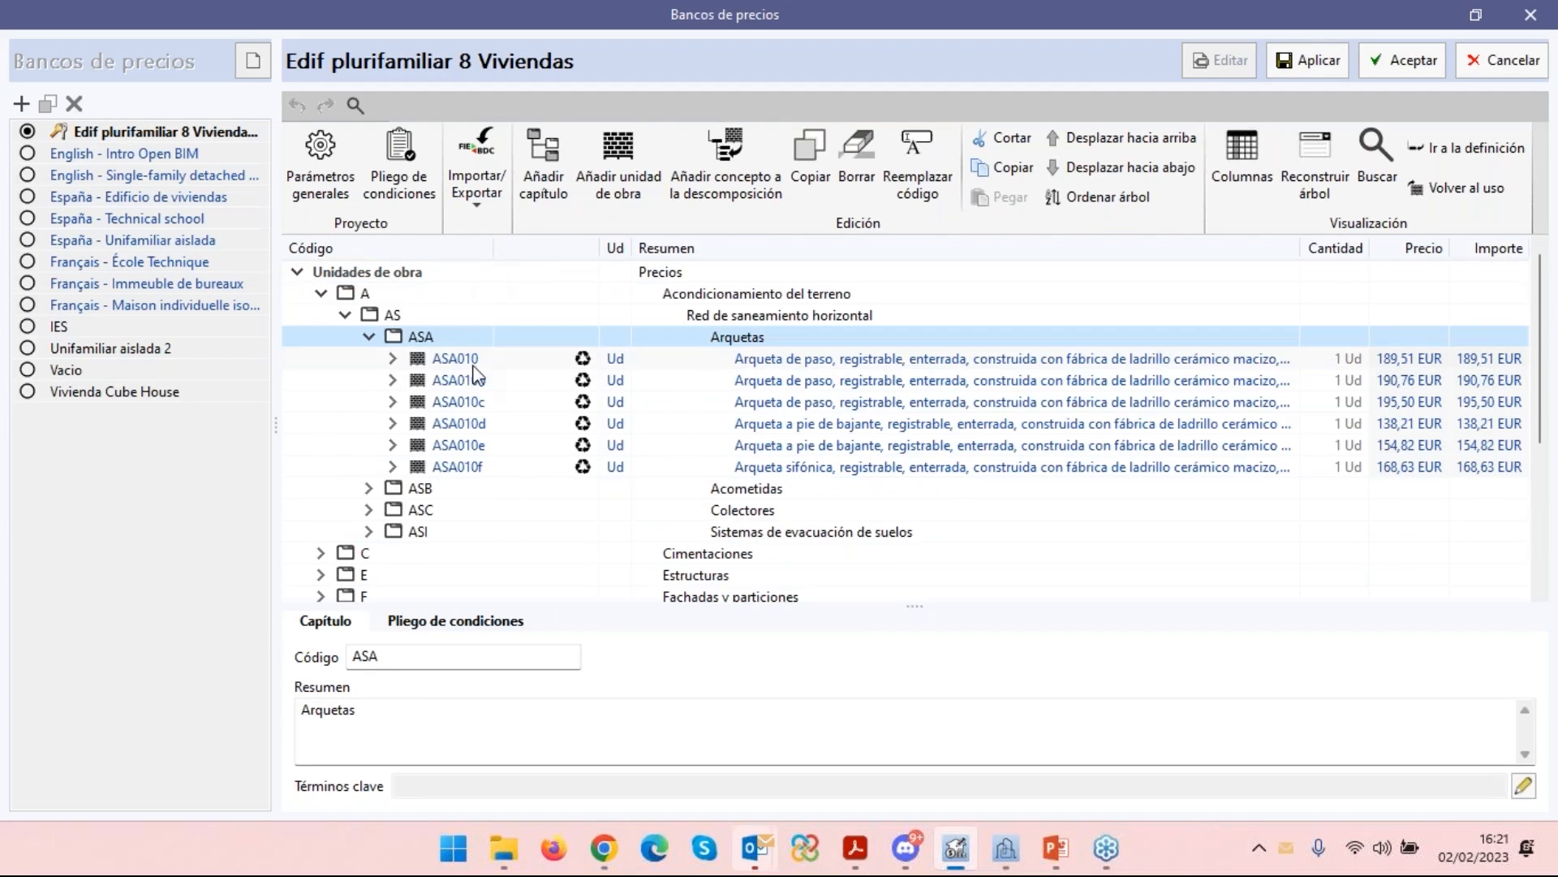
pyautogui.click(395, 359)
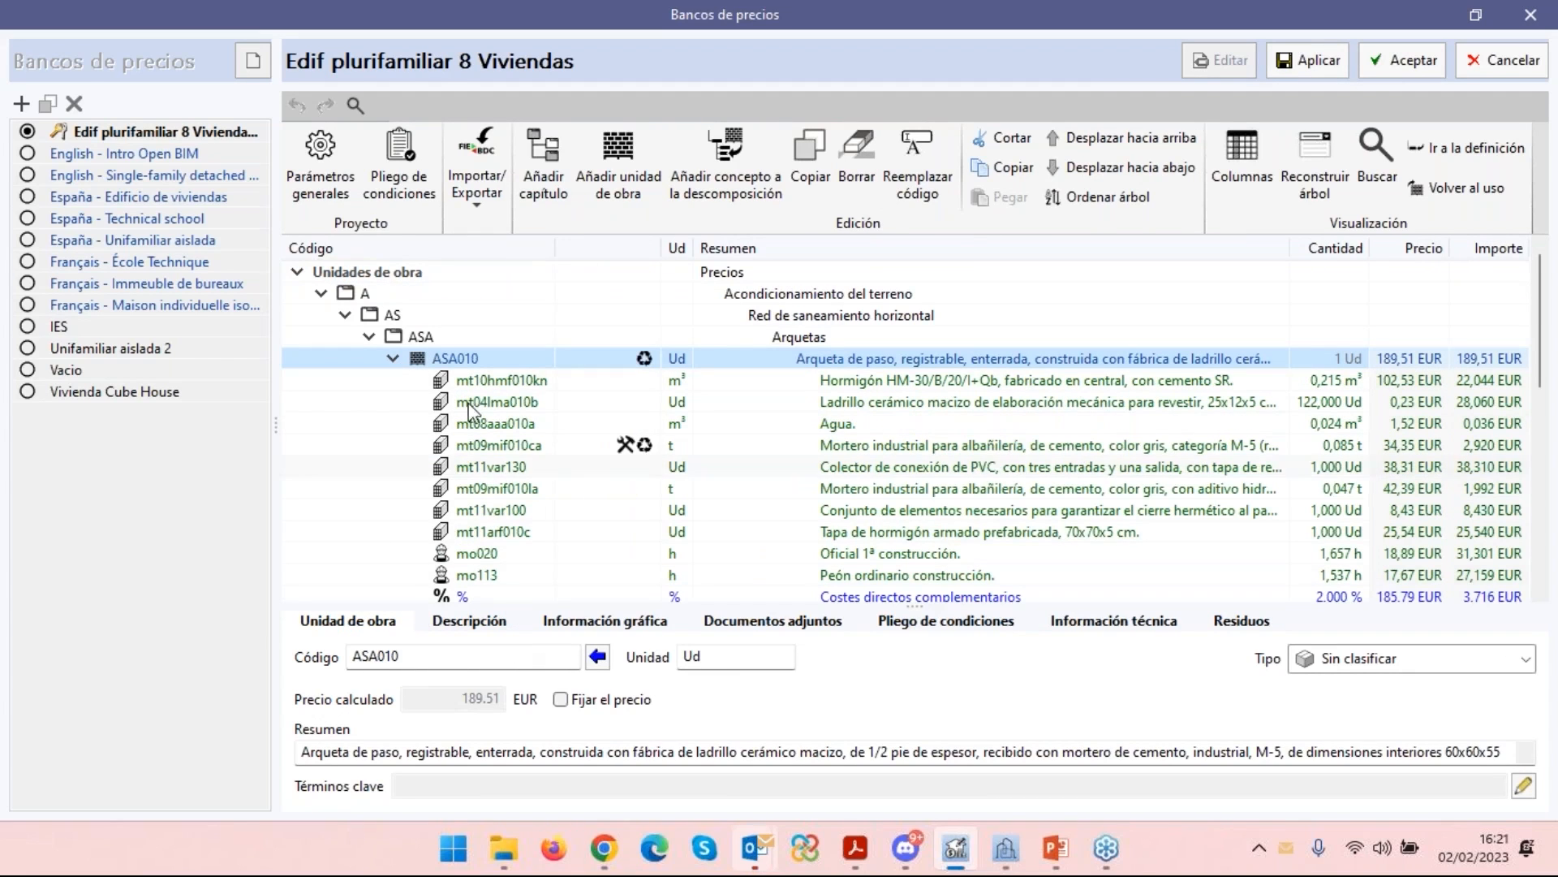
pyautogui.click(393, 358)
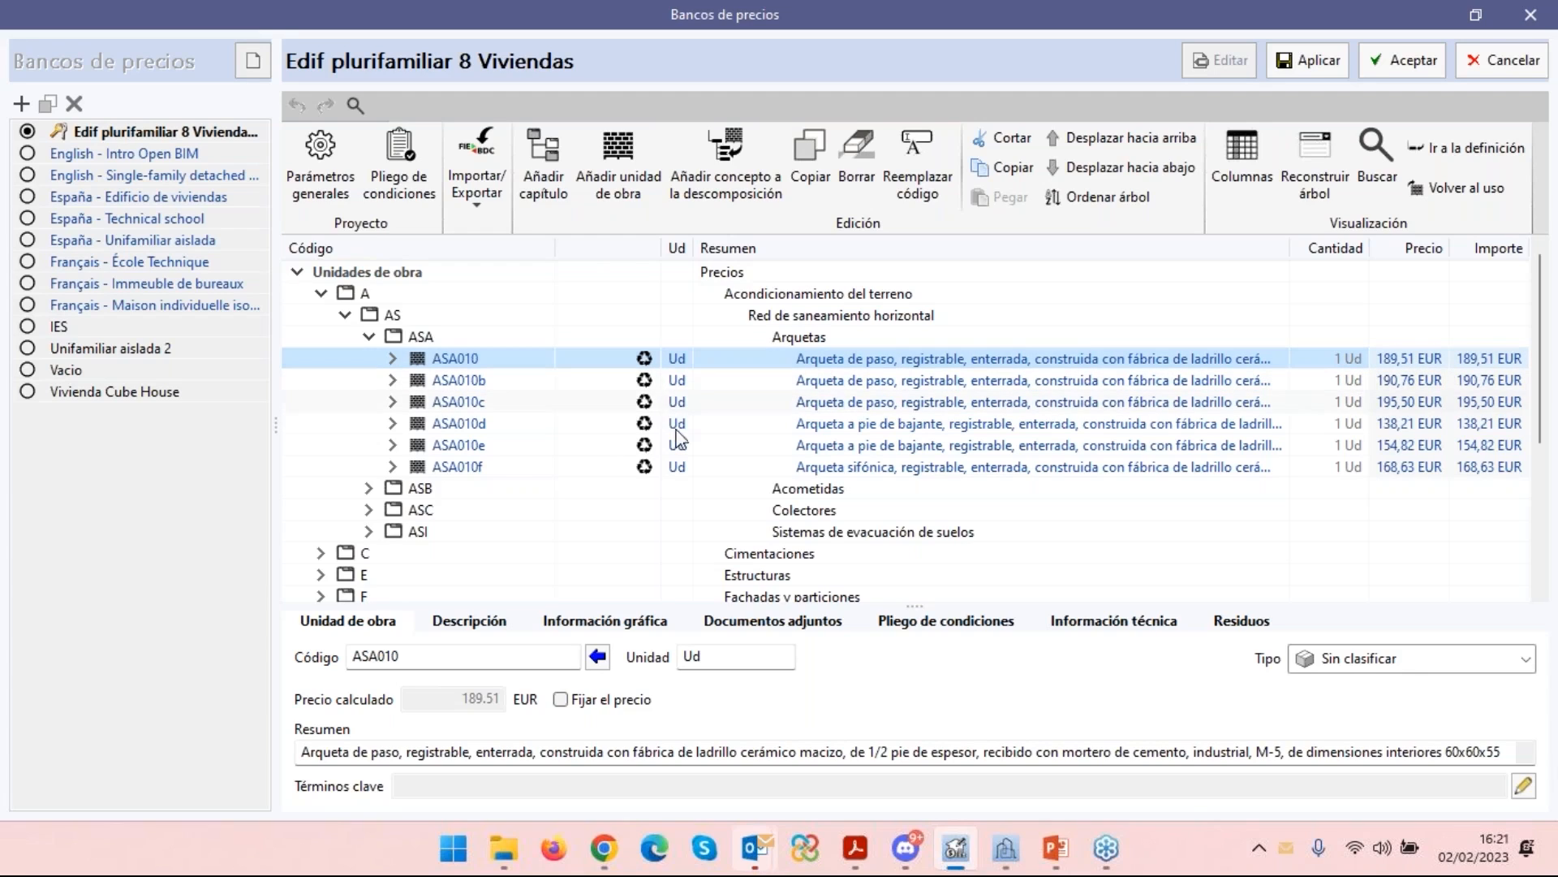
pyautogui.click(464, 422)
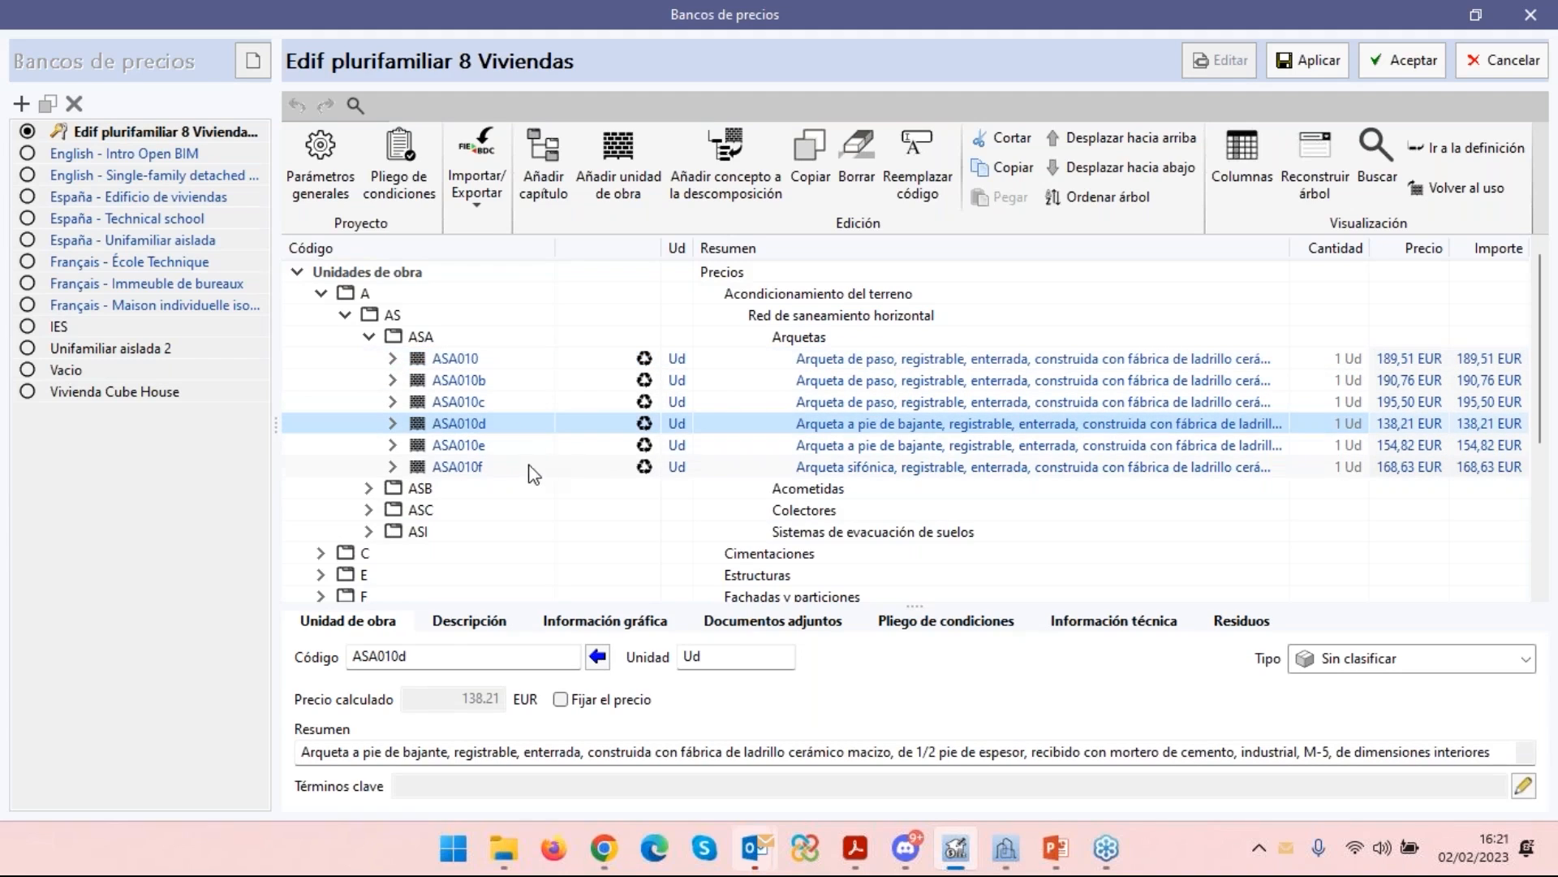
# Expand Cimentaciones down to Hormigón de limpieza, examine units CRL010 and ASA010f, and cancel editing of the price bank.
pyautogui.scroll(-3, 538, 455)
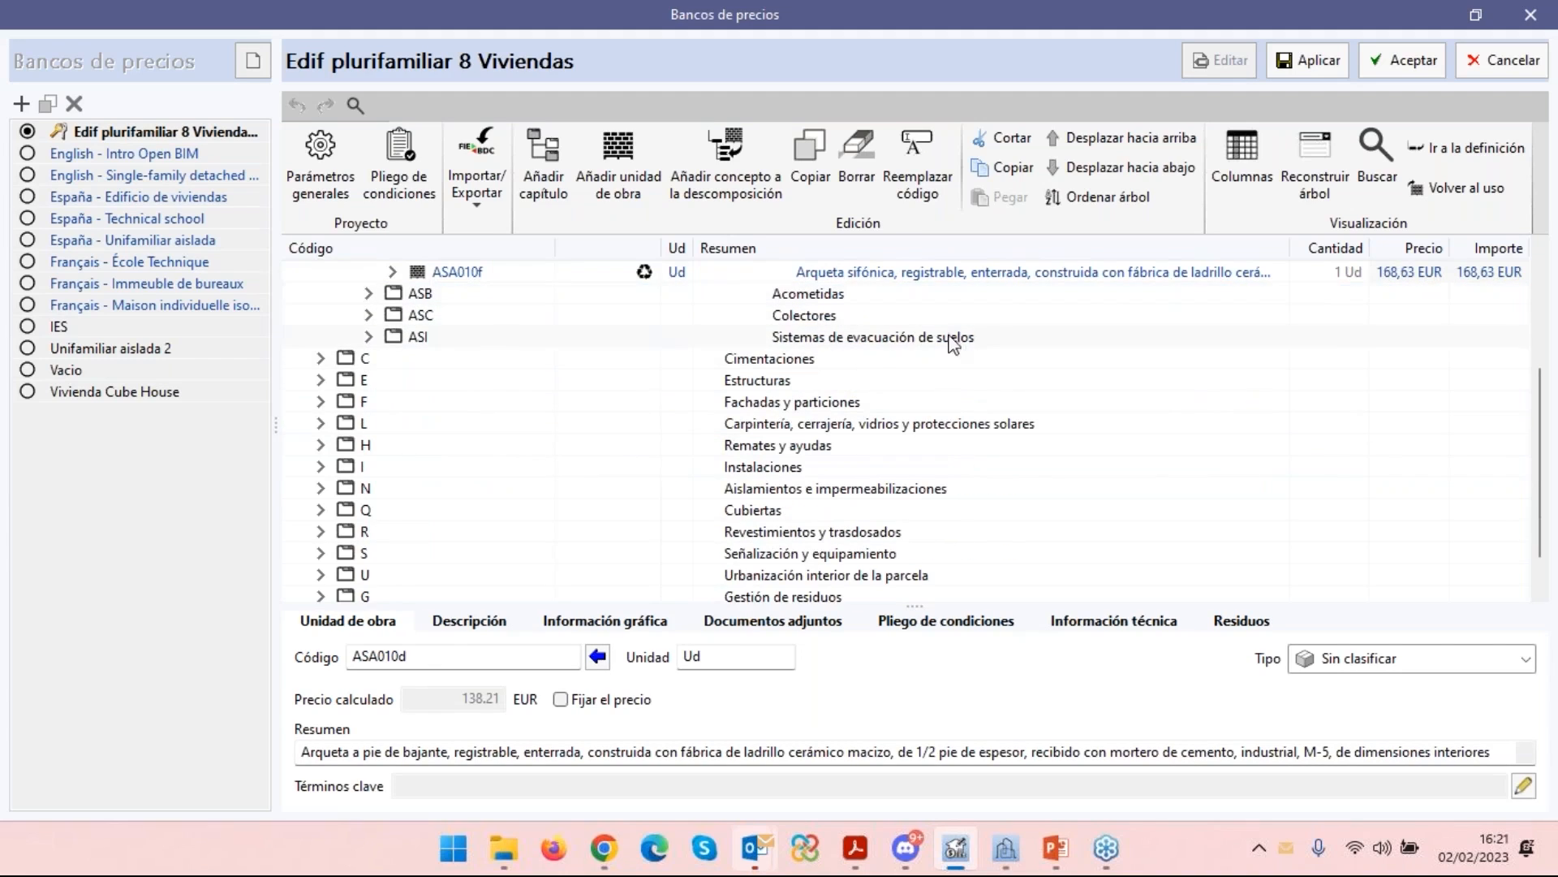
pyautogui.click(321, 358)
pyautogui.click(345, 379)
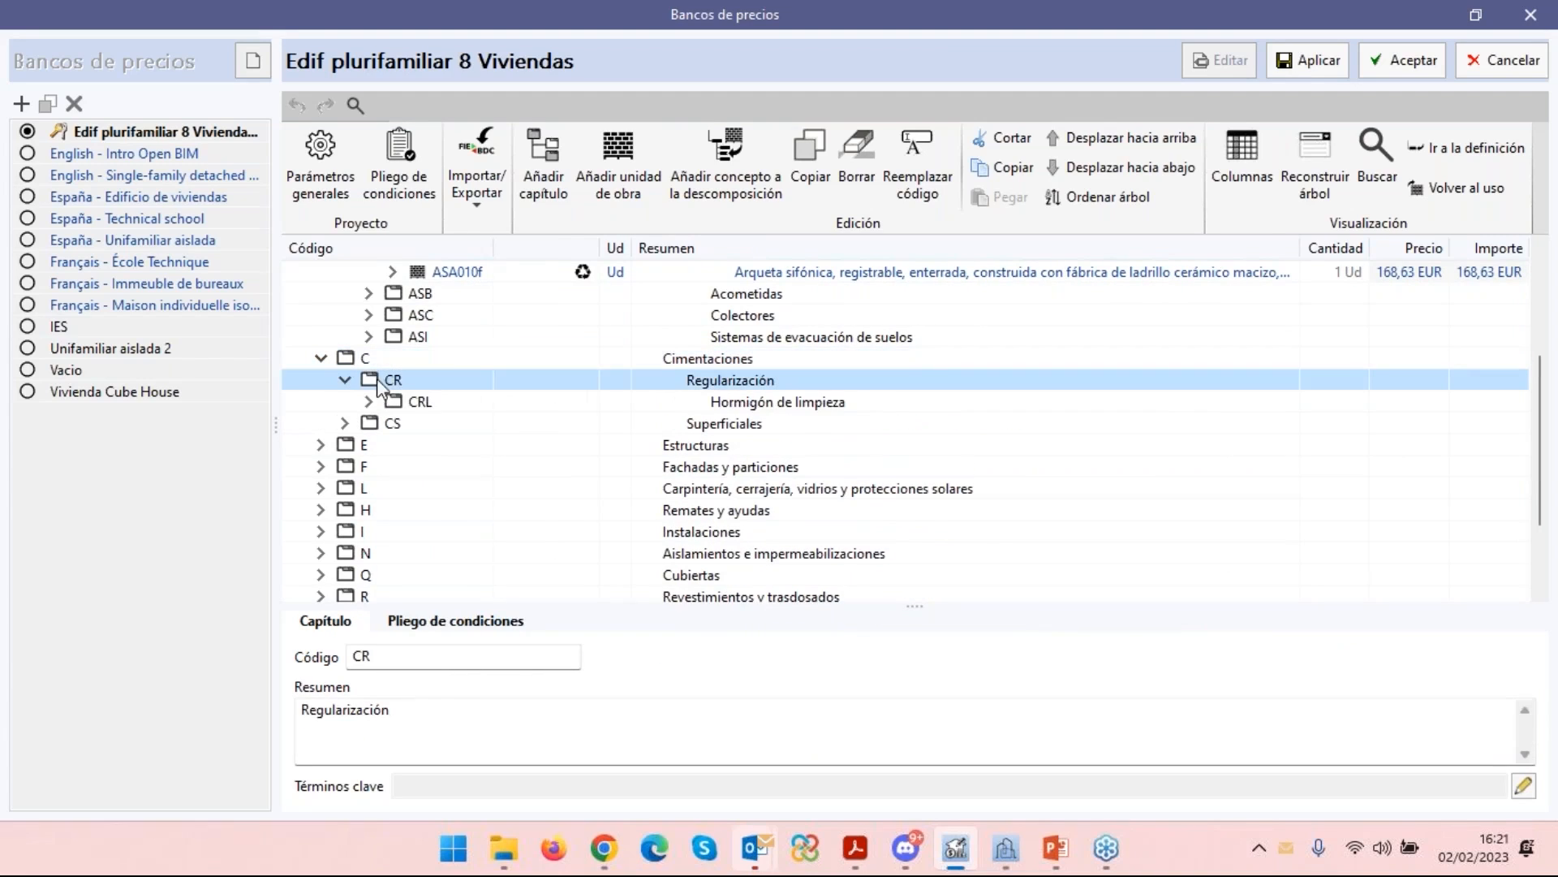
pyautogui.click(416, 402)
pyautogui.click(369, 401)
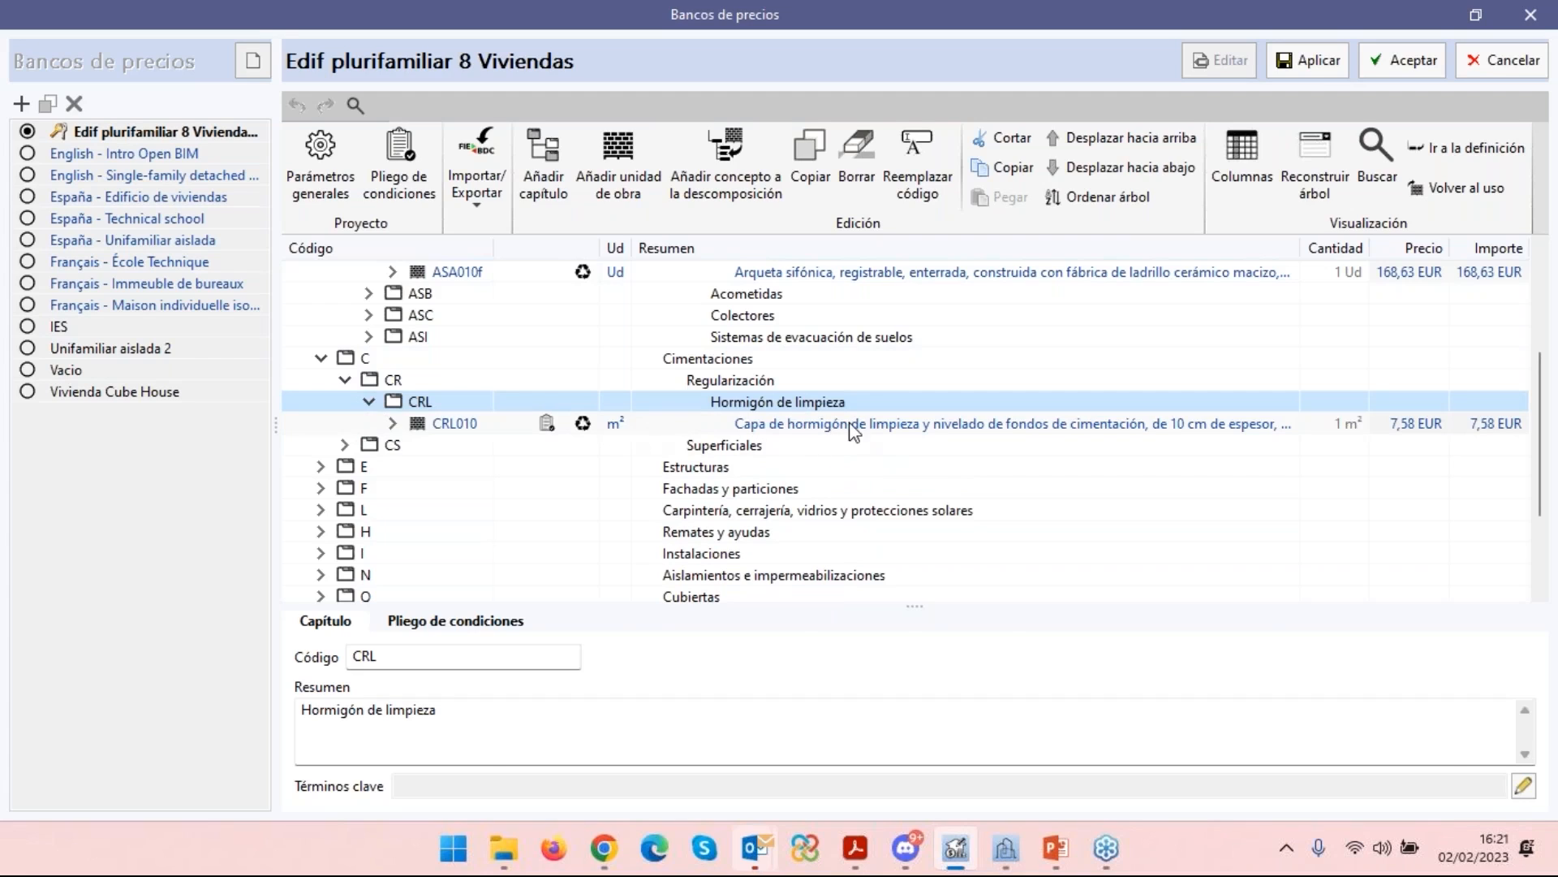
pyautogui.press('Down')
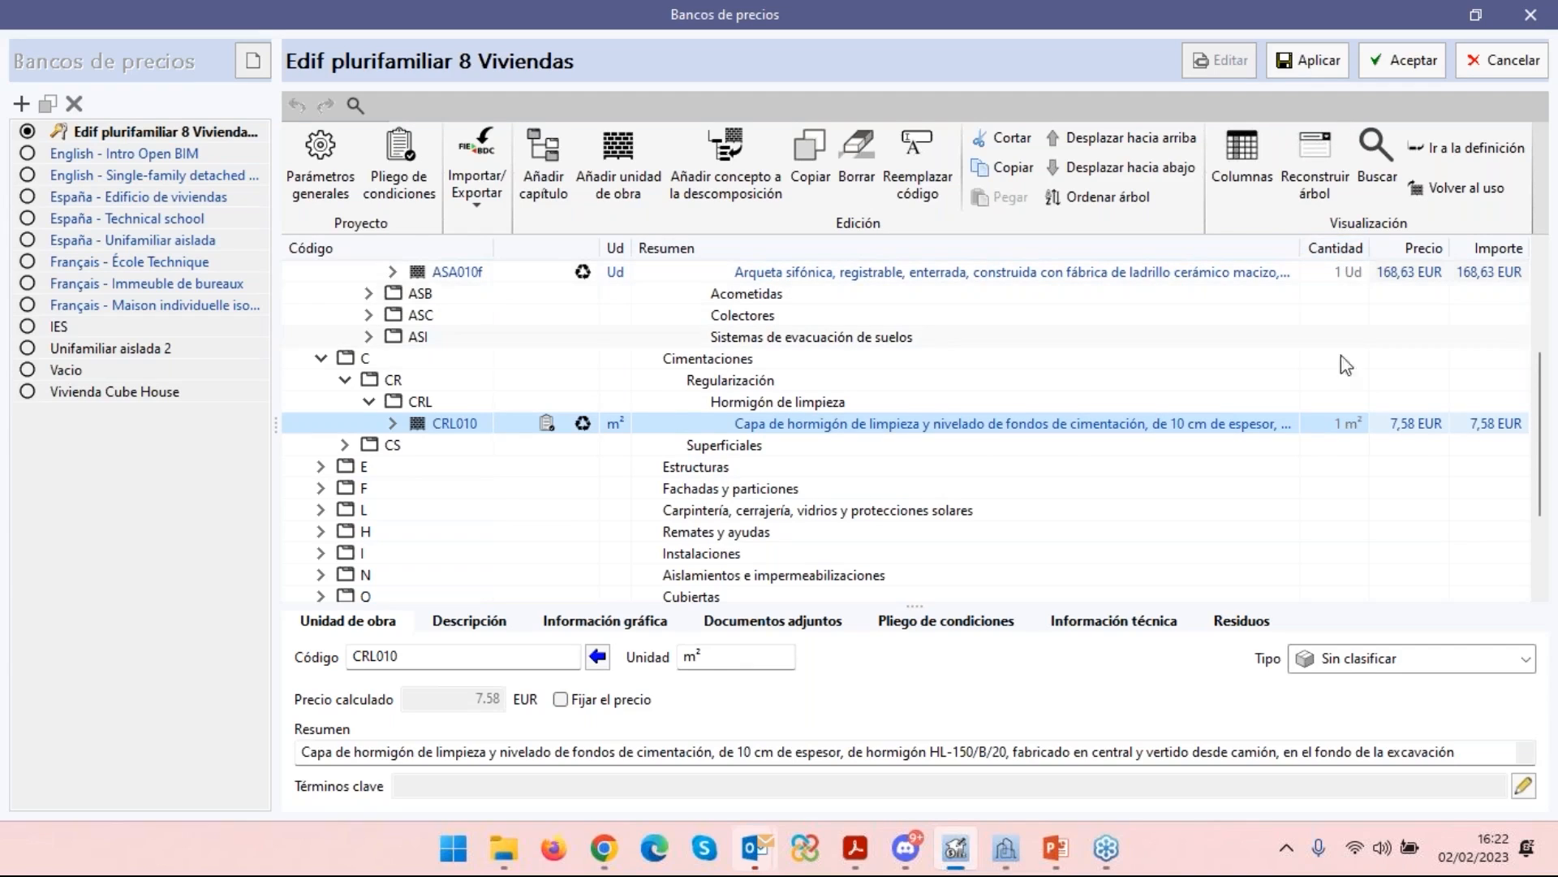
pyautogui.click(1347, 280)
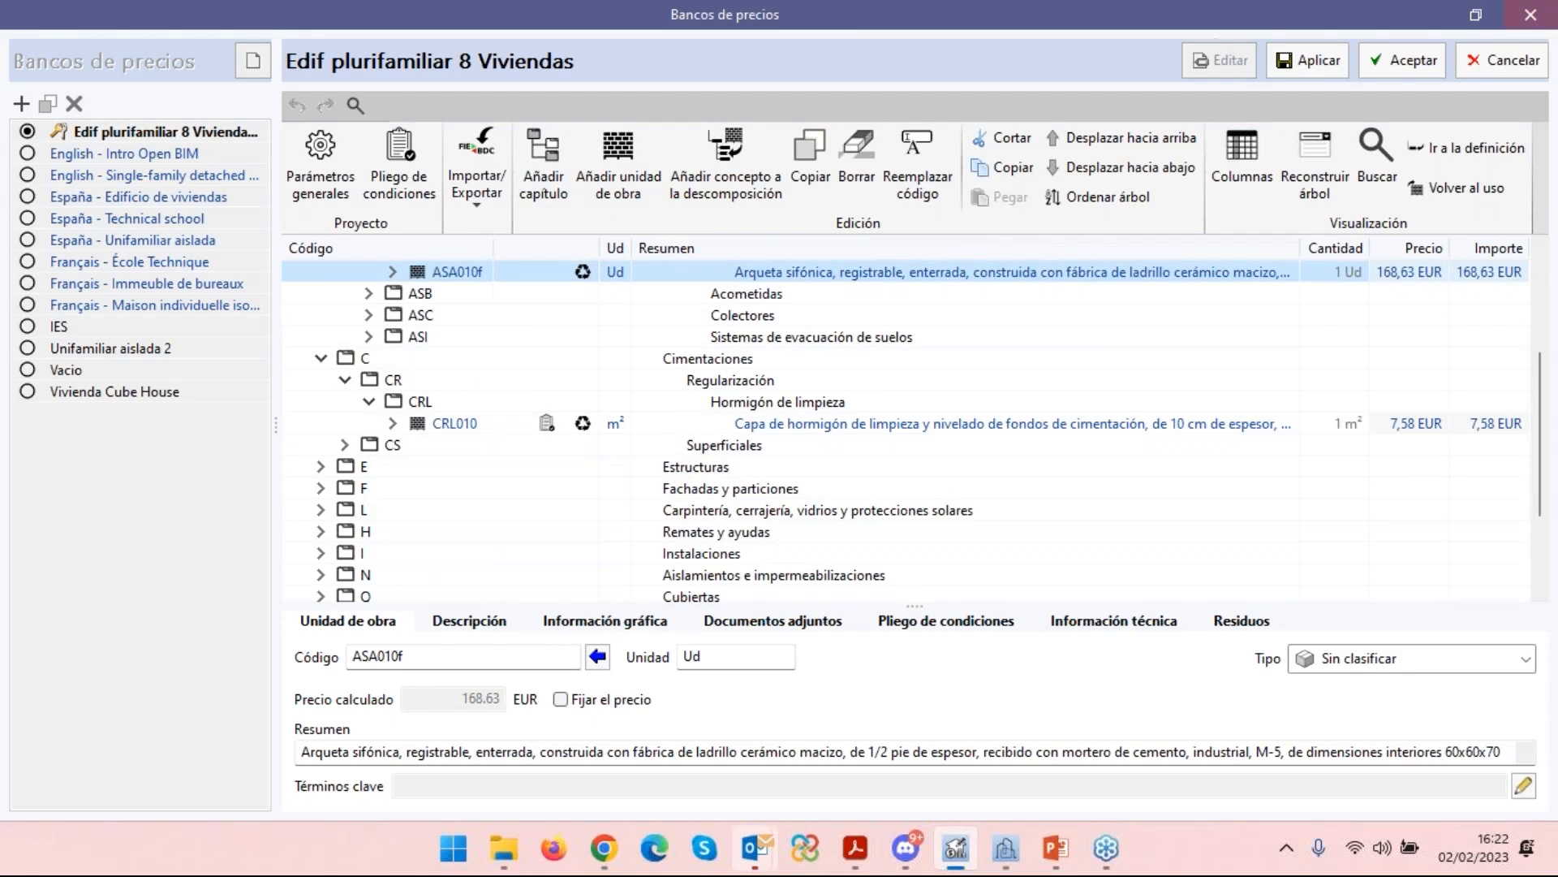
pyautogui.click(1501, 59)
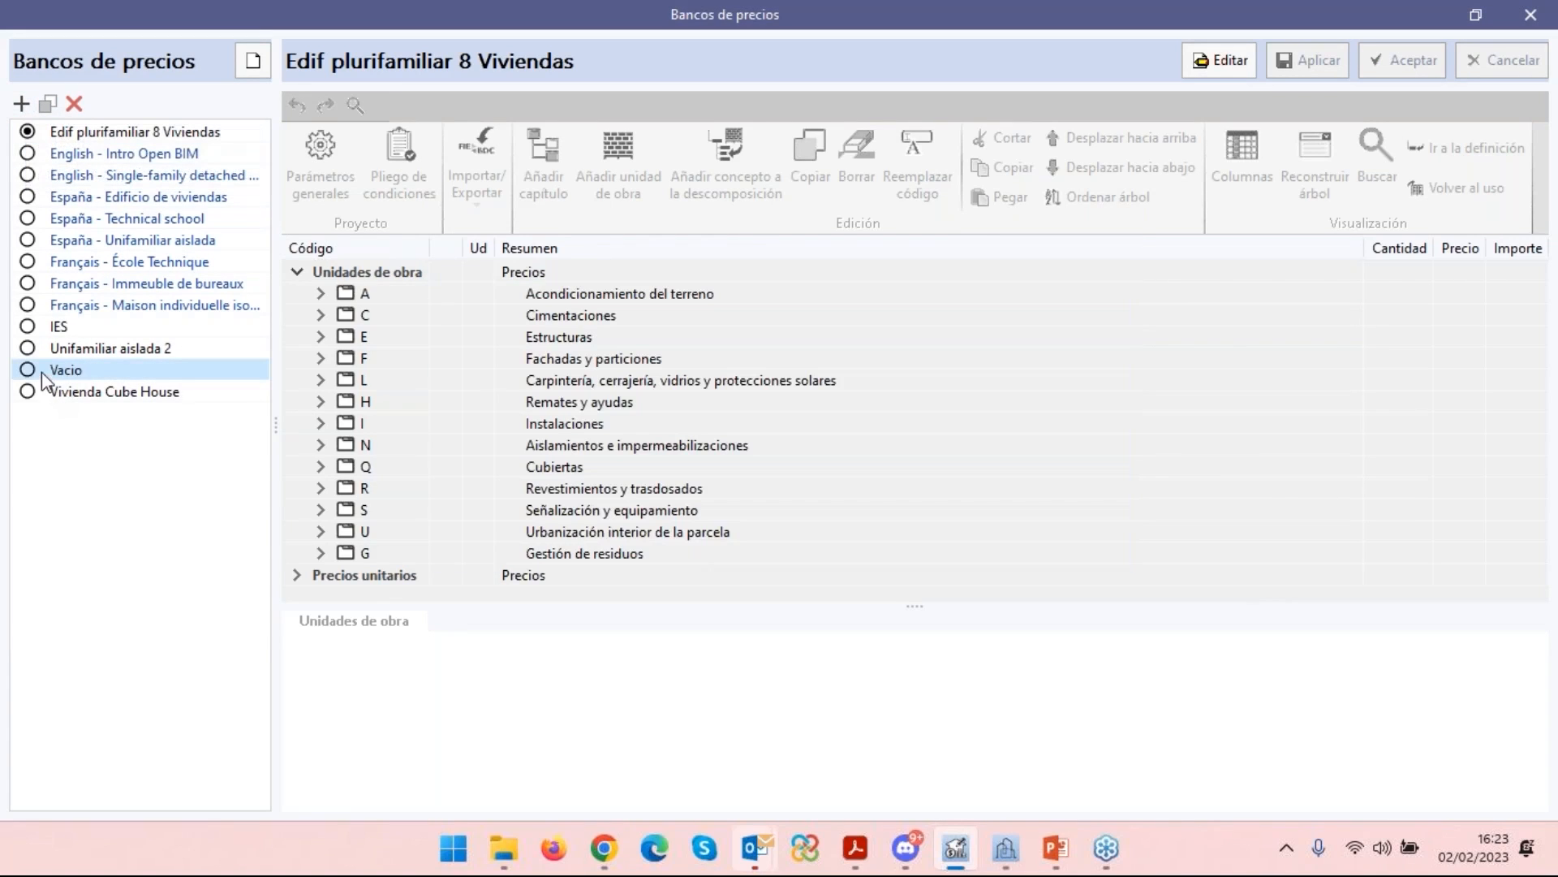
# Make Vacio the active price bank and start a new price bank named demo.
pyautogui.click(29, 371)
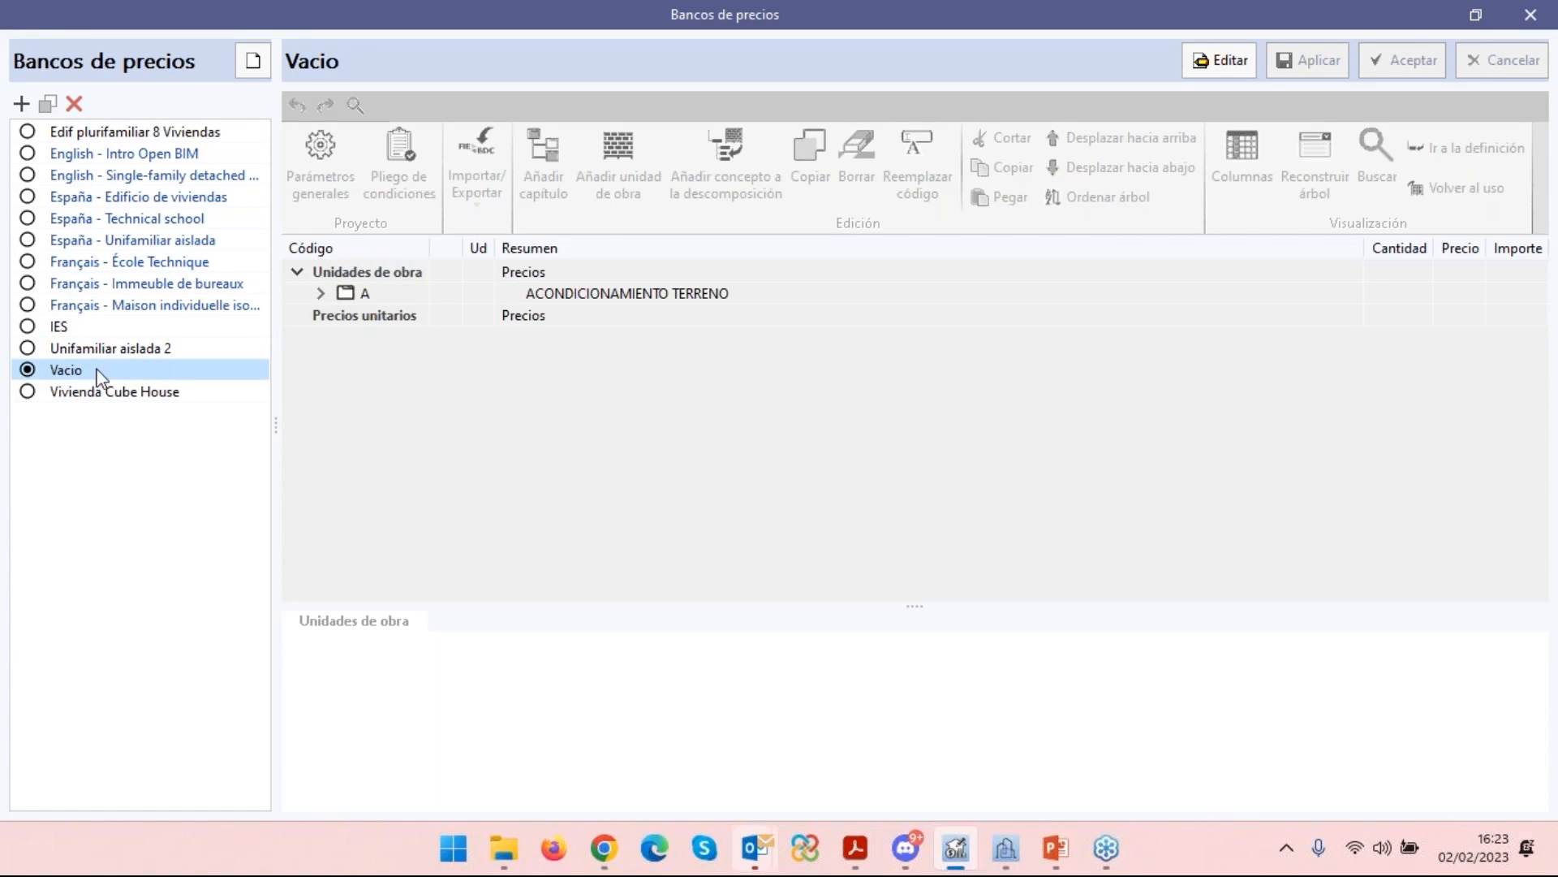
pyautogui.click(21, 103)
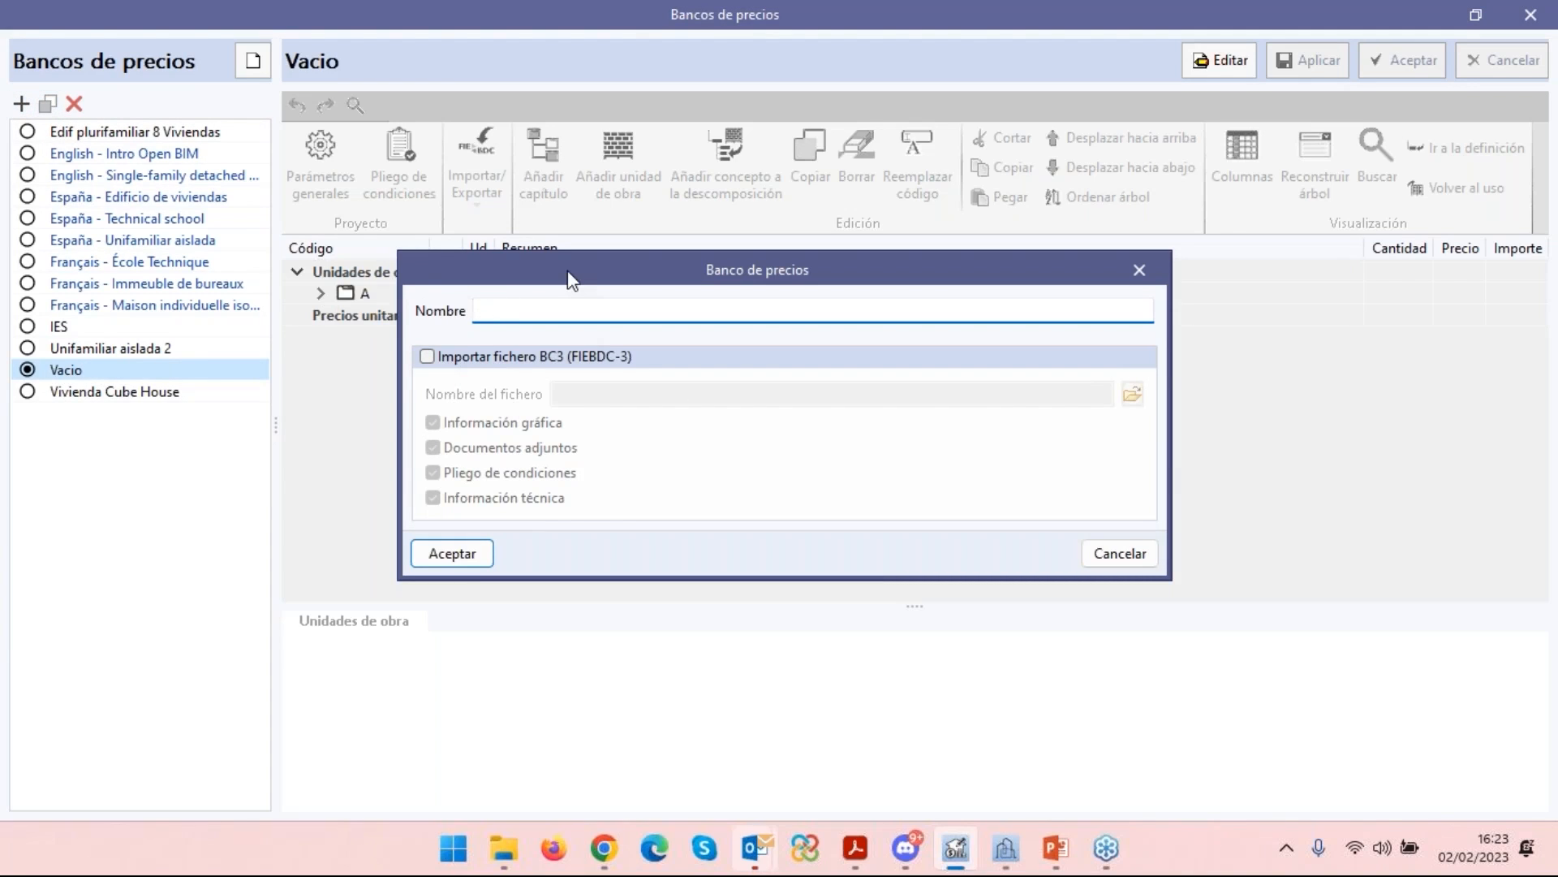
pyautogui.write('demo')
# Try the BC3 (FIEBDC-3) import option for the new bank, browse for a file, cancel the selection and disable the option.
pyautogui.click(428, 357)
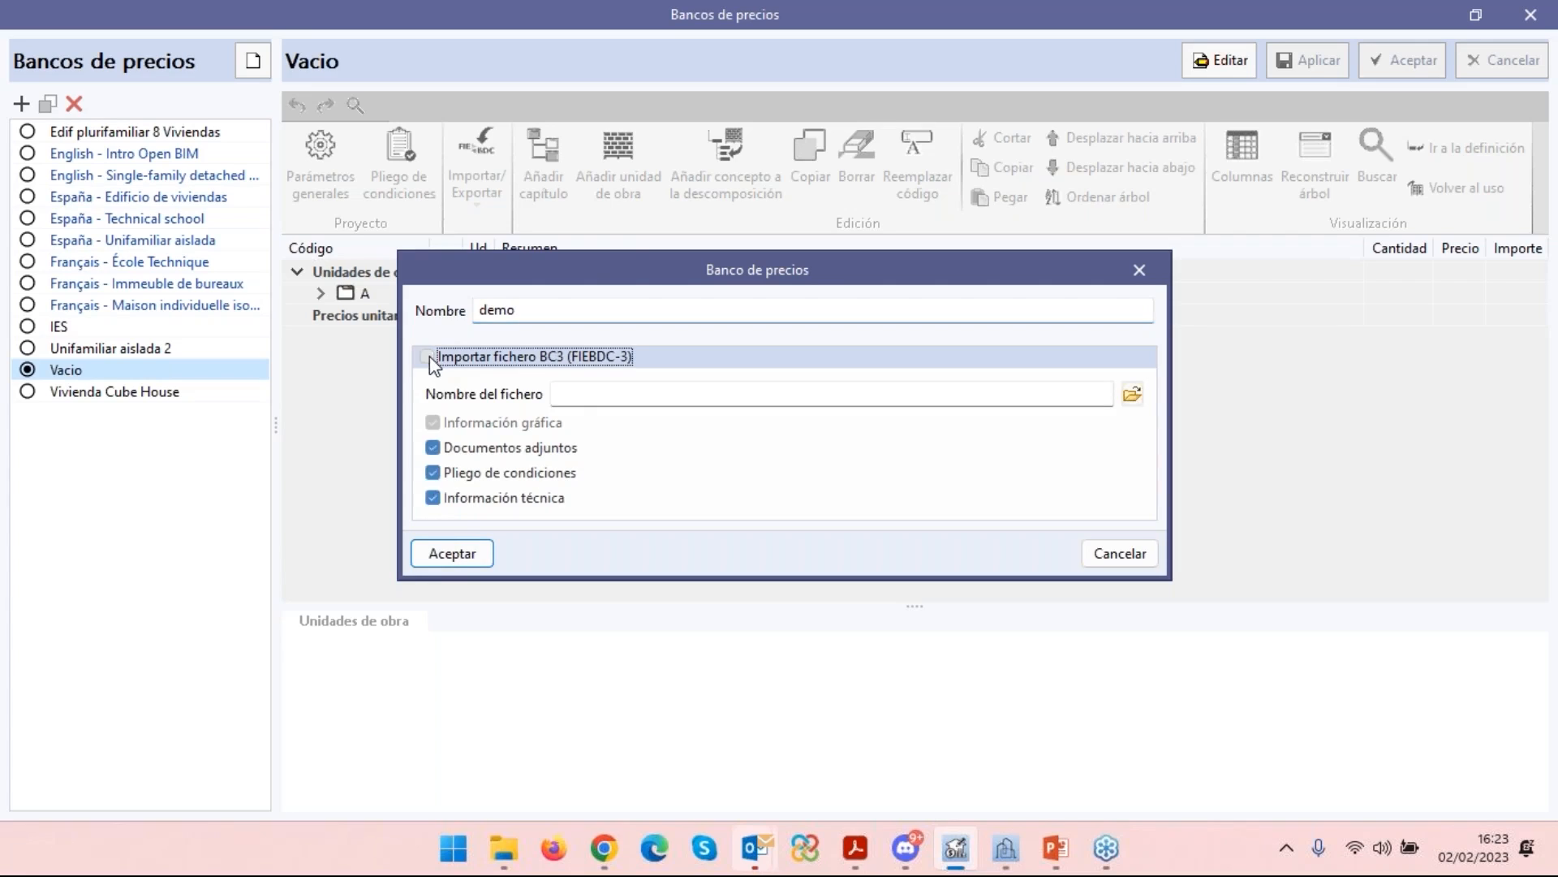
pyautogui.click(700, 394)
pyautogui.click(1133, 395)
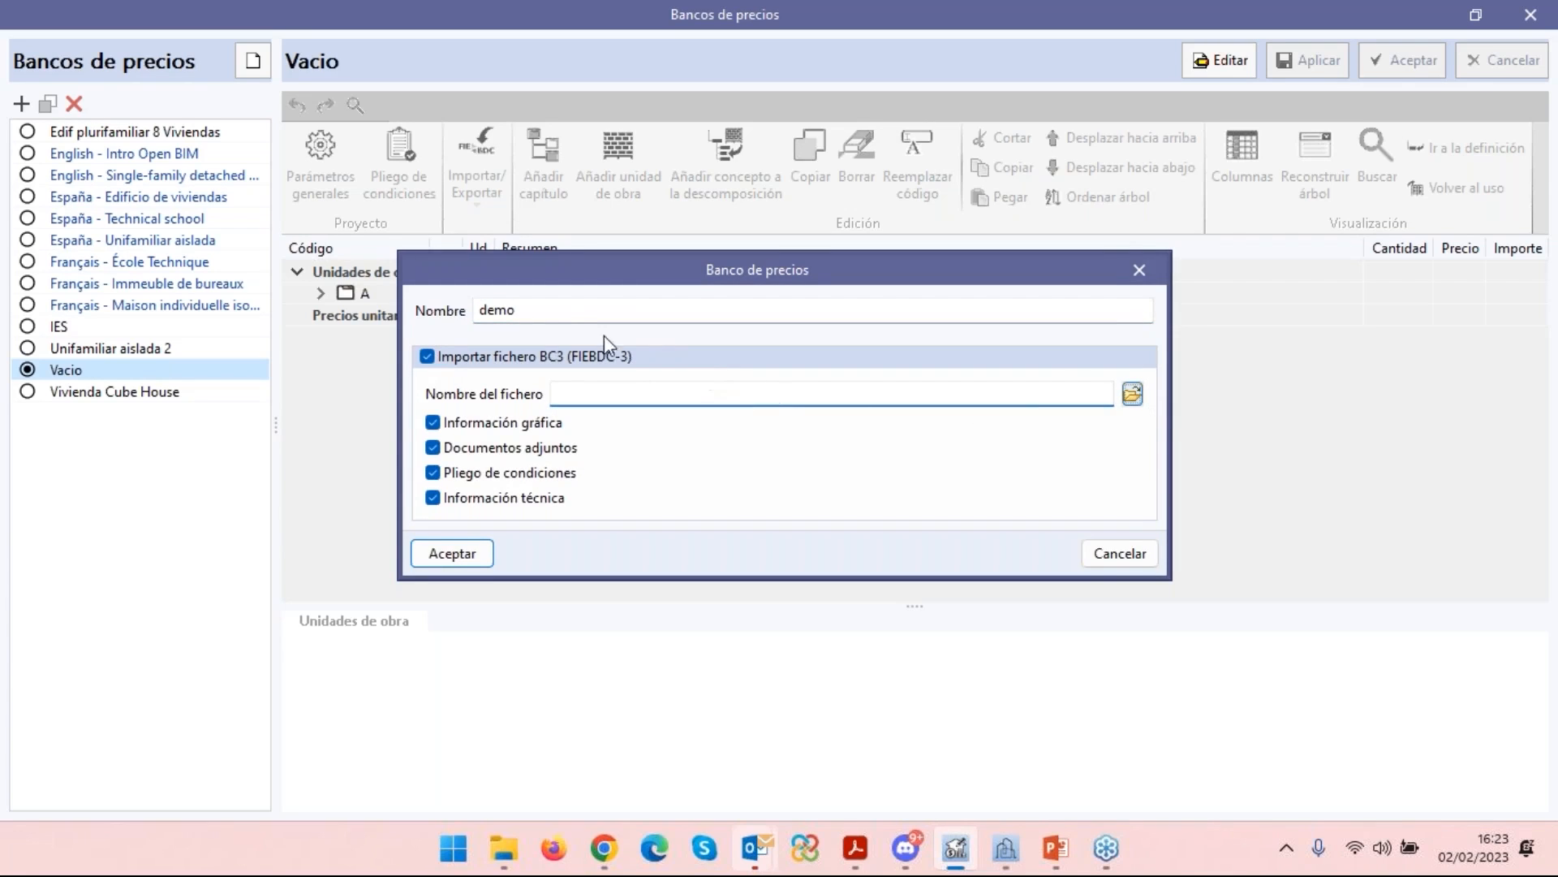
pyautogui.click(545, 304)
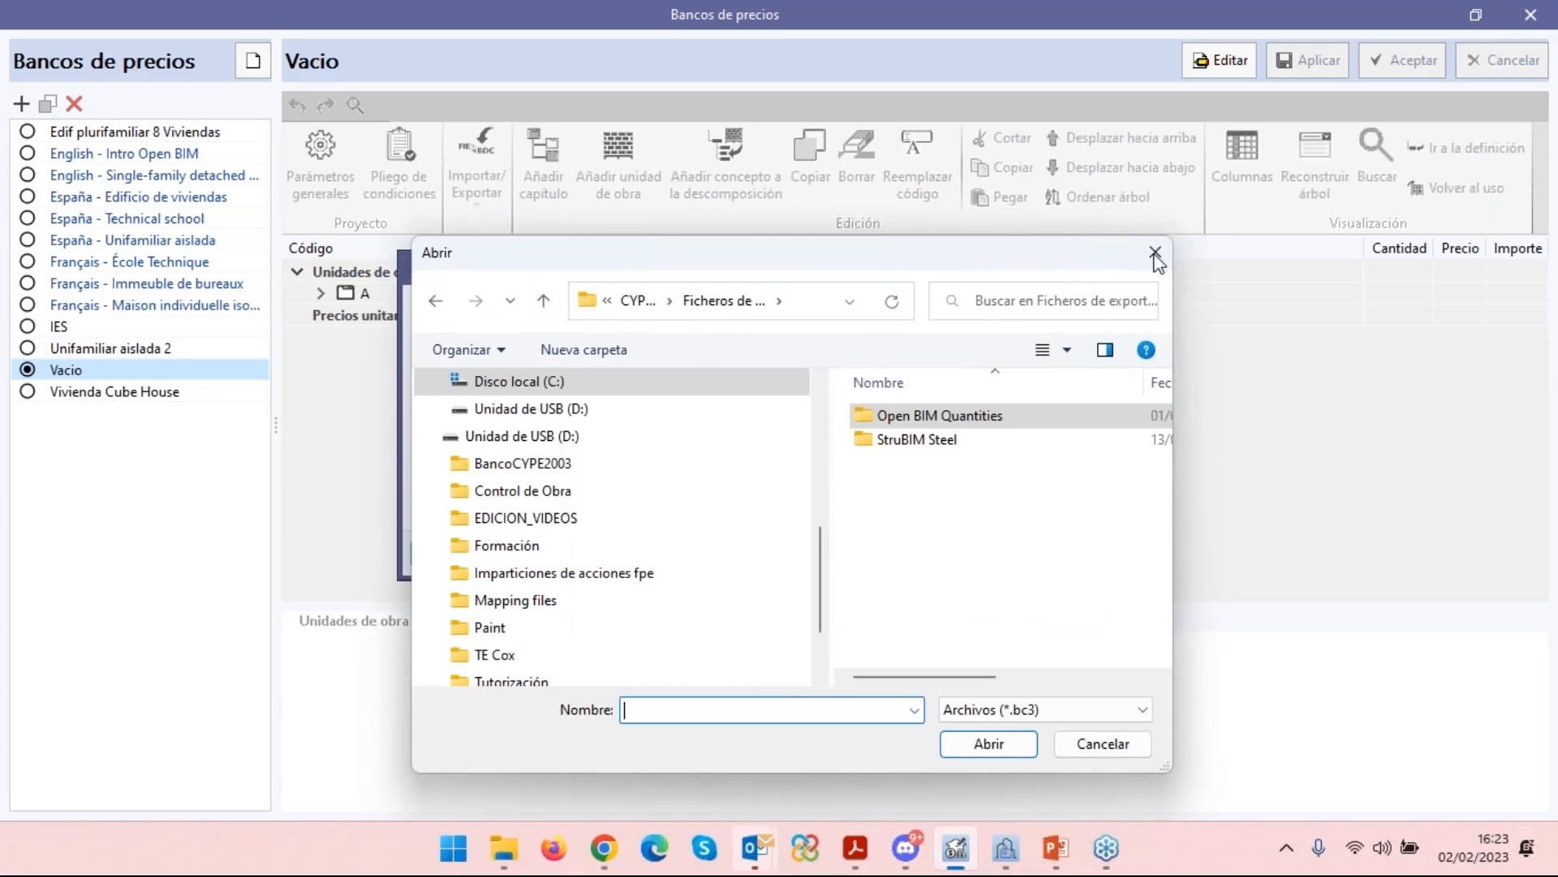
pyautogui.click(1155, 252)
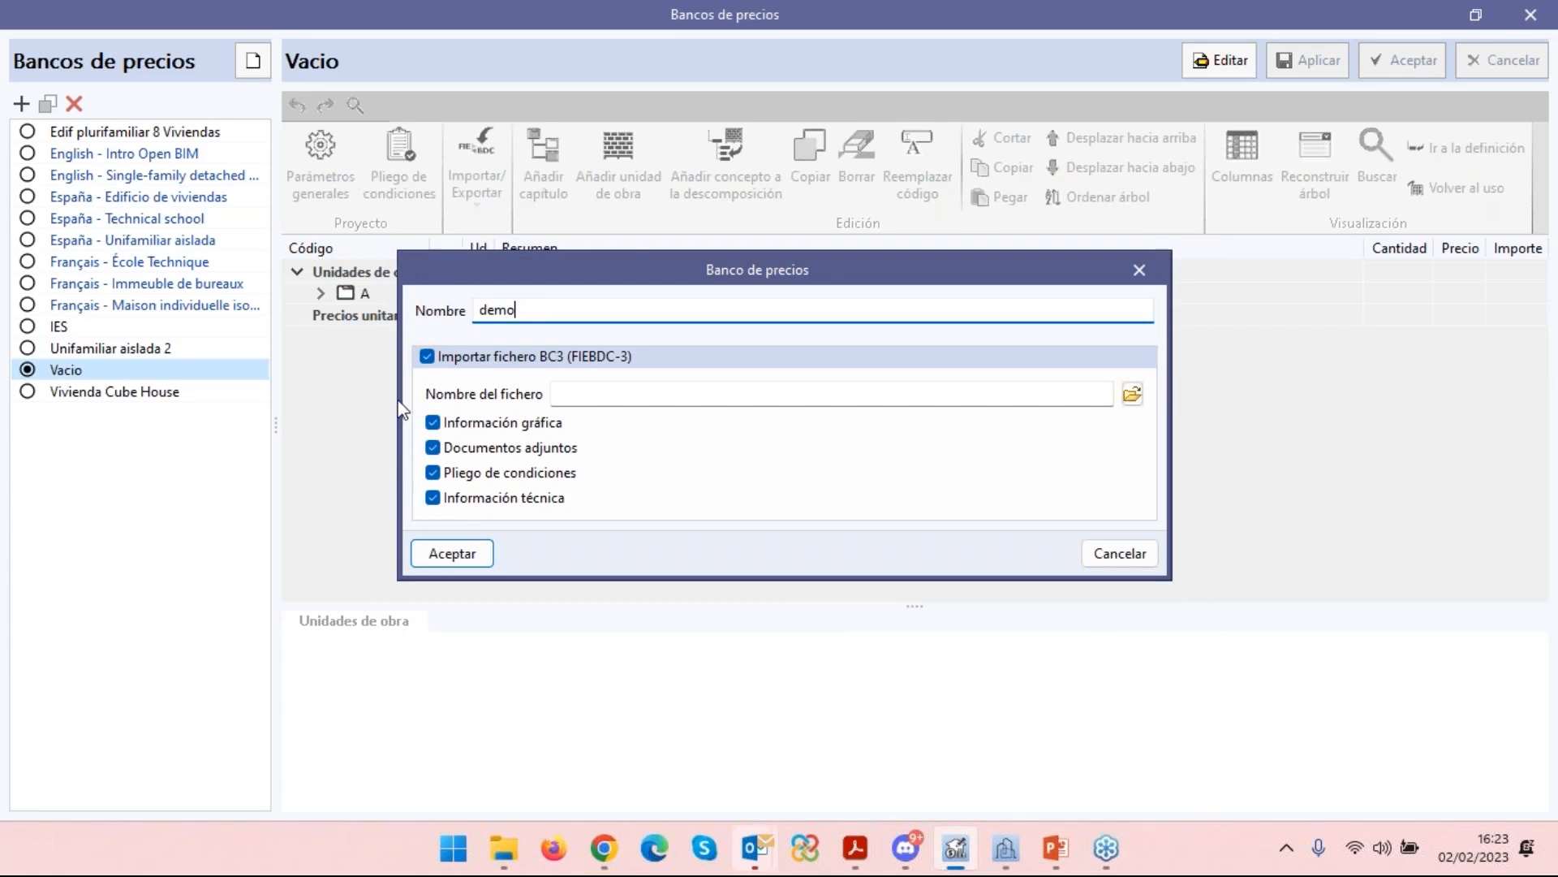
pyautogui.click(428, 358)
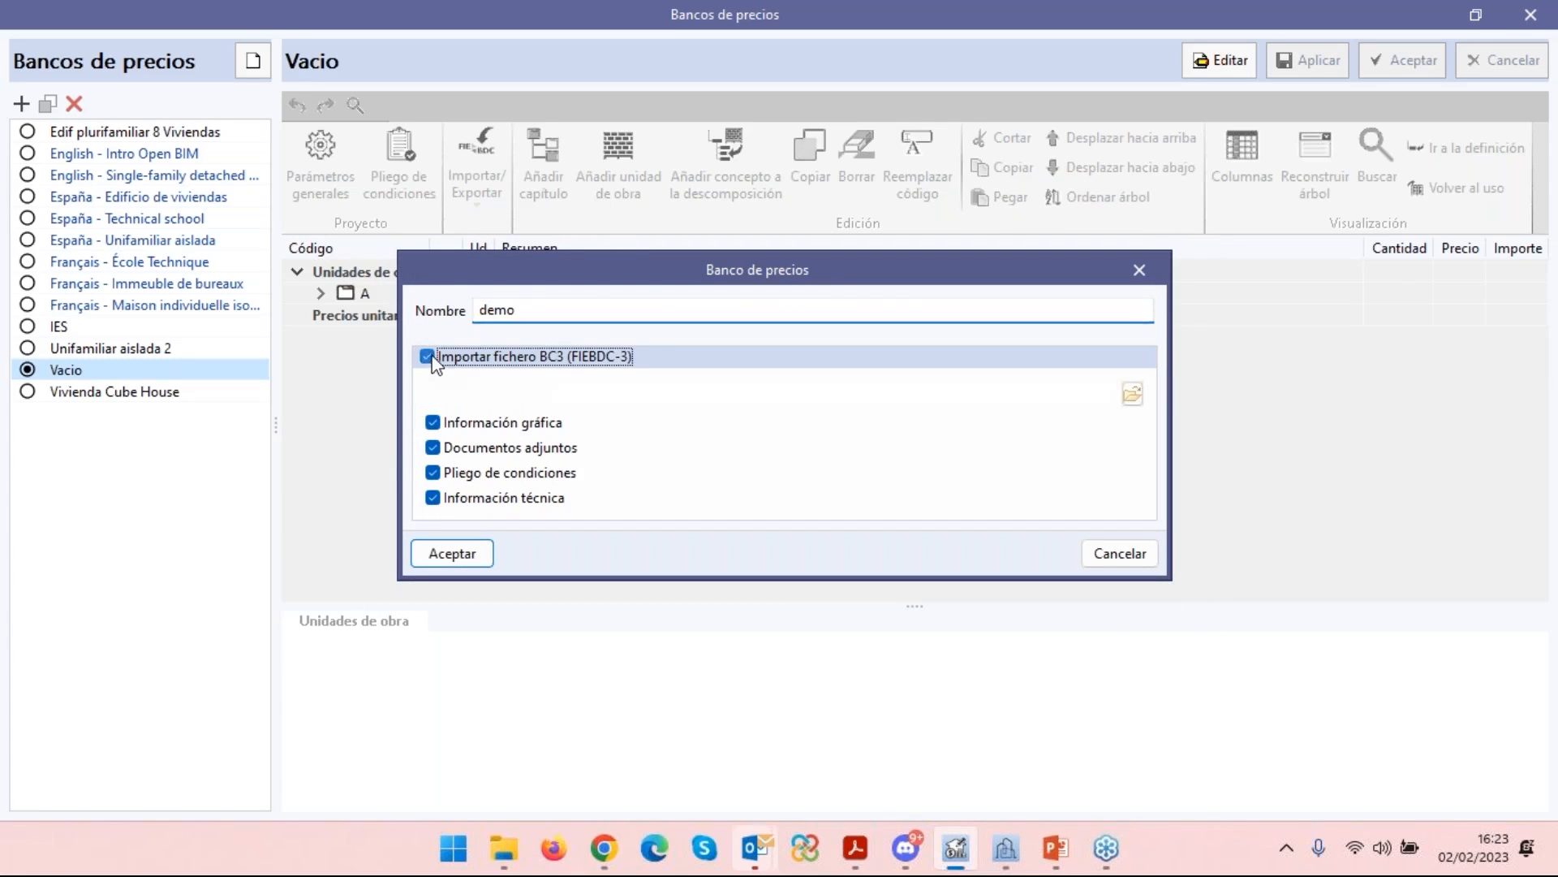
# Create the demo price bank and open it for editing as the active bank.
pyautogui.click(533, 311)
pyautogui.click(460, 560)
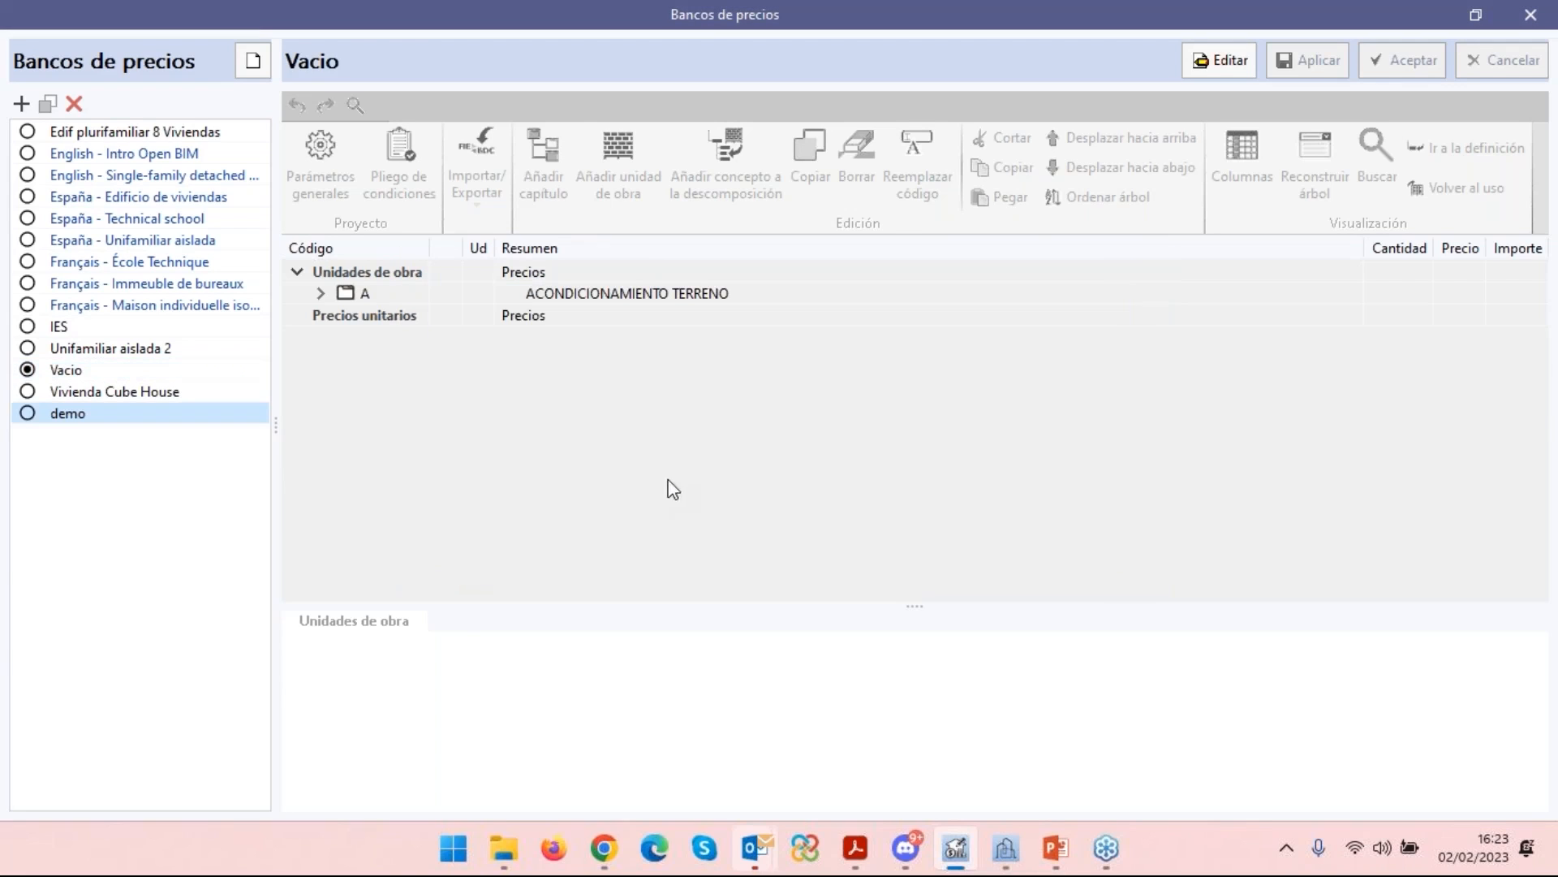
pyautogui.click(30, 414)
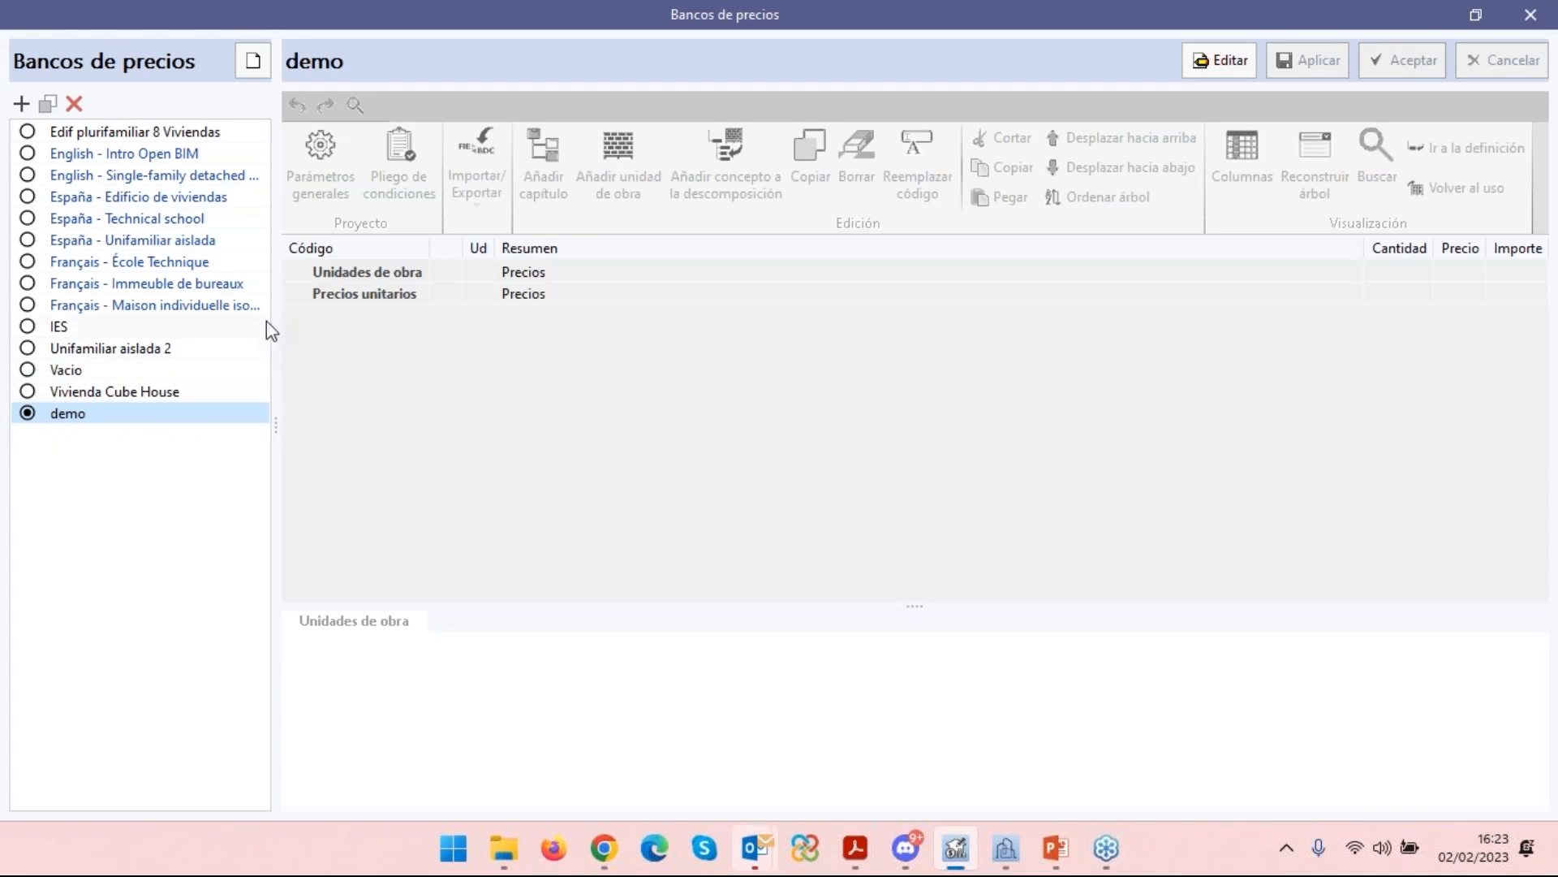
pyautogui.click(1225, 59)
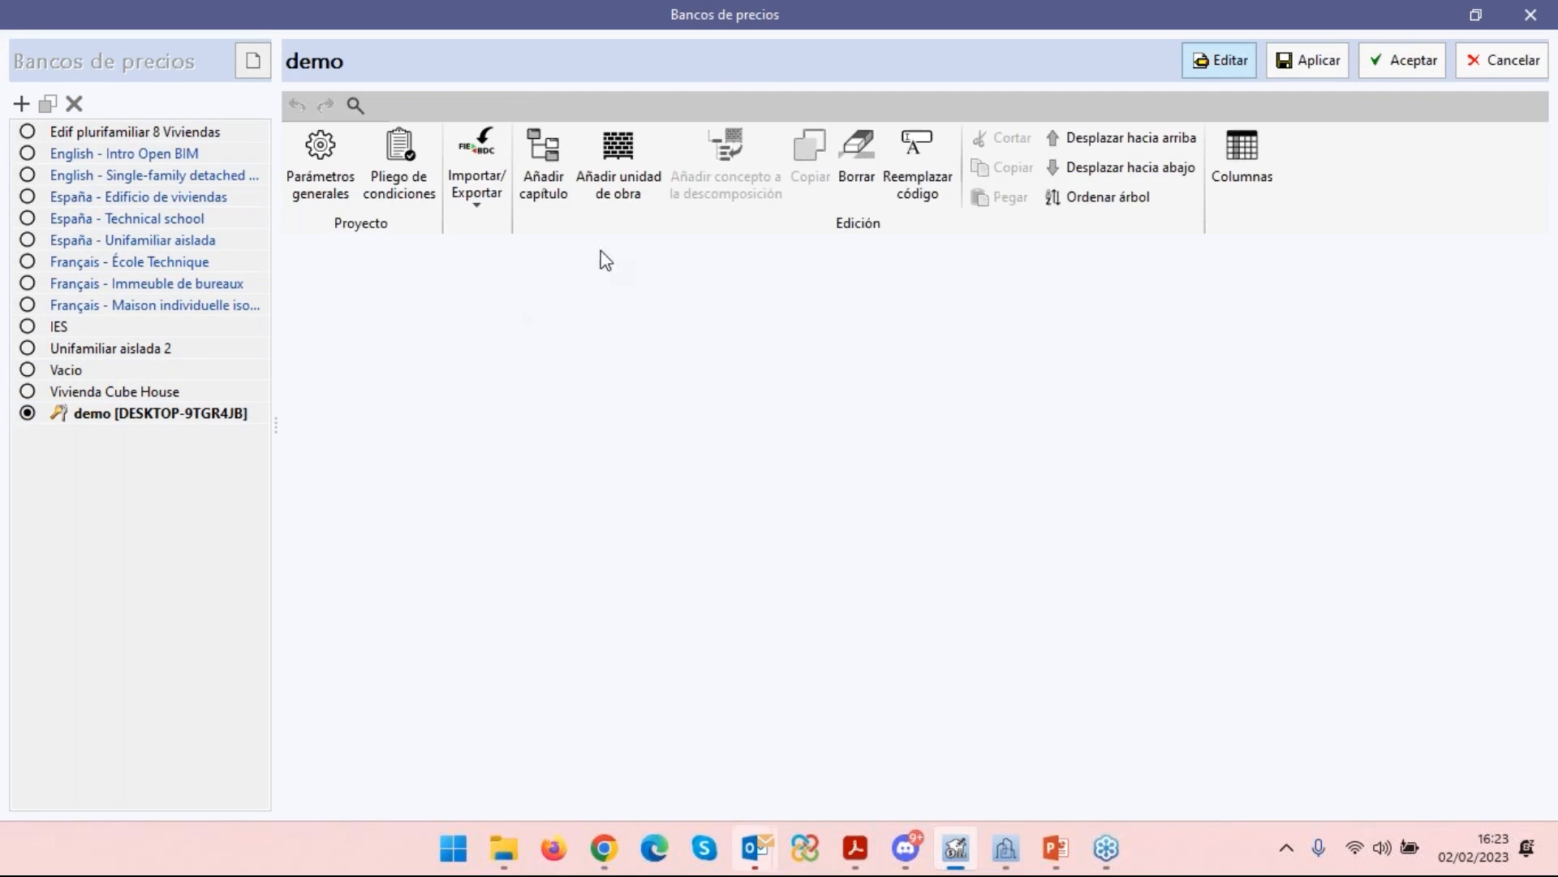
# Add a chapter with code a and summary demo1 under Unidades de obra and expand the section to show it.
pyautogui.click(541, 171)
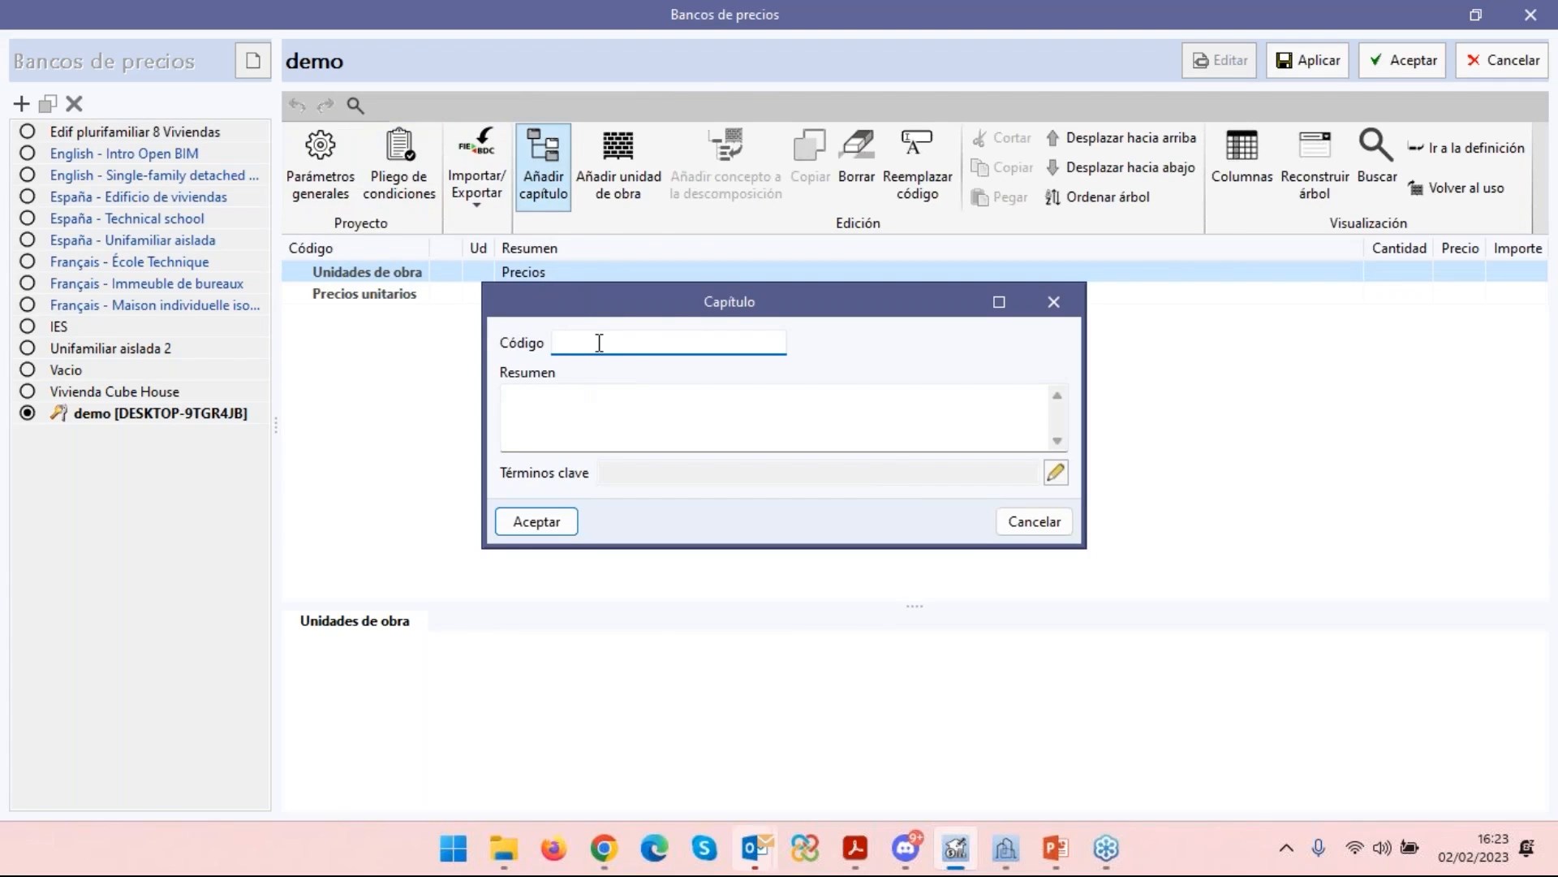
pyautogui.press('Tab')
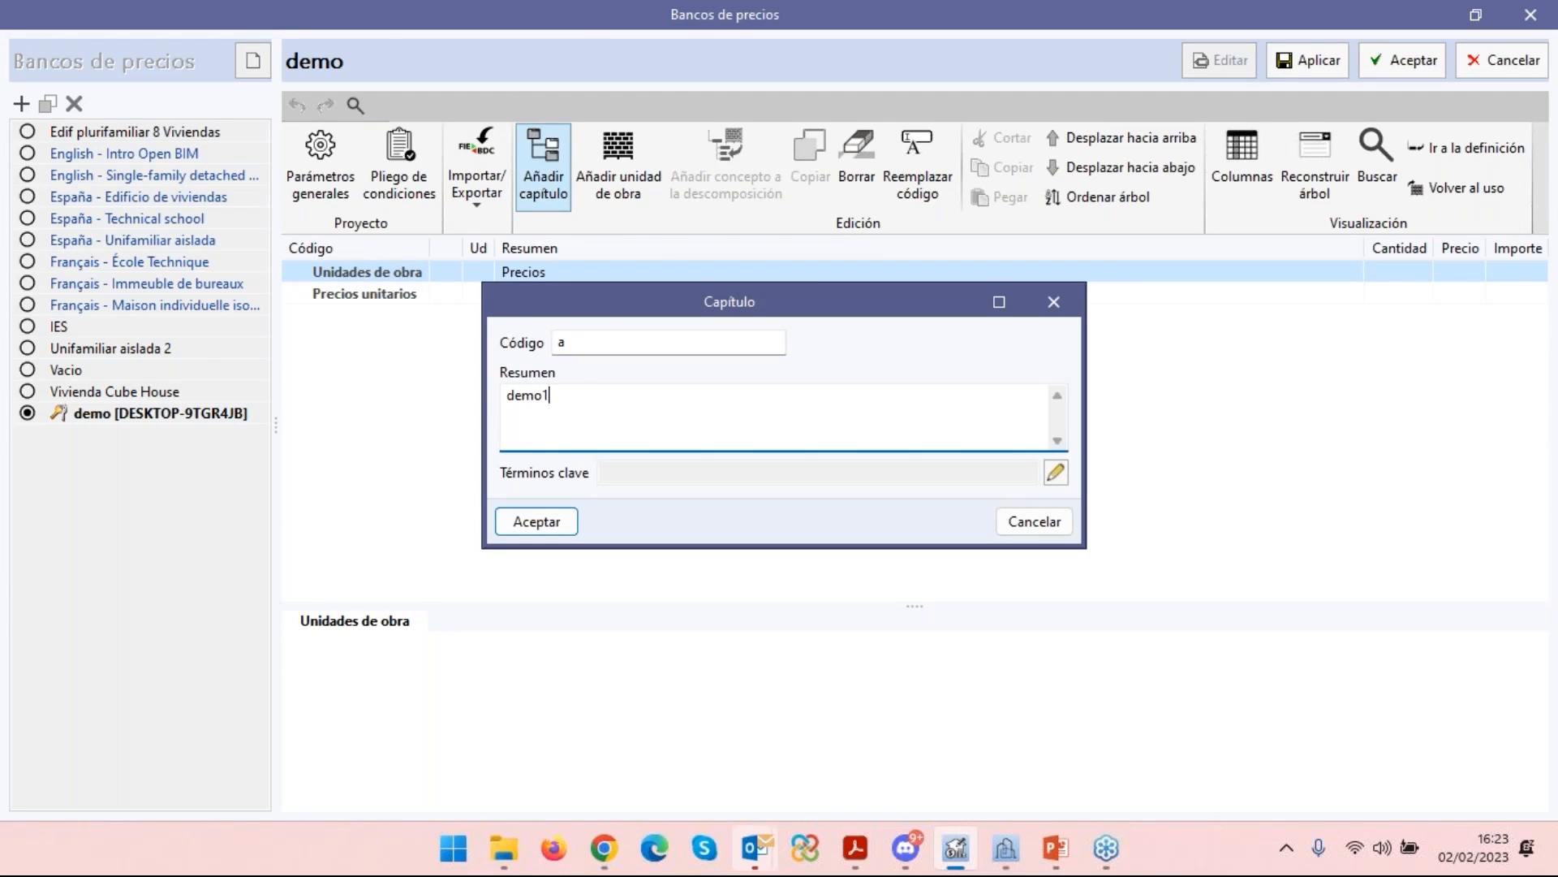
pyautogui.click(536, 523)
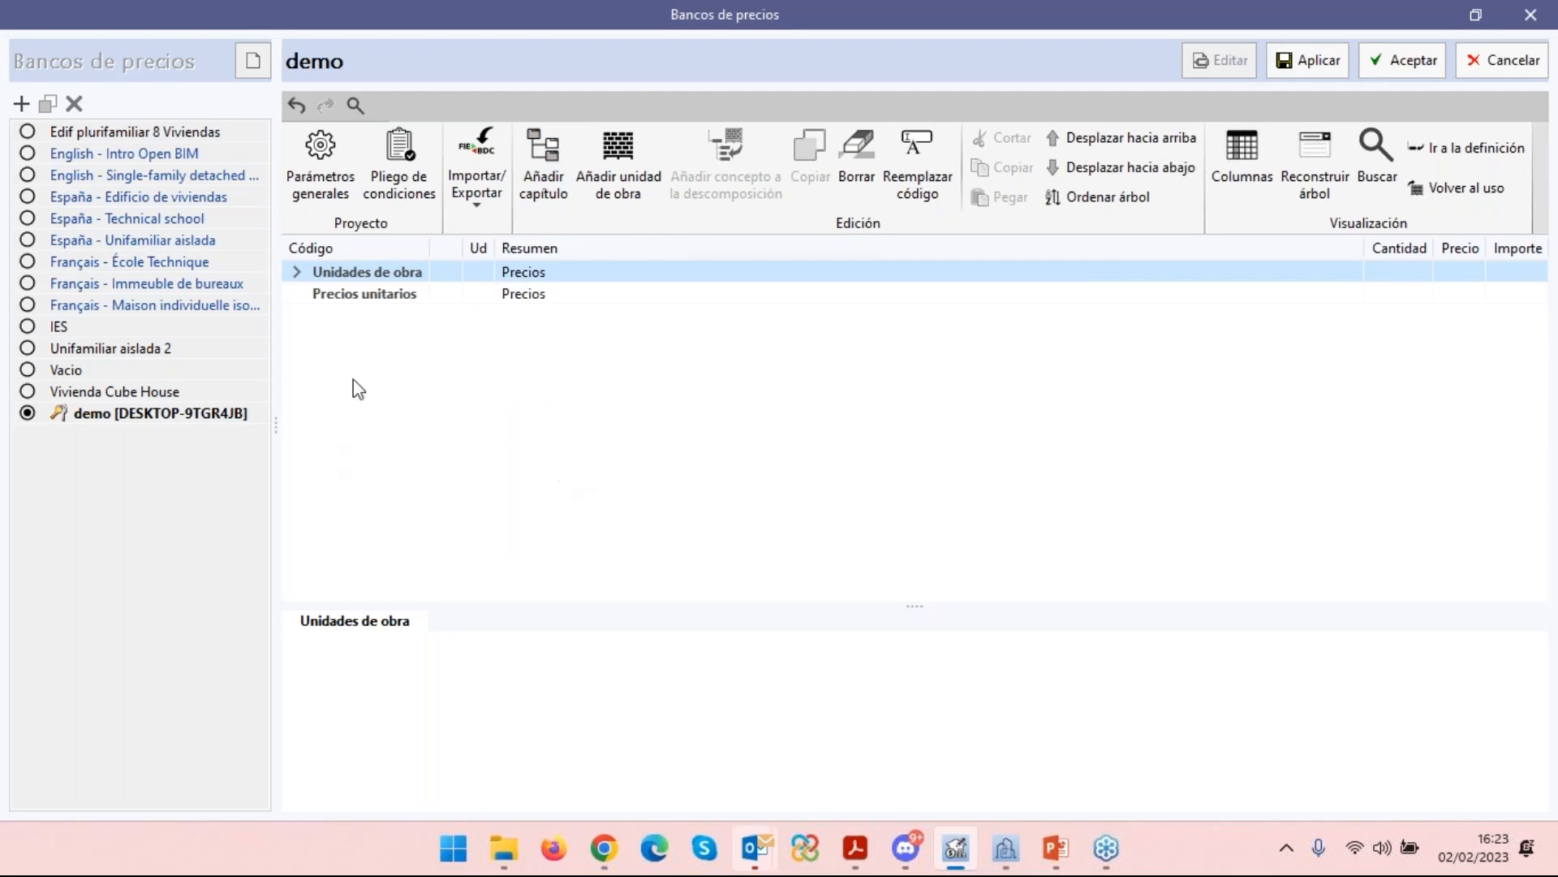
pyautogui.click(297, 273)
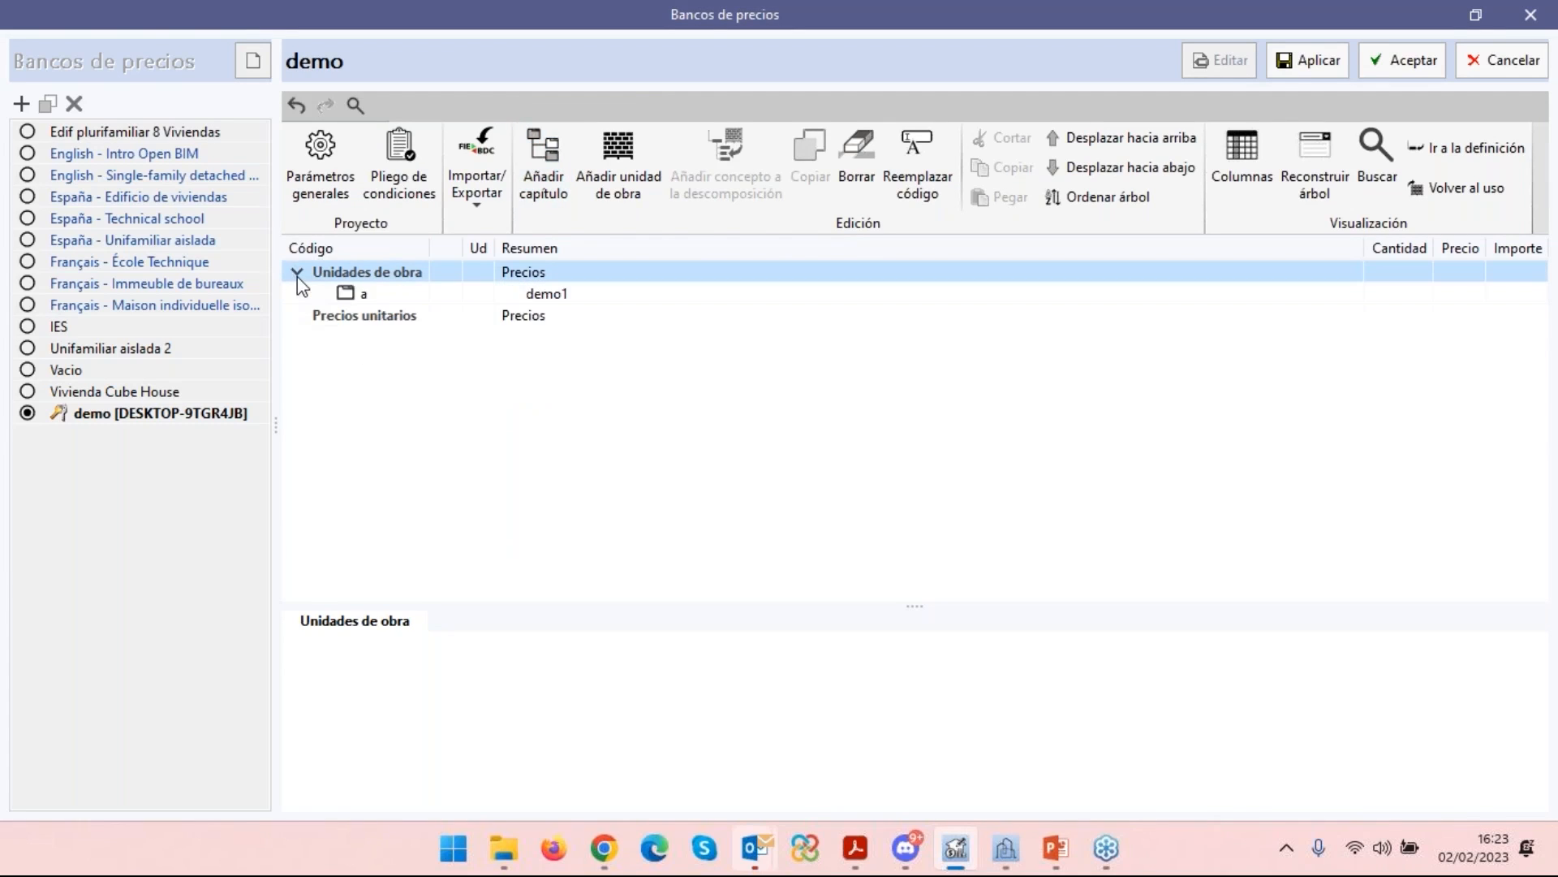
# Add a work unit to chapter a with code pp001, price 20 and summary demo2.
pyautogui.click(353, 297)
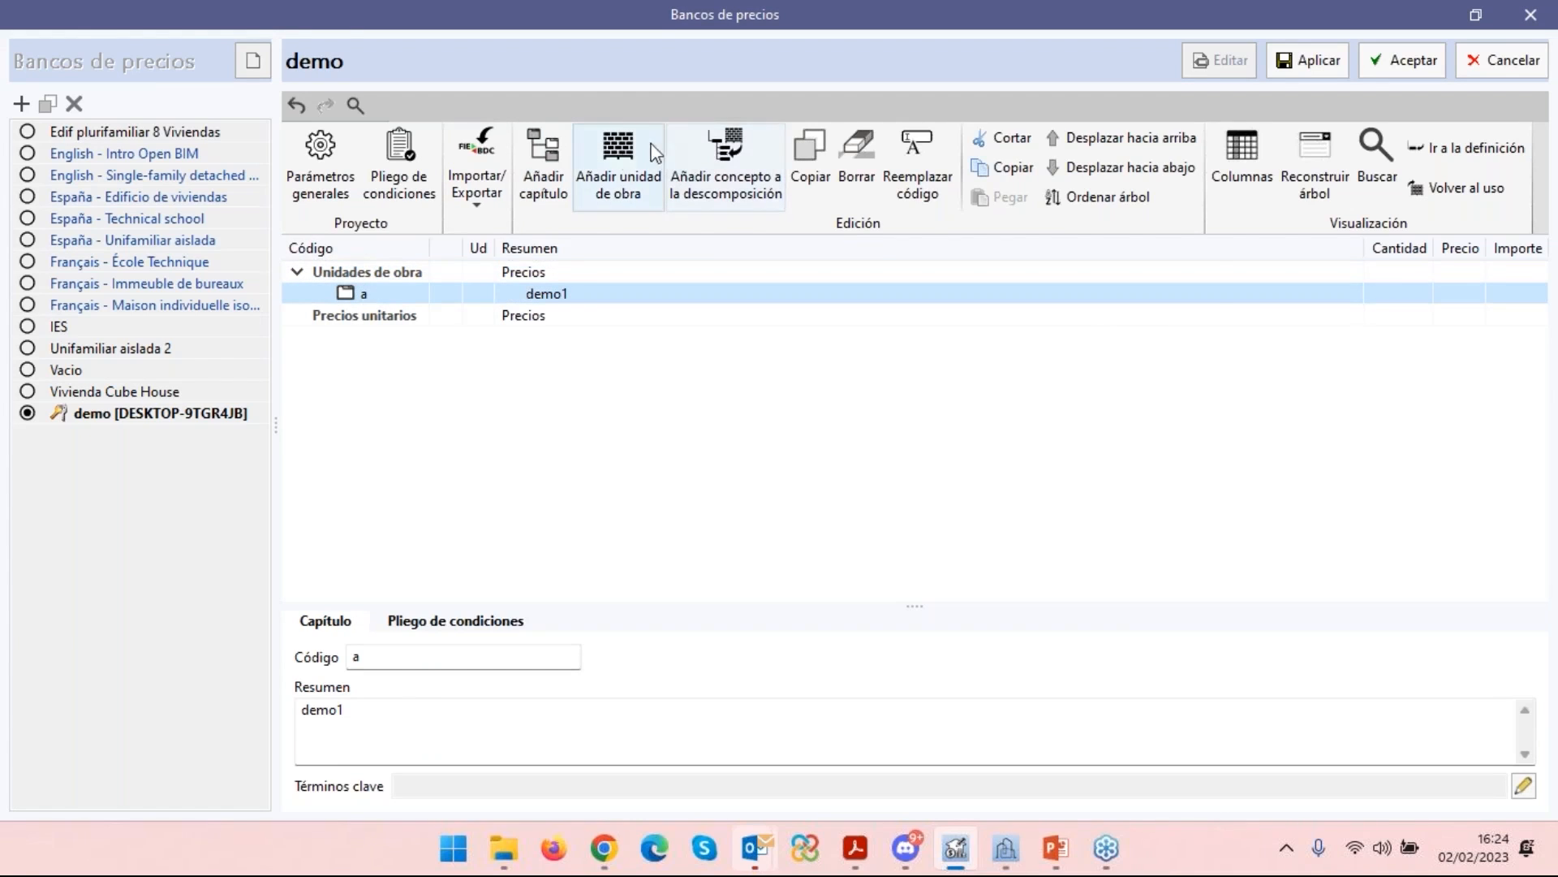
pyautogui.click(616, 171)
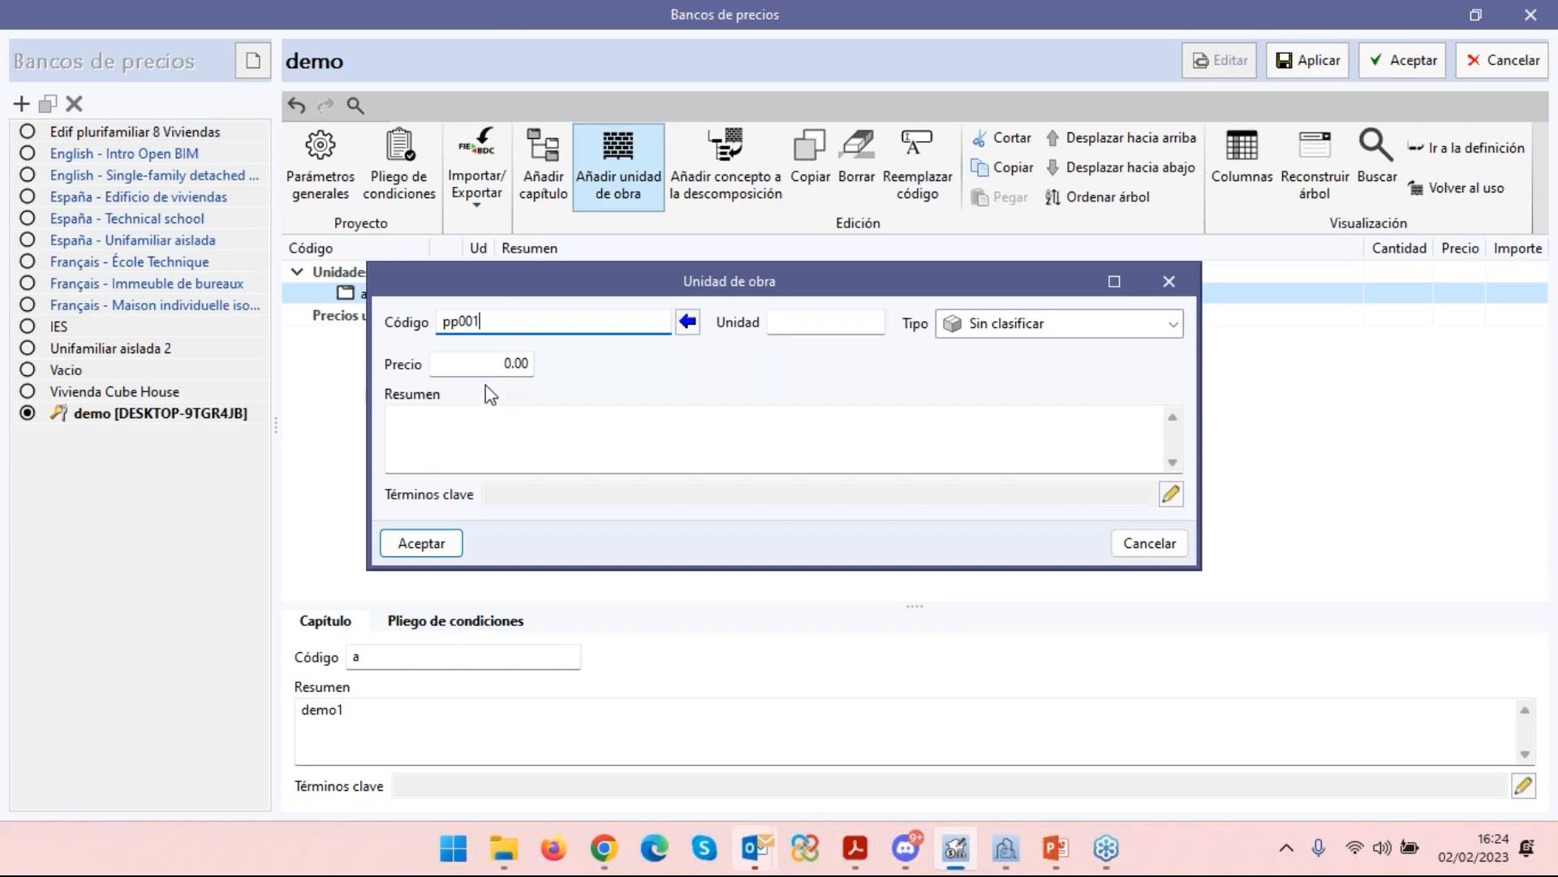
pyautogui.click(516, 364)
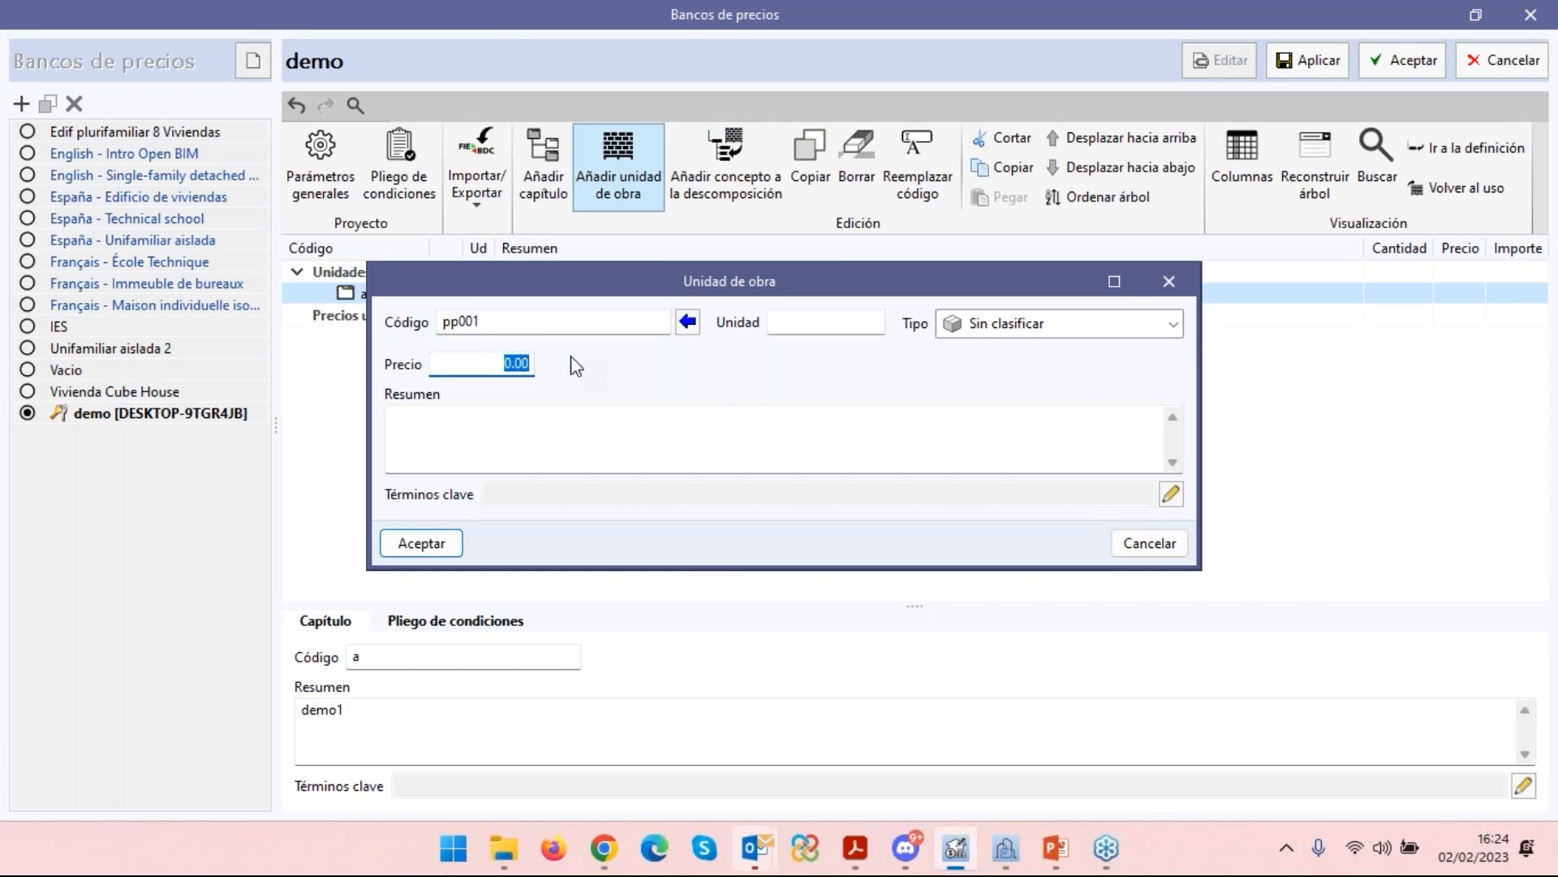
pyautogui.write('20')
pyautogui.click(402, 422)
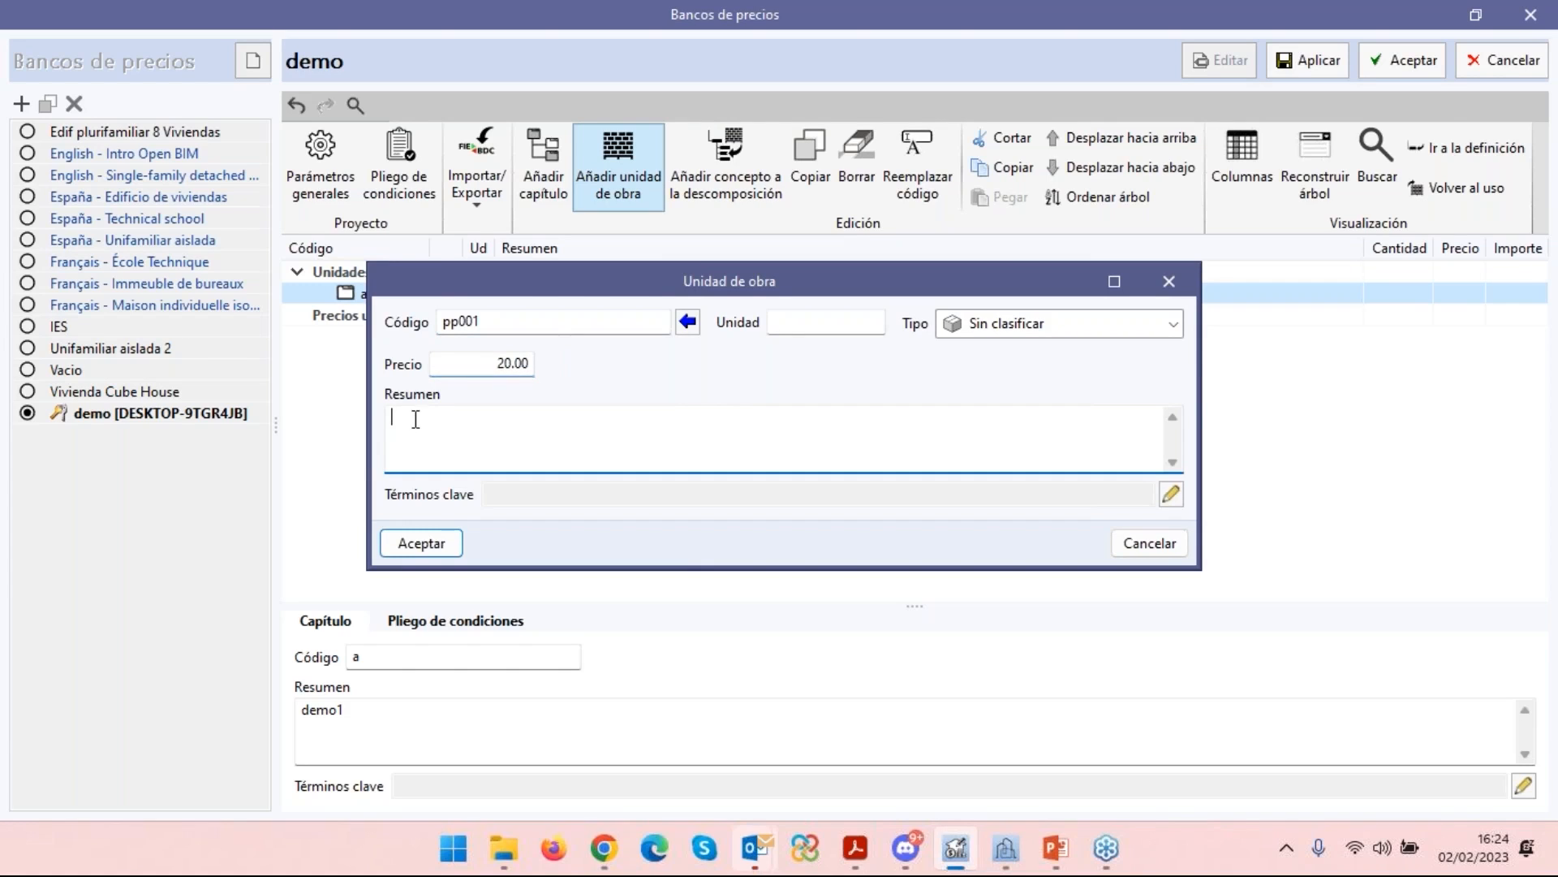
pyautogui.write('demo2')
pyautogui.click(421, 543)
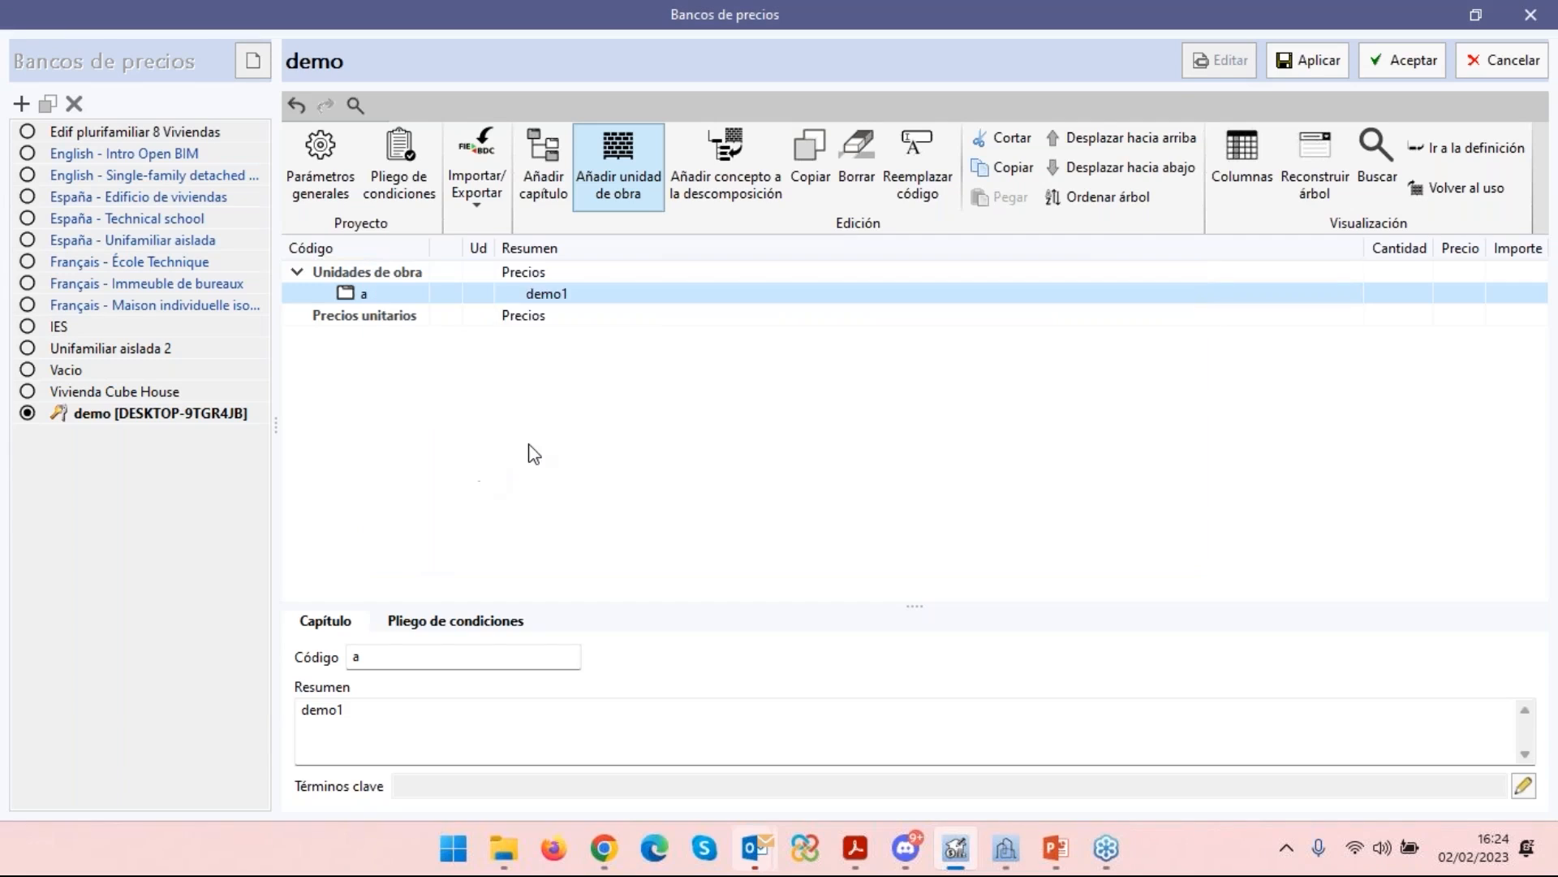
# Expand chapter a to examine unit pp001, and select the Precios unitarios section.
pyautogui.click(321, 294)
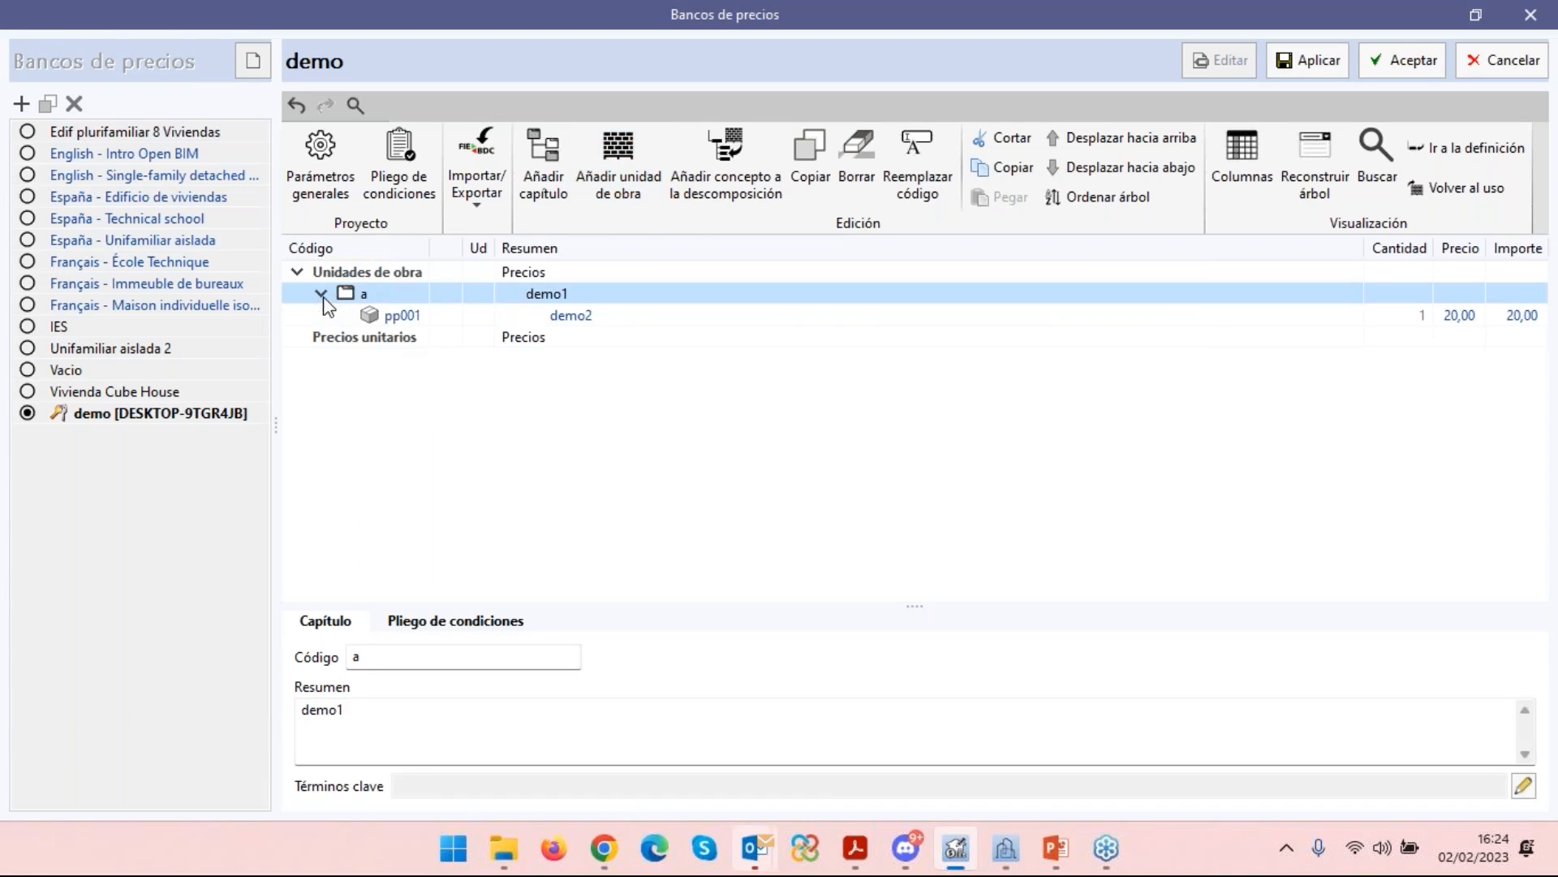
pyautogui.click(377, 317)
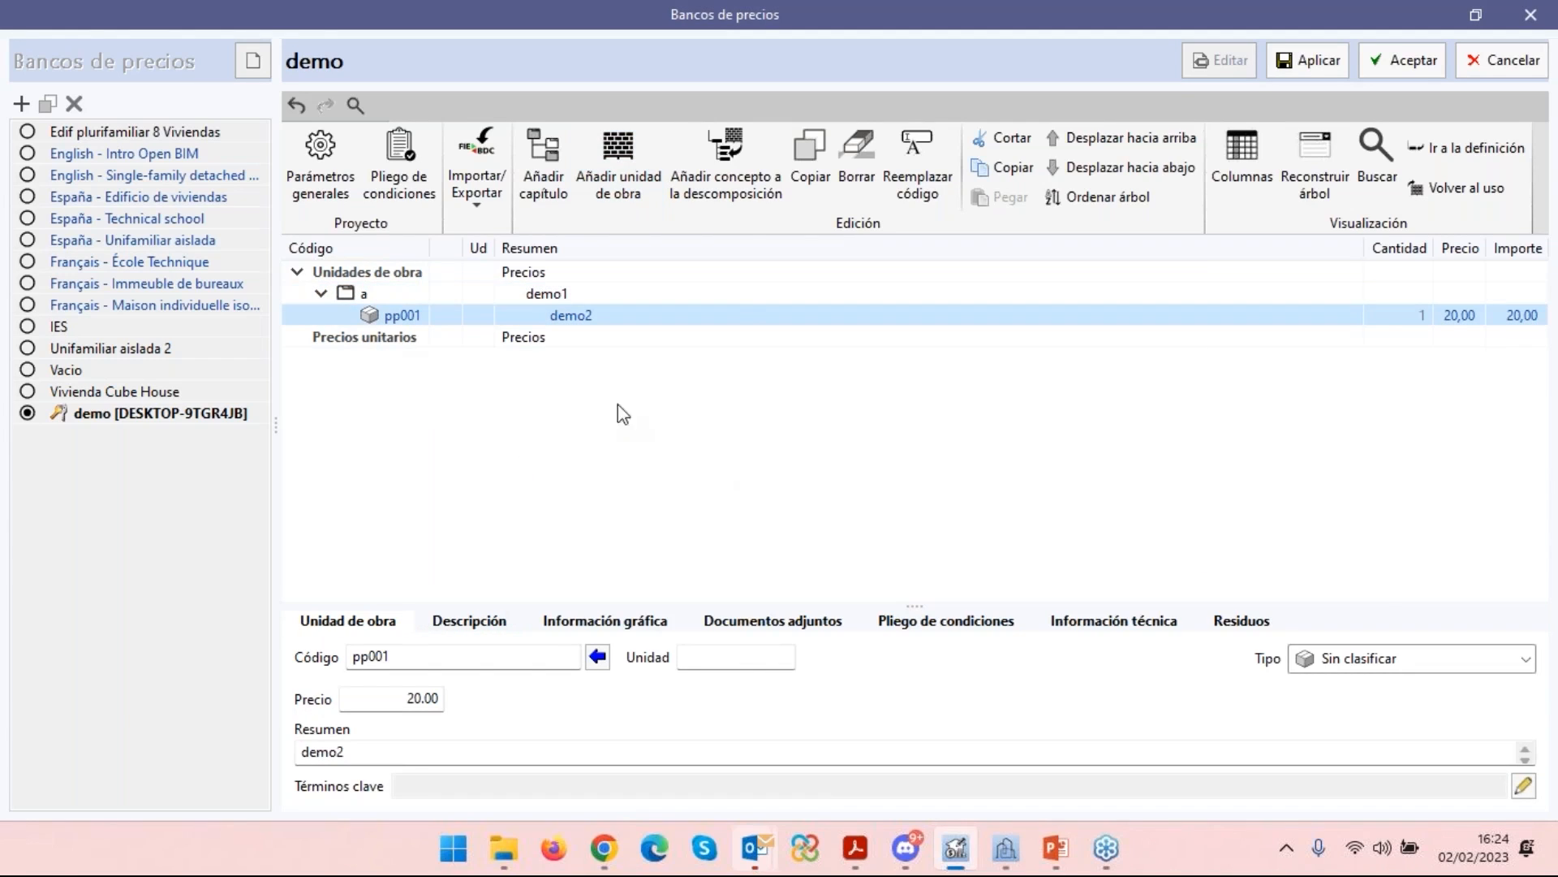
pyautogui.click(349, 341)
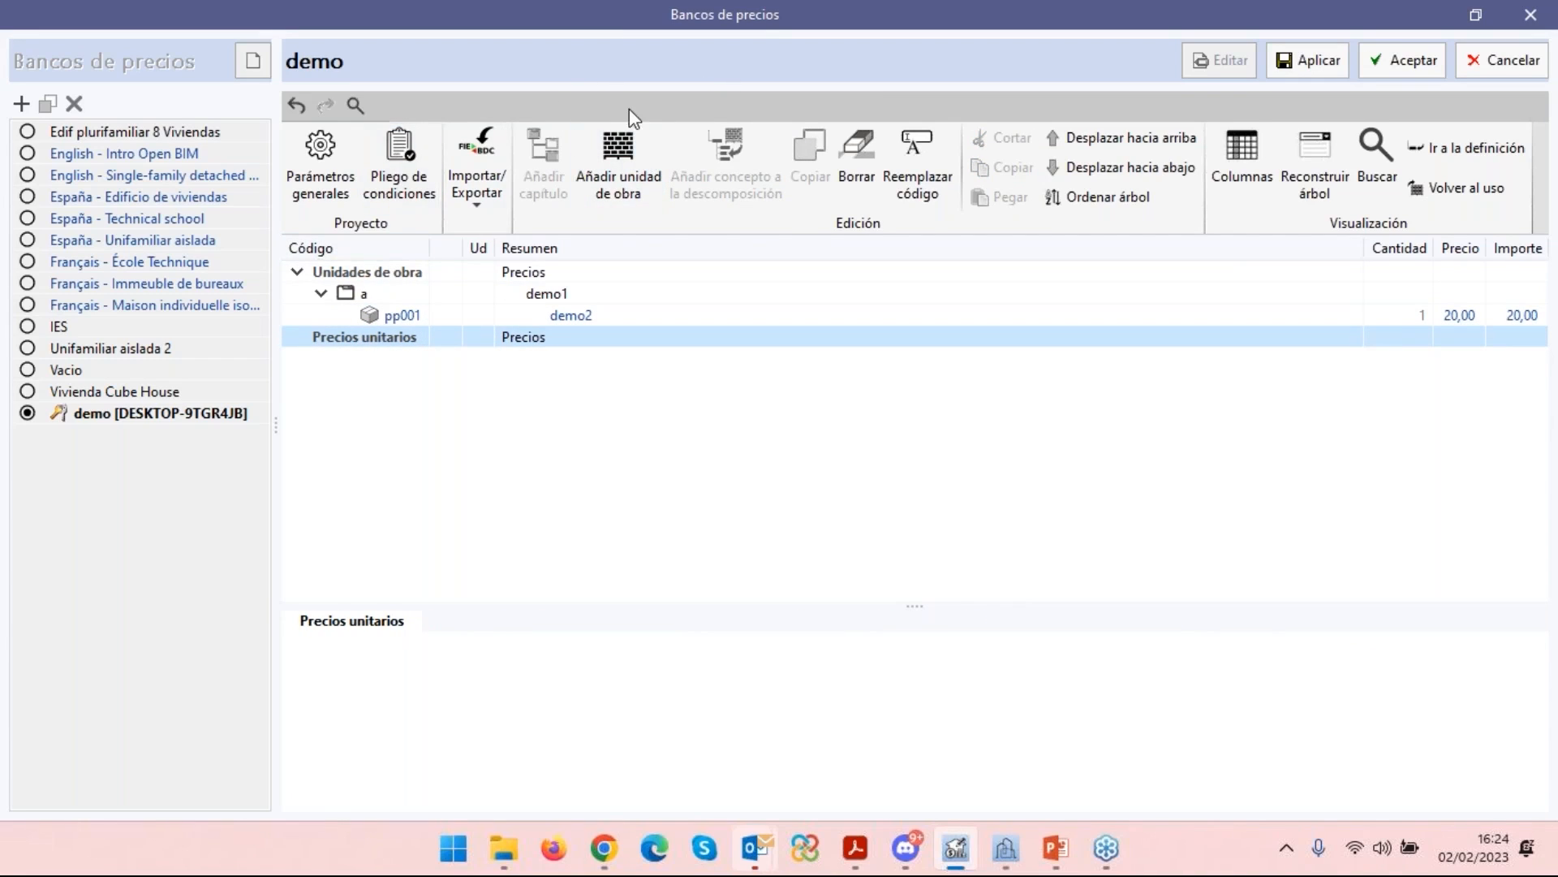
# Show the BC3 and CSV import and export options, and leave the demo price bank without saving its changes.
pyautogui.click(487, 180)
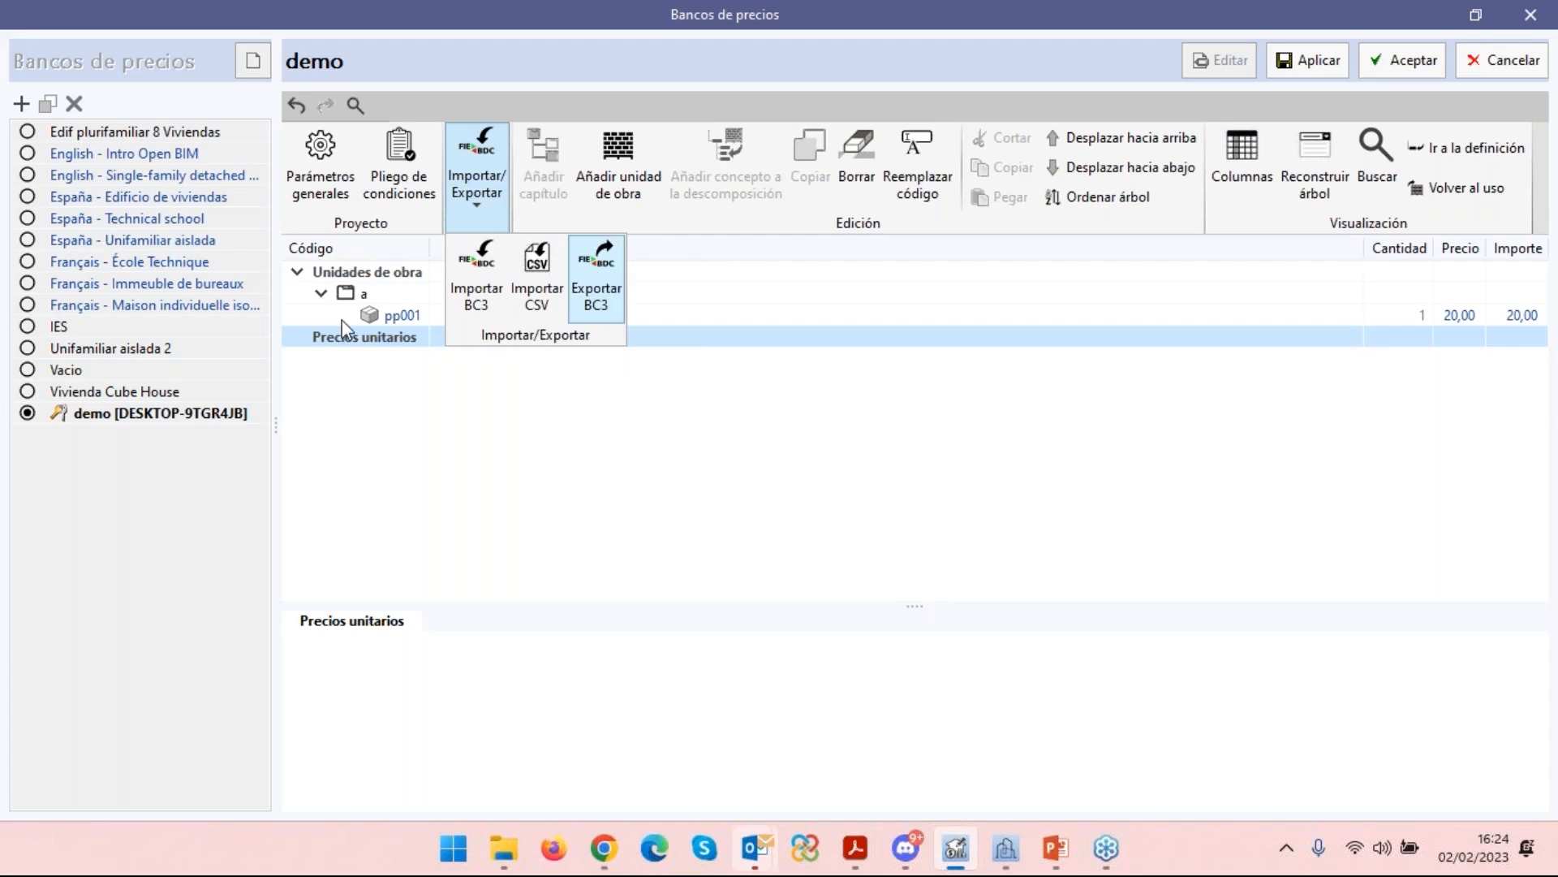
pyautogui.click(105, 133)
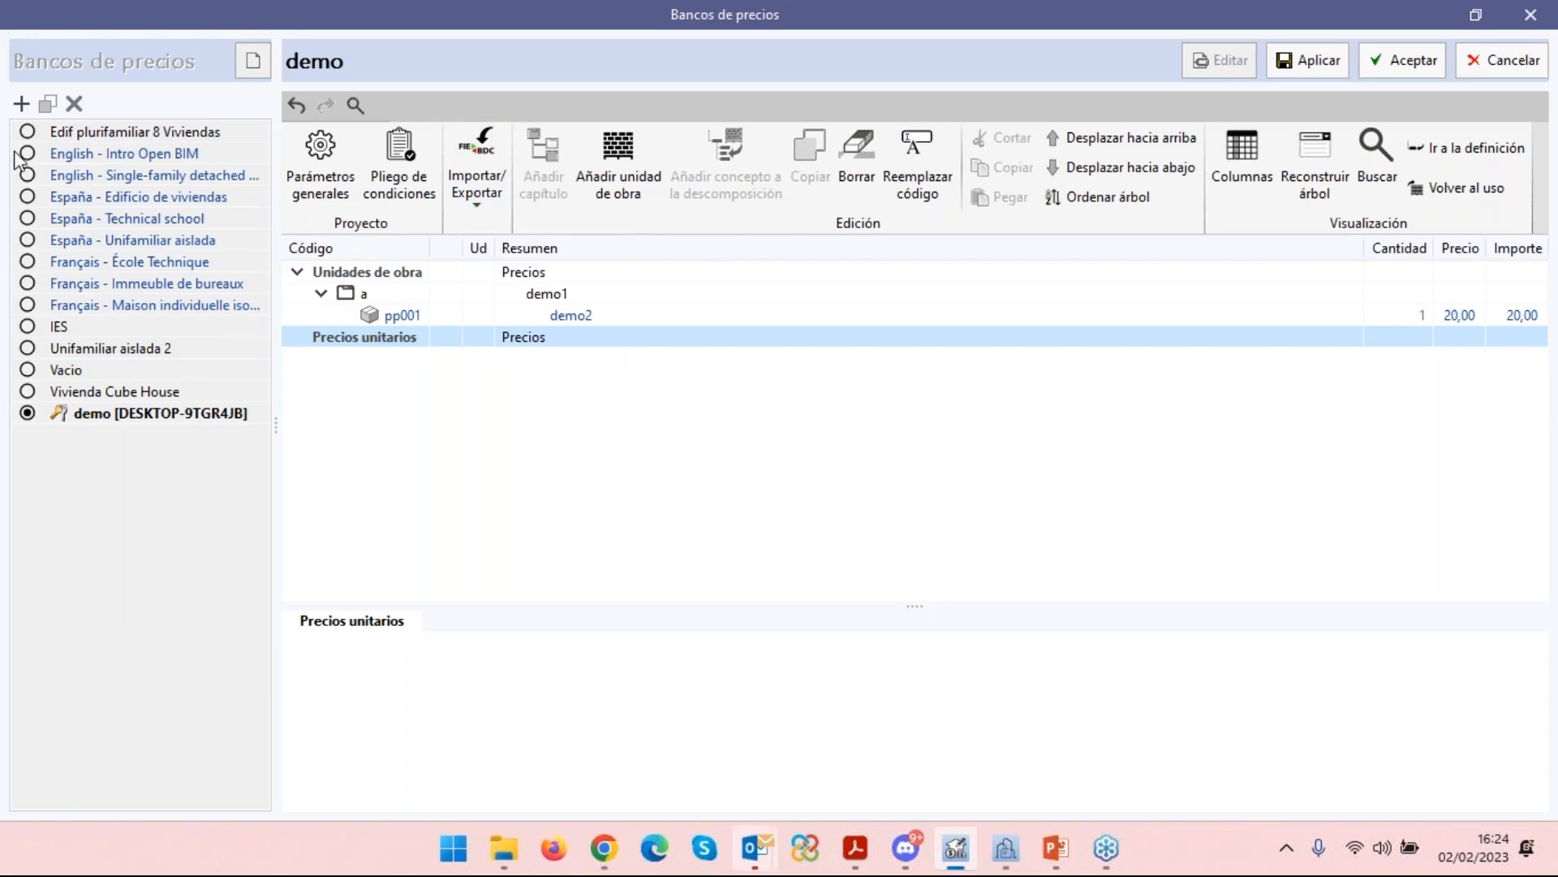
pyautogui.click(1509, 61)
pyautogui.click(917, 476)
pyautogui.click(1533, 15)
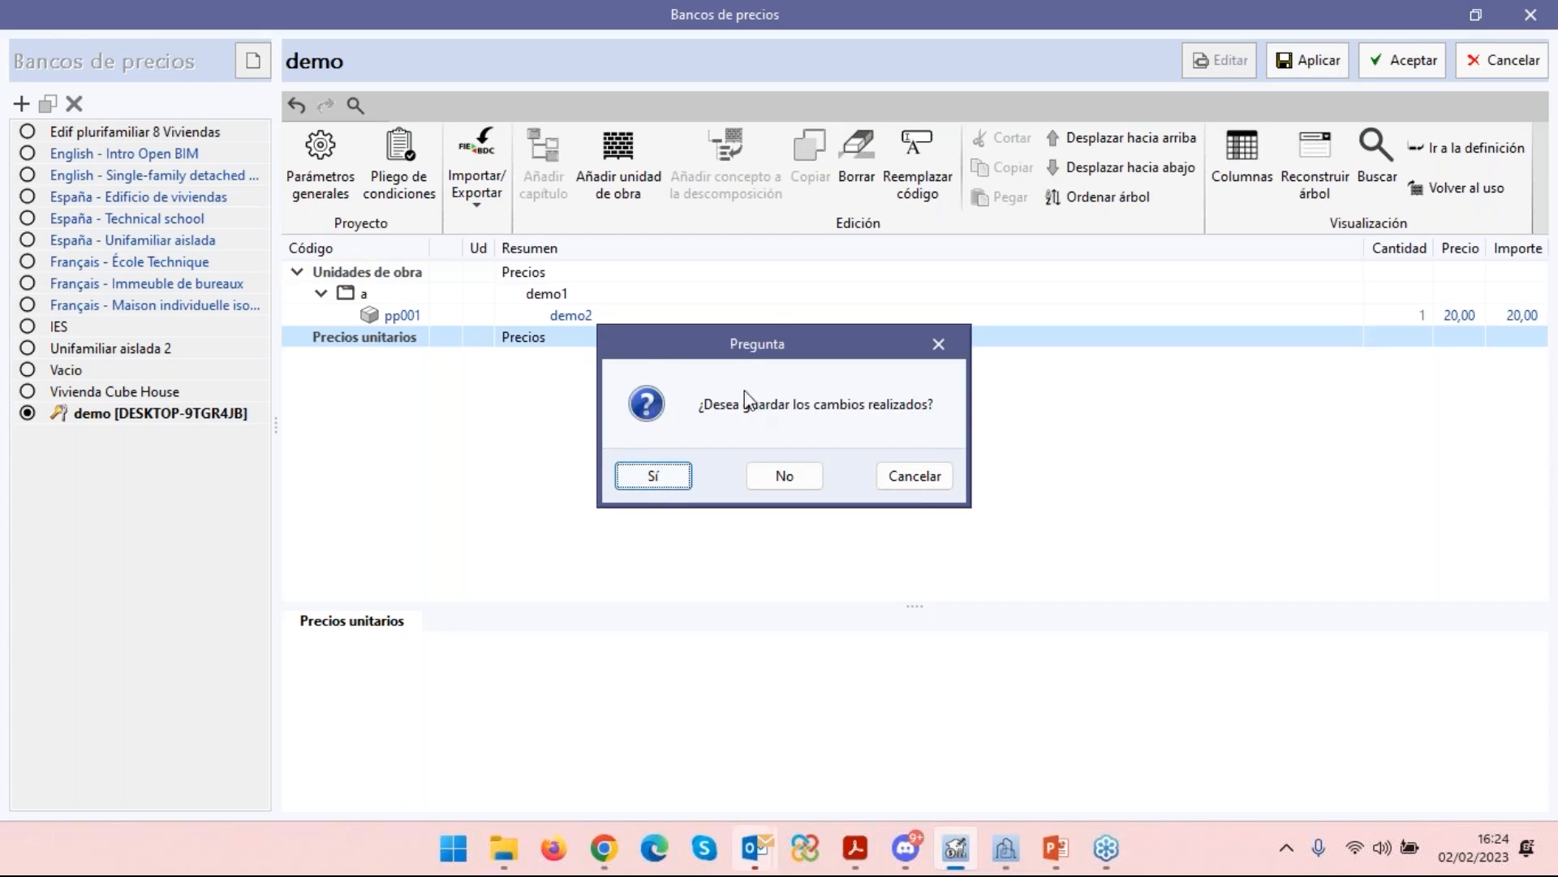
pyautogui.click(784, 476)
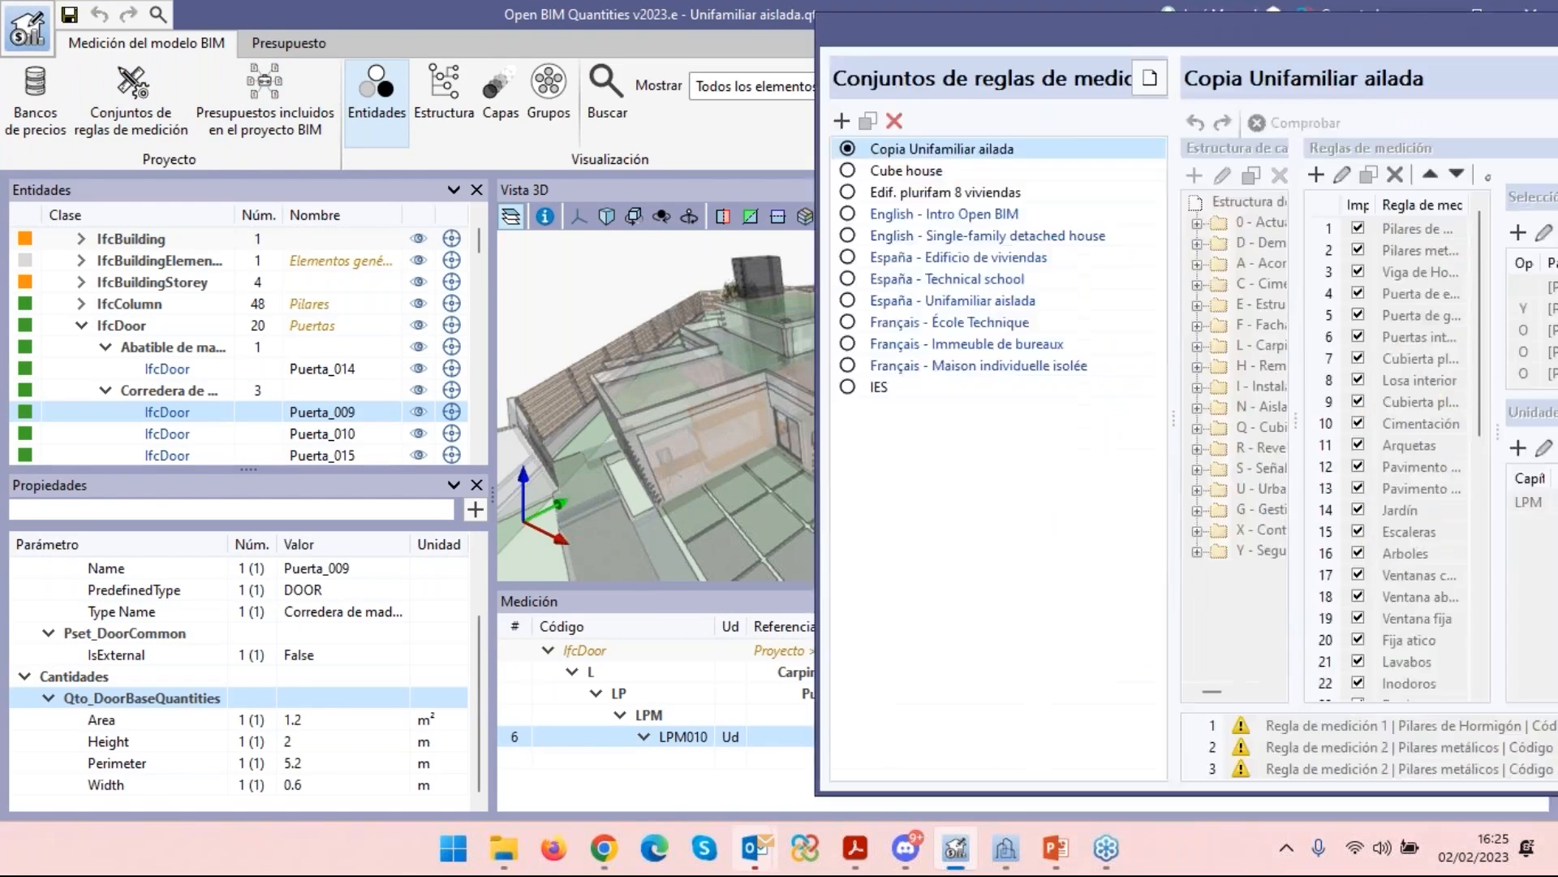
# View the Copia Unifamiliar ailada measurement rule set with the demo price bank active, and close the rule sets window.
pyautogui.moveTo(1557, 97); pyautogui.dragTo(917, 81)
pyautogui.click(1445, 77)
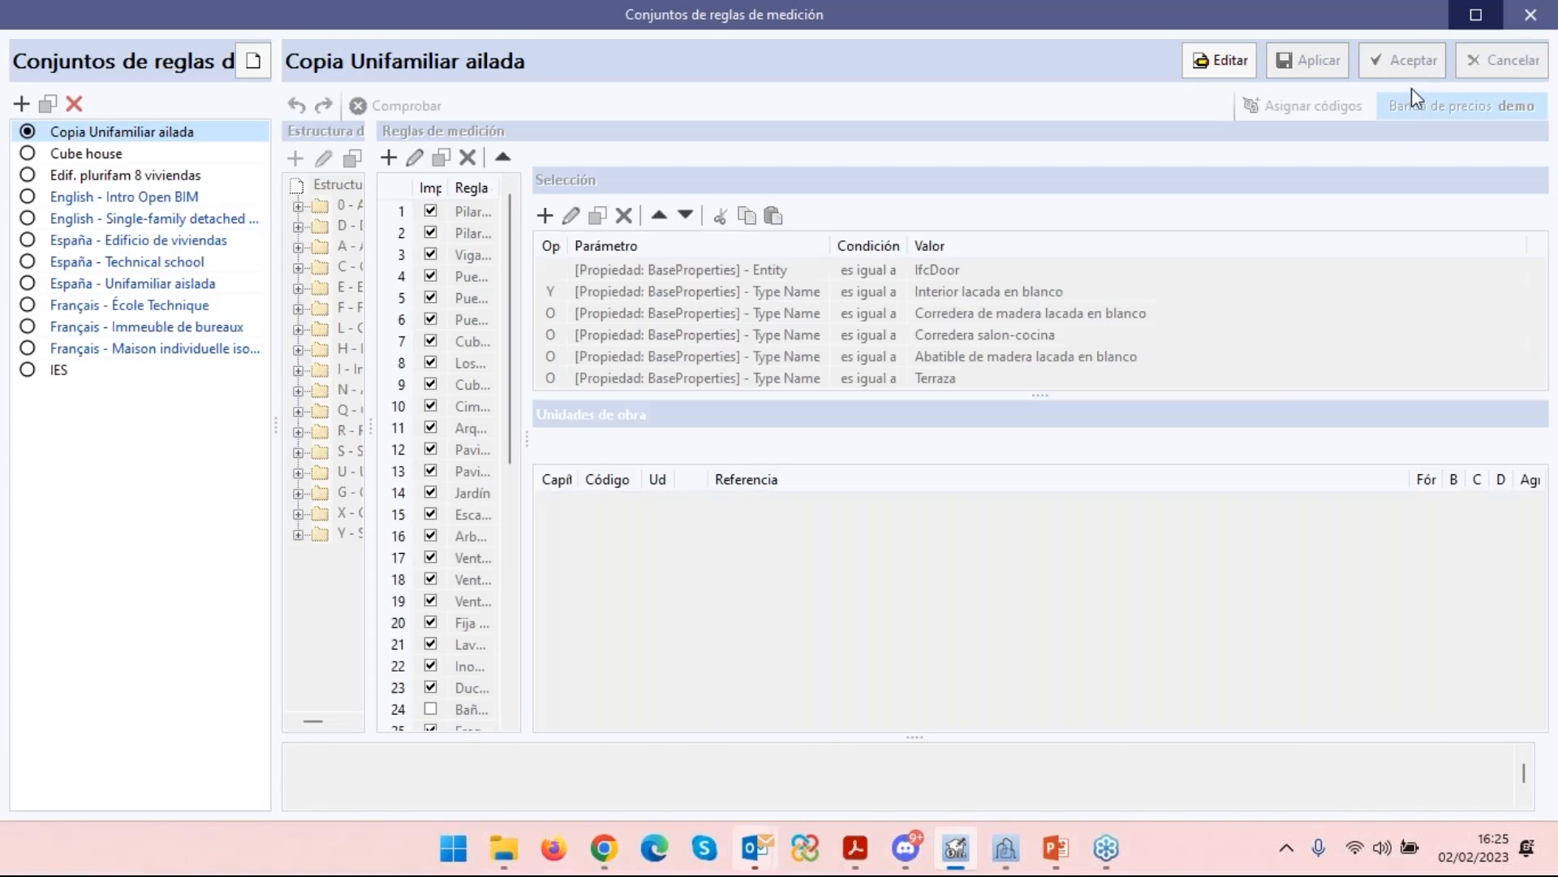
pyautogui.click(1476, 14)
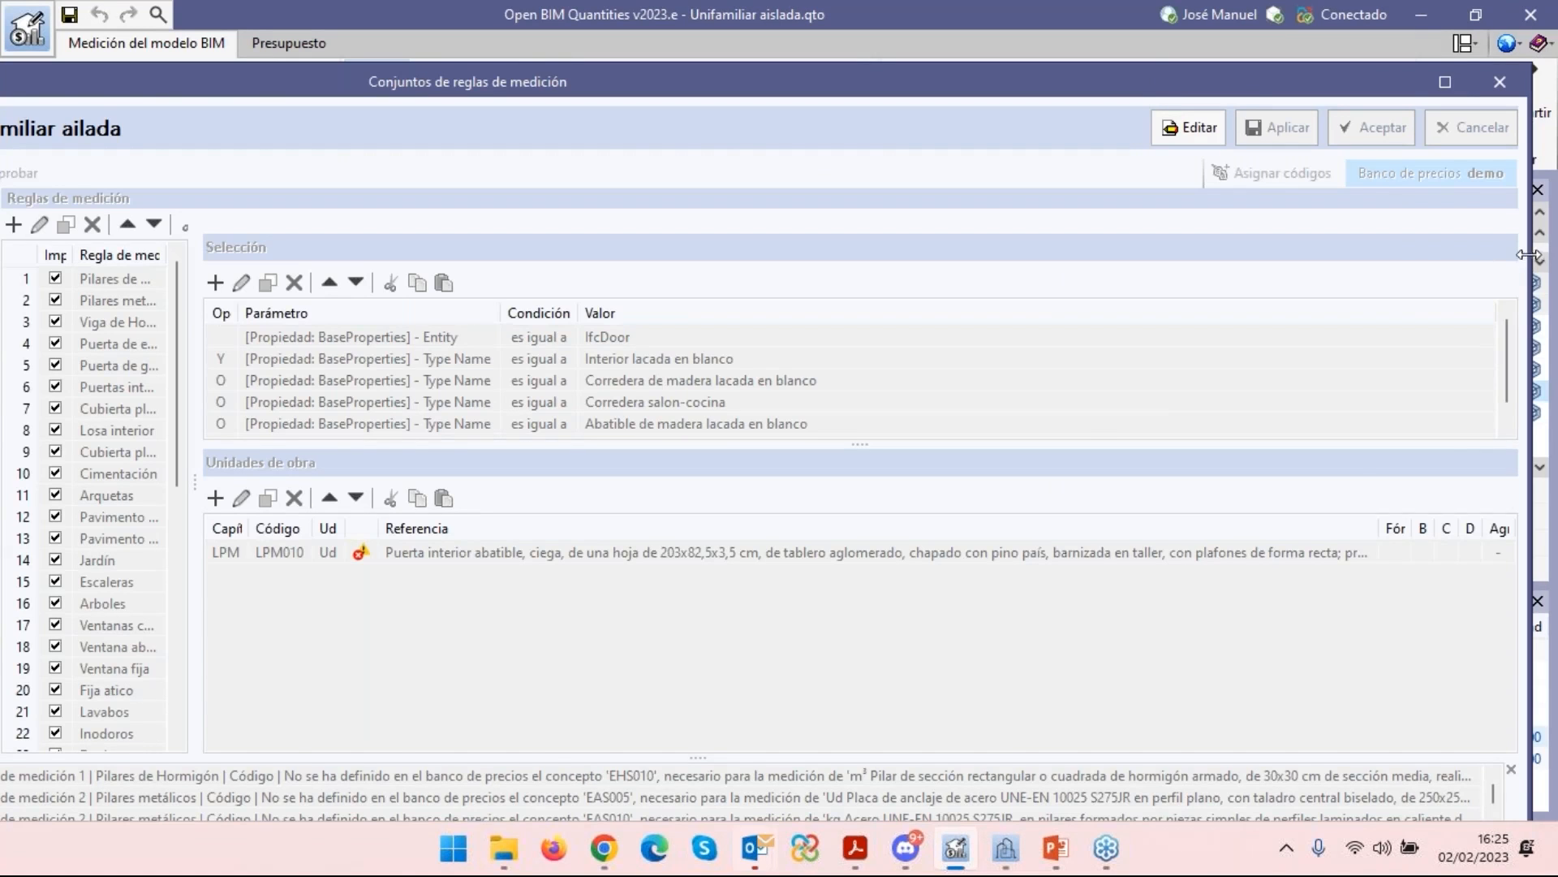
pyautogui.moveTo(1526, 255); pyautogui.dragTo(779, 278)
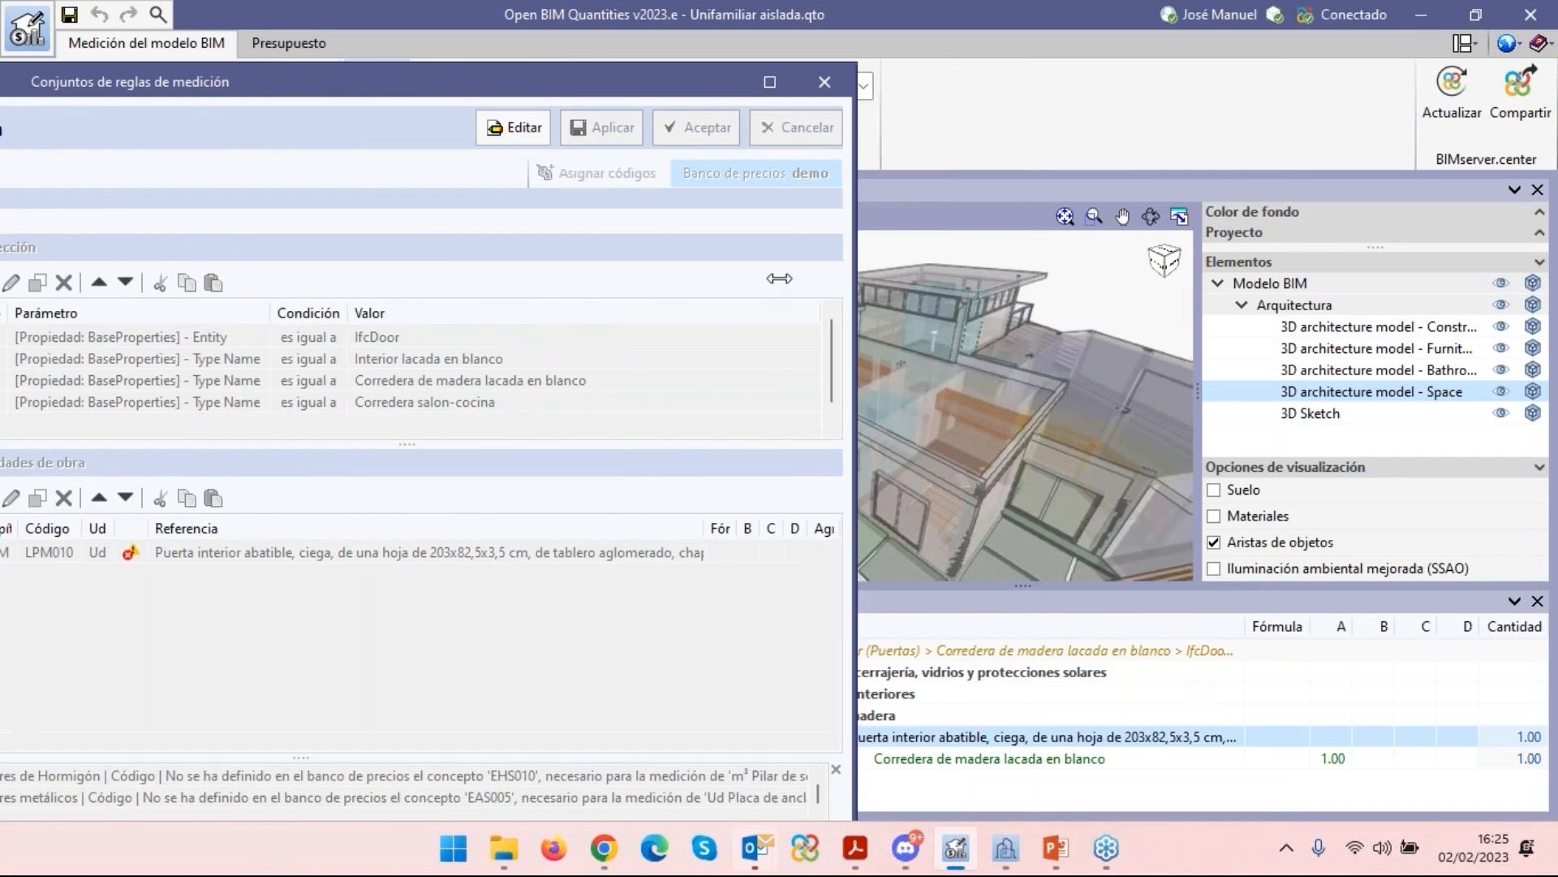
pyautogui.moveTo(406, 74); pyautogui.dragTo(1156, 46)
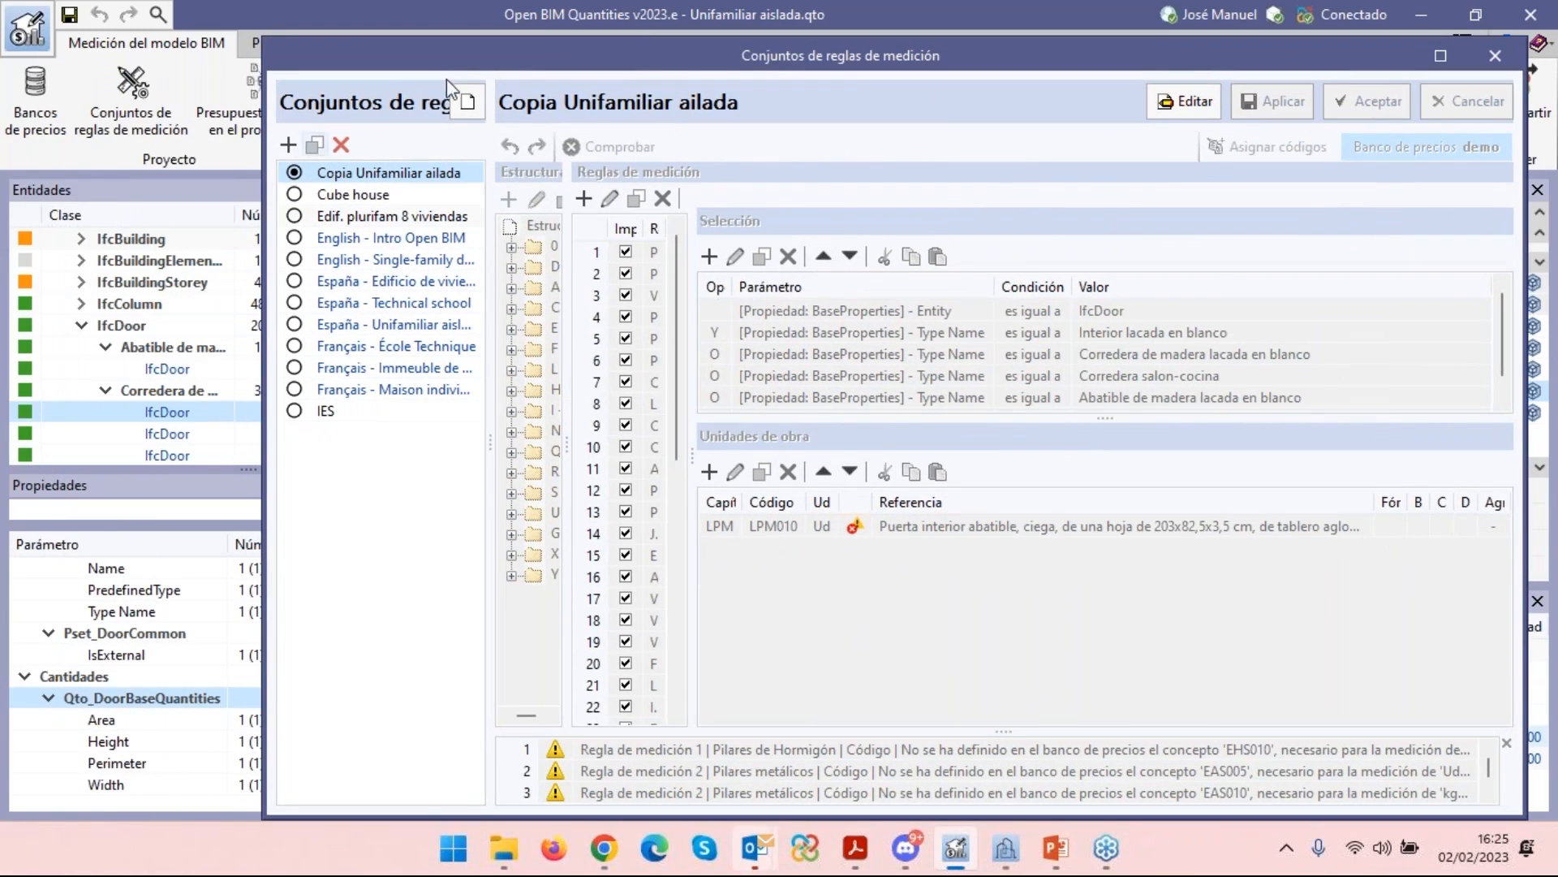
pyautogui.moveTo(1011, 60); pyautogui.dragTo(1006, 54)
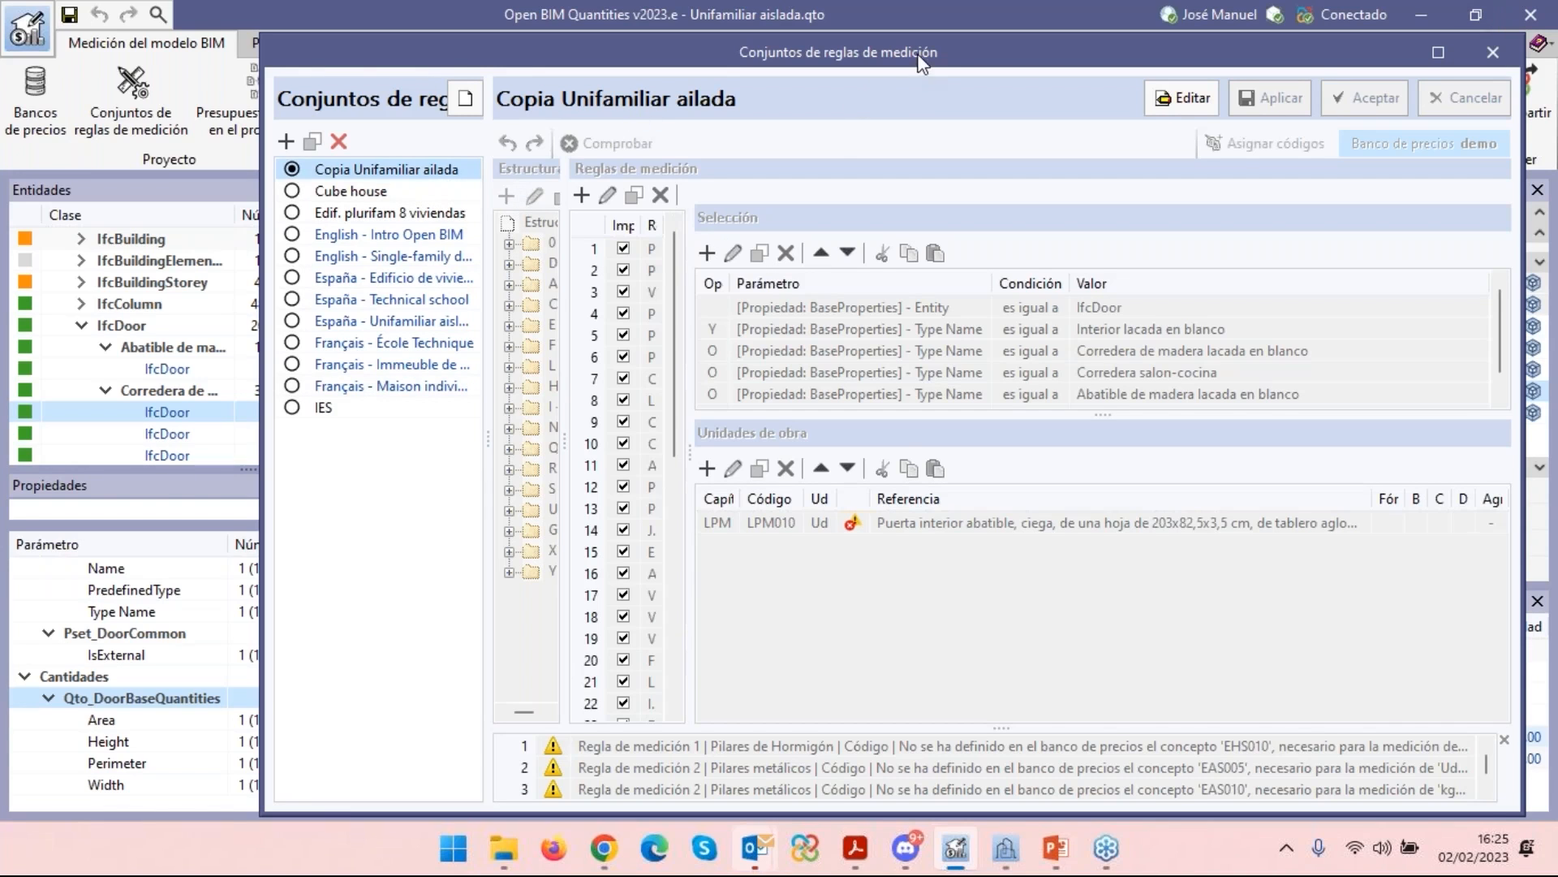
pyautogui.moveTo(921, 63)
pyautogui.mouseDown()
pyautogui.moveTo(840, 501)
pyautogui.moveTo(848, 649)
pyautogui.moveTo(965, 158)
pyautogui.moveTo(860, 89)
pyautogui.moveTo(873, 65)
pyautogui.moveTo(899, 64)
pyautogui.mouseUp()
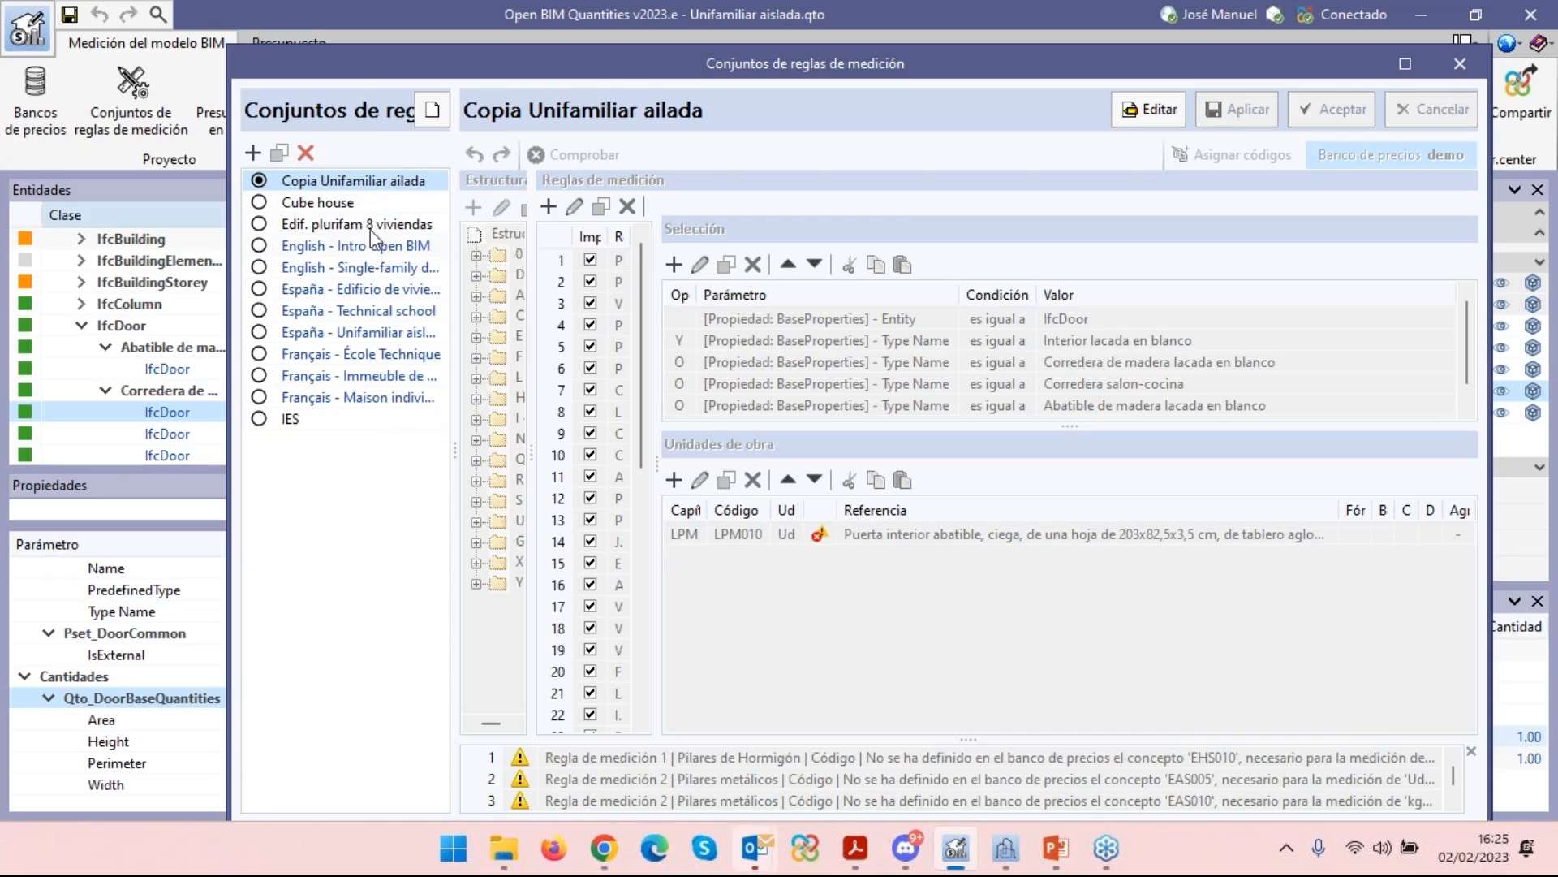
pyautogui.click(1460, 64)
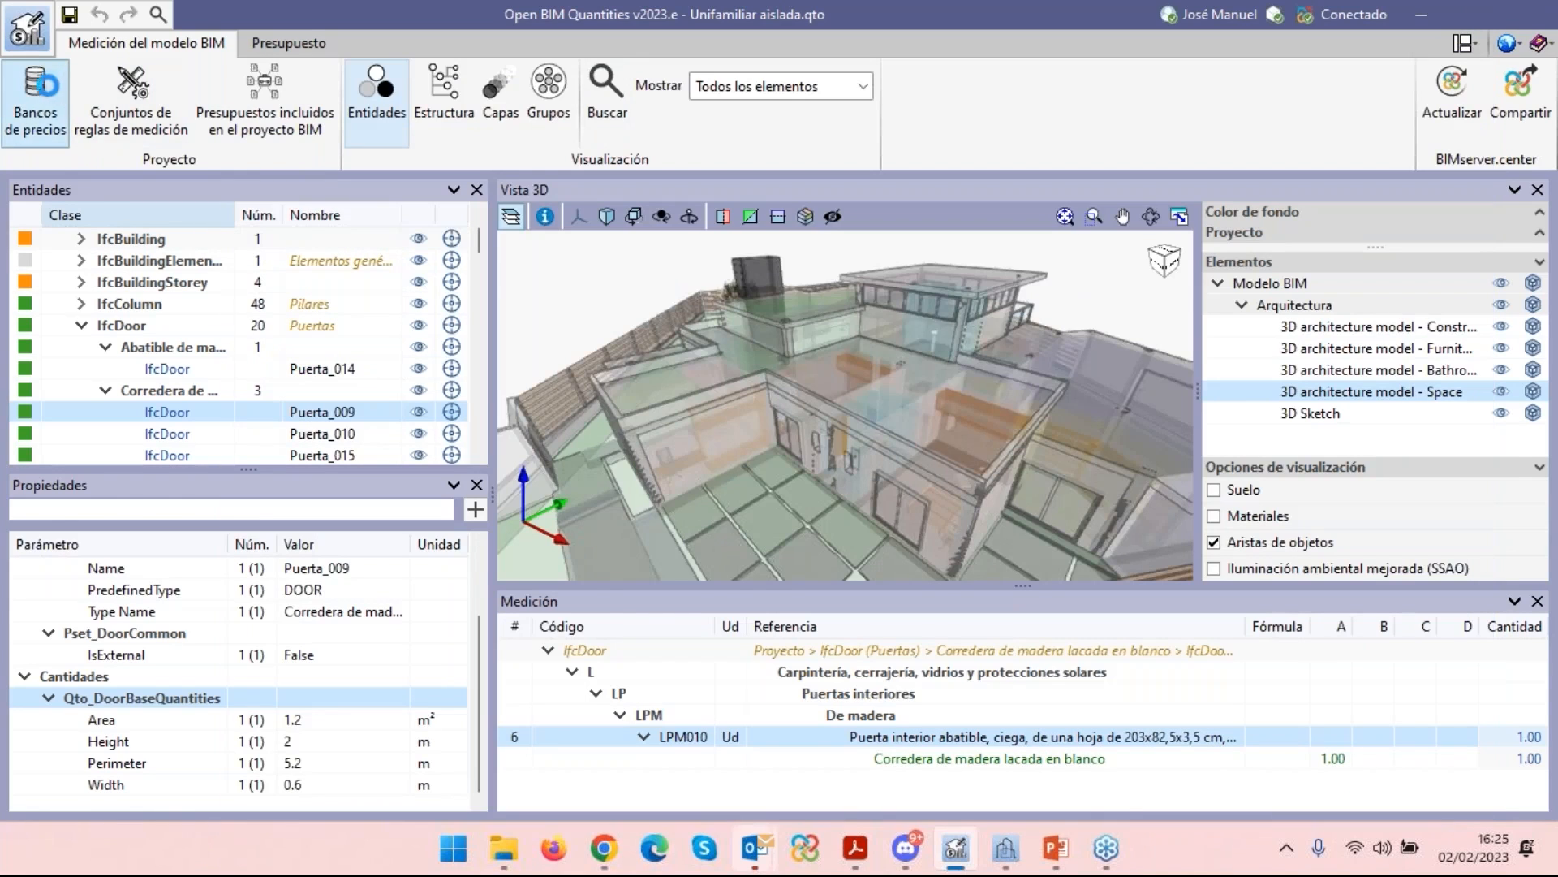
# Delete the demo price bank from the list of price banks and confirm moving it to the recycle bin.
pyautogui.click(31, 109)
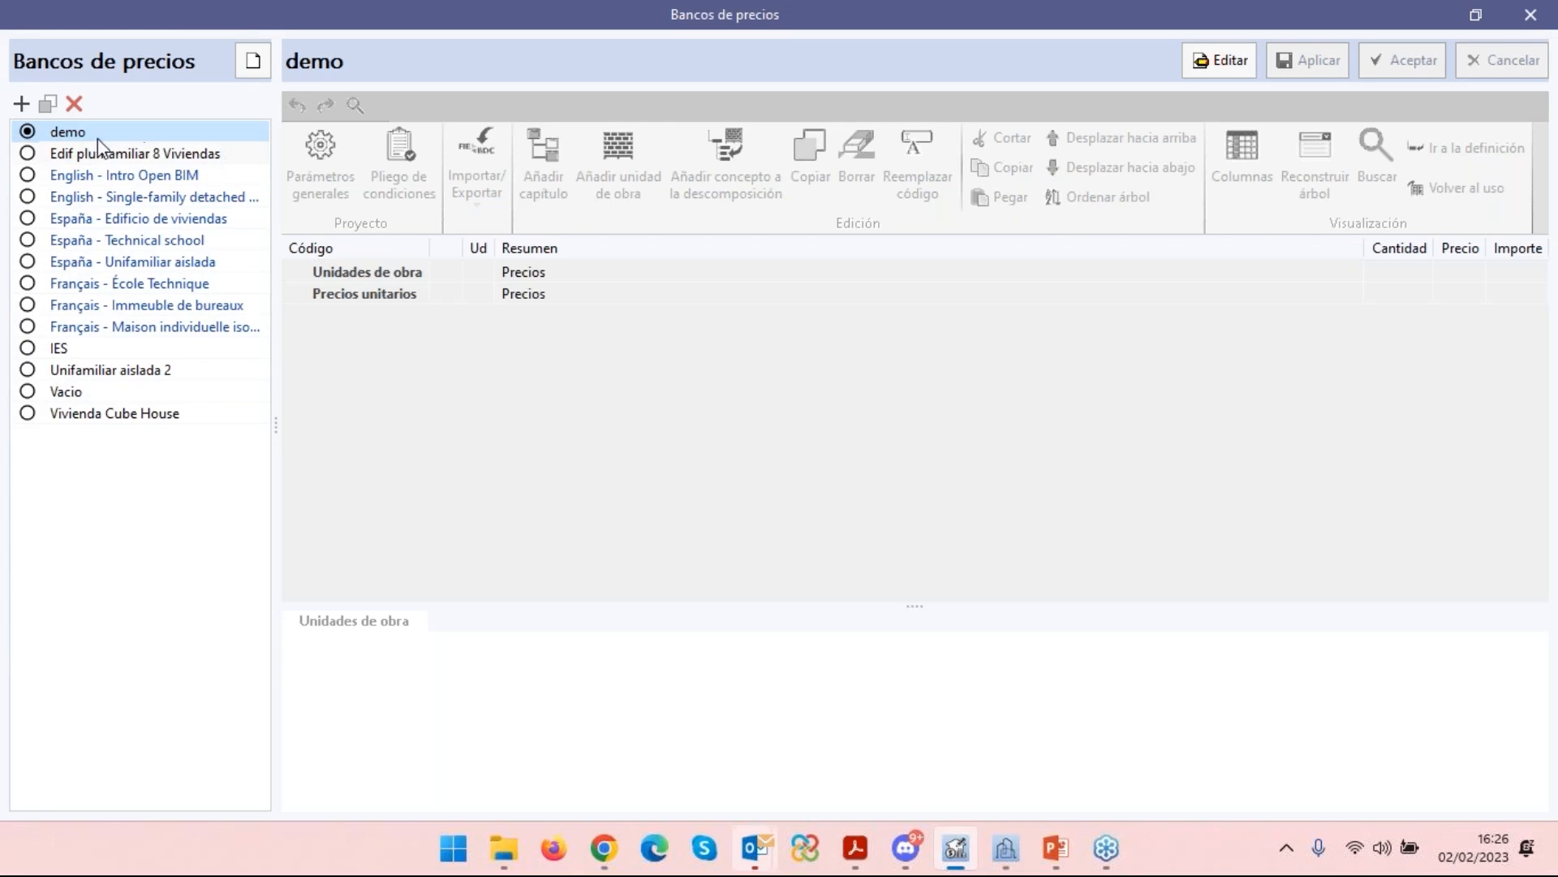
pyautogui.click(74, 104)
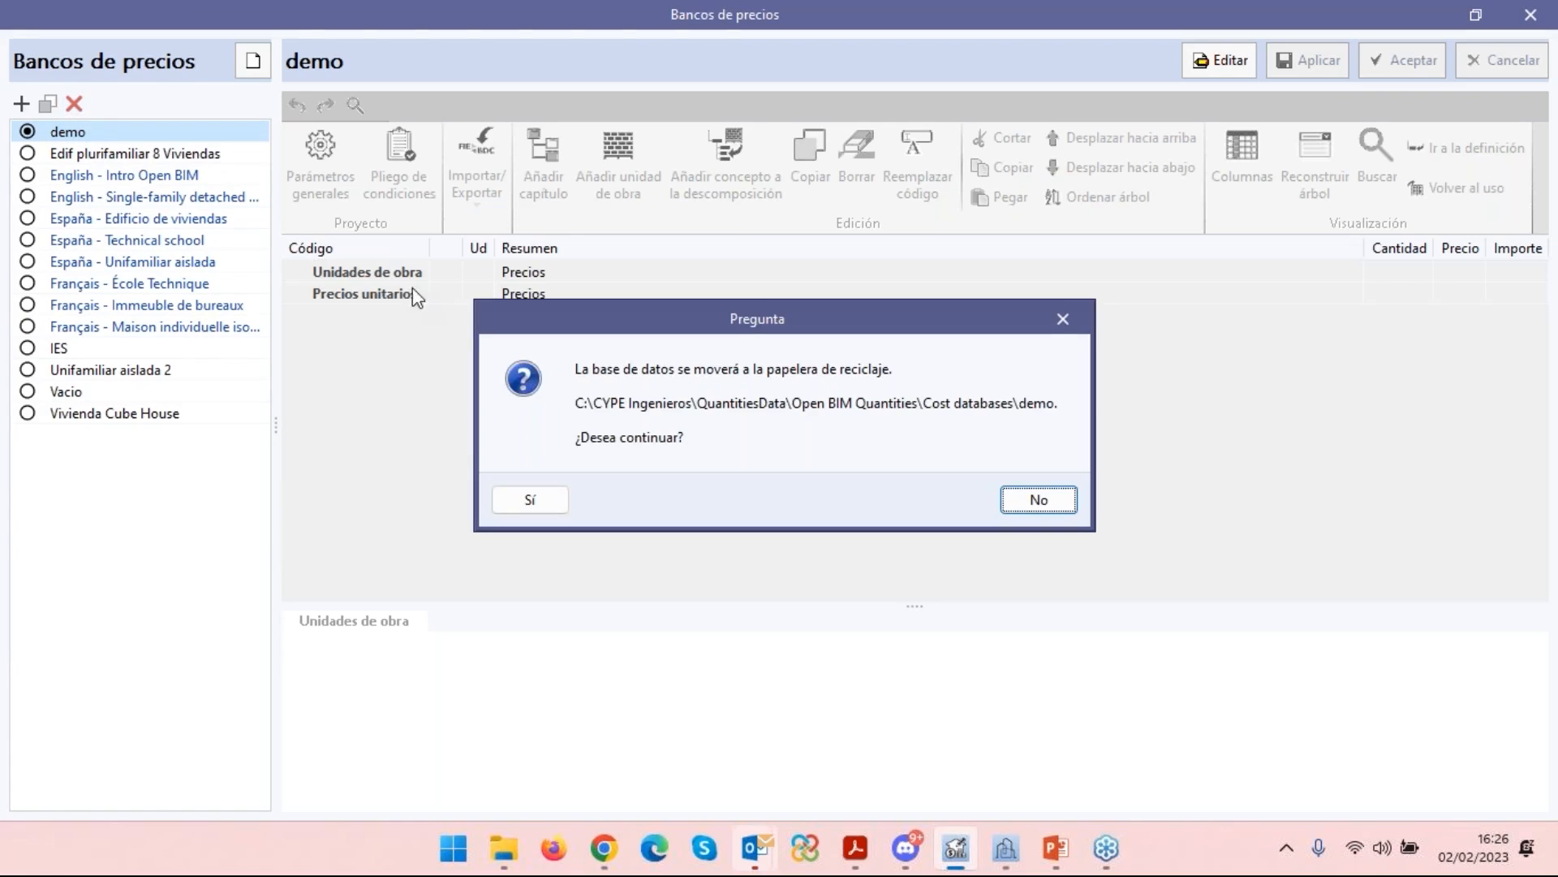
pyautogui.click(518, 496)
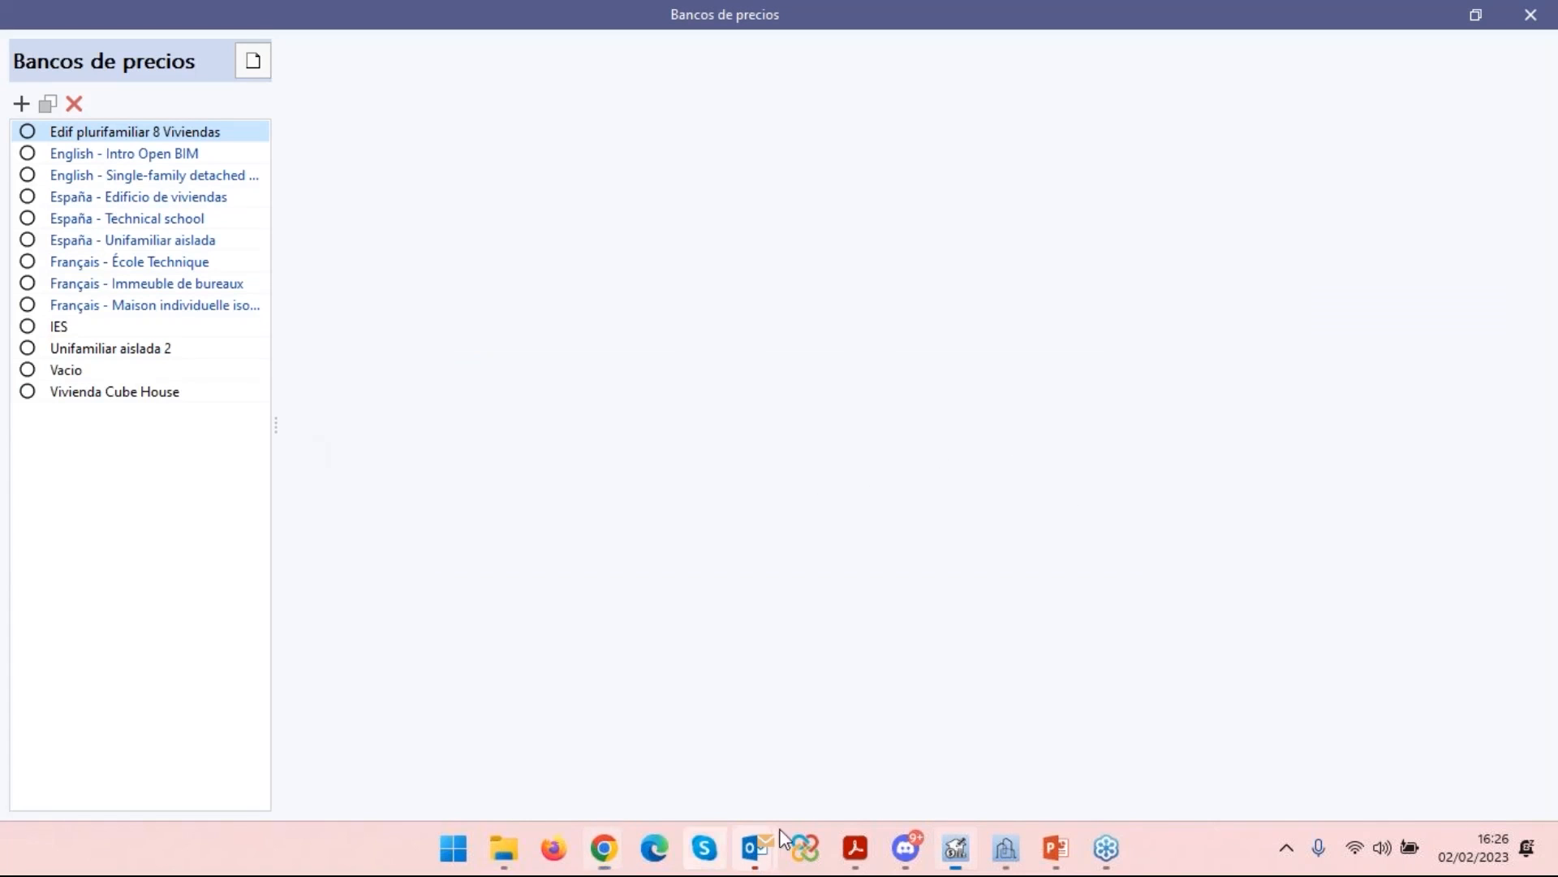
# Make Unifamiliar aislada 2 the active price bank and close the price banks window.
pyautogui.click(86, 132)
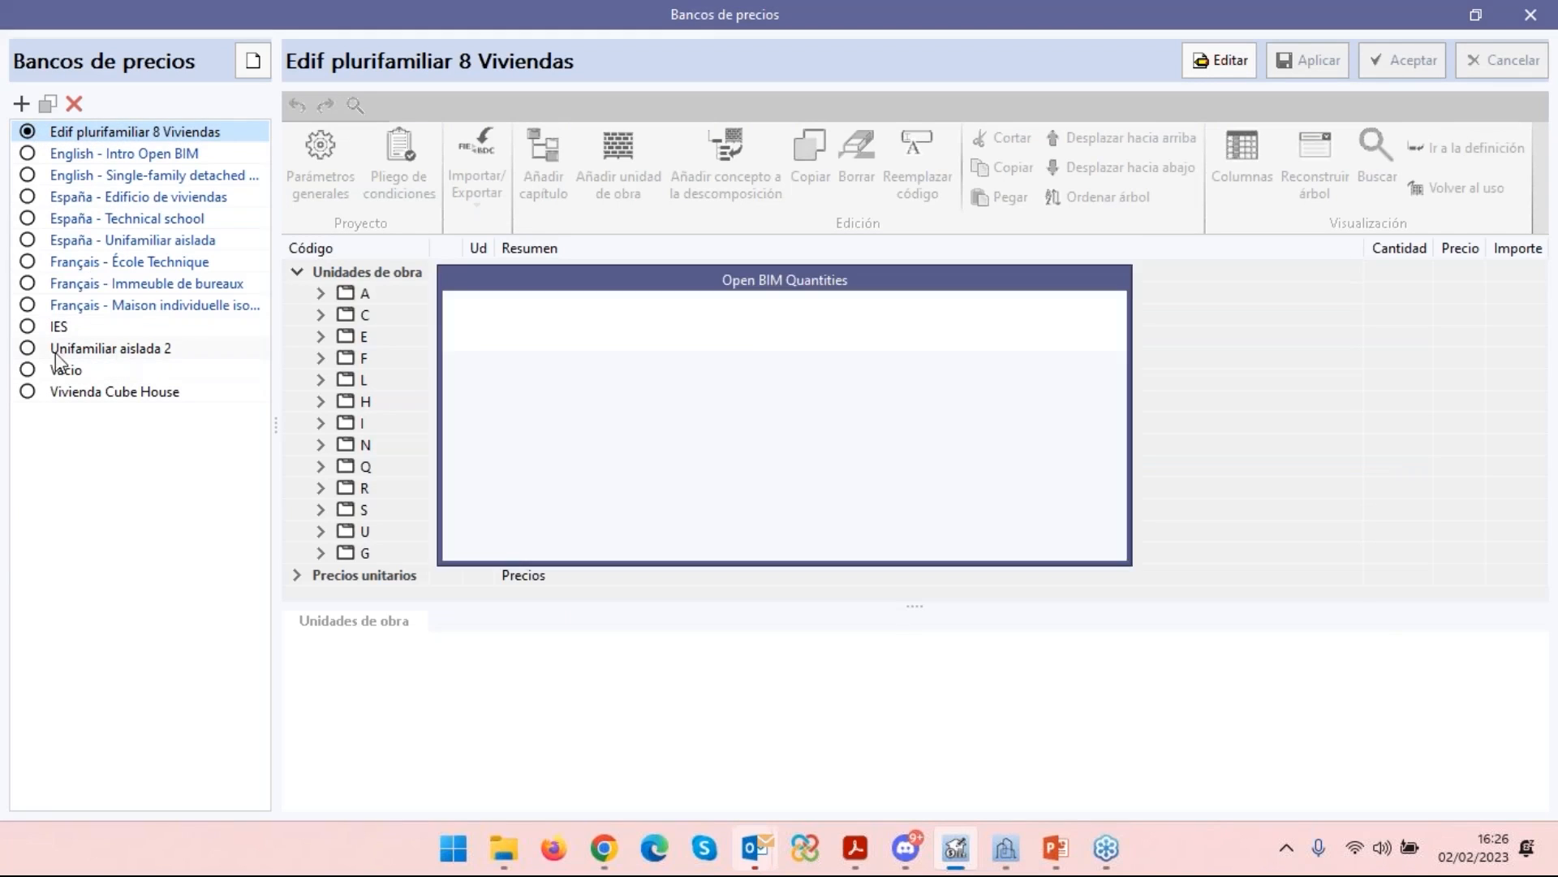
pyautogui.click(25, 351)
pyautogui.click(27, 348)
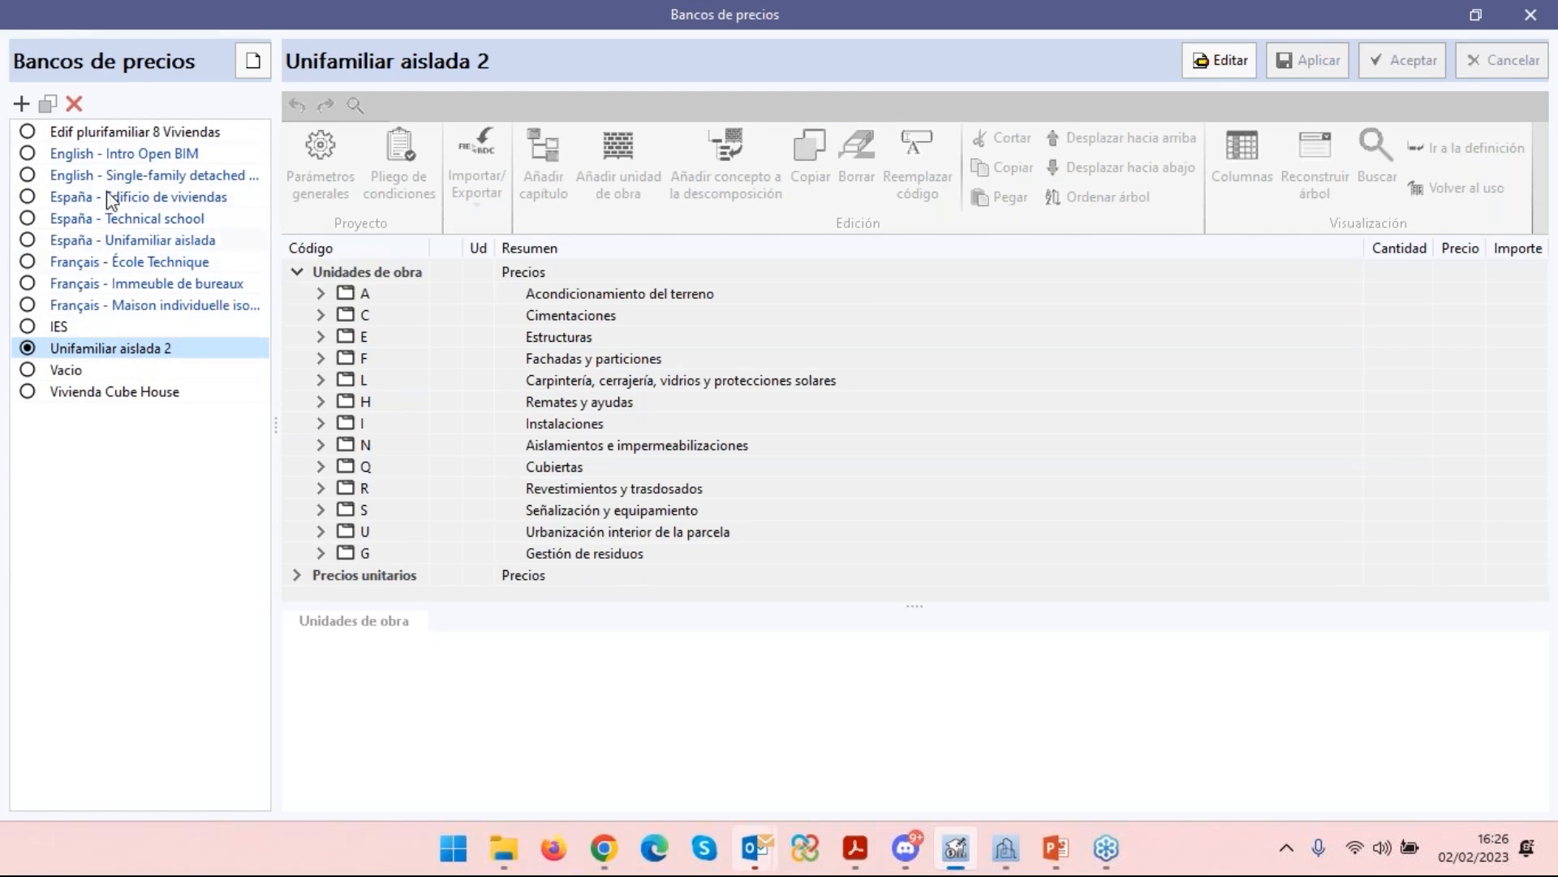
pyautogui.click(1531, 14)
# Open the measurement rule sets, view Edif. plurifam 8 viviendas and Copia Unifamiliar ailada, and widen the list of sets.
pyautogui.click(126, 105)
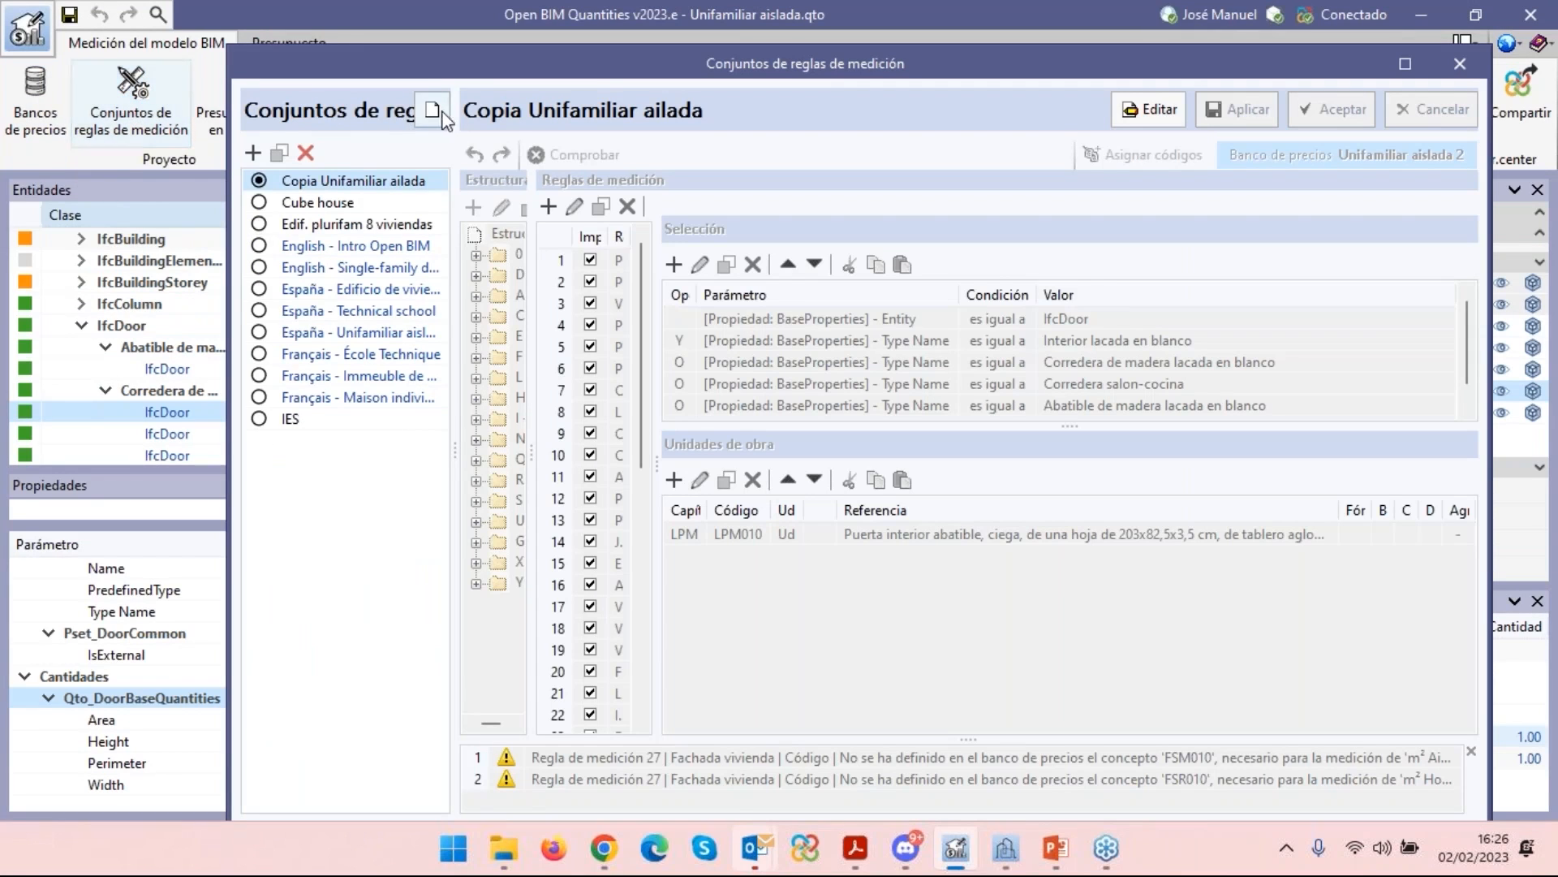
pyautogui.moveTo(821, 60); pyautogui.dragTo(783, 51)
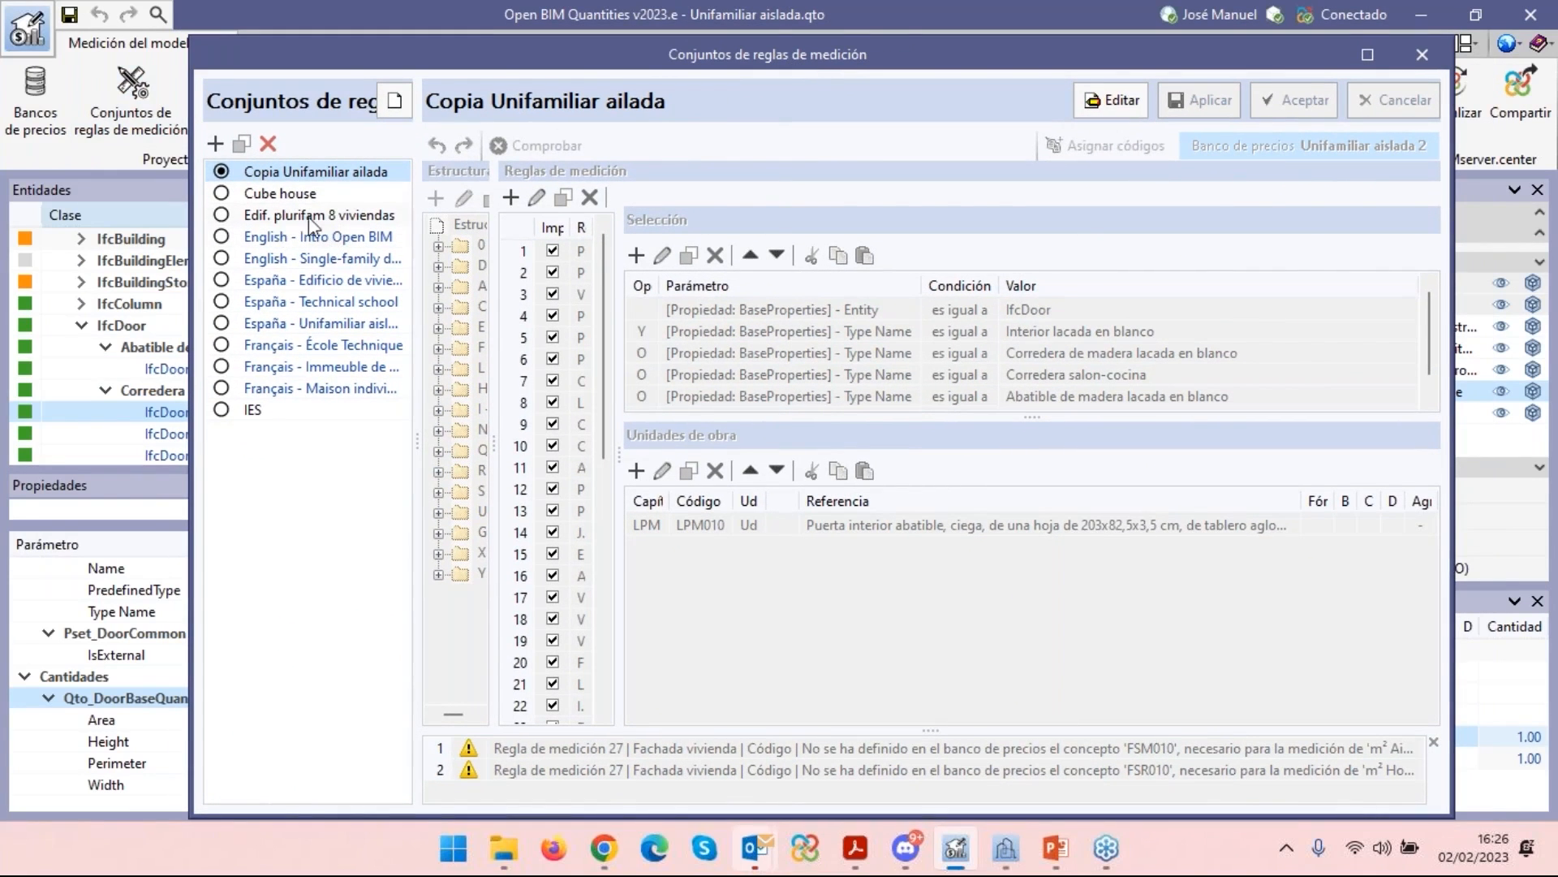
pyautogui.click(272, 218)
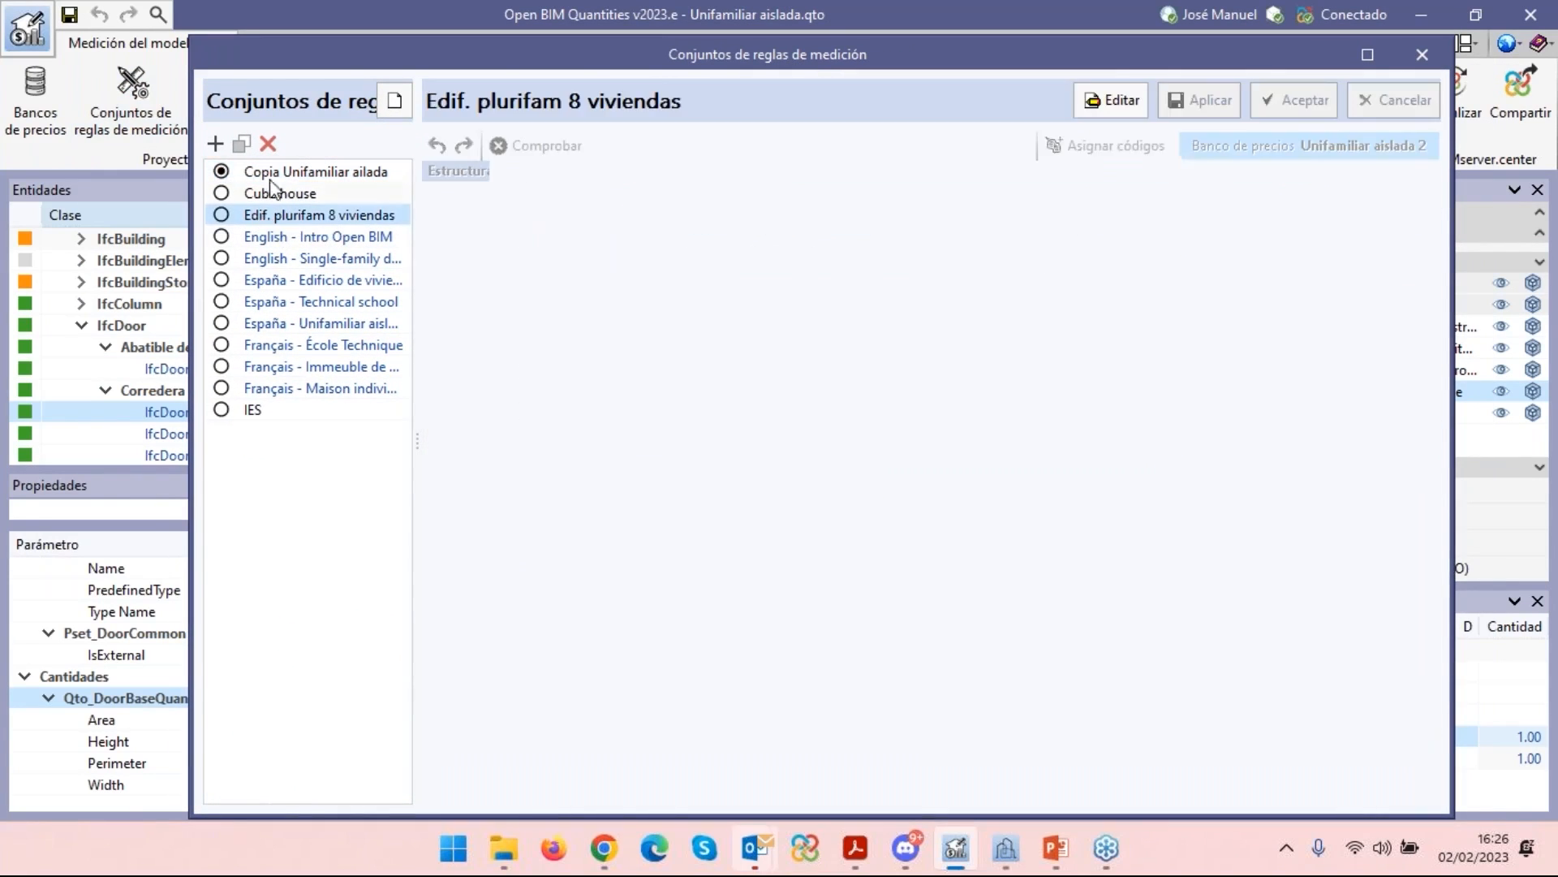
pyautogui.click(280, 173)
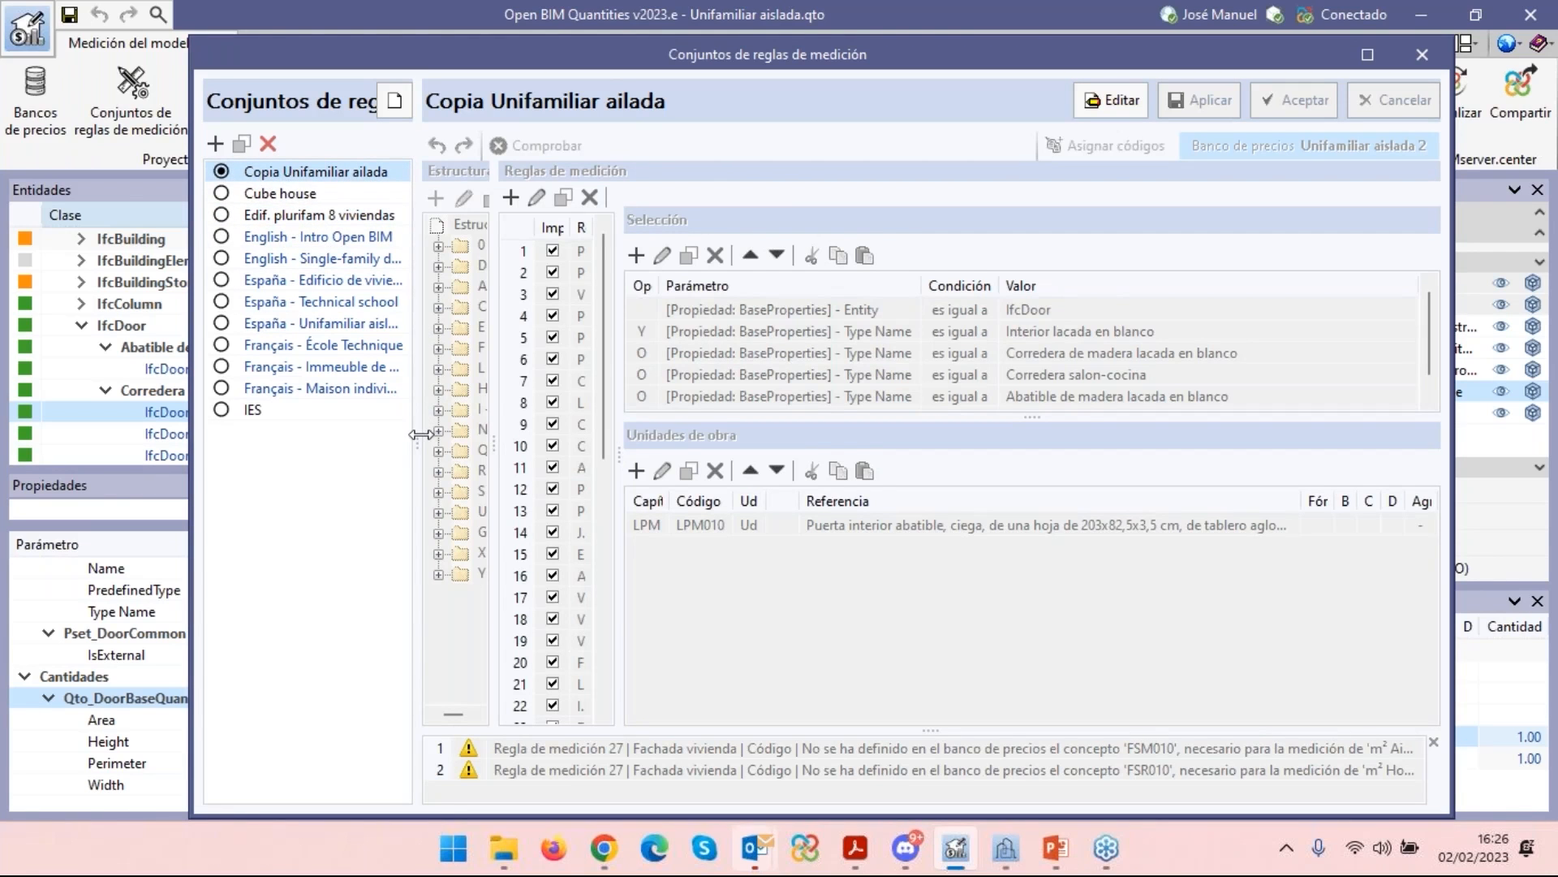
pyautogui.moveTo(419, 437); pyautogui.dragTo(512, 440)
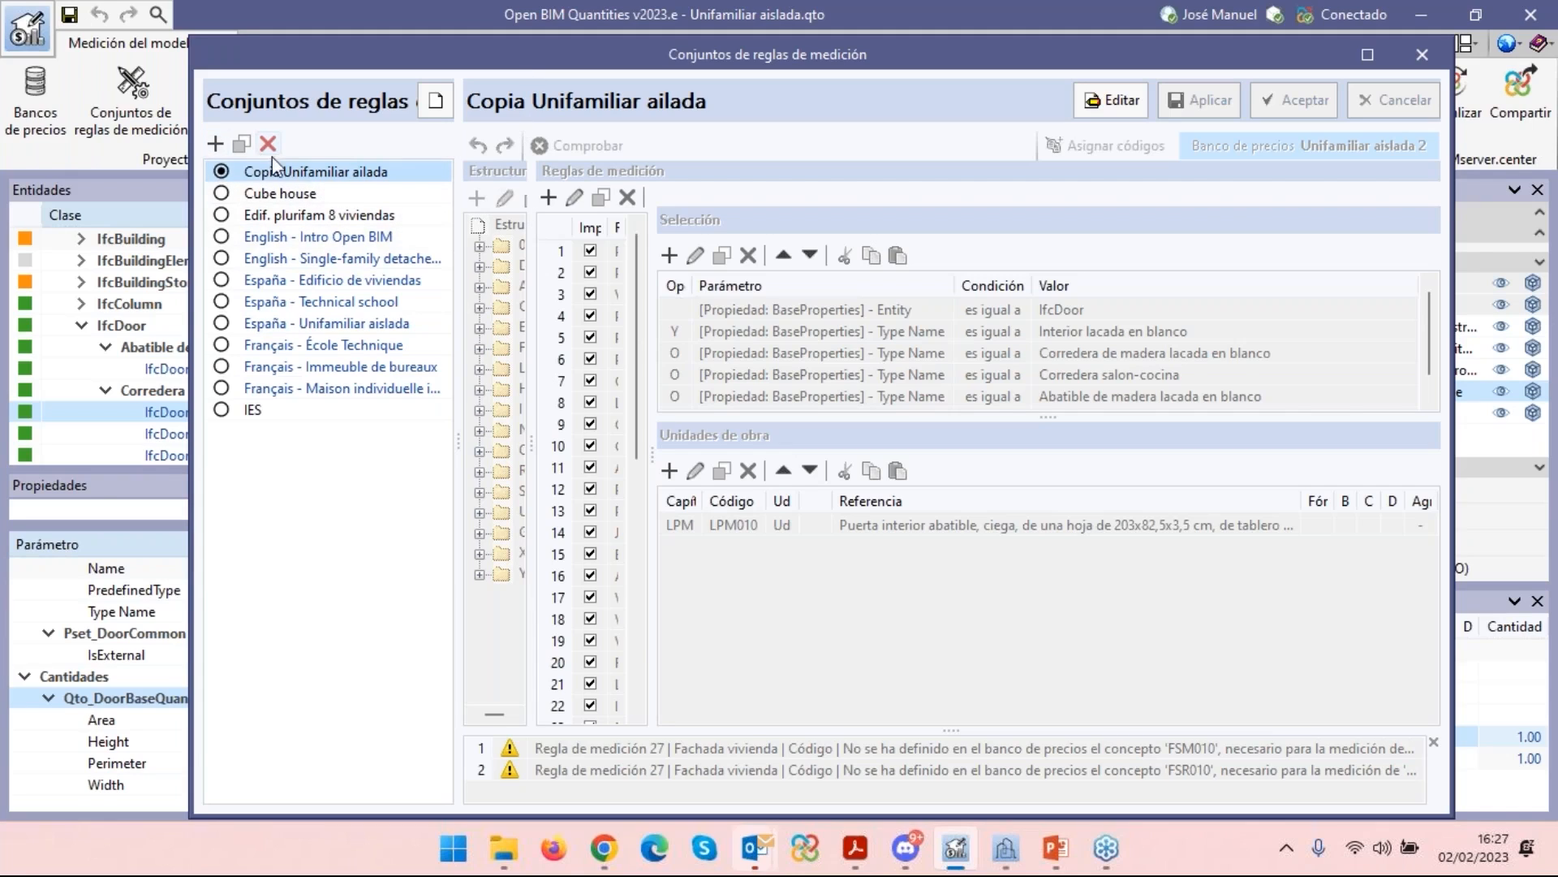
# Create a measurement rule set named nueva with the España chapter structure and open it for editing.
pyautogui.click(216, 145)
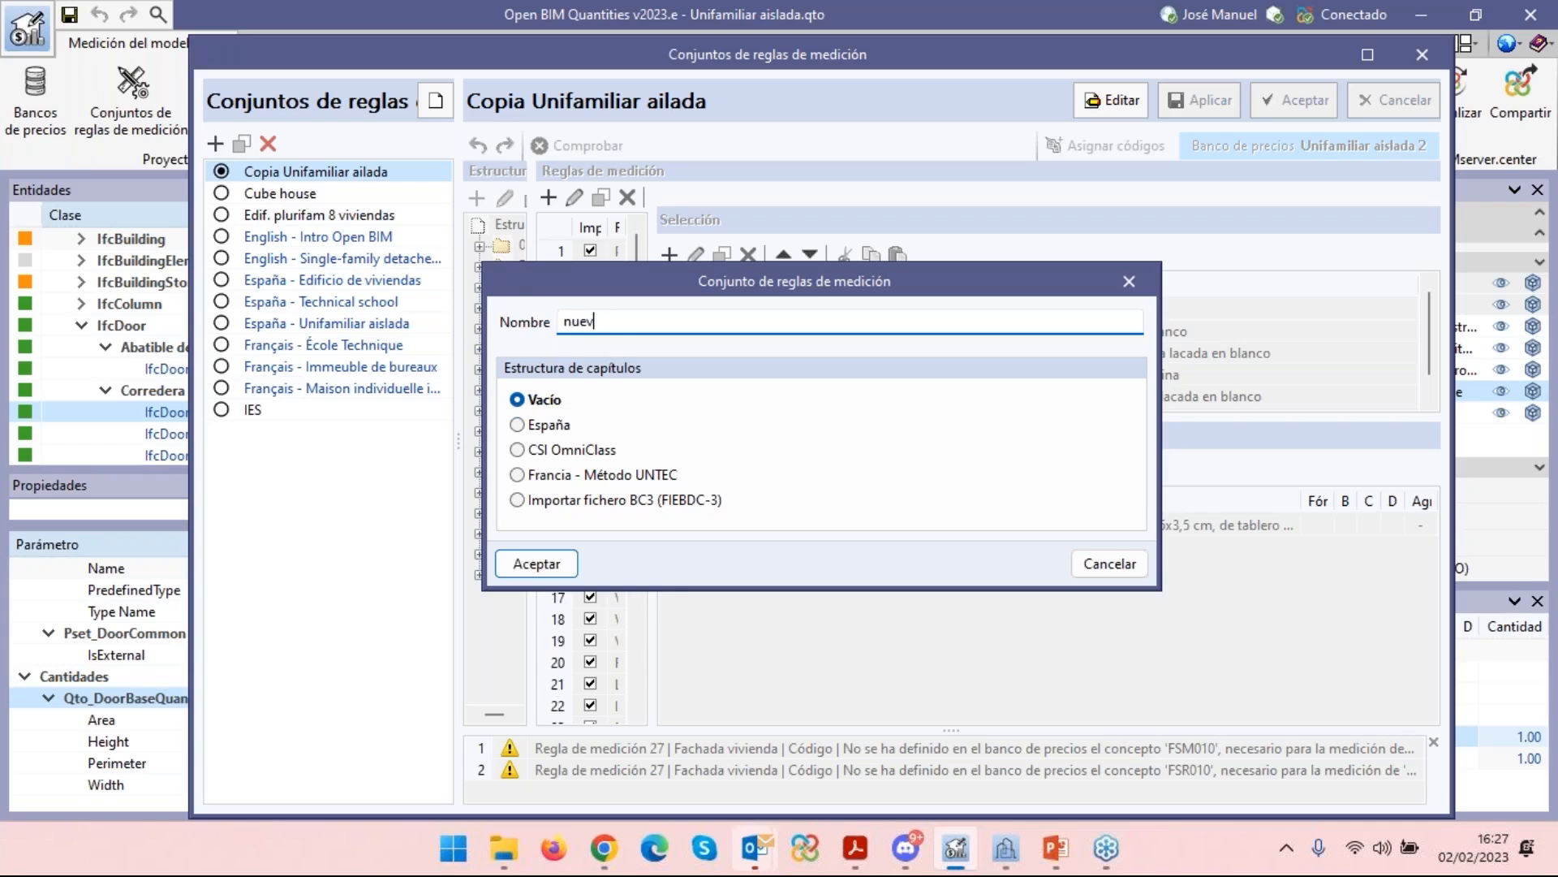
pyautogui.click(547, 424)
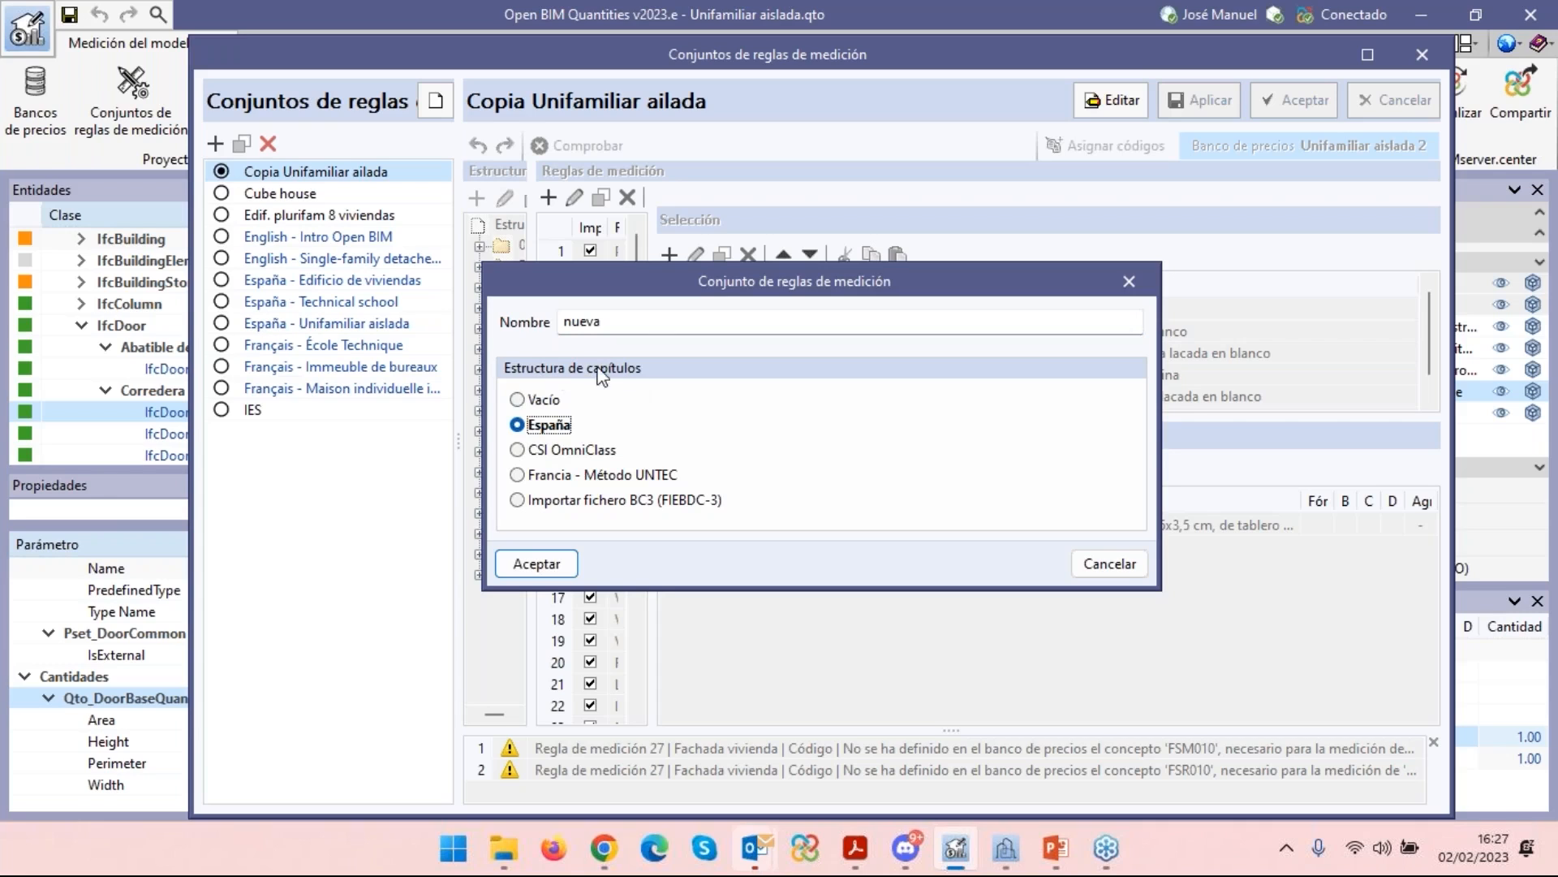
pyautogui.click(538, 566)
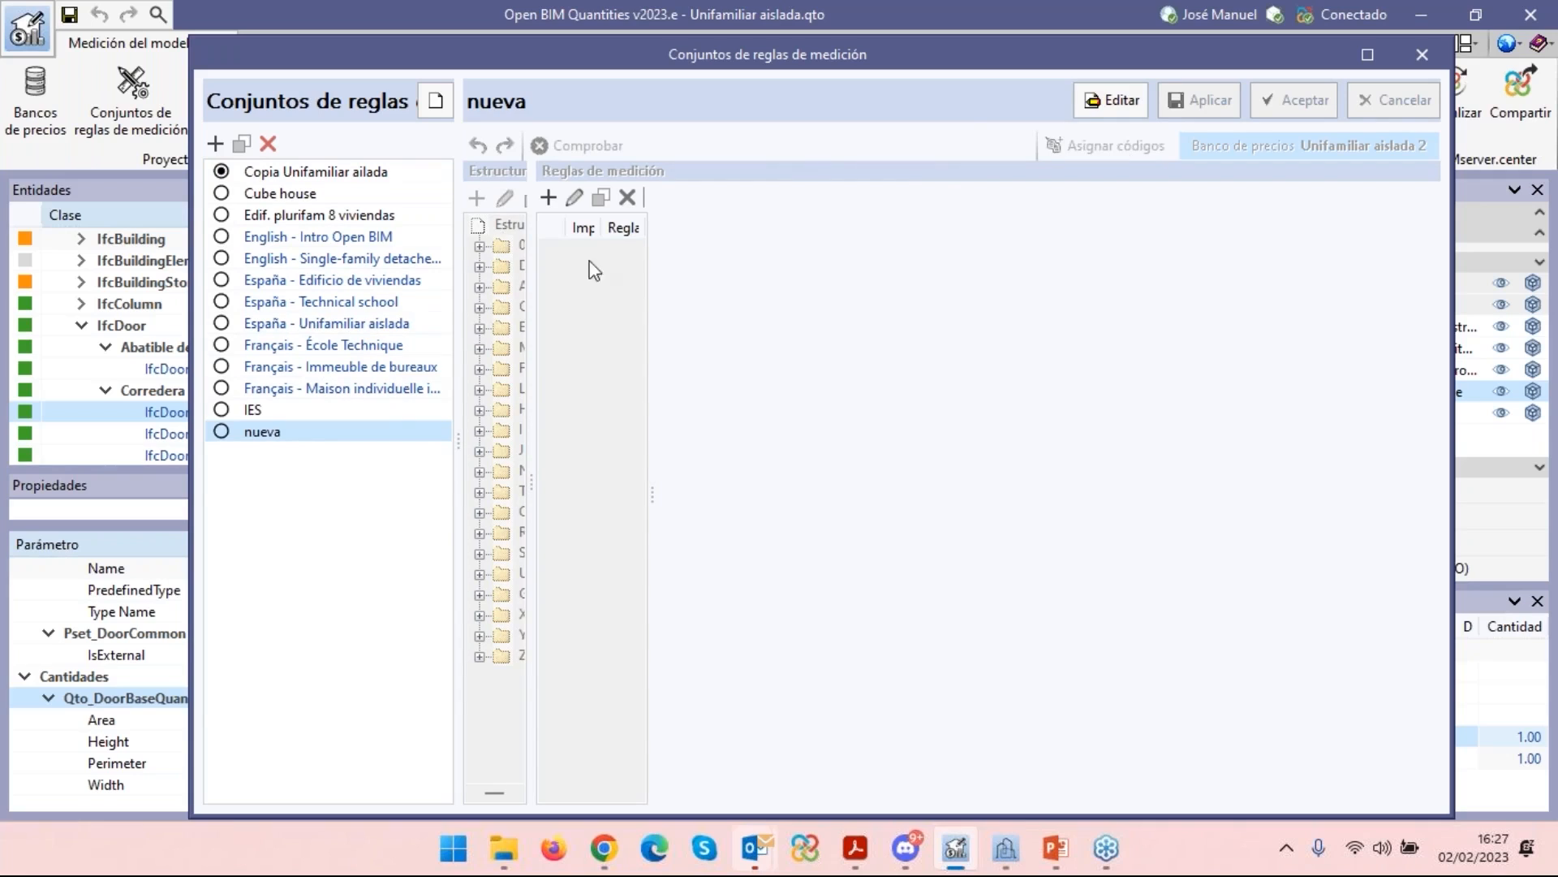
pyautogui.click(1111, 105)
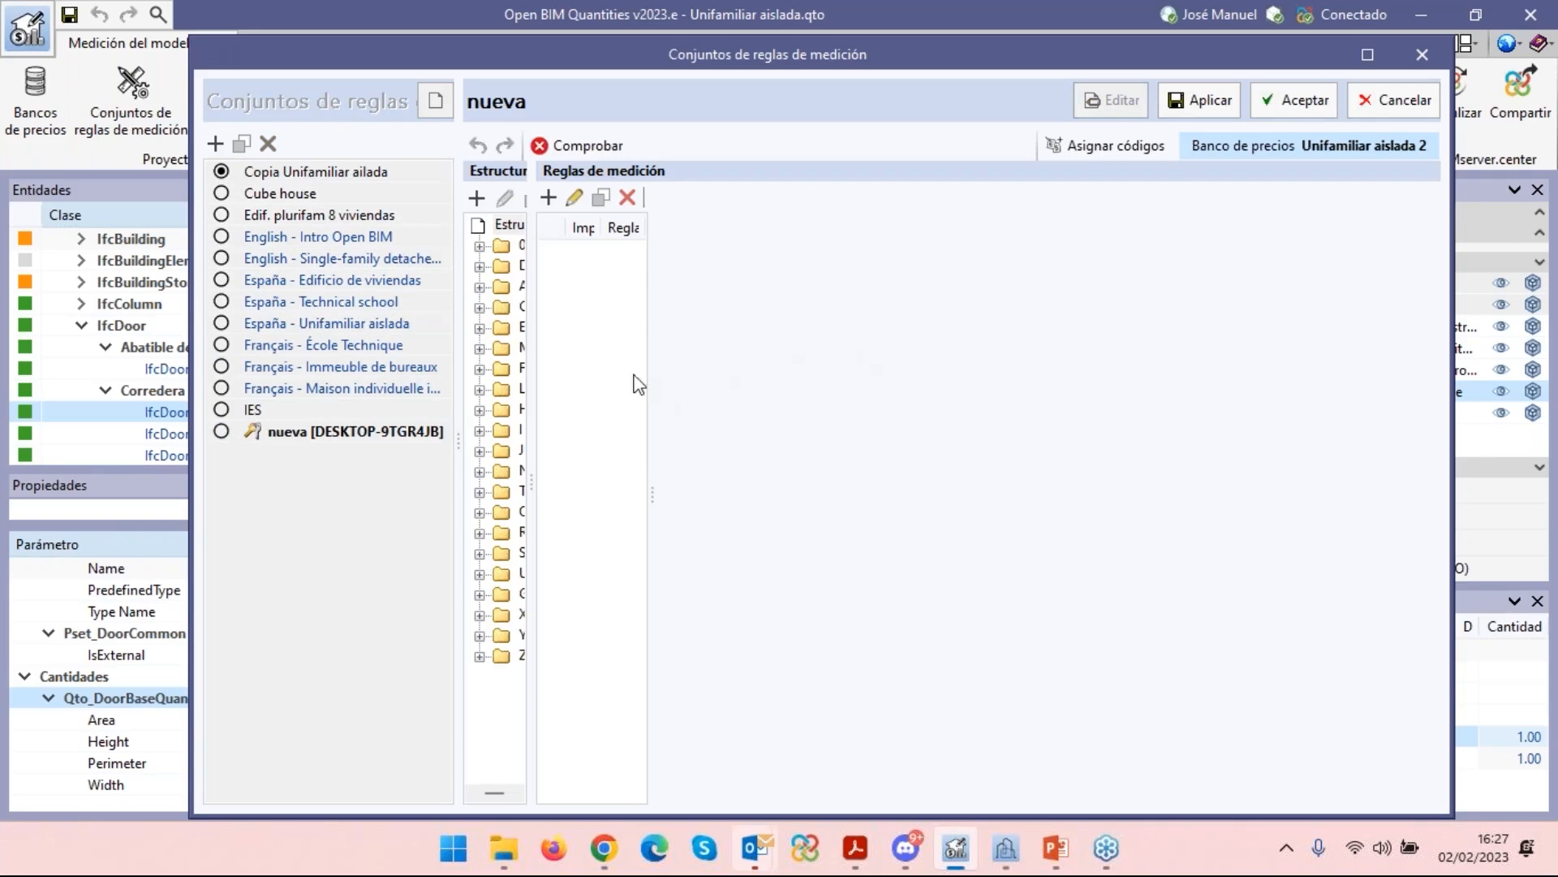
# Expand chapter 0 and subchapter 0A in the chapter structure of nueva, and look through entries 0AA, 0AD and 0AE.
pyautogui.moveTo(522, 480); pyautogui.dragTo(678, 480)
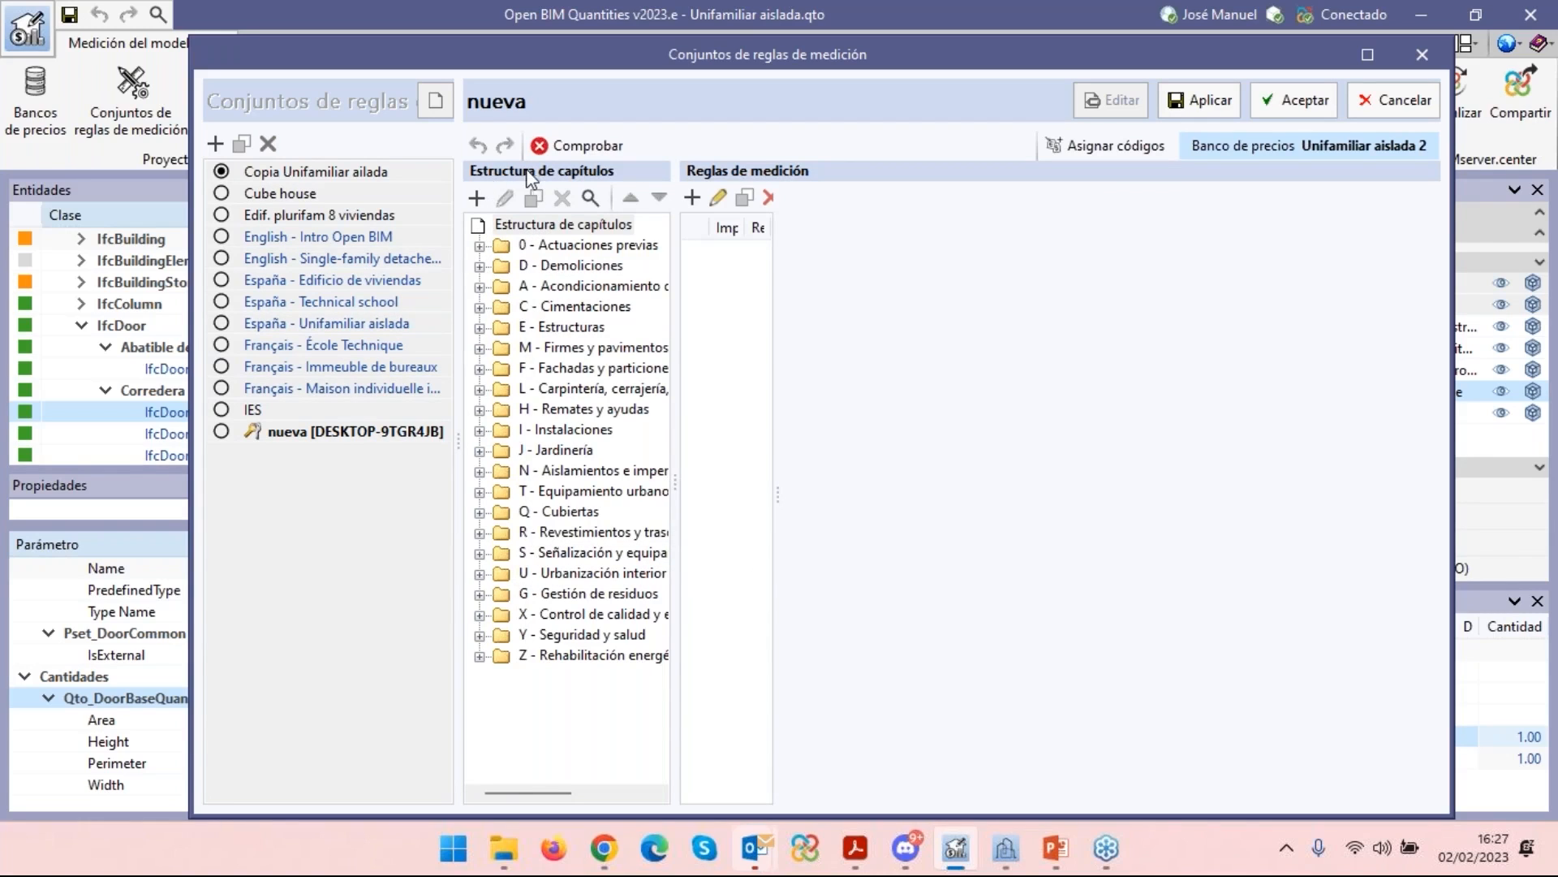
pyautogui.click(479, 245)
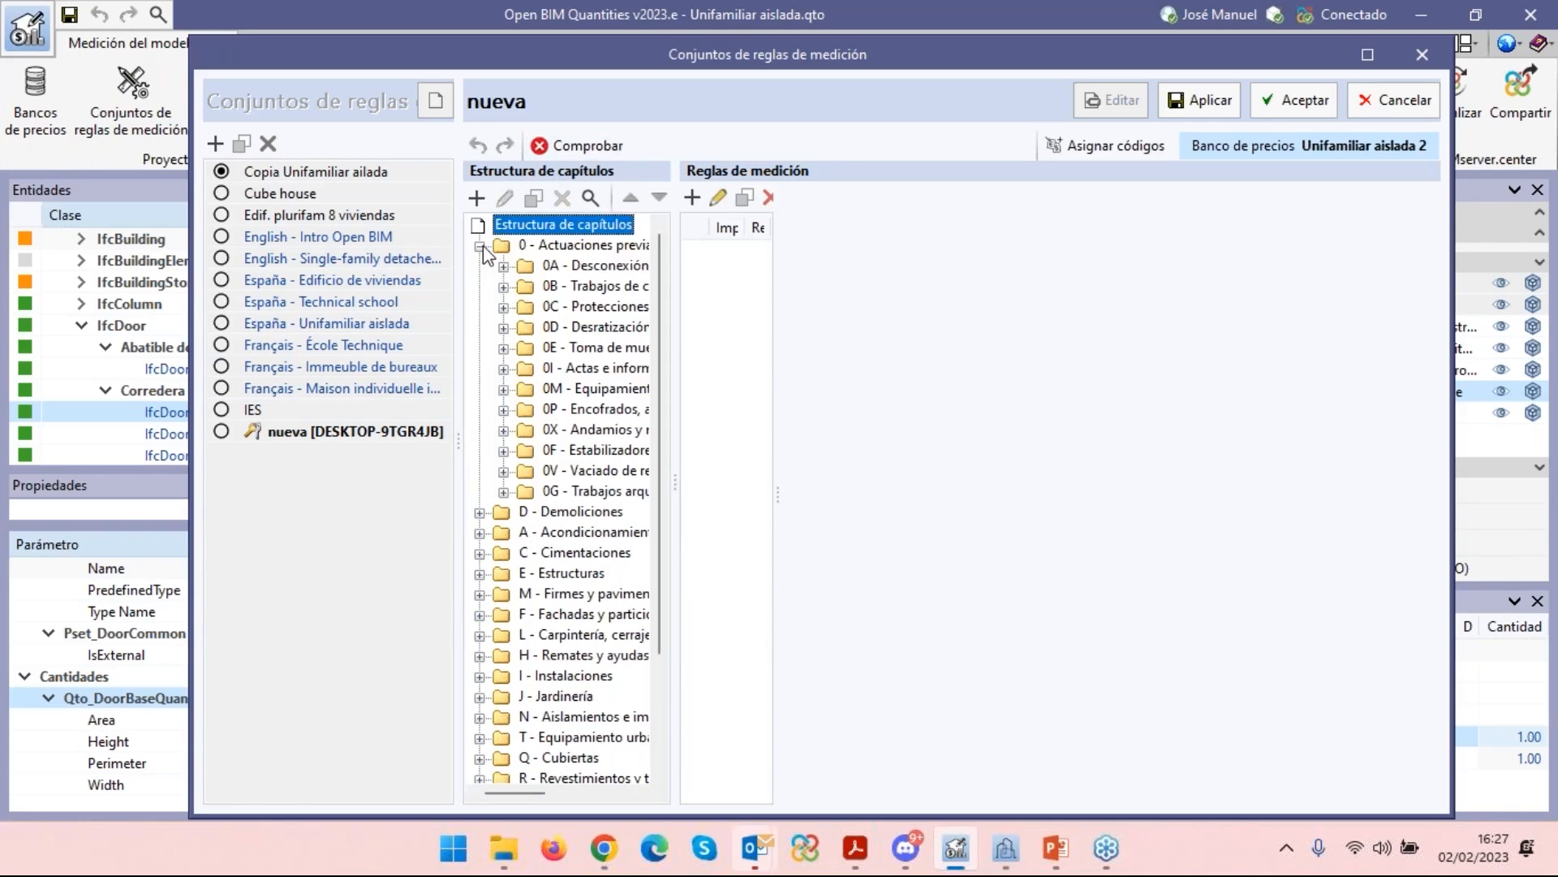
pyautogui.click(504, 265)
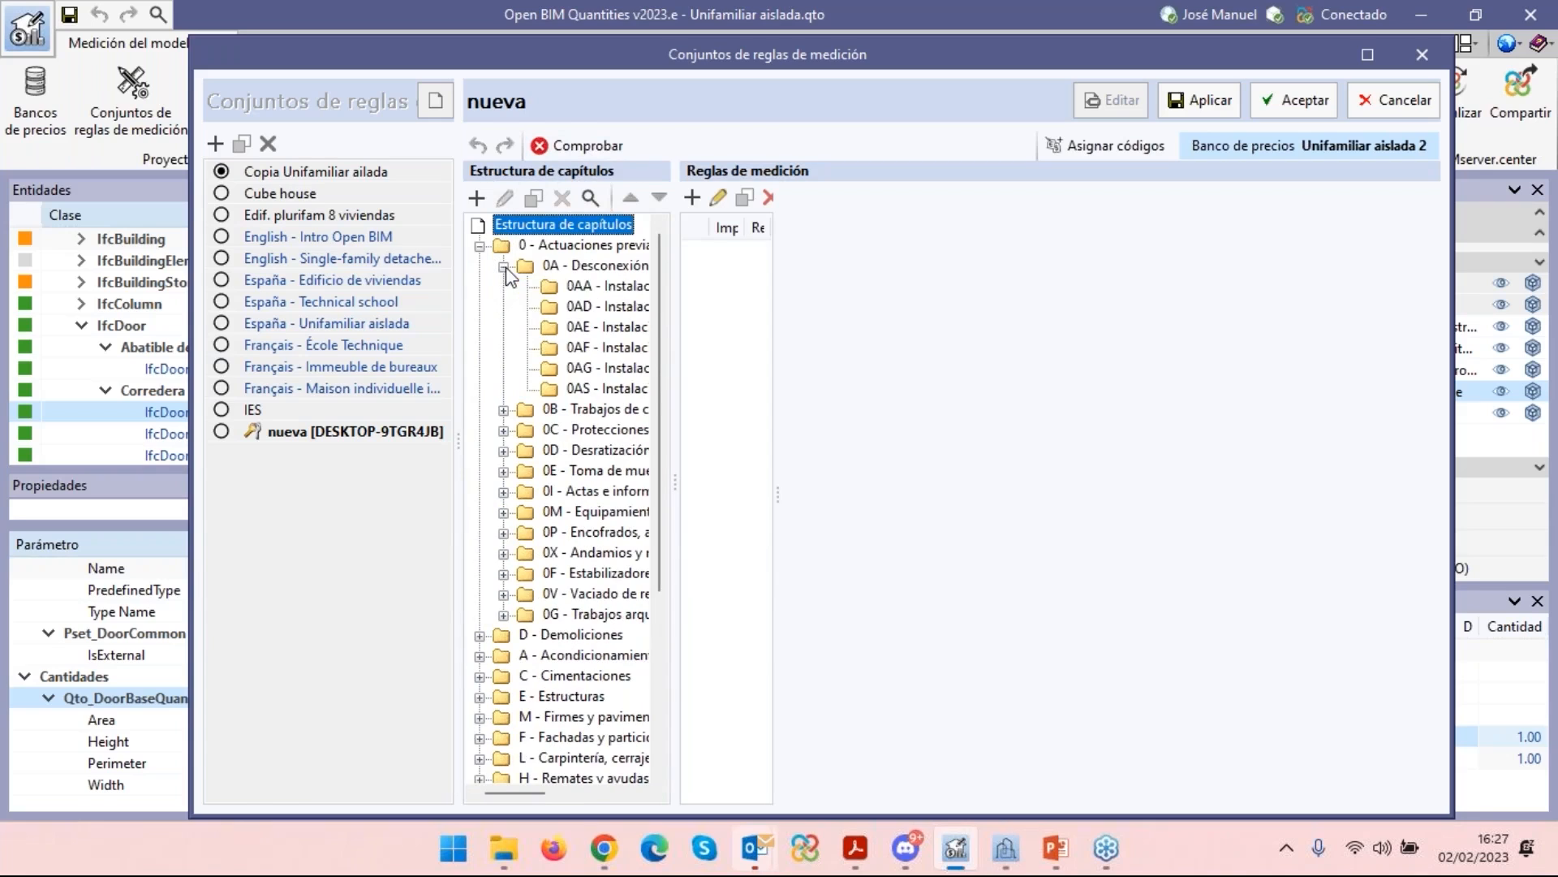
pyautogui.click(562, 287)
pyautogui.click(561, 308)
pyautogui.click(568, 327)
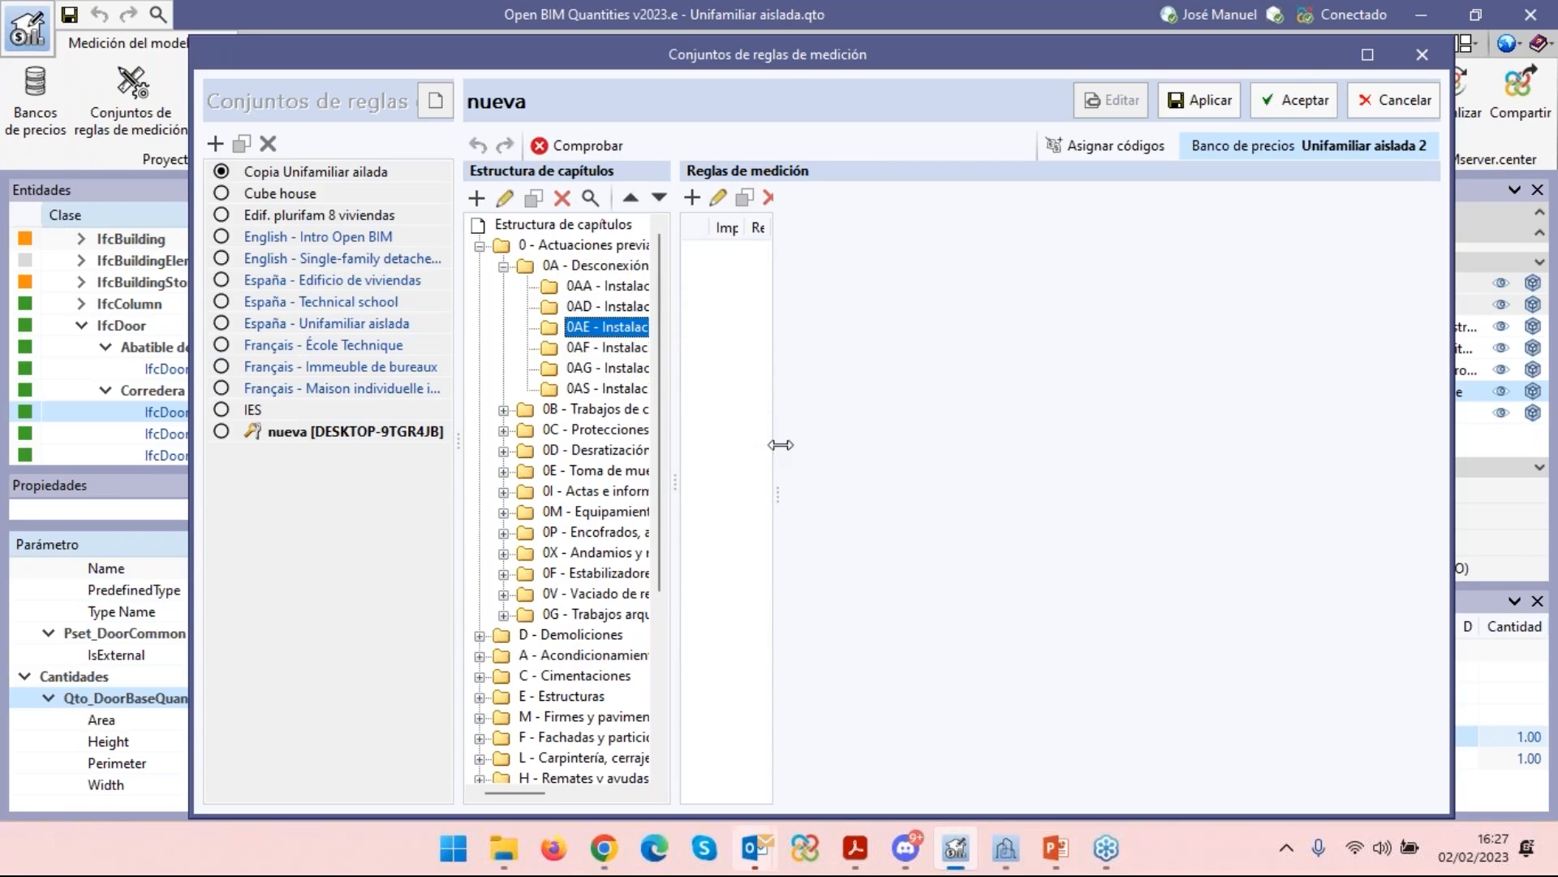
# Add a measurement rule named pilares to the nueva rule set.
pyautogui.moveTo(857, 491); pyautogui.dragTo(943, 493)
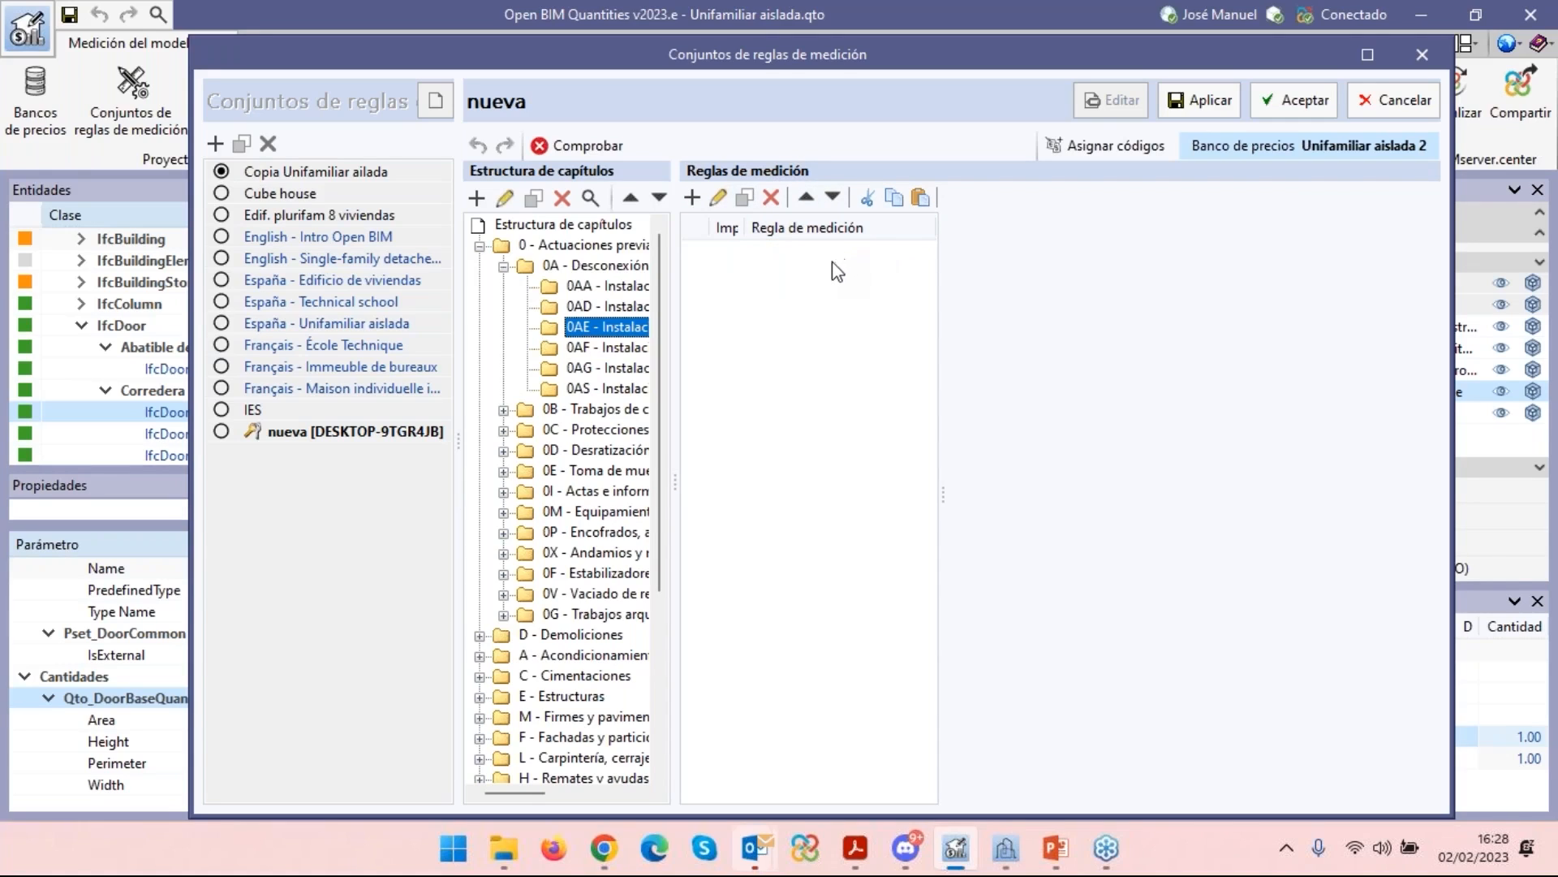
pyautogui.click(691, 197)
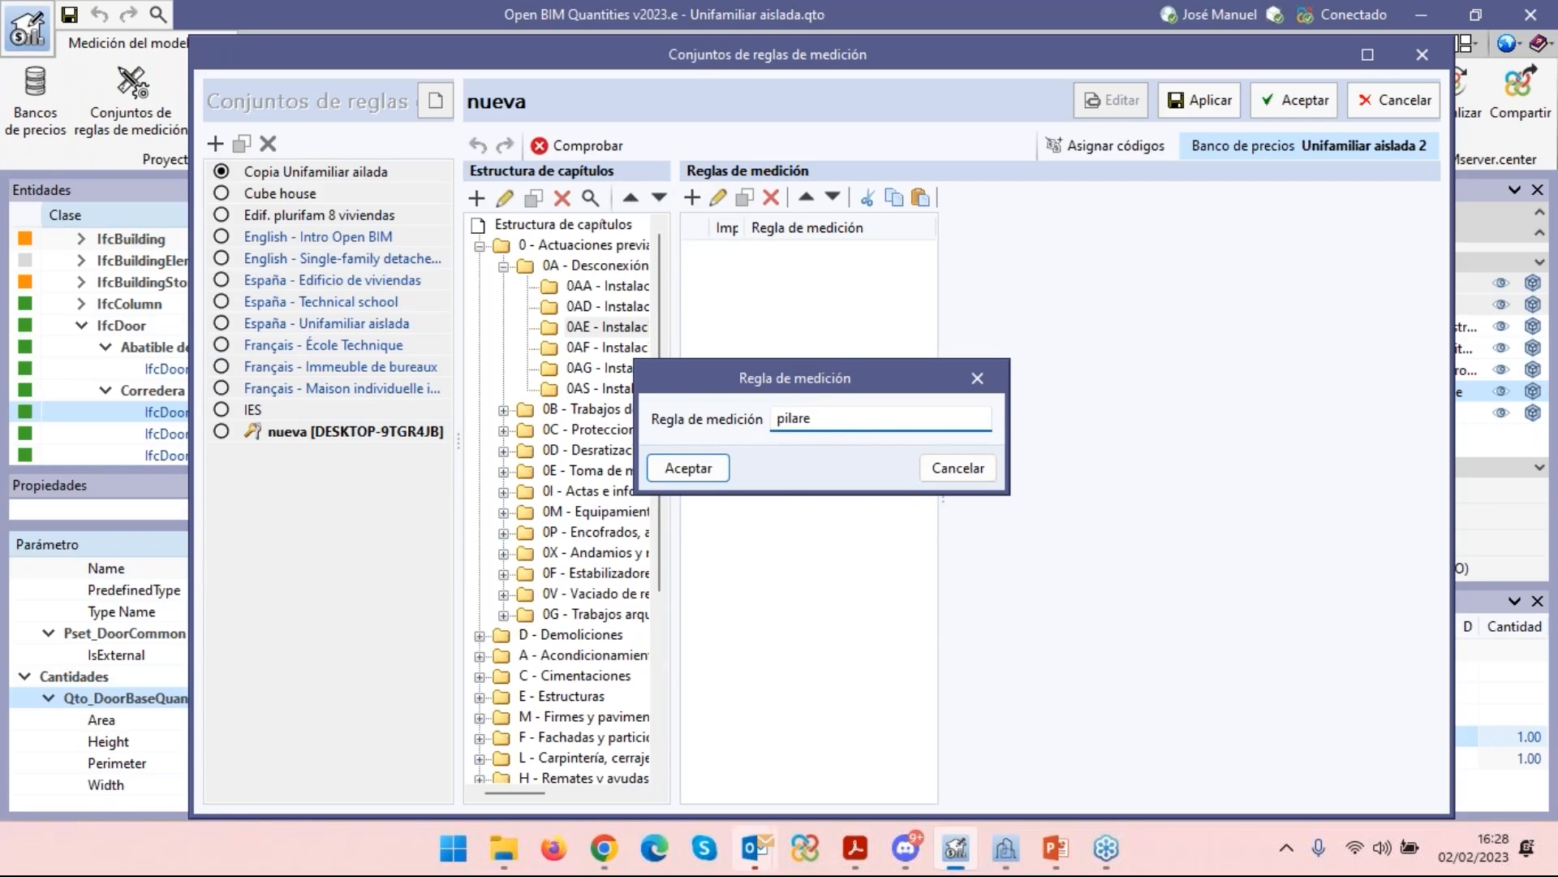
pyautogui.click(706, 466)
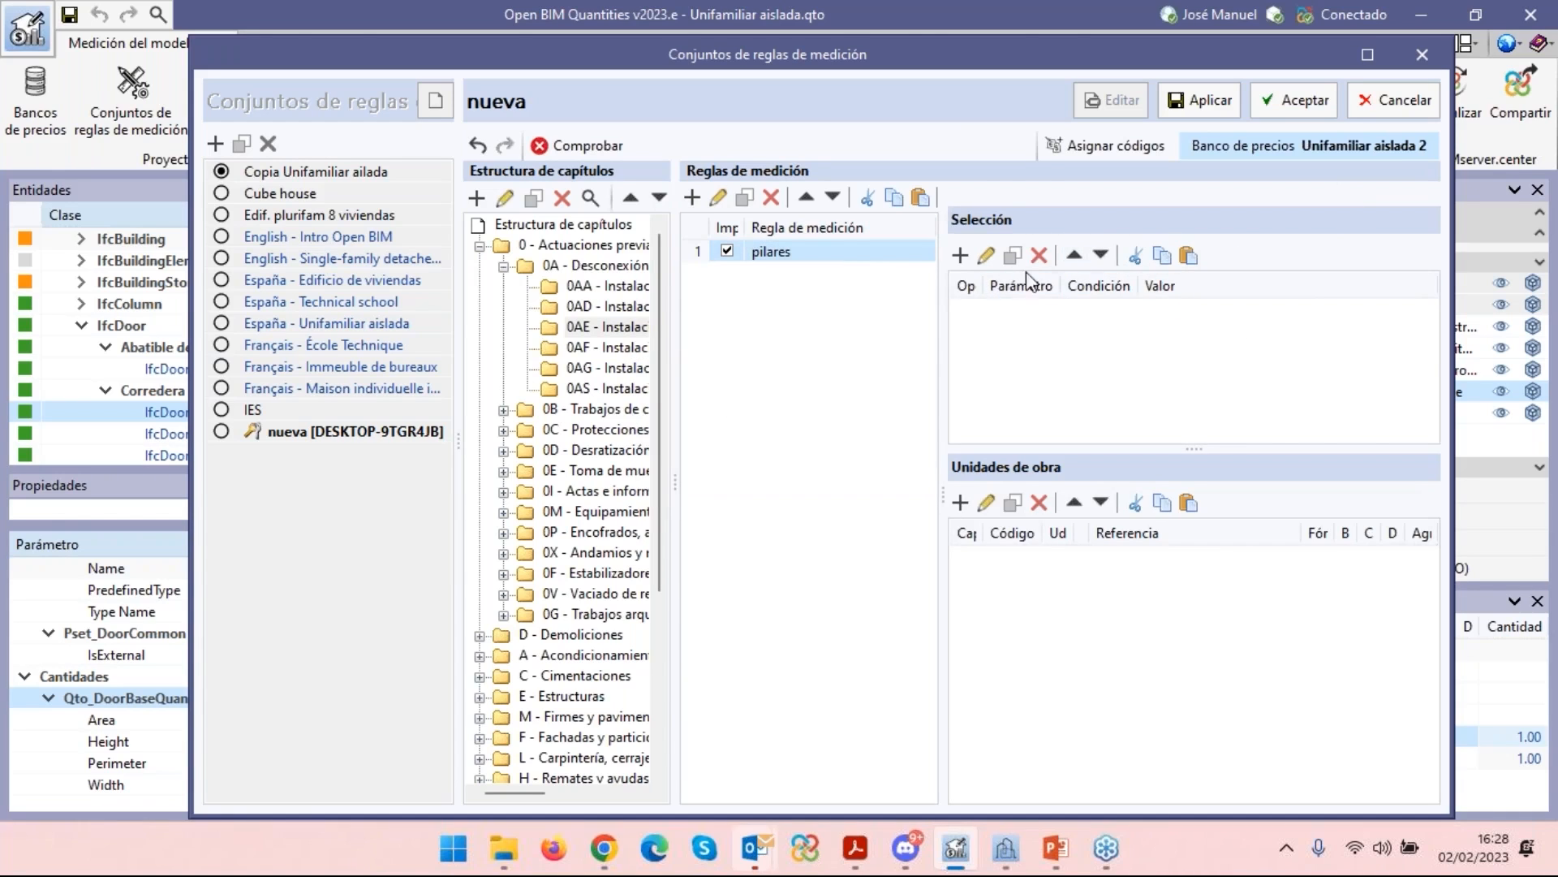
pyautogui.moveTo(991, 55)
pyautogui.mouseDown()
pyautogui.moveTo(975, 50)
pyautogui.moveTo(990, 67)
pyautogui.mouseUp()
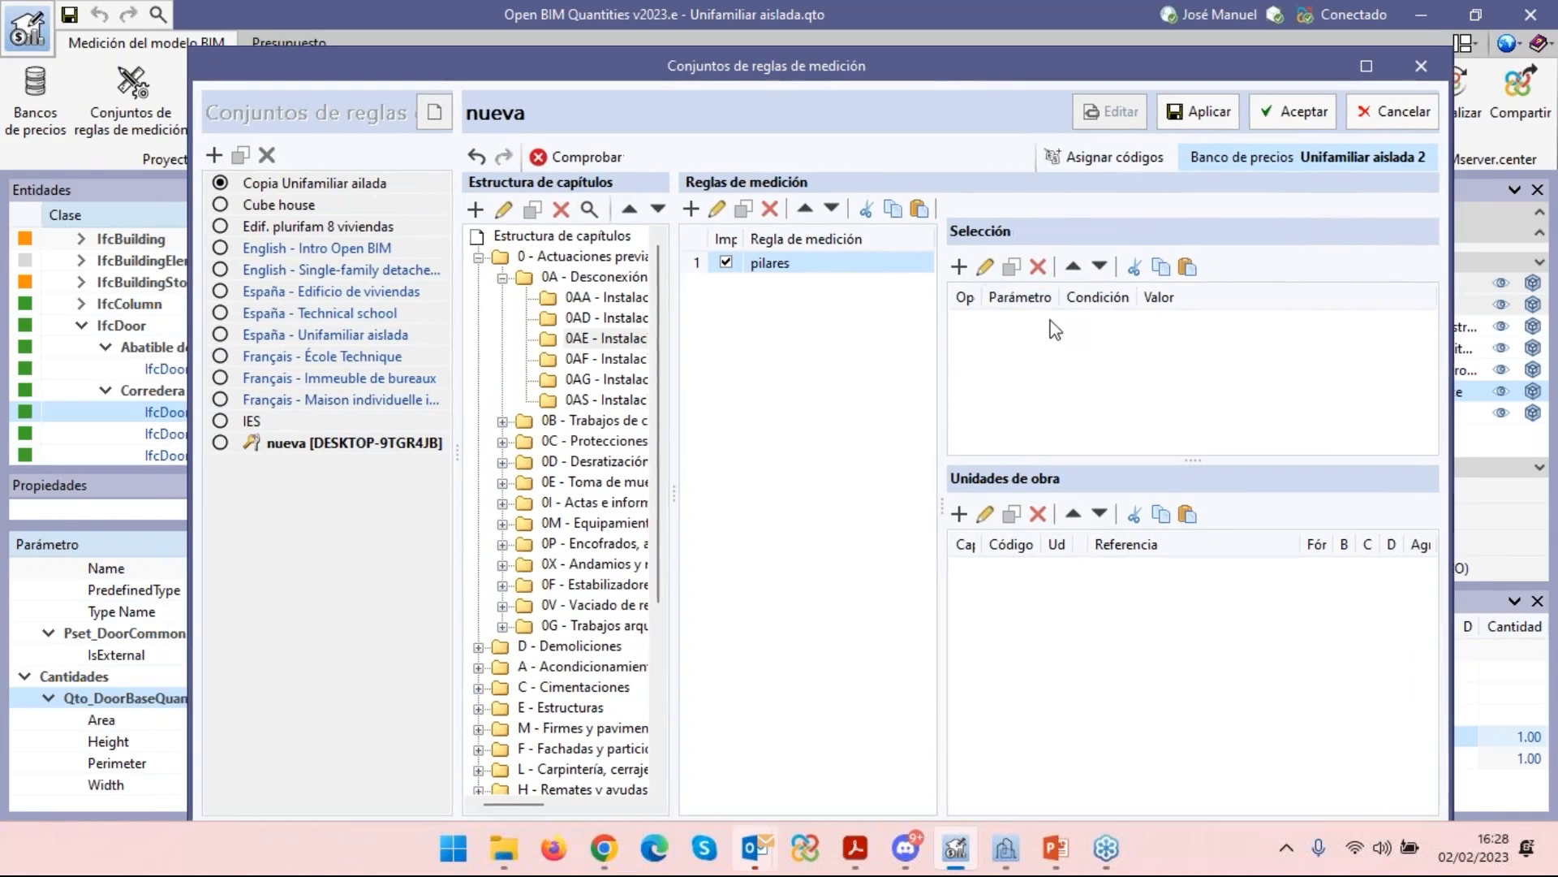
# Add a selection condition to the pilares rule: BaseProperties parameter Entity is equal to (es igual a) IfcColumn.
pyautogui.click(959, 267)
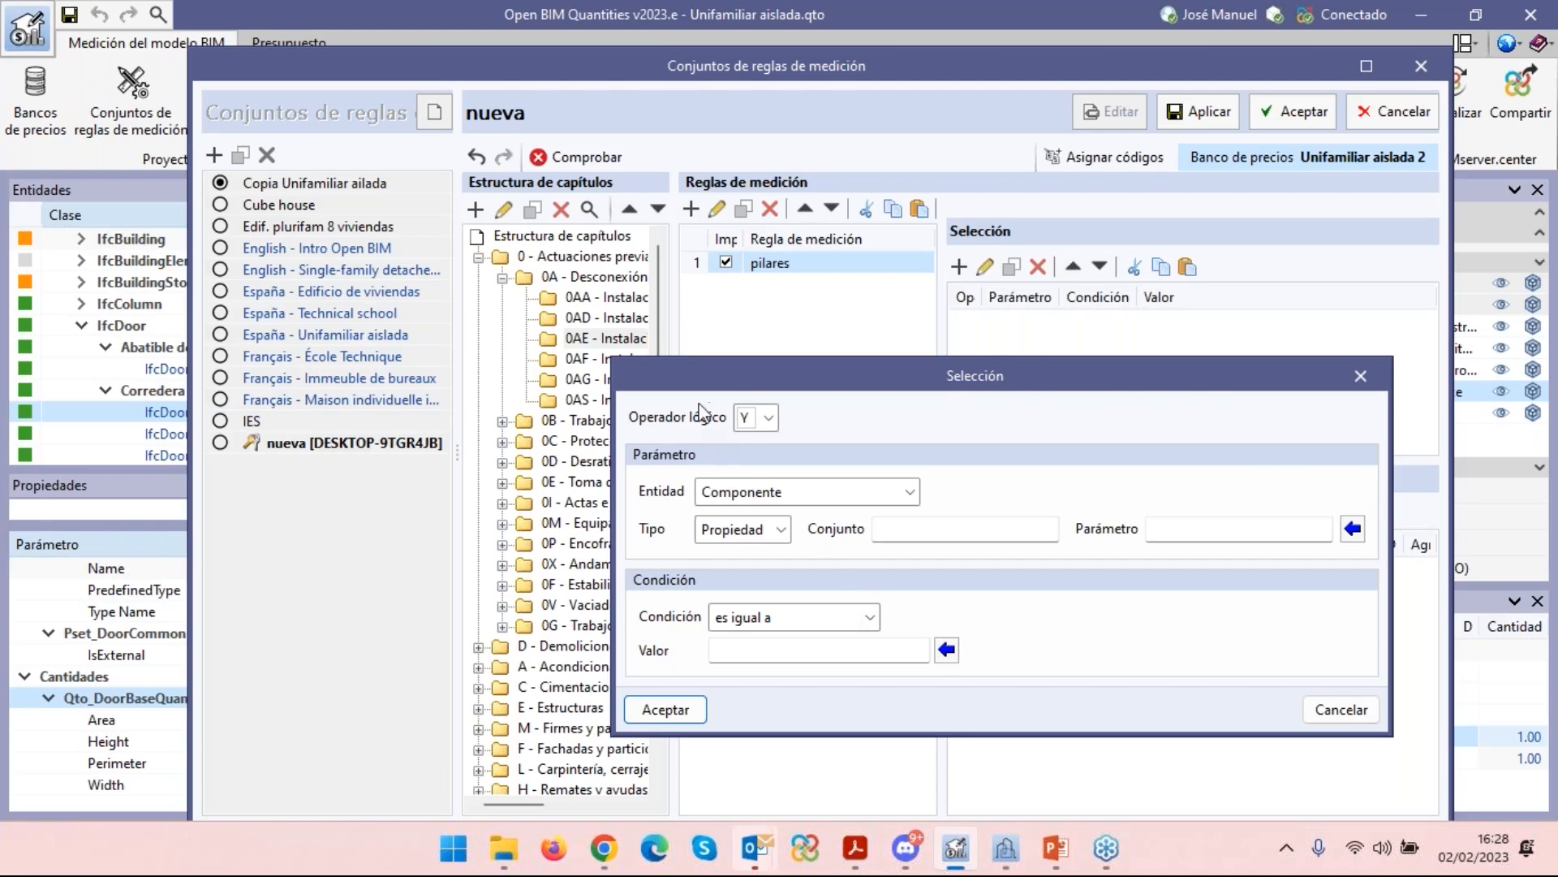
pyautogui.click(1352, 529)
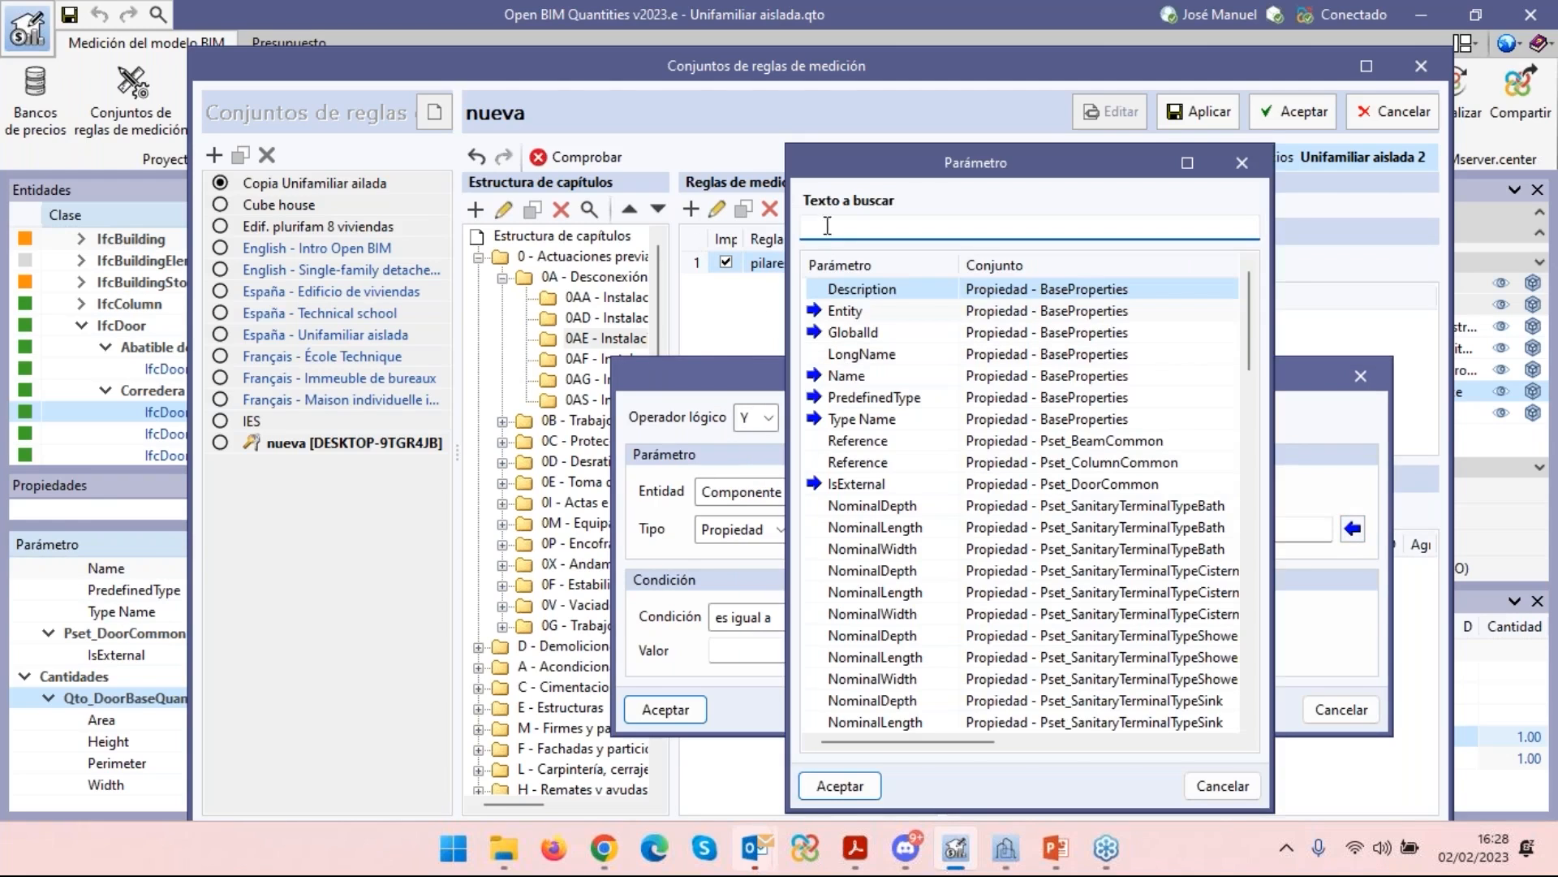
pyautogui.click(850, 313)
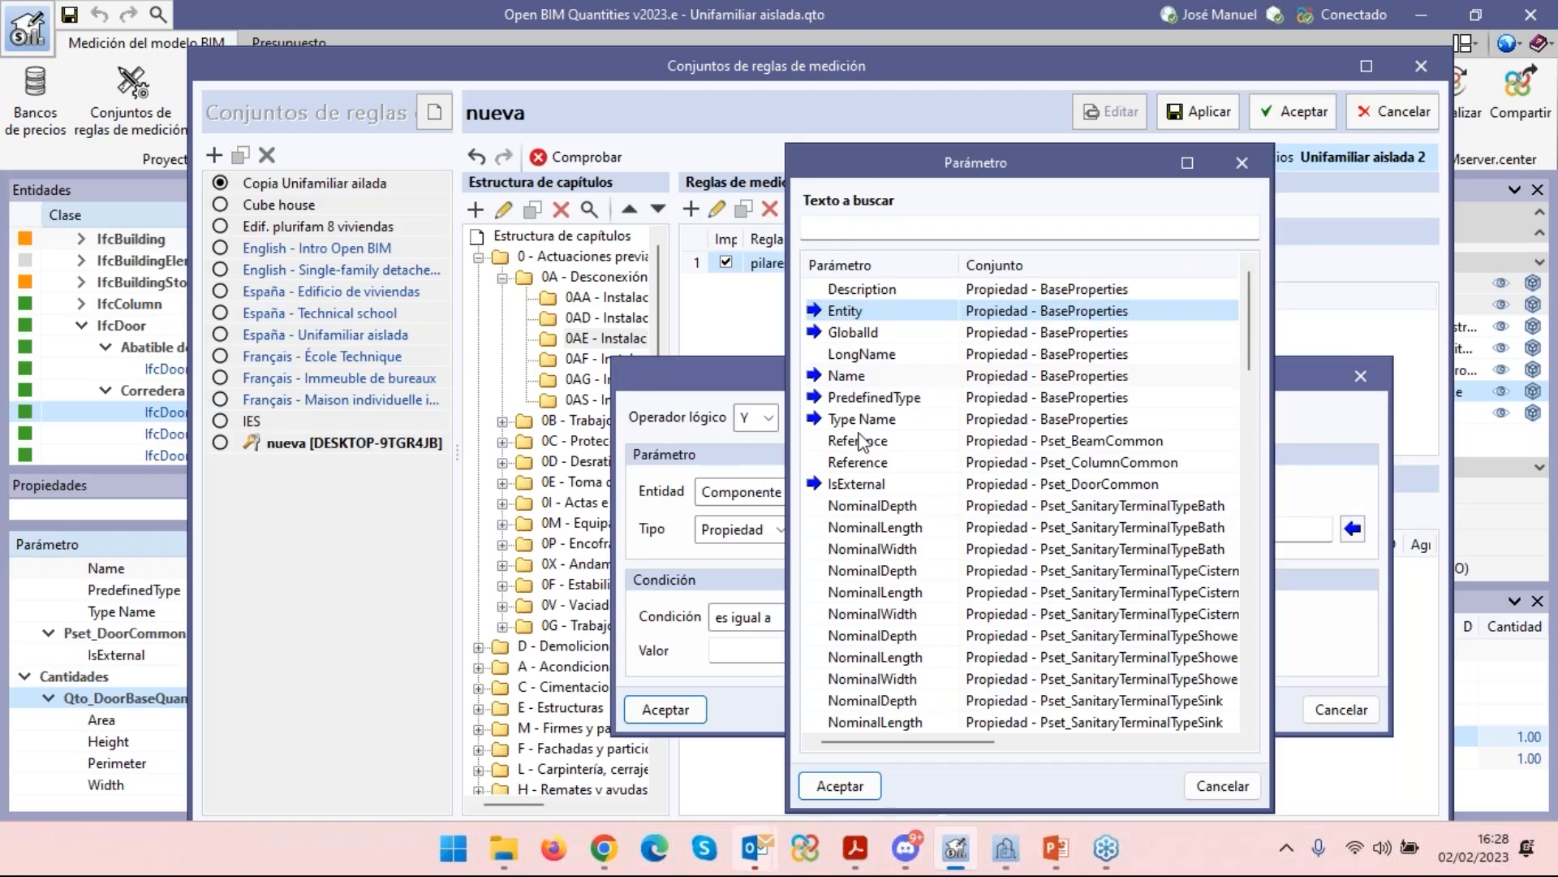
pyautogui.click(862, 785)
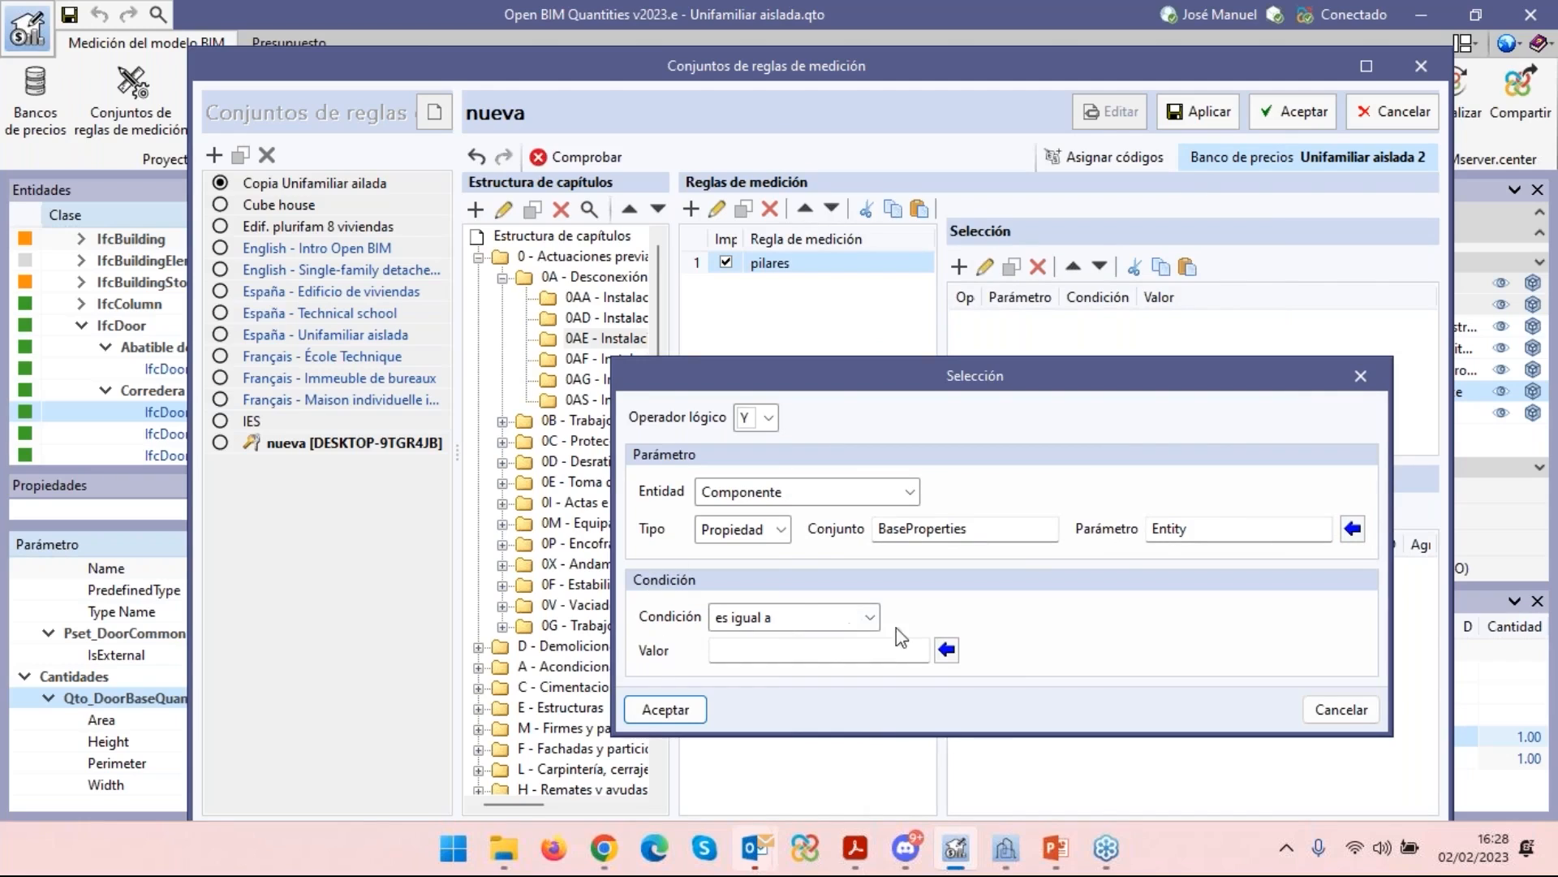
pyautogui.click(946, 650)
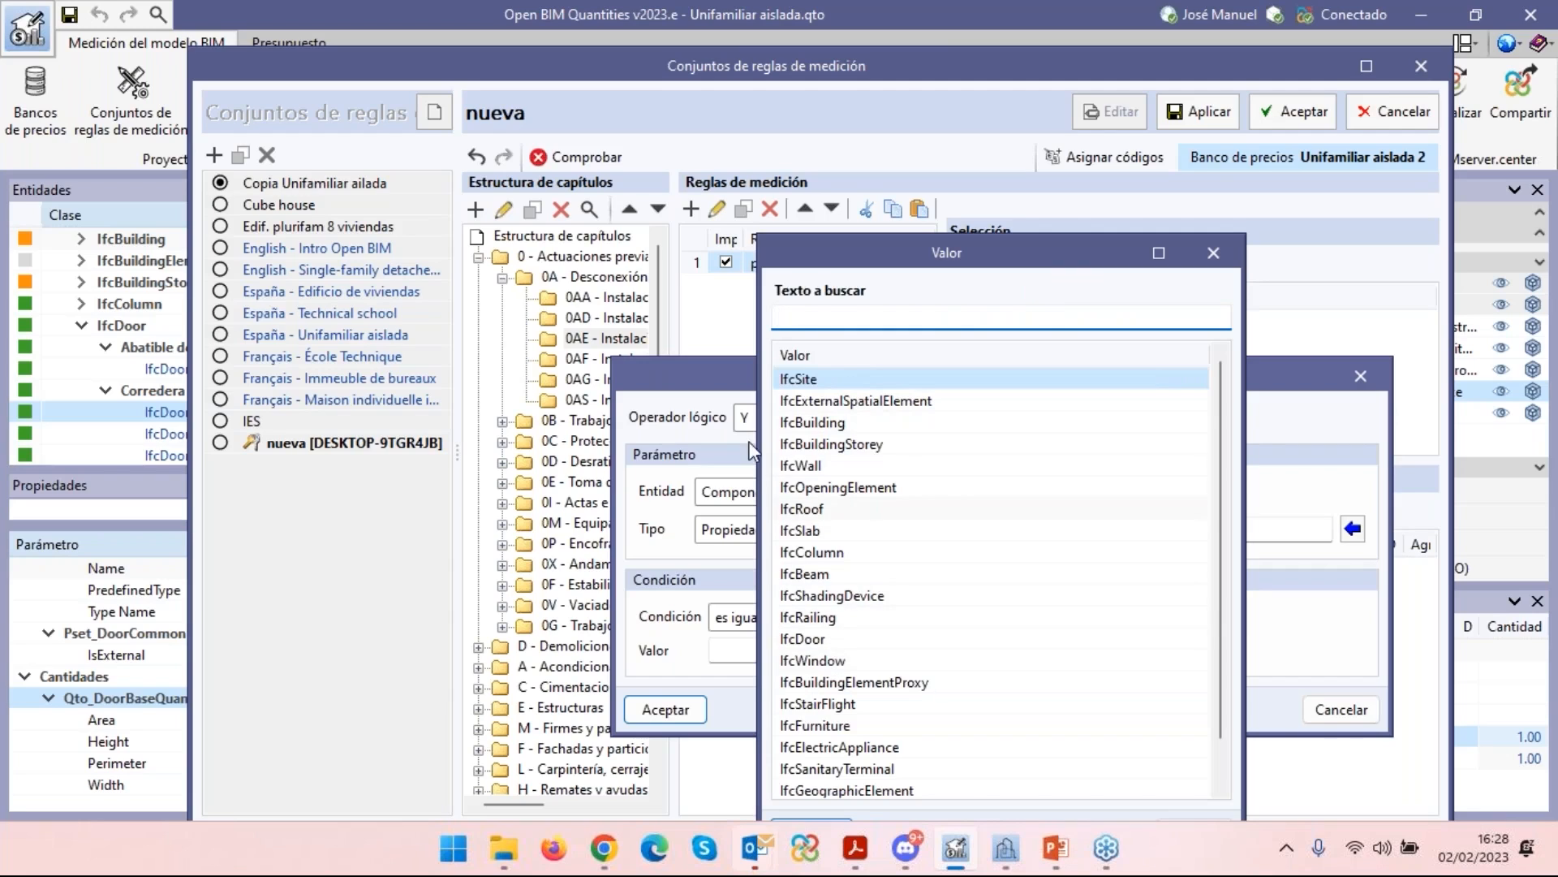
pyautogui.click(822, 555)
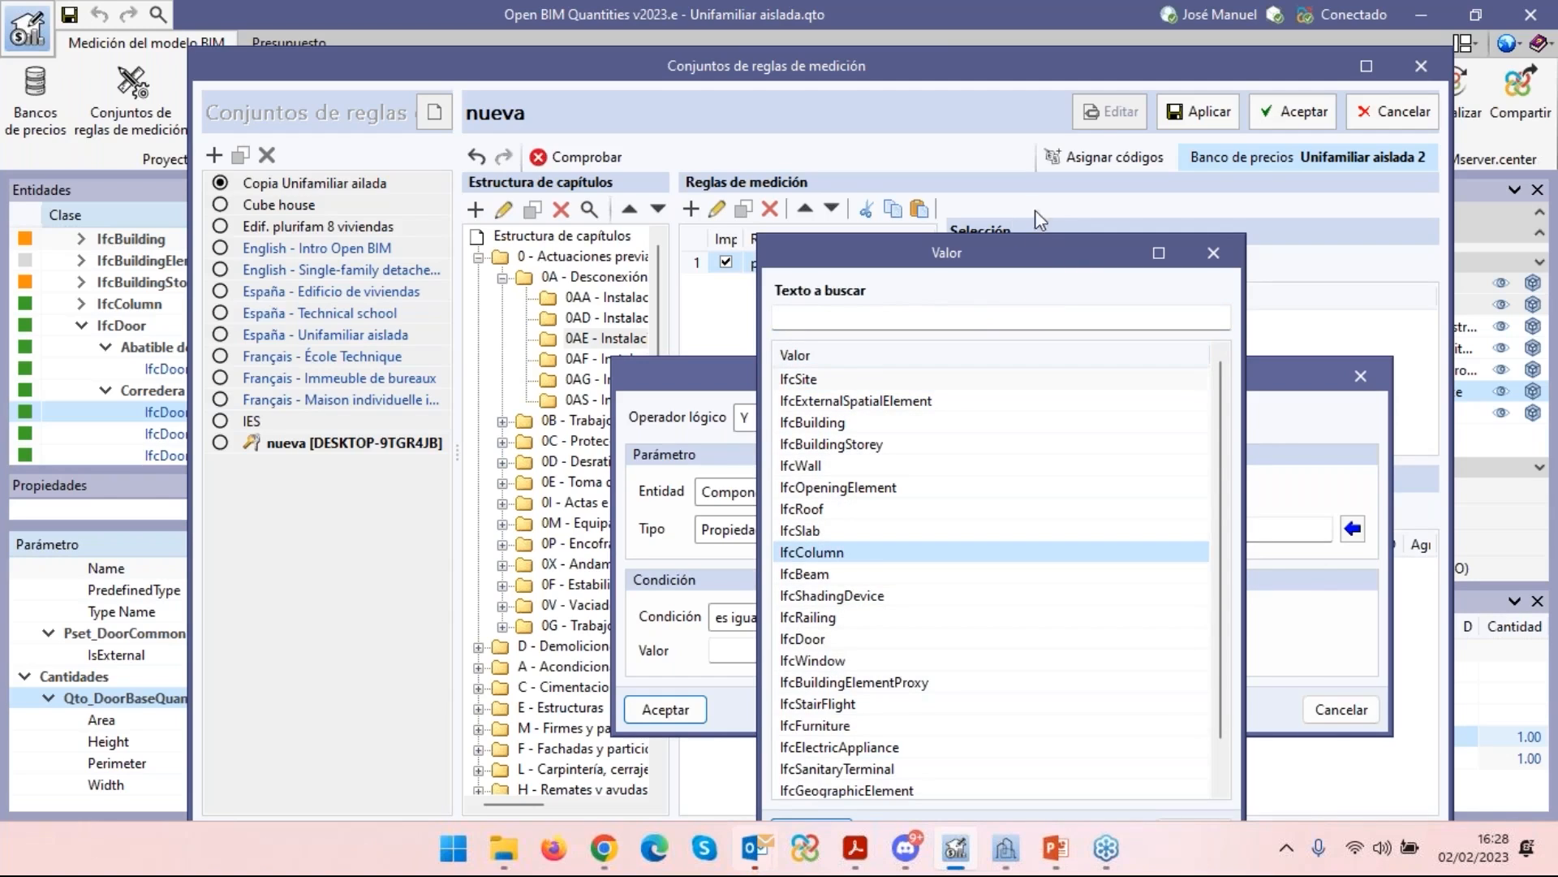
pyautogui.moveTo(1031, 251); pyautogui.dragTo(998, 133)
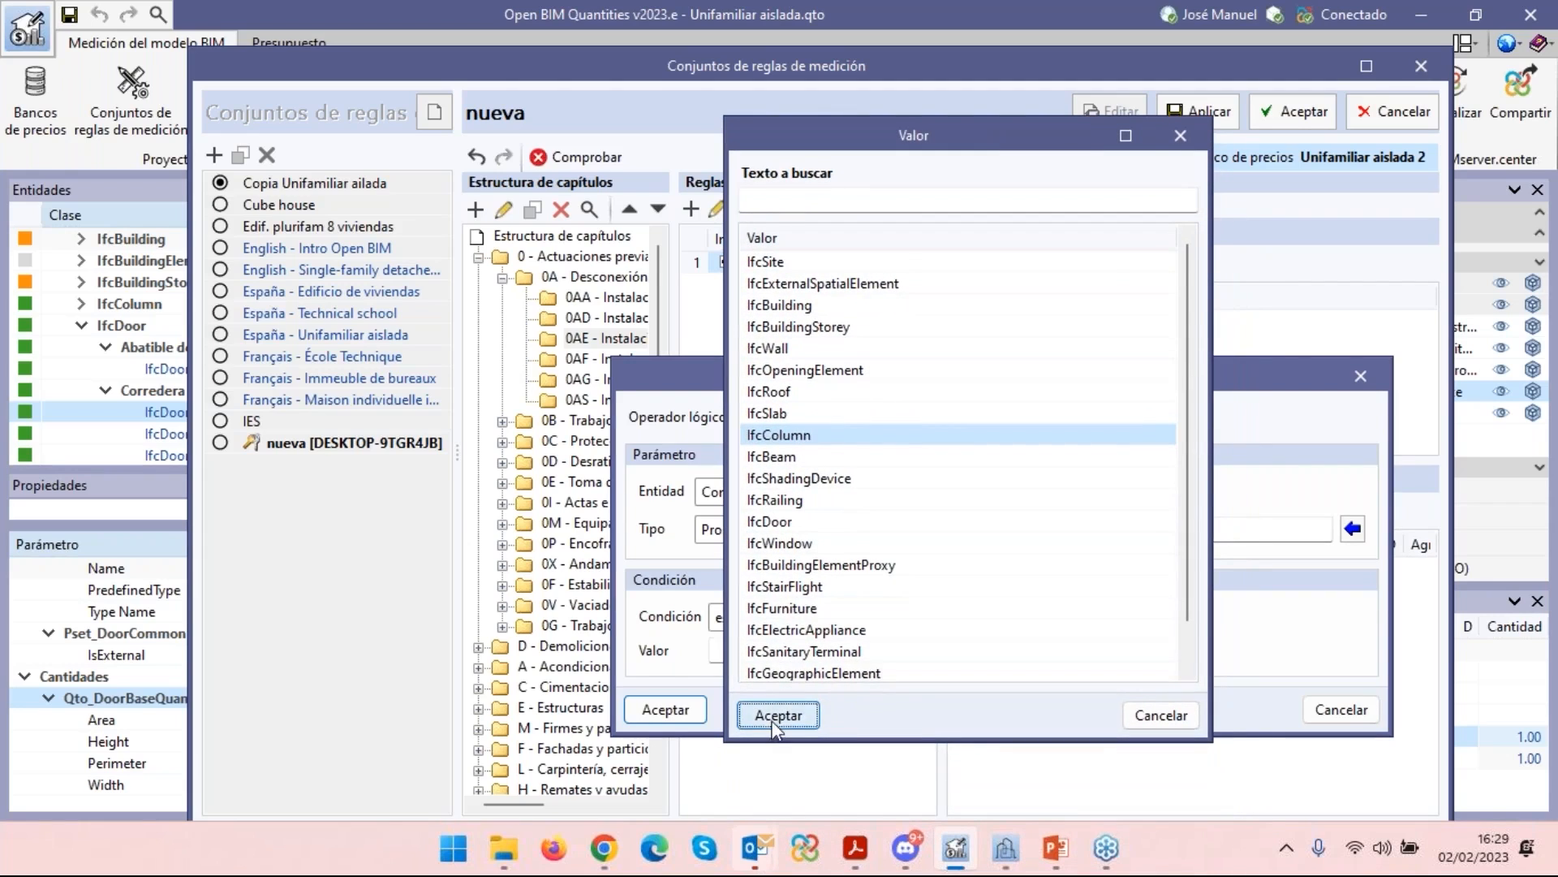
pyautogui.click(779, 713)
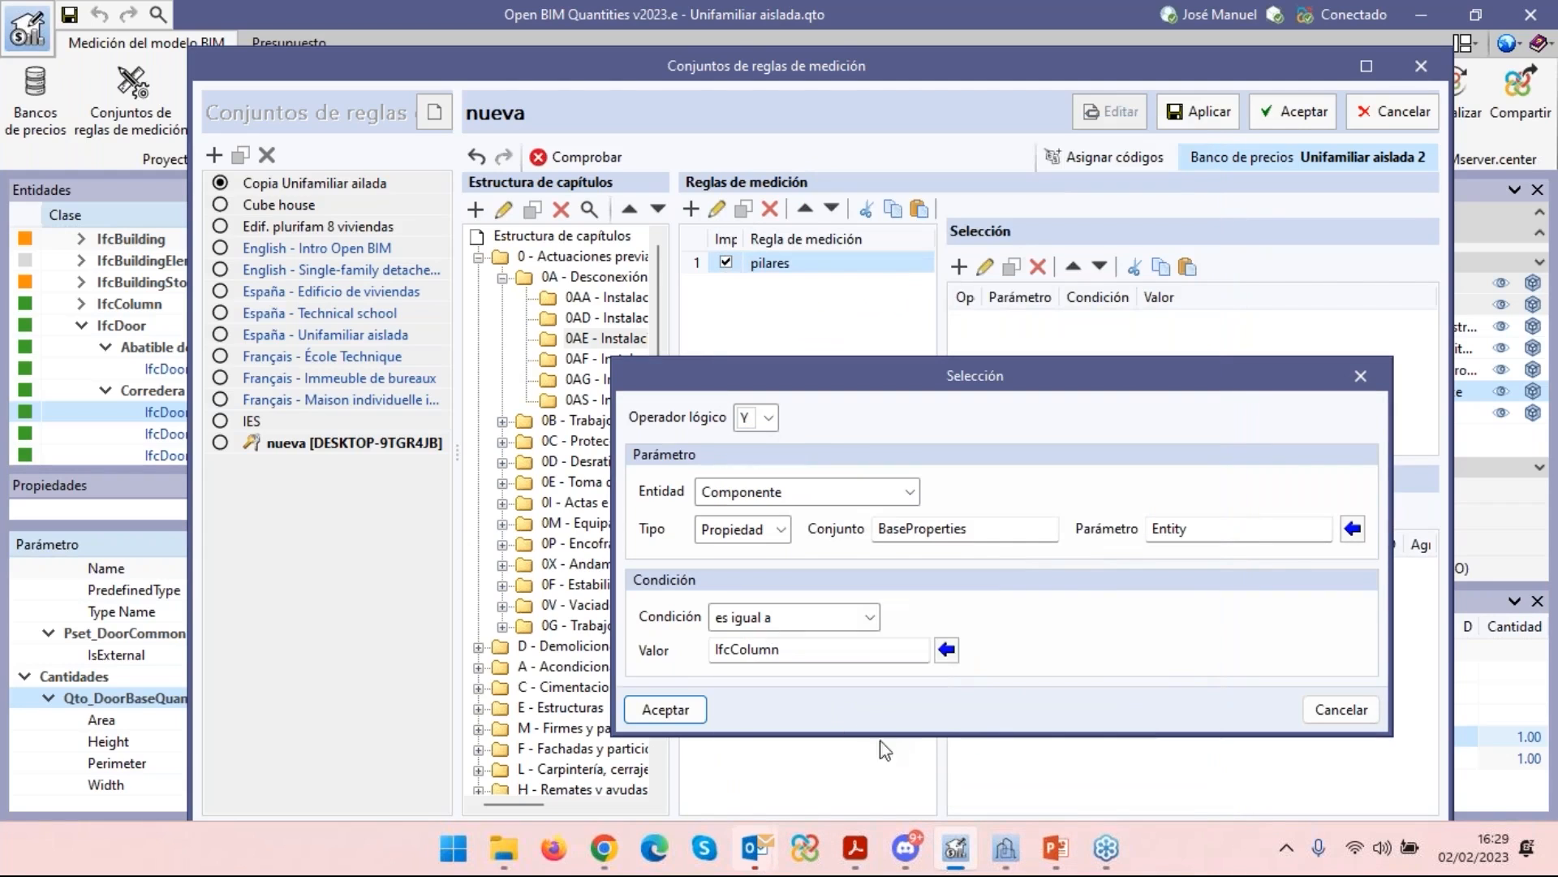
pyautogui.click(666, 711)
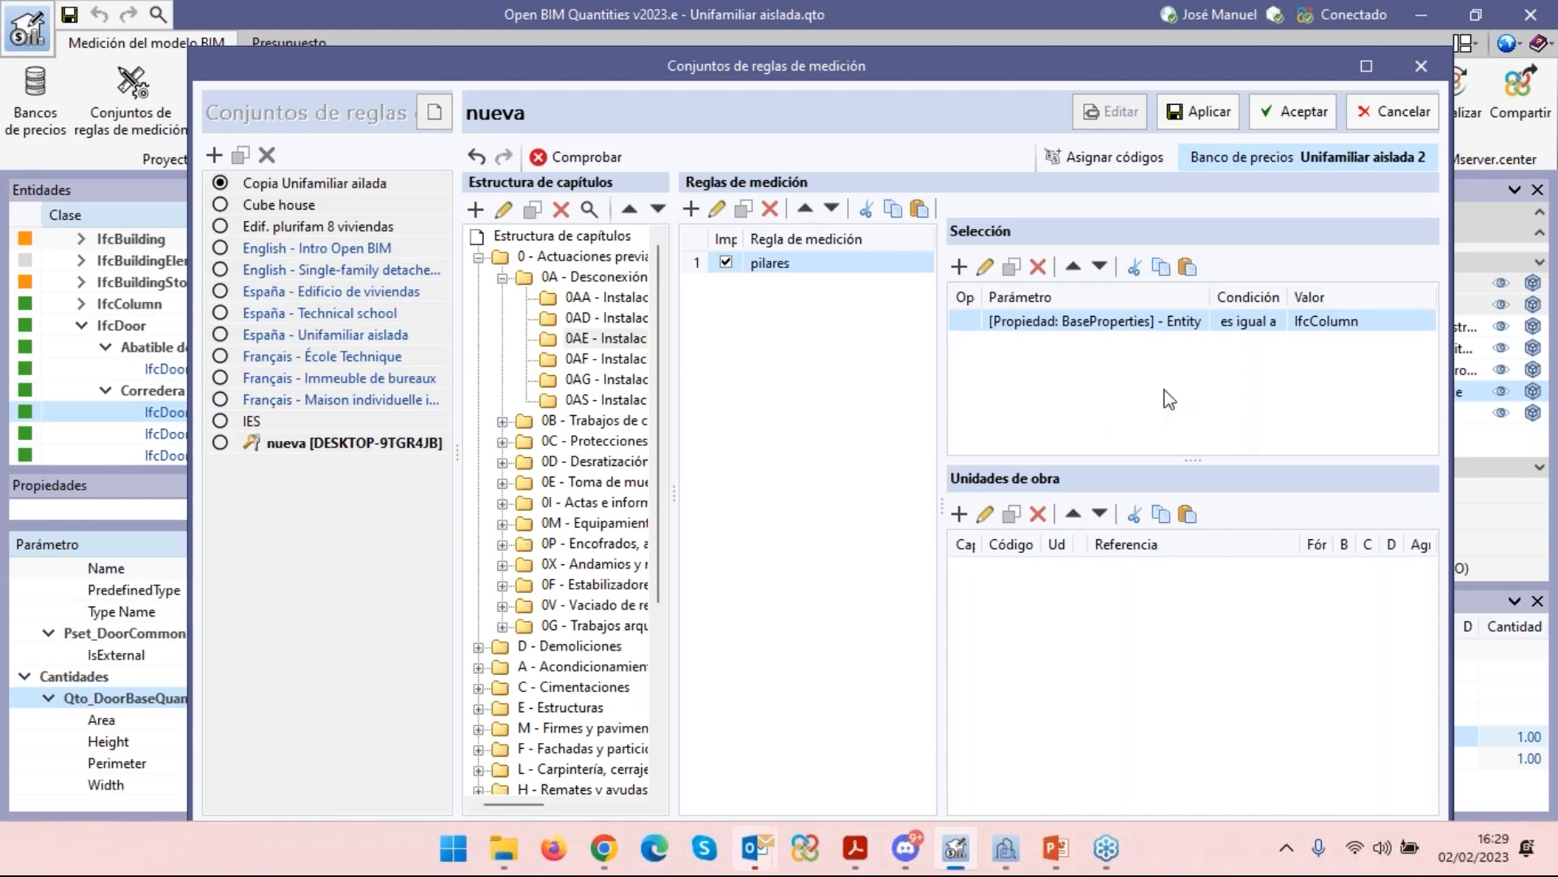
pyautogui.moveTo(1019, 52); pyautogui.dragTo(861, 55)
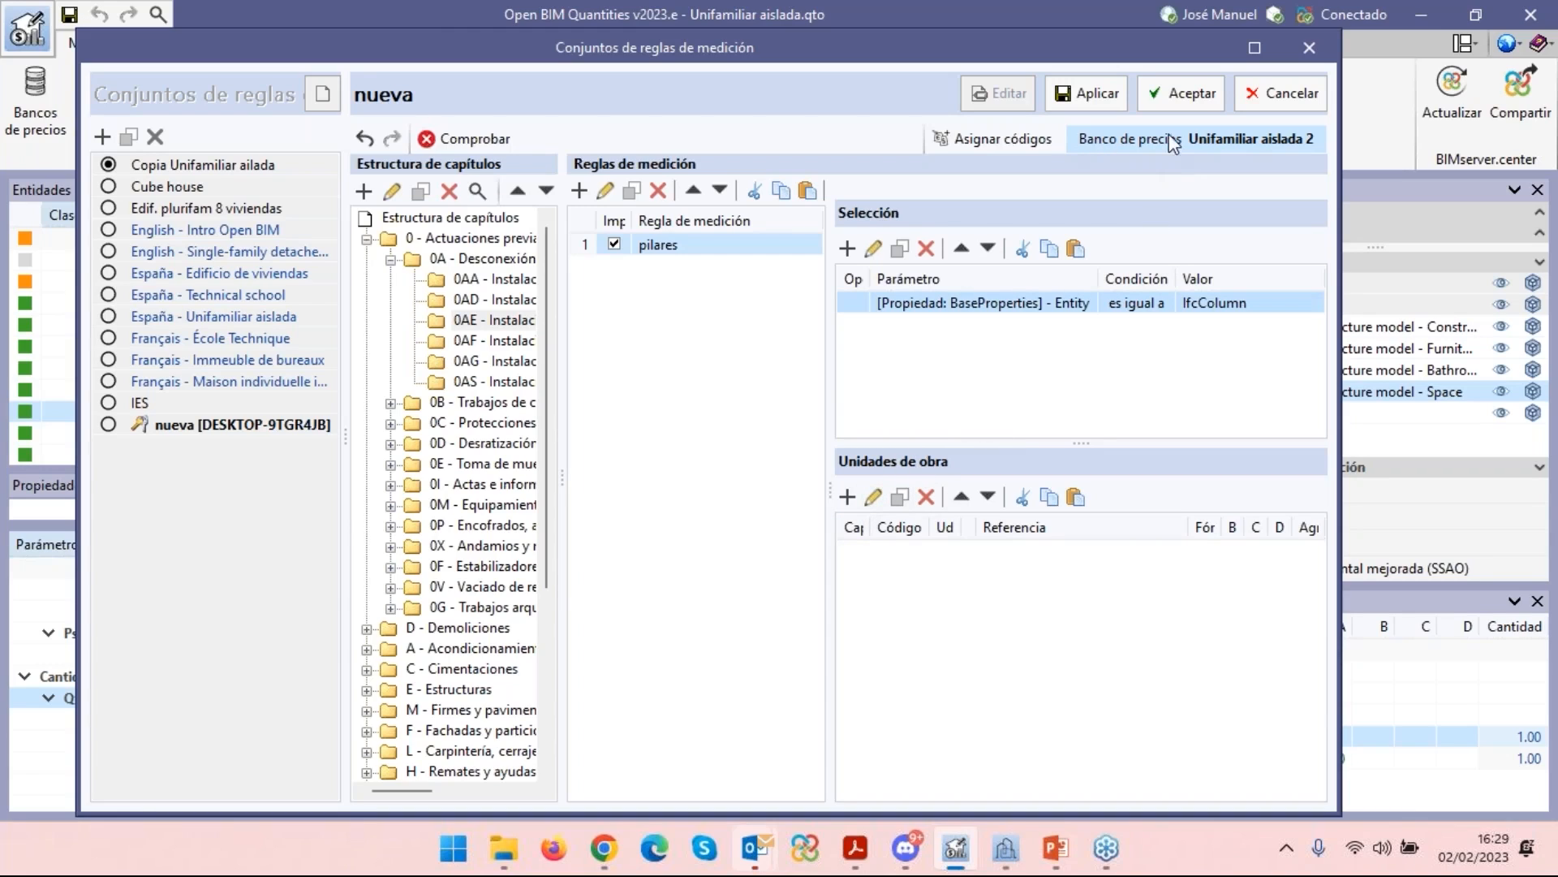
pyautogui.click(848, 497)
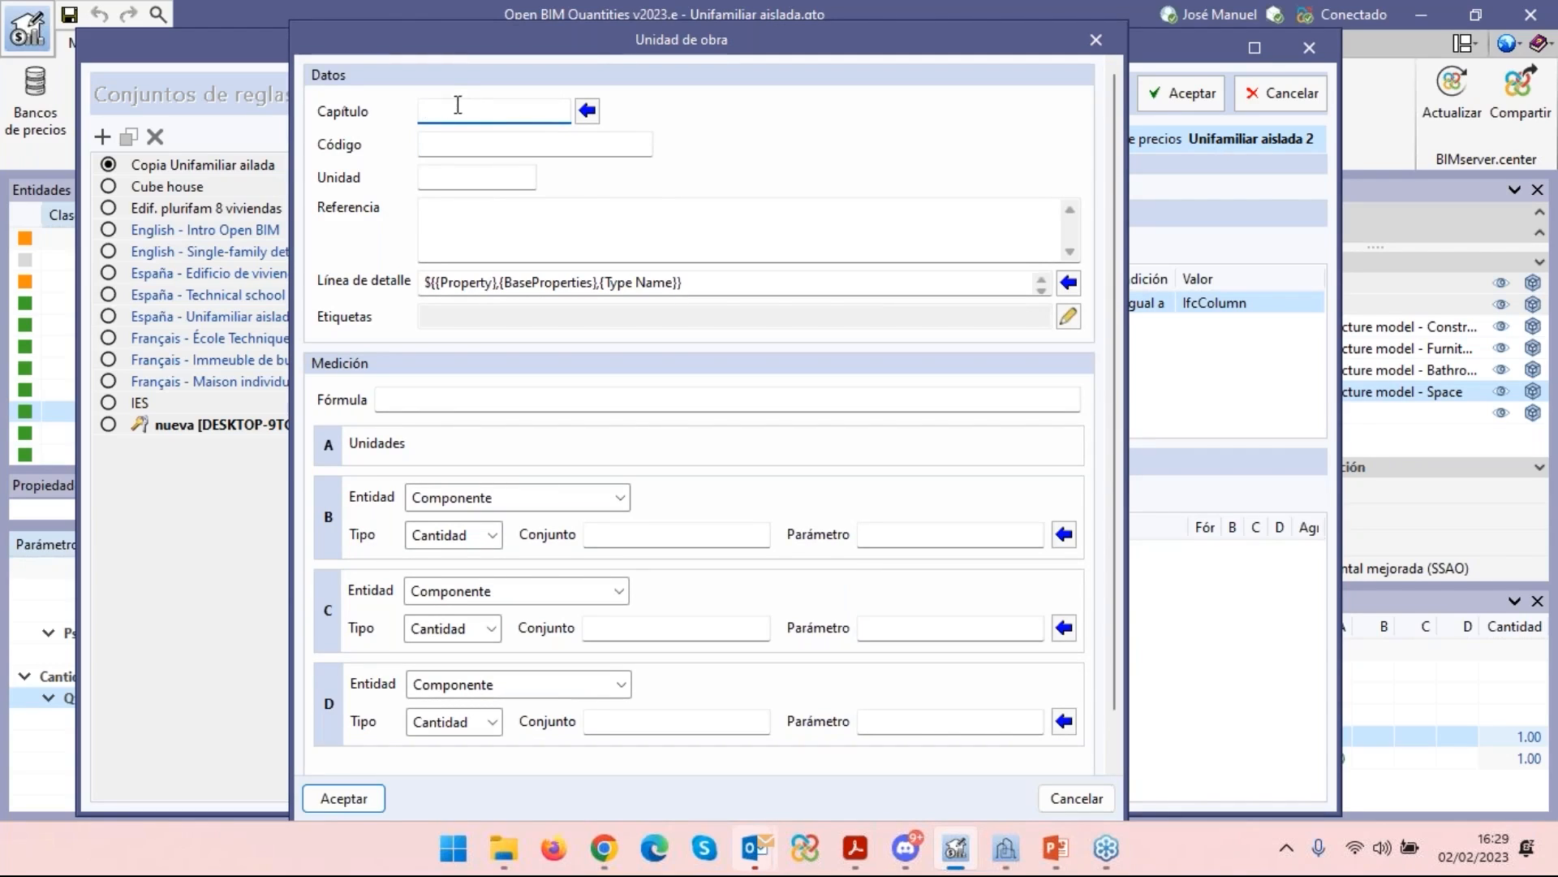
pyautogui.click(457, 144)
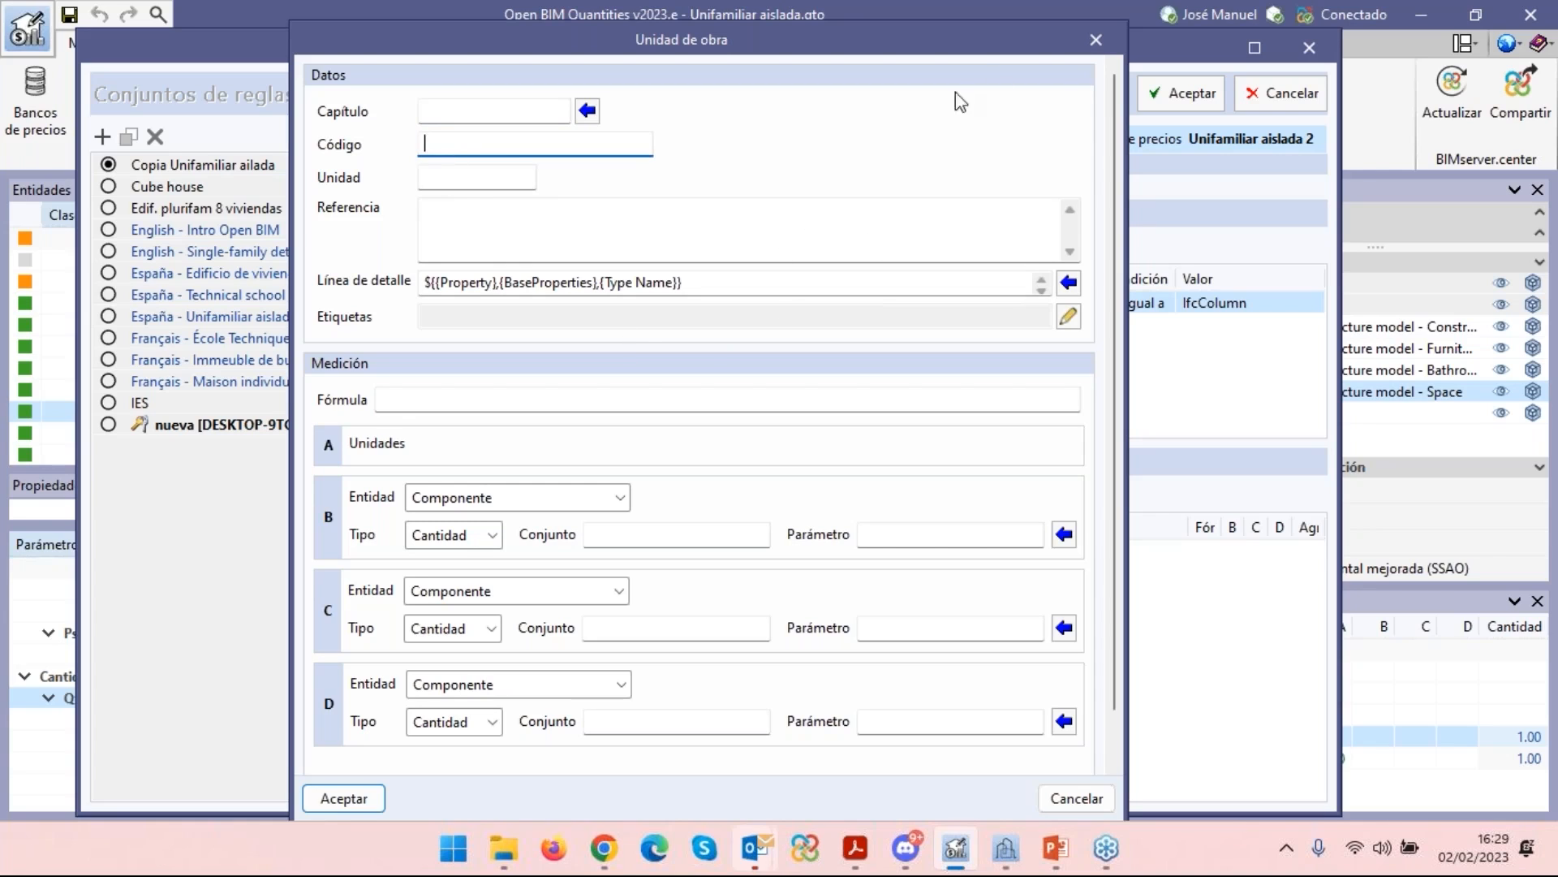
pyautogui.click(1096, 40)
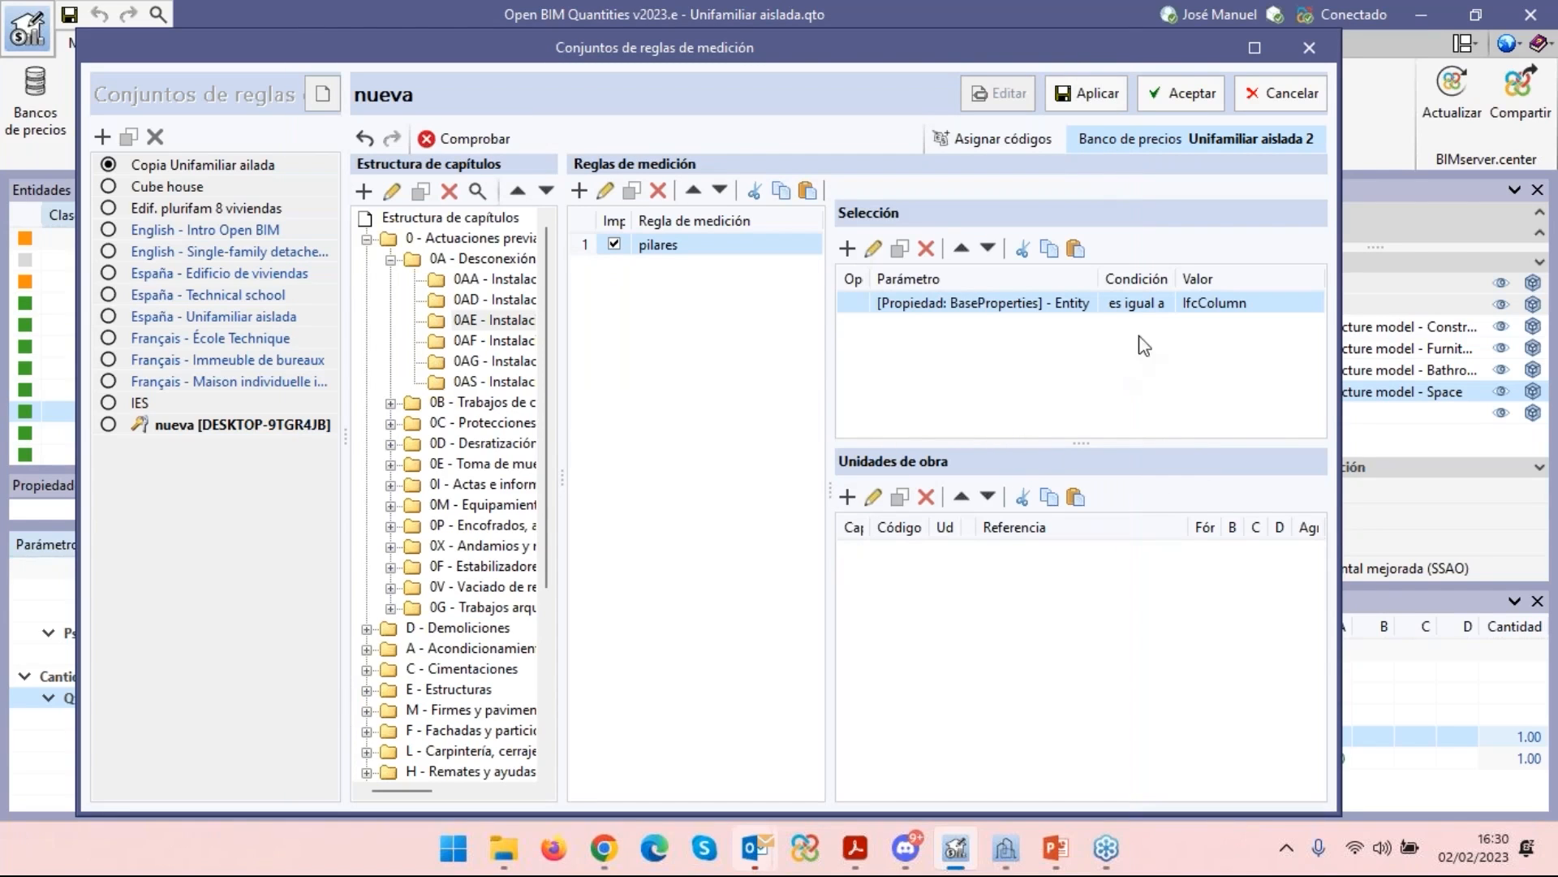
# Show the price bank for assigning codes beside the rule set, and resize the window and its panes until the chapters are readable.
pyautogui.click(1006, 139)
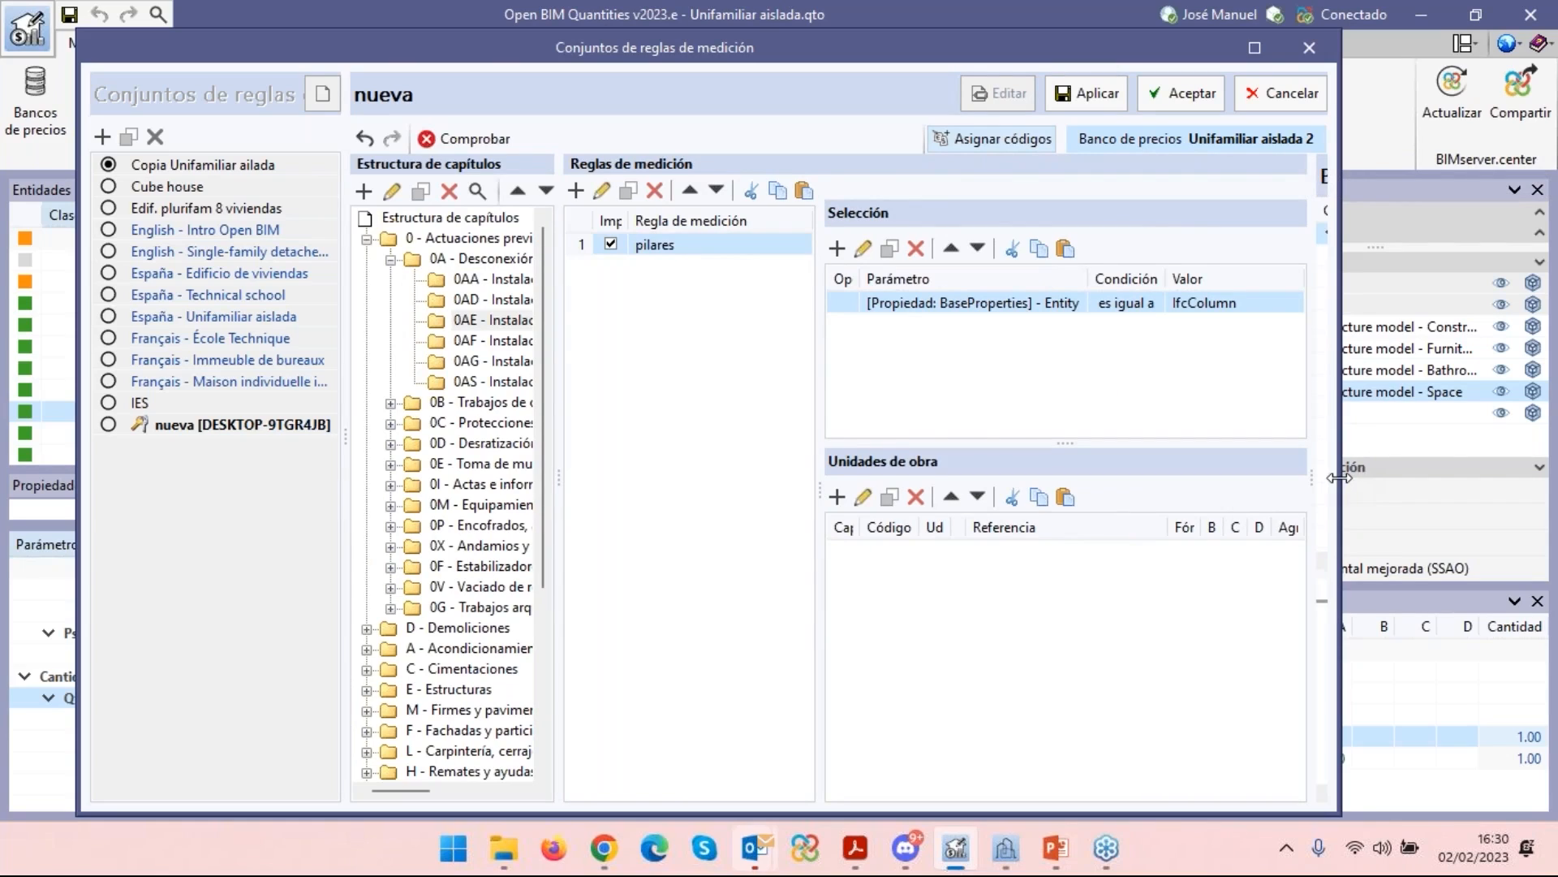
pyautogui.moveTo(1339, 477); pyautogui.dragTo(1528, 477)
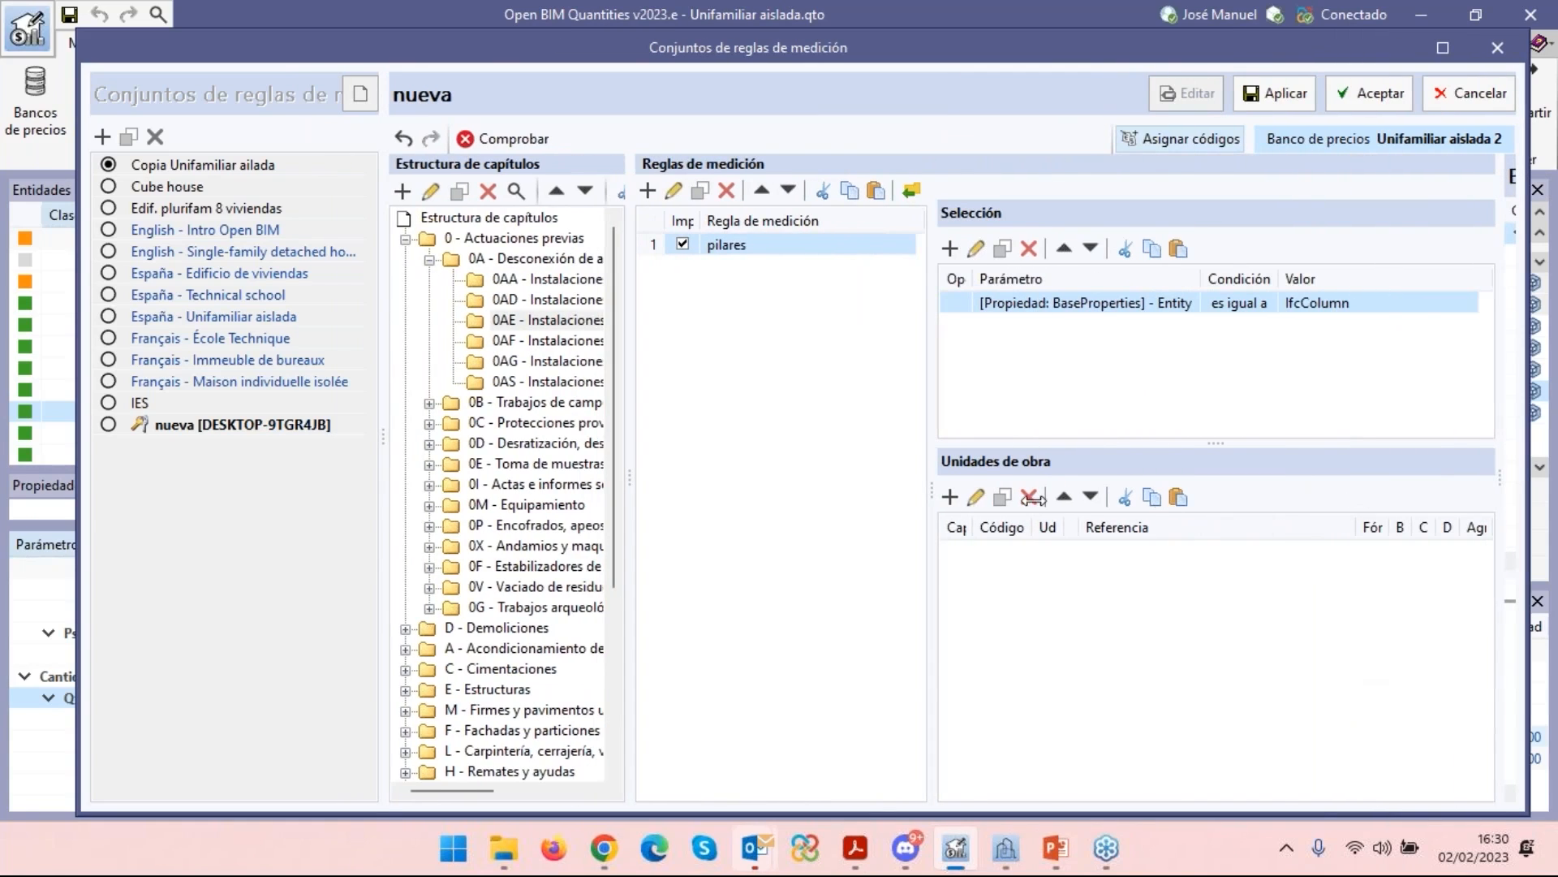
pyautogui.moveTo(629, 479); pyautogui.dragTo(475, 491)
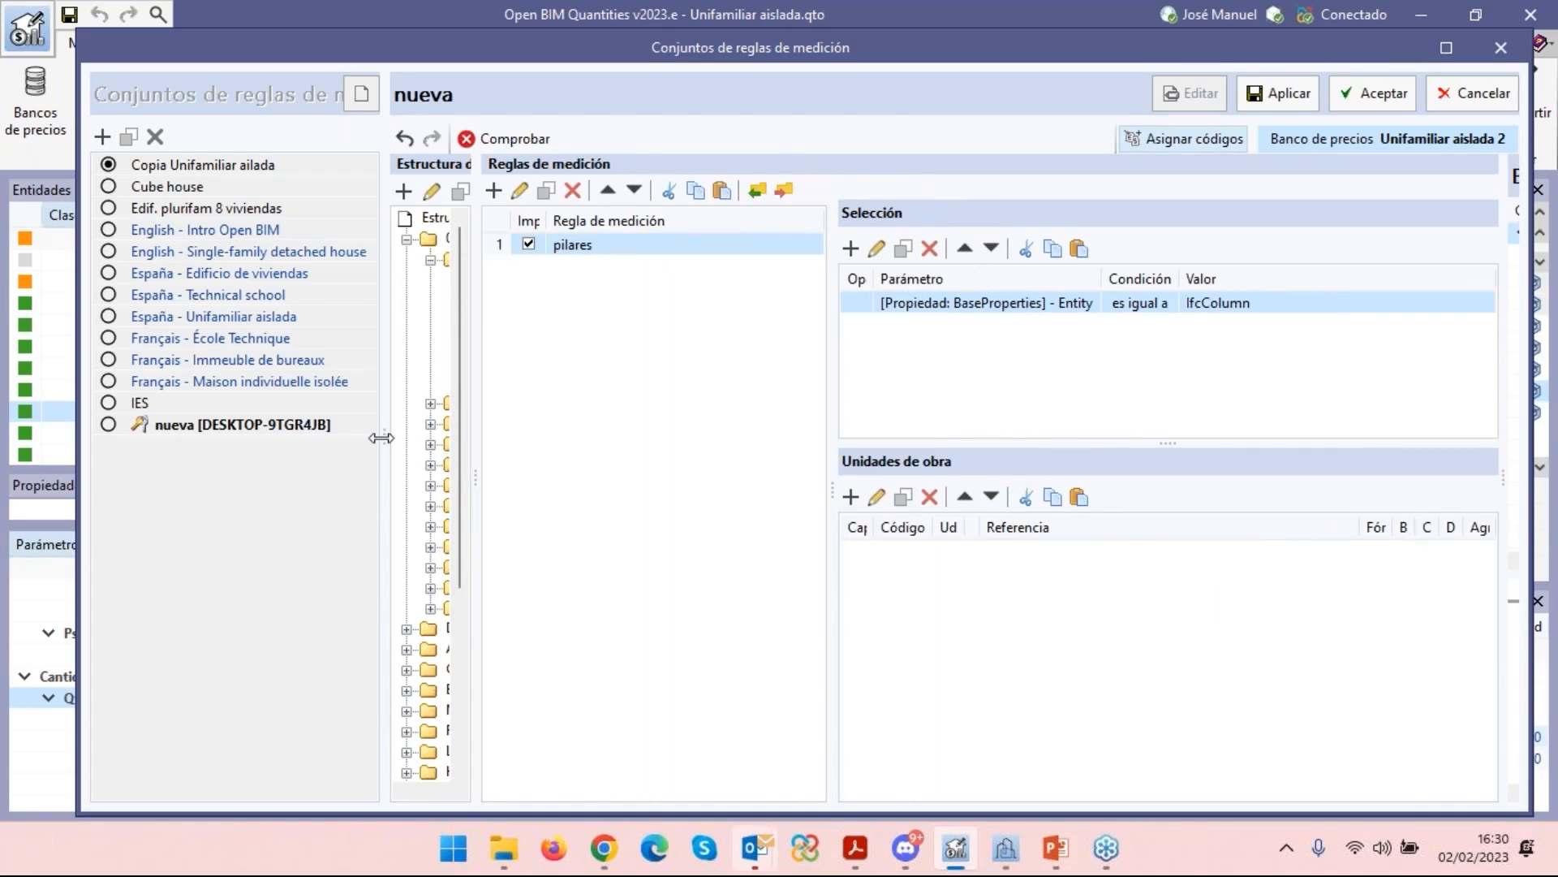
pyautogui.moveTo(380, 438); pyautogui.dragTo(258, 439)
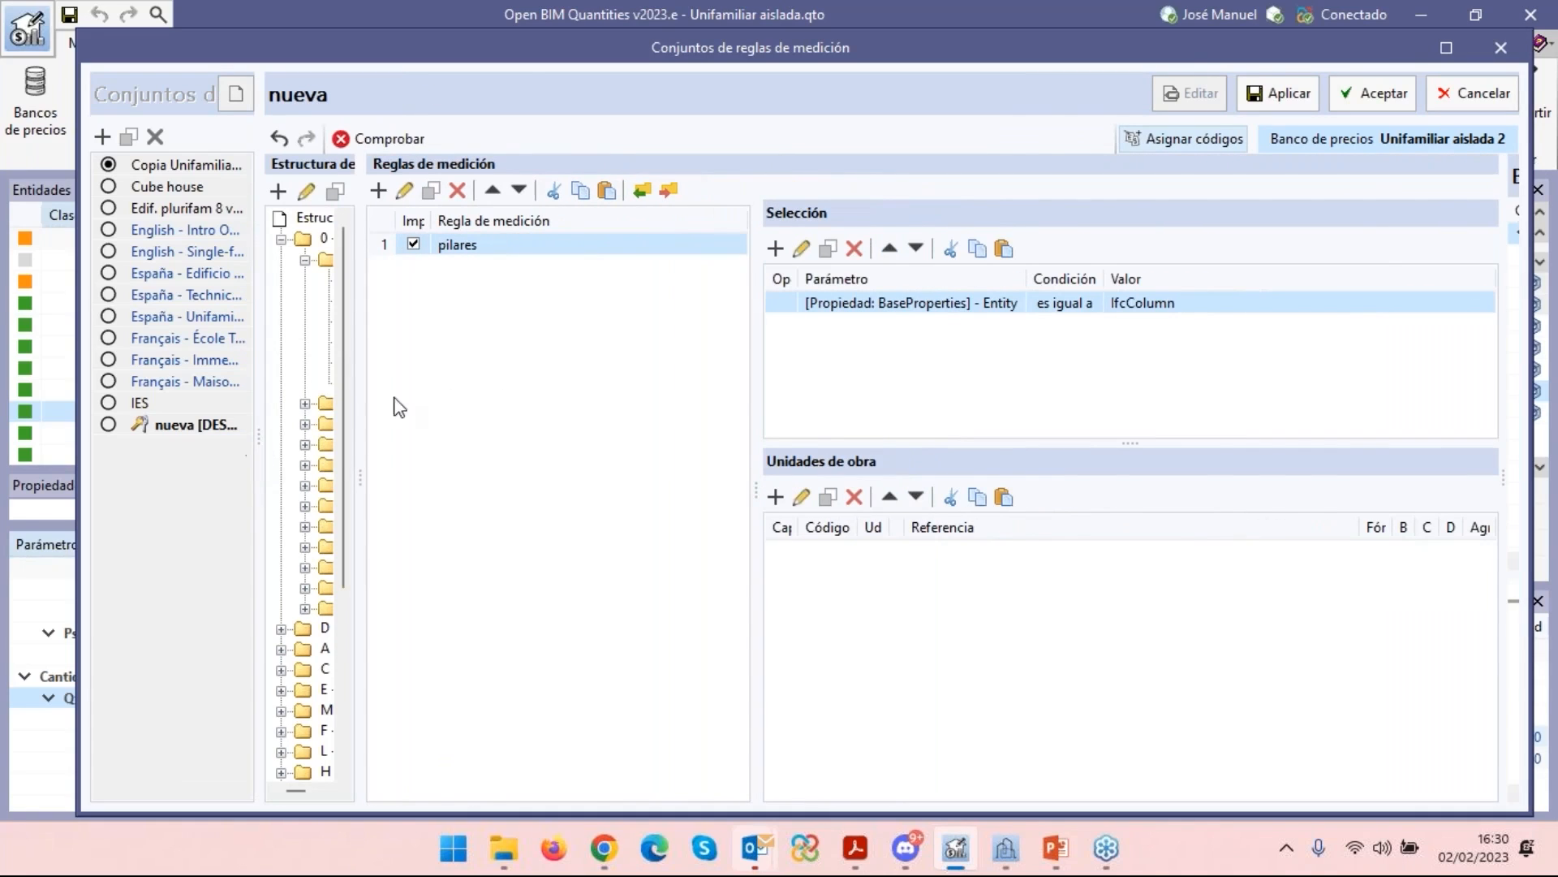
pyautogui.moveTo(758, 491); pyautogui.dragTo(486, 508)
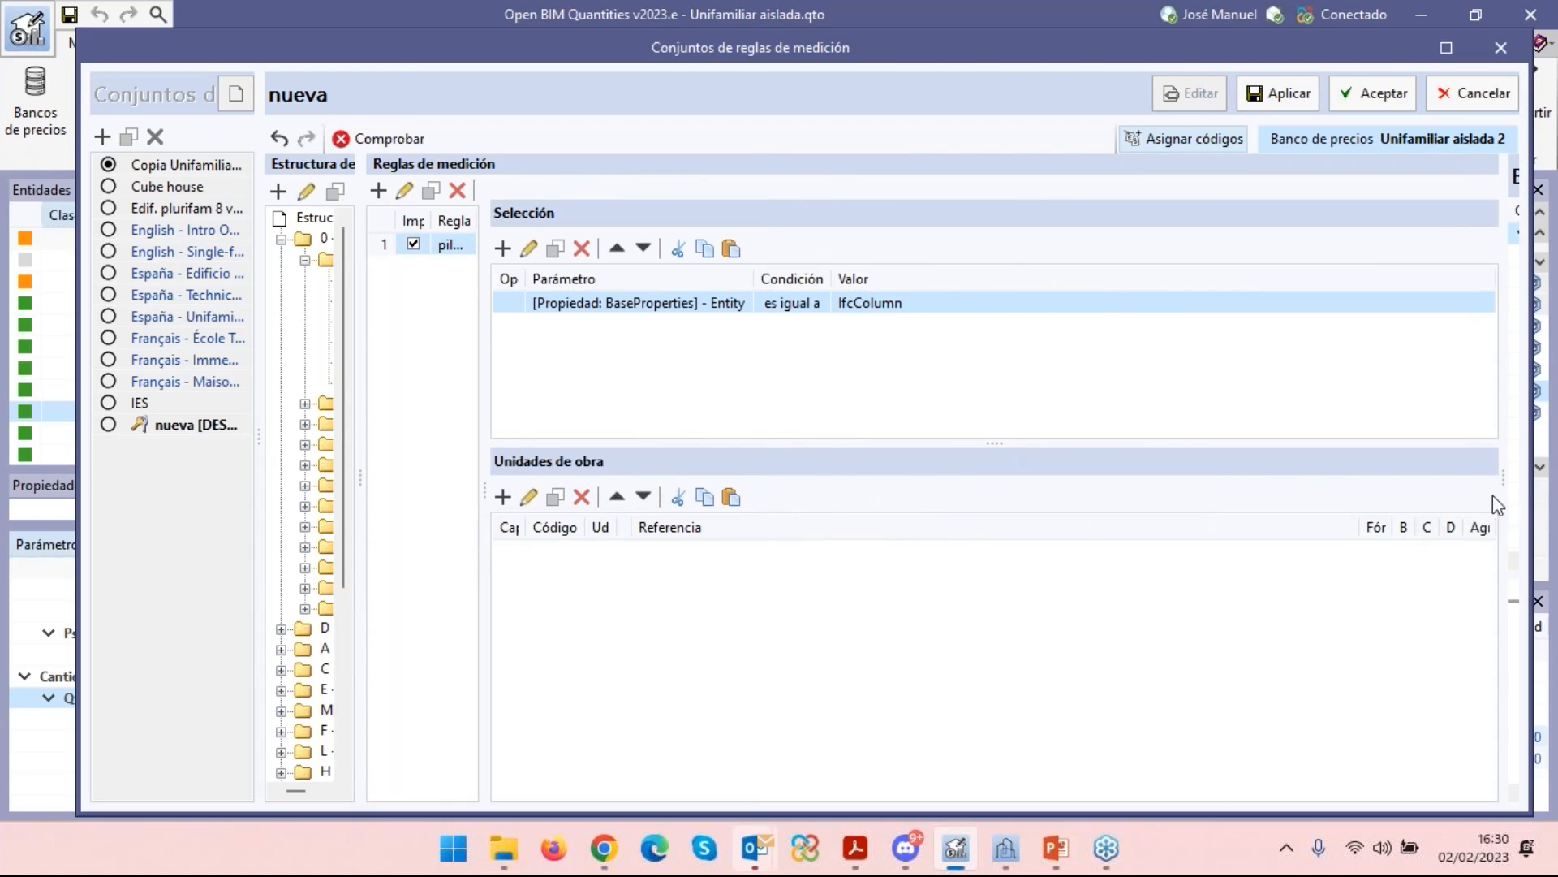
pyautogui.moveTo(1503, 475); pyautogui.dragTo(909, 518)
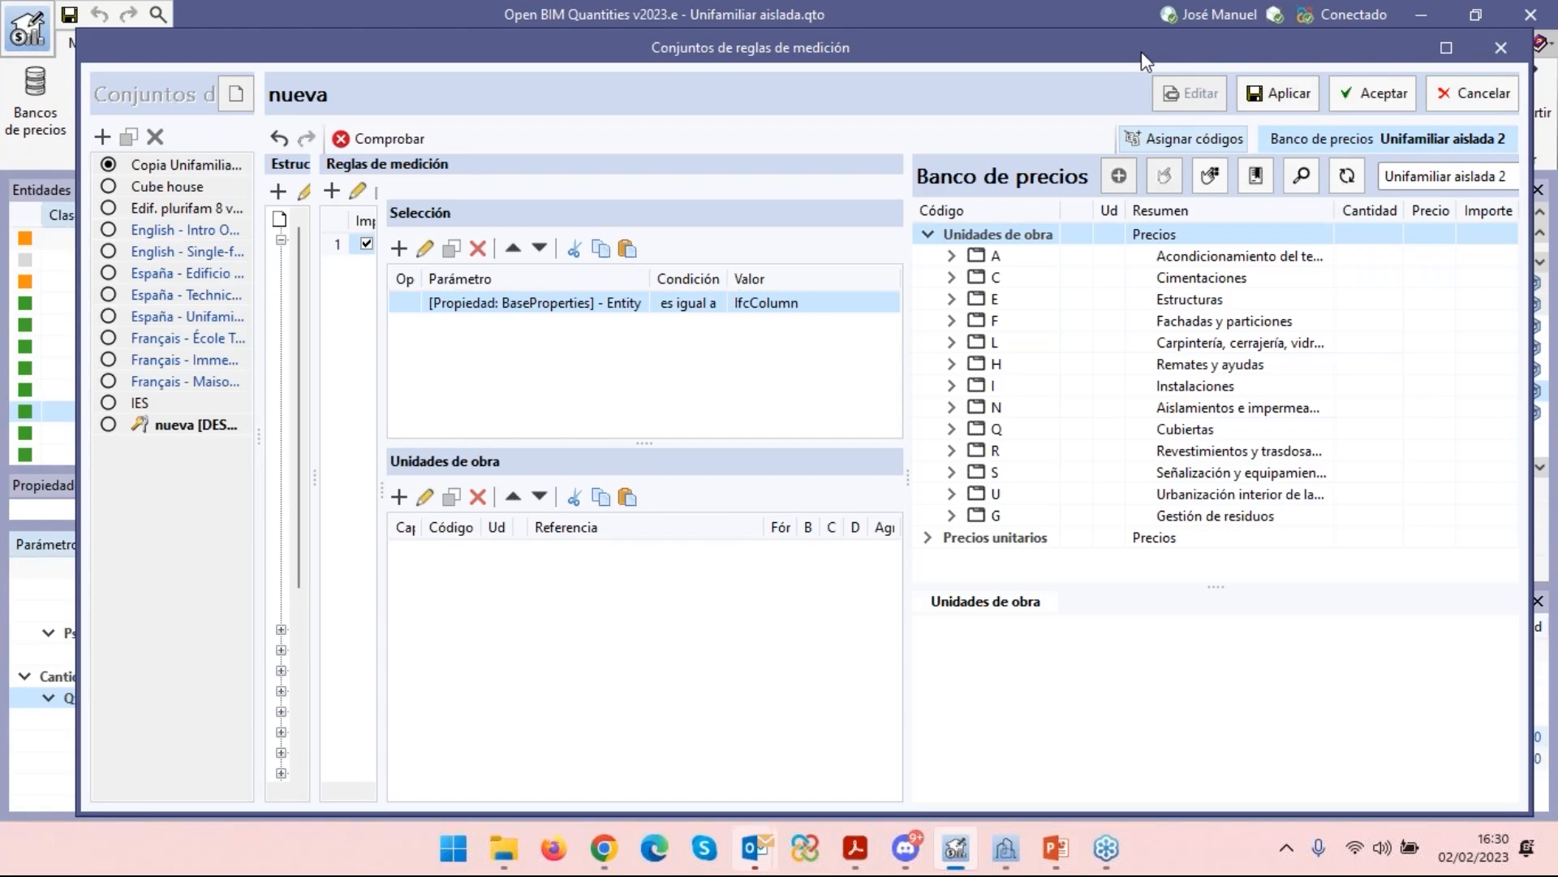
pyautogui.moveTo(1141, 51); pyautogui.dragTo(1049, 64)
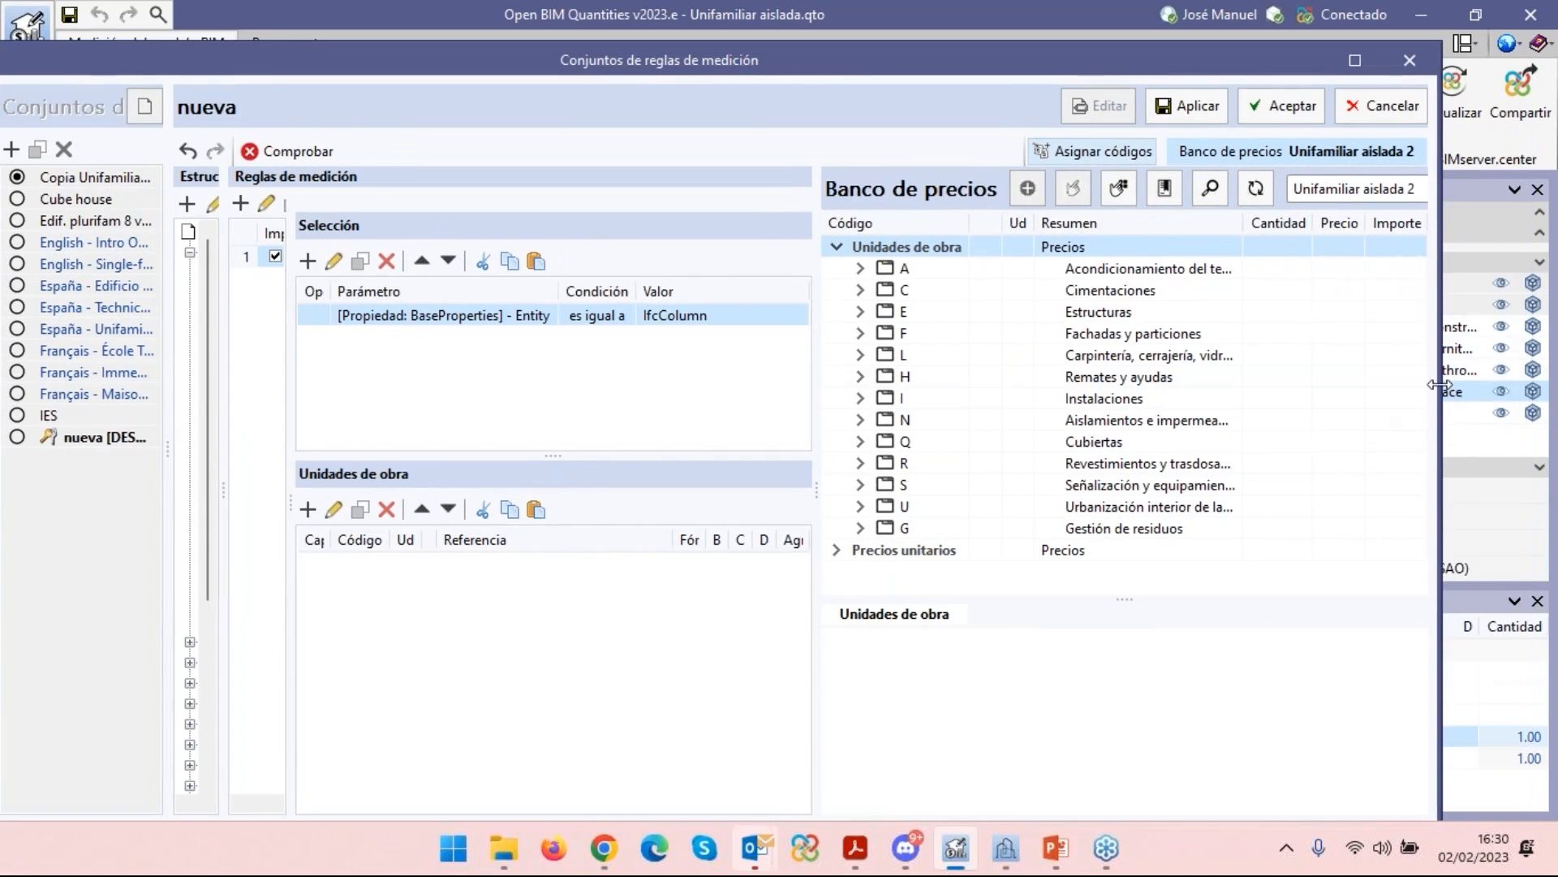
pyautogui.moveTo(1441, 389); pyautogui.dragTo(1322, 280)
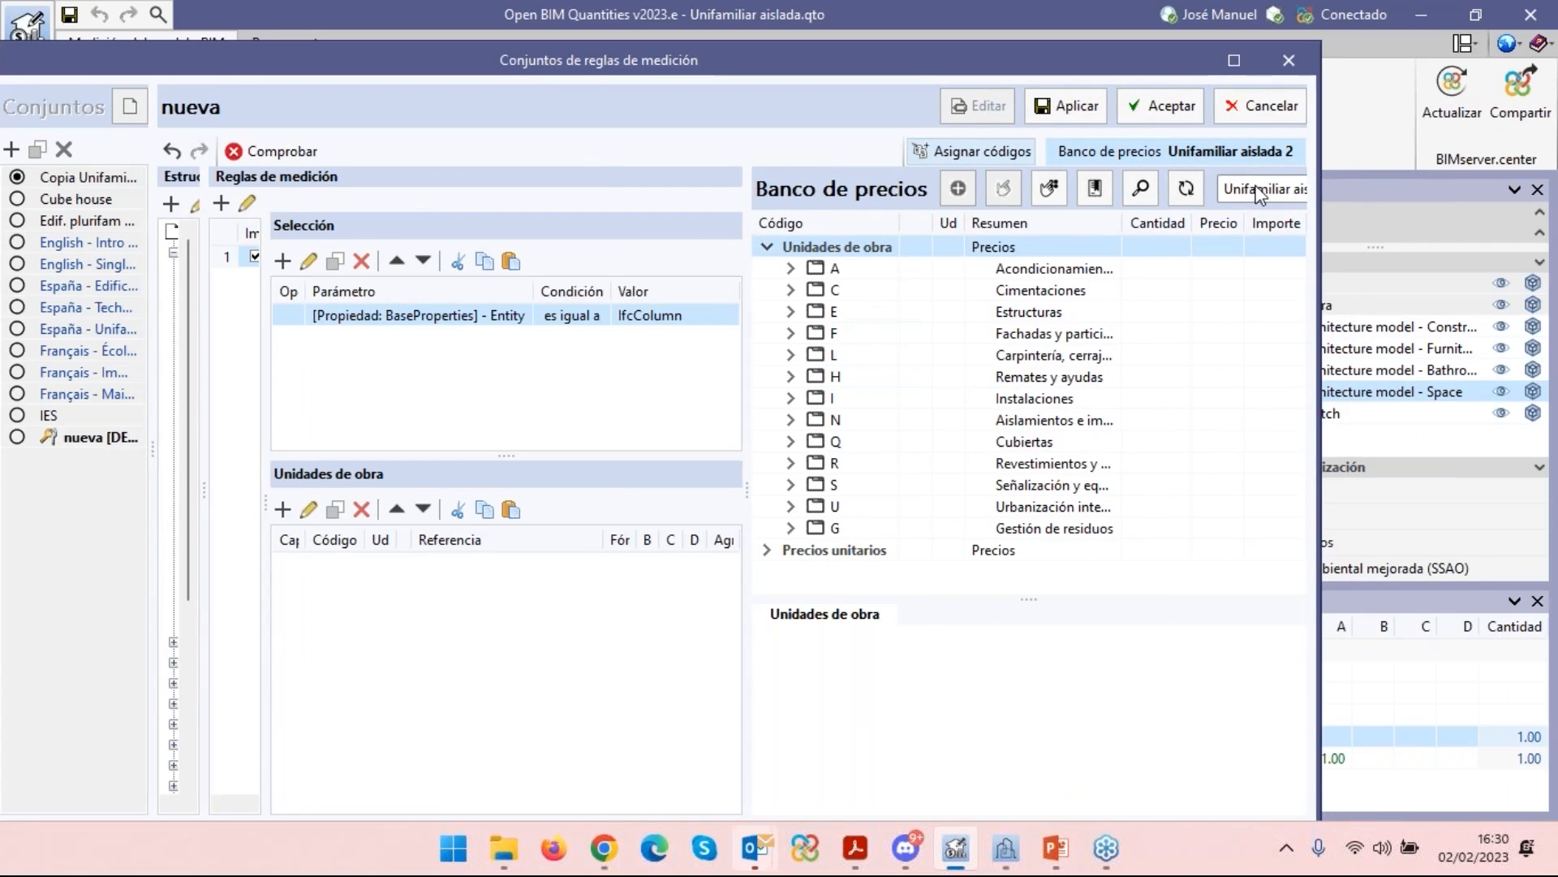
# Look through the price banks available for assigning codes, keeping Unifamiliar aislada 2 selected.
pyautogui.click(1260, 190)
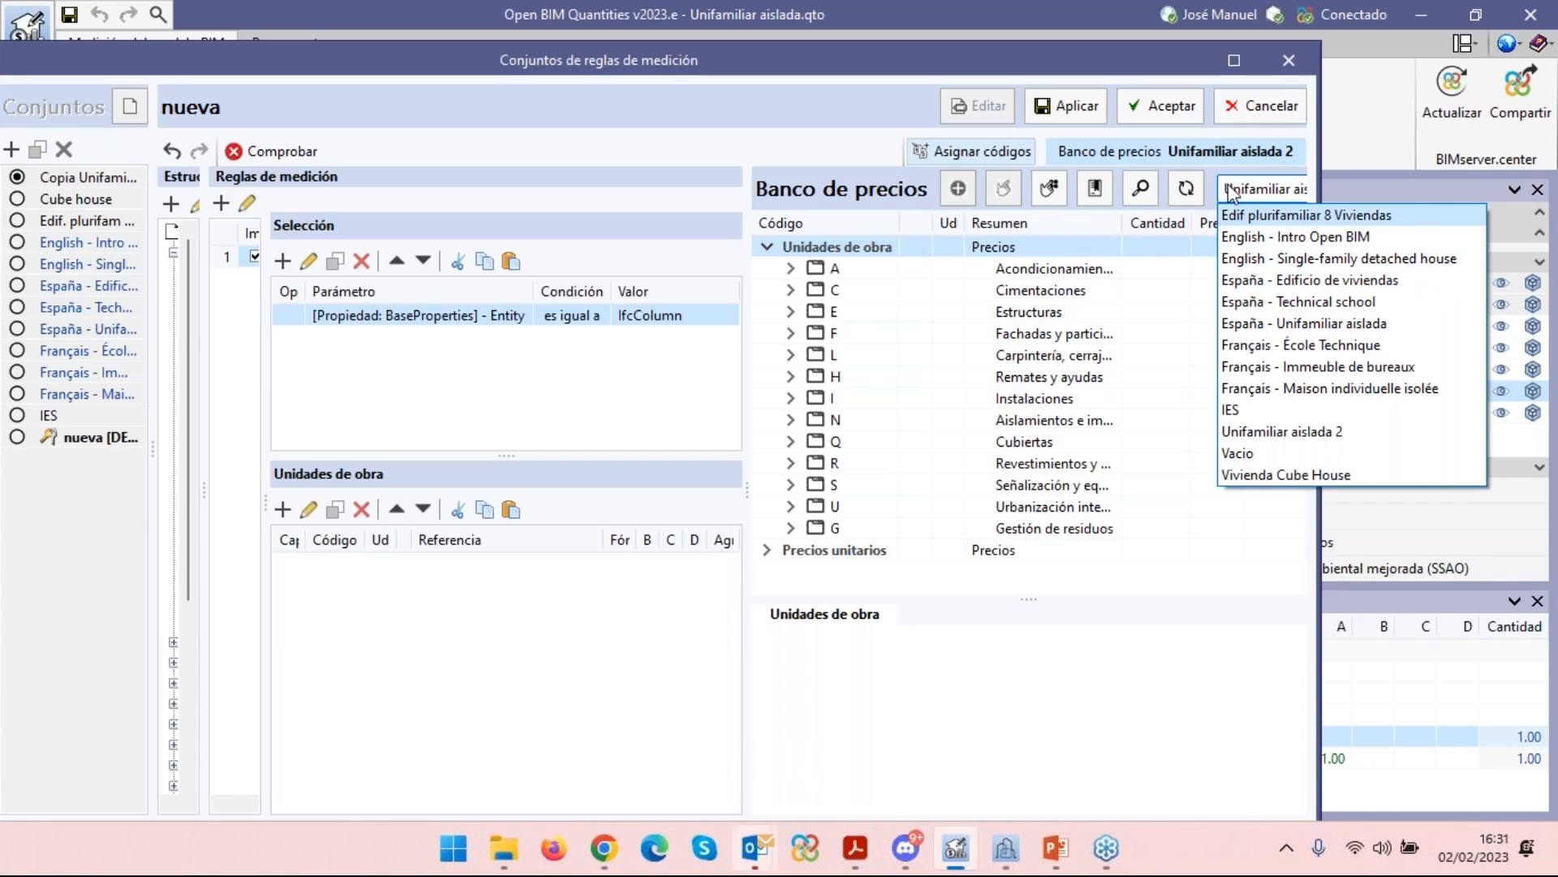
pyautogui.click(1187, 158)
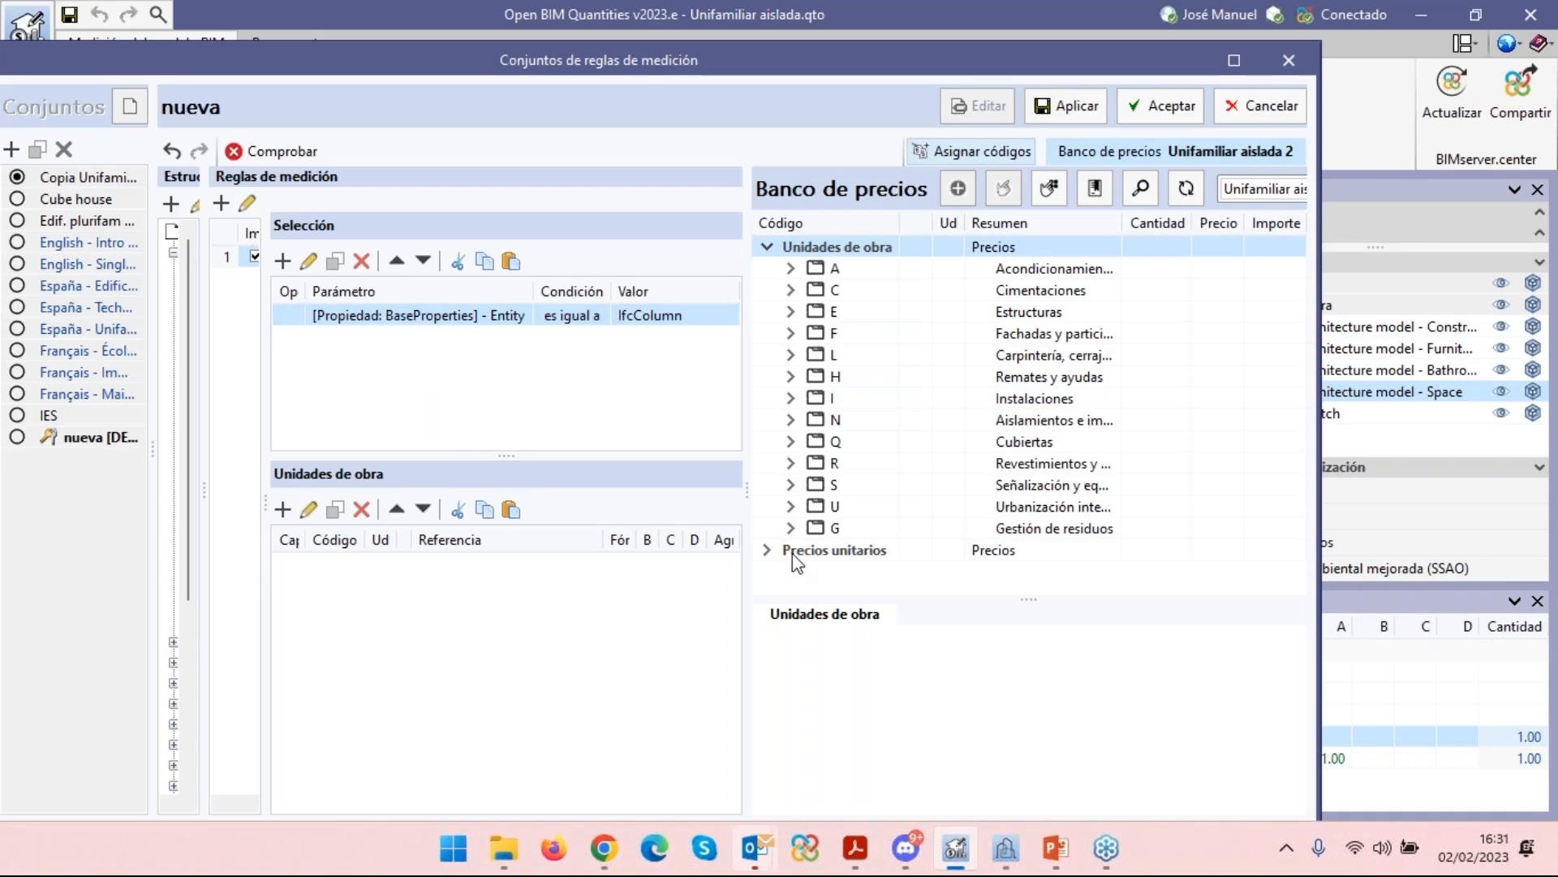
pyautogui.click(1299, 194)
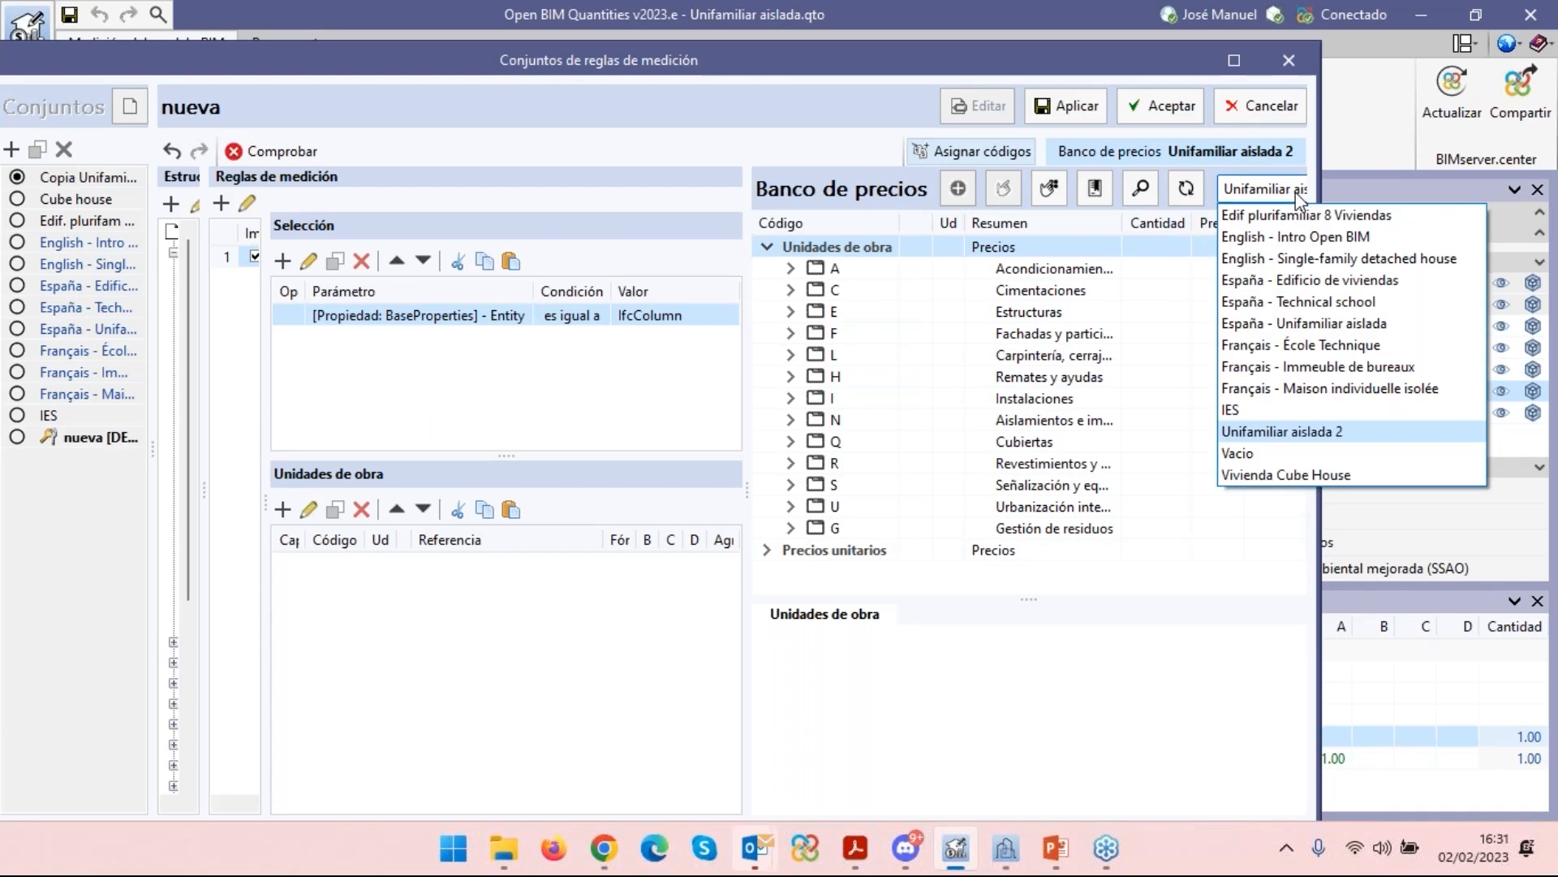
pyautogui.click(1299, 190)
pyautogui.click(1299, 190)
pyautogui.click(1297, 191)
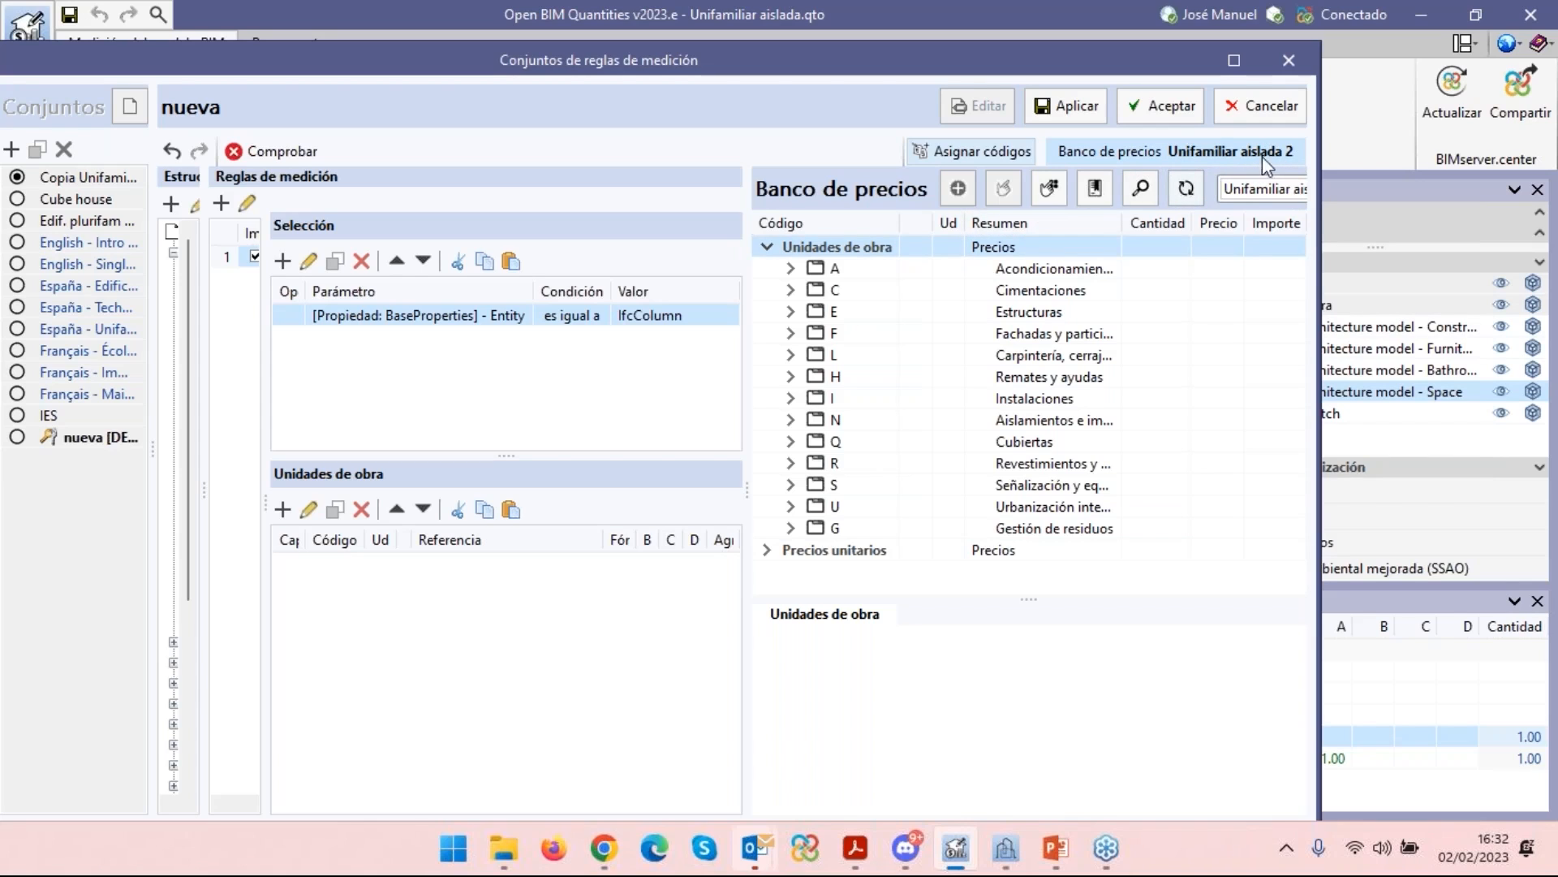
# Expand Estructuras, Hormigón armado and Pilares in the price bank, and hide and reshow the code assignment view.
pyautogui.click(791, 312)
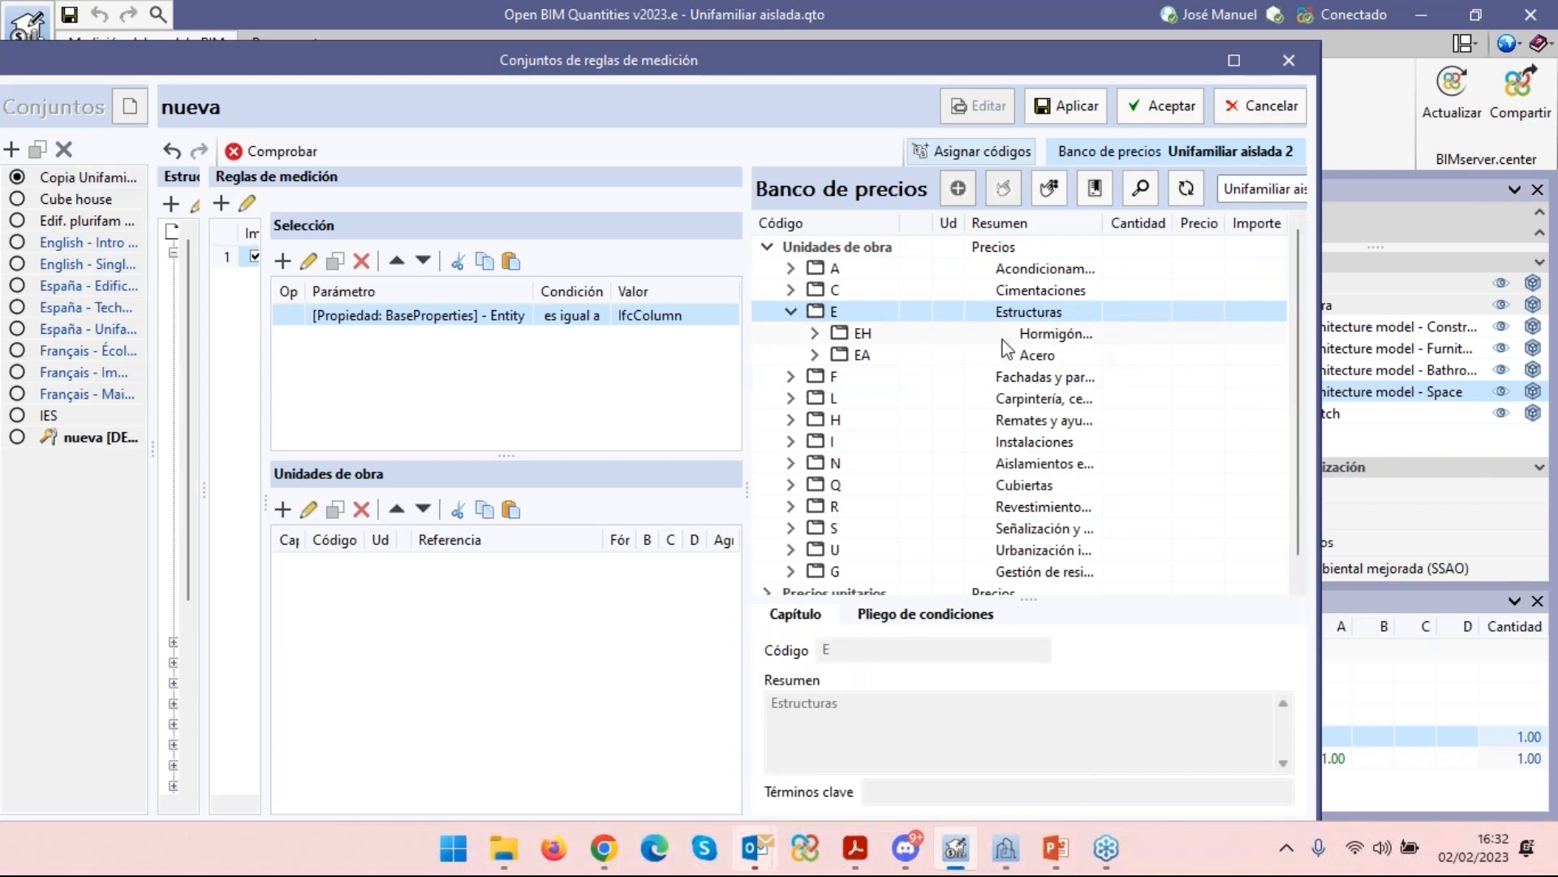
pyautogui.click(815, 333)
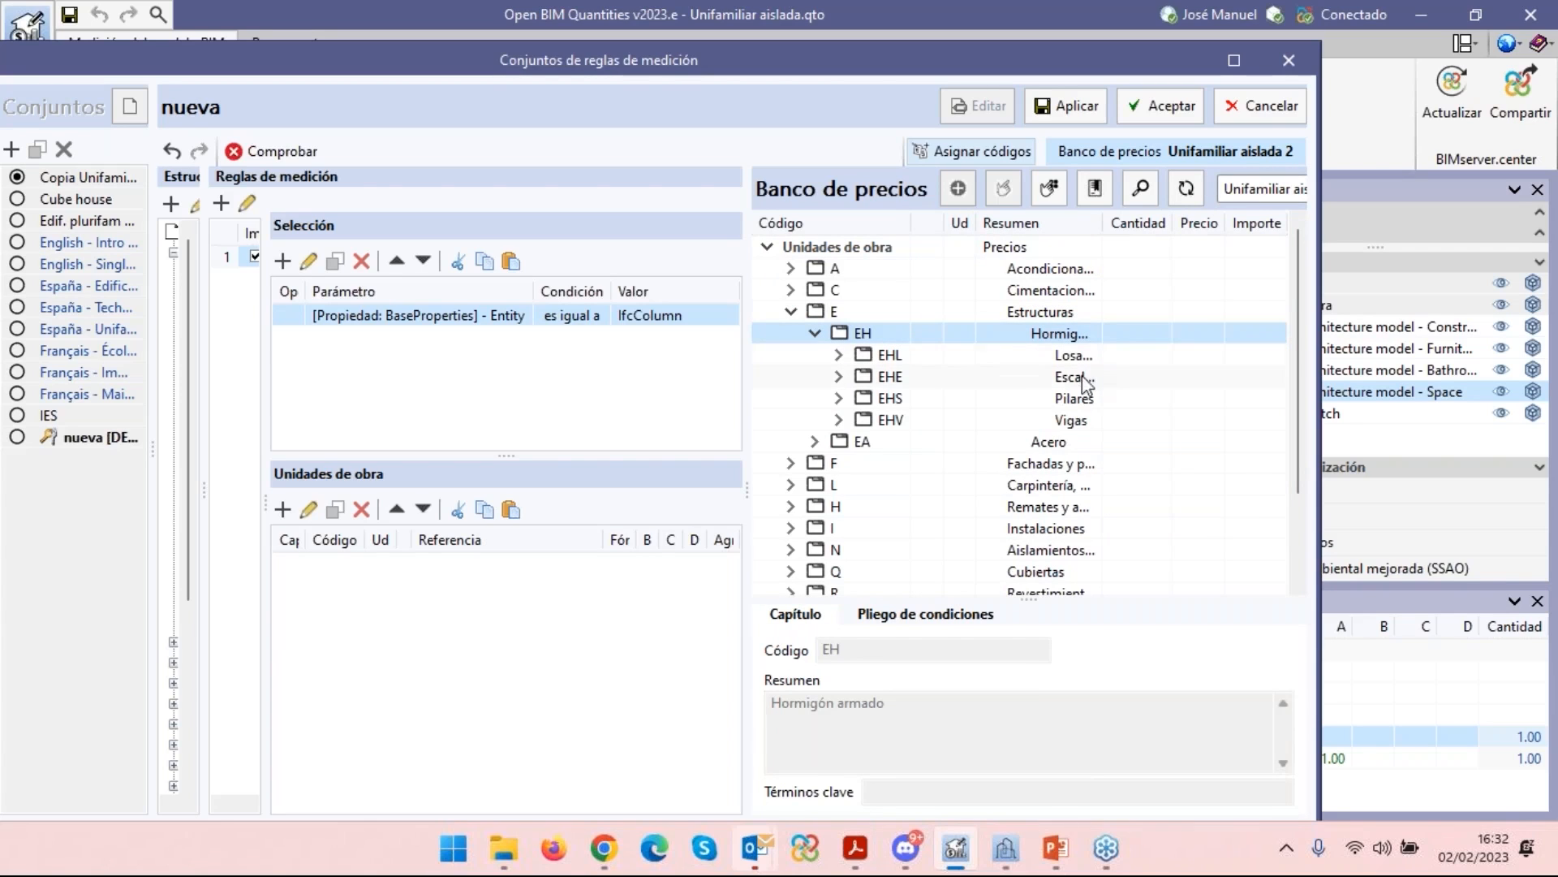
pyautogui.click(839, 399)
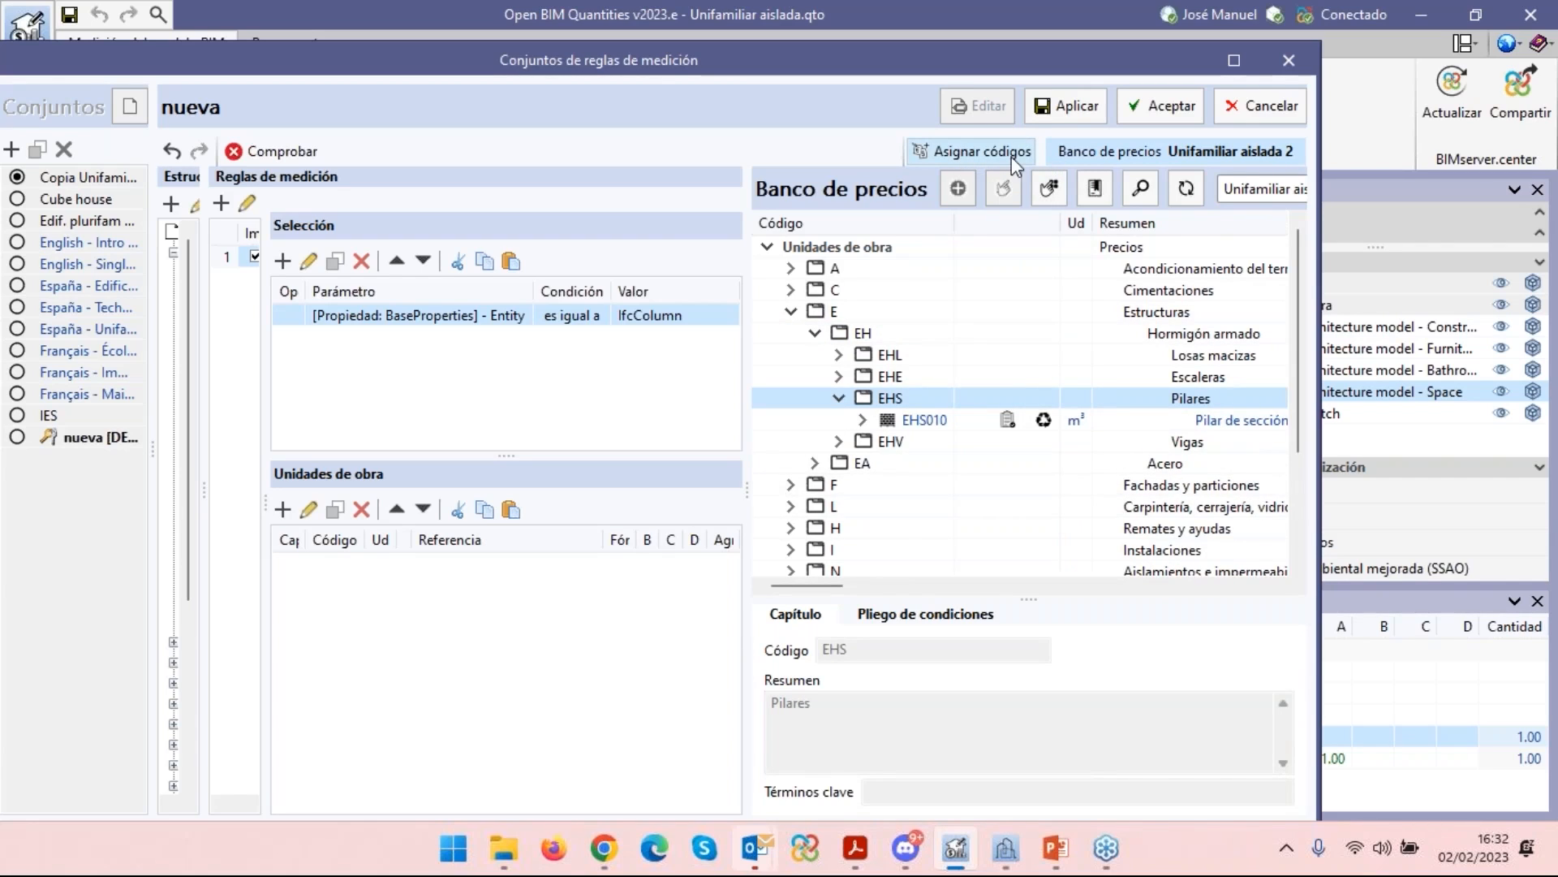
pyautogui.click(966, 158)
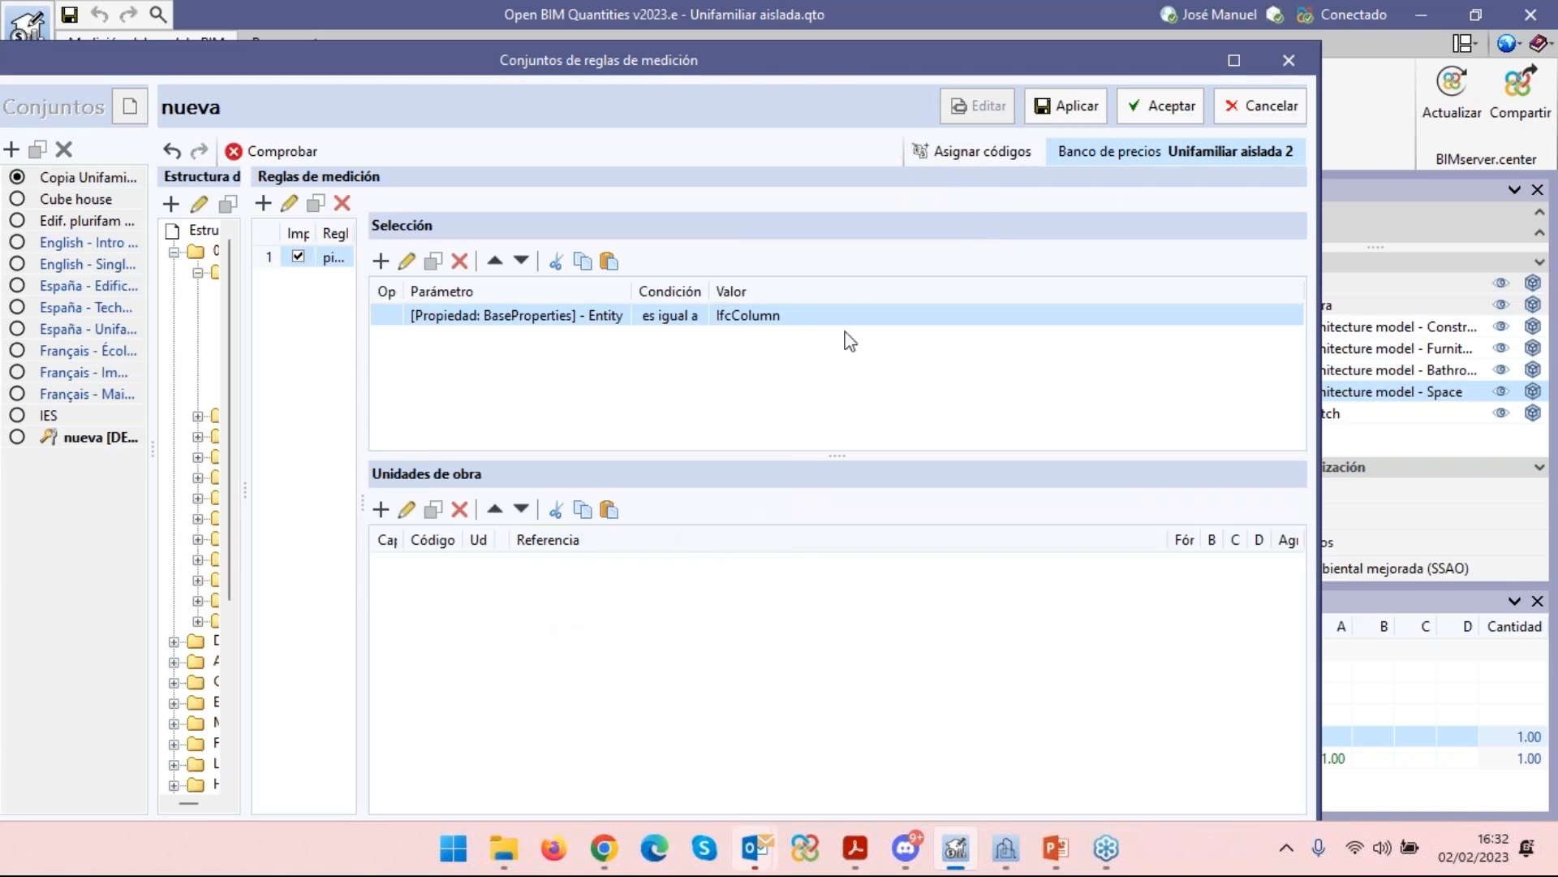
pyautogui.click(984, 154)
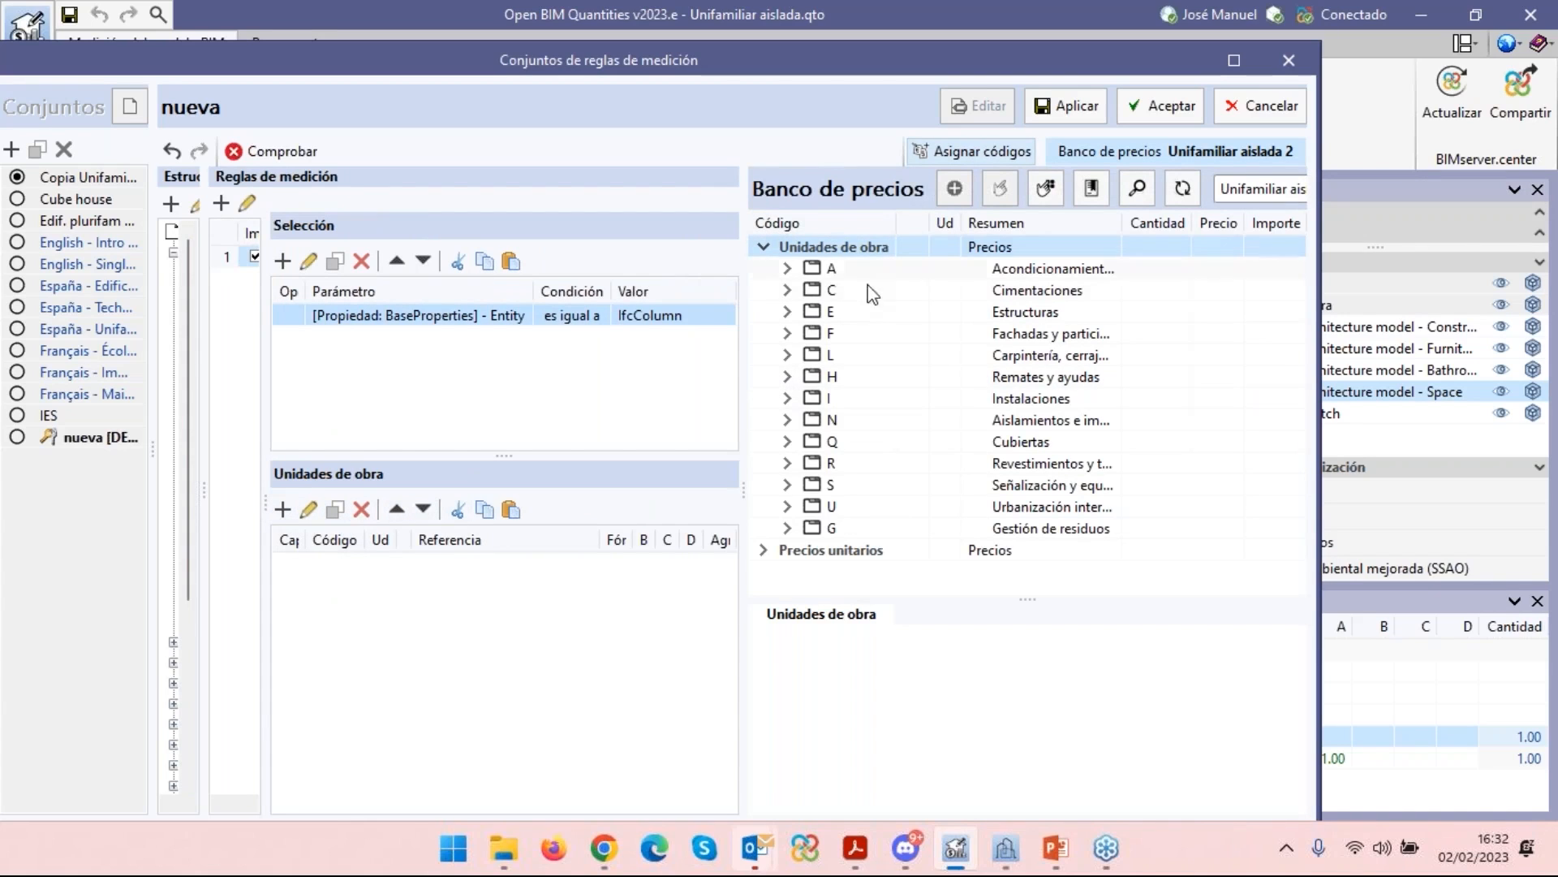
# Expand Estructuras, Hormigón armado and Pilares in the price bank and start adding unit EHS010 to the pilares rule.
pyautogui.click(787, 311)
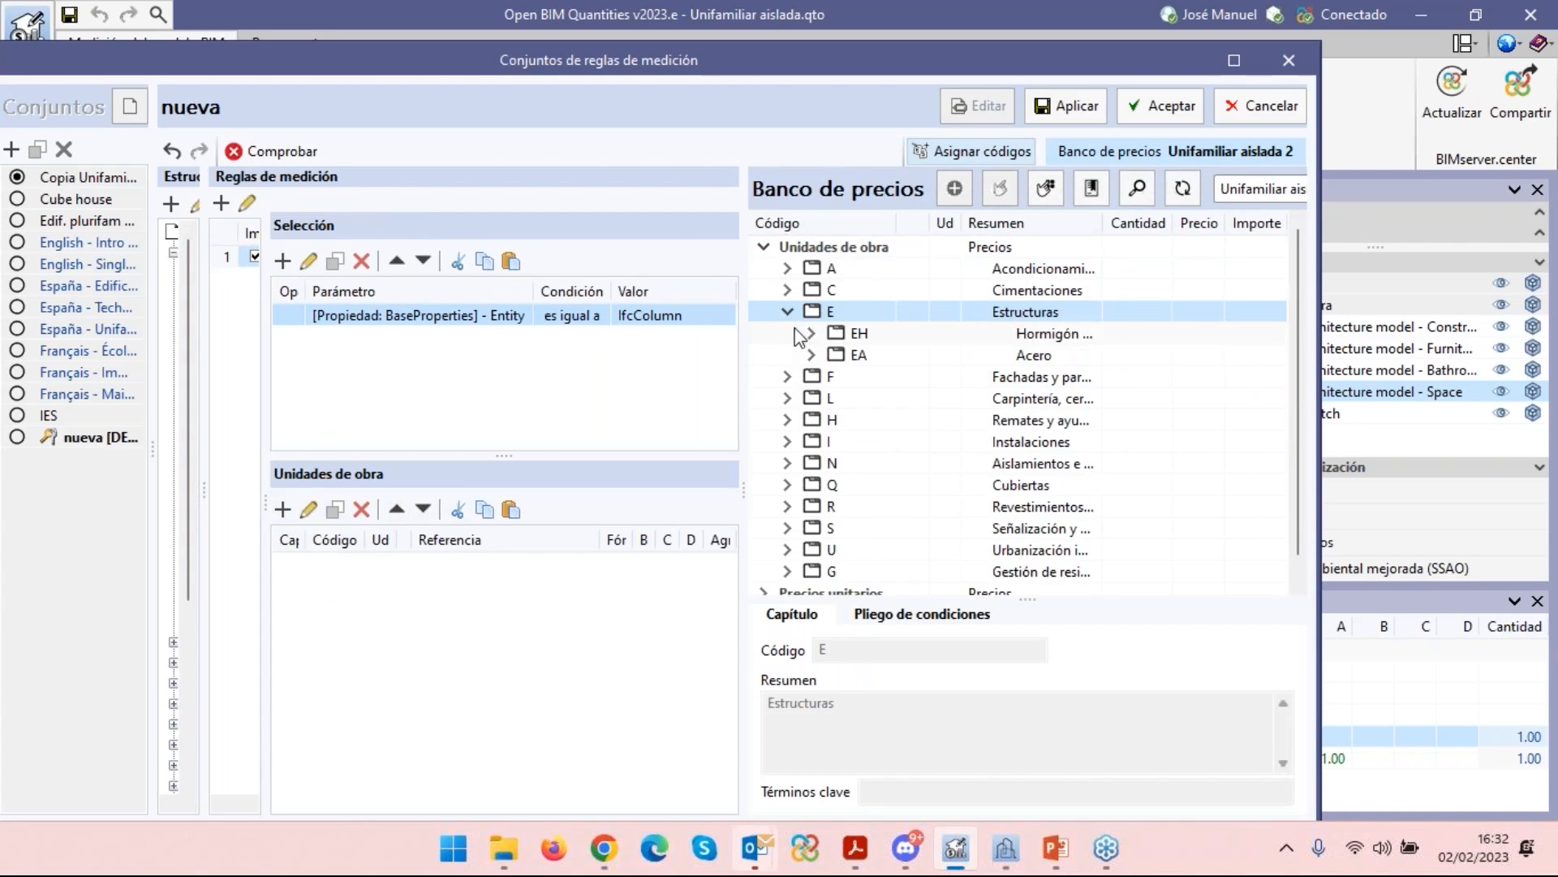
pyautogui.click(812, 333)
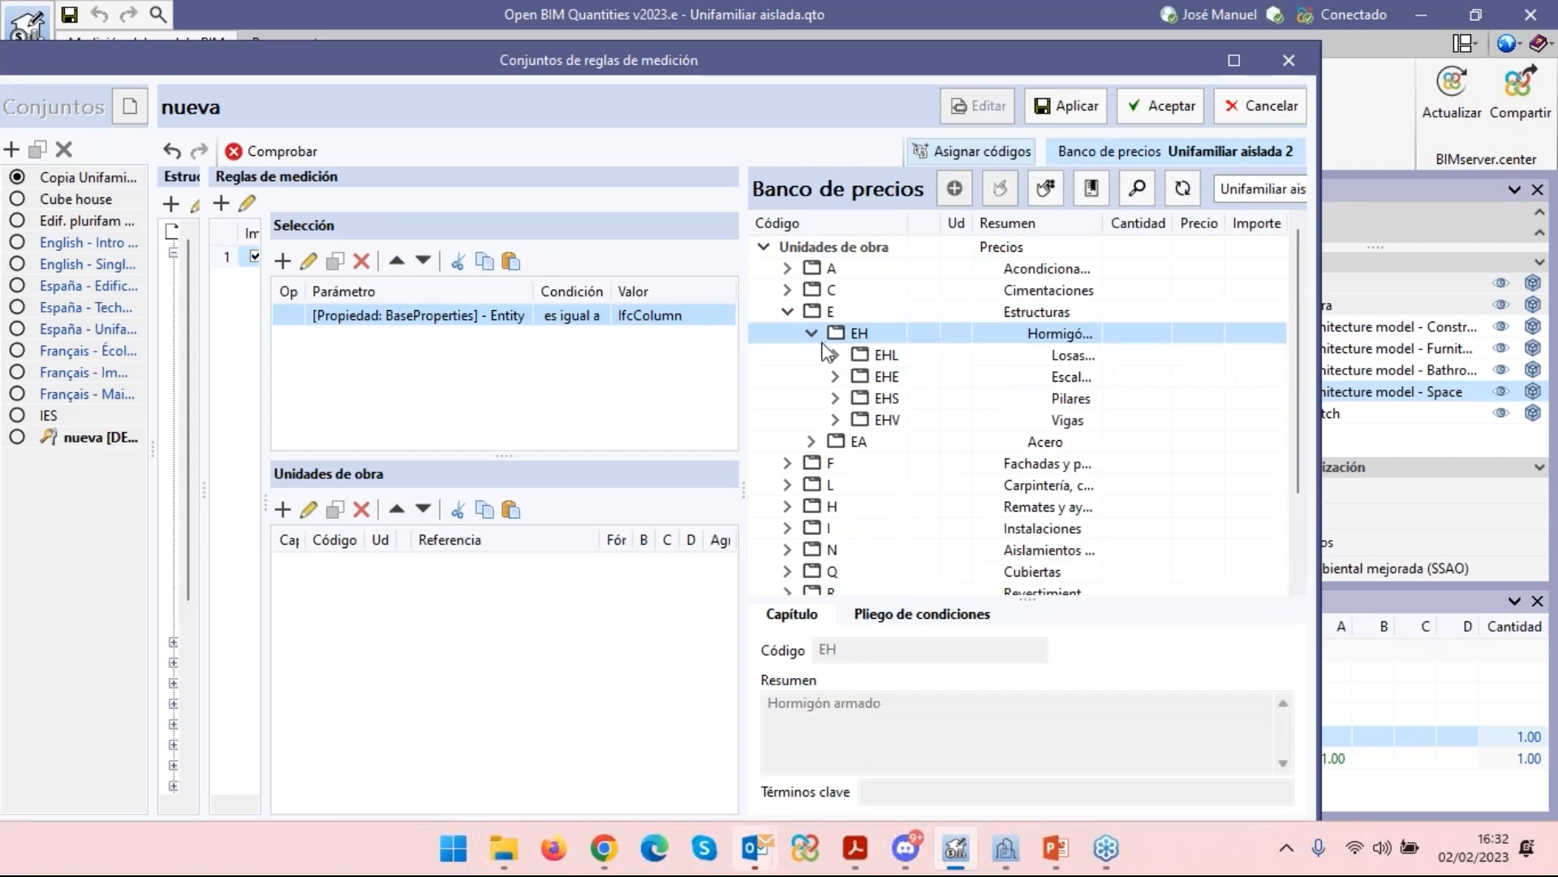
pyautogui.click(835, 398)
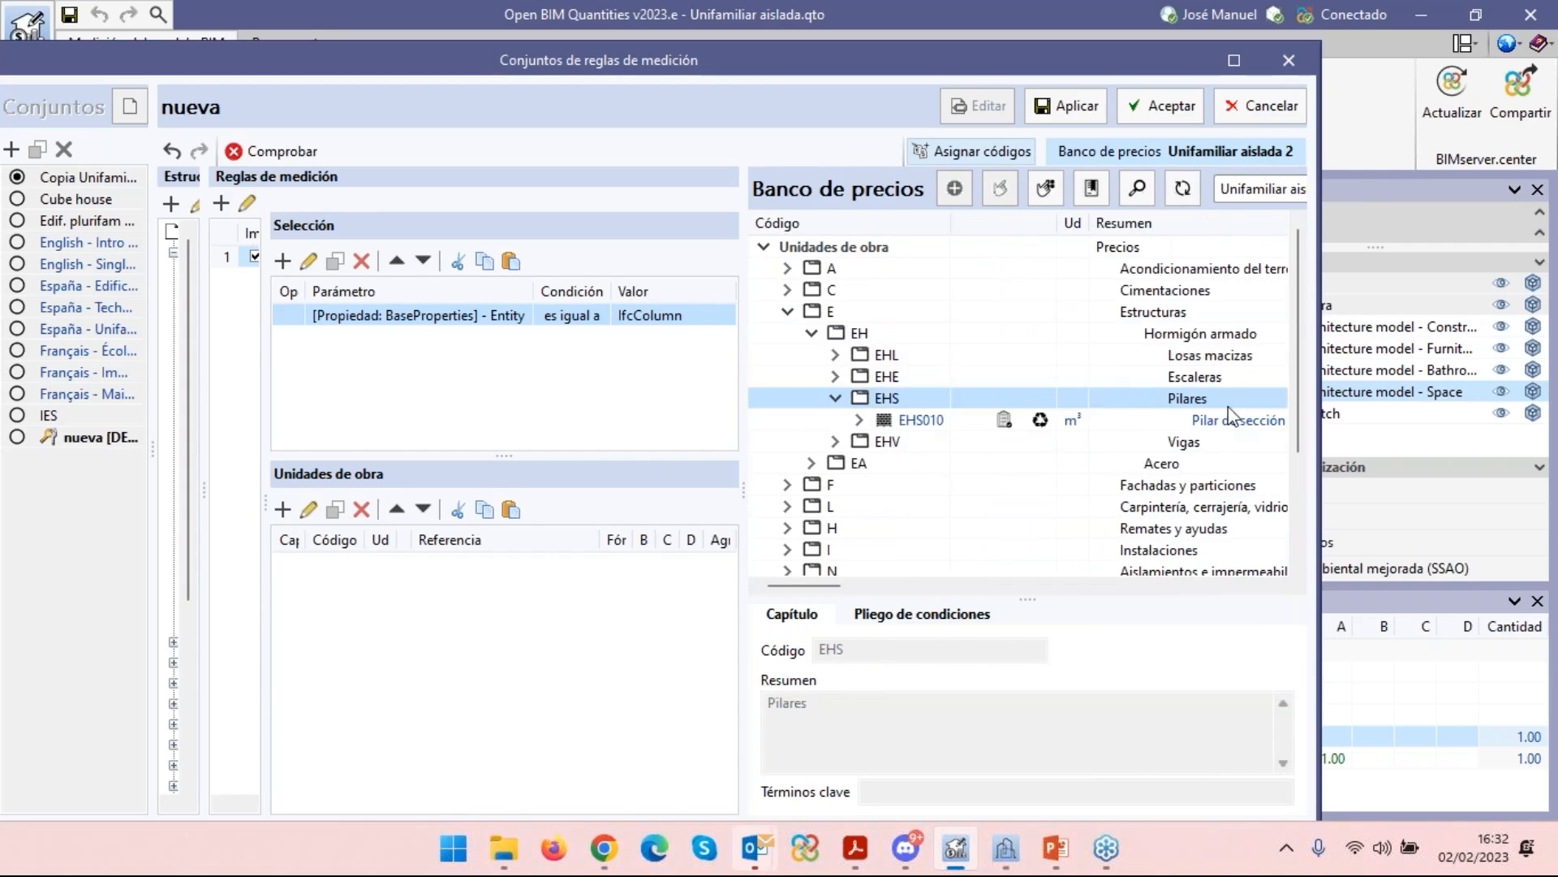
pyautogui.click(922, 421)
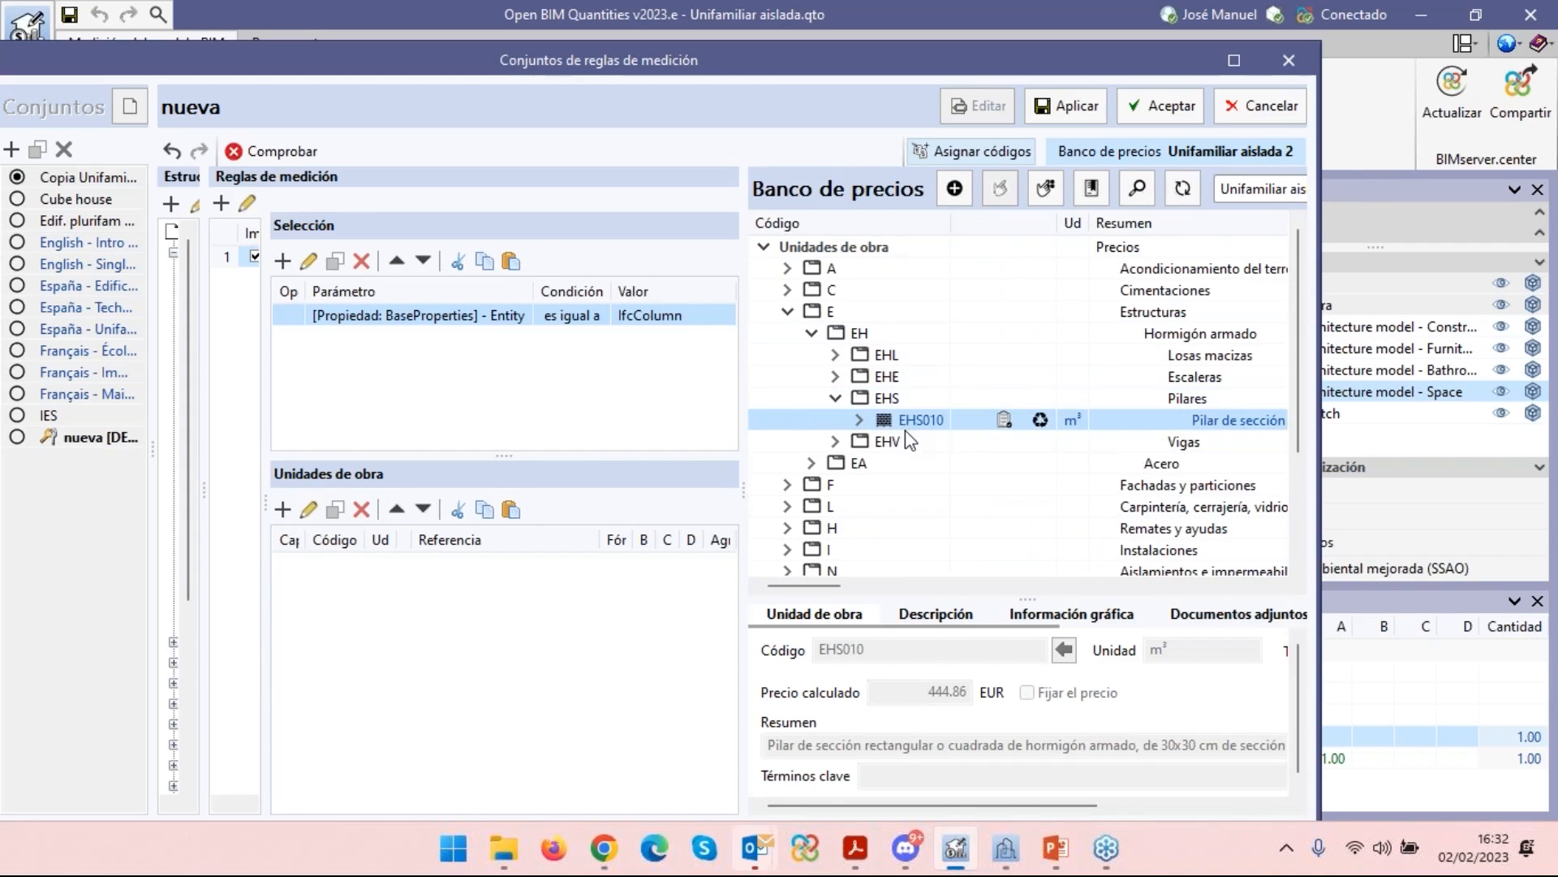
pyautogui.click(956, 189)
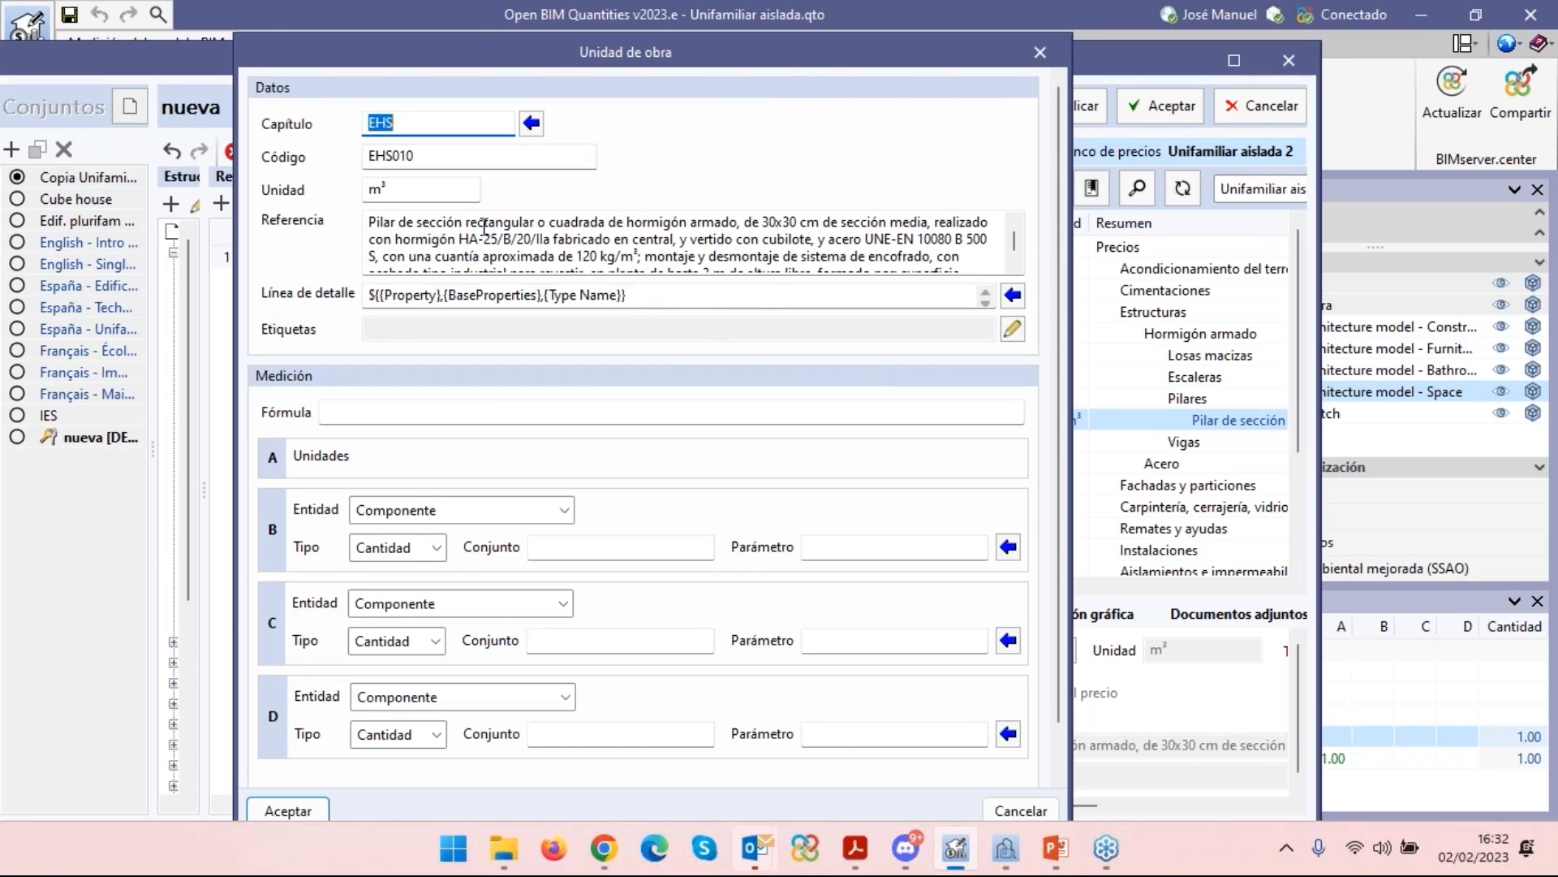
pyautogui.moveTo(807, 60); pyautogui.dragTo(938, 43)
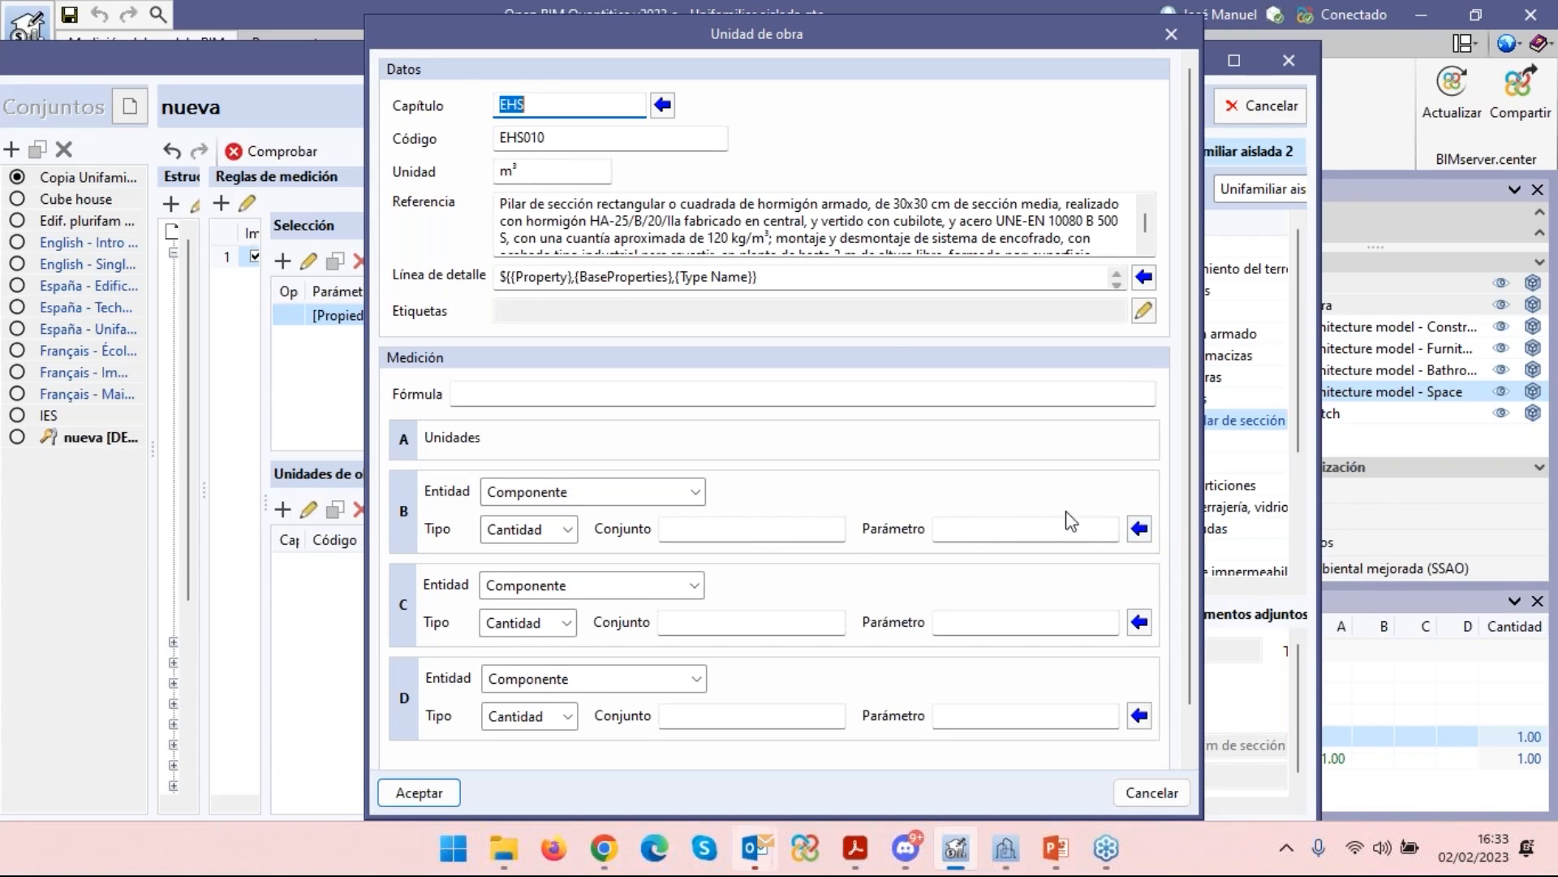
# Assign the NetVolume parameter from Qto_ColumnBaseQuantities to measurement variable B of work unit EHS010 and accept the unit.
pyautogui.click(1139, 528)
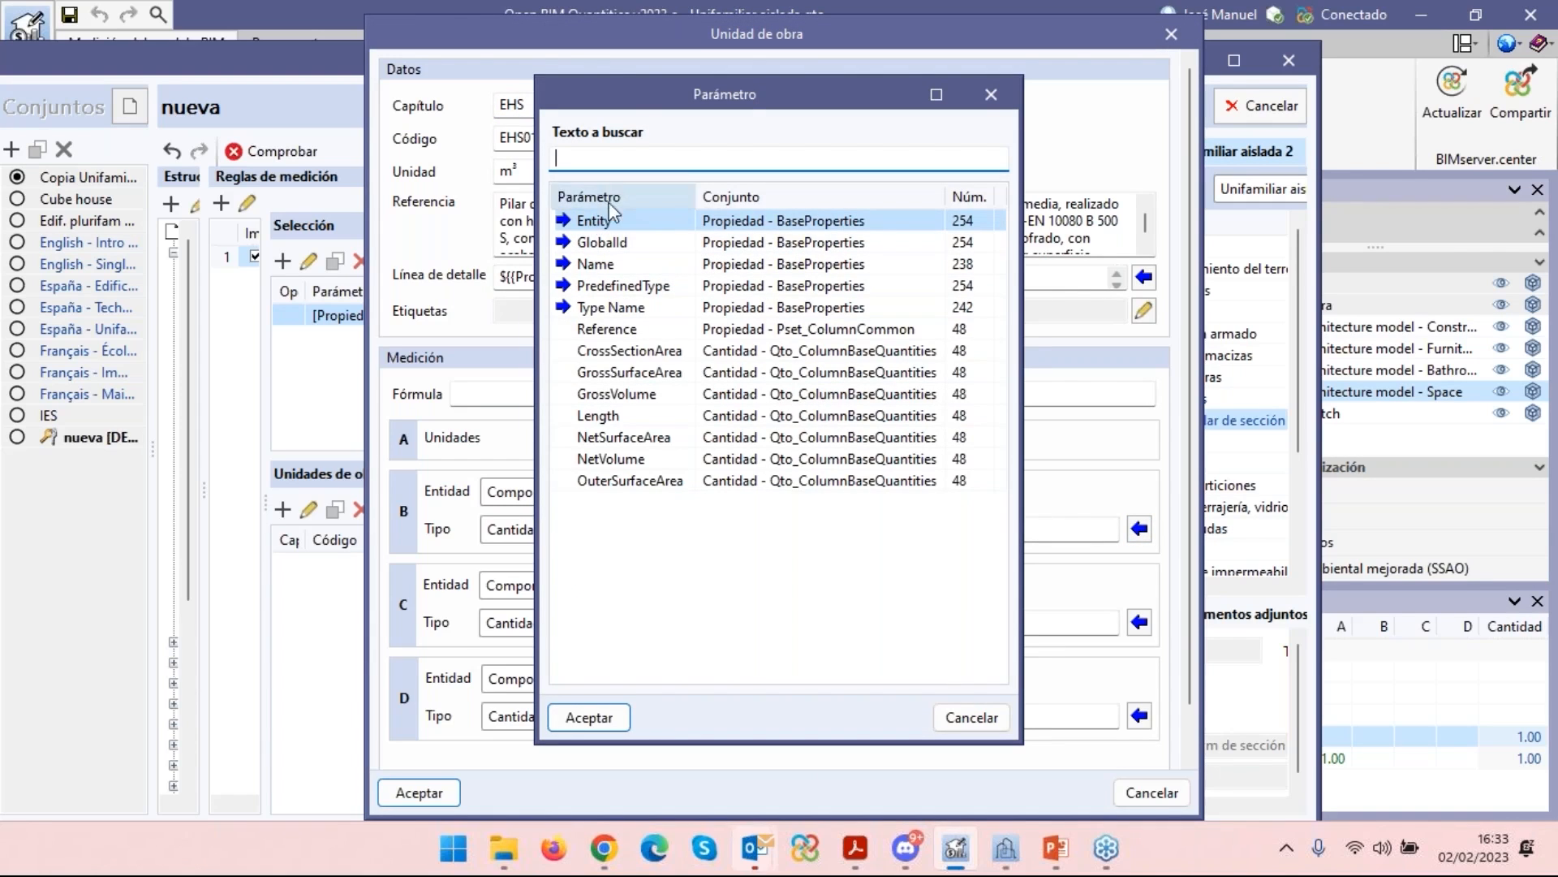
pyautogui.moveTo(744, 108); pyautogui.dragTo(673, 369)
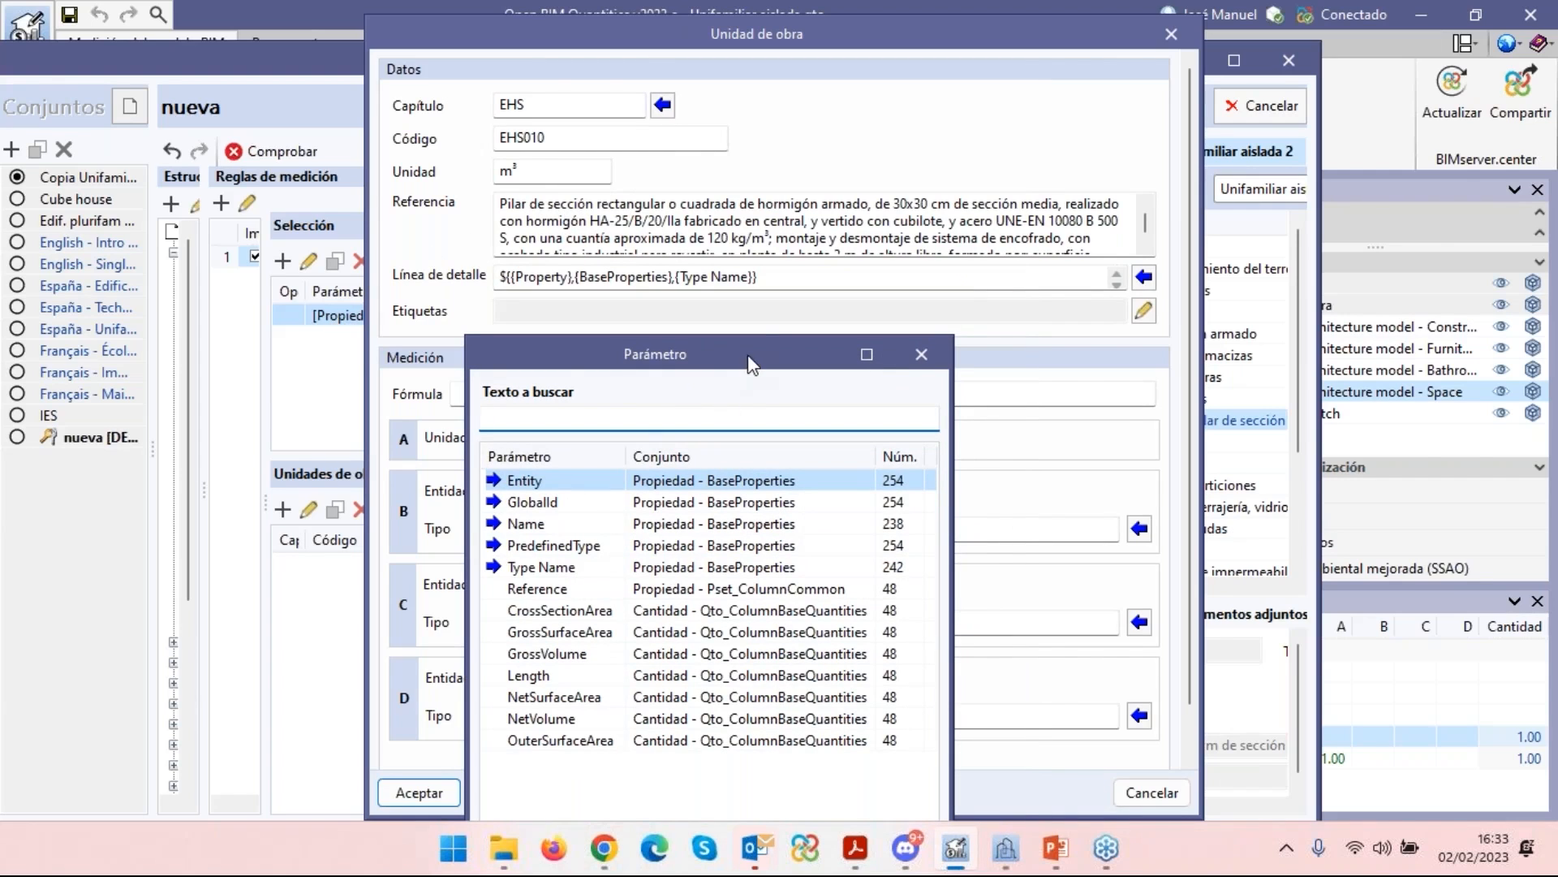
pyautogui.moveTo(747, 353); pyautogui.dragTo(832, 125)
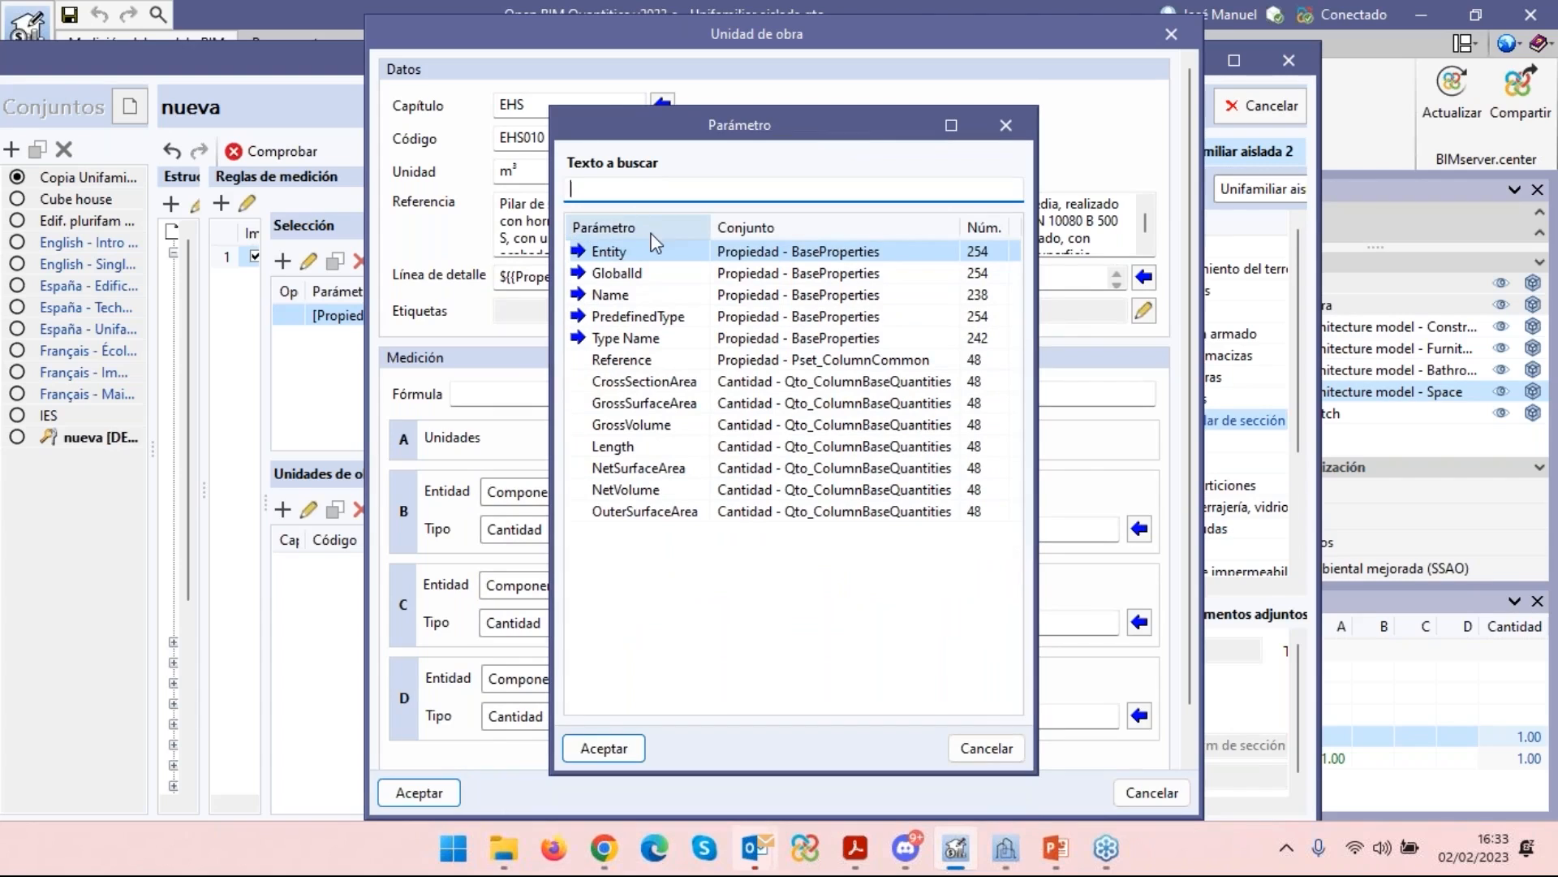
pyautogui.click(637, 492)
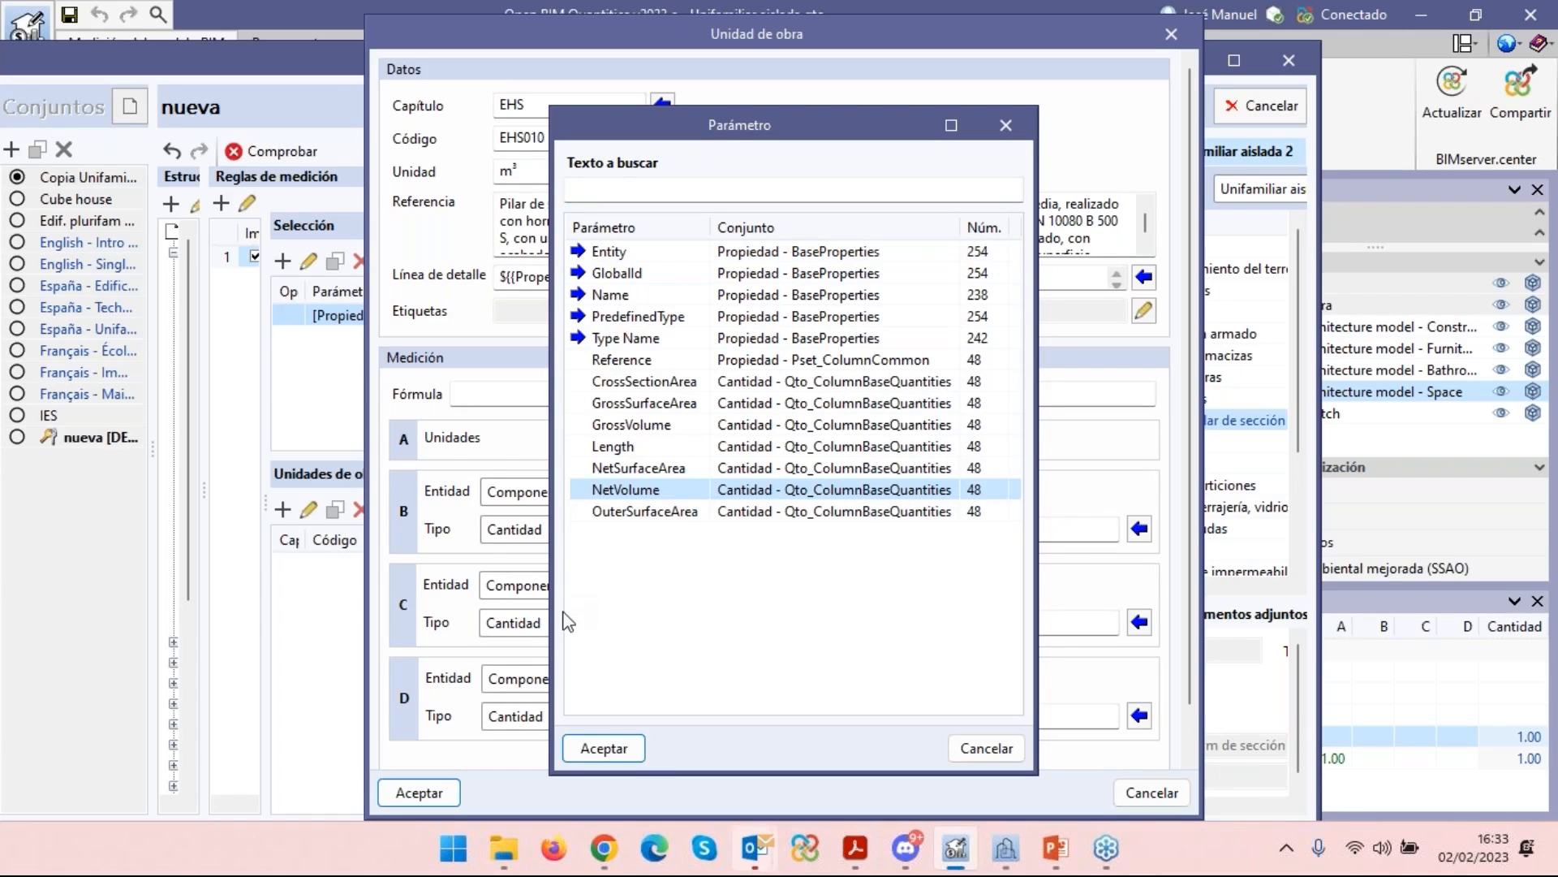
pyautogui.click(623, 747)
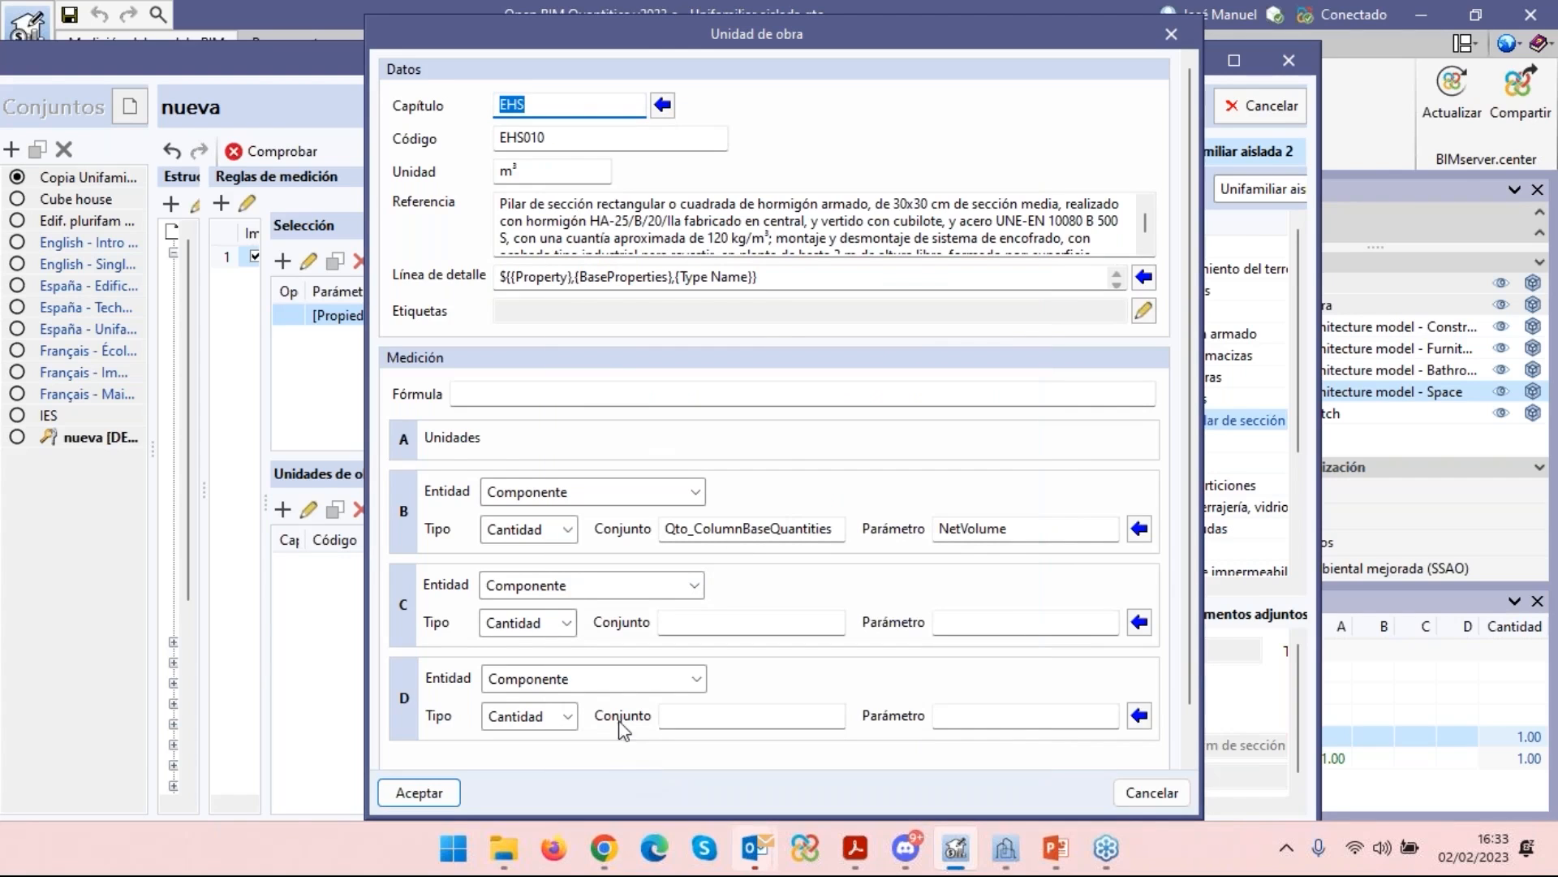
pyautogui.click(419, 792)
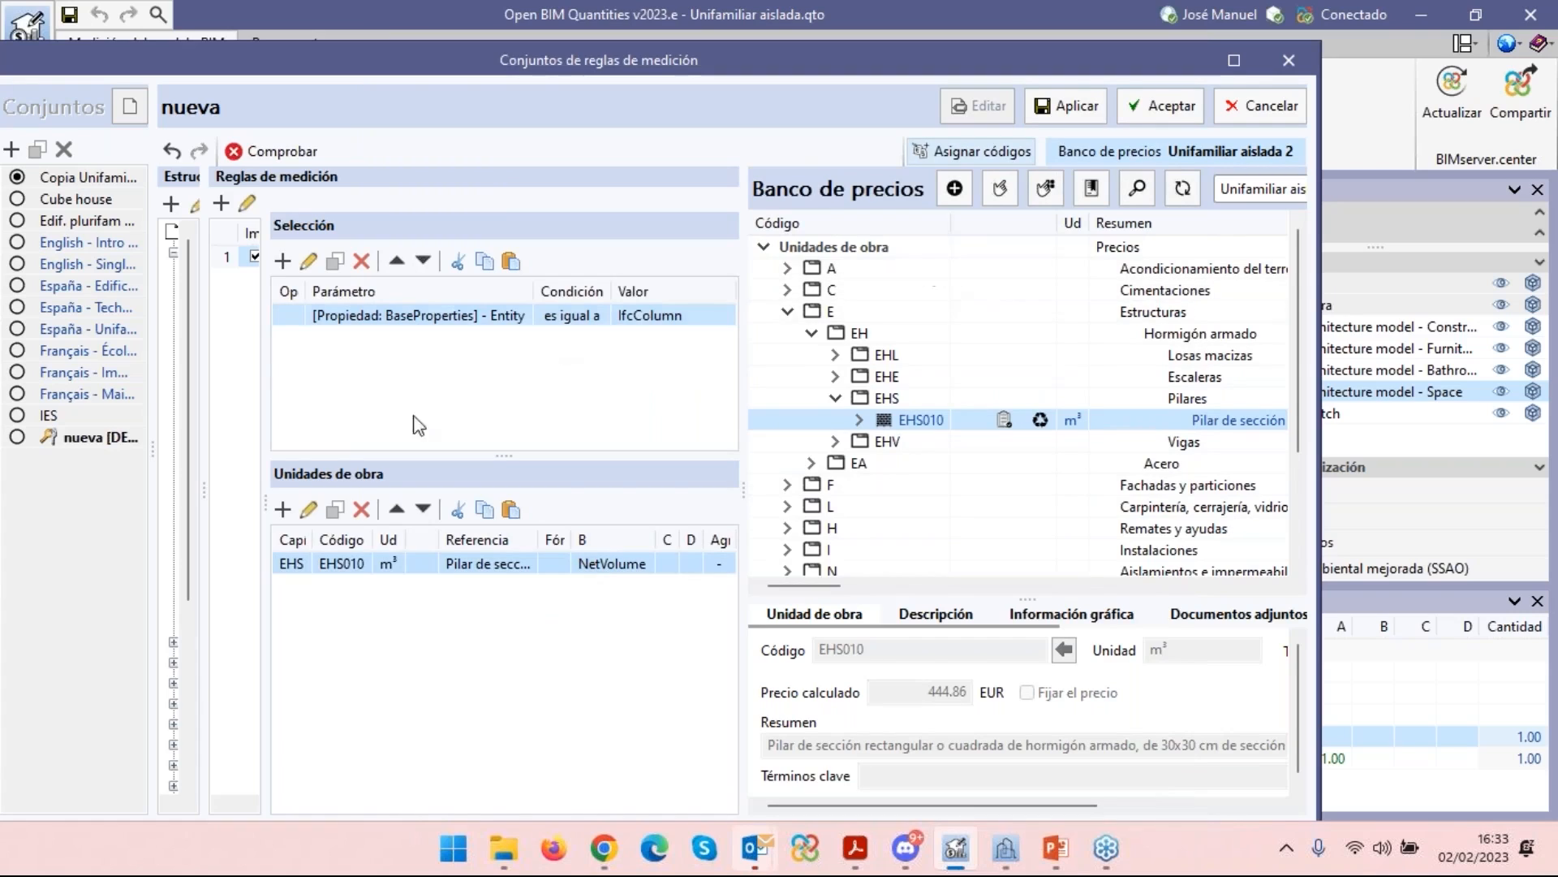
# Hide the price bank, reposition the rule sets window and widen the chapter structure and measurement rules panes.
pyautogui.click(1001, 155)
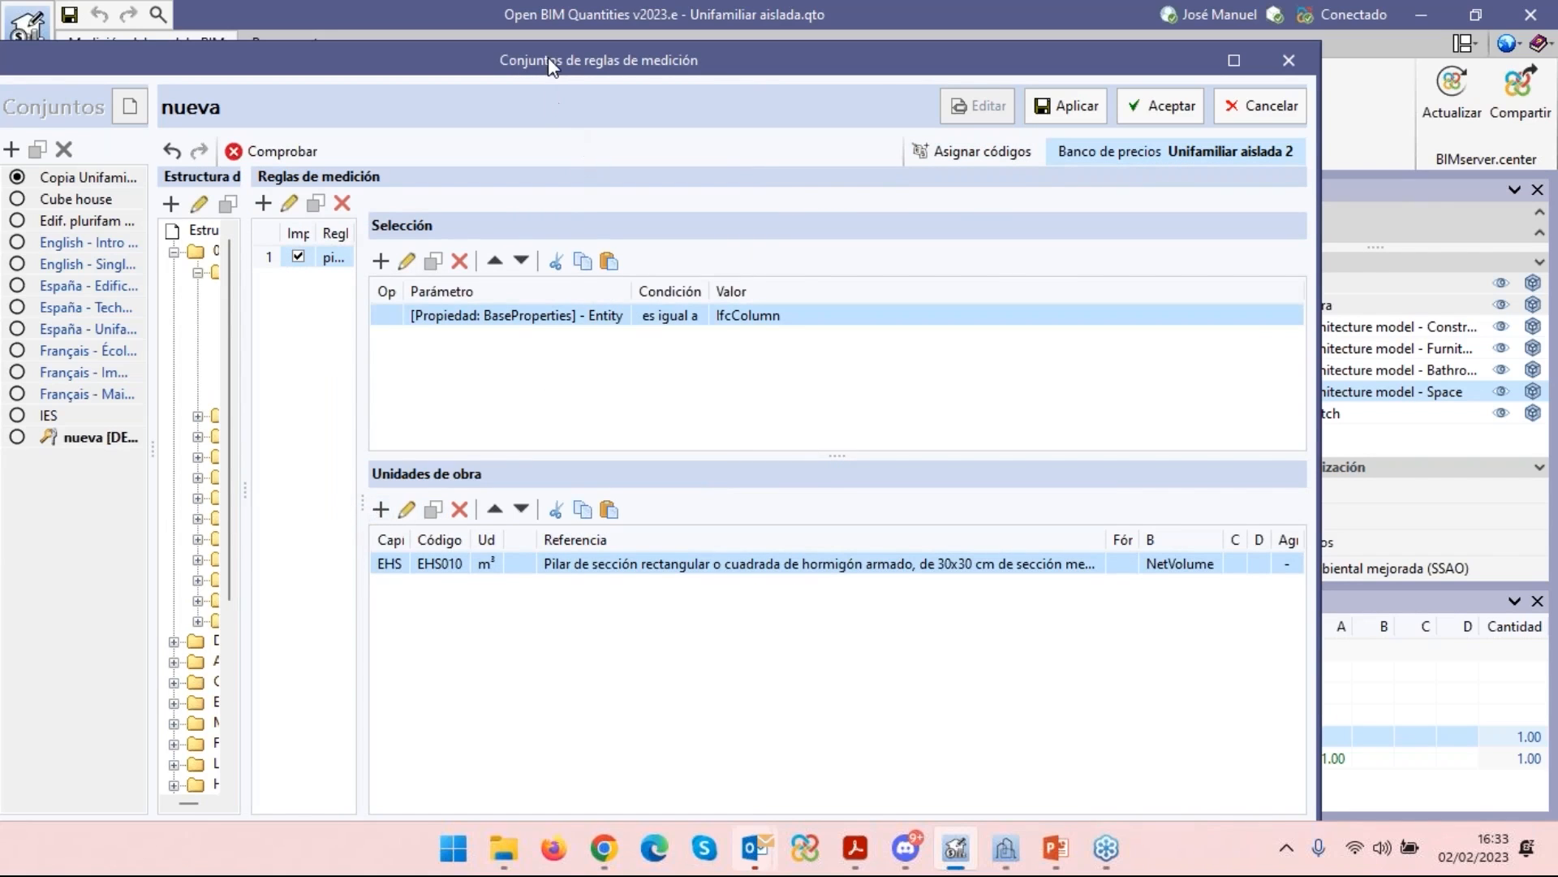
pyautogui.moveTo(556, 59); pyautogui.dragTo(816, 45)
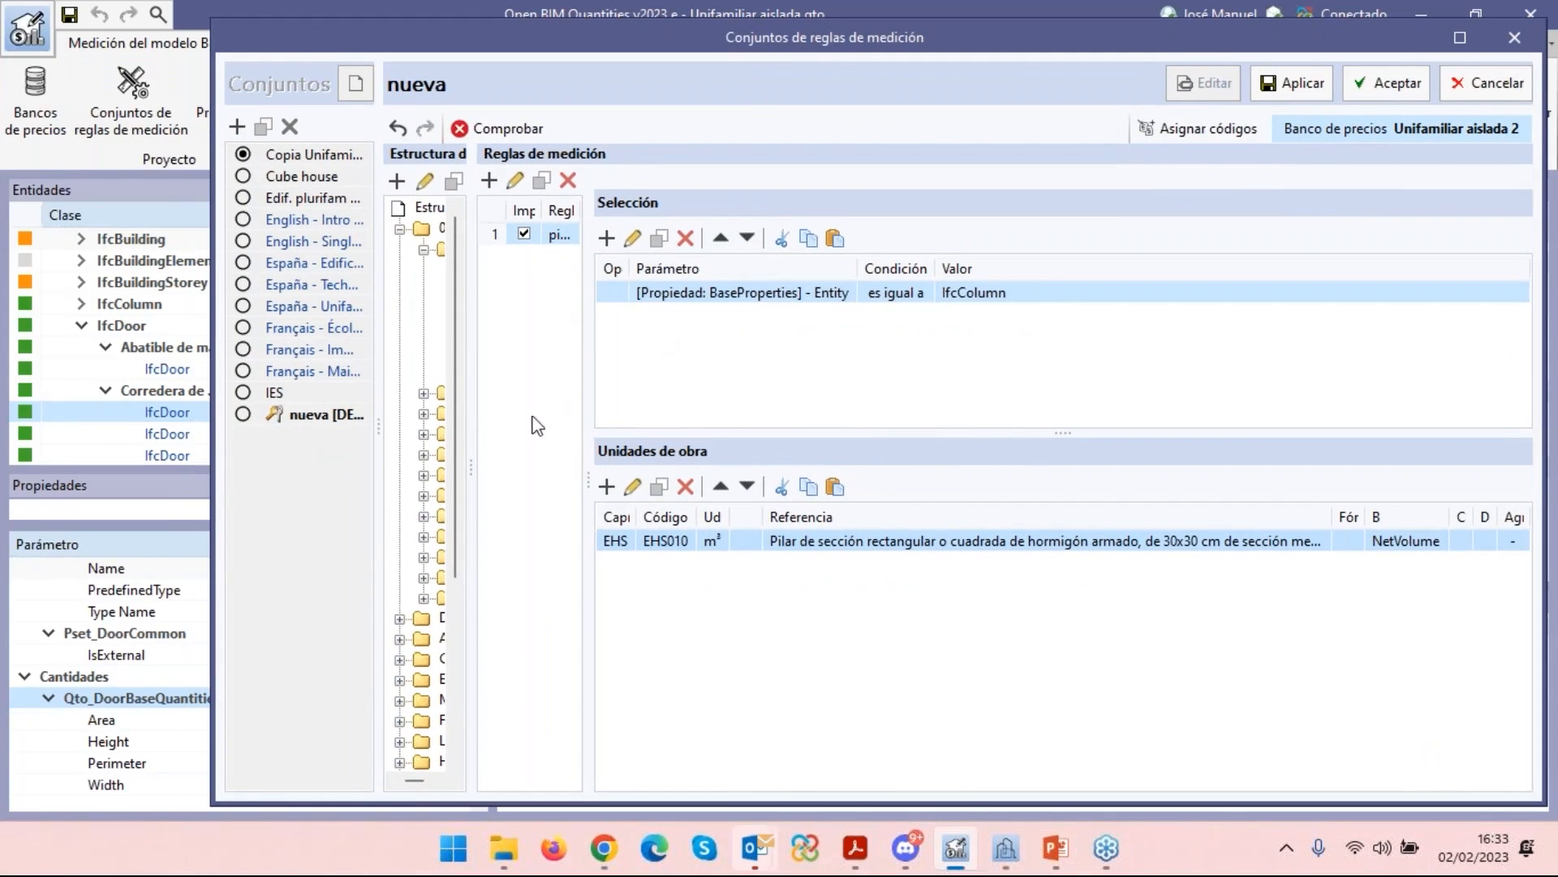
pyautogui.moveTo(589, 480); pyautogui.dragTo(881, 497)
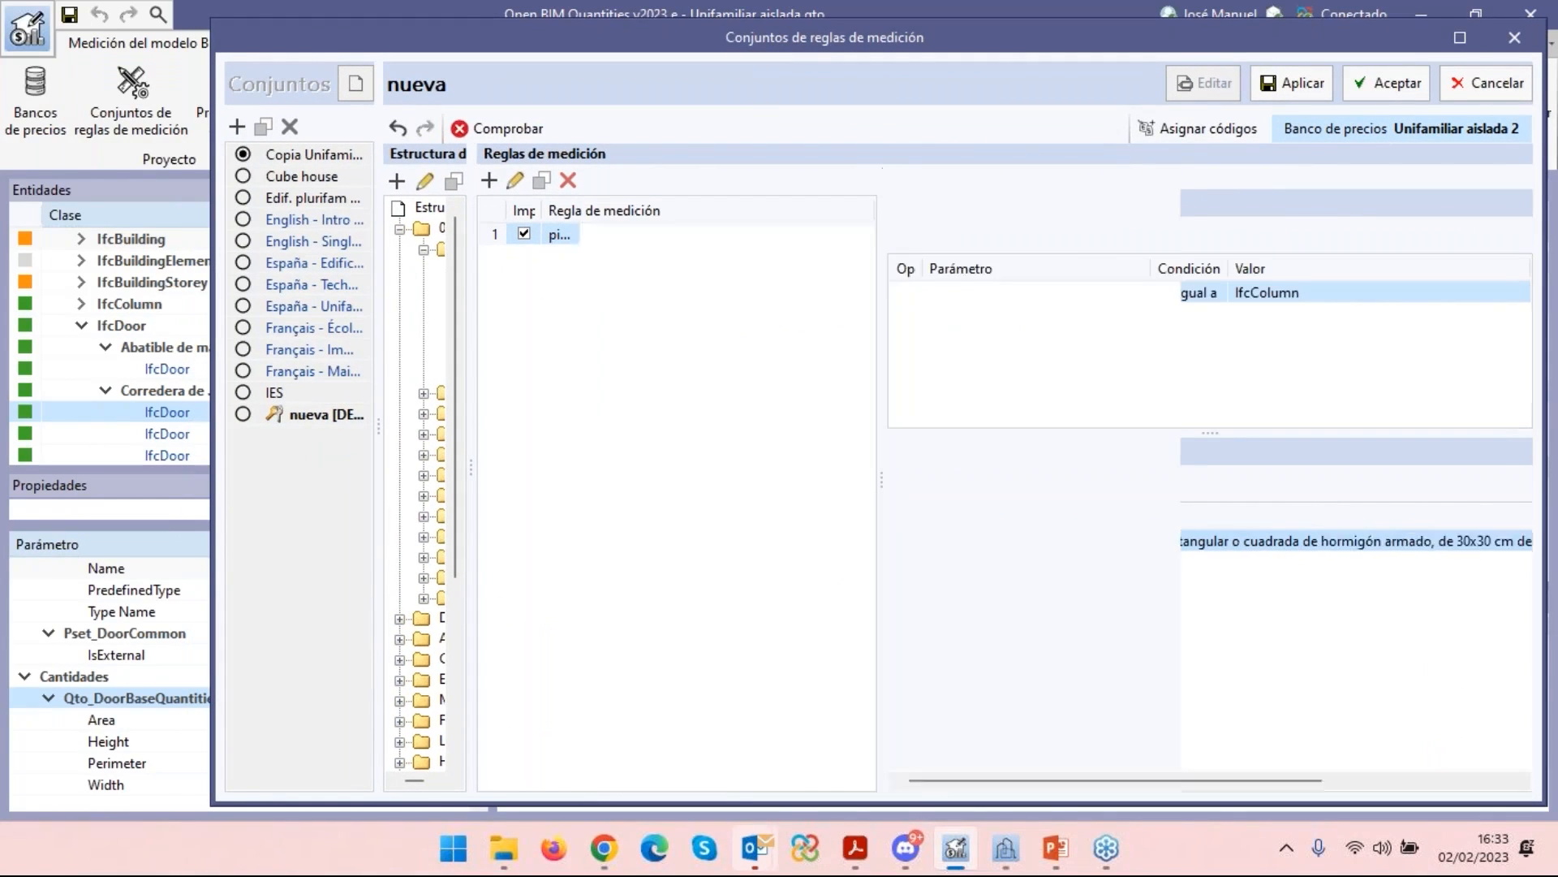
pyautogui.moveTo(469, 474); pyautogui.dragTo(654, 475)
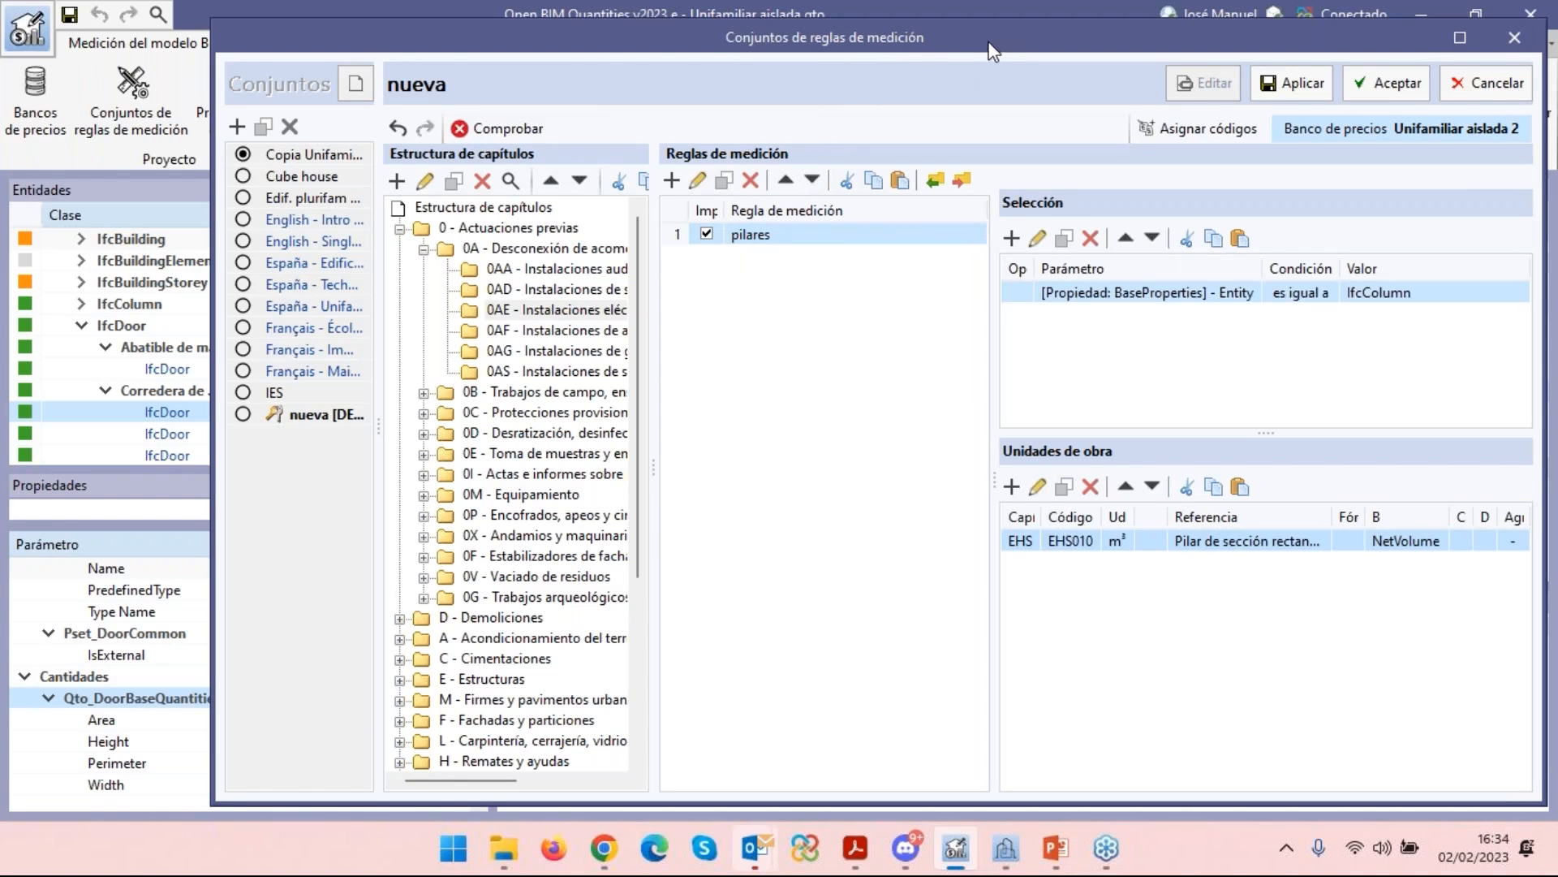
pyautogui.moveTo(992, 51); pyautogui.dragTo(950, 62)
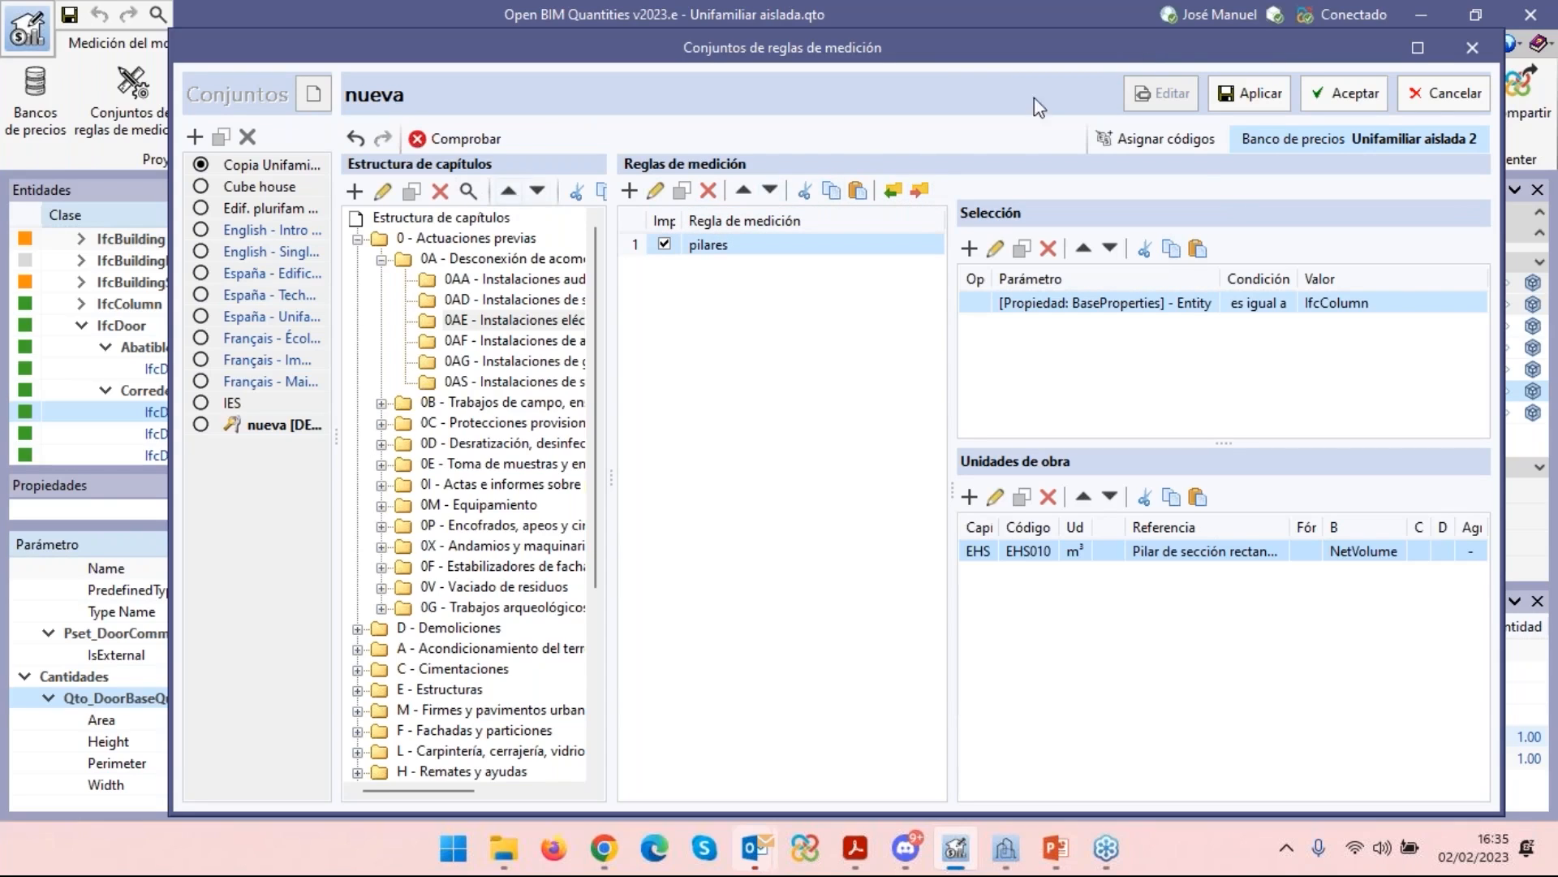
# Discard the changes to the nueva rule set and open the Copia Unifamiliar ailada set for editing.
pyautogui.click(1443, 96)
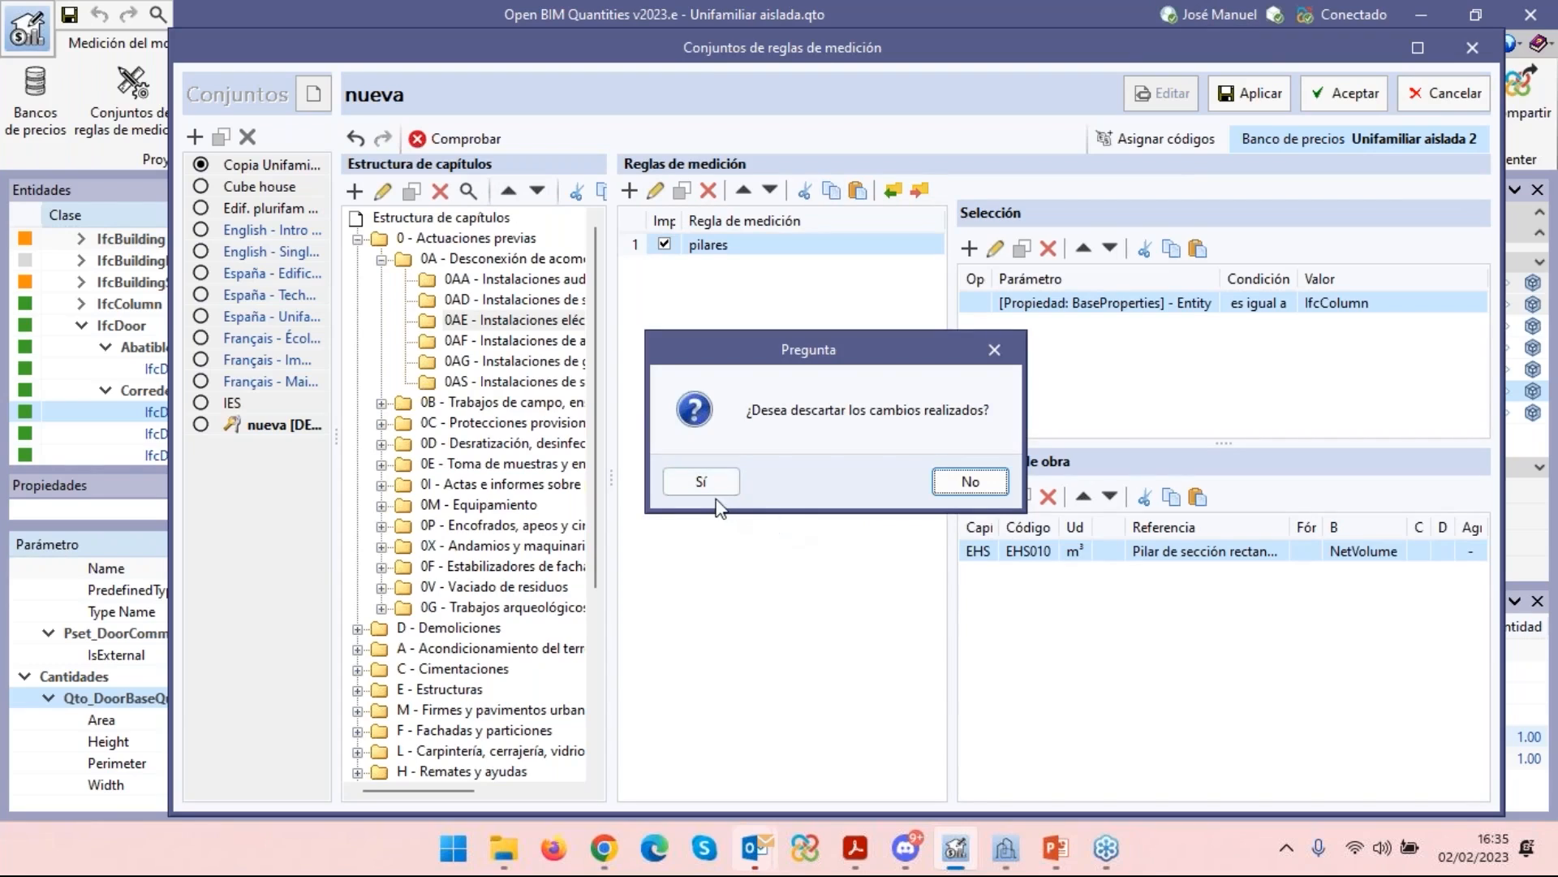
pyautogui.click(704, 485)
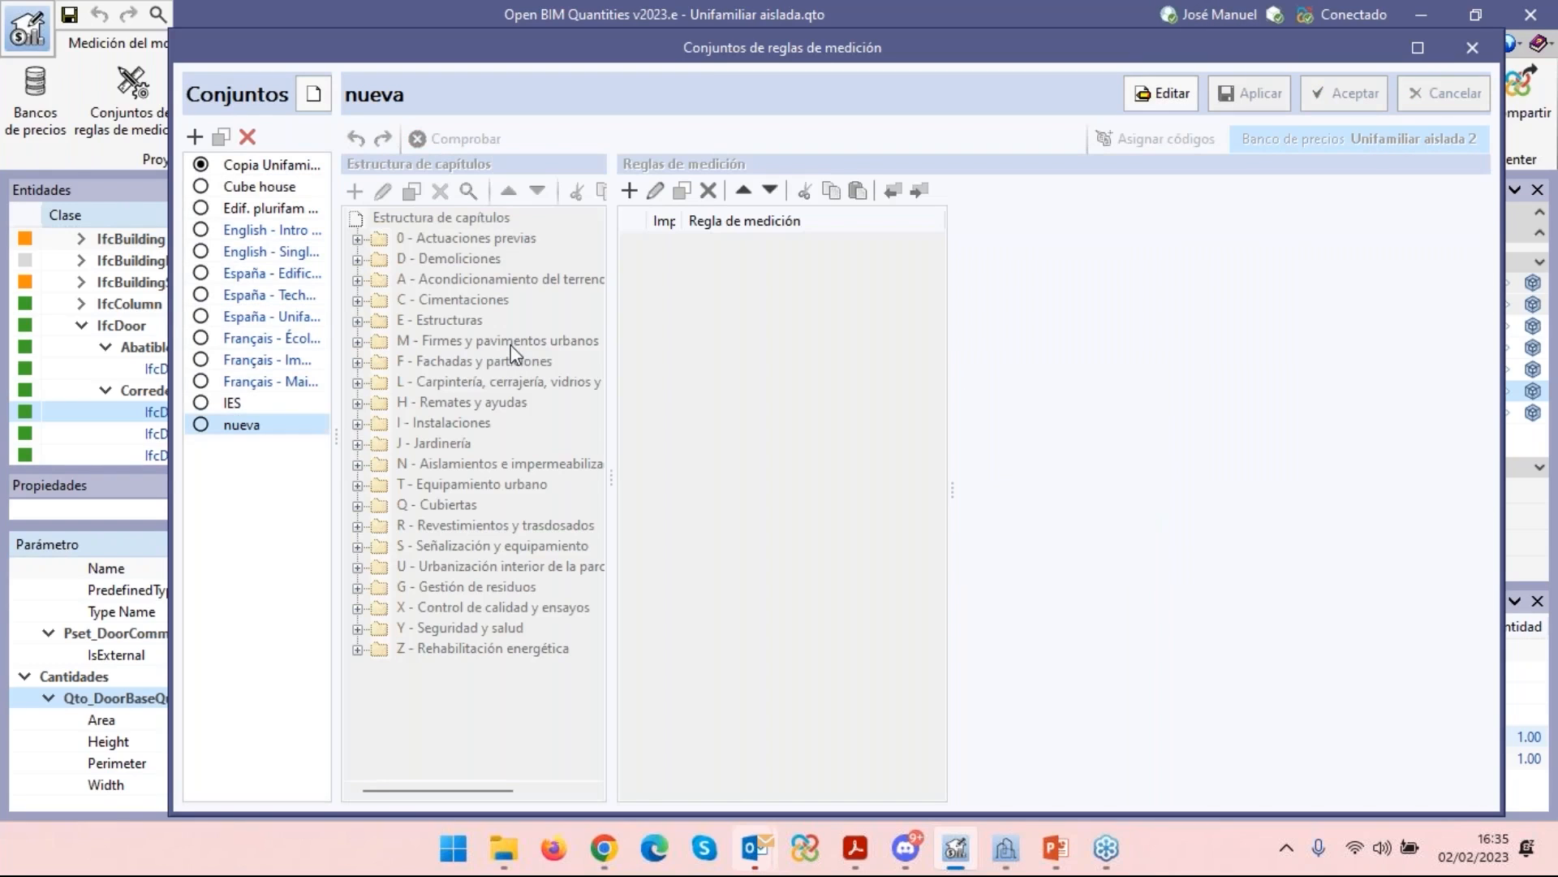
pyautogui.click(256, 170)
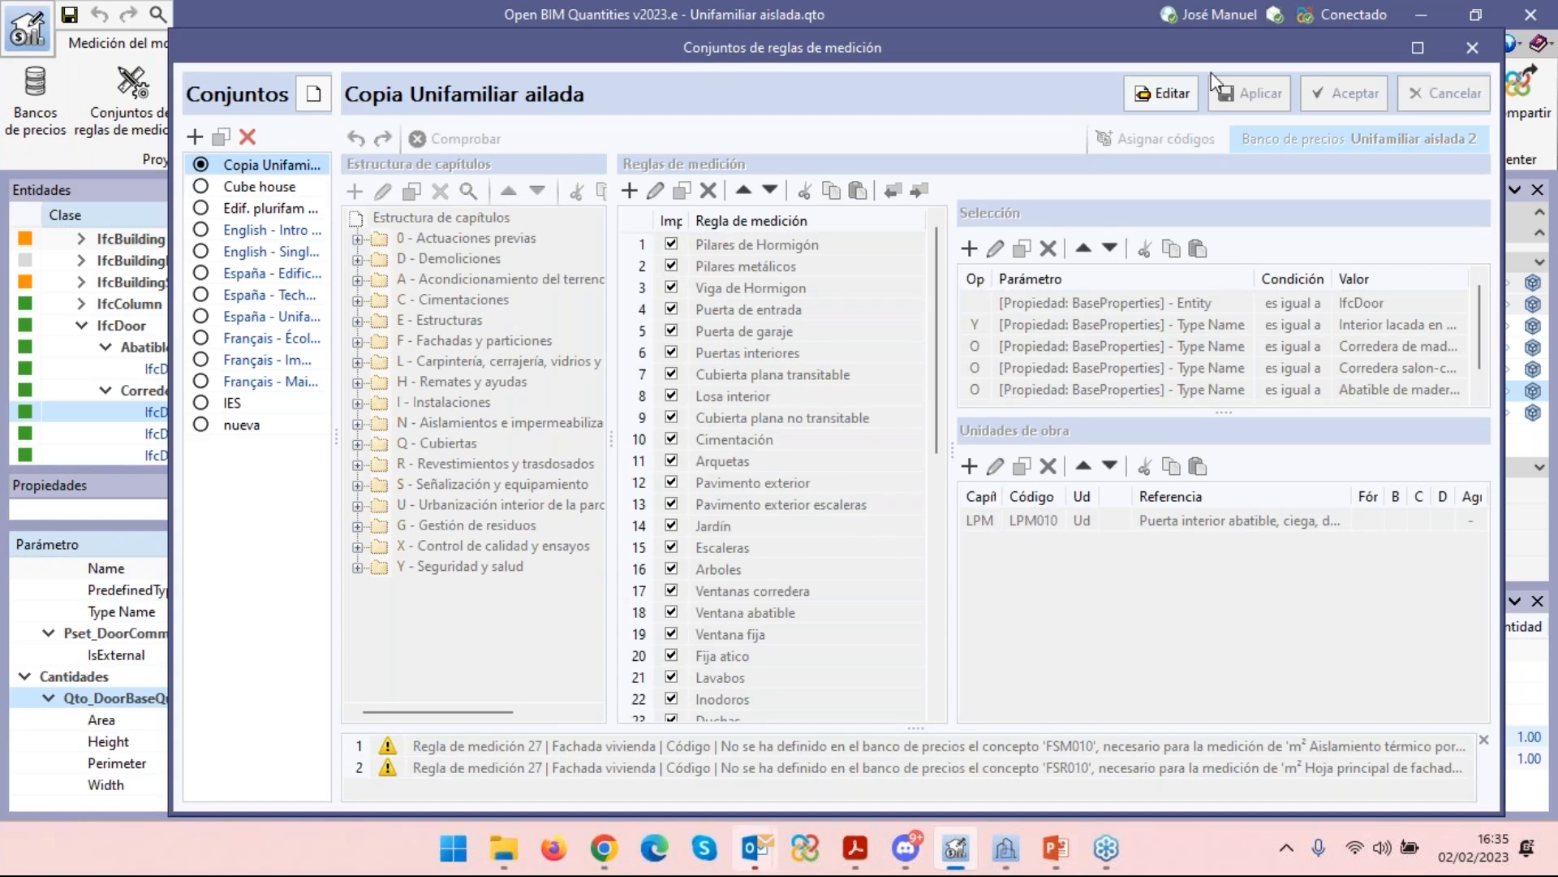
pyautogui.click(1172, 93)
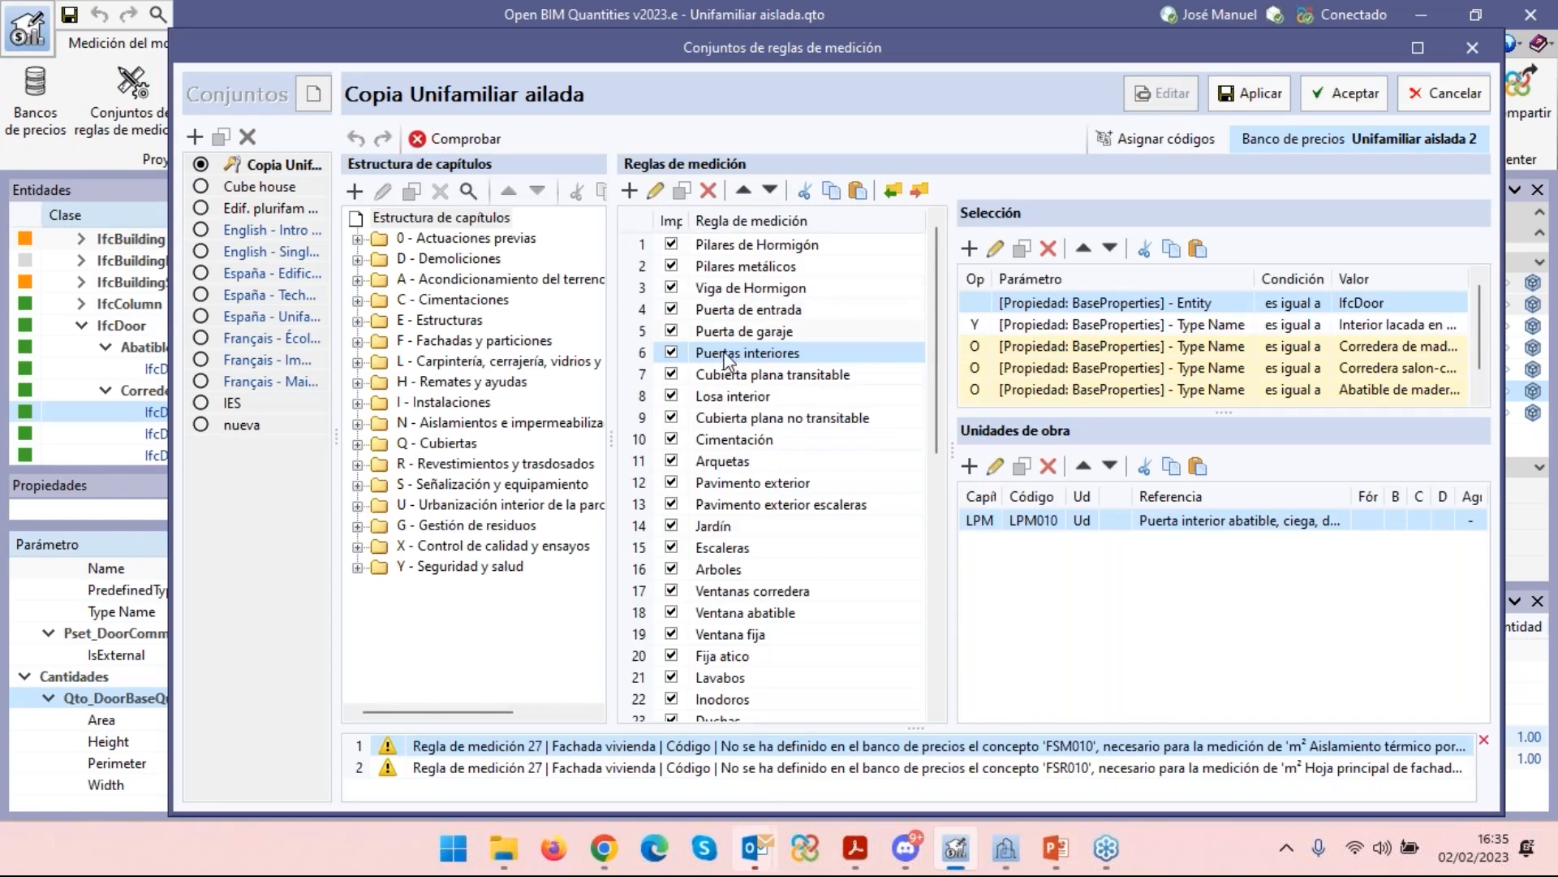
# Look through the measurement rules of the set and examine the selection condition and work units of Pilares metálicos.
pyautogui.scroll(-6, 934, 349)
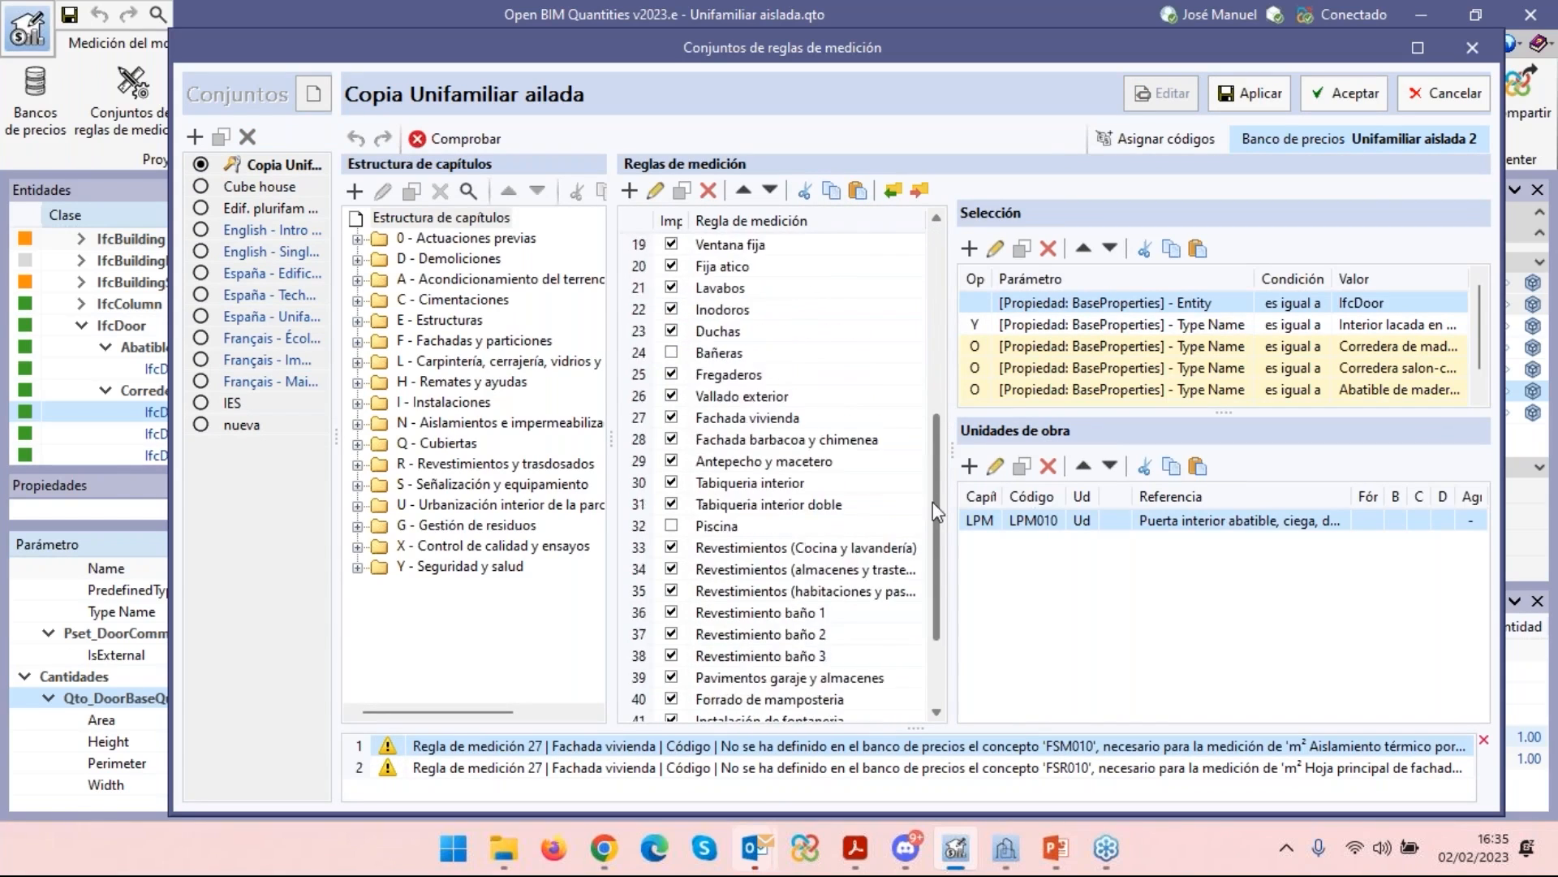
pyautogui.scroll(4, 684, 316)
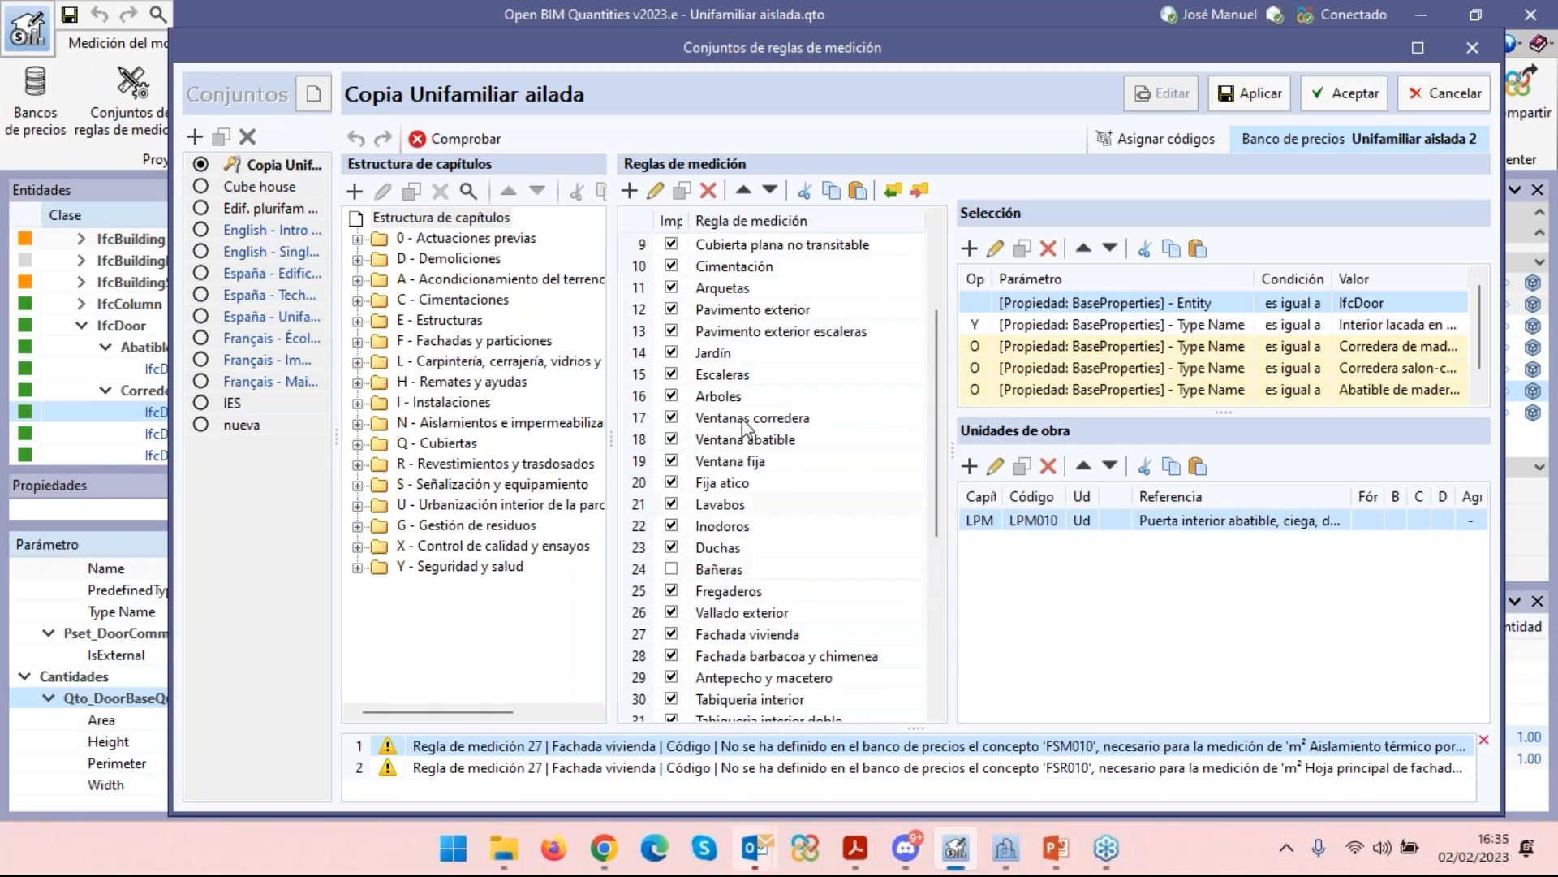
pyautogui.scroll(-5, 723, 512)
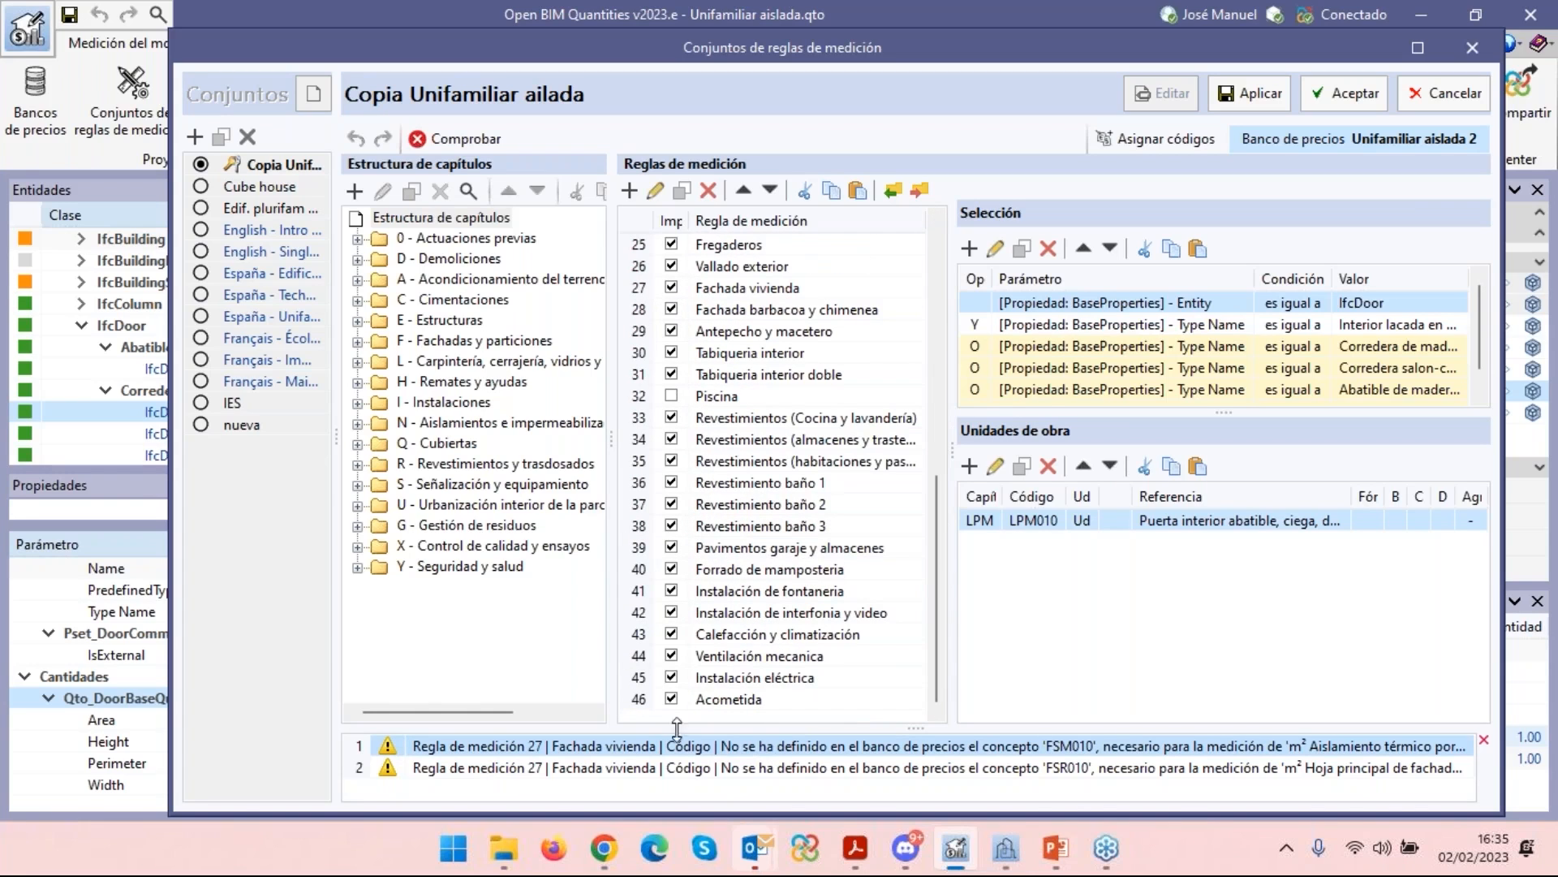
pyautogui.scroll(8, 732, 363)
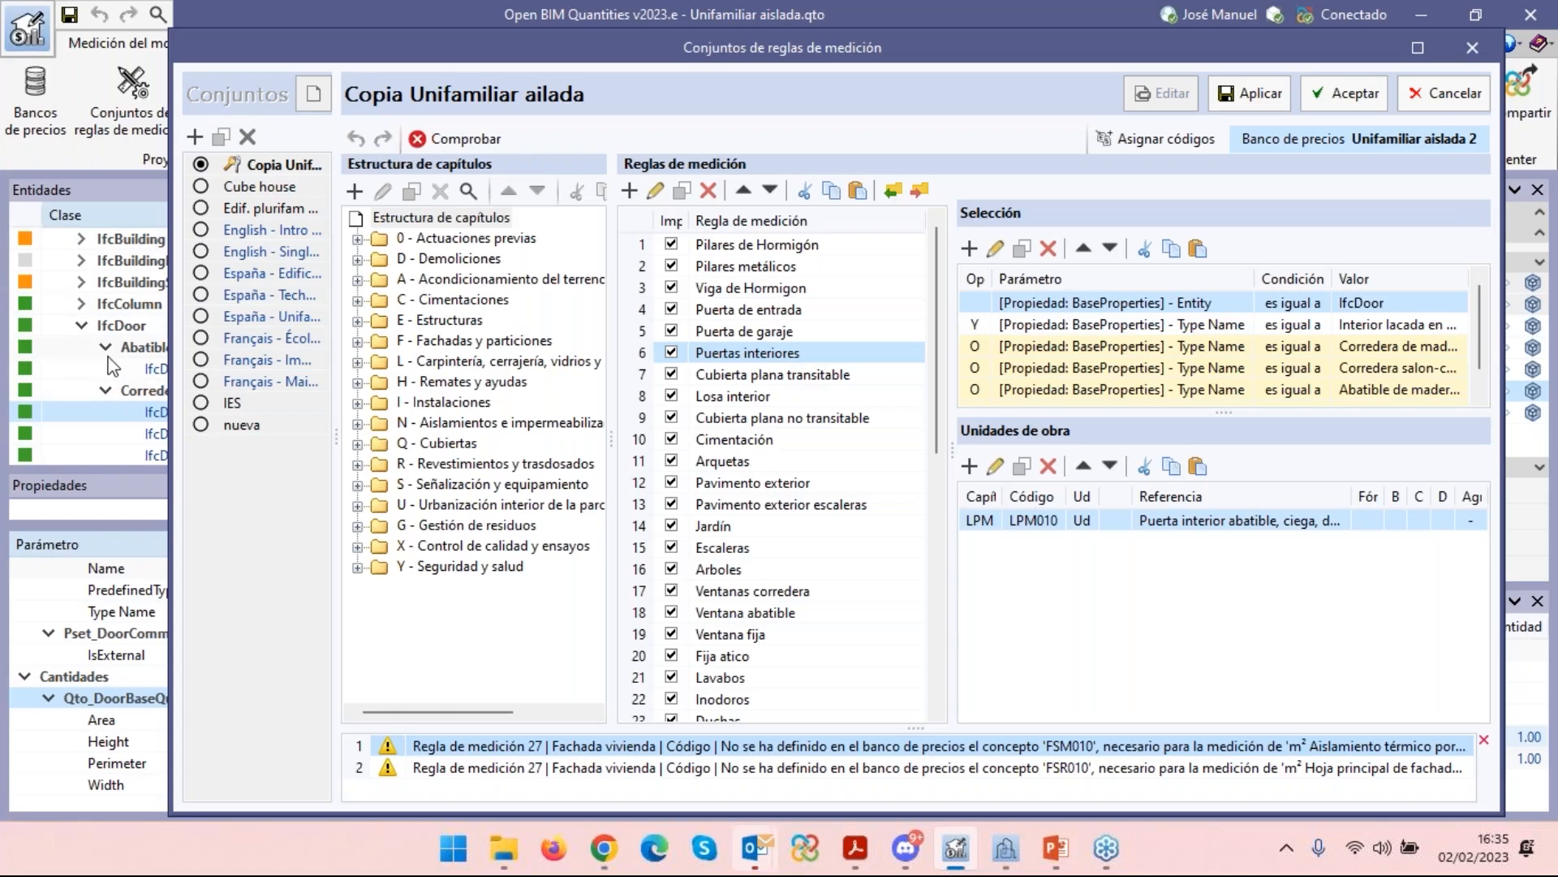
pyautogui.click(720, 274)
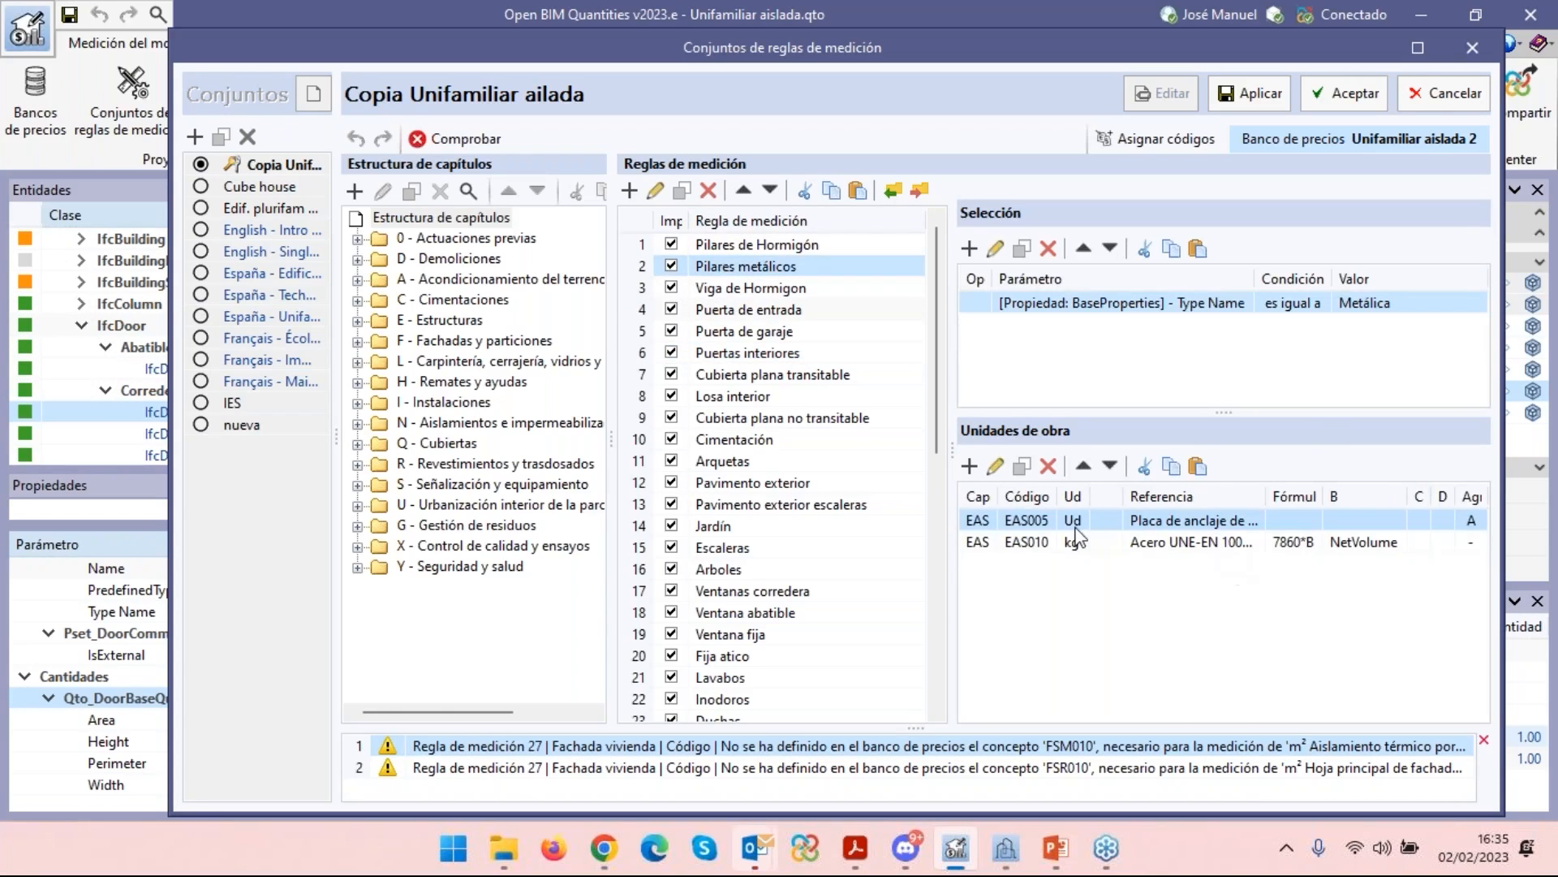
pyautogui.click(1152, 545)
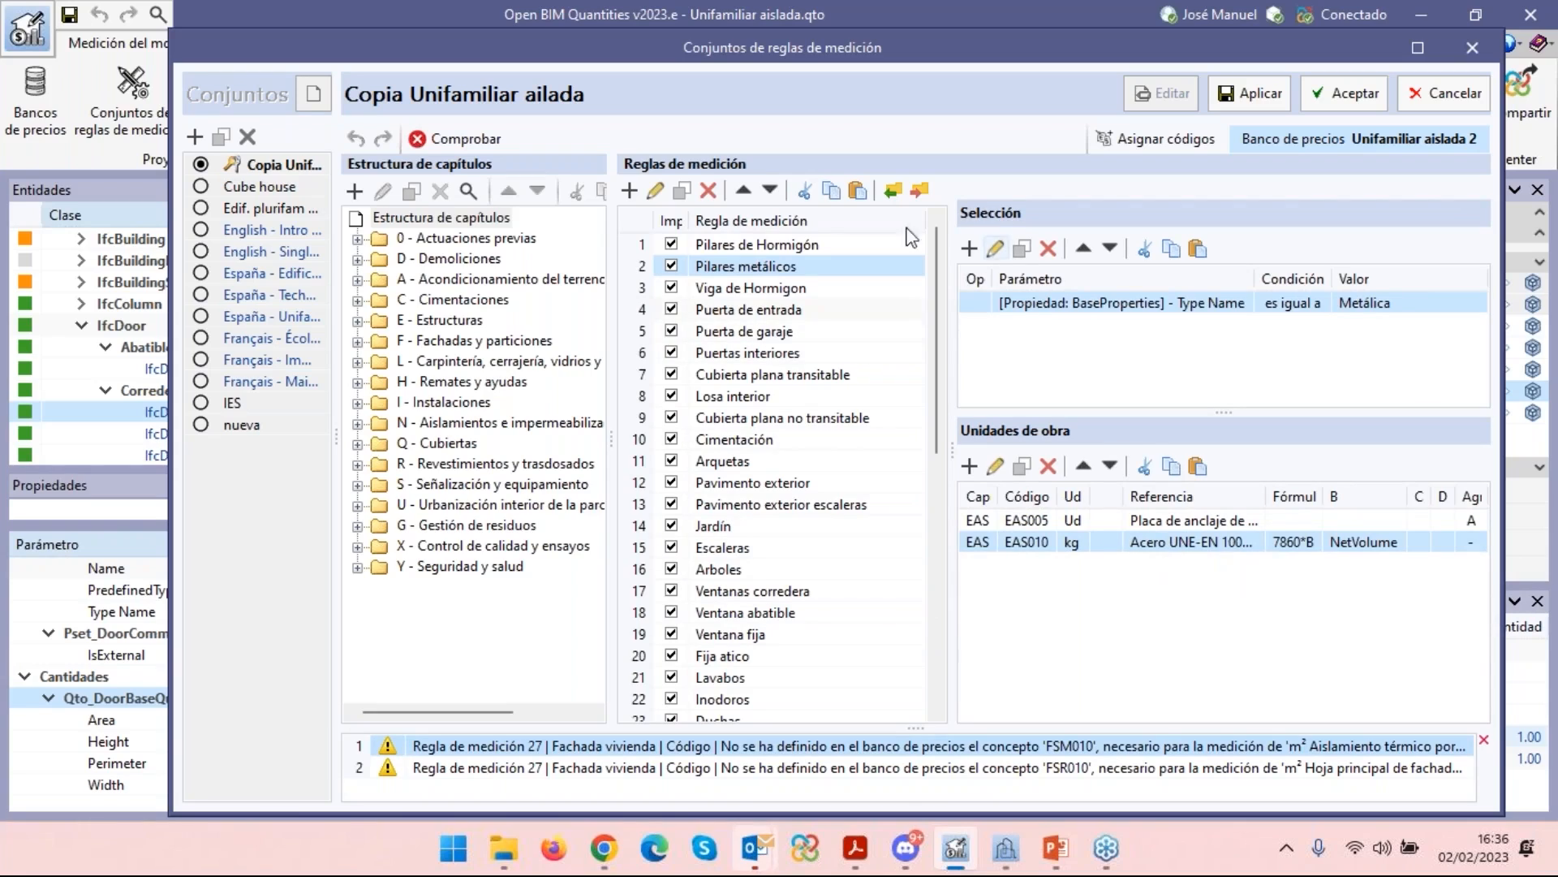
# Export all measurement rules of Copia Unifamiliar ailada to disk, keeping the default working directory.
pyautogui.click(921, 190)
pyautogui.moveTo(909, 173); pyautogui.dragTo(932, 125)
pyautogui.moveTo(846, 636); pyautogui.dragTo(815, 741)
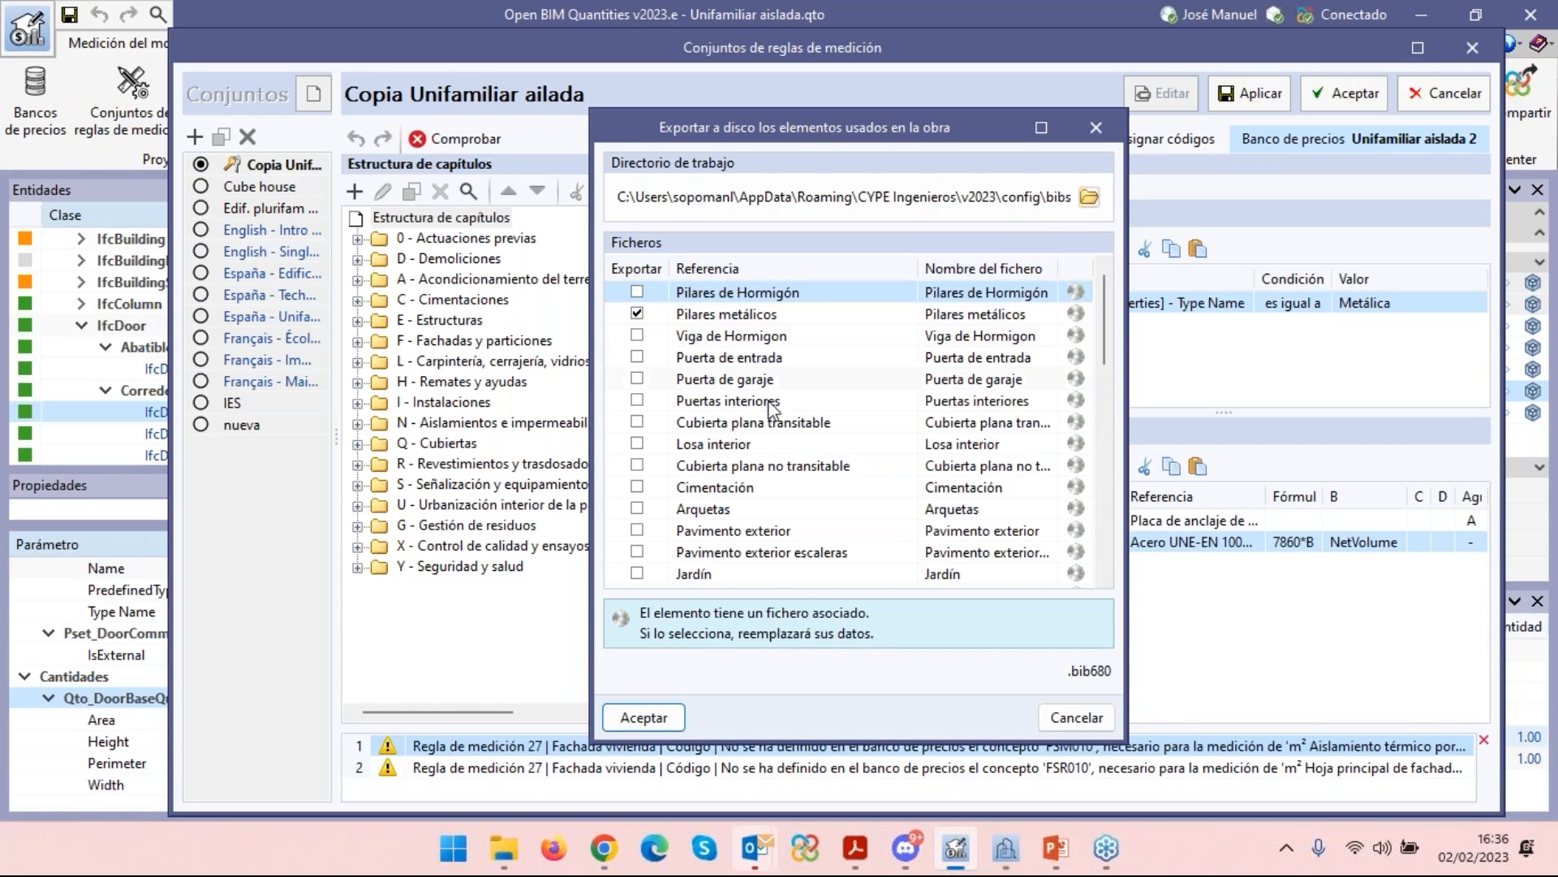
pyautogui.click(648, 274)
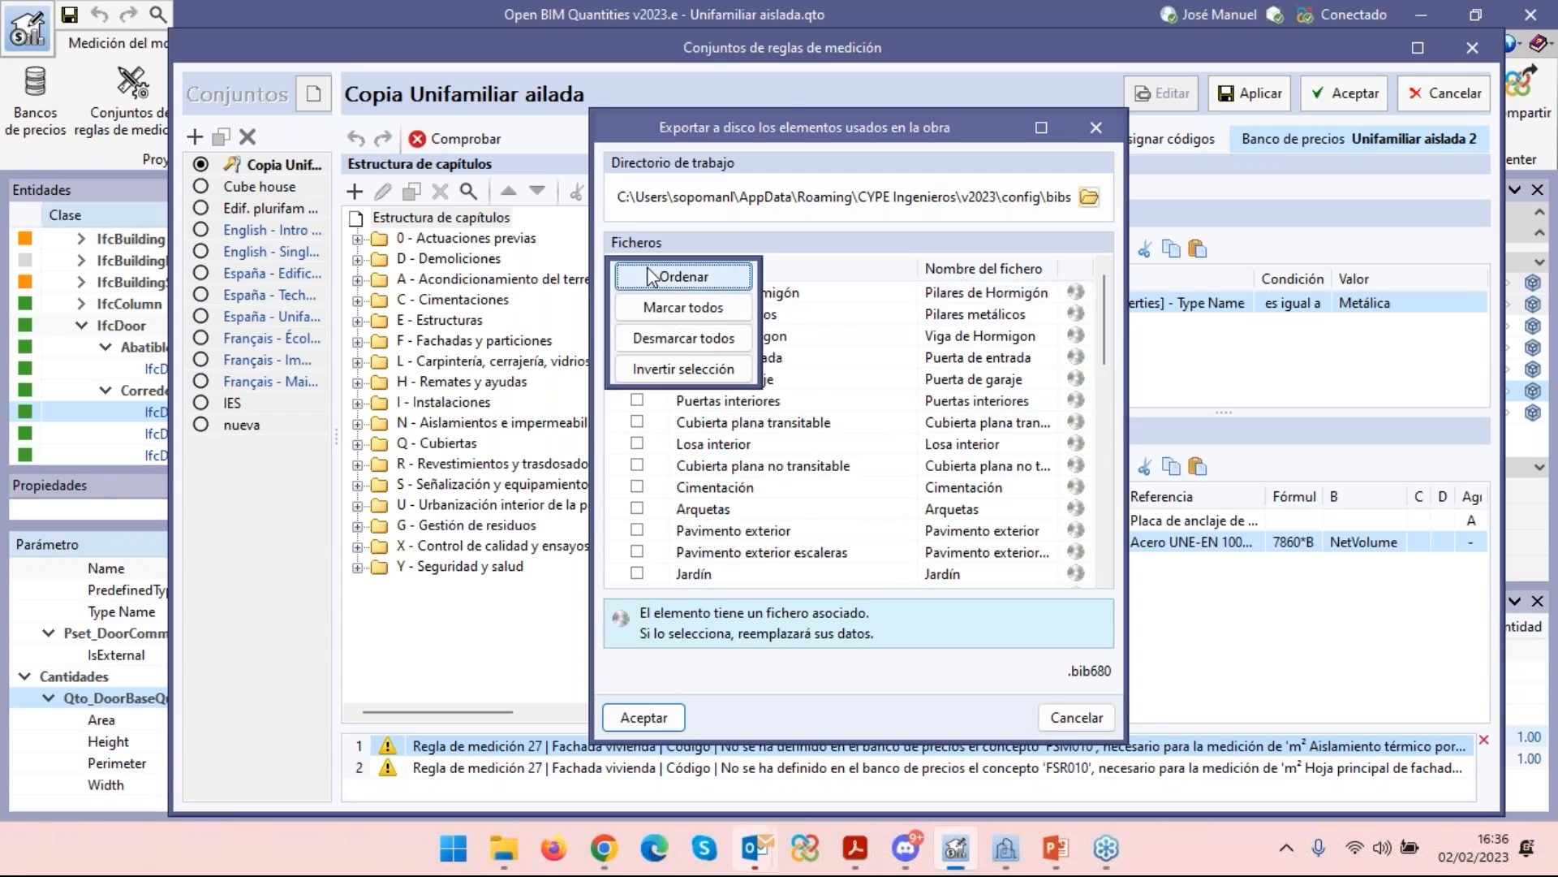
pyautogui.click(667, 308)
pyautogui.scroll(-7, 729, 324)
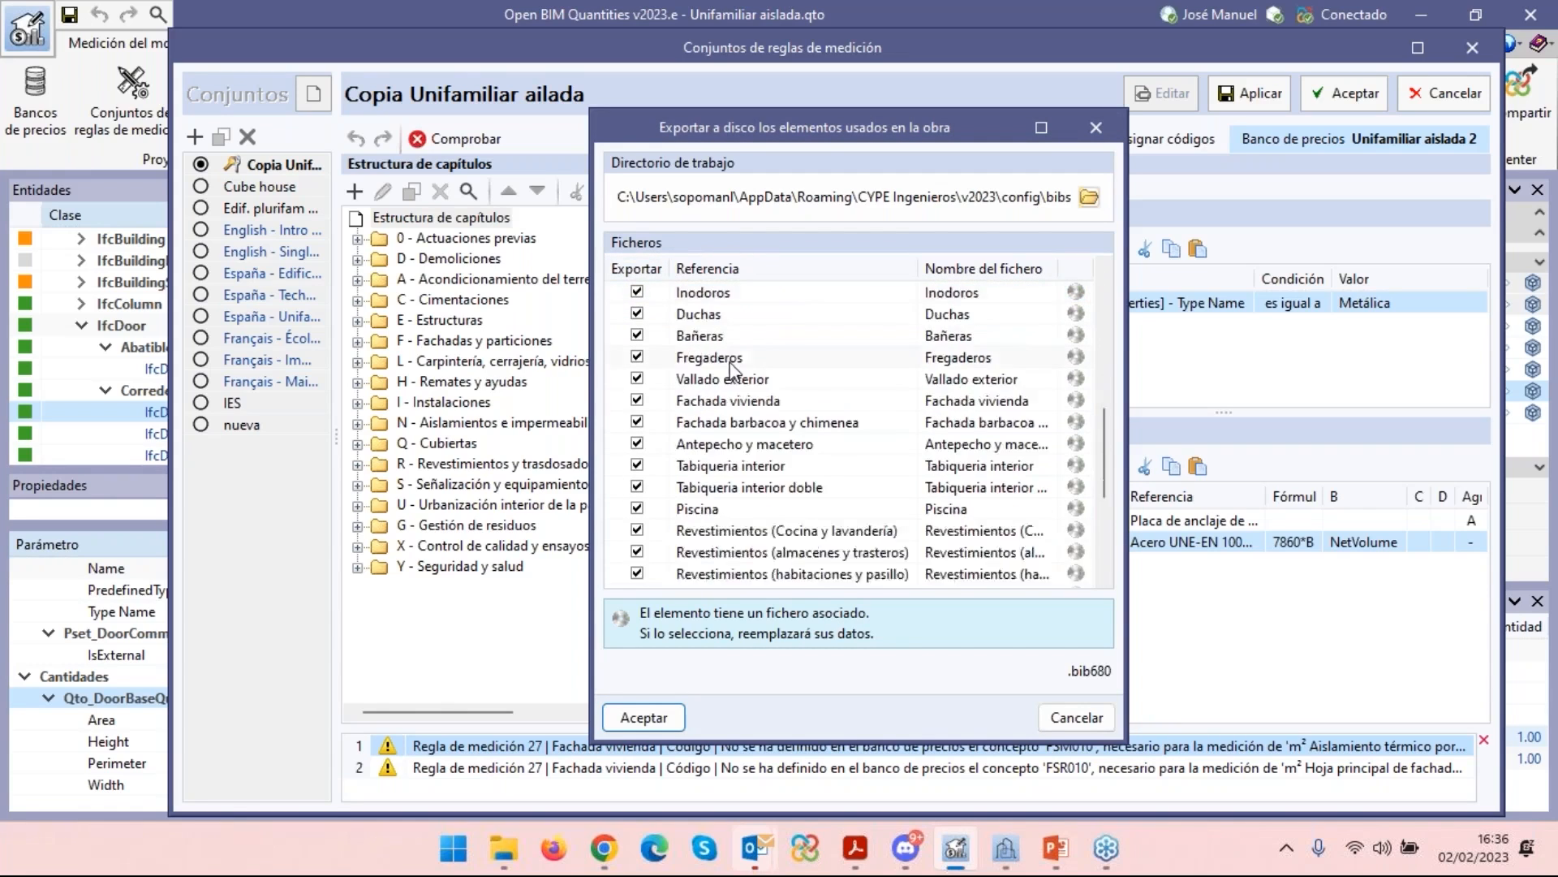
pyautogui.scroll(-4, 732, 370)
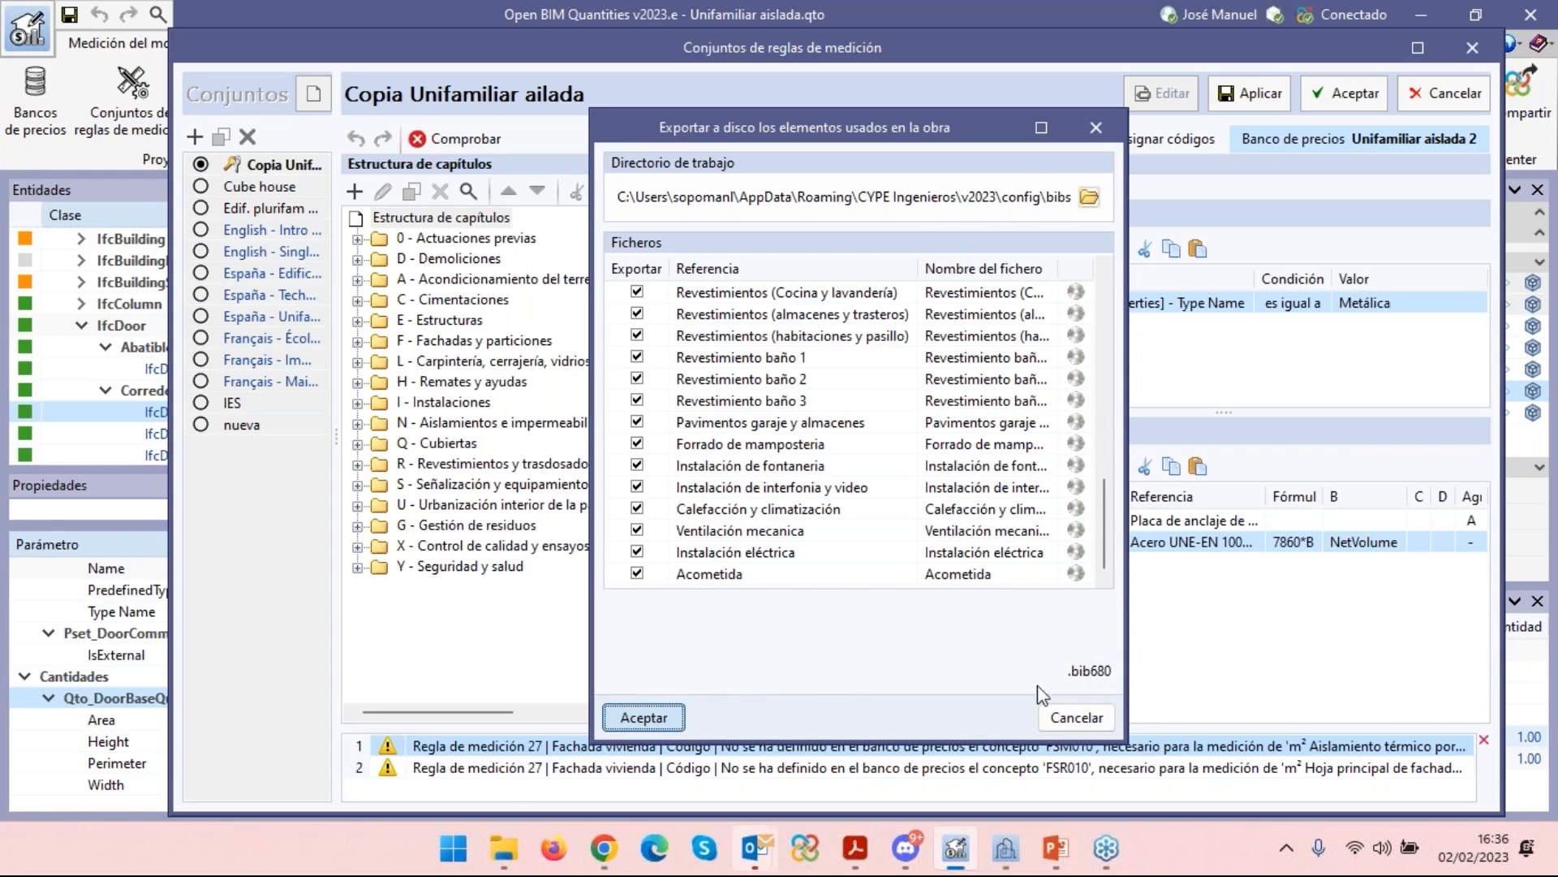
pyautogui.click(649, 719)
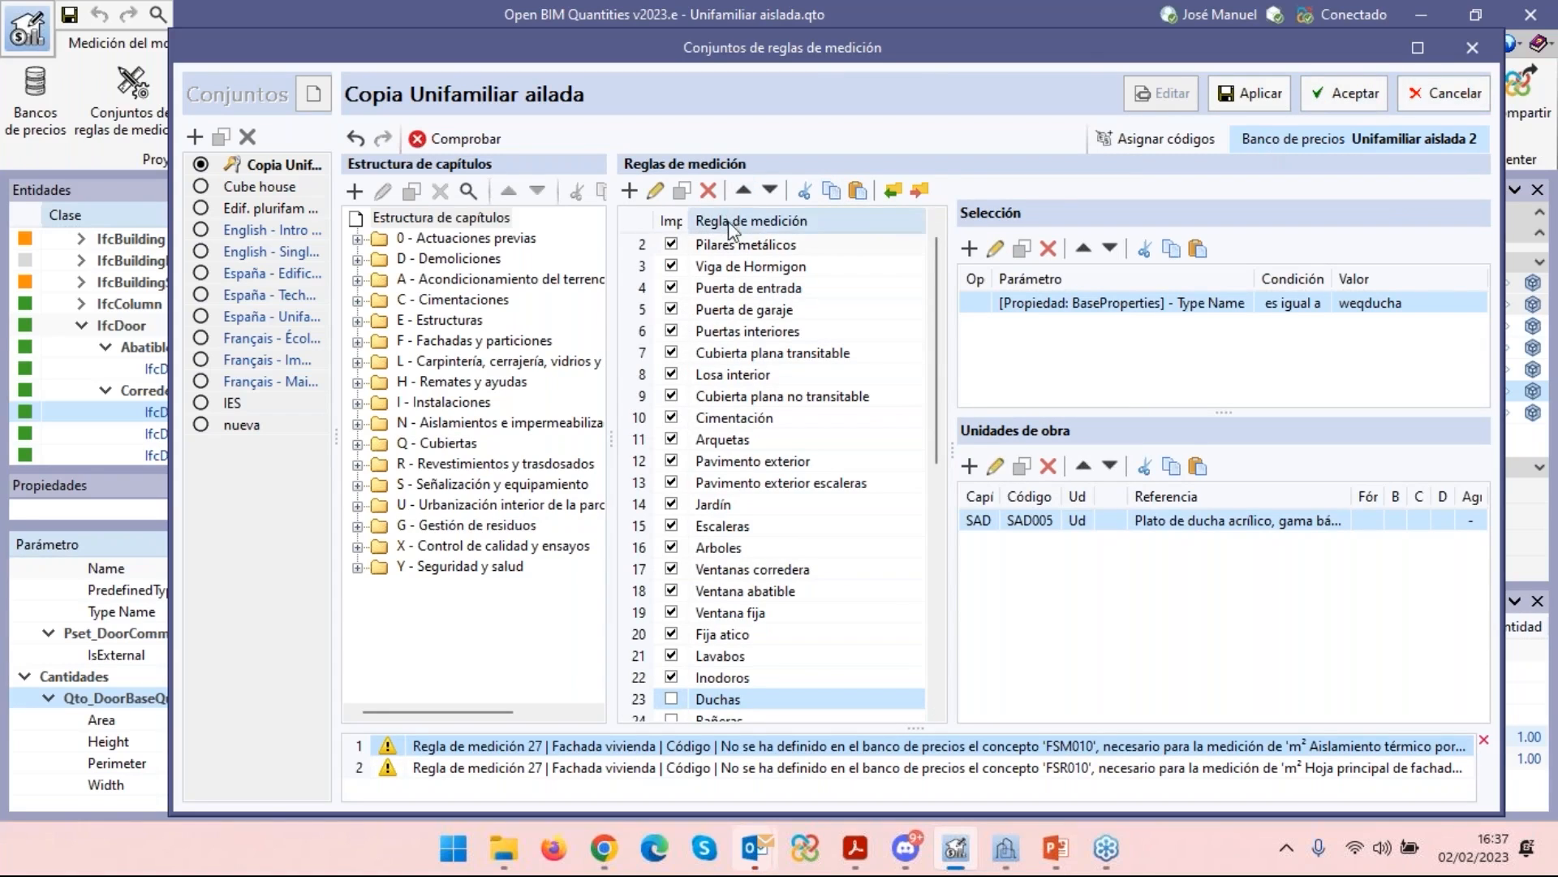
# Discard the changes to Copia Unifamiliar ailada and select the nueva rule set.
pyautogui.click(1449, 96)
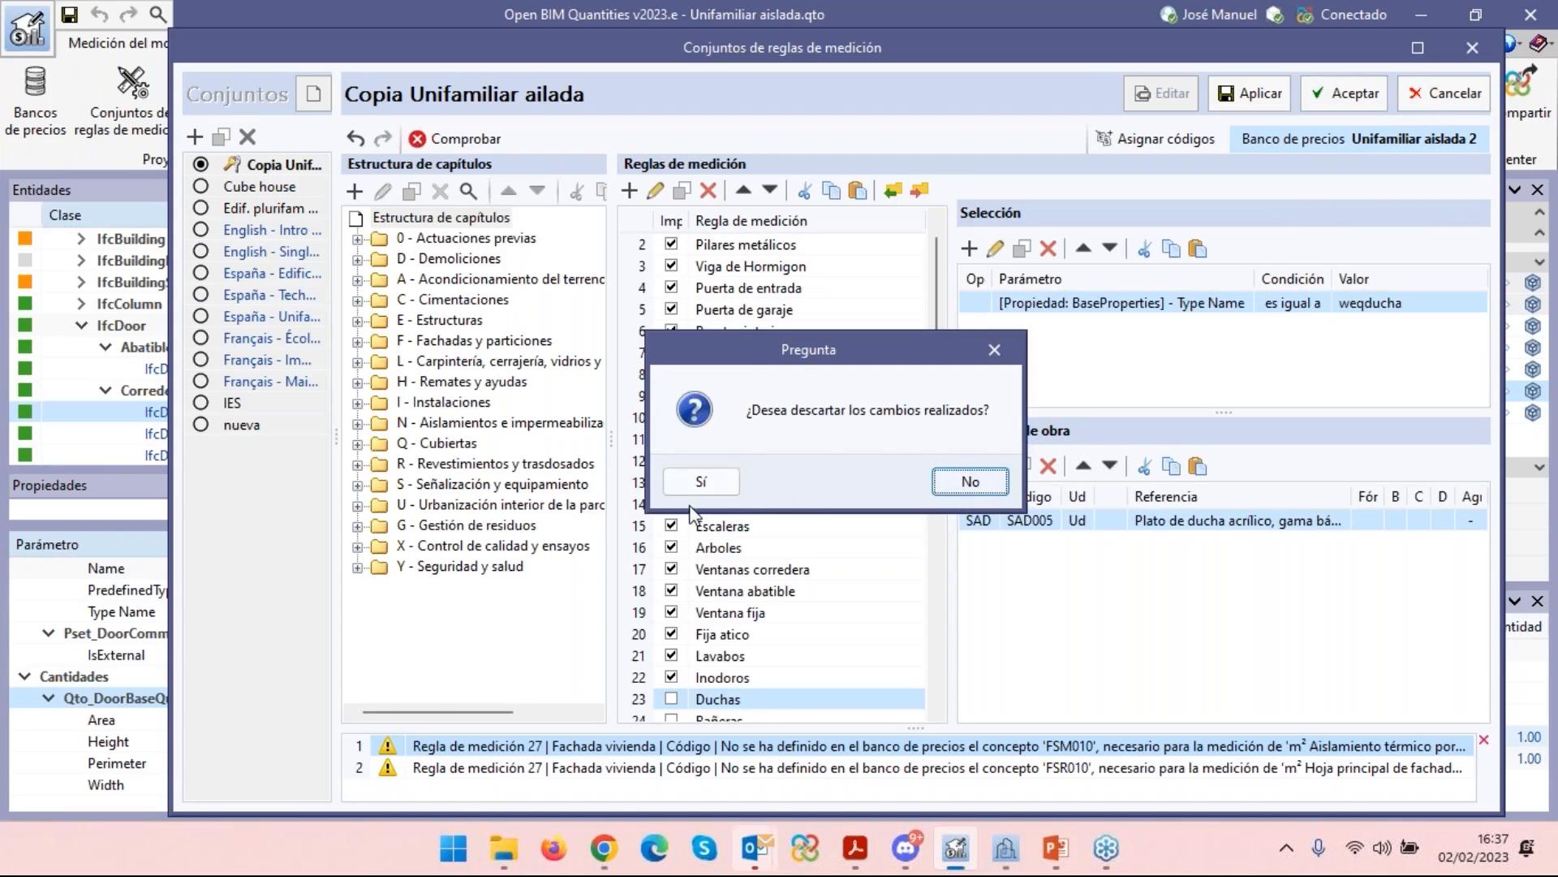
pyautogui.click(701, 482)
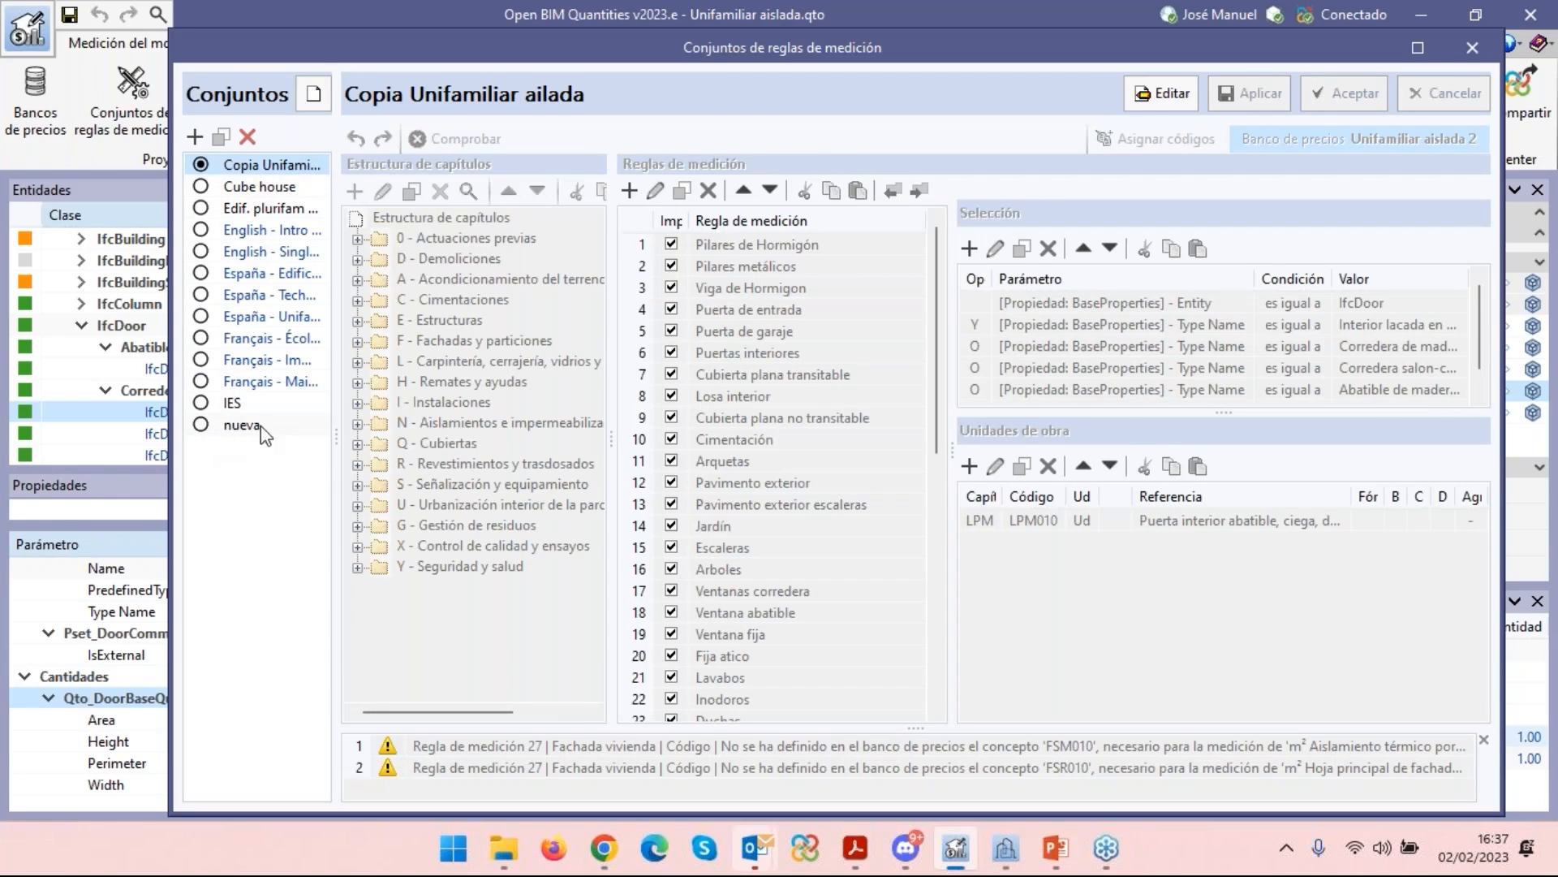
pyautogui.click(224, 427)
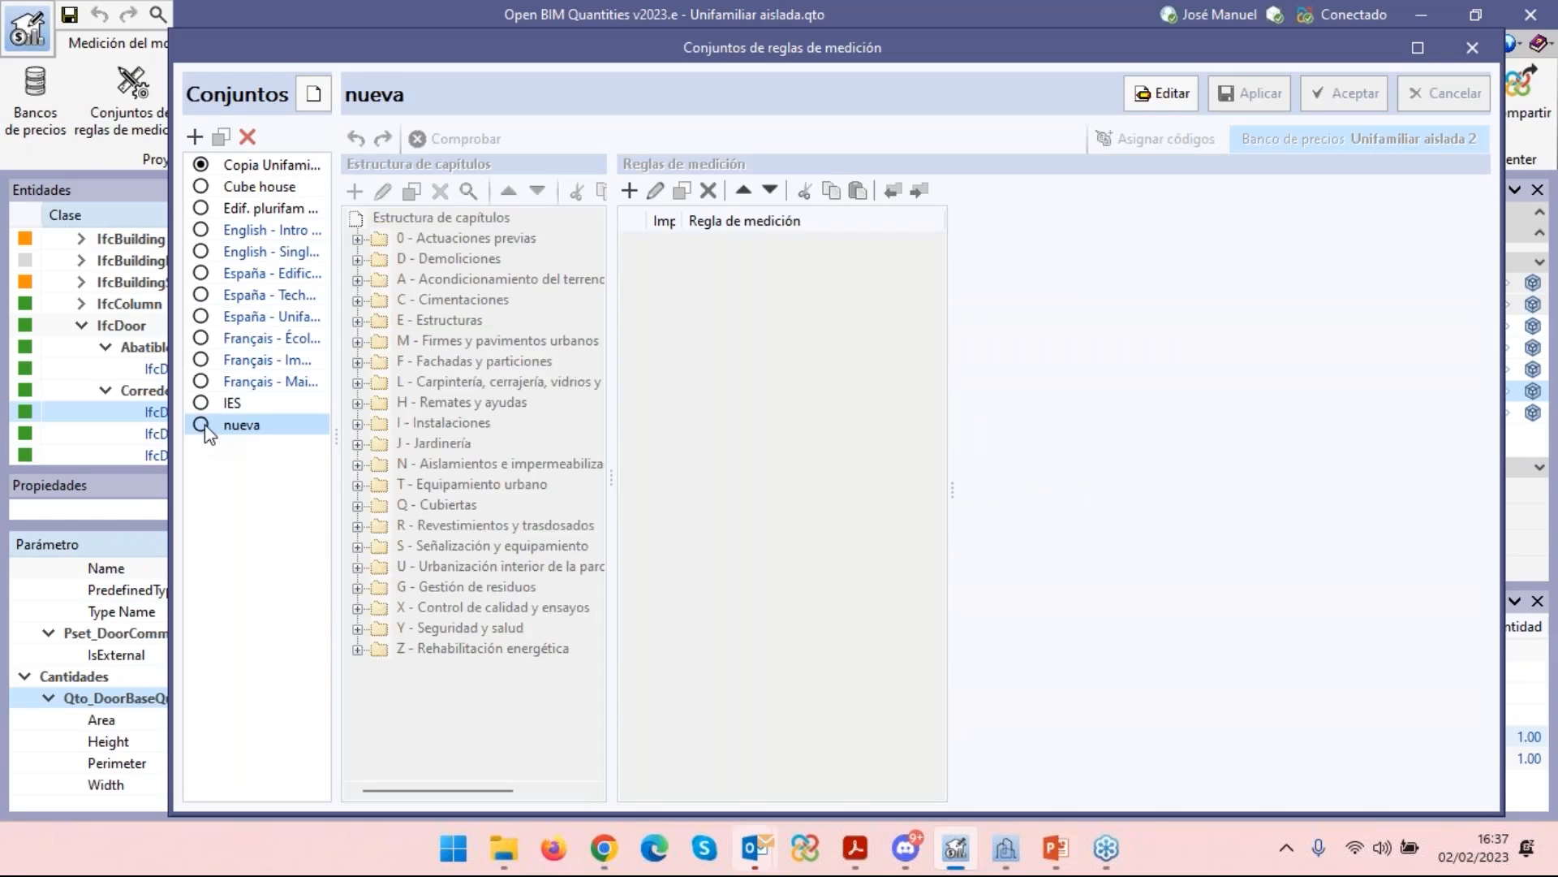
# Activate the nueva rule set, open it for editing and import all the measurement rules saved in the default working directory.
pyautogui.click(202, 427)
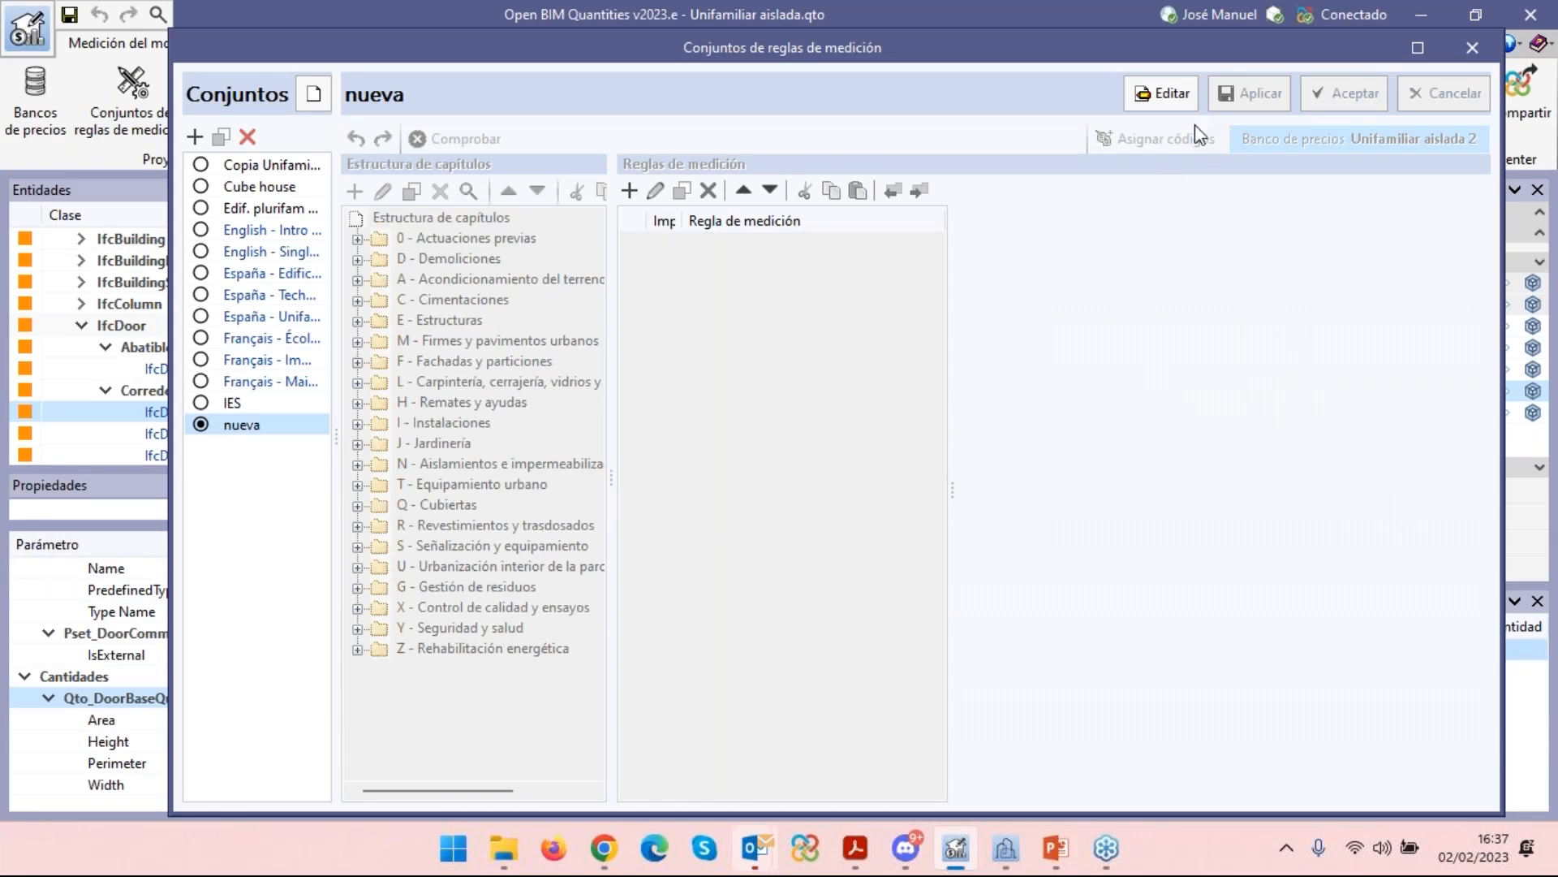
pyautogui.click(1179, 92)
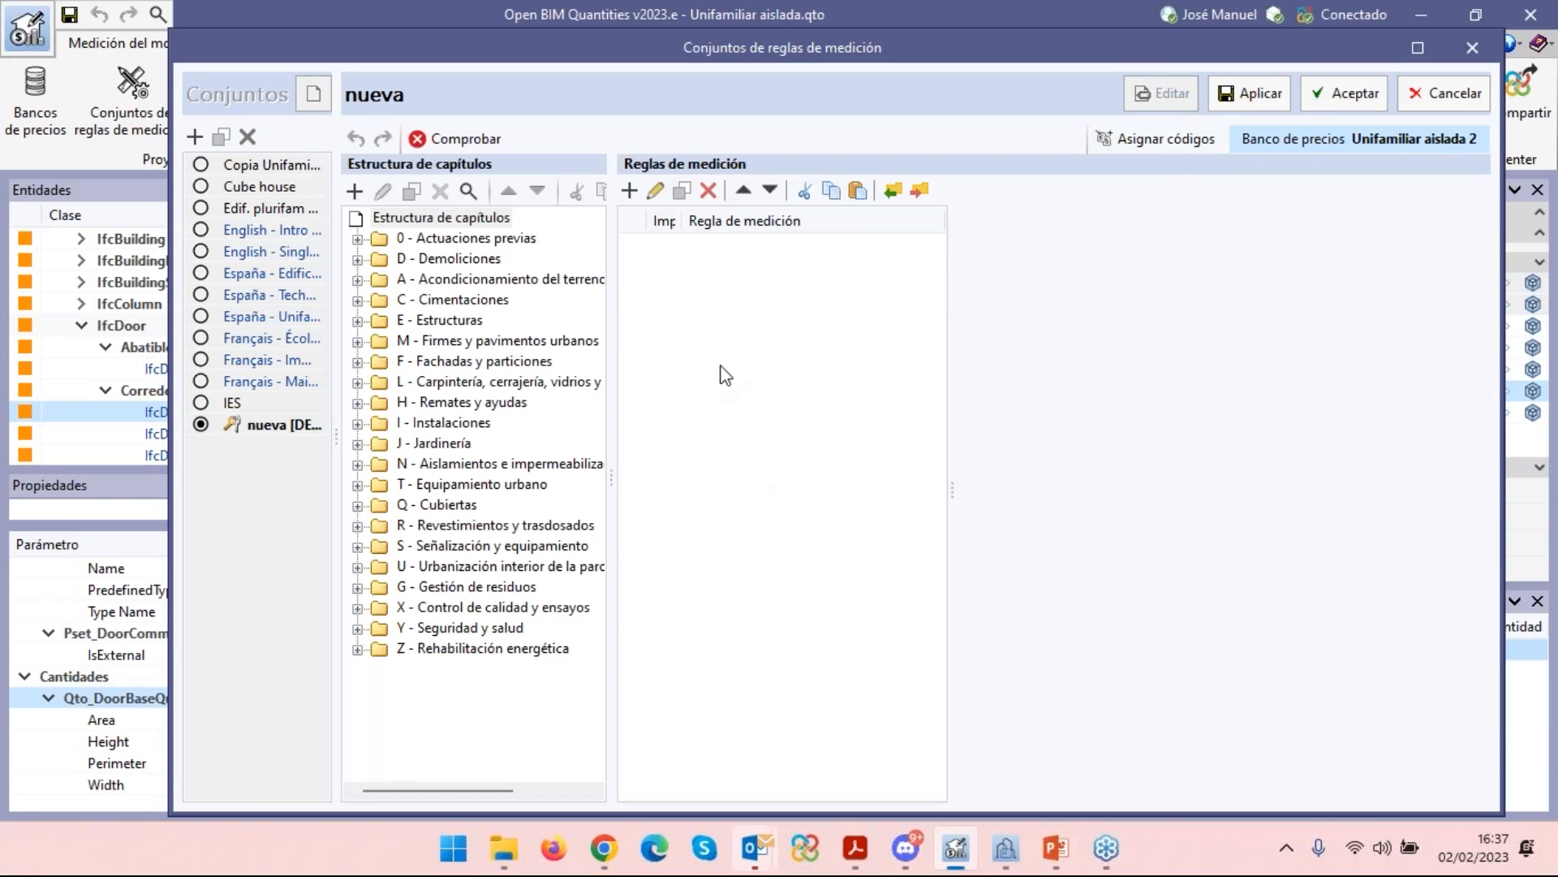
pyautogui.click(898, 195)
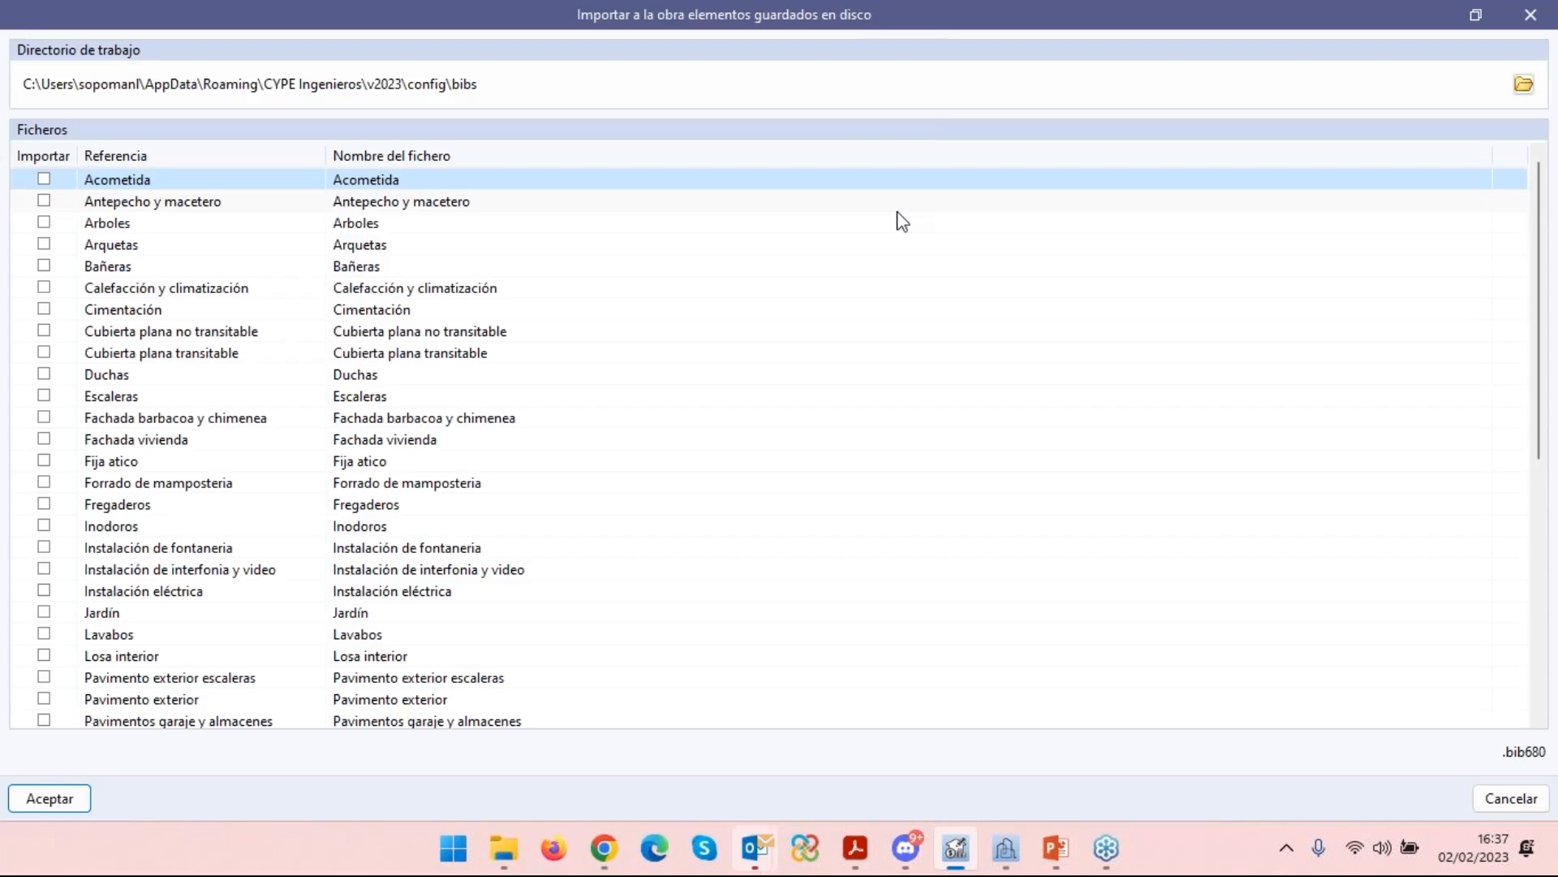
pyautogui.click(44, 156)
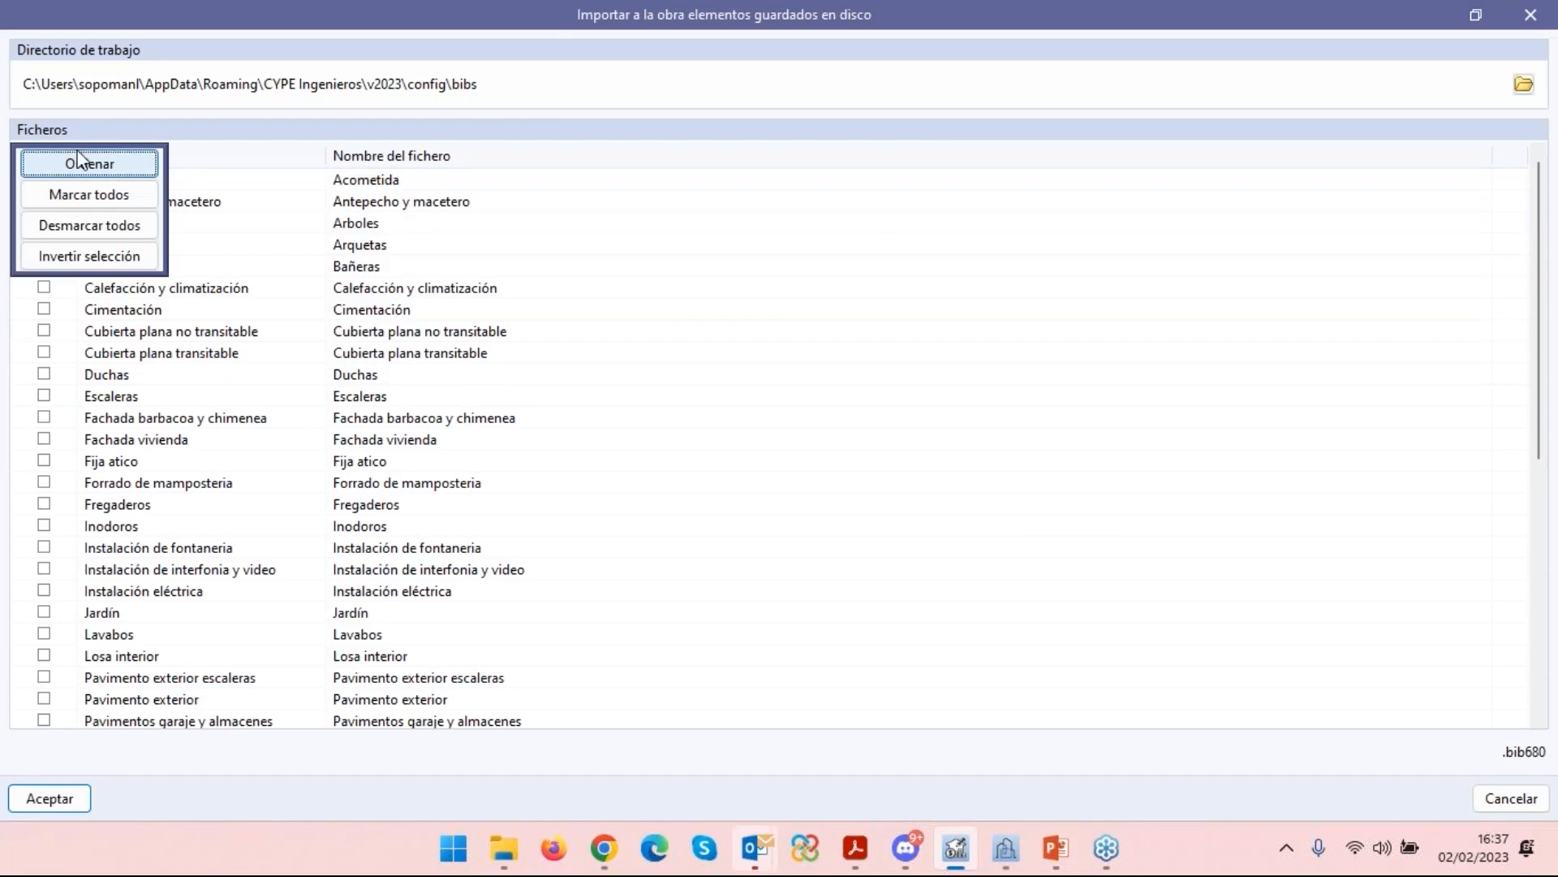
pyautogui.click(96, 195)
pyautogui.click(50, 798)
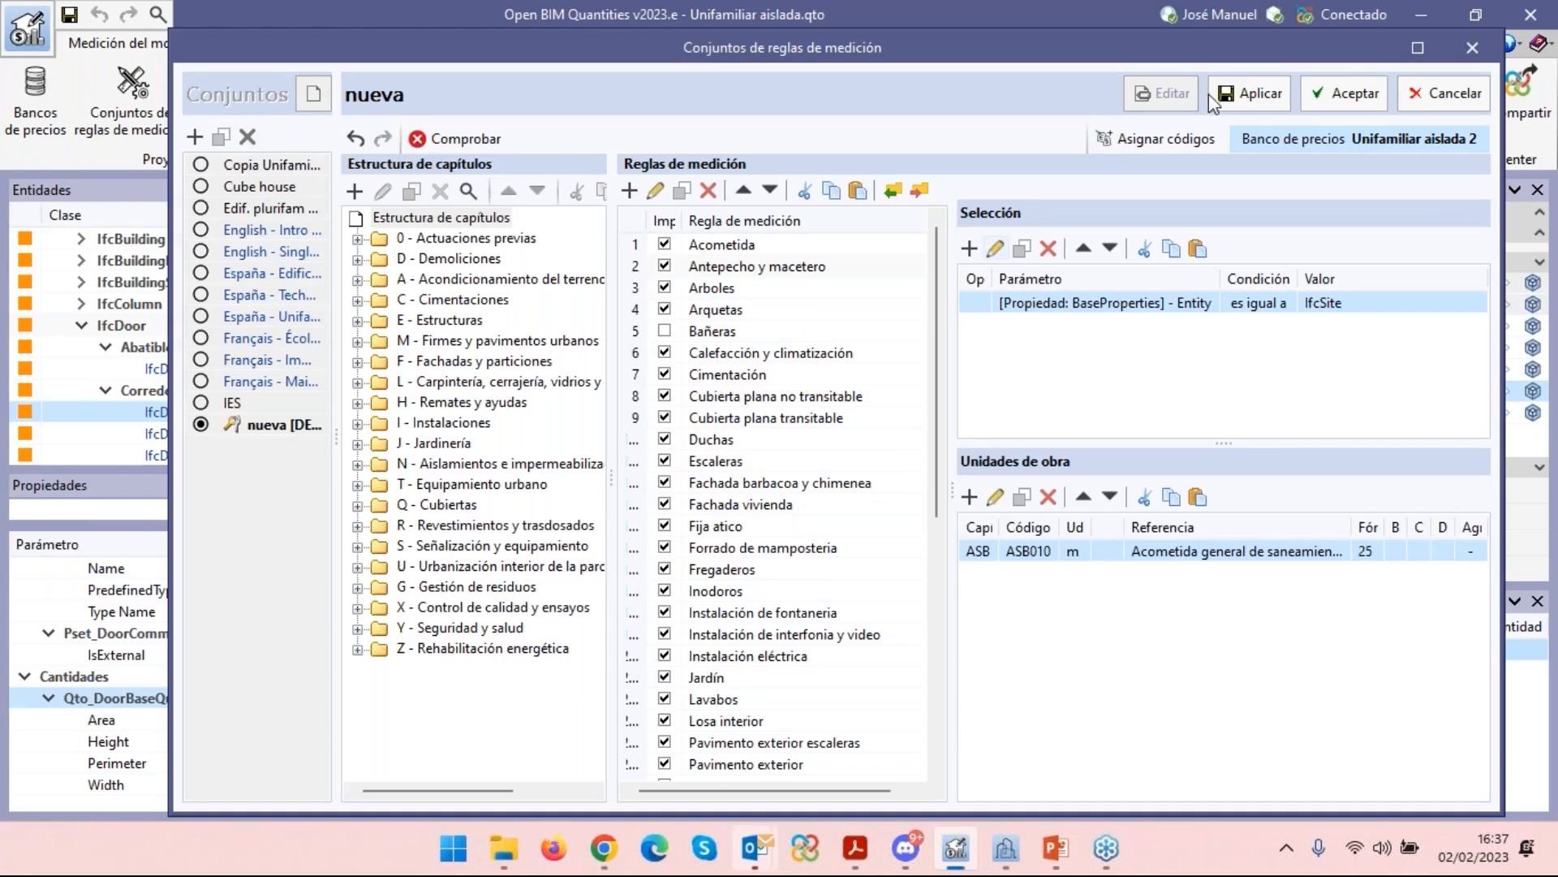
# Validate the nueva set and examine the chapter error of the Antepecho y macetero rule in its RAP009 work unit.
pyautogui.click(1365, 100)
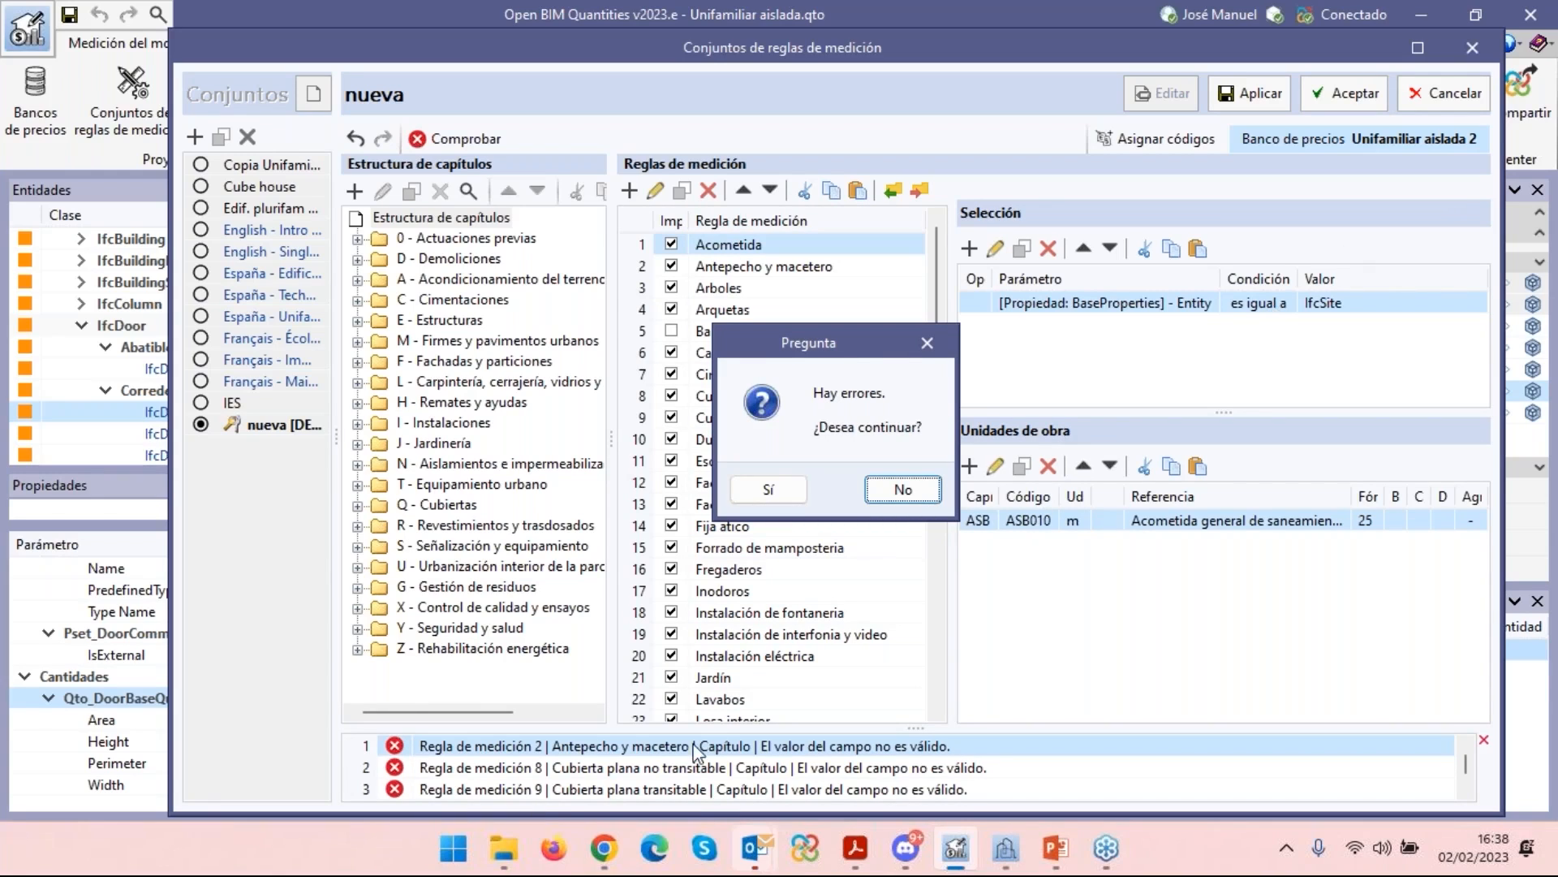
pyautogui.click(901, 487)
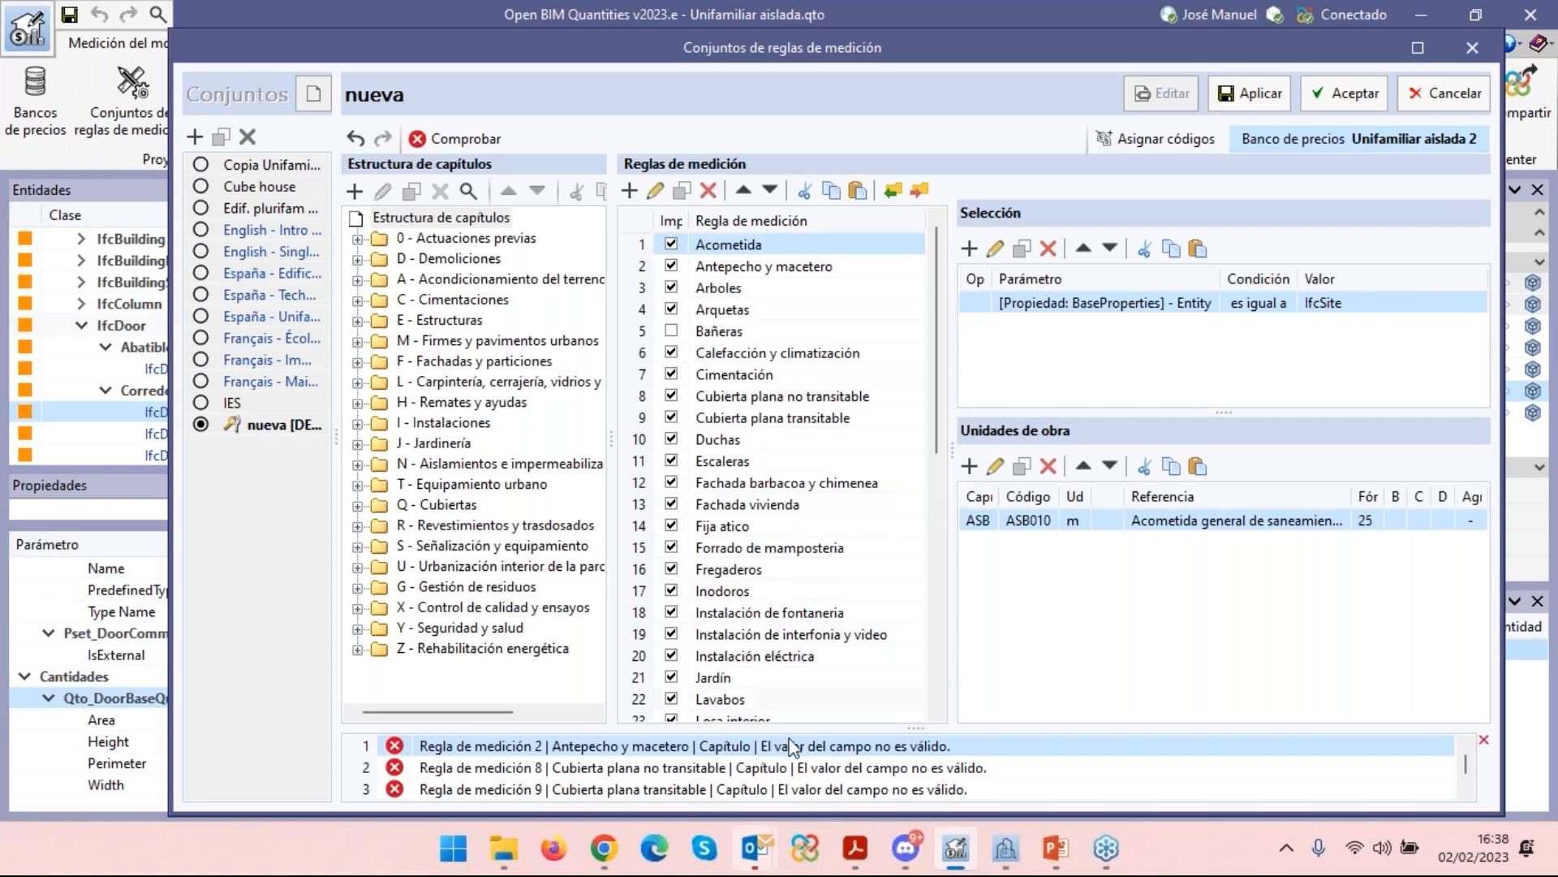
pyautogui.doubleClick(460, 751)
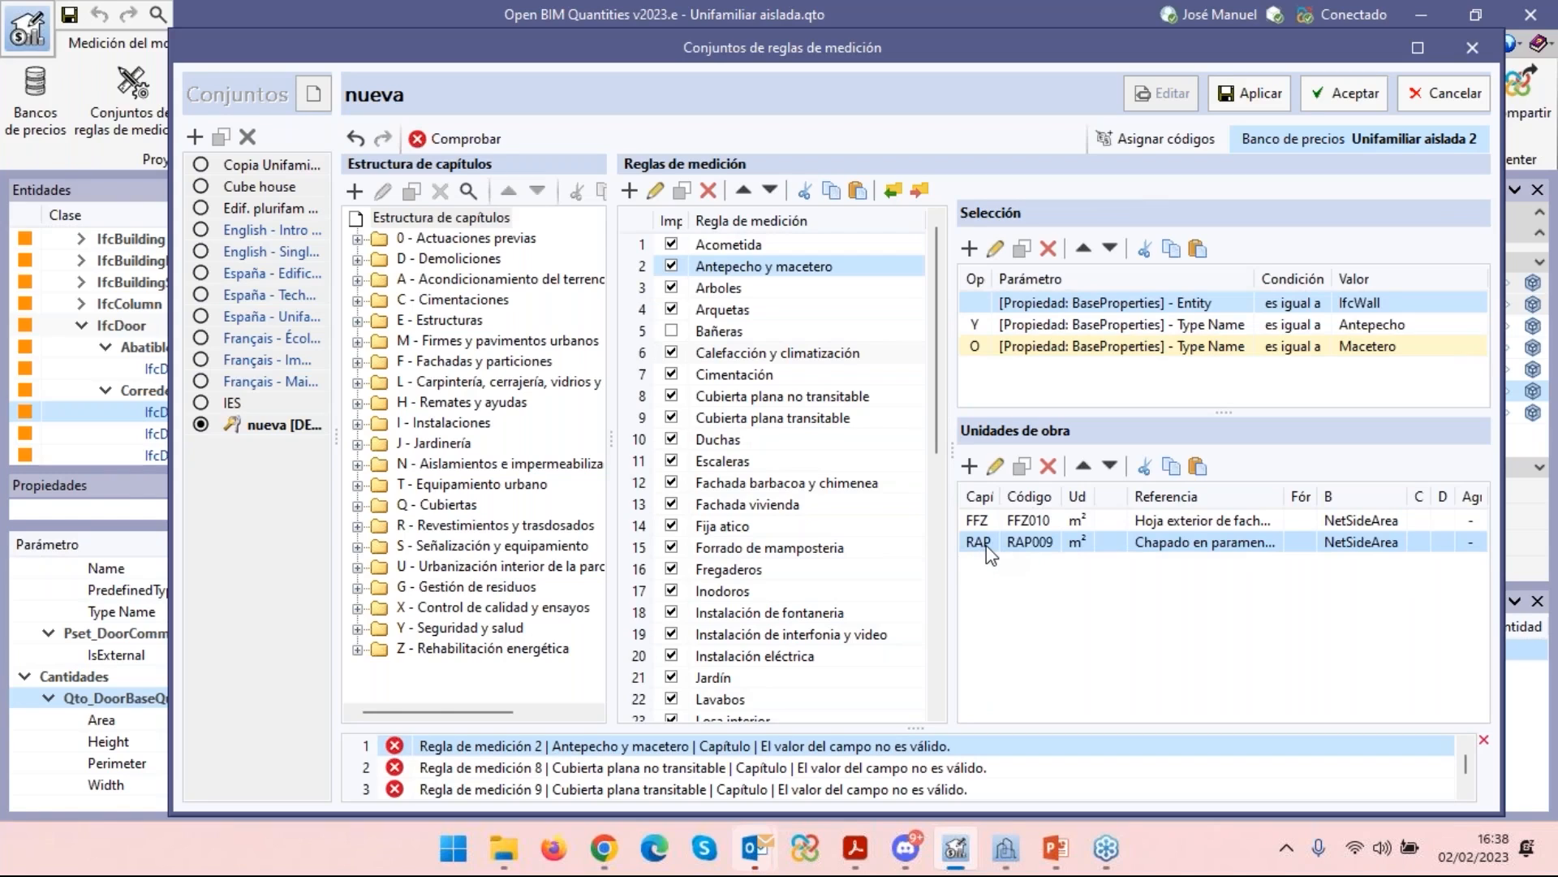
pyautogui.click(995, 466)
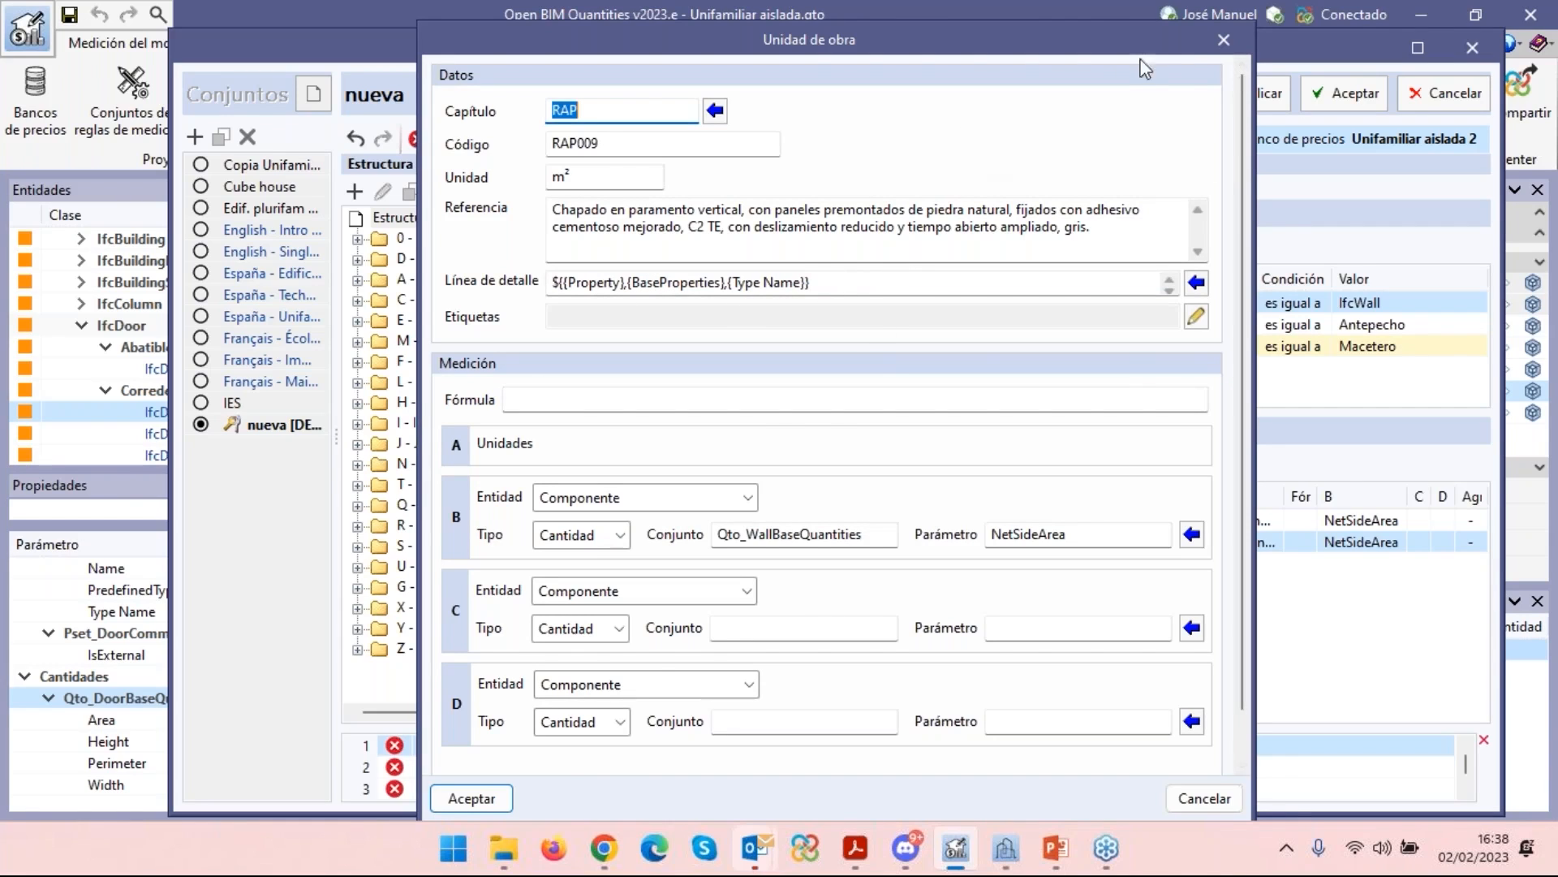
pyautogui.click(1225, 40)
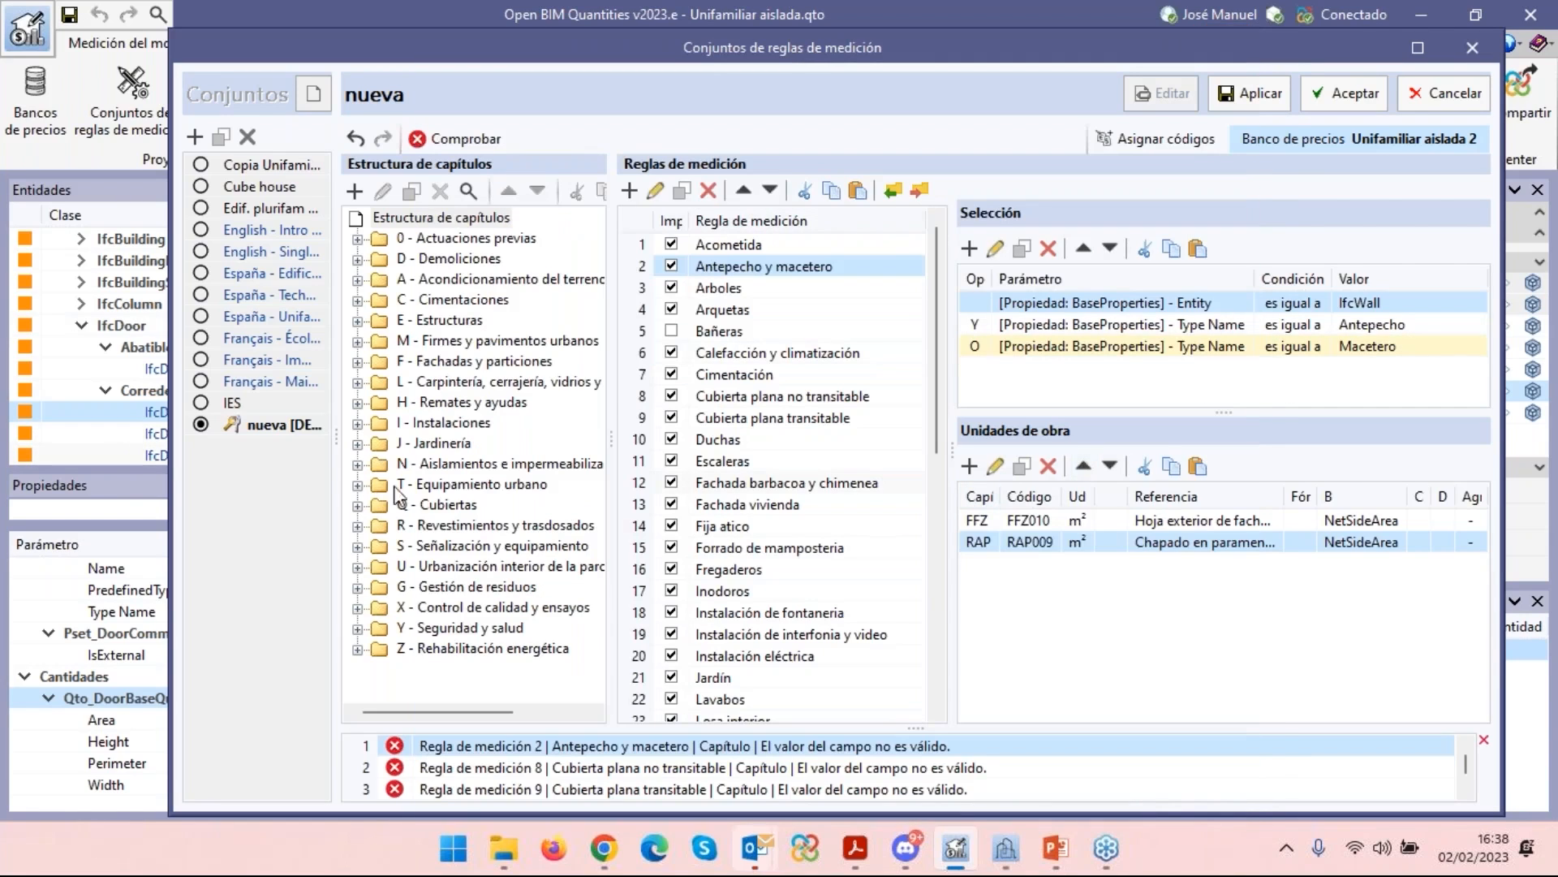
# Keep the imported rules, accept the nueva set despite its errors and close the rule set manager.
pyautogui.click(1457, 94)
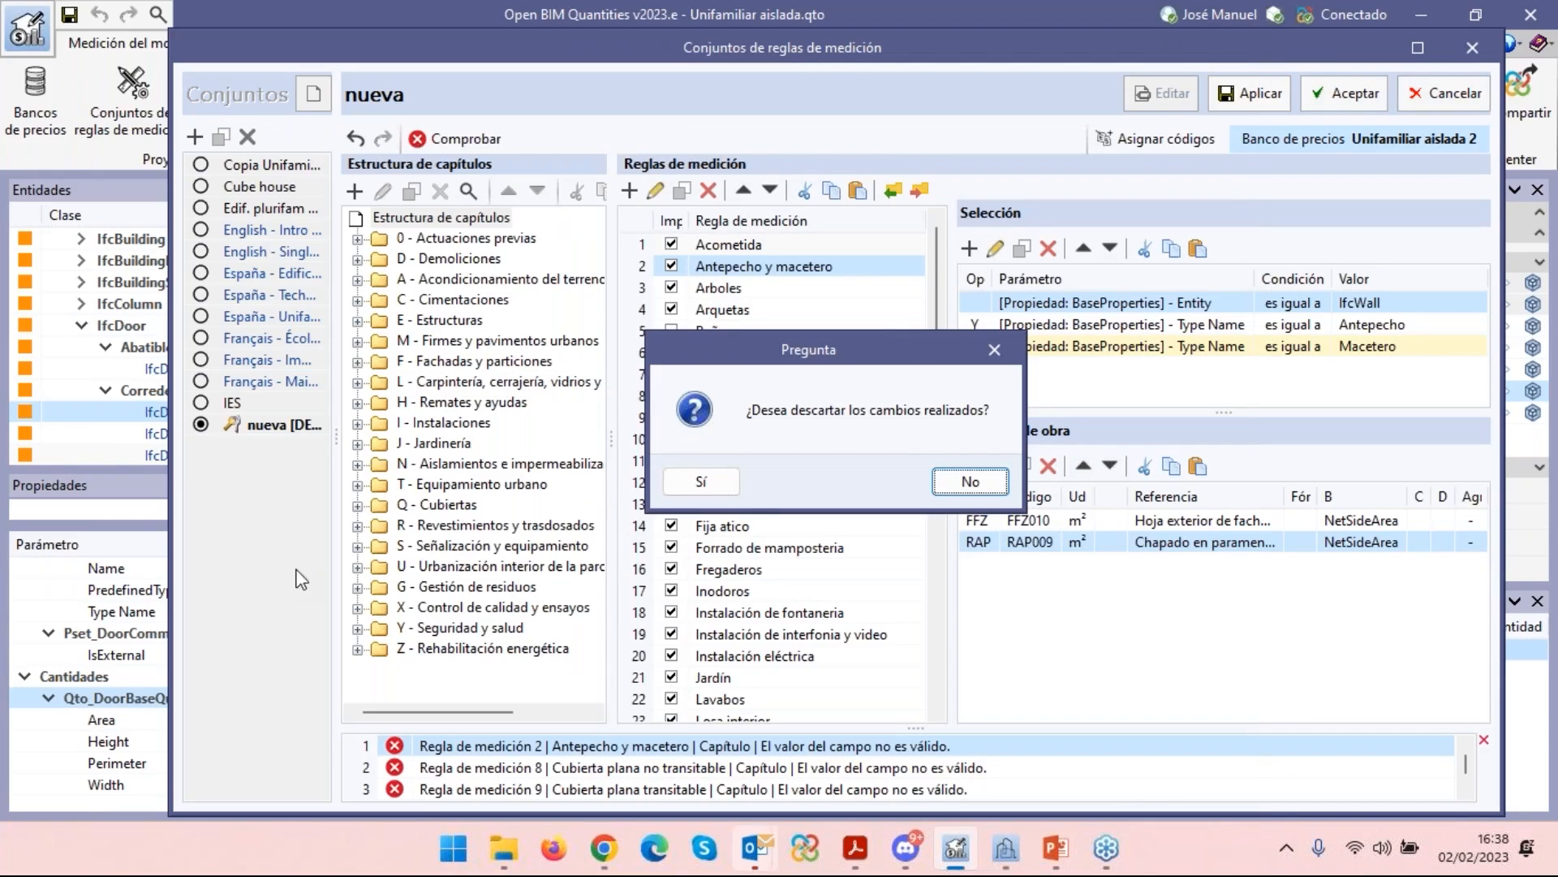
pyautogui.click(965, 485)
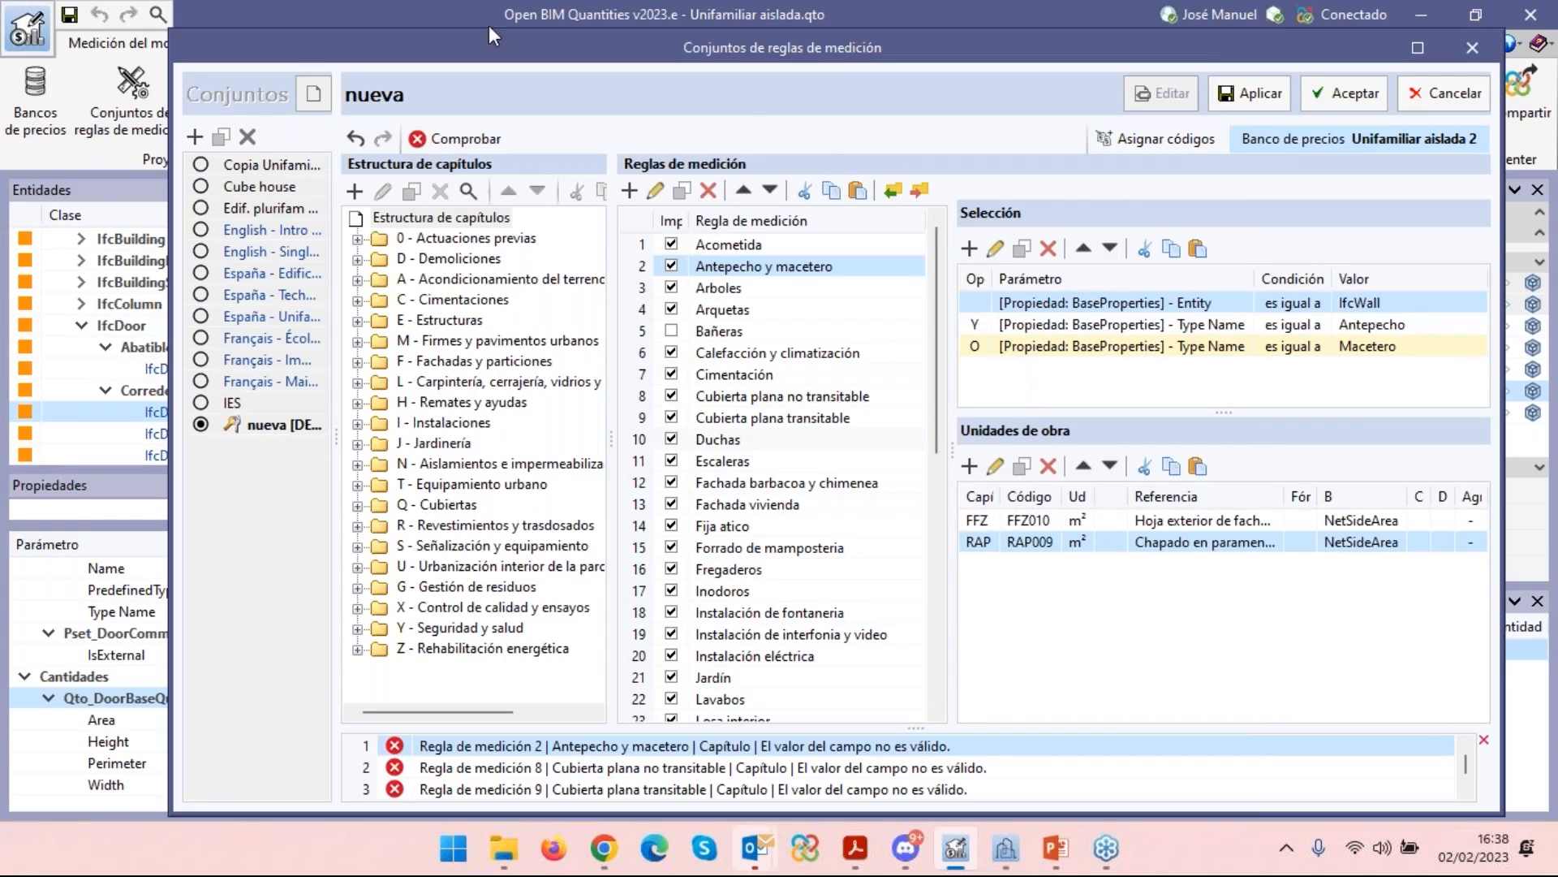
pyautogui.click(1367, 96)
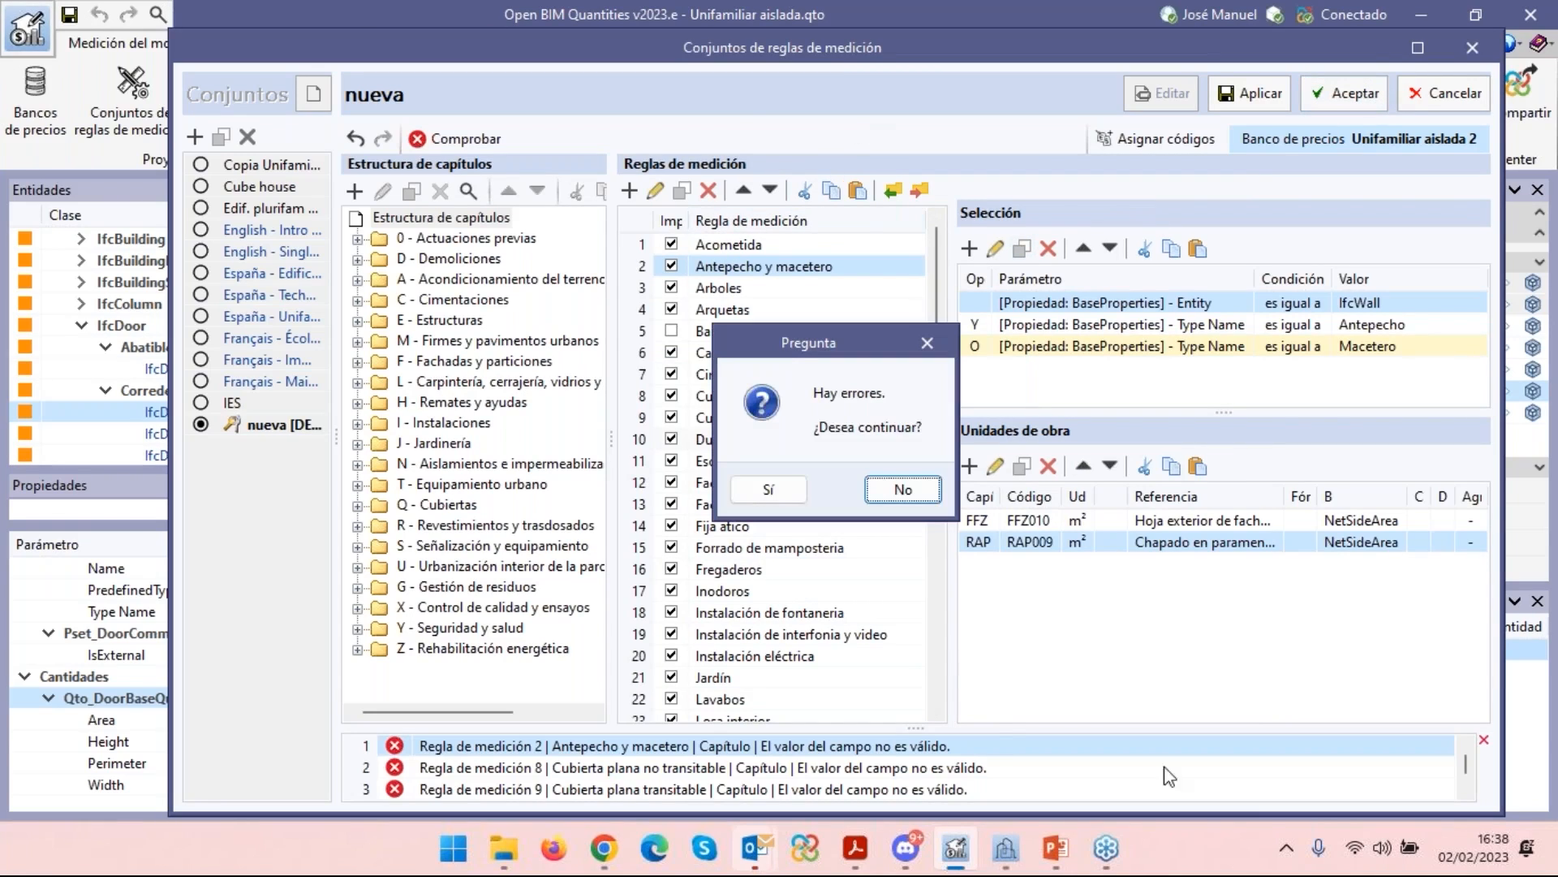
pyautogui.click(771, 491)
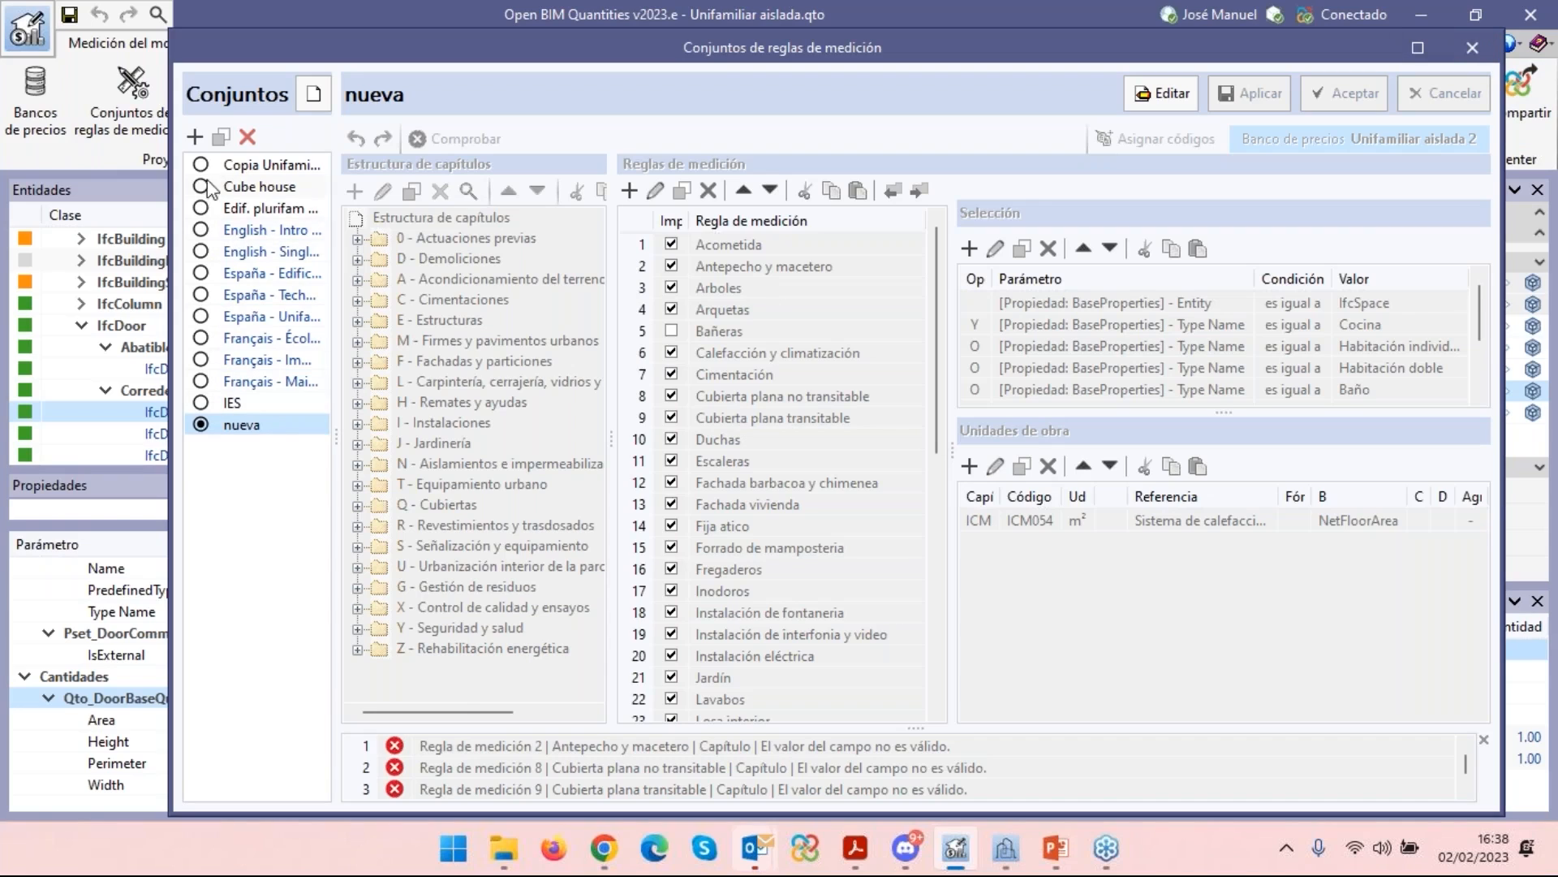
pyautogui.click(1472, 47)
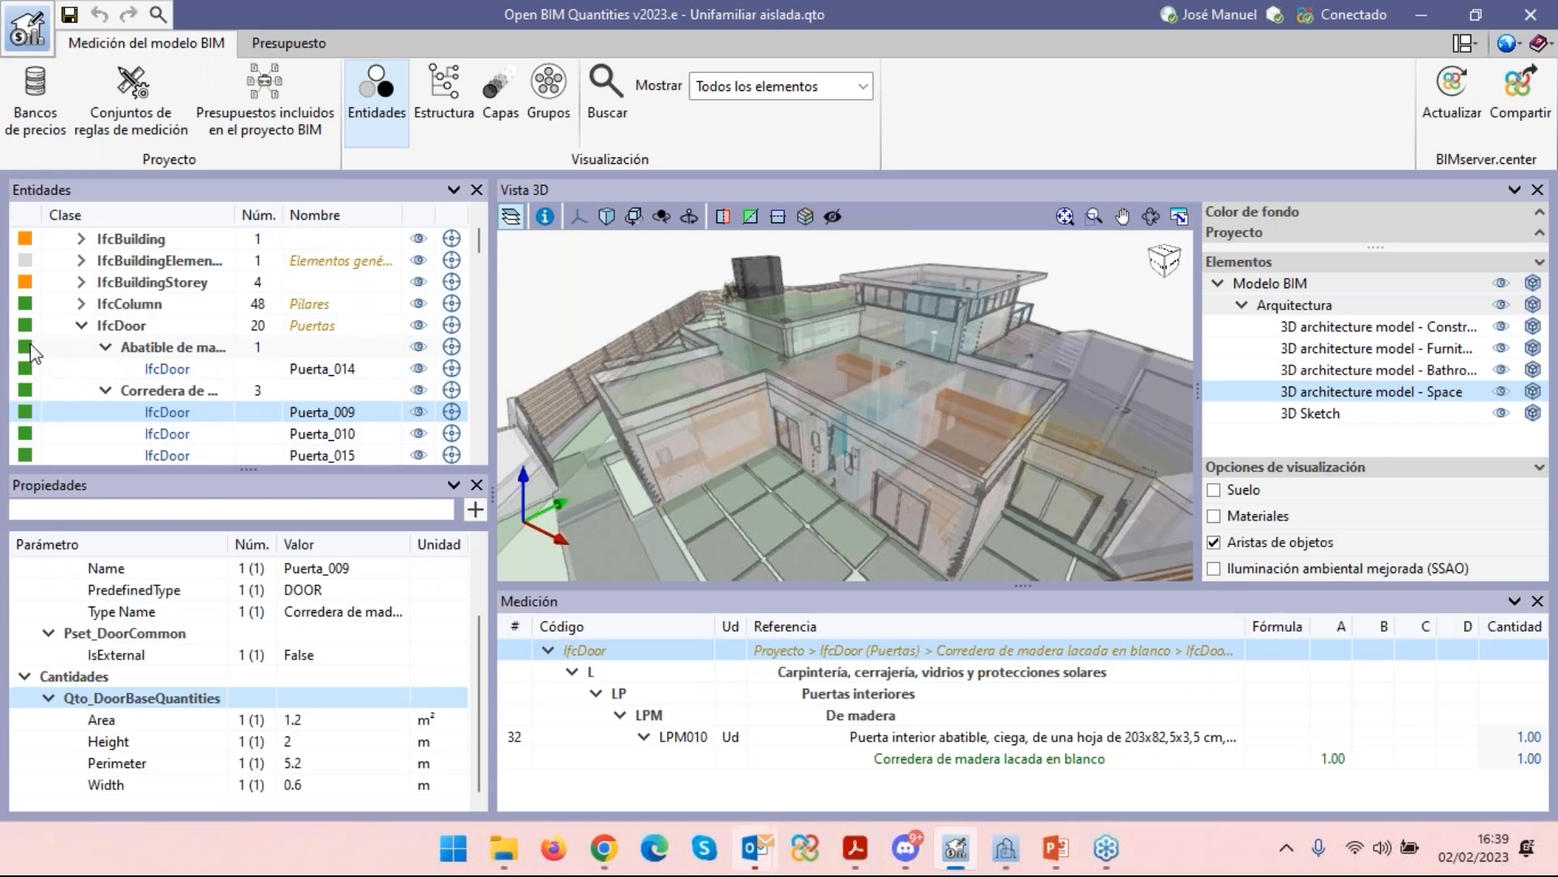
# Expand the IfcColumn and IfcBuildingStorey classes in the entity tree to check which entities have measurements.
pyautogui.click(84, 304)
pyautogui.click(83, 304)
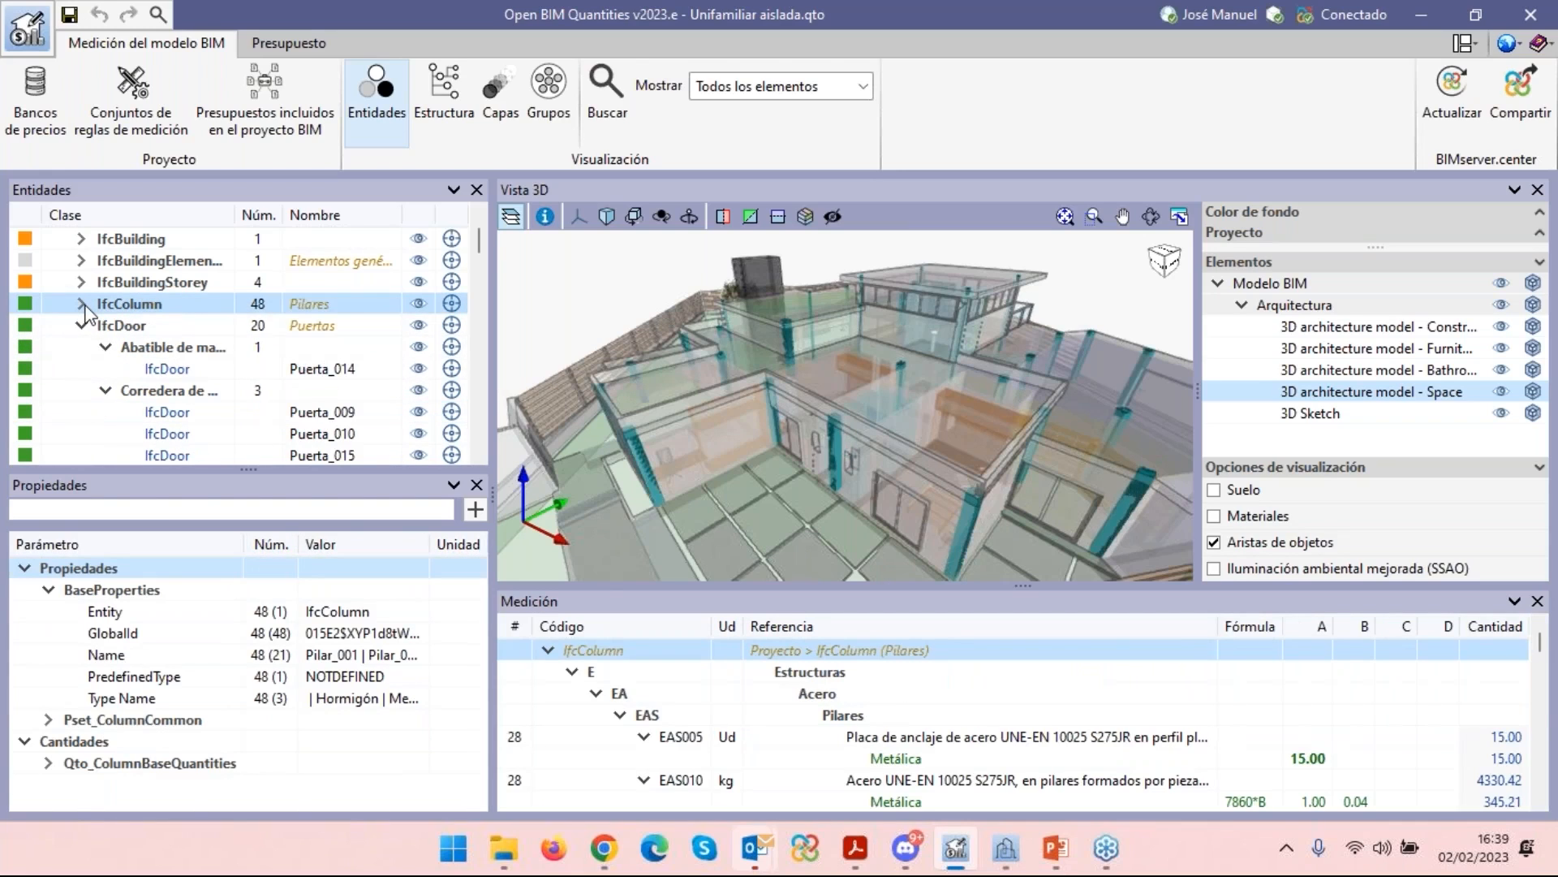
pyautogui.click(82, 281)
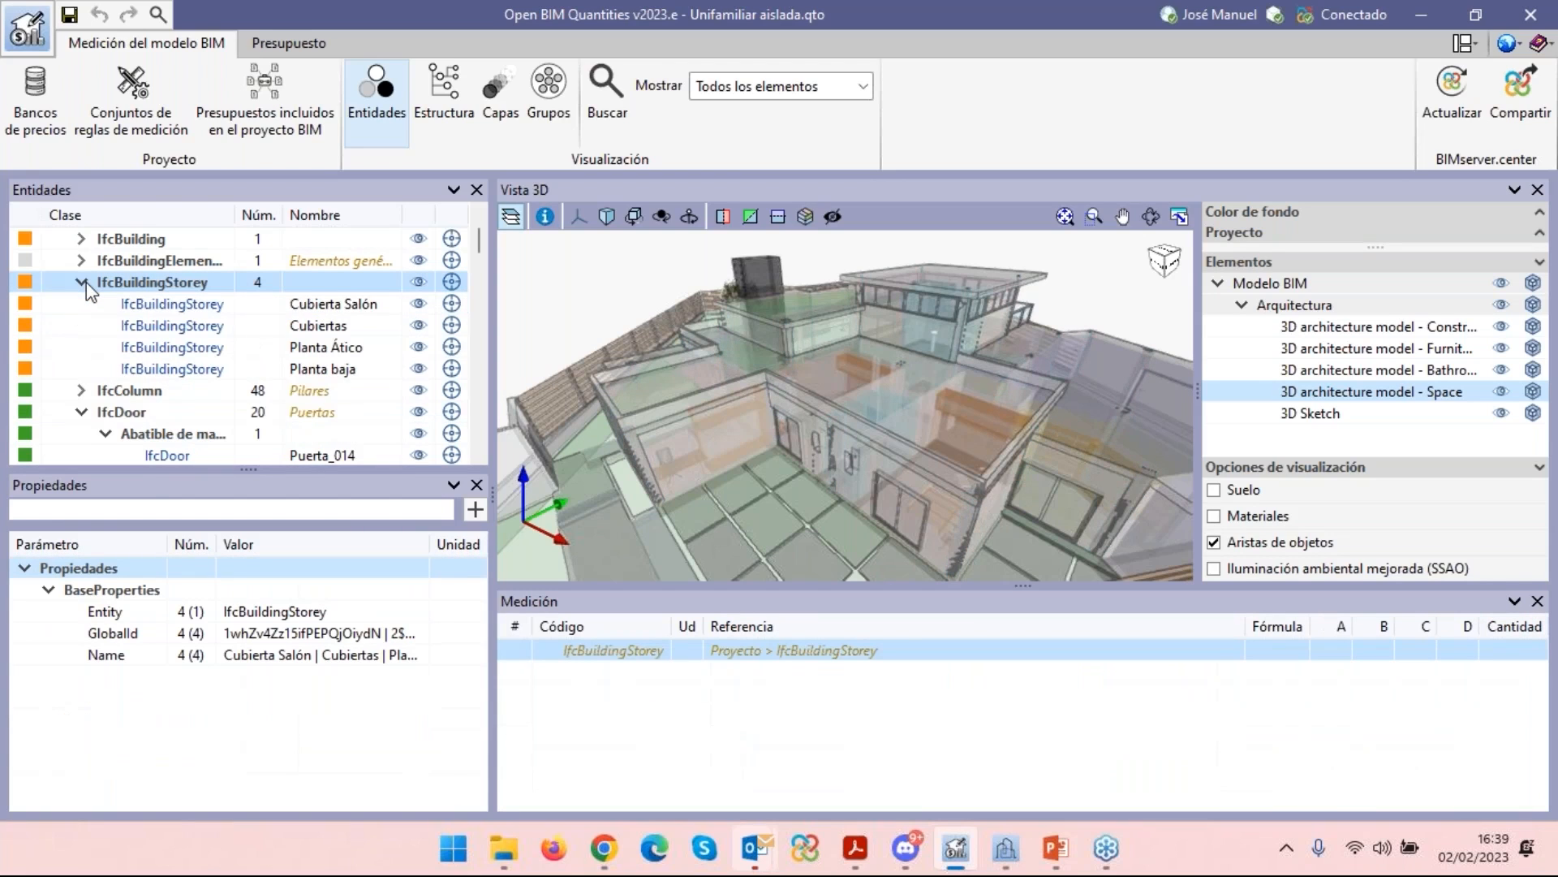
pyautogui.click(83, 281)
pyautogui.click(81, 304)
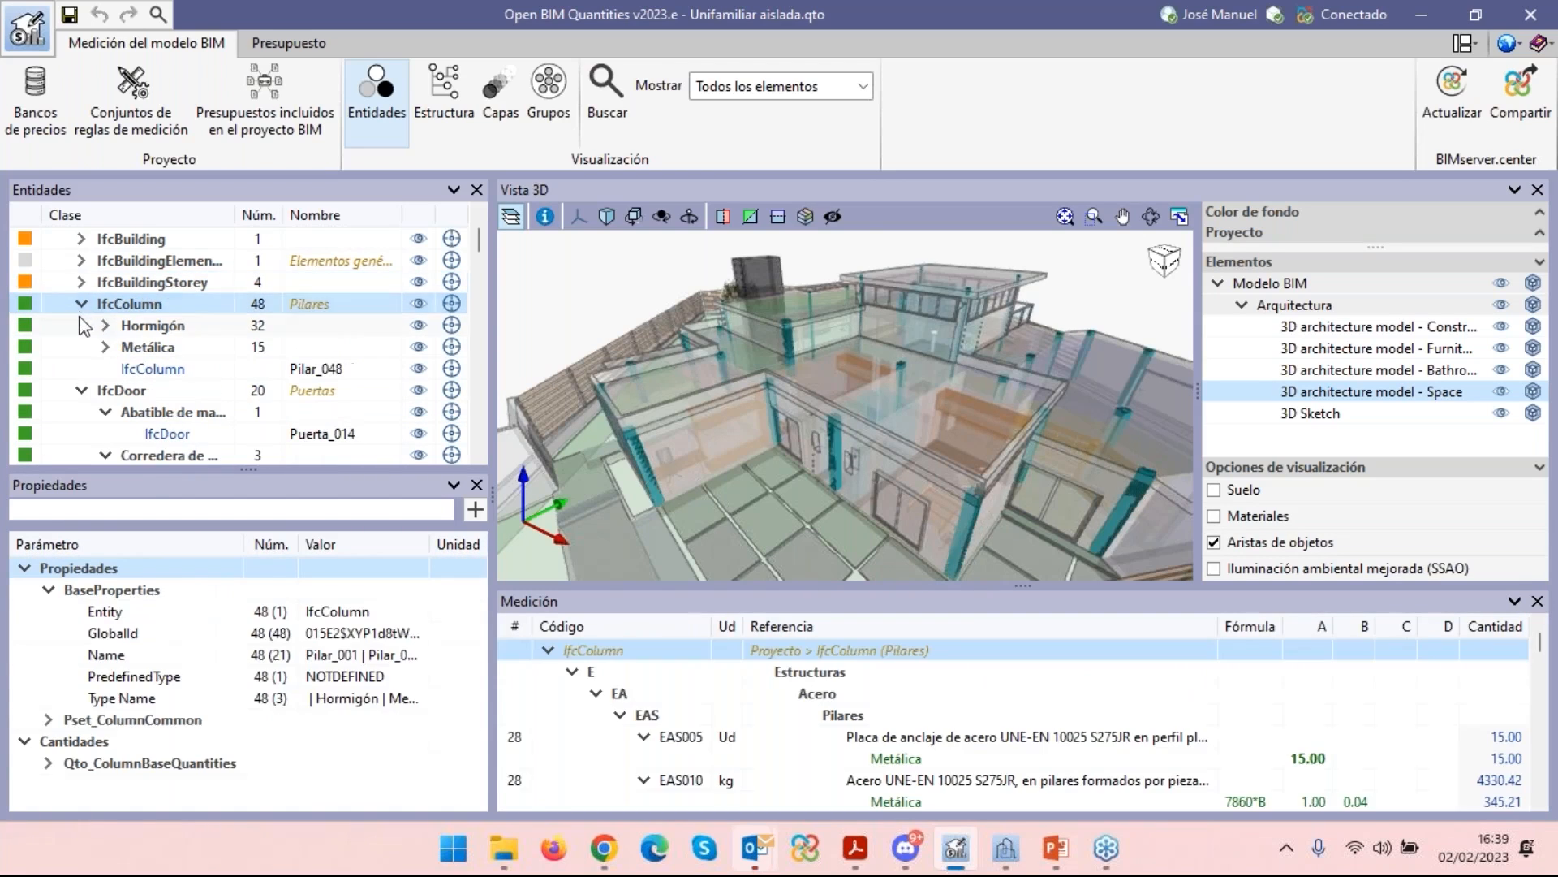
pyautogui.click(81, 282)
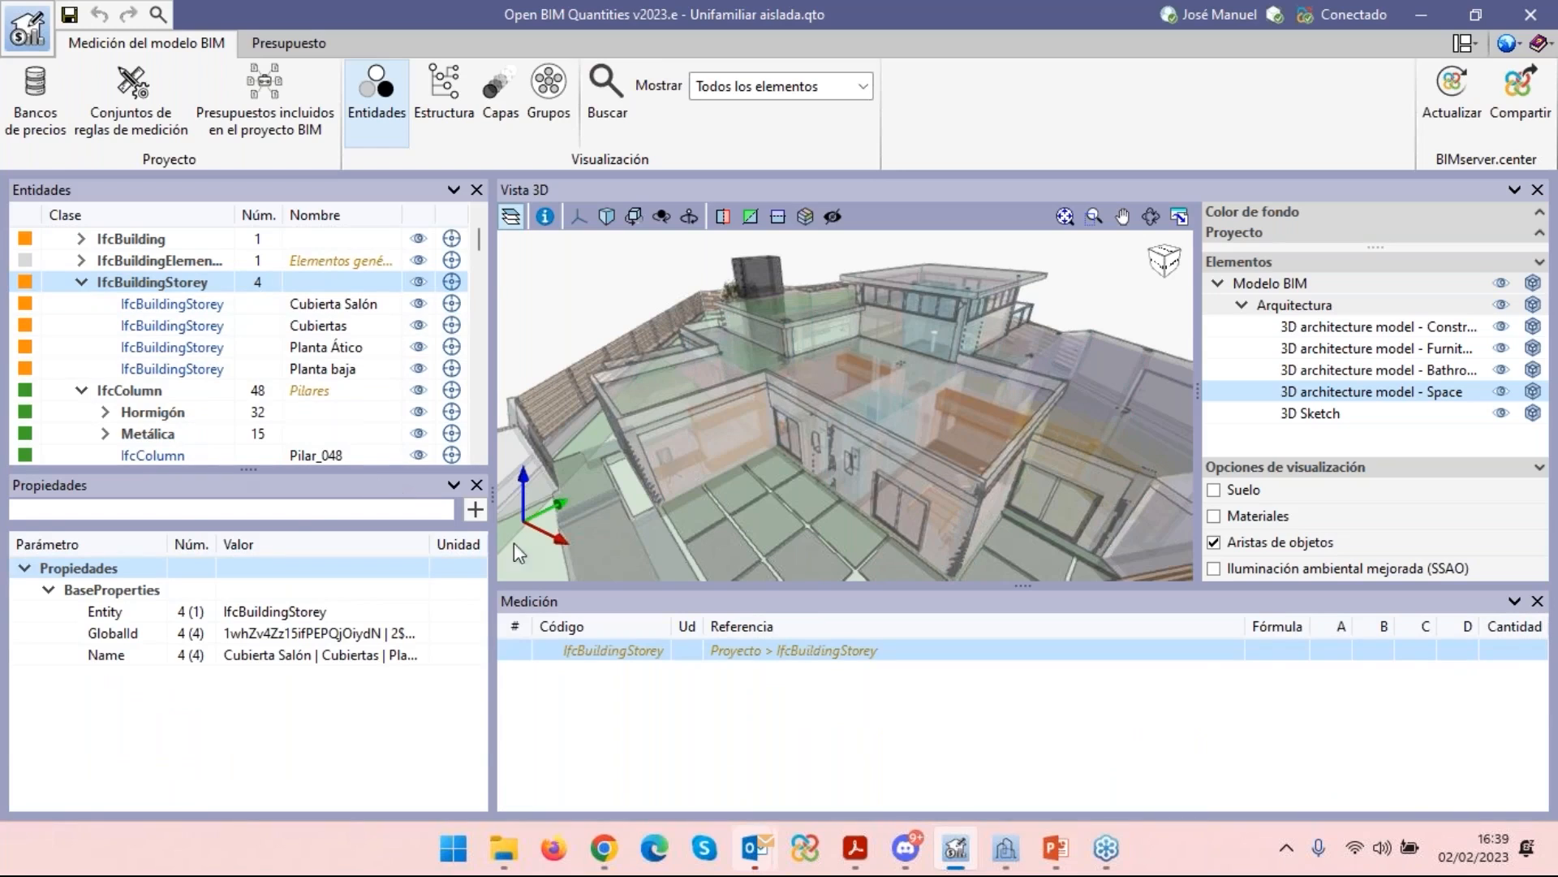
# Switch to the PowerPoint presentation and advance through the slides to CONTENIDO DE LOS SEMINARIOS.
pyautogui.click(1054, 865)
pyautogui.moveTo(1057, 865)
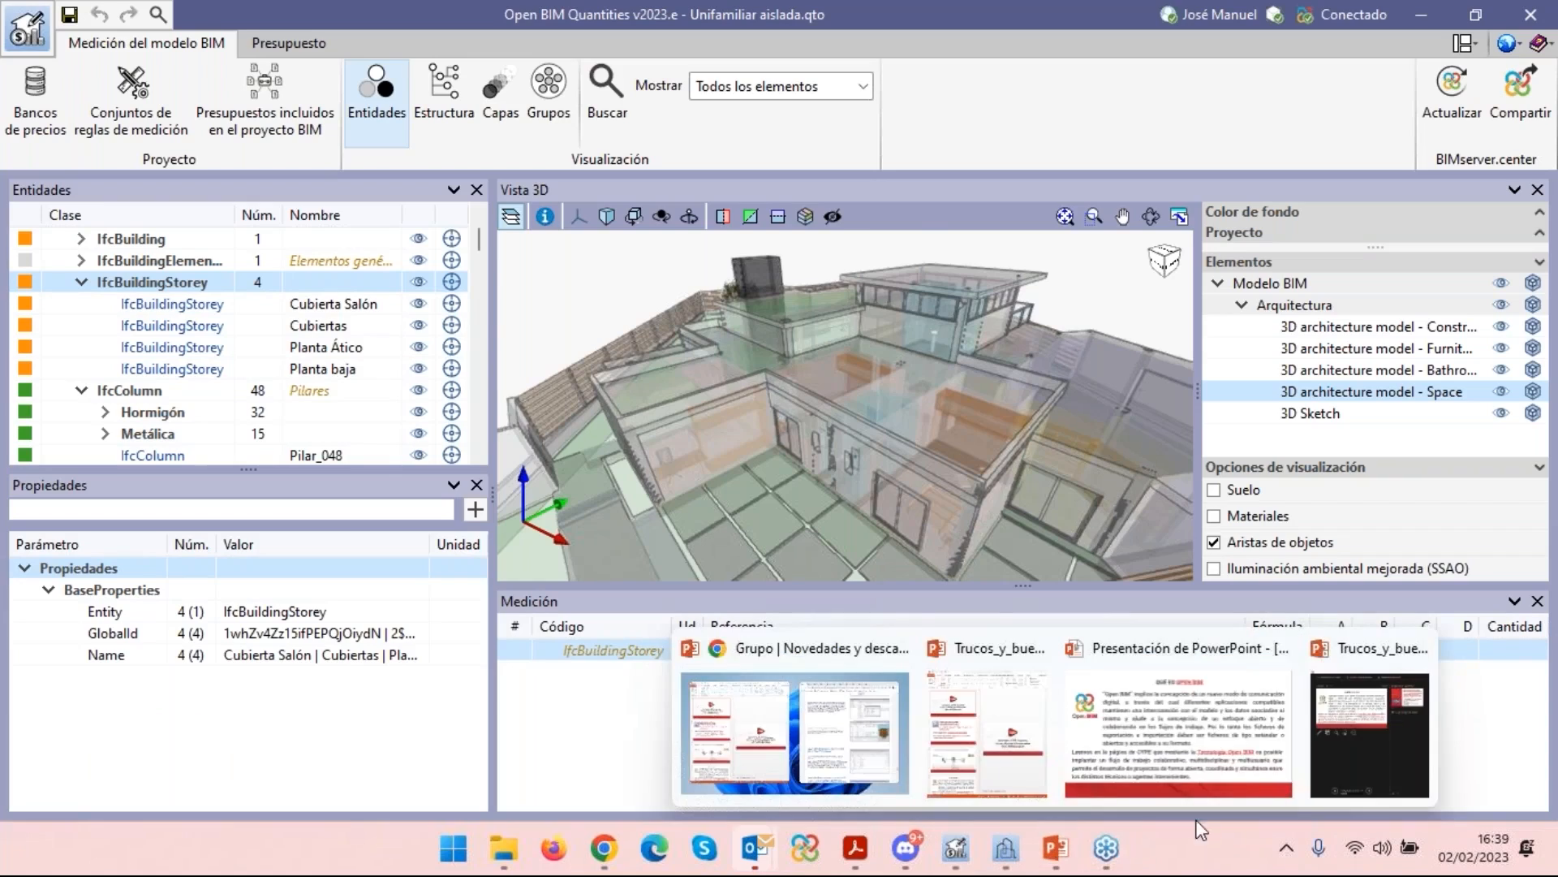
pyautogui.click(1180, 769)
pyautogui.click(1010, 518)
pyautogui.click(1006, 519)
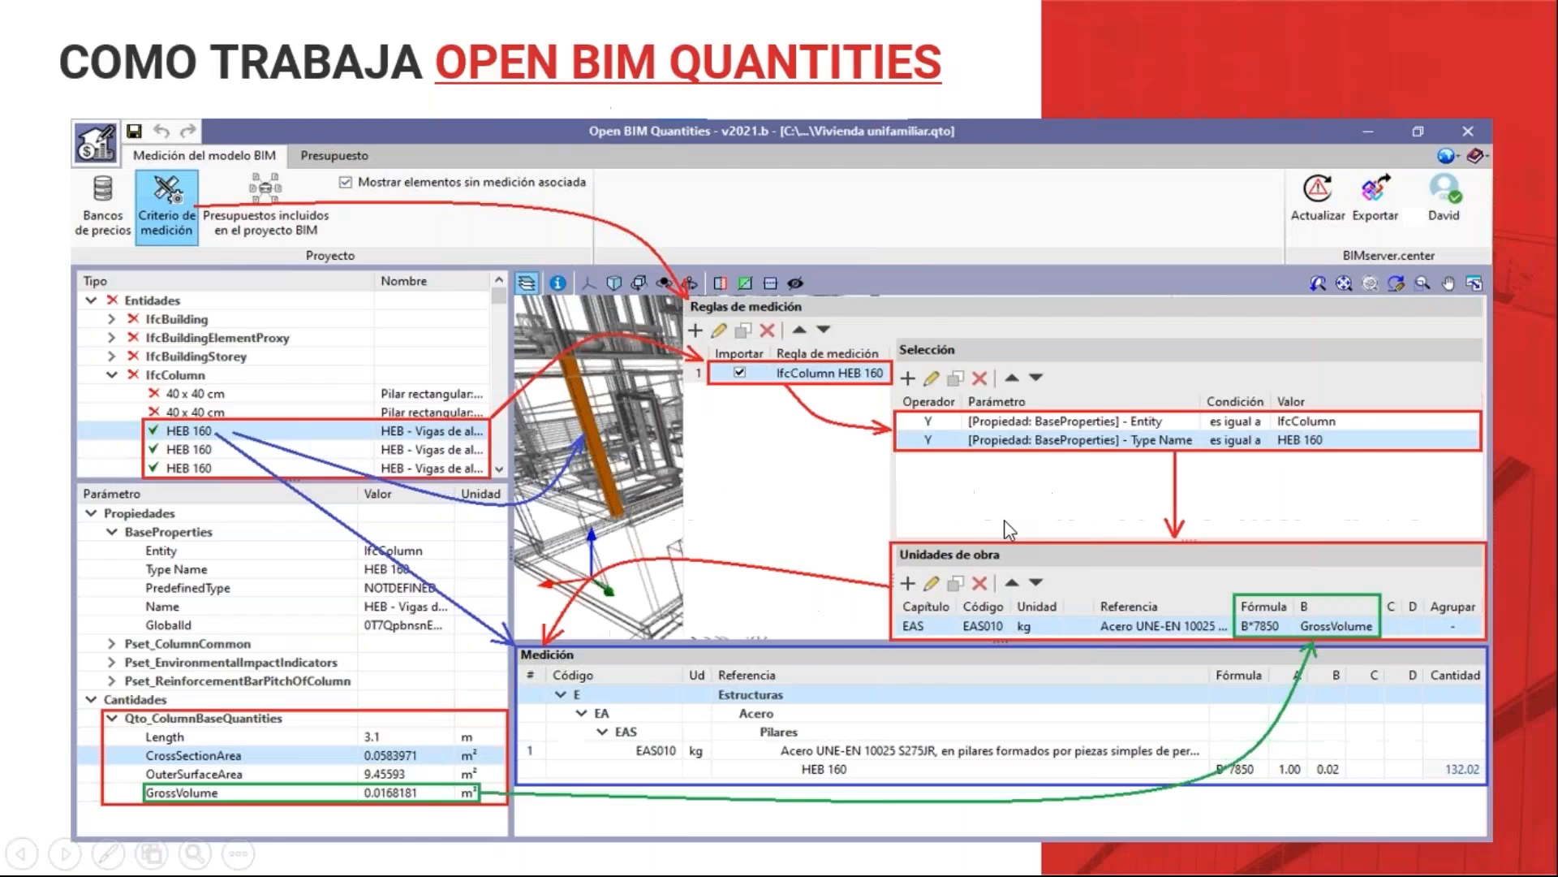
pyautogui.click(1003, 520)
pyautogui.click(1000, 521)
pyautogui.click(1000, 521)
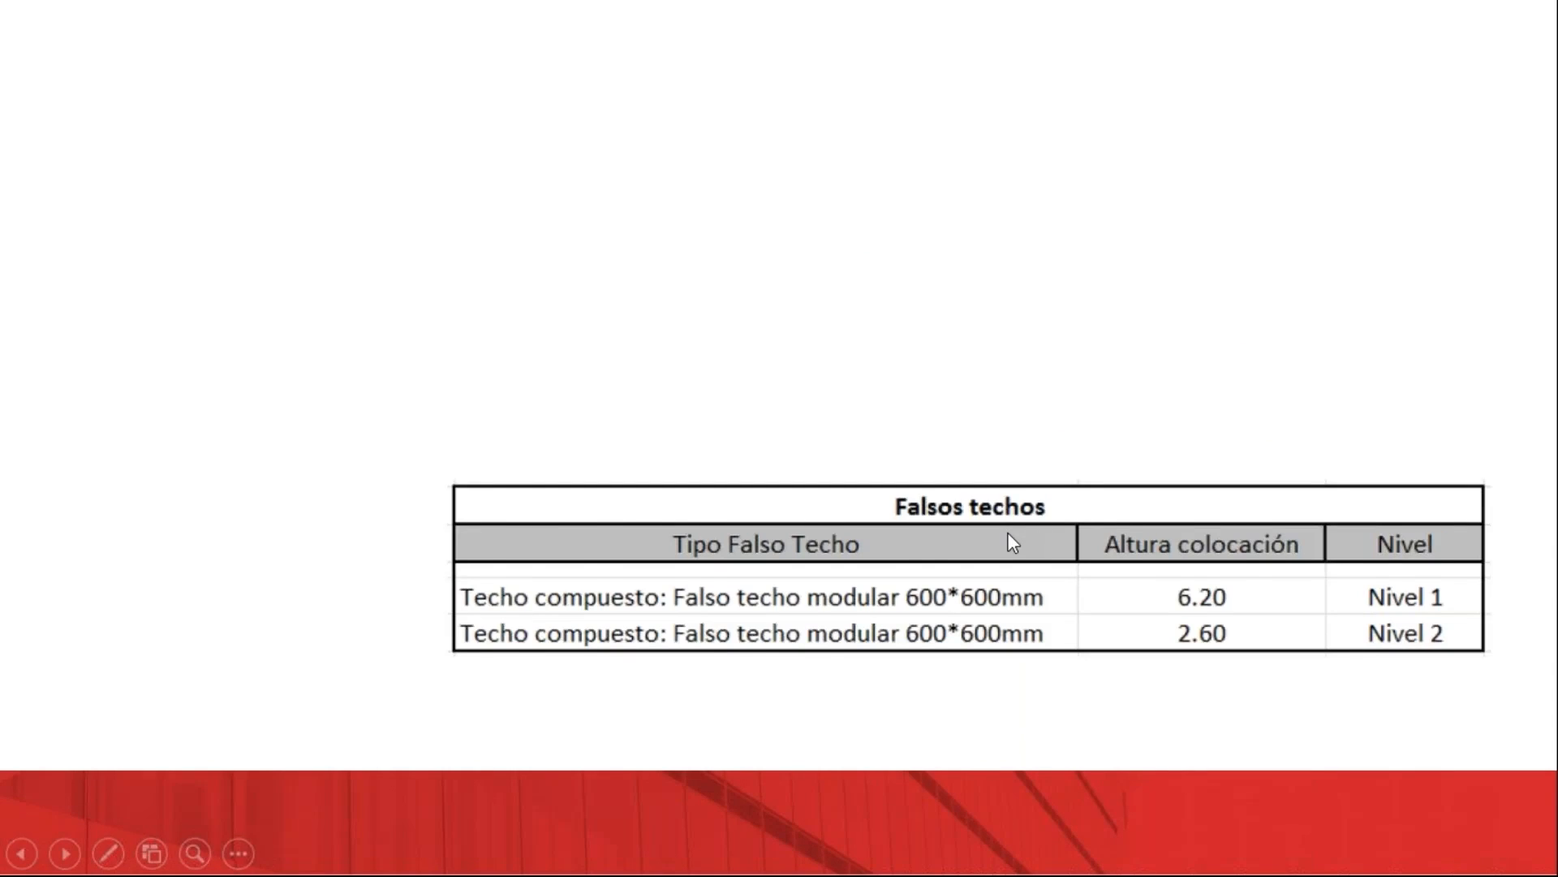
pyautogui.click(1007, 532)
pyautogui.click(1010, 540)
pyautogui.click(1027, 560)
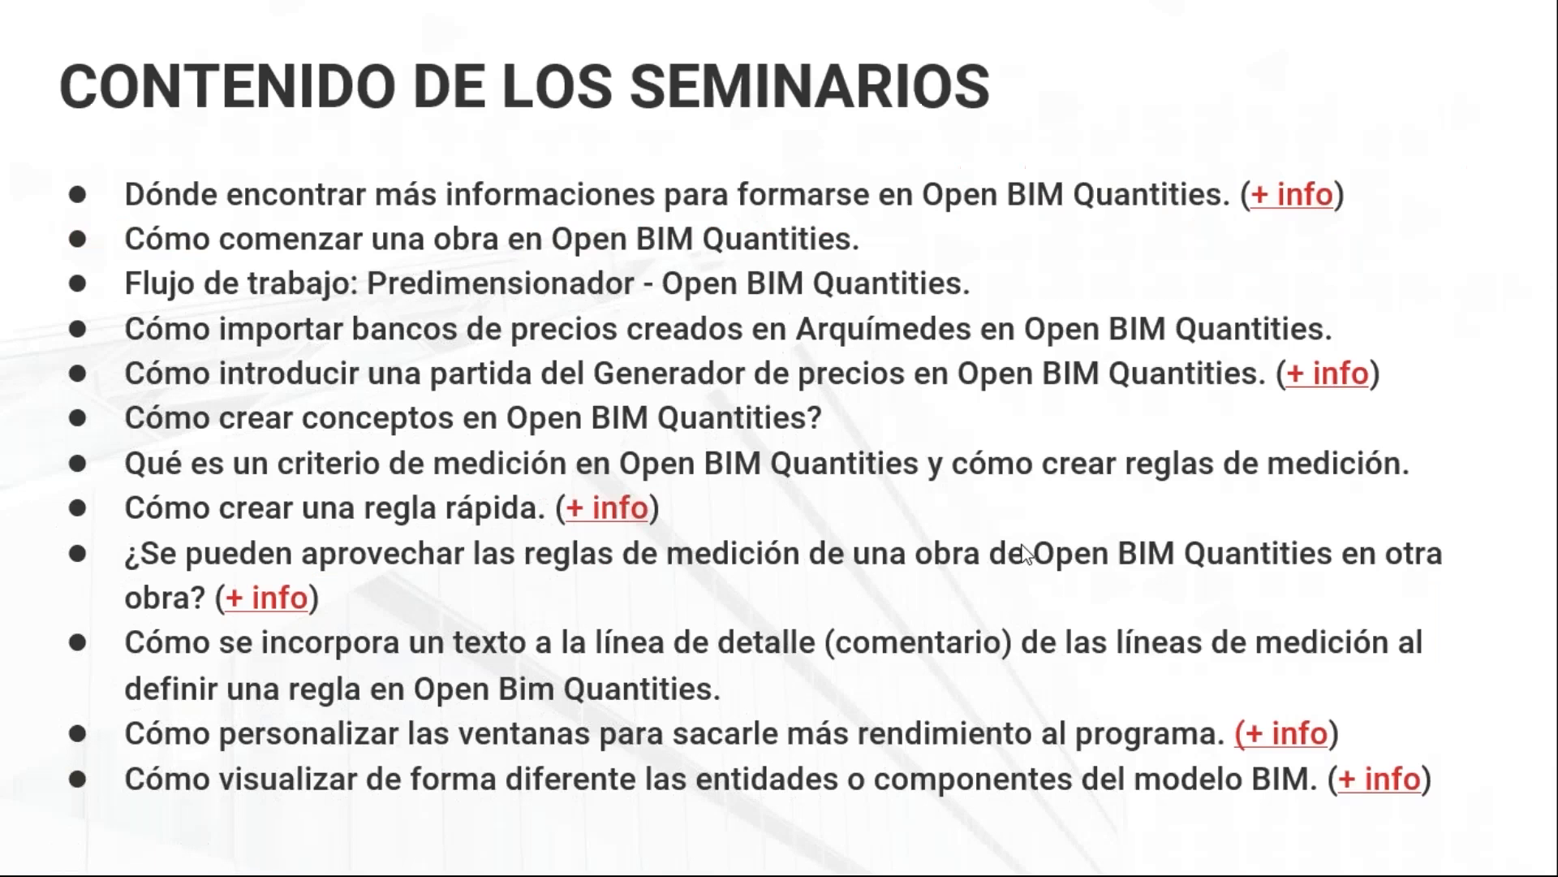
pyautogui.click(1029, 552)
pyautogui.click(1027, 554)
pyautogui.scroll(-1, 1021, 545)
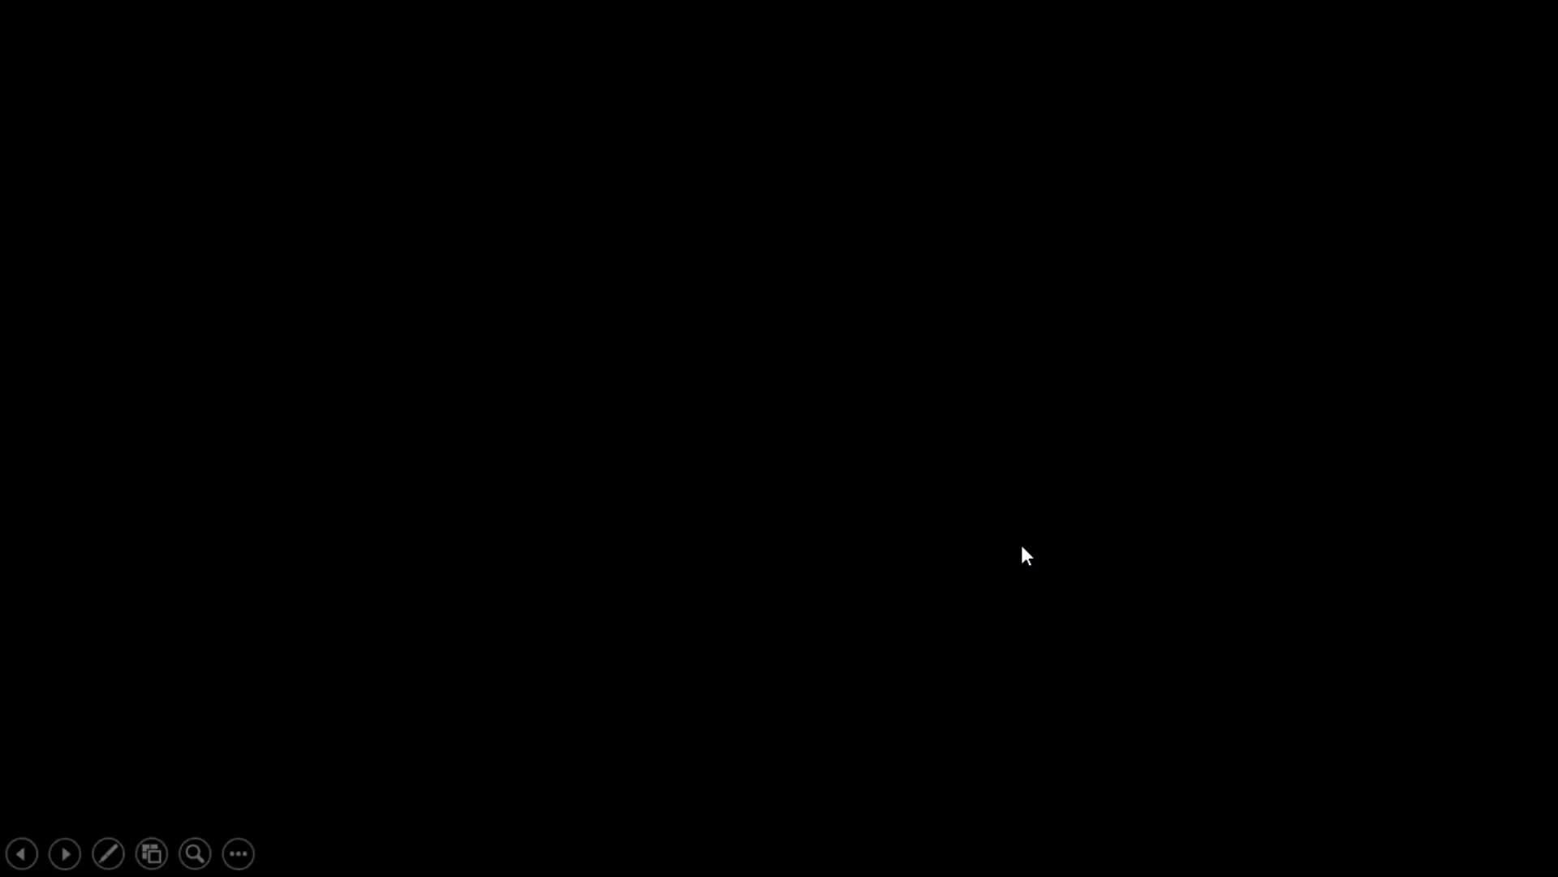
pyautogui.scroll(2, 1021, 546)
pyautogui.scroll(1, 1025, 558)
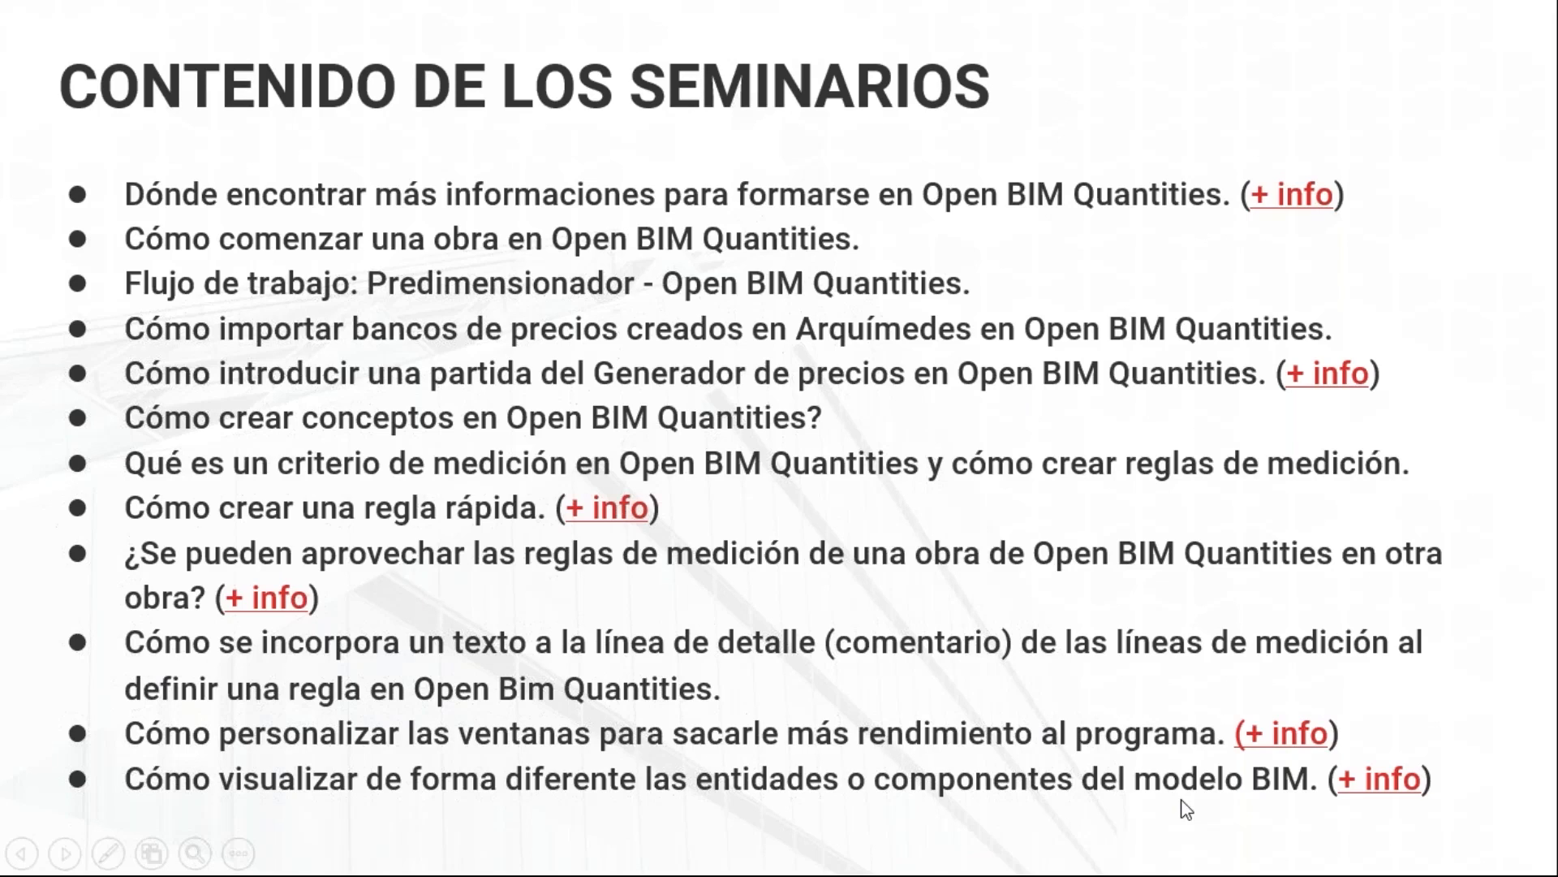
# Switch back to Open BIM Quantities and detach Entidades as a floating window, trying it docked across the full width above the other panels.
pyautogui.hotkey('alt', 'Tab')
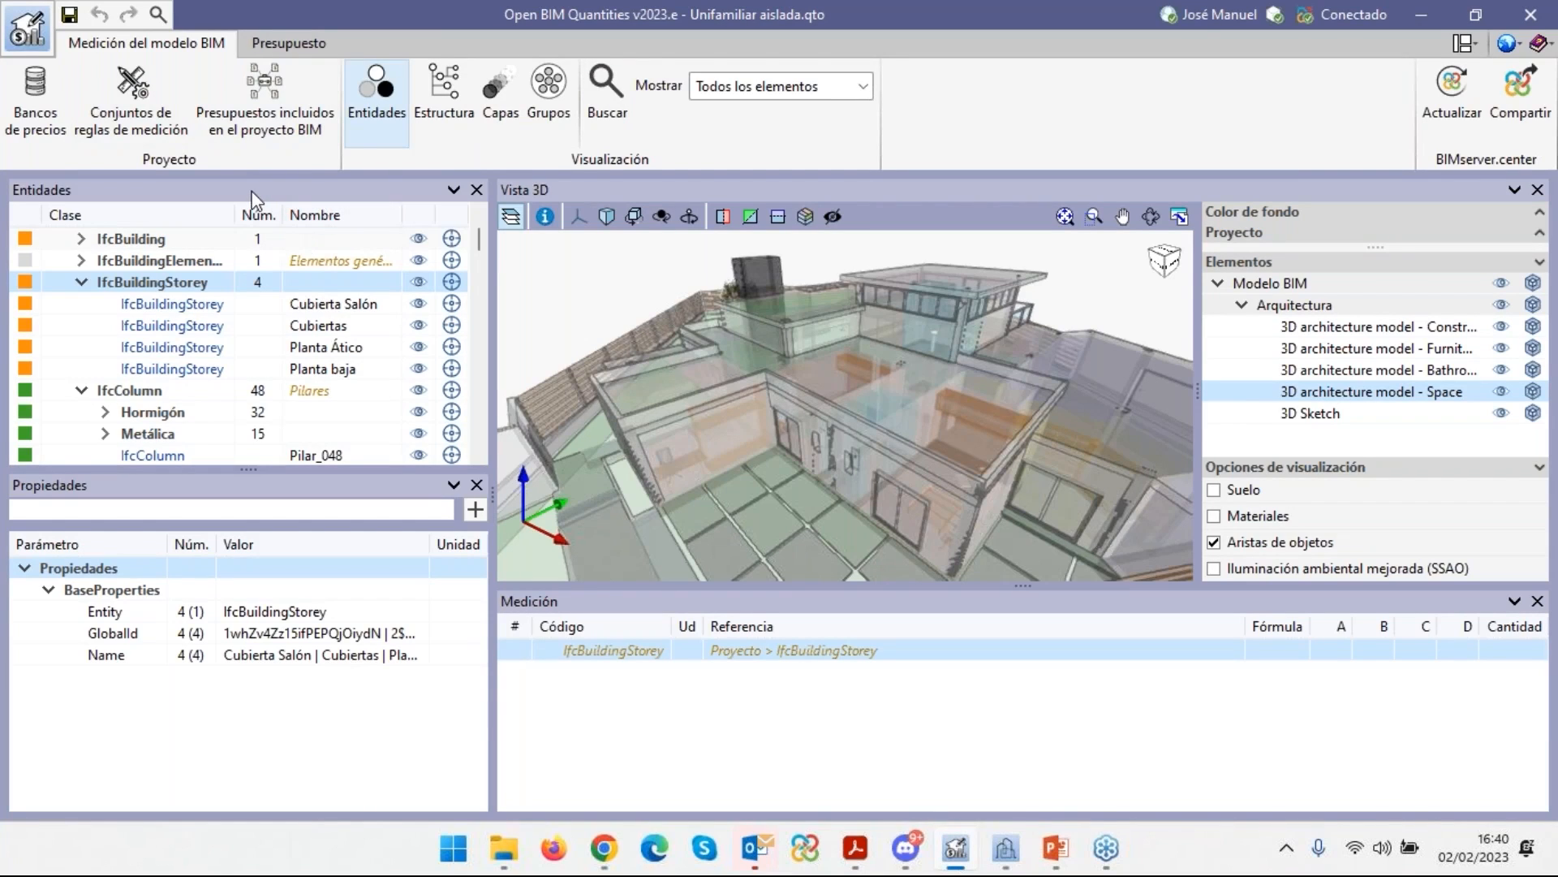
pyautogui.moveTo(252, 192); pyautogui.dragTo(314, 180)
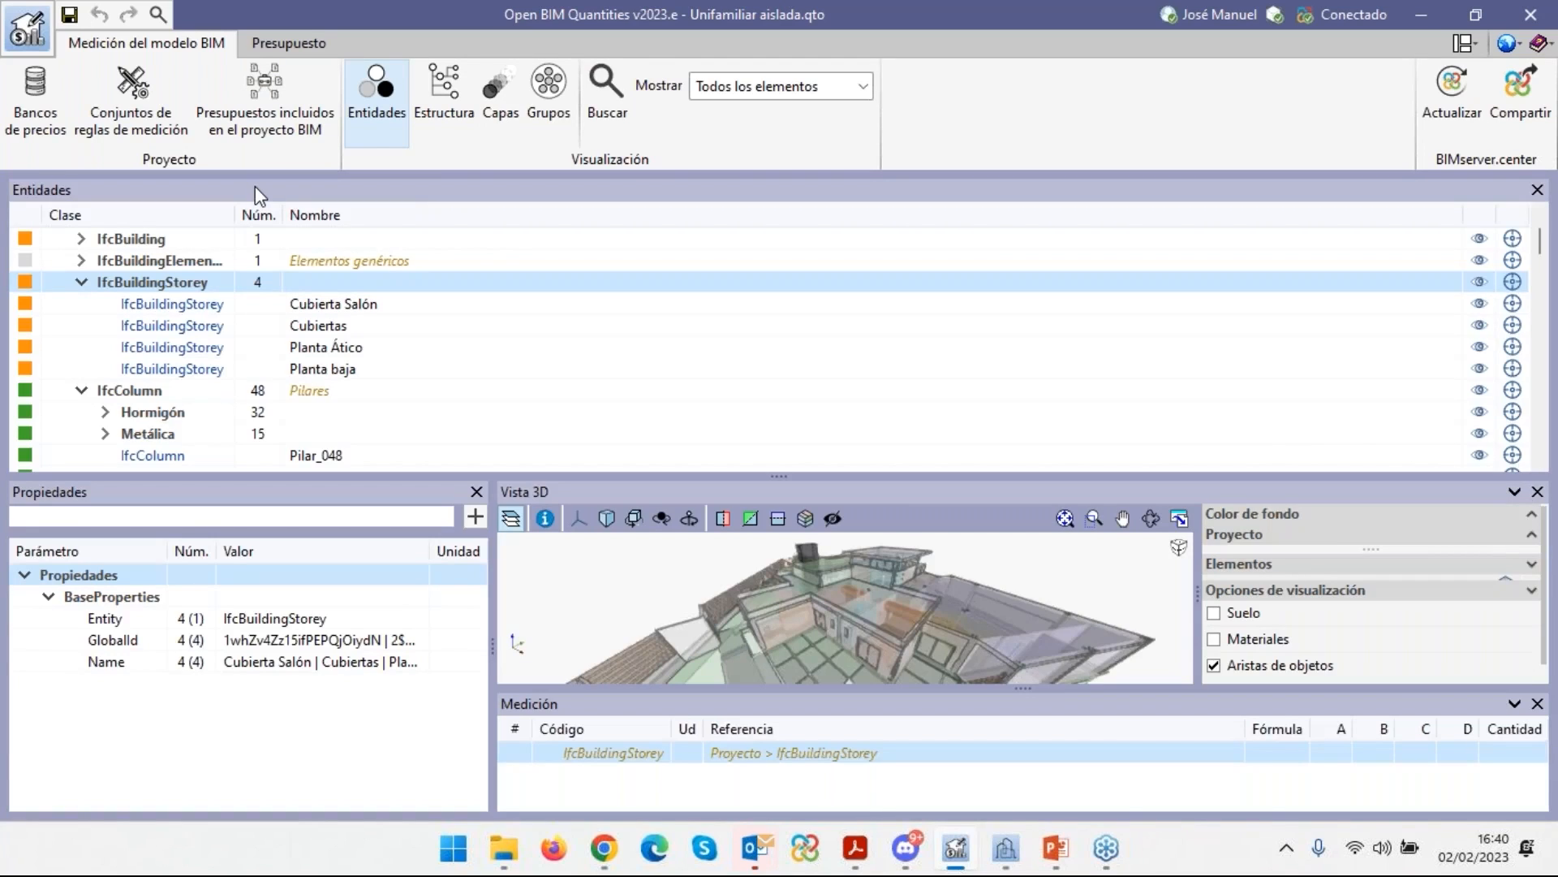
pyautogui.moveTo(255, 193); pyautogui.dragTo(366, 215)
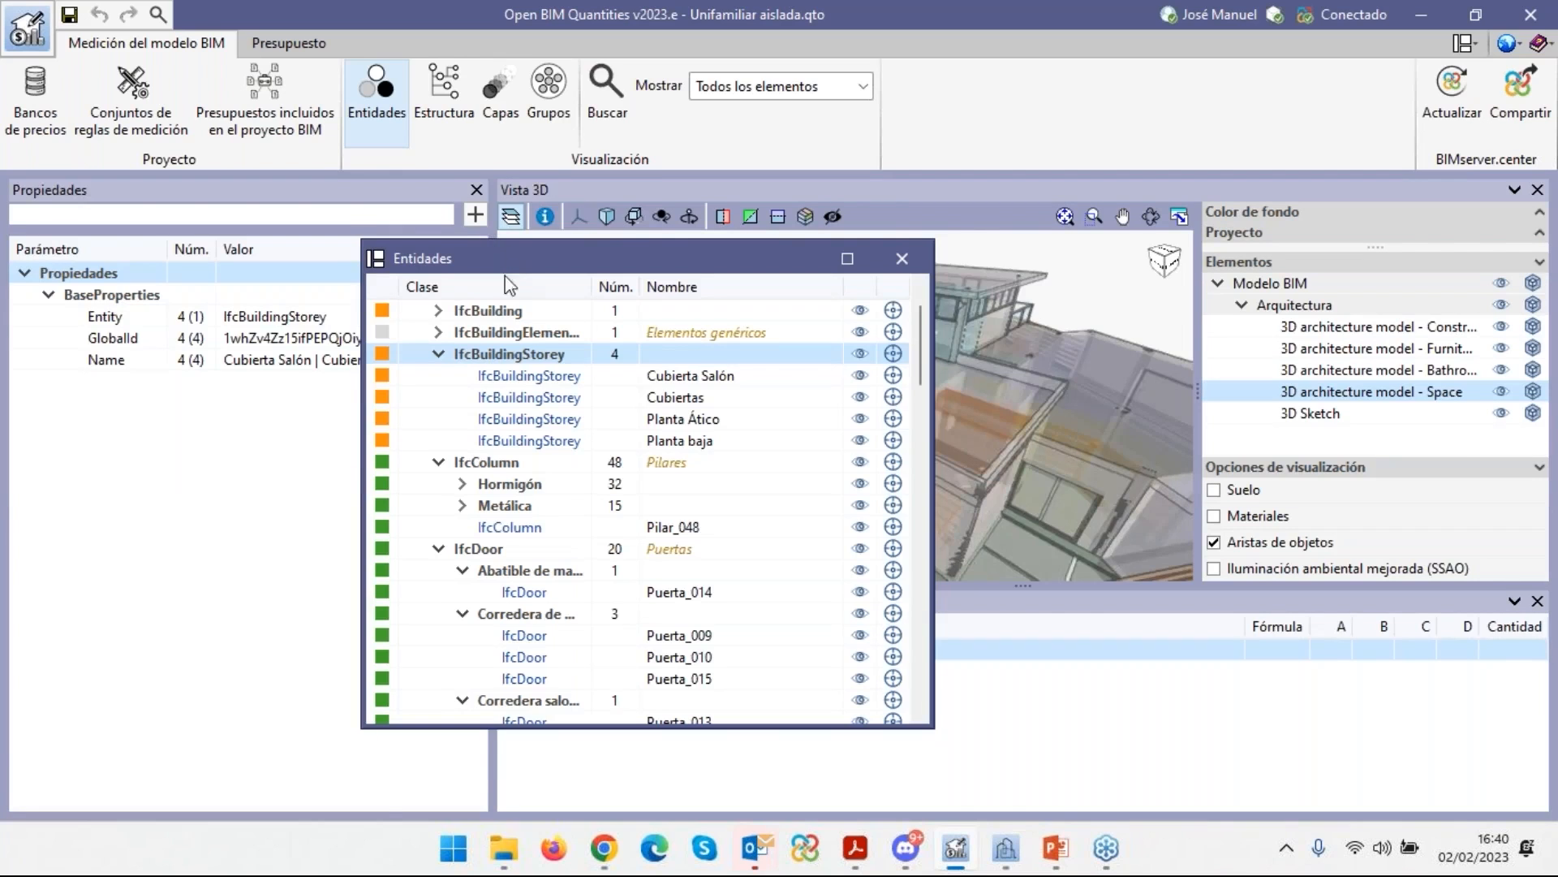
pyautogui.moveTo(500, 258); pyautogui.dragTo(720, 292)
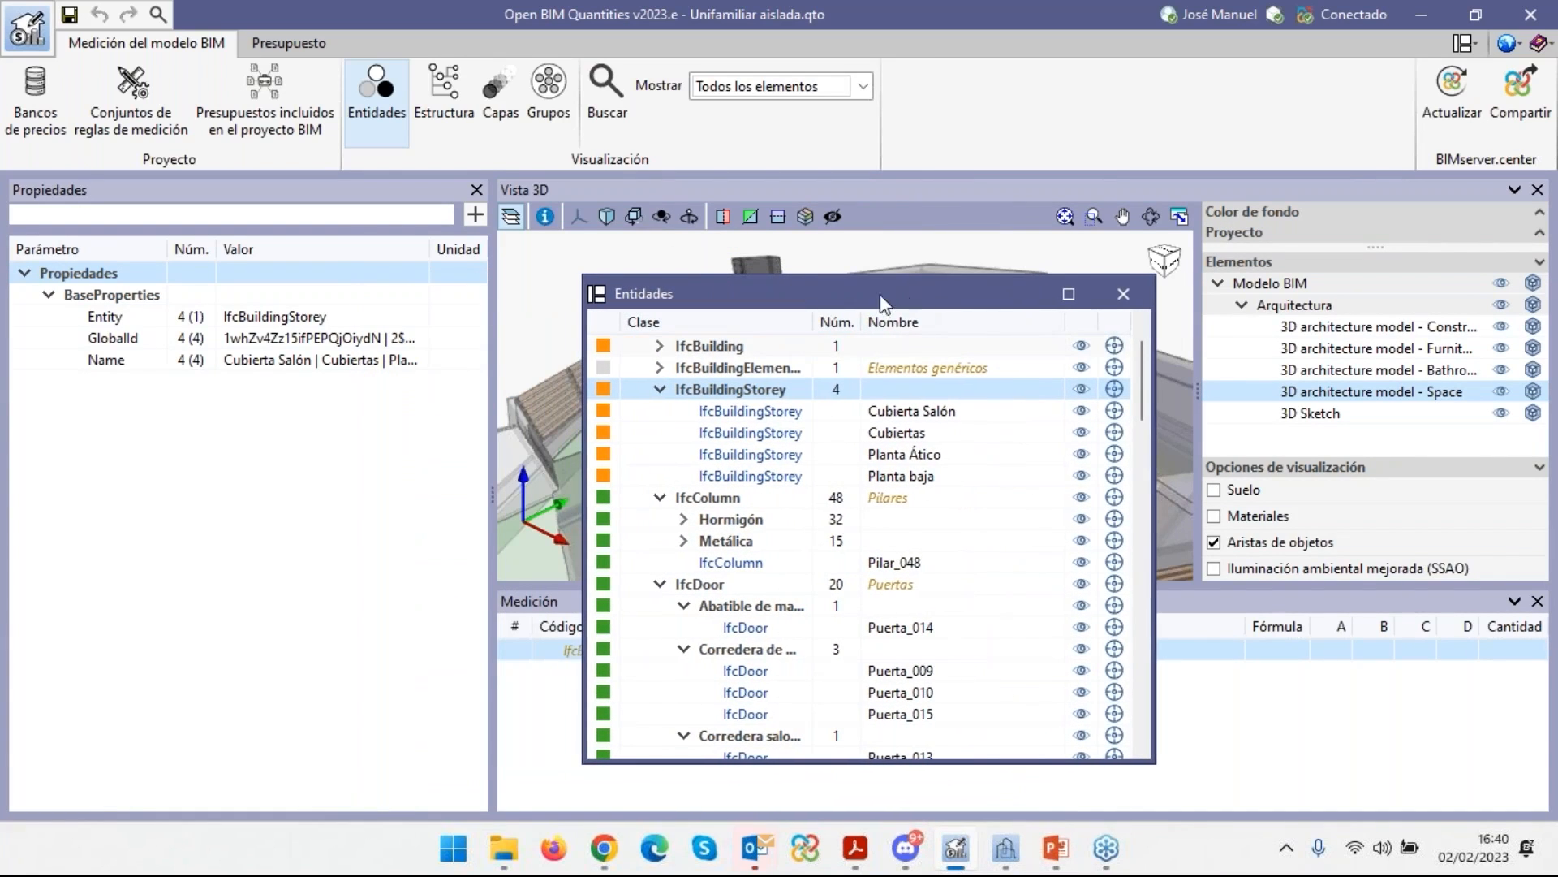
pyautogui.moveTo(854, 296); pyautogui.dragTo(469, 317)
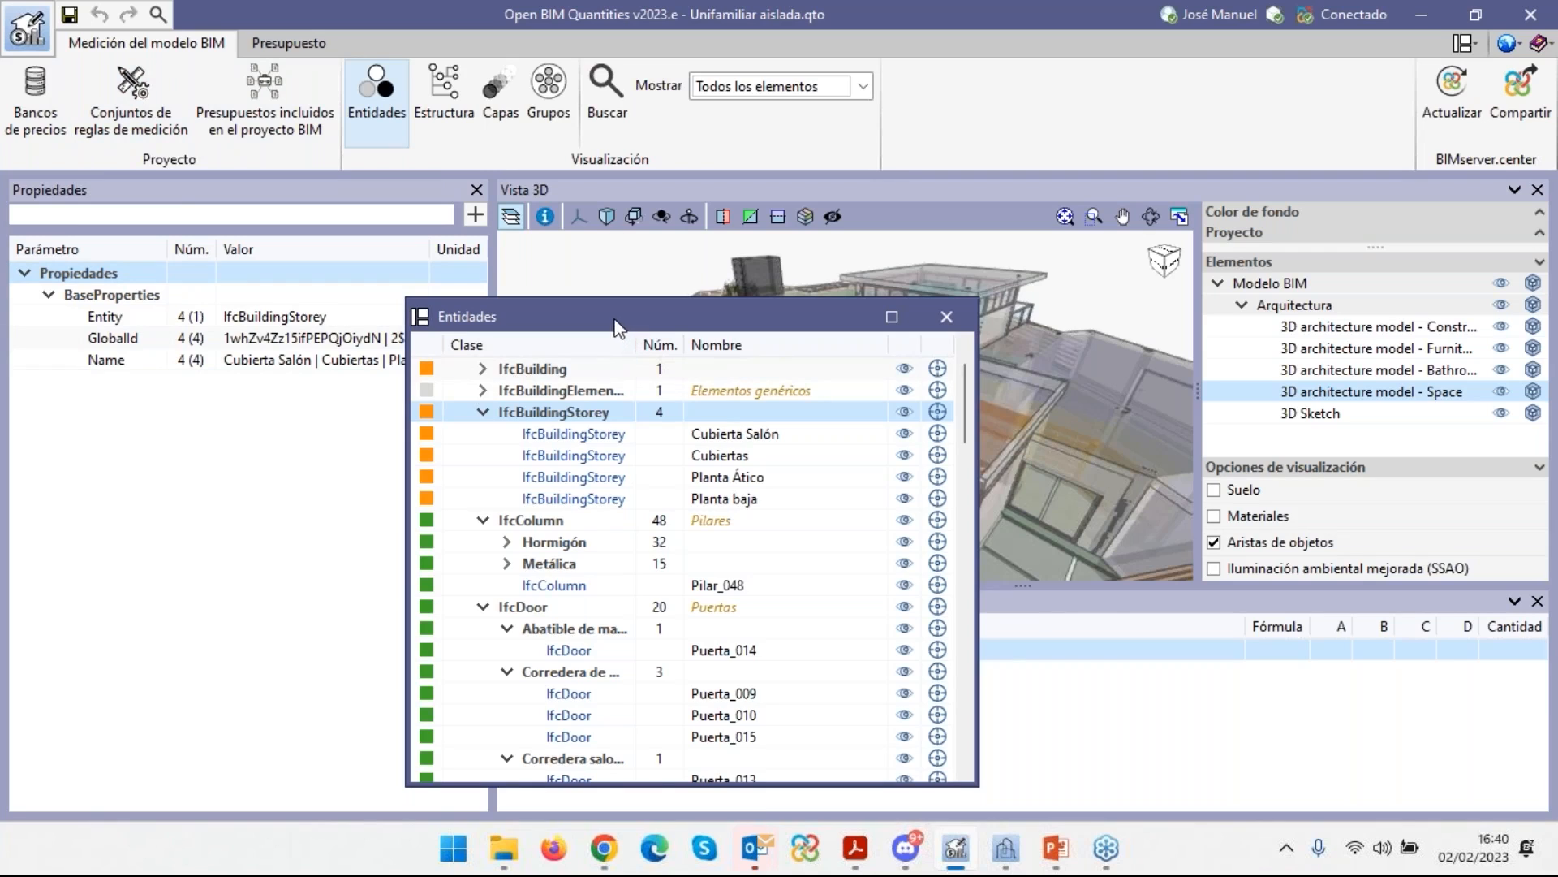
pyautogui.moveTo(623, 319); pyautogui.dragTo(633, 189)
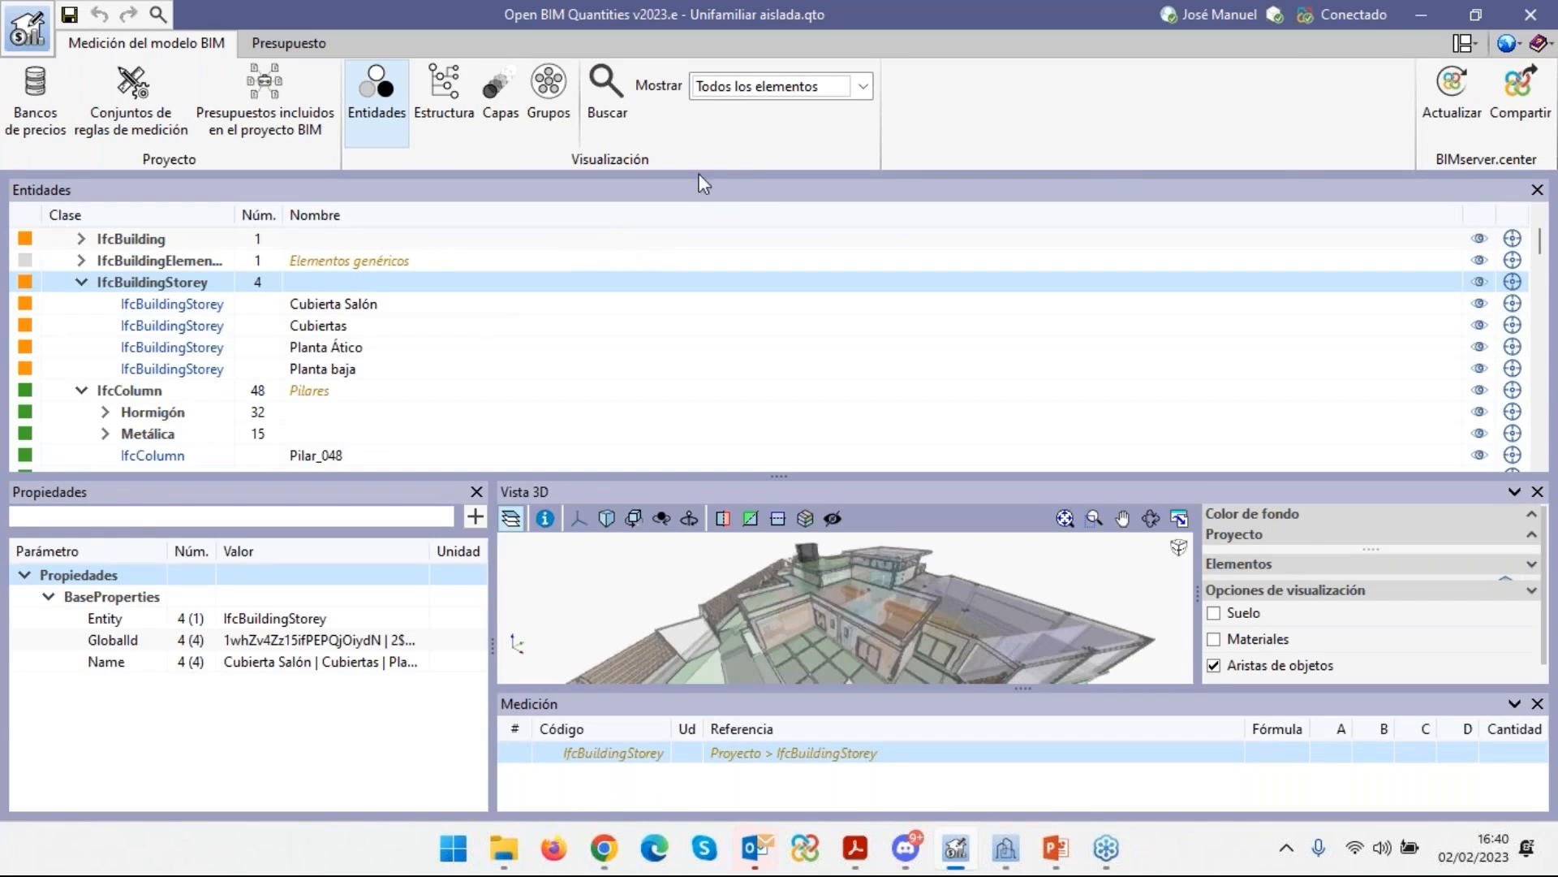
pyautogui.moveTo(947, 189); pyautogui.dragTo(776, 312)
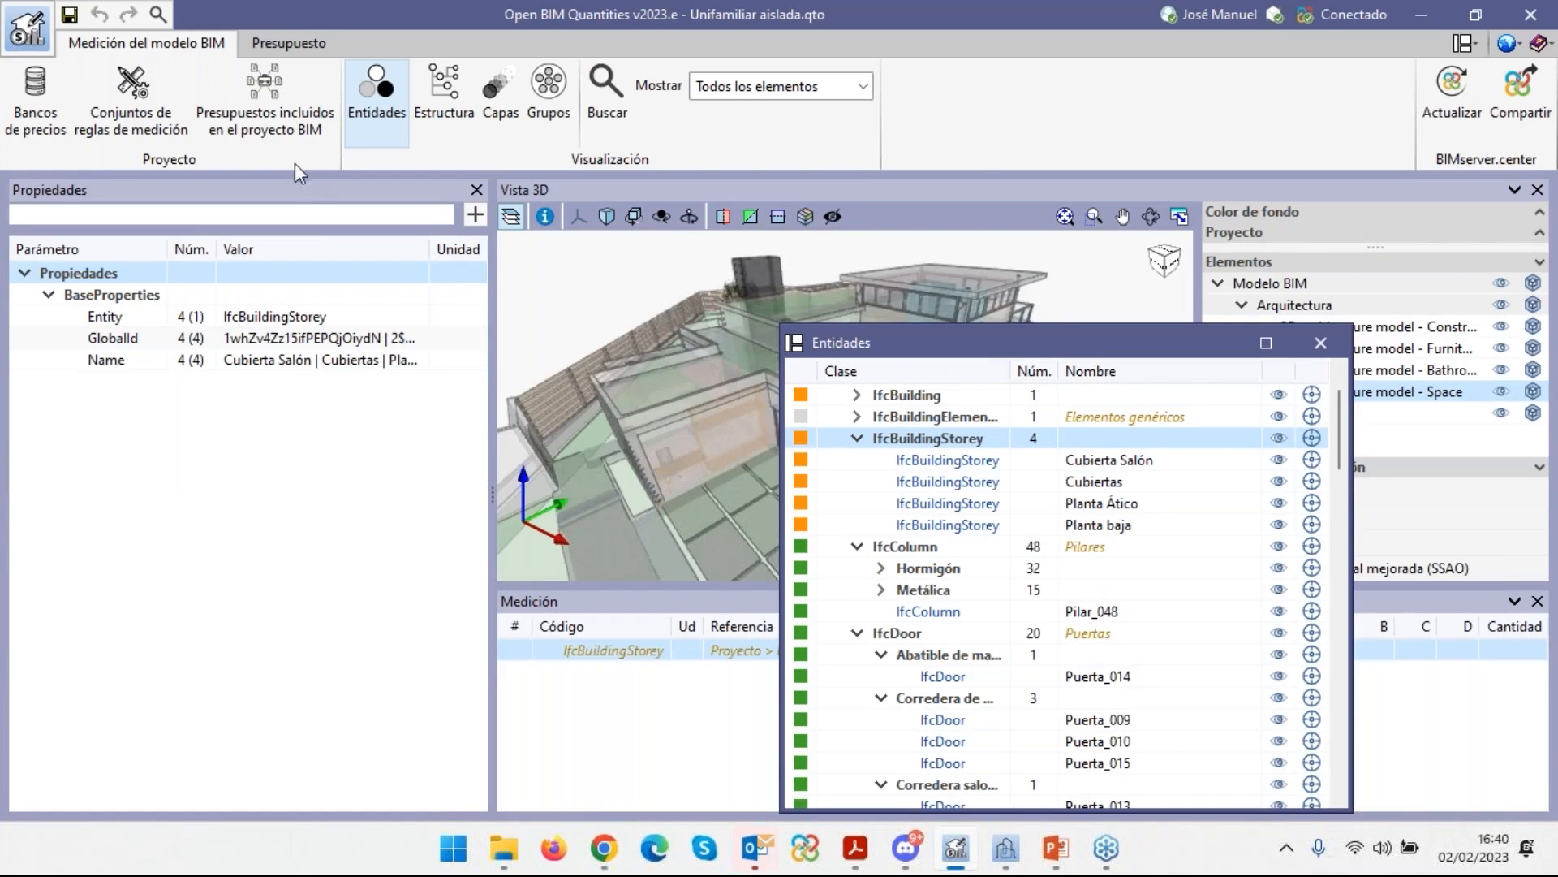
# Detach Propiedades and Vista 3D as floating windows, placing Vista 3D between Propiedades and Entidades.
pyautogui.moveTo(296, 189)
pyautogui.mouseDown()
pyautogui.moveTo(344, 213)
pyautogui.moveTo(310, 211)
pyautogui.mouseUp()
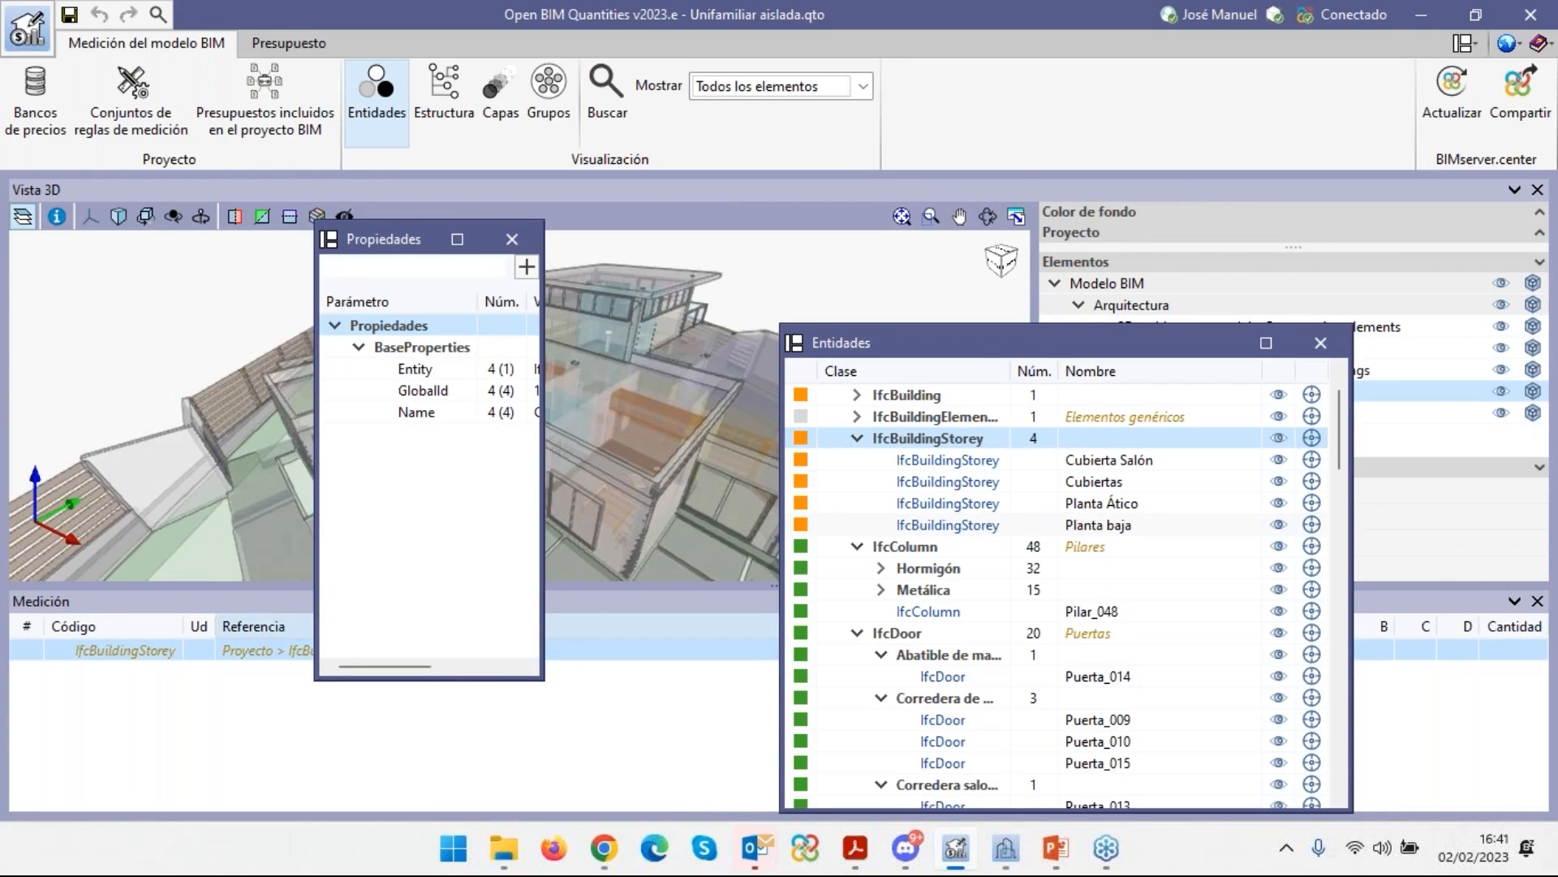
pyautogui.moveTo(901, 189); pyautogui.dragTo(922, 180)
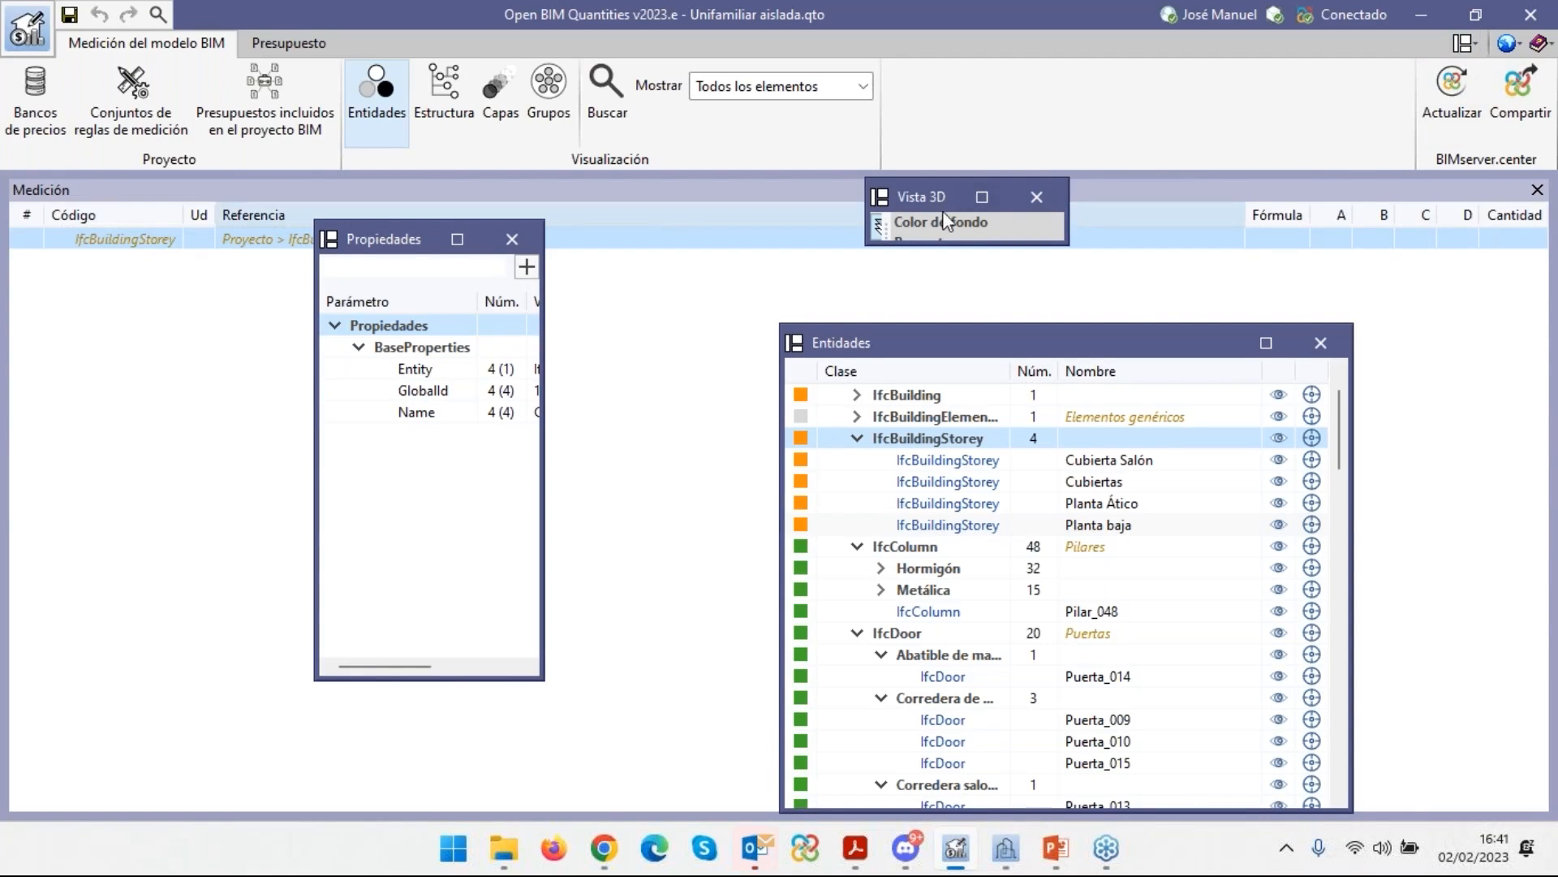
pyautogui.moveTo(925, 193); pyautogui.dragTo(699, 233)
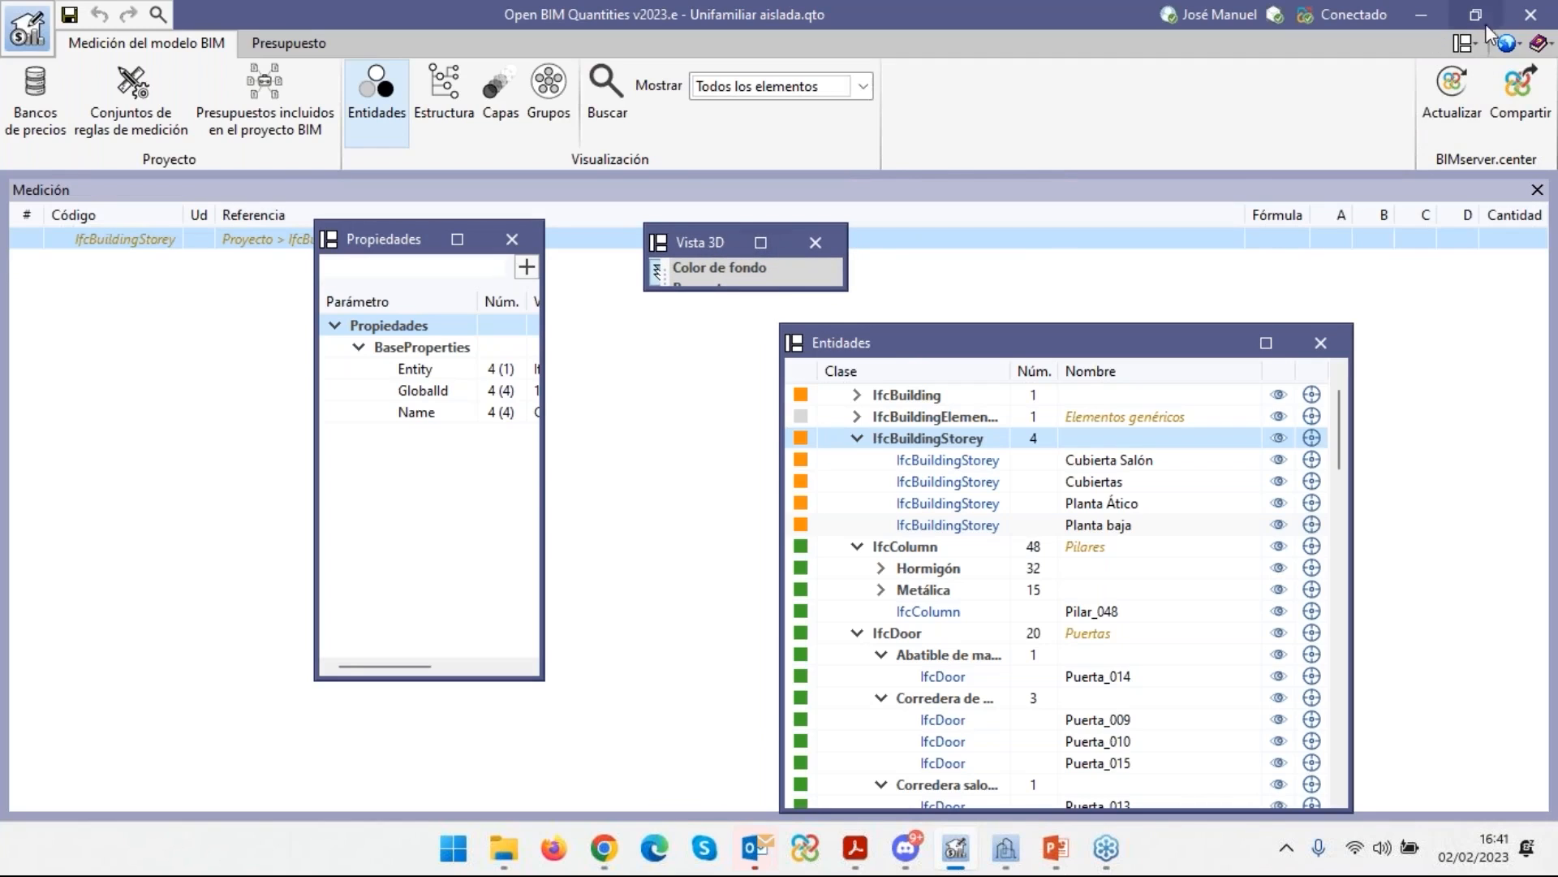
# Hide the Entidades window and show it again from the list of available windows.
pyautogui.click(1463, 43)
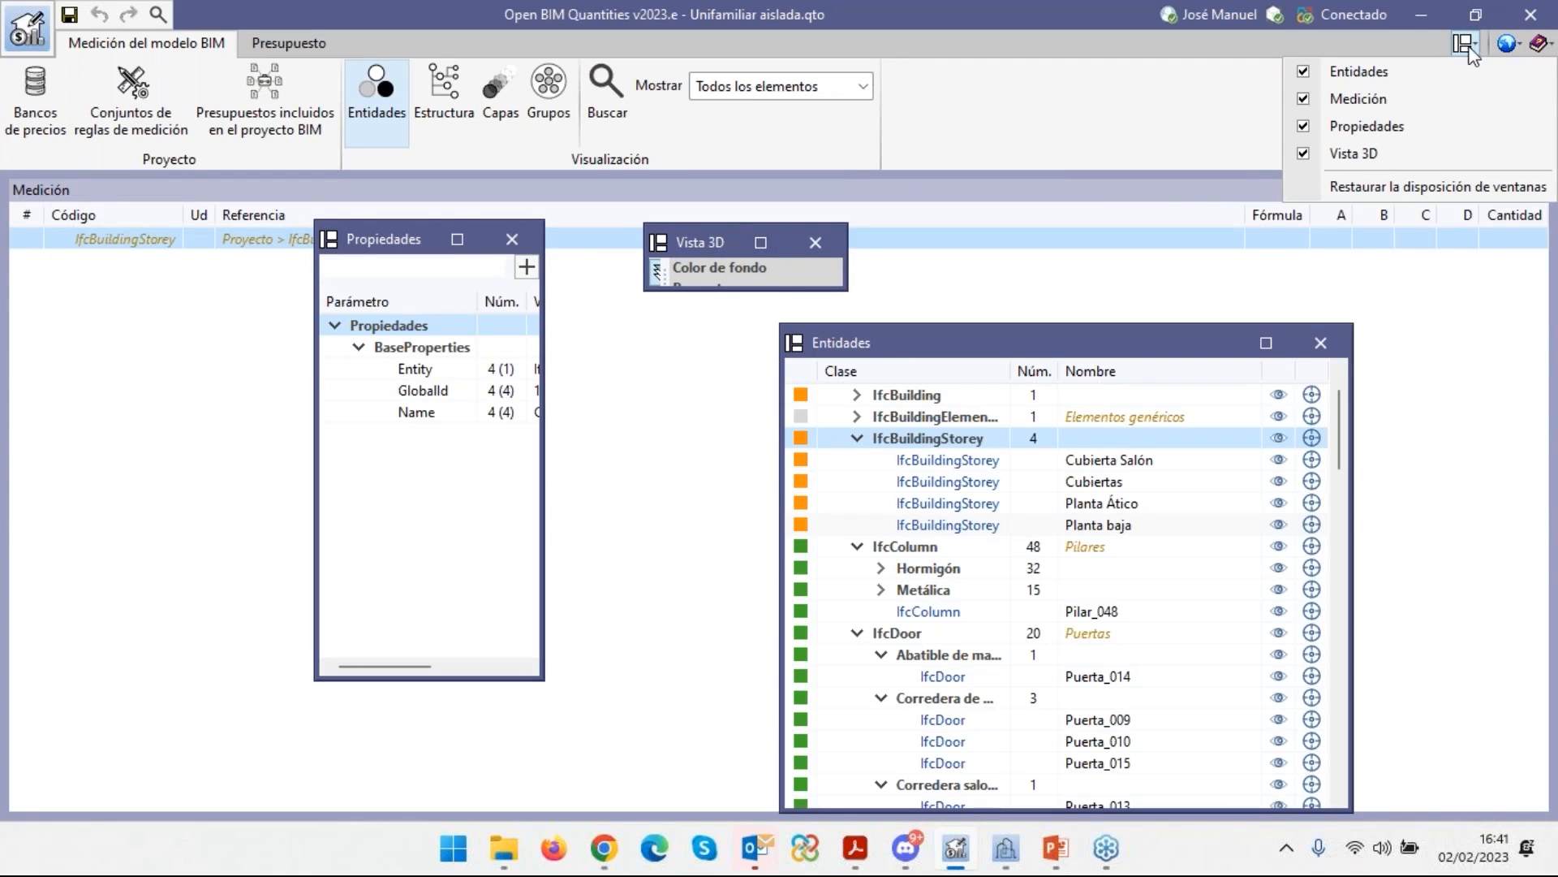
pyautogui.click(1303, 73)
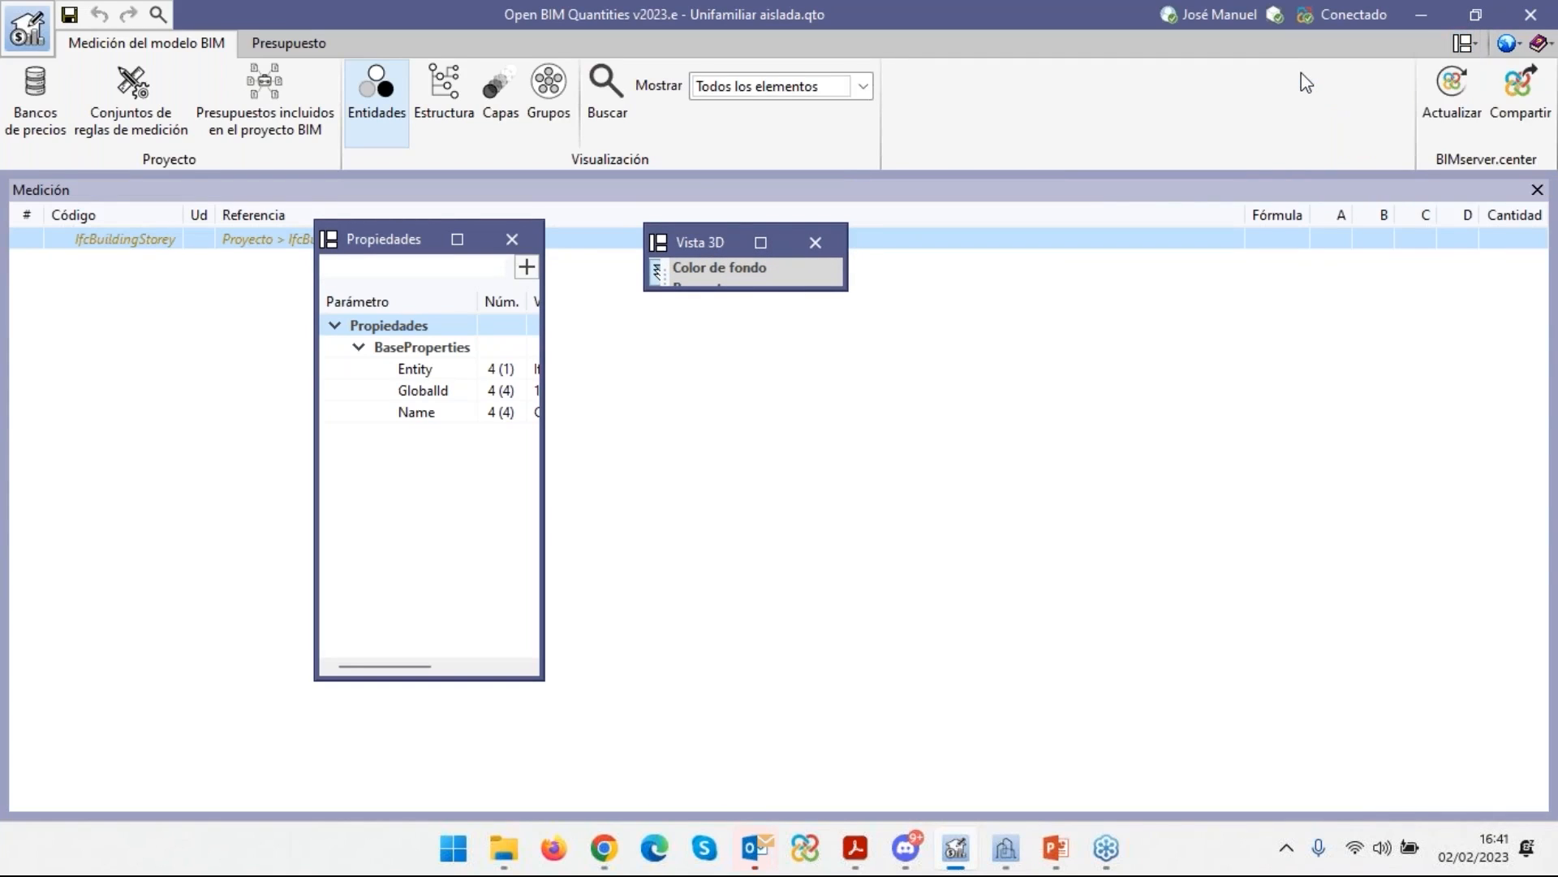
pyautogui.click(1463, 43)
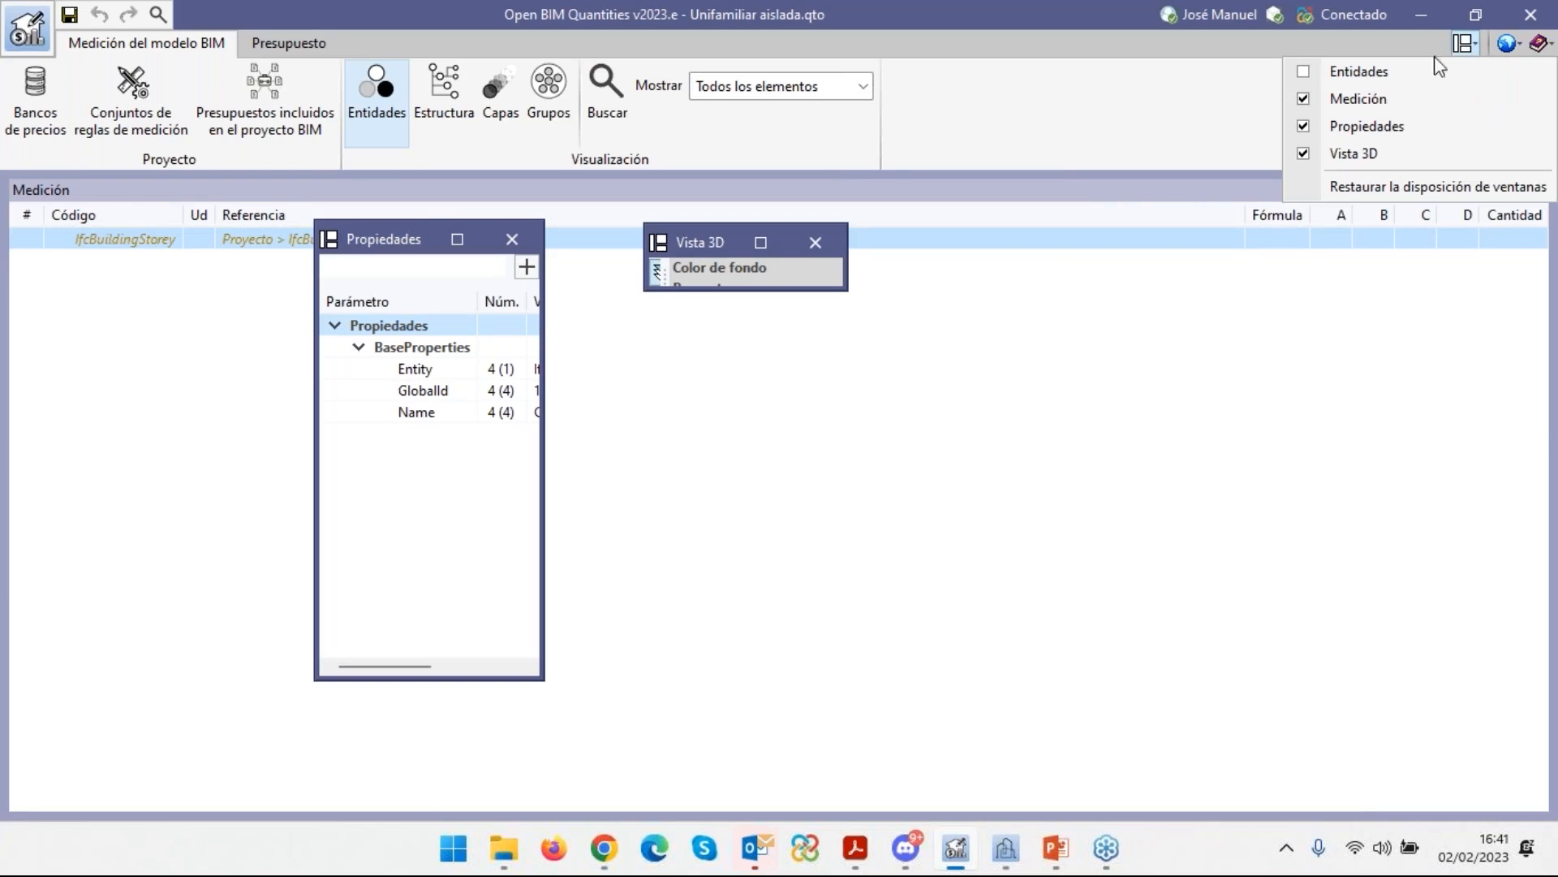
pyautogui.click(1308, 70)
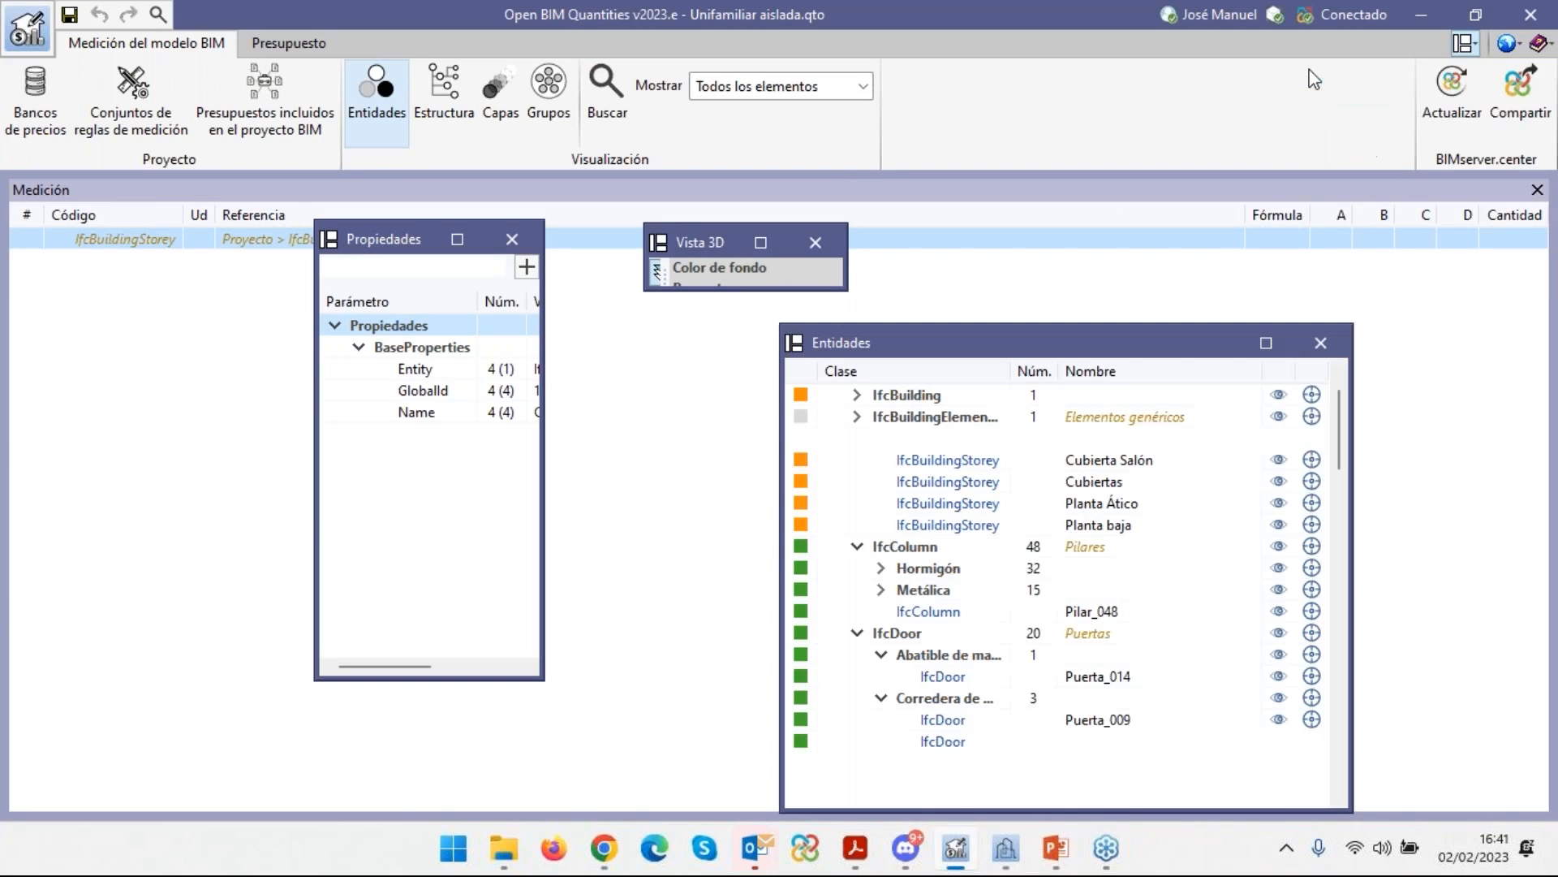
# Restore the default window layout and confirm the question.
pyautogui.click(1464, 44)
pyautogui.click(1404, 188)
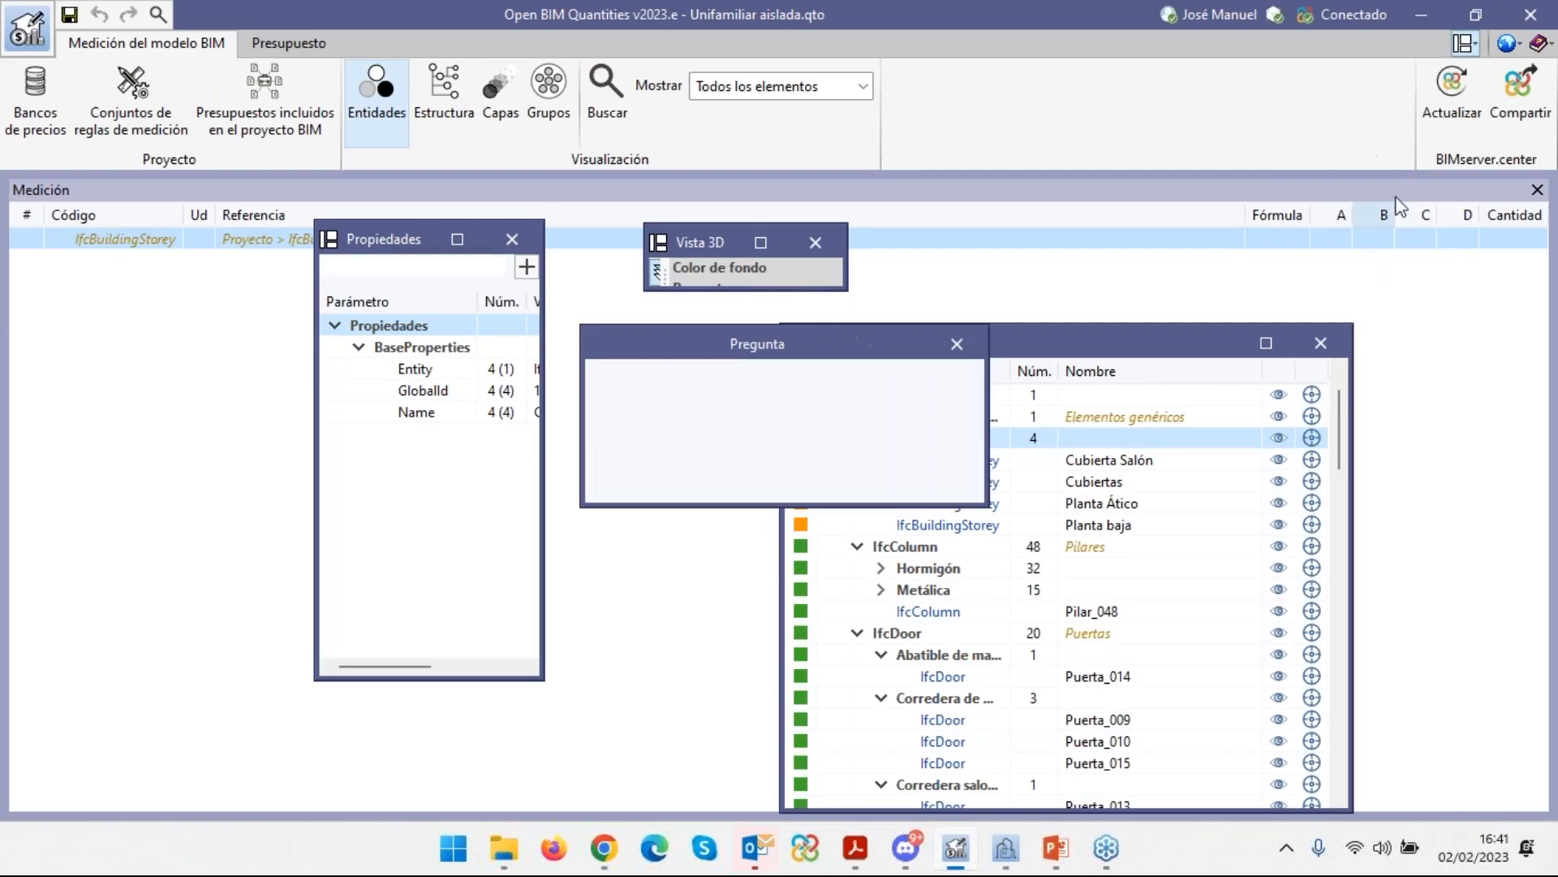
pyautogui.click(636, 474)
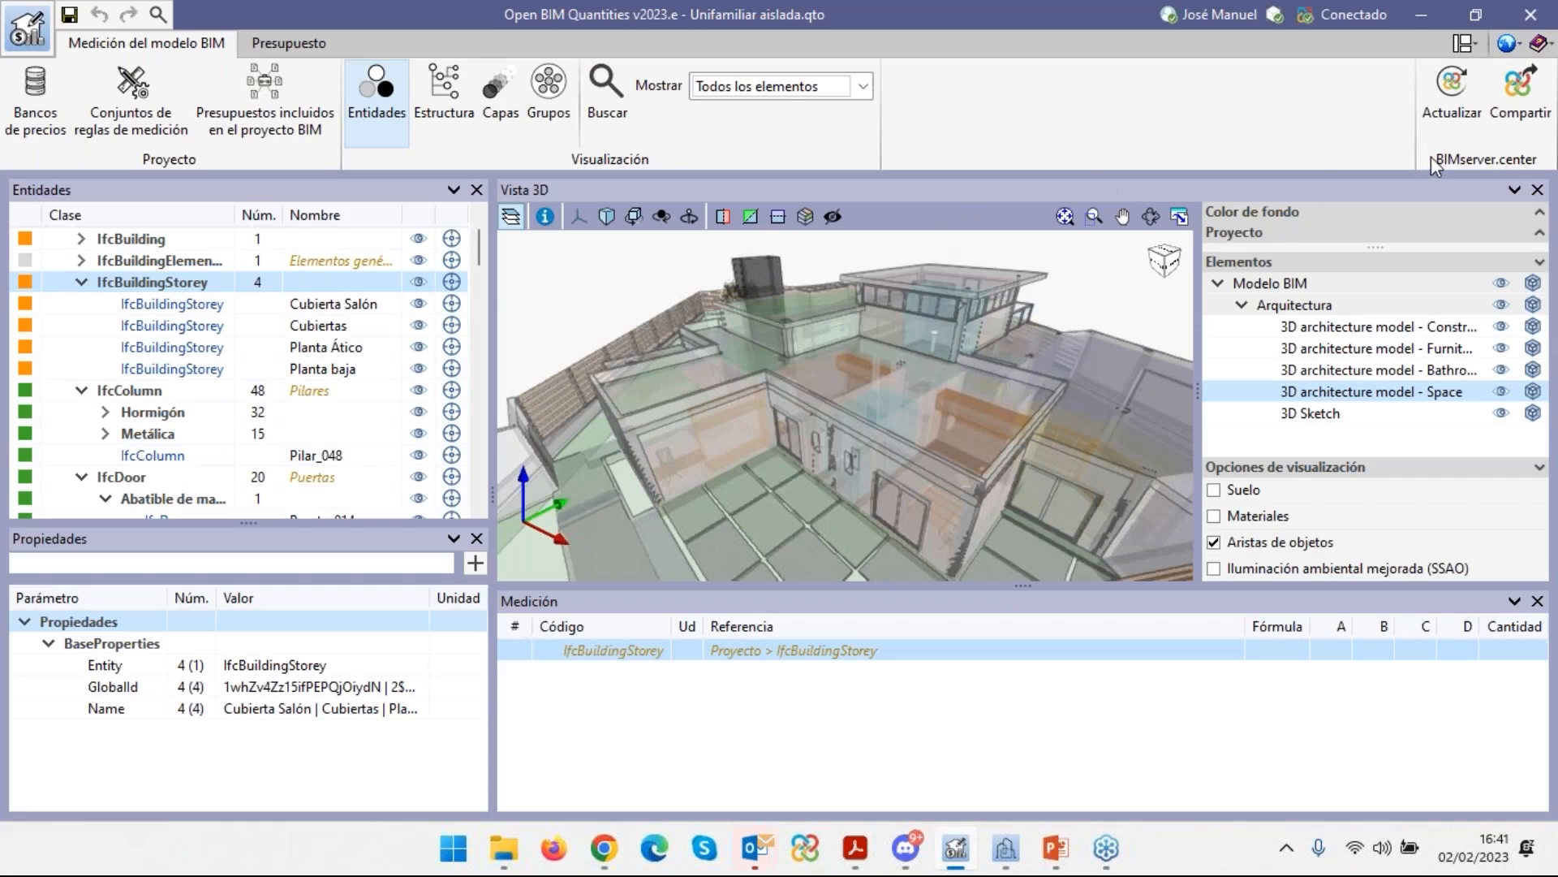
# Collapse and expand the Vista 3D window, close it, and show it again.
pyautogui.click(1515, 191)
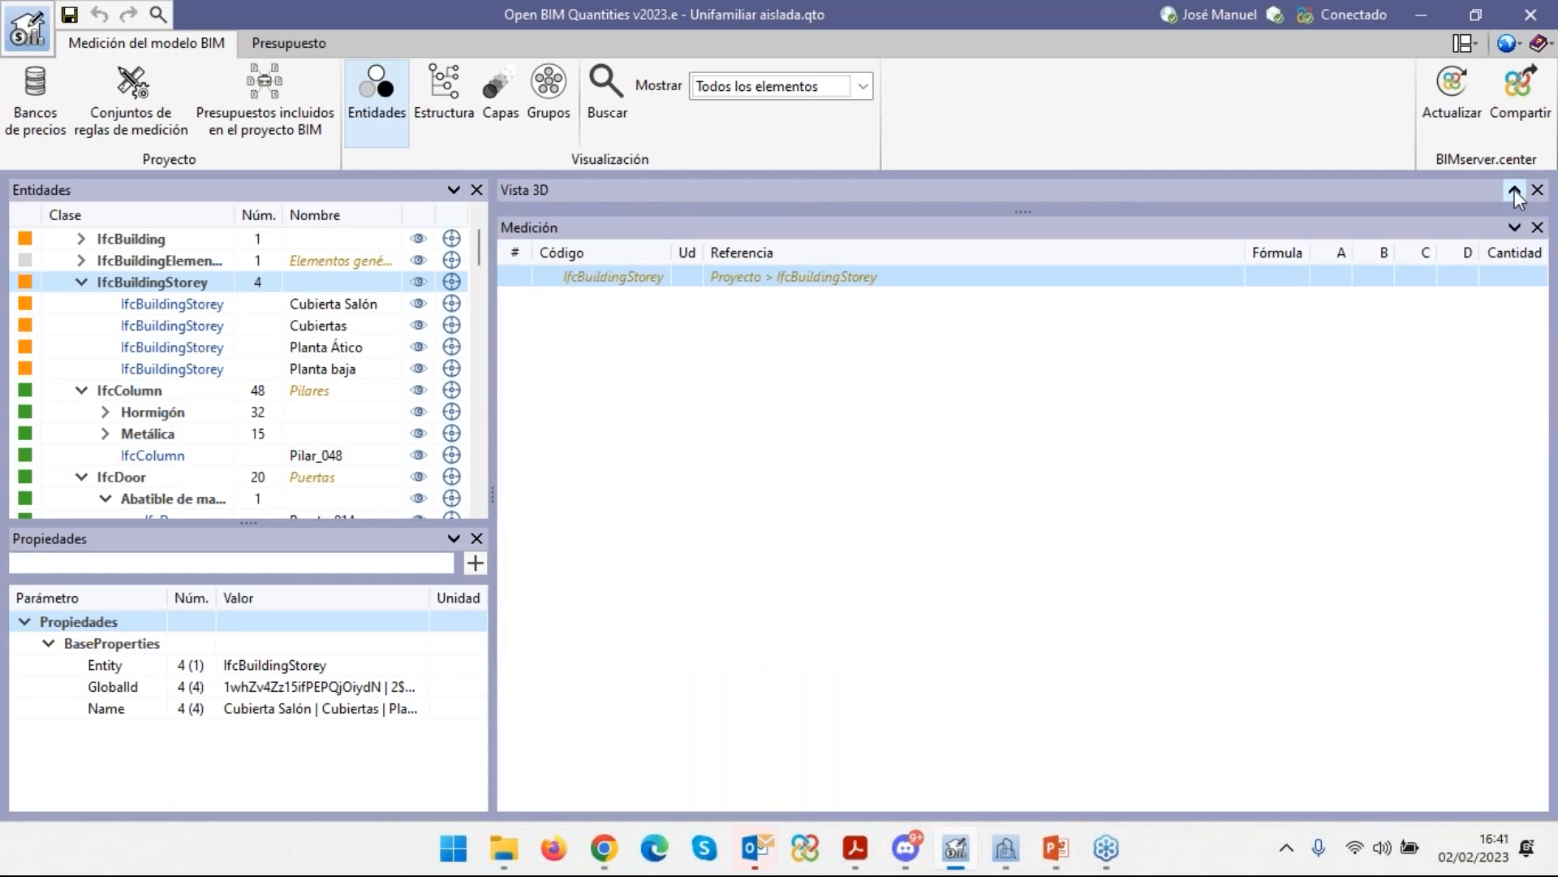
pyautogui.click(1516, 192)
pyautogui.click(1538, 191)
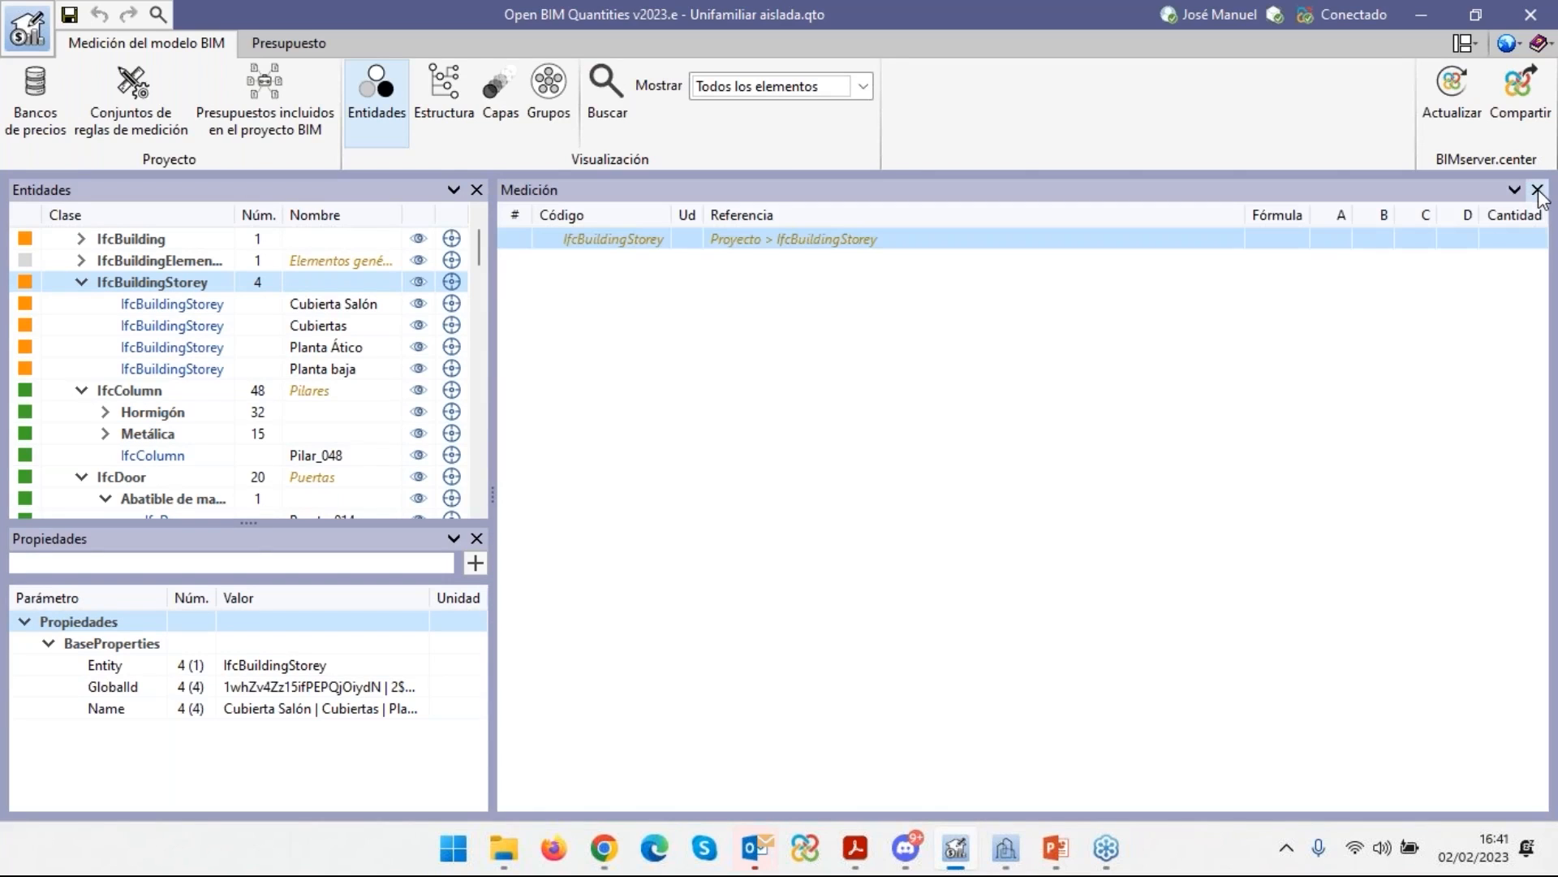
pyautogui.click(1464, 44)
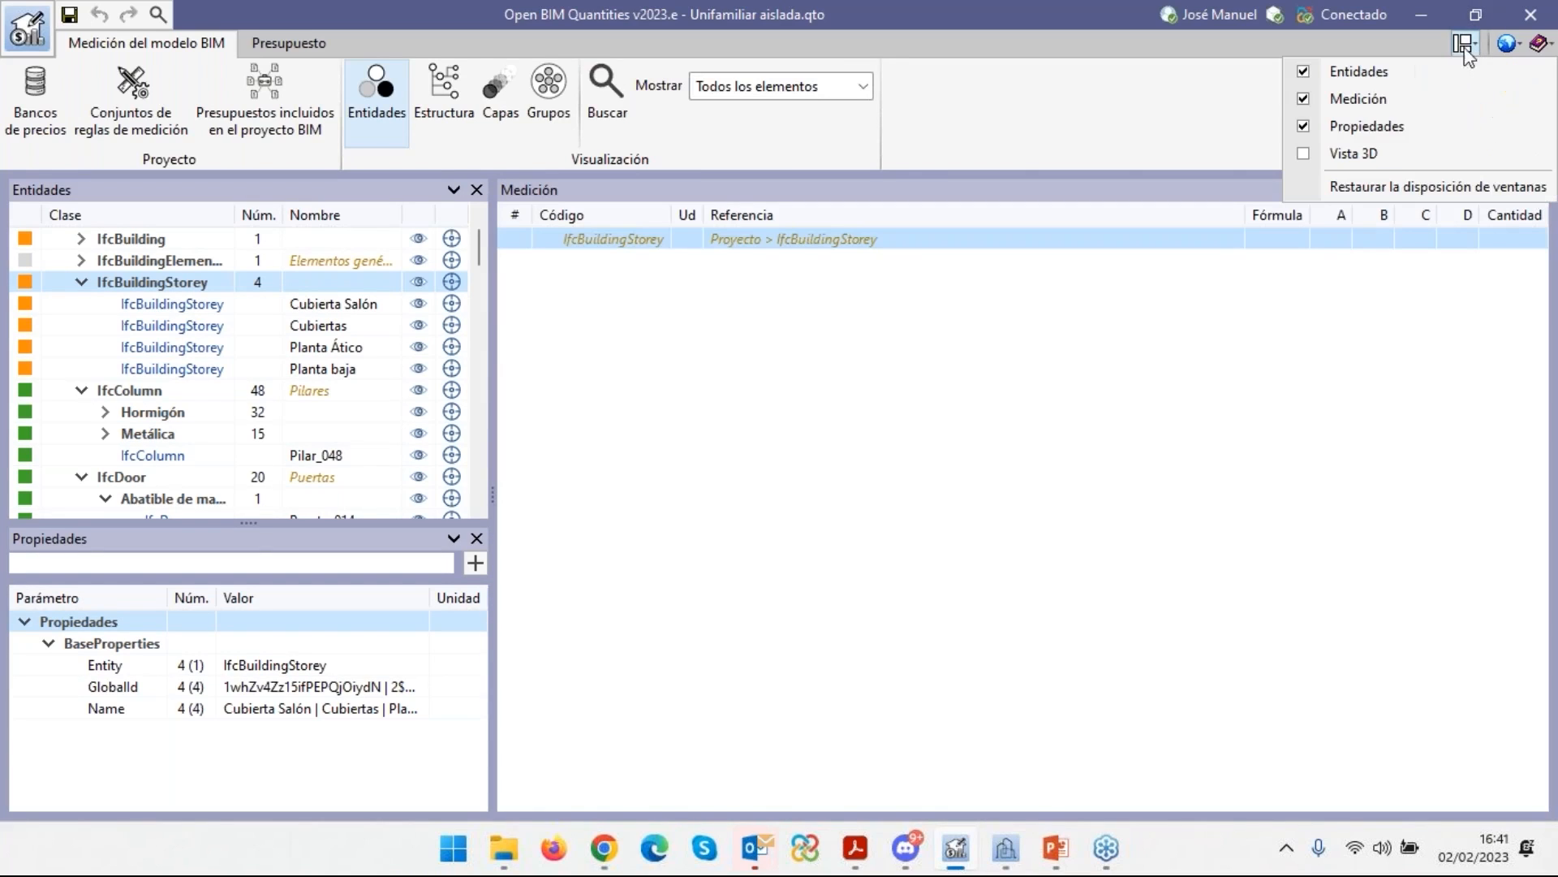
pyautogui.click(1307, 154)
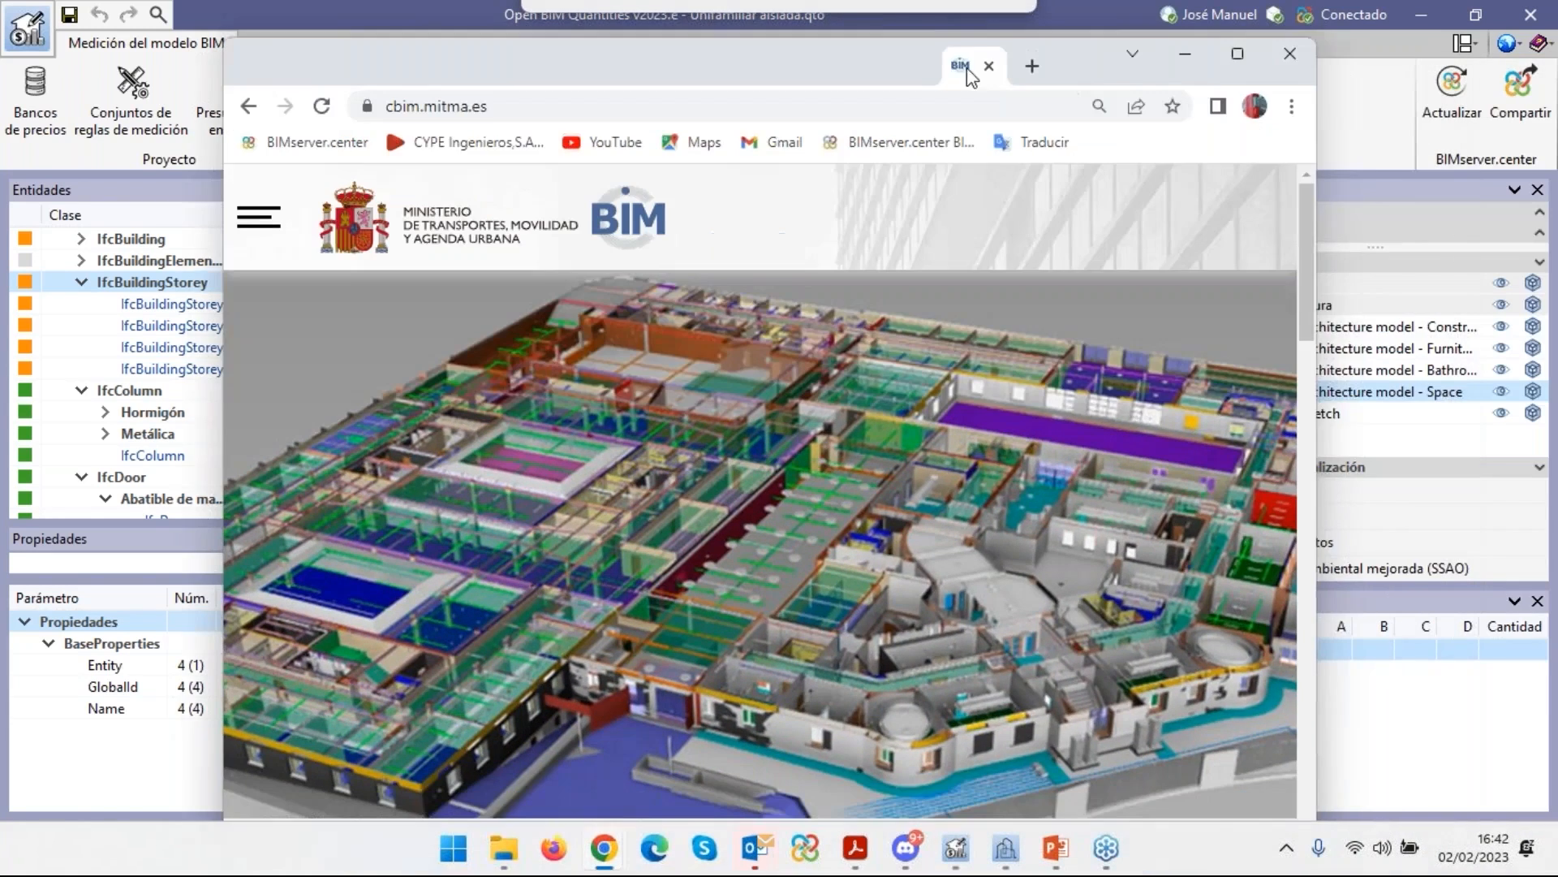
# Switch to Chrome with the cbim.mitma.es page in its own maximized window and open the site's navigation menu.
pyautogui.moveTo(968, 77); pyautogui.dragTo(939, 71)
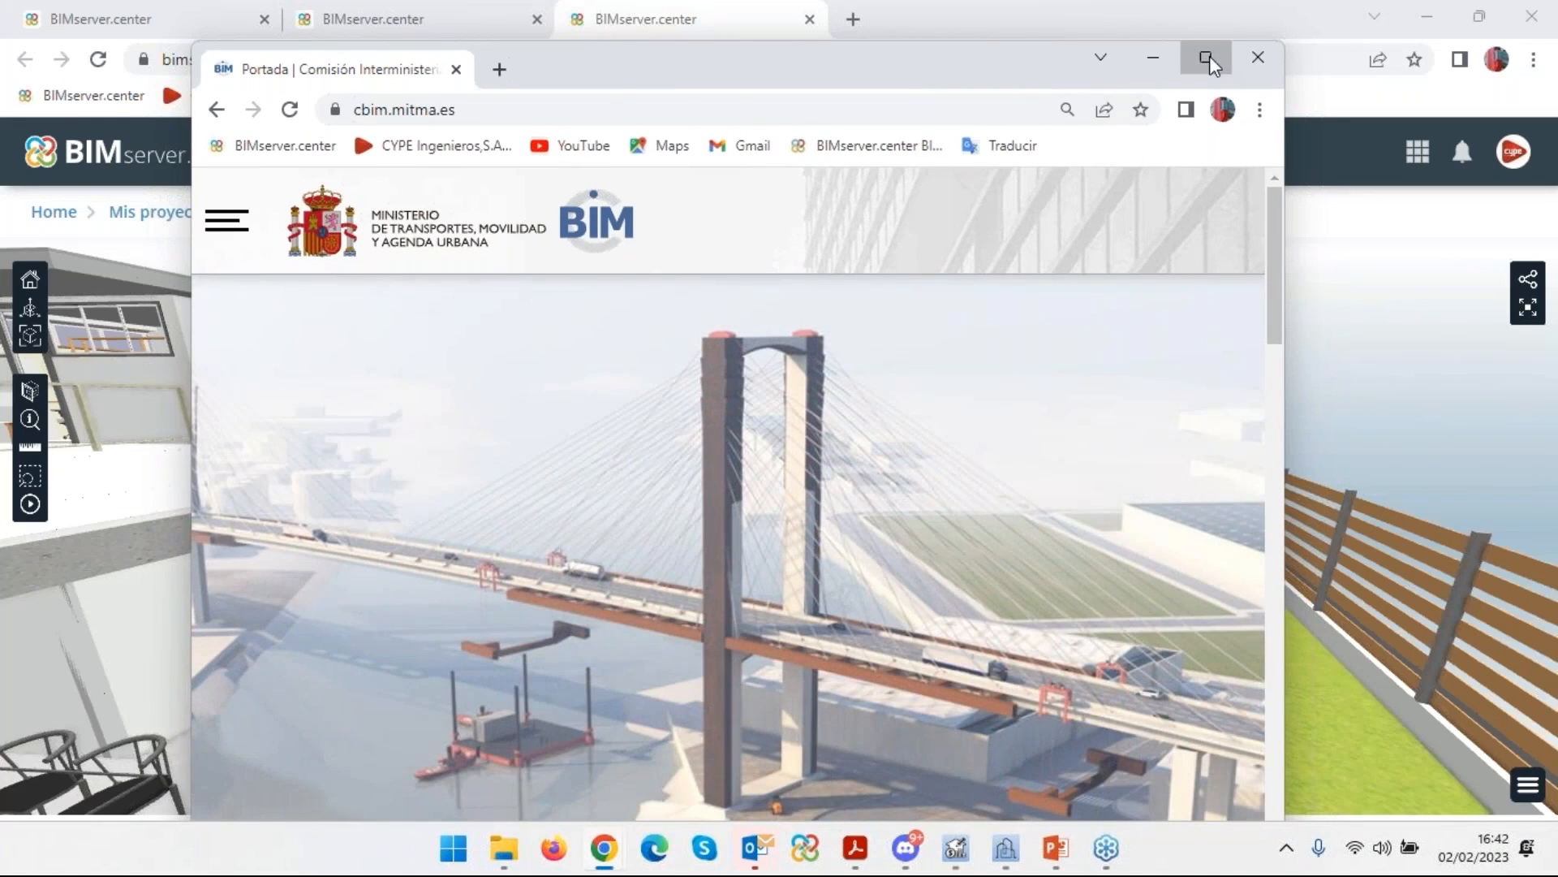
pyautogui.click(1207, 58)
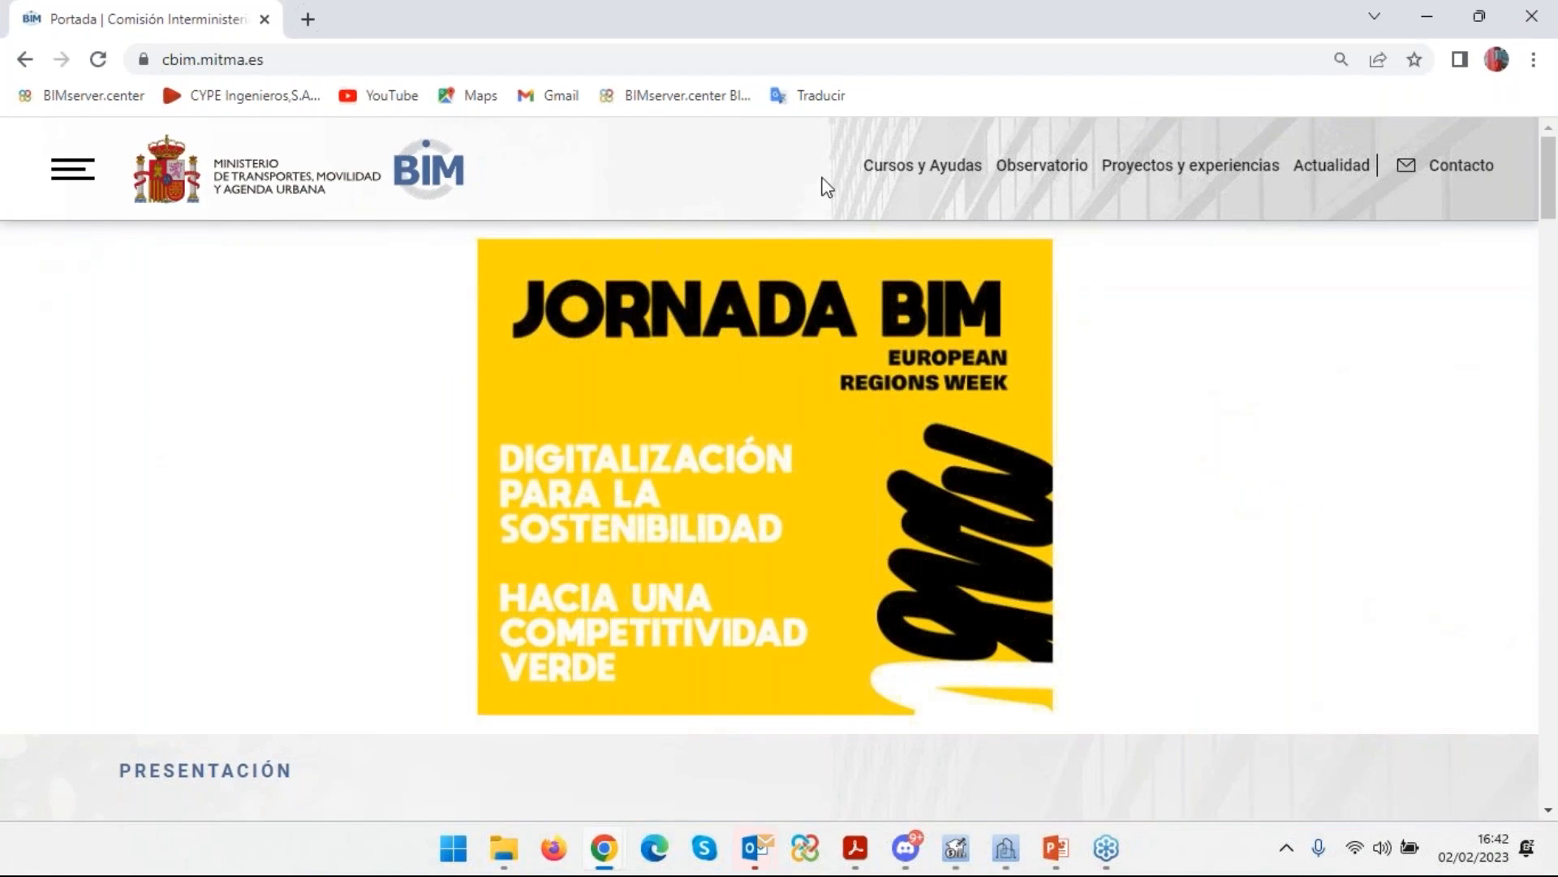
pyautogui.click(75, 173)
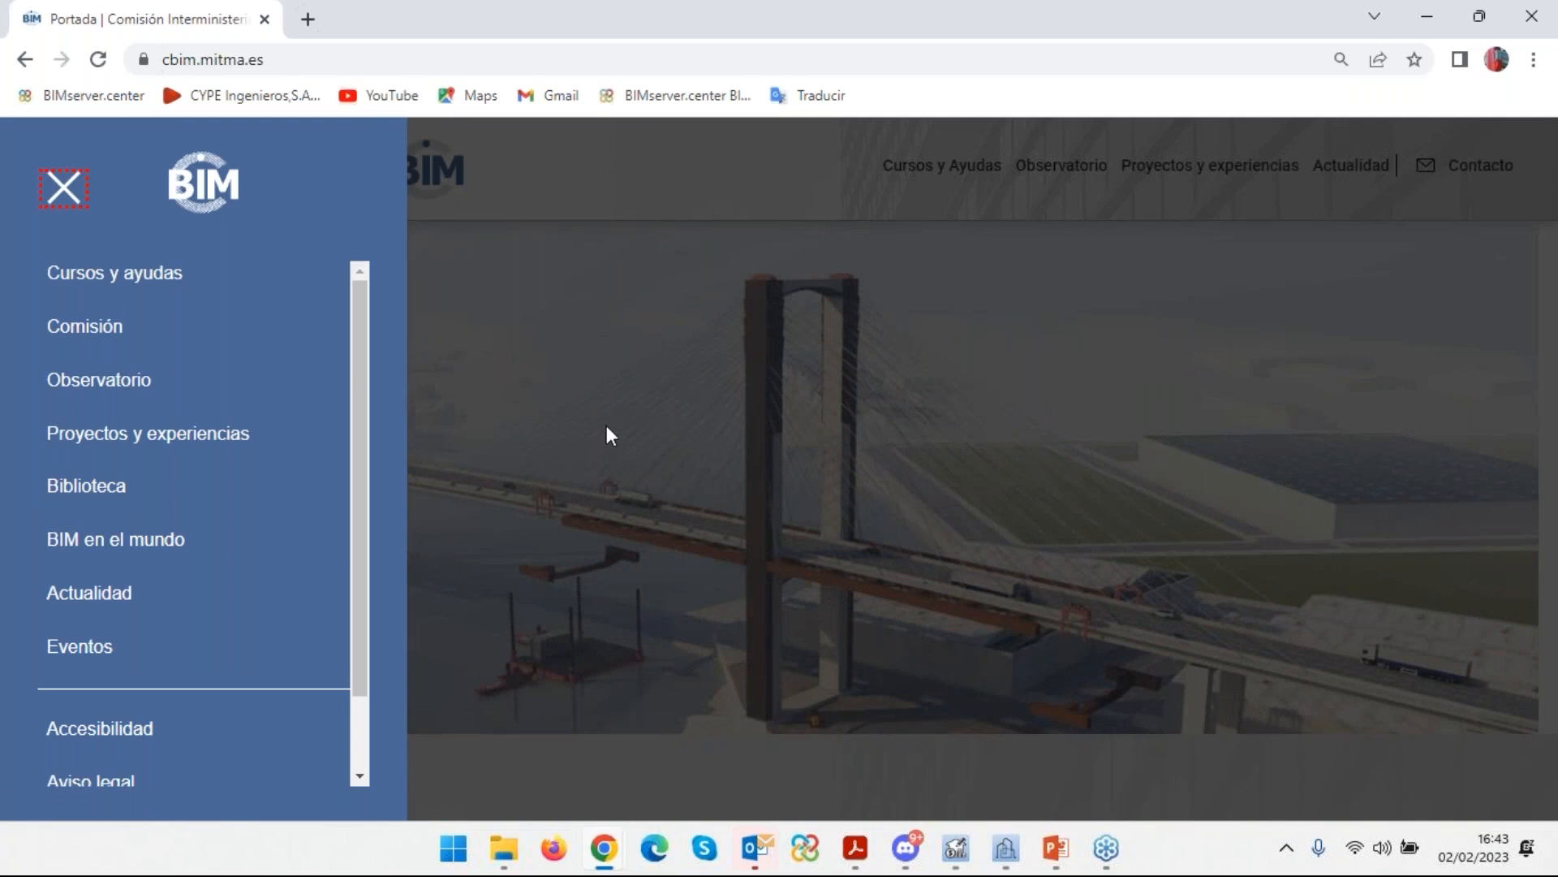
# Search Google for buildingSmart in a new tab, open the BuildingSMART Spanish Chapter website and accept all cookies.
pyautogui.click(308, 18)
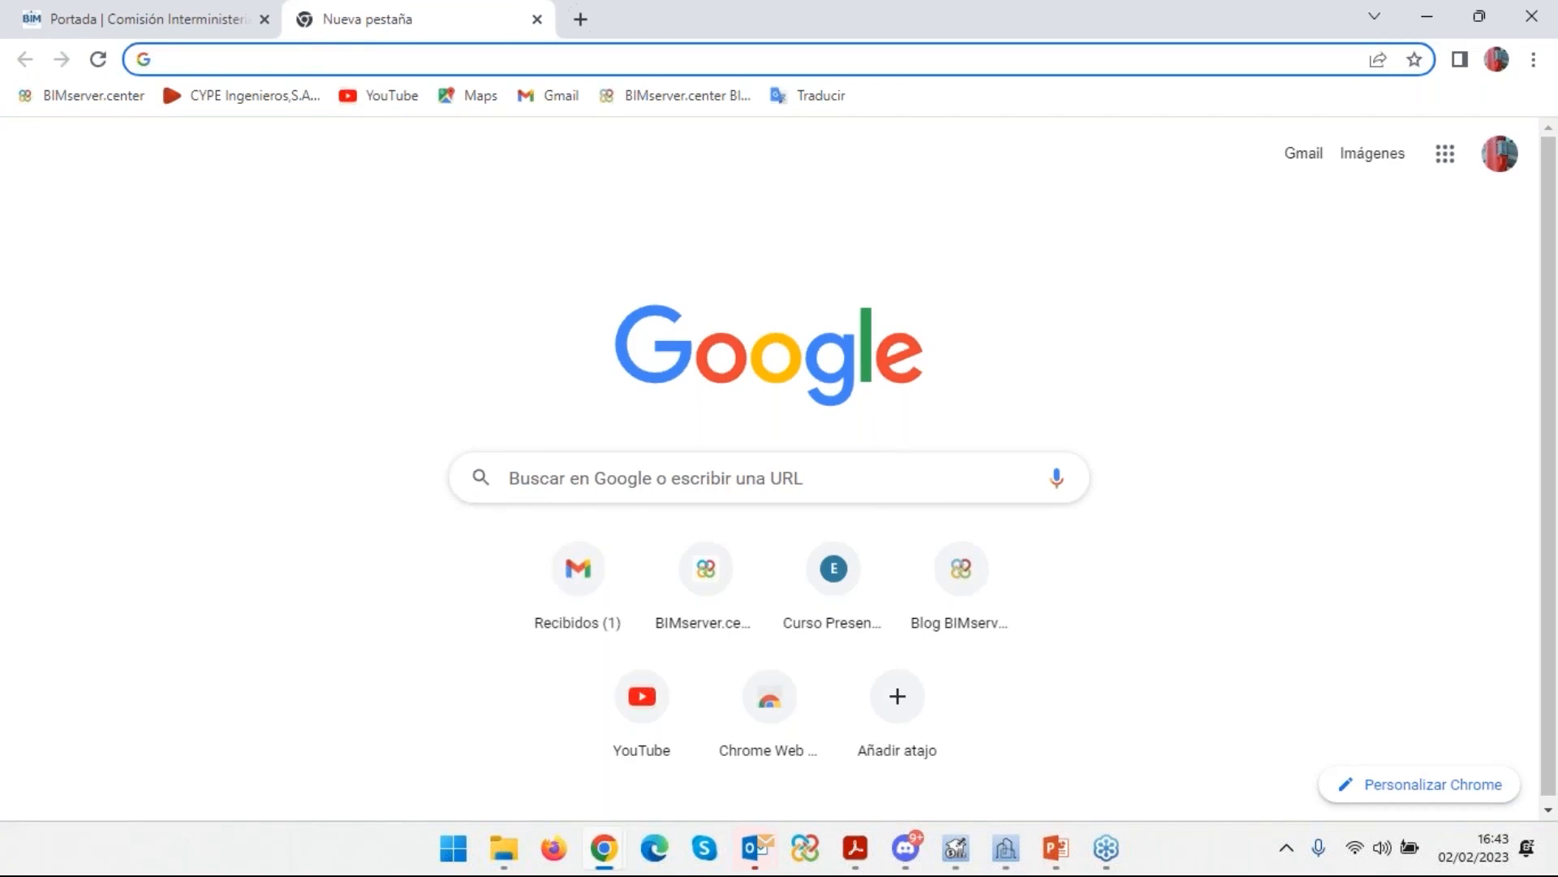
pyautogui.click(628, 474)
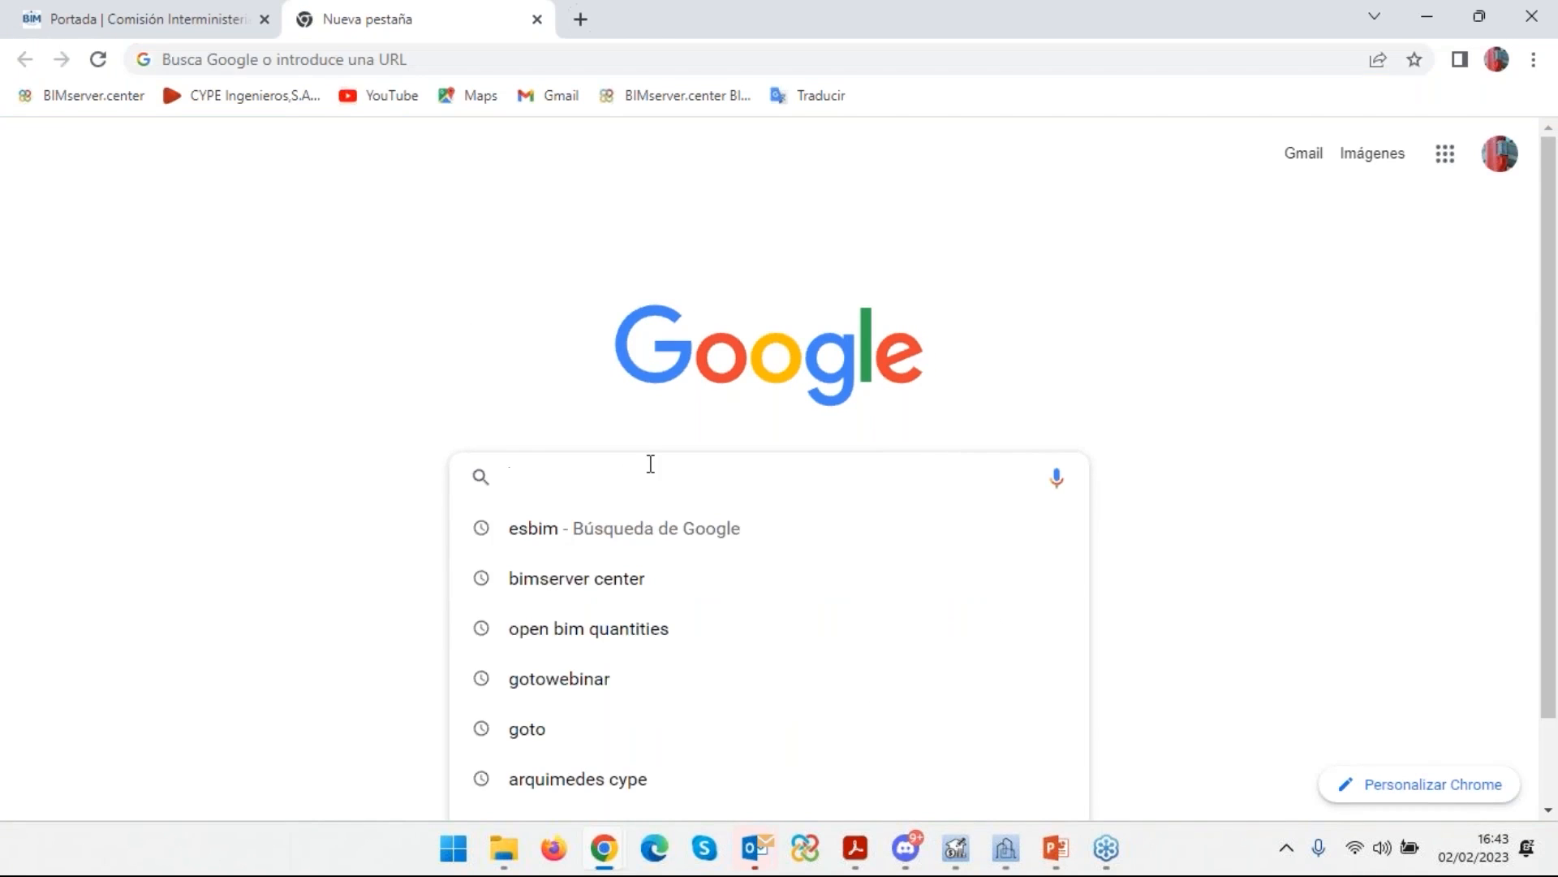
pyautogui.write('building')
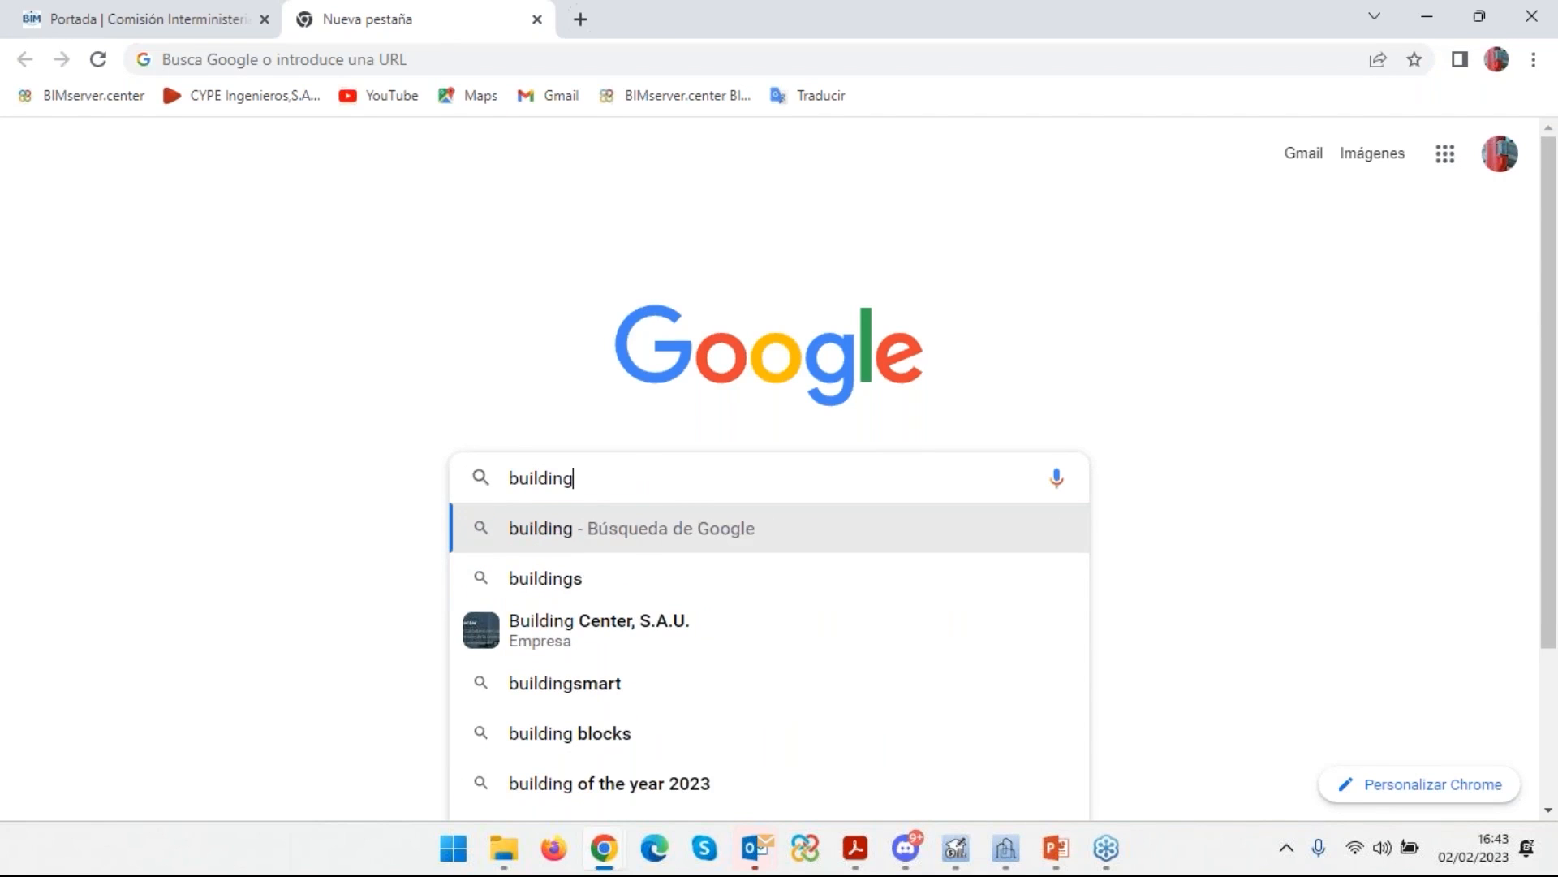
pyautogui.write('Smart')
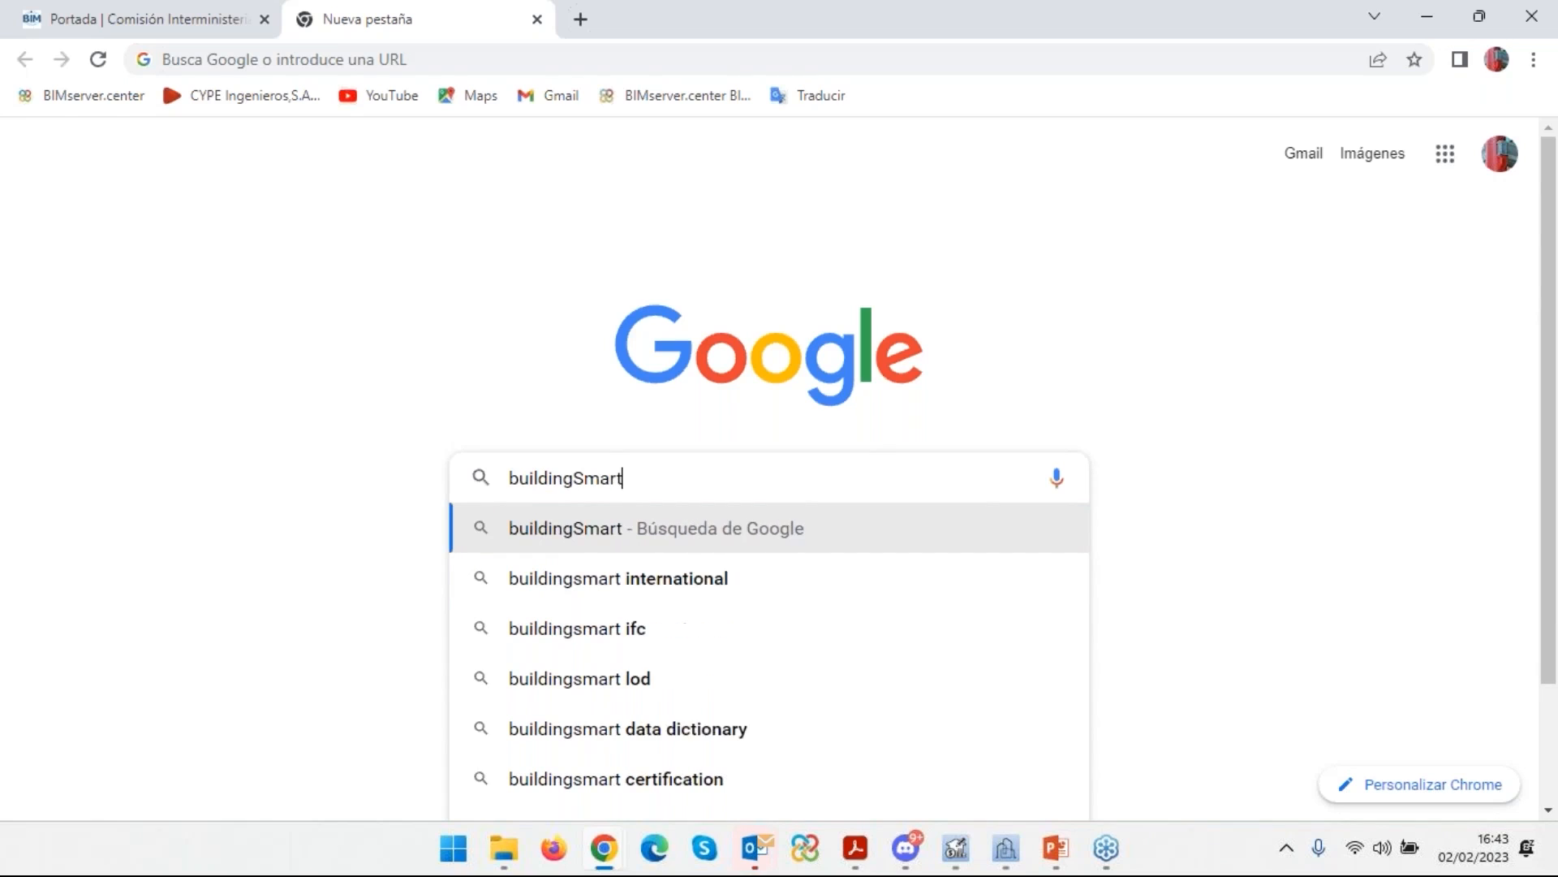
pyautogui.press('Return')
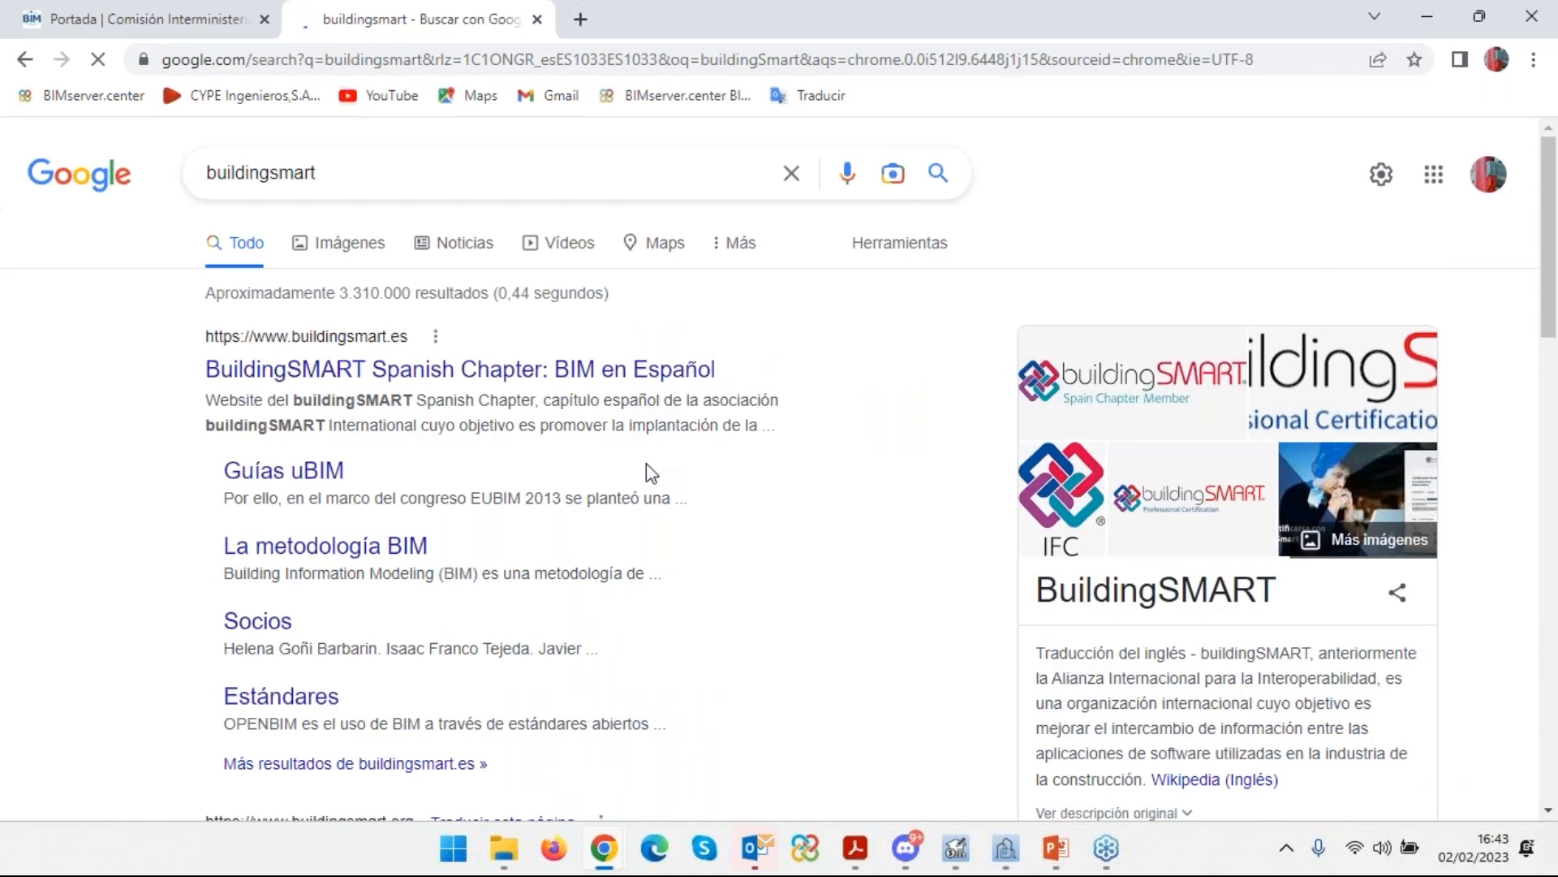
pyautogui.click(321, 372)
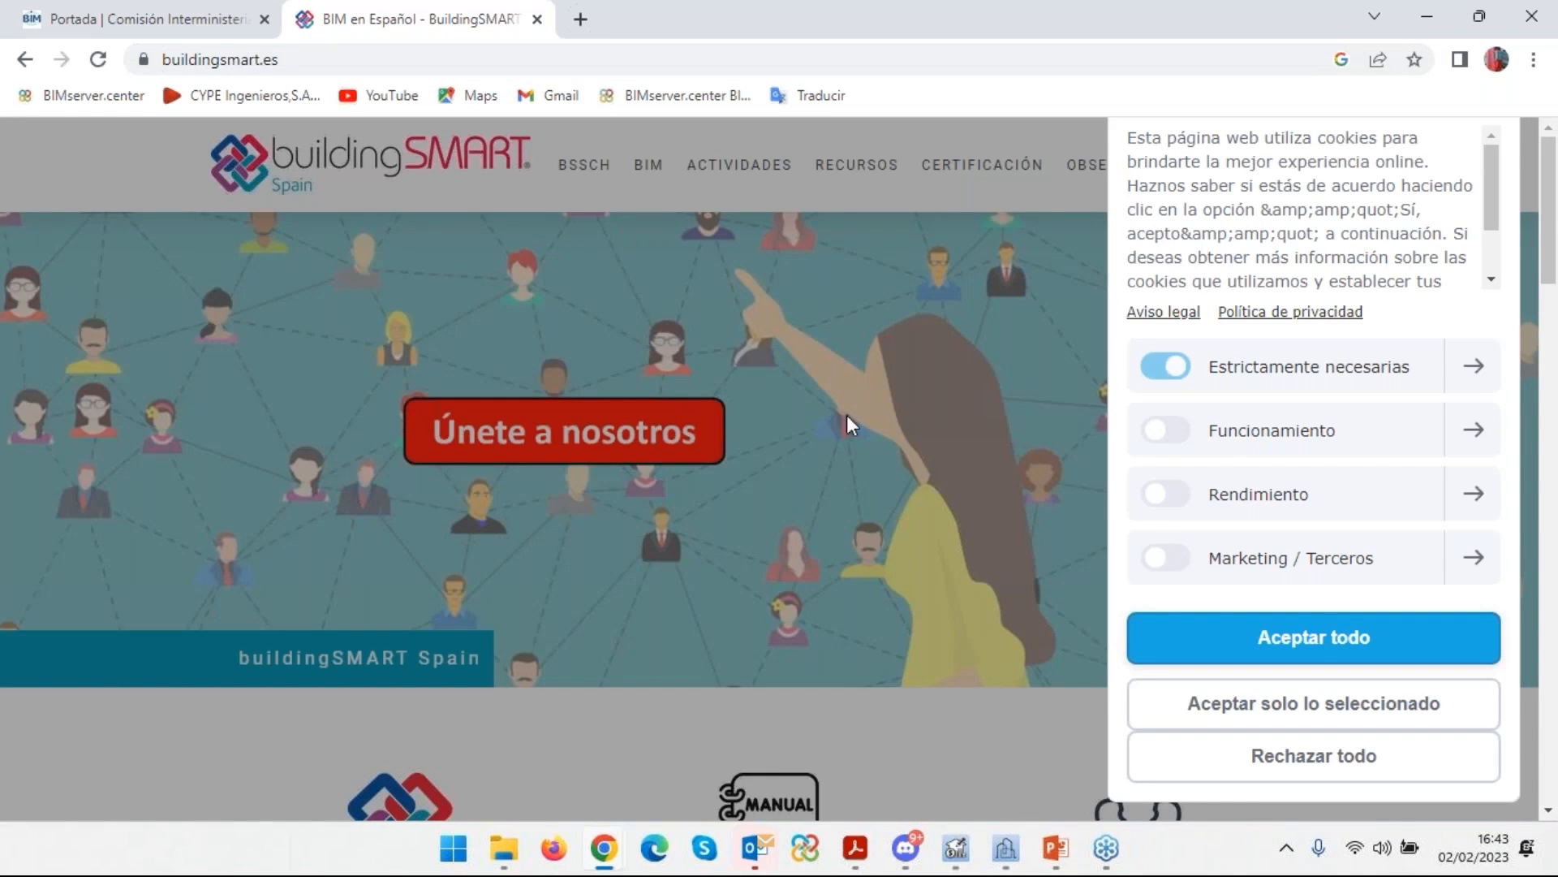
pyautogui.click(1312, 643)
# Look through the buildingSMART Spain home page, including the Guías y Manuales and Comunidad sections.
pyautogui.scroll(-4, 712, 426)
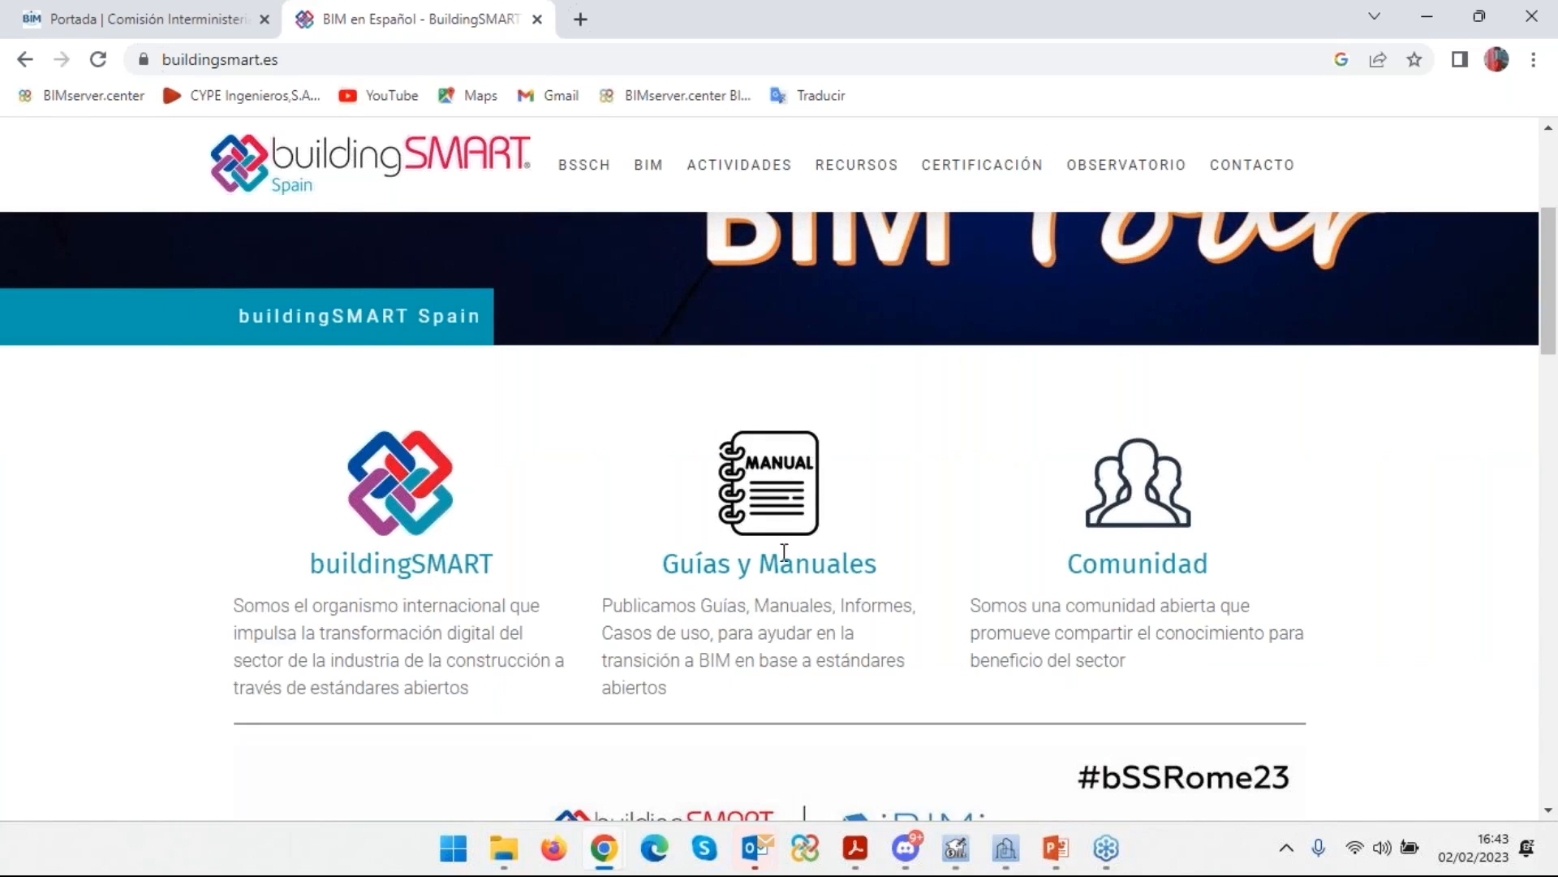
pyautogui.scroll(-1, 763, 623)
pyautogui.scroll(-4, 810, 408)
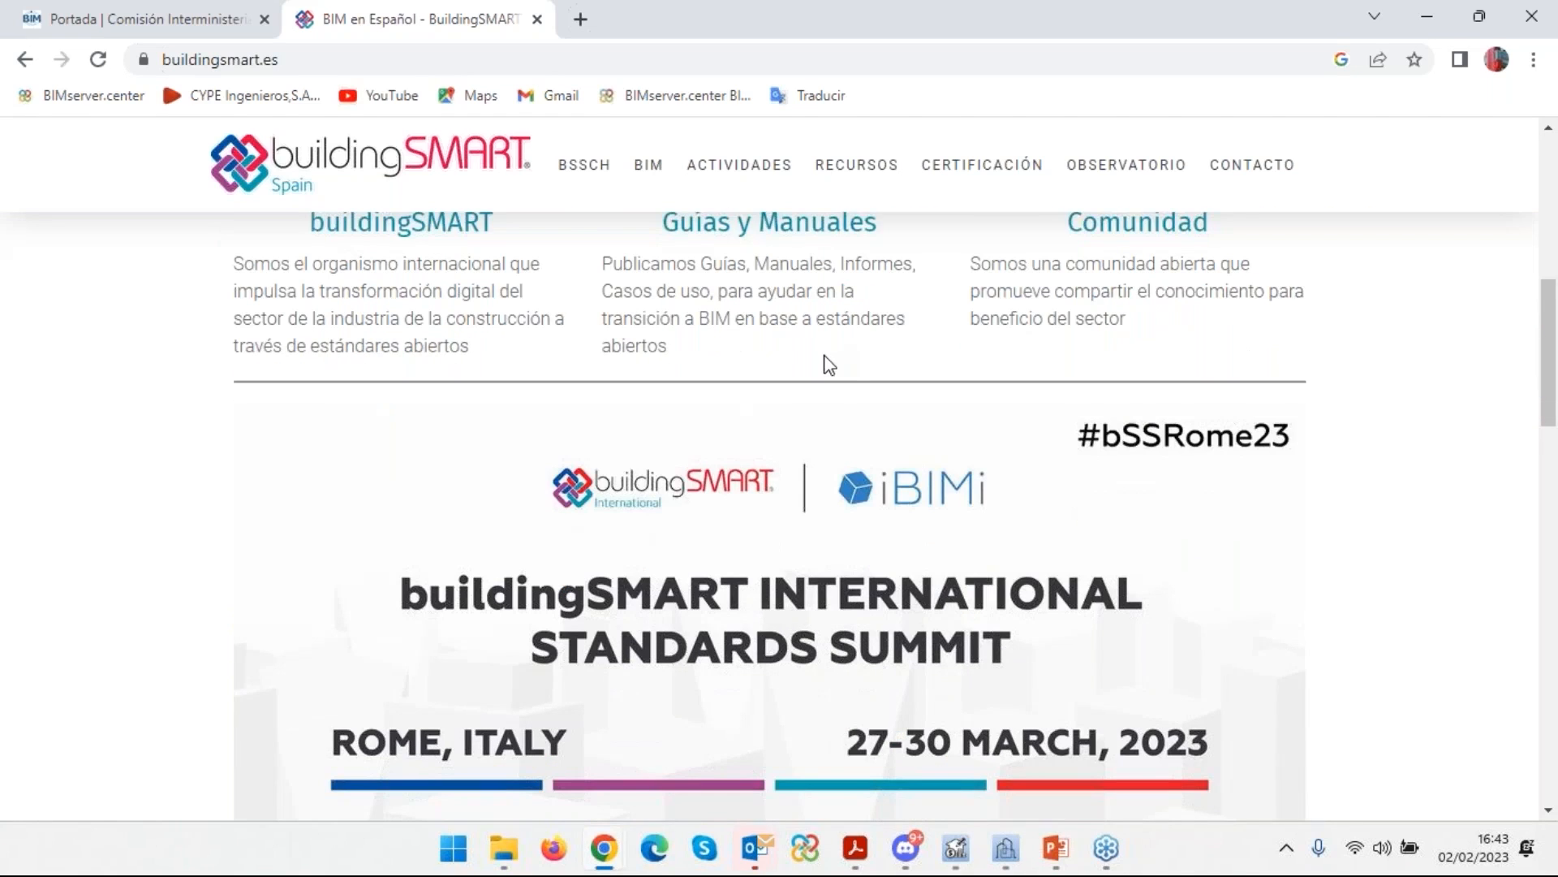
pyautogui.scroll(-2, 826, 365)
pyautogui.scroll(3, 826, 365)
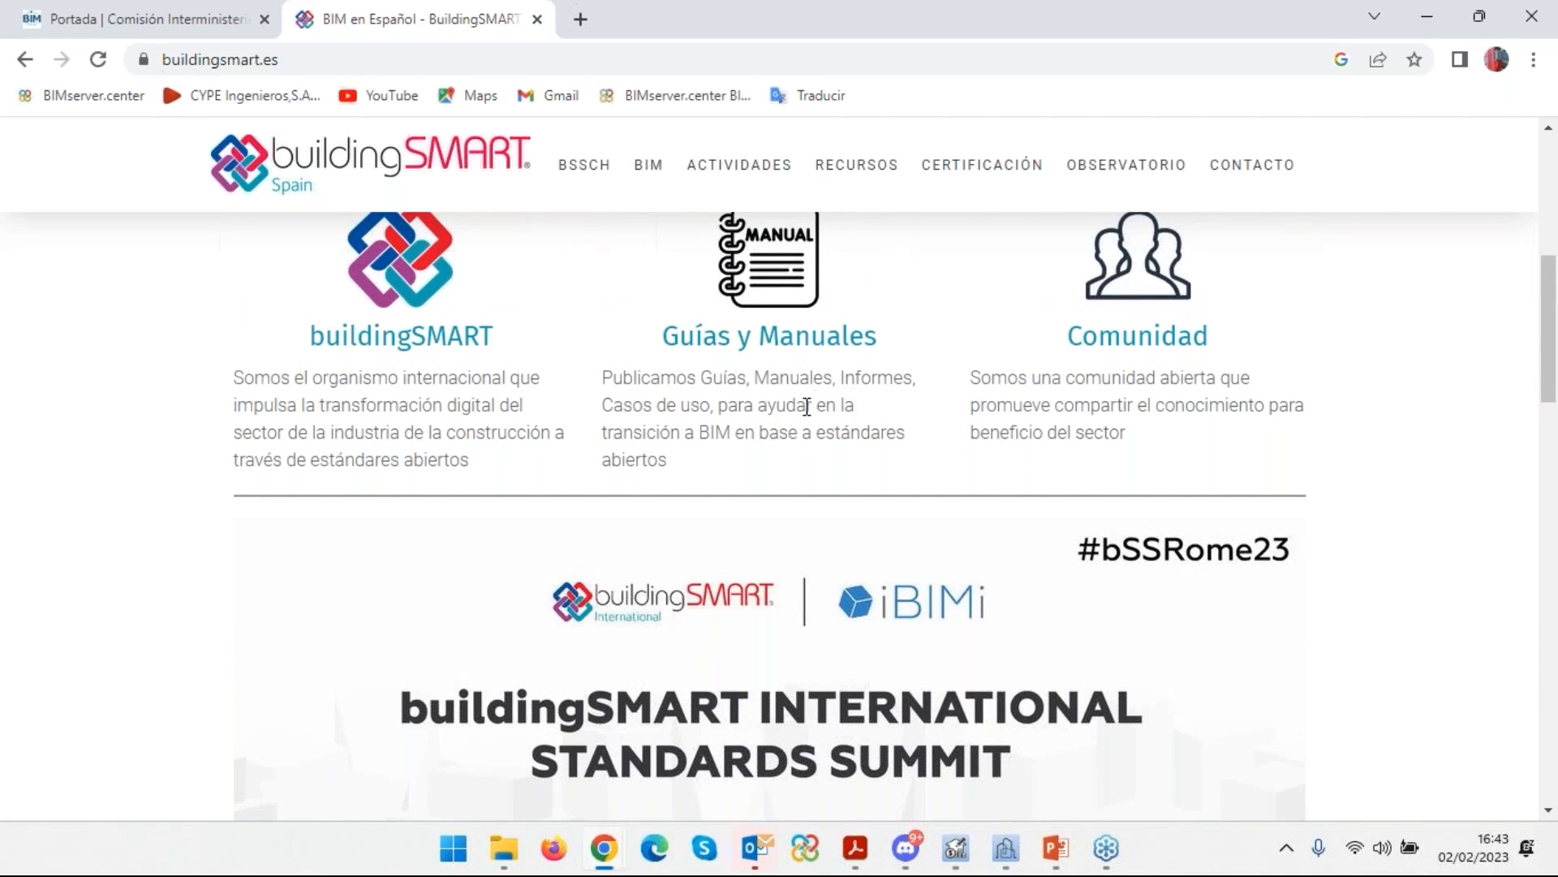
pyautogui.scroll(2, 804, 377)
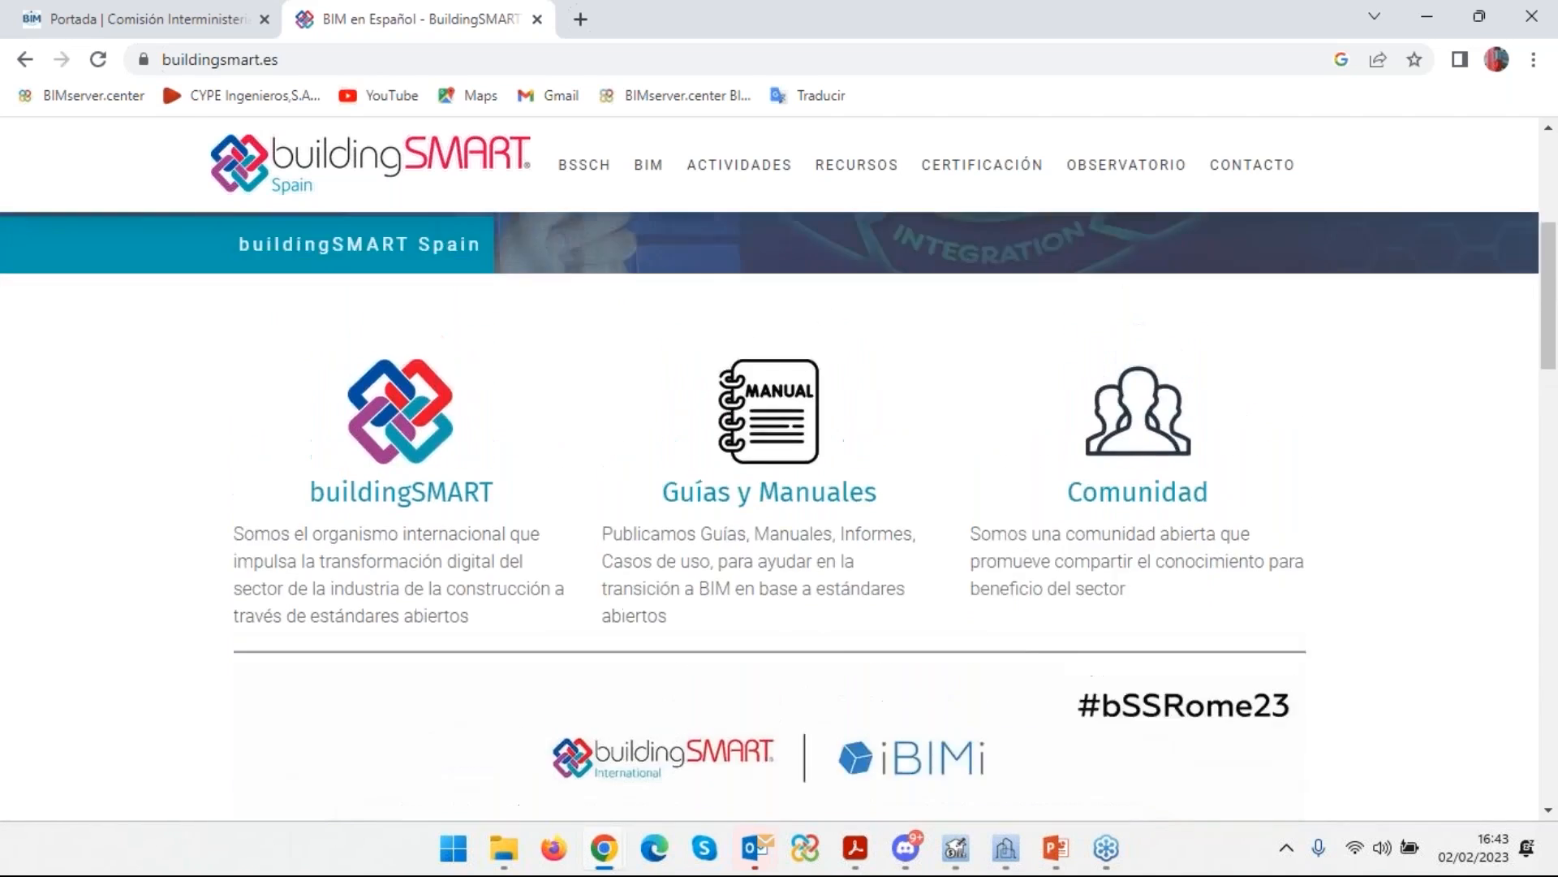
pyautogui.scroll(2, 874, 327)
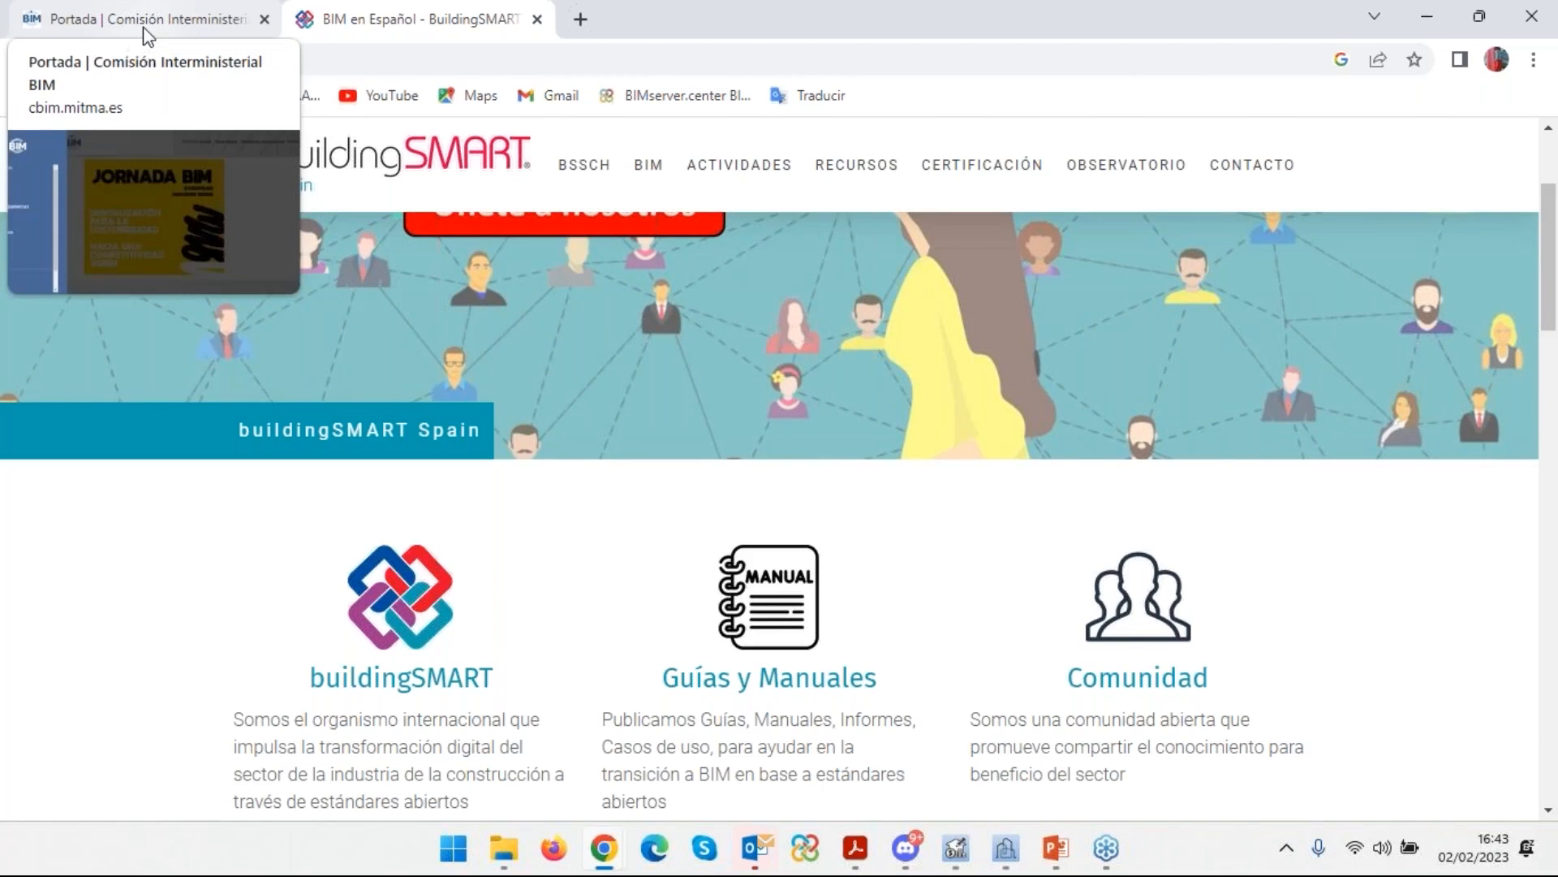
# Return to the cbim.mitma.es page, close its navigation menu and review the BIM presentation, agenda and news sections.
pyautogui.click(148, 36)
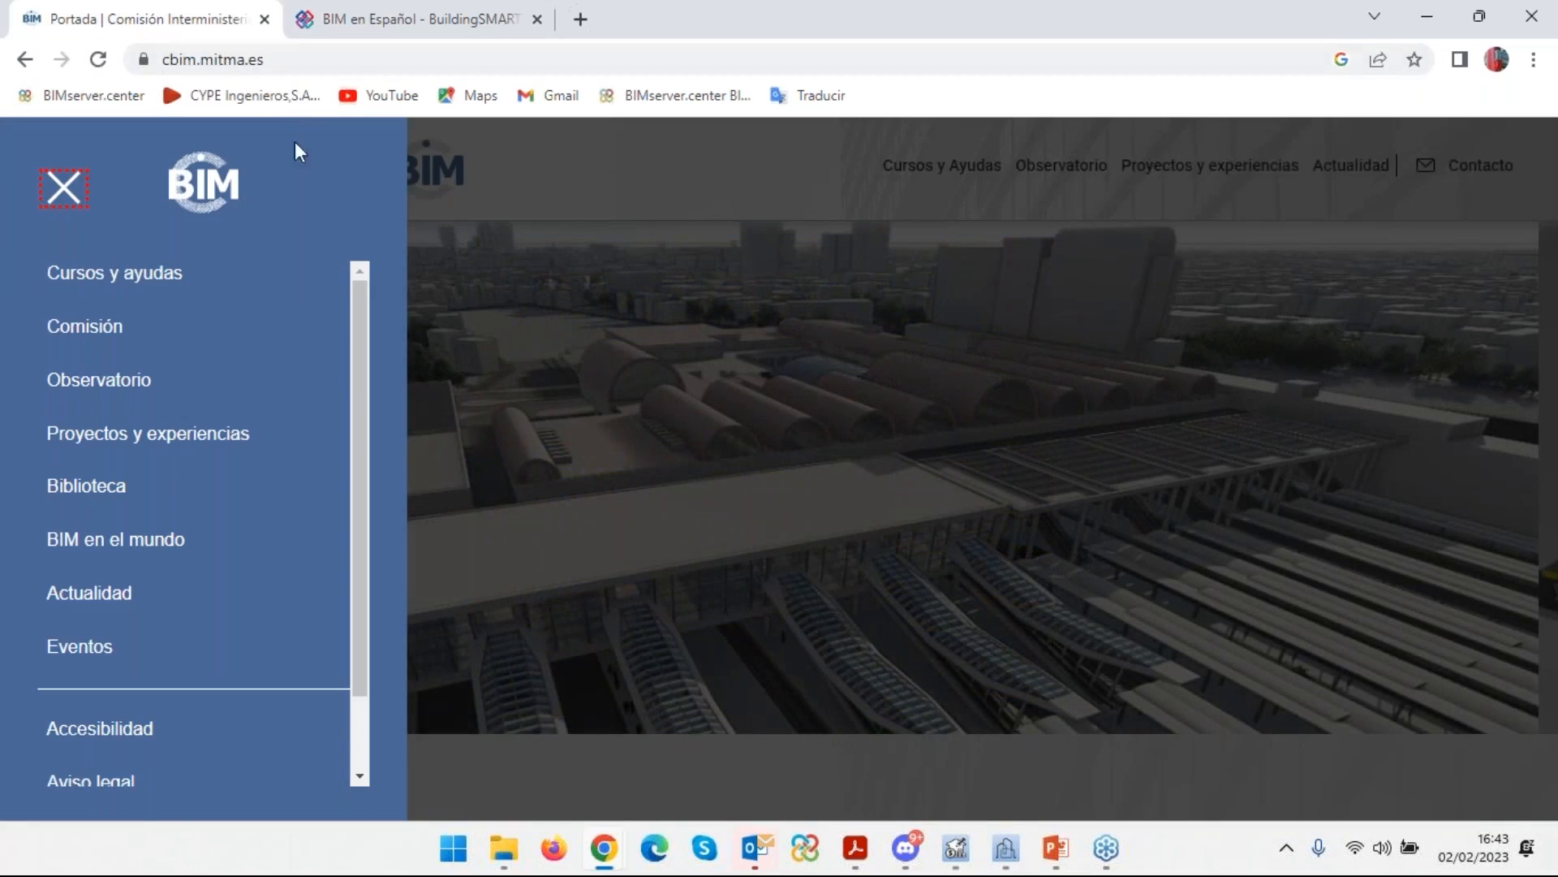
pyautogui.click(578, 330)
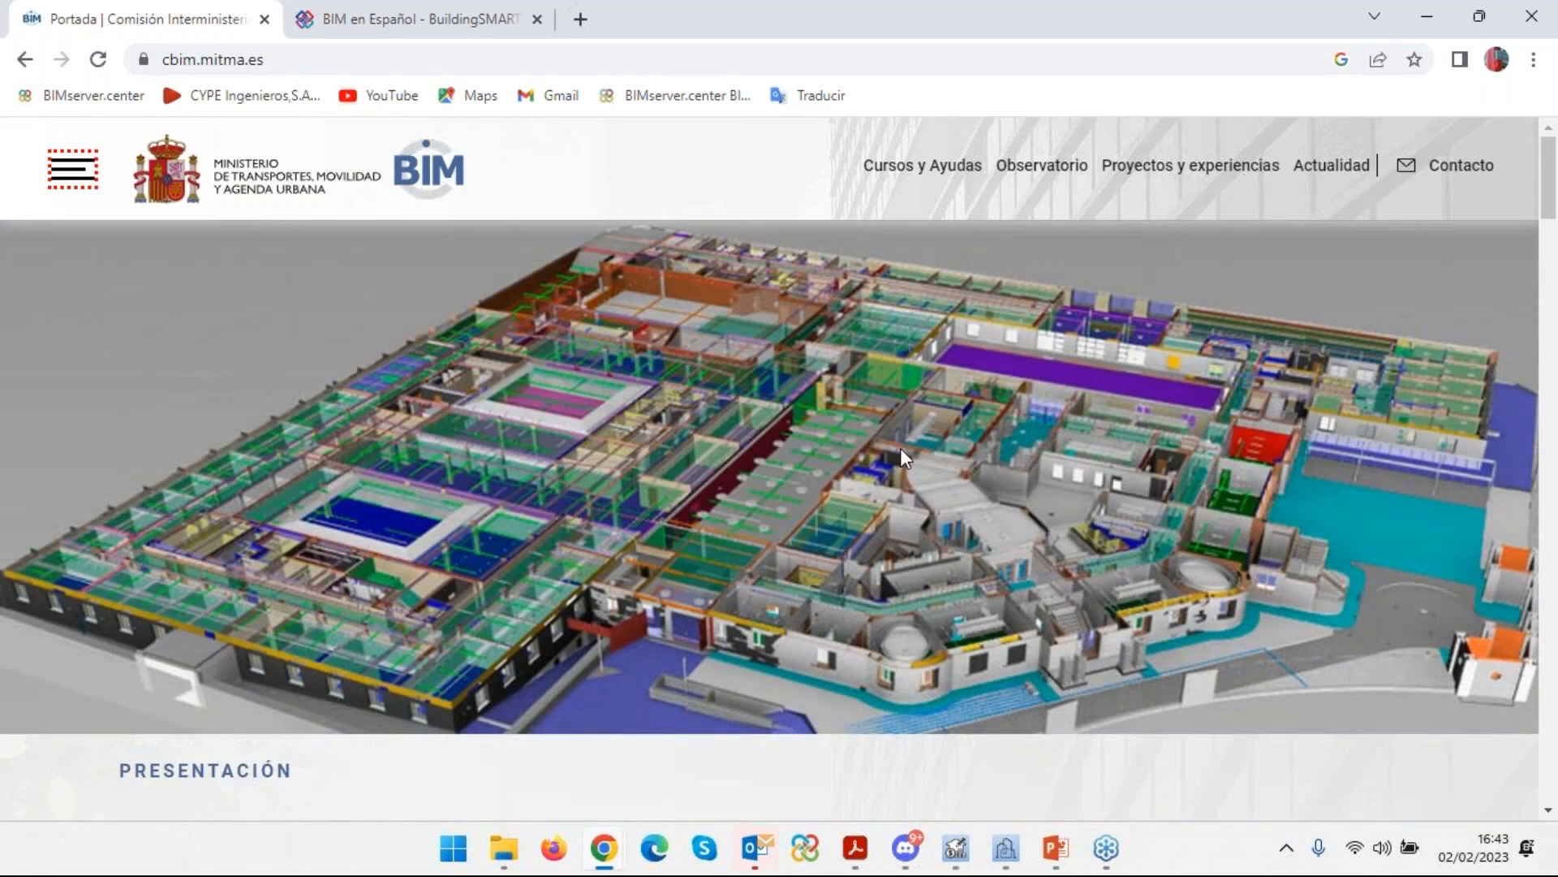
pyautogui.scroll(-5, 897, 454)
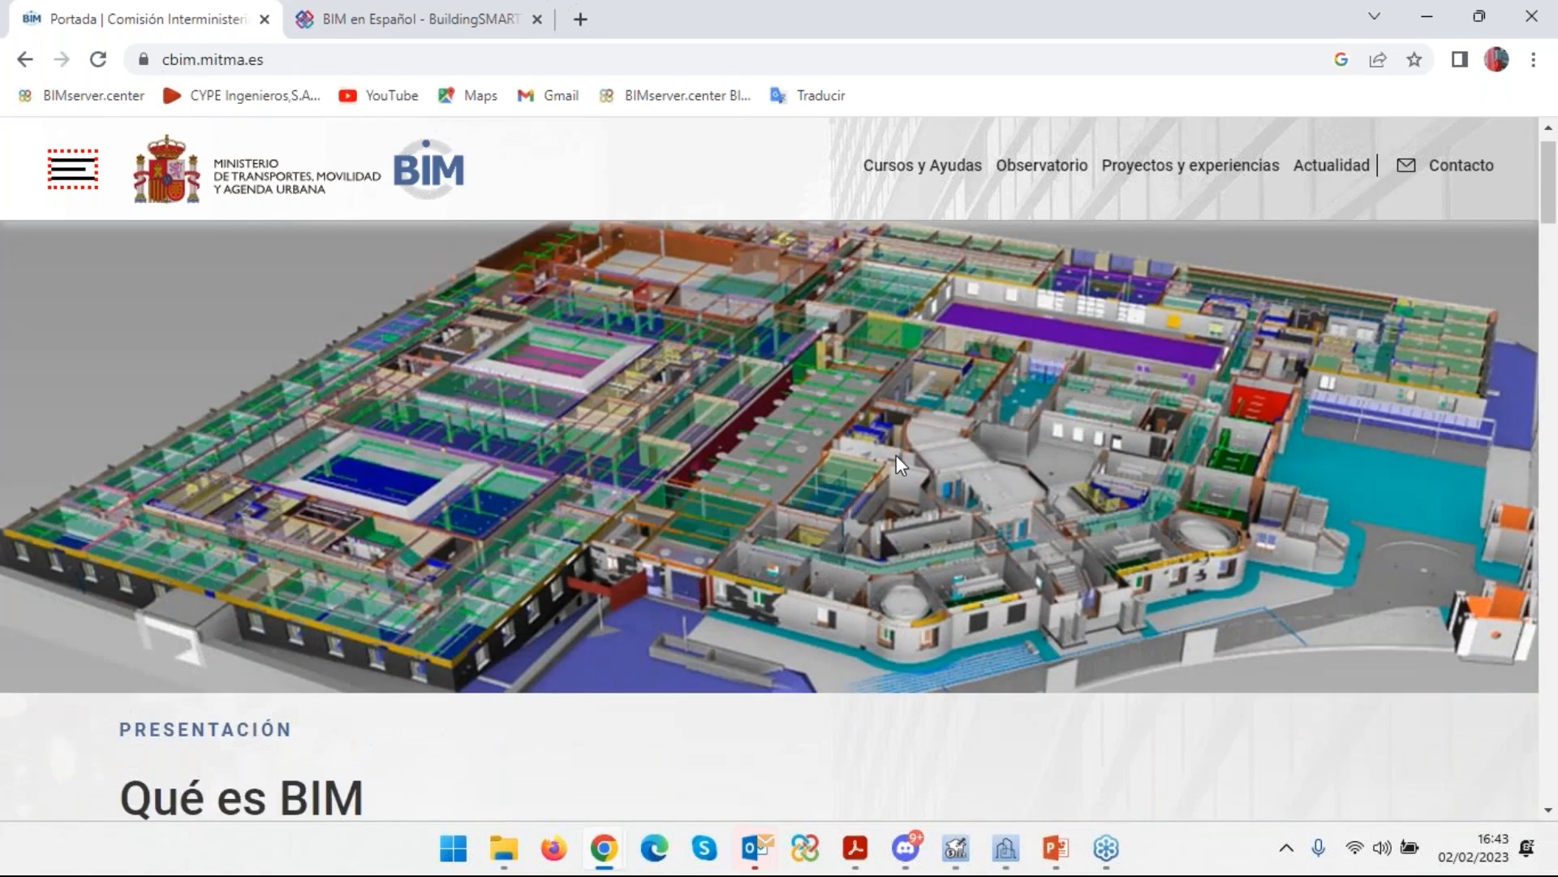
pyautogui.scroll(-7, 888, 449)
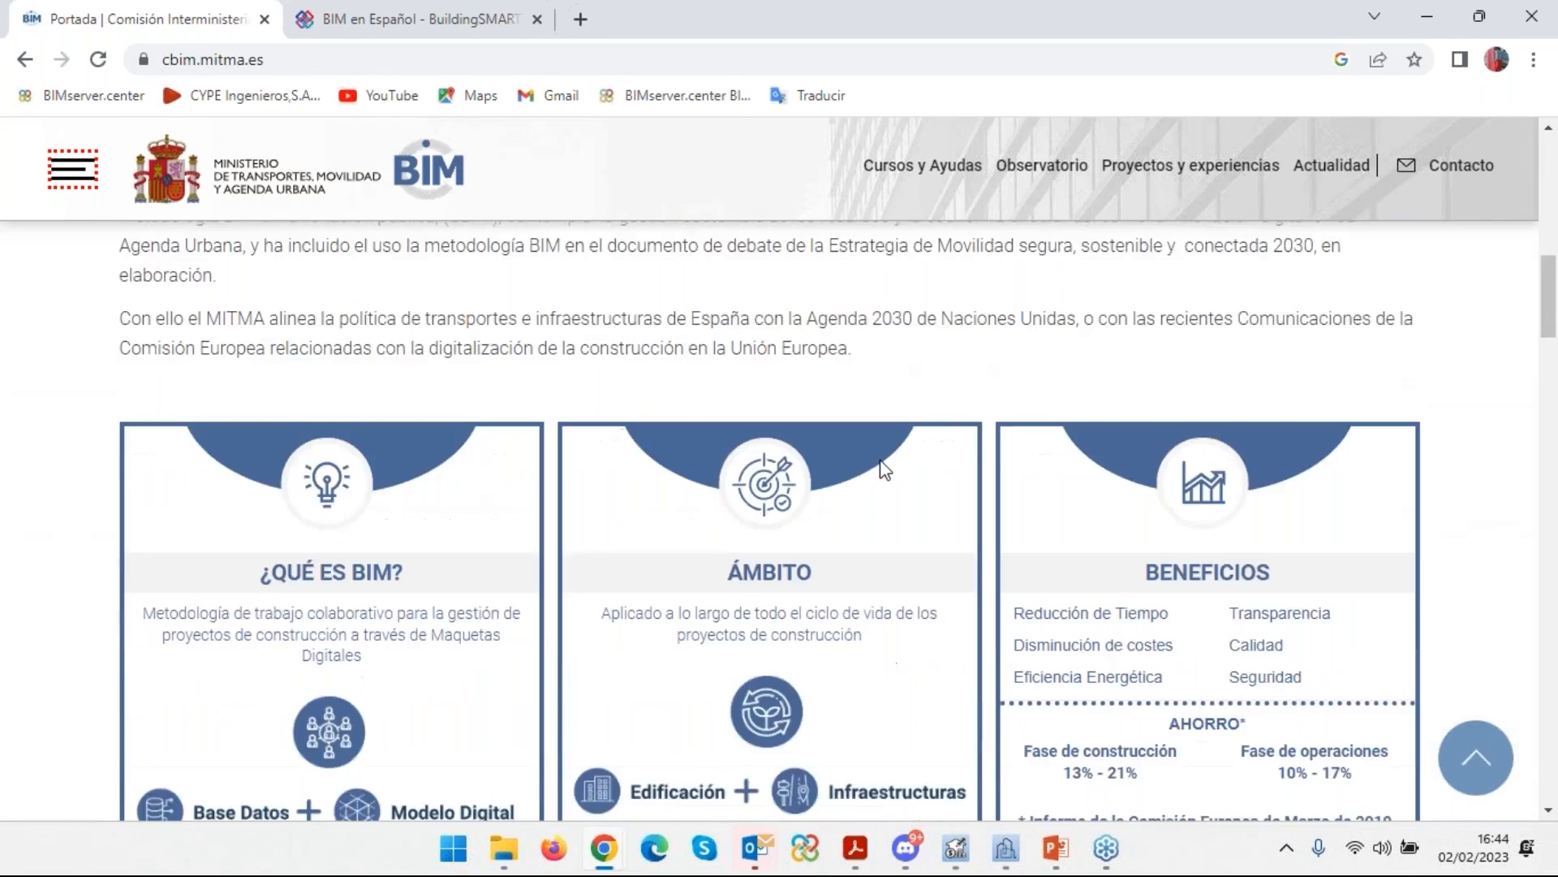
pyautogui.scroll(-5, 885, 471)
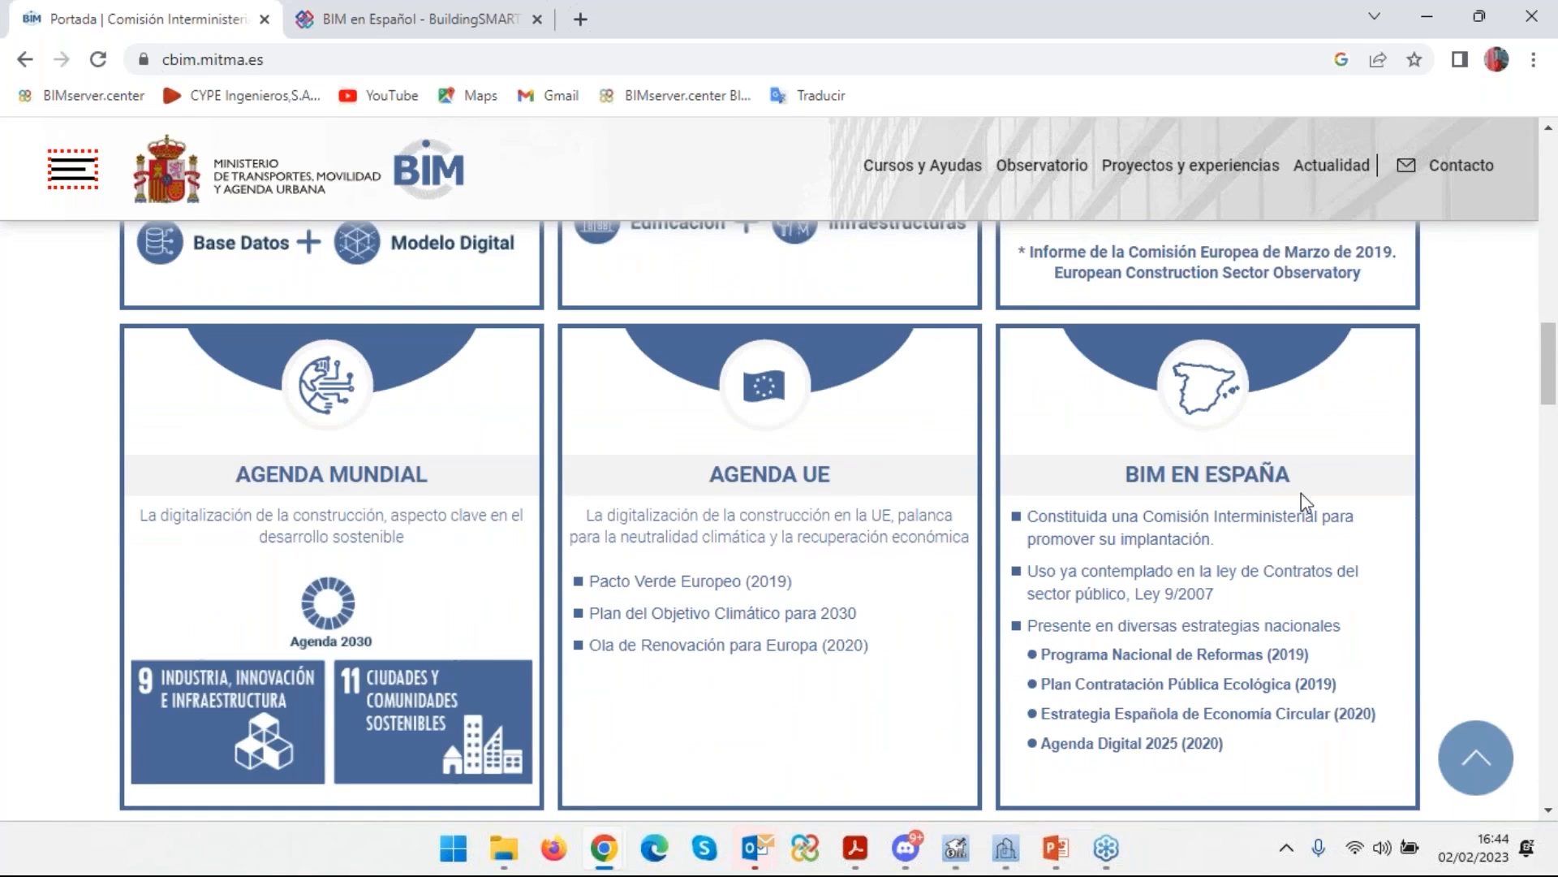
pyautogui.scroll(-5, 1134, 572)
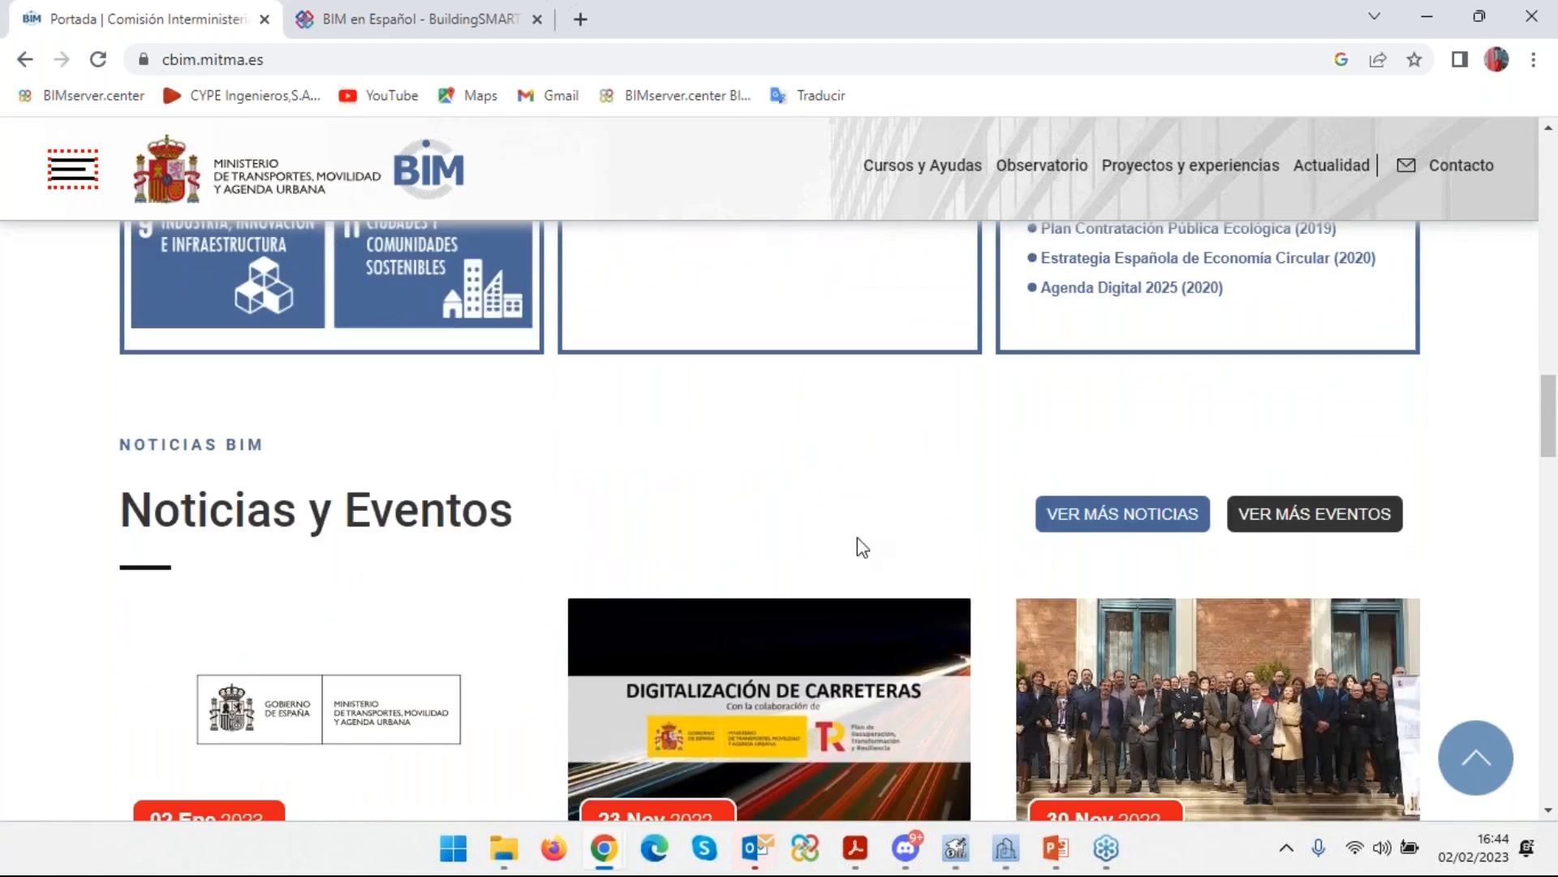
pyautogui.scroll(-3, 776, 469)
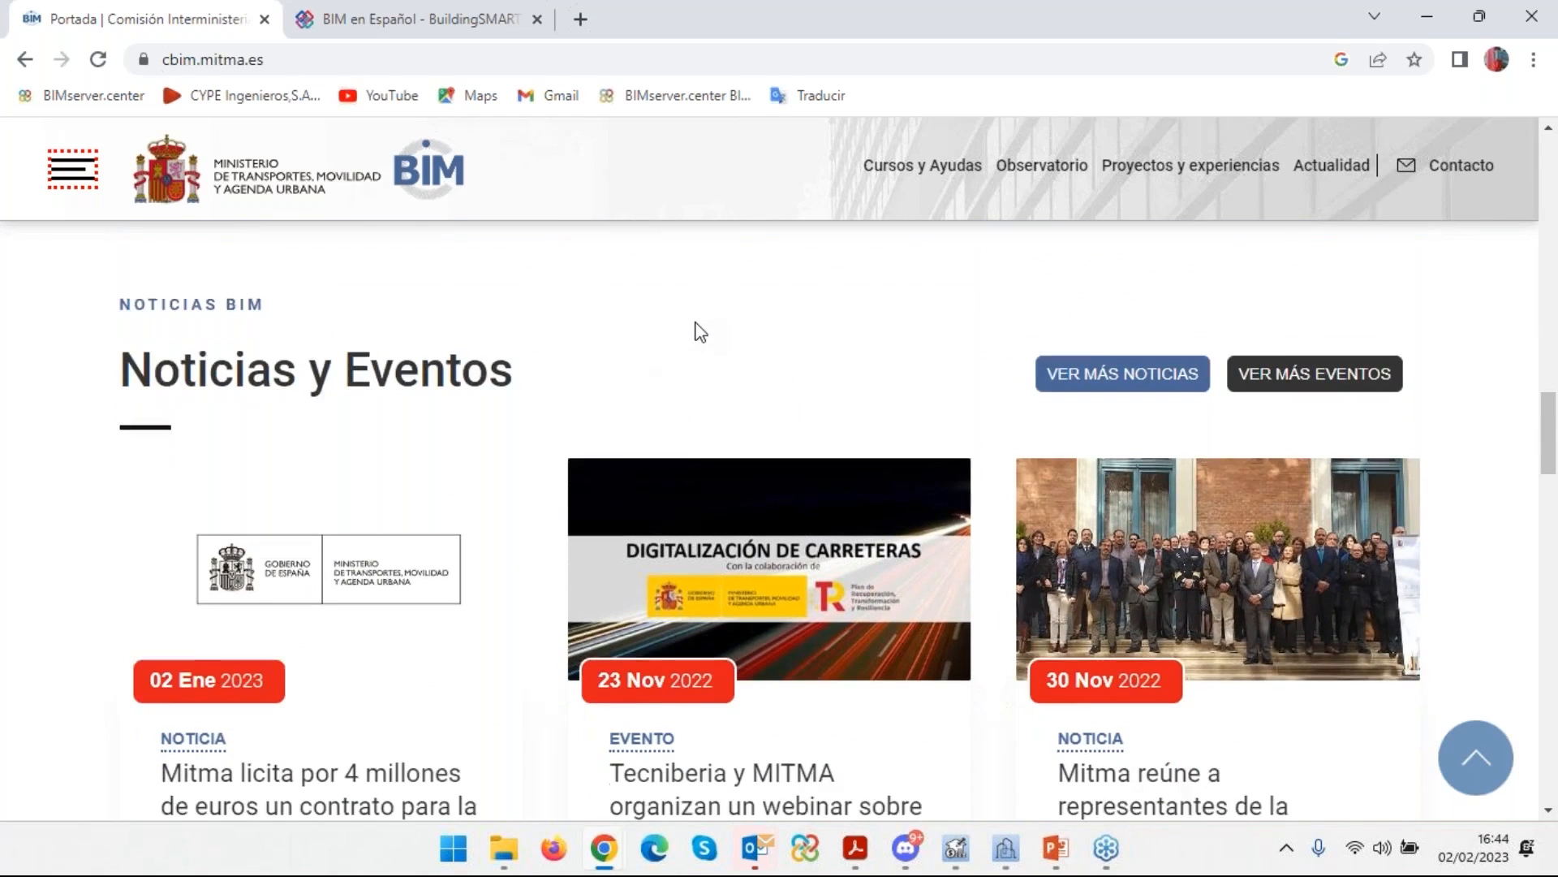
pyautogui.scroll(12, 714, 338)
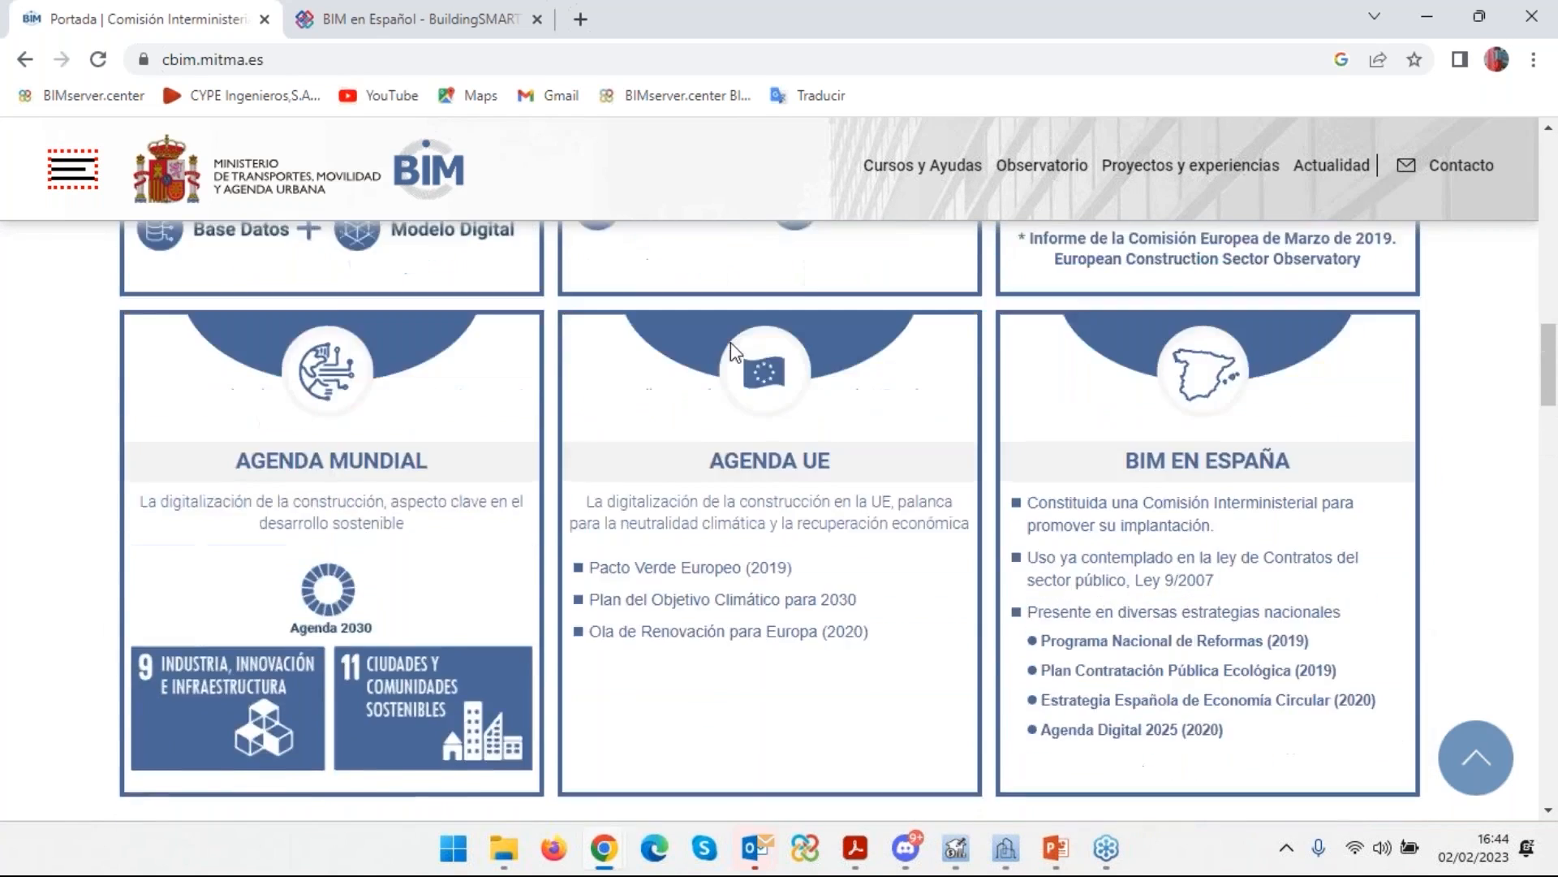
pyautogui.scroll(3, 730, 342)
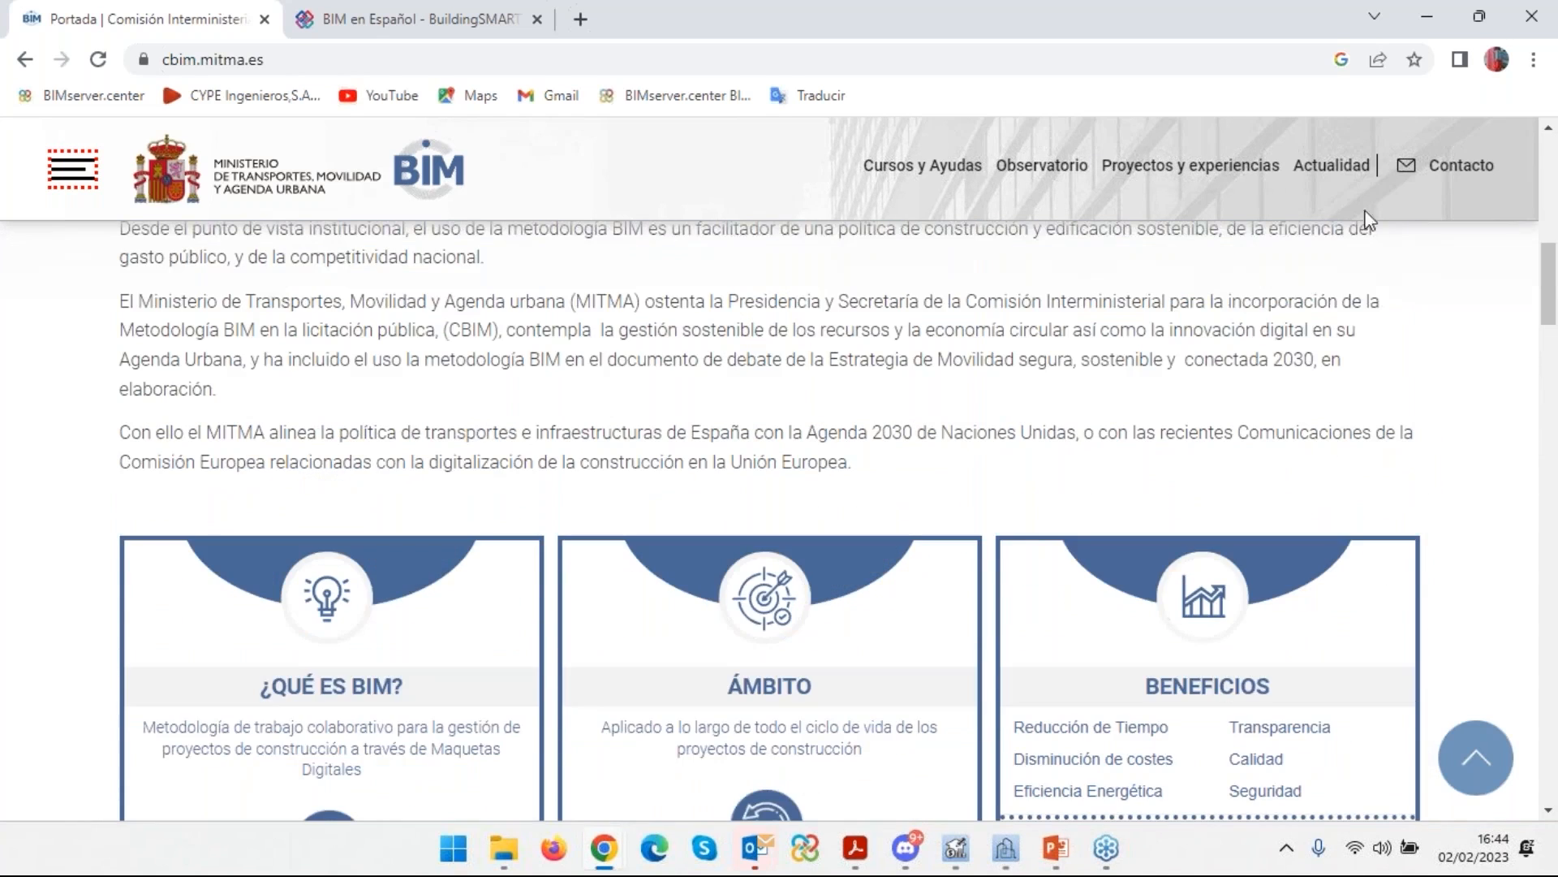
# Return to the buildingSMART Spain site, open its BIM Estándares page and look through the openBIM videos and standards link.
pyautogui.click(379, 19)
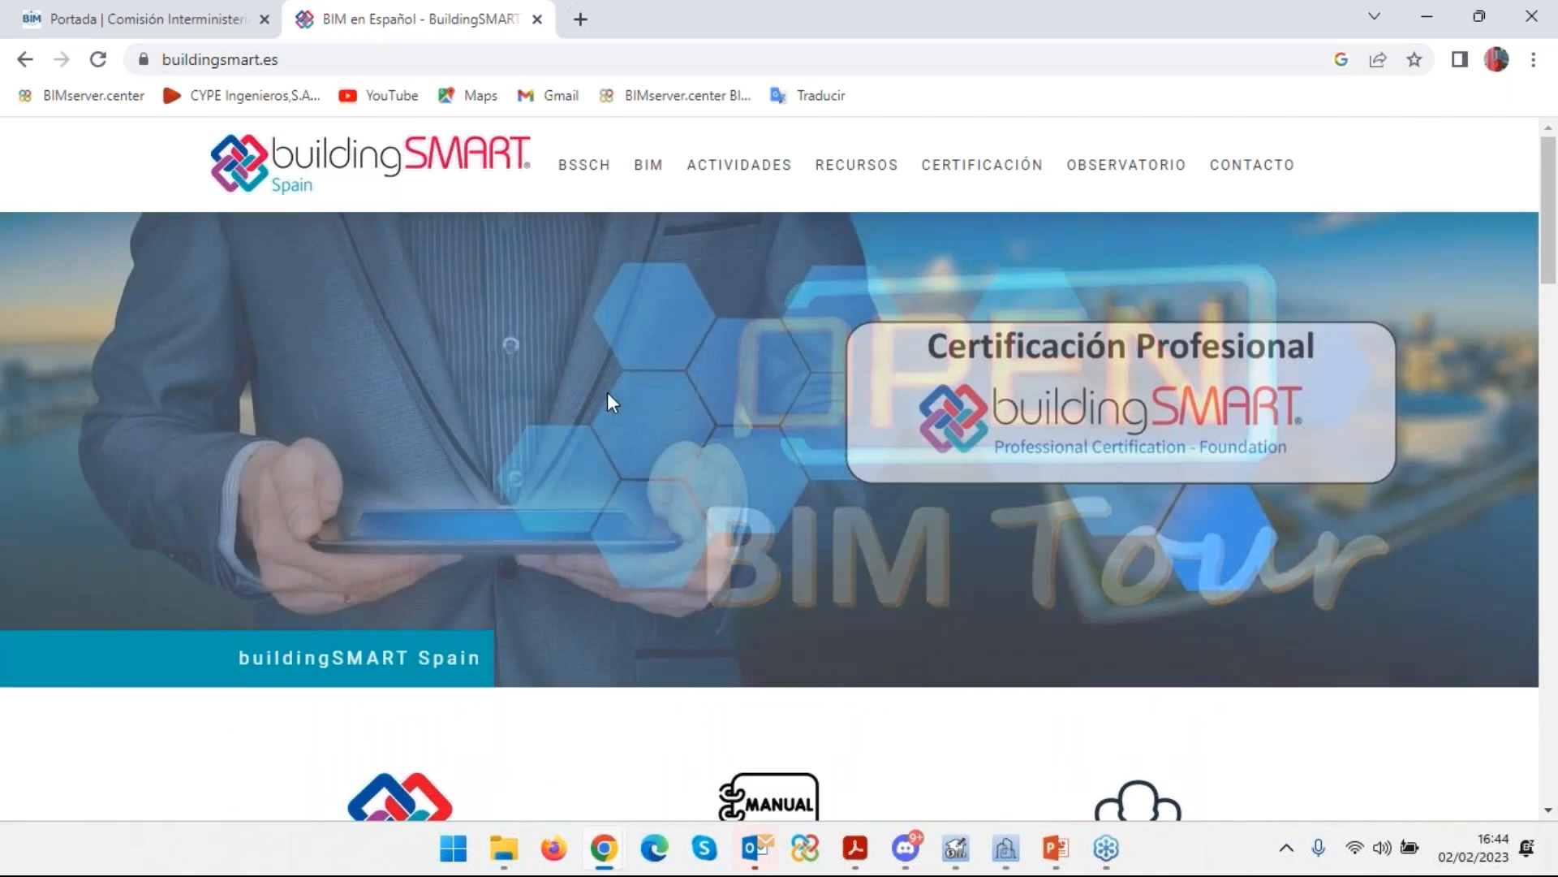
pyautogui.moveTo(588, 168)
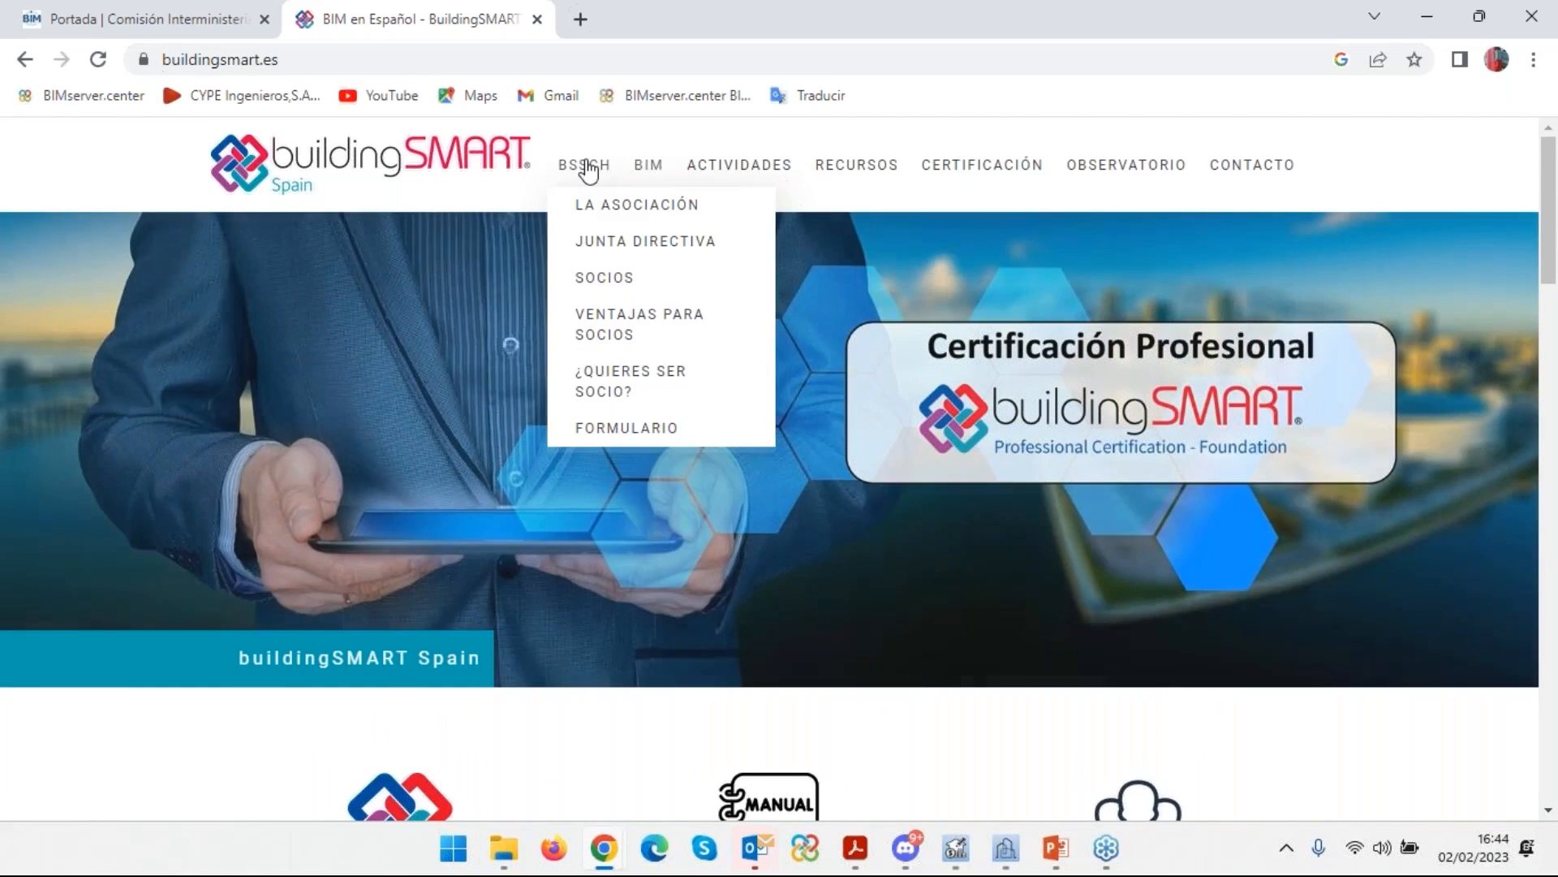
pyautogui.moveTo(645, 172)
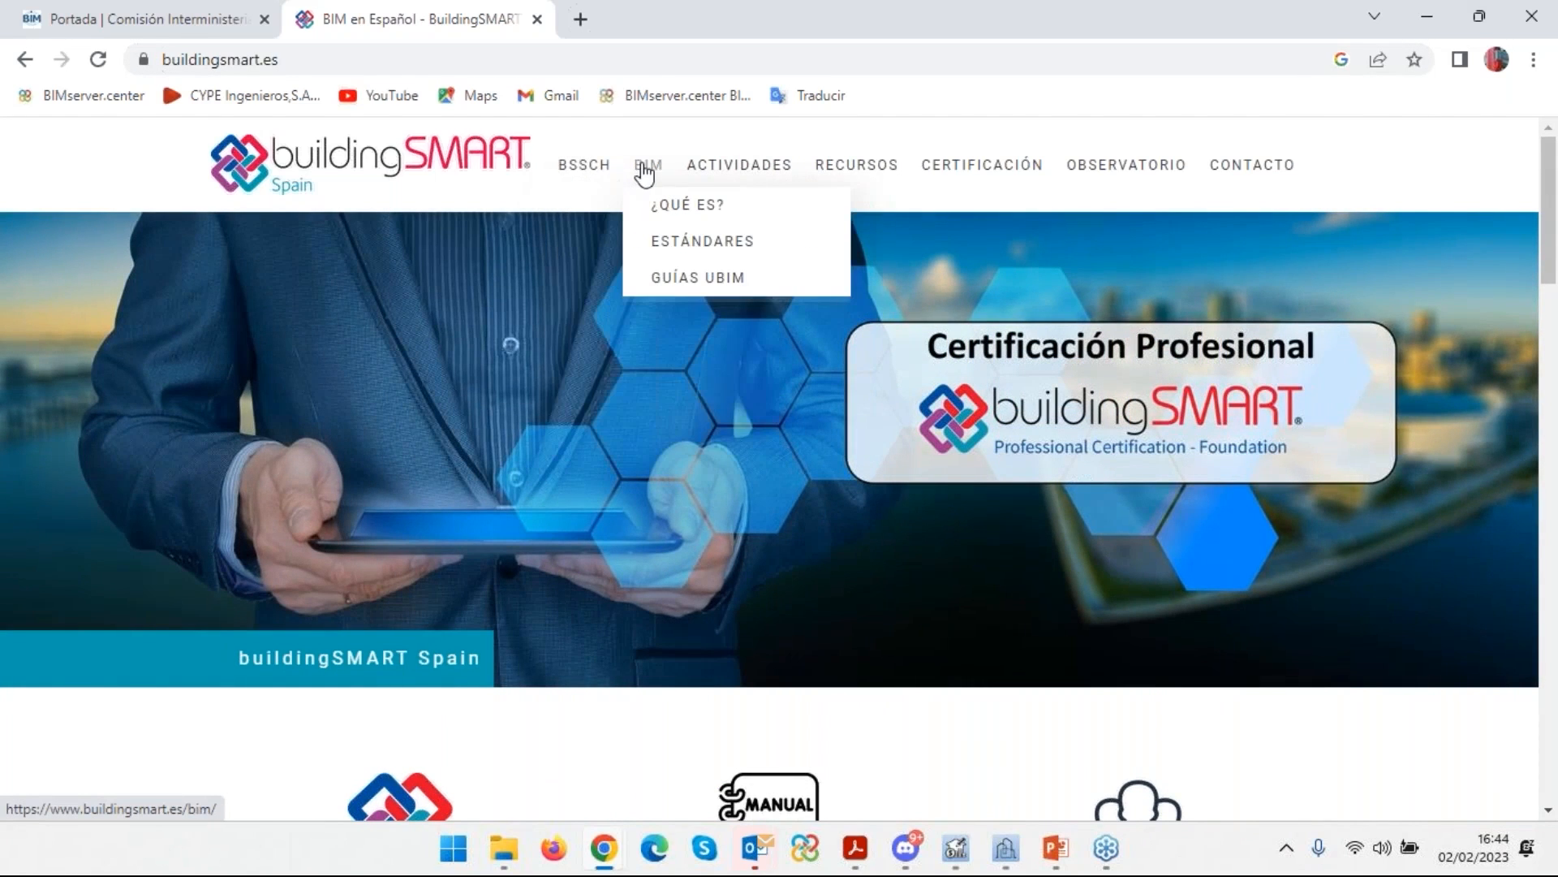
pyautogui.click(679, 254)
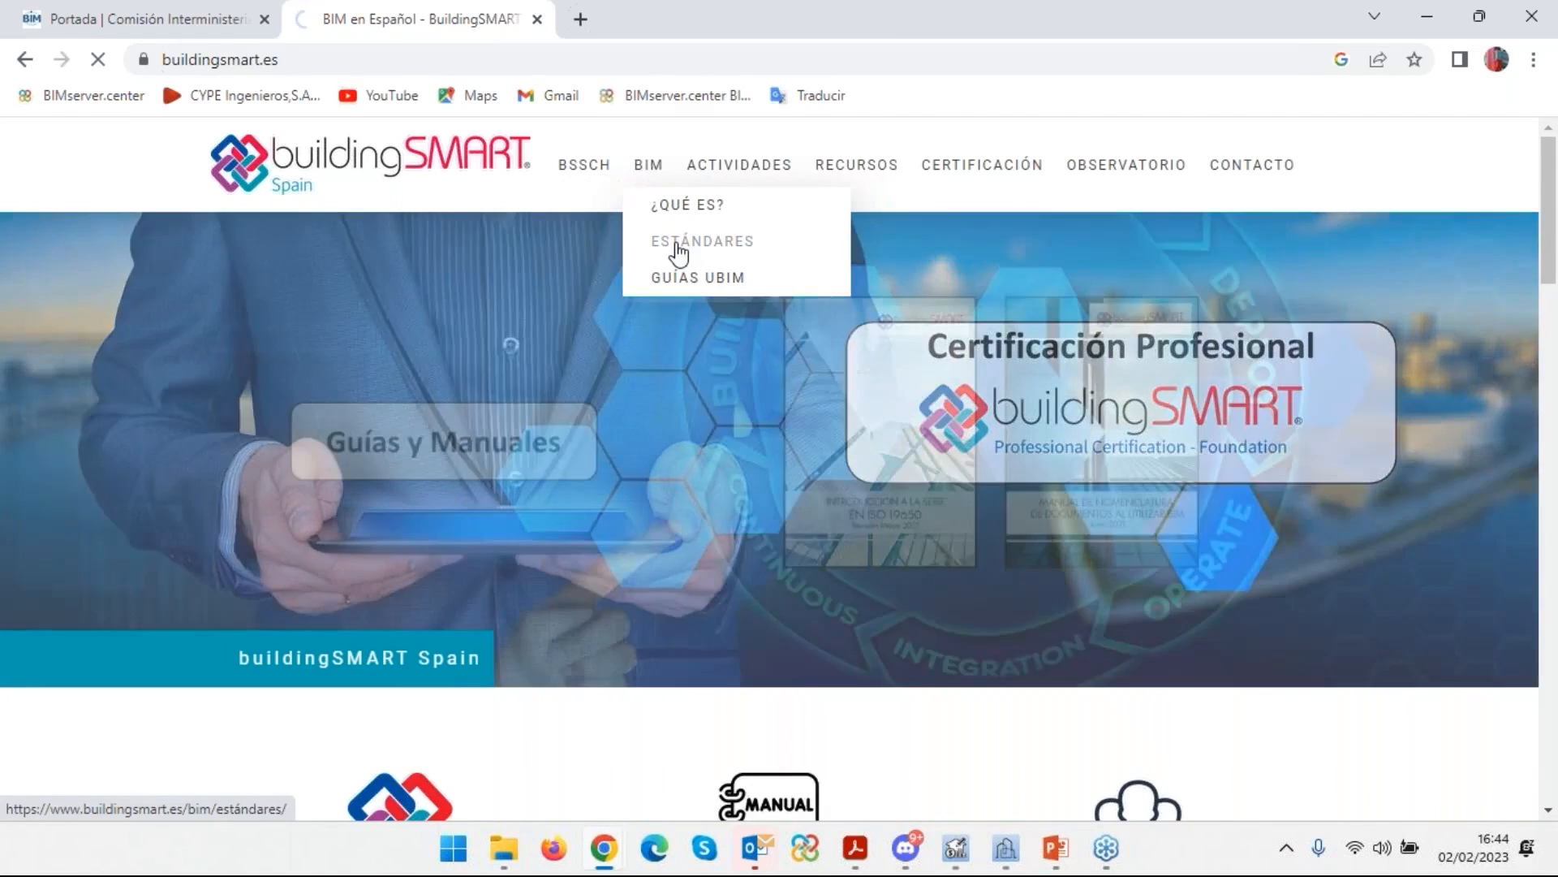
pyautogui.scroll(-10, 581, 392)
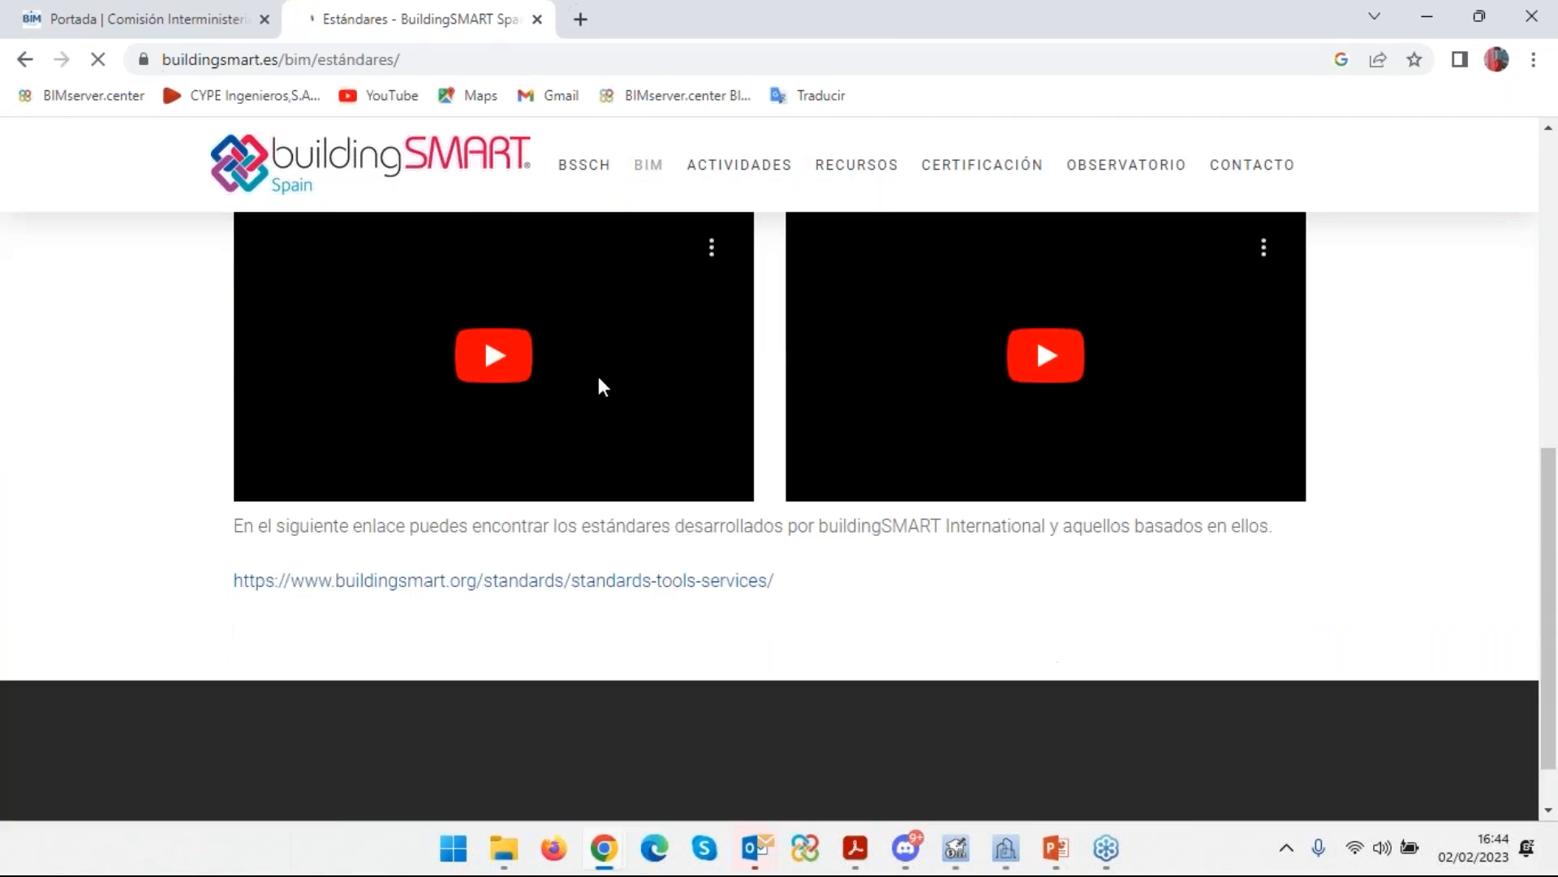
pyautogui.scroll(5, 609, 377)
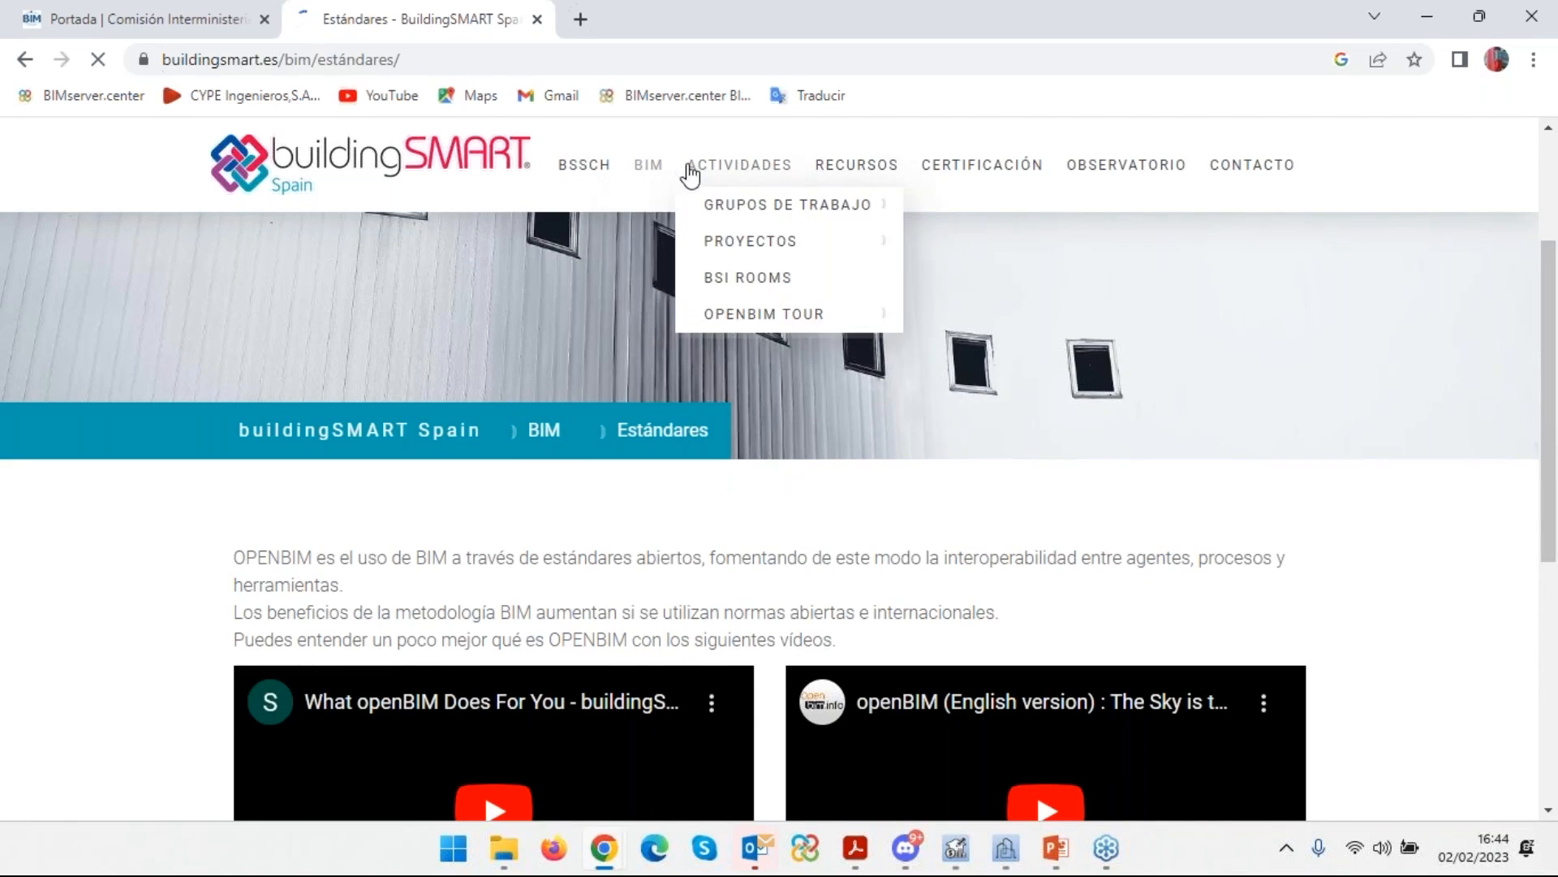
# Open the Guías uBIM page and look through the guide documents from D1 to D14, plus the Recursos topics.
pyautogui.moveTo(641, 168)
pyautogui.click(670, 280)
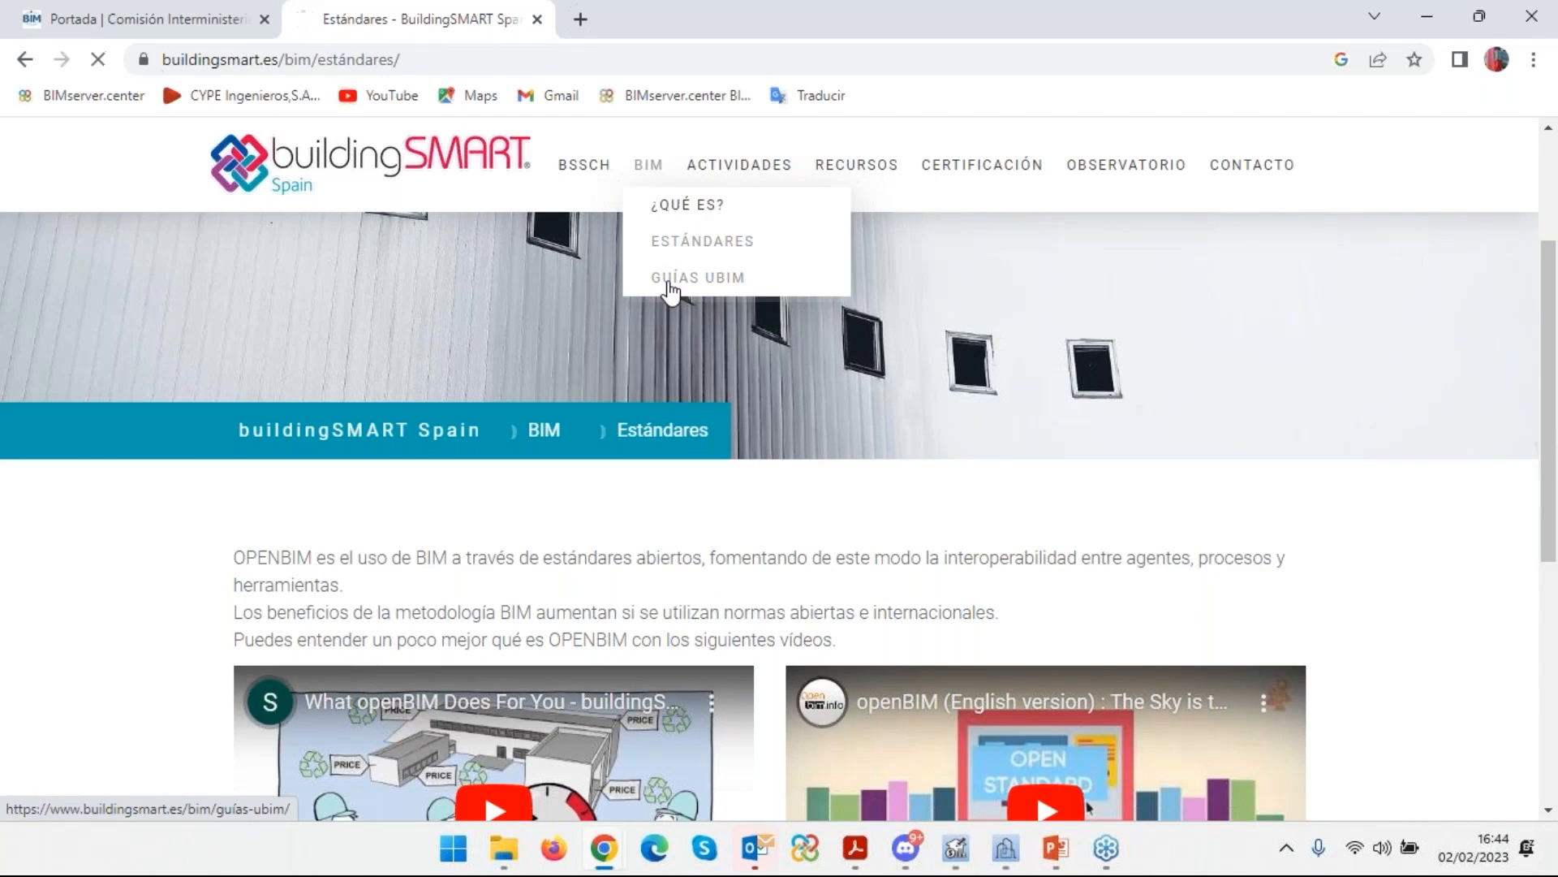
pyautogui.scroll(-5, 605, 428)
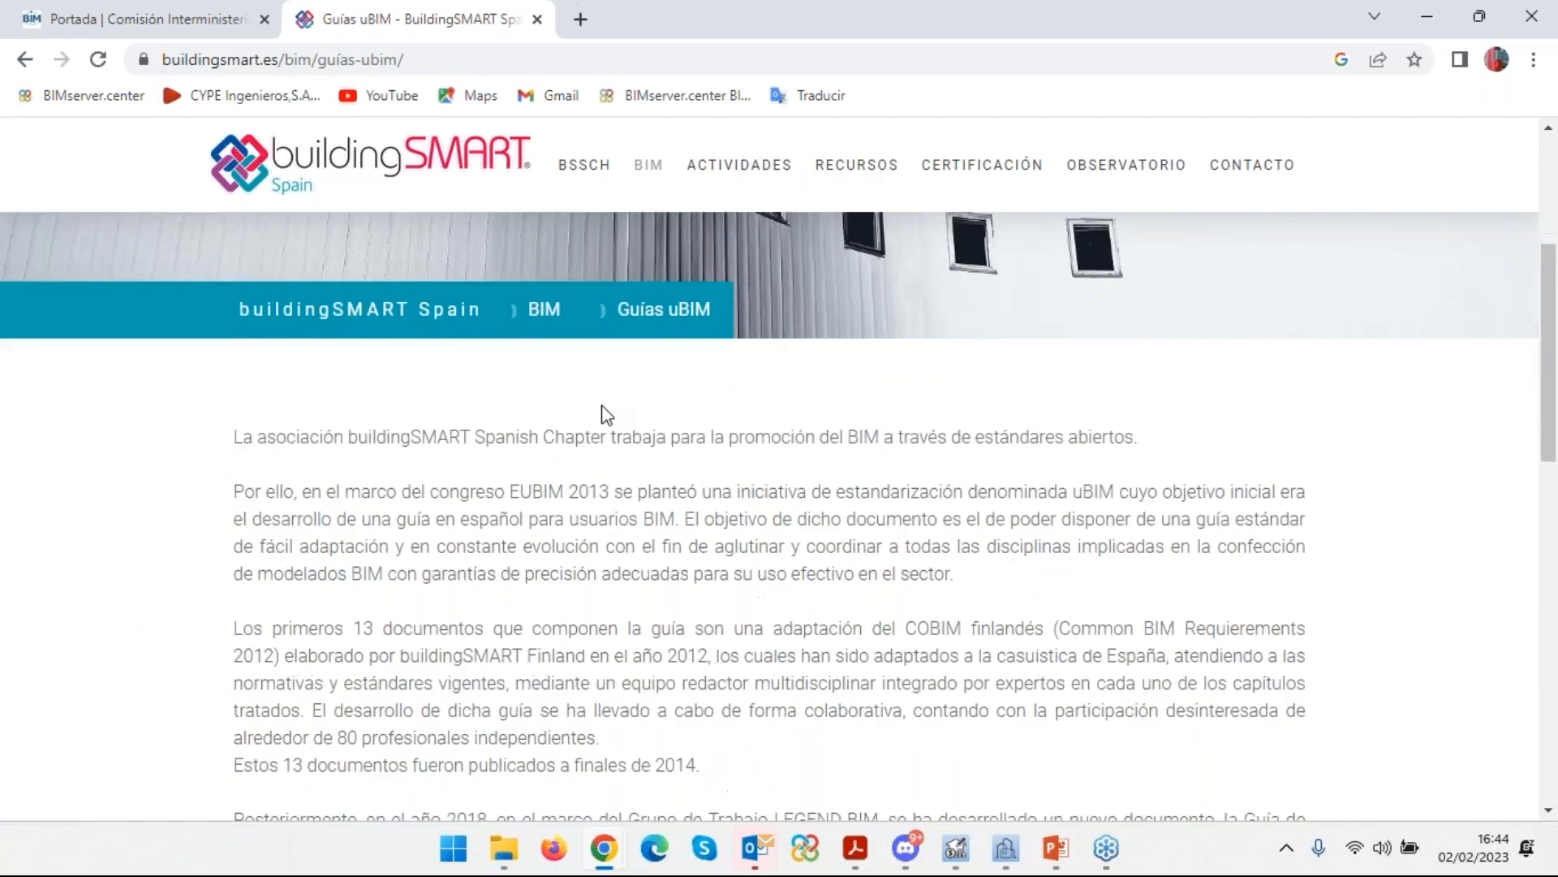
pyautogui.scroll(-5, 604, 402)
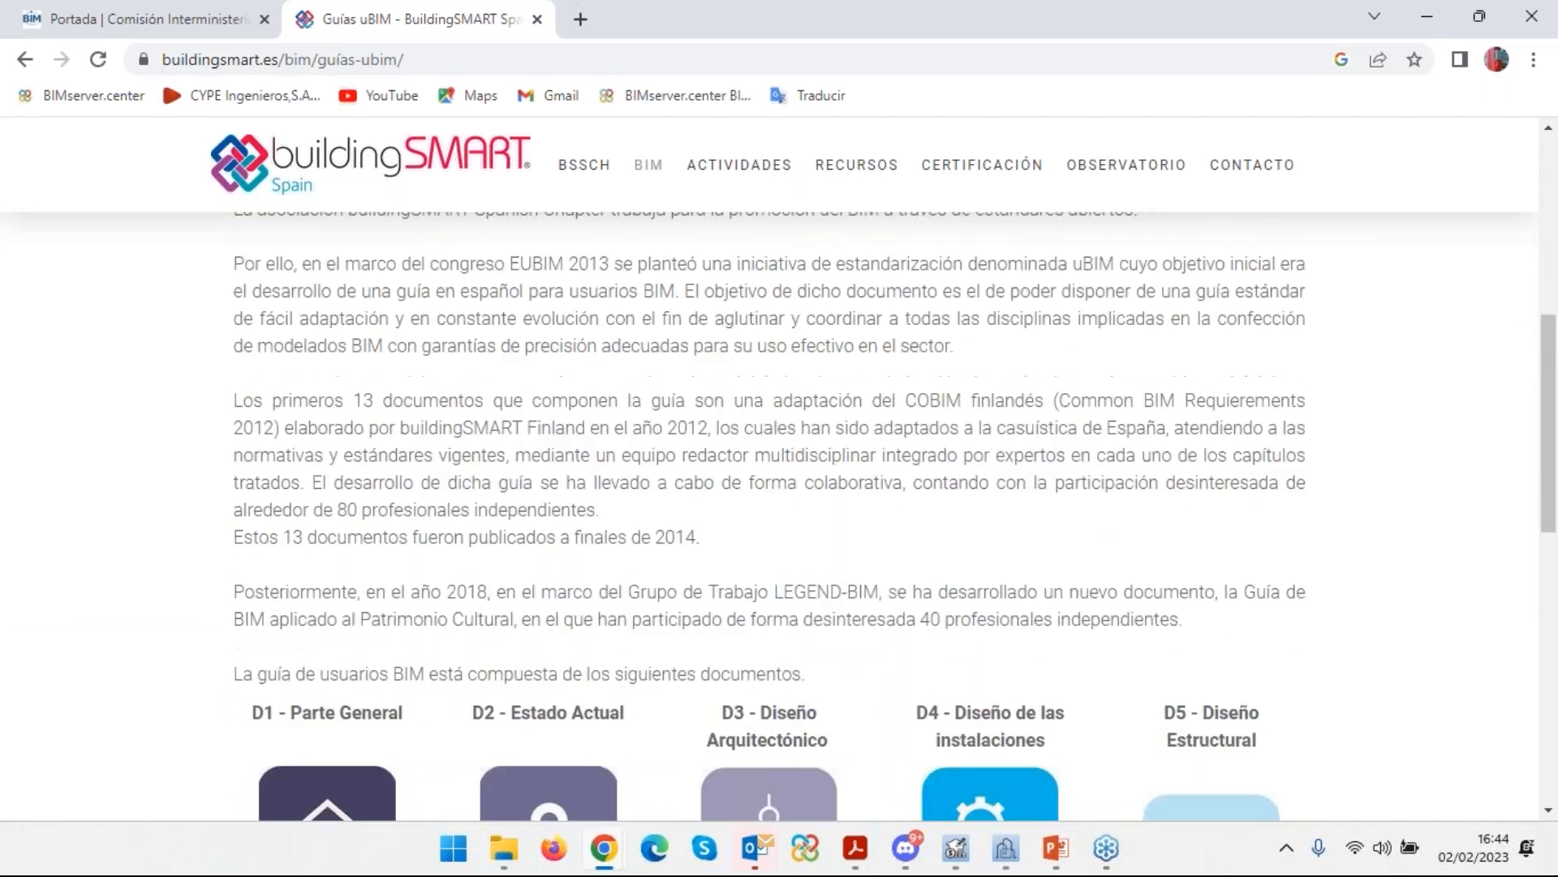
pyautogui.scroll(-1, 411, 330)
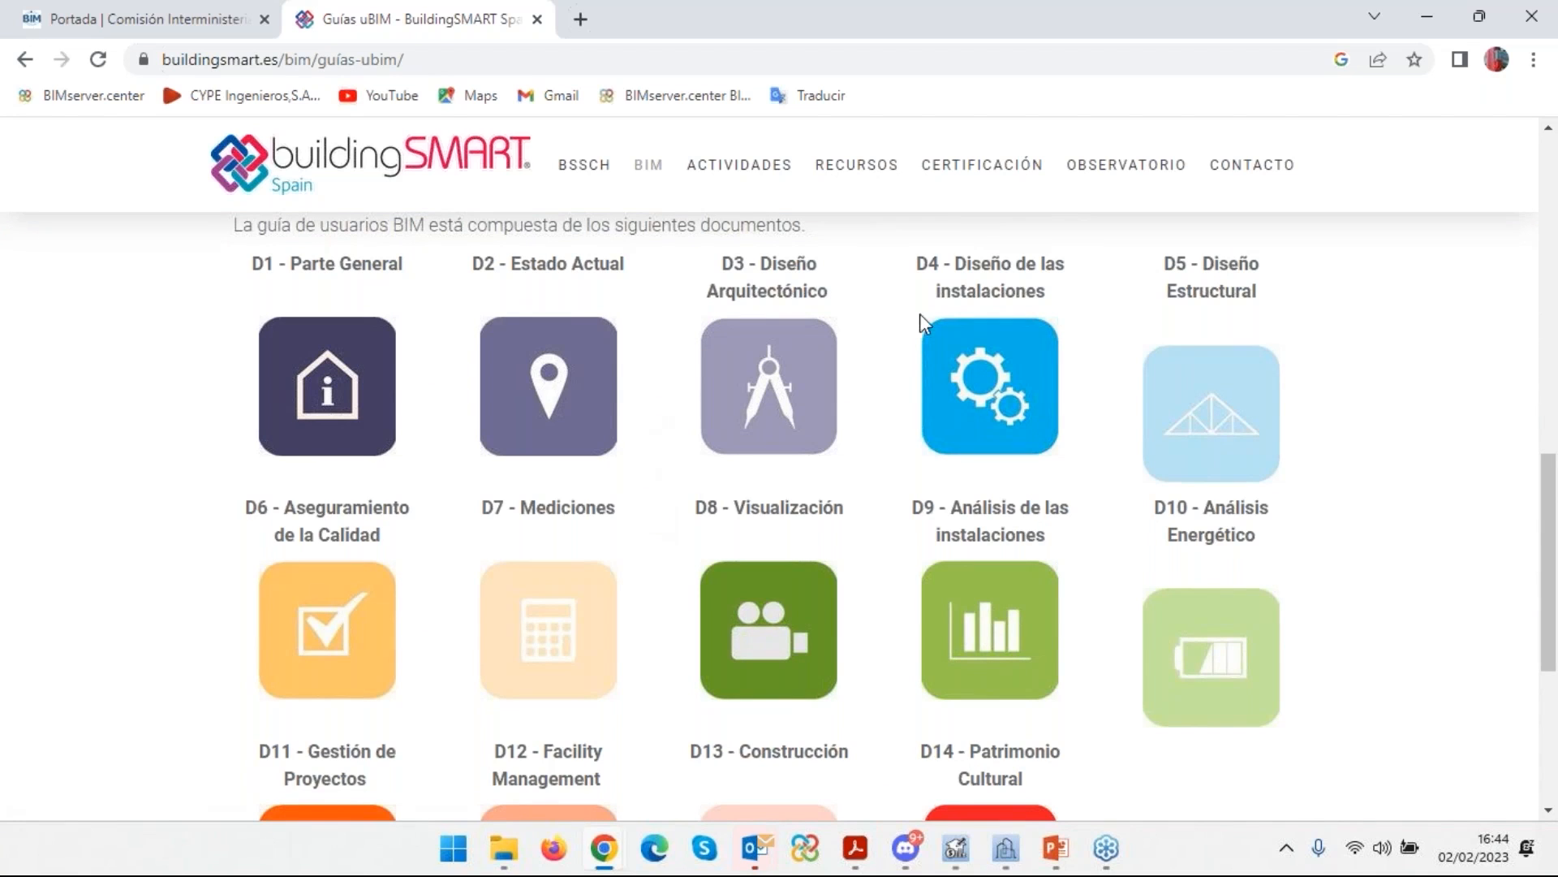
pyautogui.scroll(-2, 888, 476)
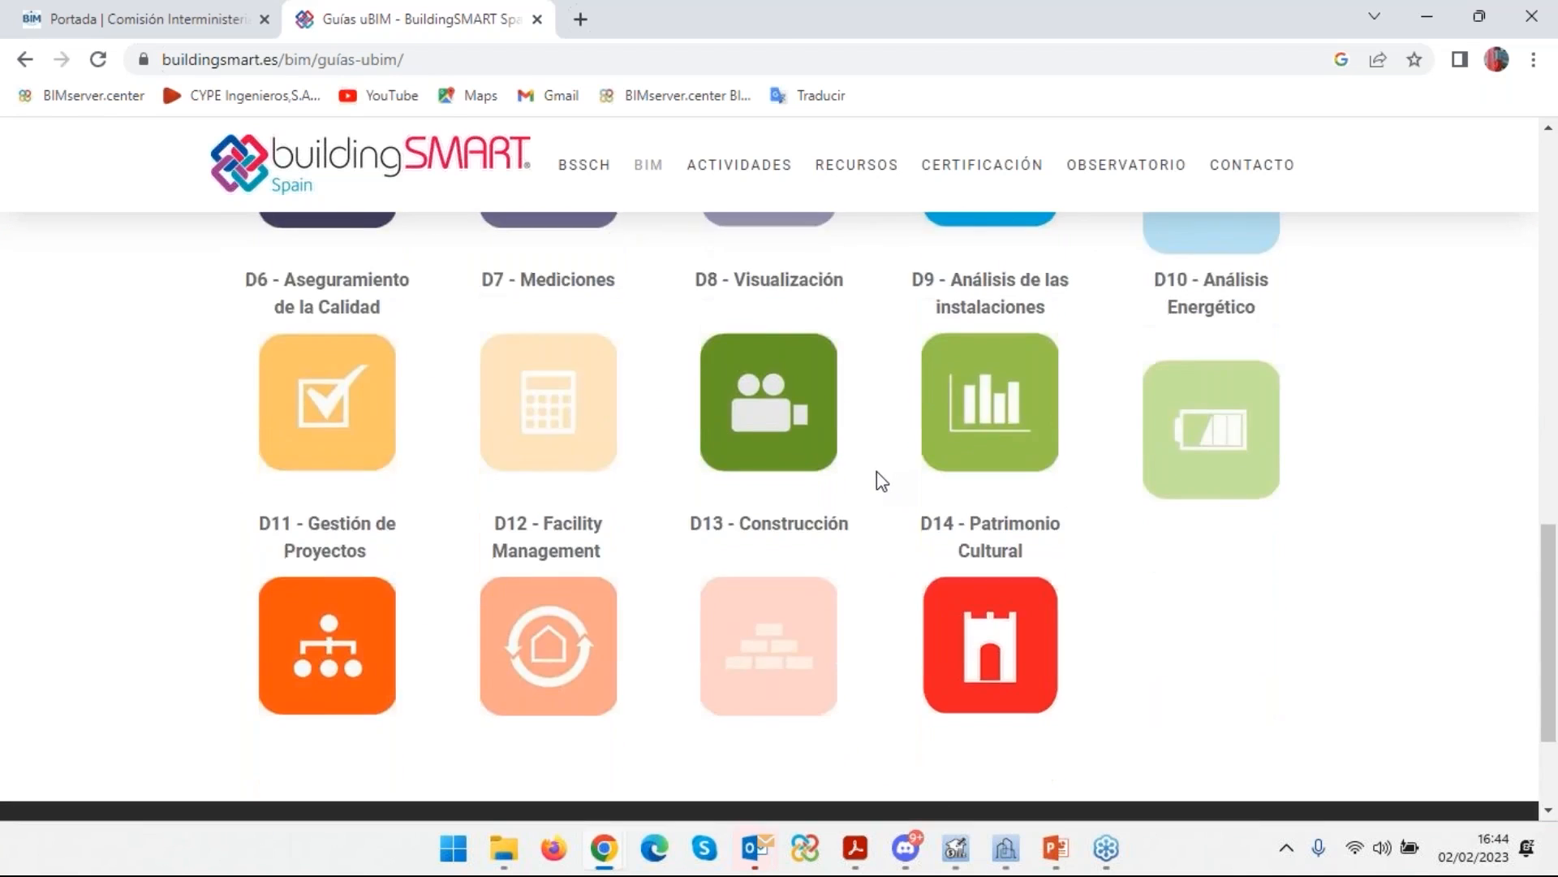
pyautogui.scroll(9, 880, 480)
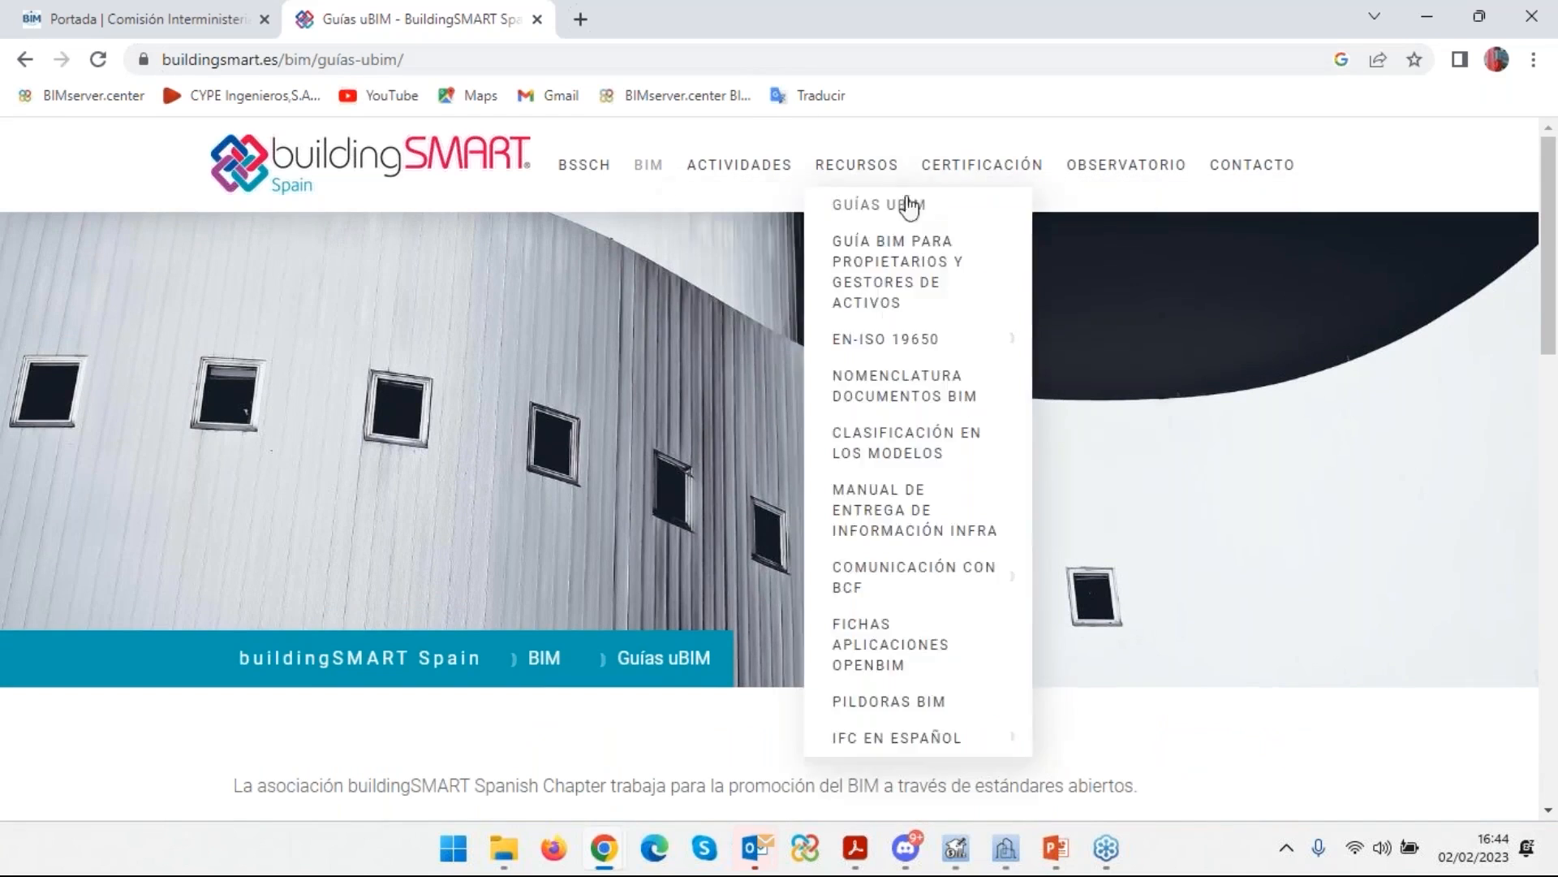
pyautogui.moveTo(585, 165)
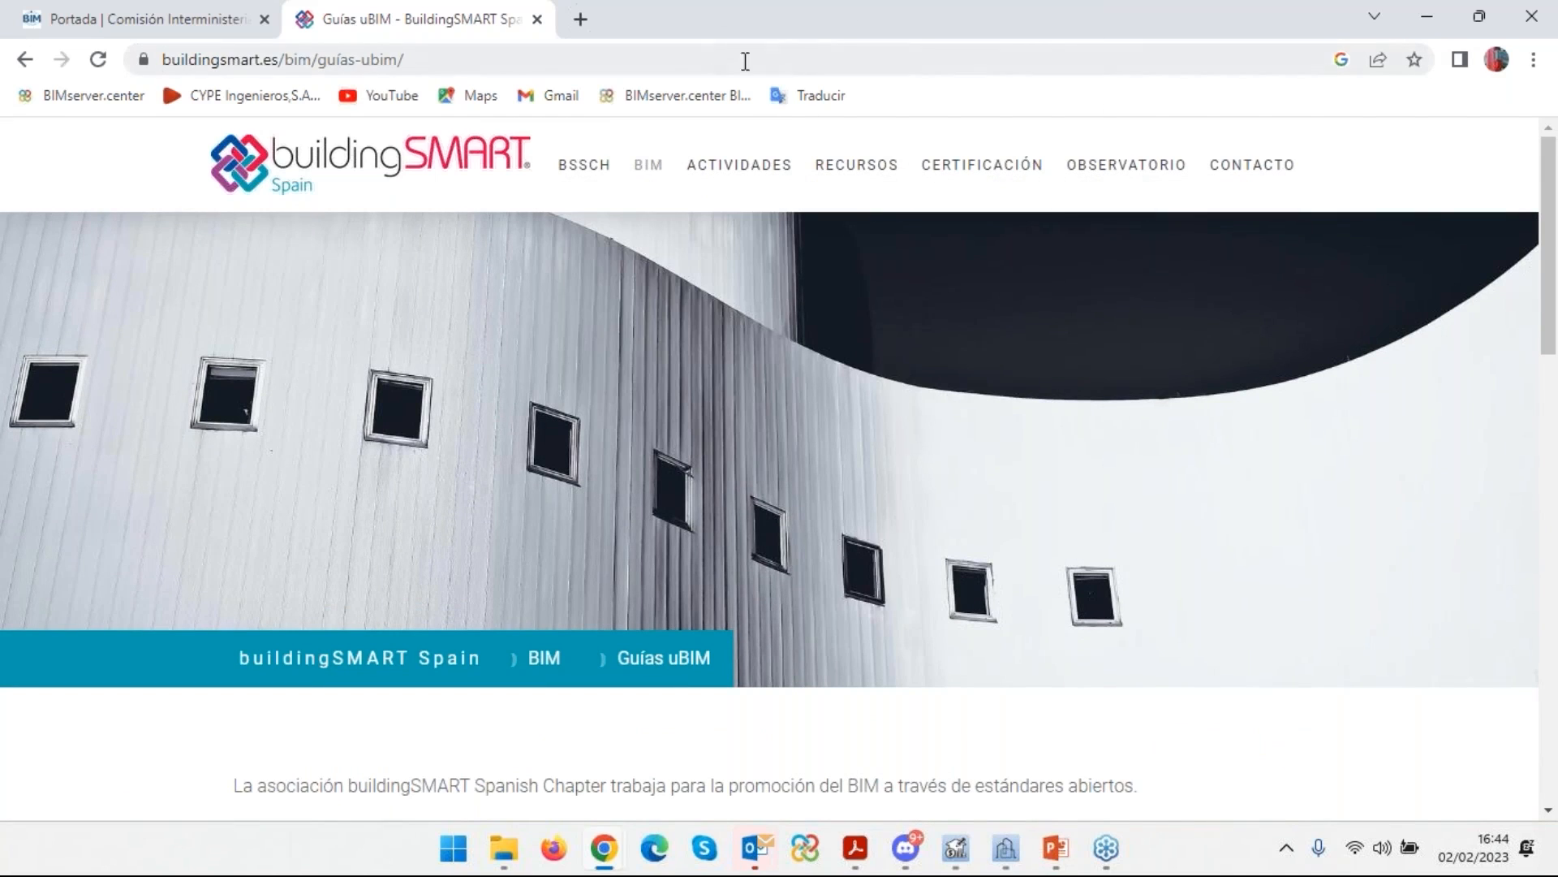
# Leave the buildingSMART browser window and switch back to the Unifamiliar aislada project in Open BIM Quantities.
pyautogui.moveTo(687, 30); pyautogui.dragTo(906, 182)
pyautogui.click(1435, 166)
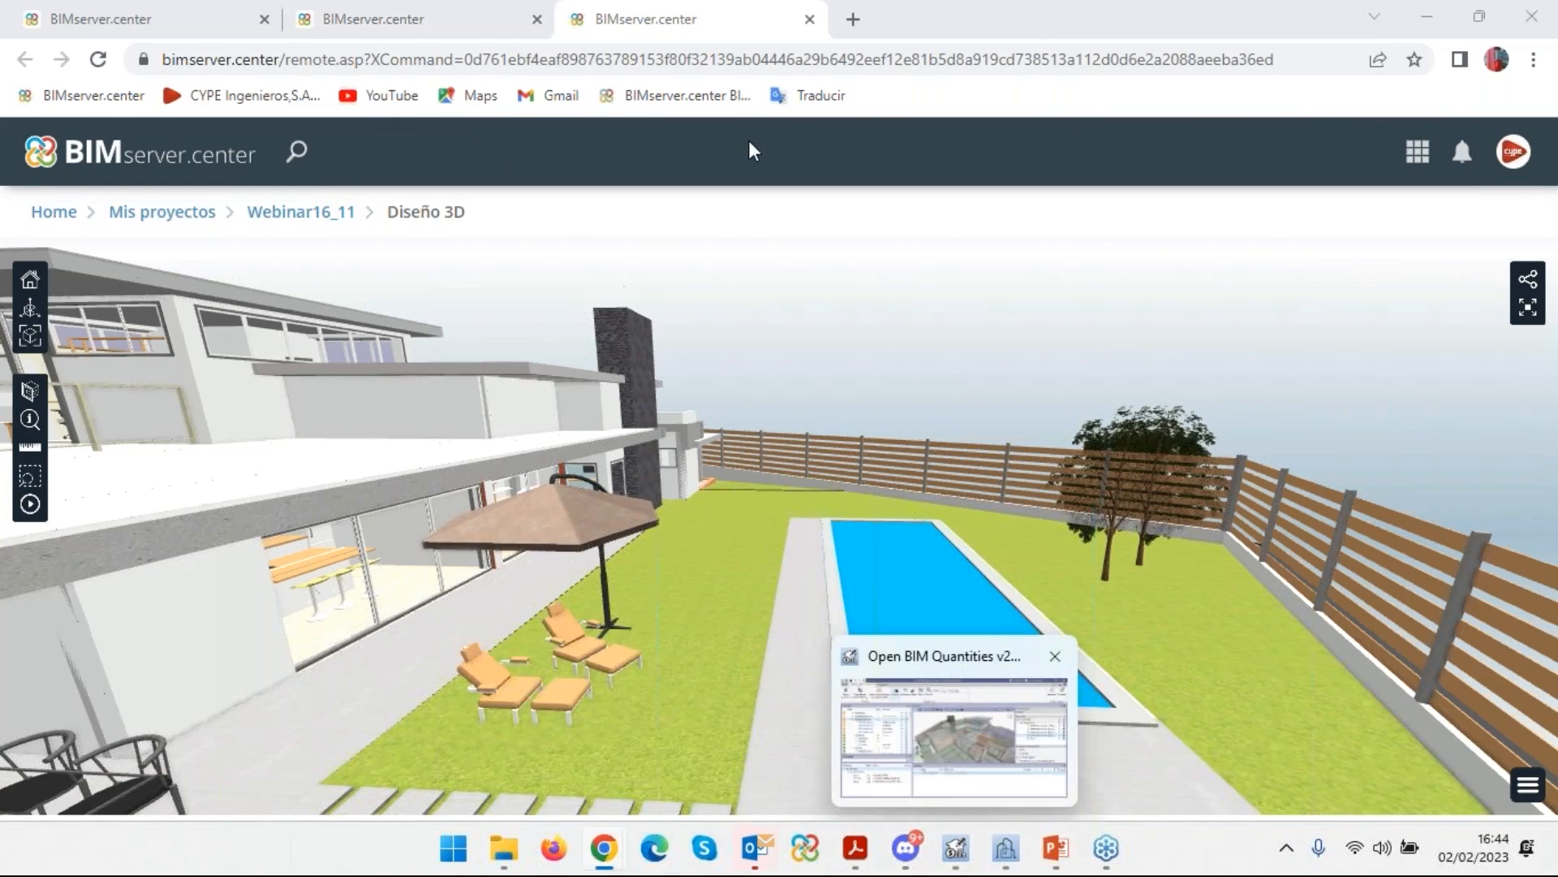
pyautogui.click(956, 848)
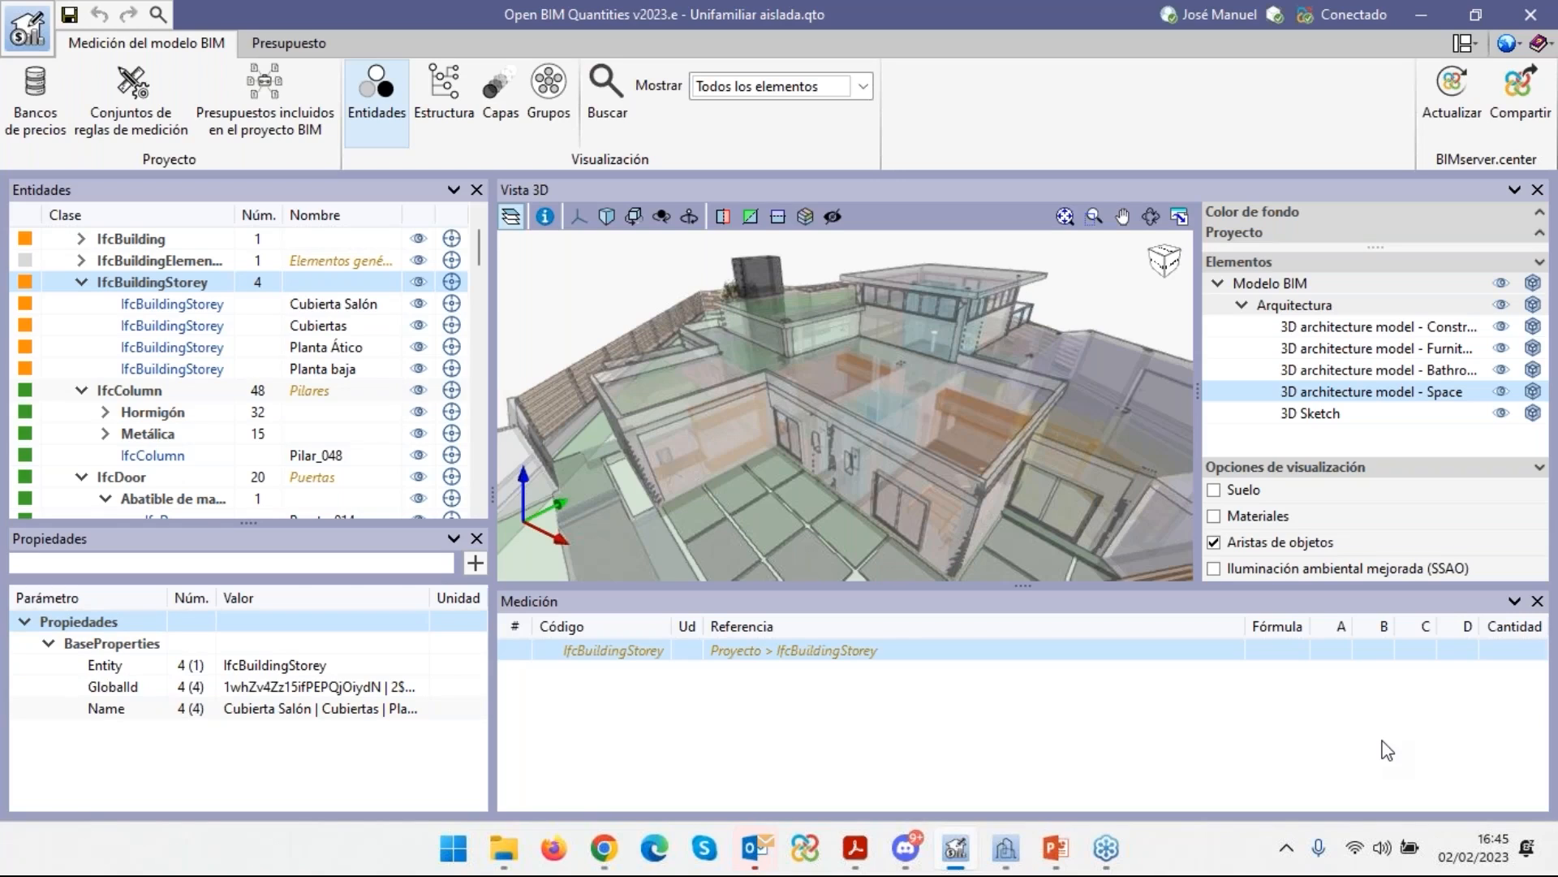
pyautogui.hotkey('alt', 'Tab')
# Filter the model entities to Elementos con medición and review the listed columns and doors.
pyautogui.click(864, 87)
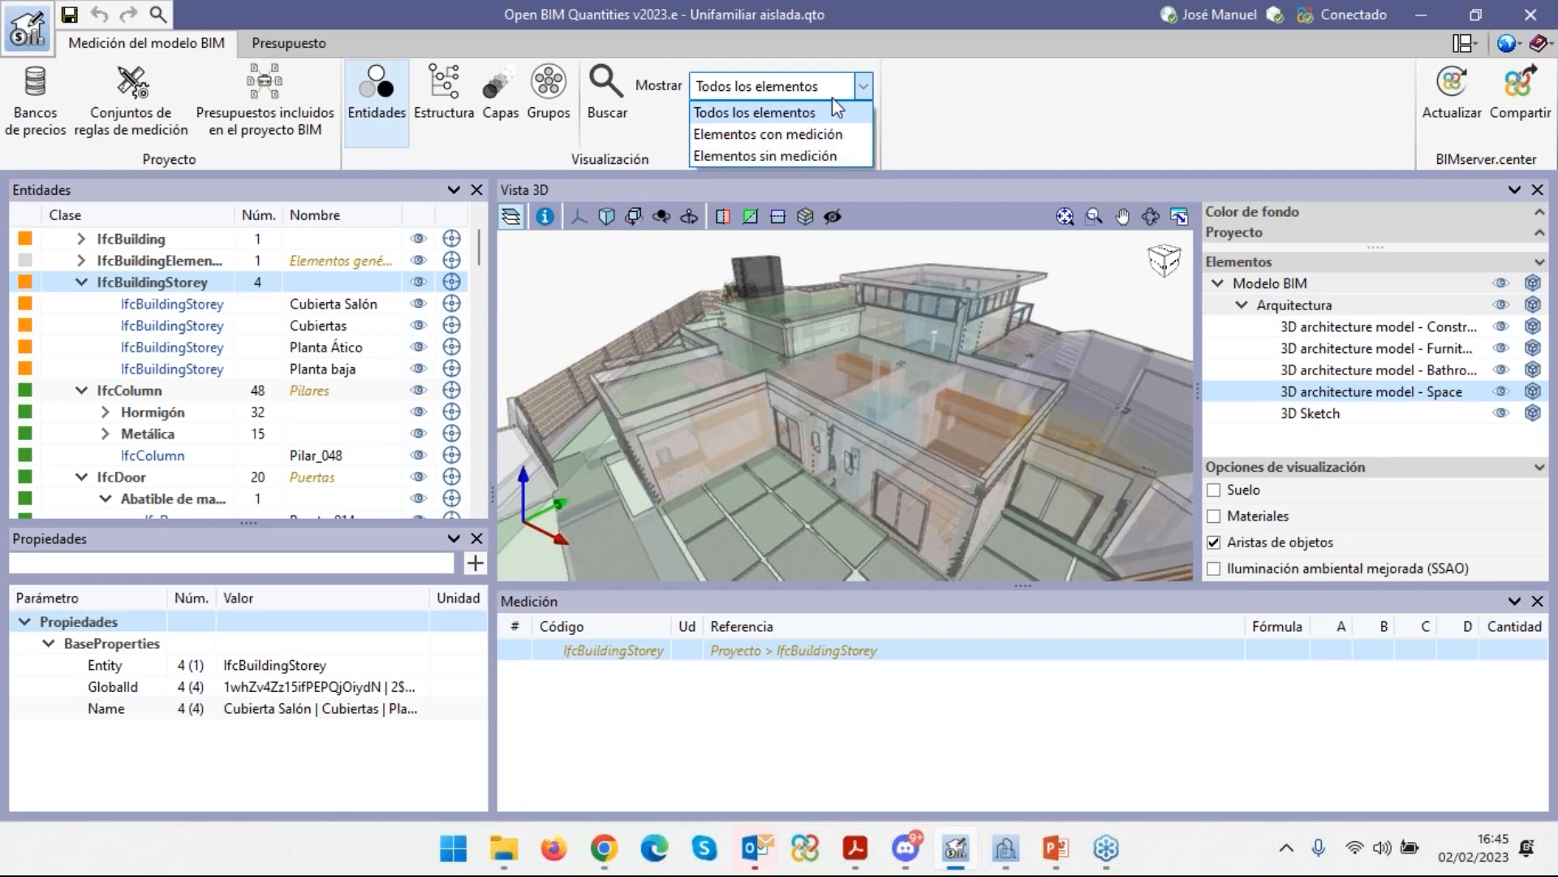
pyautogui.click(859, 136)
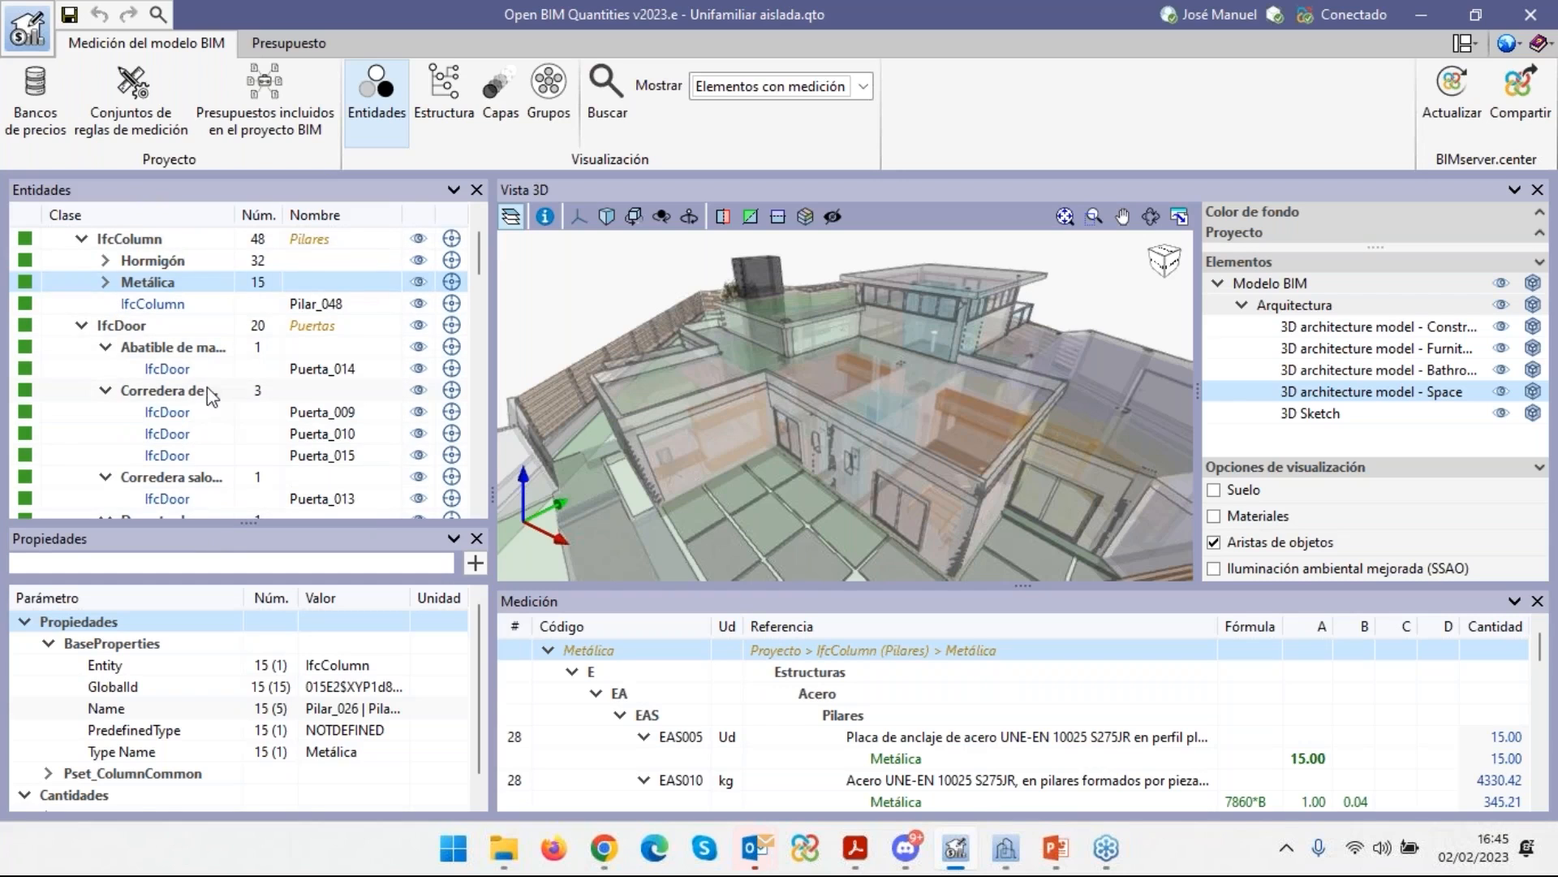
pyautogui.scroll(-10, 208, 395)
pyautogui.scroll(9, 198, 402)
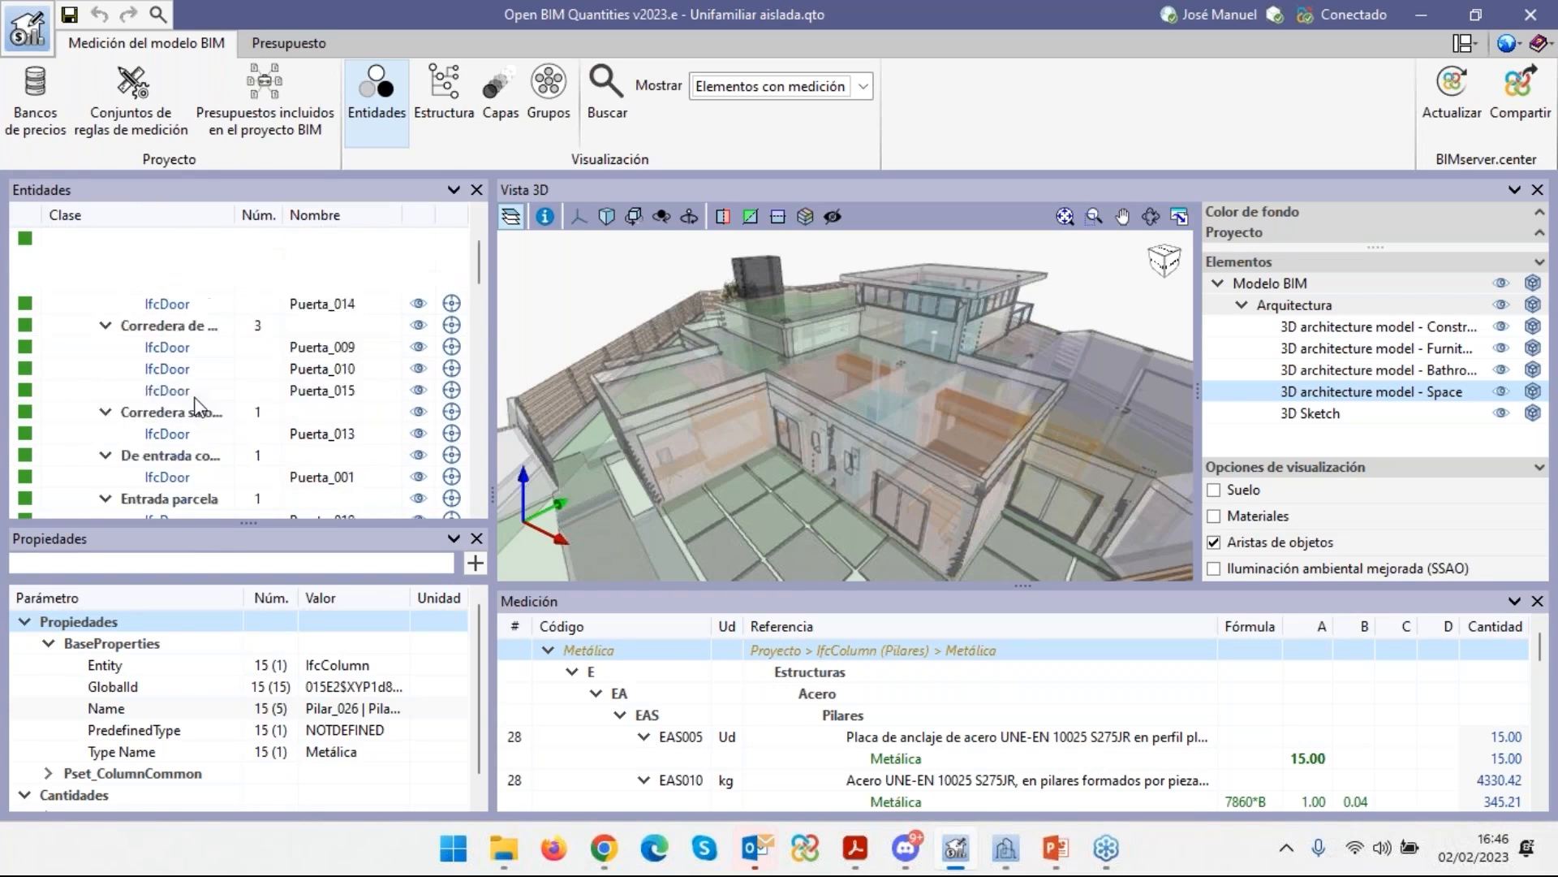
pyautogui.scroll(2, 199, 403)
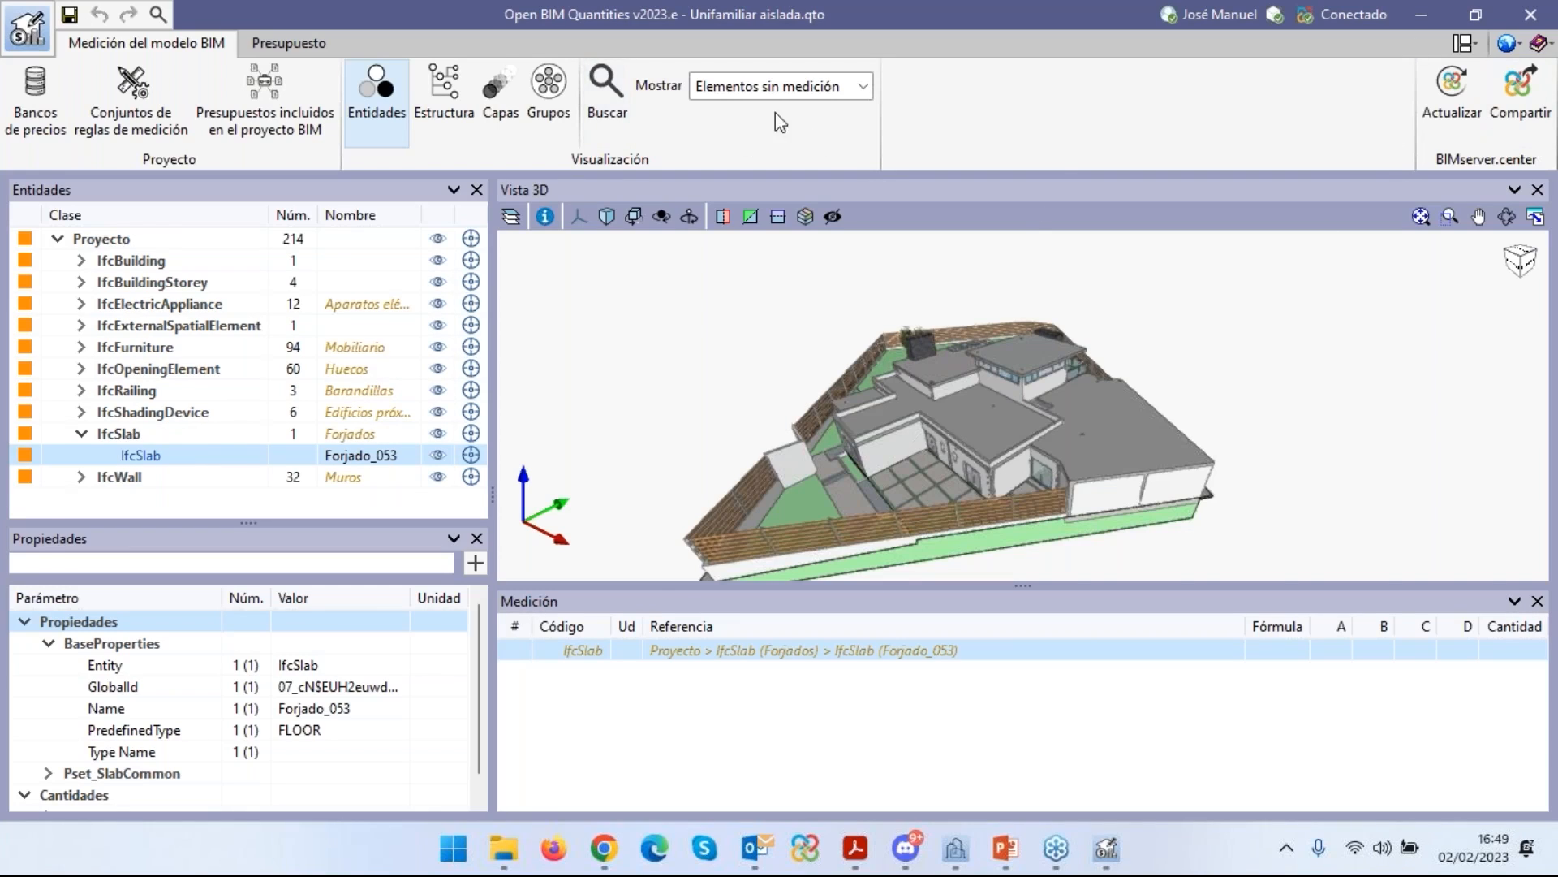
# View the model by Grupos, return to the Entidades classification and set the filter to Todos los elementos.
pyautogui.click(548, 96)
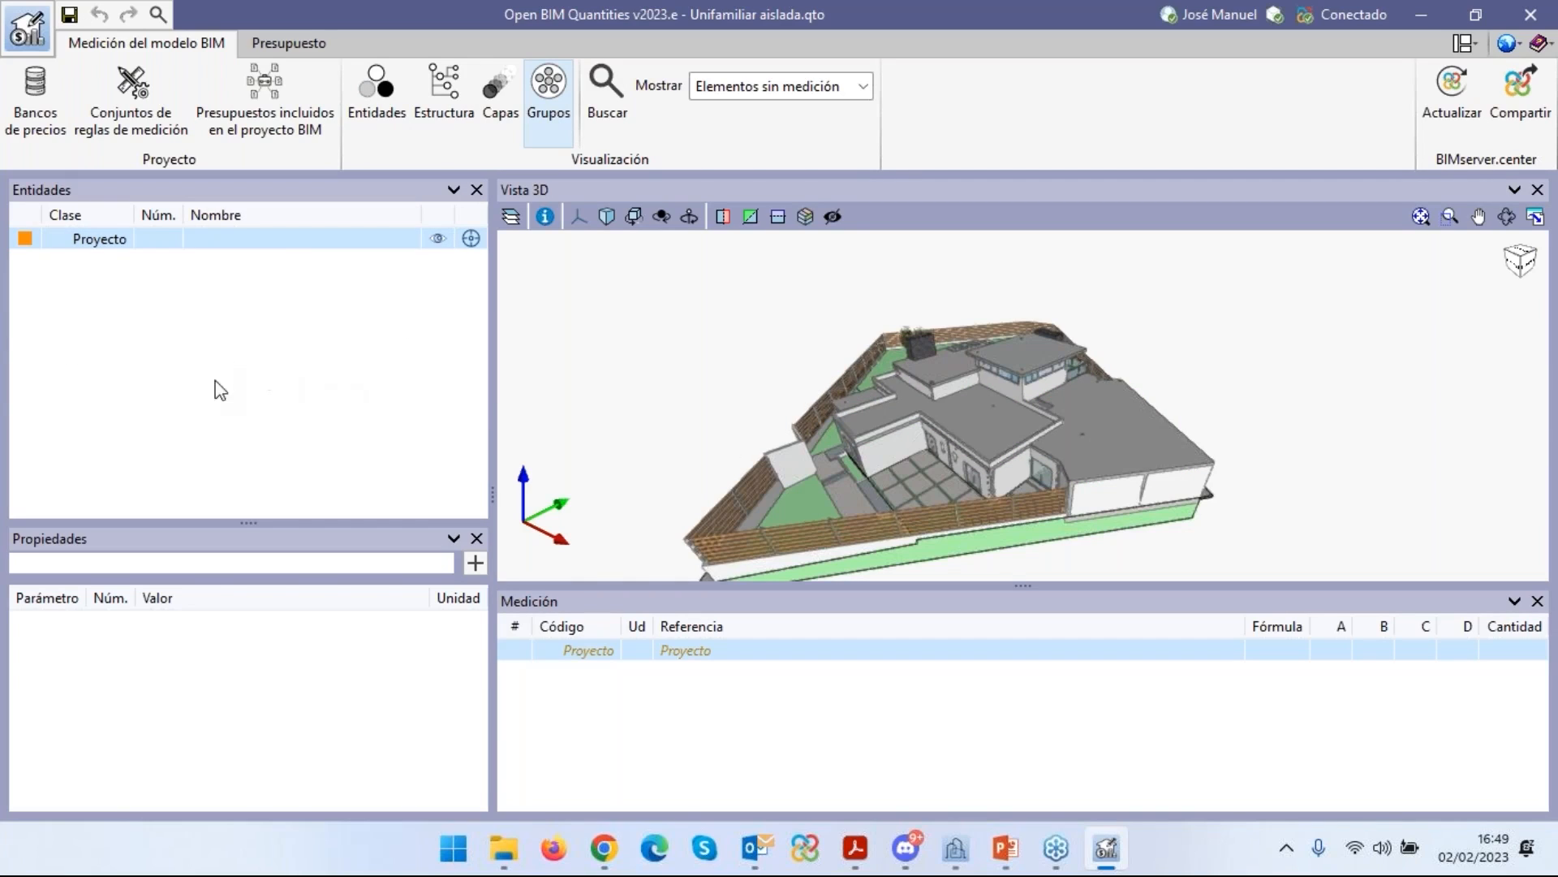
pyautogui.click(367, 106)
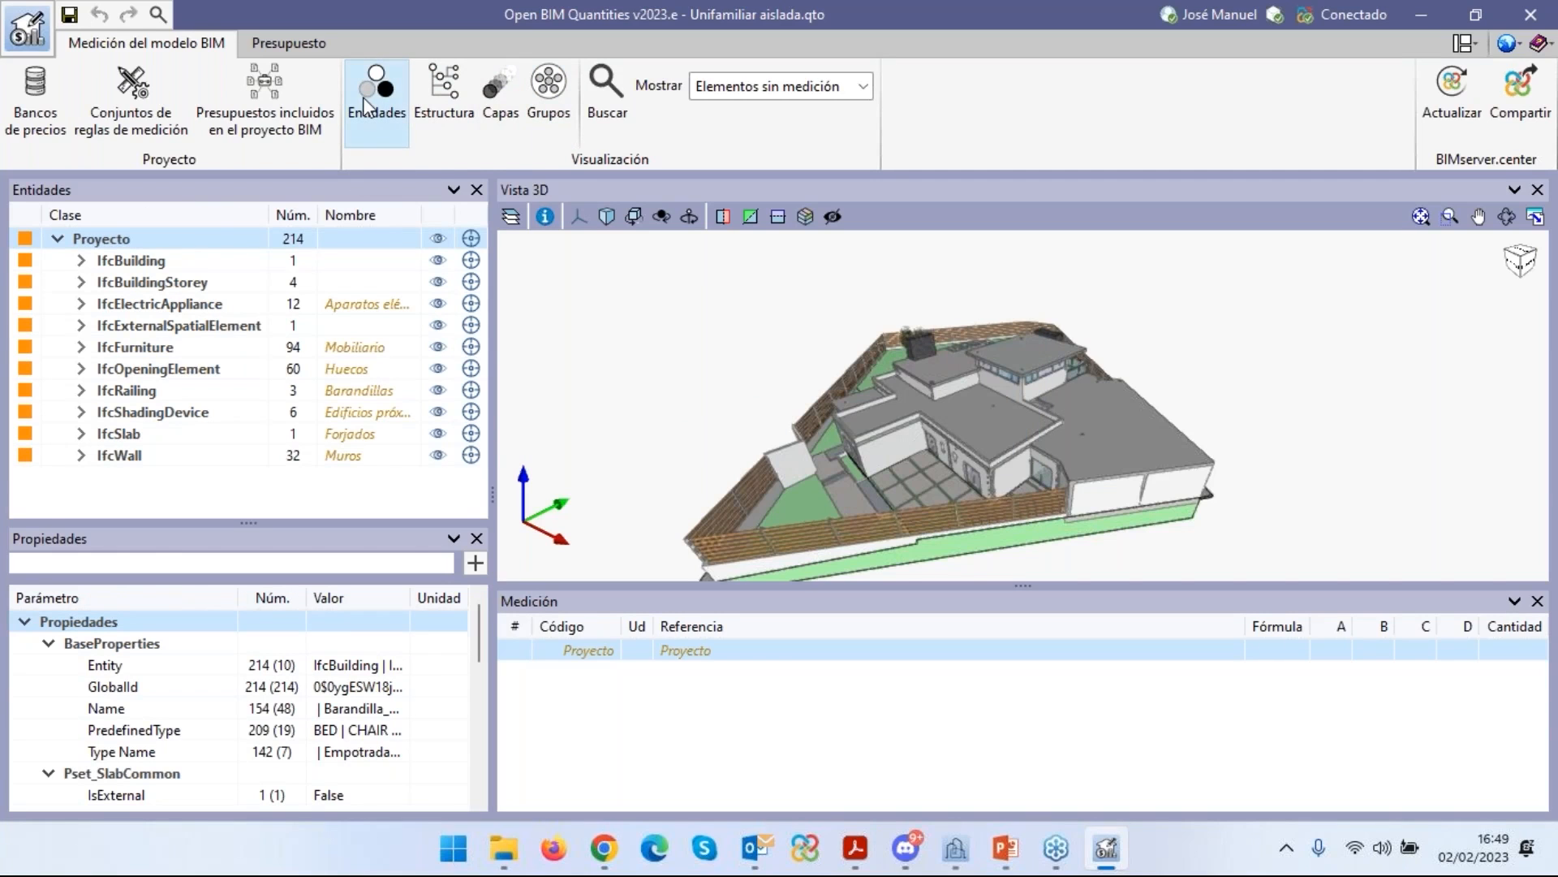
pyautogui.click(825, 88)
pyautogui.click(805, 114)
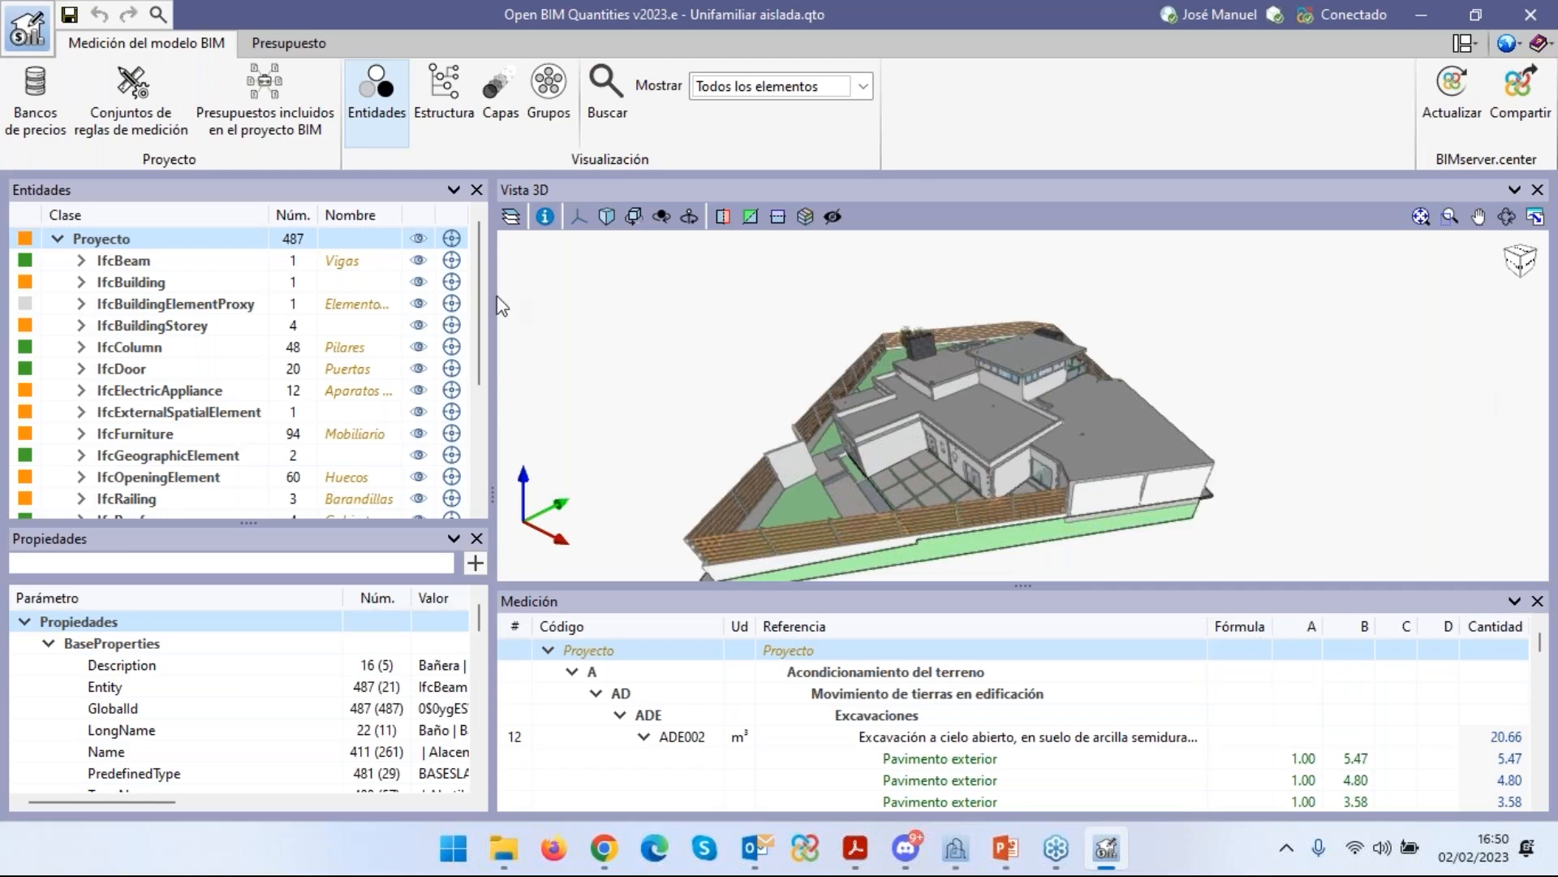
# Display the 3D view's element and visualization options, then expand and collapse the Arquitectura branch of the BIM model.
pyautogui.click(510, 216)
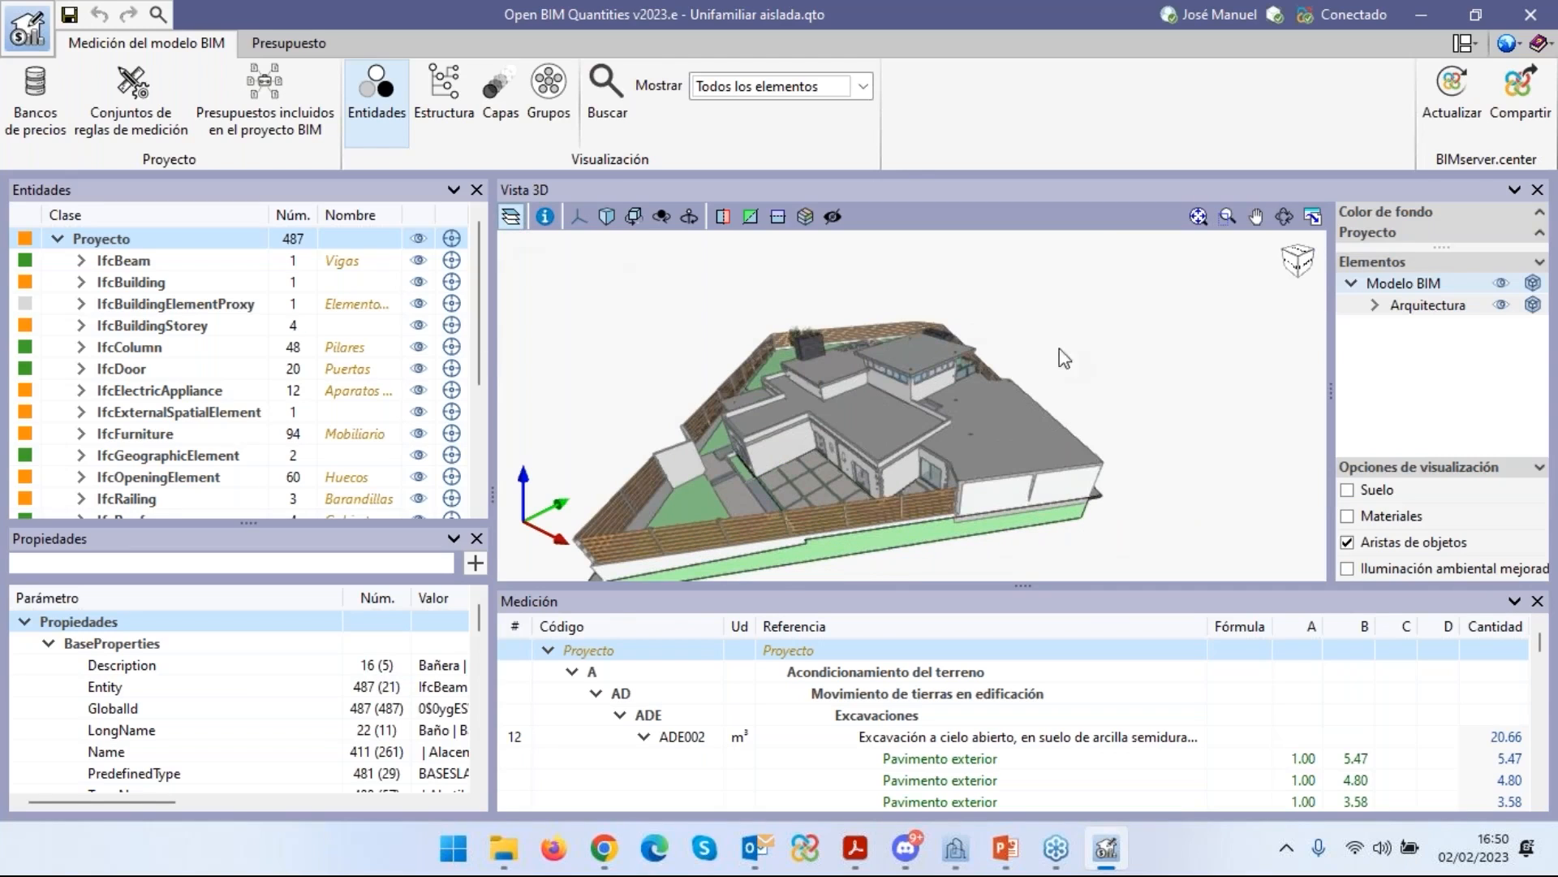
pyautogui.click(1377, 304)
pyautogui.click(1378, 304)
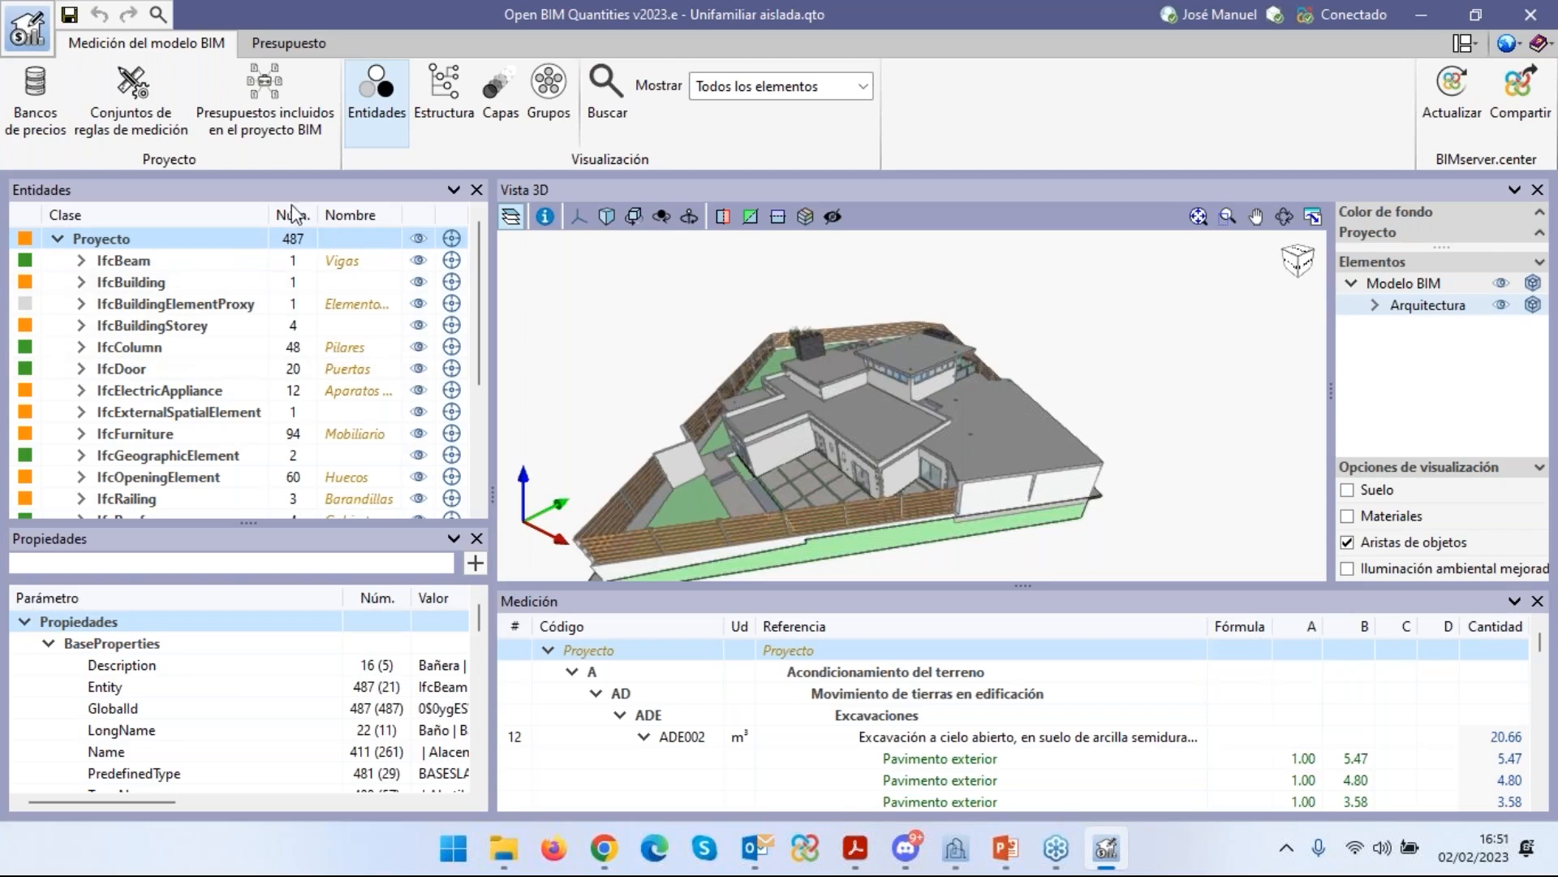
# Organize the model entities by Estructura and expand the IfcSite branch named Entorno.
pyautogui.click(446, 104)
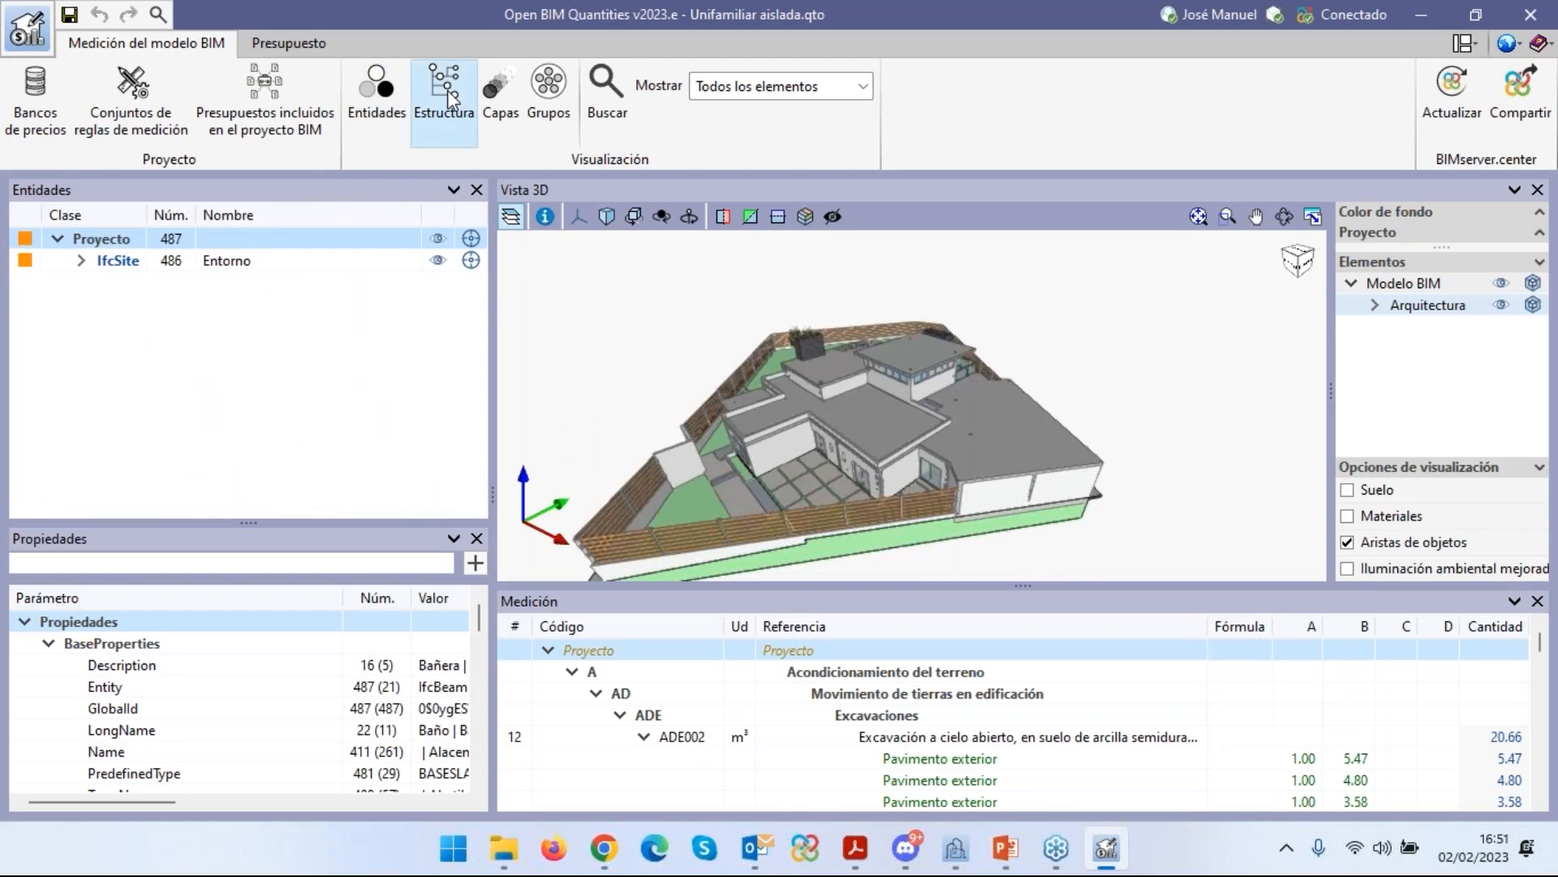
pyautogui.click(81, 263)
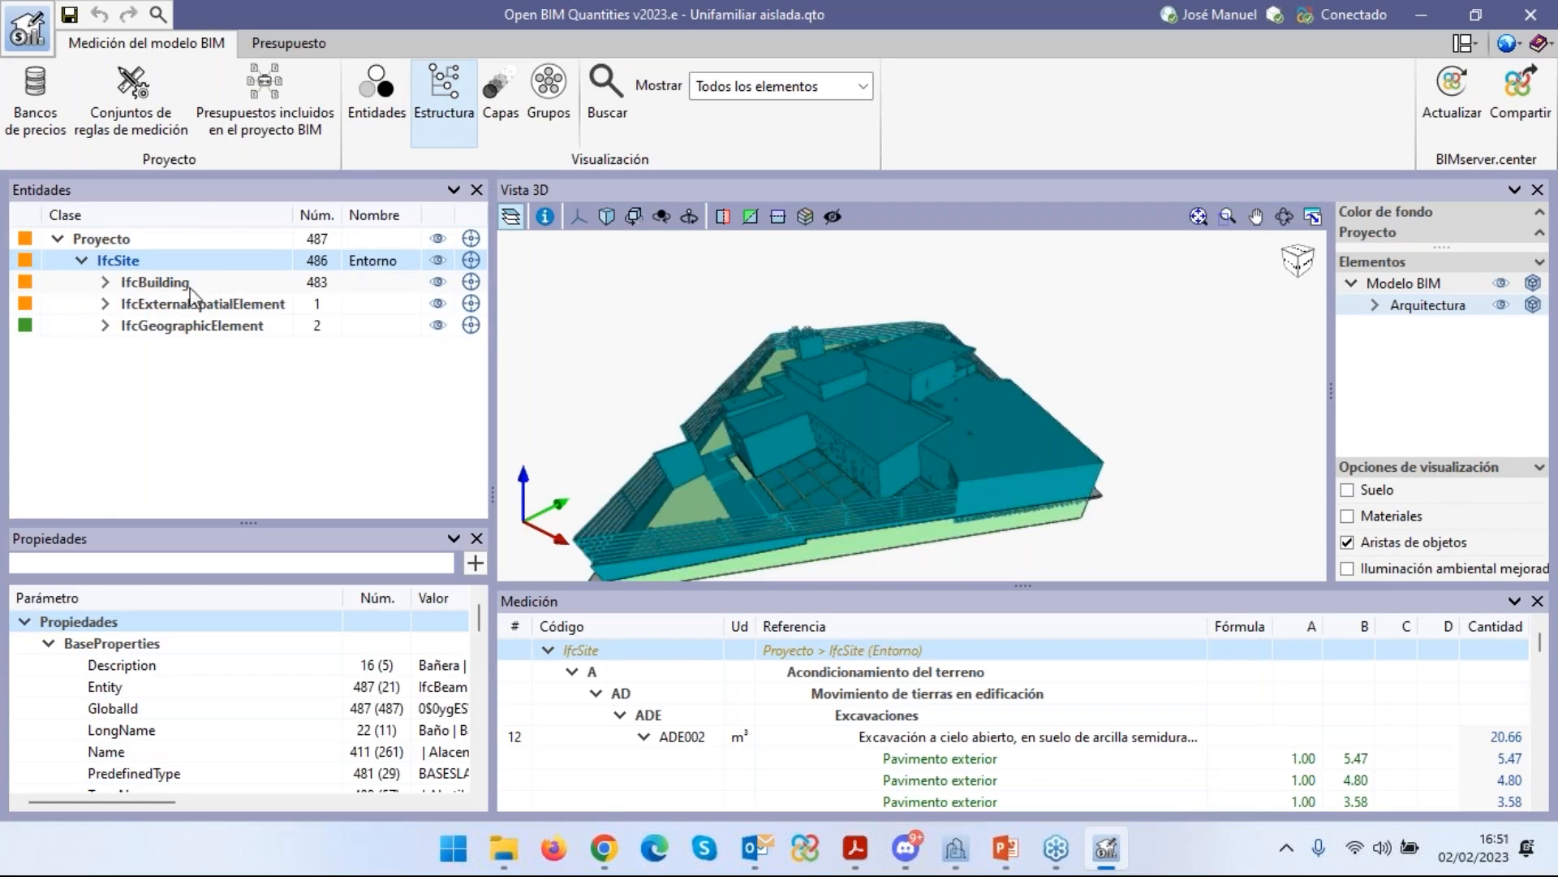
# Expand the two nested IfcBuilding levels under IfcSite in the structure view to see their storeys and furniture.
pyautogui.click(105, 282)
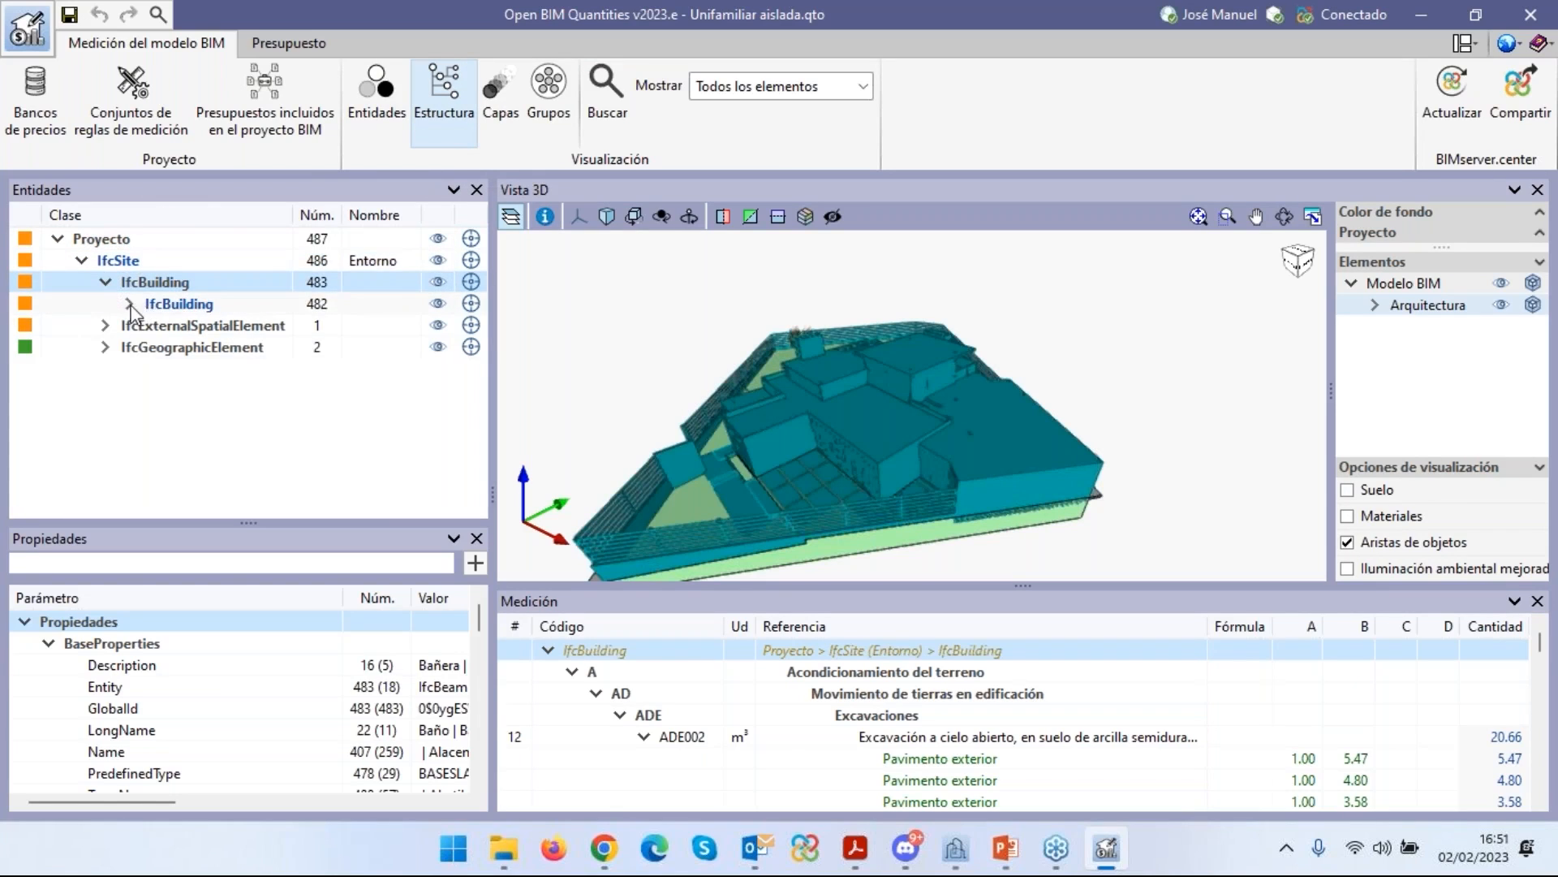
pyautogui.click(129, 305)
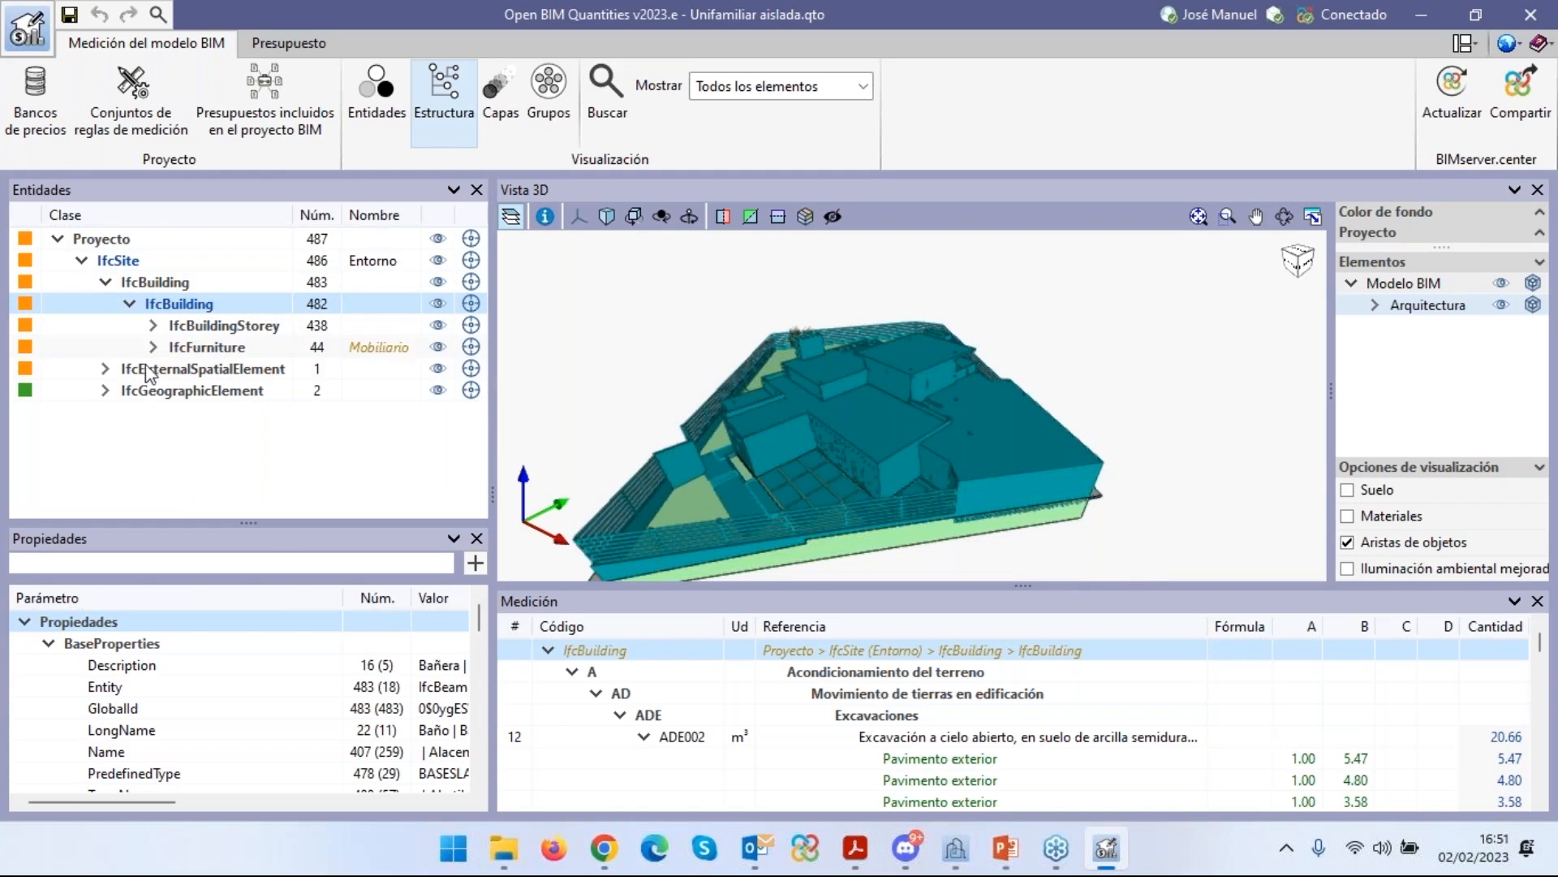
# Check the model grouped by Capas, then regroup it by Entidades.
pyautogui.click(501, 91)
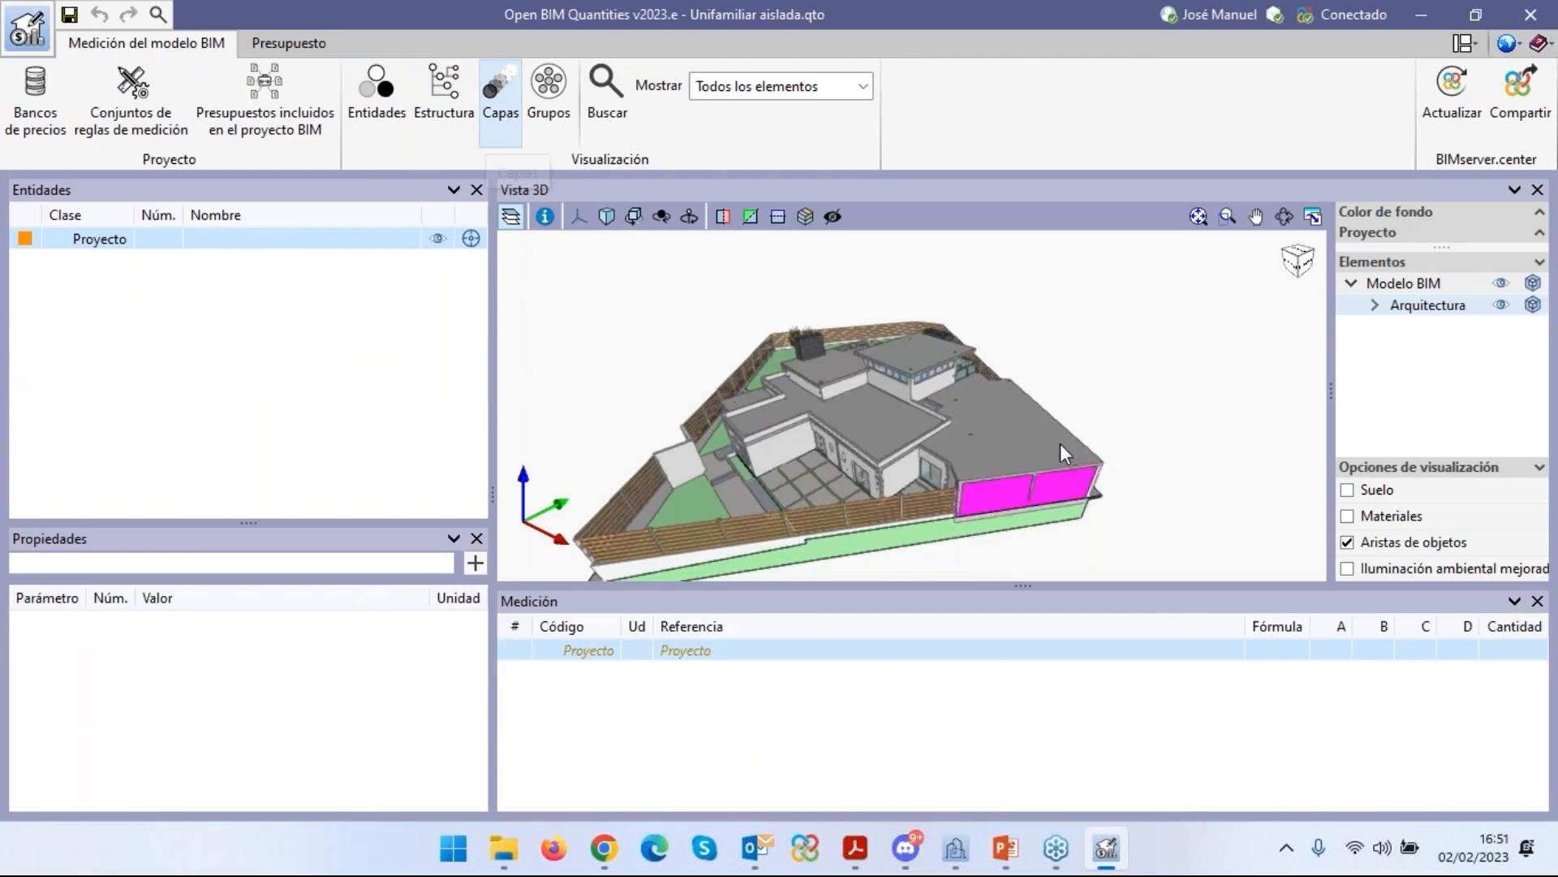
pyautogui.moveTo(624, 302)
pyautogui.mouseDown()
pyautogui.moveTo(703, 265)
pyautogui.moveTo(626, 292)
pyautogui.mouseUp()
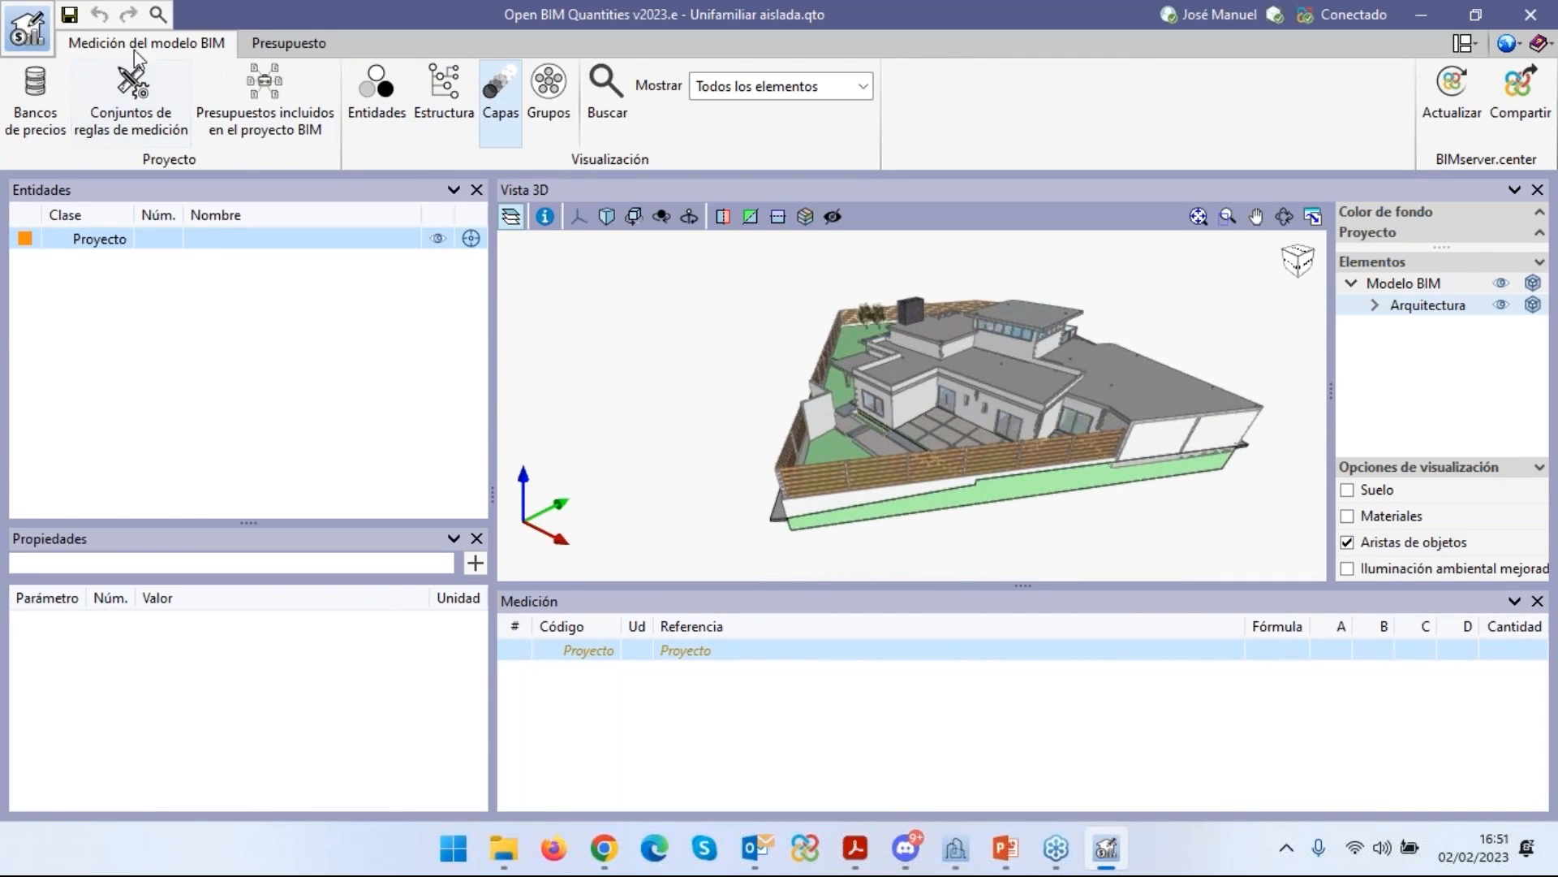
pyautogui.click(378, 115)
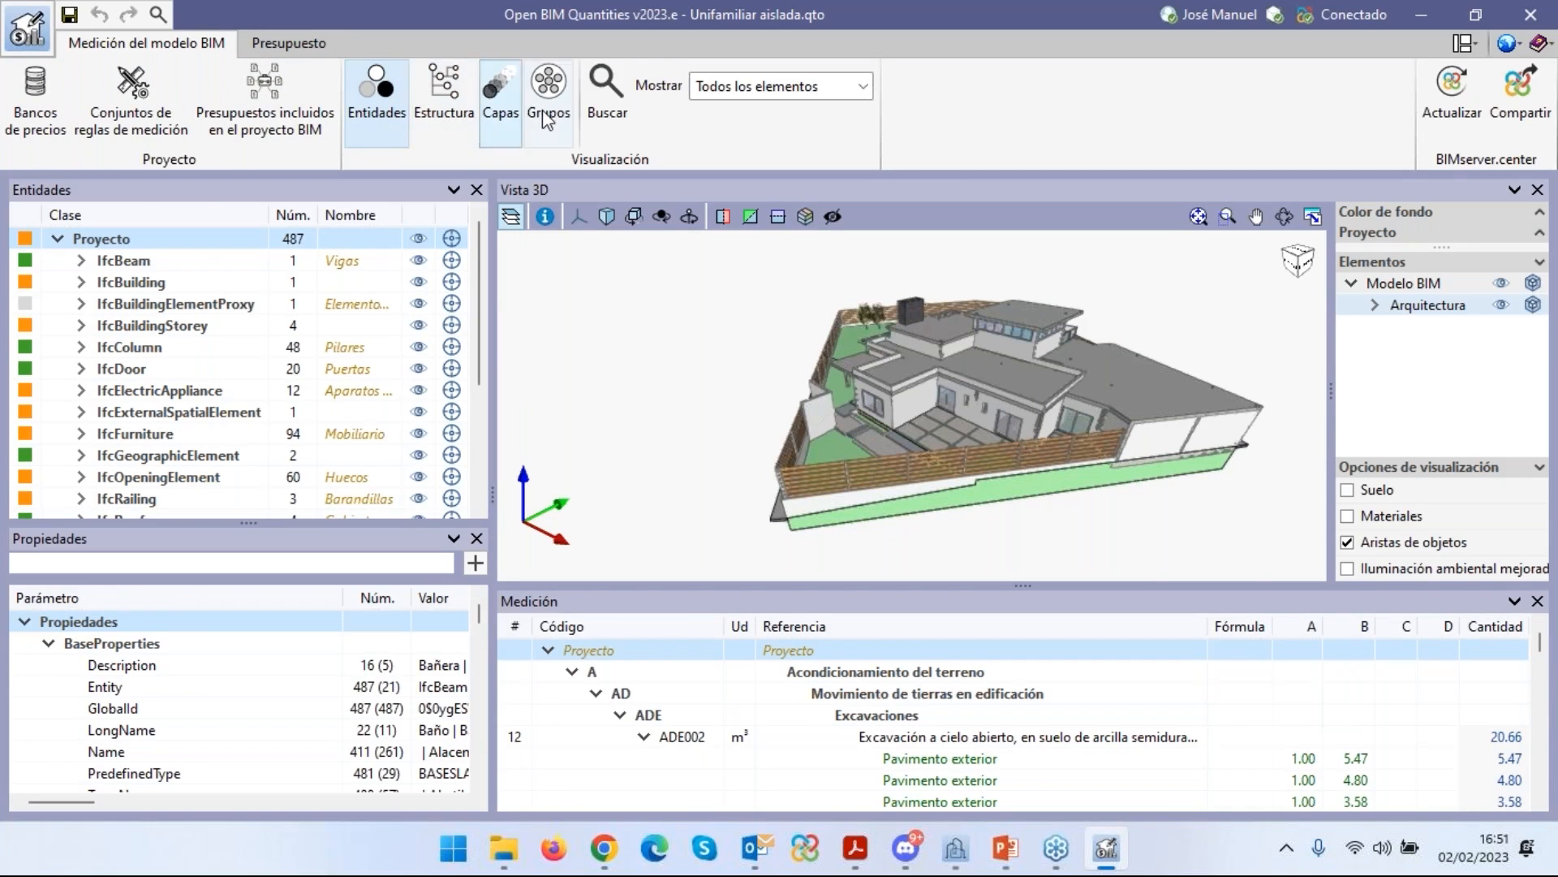
# Locate the IfcColumn class with the element search and expand its column types in the entity tree.
pyautogui.click(607, 88)
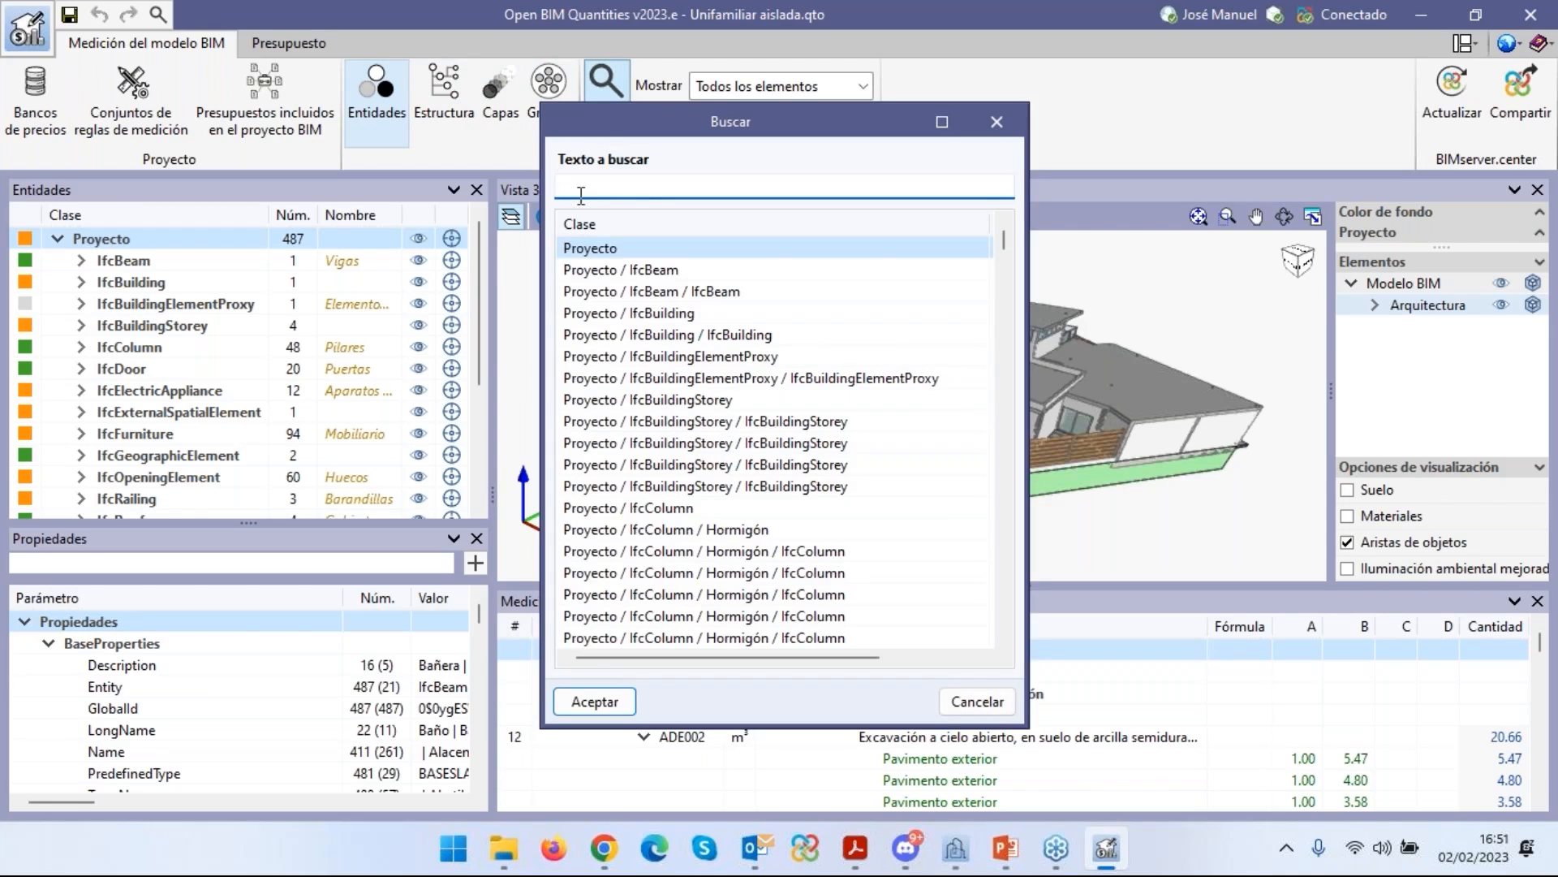
pyautogui.click(665, 512)
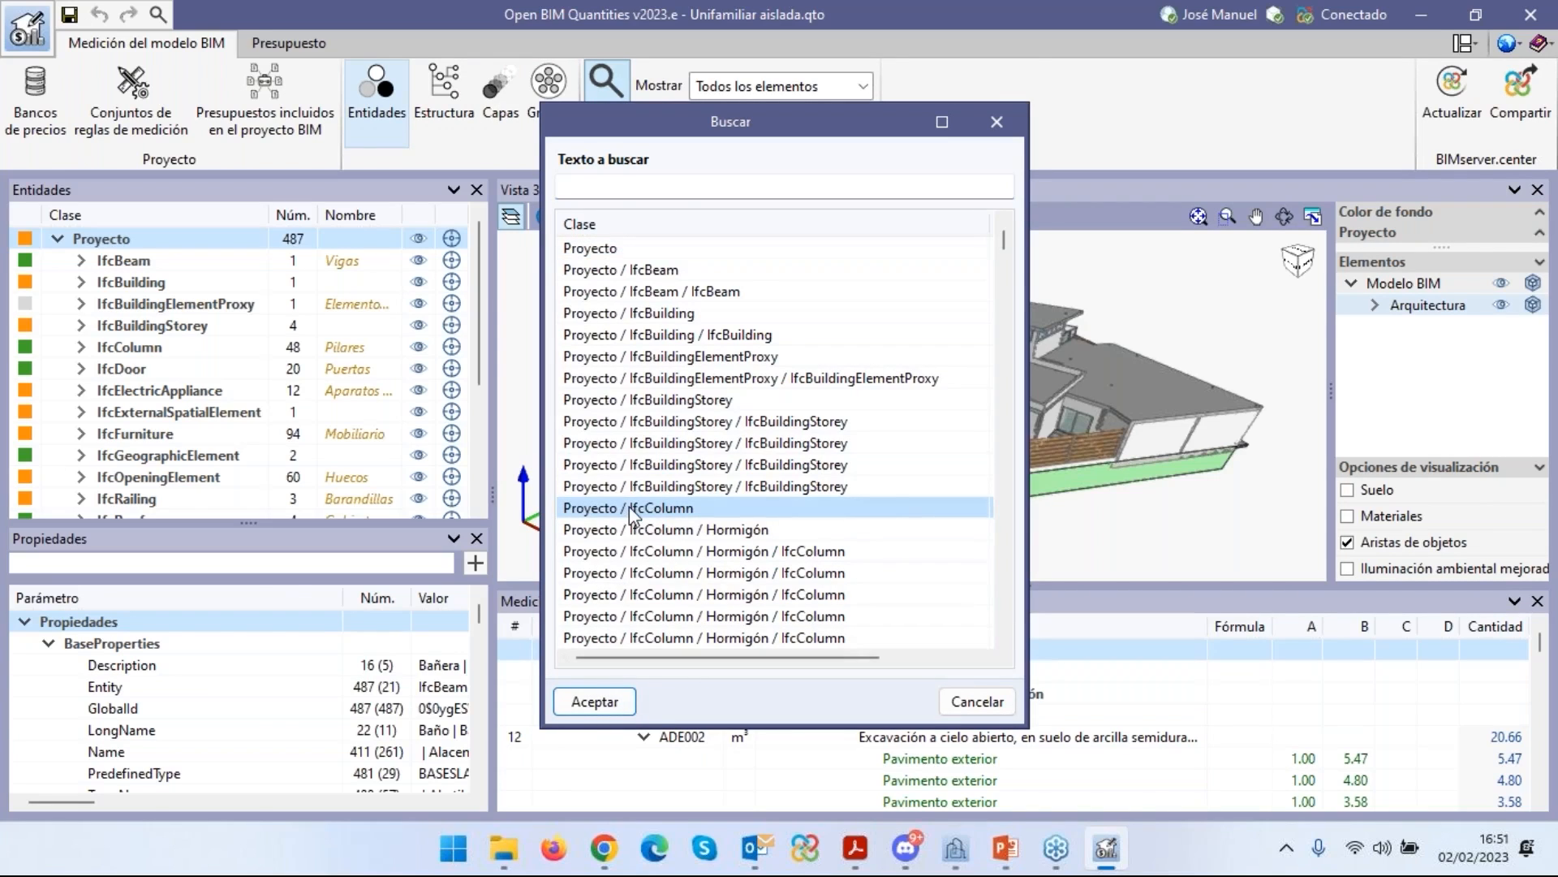
pyautogui.doubleClick(633, 516)
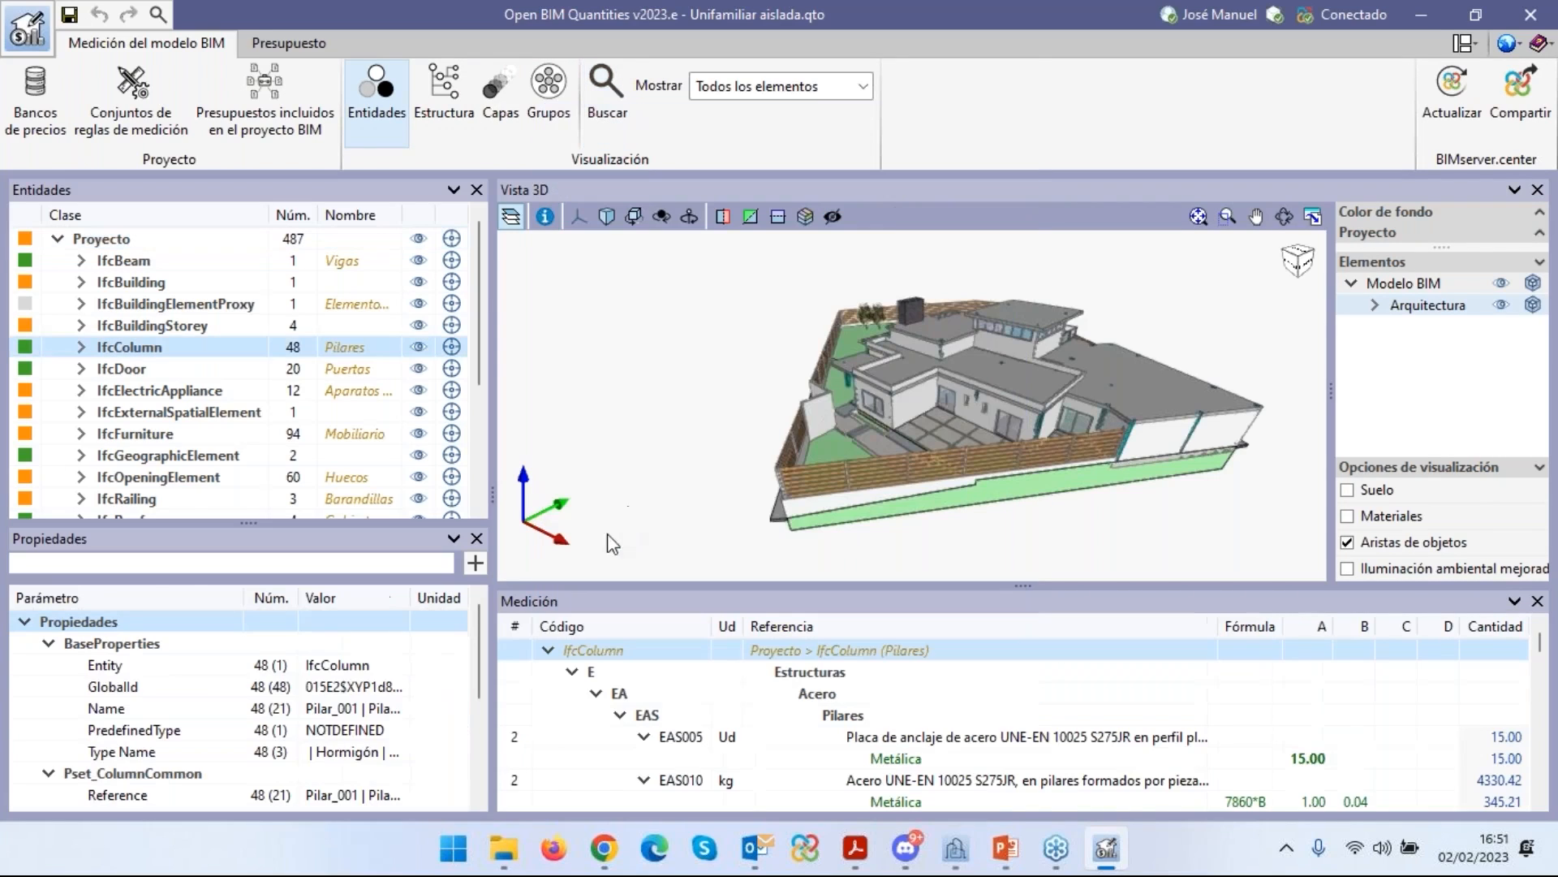
pyautogui.click(83, 346)
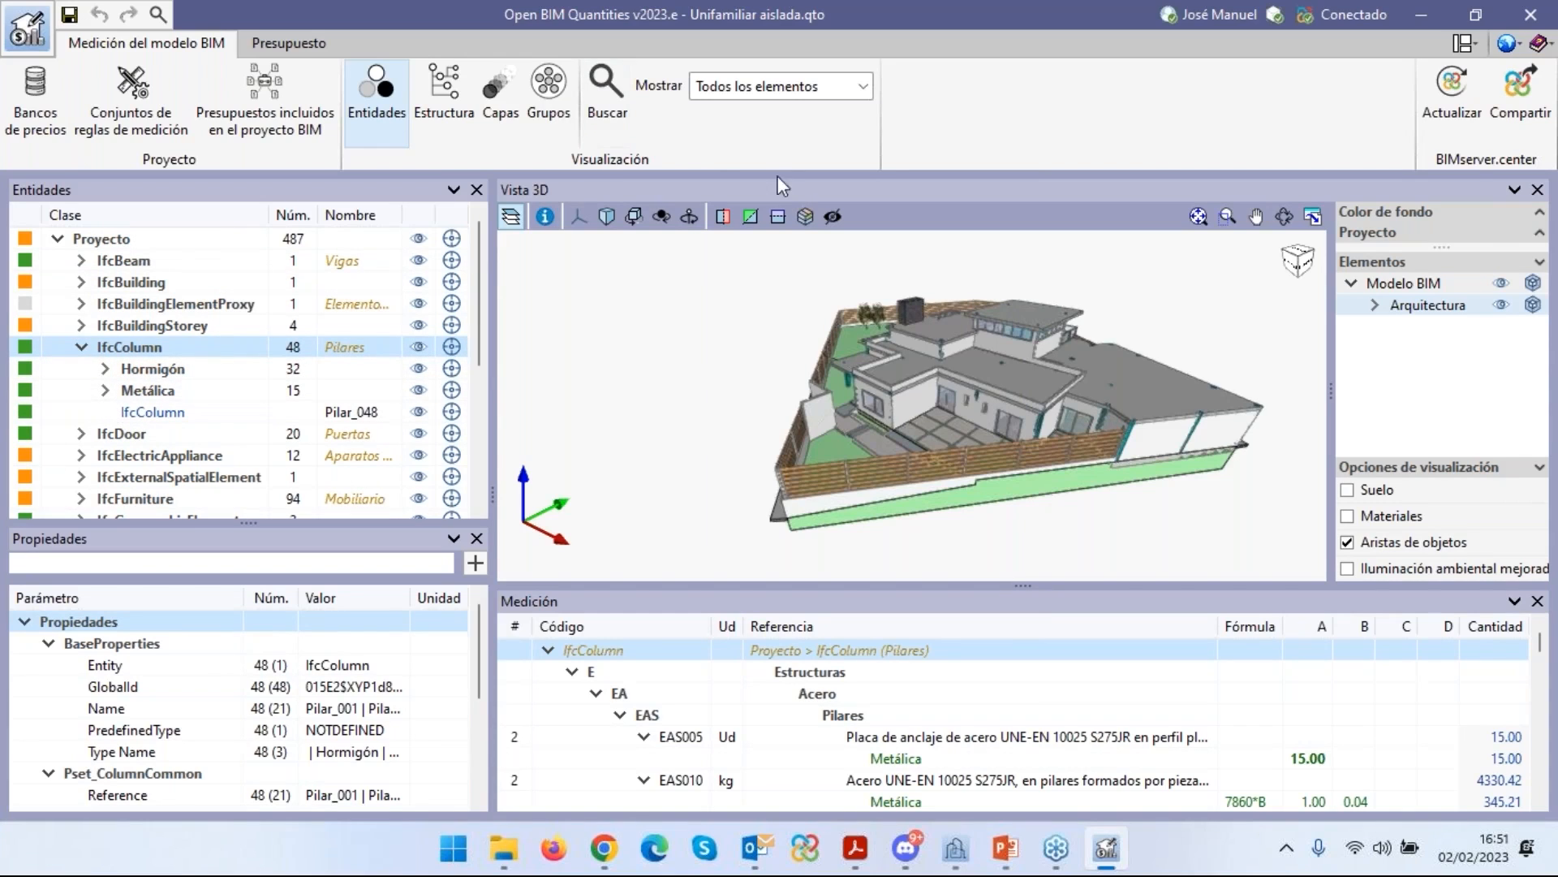
# Search the model elements for "ifcwall" and go to the Antepecho wall Muro_107.
pyautogui.click(609, 90)
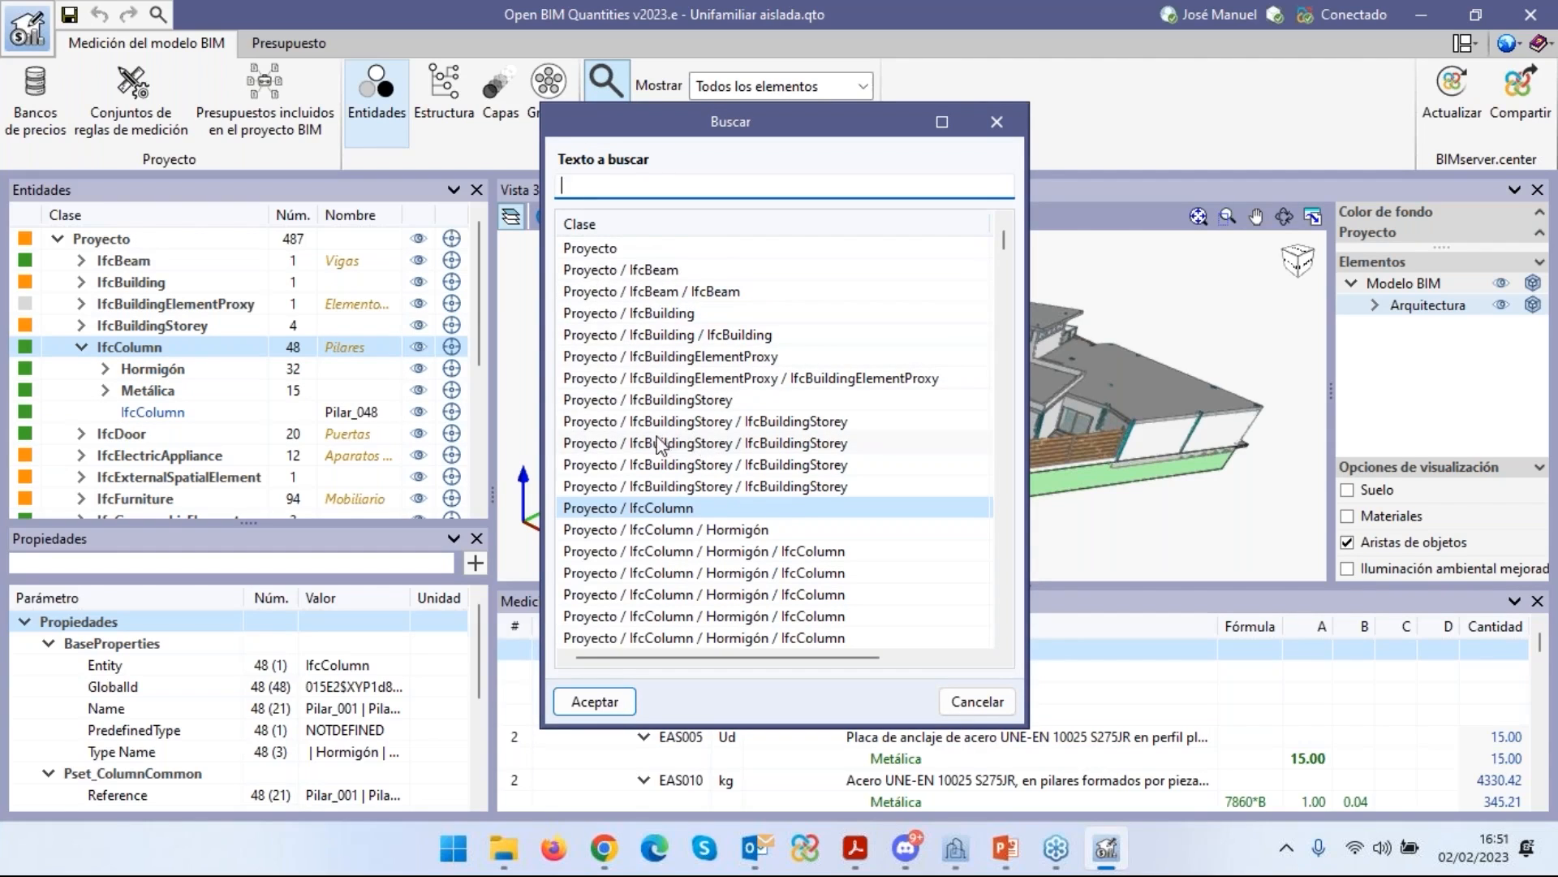
pyautogui.scroll(-5, 654, 455)
pyautogui.scroll(-10, 641, 482)
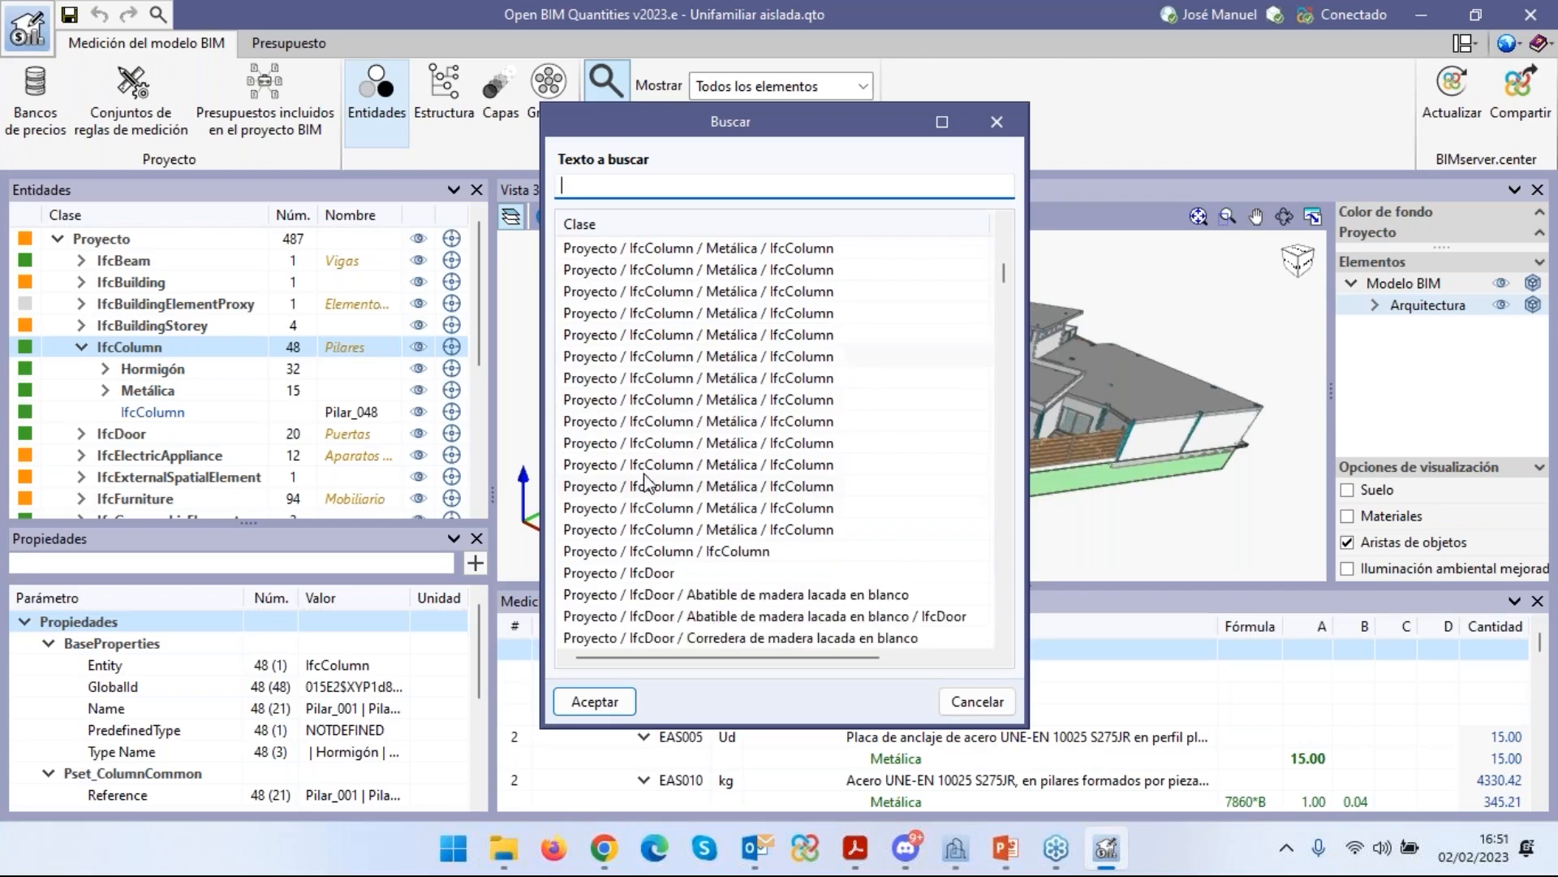
pyautogui.scroll(-1, 641, 525)
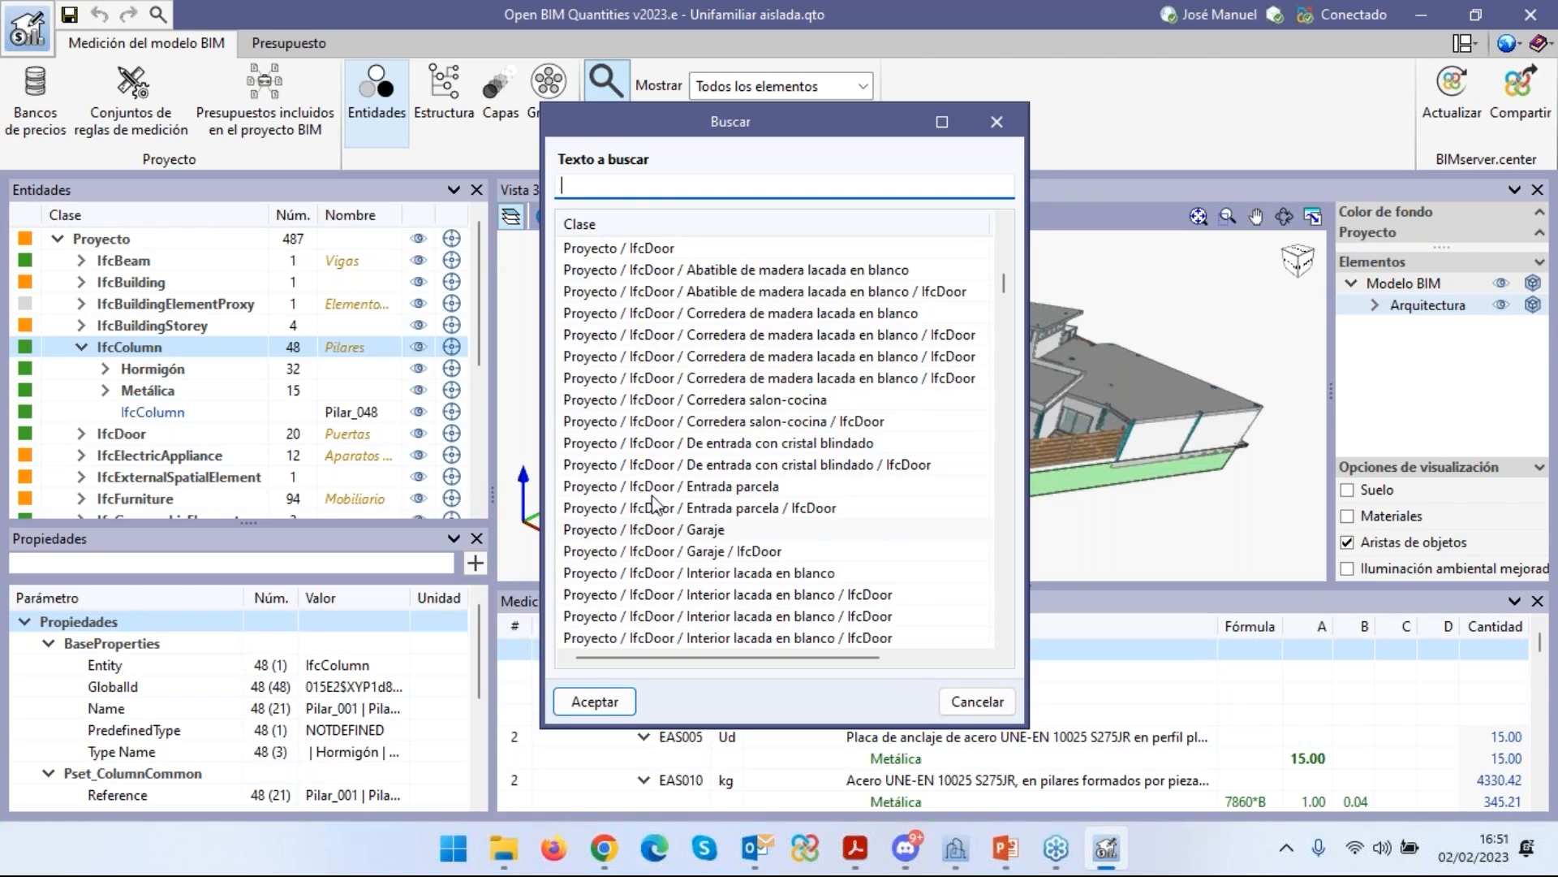
pyautogui.scroll(-15, 654, 504)
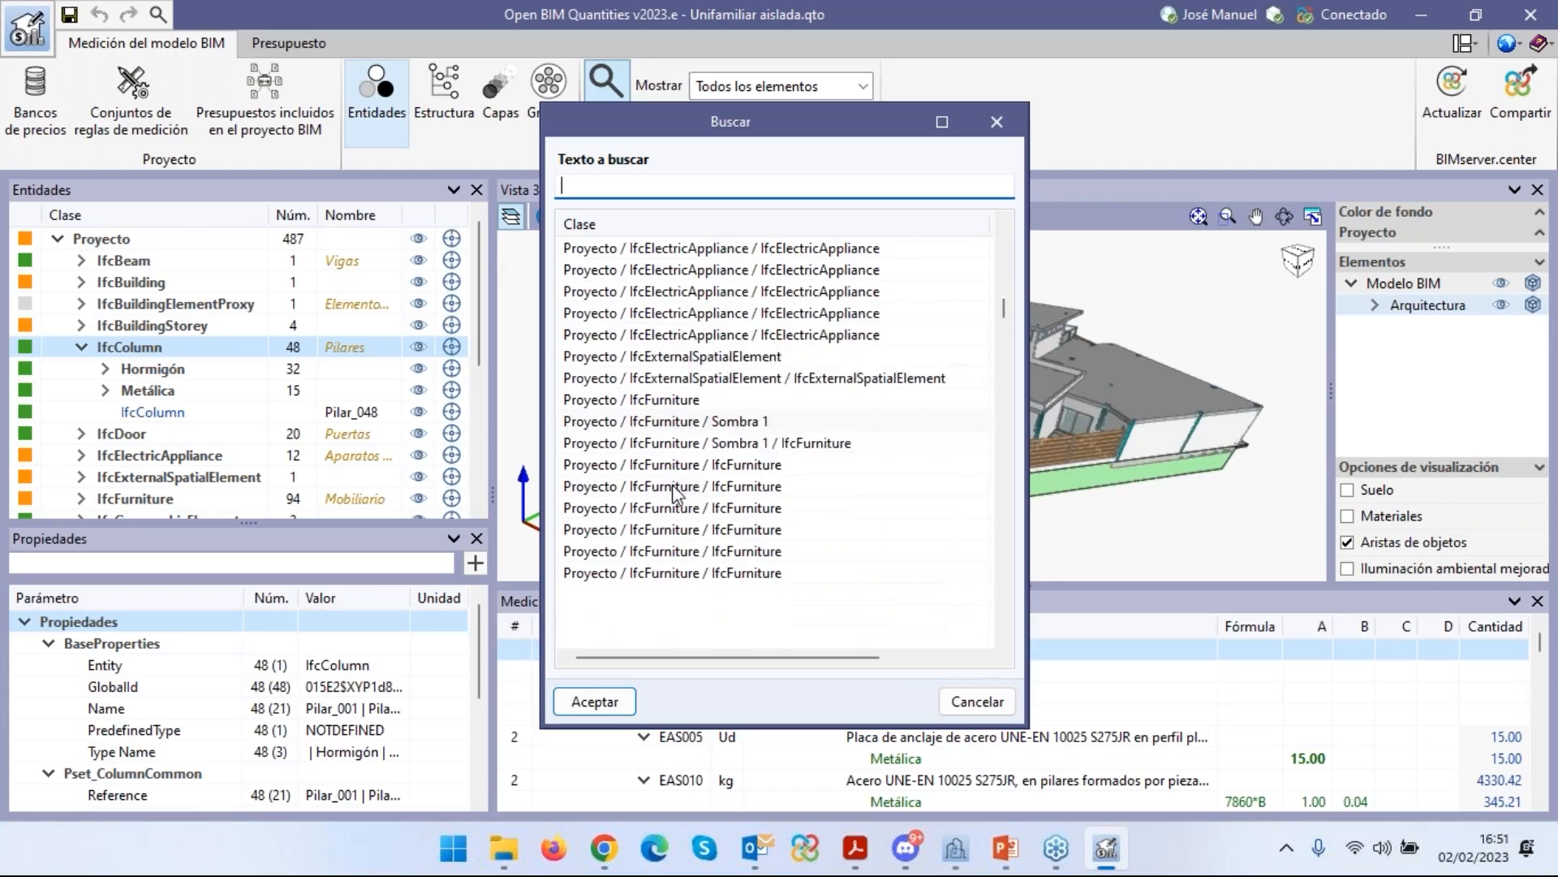
pyautogui.scroll(-5, 990, 333)
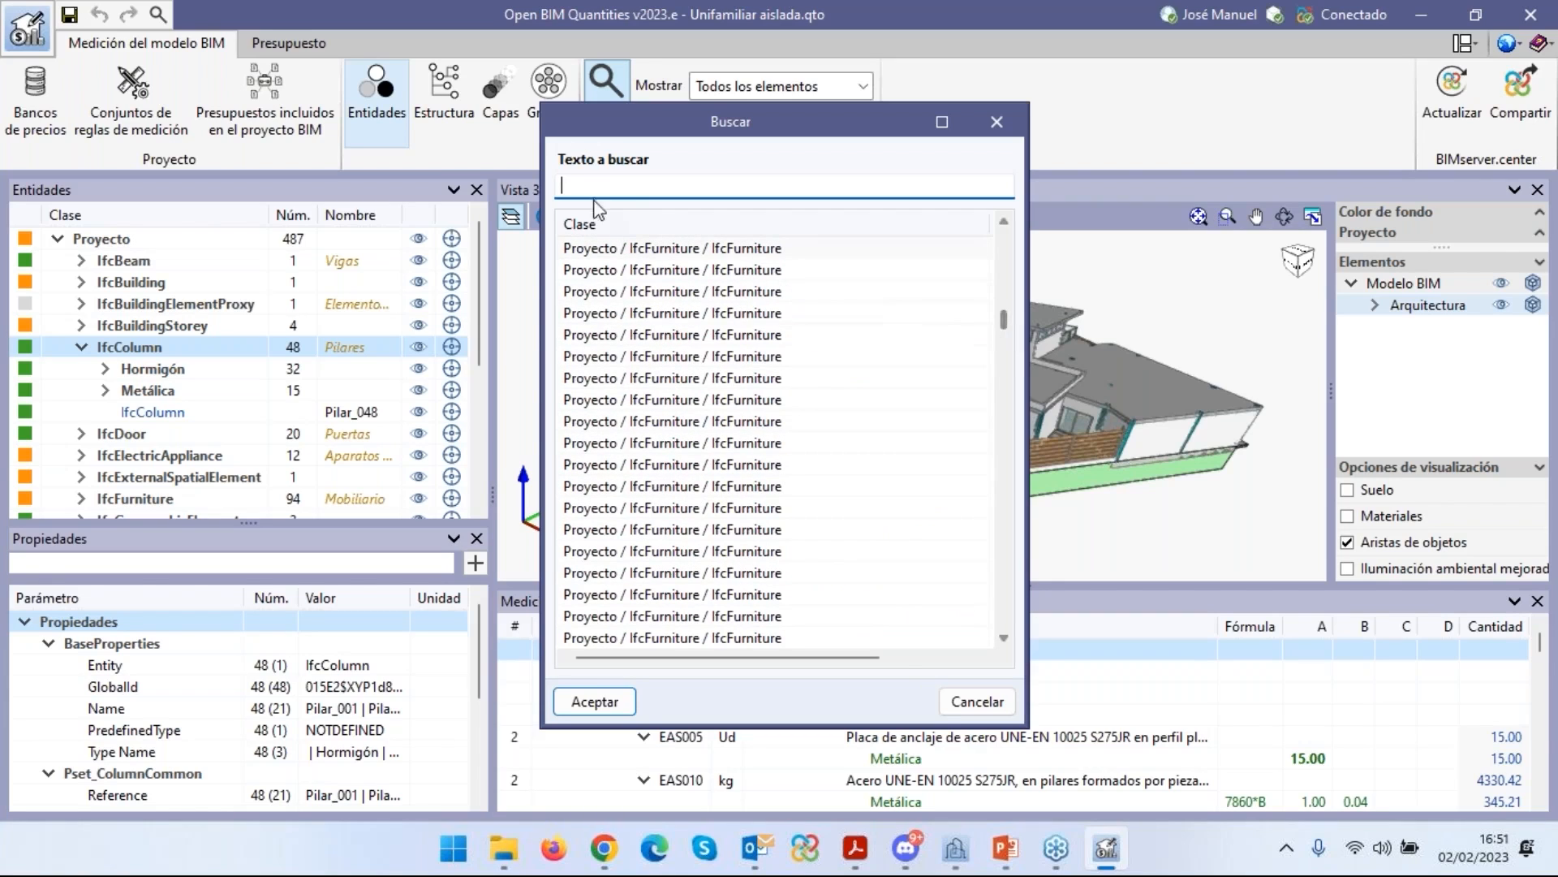
pyautogui.write('ifc')
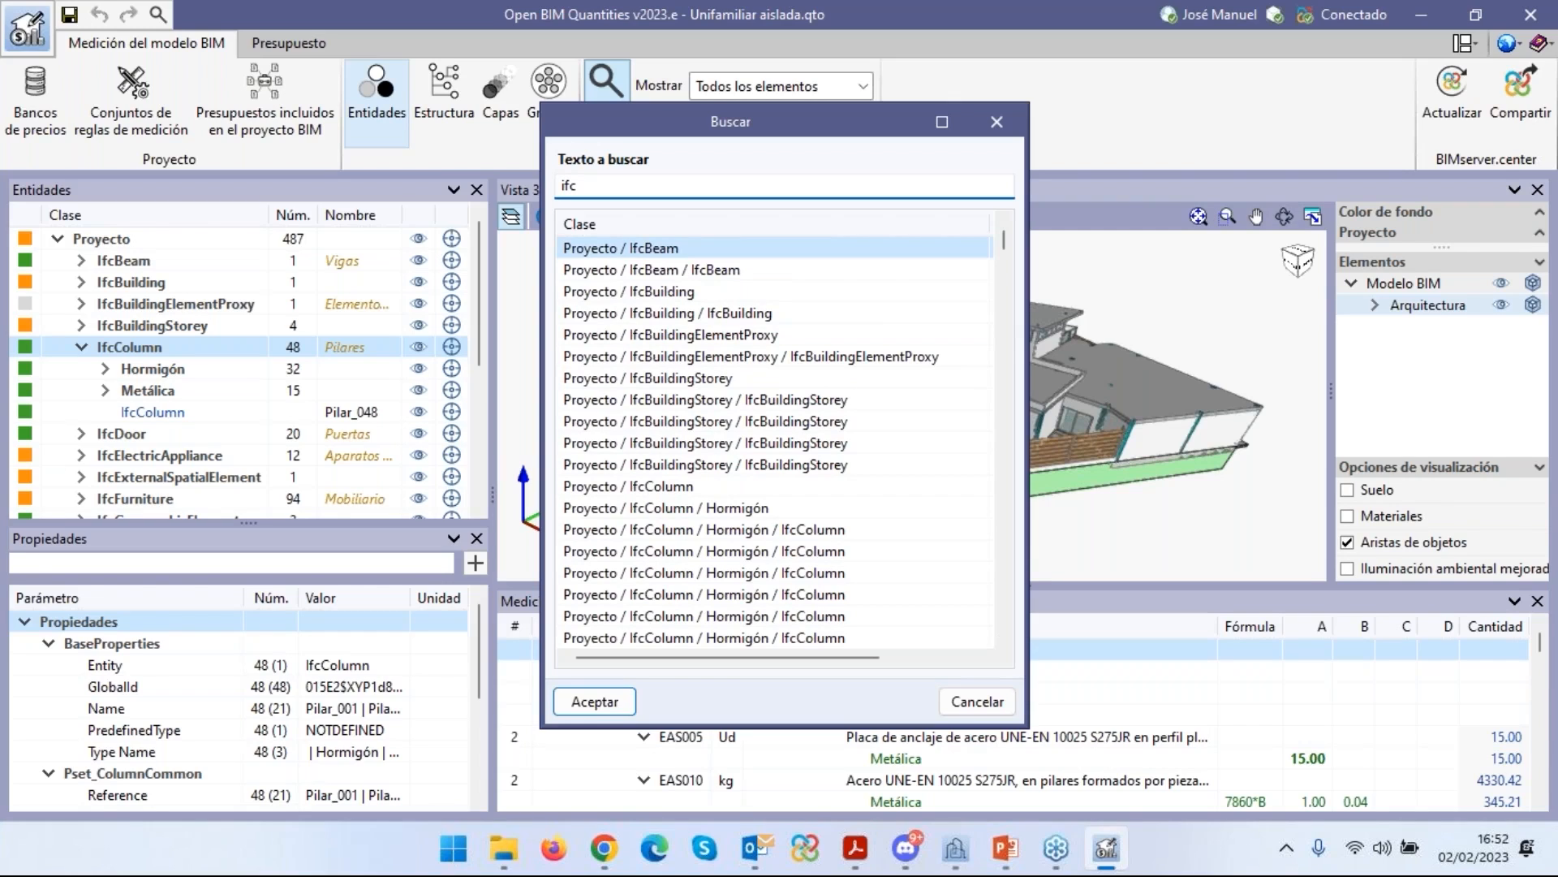
pyautogui.write('wall')
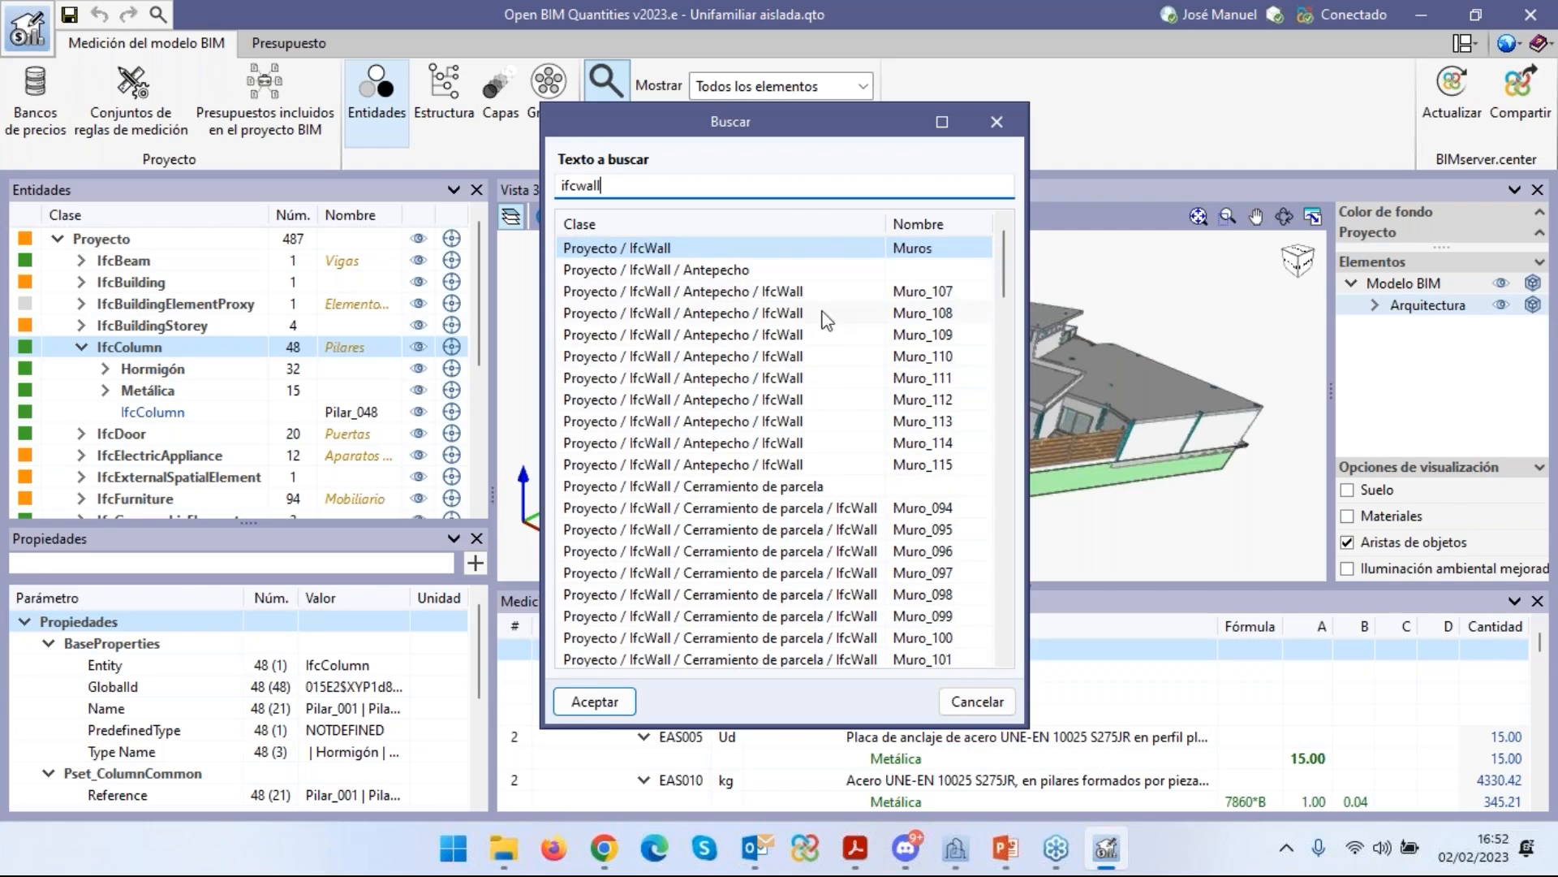
pyautogui.click(672, 292)
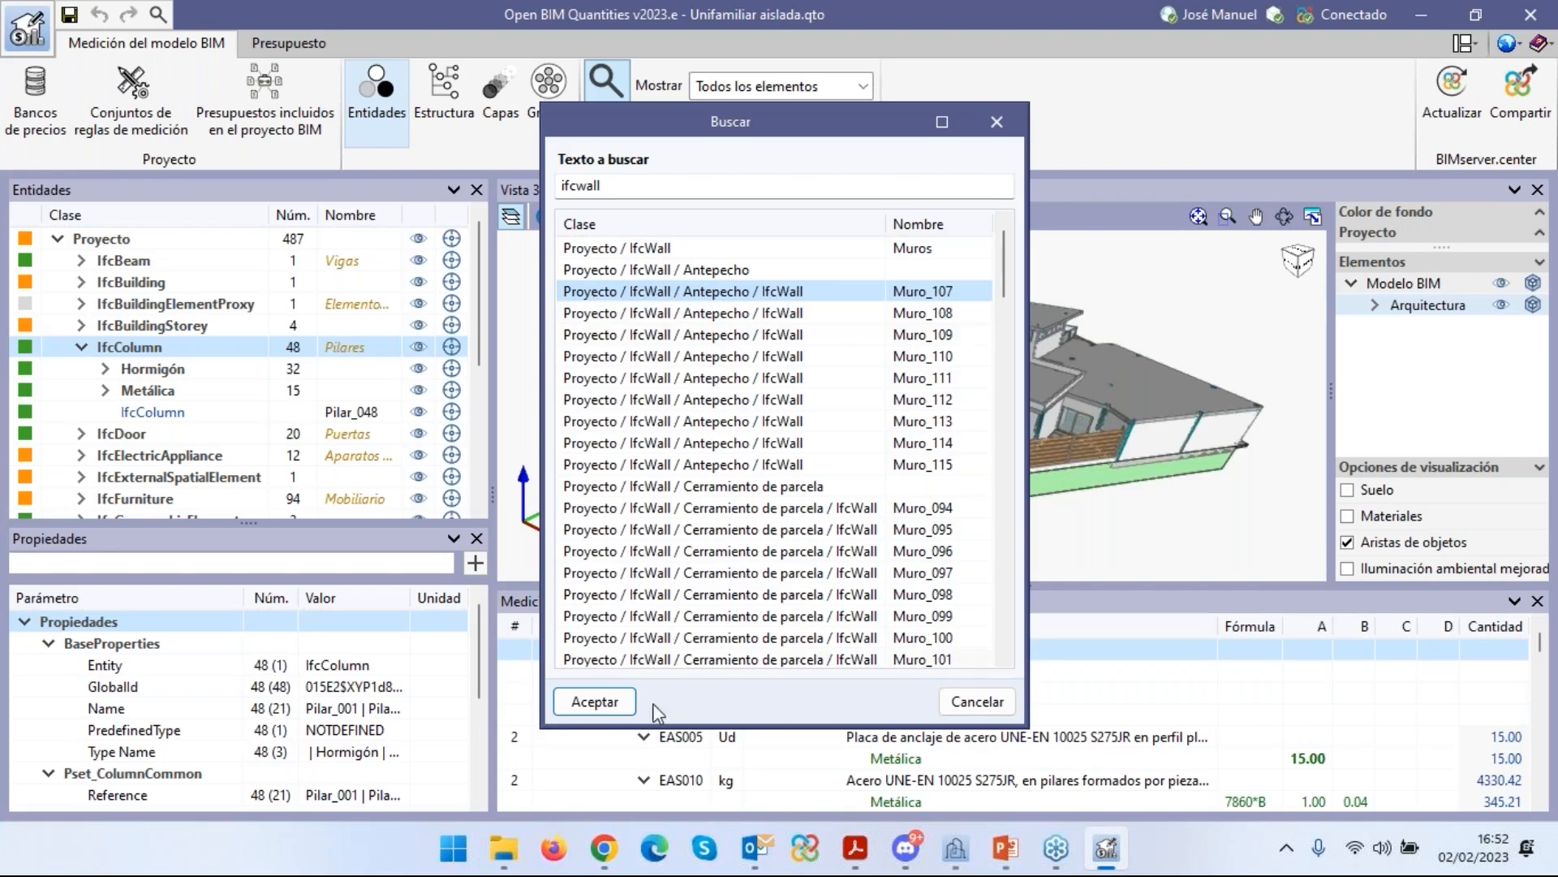
pyautogui.click(601, 703)
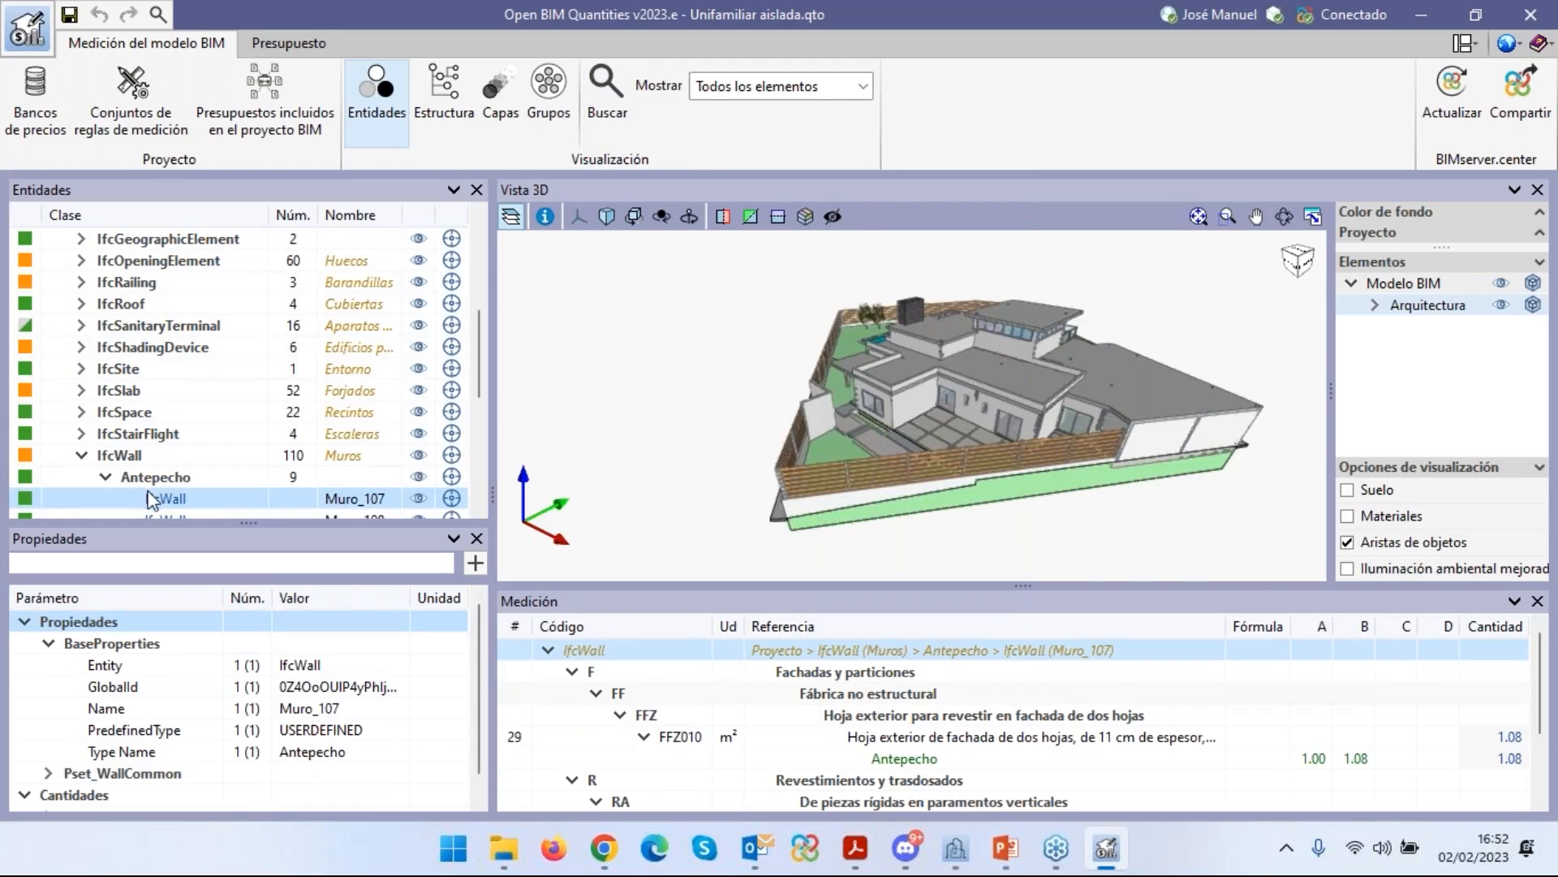
# Zoom the 3D view to wall Muro_107 and inspect it from close up.
pyautogui.click(452, 498)
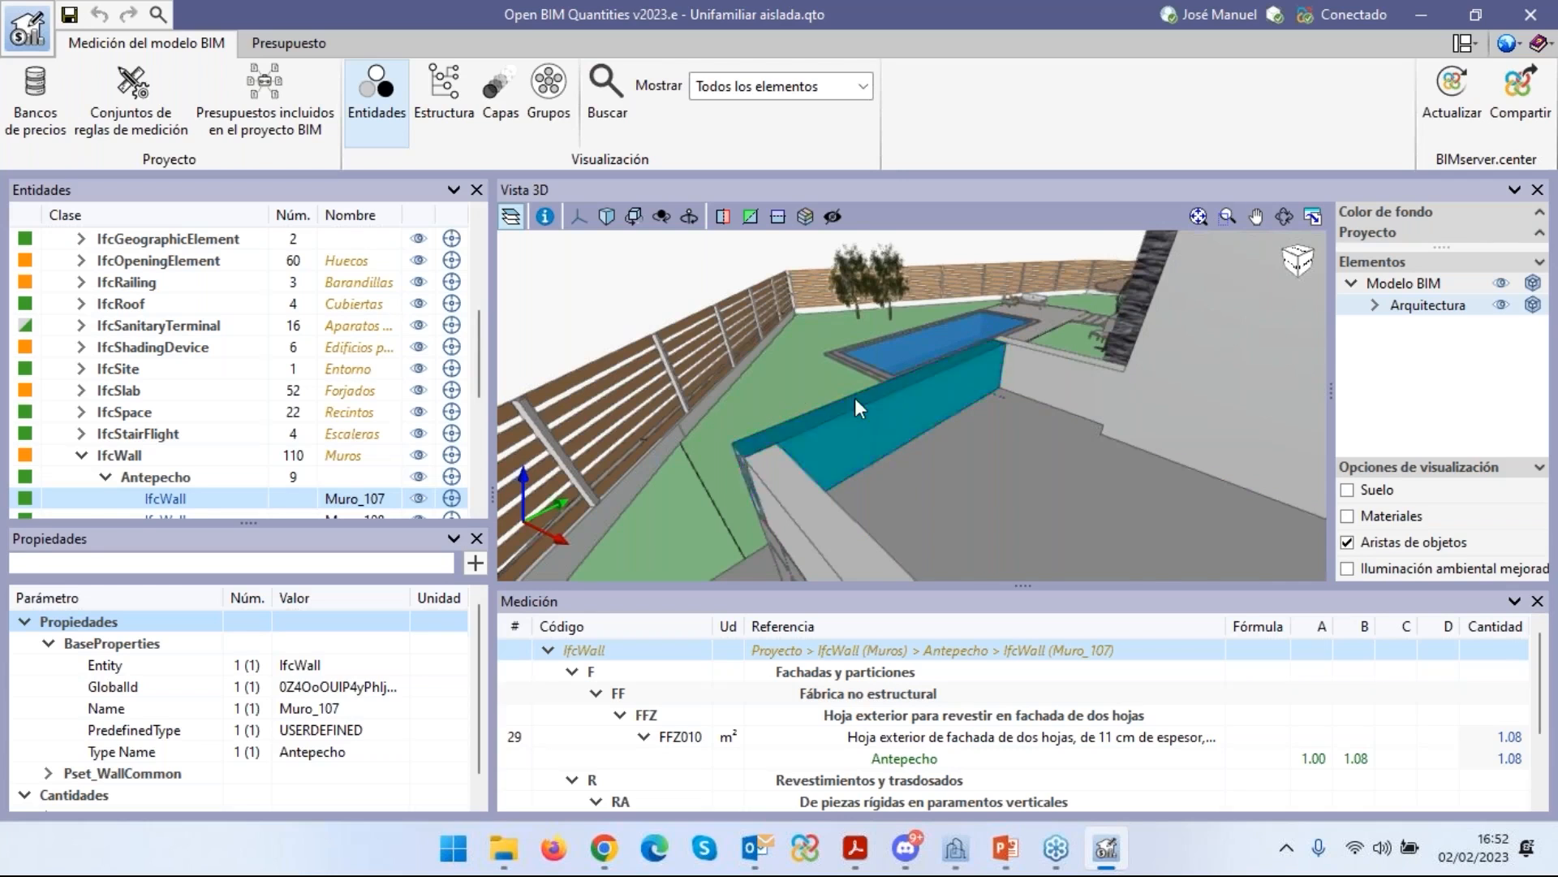
pyautogui.scroll(3, 836, 479)
pyautogui.scroll(-3, 849, 442)
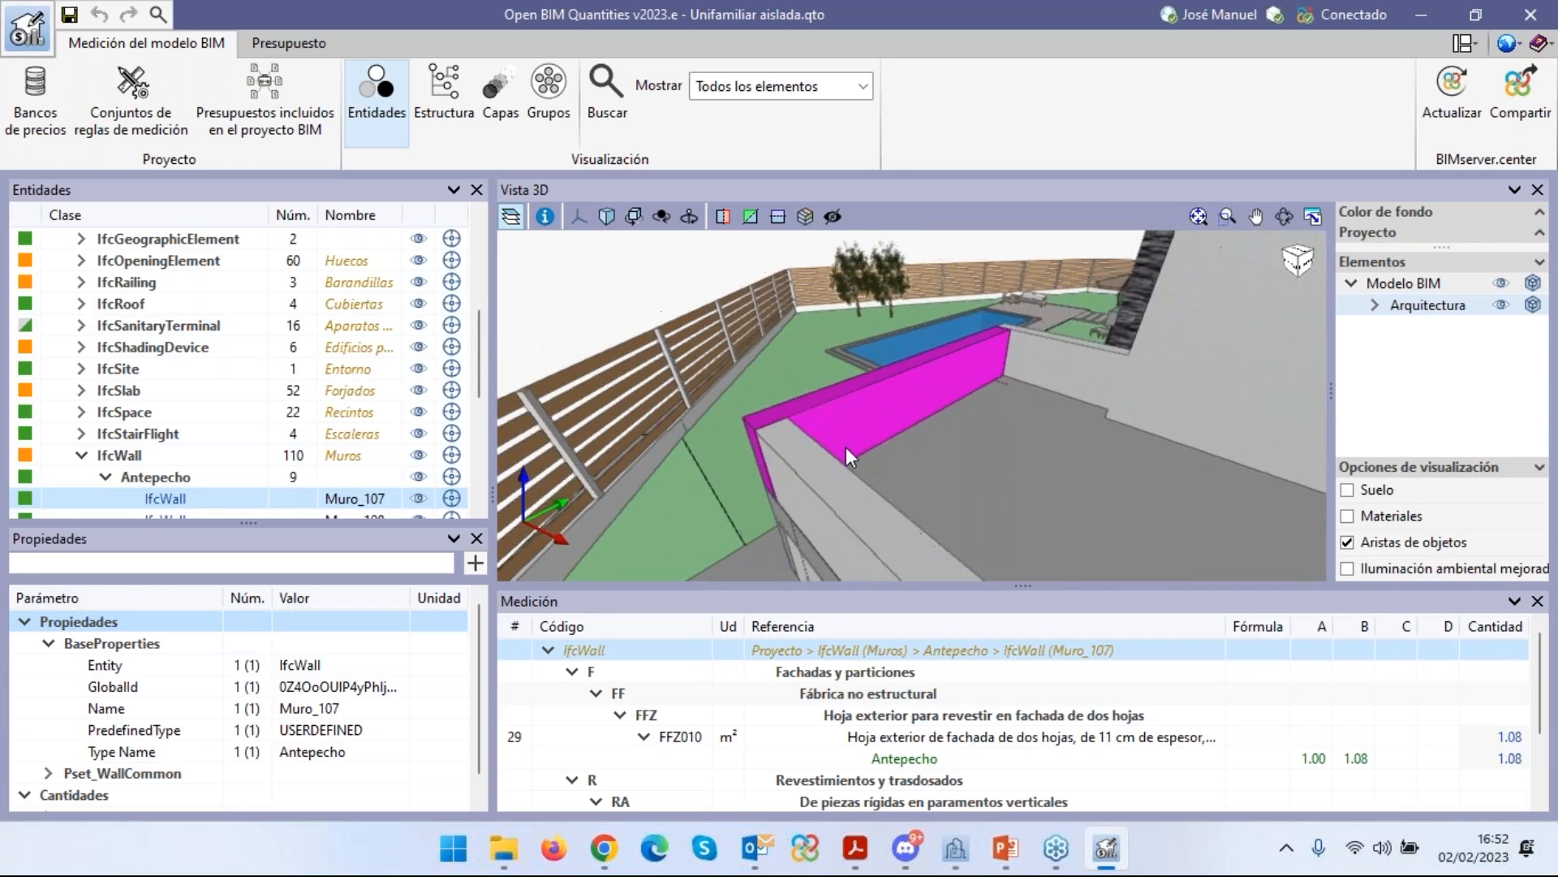
pyautogui.moveTo(865, 462); pyautogui.dragTo(898, 444, button='middle')
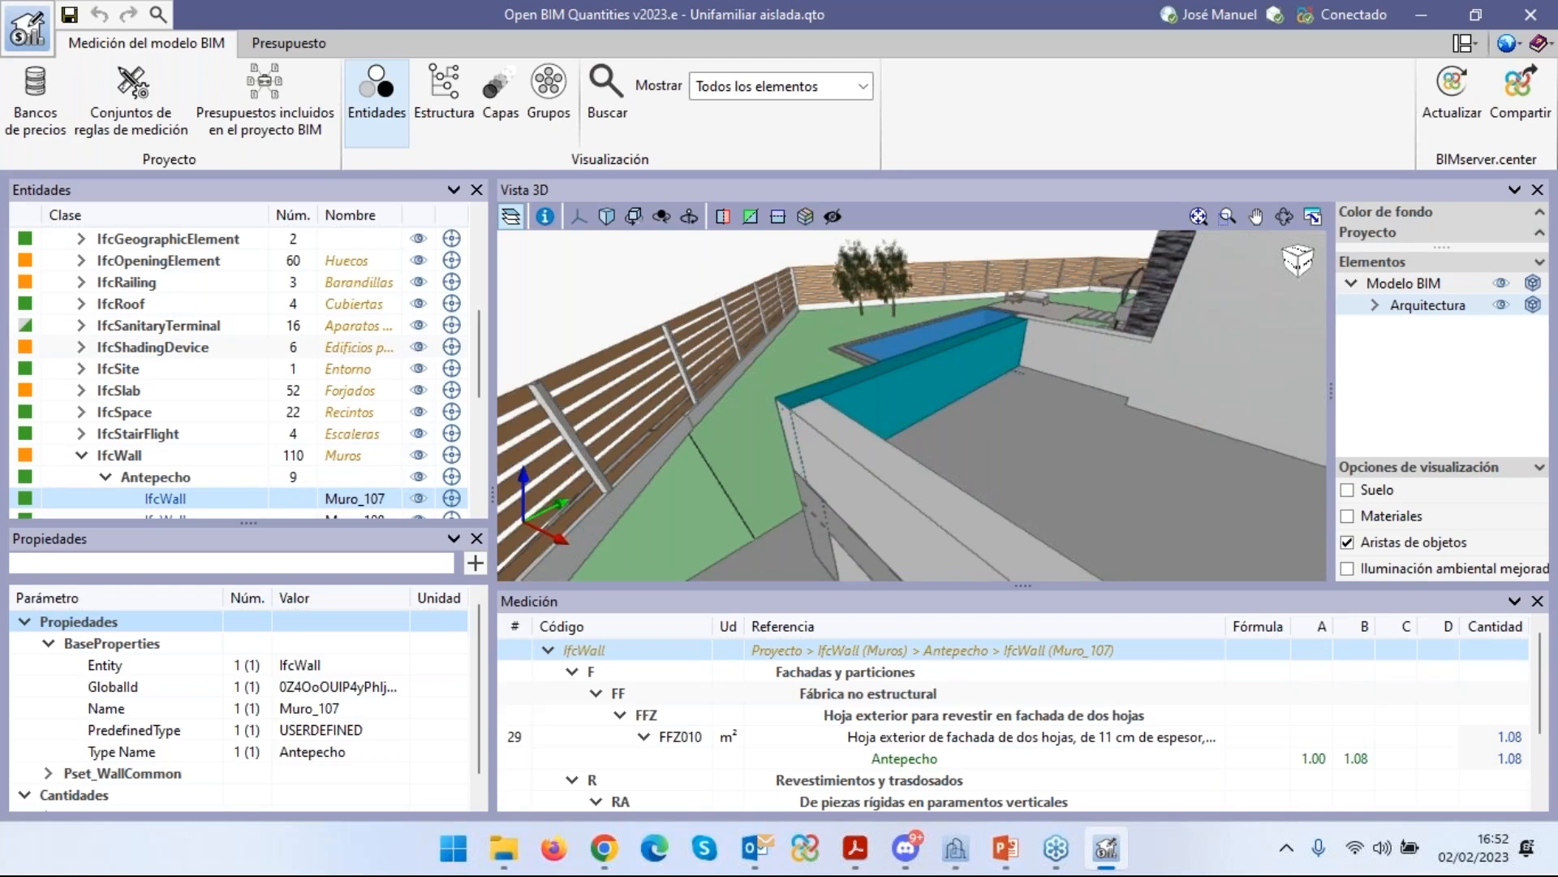
# Open the measurement rule sets and put the Copia Unifamiliar ailada set into edit mode.
pyautogui.hotkey('alt', 'Tab')
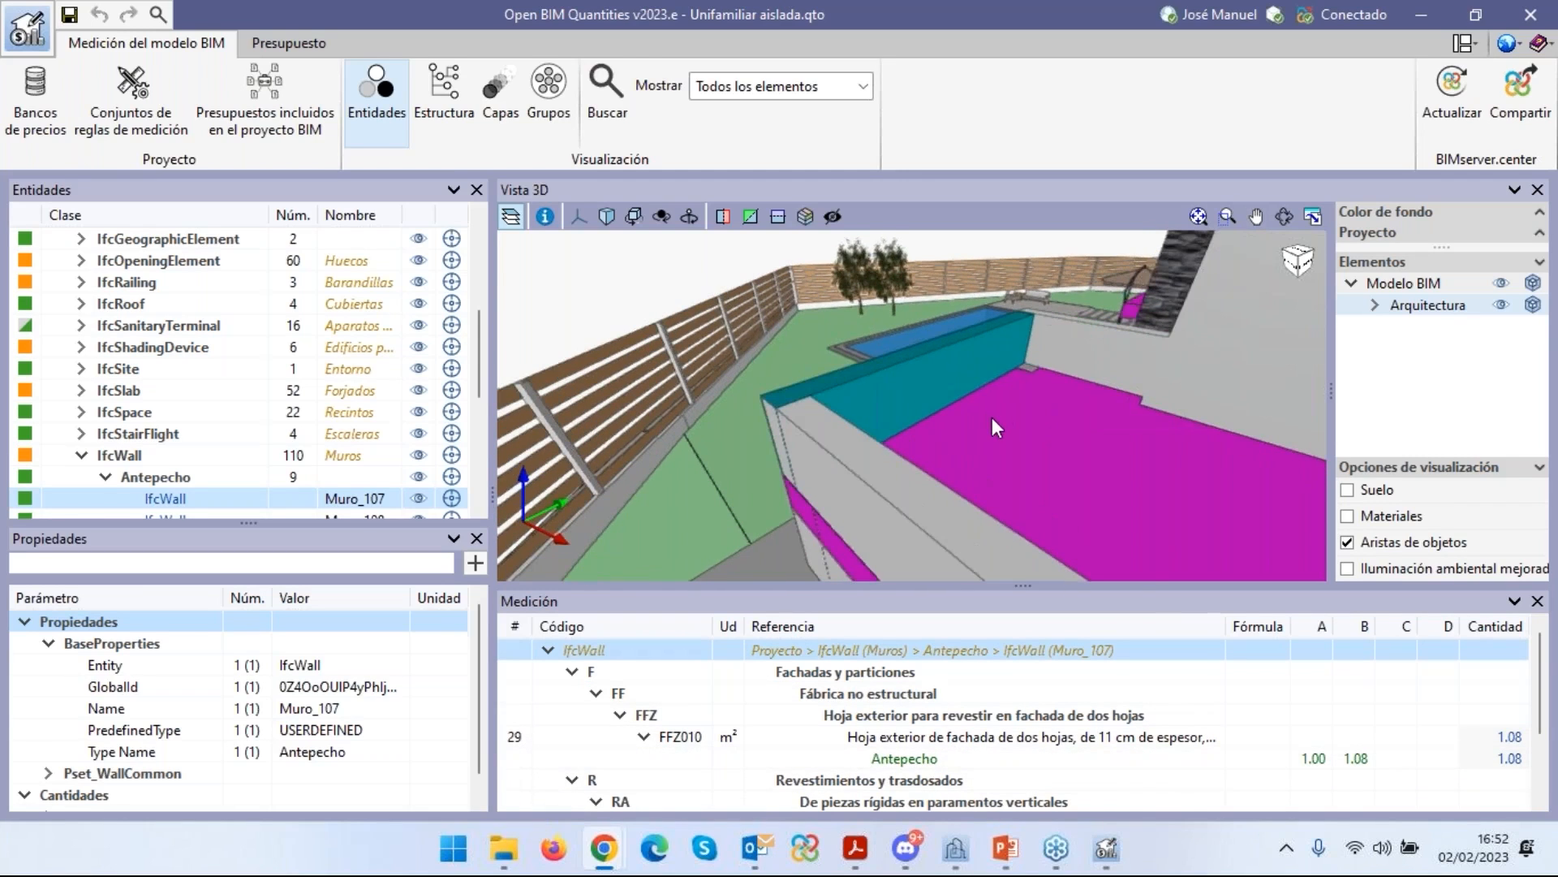
pyautogui.click(134, 99)
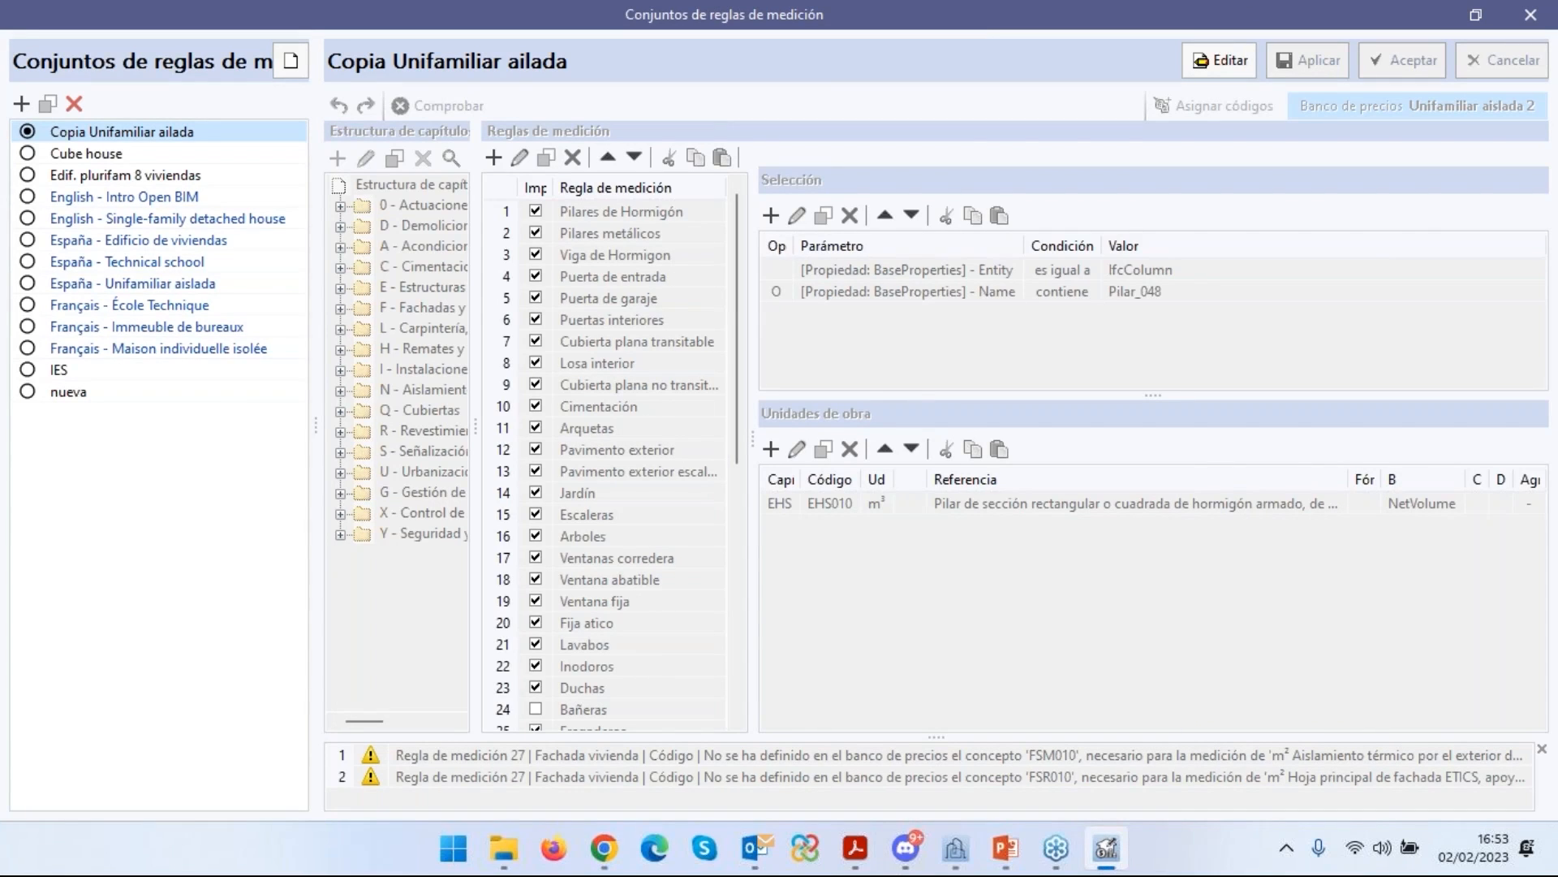
pyautogui.hotkey('alt', 'Tab')
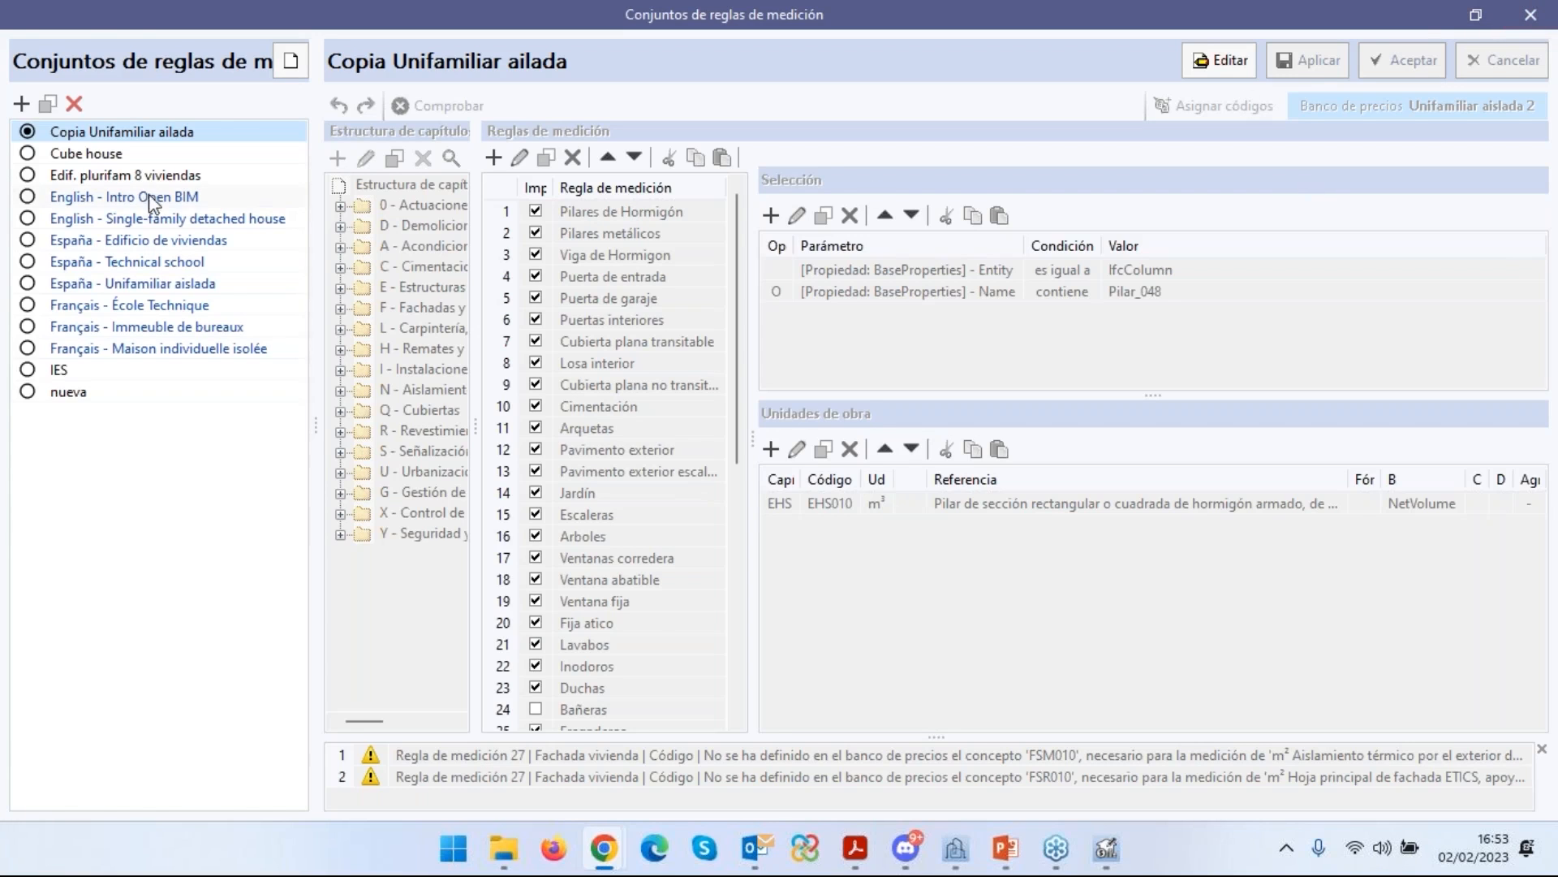
pyautogui.click(1219, 61)
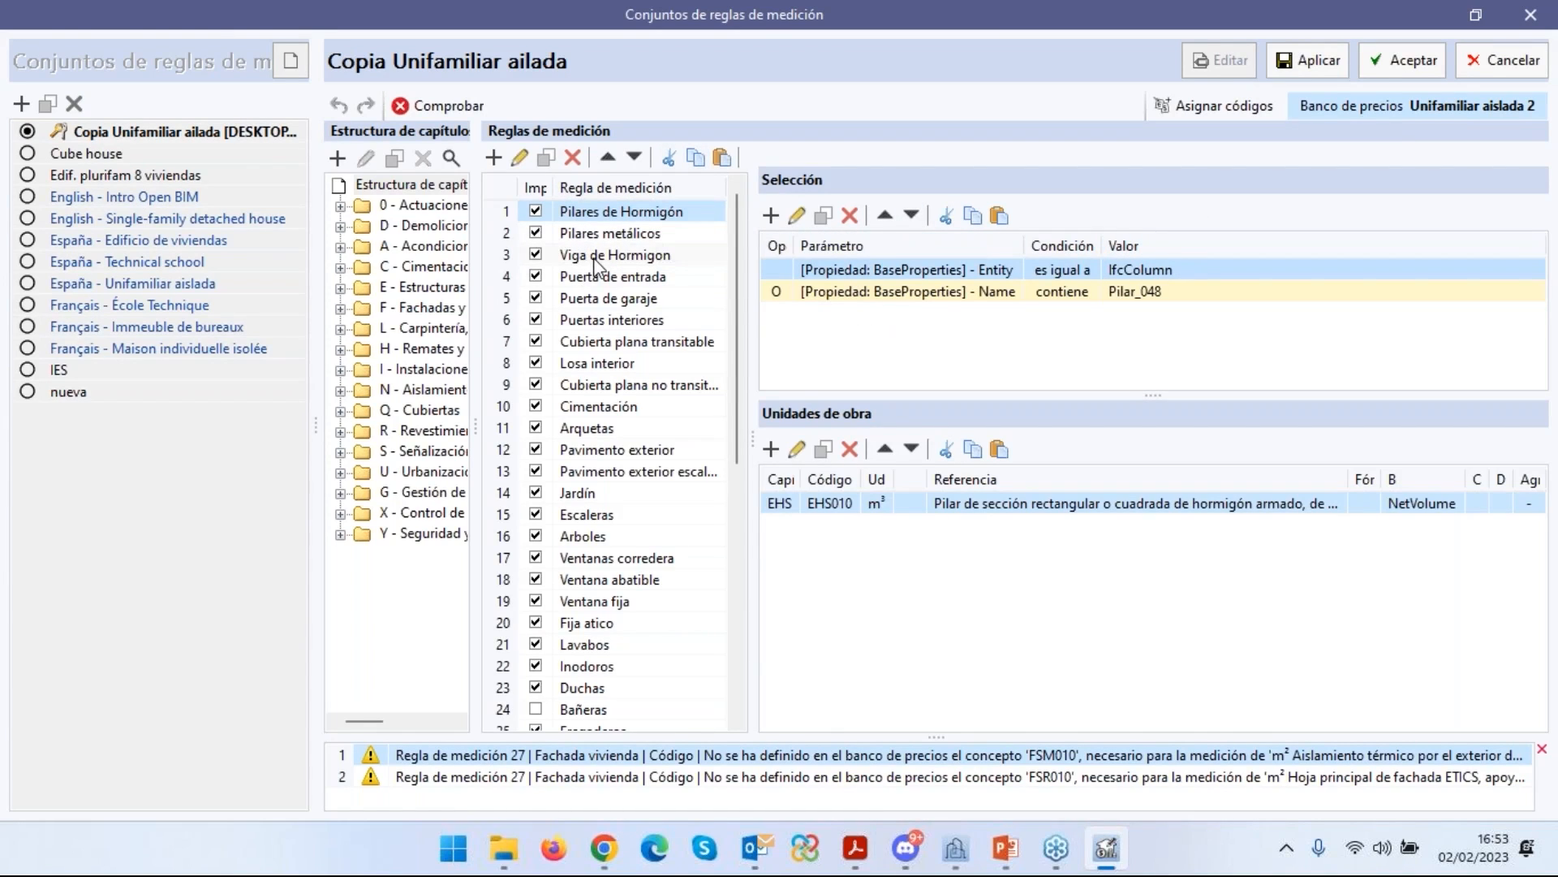
# Examine the EHL010 work unit of the Losa interior rule and its labels, closing both dialogs without changes.
pyautogui.click(595, 365)
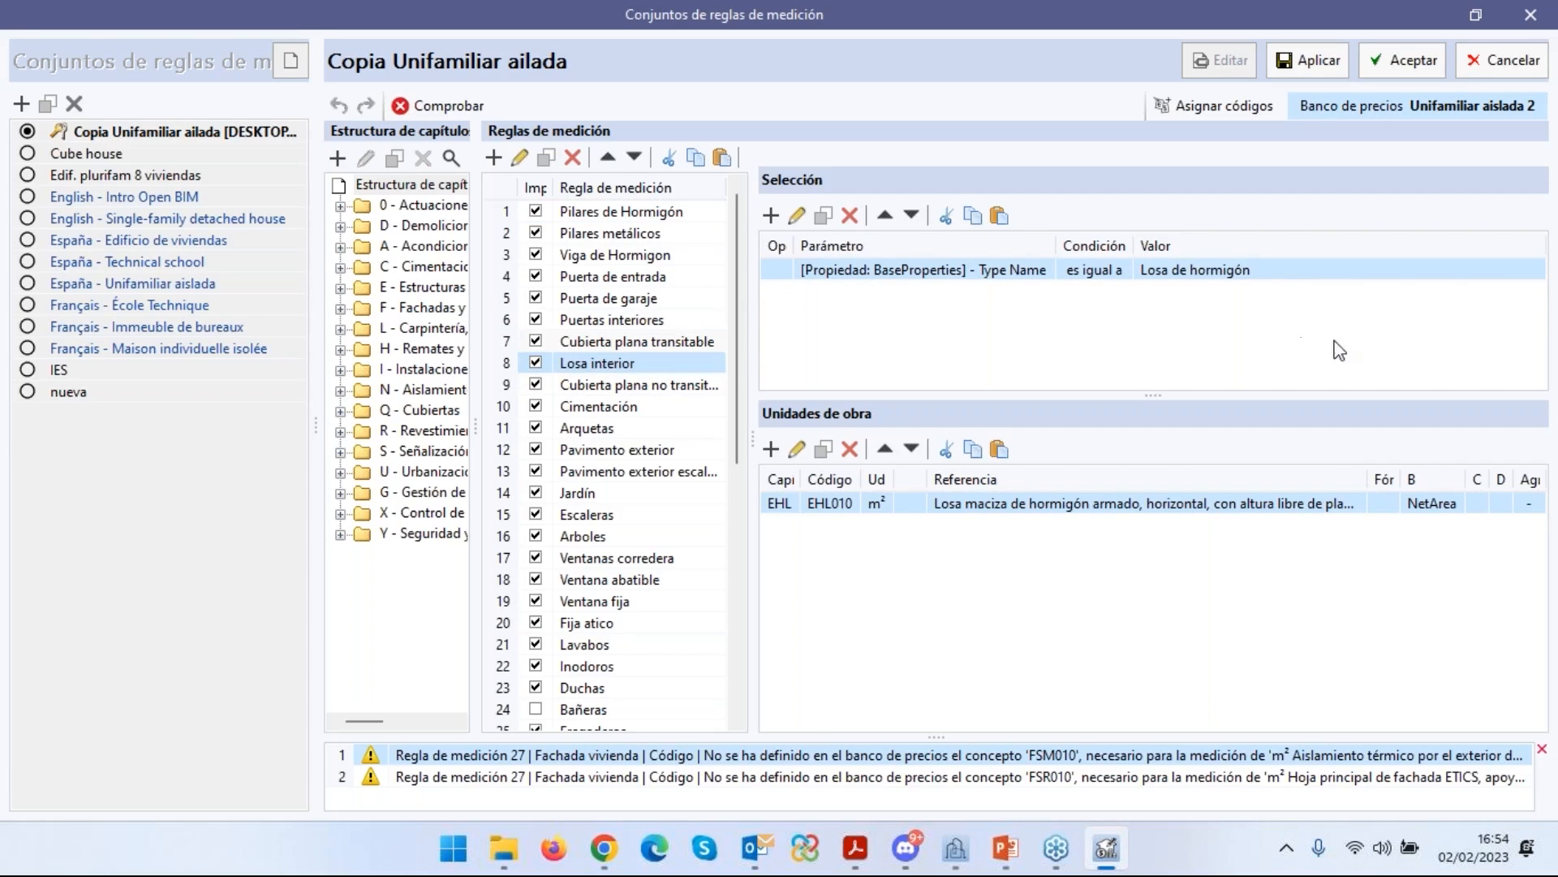
pyautogui.click(797, 450)
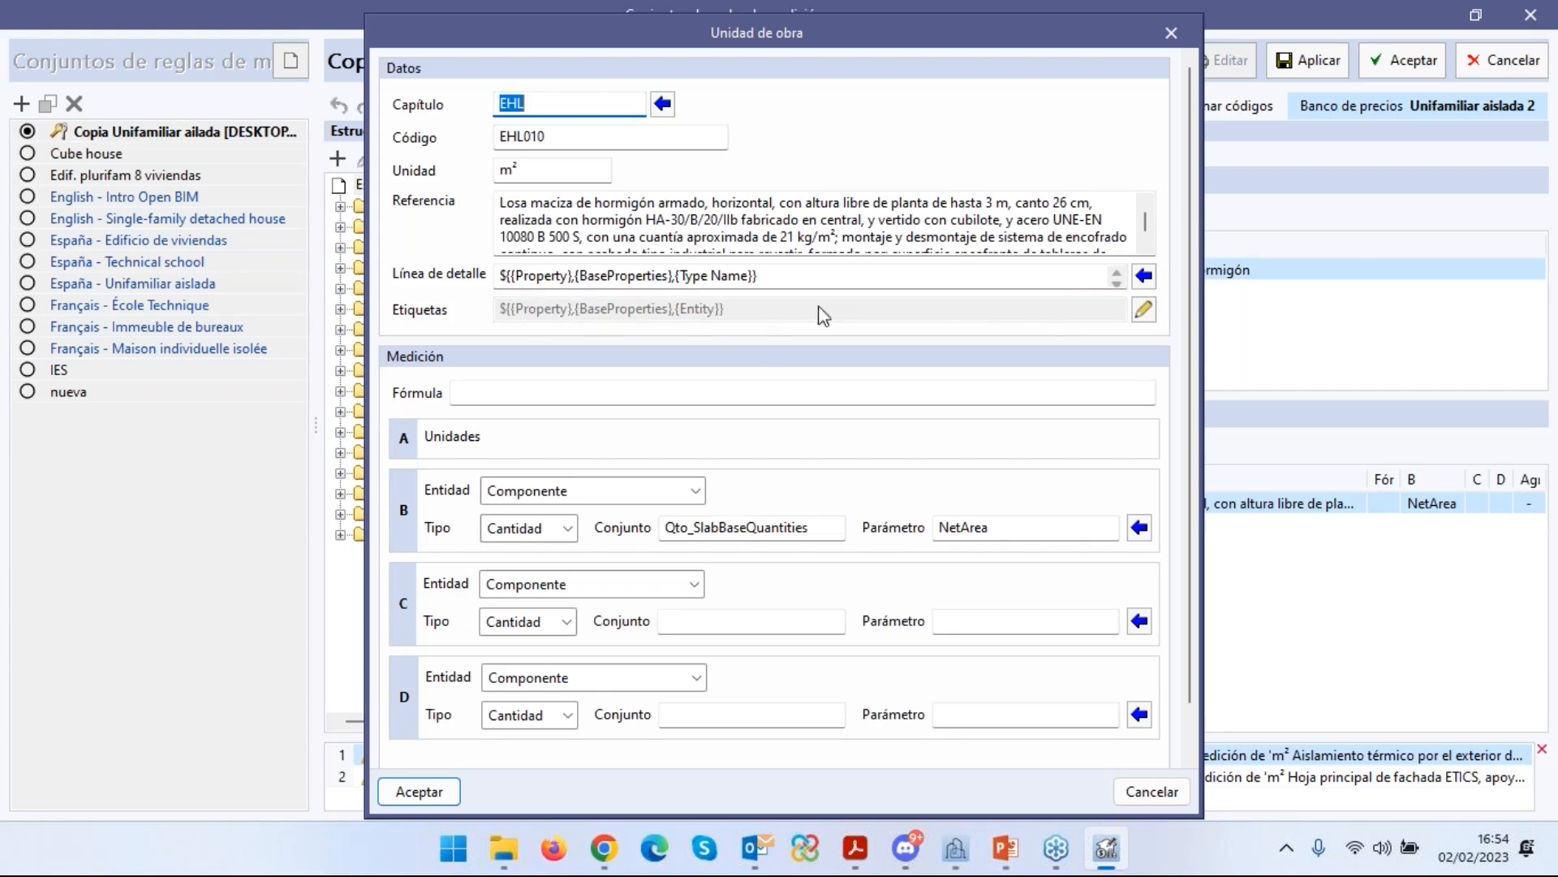
pyautogui.click(1146, 314)
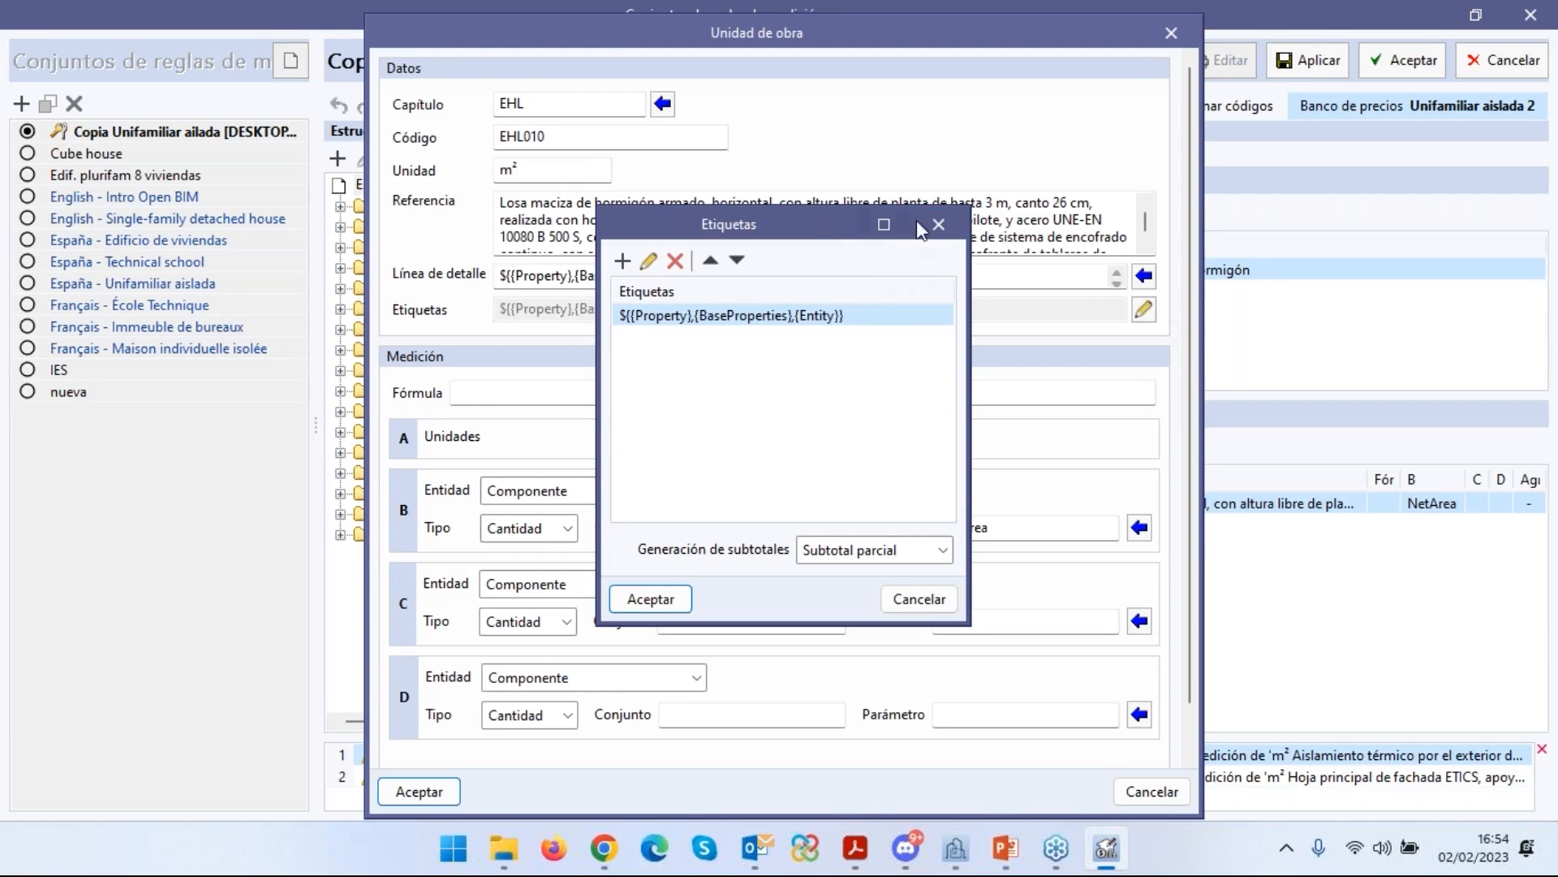
pyautogui.moveTo(812, 224); pyautogui.dragTo(912, 212)
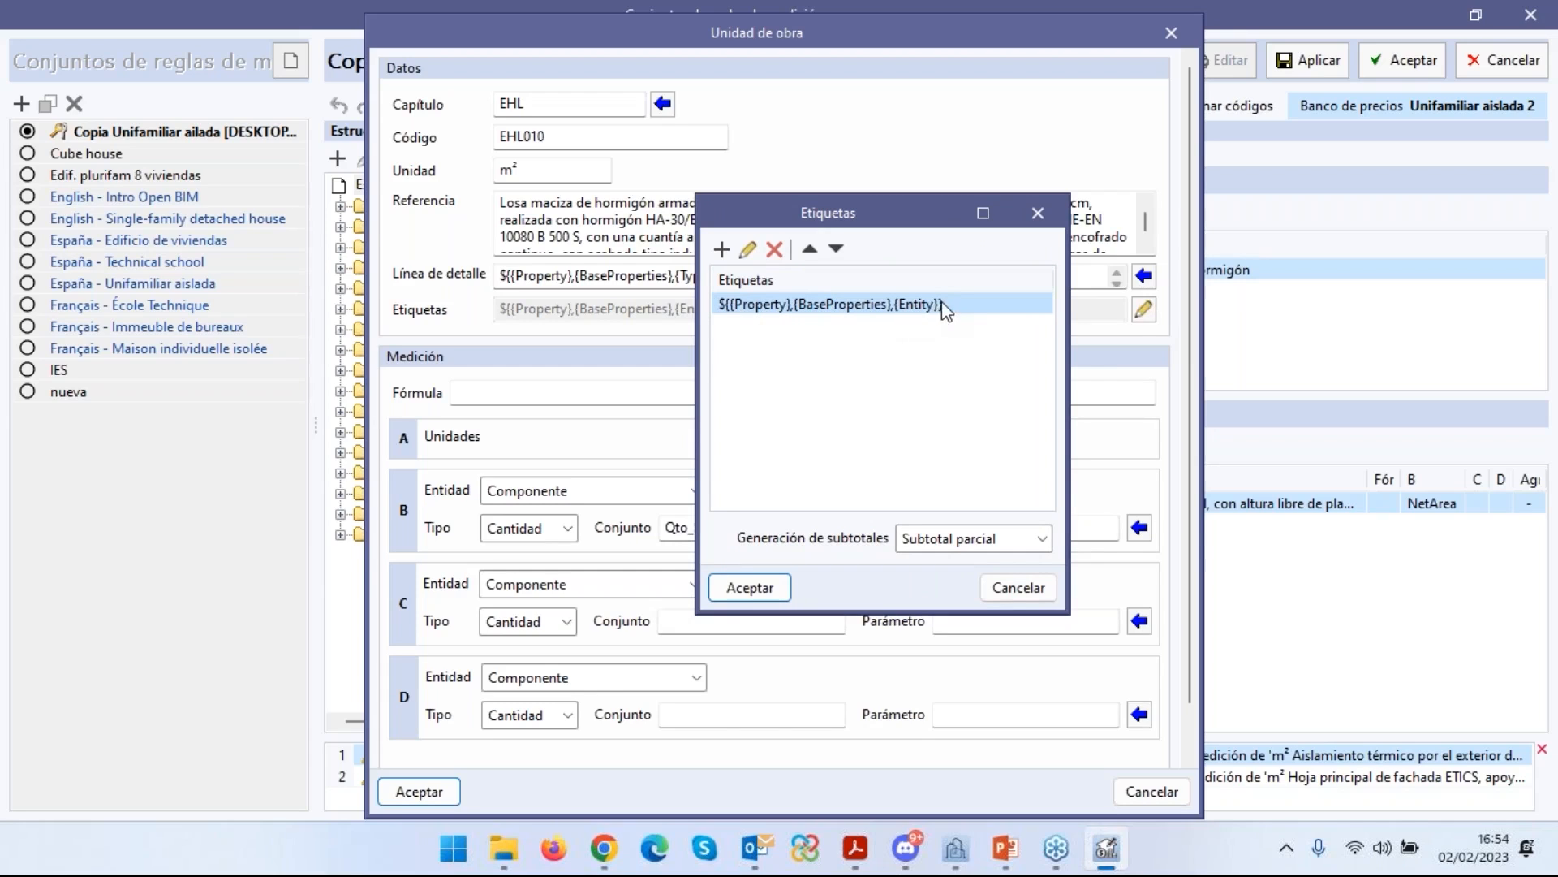
pyautogui.click(1038, 213)
pyautogui.click(1171, 32)
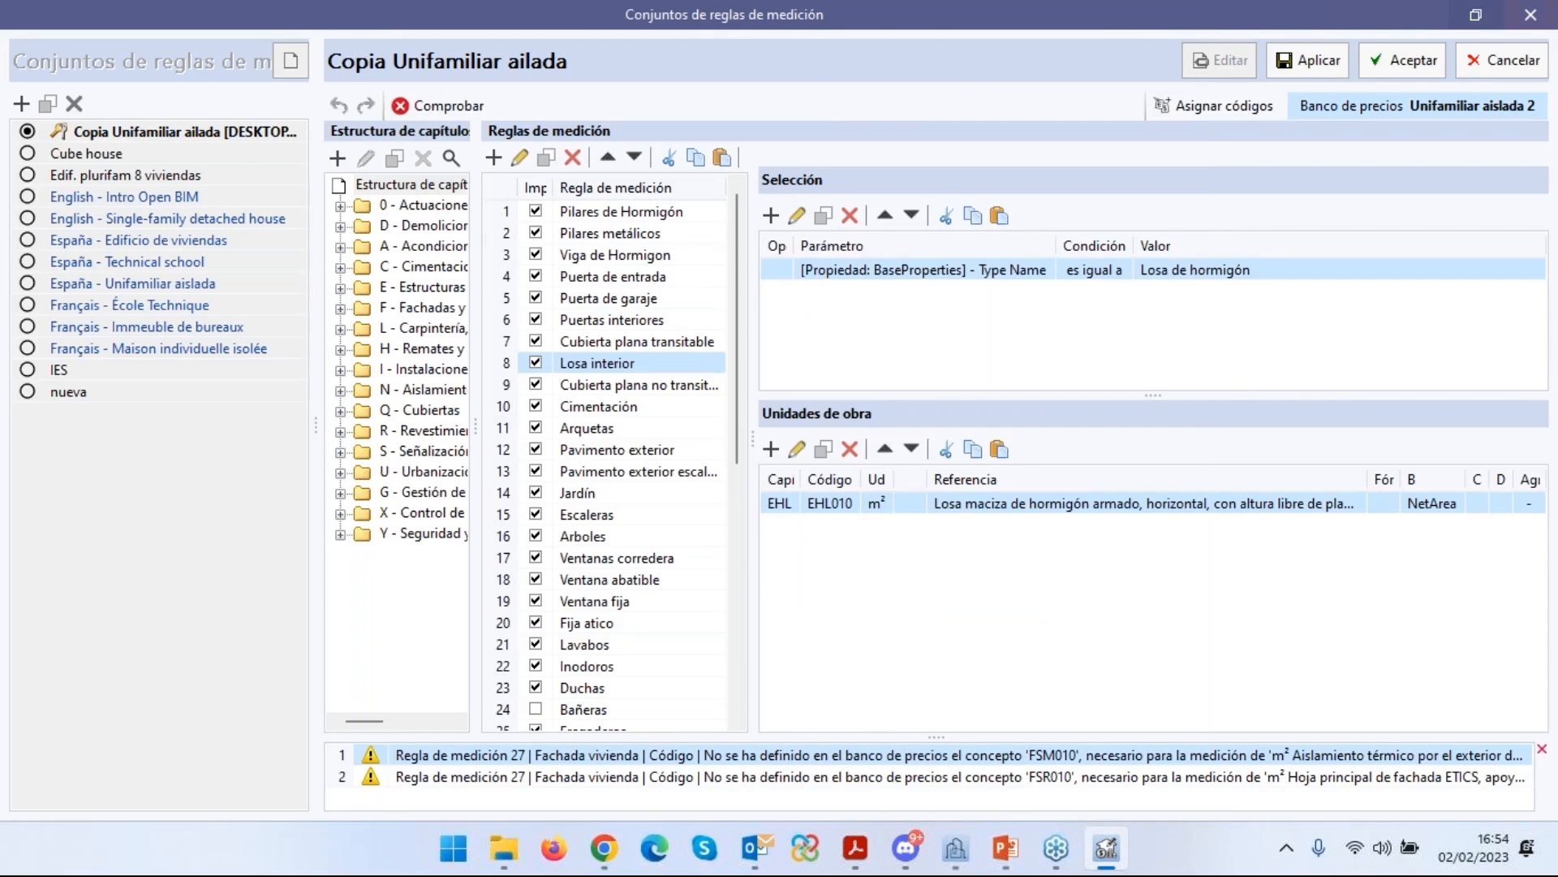
# Shrink the rule sets window and move it clear of the model, then collapse the IfcWall group in the entity tree.
pyautogui.click(1475, 16)
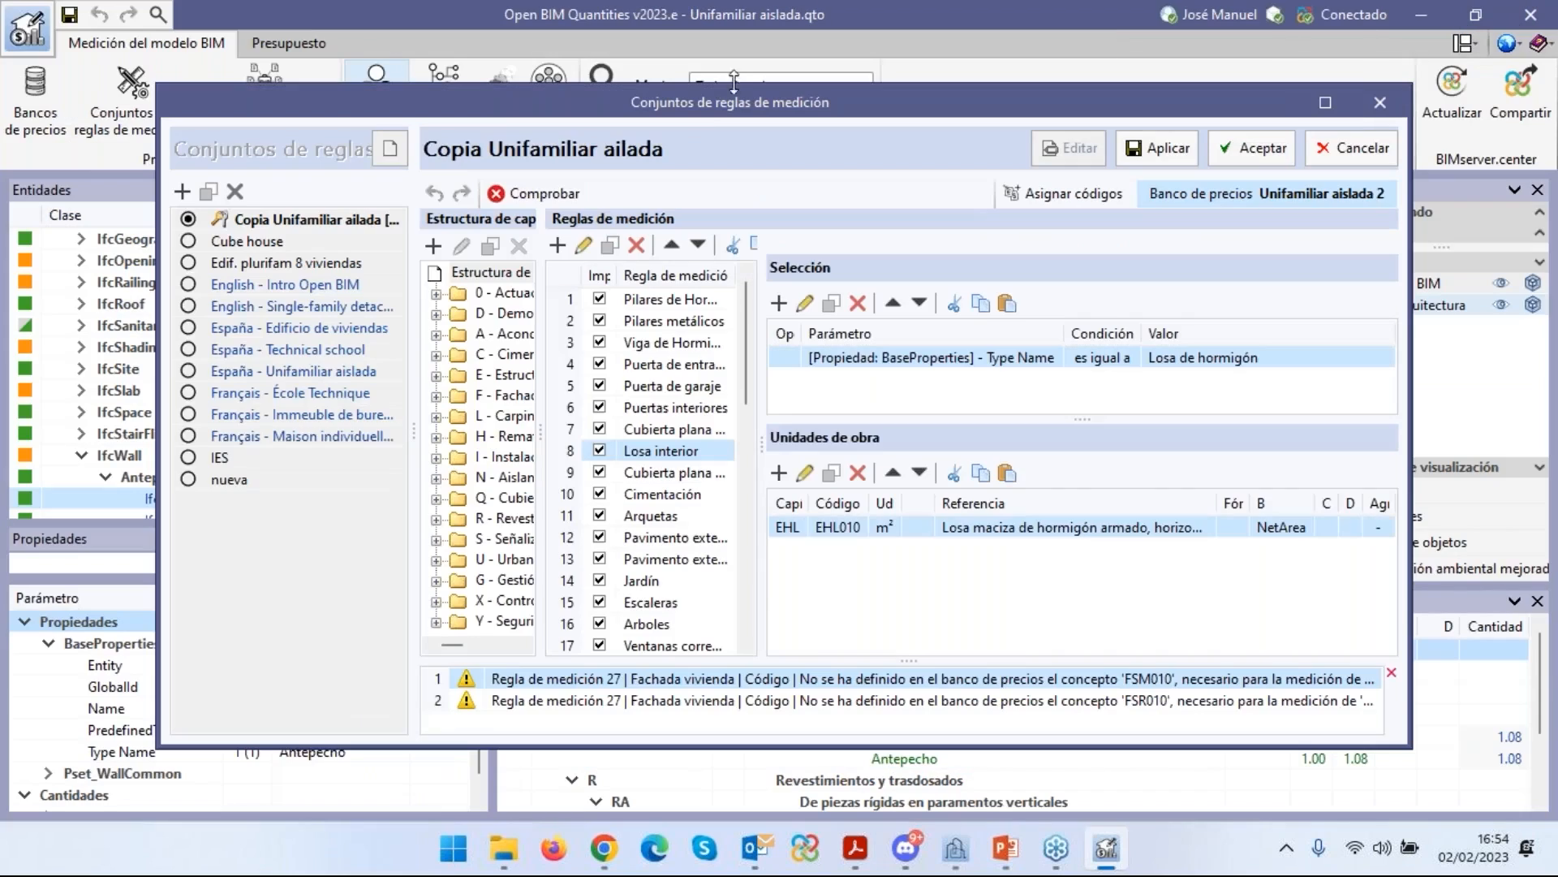
pyautogui.moveTo(716, 107); pyautogui.dragTo(826, 76)
pyautogui.scroll(-2, 247, 264)
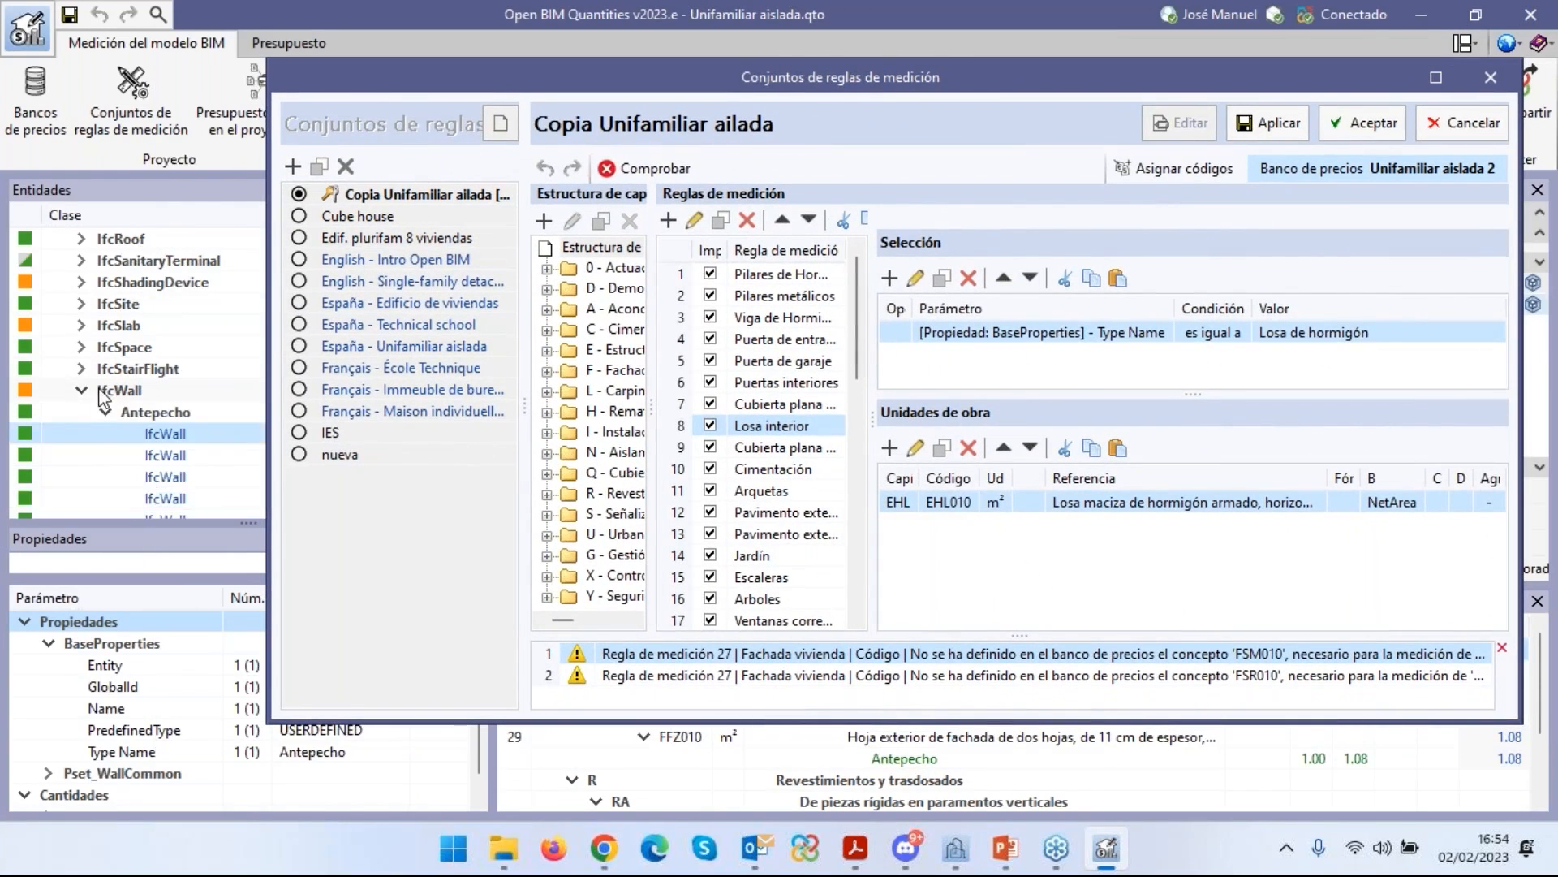
pyautogui.moveTo(531, 85); pyautogui.dragTo(1557, 163)
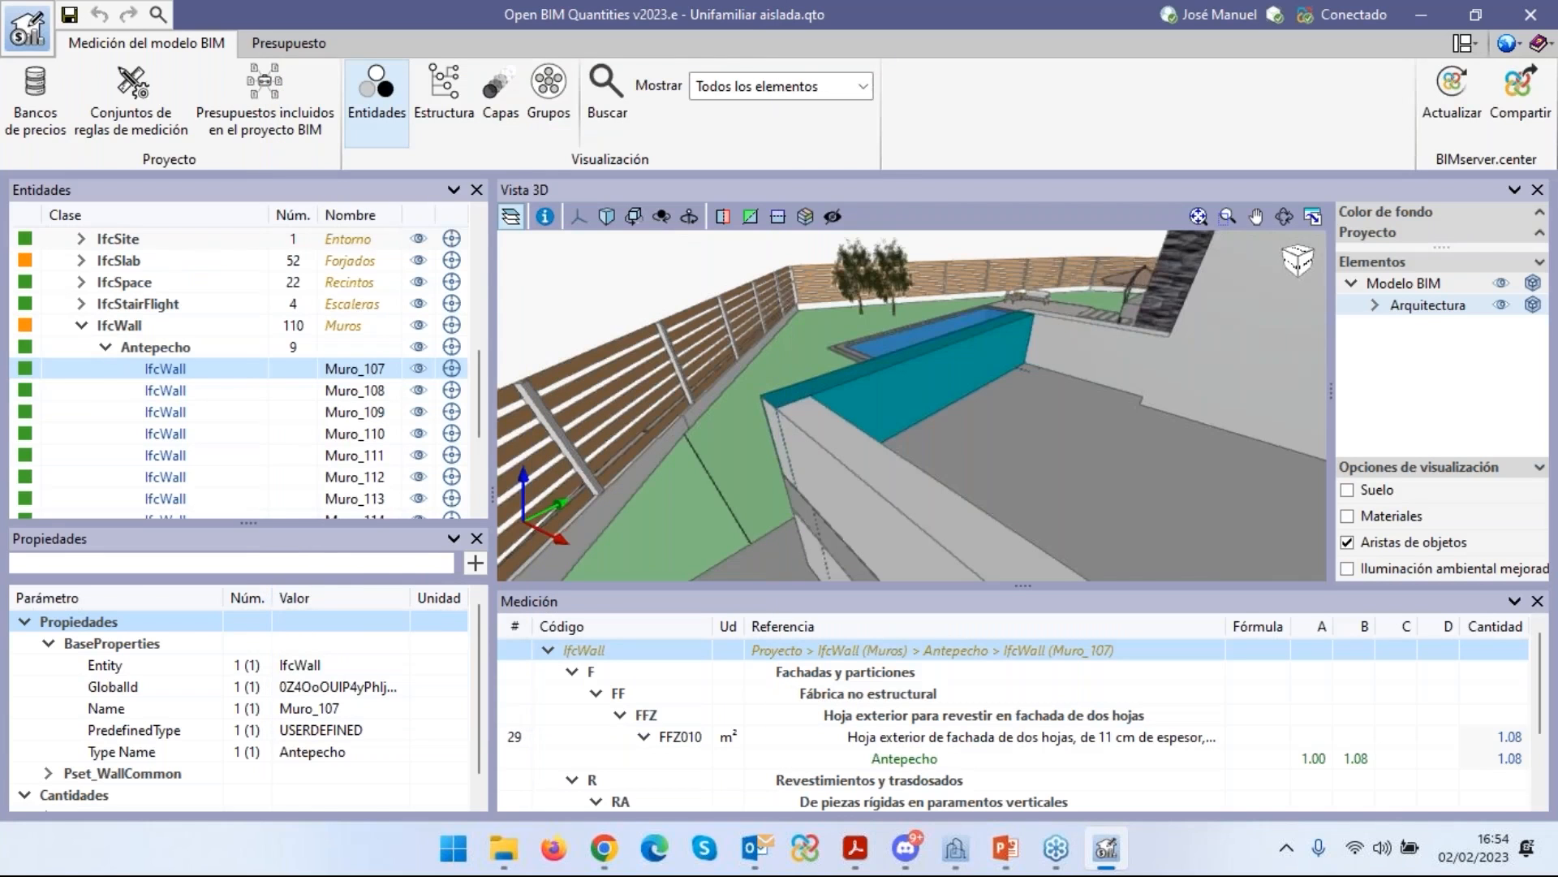
pyautogui.scroll(-1, 130, 349)
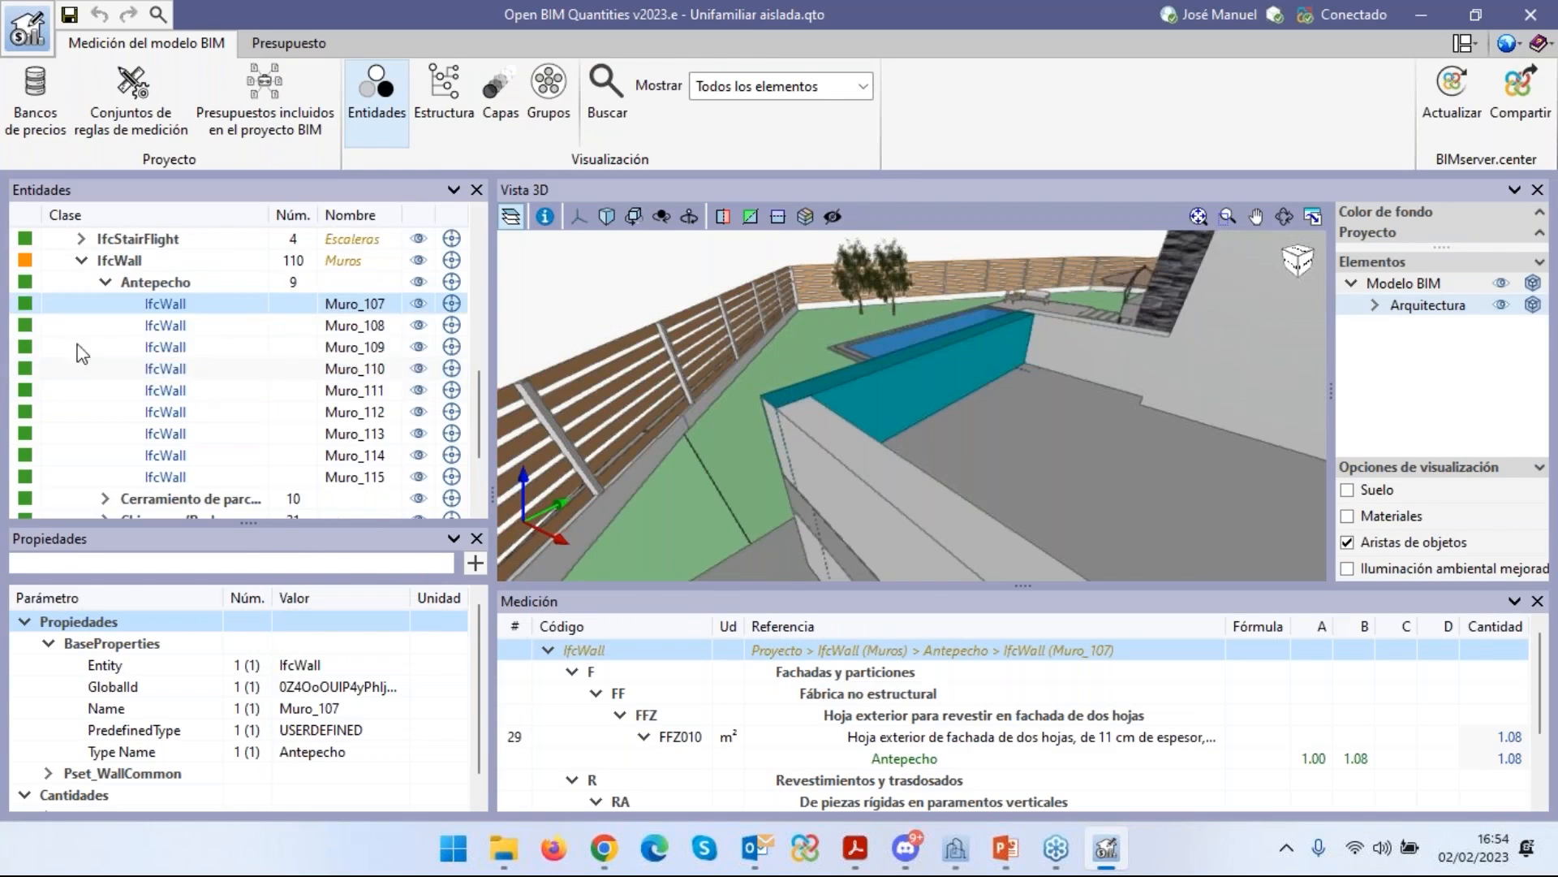
pyautogui.click(81, 260)
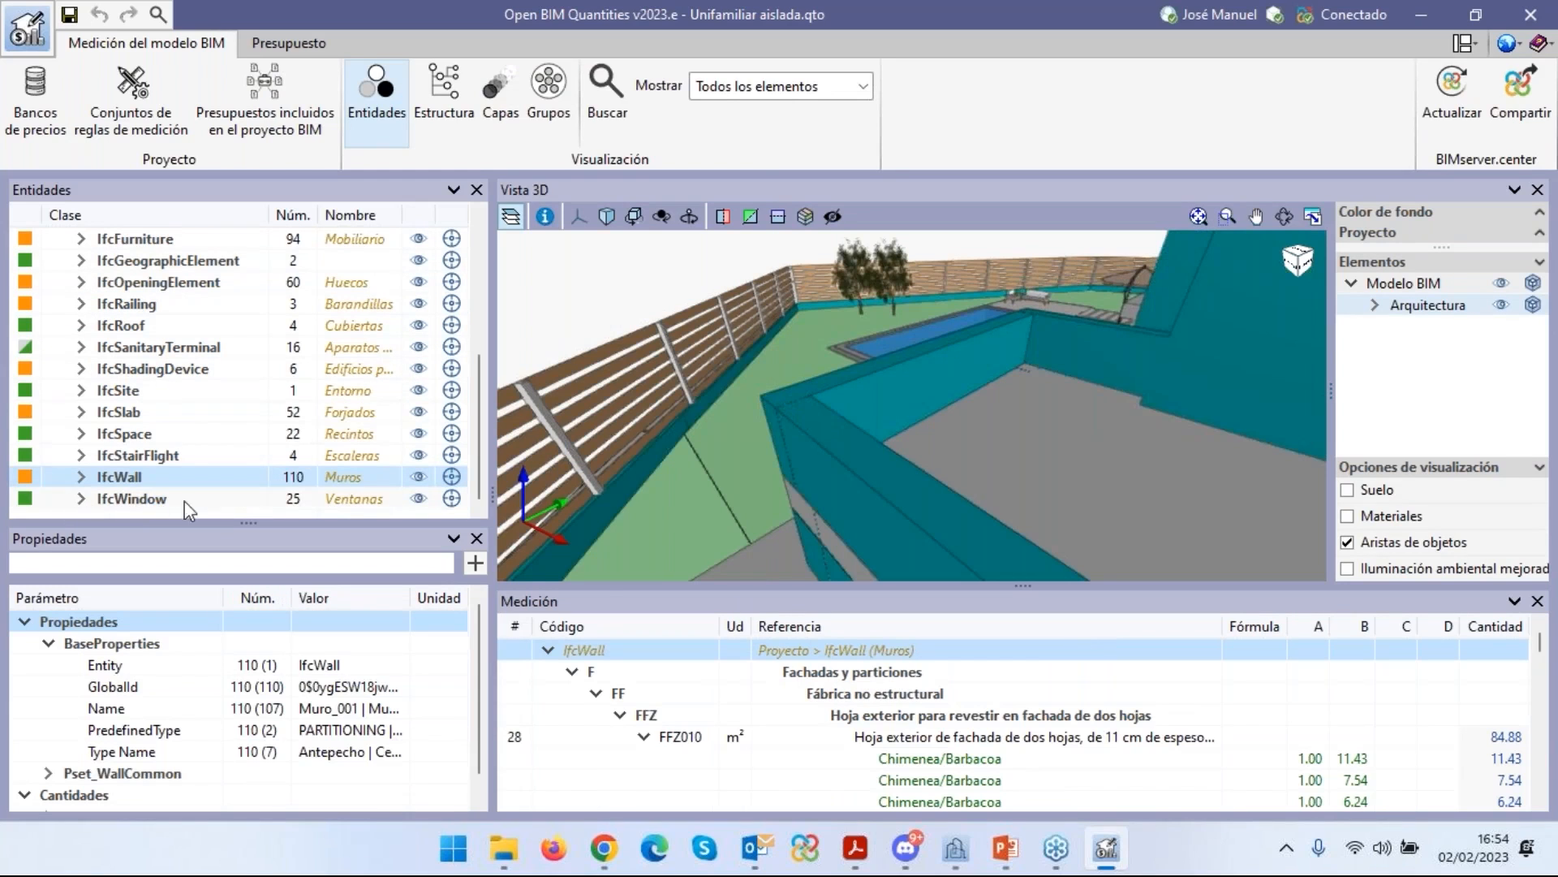
# Expand the IfcSlab group and review the measurements of Losa de hormigón, Solera de hormigón, Pavimento exterior and the untyped slab Forjado_053.
pyautogui.click(81, 411)
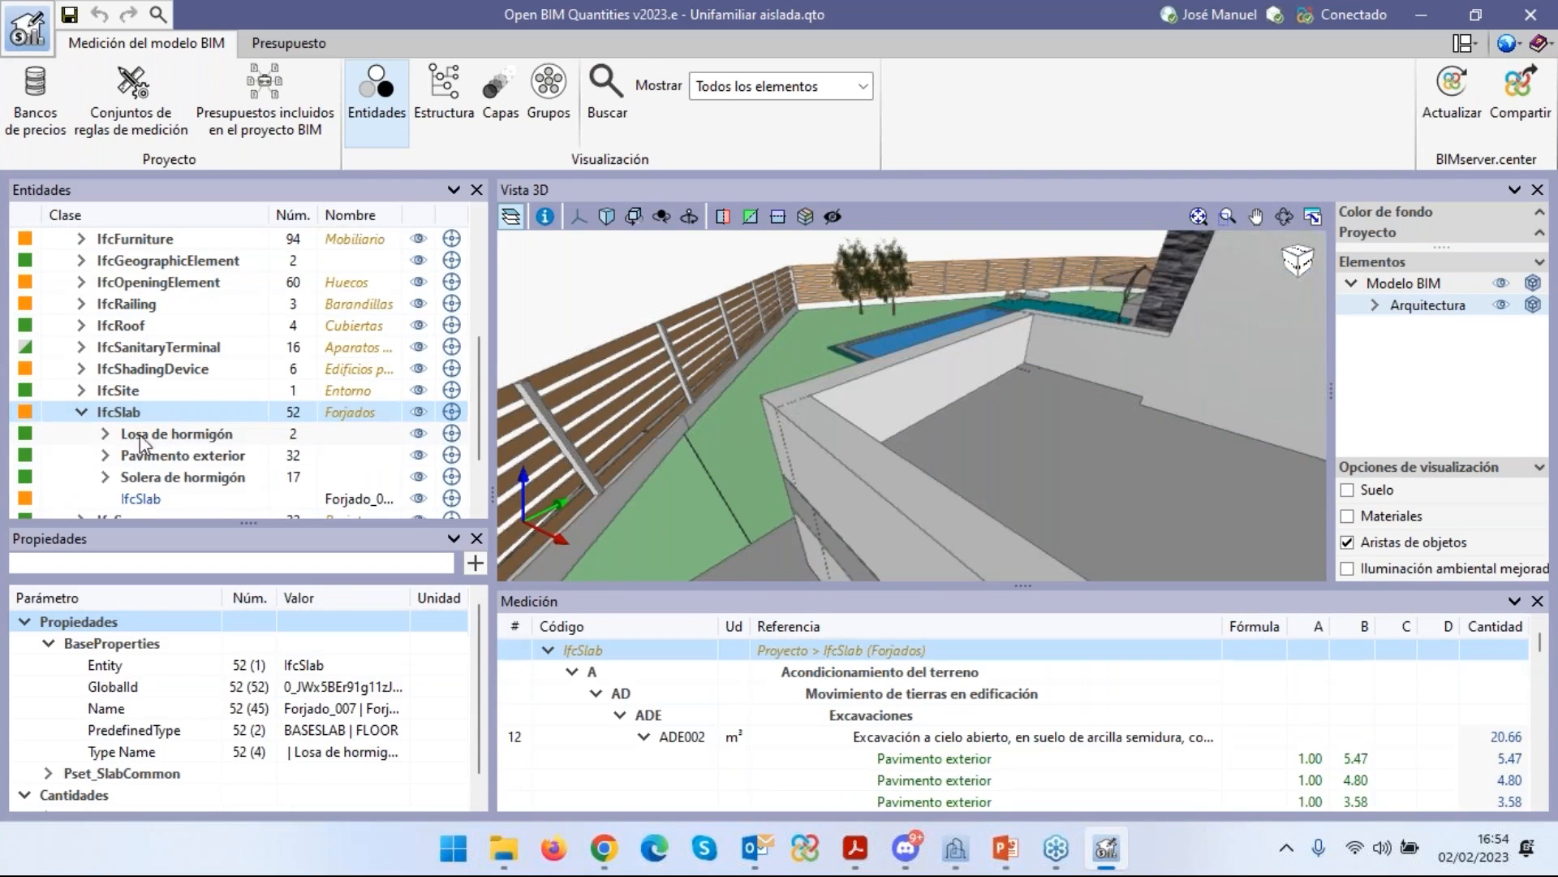
pyautogui.click(107, 434)
pyautogui.scroll(-1, 31, 355)
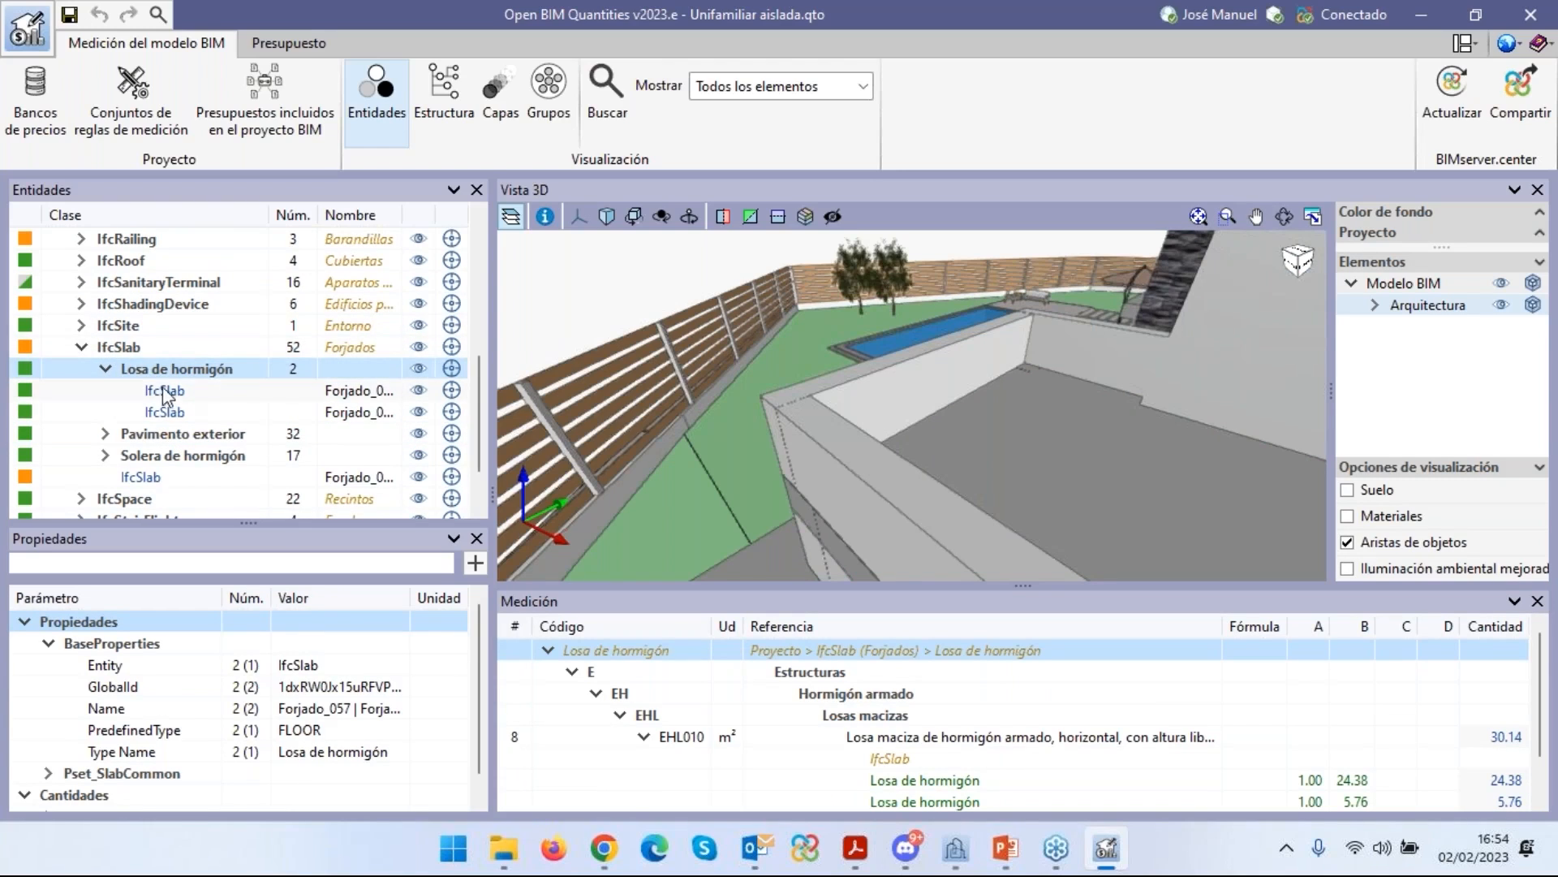
pyautogui.click(128, 477)
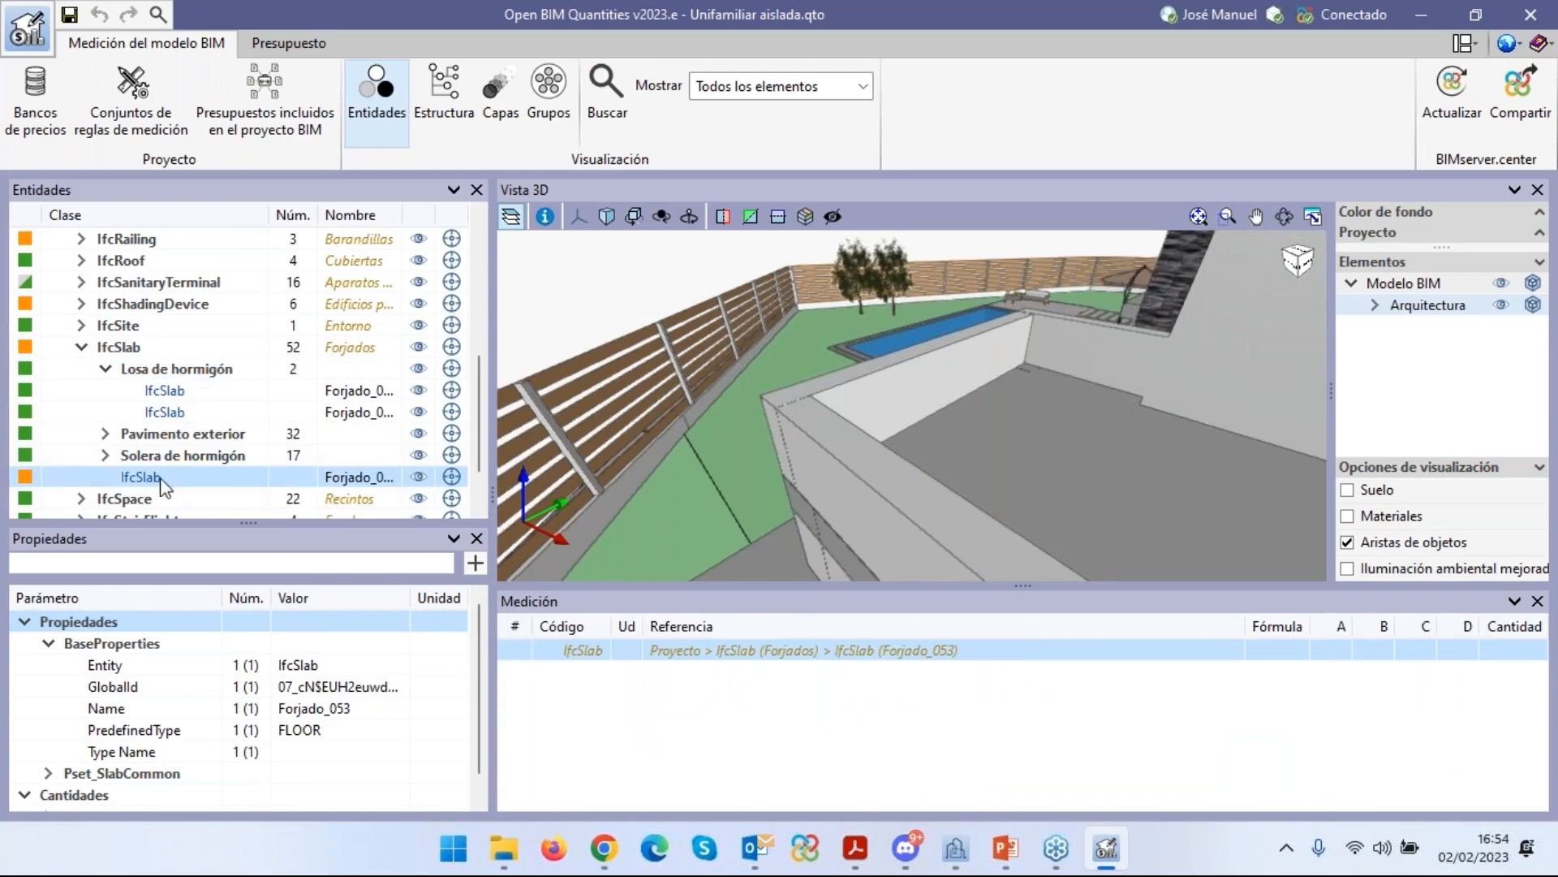
pyautogui.click(123, 455)
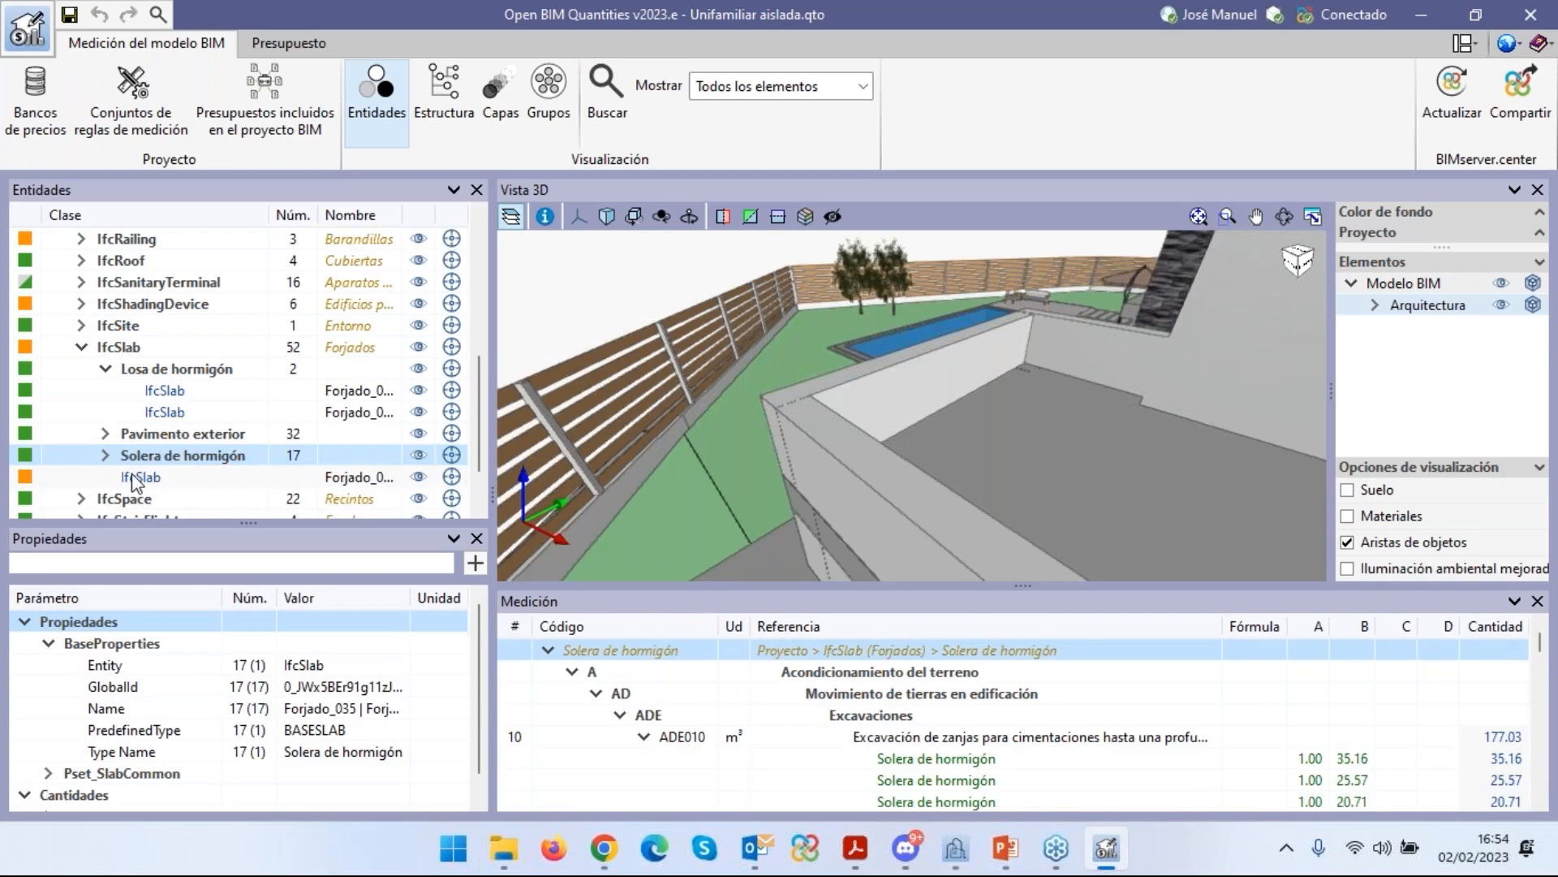
pyautogui.click(123, 477)
pyautogui.click(107, 434)
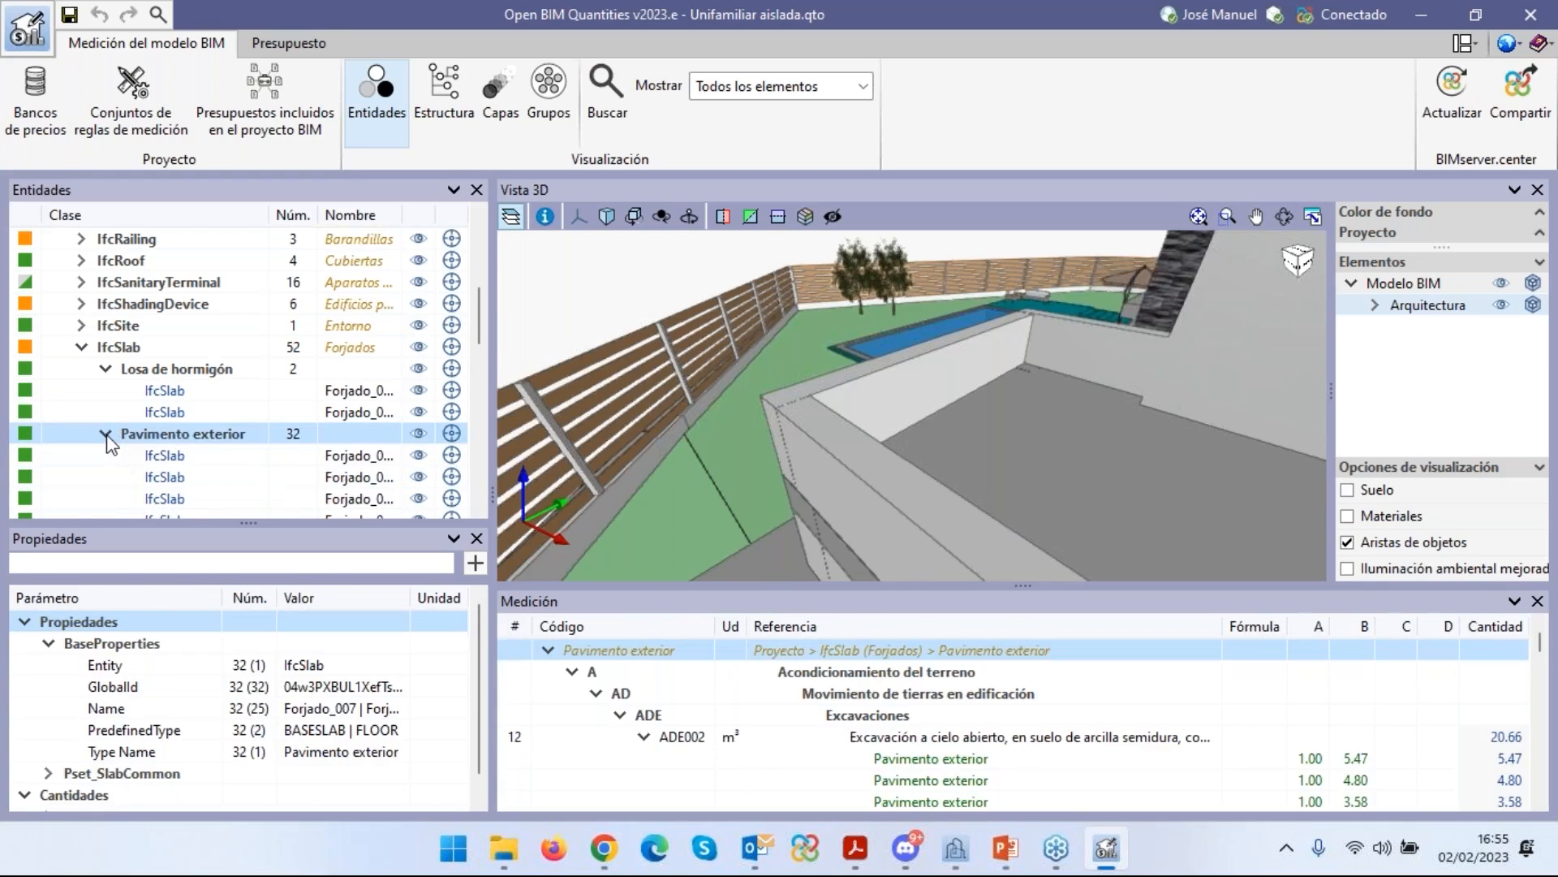
pyautogui.click(106, 434)
# Compare the measurements of the two Losa de hormigón slabs, Forjado_057 and Forjado_058, and check the latter's Entity and Type Name properties.
pyautogui.click(159, 388)
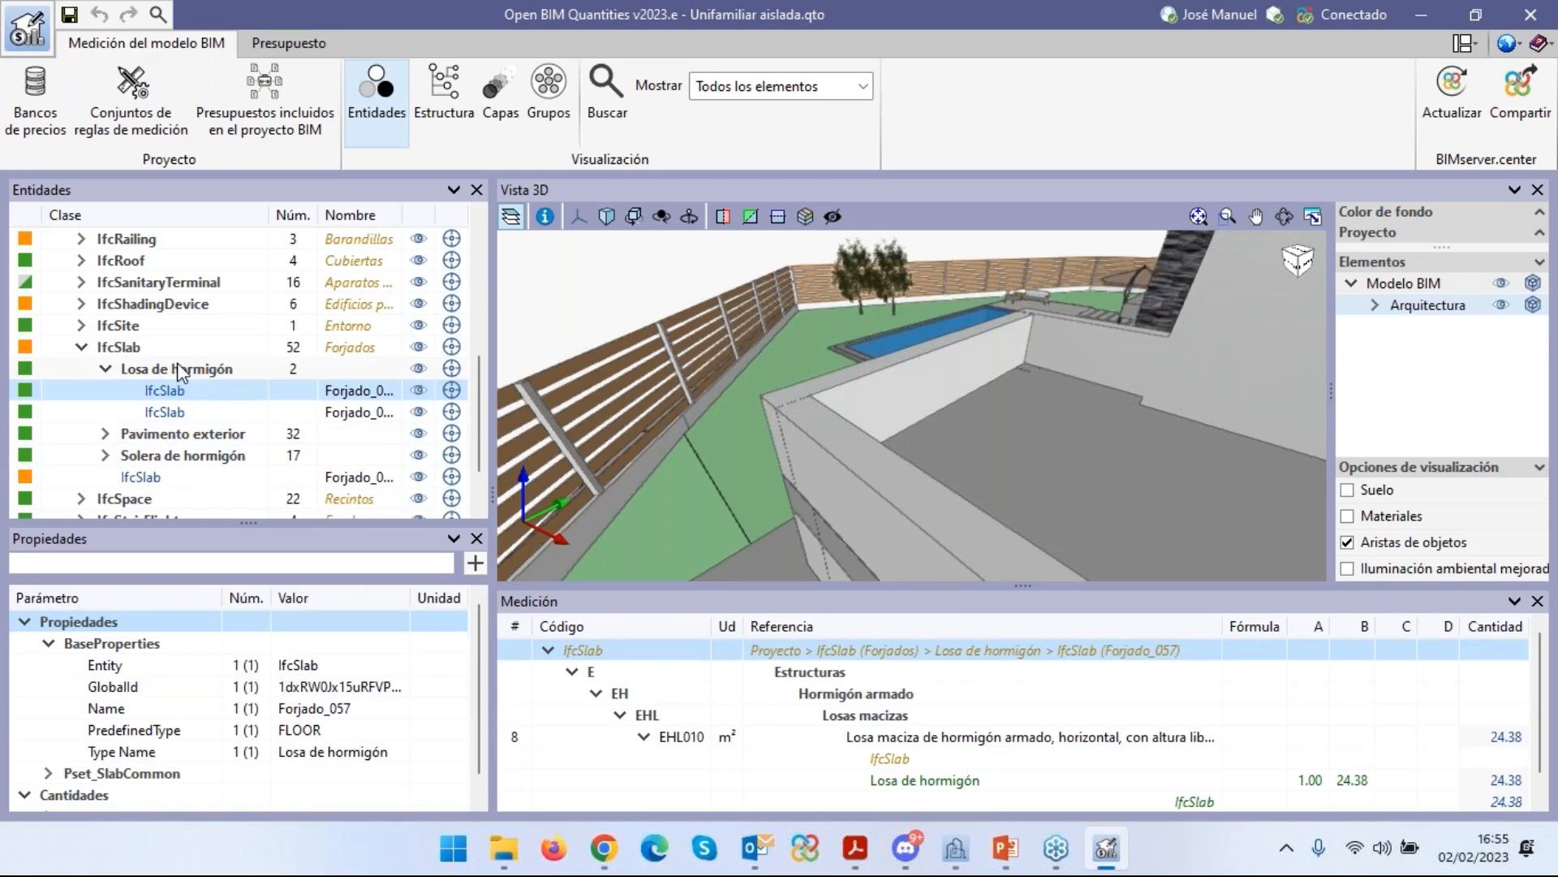
pyautogui.click(160, 416)
pyautogui.click(164, 390)
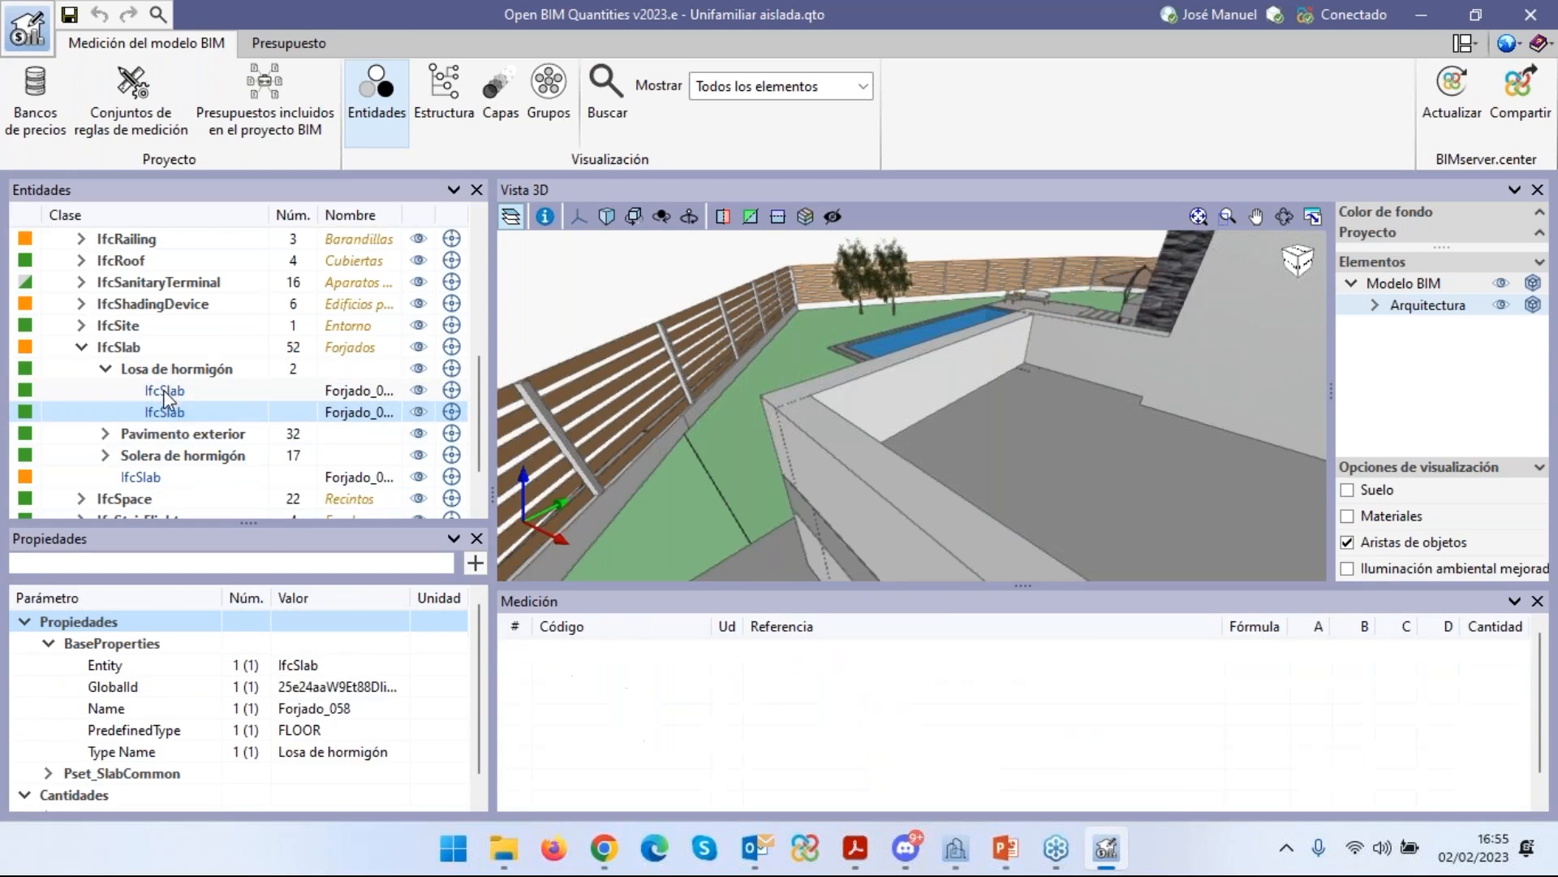
pyautogui.click(159, 413)
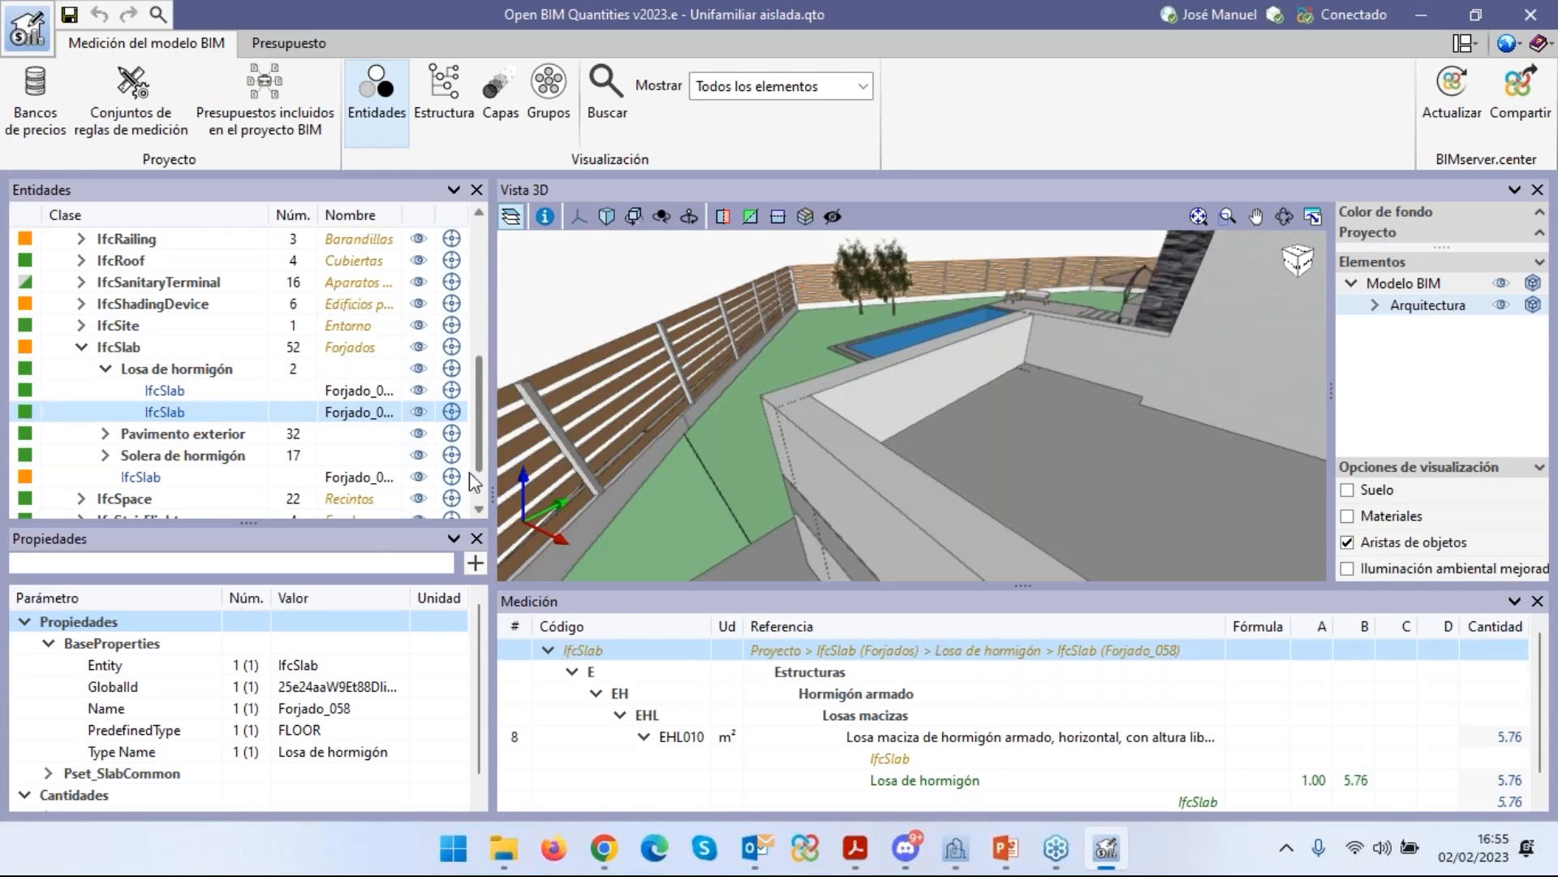
pyautogui.click(102, 672)
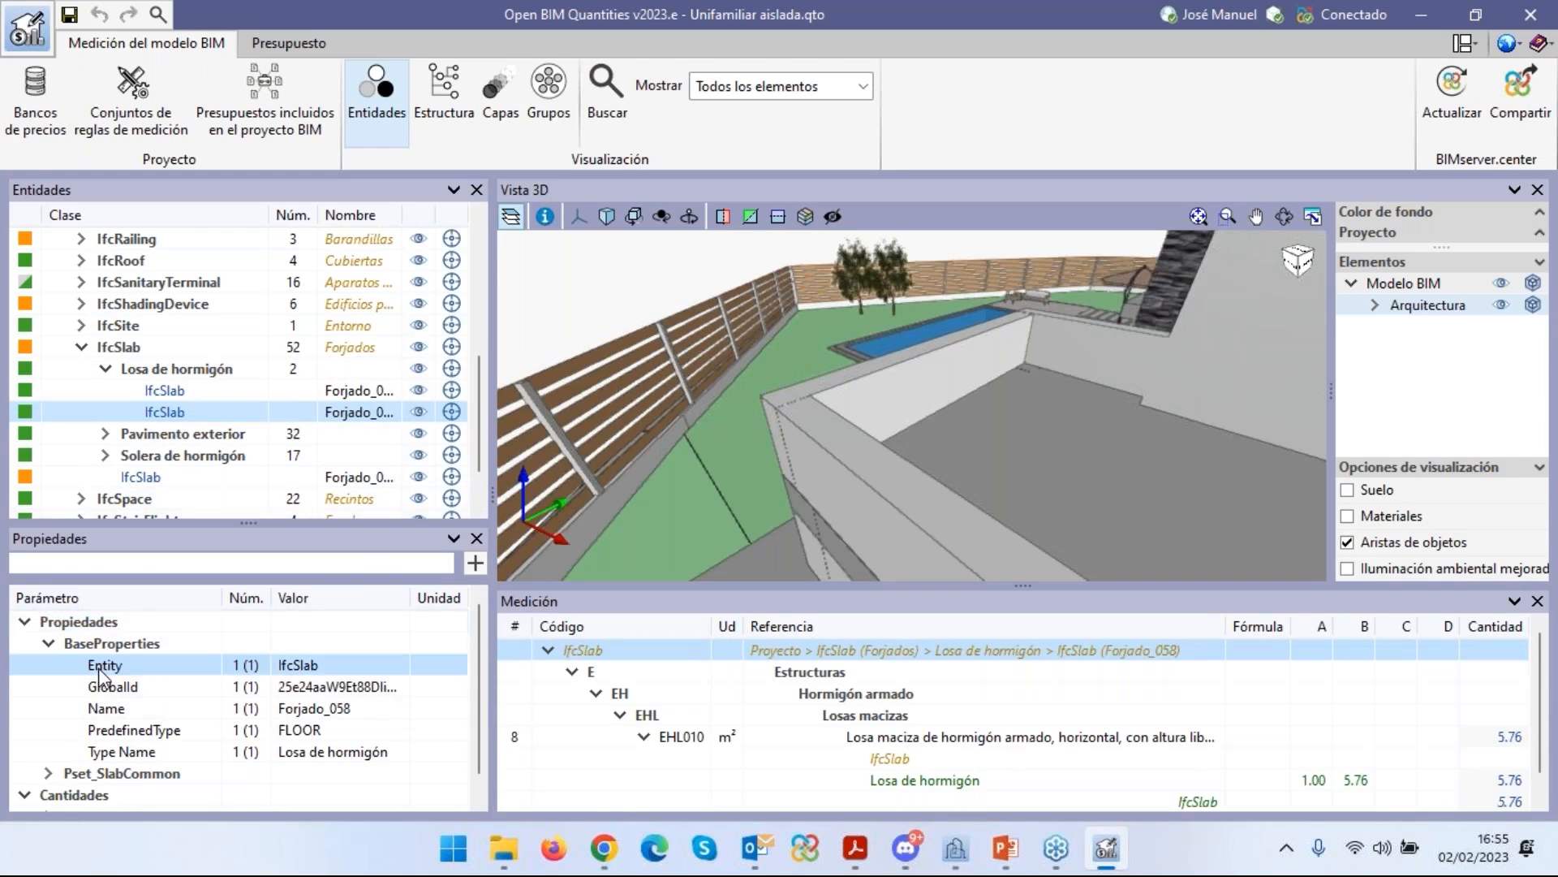
pyautogui.click(109, 751)
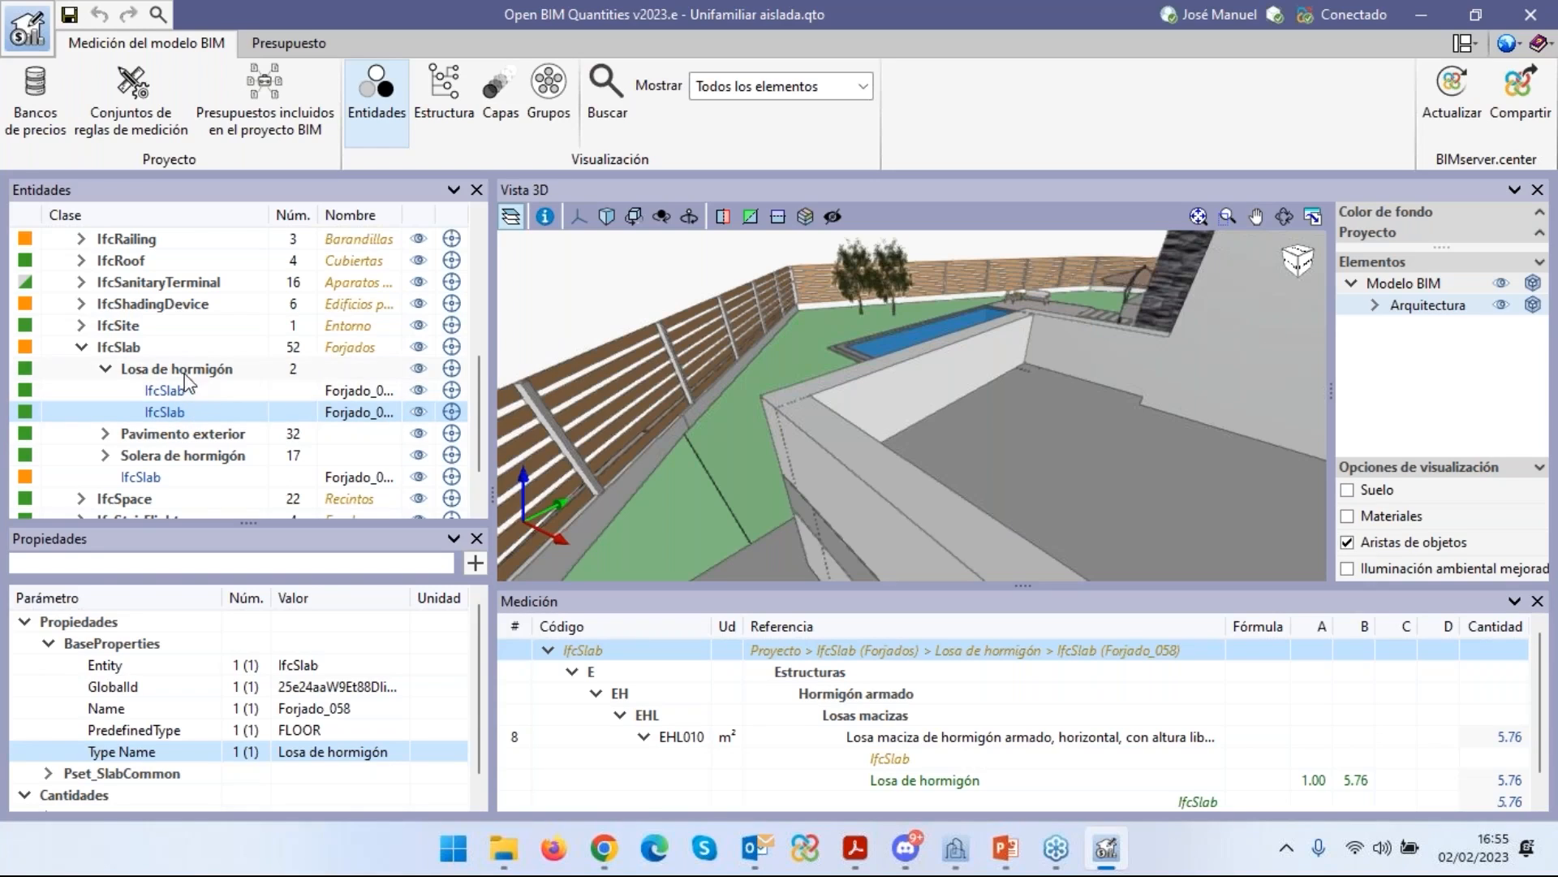
# Expand the IfcRoof group with its Cubierta plana no transitable and Cubierta plana transitable types and review their EHL010 measurements.
pyautogui.scroll(-1, 174, 375)
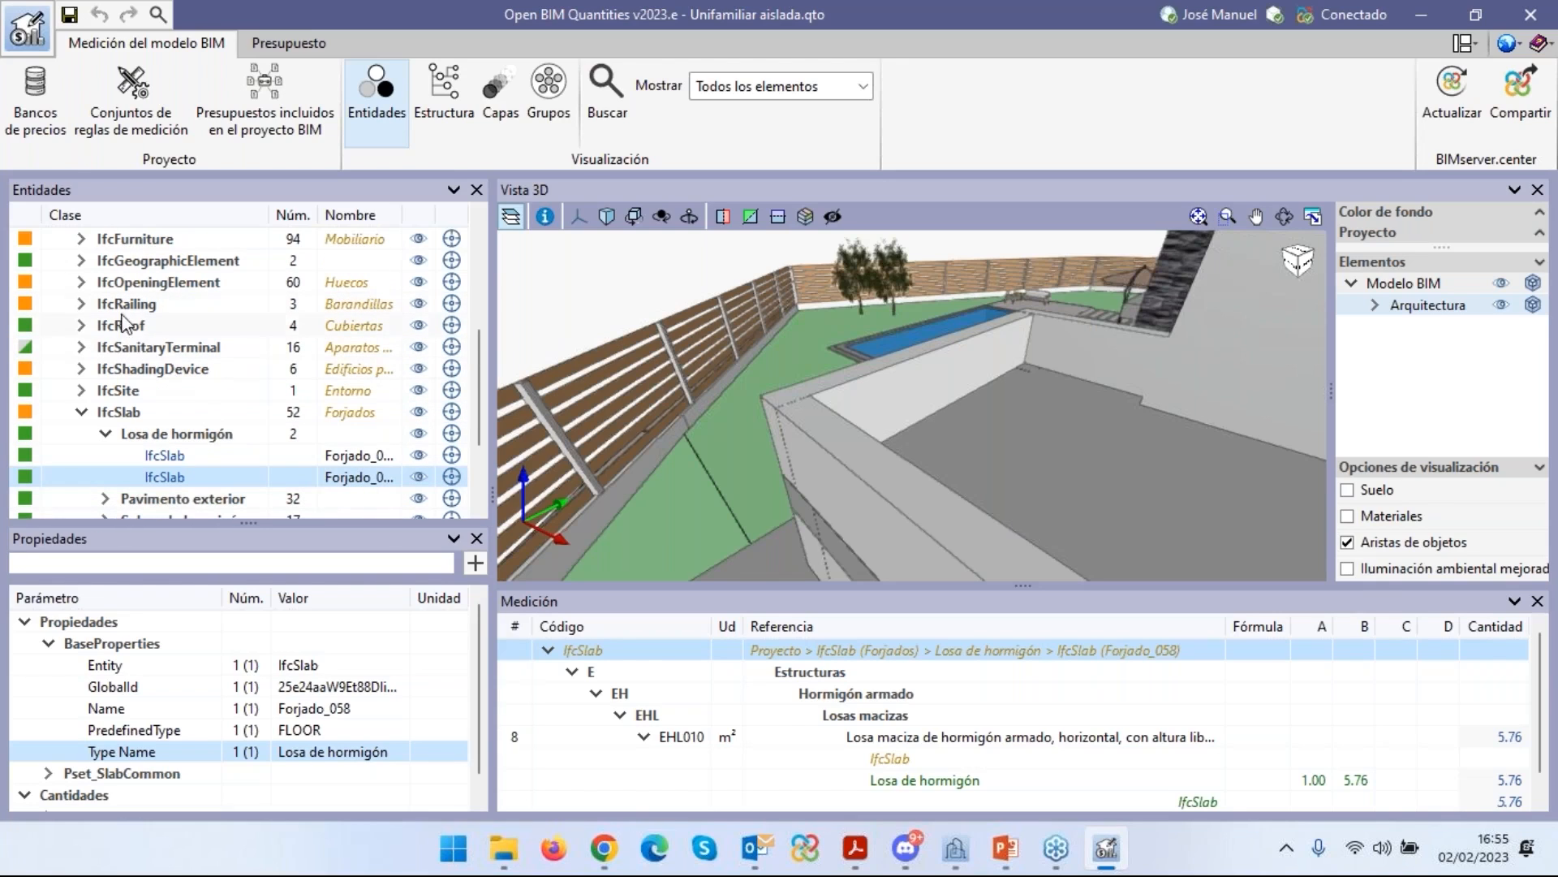
pyautogui.doubleClick(88, 327)
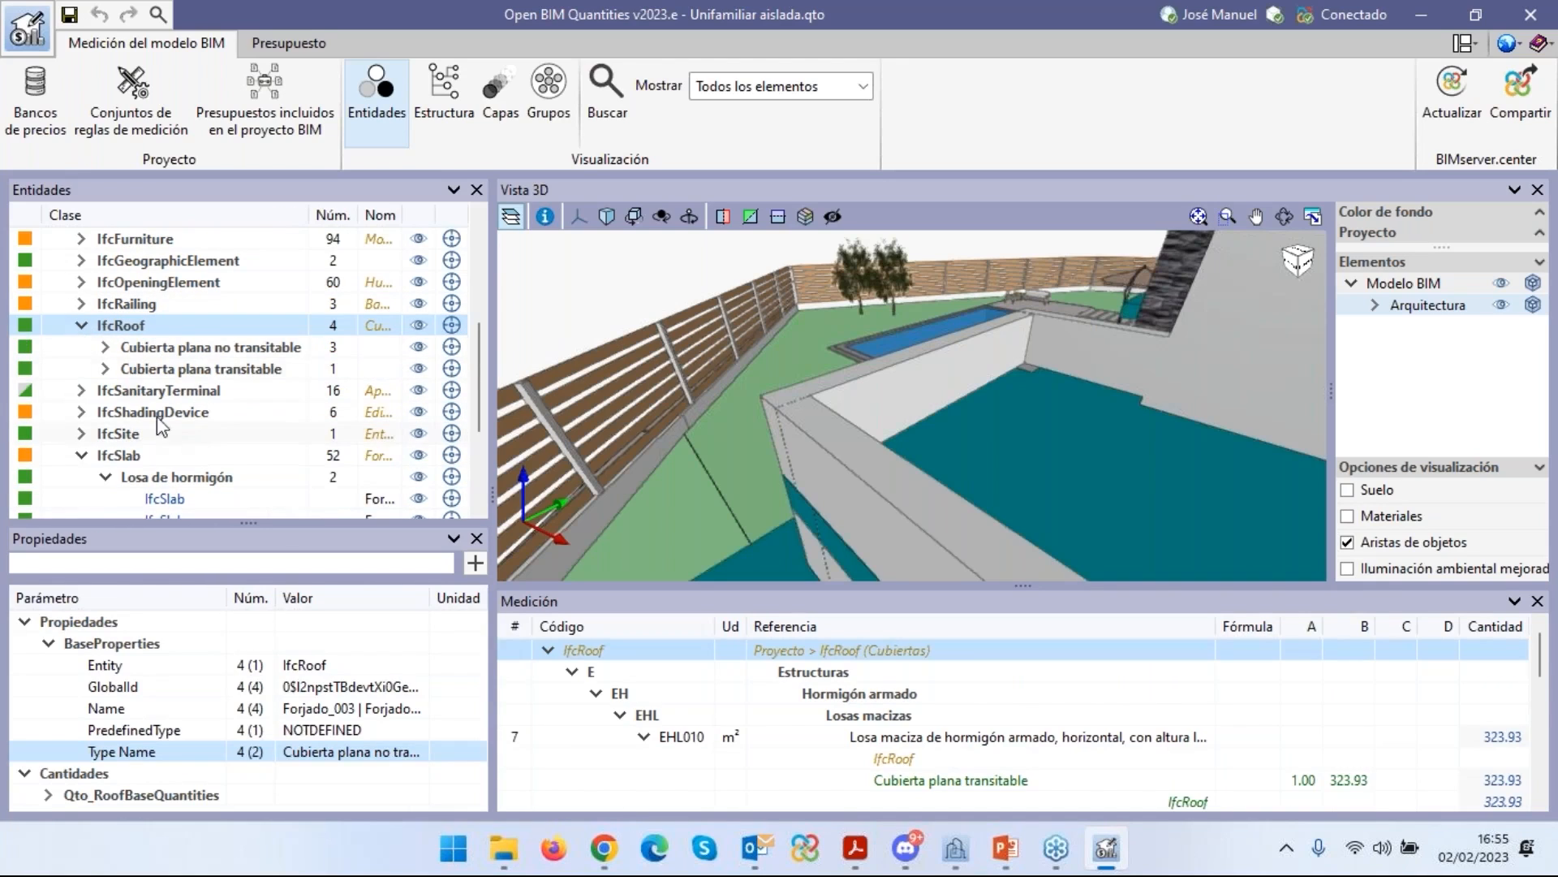
pyautogui.click(153, 348)
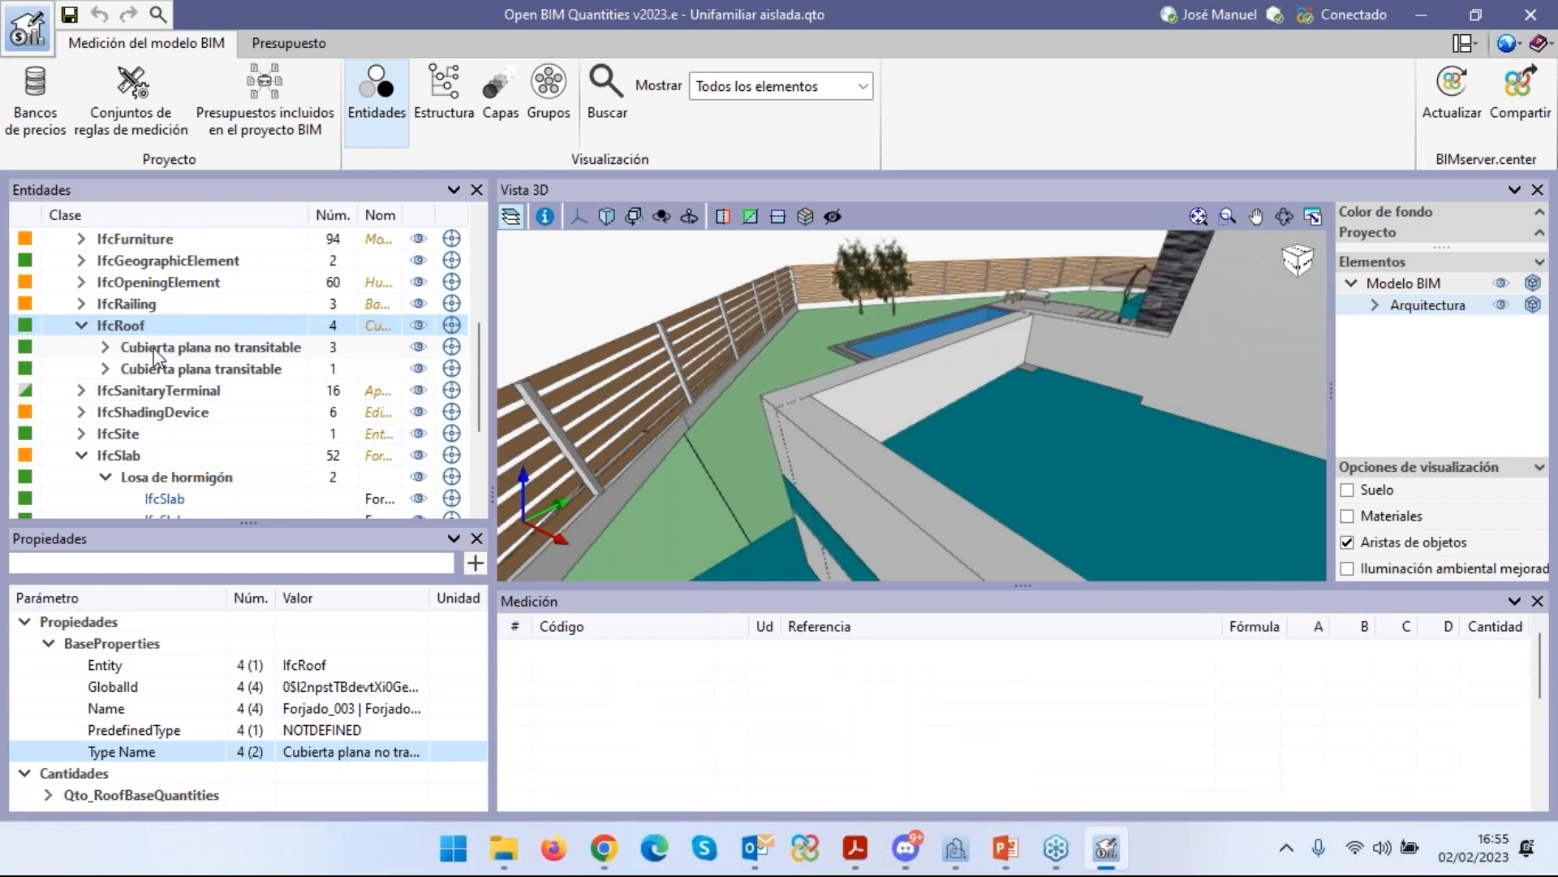
pyautogui.click(112, 351)
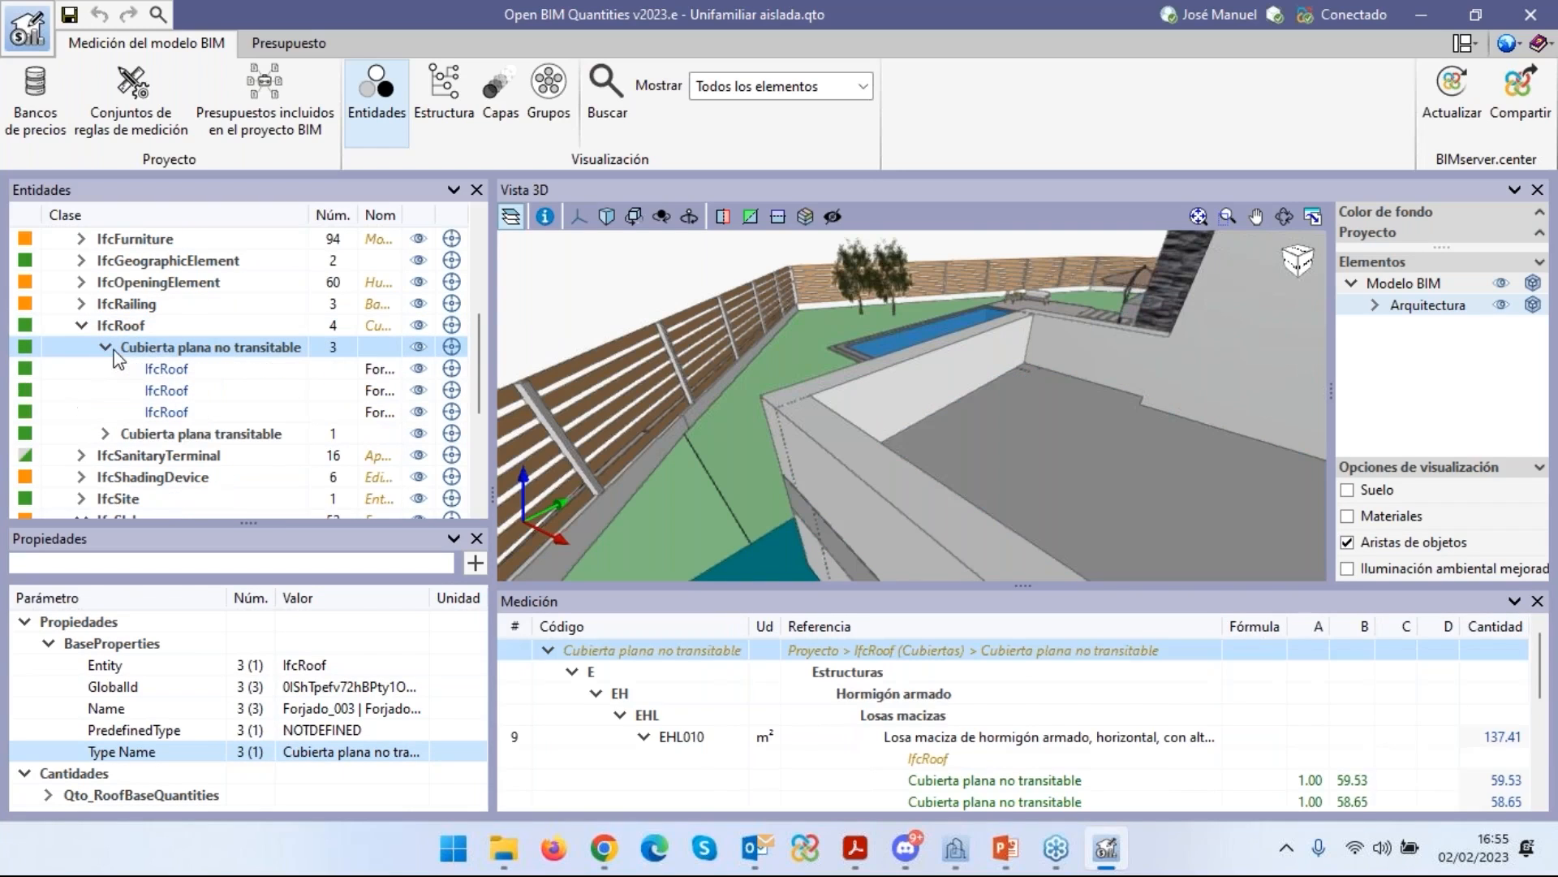
pyautogui.click(183, 370)
pyautogui.click(162, 434)
pyautogui.scroll(-2, 118, 437)
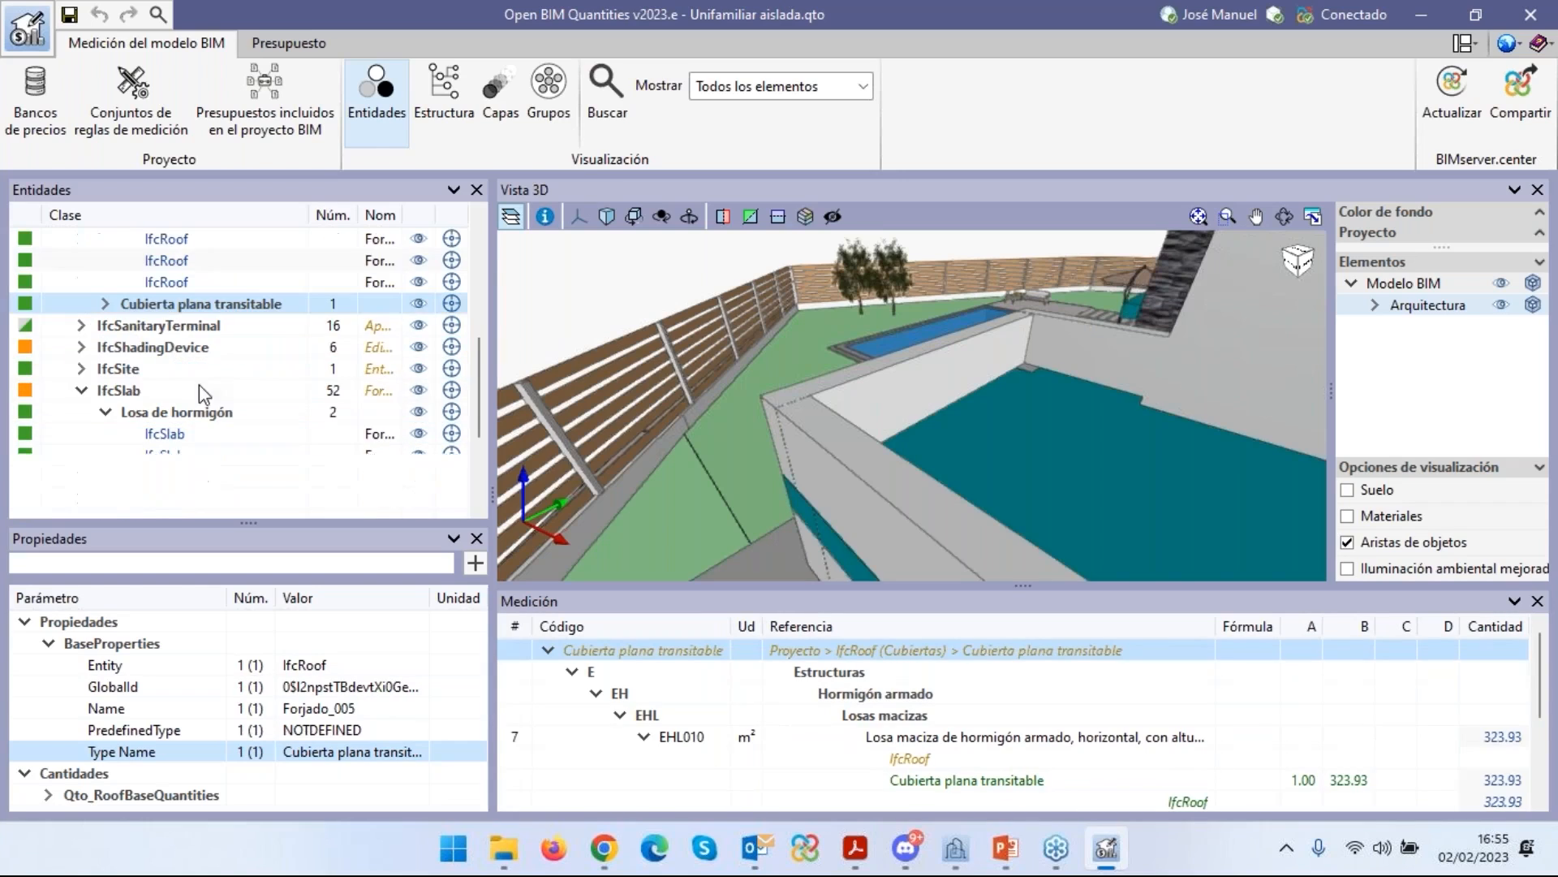
pyautogui.click(106, 304)
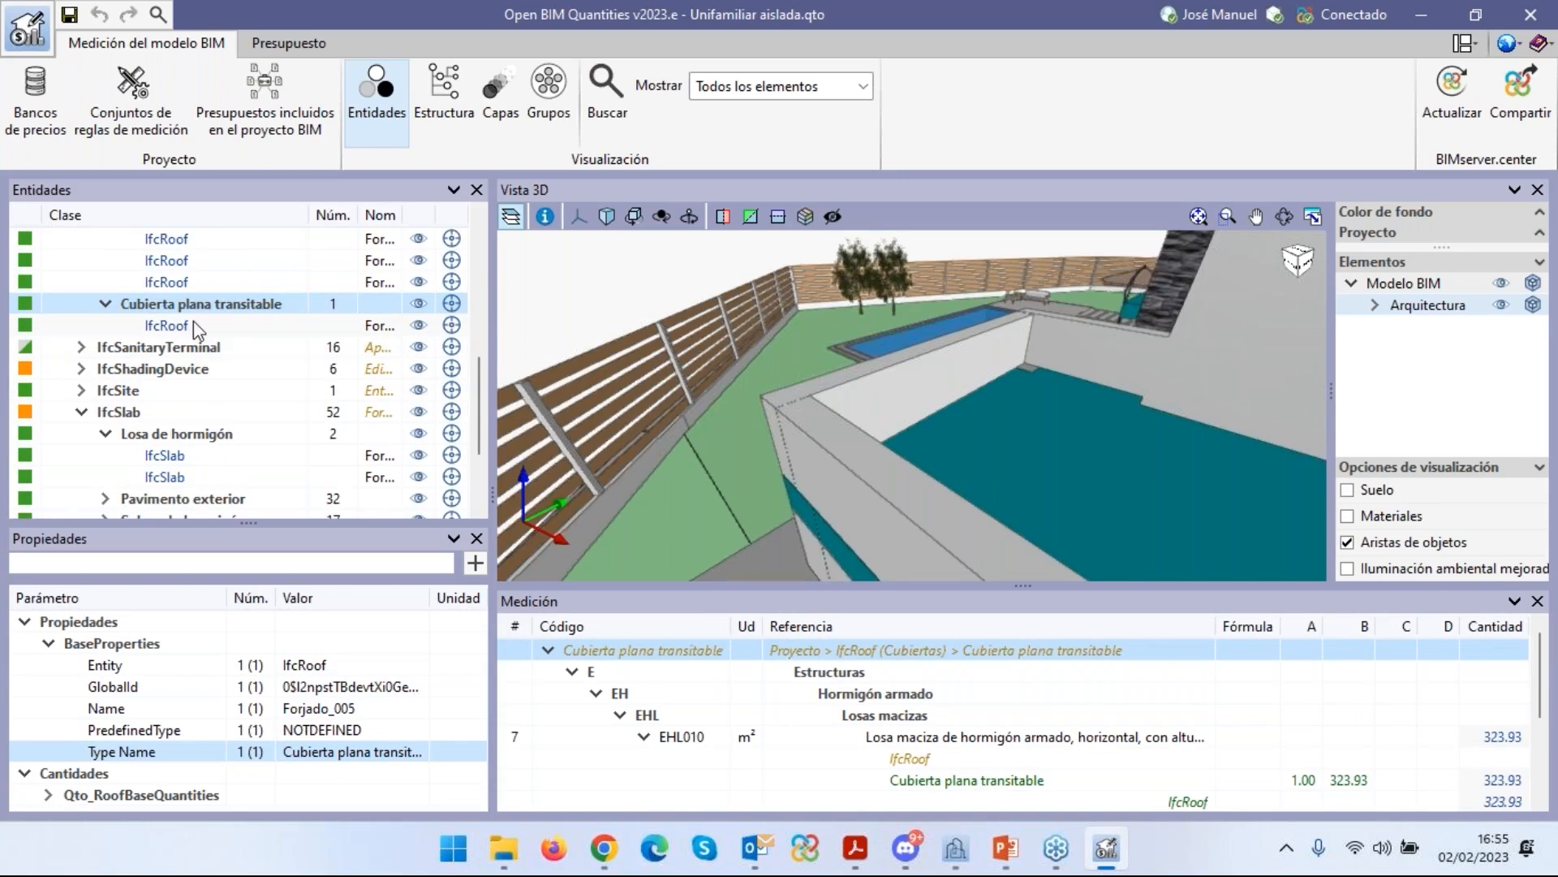
# Narrow the Clase column and widen the Nombre column of the entity tree to read the full roof and slab names.
pyautogui.scroll(2, 235, 323)
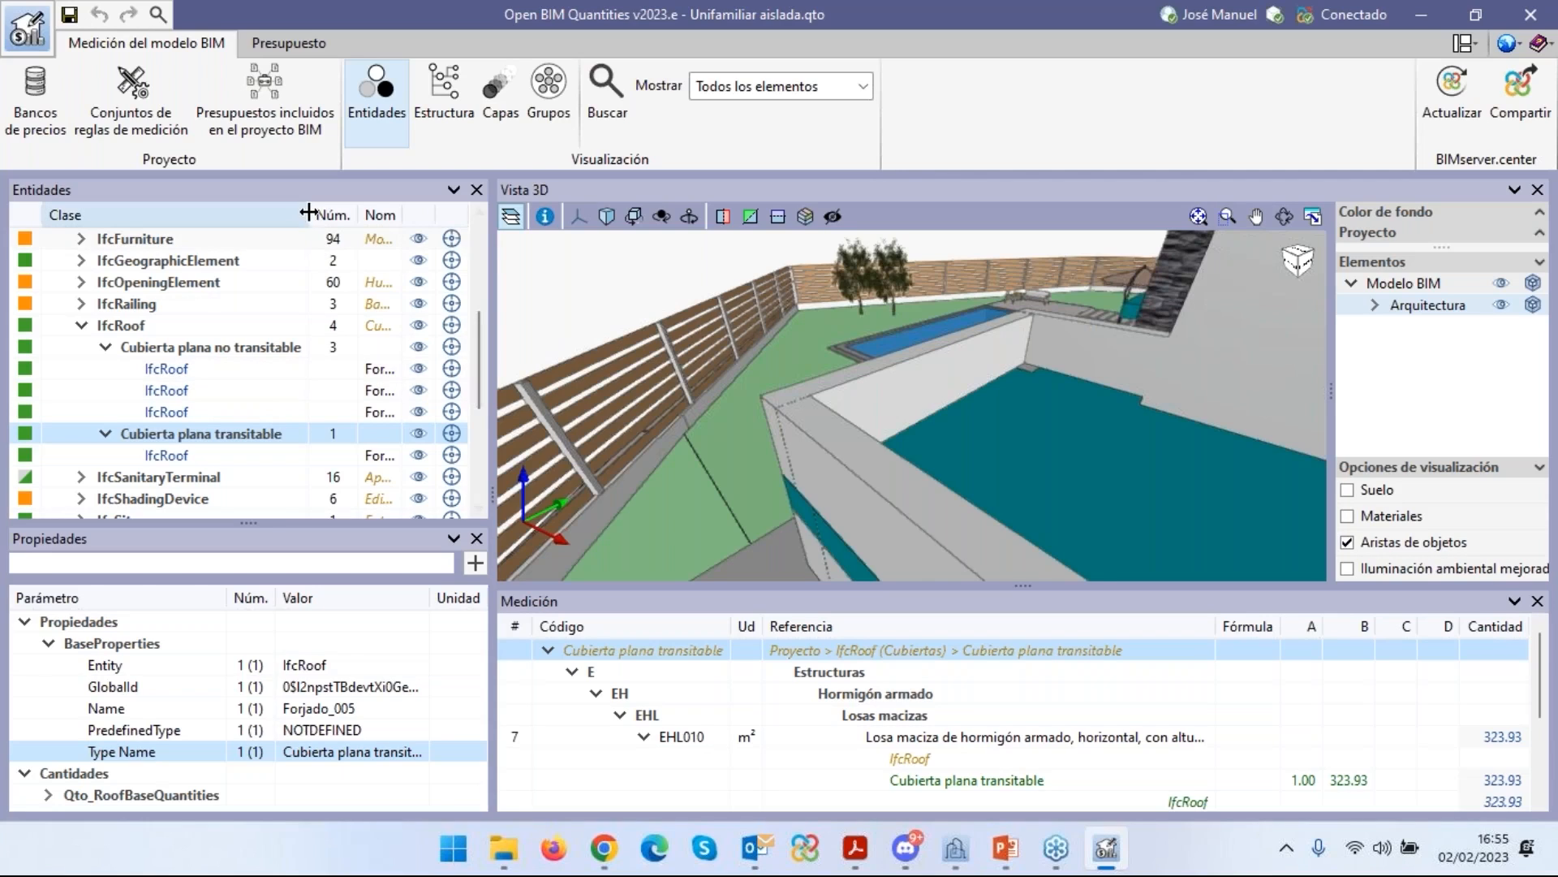
pyautogui.moveTo(308, 214); pyautogui.dragTo(233, 227)
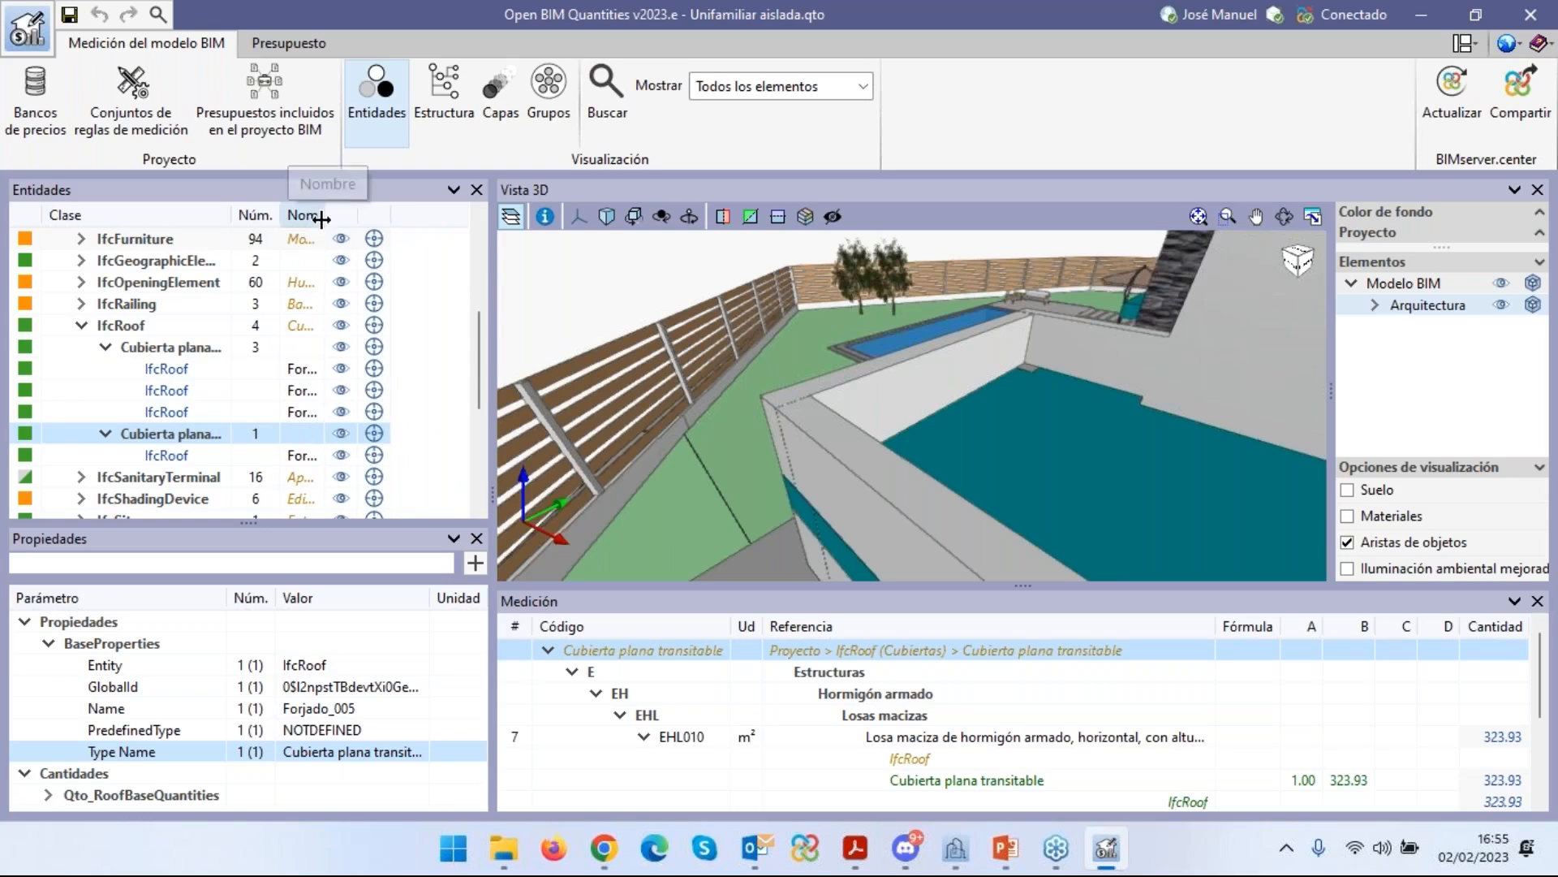
pyautogui.moveTo(329, 215); pyautogui.dragTo(411, 247)
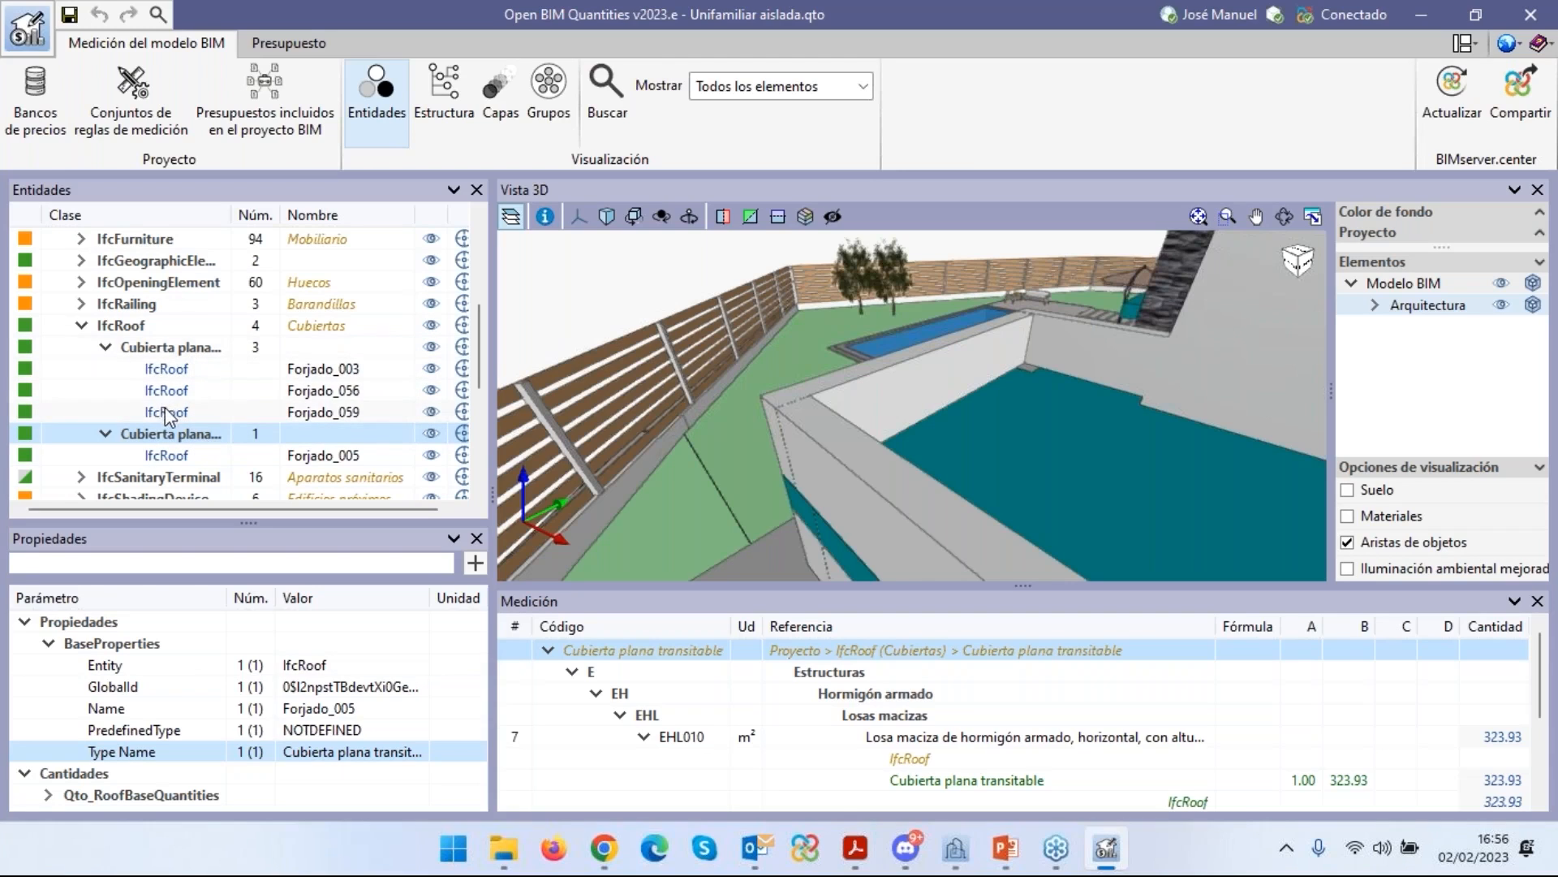
pyautogui.scroll(-3, 166, 414)
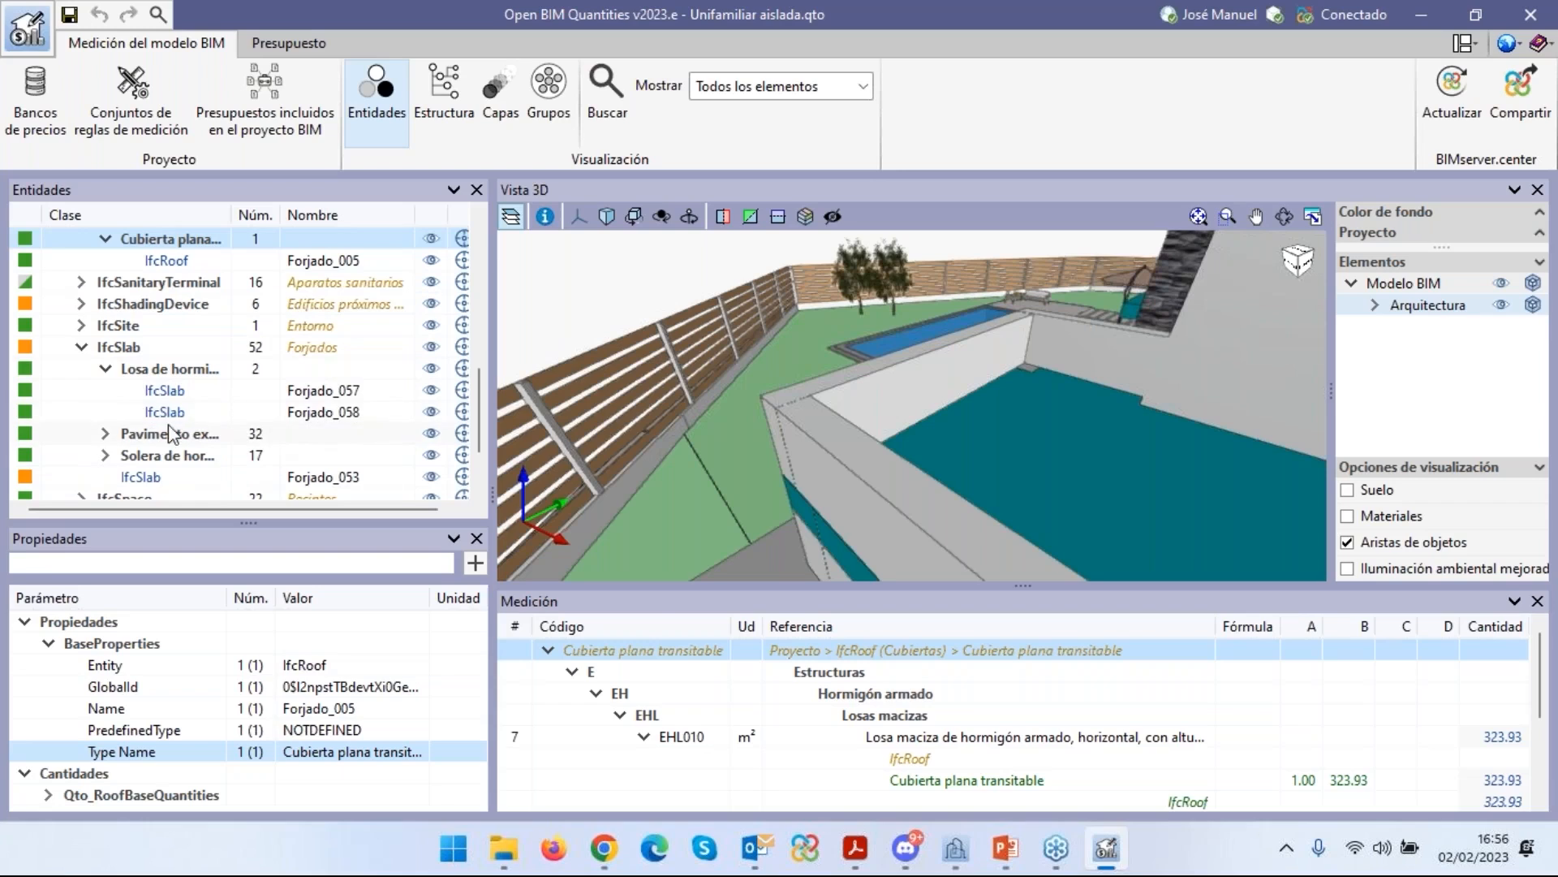
pyautogui.scroll(2, 173, 431)
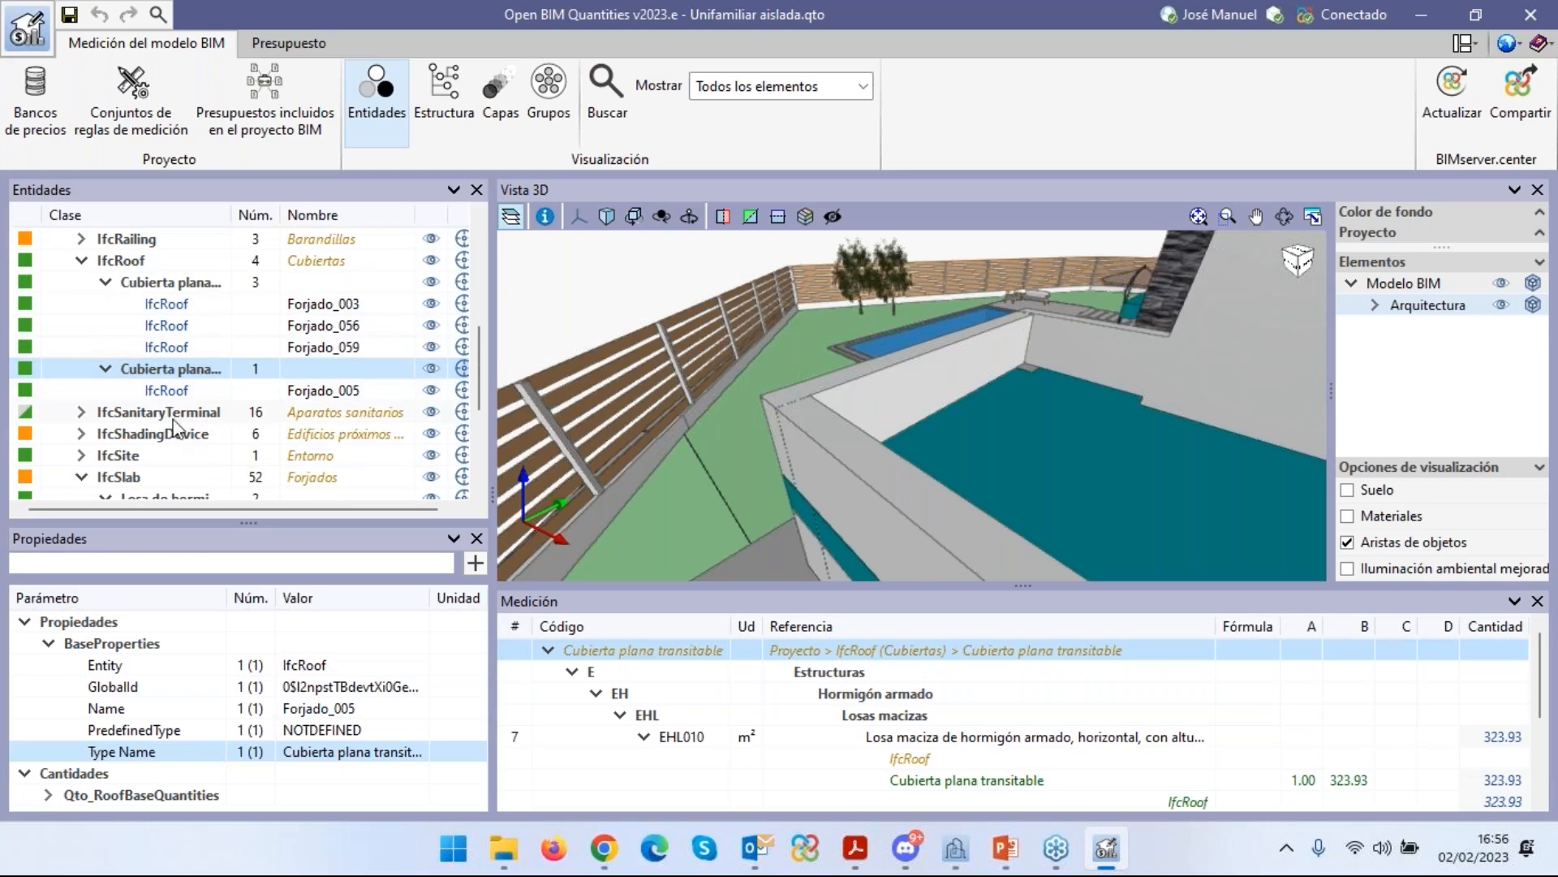
# Open the project budget and expand the EHL010 work unit in the Losas macizas chapter to show its measurement lines.
pyautogui.click(302, 48)
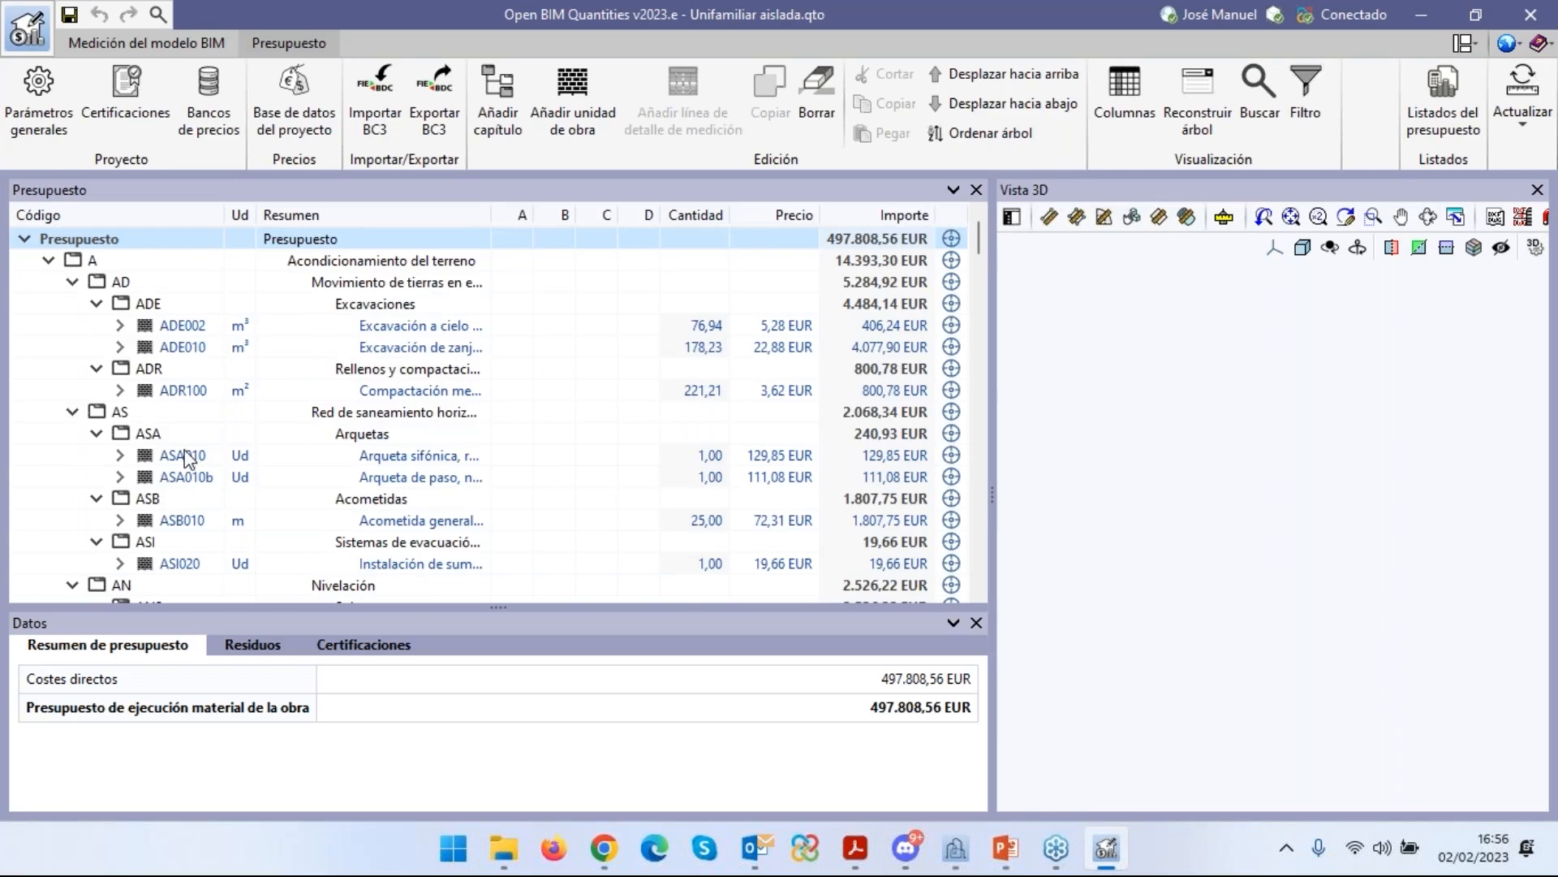
pyautogui.scroll(-1, 140, 350)
pyautogui.scroll(-6, 172, 325)
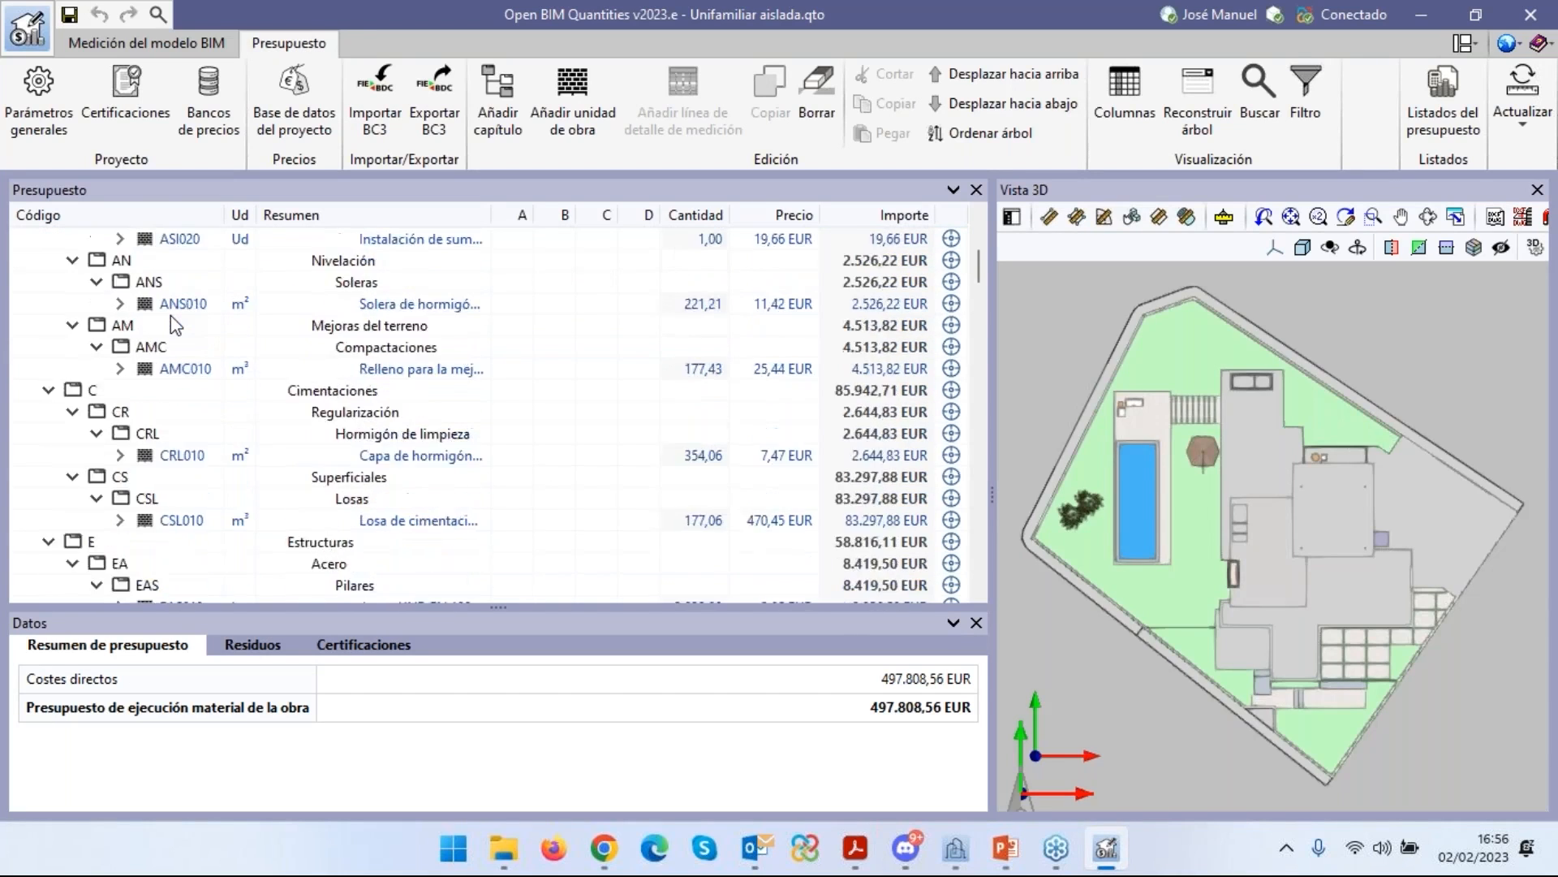
pyautogui.scroll(-2, 172, 329)
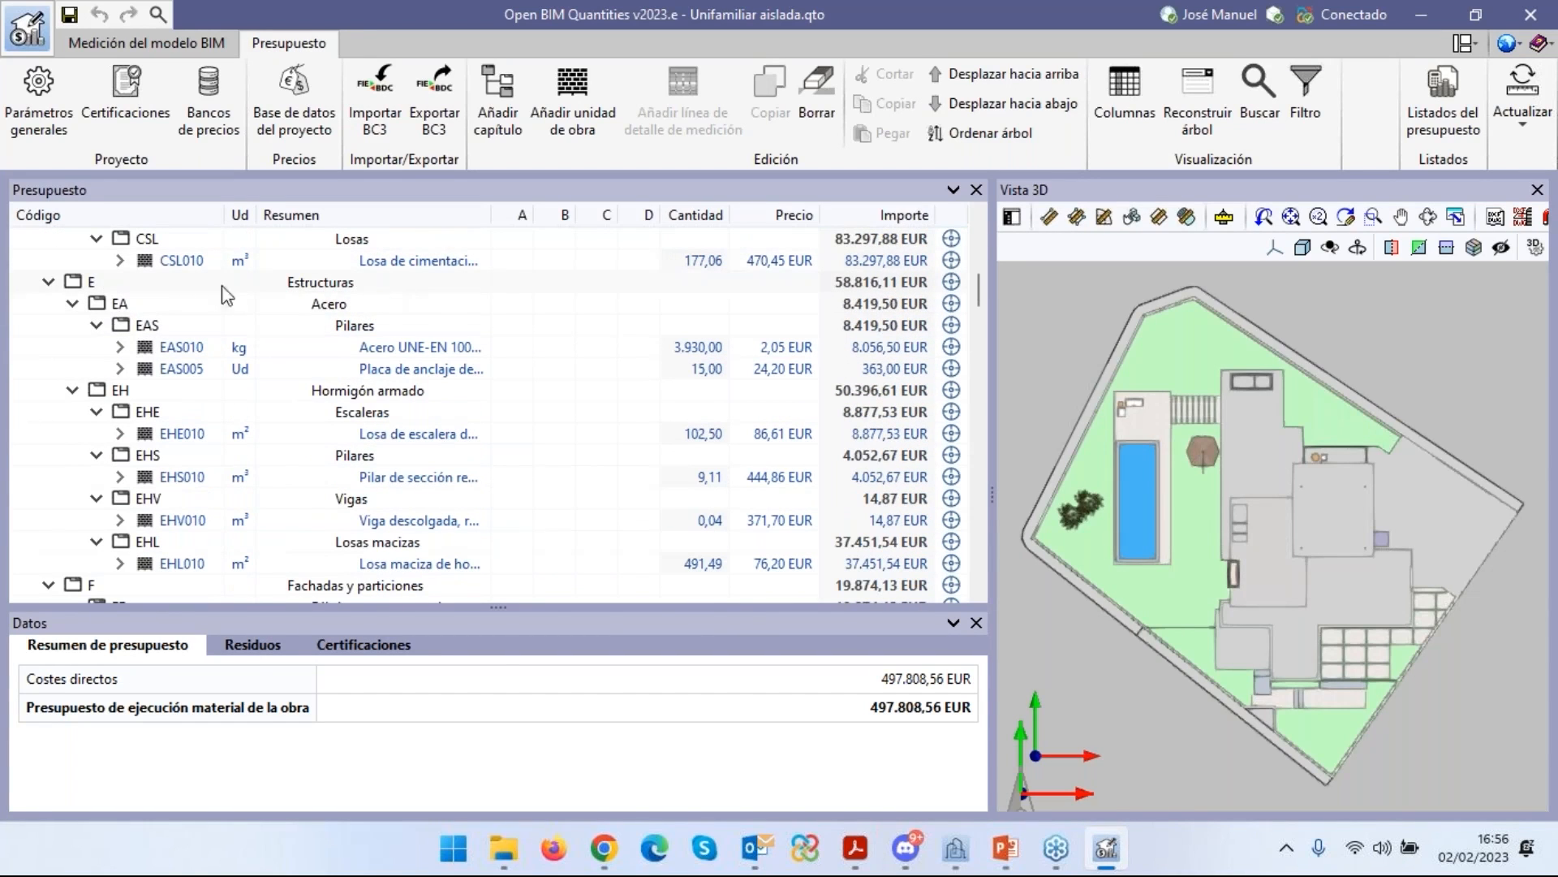
pyautogui.scroll(-3, 324, 325)
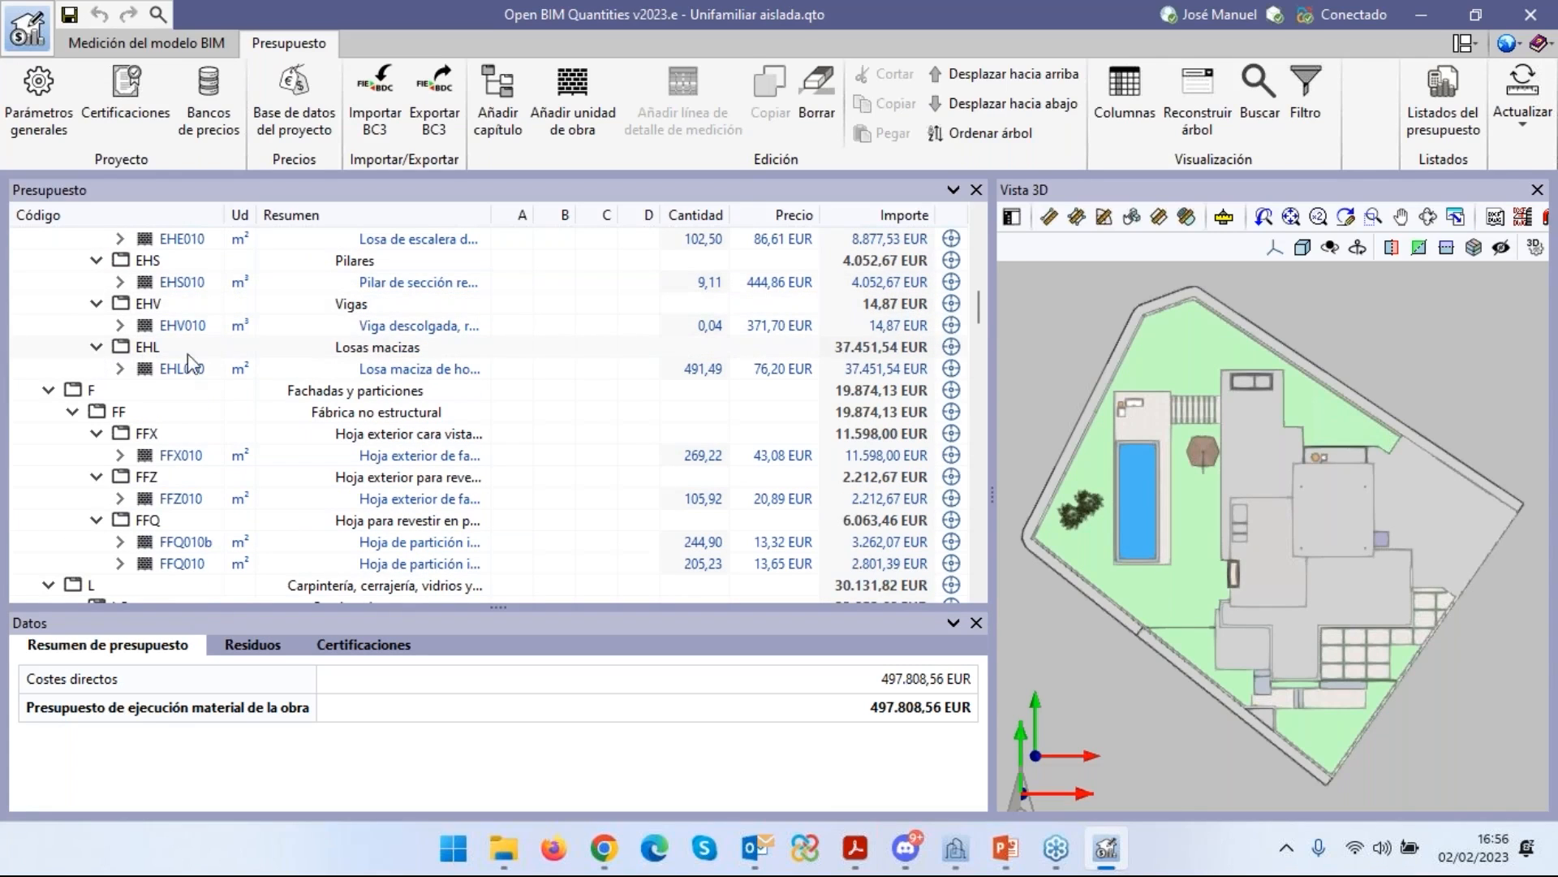
pyautogui.click(367, 352)
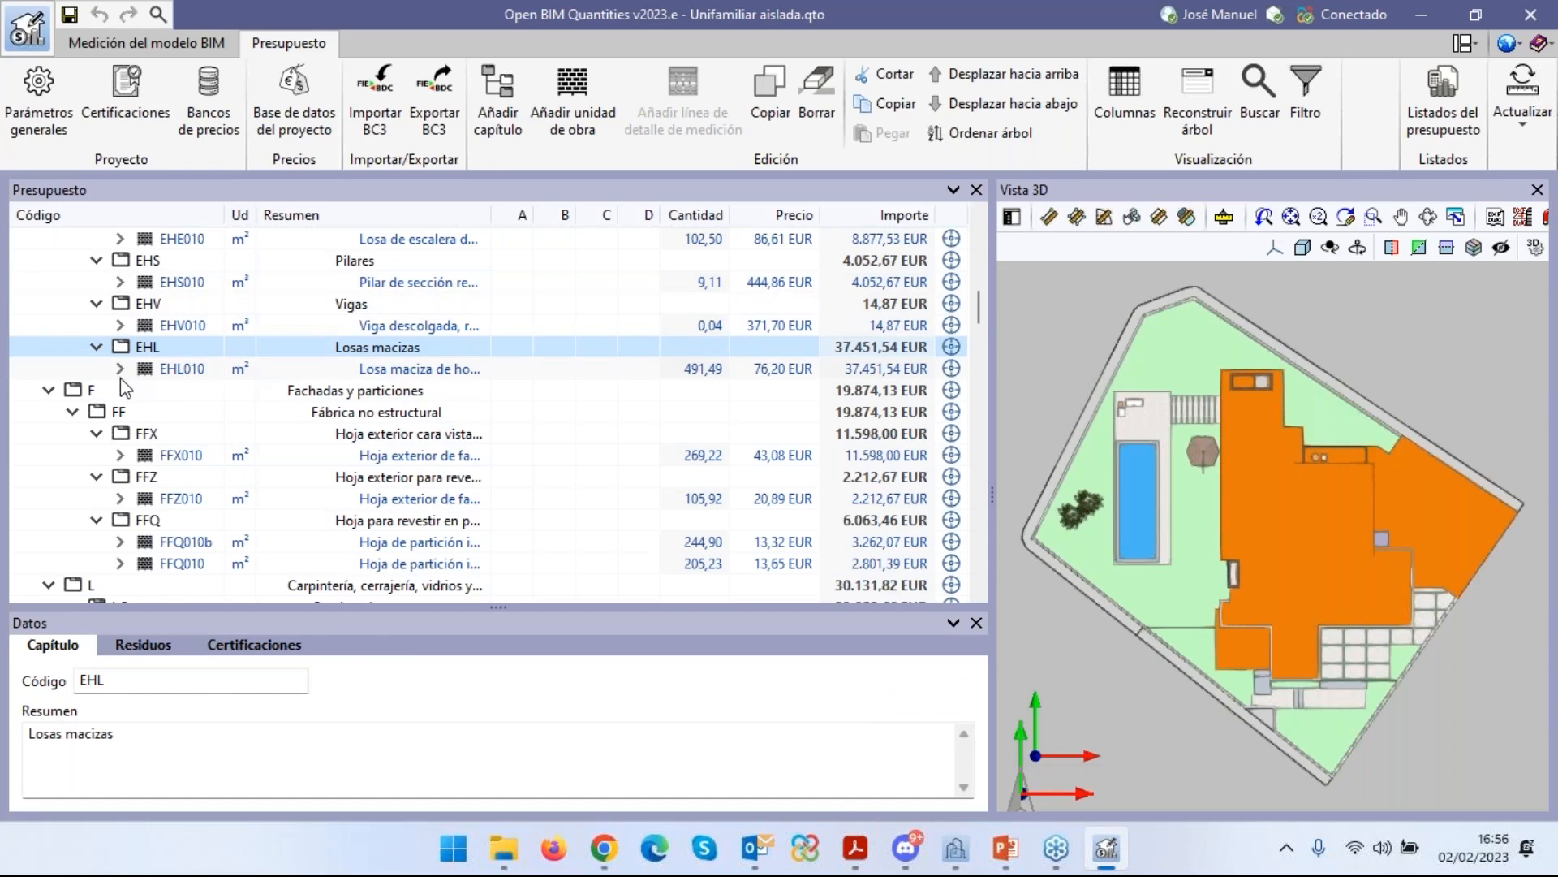
pyautogui.click(120, 373)
pyautogui.scroll(-1, 268, 401)
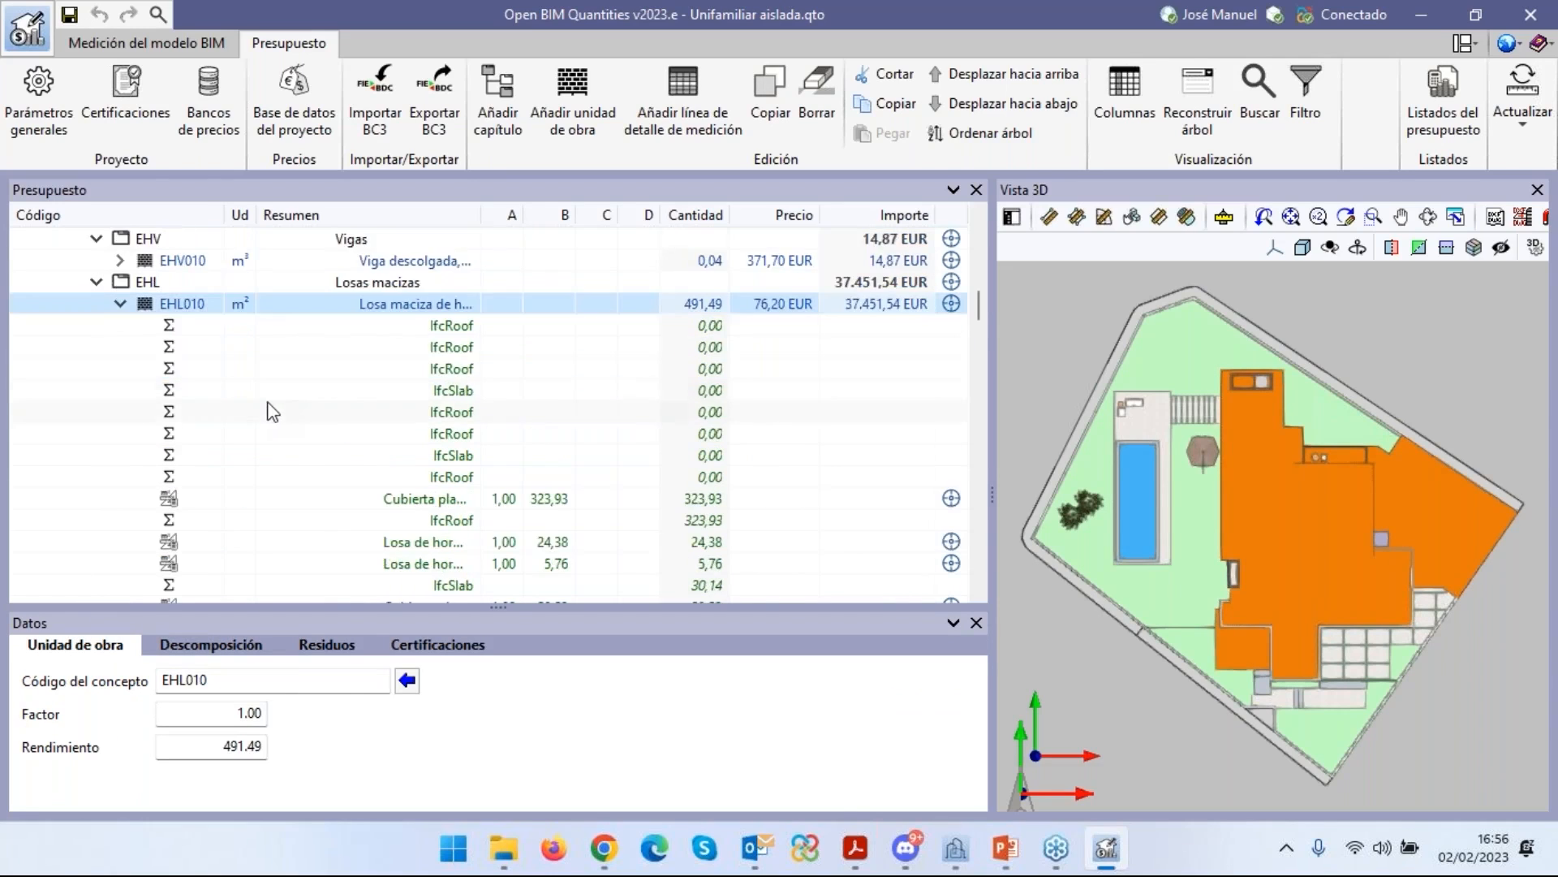
# Select the Cubierta plana transitable measurement line under EHL010 and widen the Resumen column to read the full line descriptions.
pyautogui.scroll(-4, 272, 412)
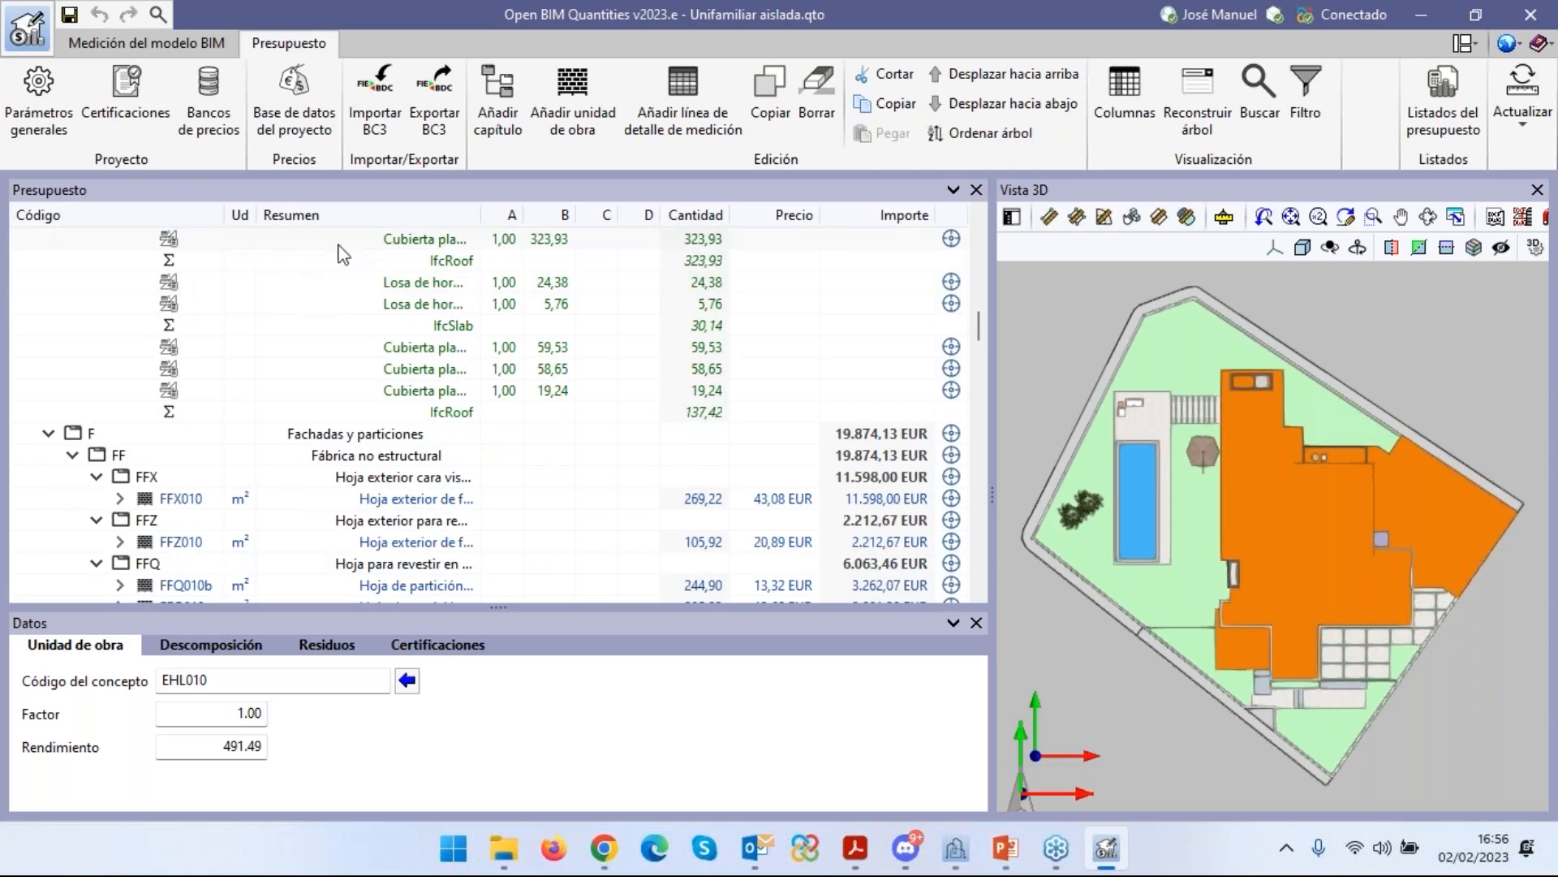
pyautogui.click(416, 243)
pyautogui.moveTo(482, 215); pyautogui.dragTo(595, 225)
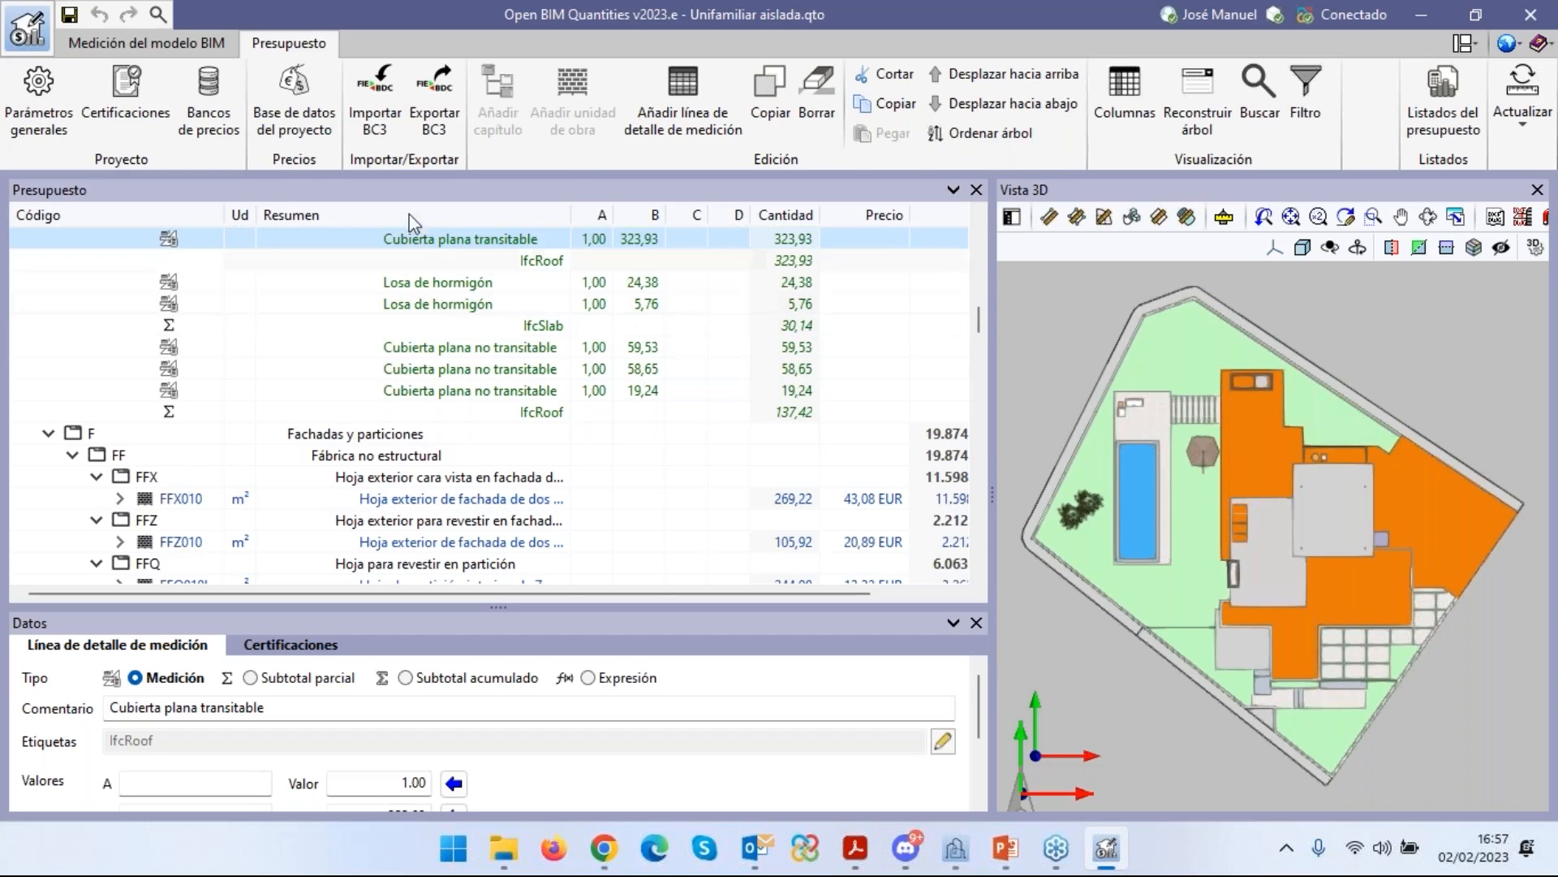
# Return to the BIM model measurement and open the labels of work unit EHL010 in the Losa interior measurement rule.
pyautogui.click(168, 46)
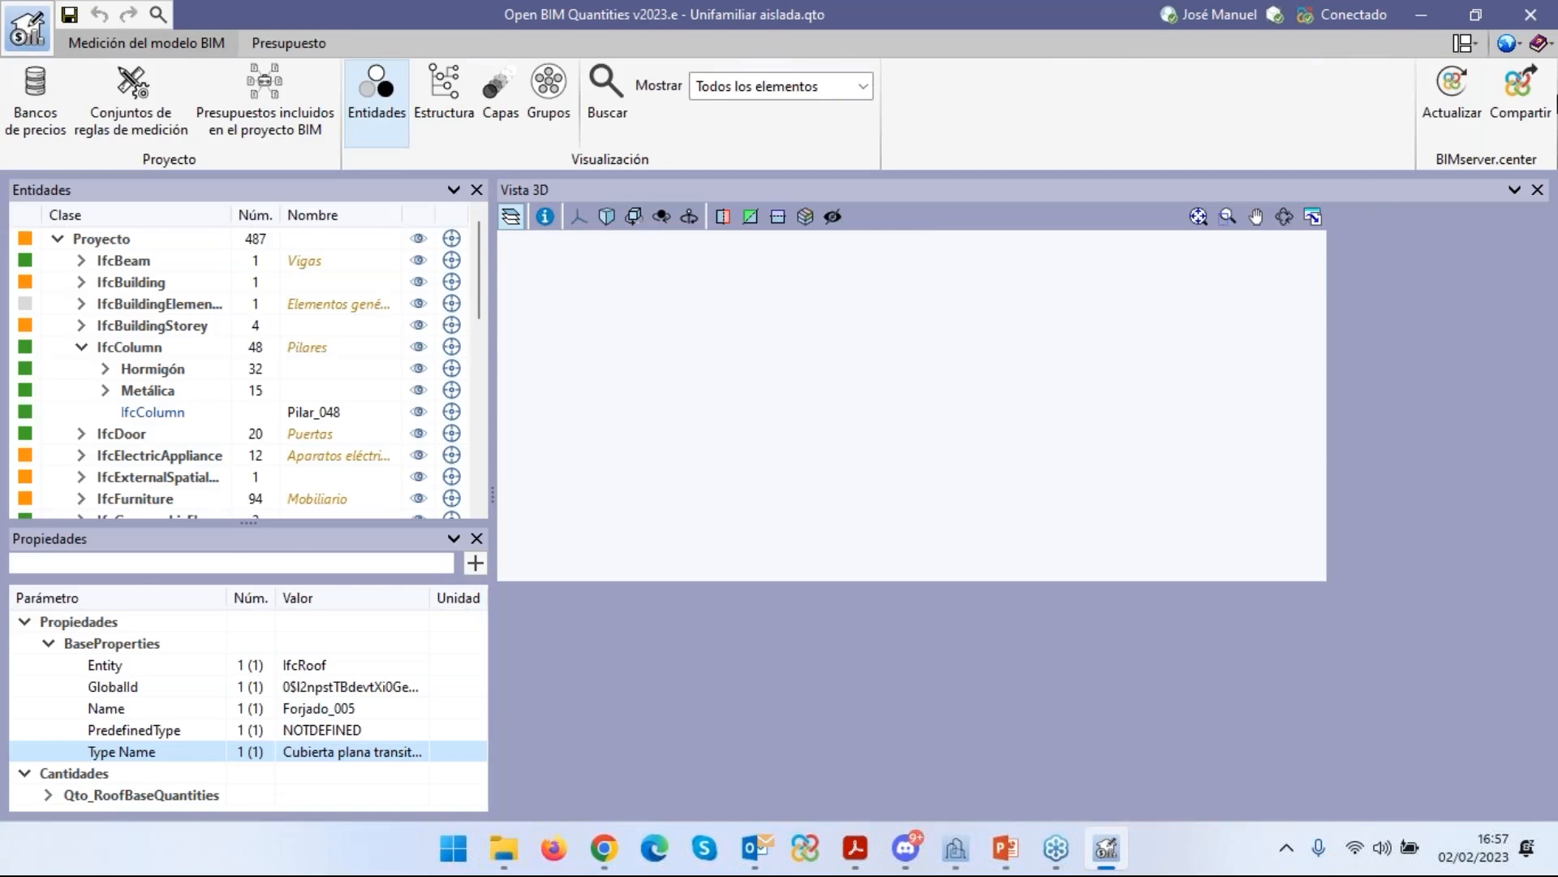
pyautogui.moveTo(1557, 357); pyautogui.dragTo(638, 117)
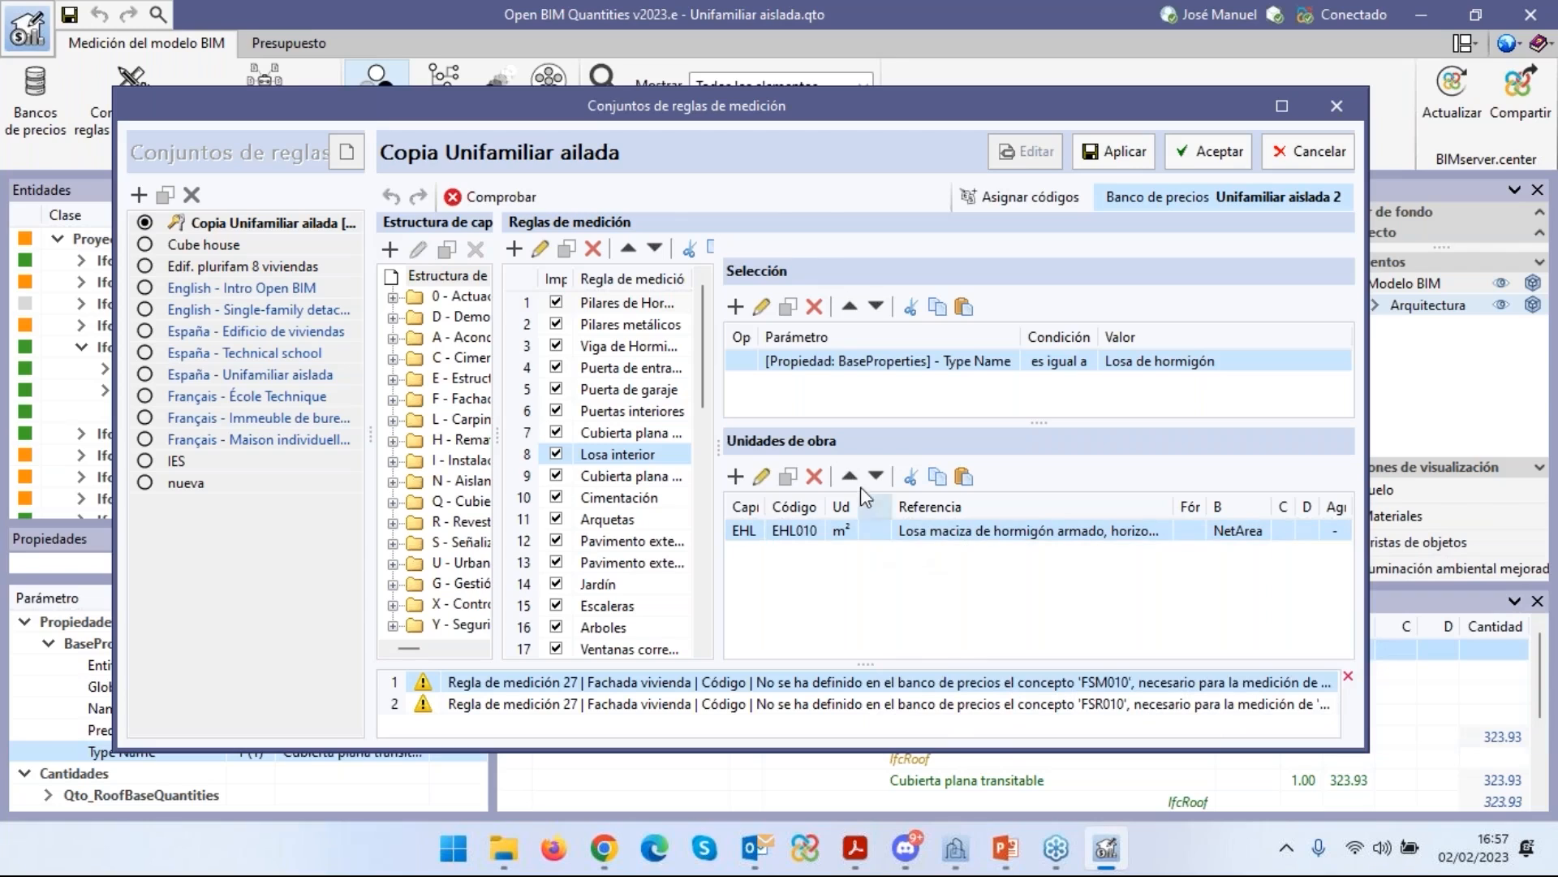
pyautogui.click(763, 478)
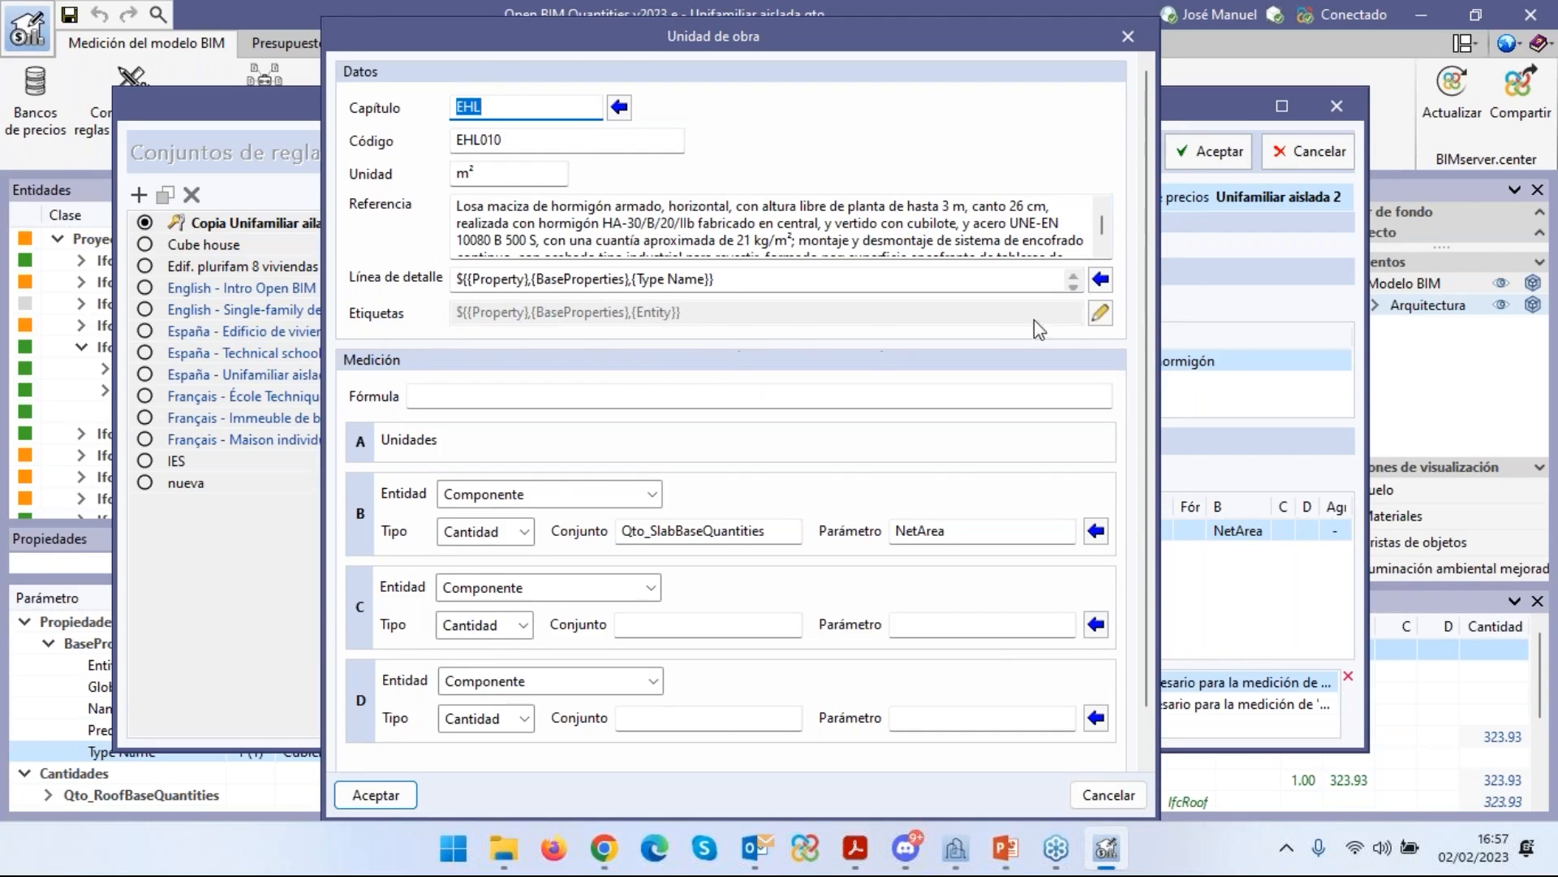
pyautogui.click(1101, 313)
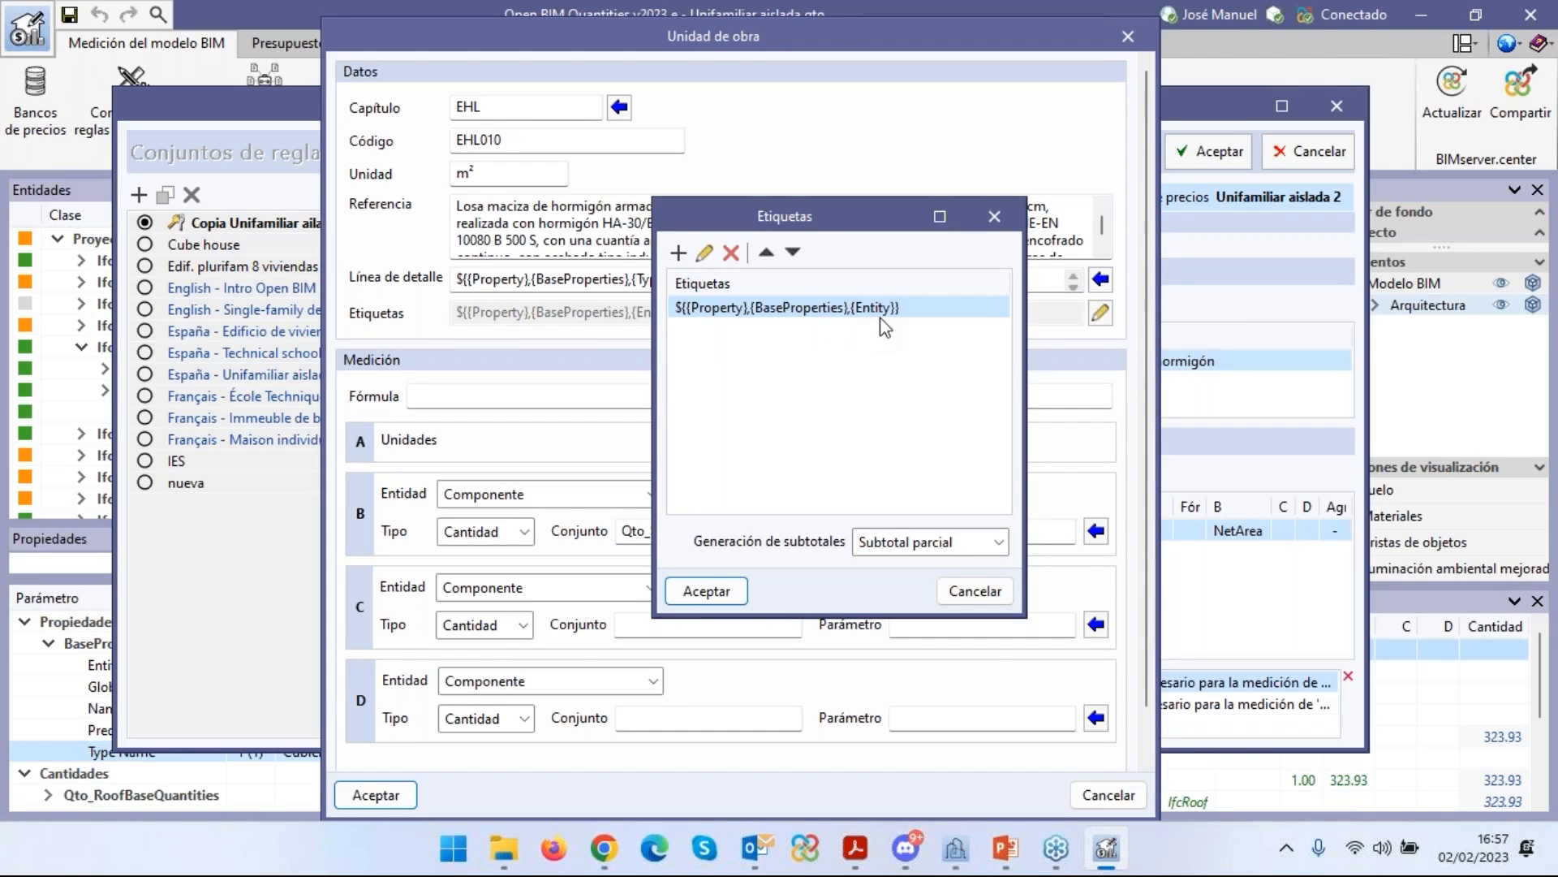
# Open the Entity label's expression and review the component parameters available for labels, keeping the expression unchanged.
pyautogui.click(704, 253)
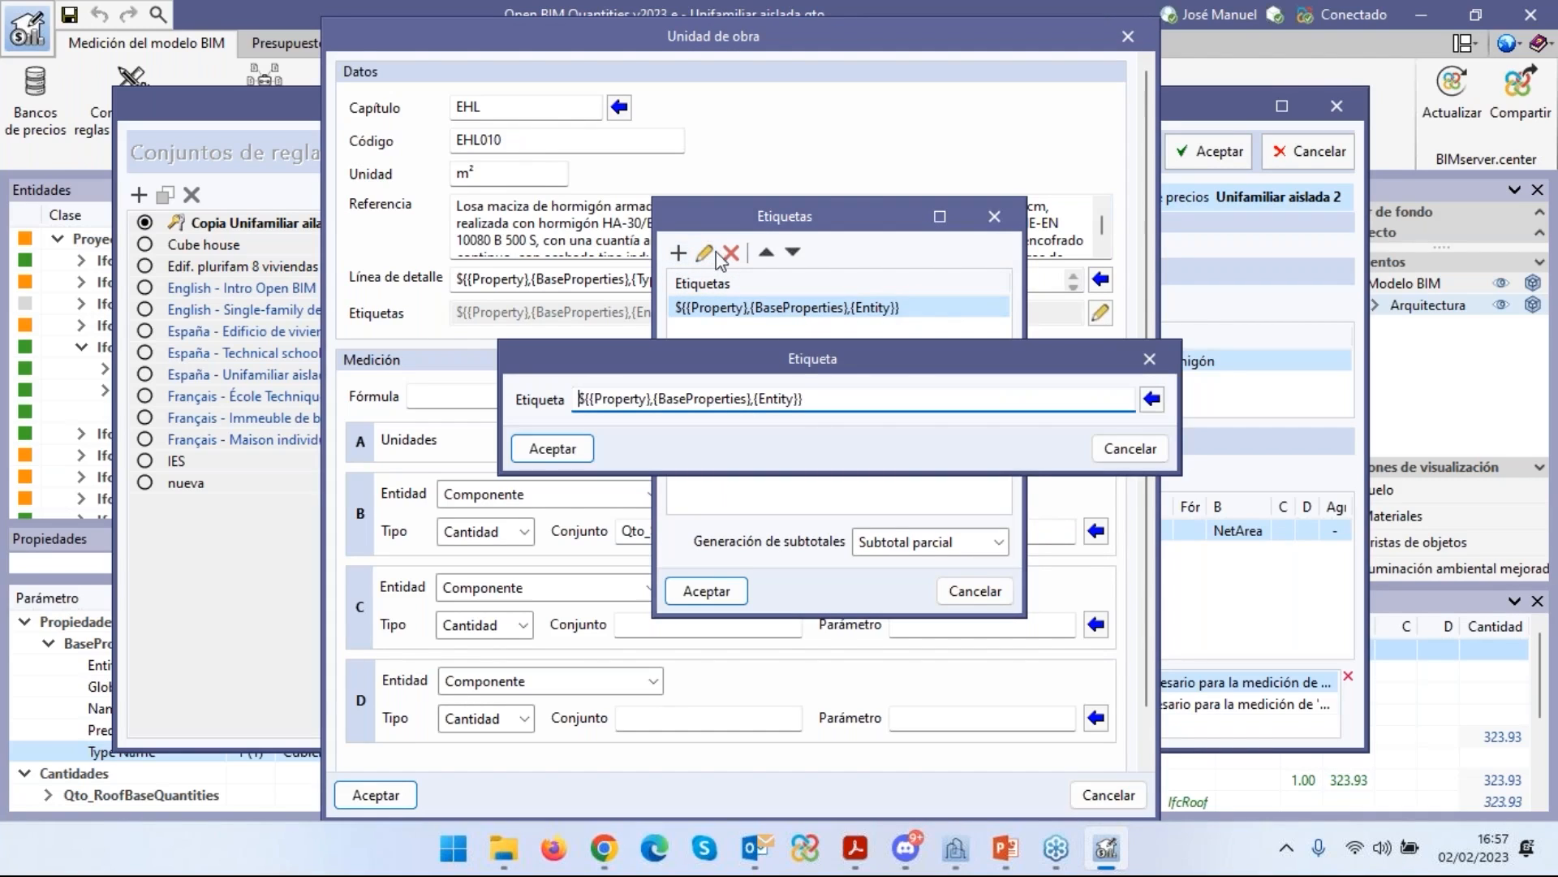
pyautogui.click(1151, 399)
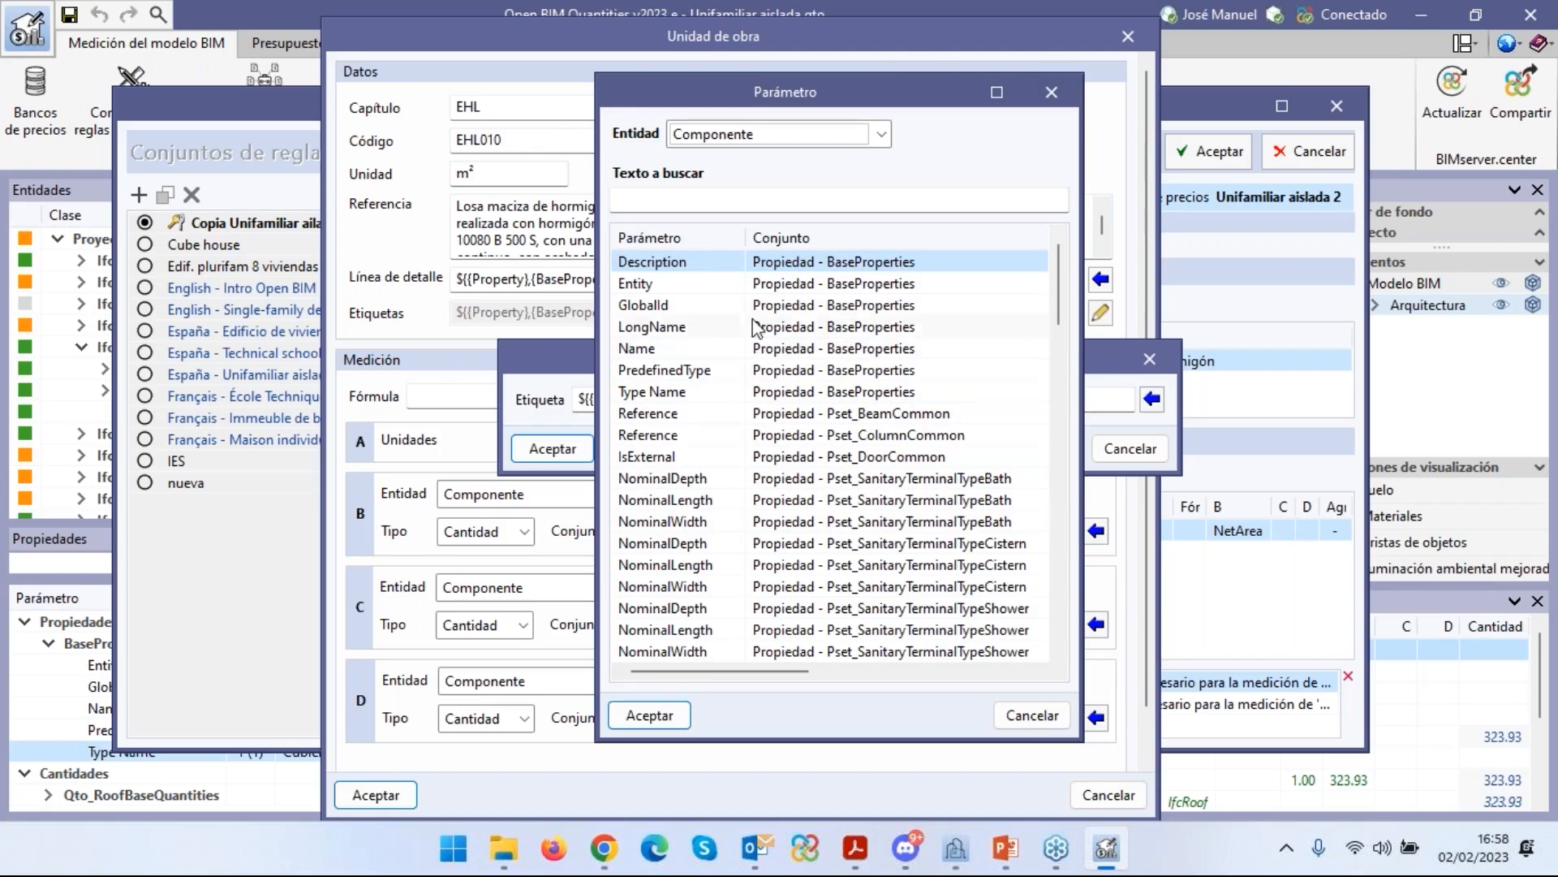
pyautogui.click(1051, 92)
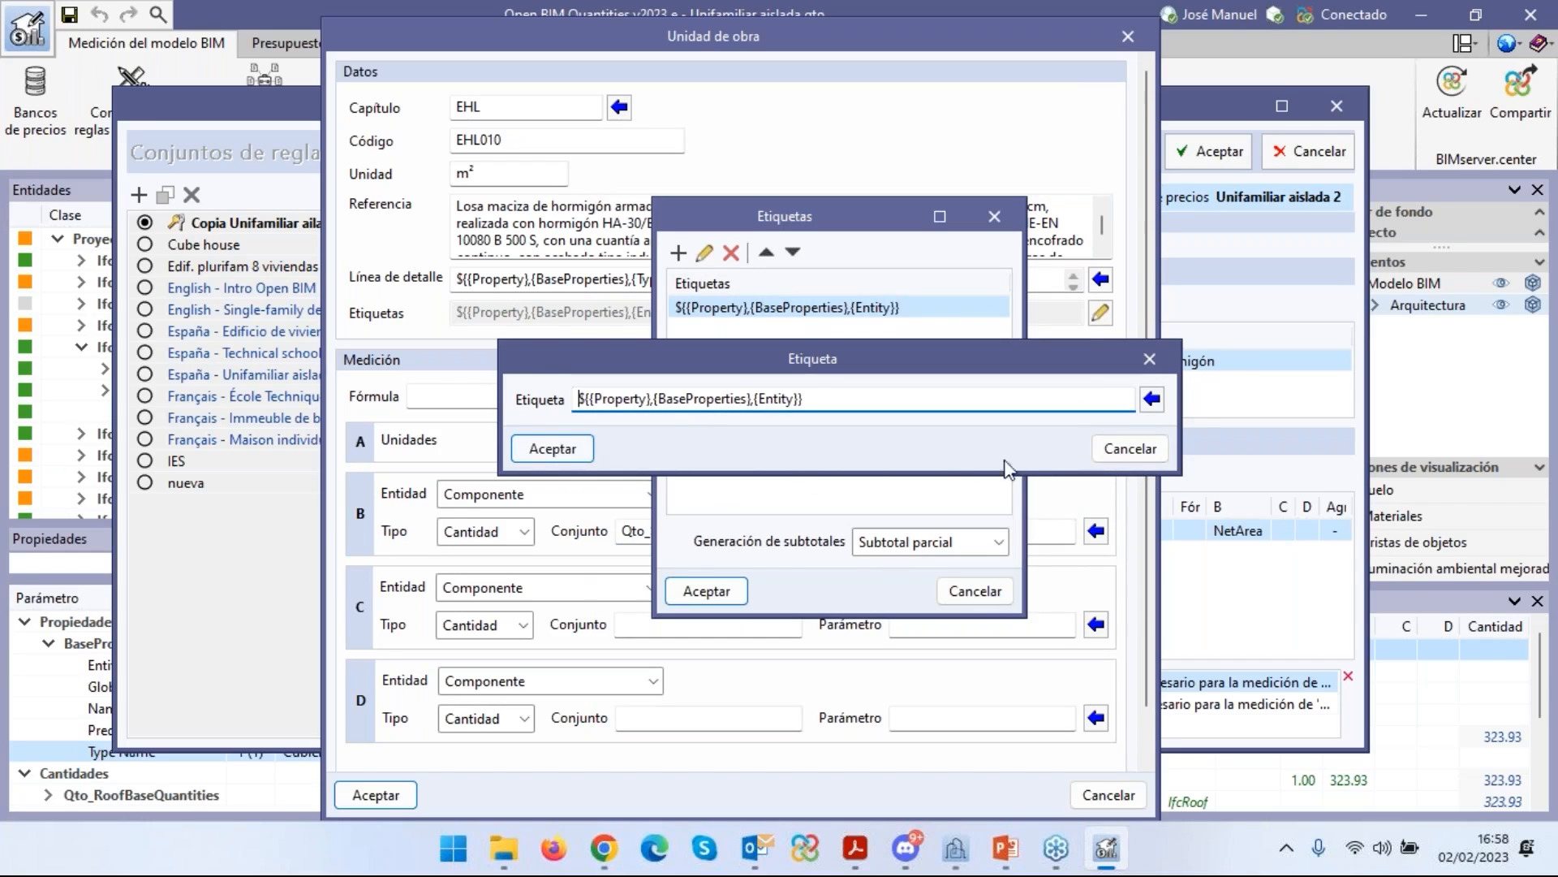
pyautogui.click(577, 452)
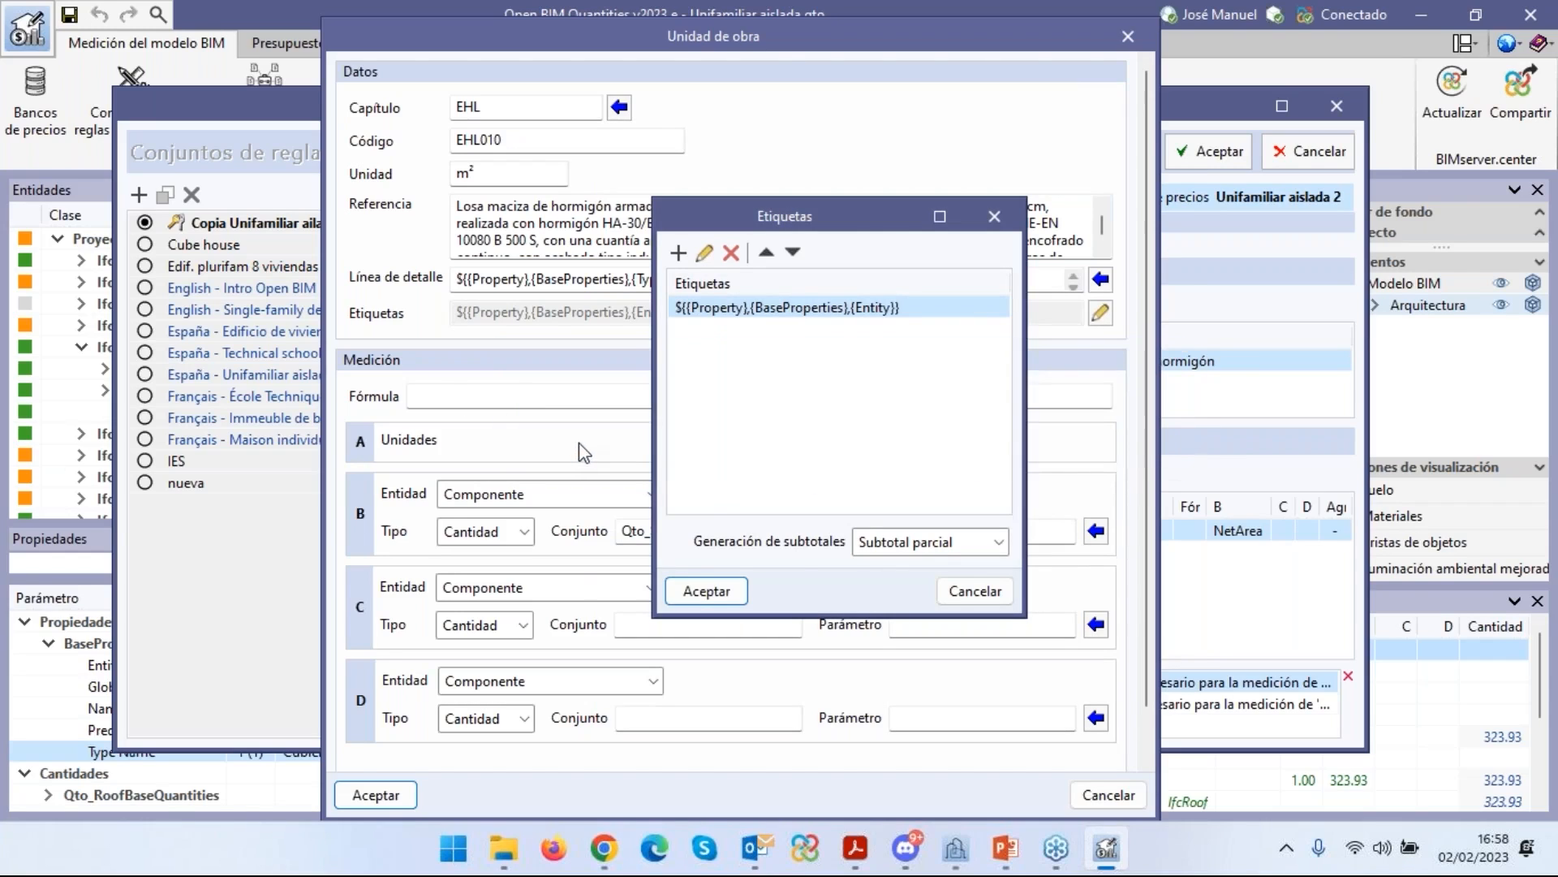
# Review the subtotal generation options for the EHL010 labels, keep Subtotal parcial, and accept the labels and the work unit.
pyautogui.click(1000, 544)
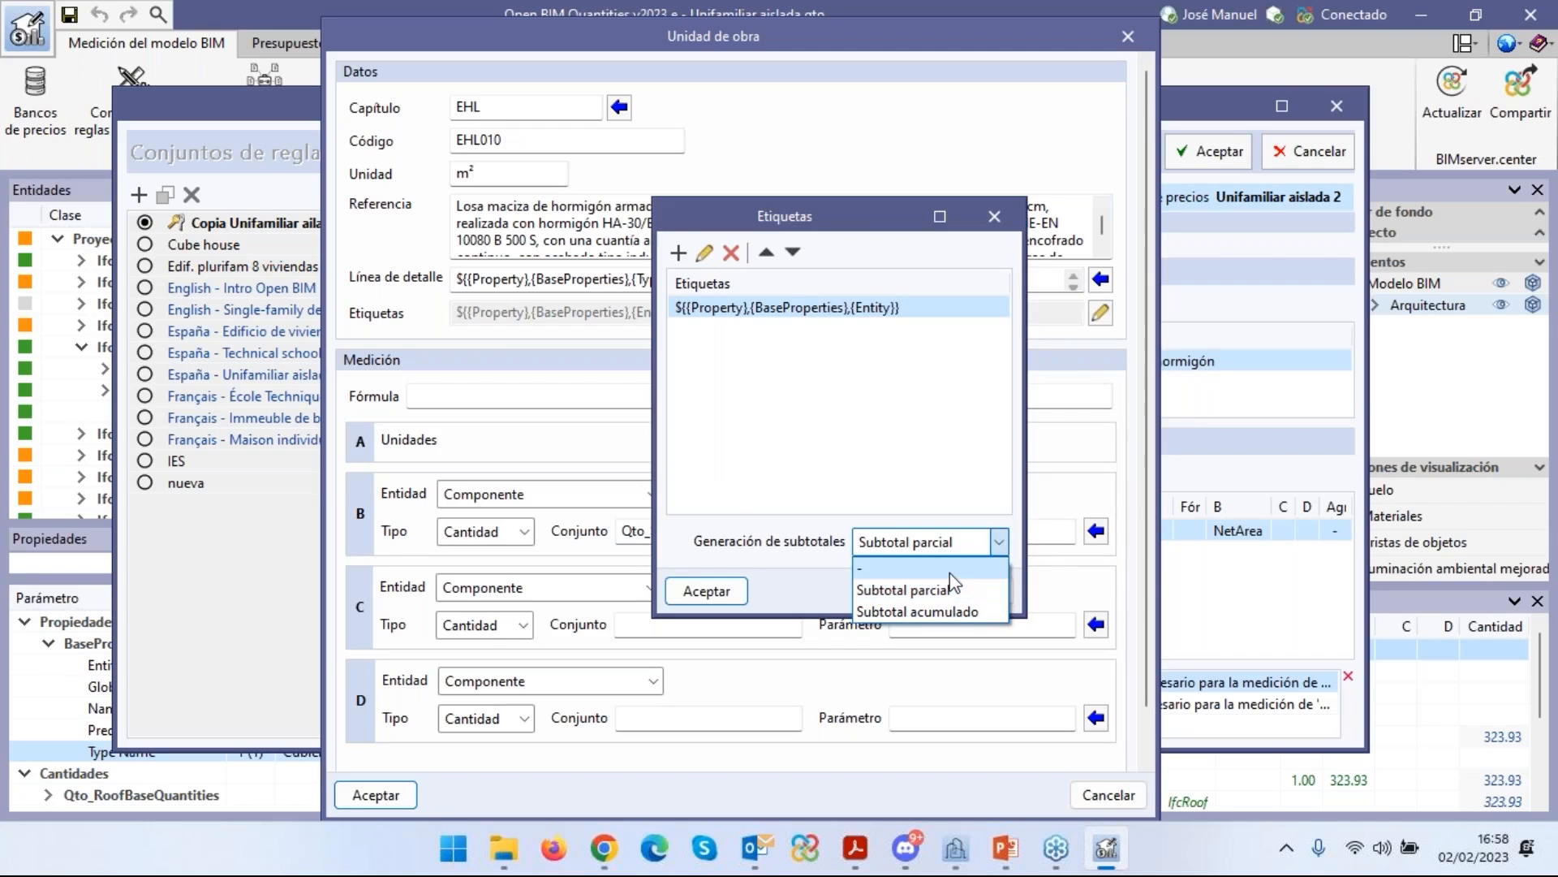
pyautogui.click(1000, 543)
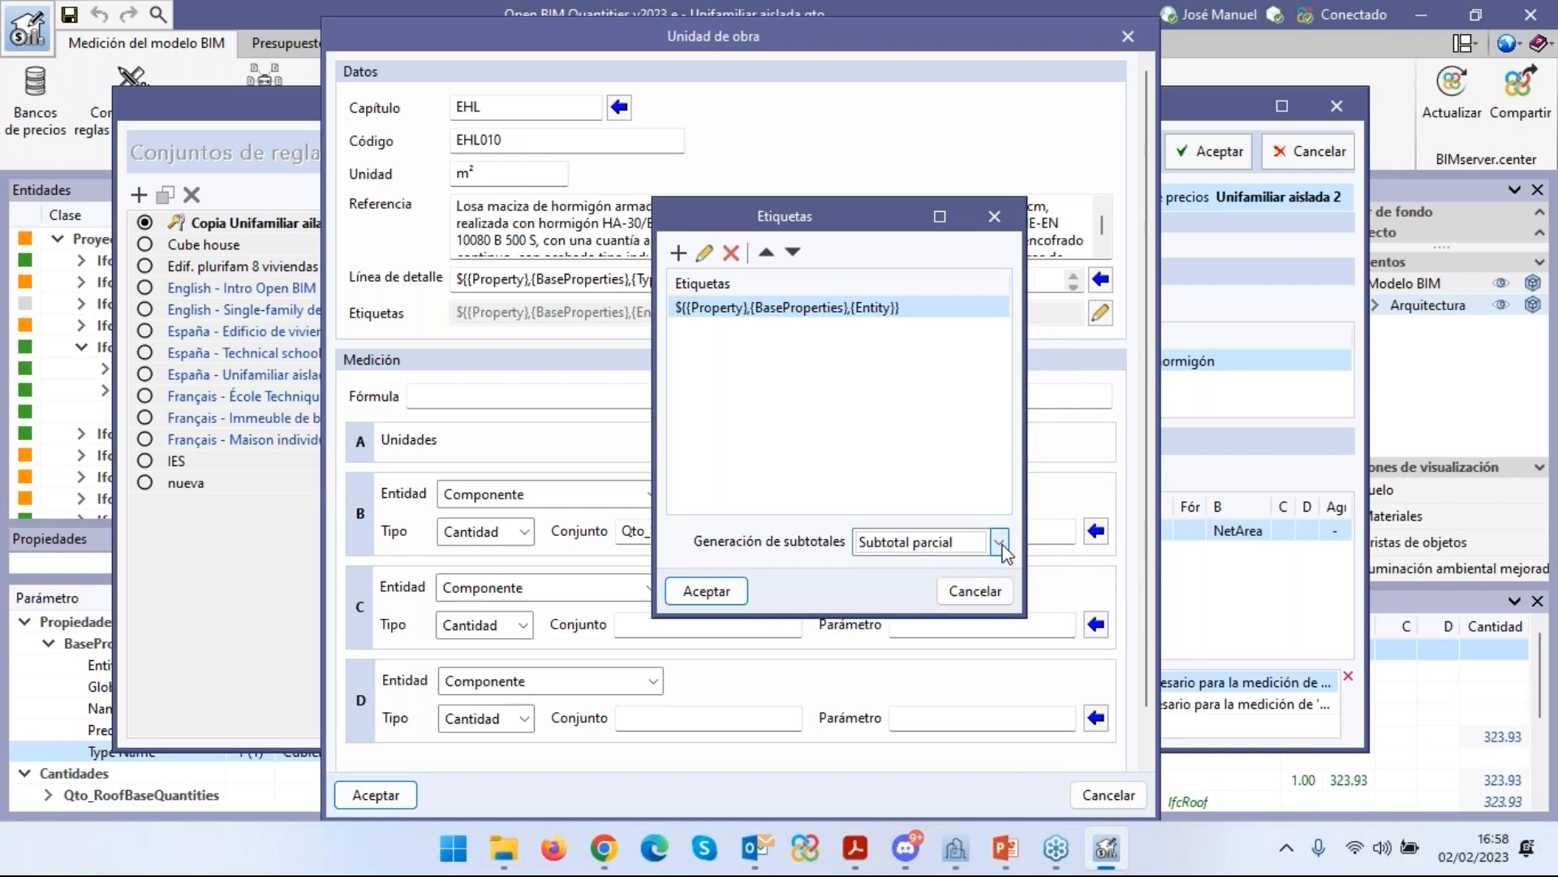
pyautogui.click(1000, 544)
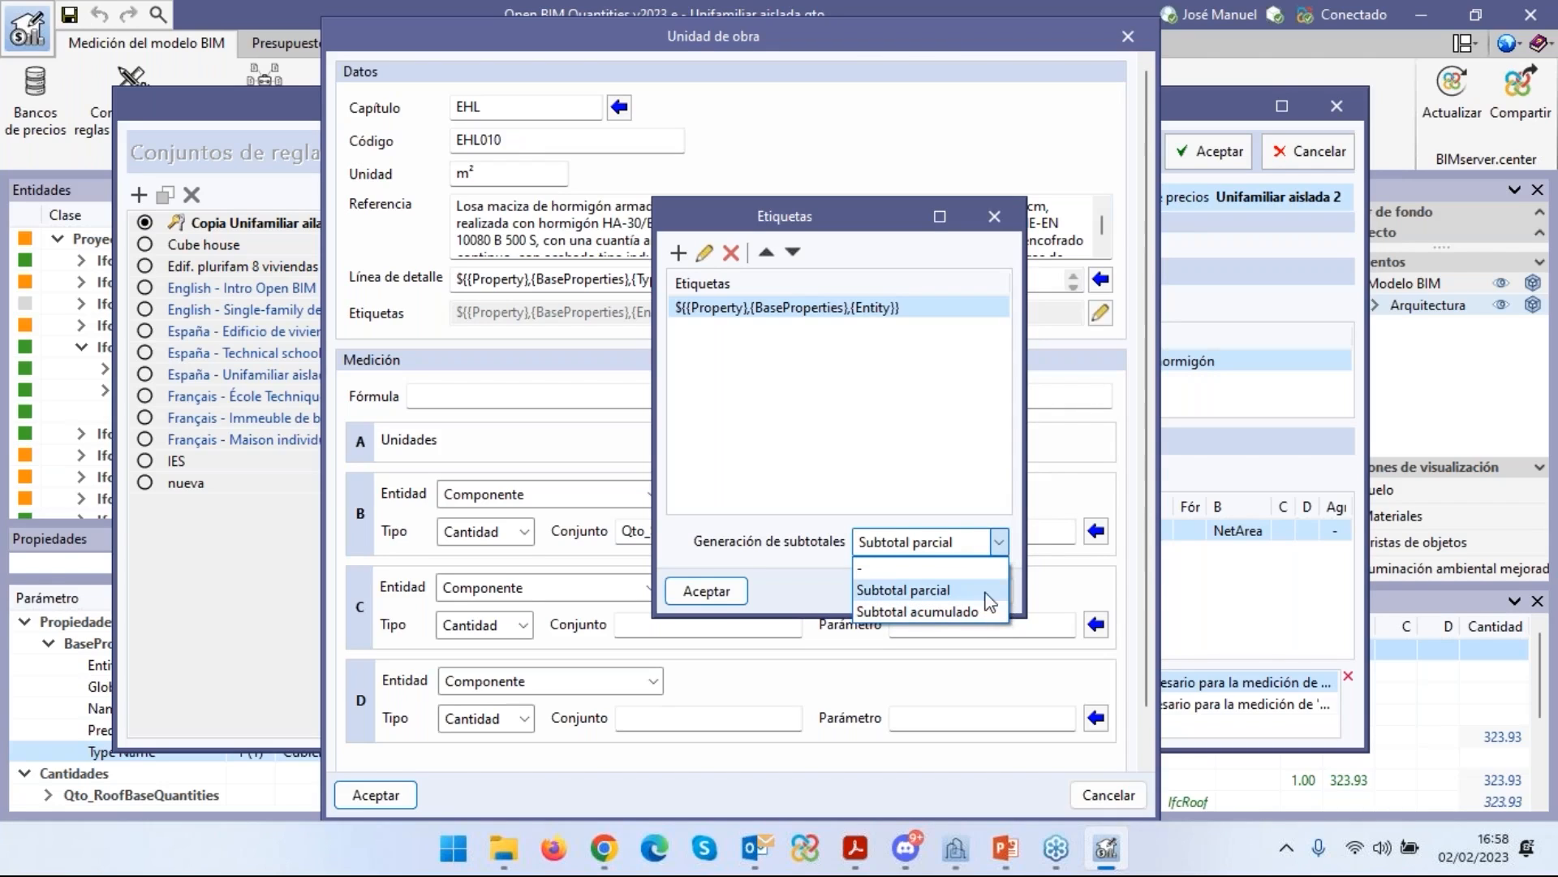
pyautogui.click(725, 597)
pyautogui.click(706, 591)
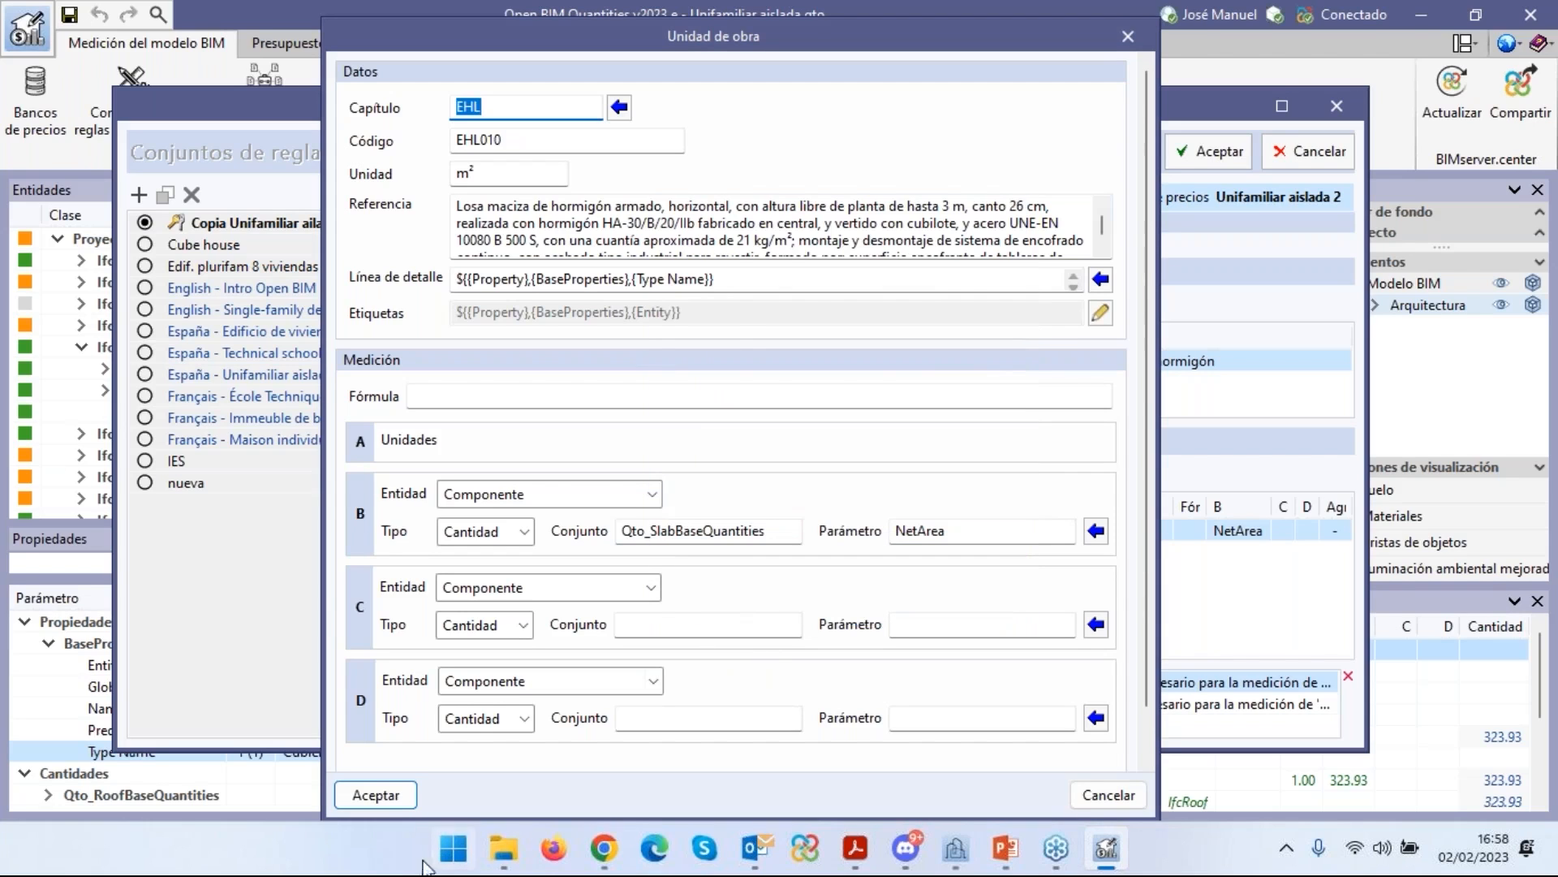
pyautogui.click(392, 800)
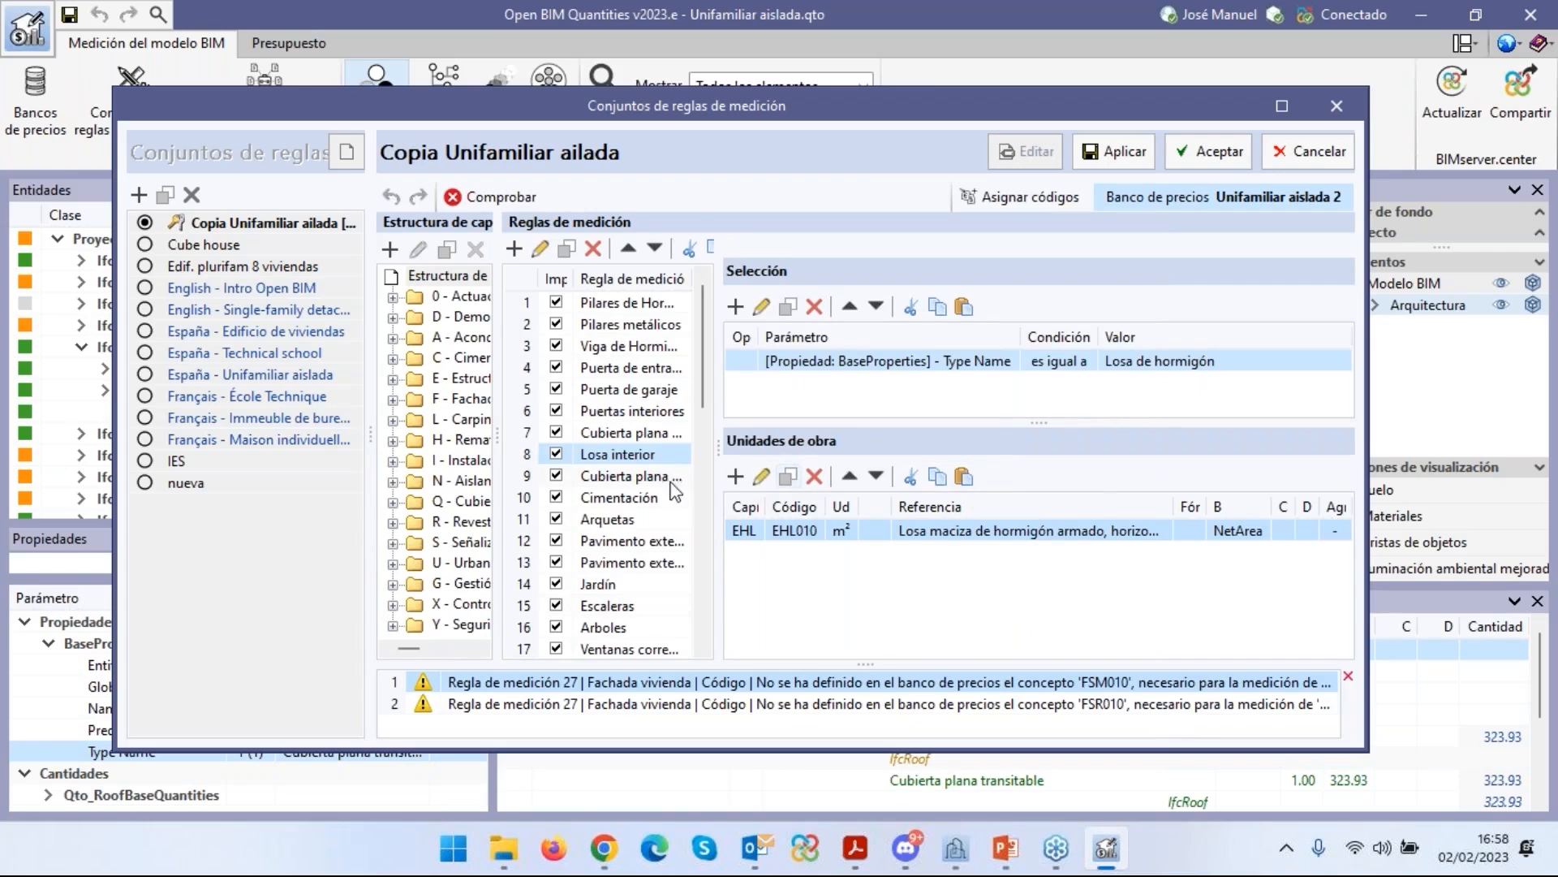
# Widen the measurement rules list and review the EHL010 work unit of the Cubierta plana transitable rule, then close the rule sets.
pyautogui.moveTo(718, 447); pyautogui.dragTo(754, 446)
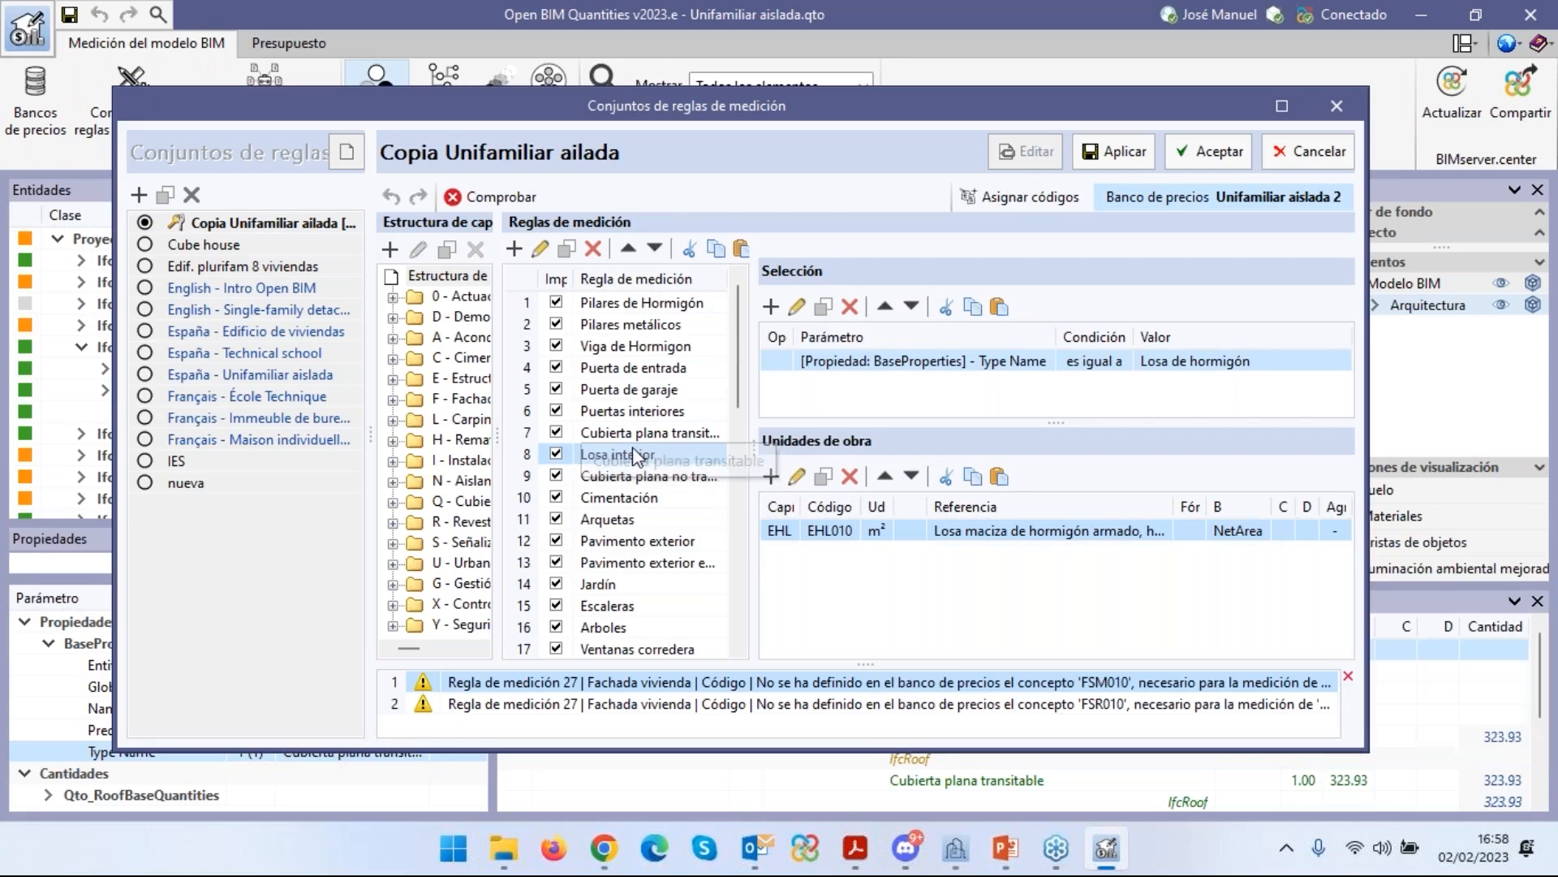
pyautogui.click(627, 434)
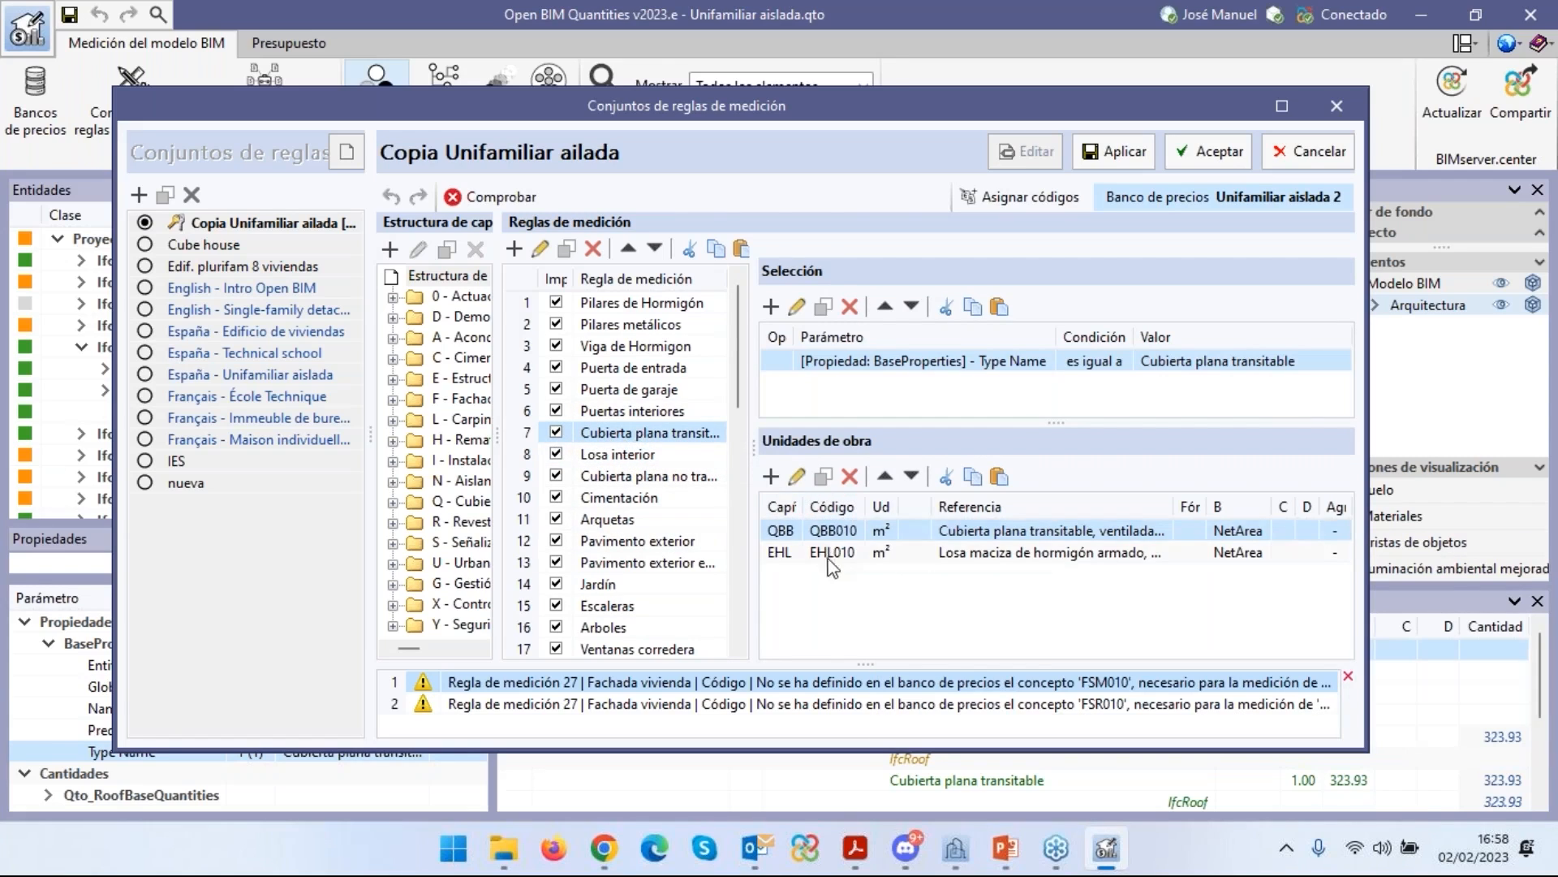
pyautogui.click(974, 555)
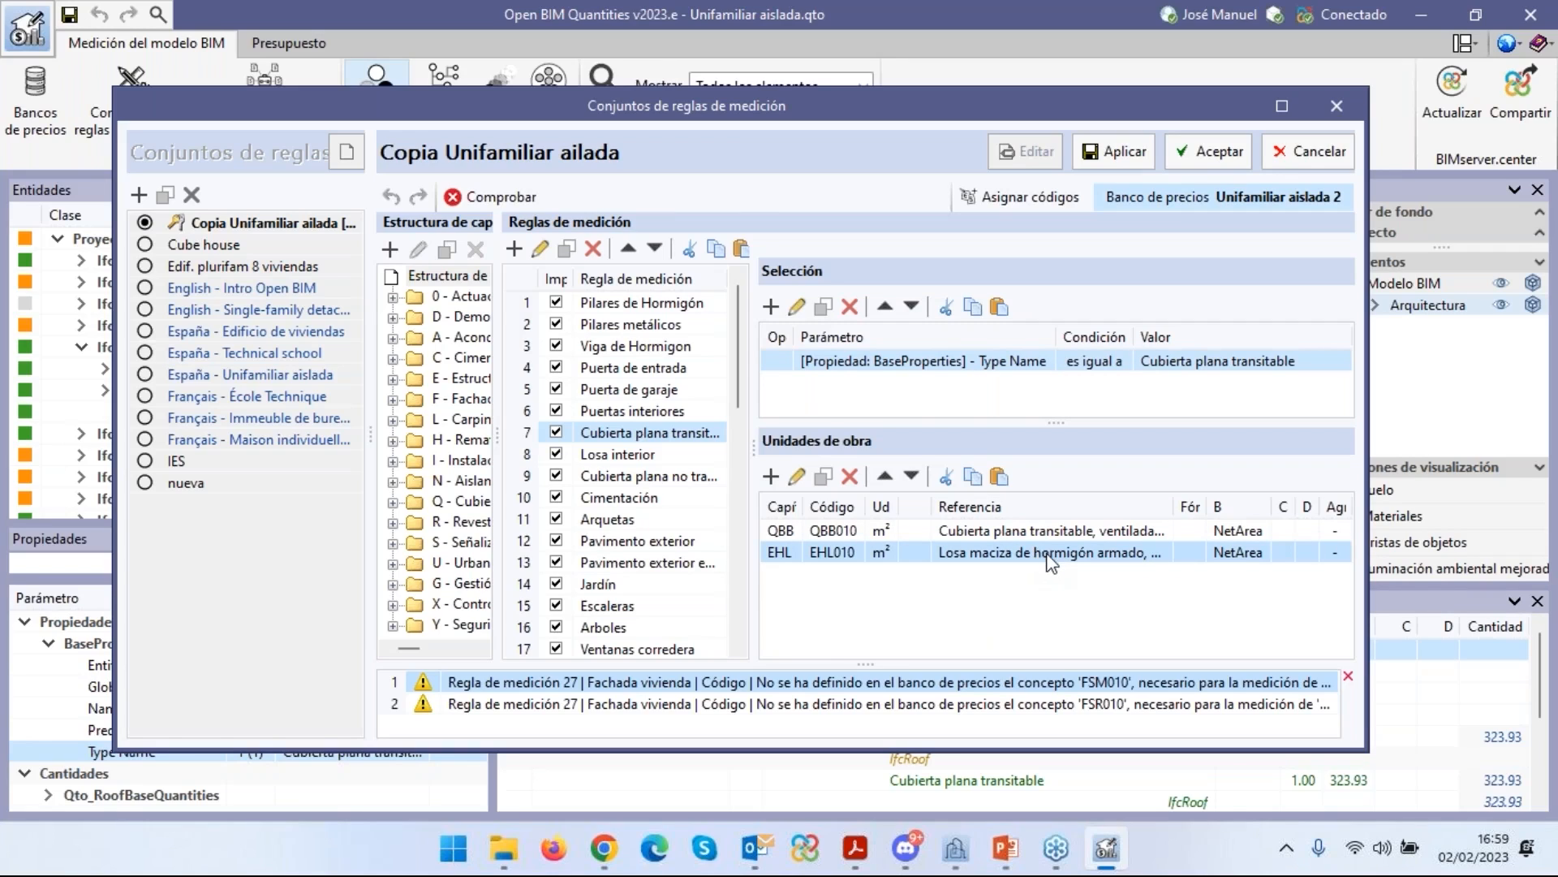
pyautogui.click(799, 483)
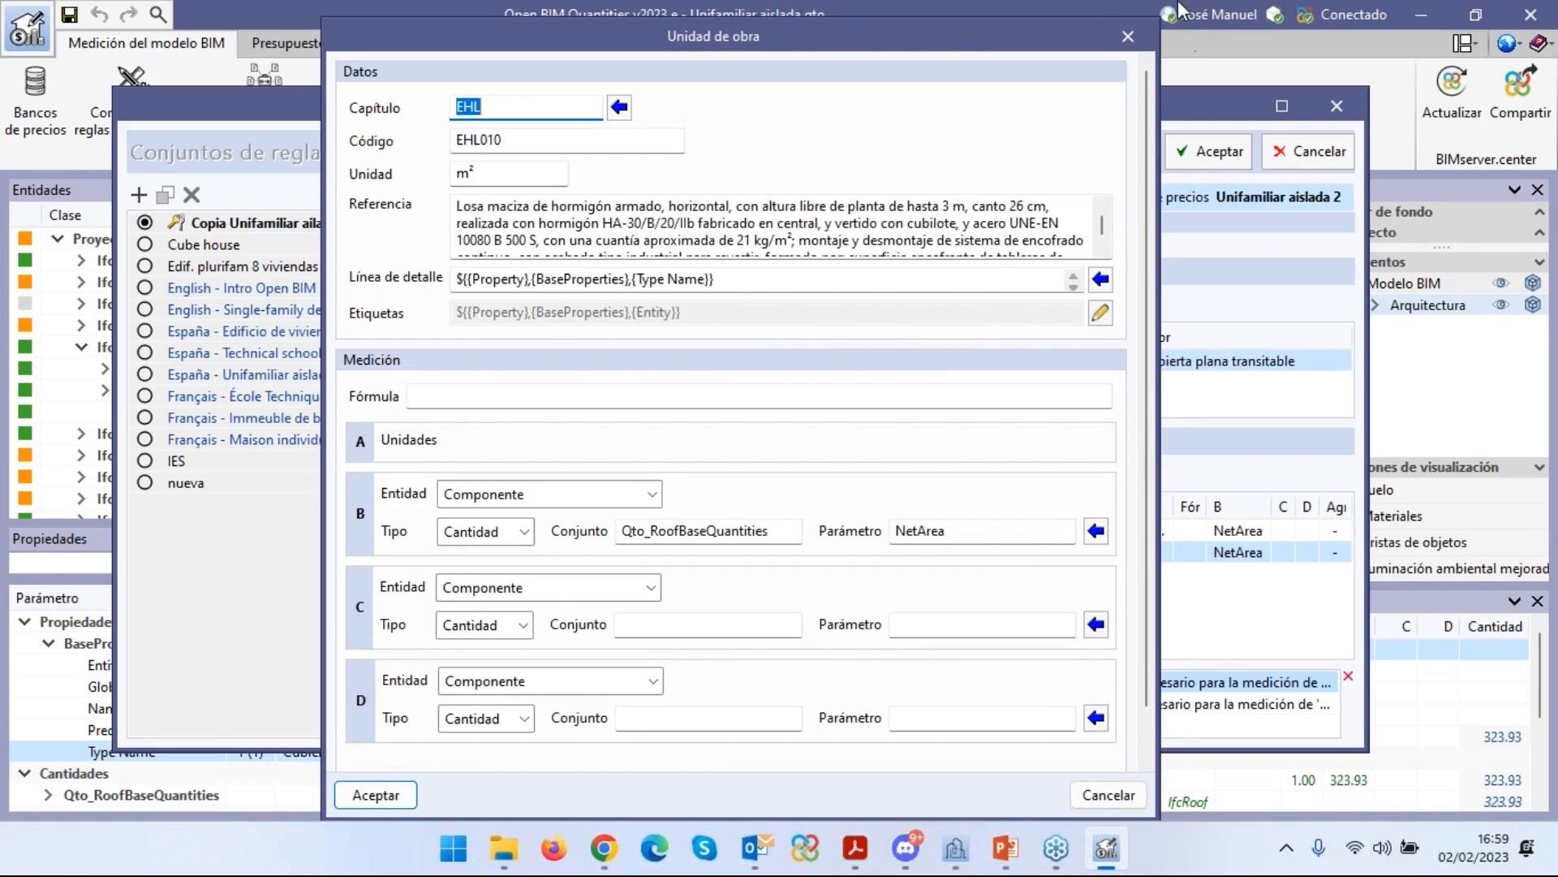
pyautogui.click(1125, 35)
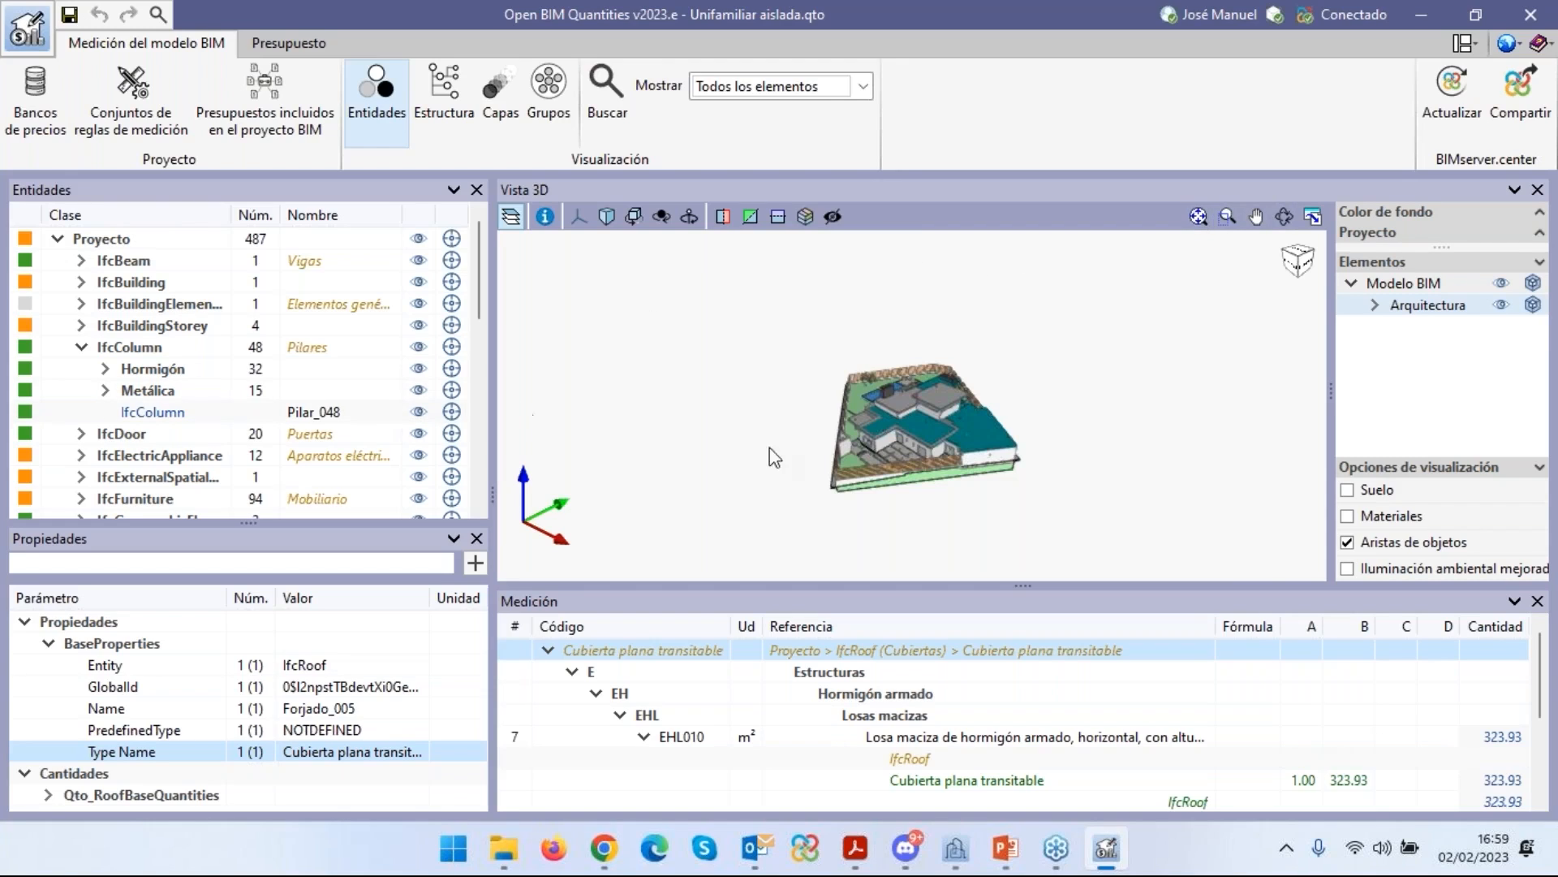
# Open the budget's report settings and look through the label values available for a new filter condition, including IfcSlab, without adding one.
pyautogui.click(300, 47)
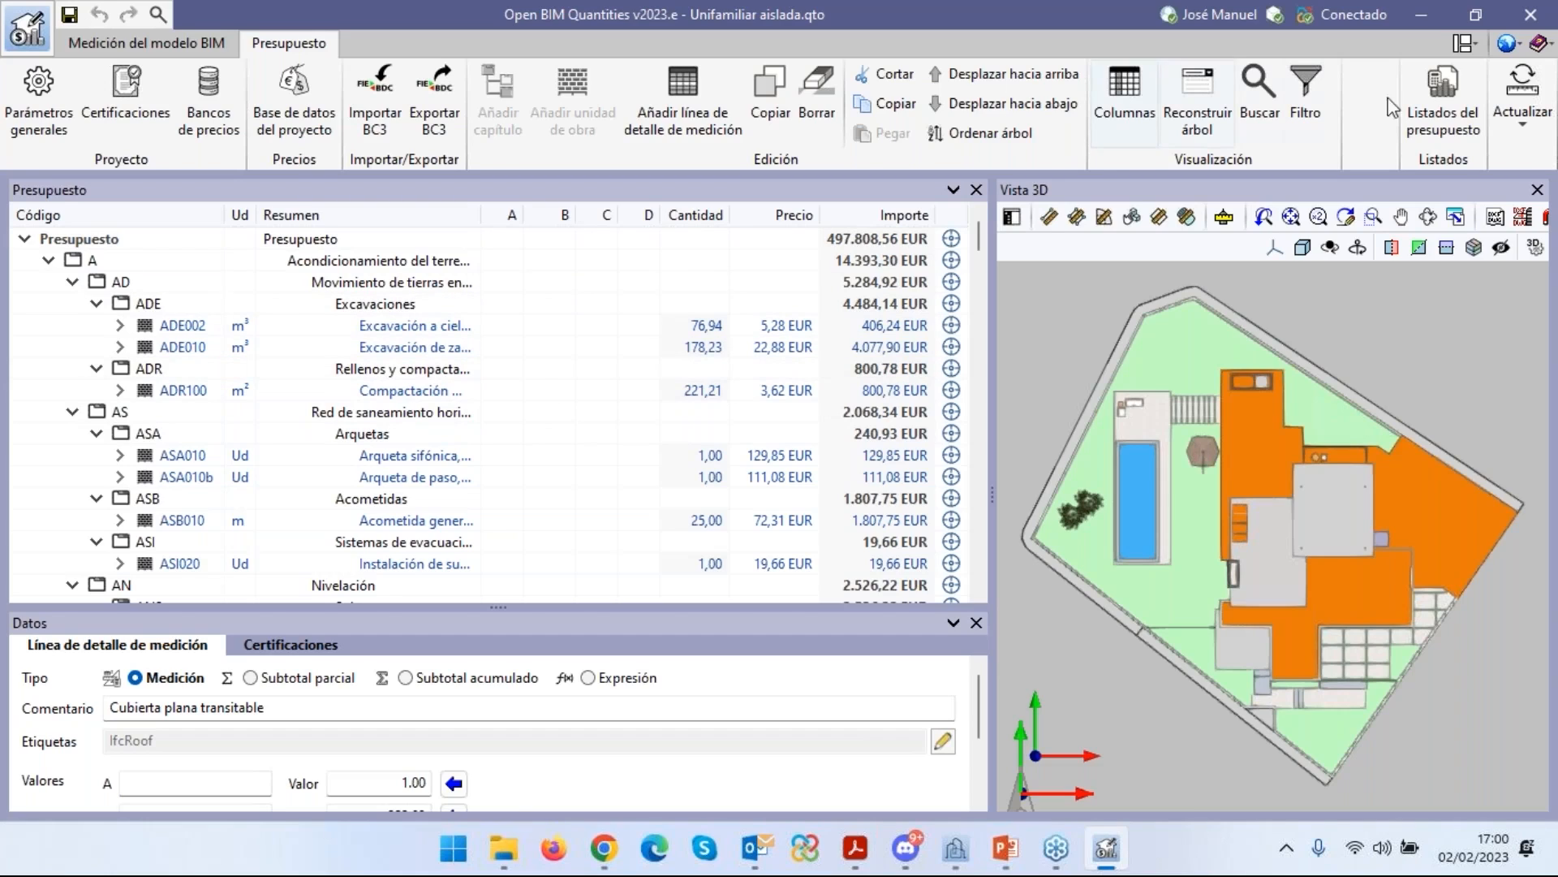
pyautogui.click(1459, 128)
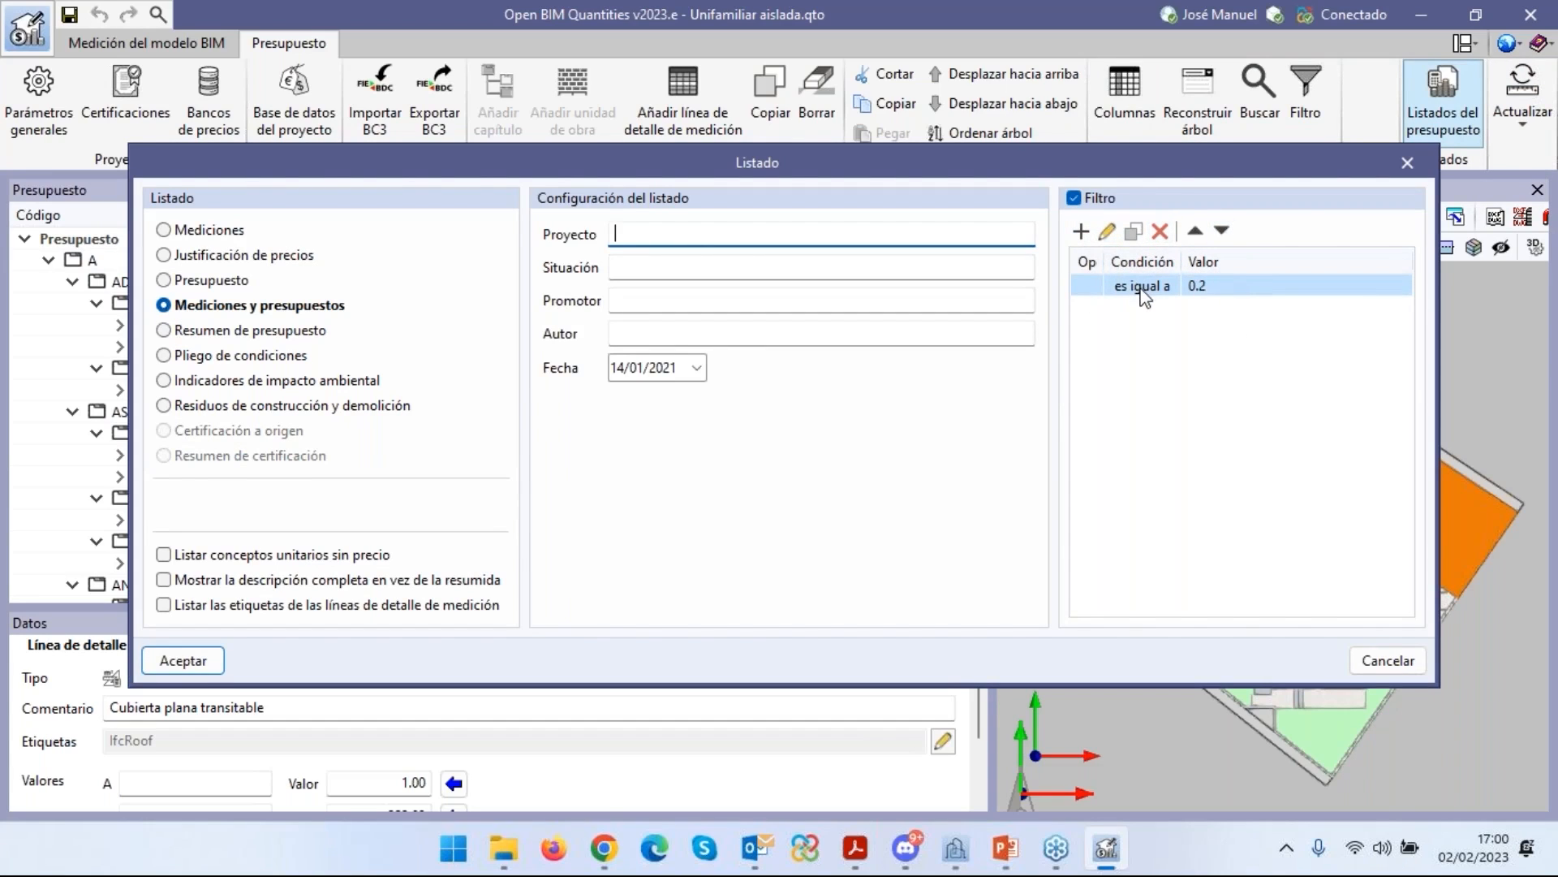
pyautogui.click(1091, 235)
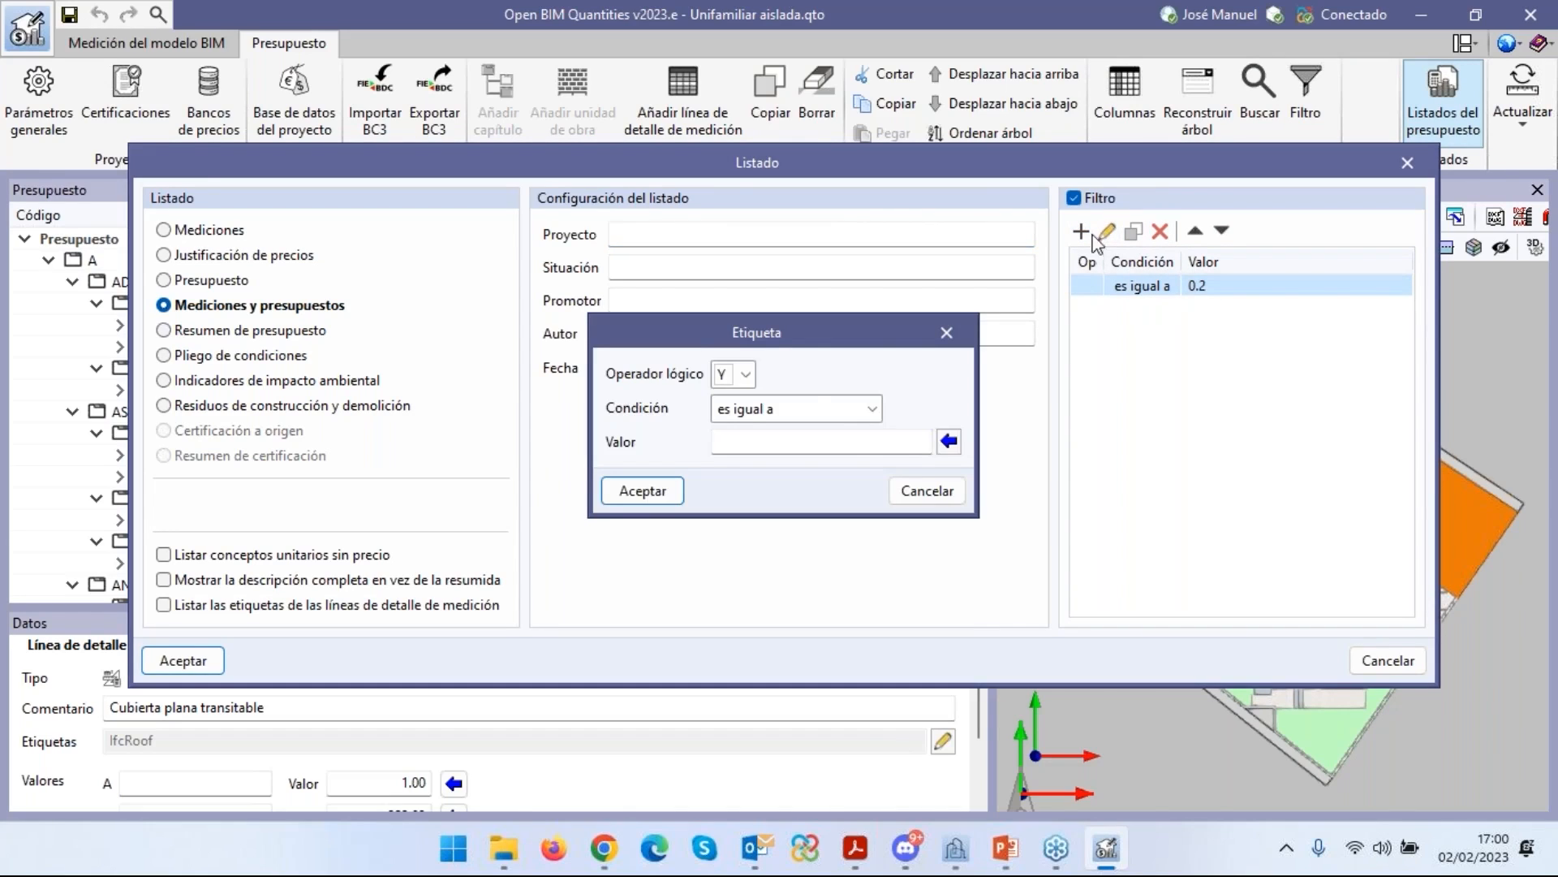
pyautogui.click(948, 441)
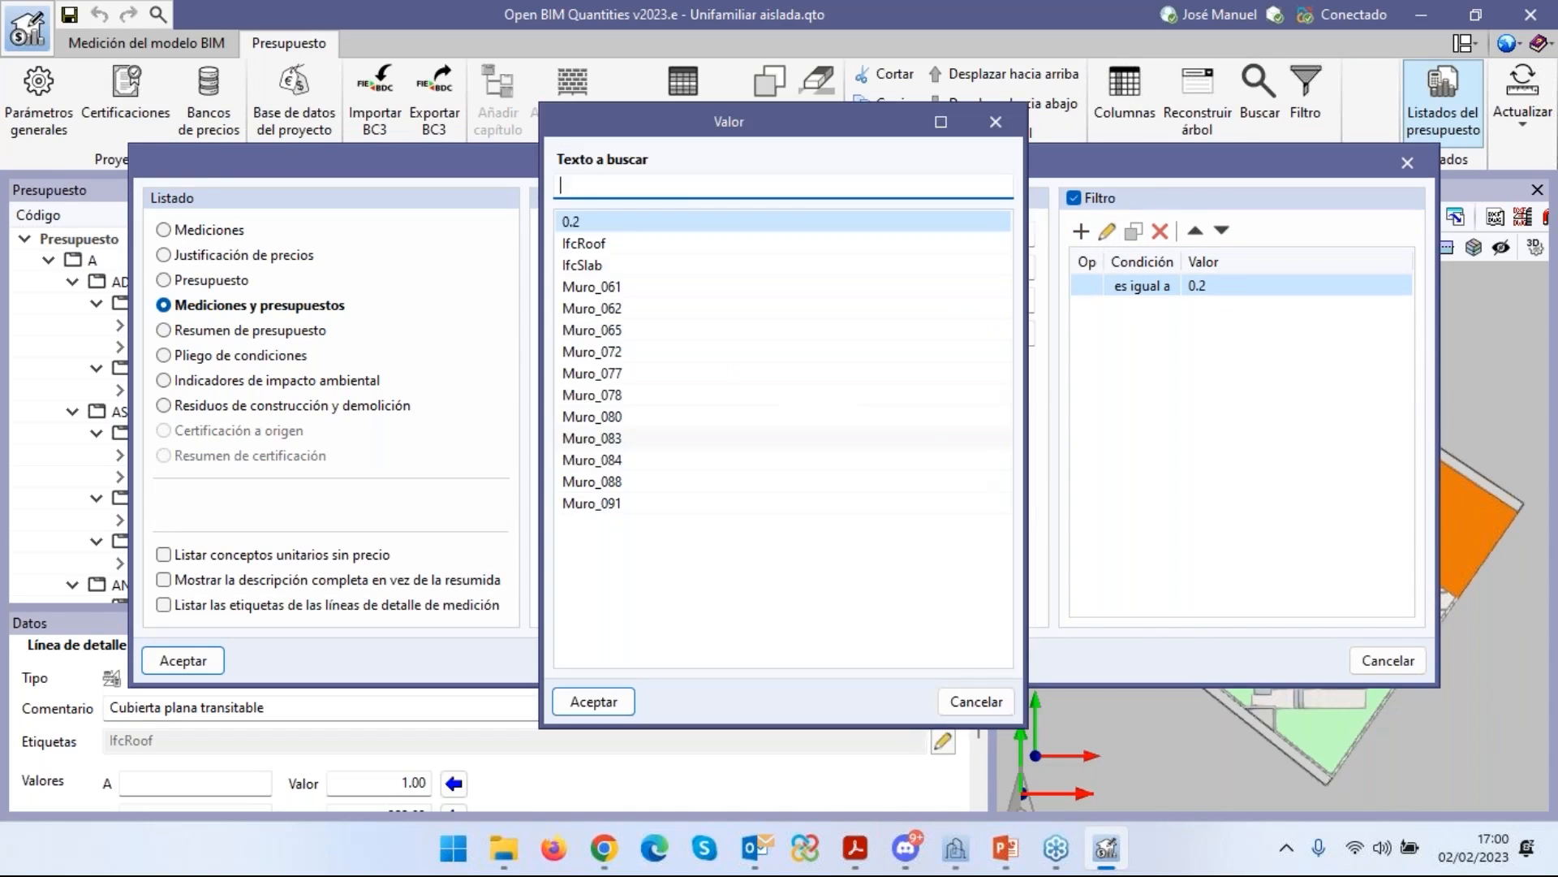
pyautogui.click(605, 268)
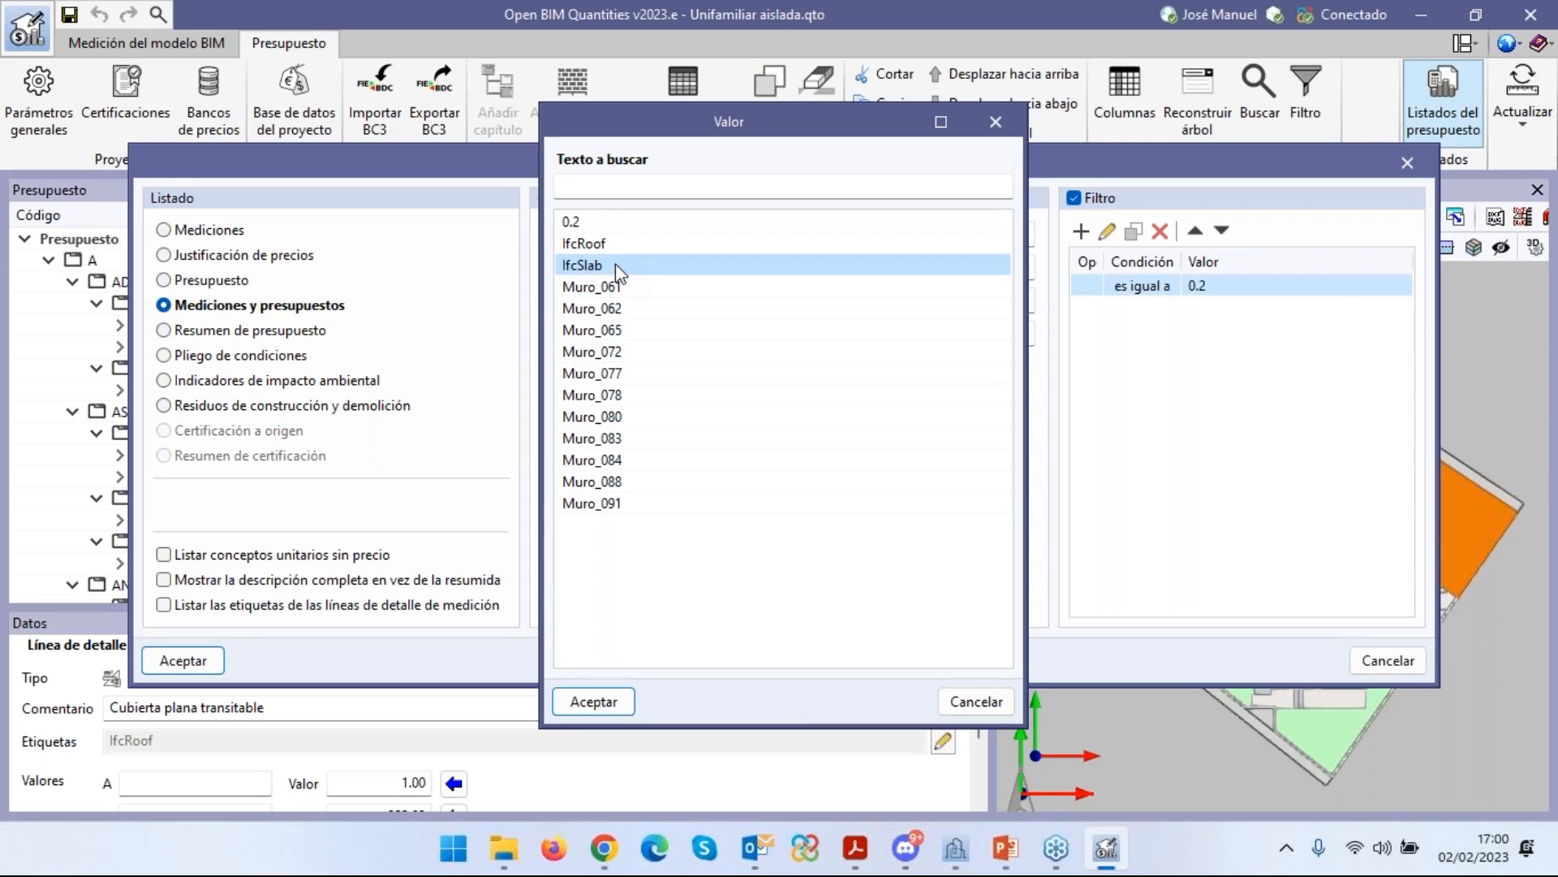
pyautogui.click(996, 122)
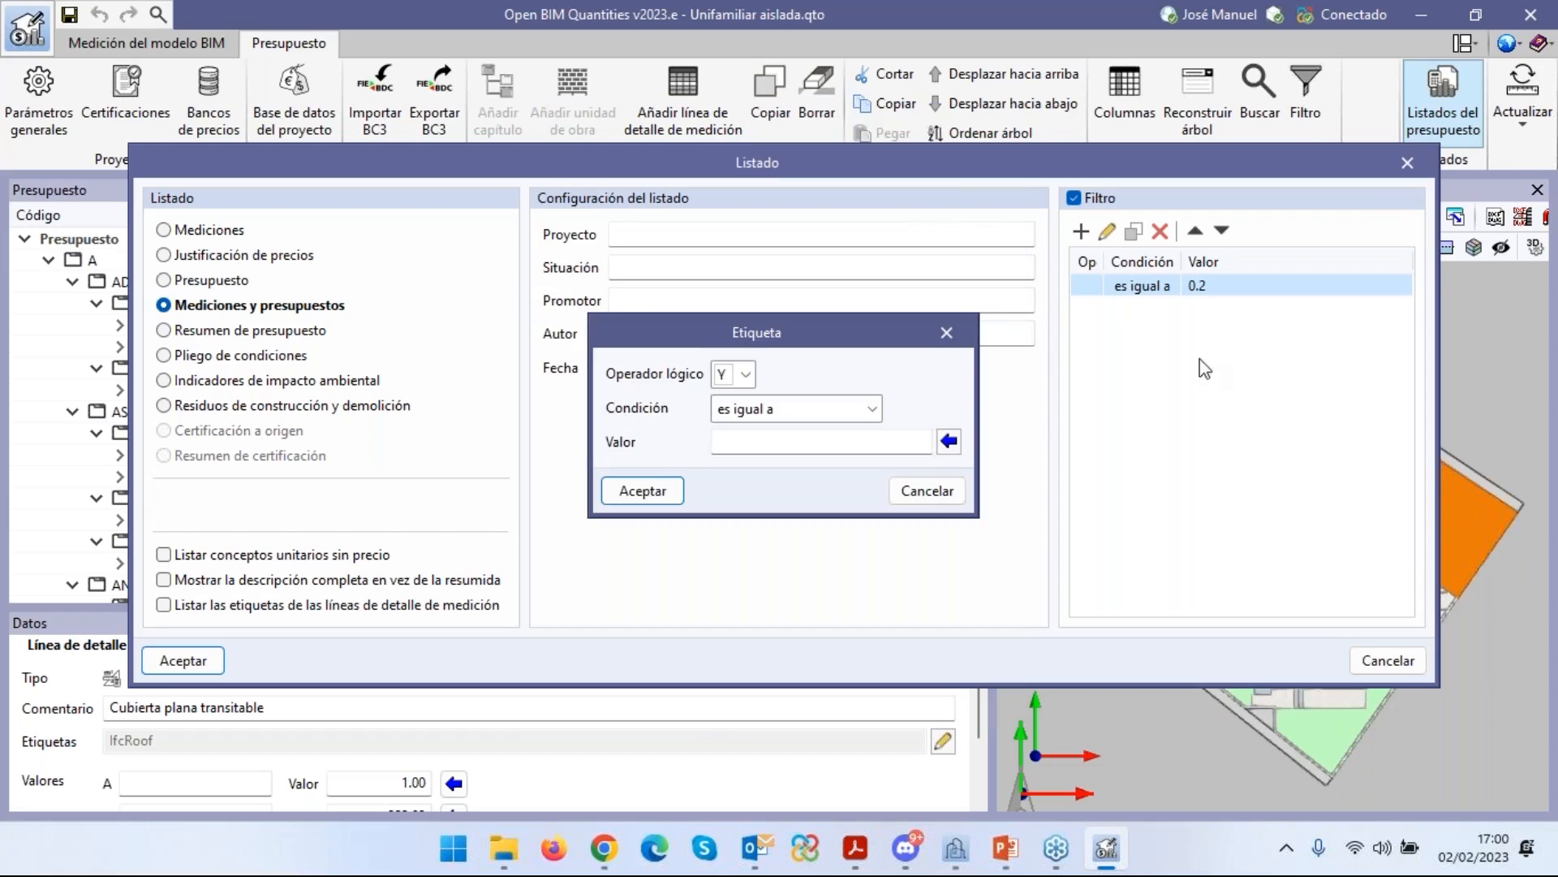
pyautogui.click(927, 490)
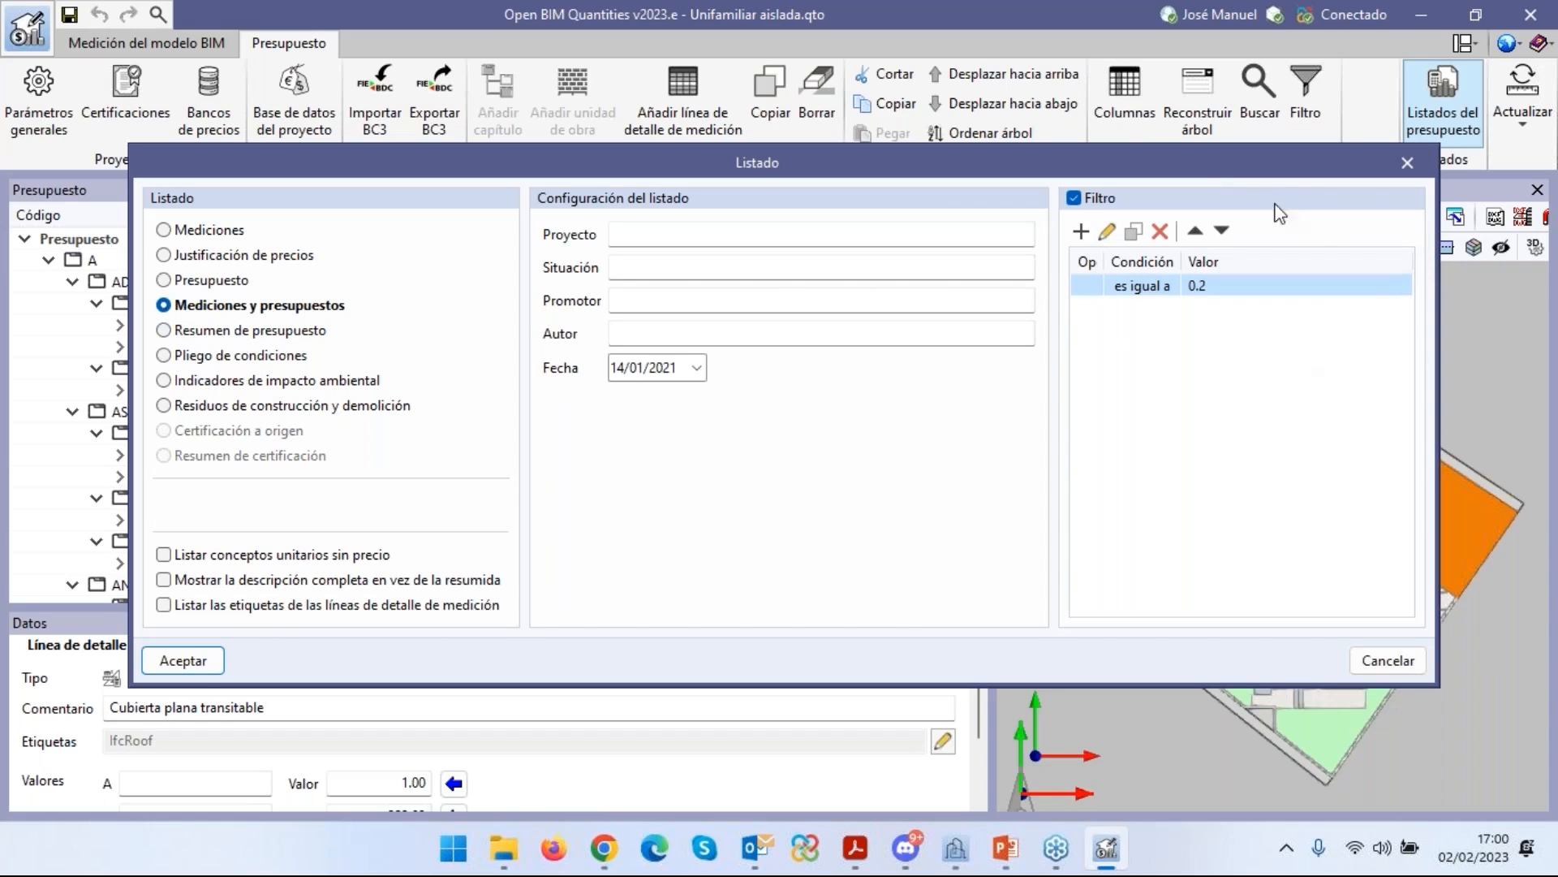
# Generate the Mediciones y presupuestos report filtered by labels equal to 0.2, examine its index and measurement lines, and close it.
pyautogui.click(184, 660)
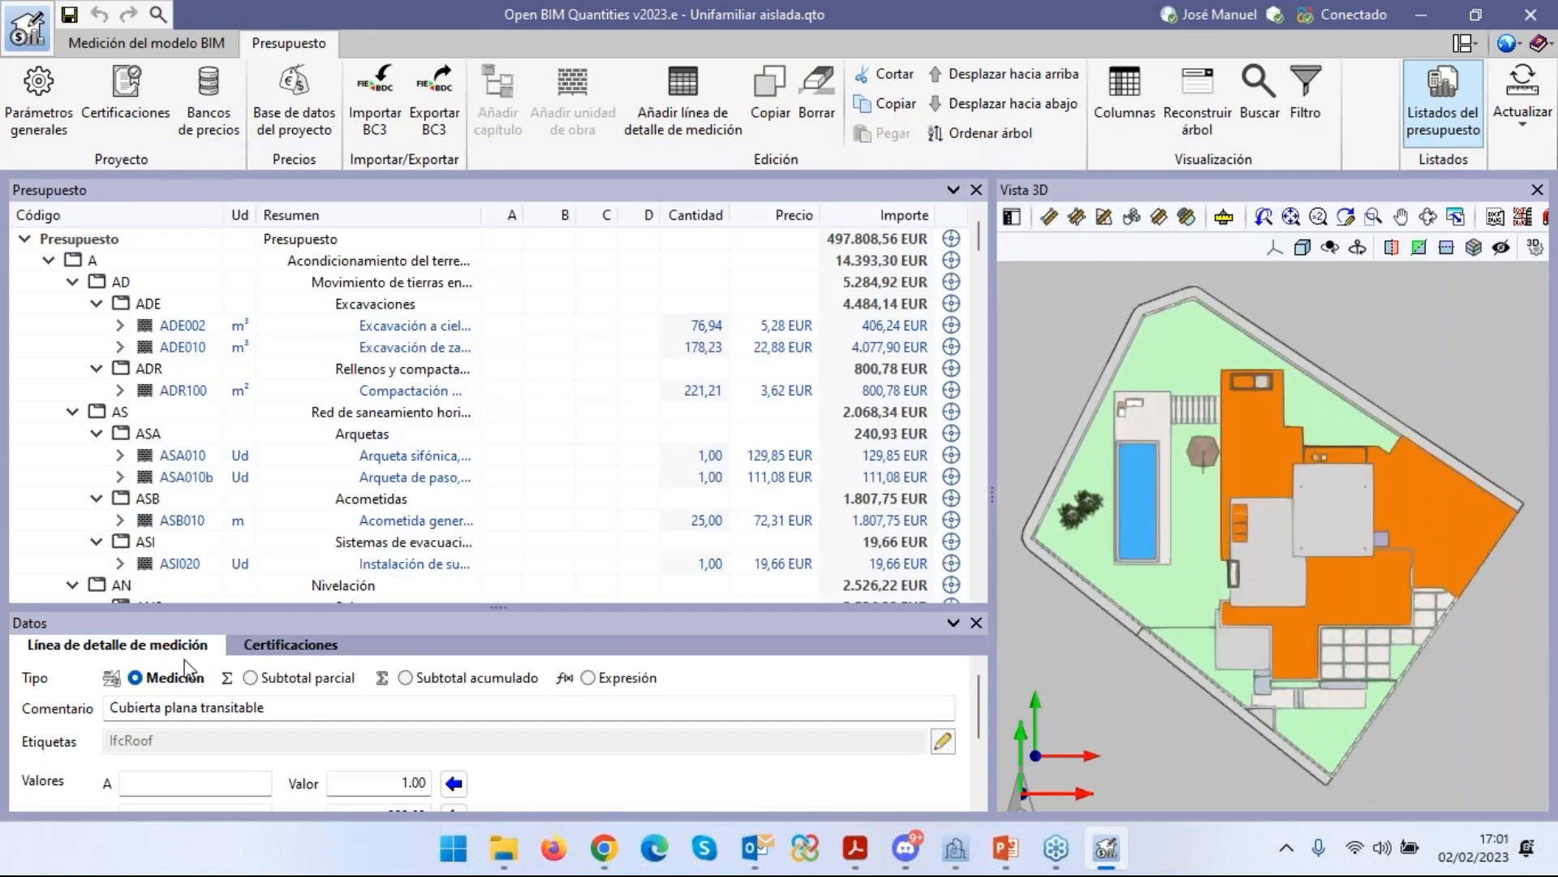
pyautogui.scroll(-15, 908, 411)
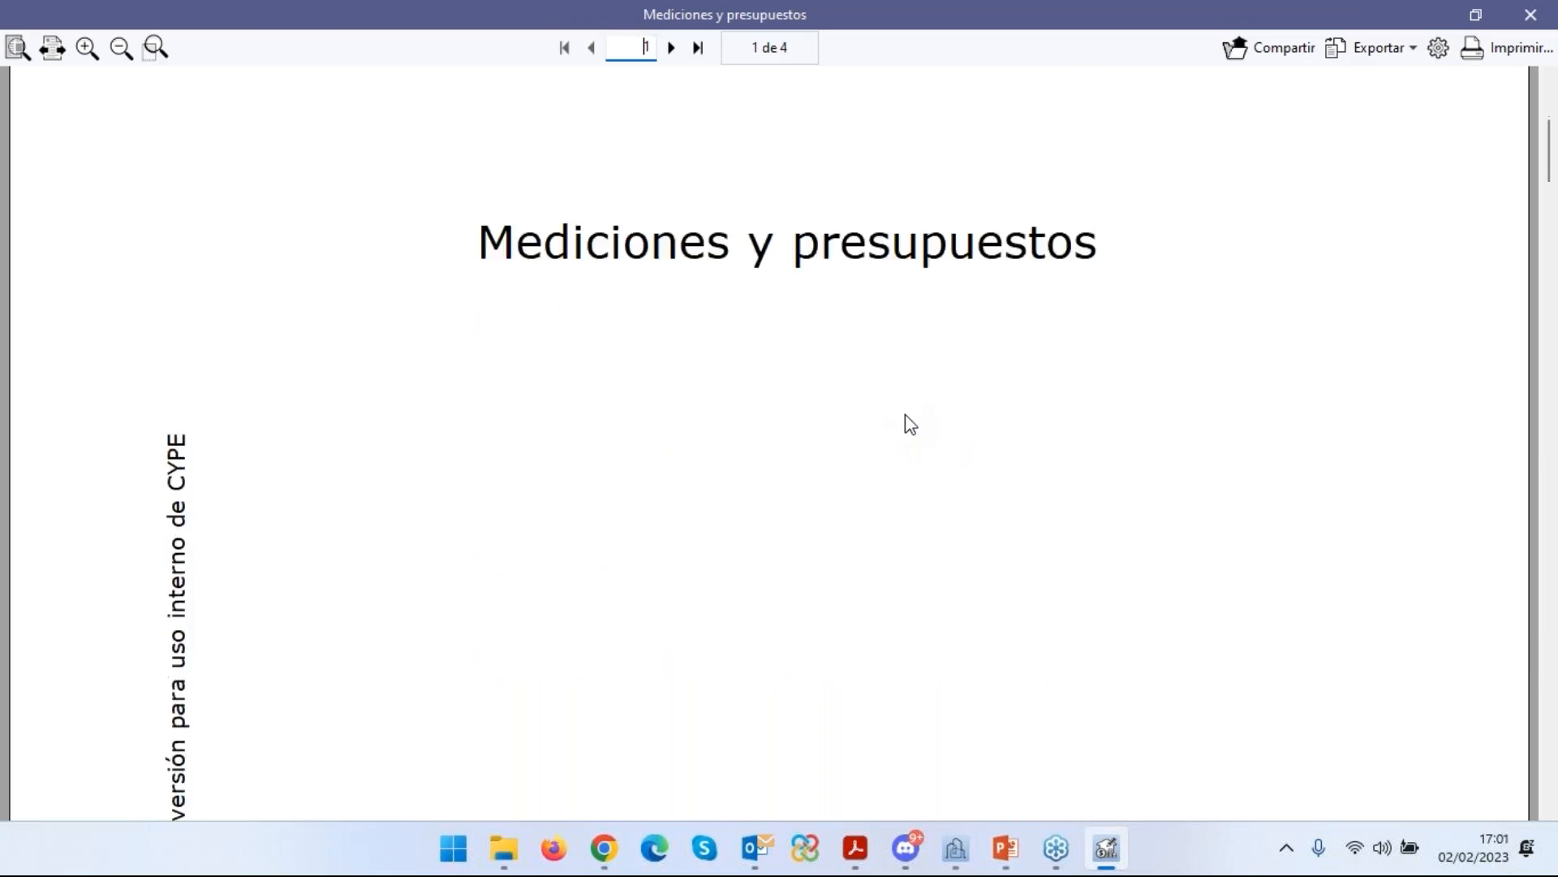
pyautogui.scroll(-8, 1006, 398)
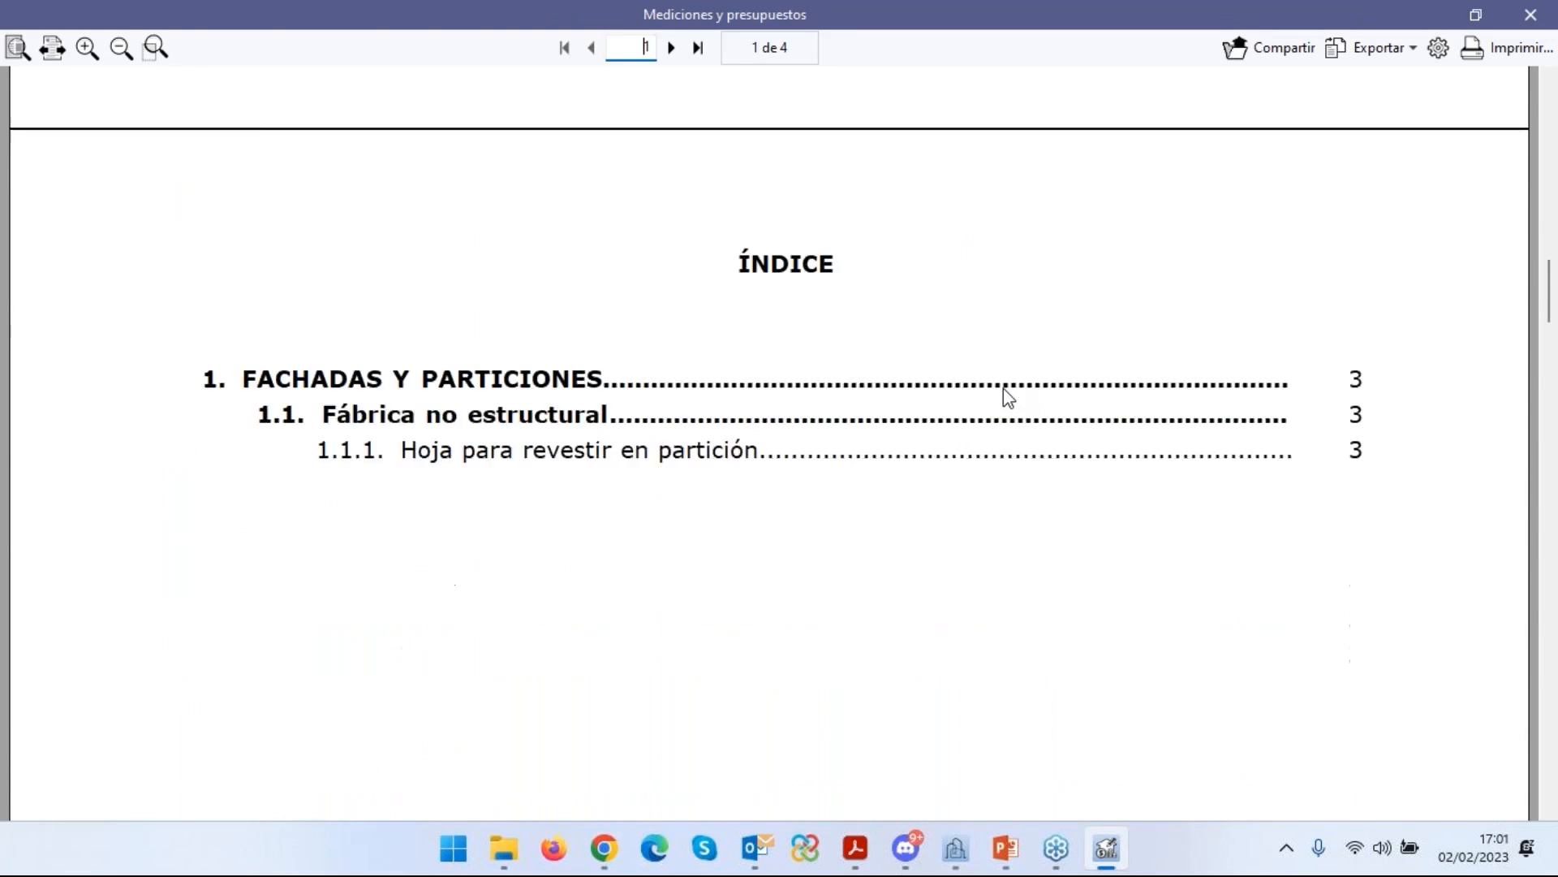
pyautogui.scroll(1, 1006, 397)
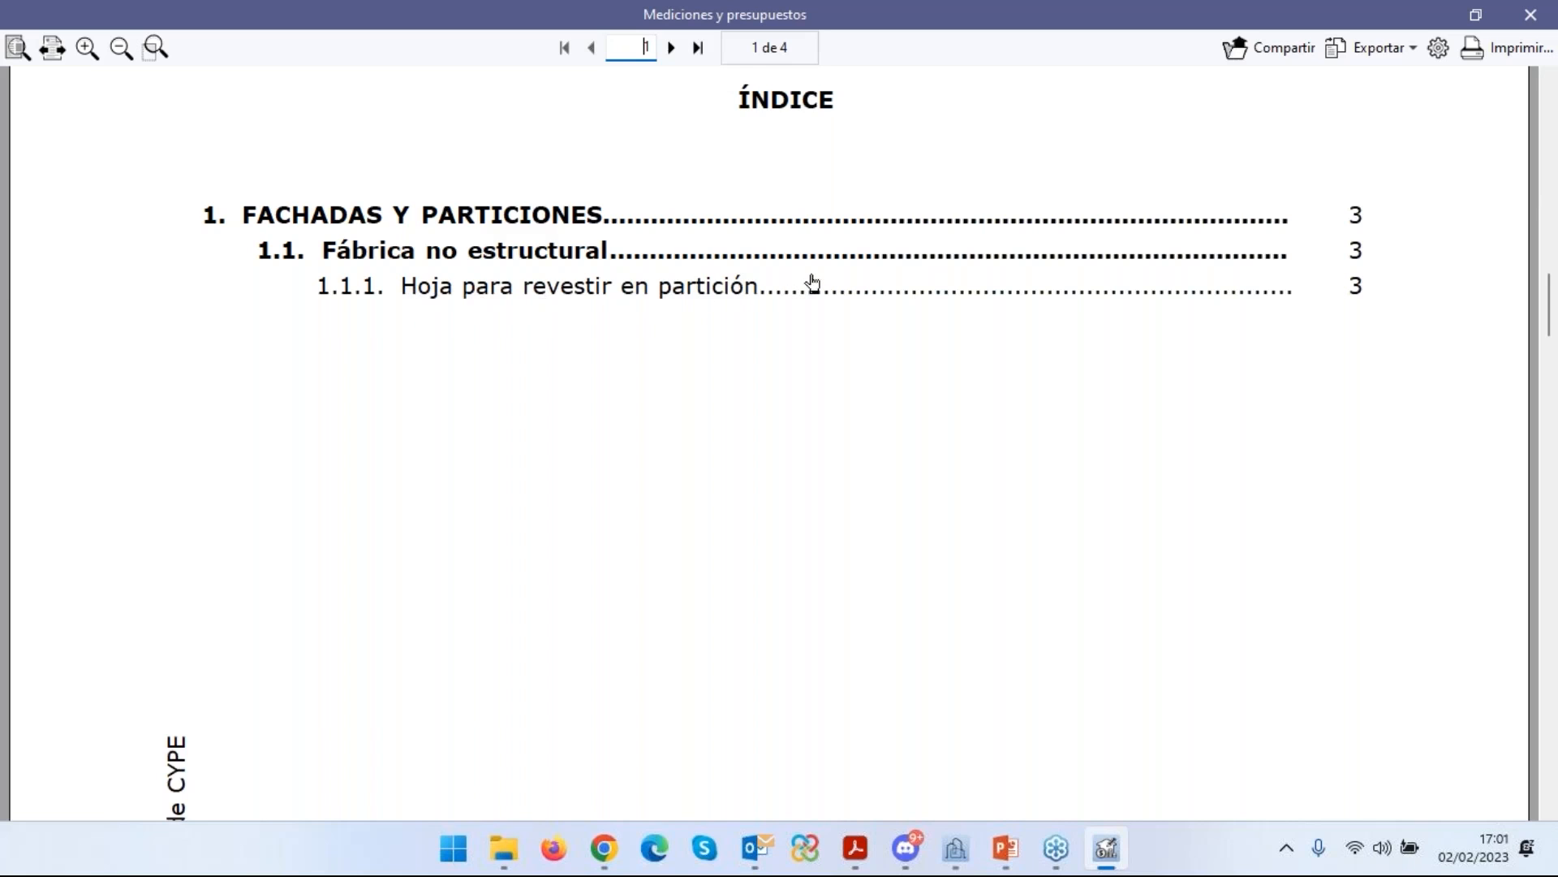
pyautogui.scroll(-1, 935, 418)
pyautogui.scroll(-10, 935, 419)
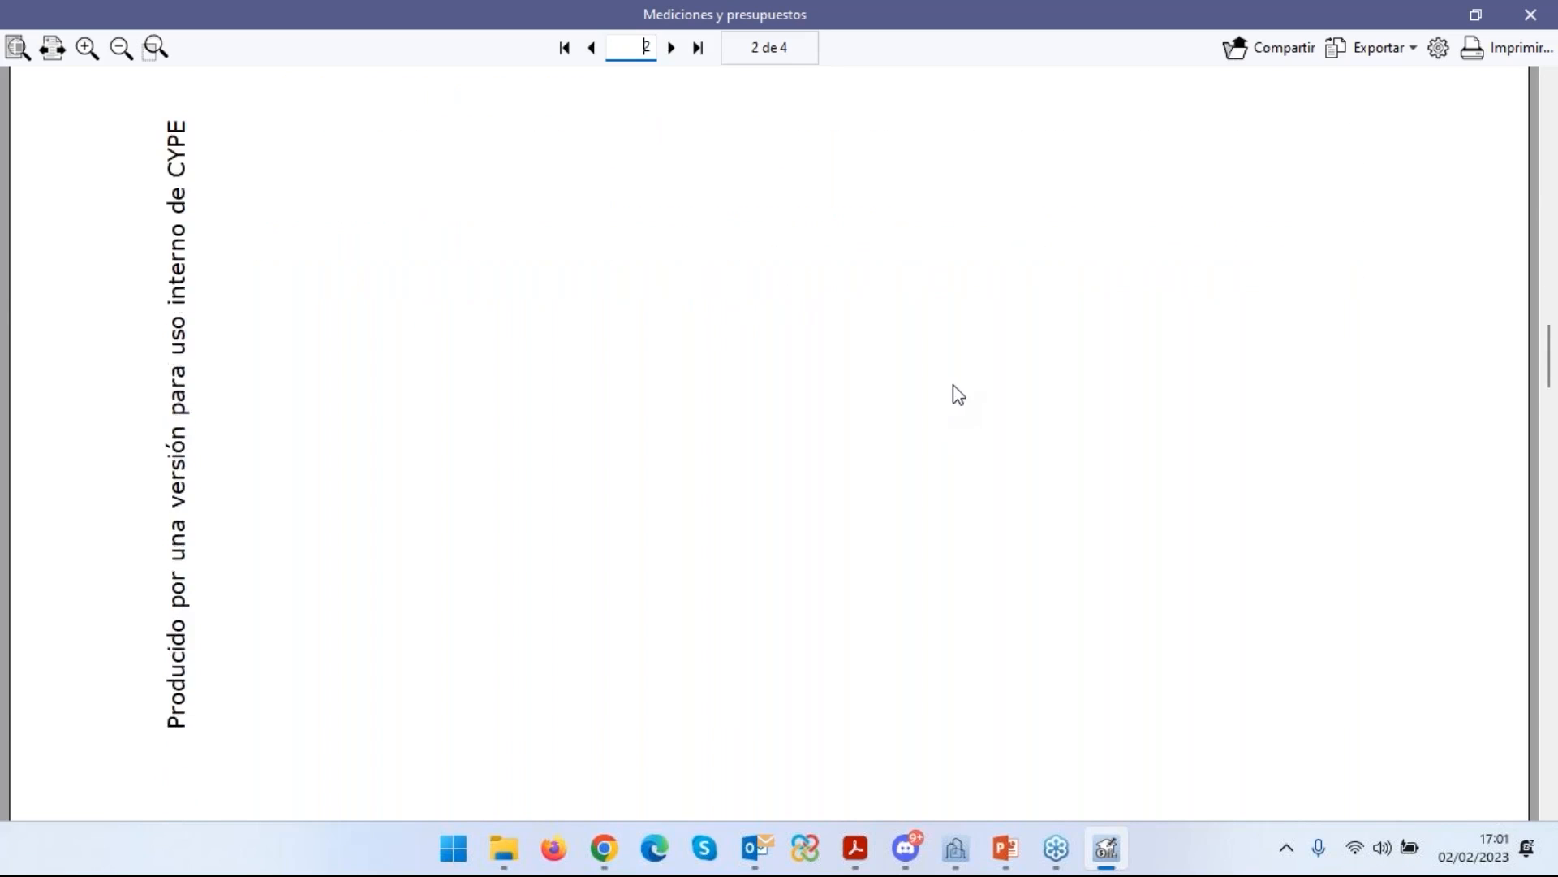
pyautogui.scroll(-10, 1023, 379)
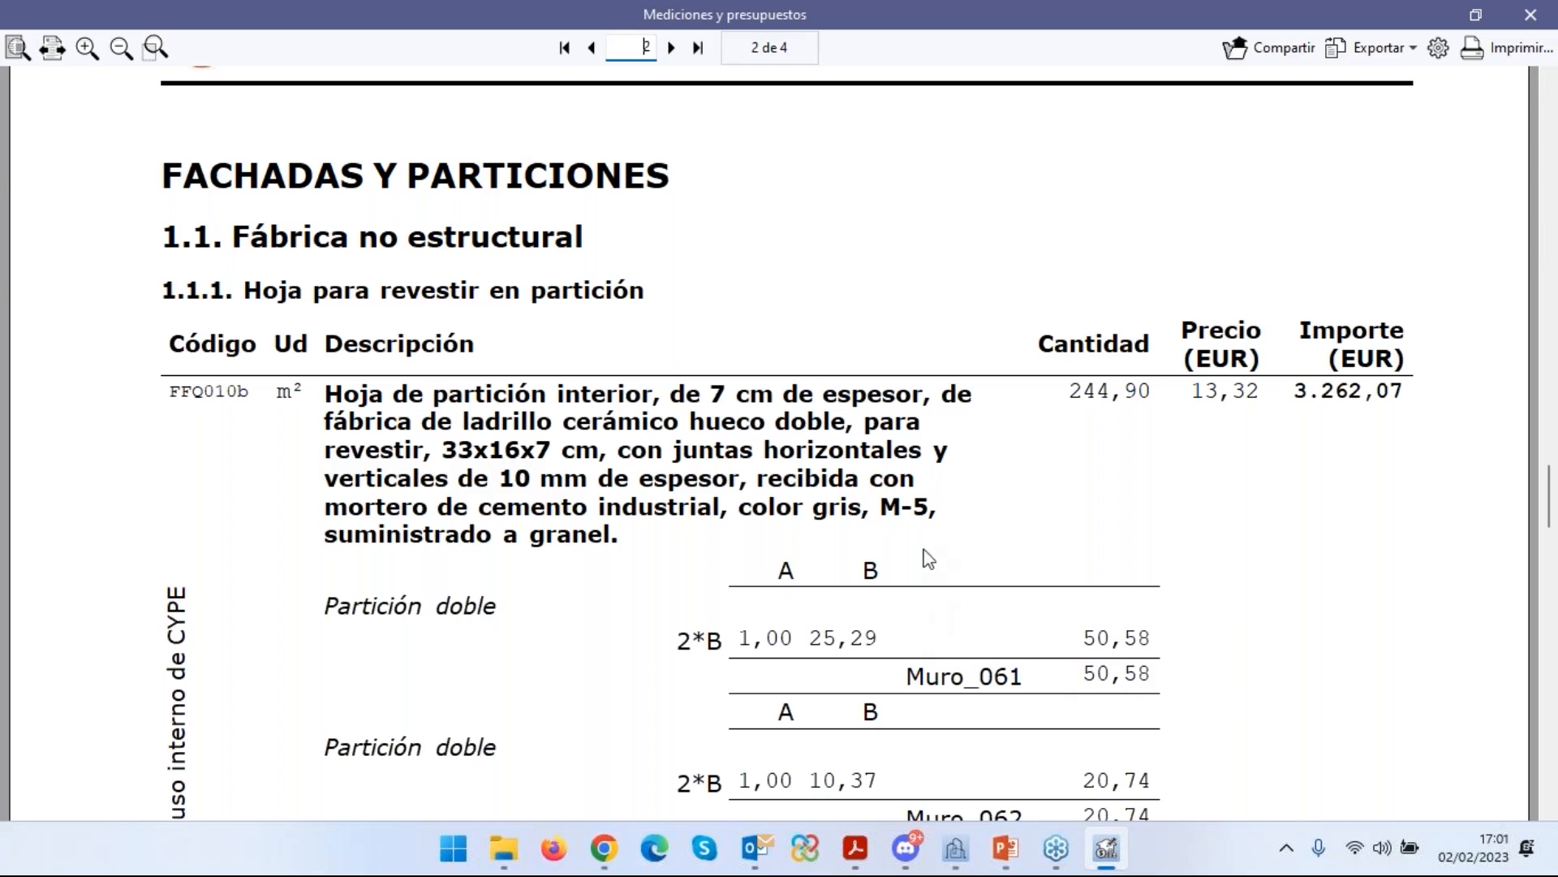
pyautogui.scroll(-8, 928, 559)
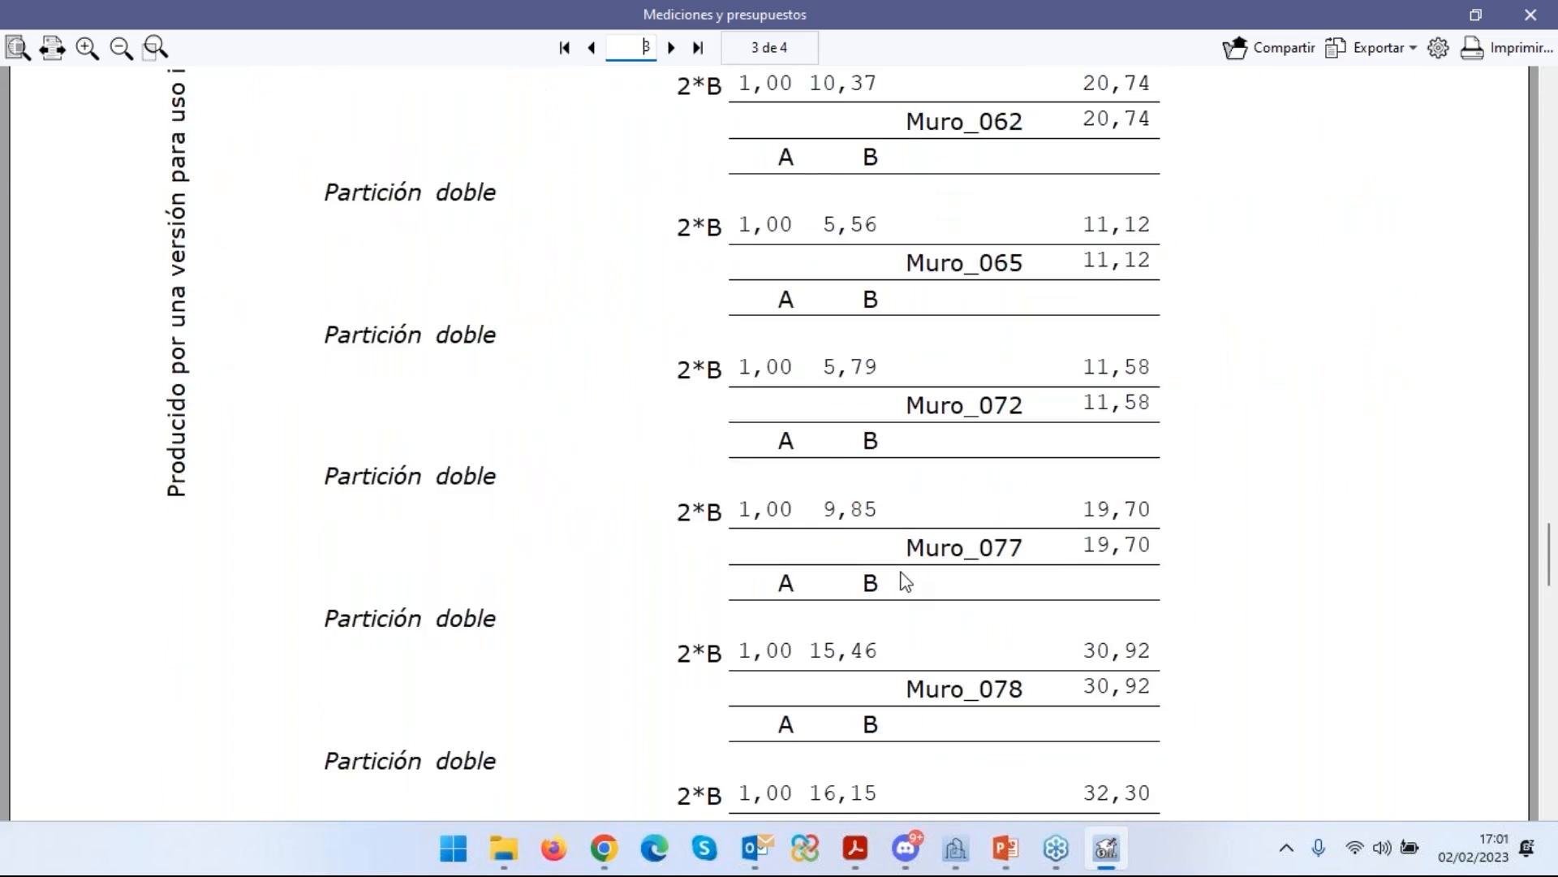
pyautogui.scroll(6, 906, 582)
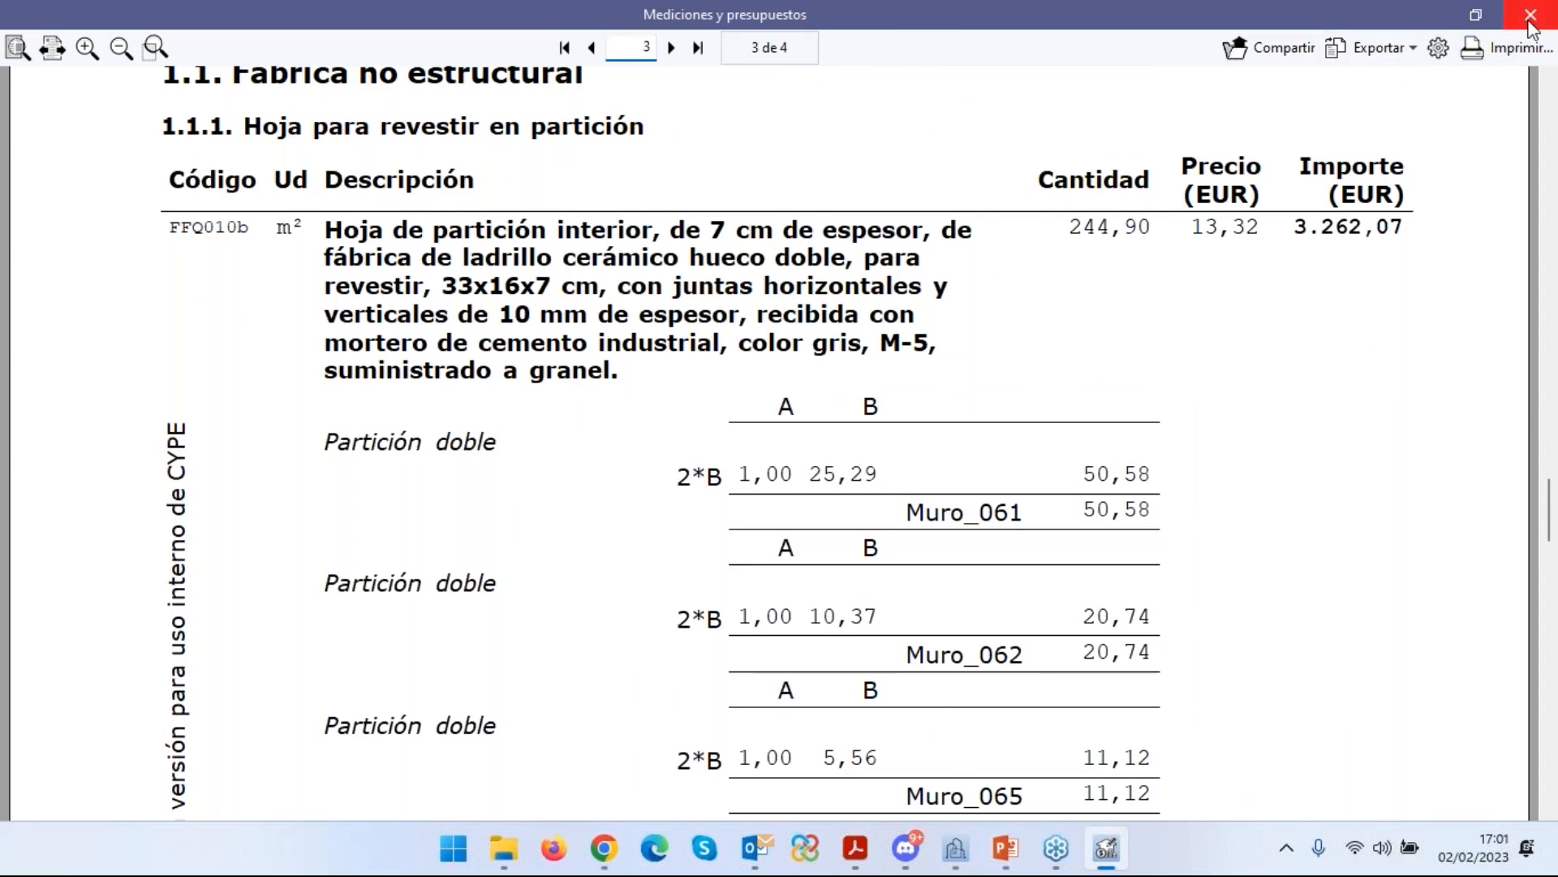
pyautogui.click(1530, 24)
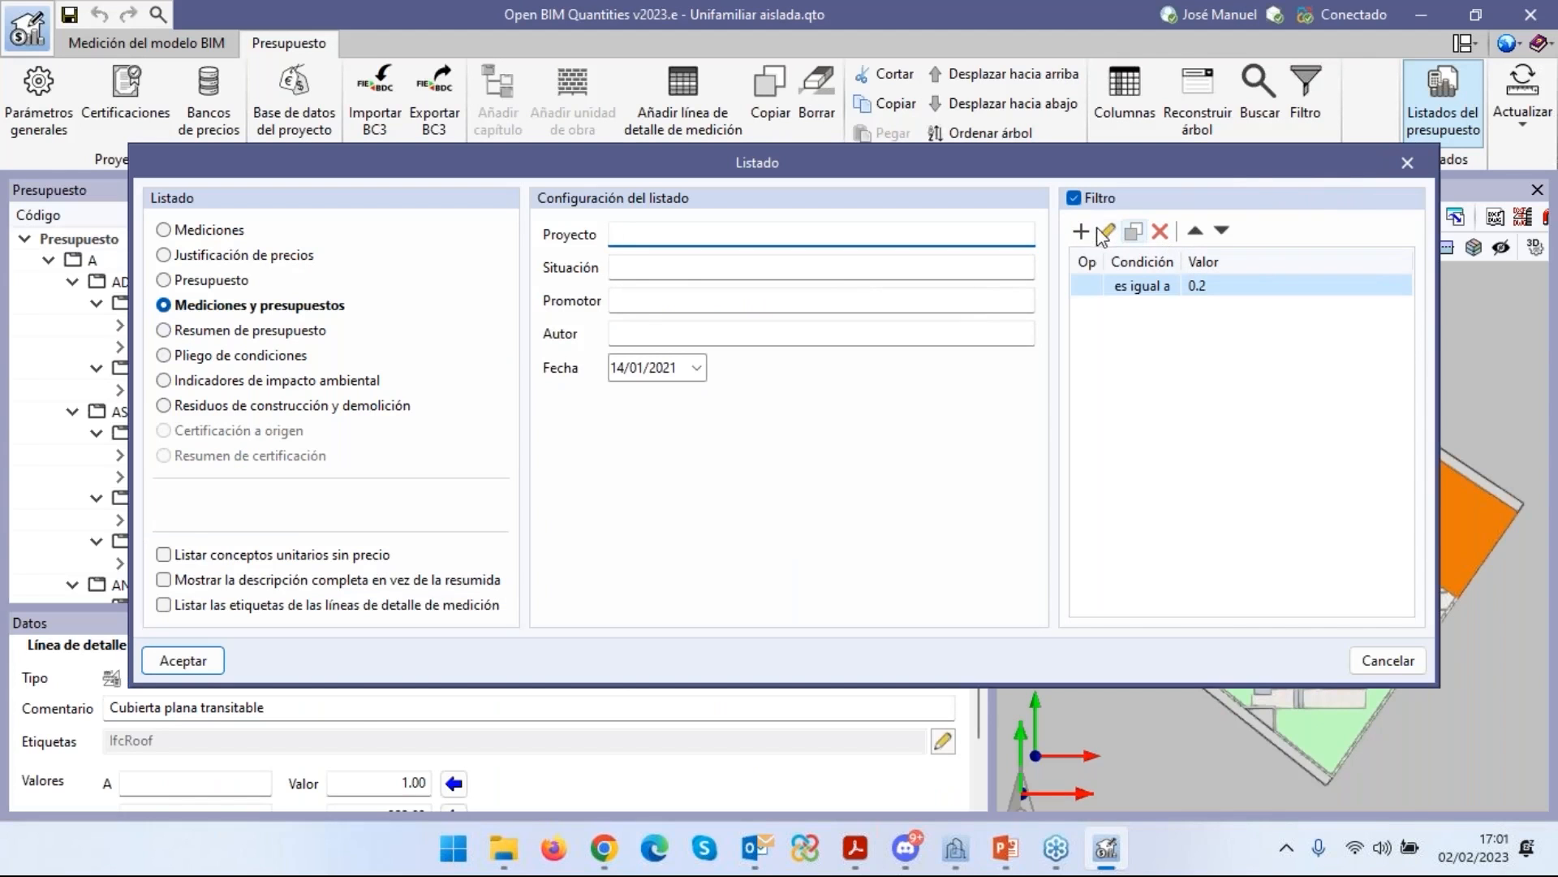
# Add a report filter condition with logical operator O for labels equal to IfcRoof, and delete the 0.2 condition.
pyautogui.click(1085, 288)
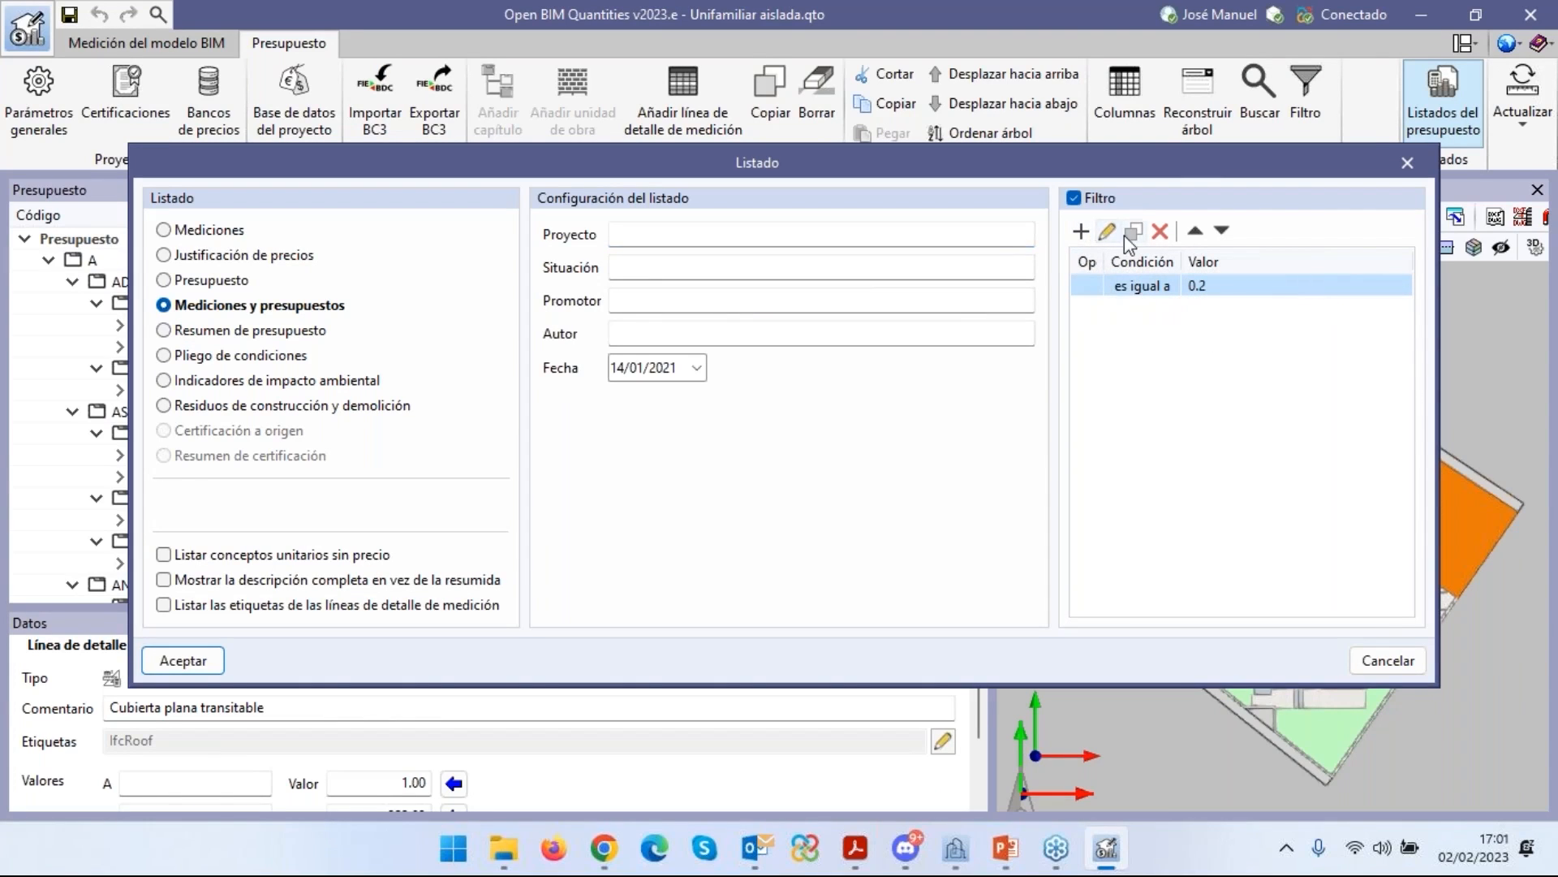
pyautogui.click(1080, 231)
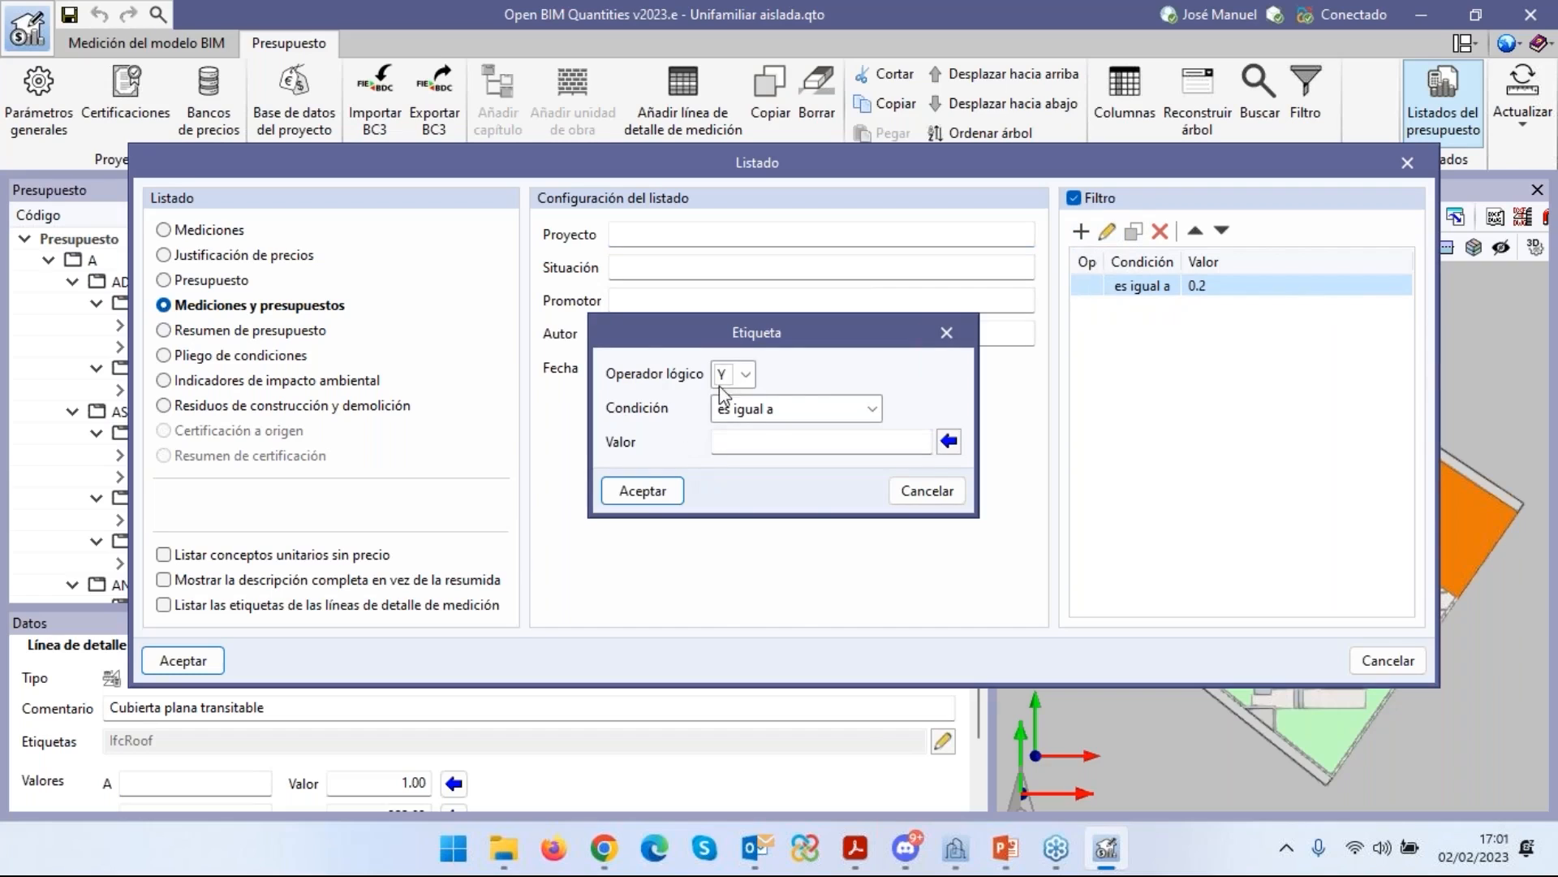
pyautogui.click(745, 375)
pyautogui.click(731, 423)
pyautogui.click(949, 440)
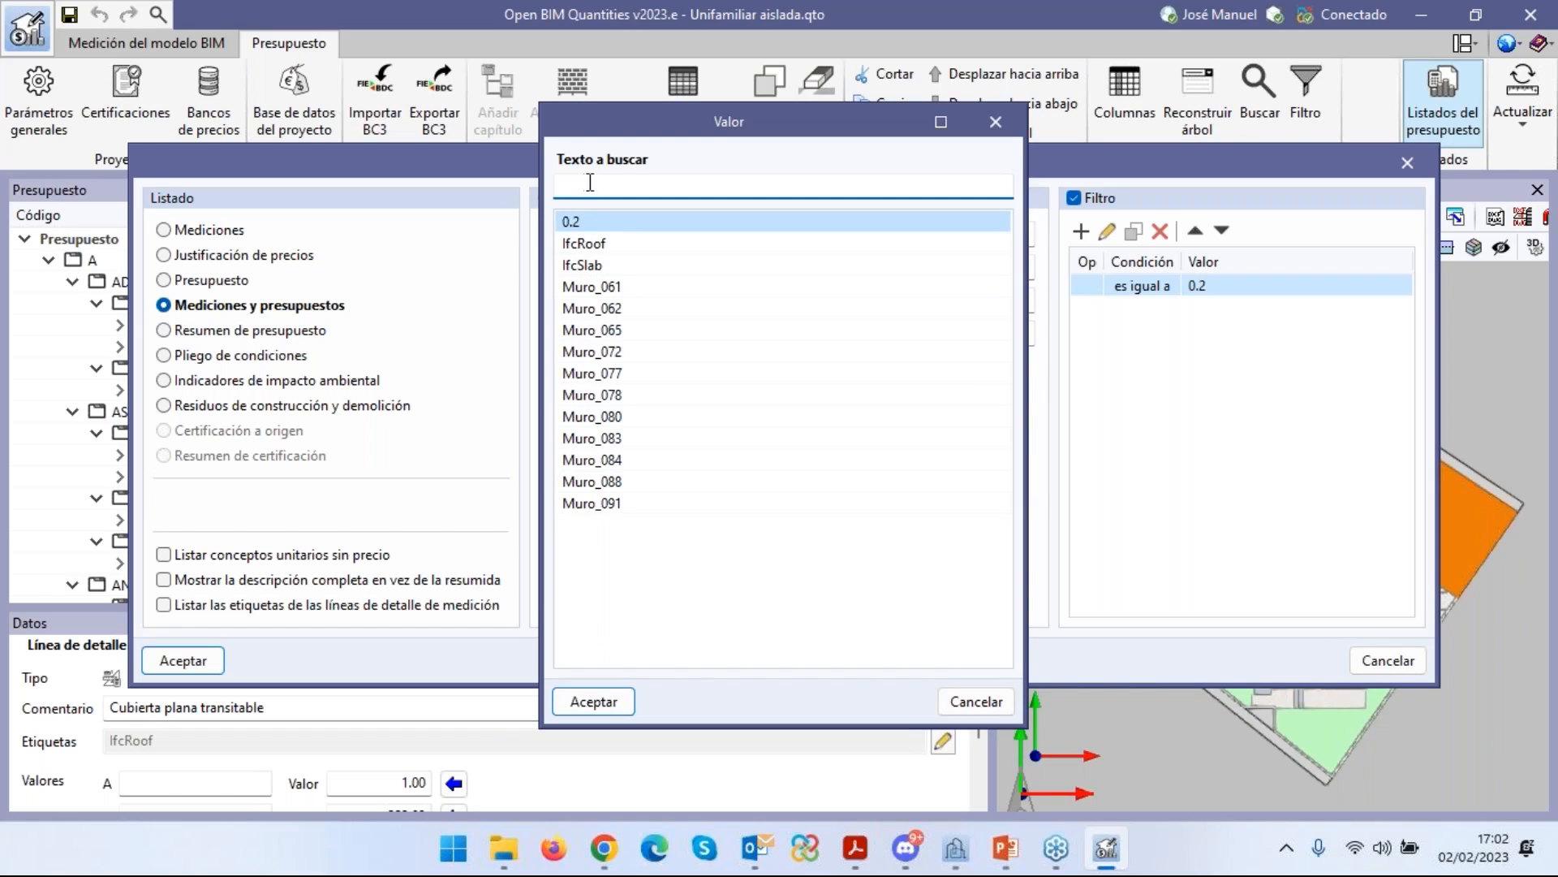
pyautogui.click(617, 243)
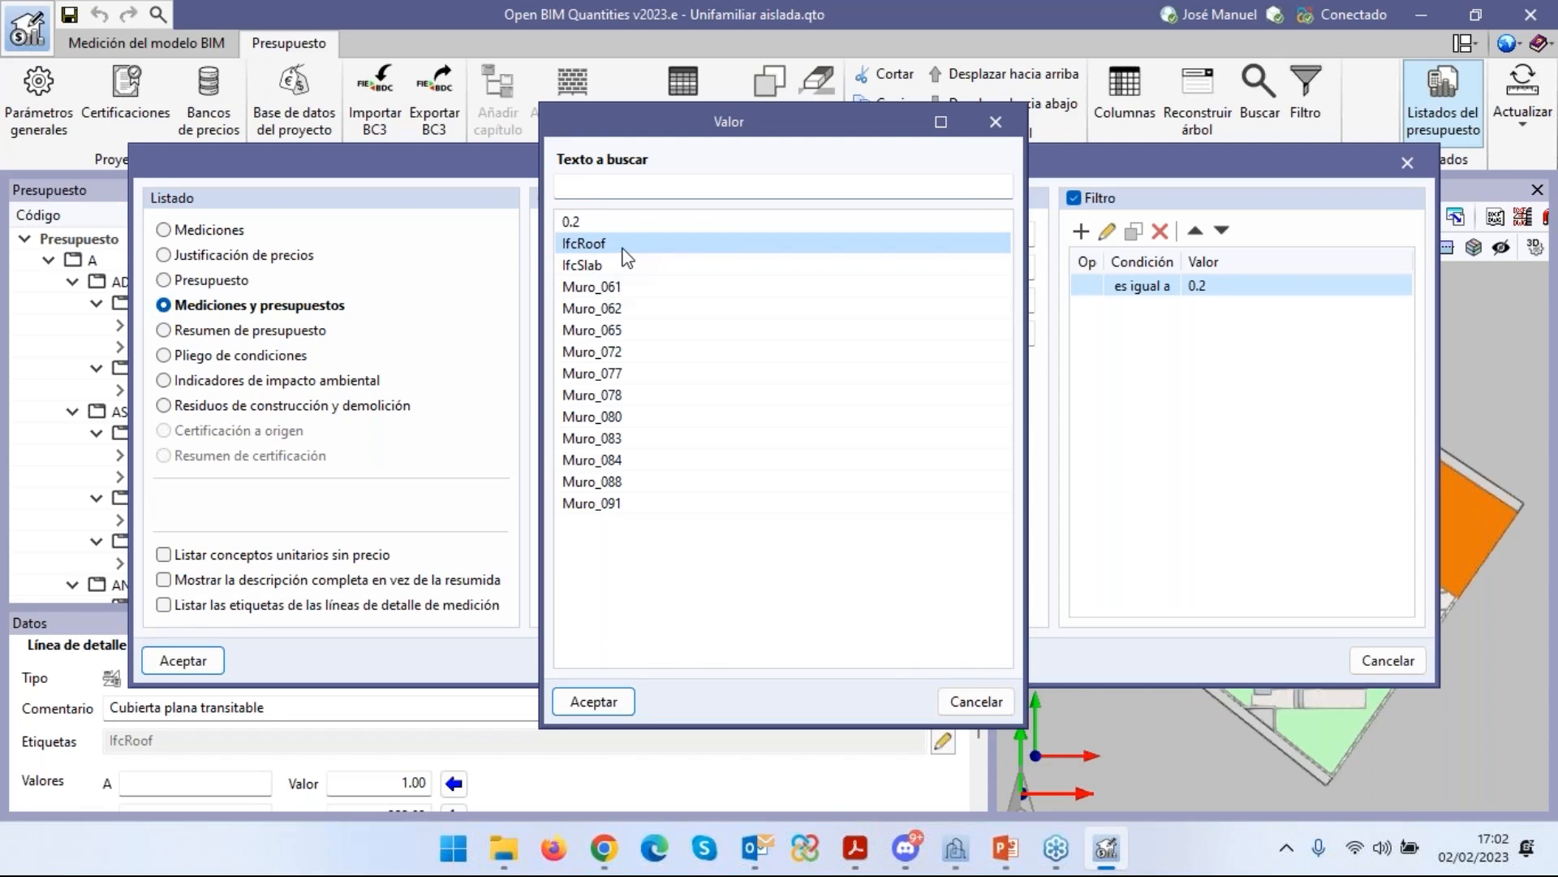
pyautogui.click(624, 706)
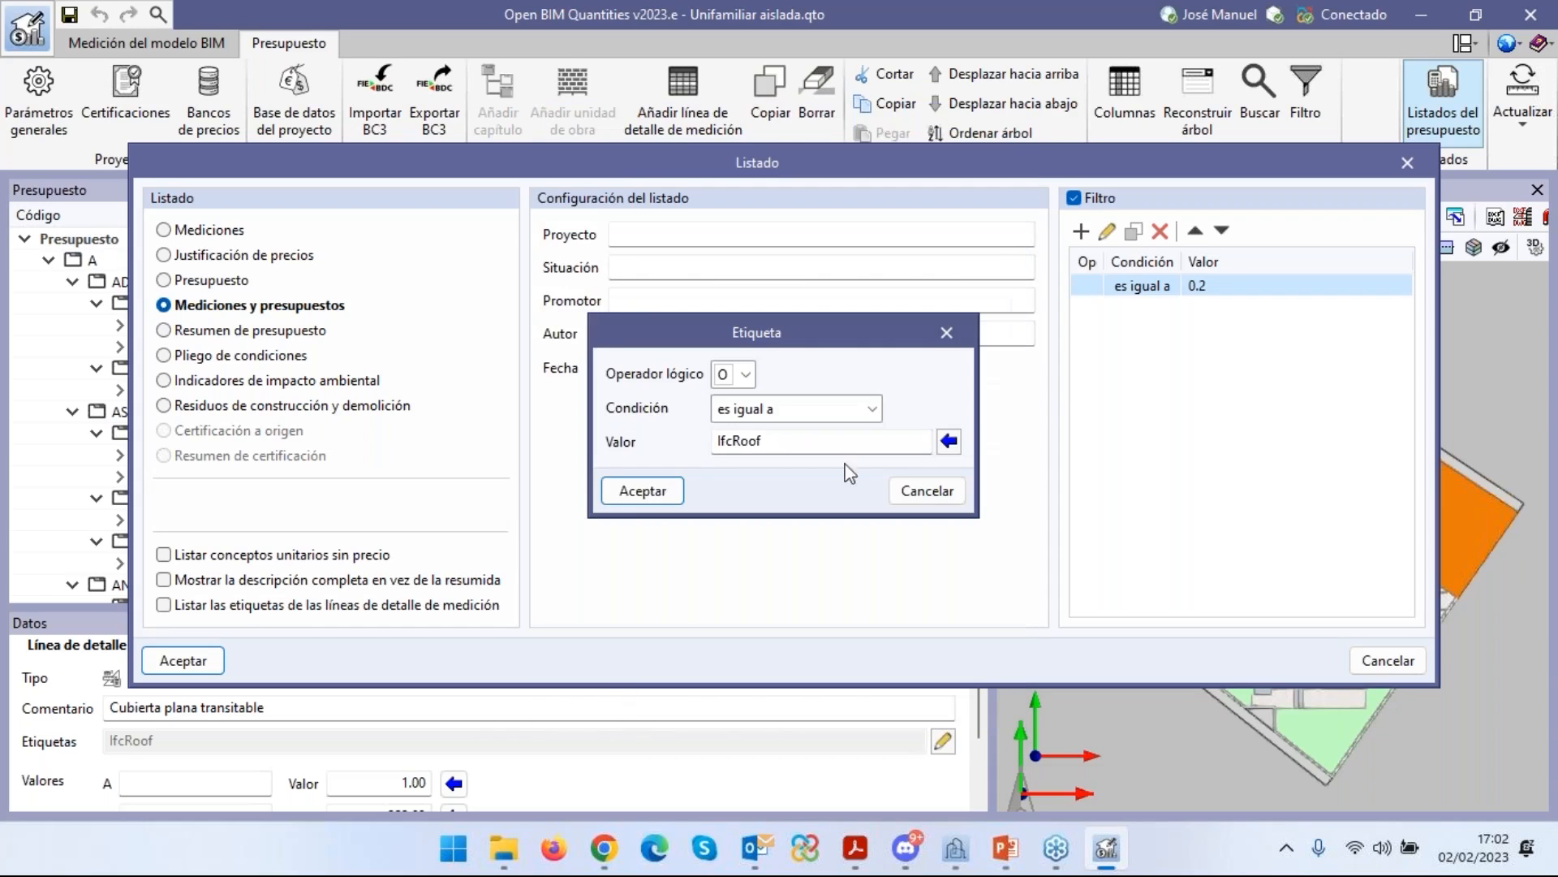
pyautogui.click(642, 490)
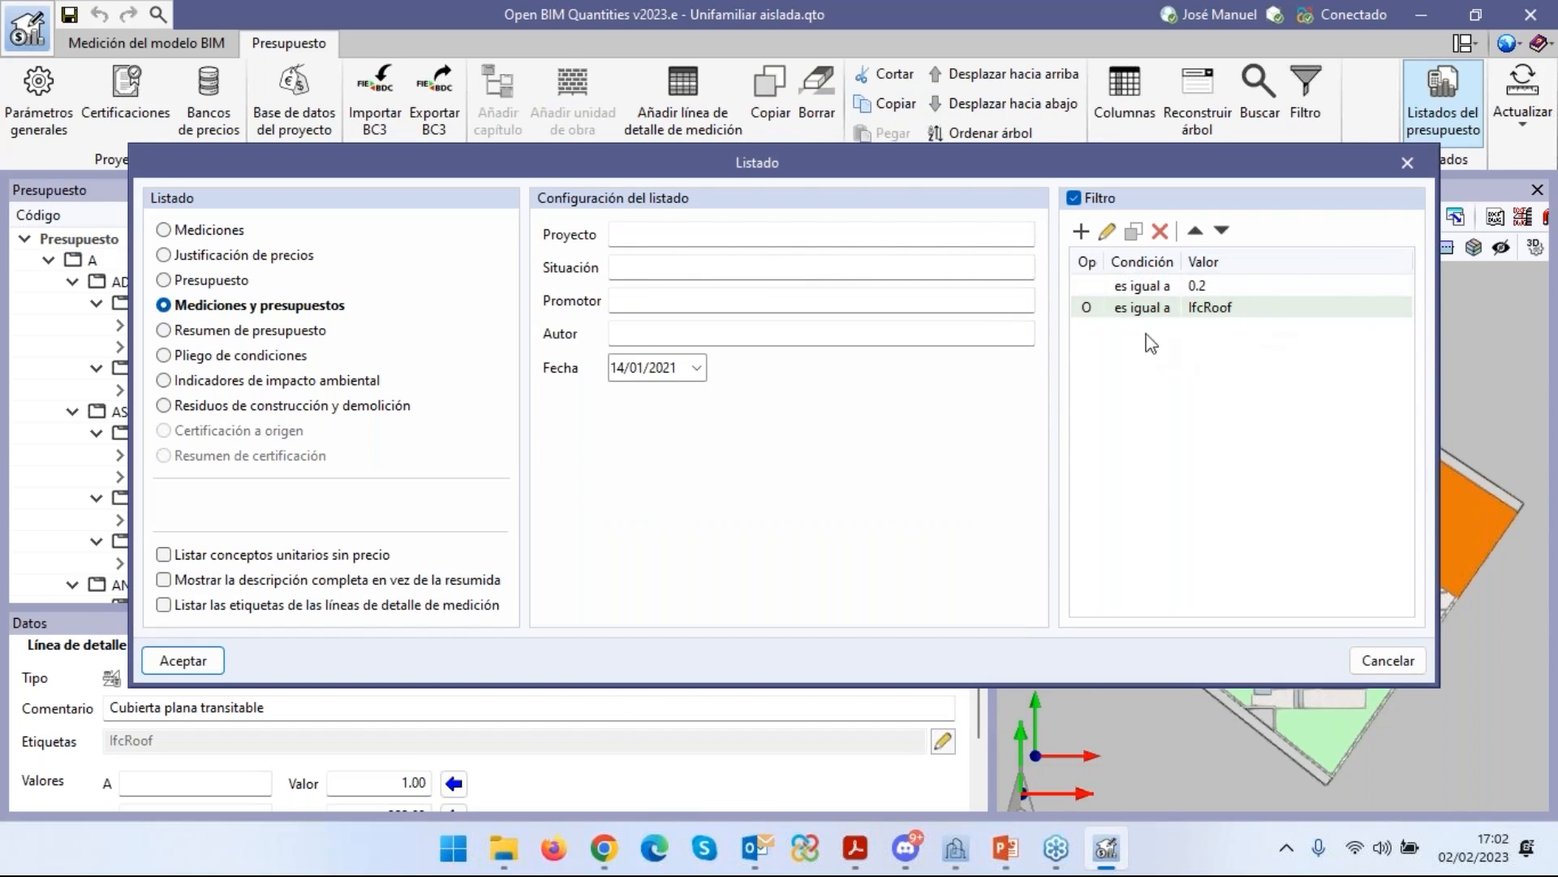
pyautogui.click(1090, 287)
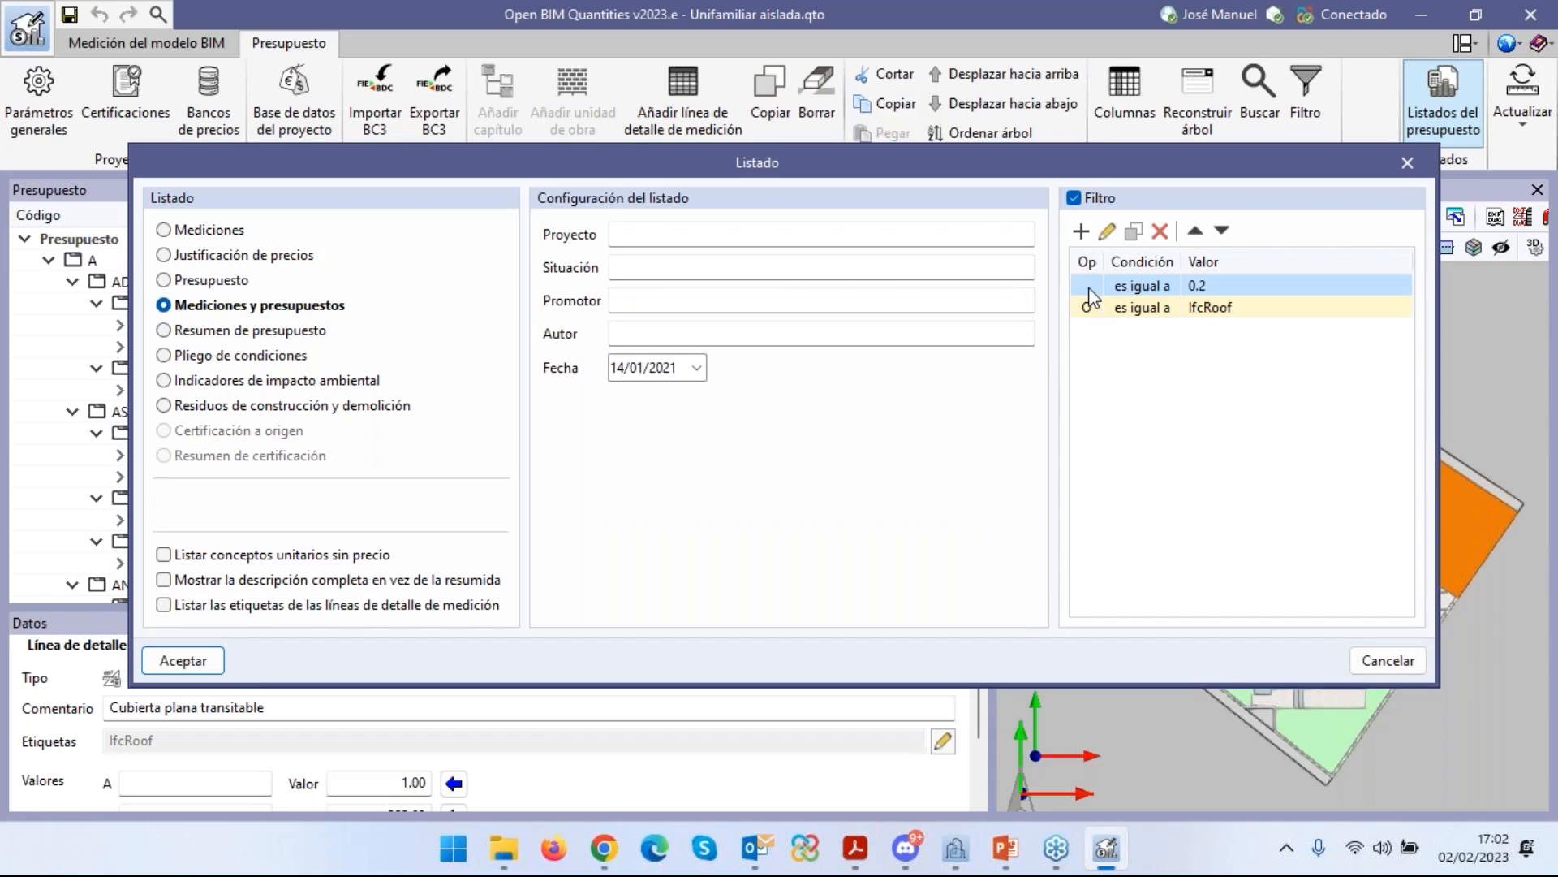
pyautogui.click(1160, 231)
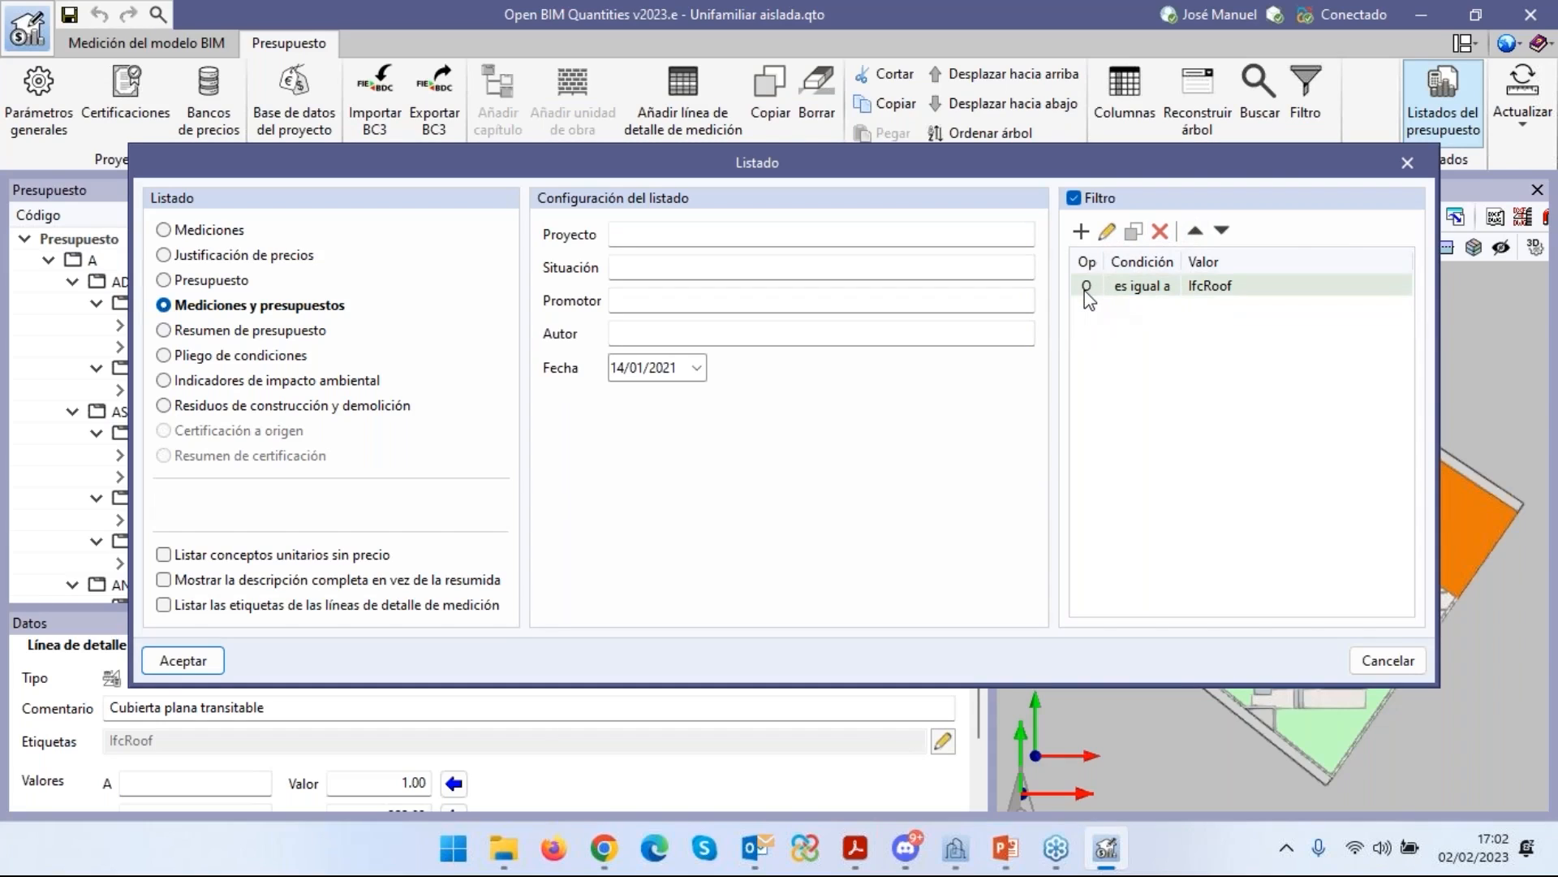
pyautogui.click(1081, 231)
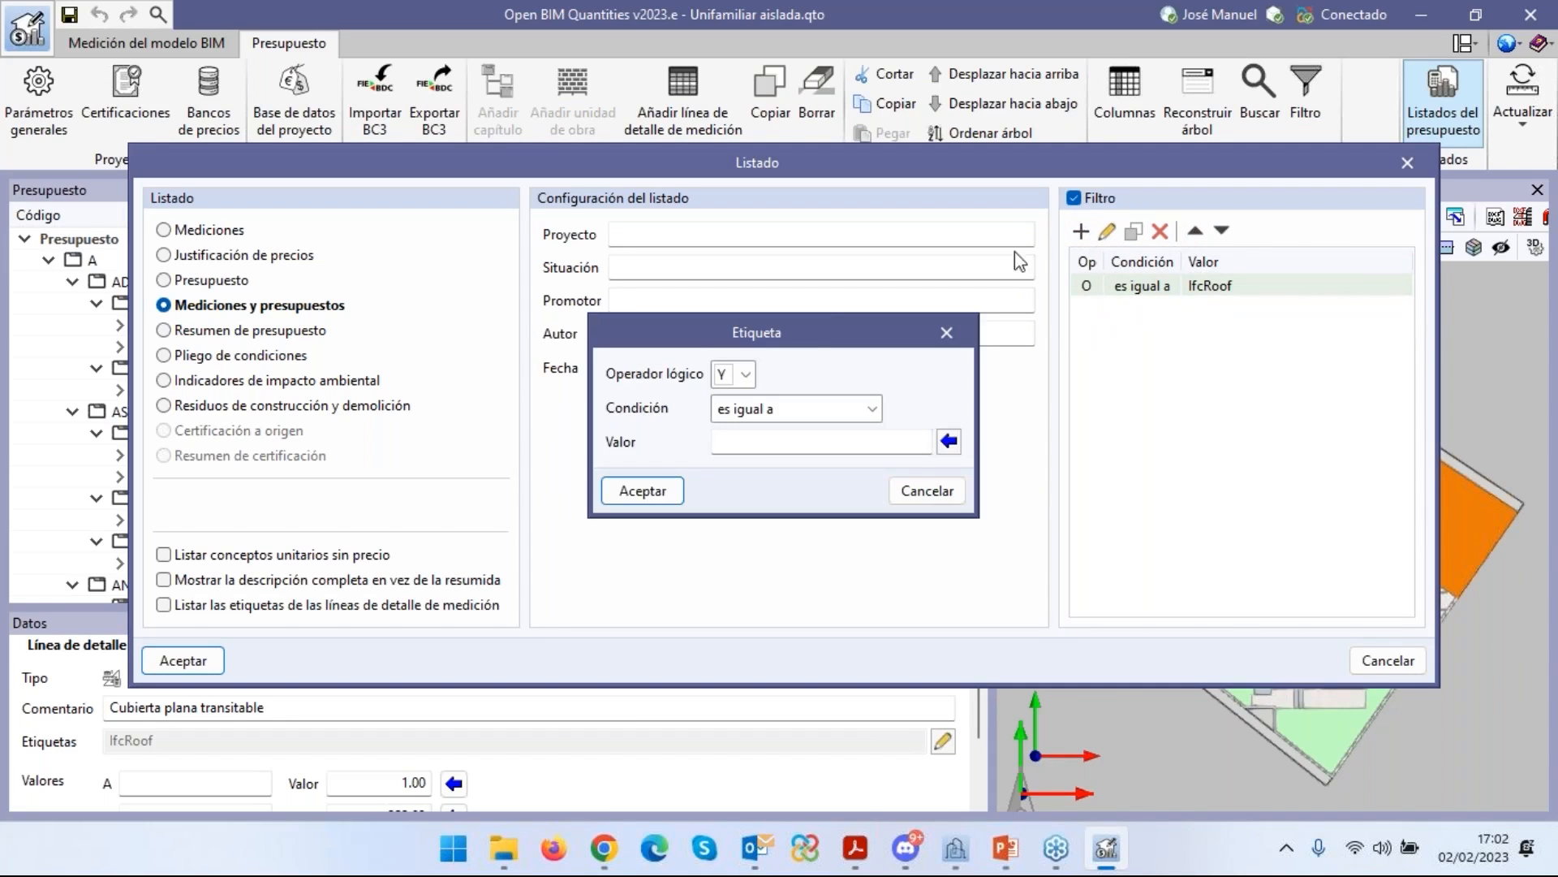
pyautogui.click(739, 375)
pyautogui.click(722, 397)
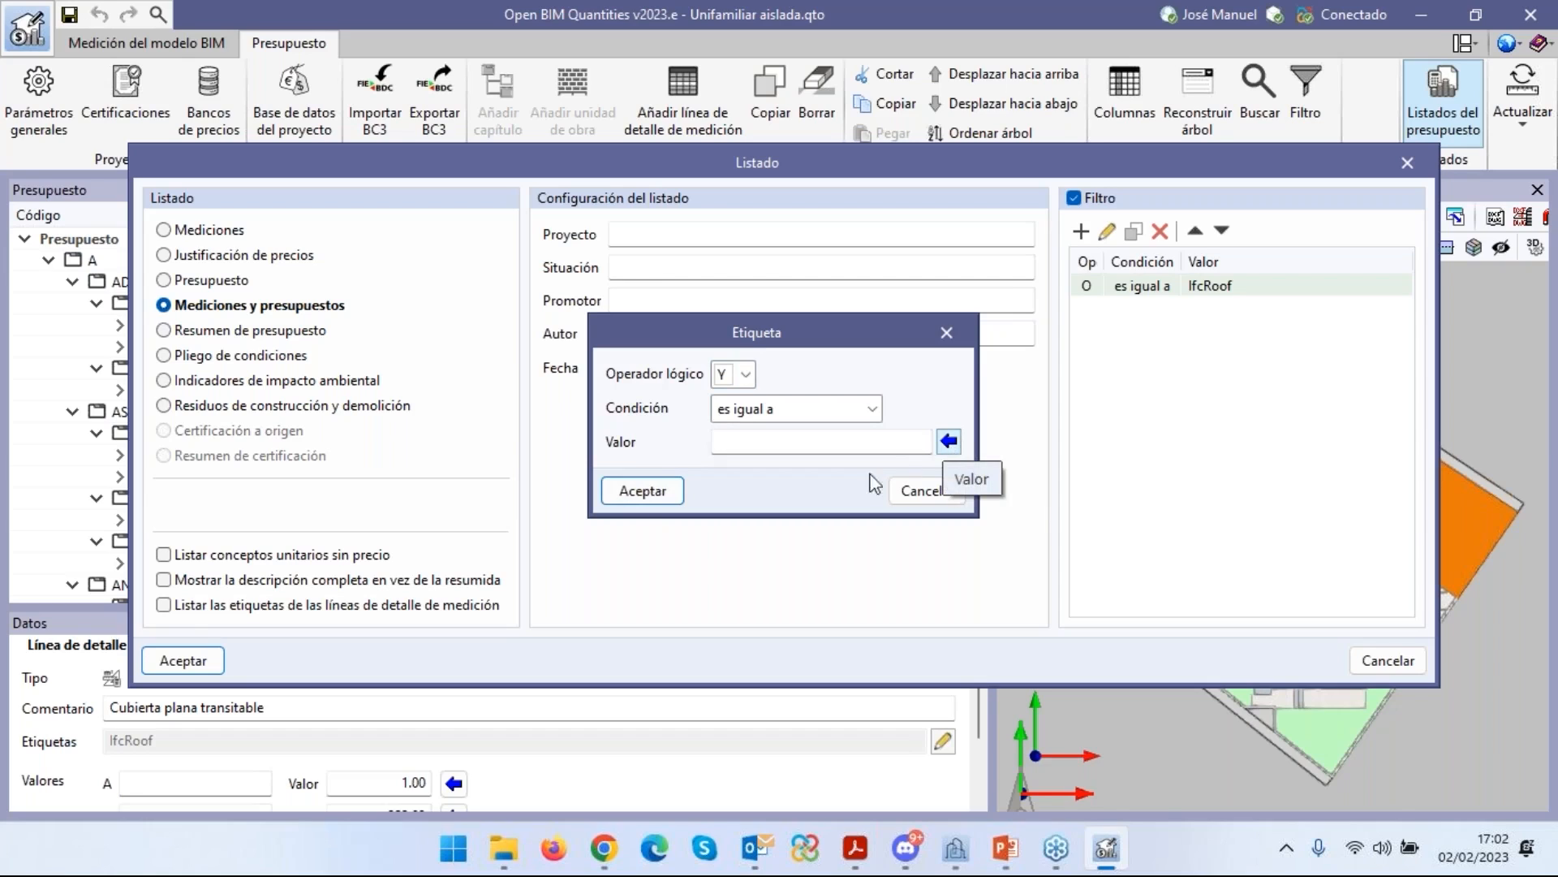
pyautogui.click(909, 492)
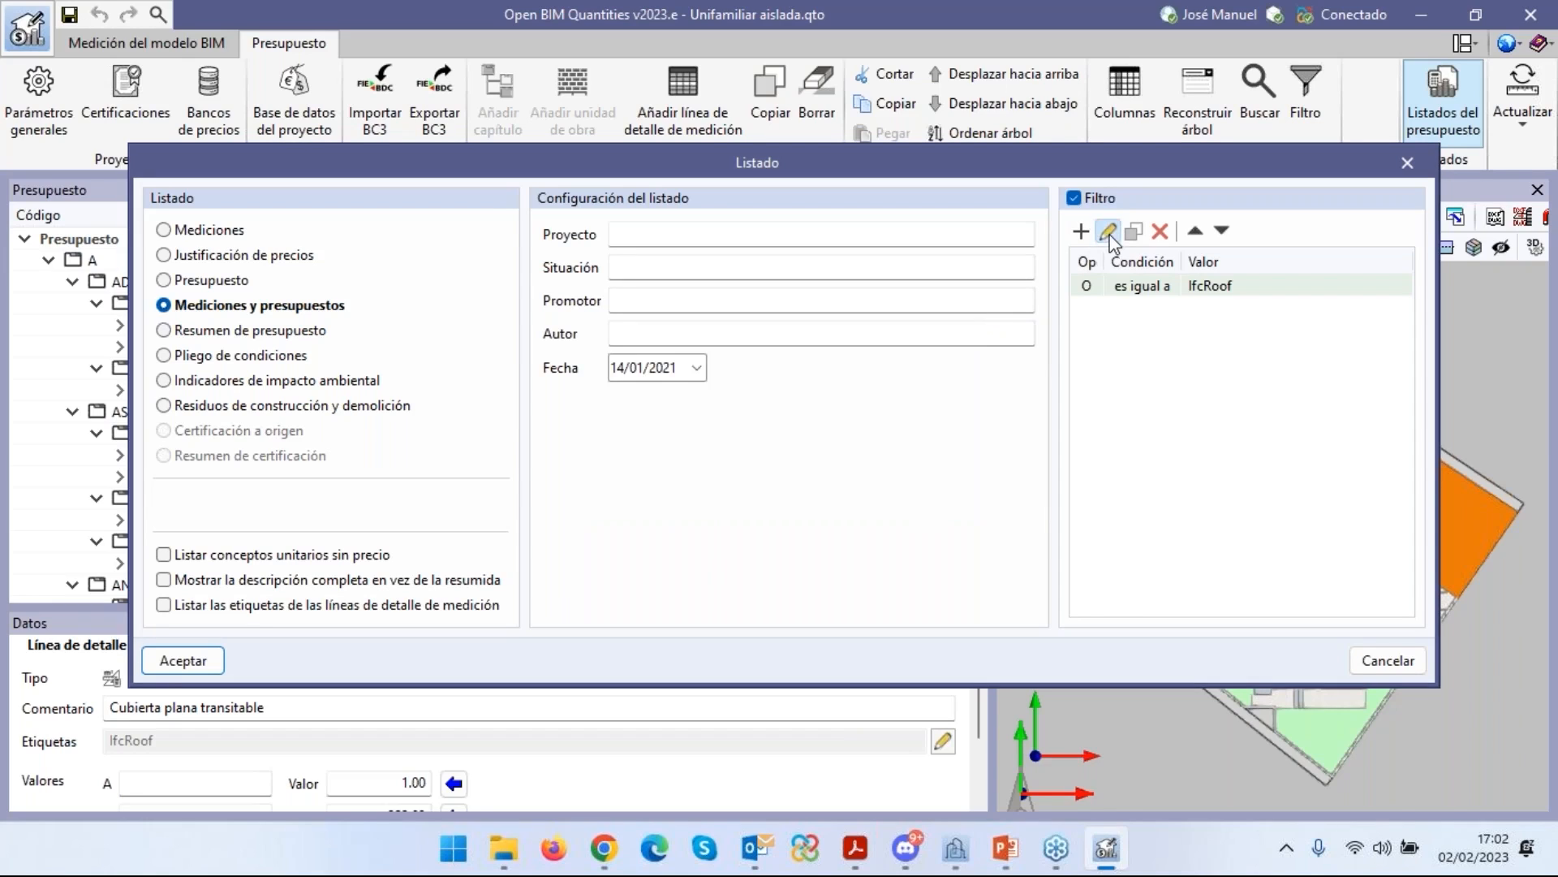
# Change the logical operator of the IfcRoof filter condition to Y.
pyautogui.click(1108, 233)
pyautogui.click(744, 375)
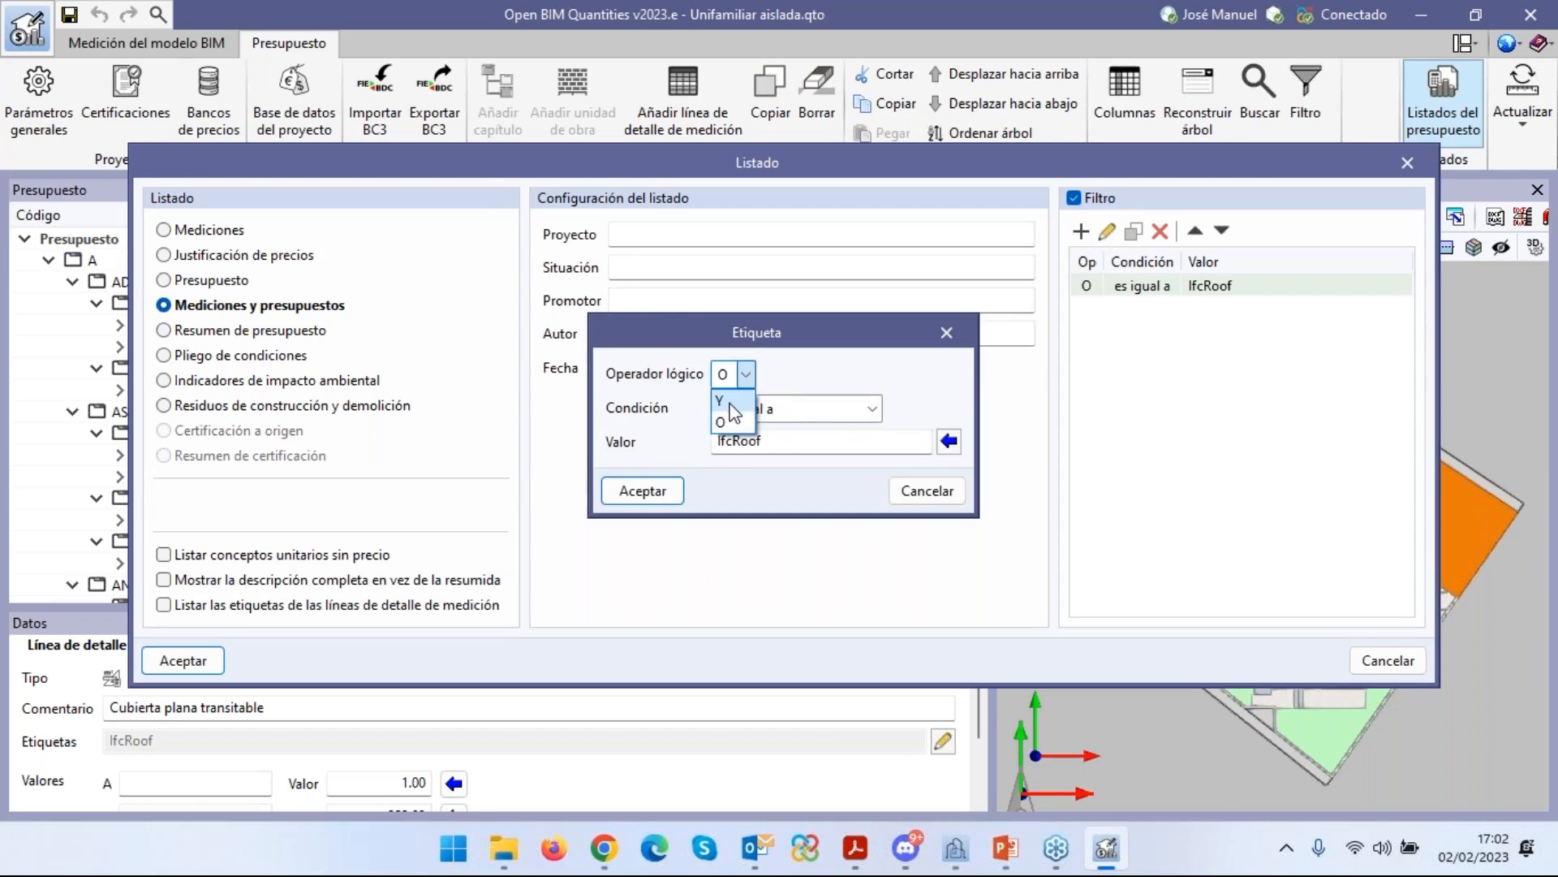
pyautogui.click(730, 403)
pyautogui.click(644, 491)
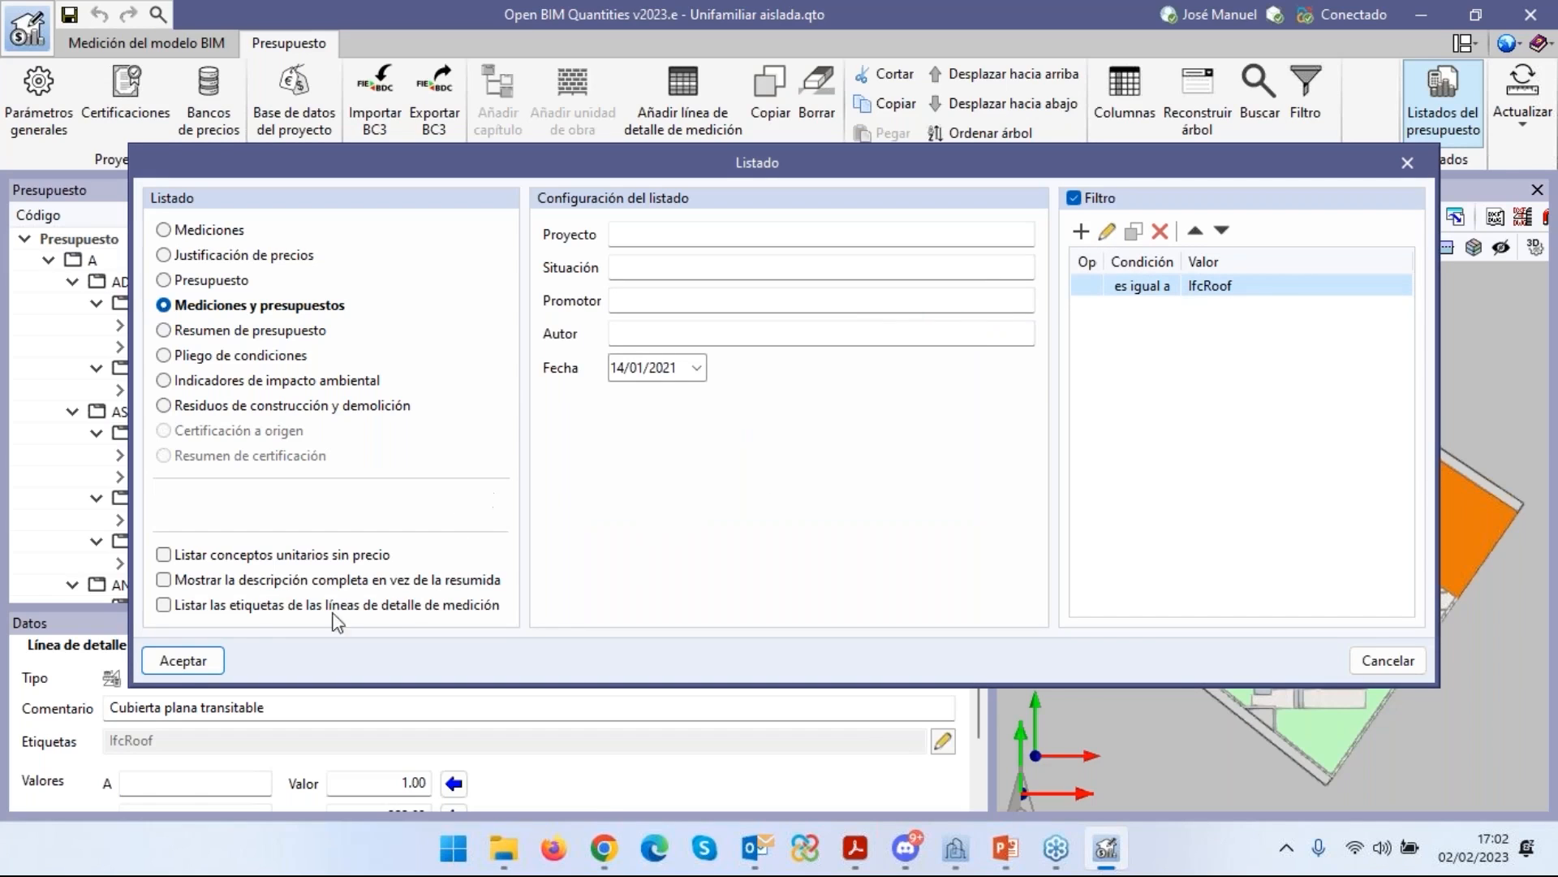
# Generate the Mediciones y presupuestos report filtered by labels equal to IfcRoof and read through its index and measurement lines.
pyautogui.click(186, 662)
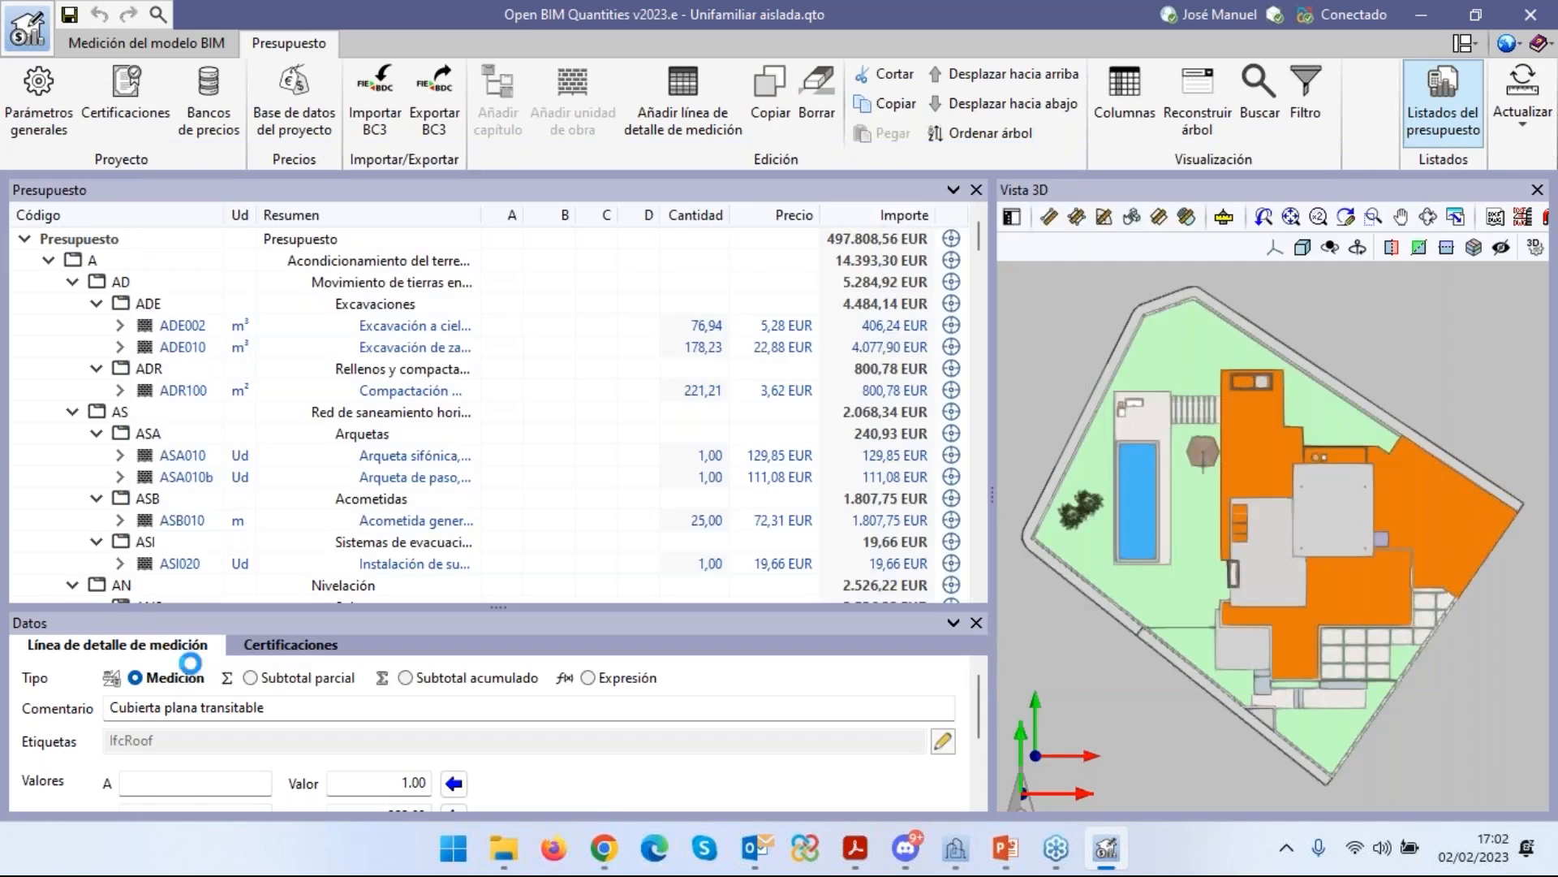
pyautogui.scroll(-6, 815, 386)
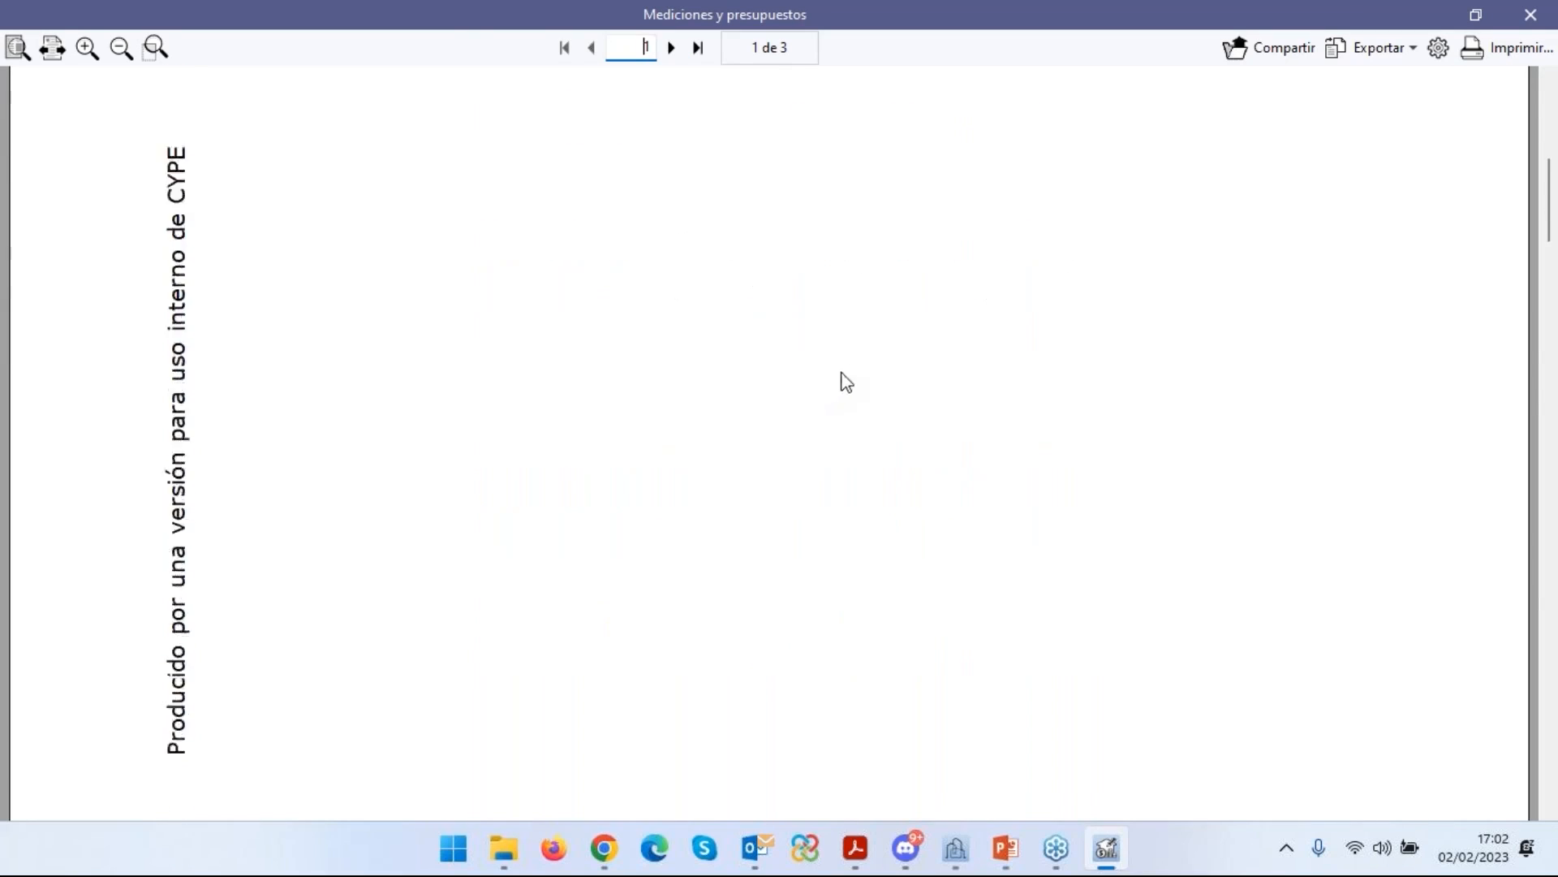
pyautogui.scroll(-10, 846, 381)
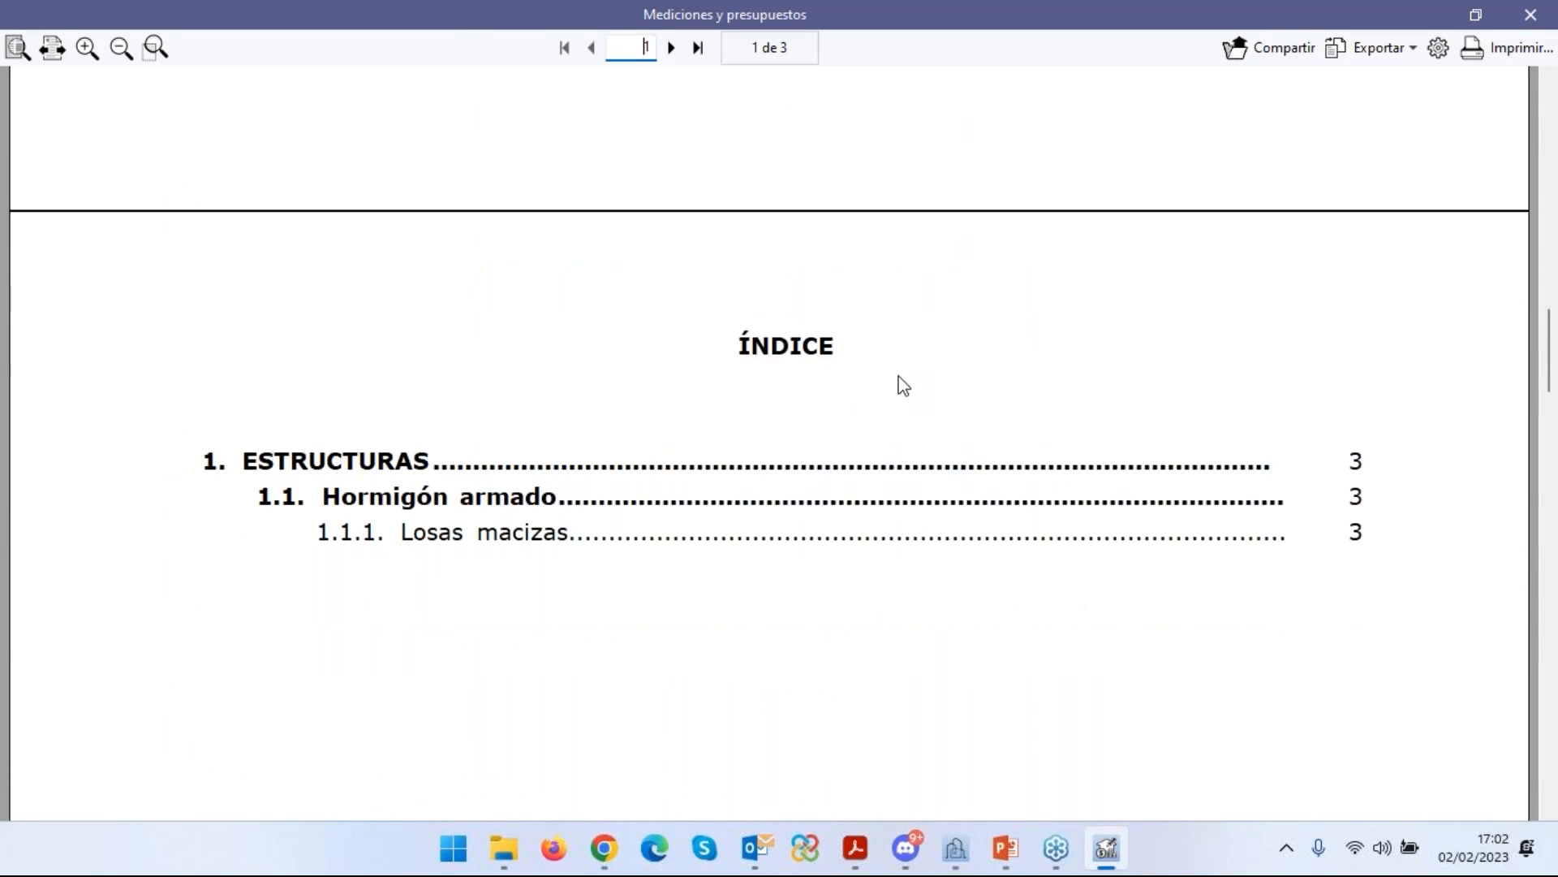
pyautogui.scroll(-10, 903, 385)
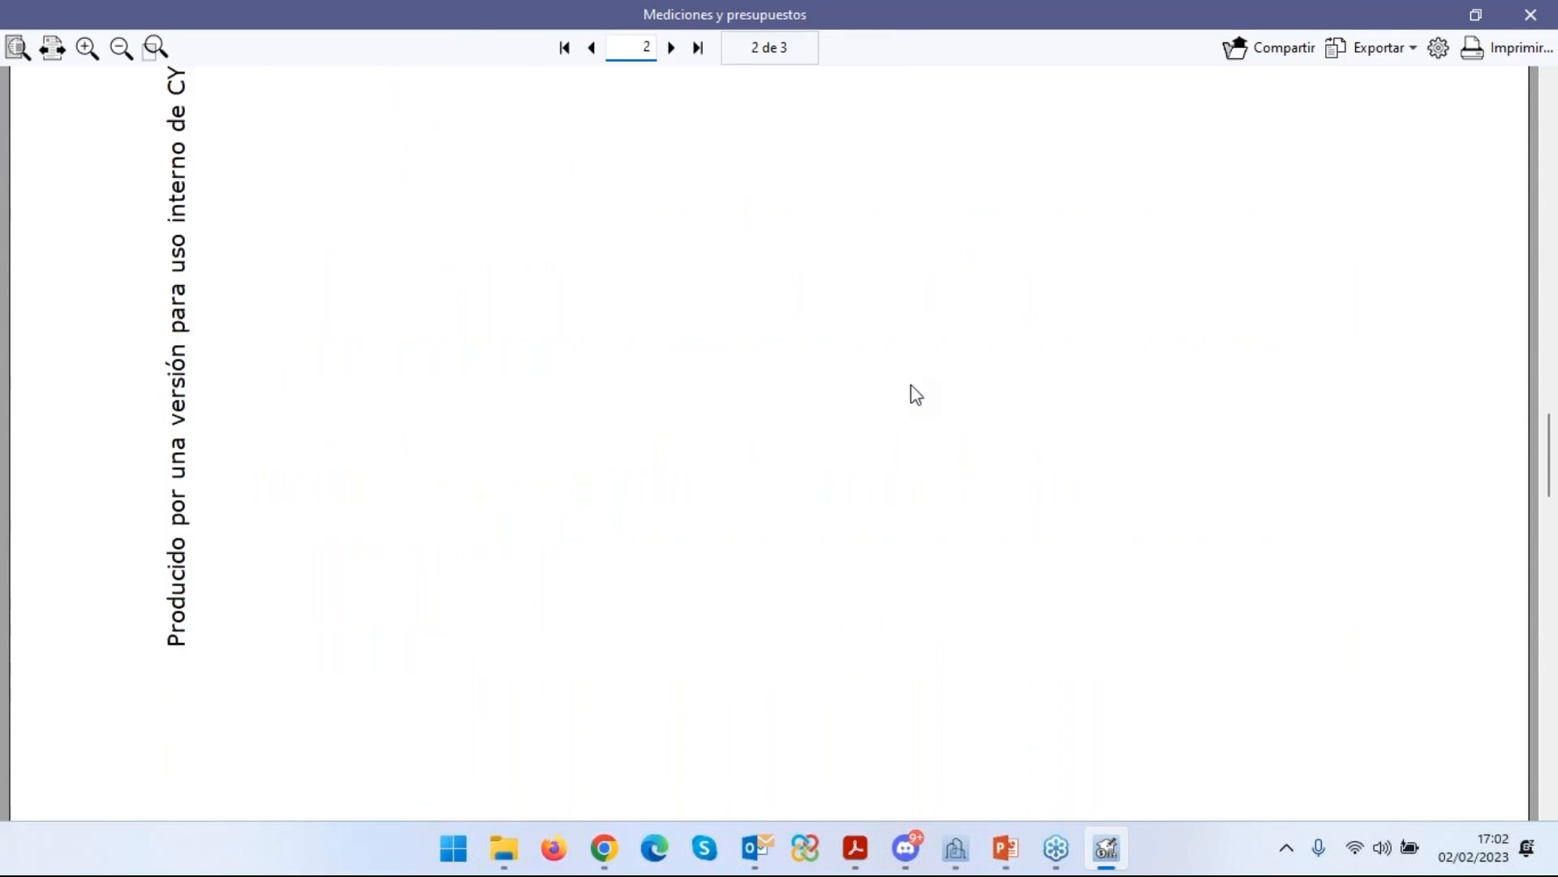
pyautogui.scroll(-10, 916, 394)
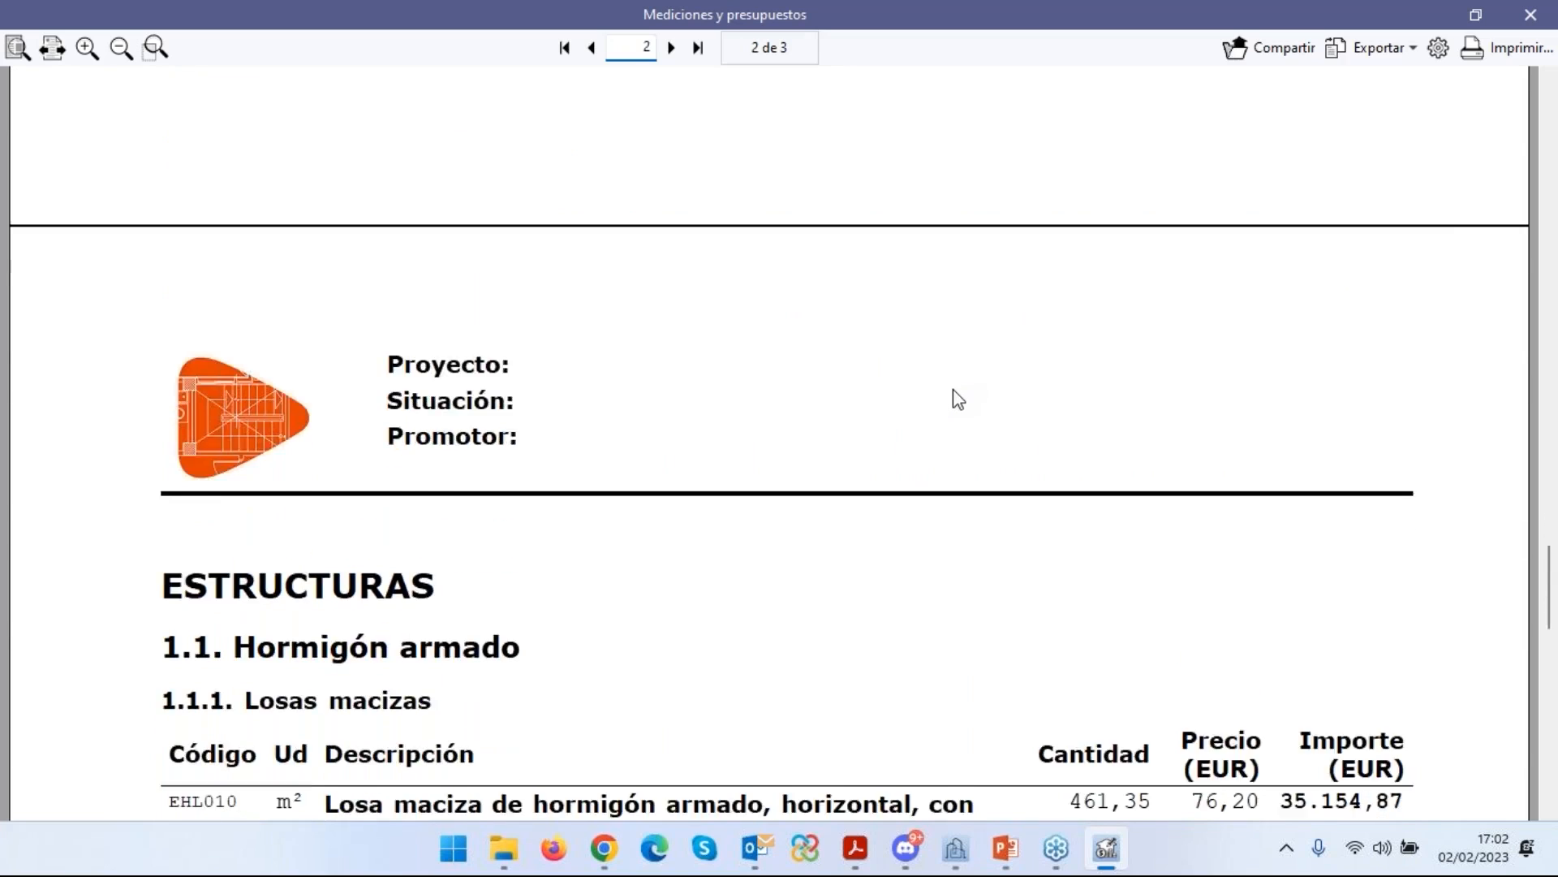
pyautogui.scroll(-10, 953, 388)
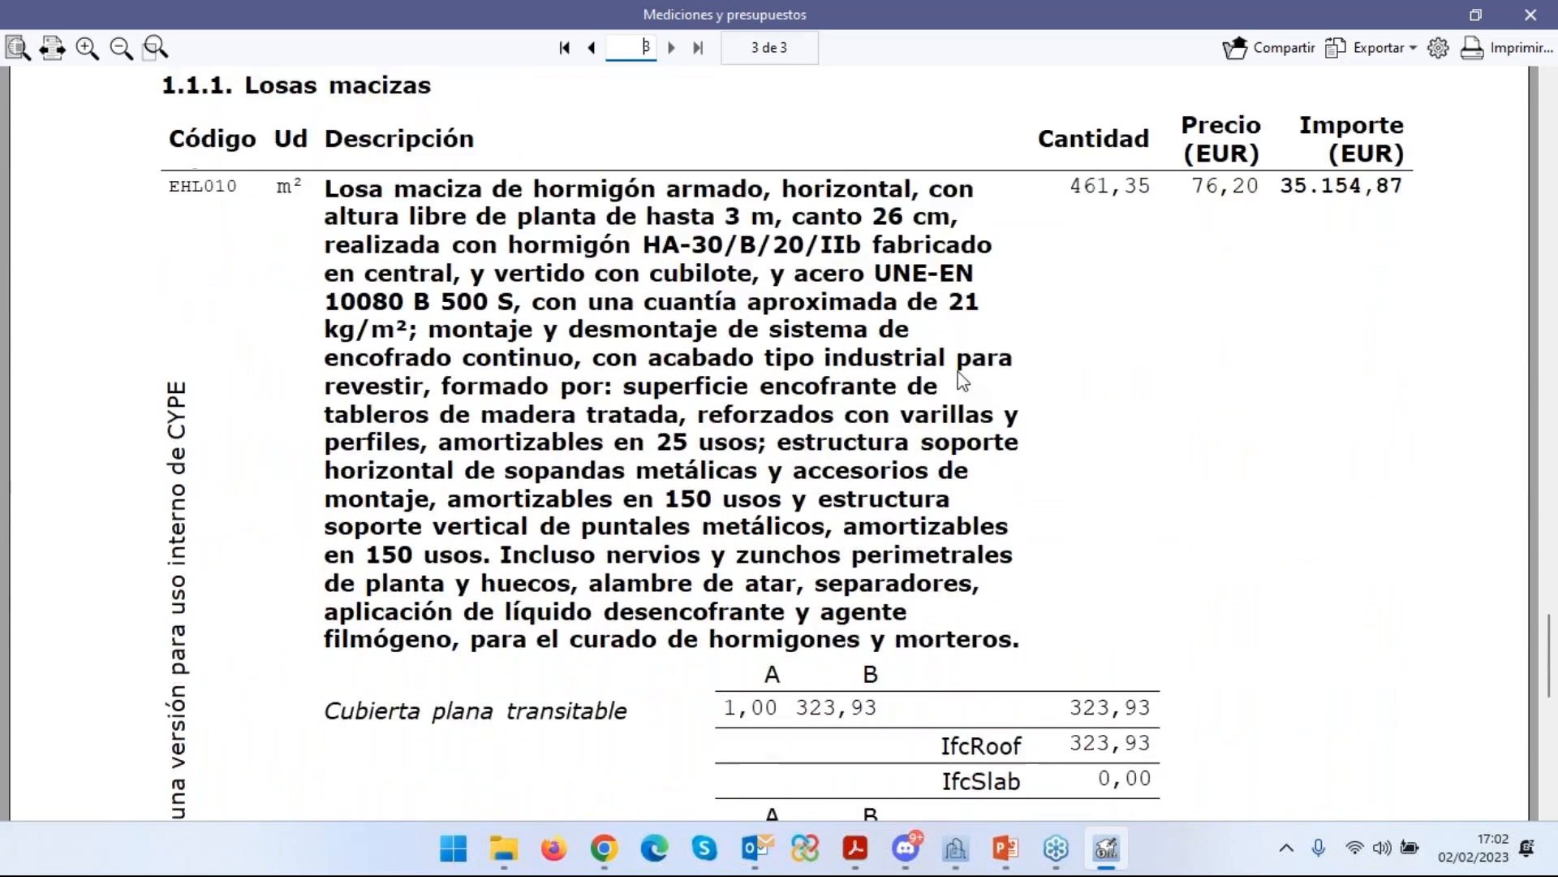
pyautogui.scroll(-5, 962, 382)
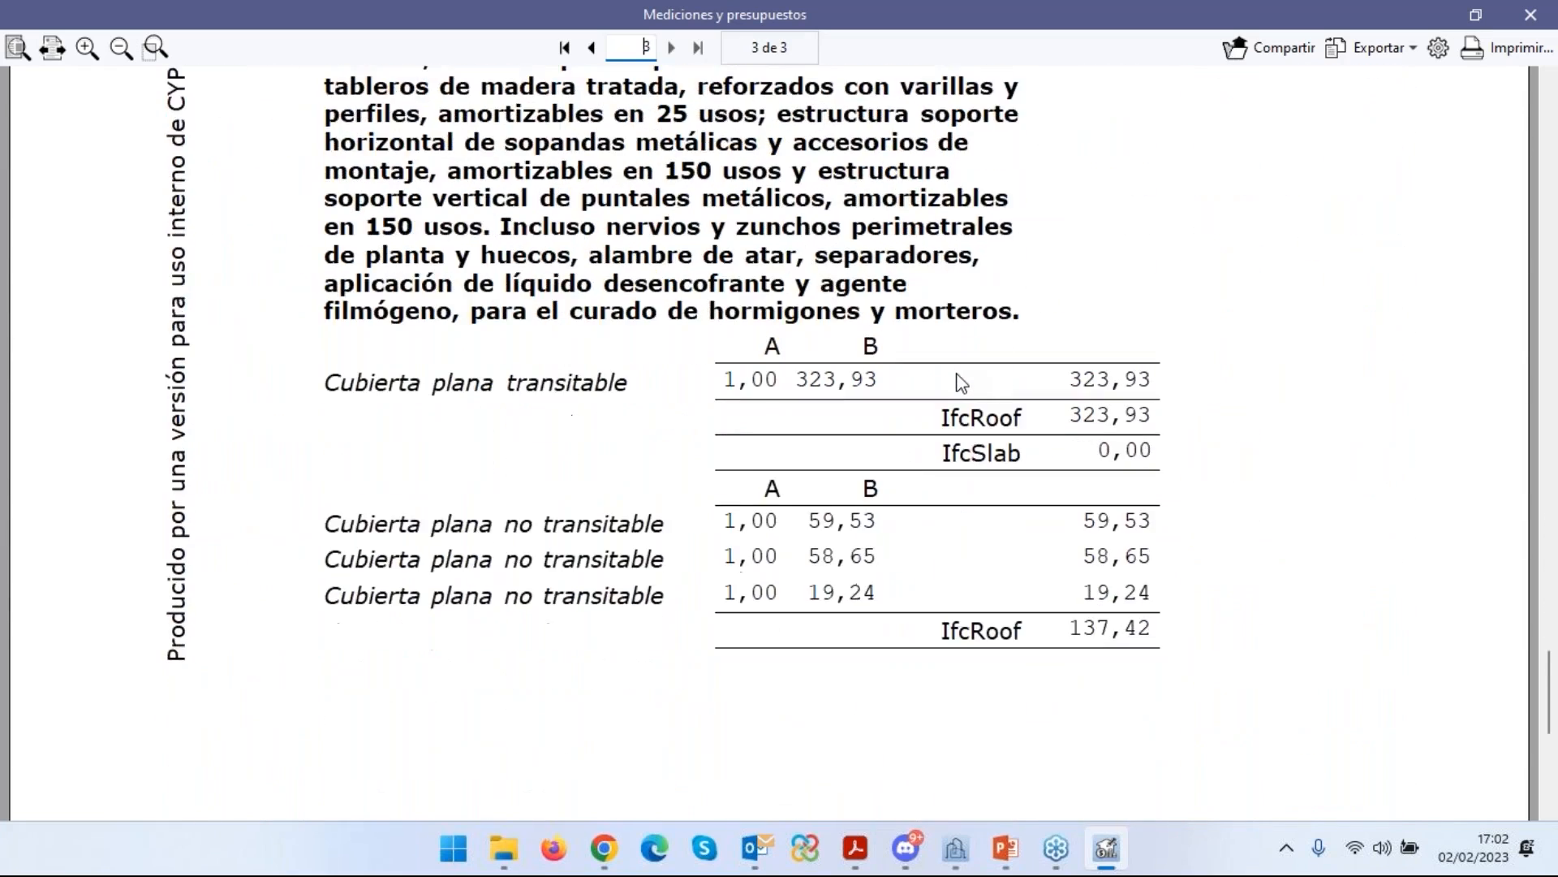
pyautogui.scroll(-8, 961, 383)
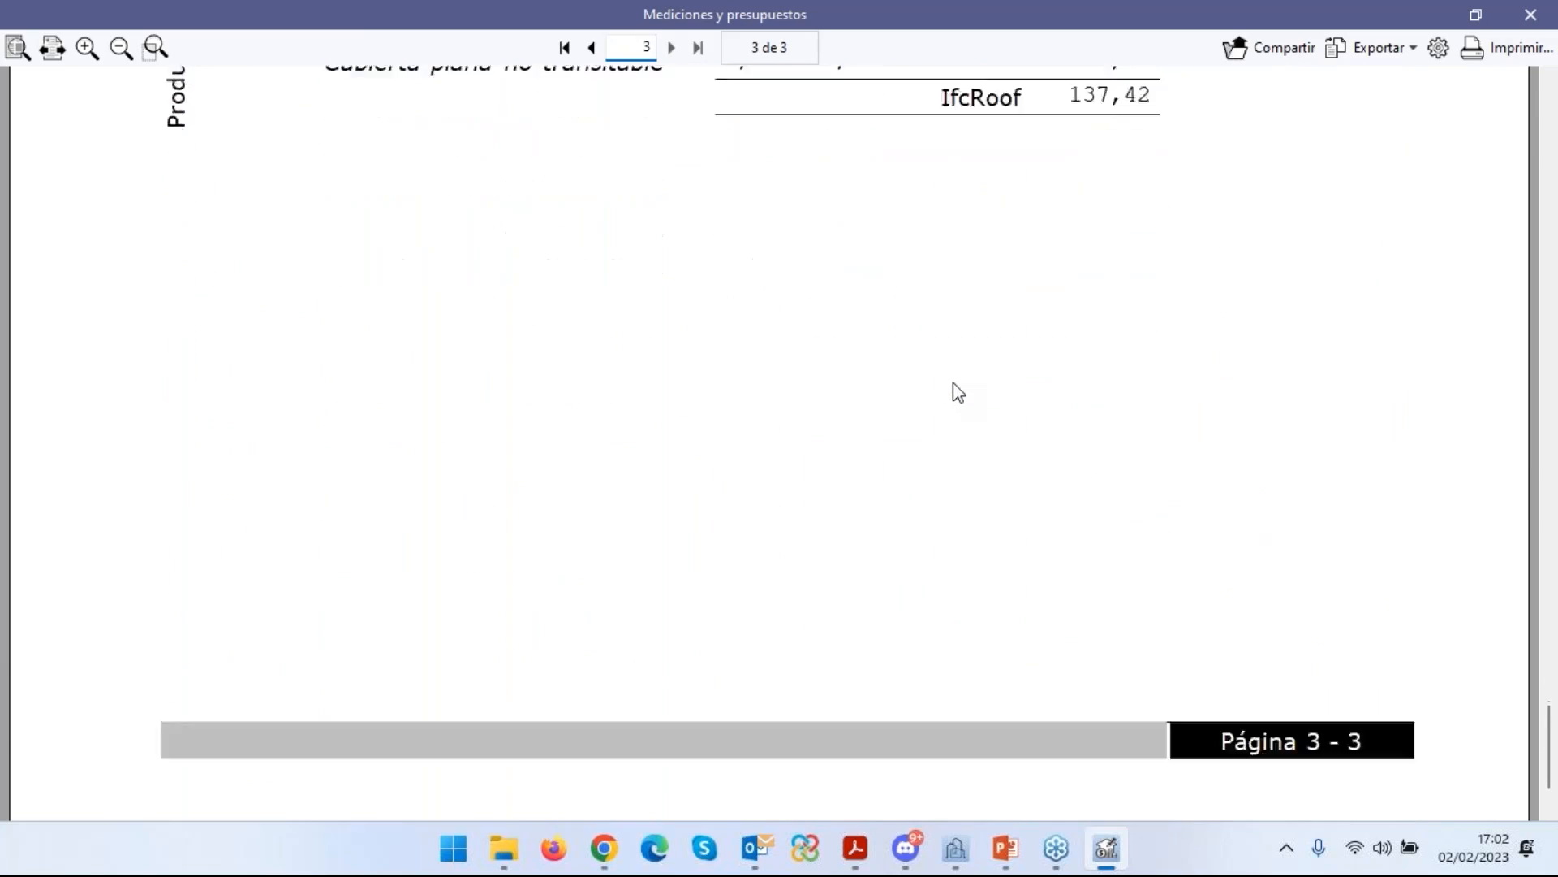
pyautogui.scroll(-1, 956, 387)
# Recheck the EHL010 solid slab item and its roof subtotals in the filtered report, then close the report and its settings.
pyautogui.scroll(13, 953, 377)
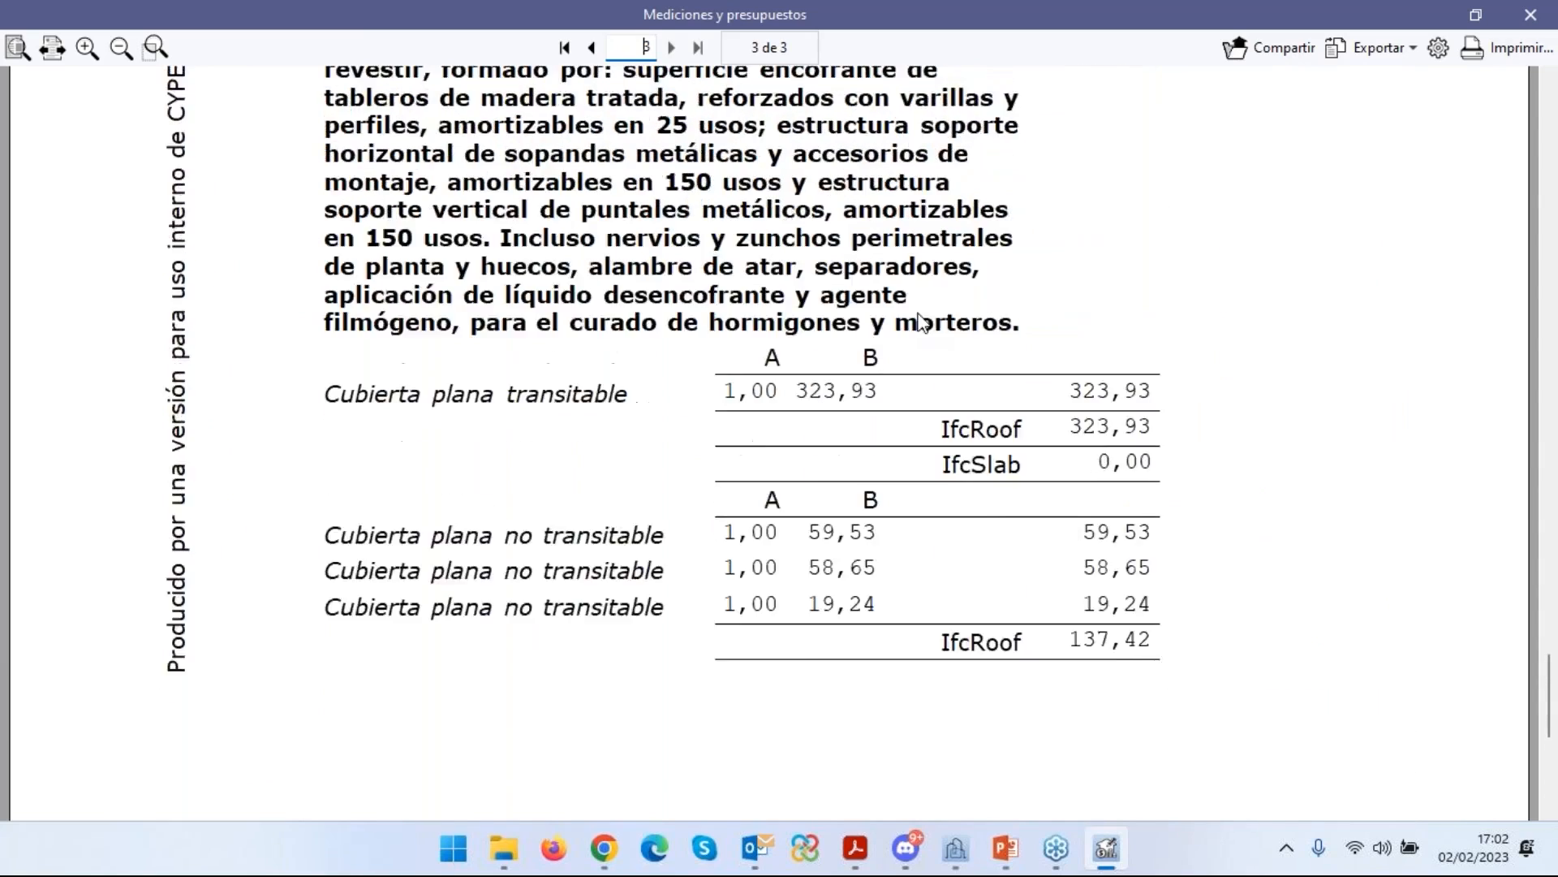
pyautogui.scroll(4, 926, 324)
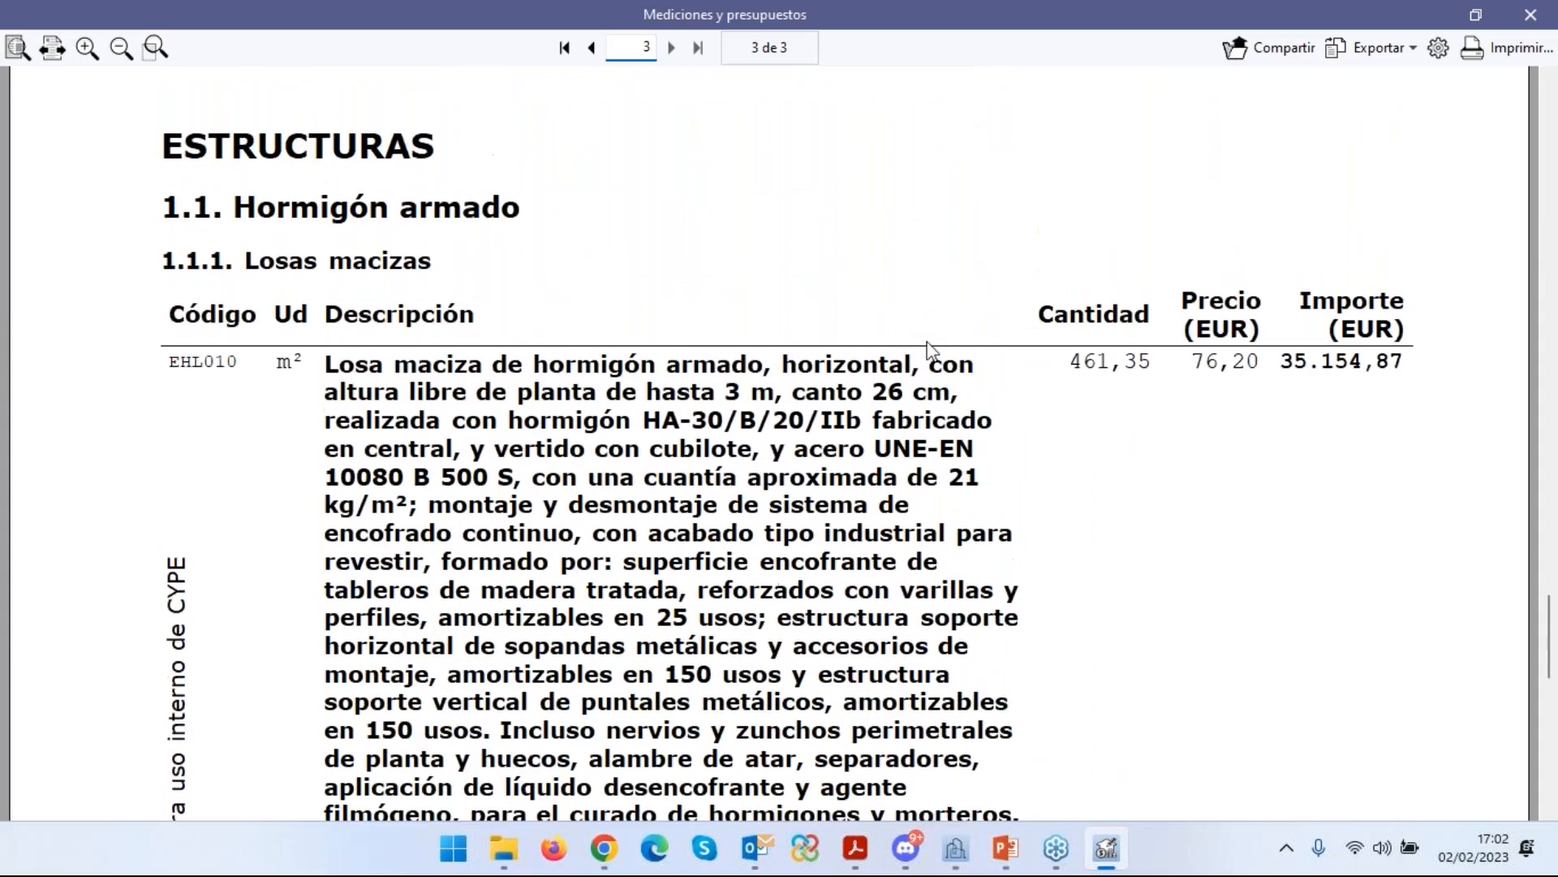
pyautogui.scroll(1, 888, 312)
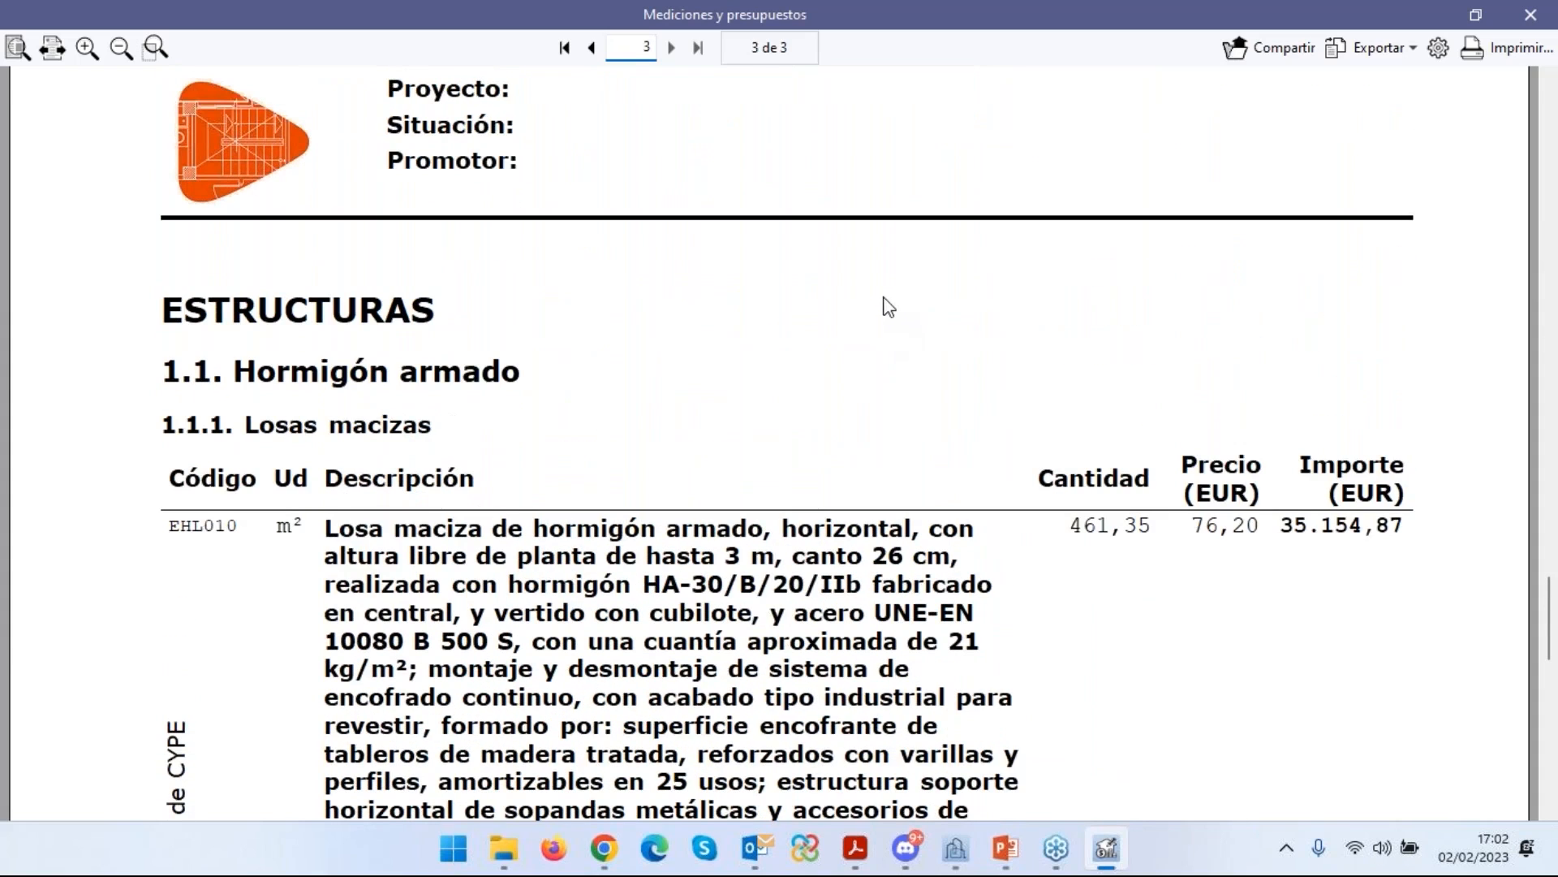
pyautogui.scroll(4, 885, 308)
pyautogui.scroll(12, 888, 325)
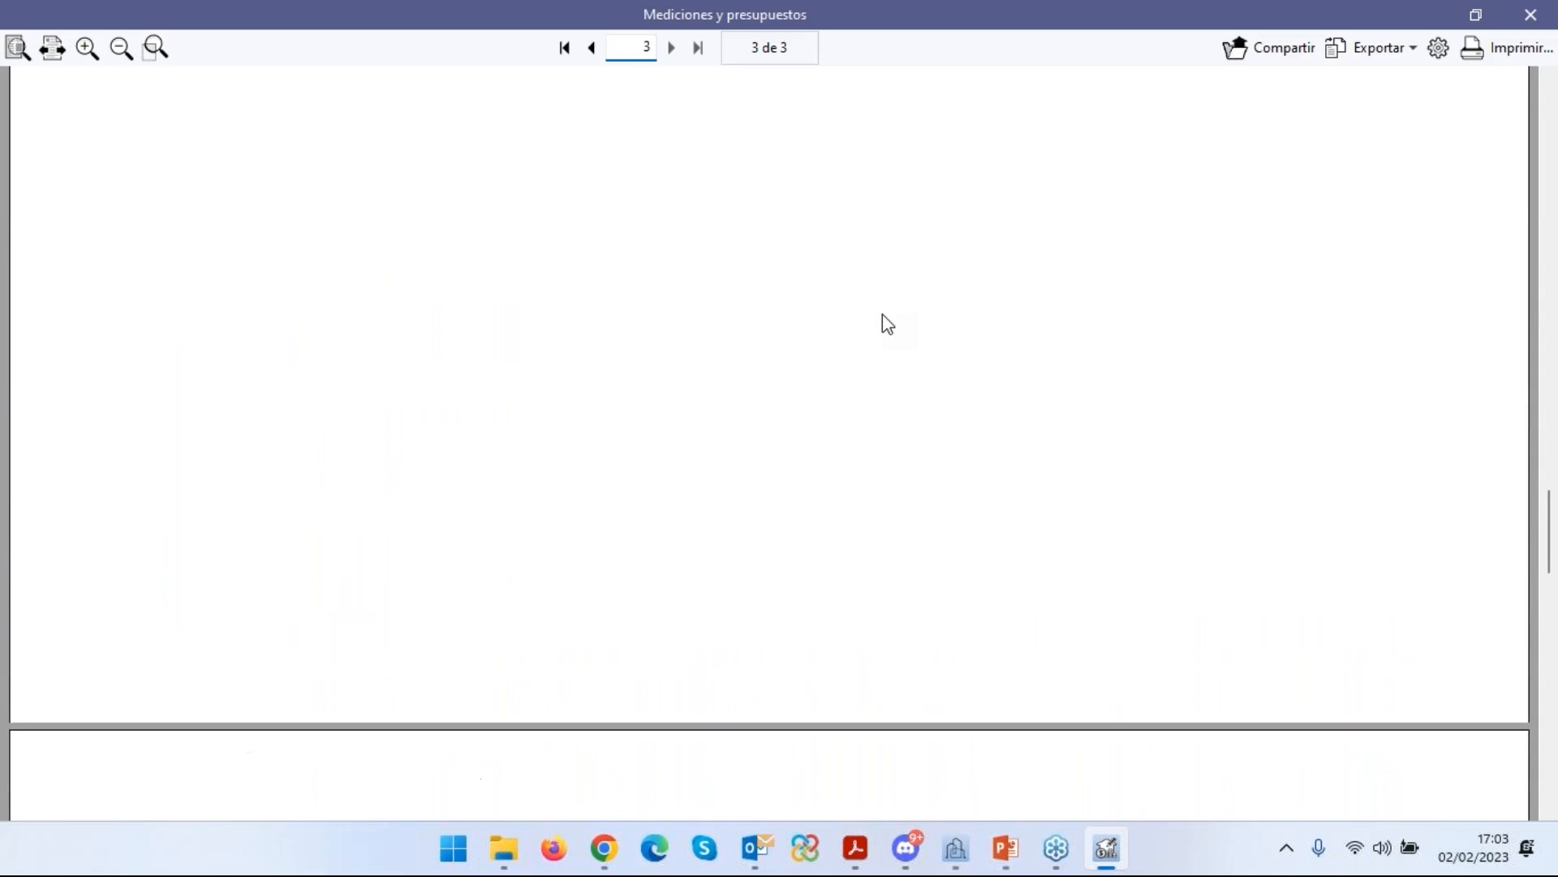
pyautogui.scroll(3, 812, 256)
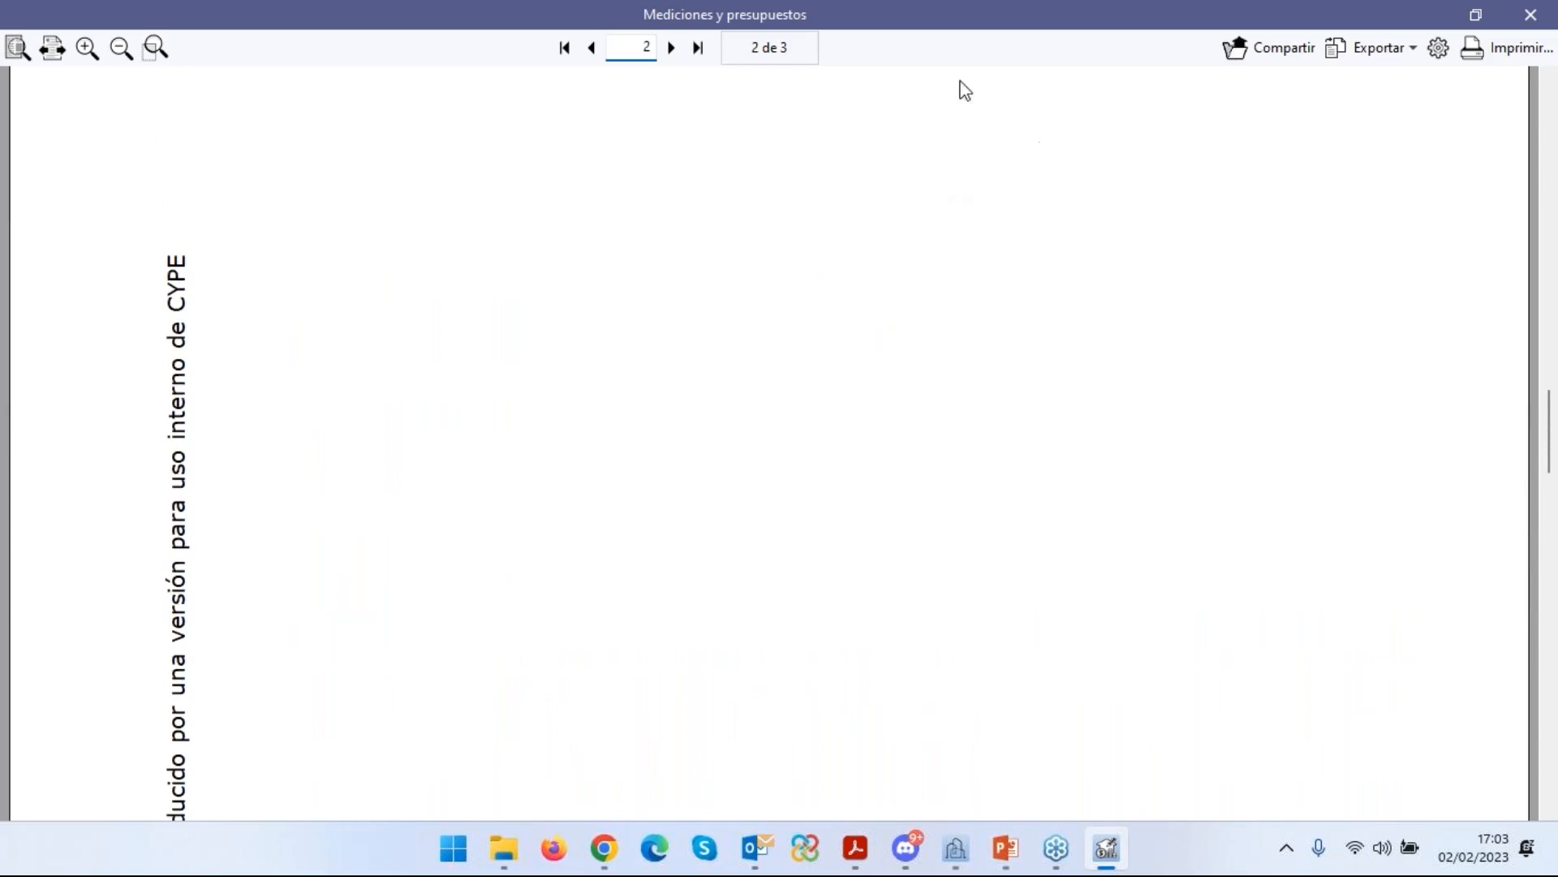
pyautogui.click(1531, 15)
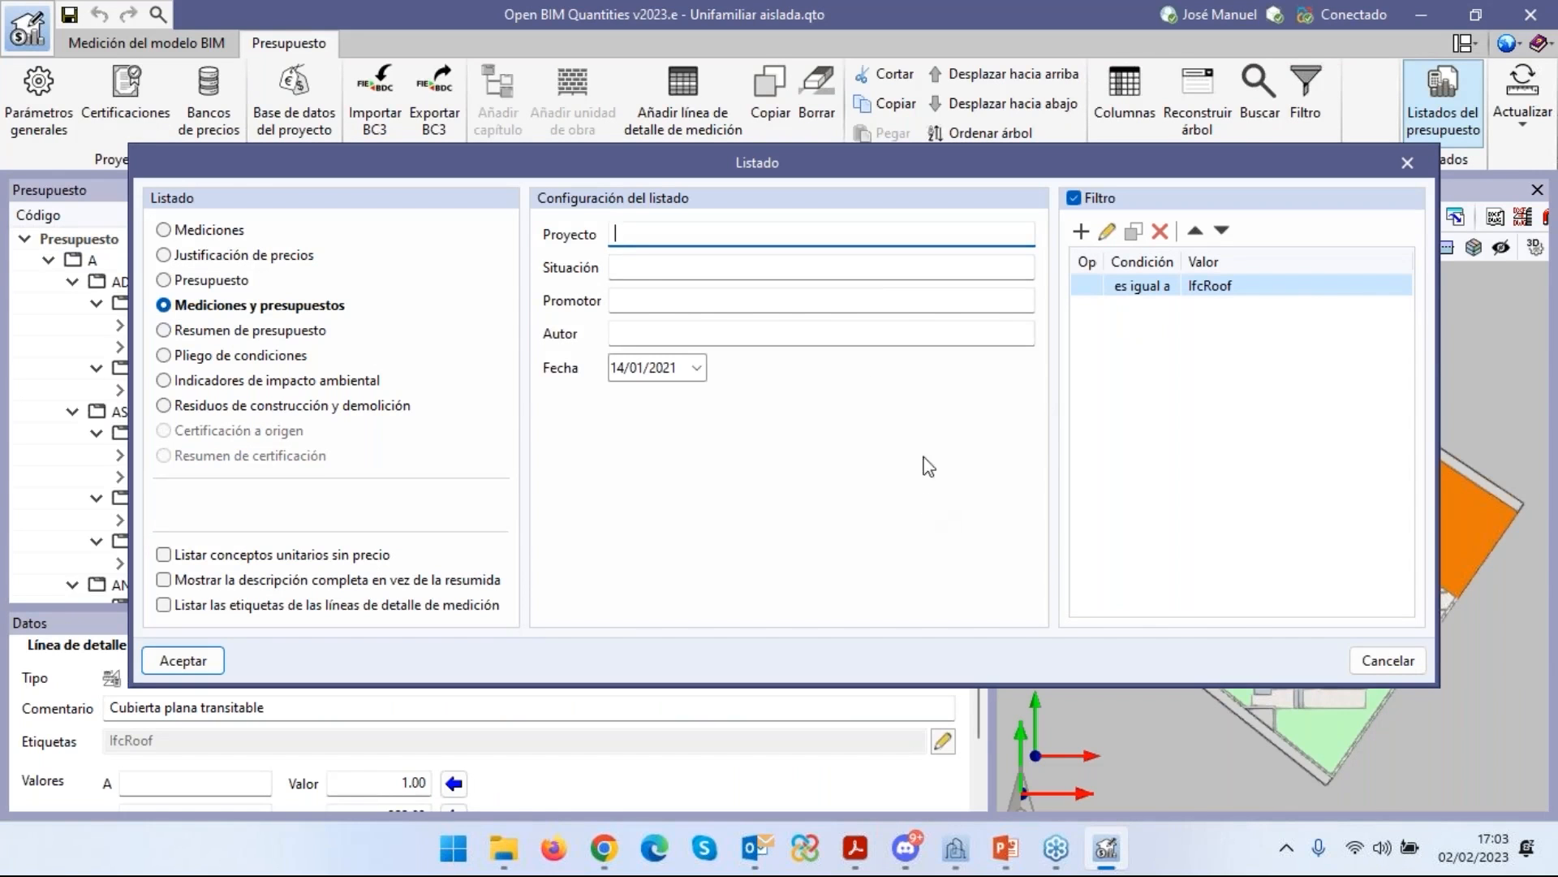
pyautogui.click(1412, 161)
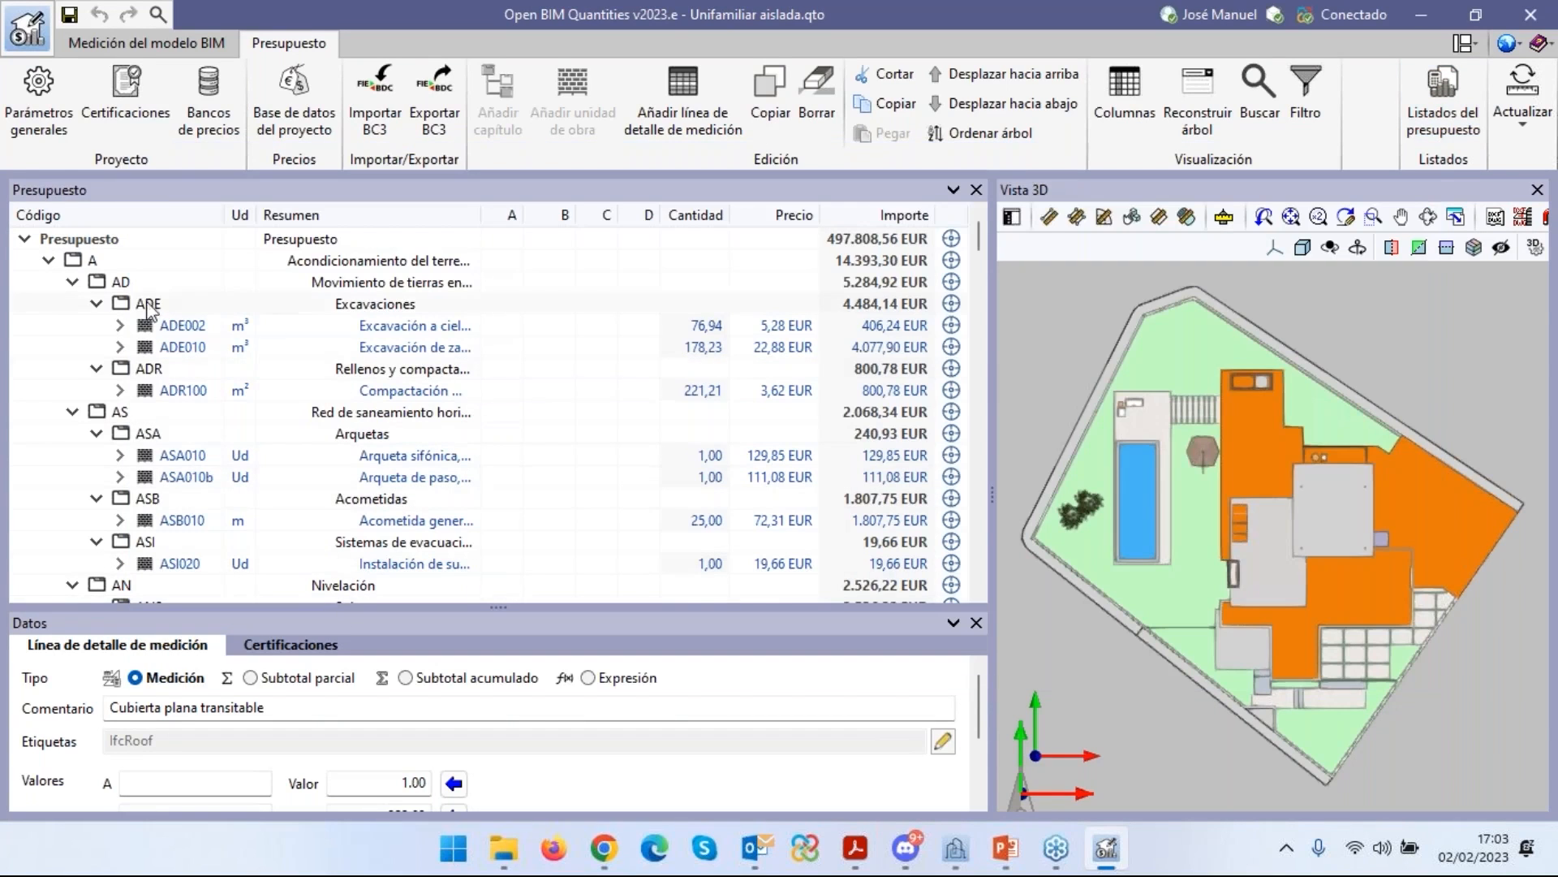
# In the Copia Unifamiliar ailada rule set, review the label definitions of work unit FFQ010b in the Partición doble wall rule, then close the rule sets.
pyautogui.click(177, 42)
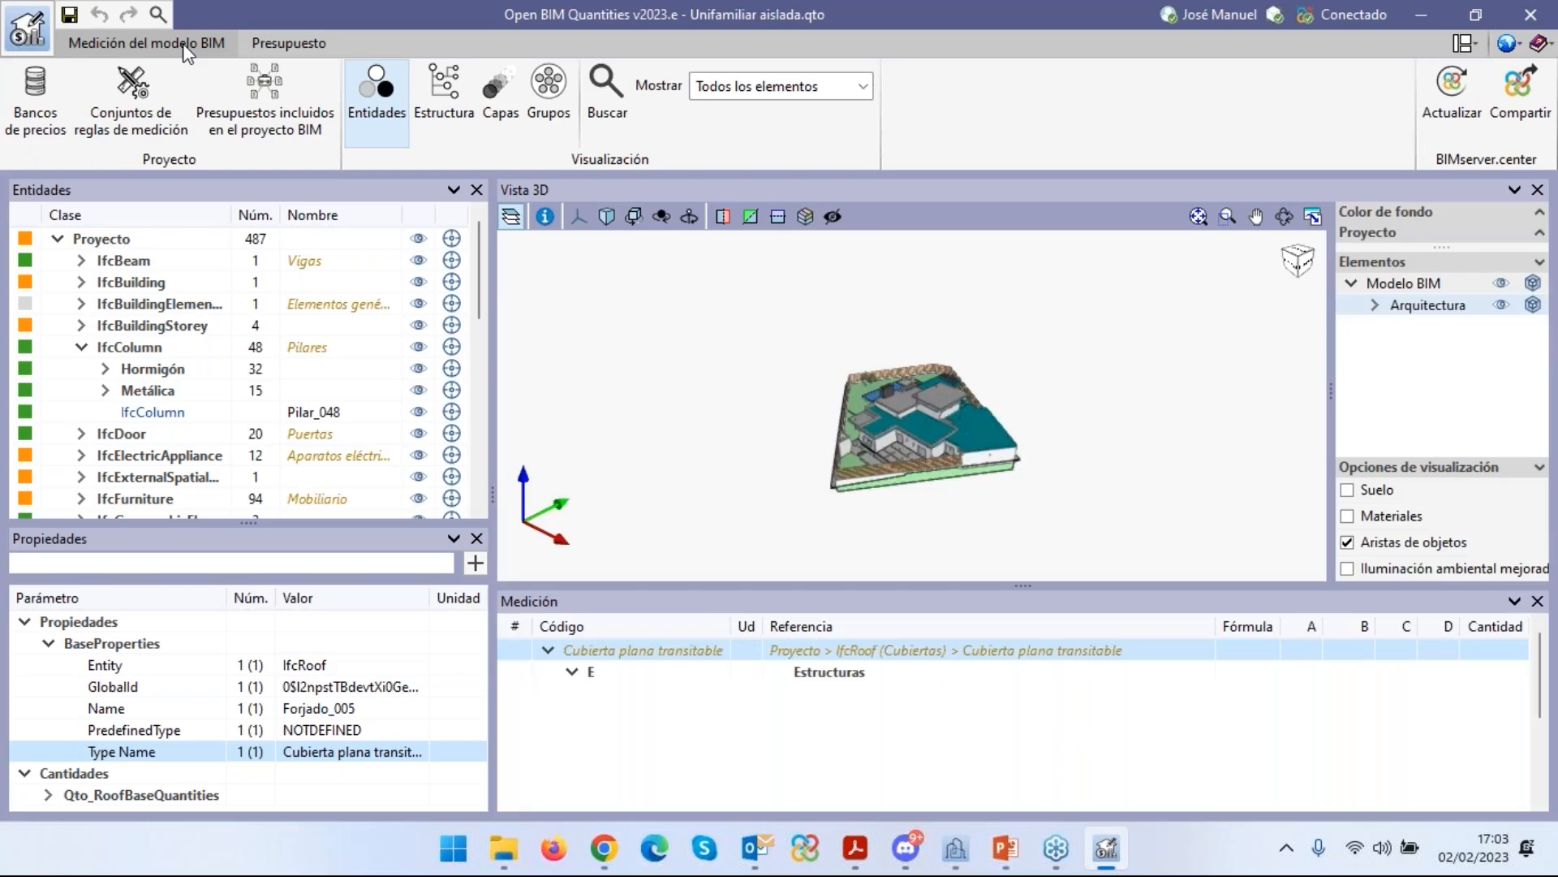
pyautogui.click(133, 93)
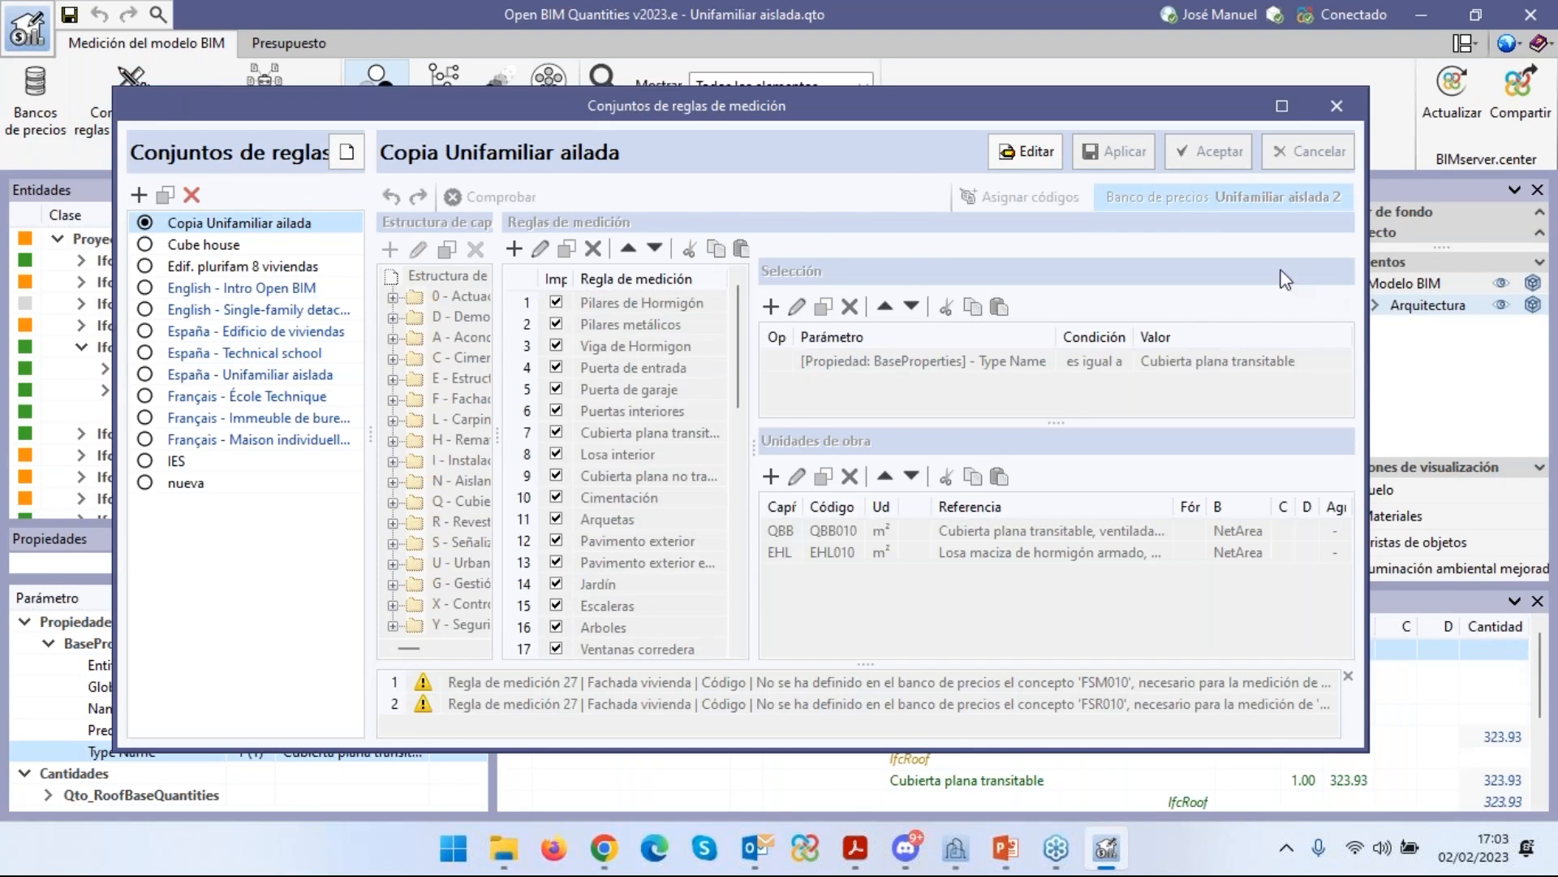
pyautogui.click(1025, 152)
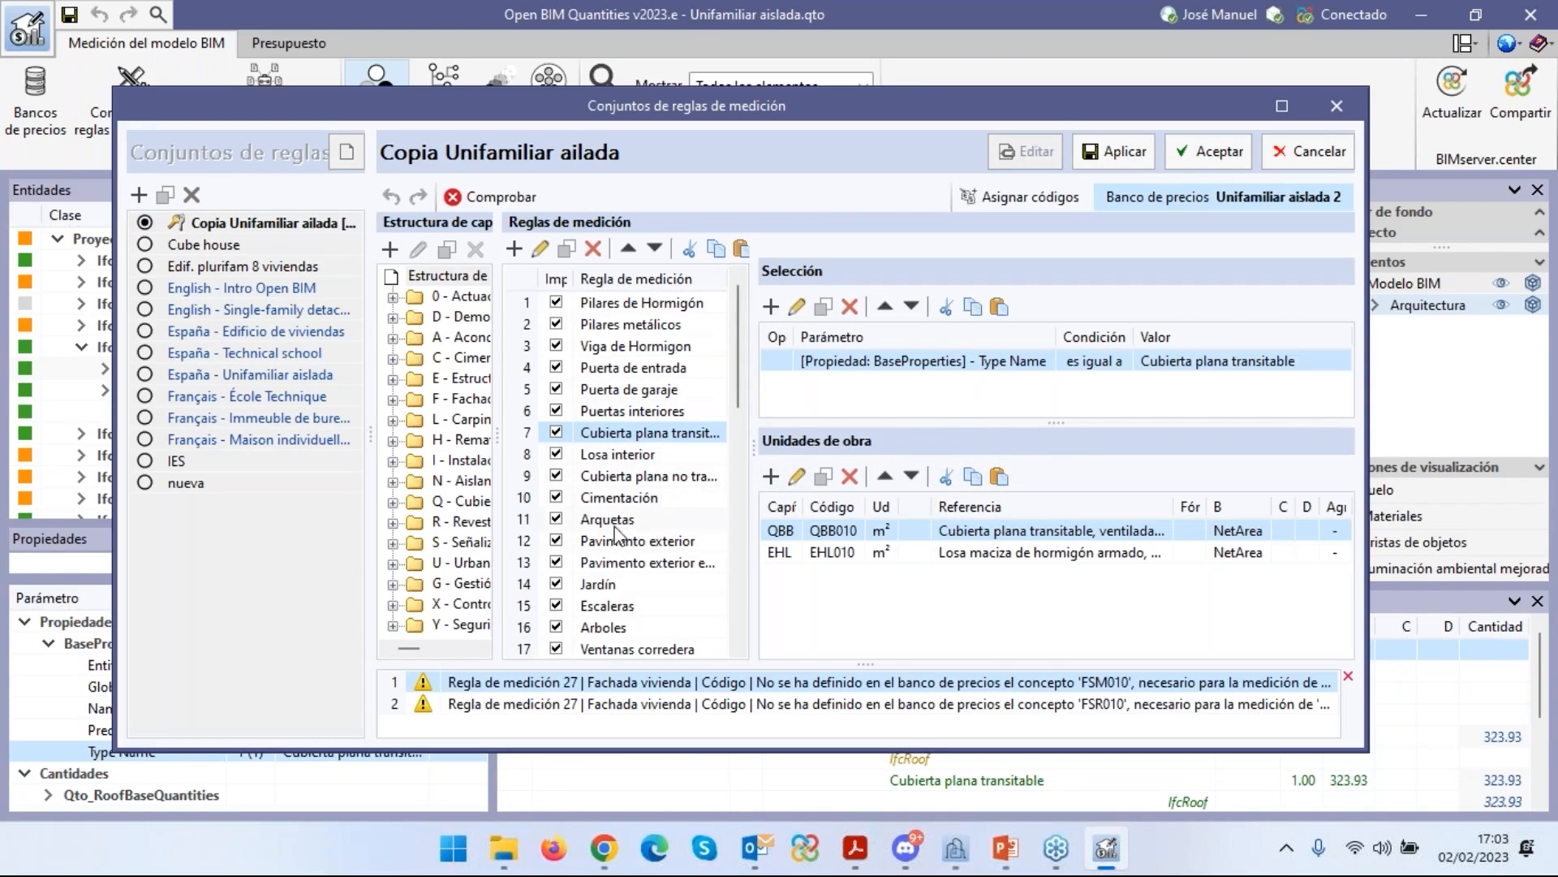
pyautogui.scroll(-6, 658, 453)
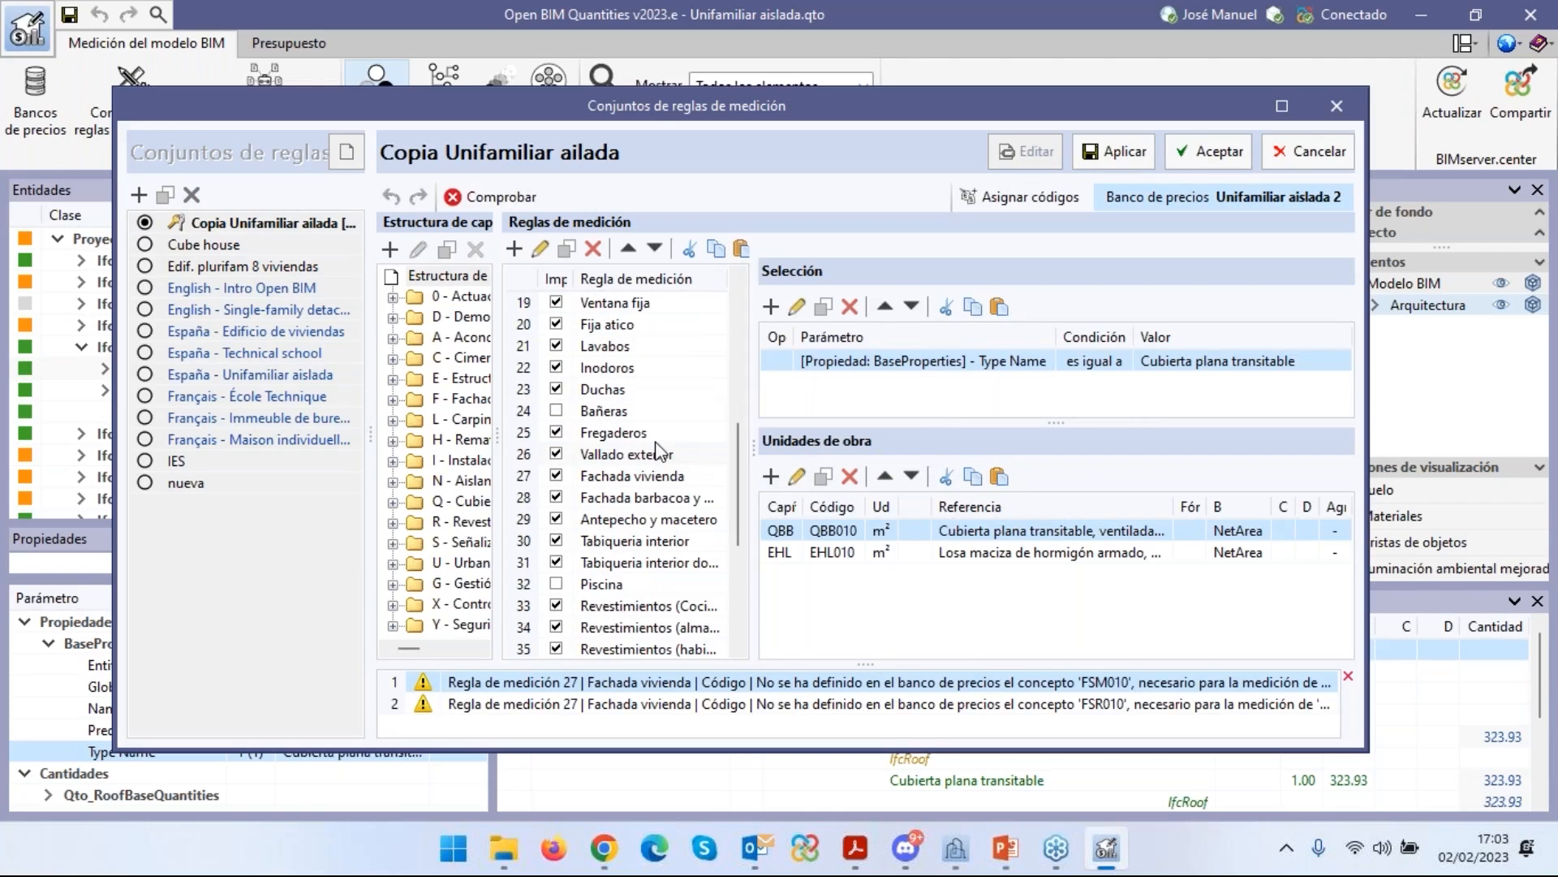
pyautogui.click(660, 565)
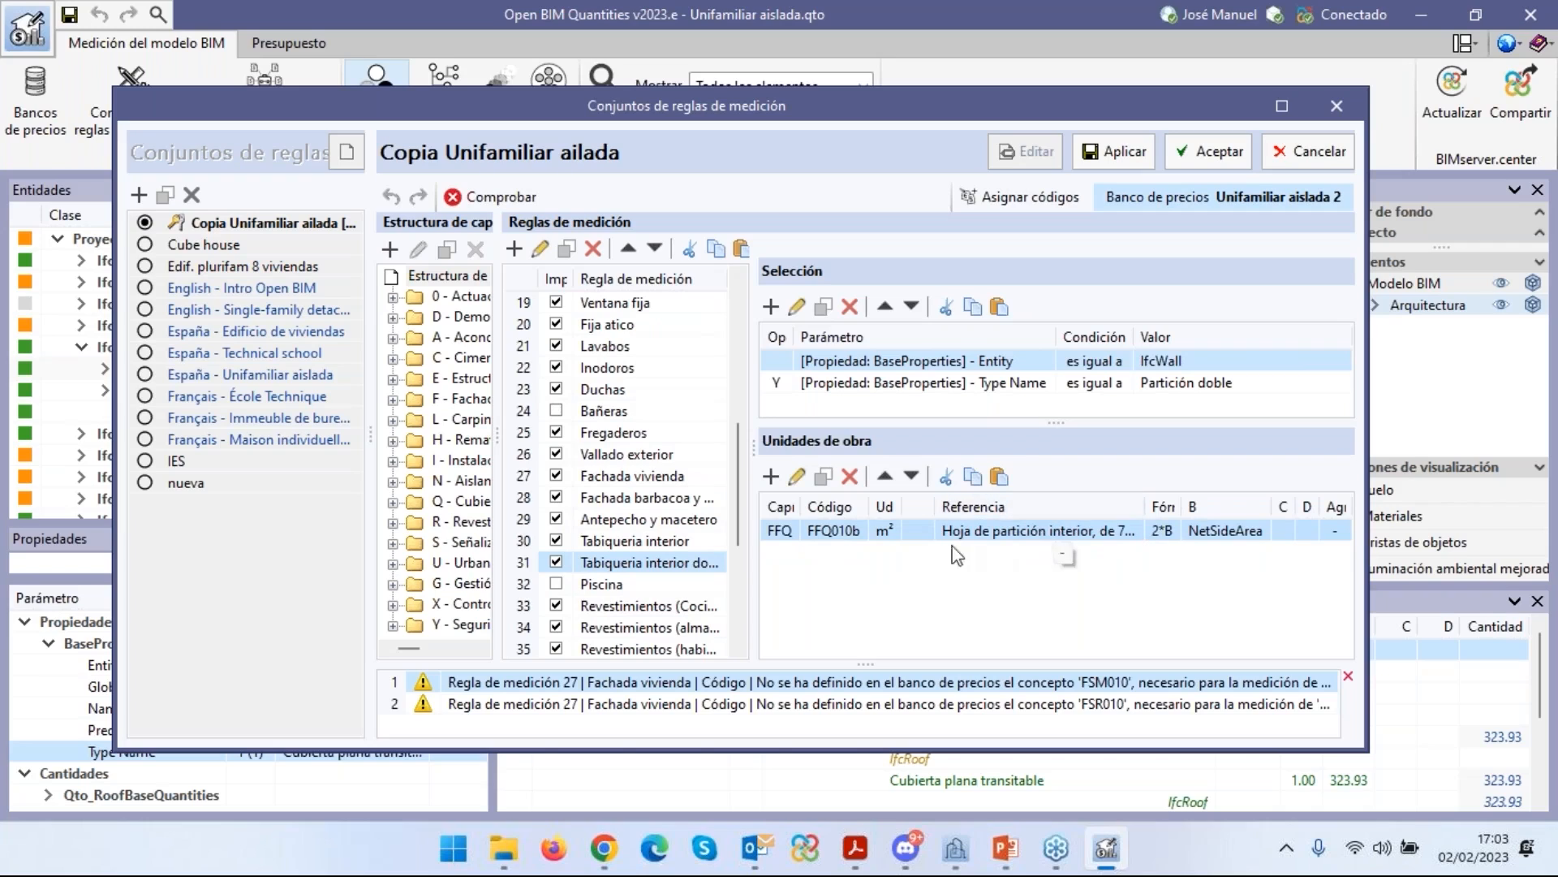
pyautogui.click(795, 476)
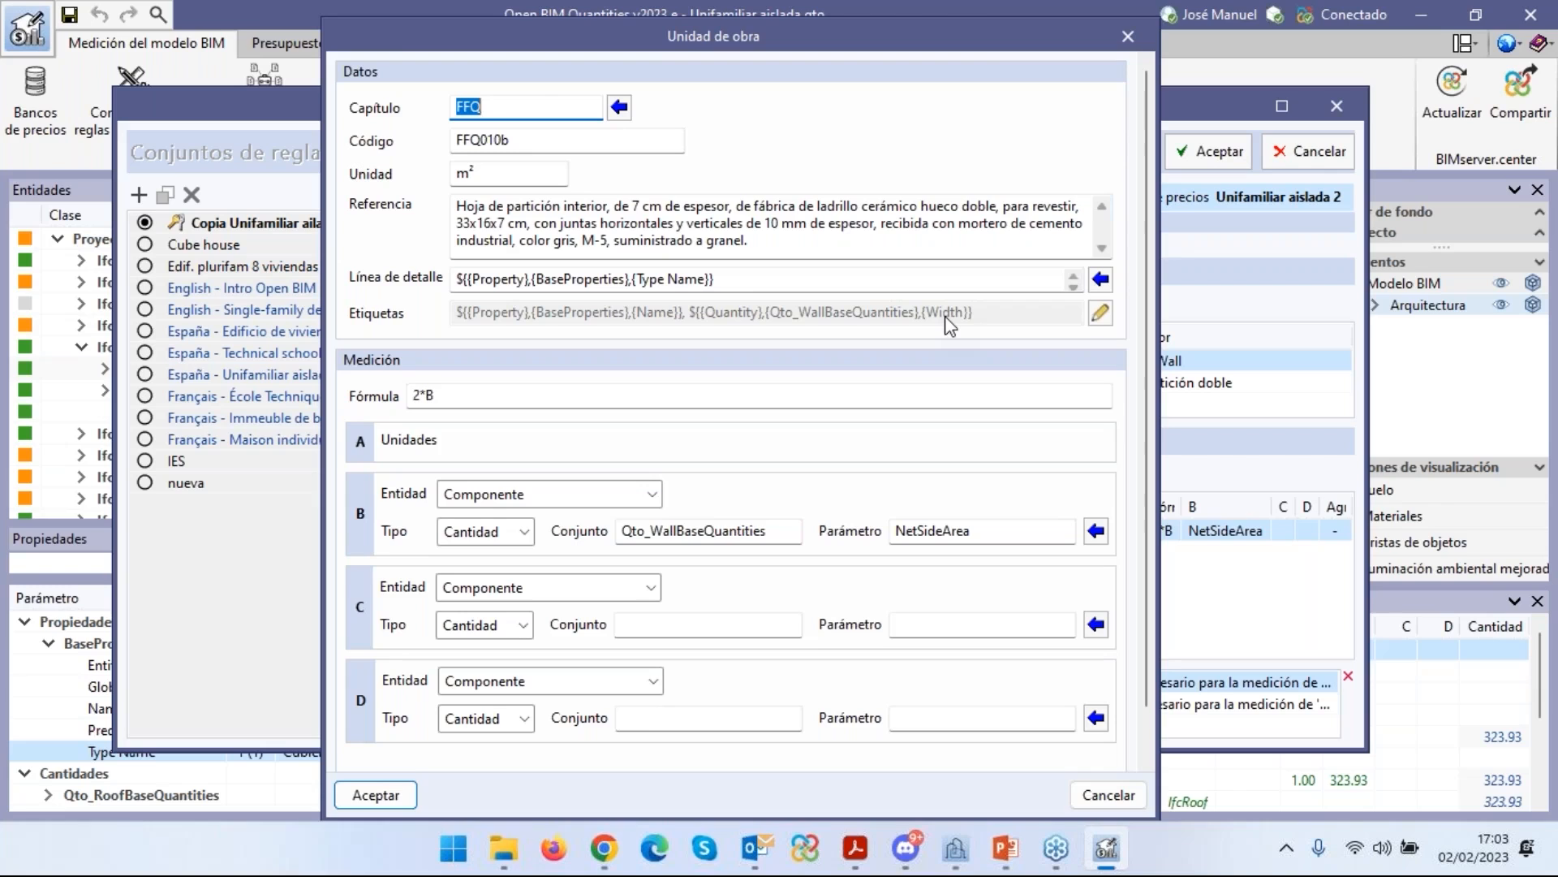
pyautogui.click(1143, 39)
pyautogui.click(1337, 106)
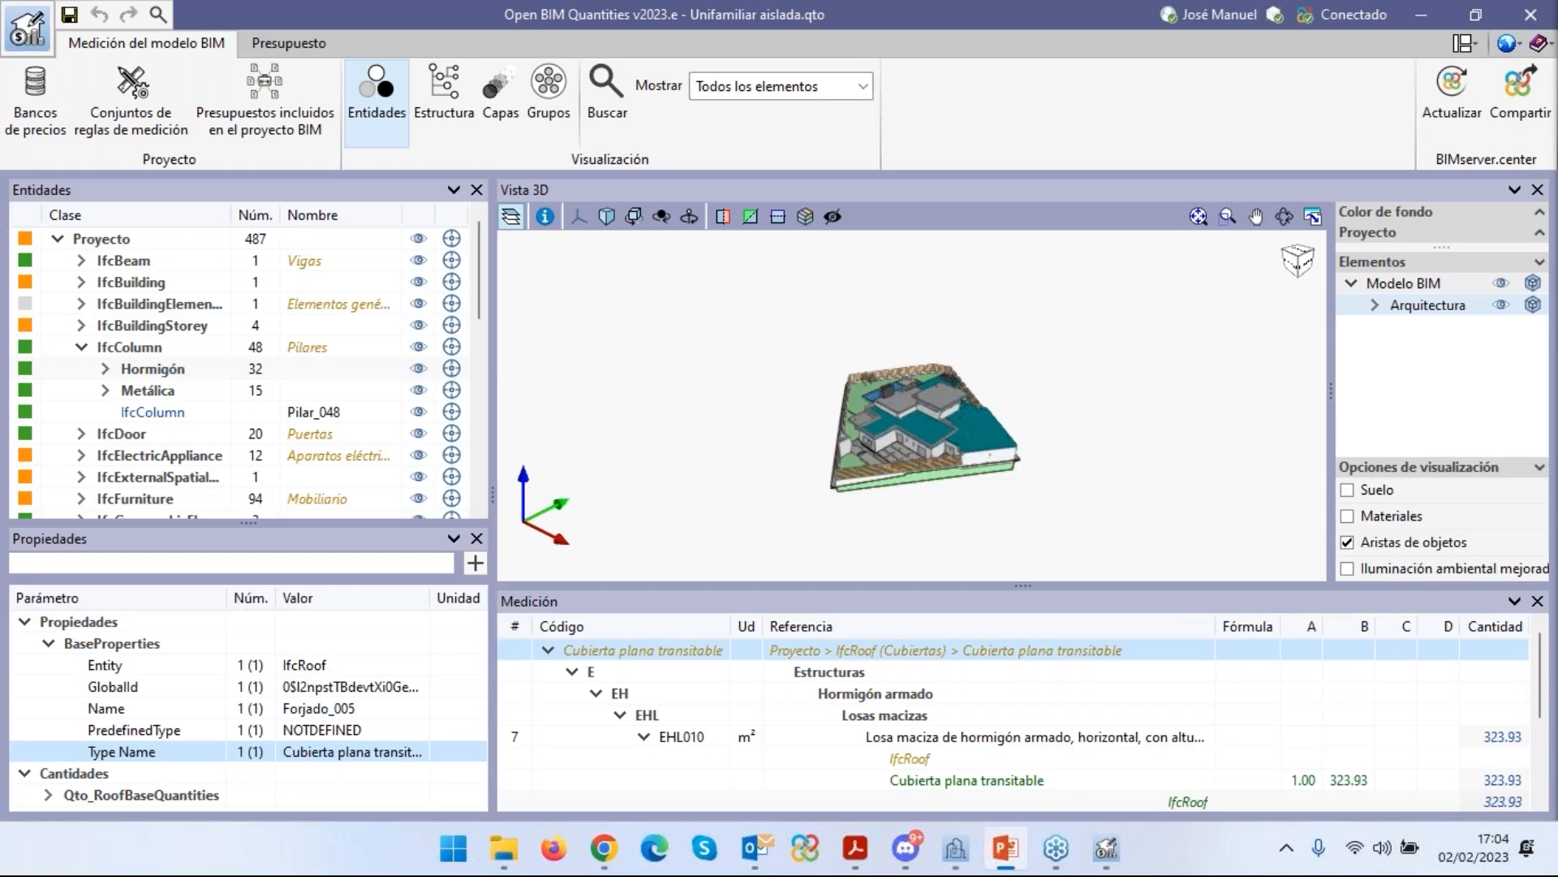
# Switch to PowerPoint by opening the most recent Trucos_y_buenas_practicas presentation.
pyautogui.rightClick(1006, 867)
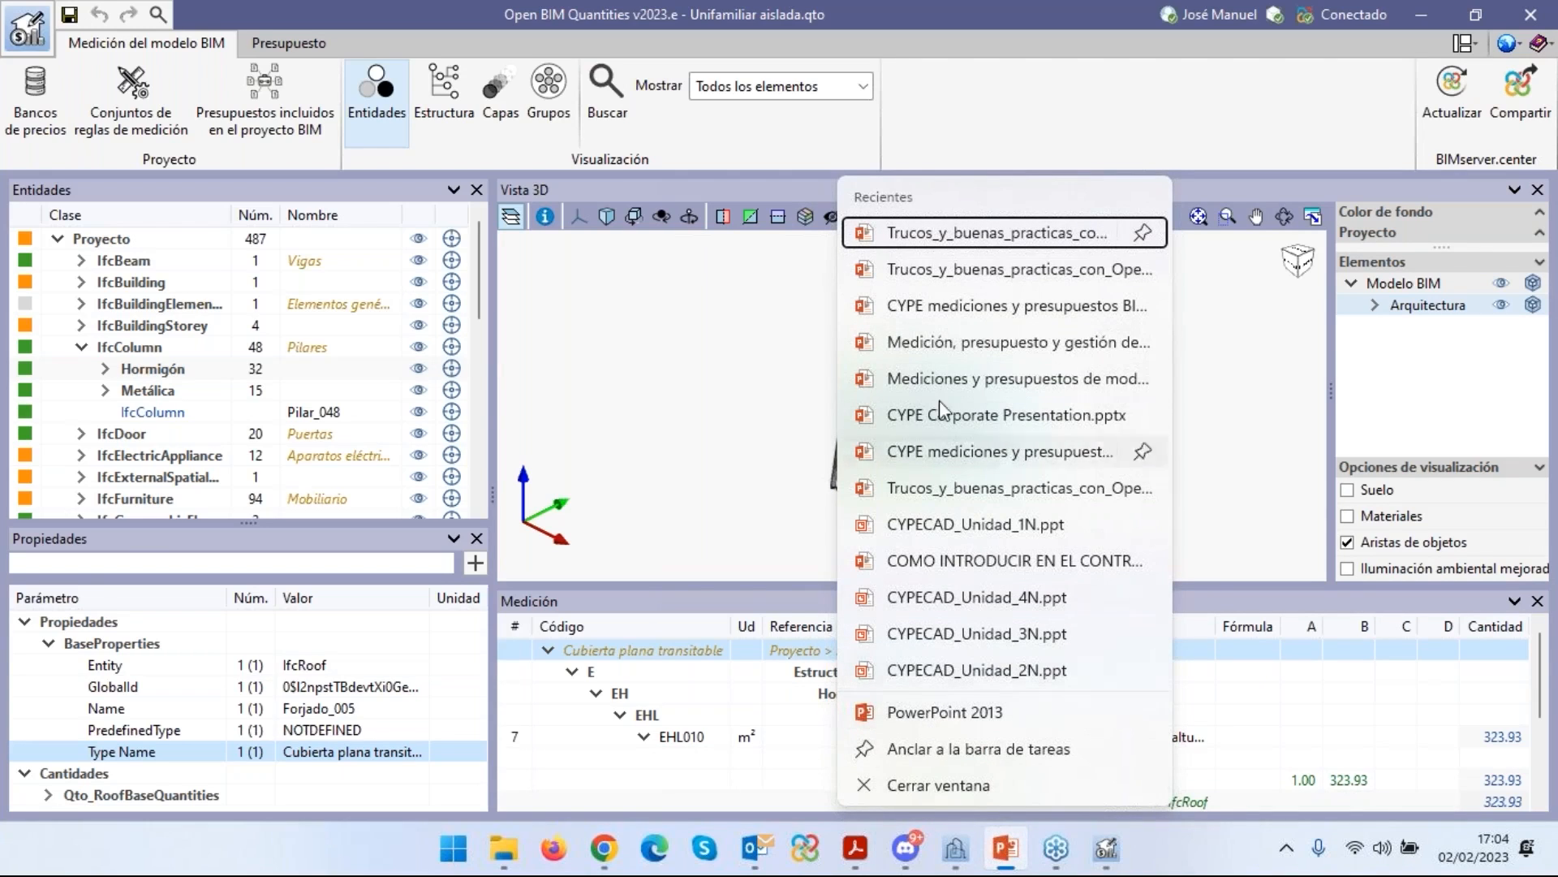
pyautogui.click(995, 244)
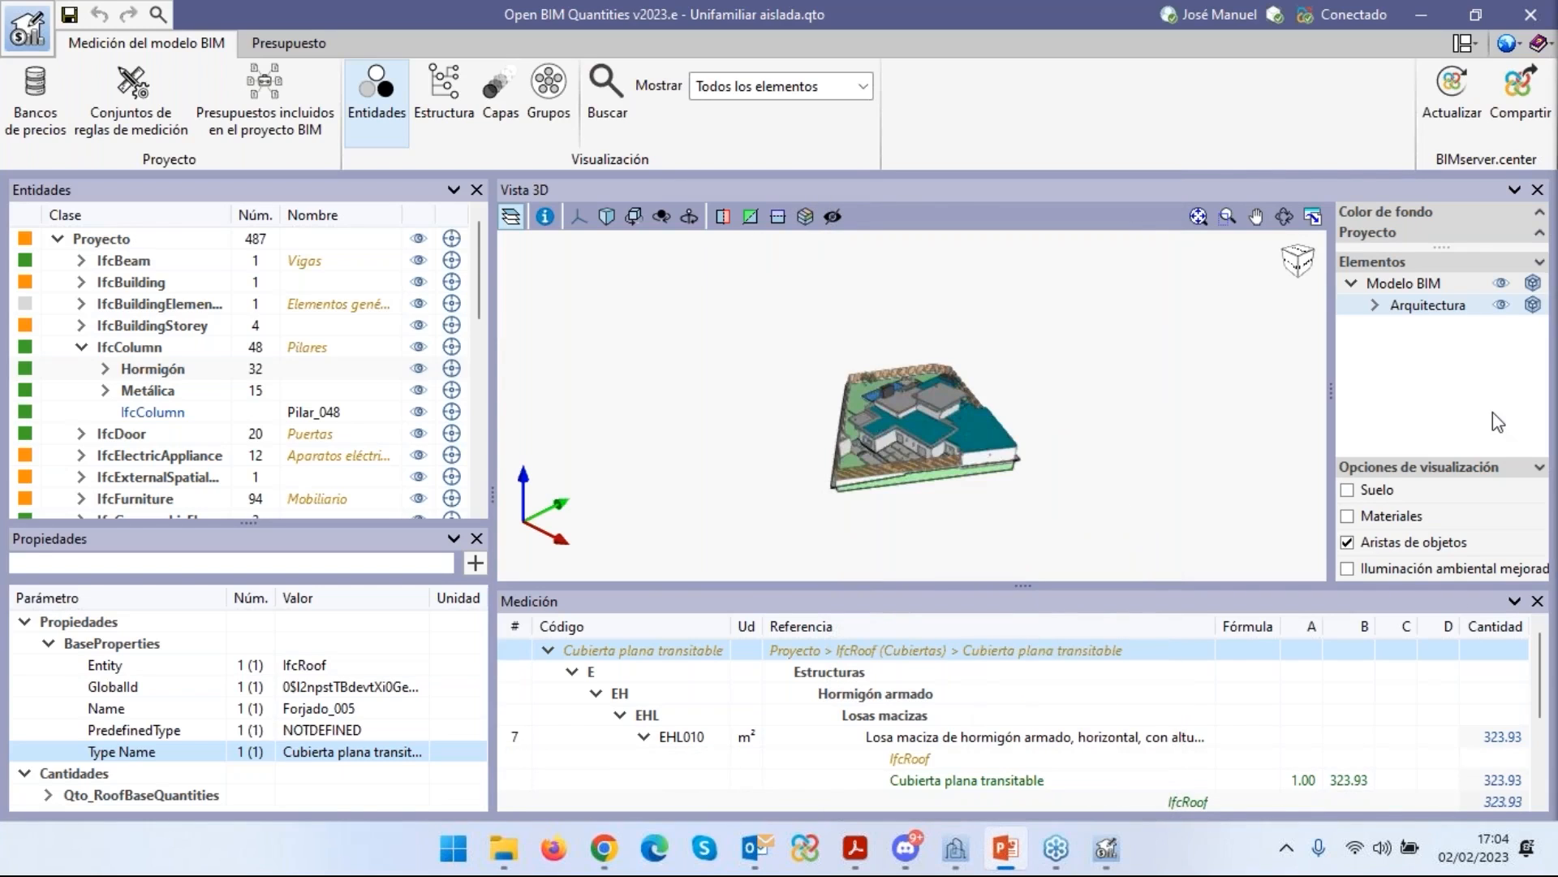
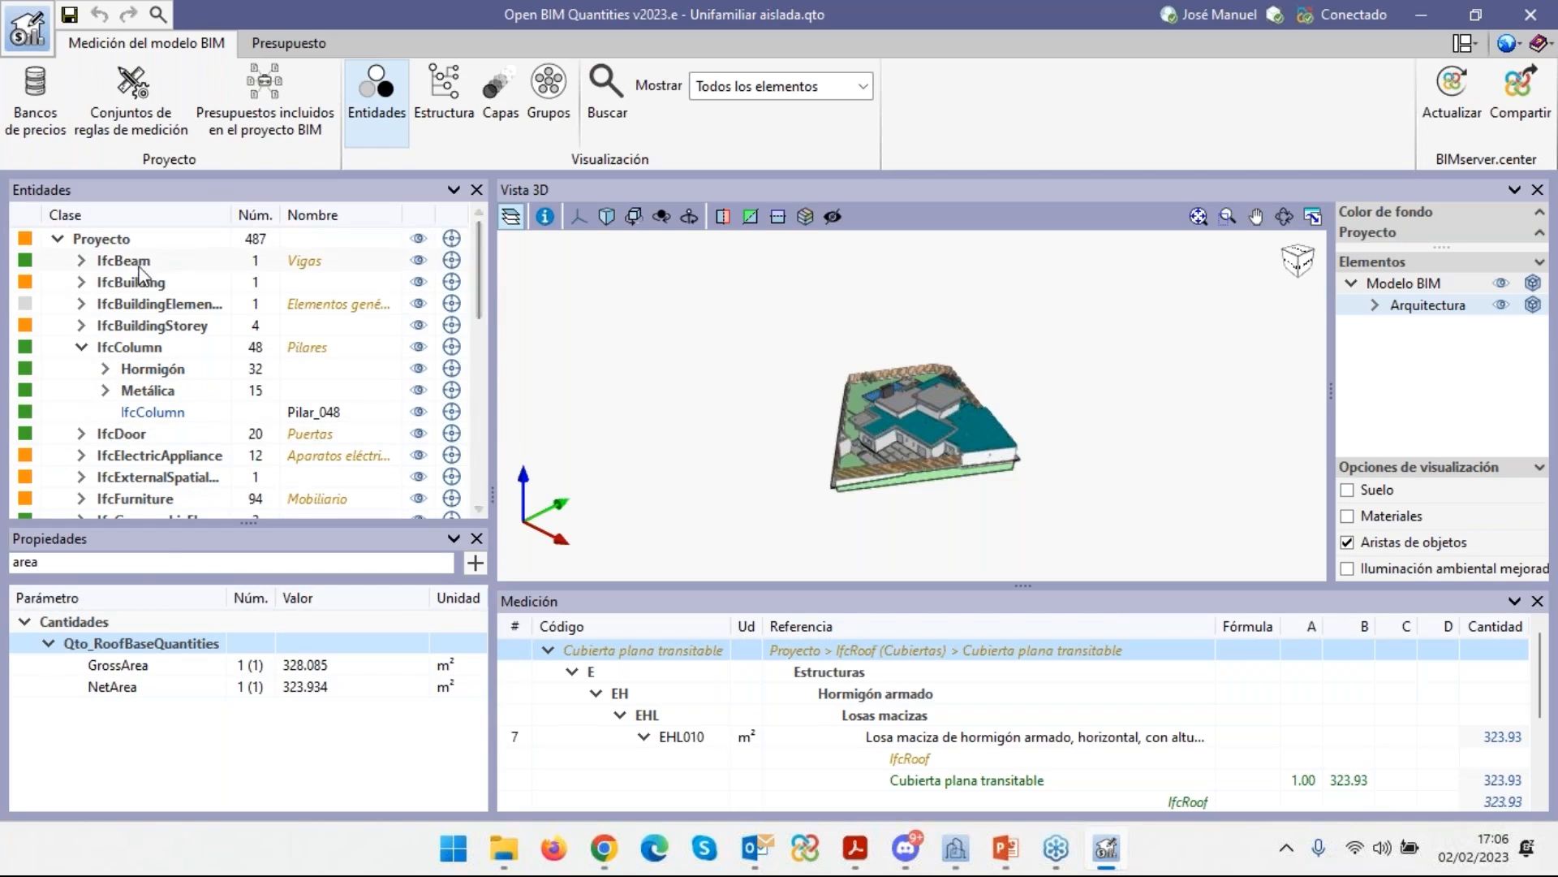
# Select the whole Proyecto node and refilter its properties by the text area.
pyautogui.click(97, 240)
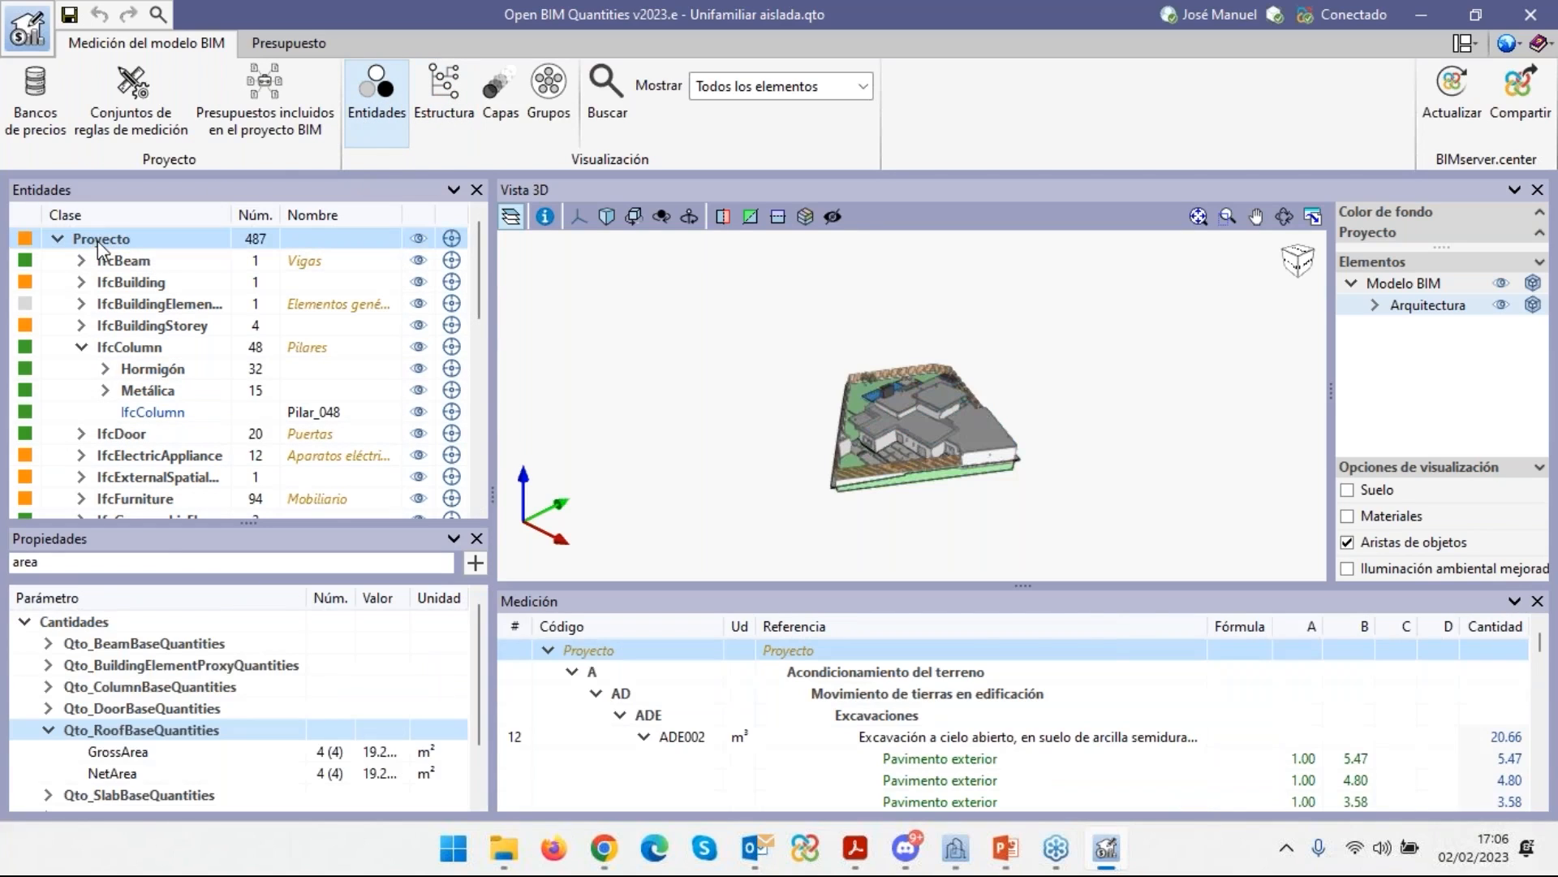
pyautogui.click(53, 562)
pyautogui.press('BackSpace')
pyautogui.press('BackSpace')
pyautogui.press('BackSpace')
pyautogui.press('BackSpace')
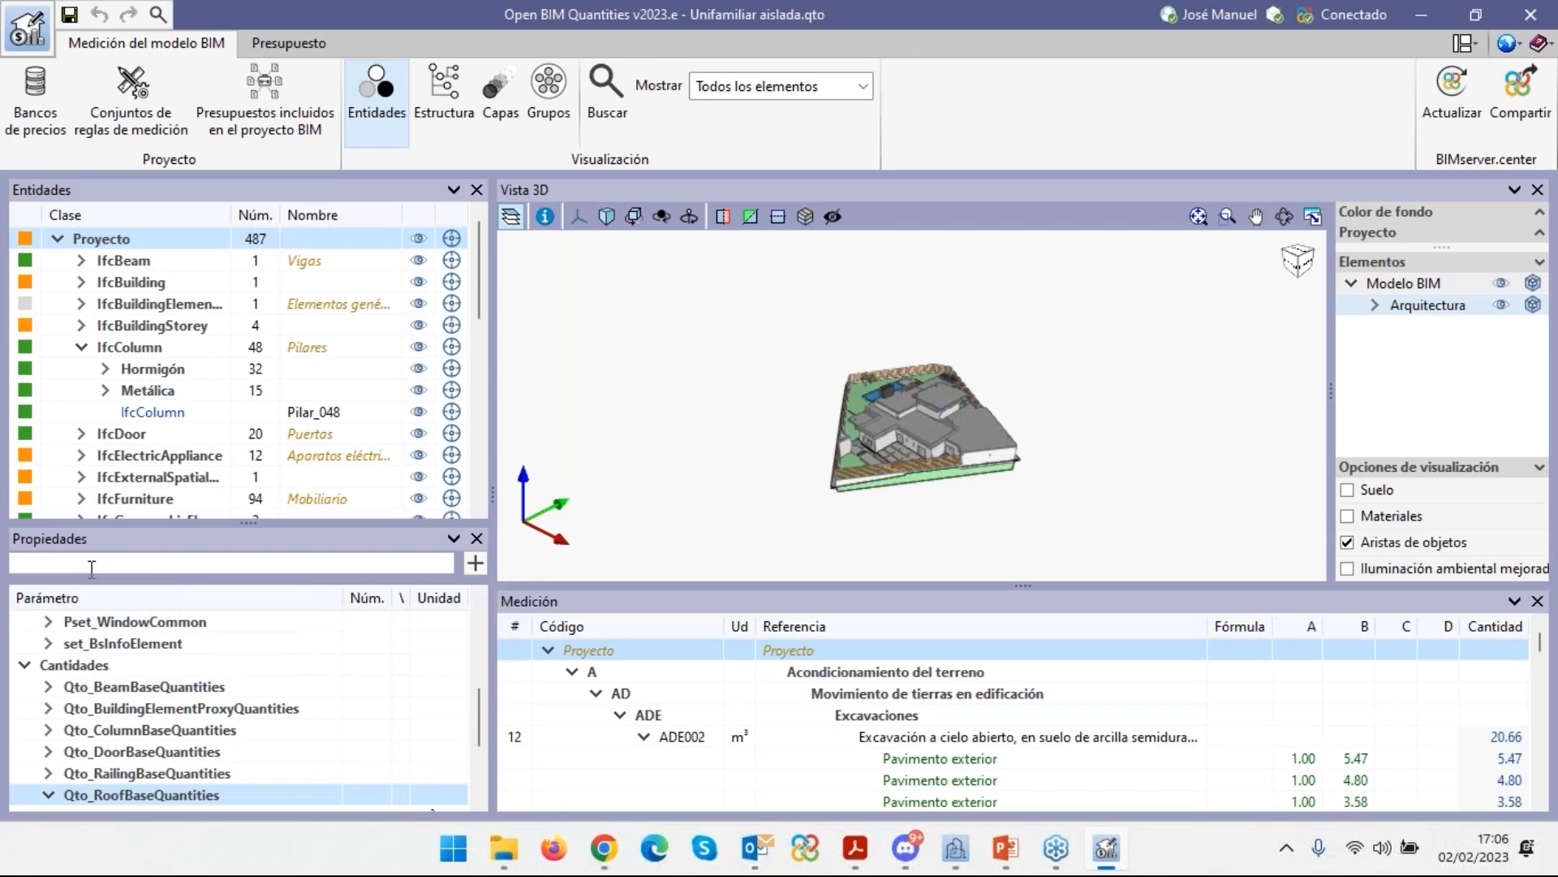
pyautogui.write('area')
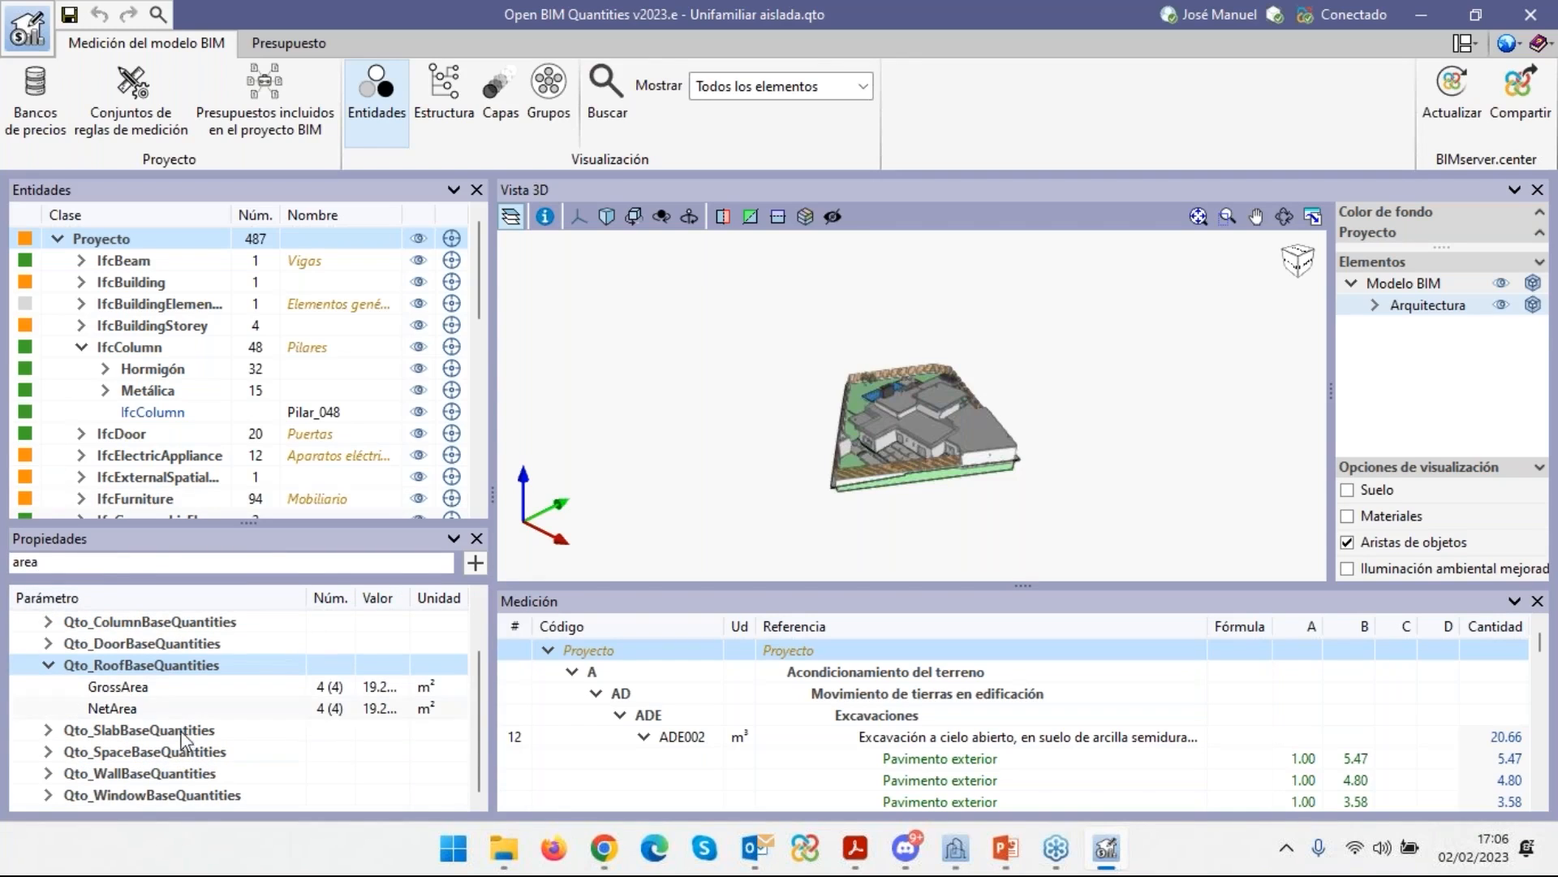
# Examine the area quantities of columns, doors and roofs in the filtered project properties.
pyautogui.click(48, 667)
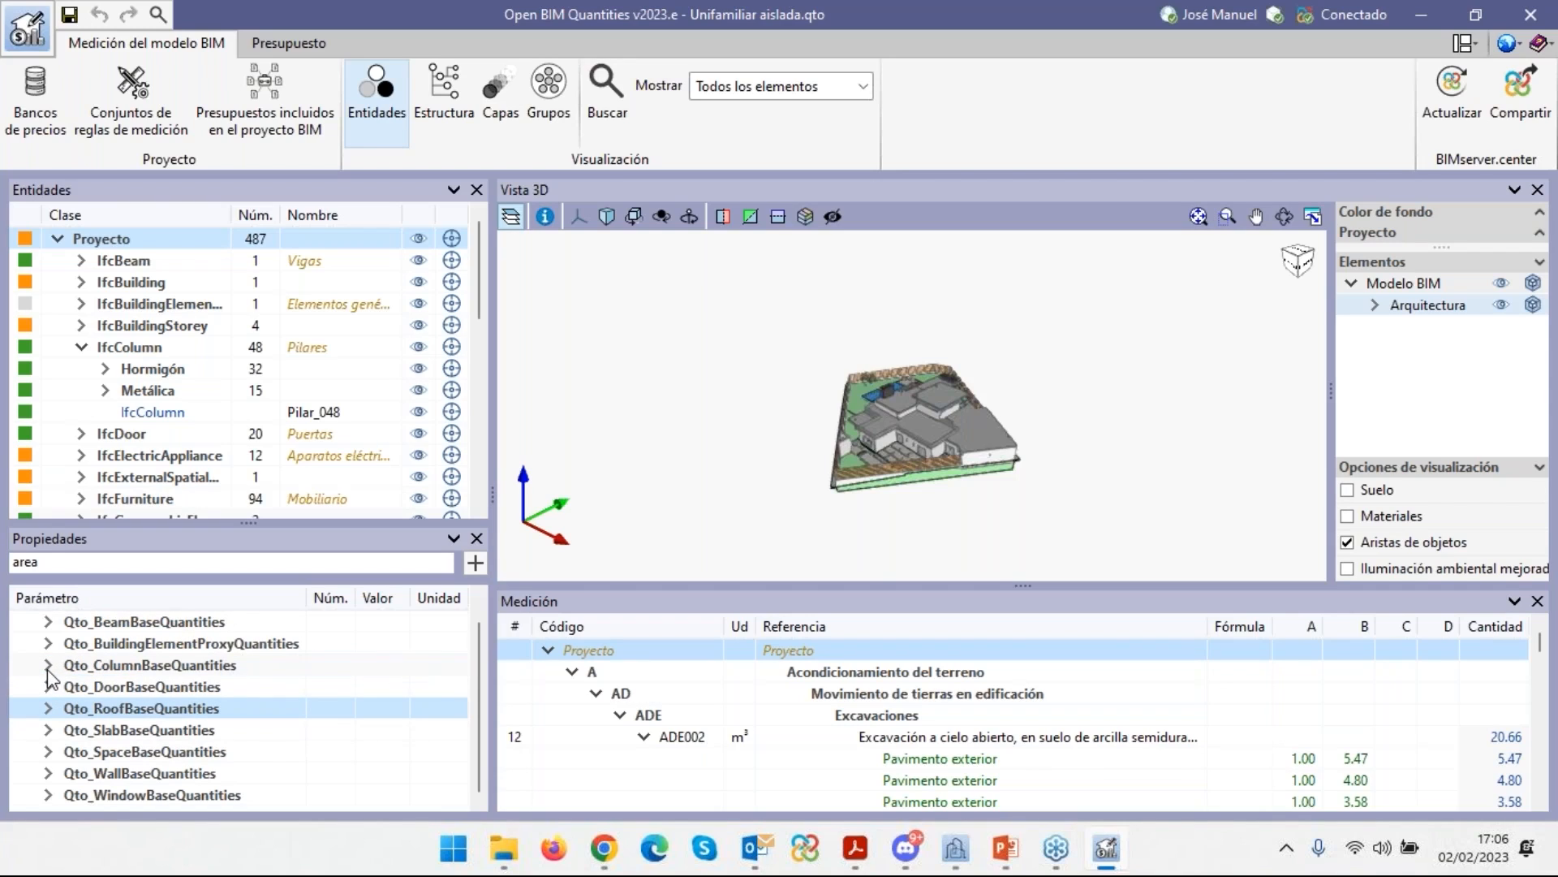
pyautogui.click(48, 665)
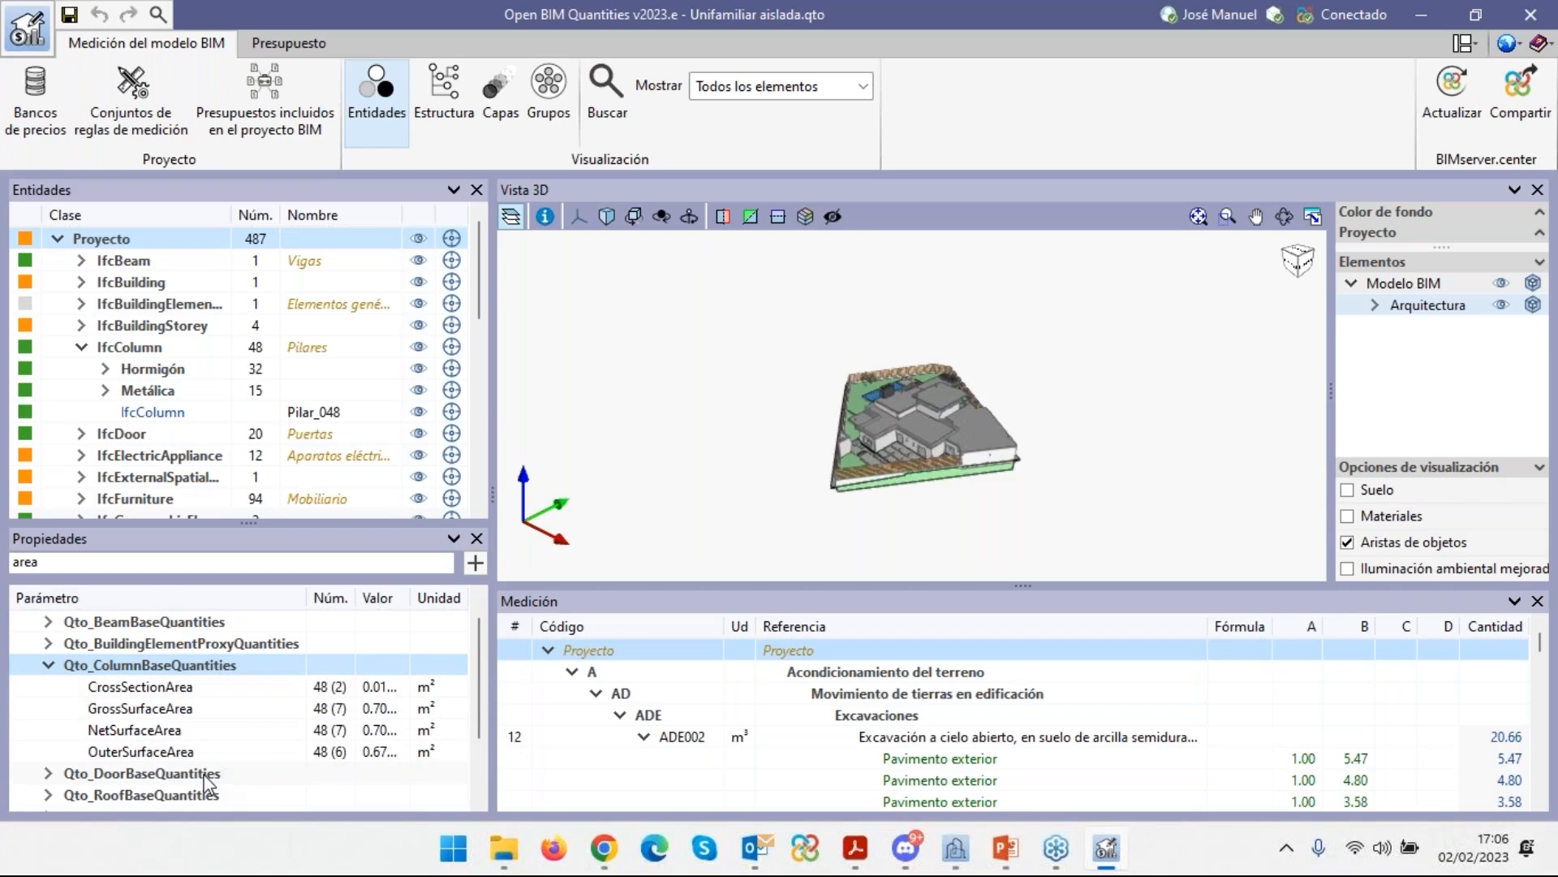
pyautogui.click(49, 773)
pyautogui.scroll(-2, 193, 699)
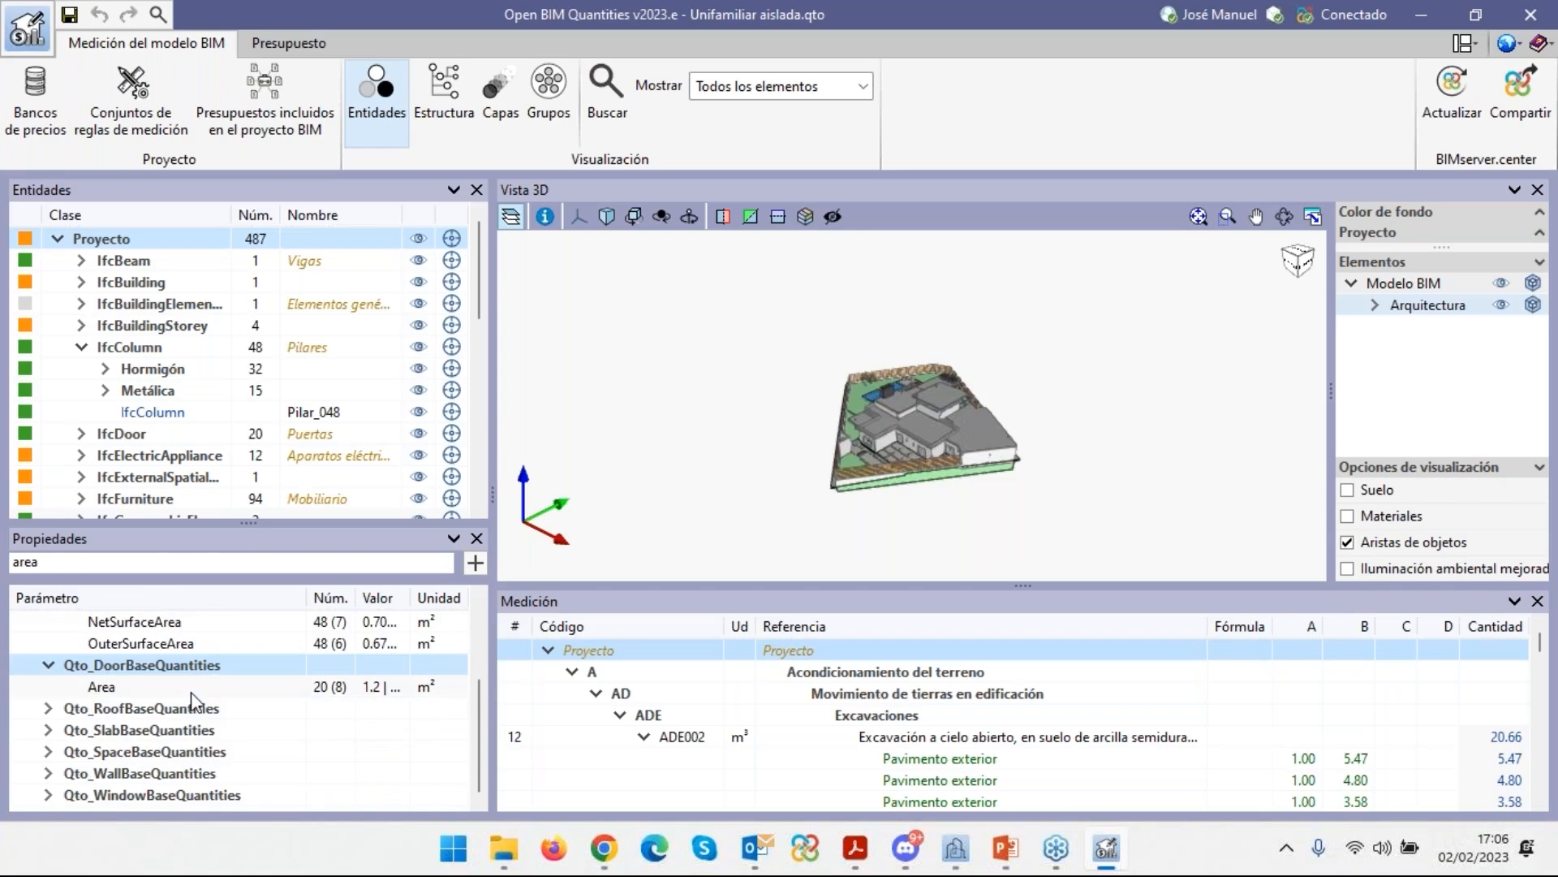
pyautogui.click(48, 709)
pyautogui.scroll(-1, 111, 694)
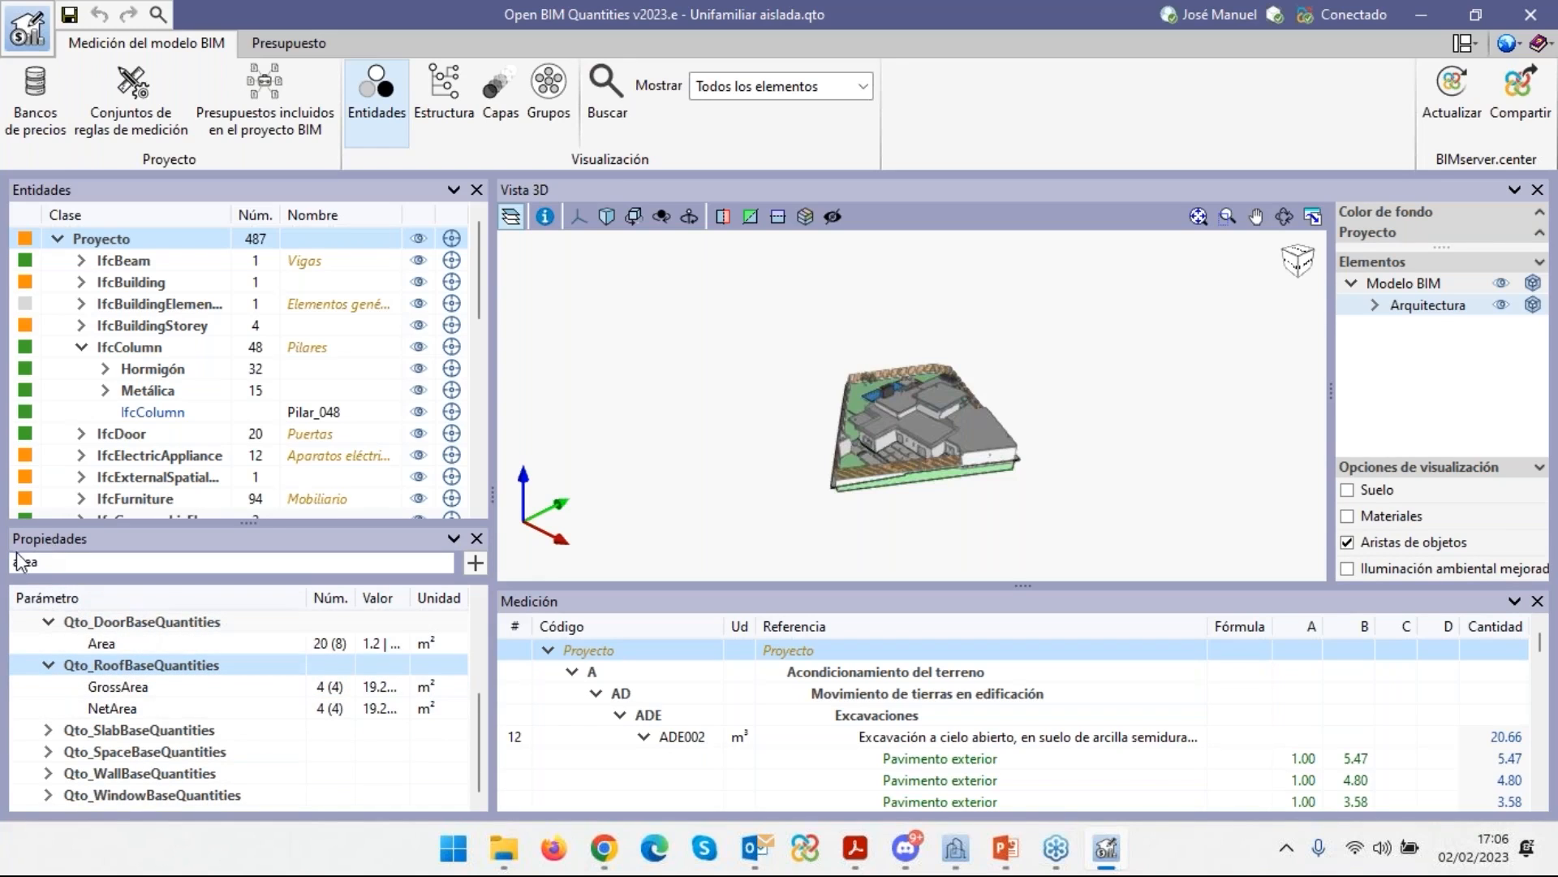
# Collapse the column, door and roof base quantity groups in the filtered project properties.
pyautogui.moveTo(46, 563); pyautogui.dragTo(4, 564)
pyautogui.scroll(4, 172, 703)
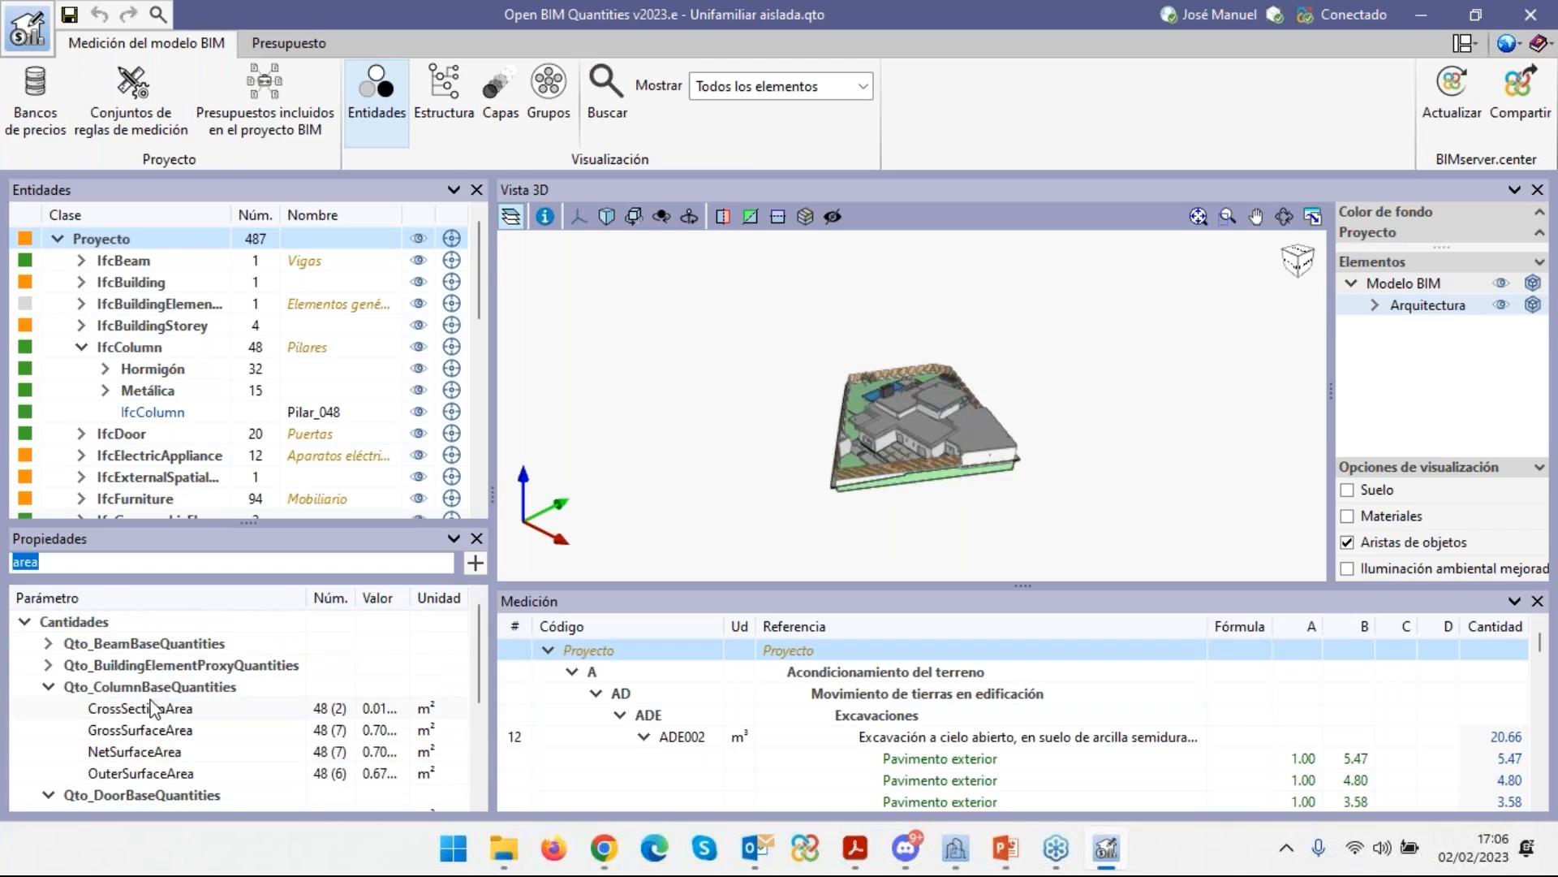
pyautogui.click(49, 687)
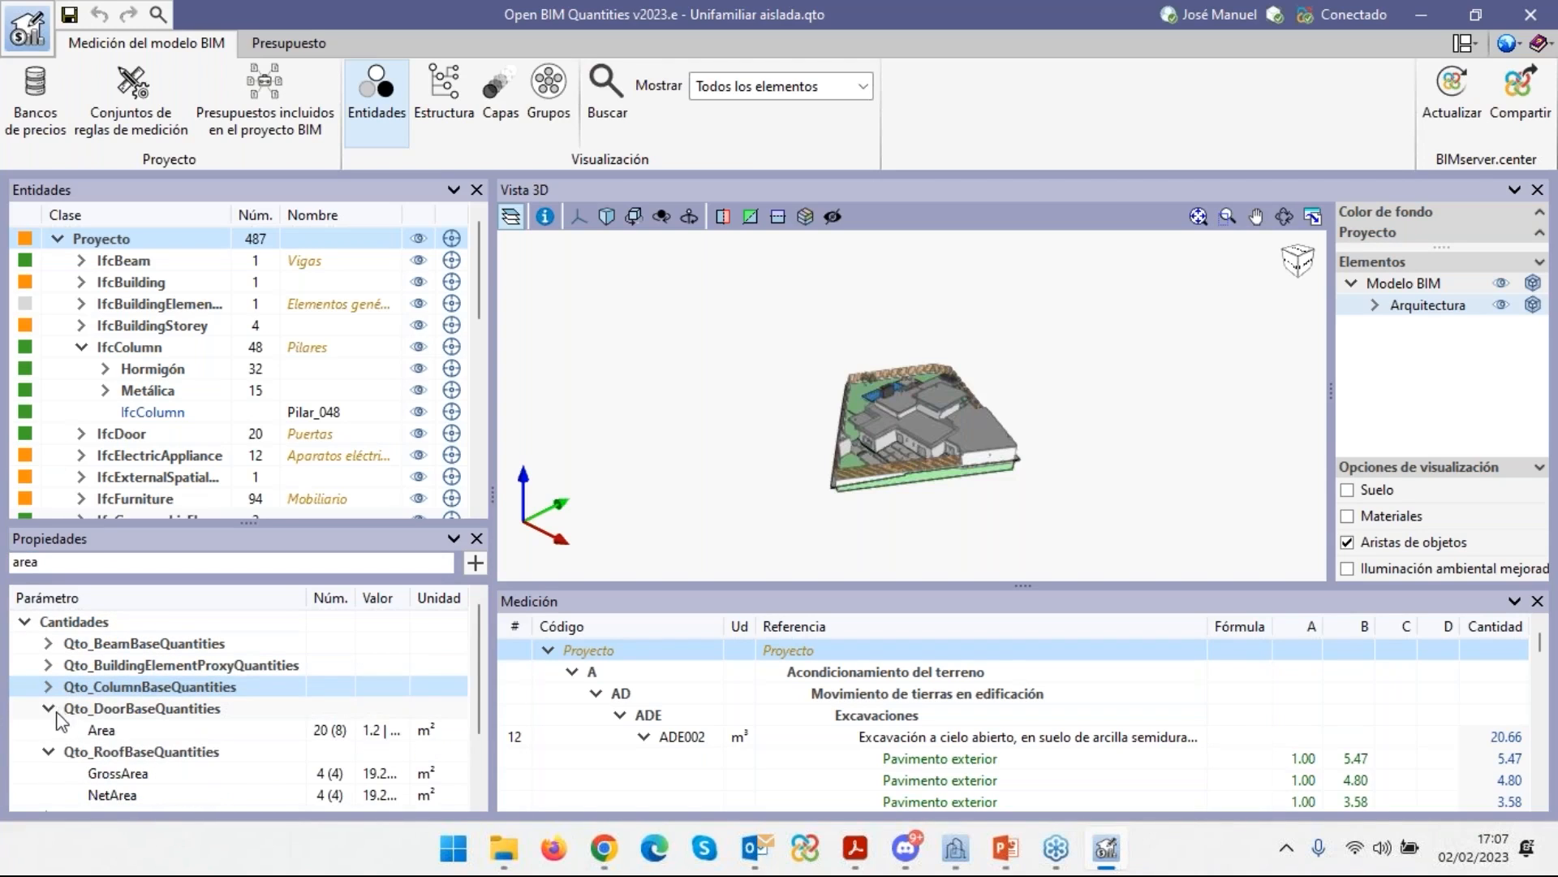
pyautogui.click(49, 707)
pyautogui.click(49, 730)
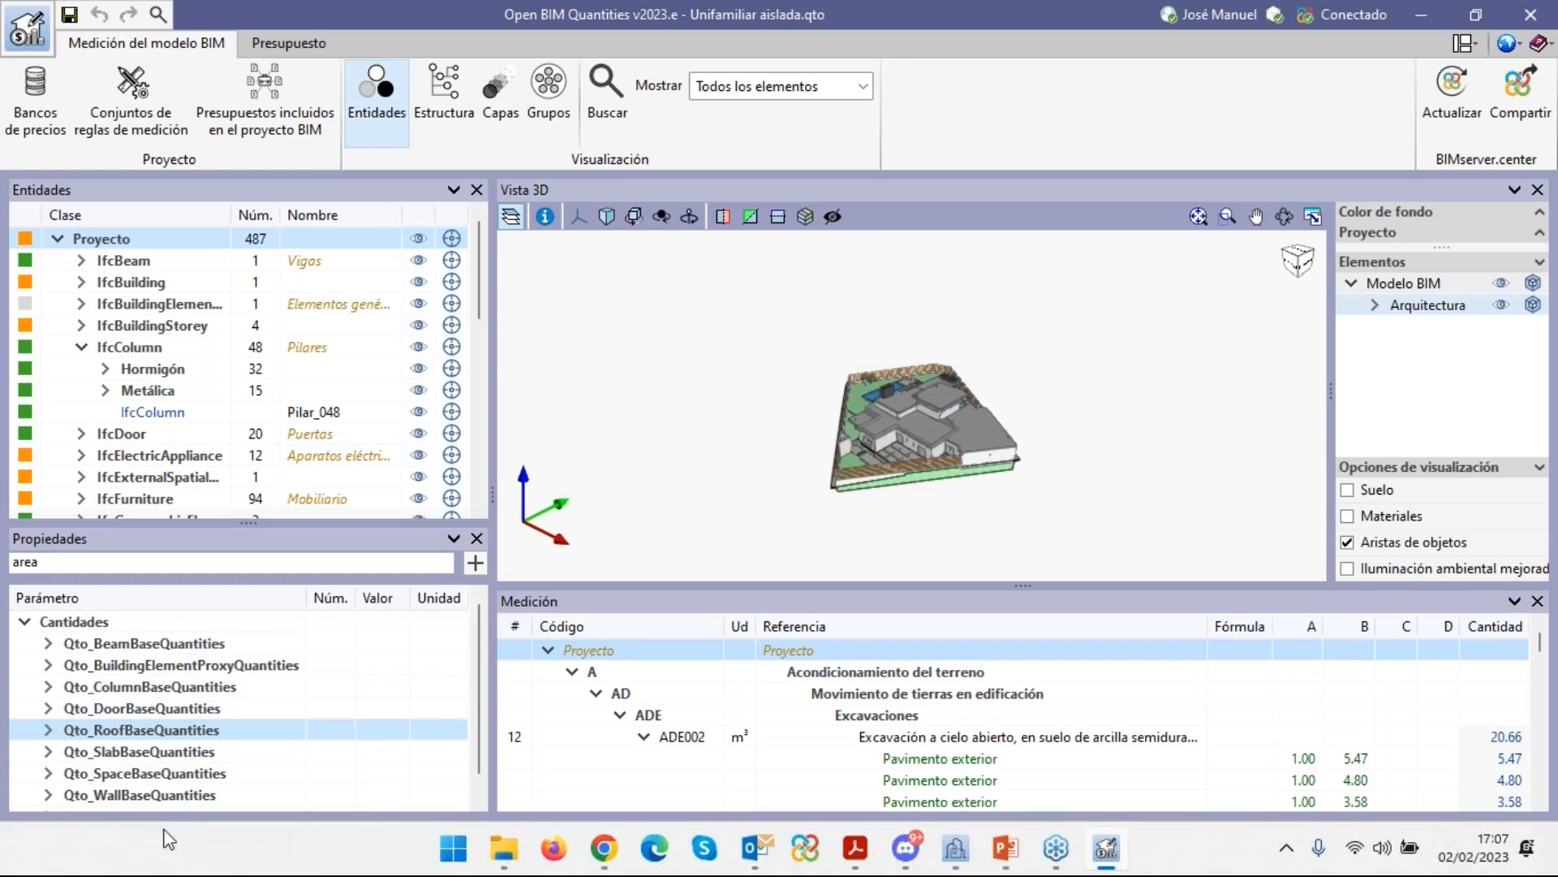
# Inspect the IfcBeam class's base quantities under the area filter, clear the filter to review all of them, and expand the class.
pyautogui.click(130, 261)
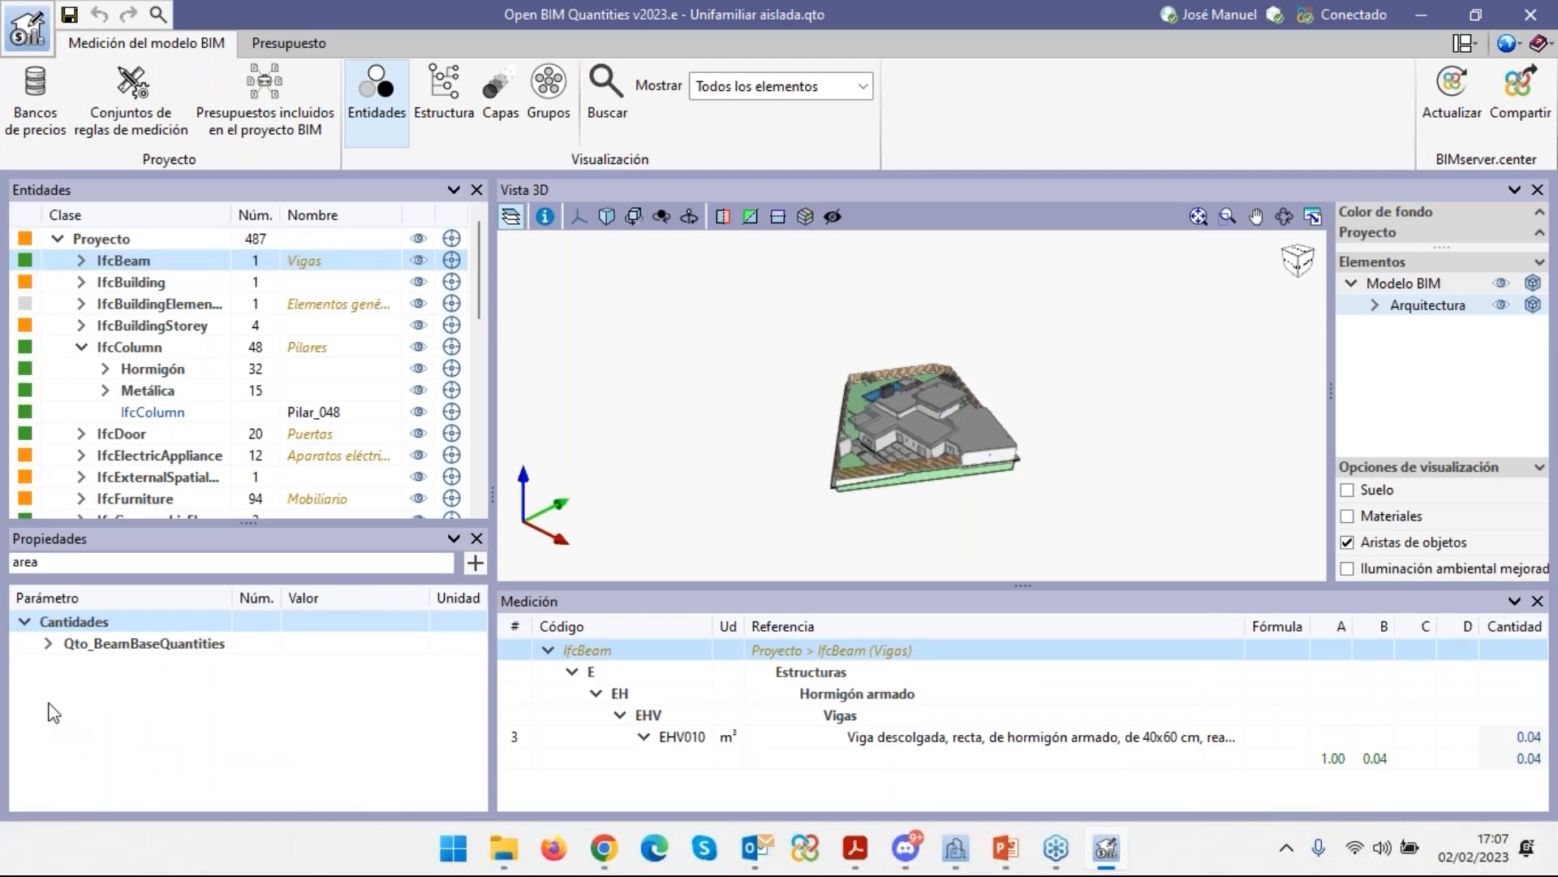
pyautogui.click(50, 645)
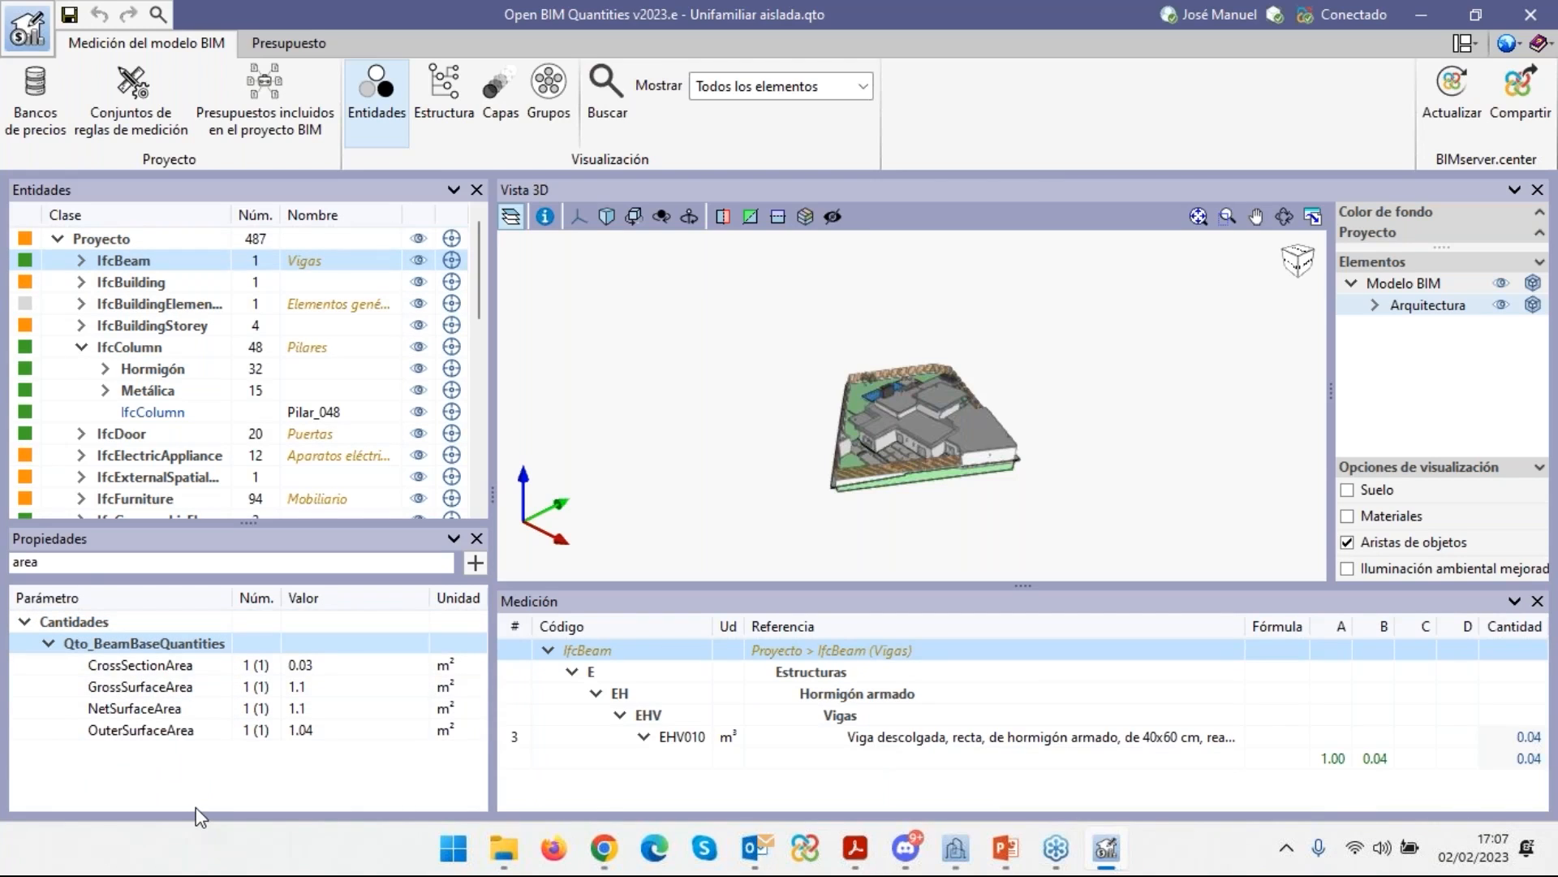
pyautogui.click(64, 568)
pyautogui.press('BackSpace')
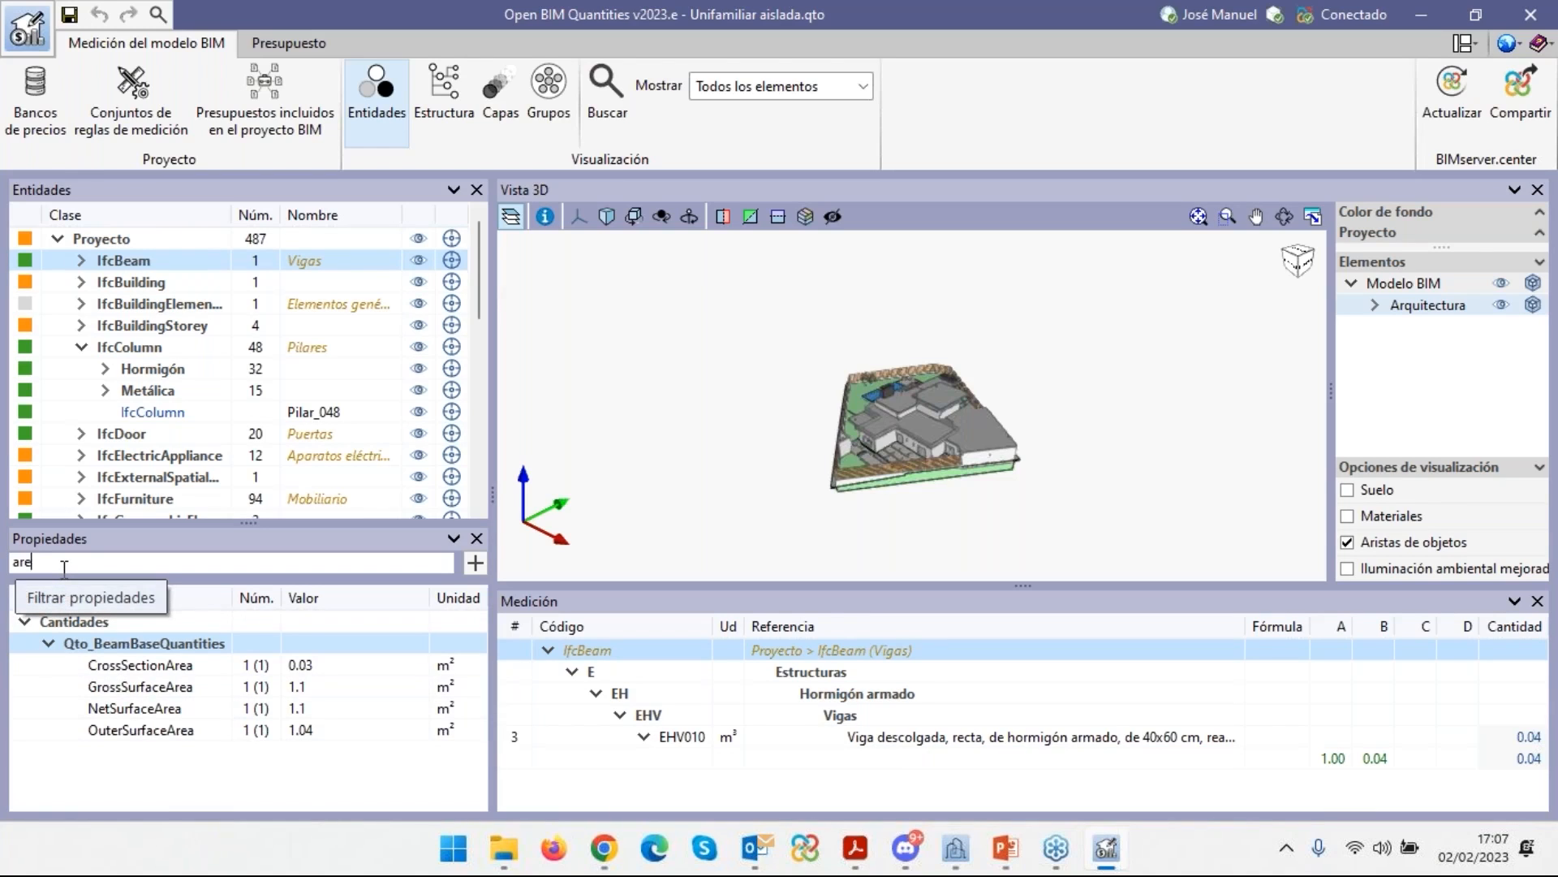
pyautogui.press('BackSpace')
pyautogui.press('BackSpace')
pyautogui.press('BackSpace')
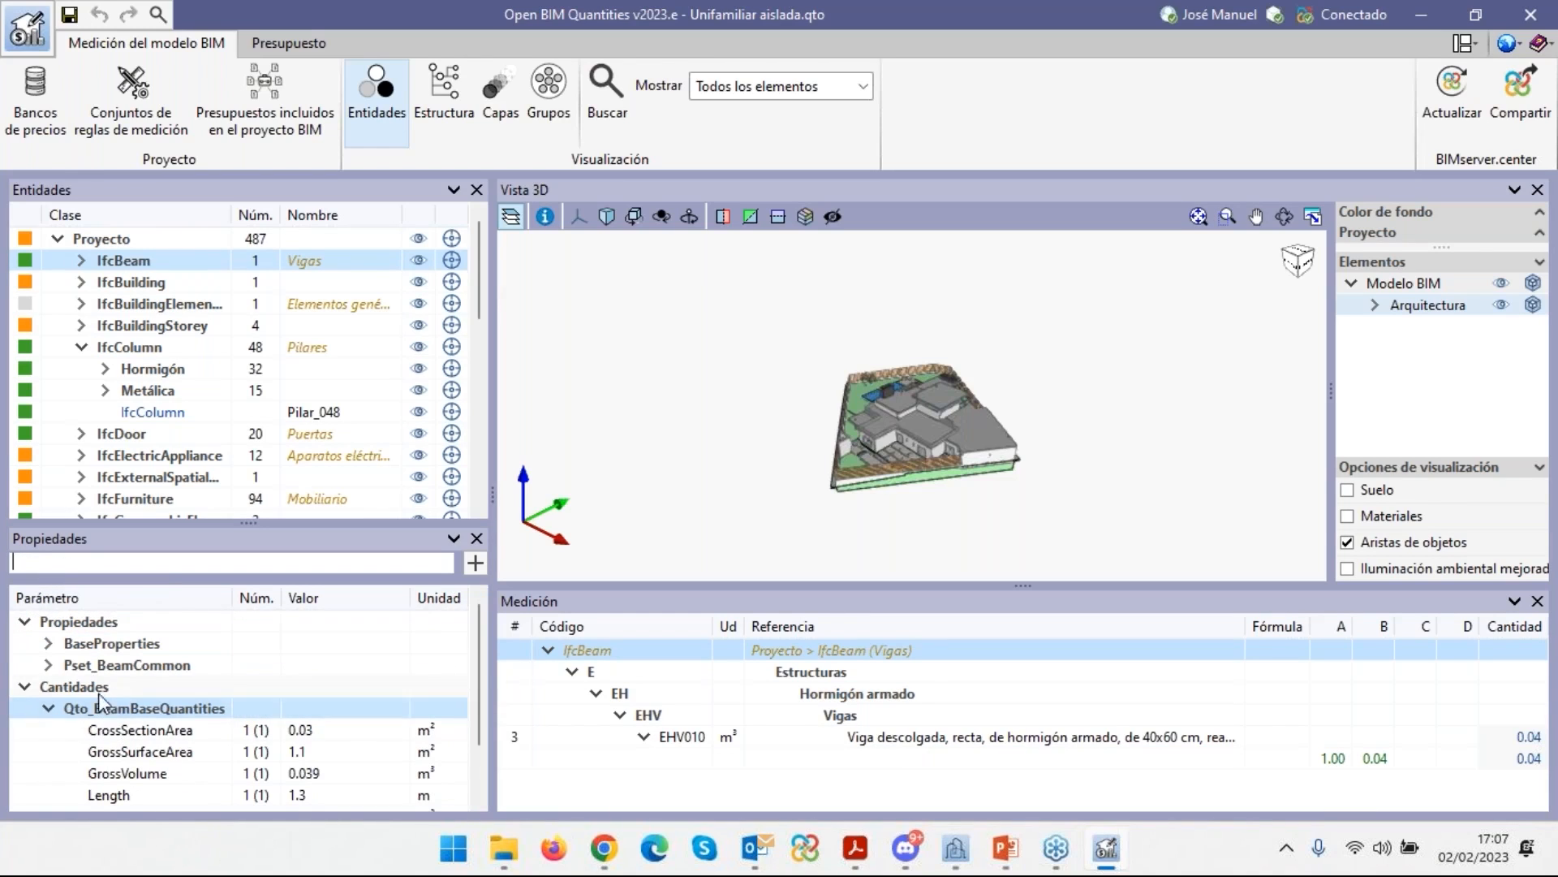
pyautogui.scroll(-1, 170, 704)
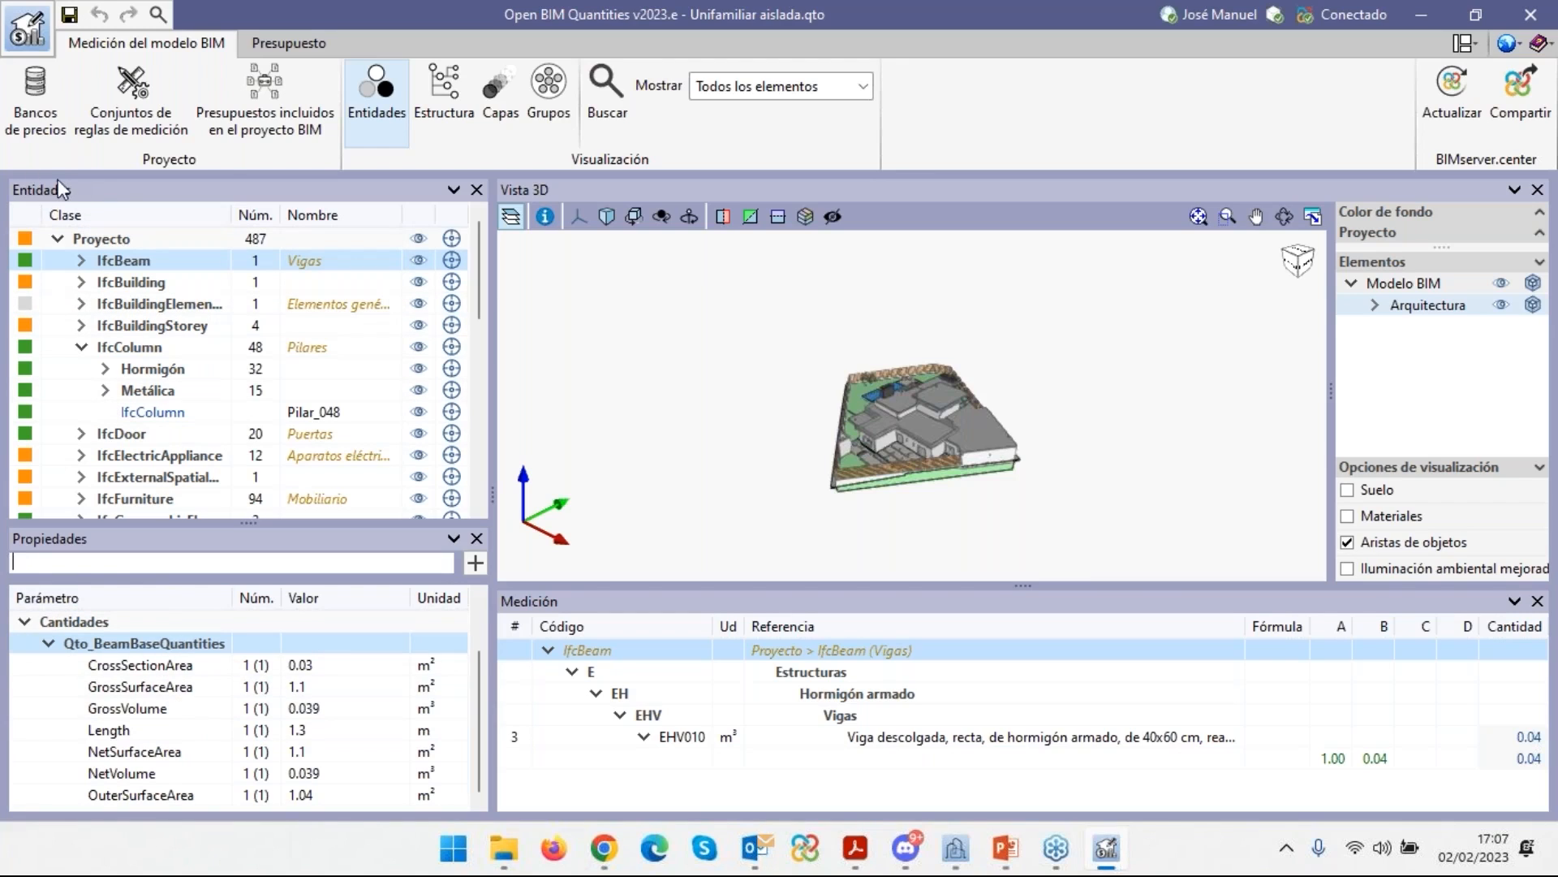
pyautogui.click(81, 260)
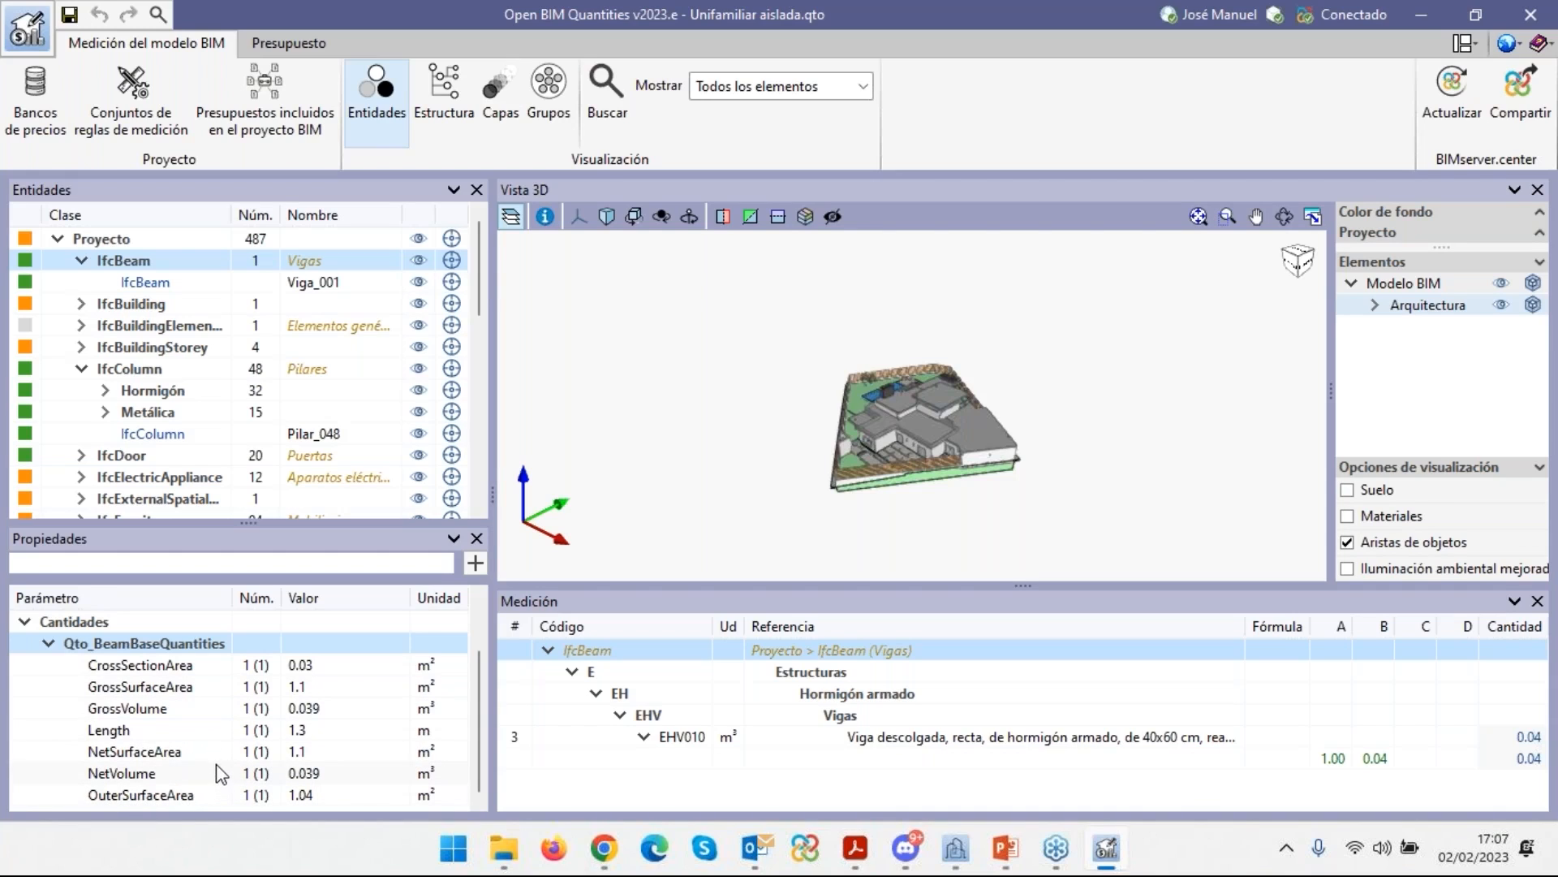
# Filter the IfcBeam properties by the text area.
pyautogui.click(50, 560)
pyautogui.write('area')
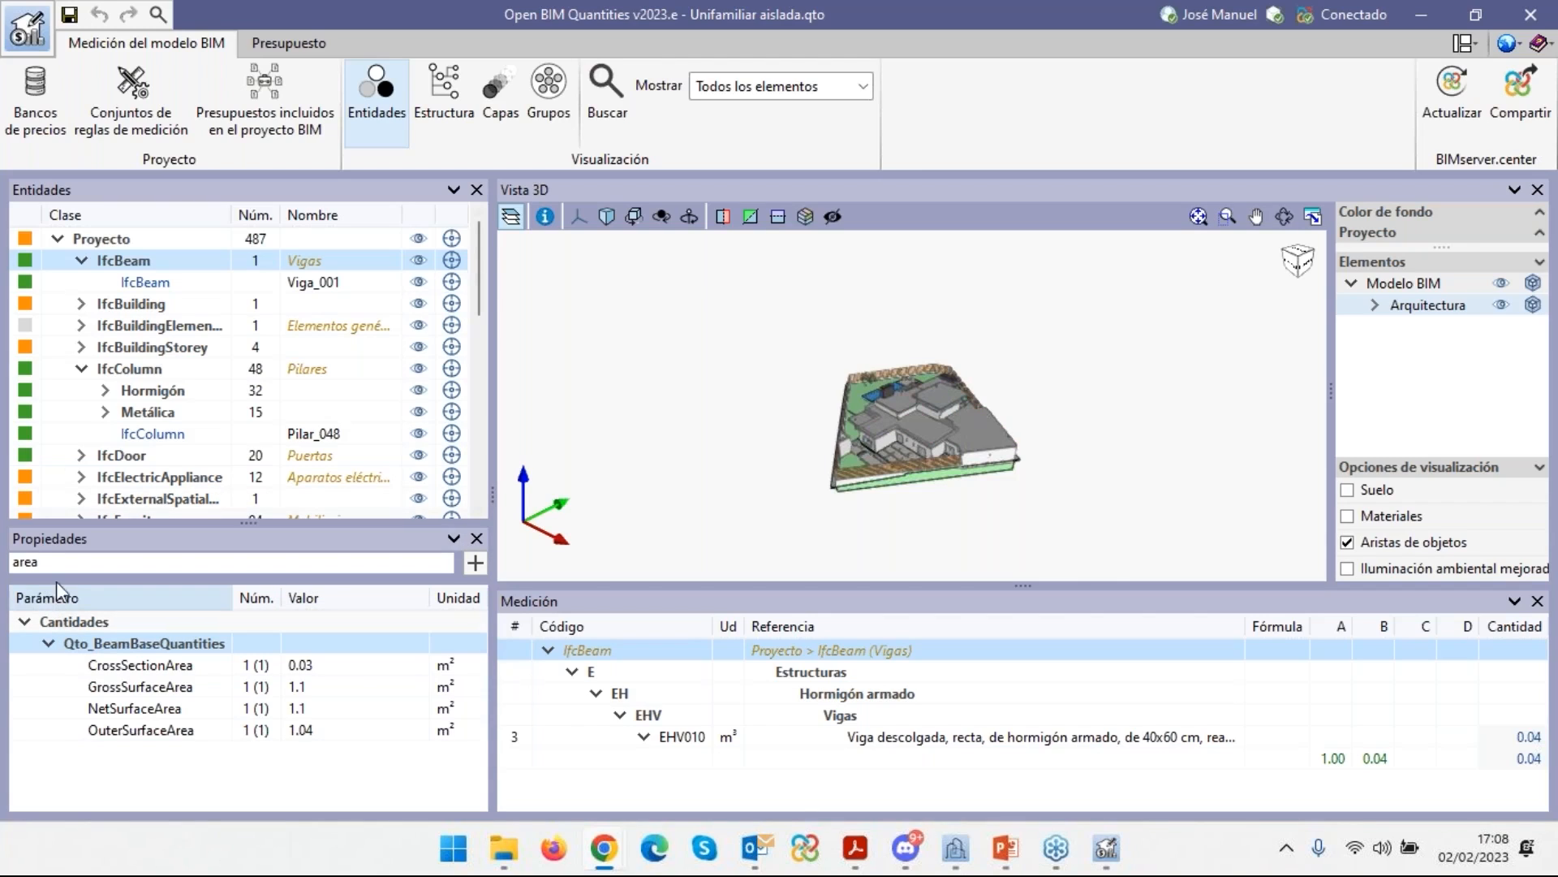
pyautogui.doubleClick(26, 562)
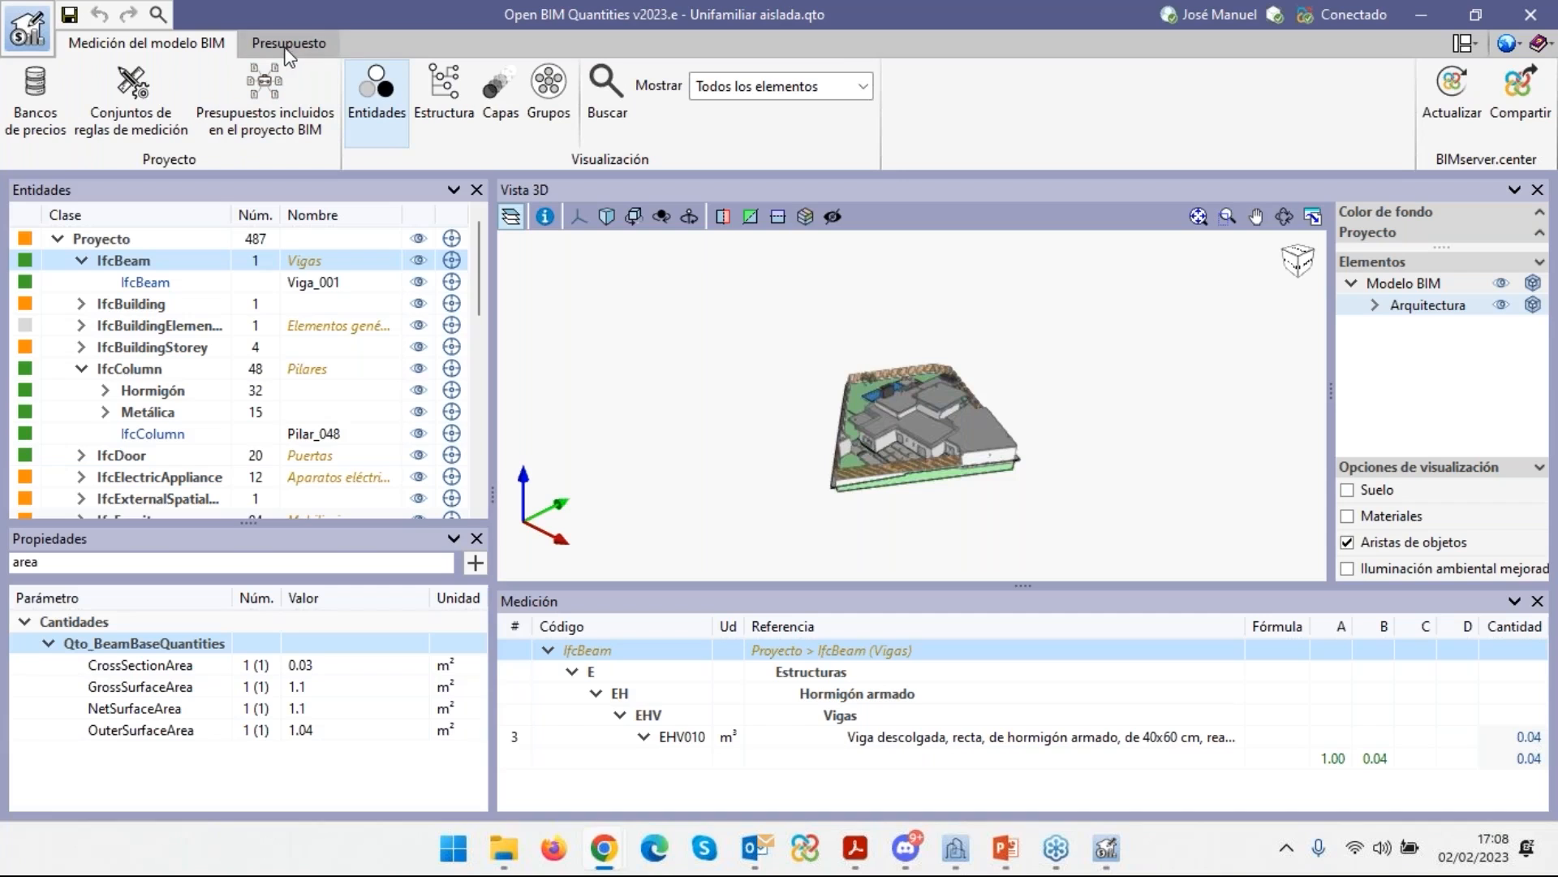
# Open the Copia Unifamiliar ailada measurement rule set for editing in a maximized window.
pyautogui.click(145, 77)
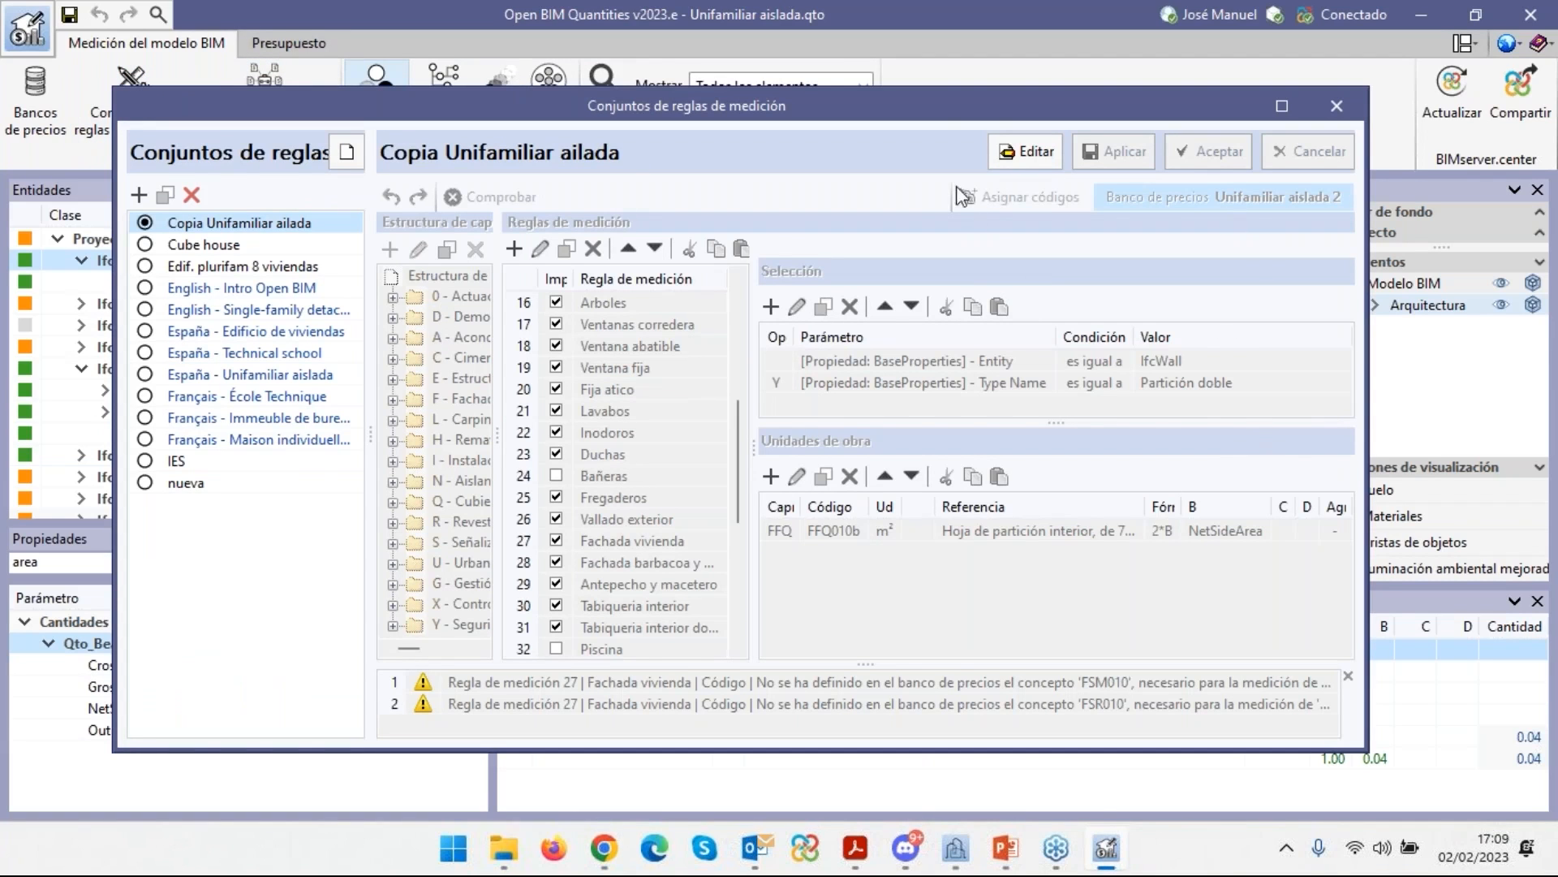
pyautogui.click(1029, 152)
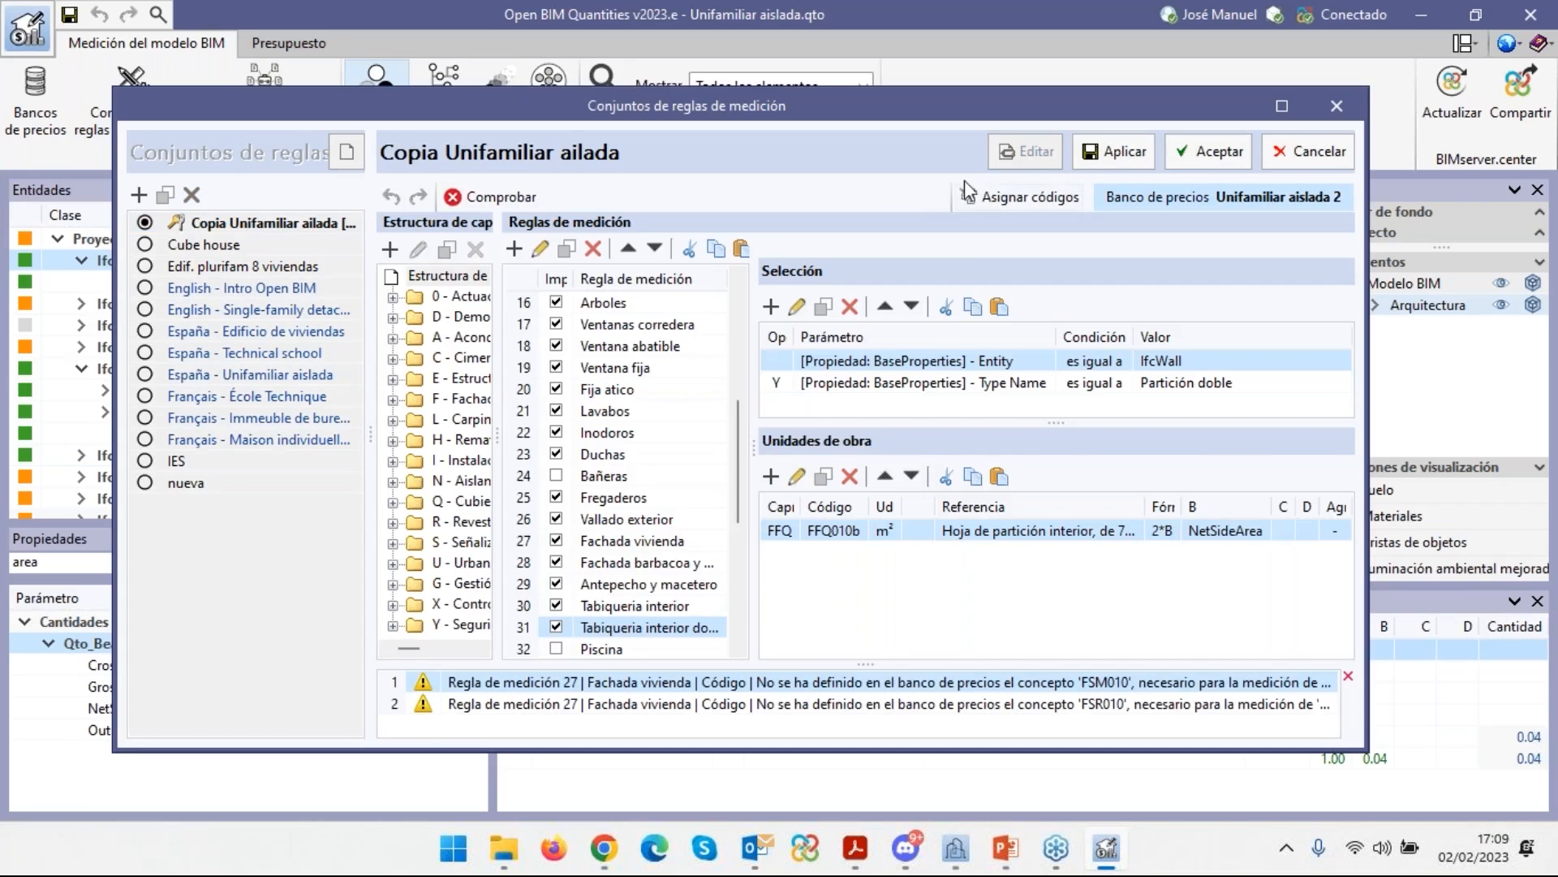
pyautogui.click(1282, 106)
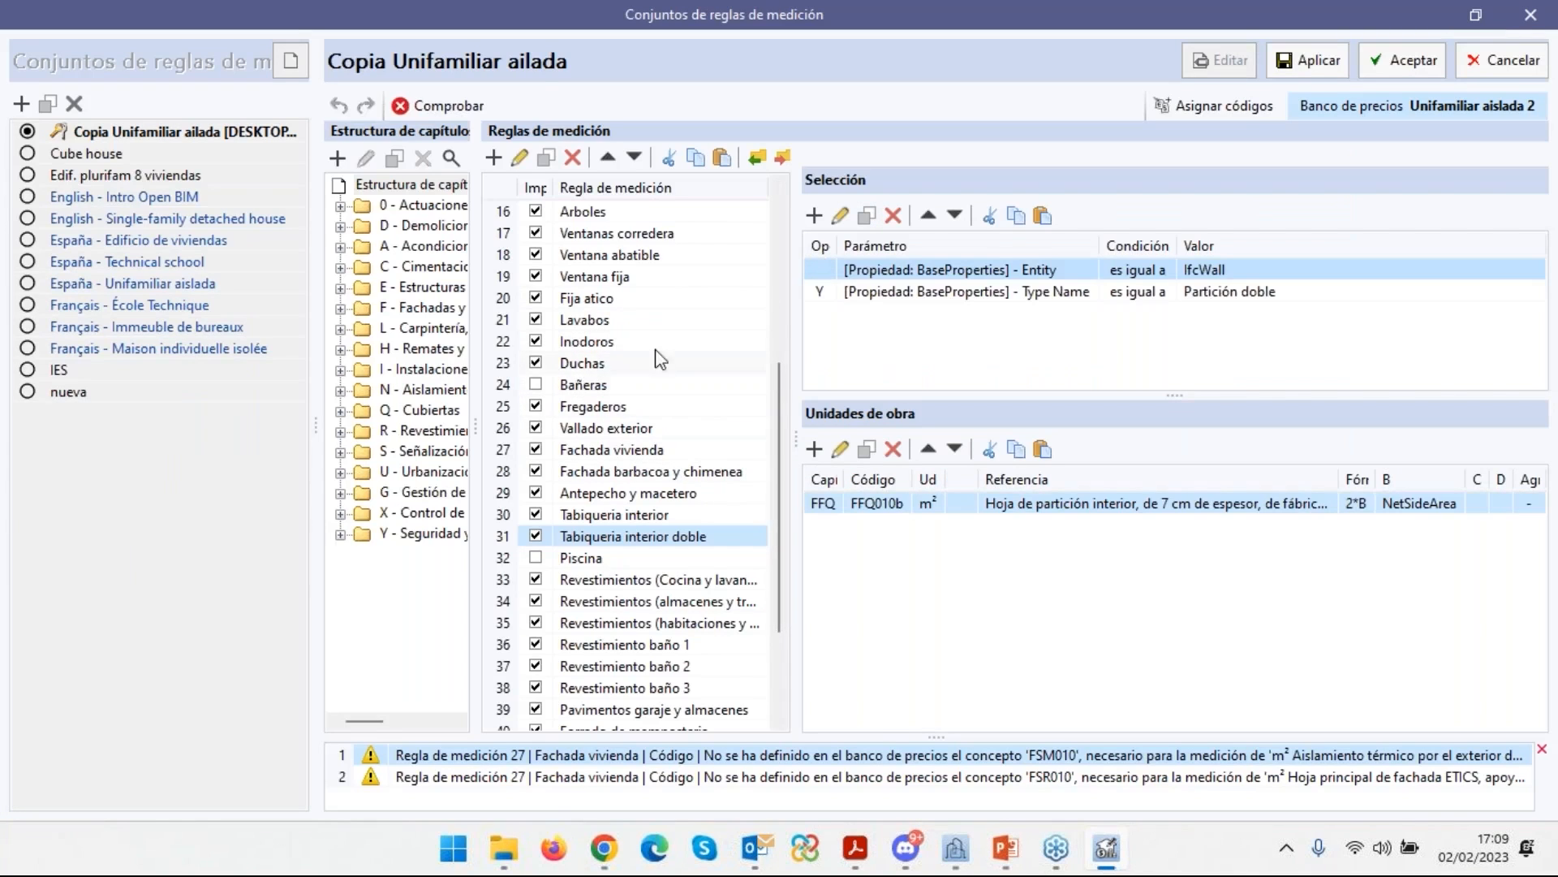
# Look through the full list of measurement rules in Copia Unifamiliar ailada, from Pilares de Hormigón to Acometida.
pyautogui.scroll(-3, 582, 346)
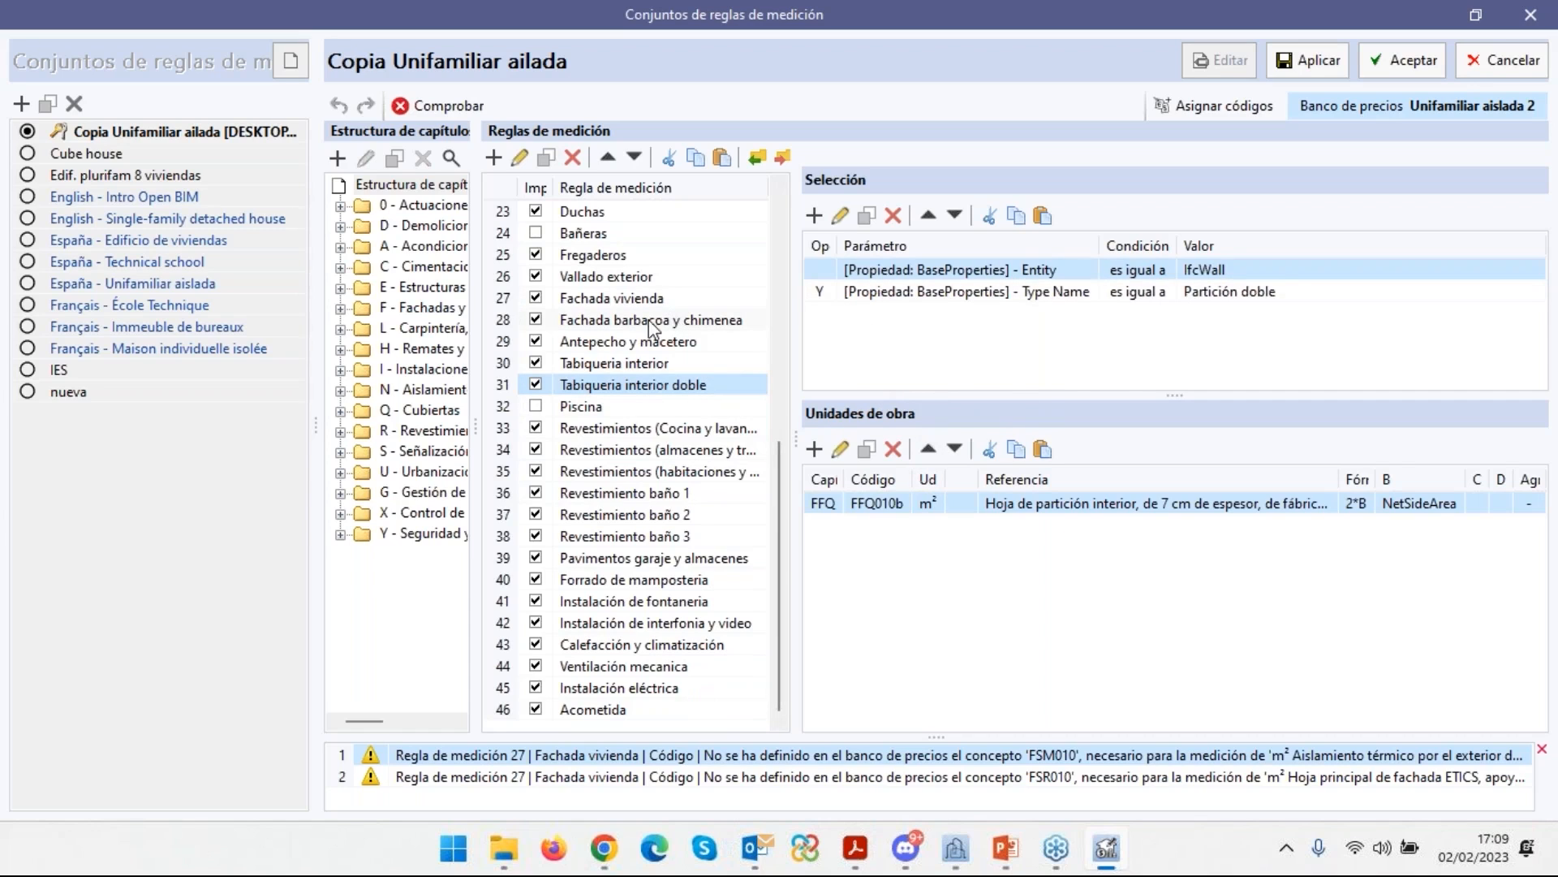
pyautogui.scroll(8, 615, 459)
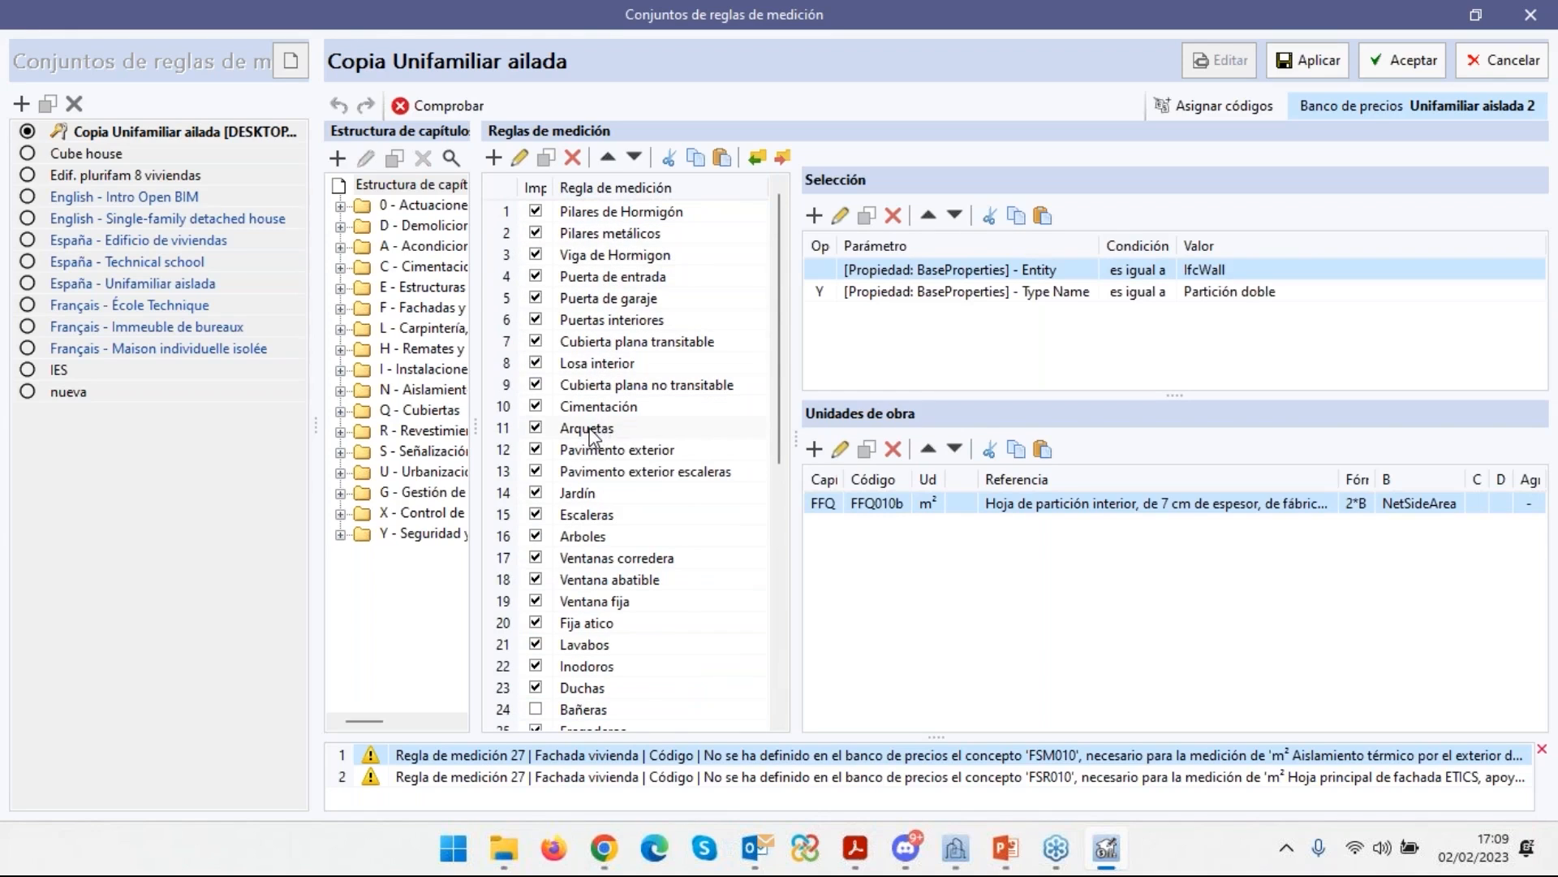
pyautogui.scroll(-1, 590, 443)
pyautogui.scroll(-3, 590, 442)
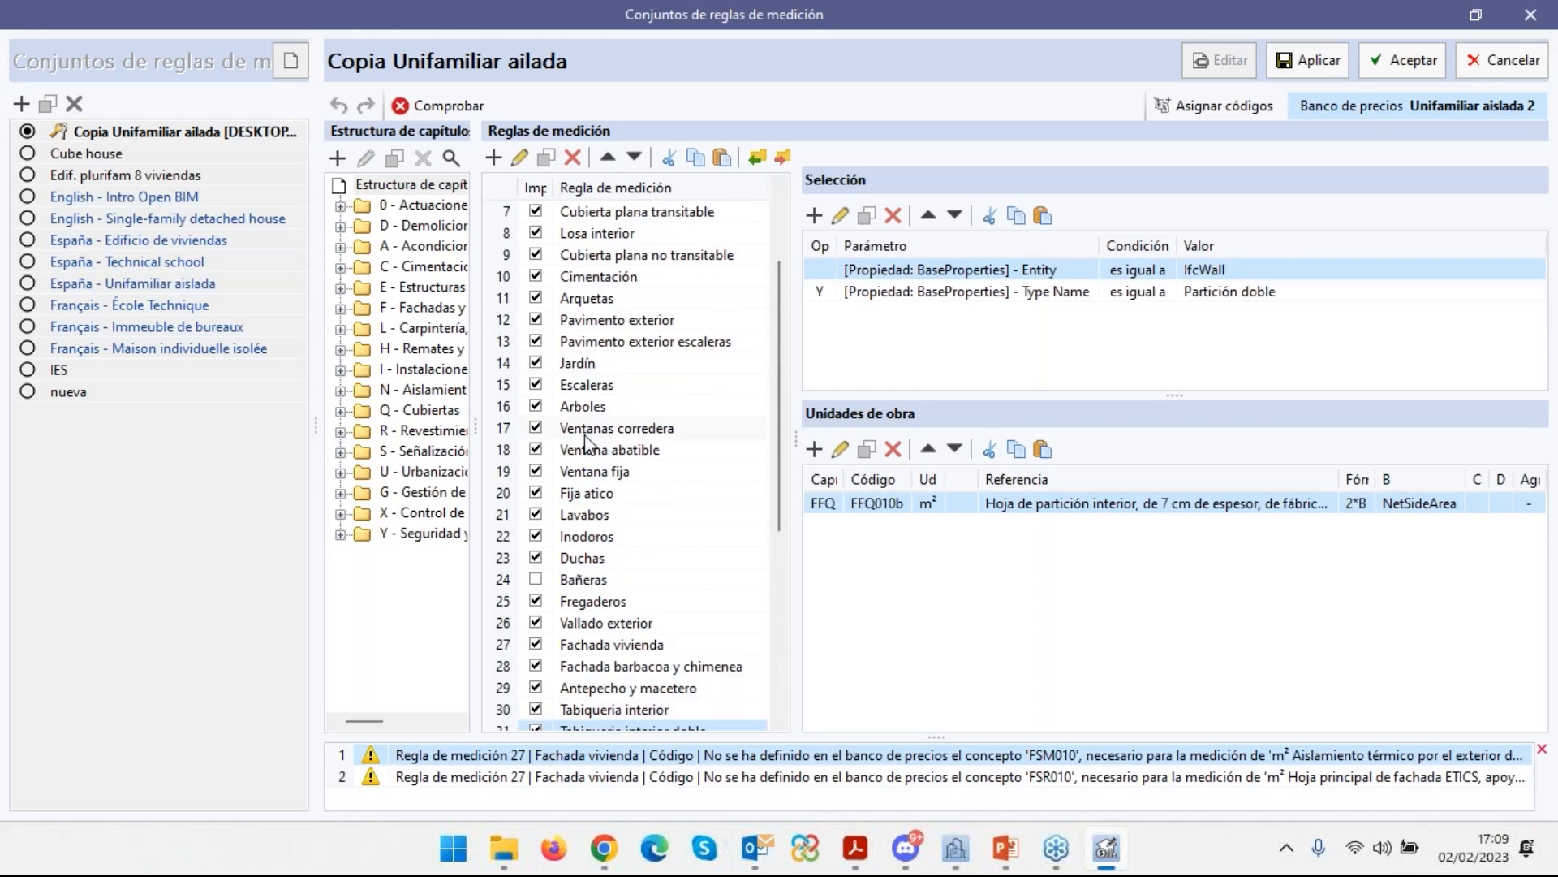
pyautogui.scroll(-3, 586, 439)
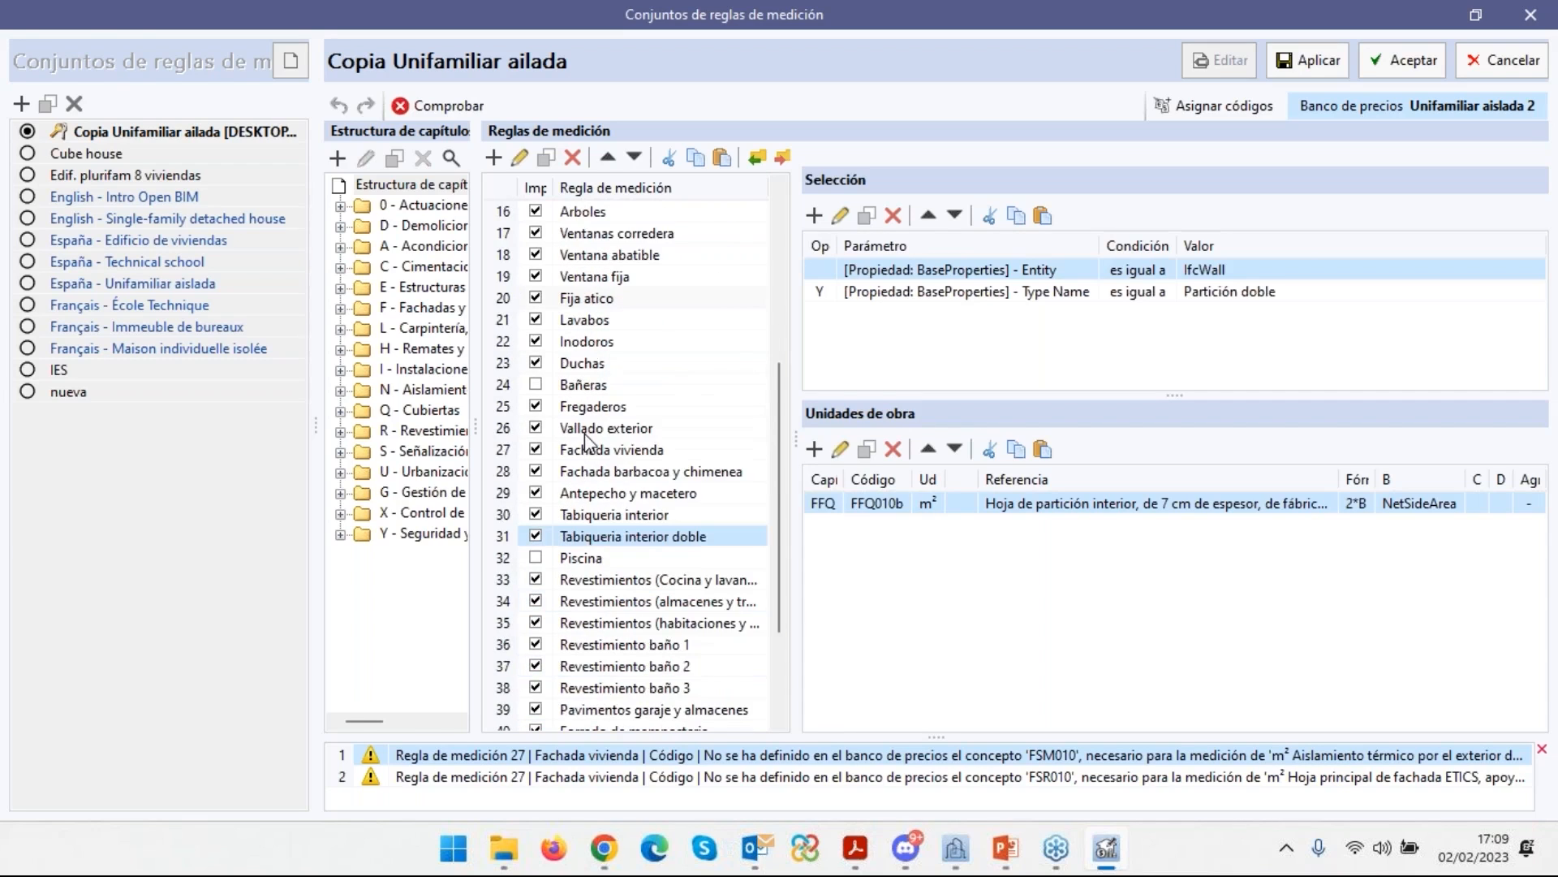
pyautogui.scroll(-1, 586, 439)
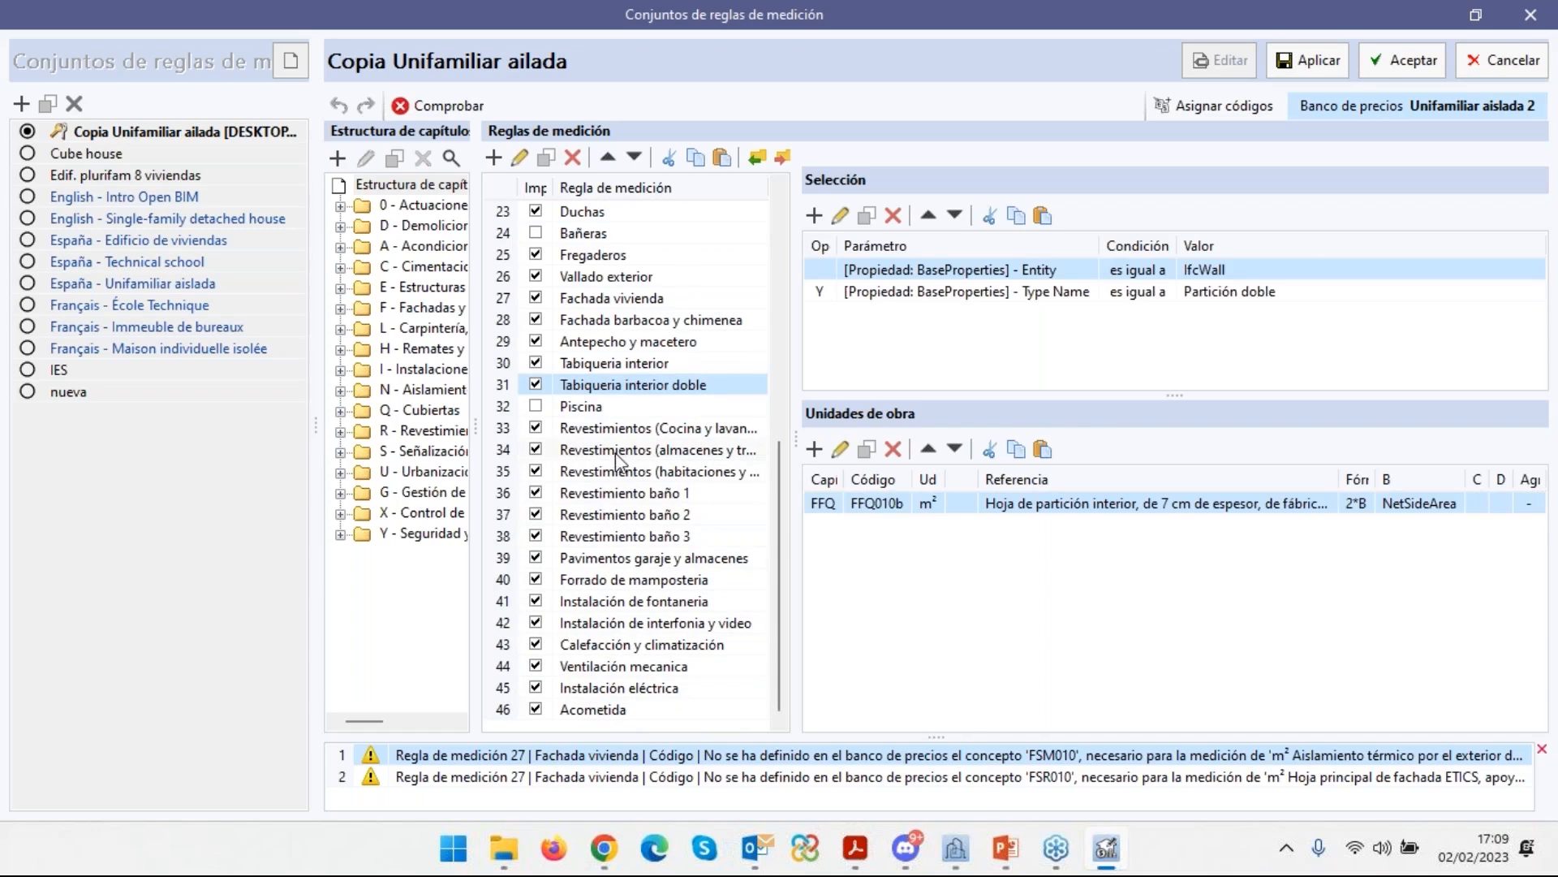
pyautogui.scroll(2, 590, 418)
pyautogui.scroll(1, 591, 404)
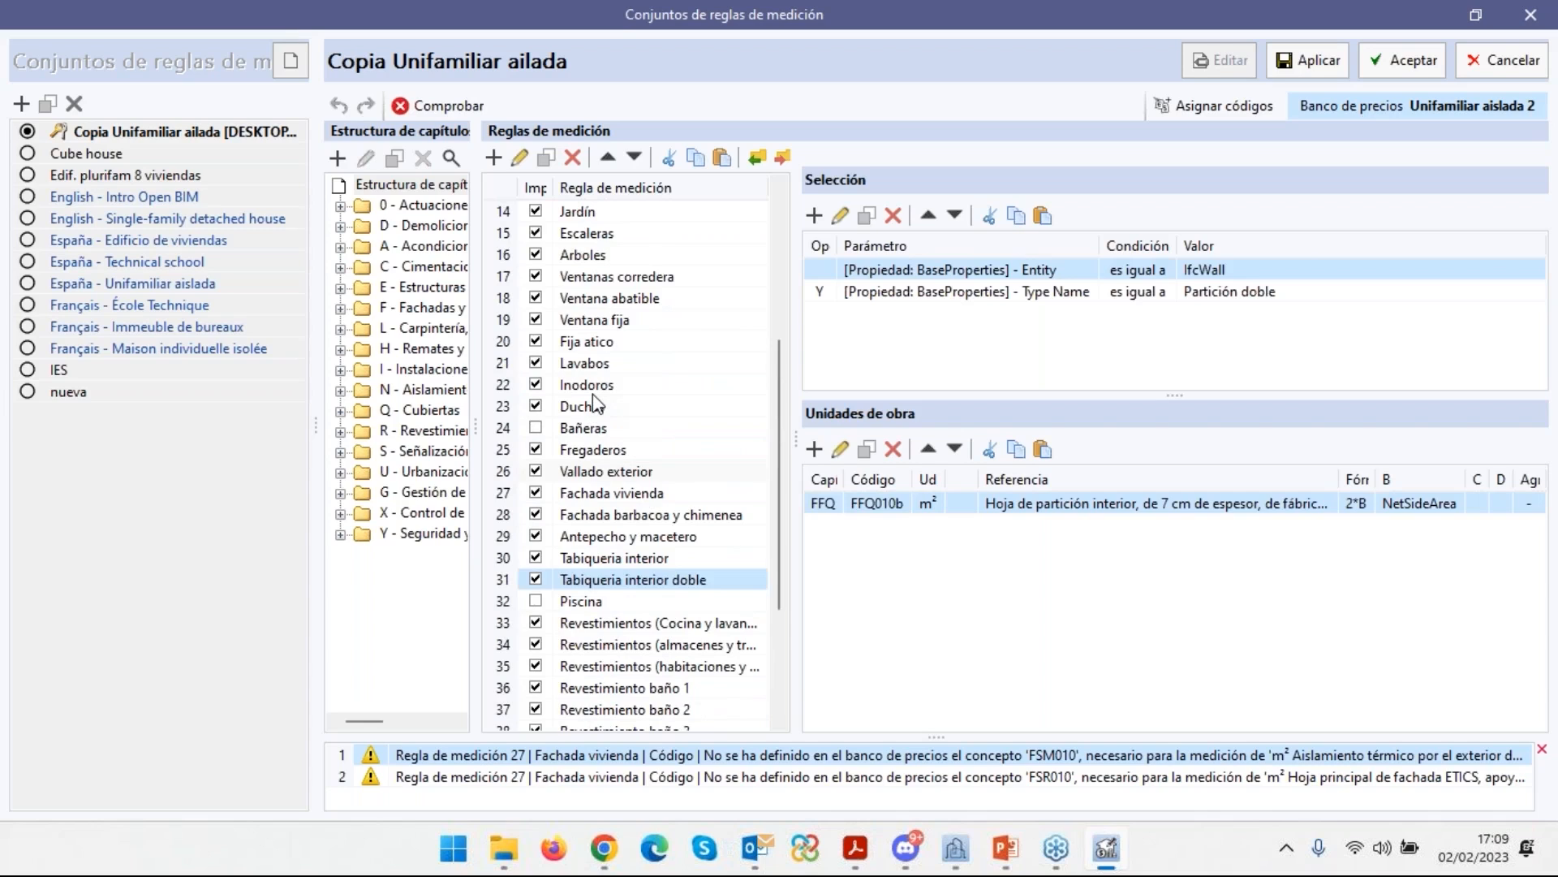
pyautogui.scroll(2, 597, 403)
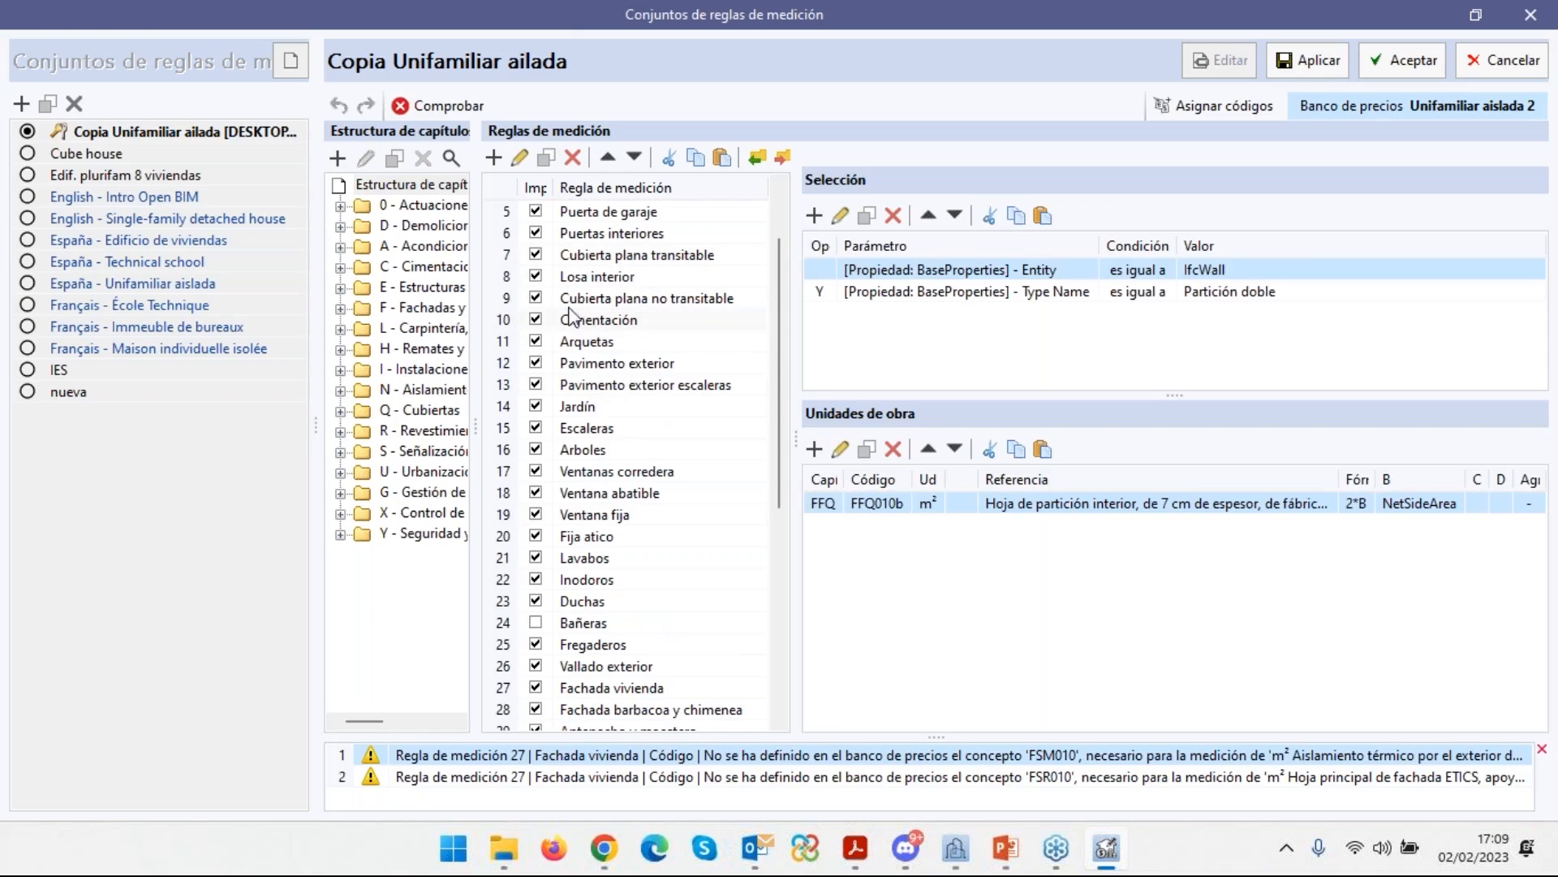
# Open the GTA020 earth transport work unit of the Cimentación measurement rule for editing.
pyautogui.click(599, 322)
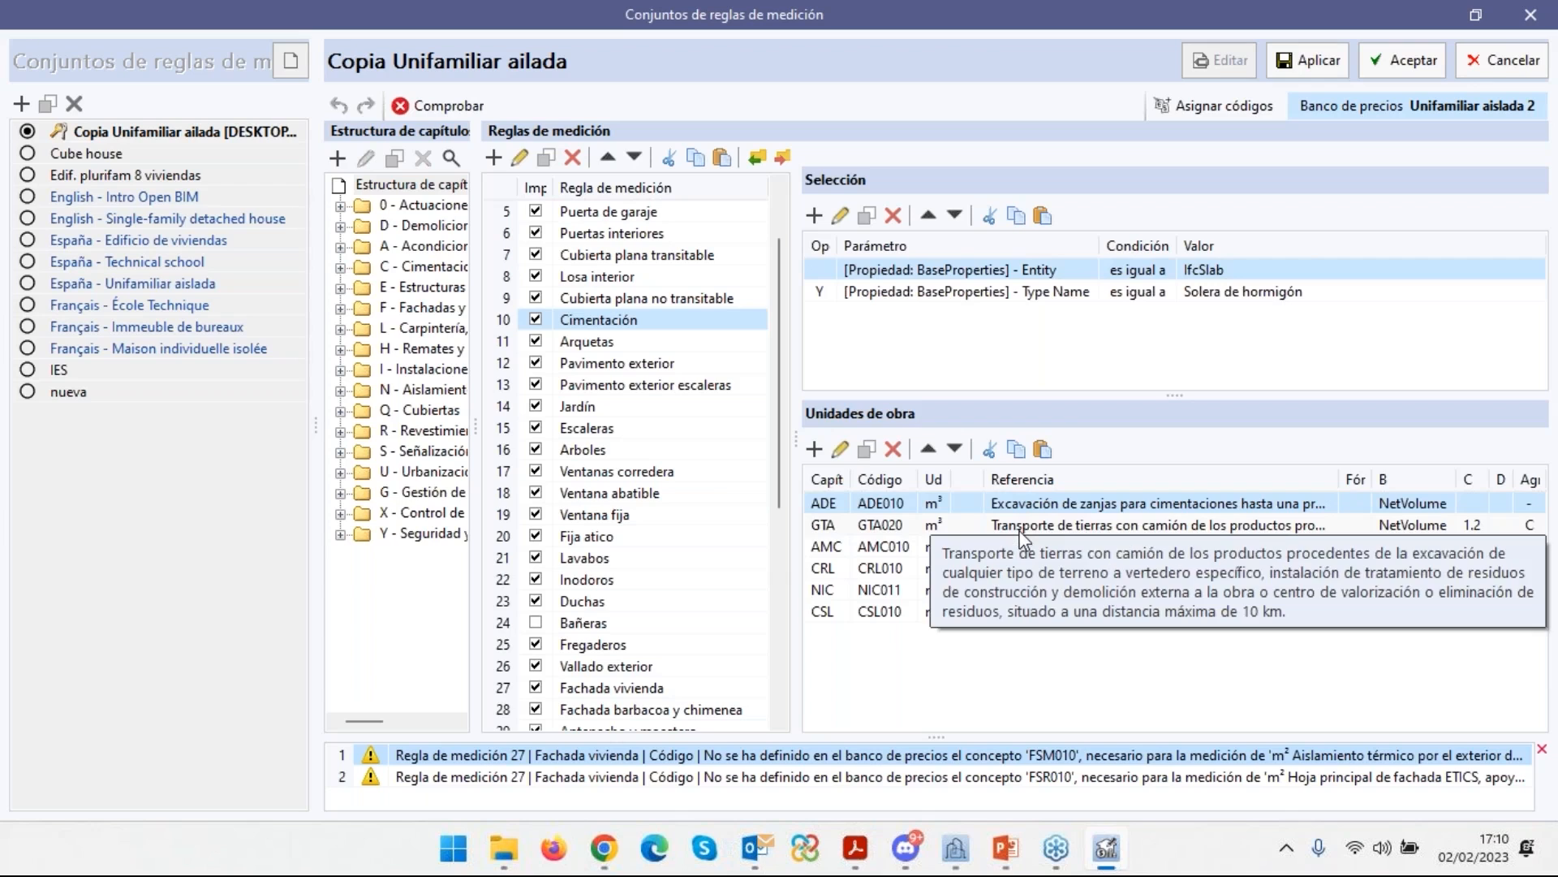
pyautogui.click(1021, 527)
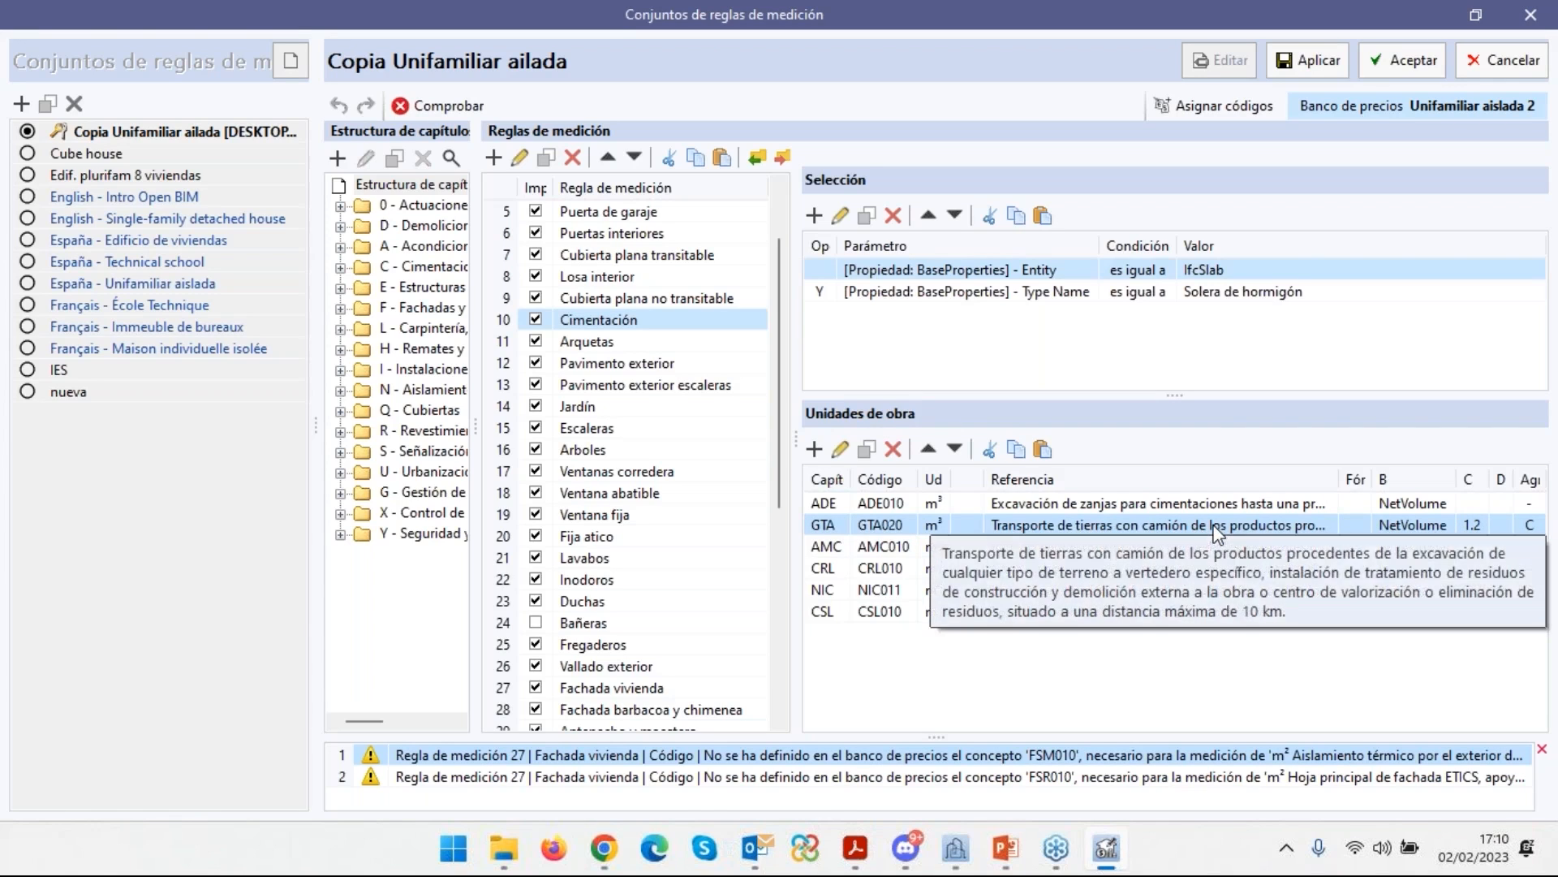
pyautogui.click(840, 449)
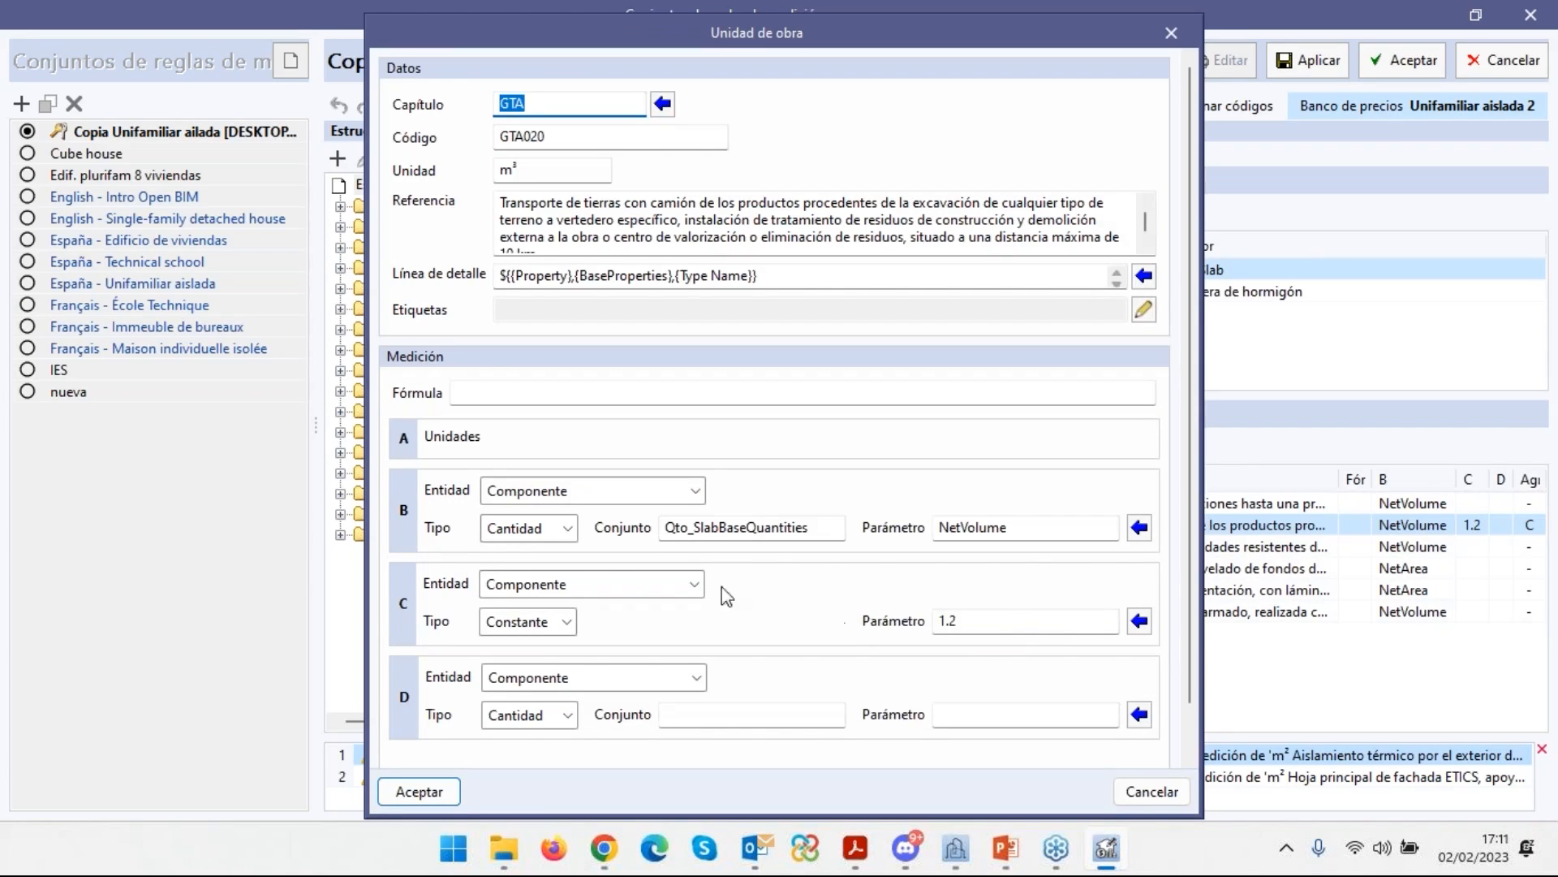
# Switch the type of measurement variable C to Propiedad and return it to Constante, leaving its parameter value in place.
pyautogui.click(1035, 616)
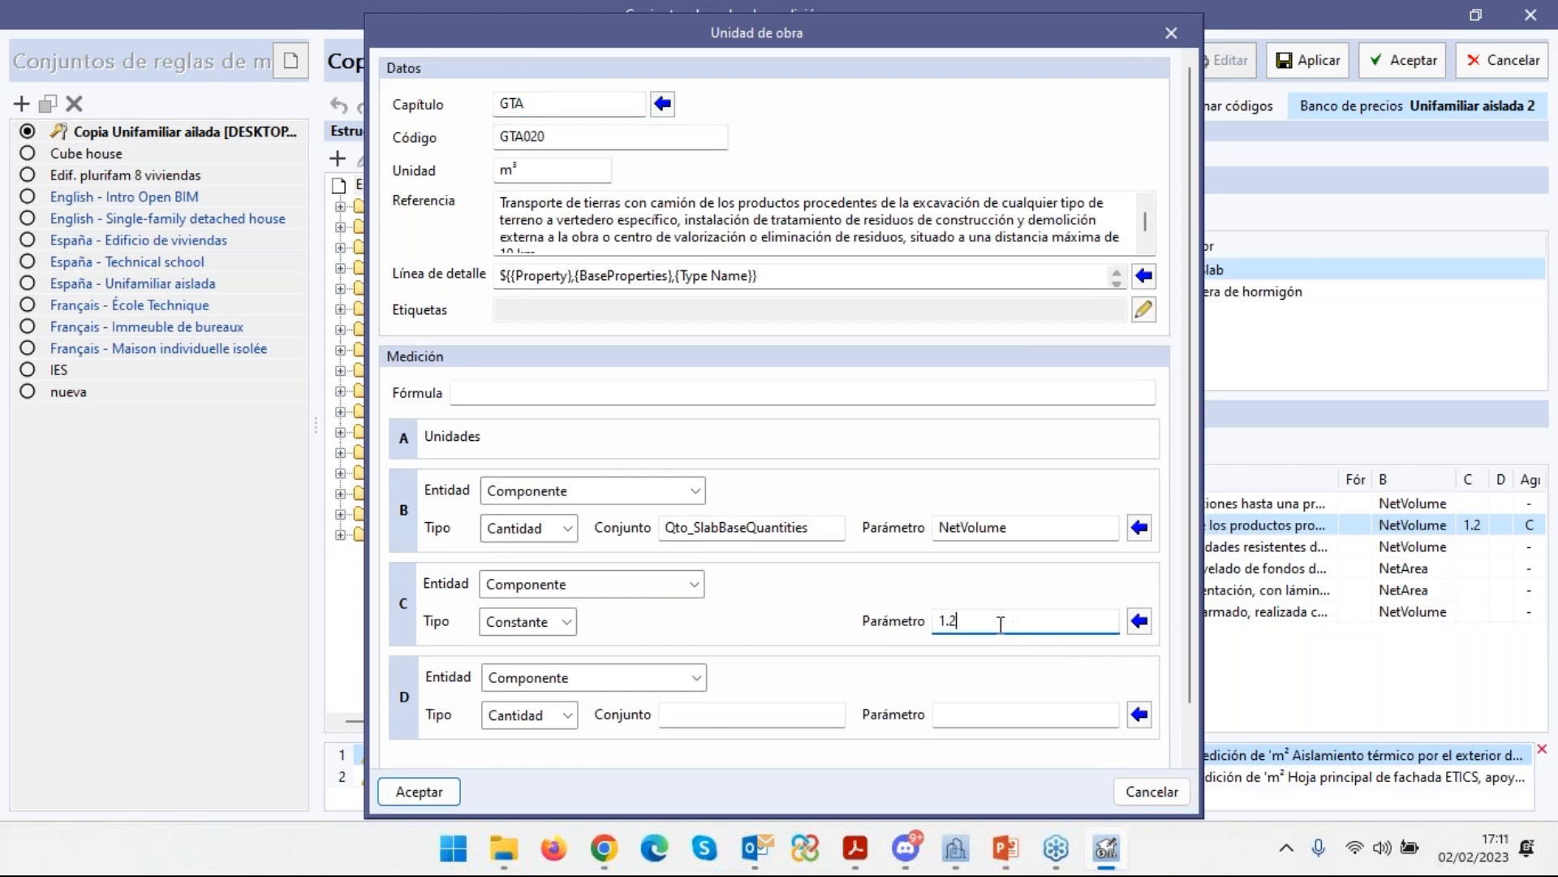
pyautogui.moveTo(1000, 618); pyautogui.dragTo(922, 620)
pyautogui.click(567, 620)
pyautogui.click(553, 651)
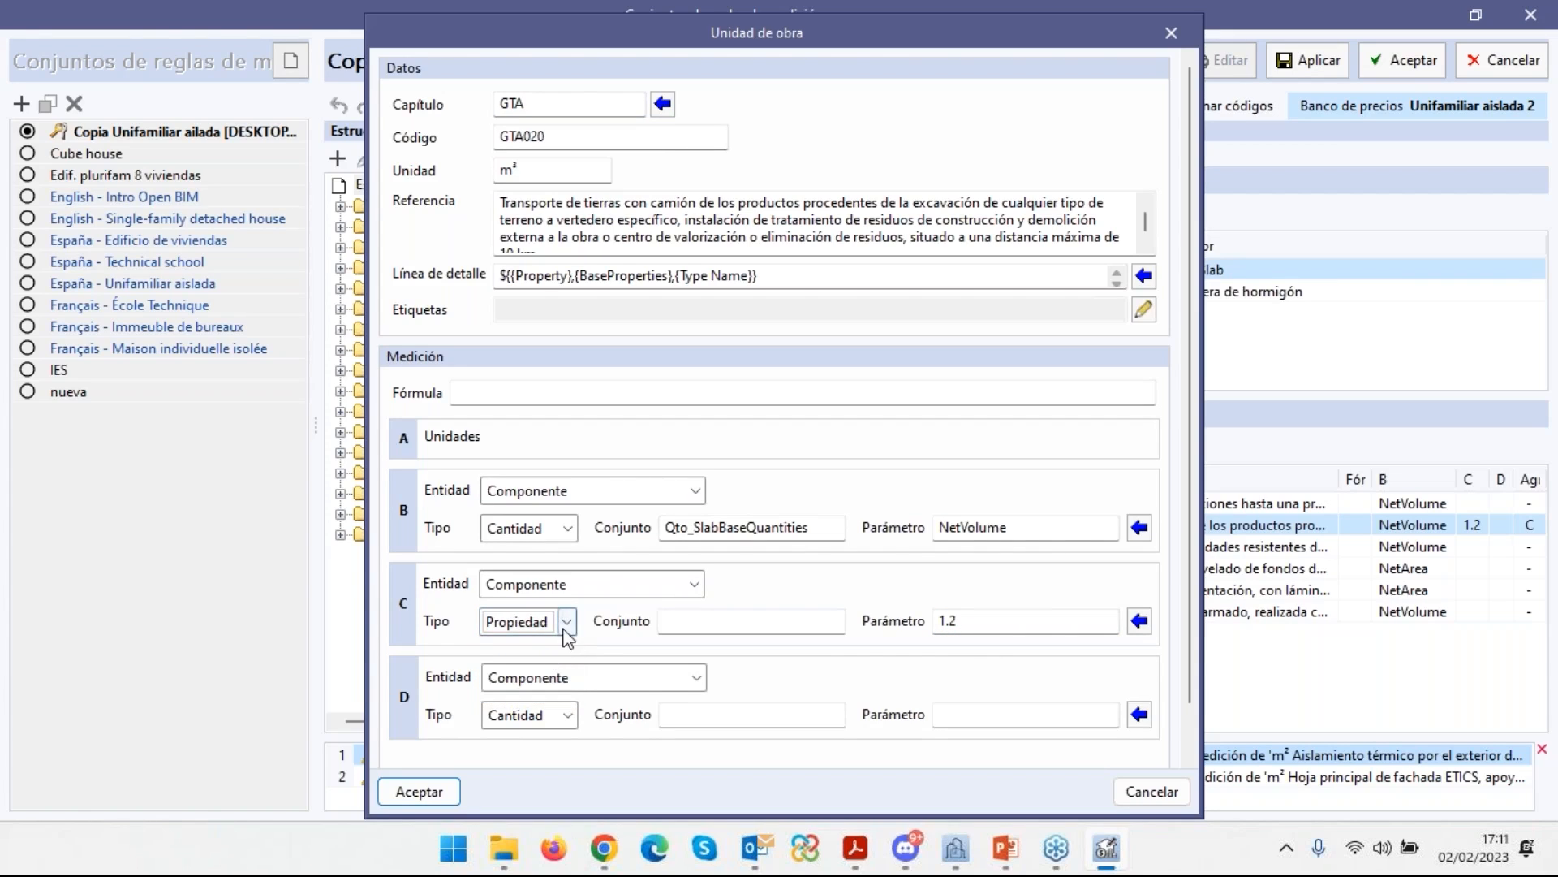
pyautogui.click(566, 620)
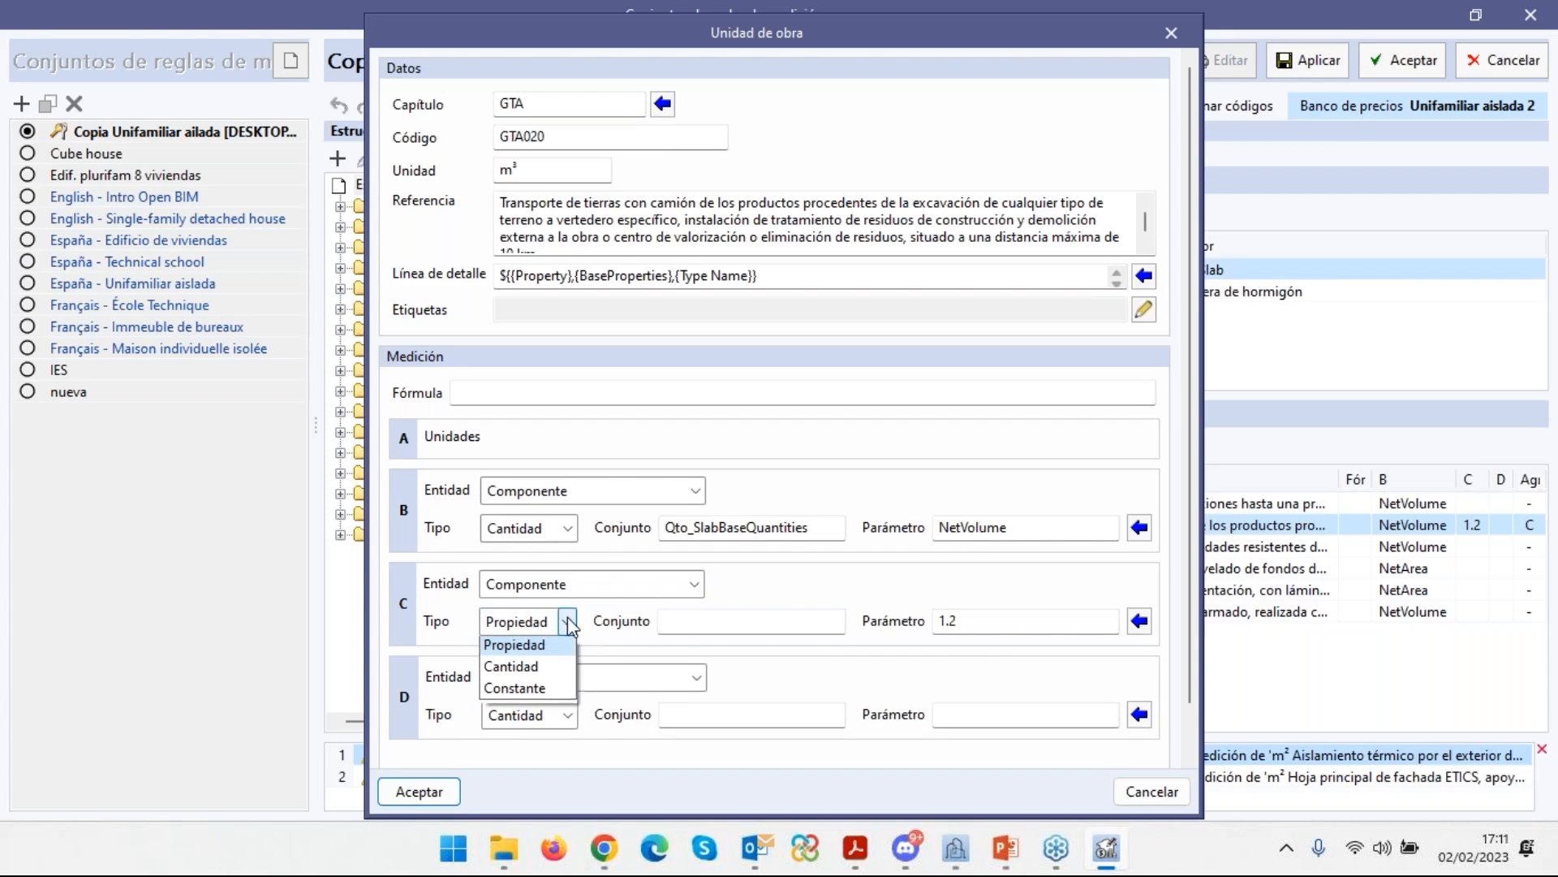
pyautogui.click(547, 692)
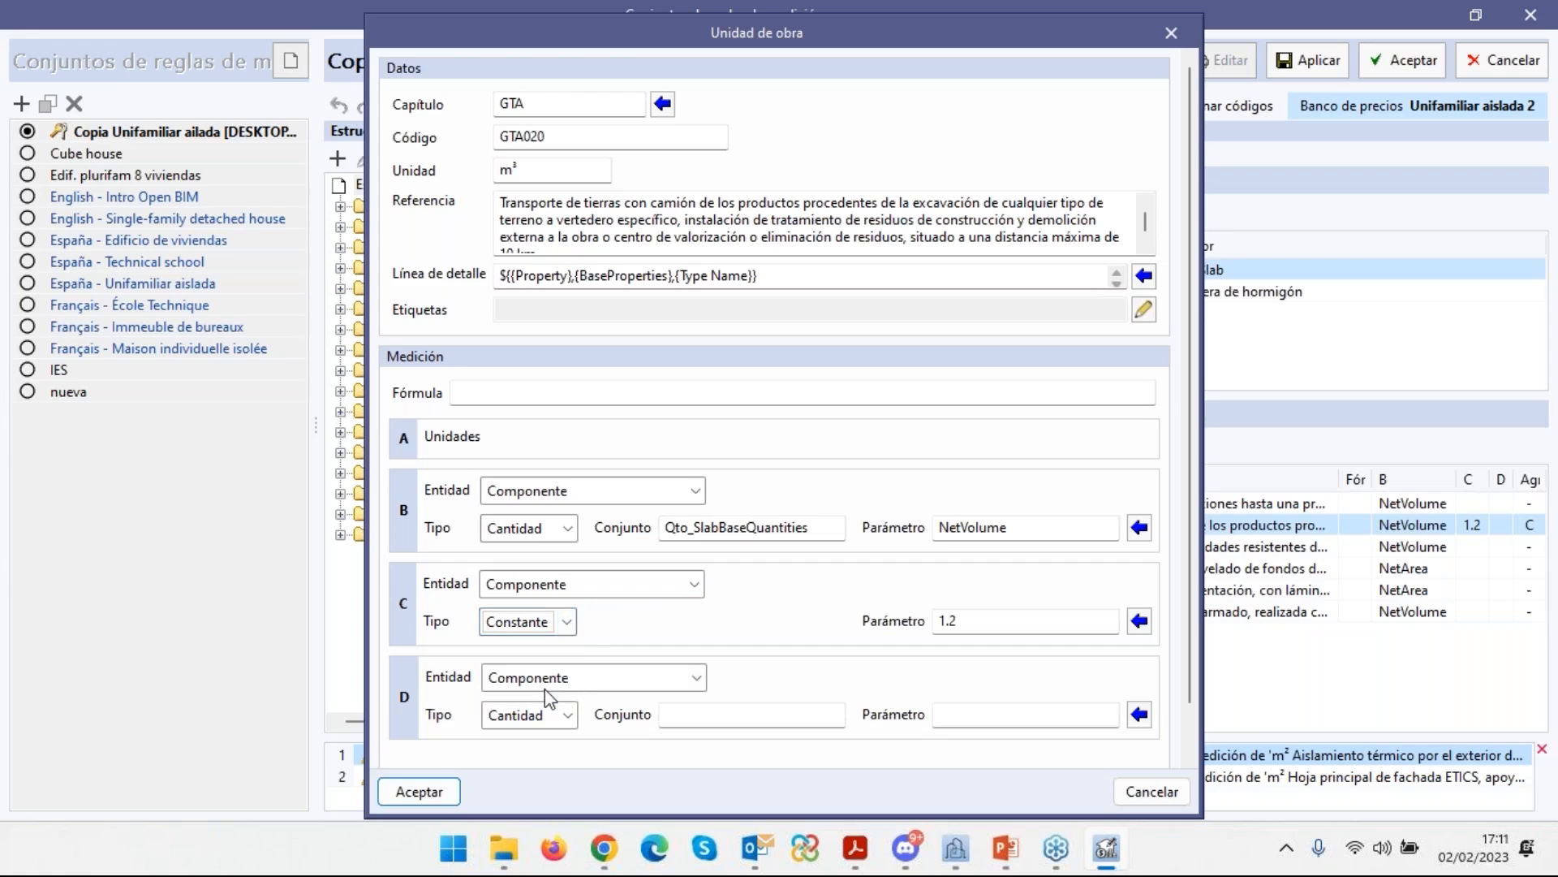
# Look at the type options for variable C and the parameter lookup for variable B's NetVolume quantity without changing either.
pyautogui.click(567, 621)
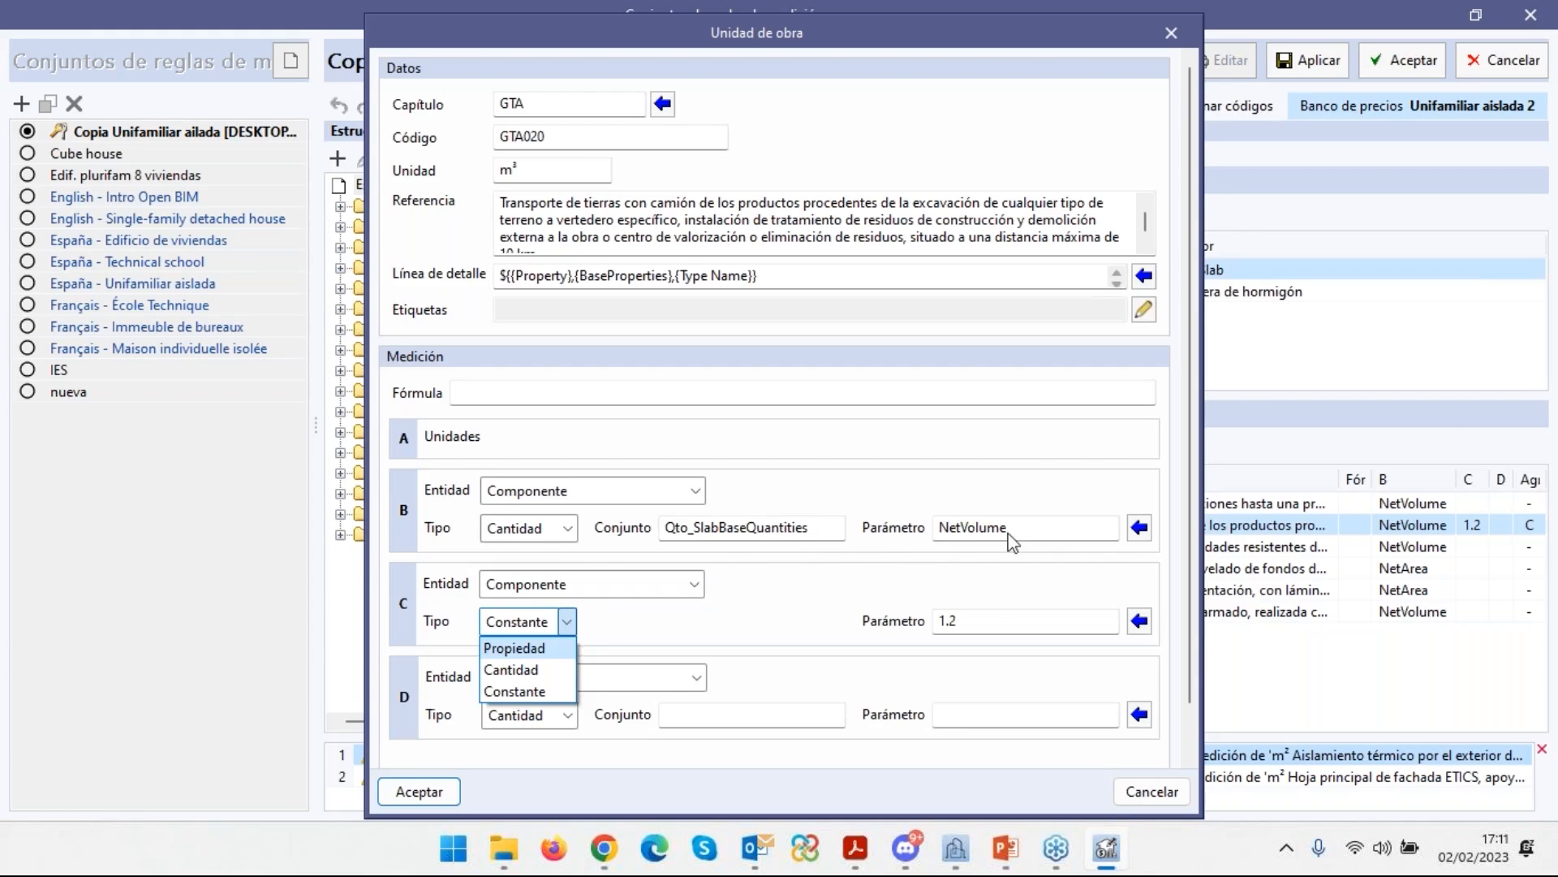
pyautogui.click(1159, 542)
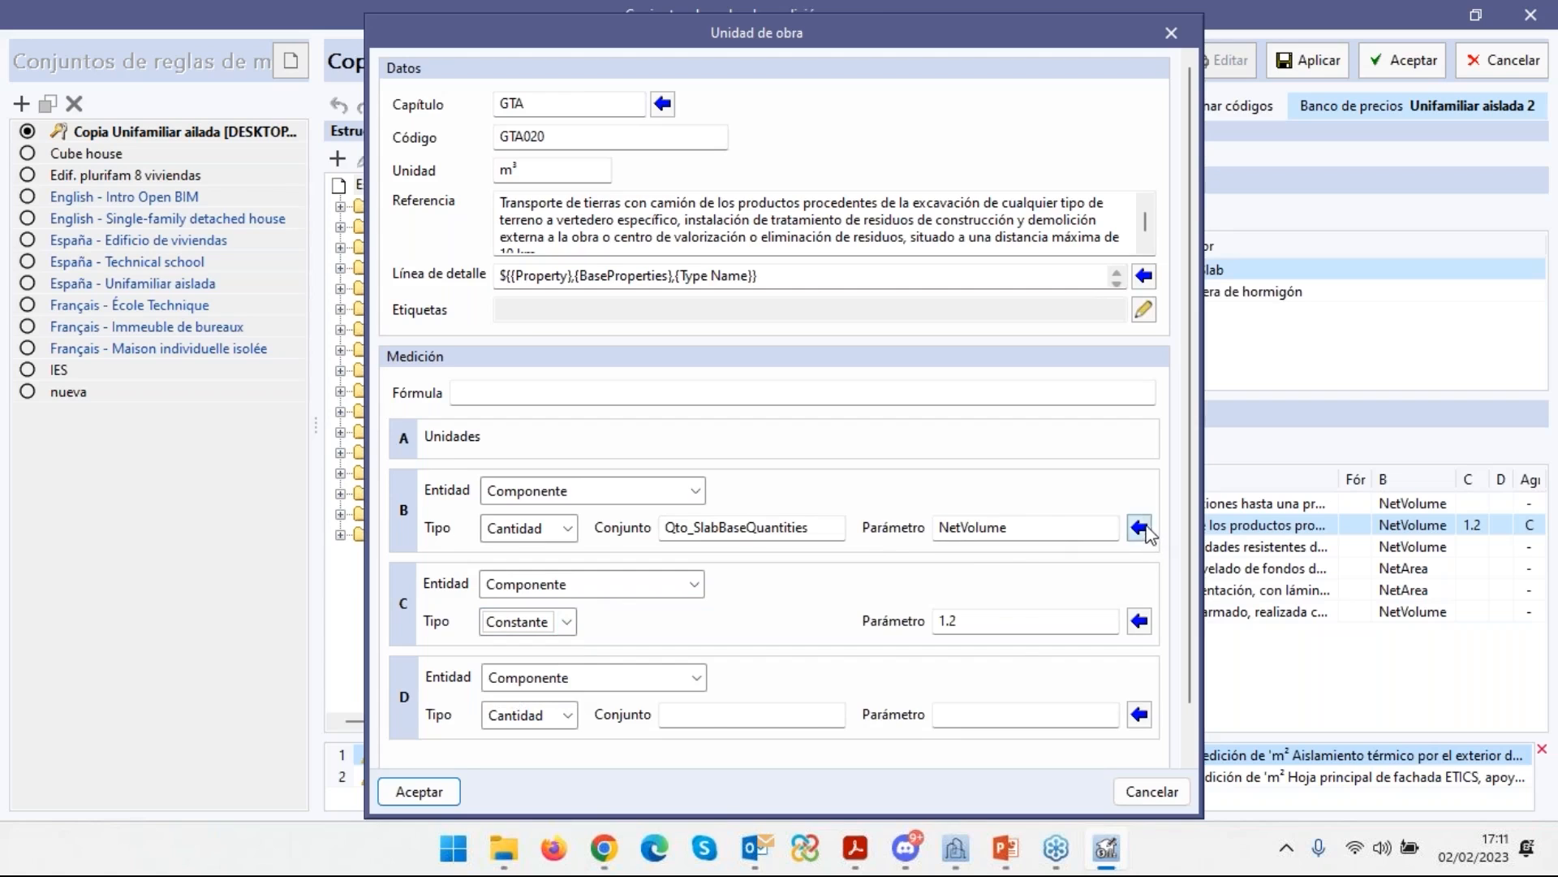
pyautogui.click(1140, 528)
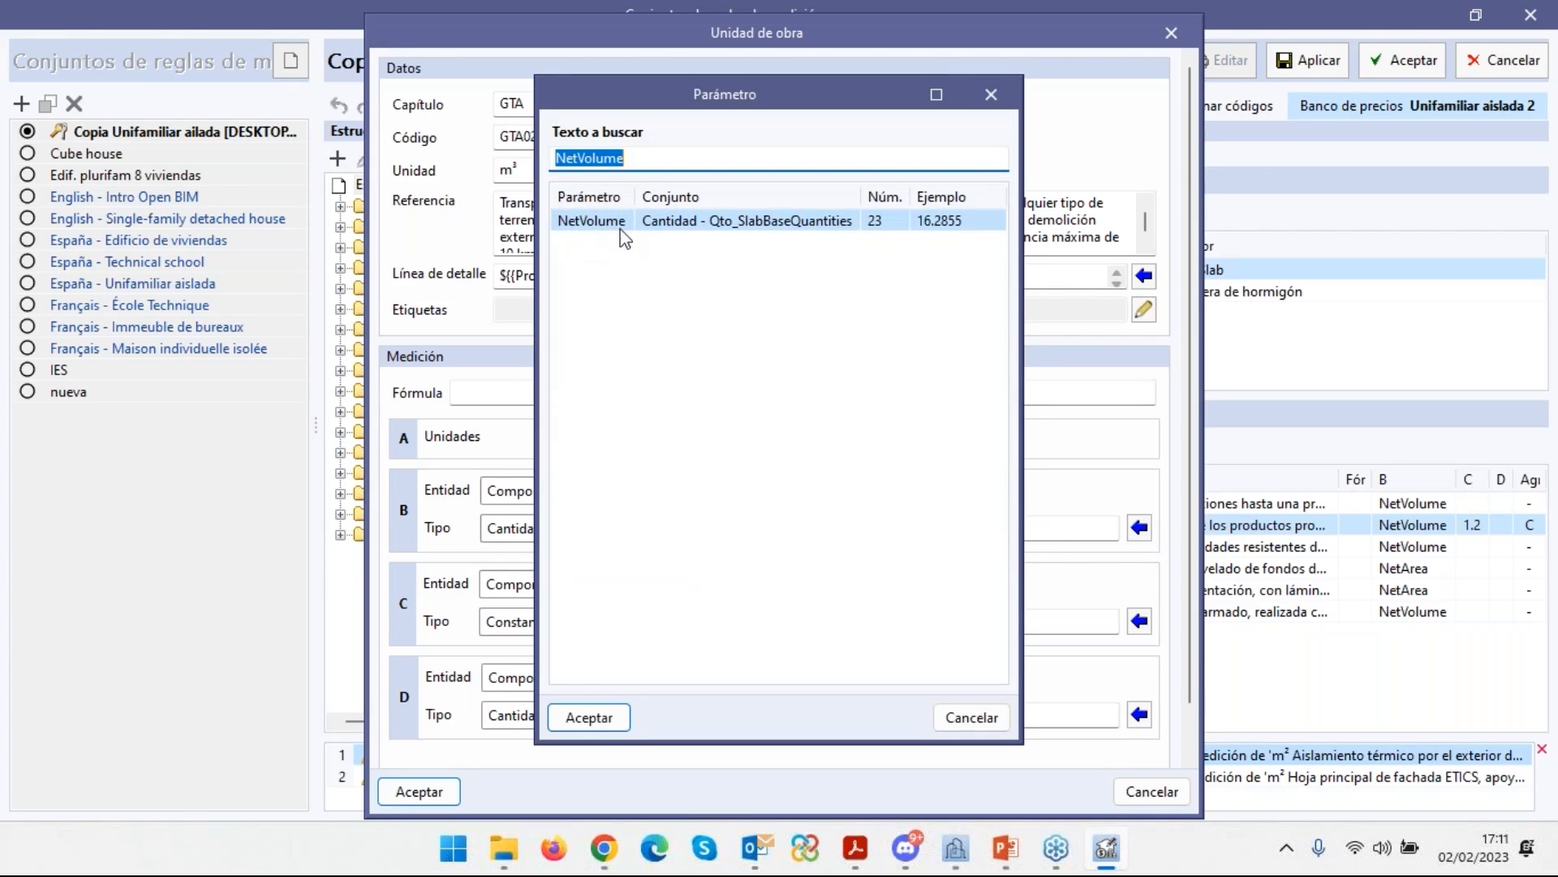
pyautogui.click(991, 94)
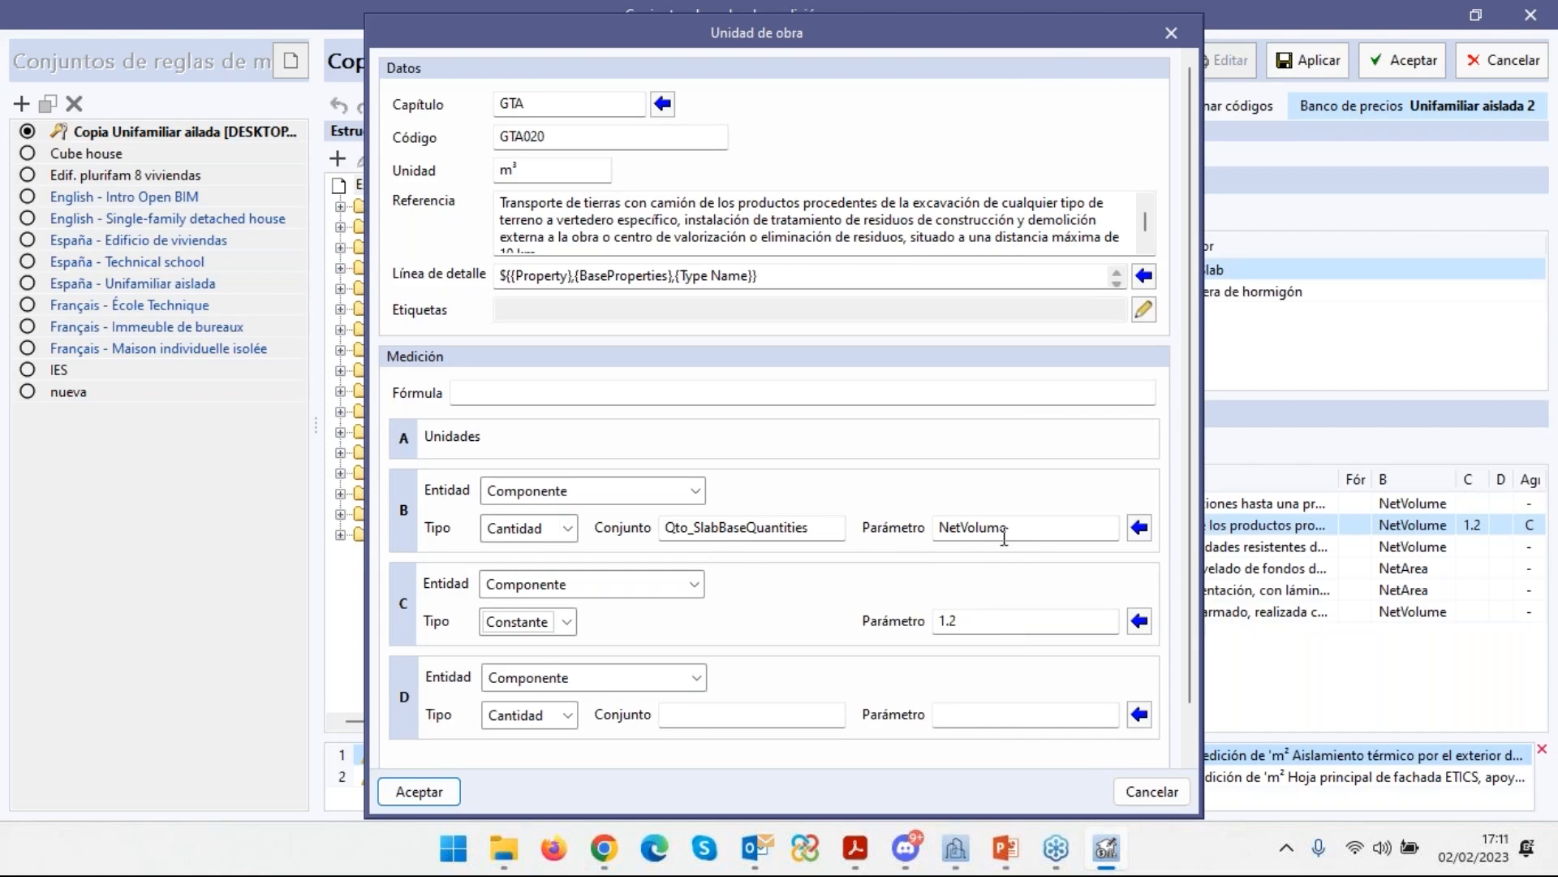
# Define variable C of the GTA020 work unit as a Constante of 1.2 and accept the work unit.
pyautogui.click(566, 622)
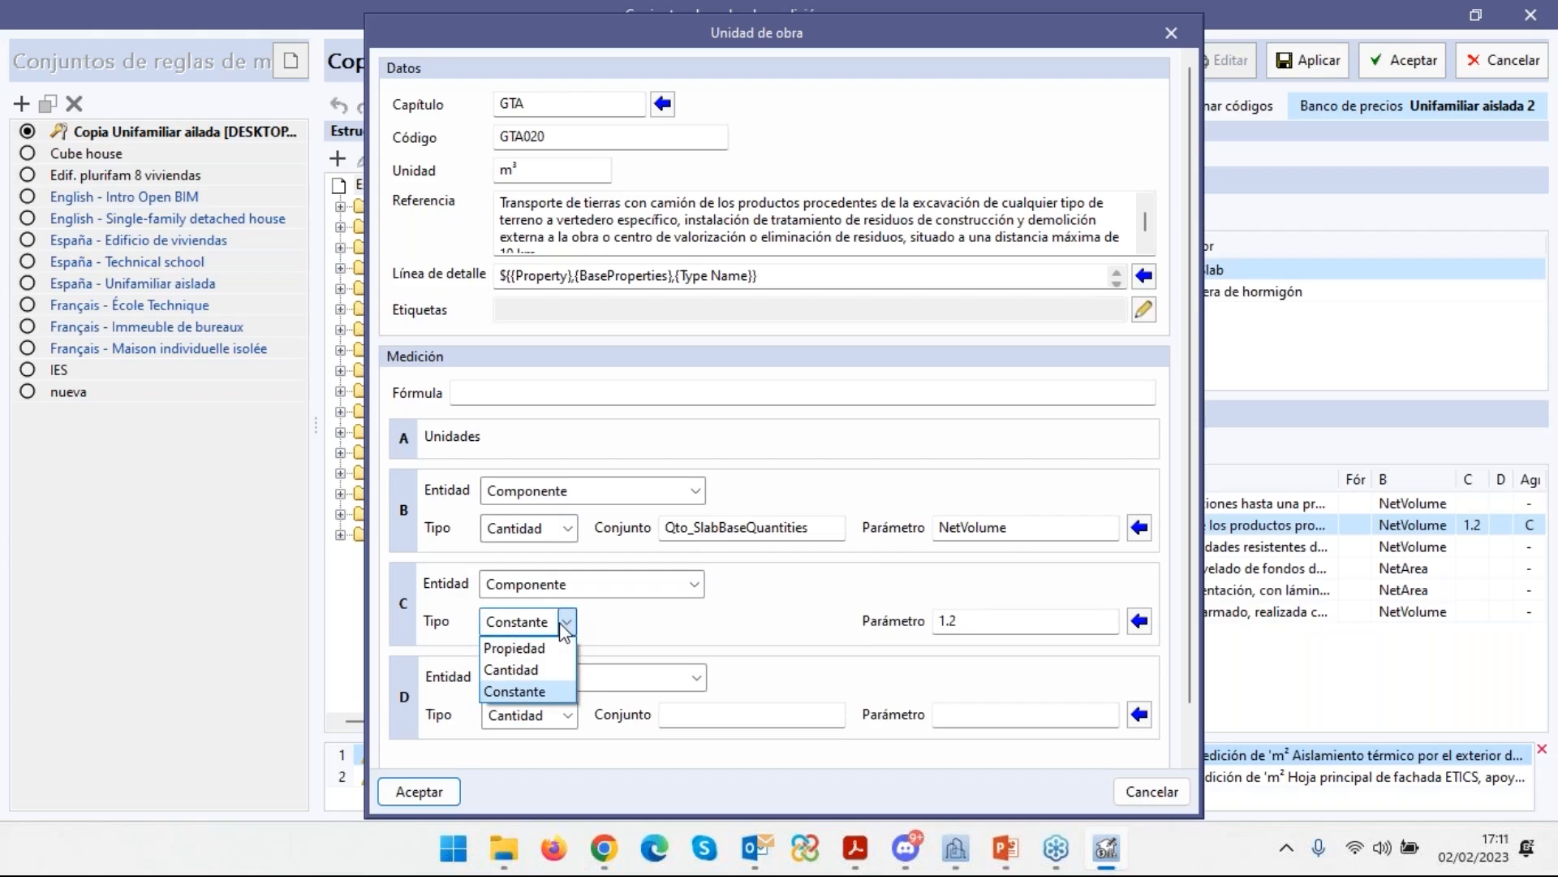
pyautogui.click(540, 691)
pyautogui.click(983, 621)
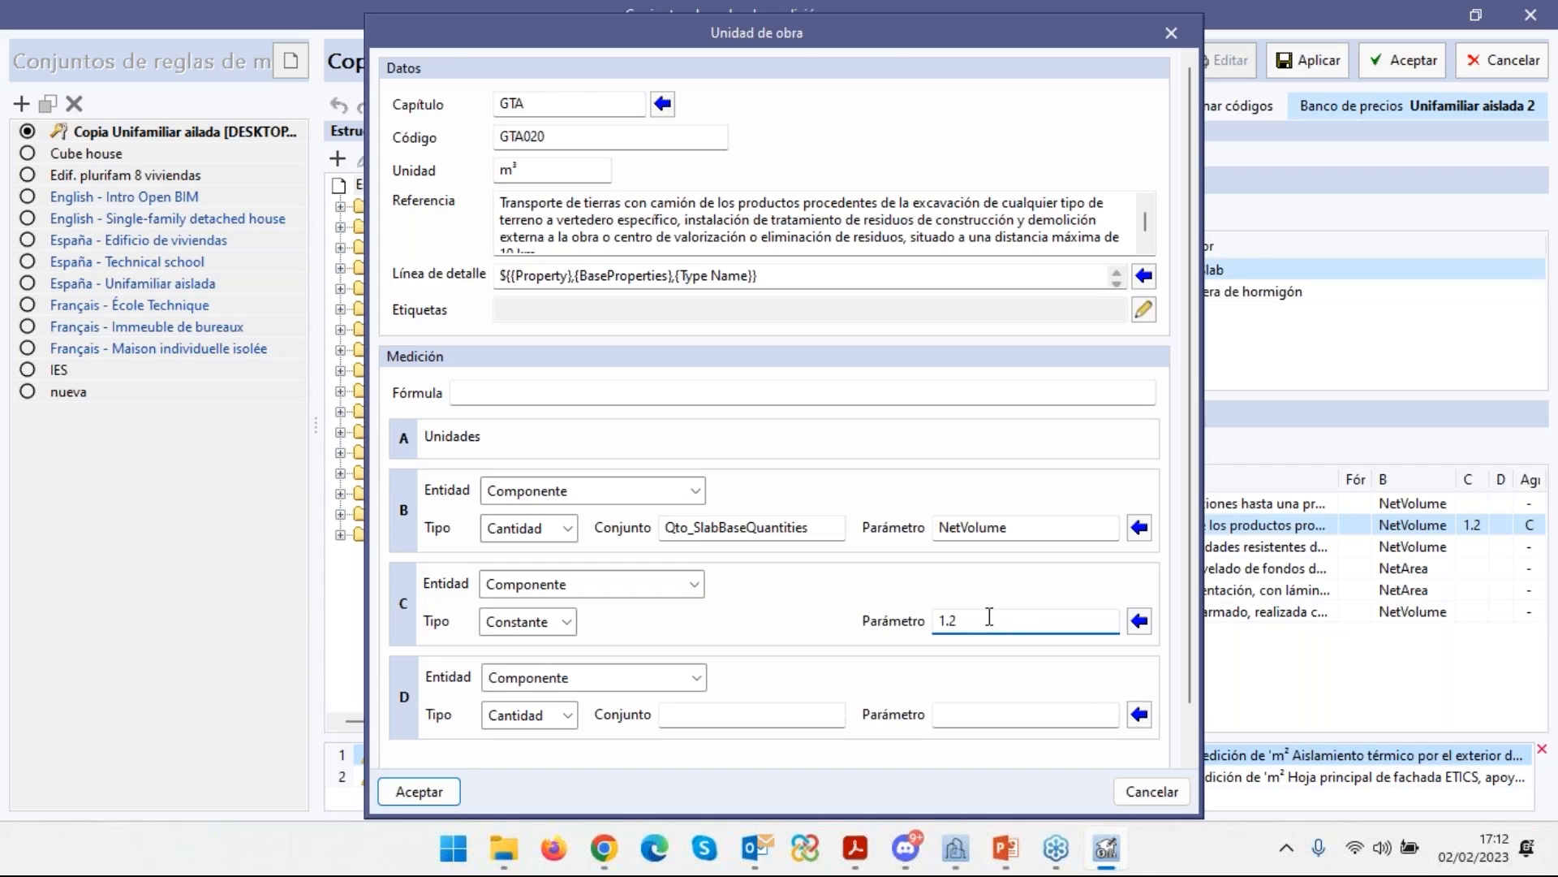
pyautogui.click(417, 792)
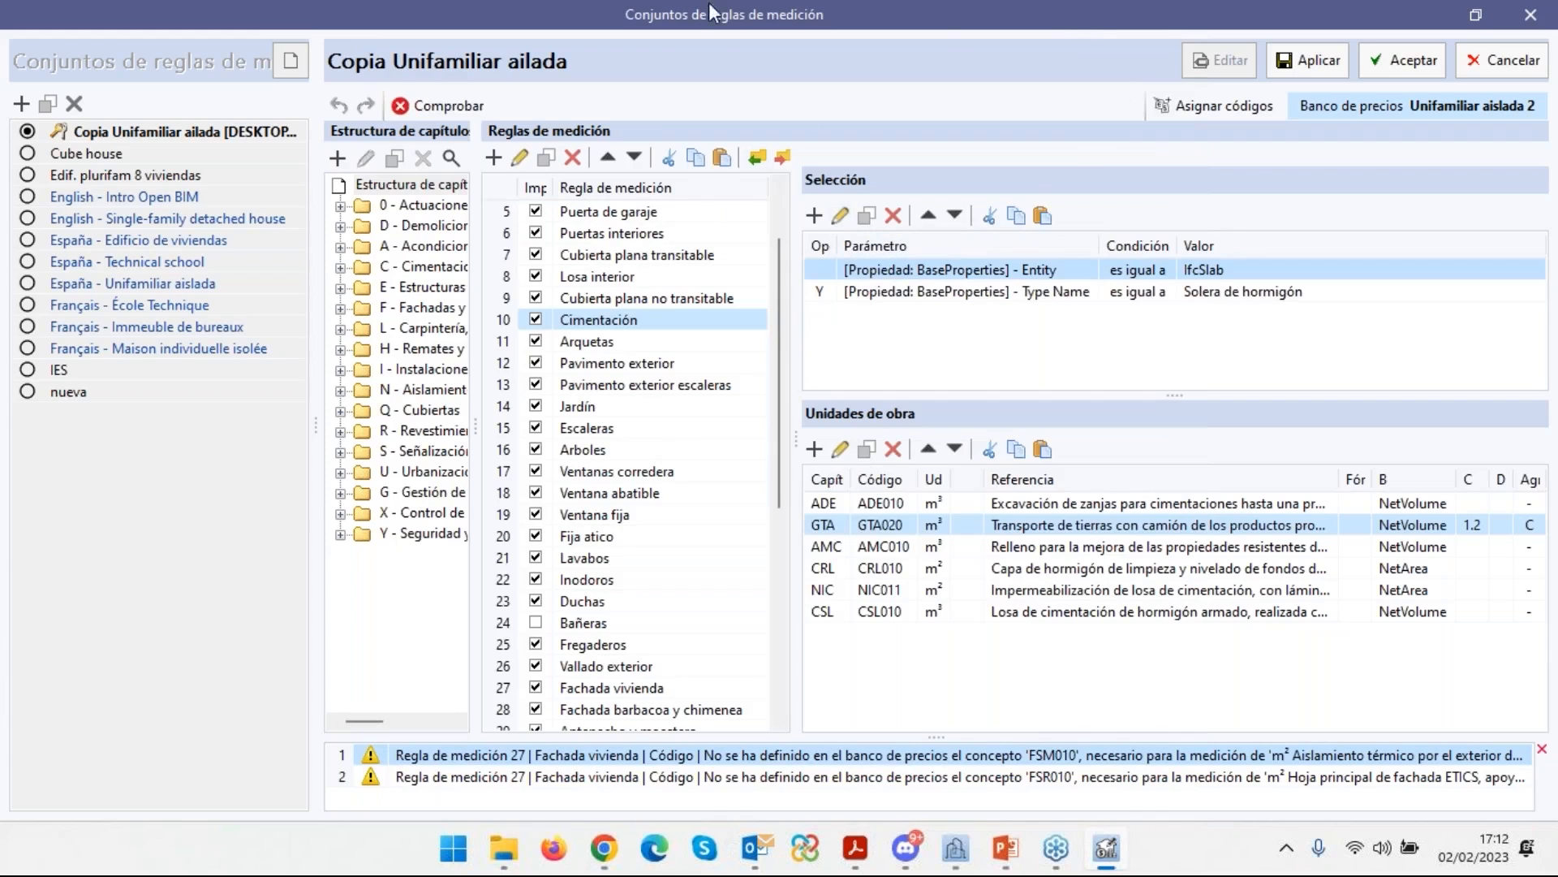
# Save the Copia Unifamiliar ailada rule set despite its errors and restore the rule sets window from its maximized size.
pyautogui.click(1414, 60)
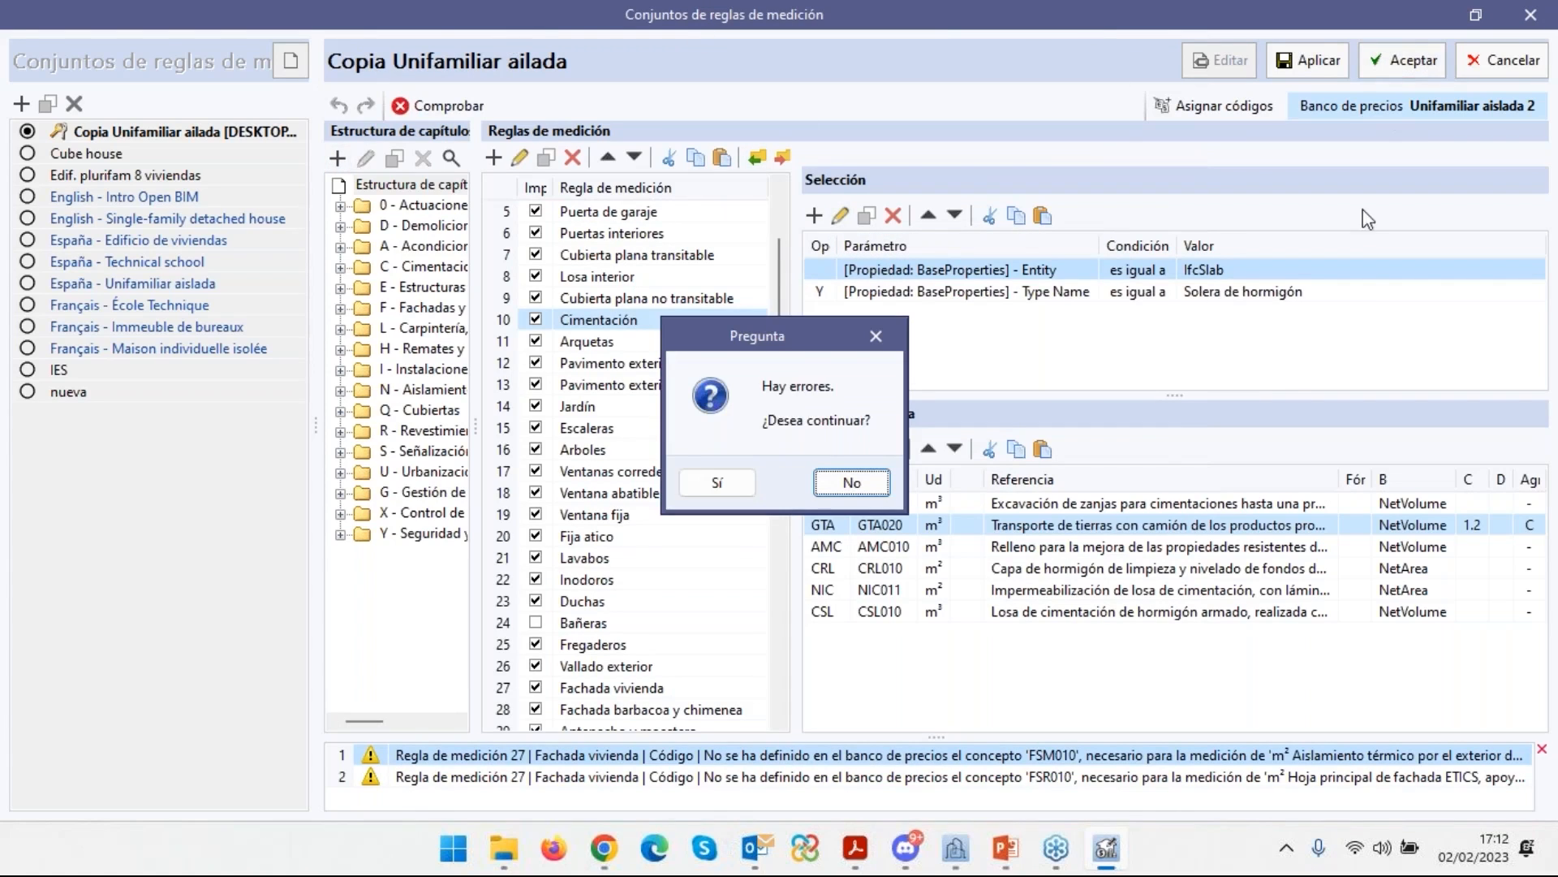
pyautogui.click(721, 482)
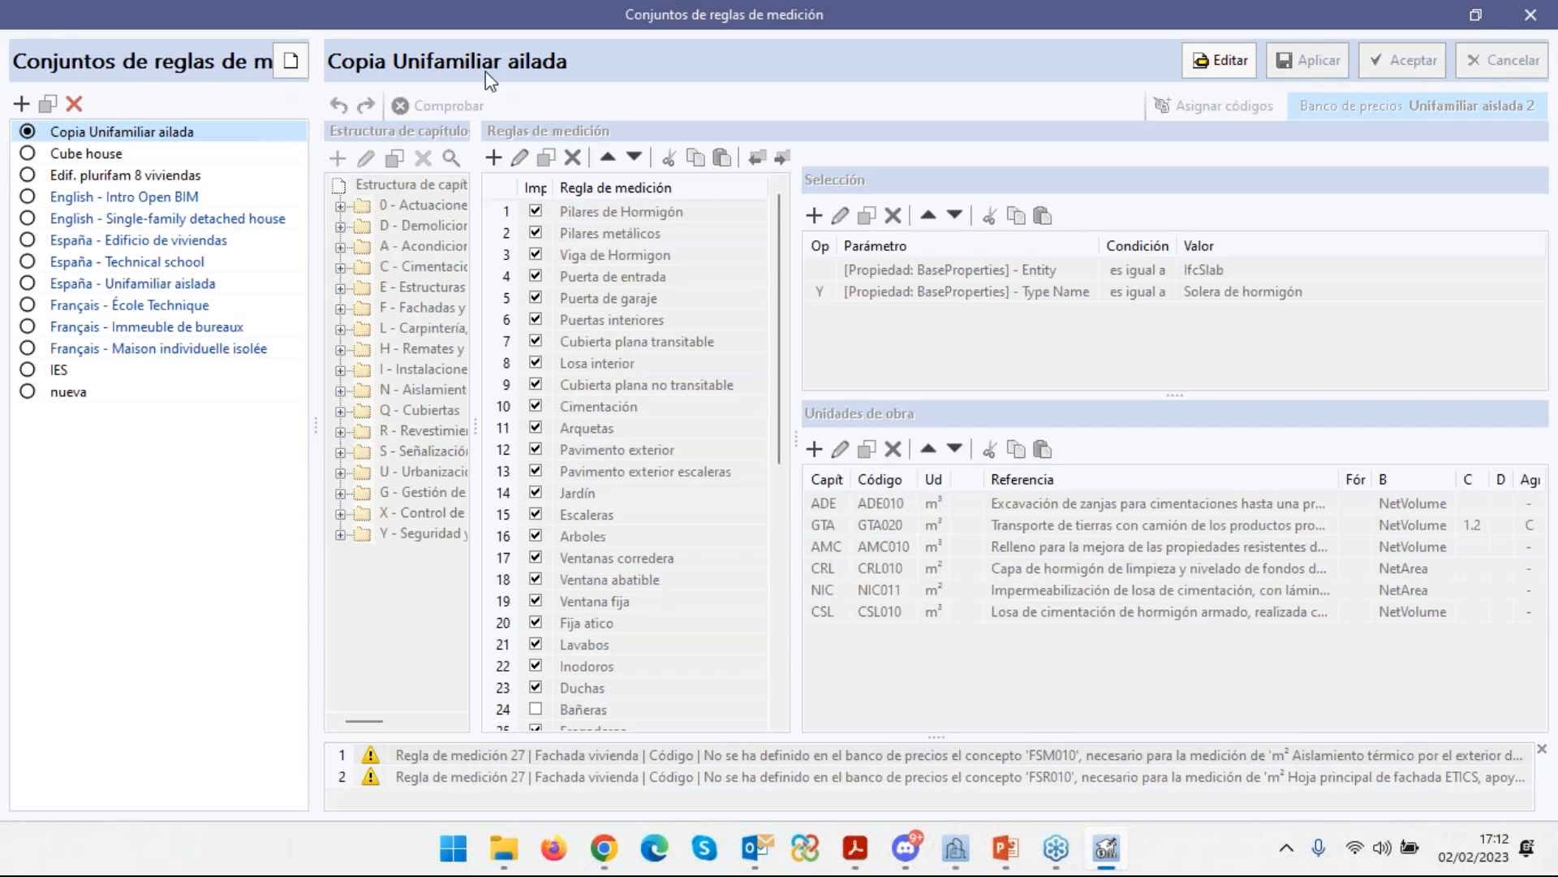
pyautogui.click(1475, 14)
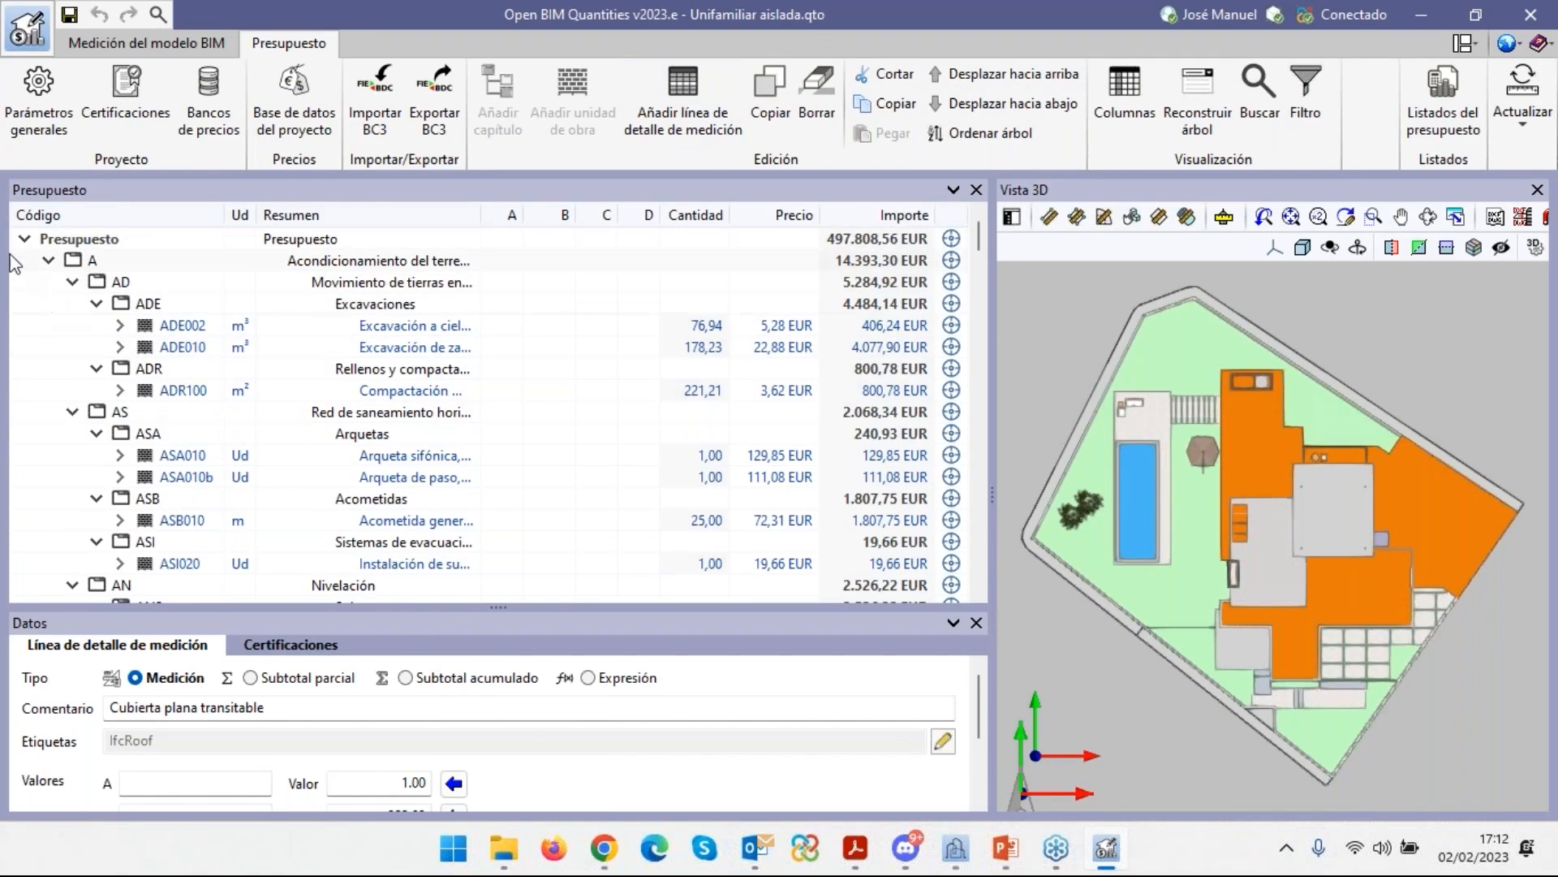
# Collapse the budget chapters A, C, E, F, L, I, N, Q, R, S and U, leaving chapter G expanded.
pyautogui.click(48, 260)
pyautogui.click(47, 282)
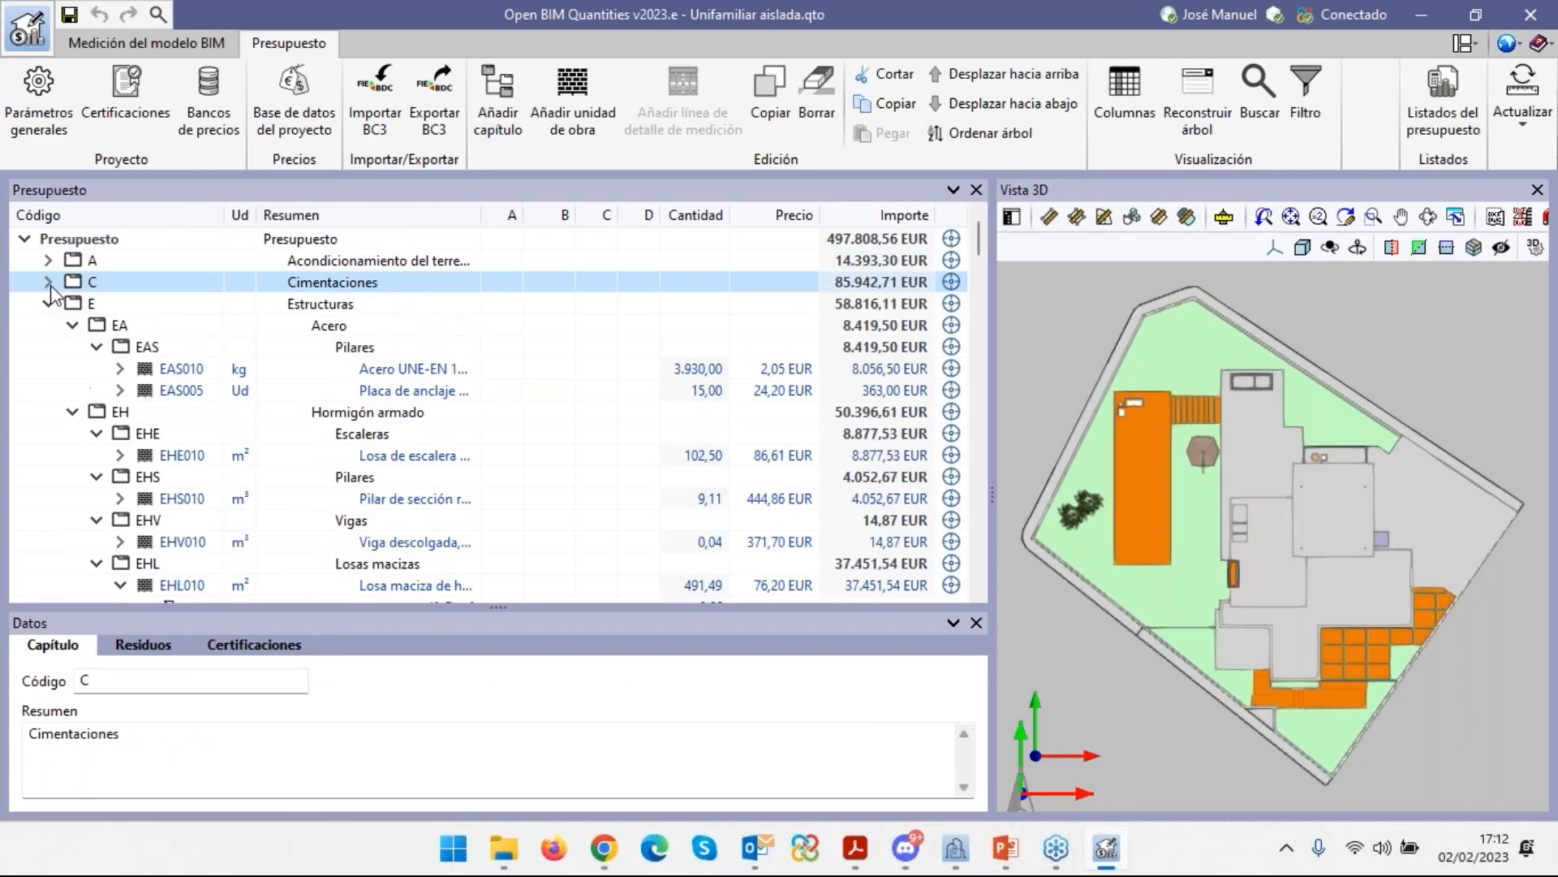
pyautogui.click(48, 303)
pyautogui.click(48, 324)
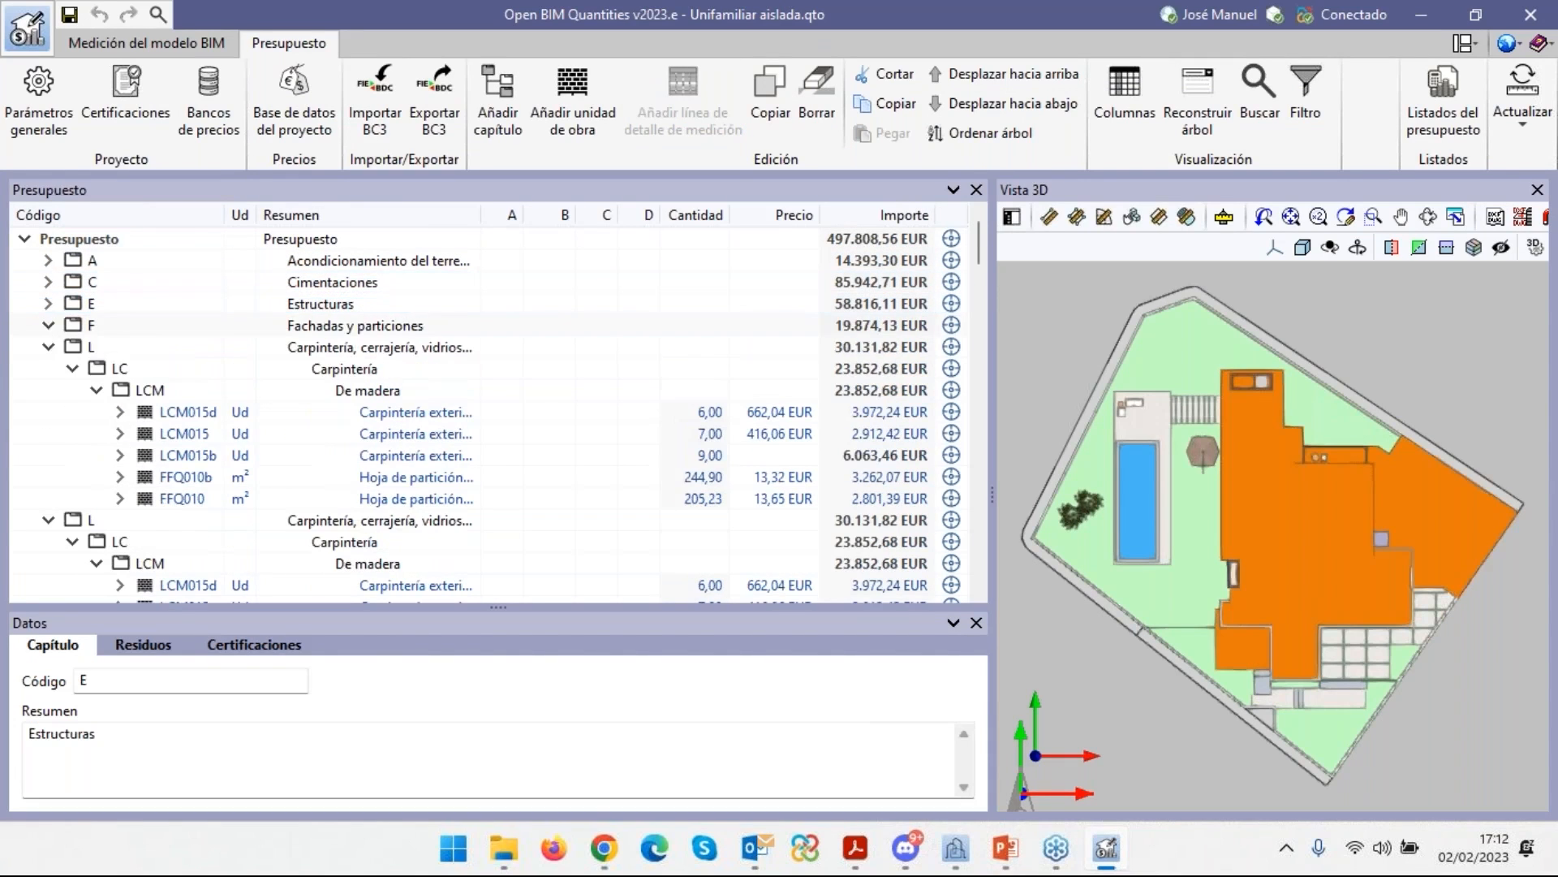
pyautogui.click(48, 347)
pyautogui.click(48, 369)
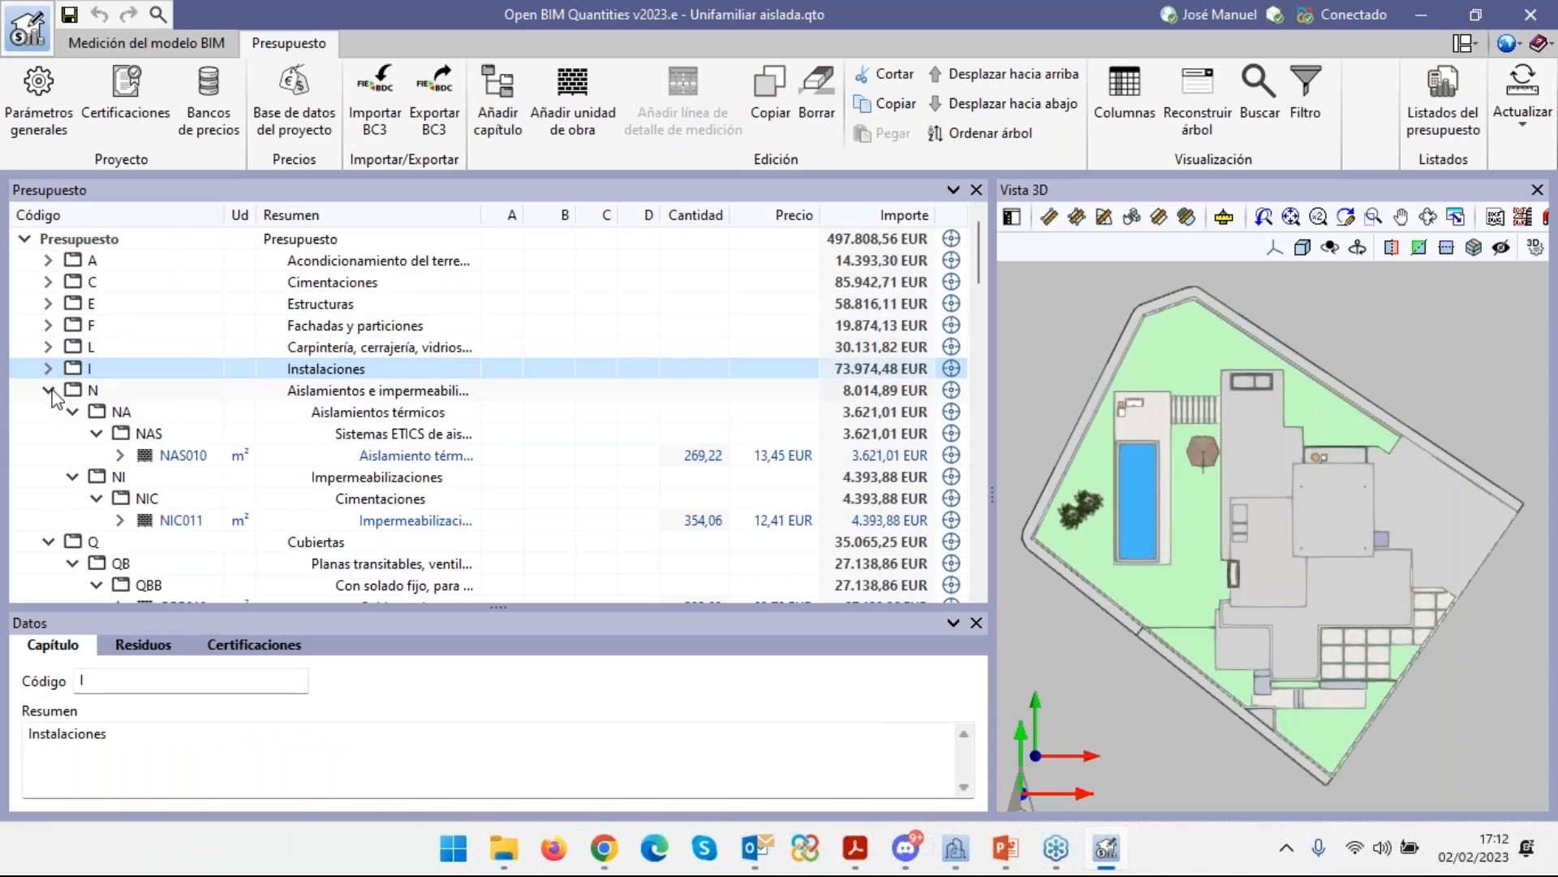
pyautogui.click(48, 391)
pyautogui.click(48, 411)
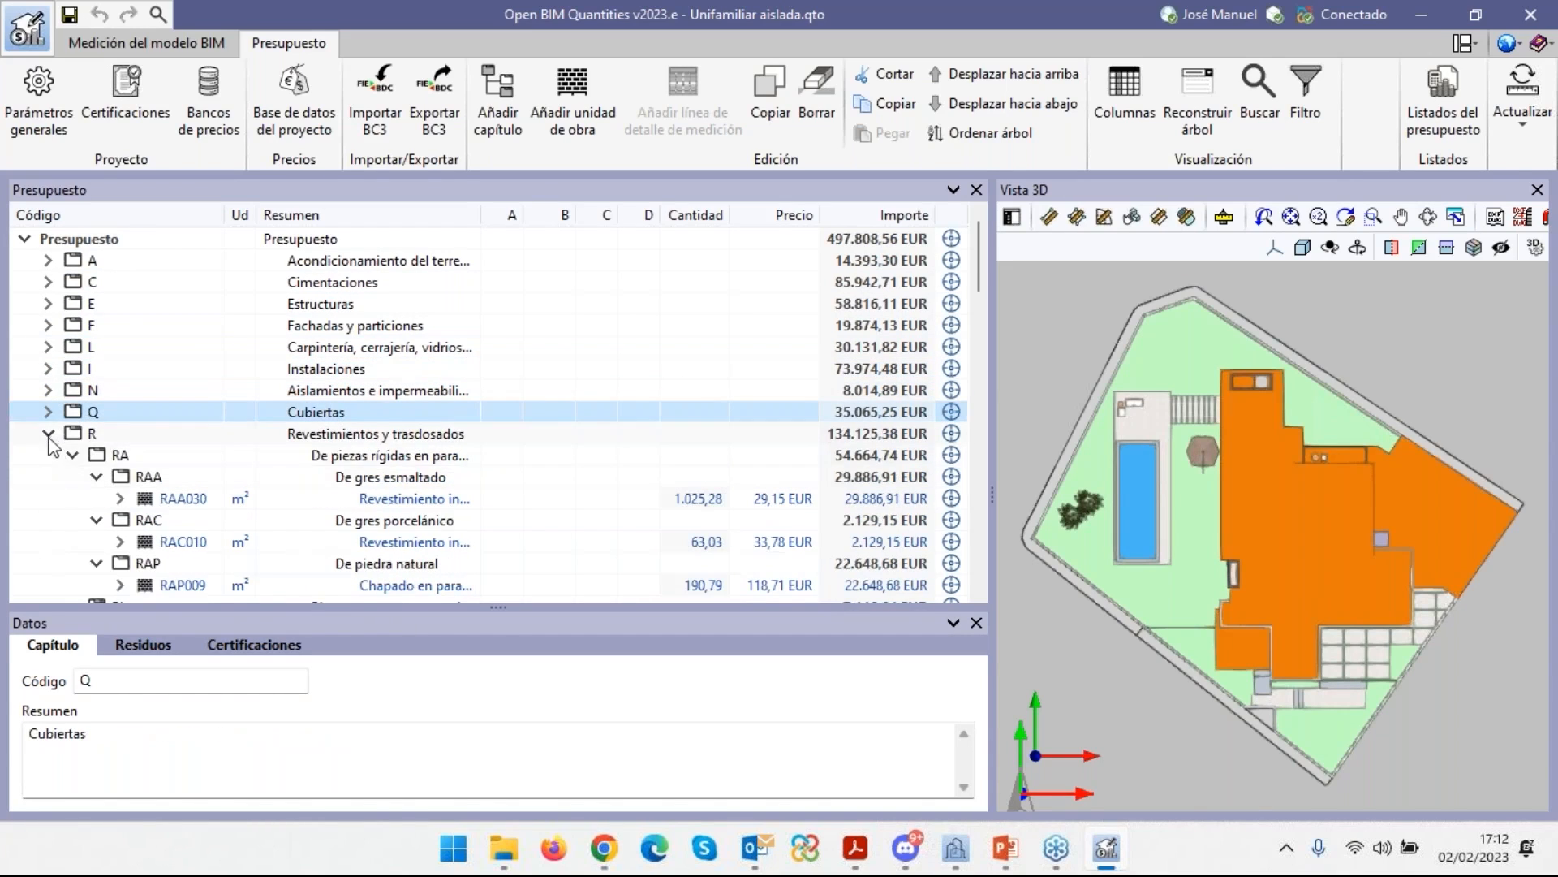
pyautogui.click(48, 433)
pyautogui.click(48, 455)
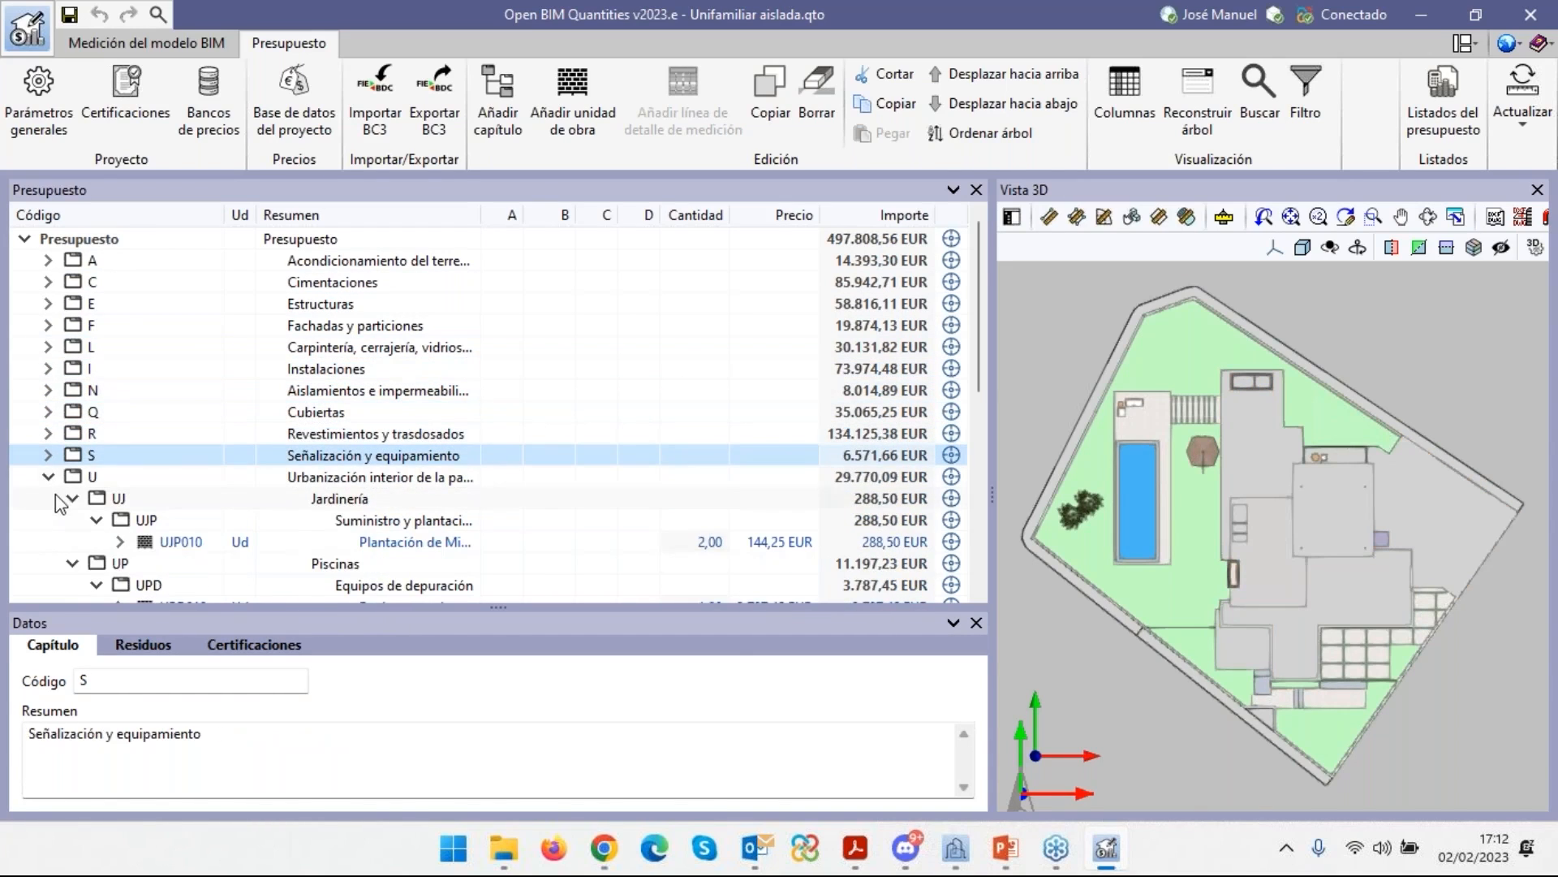
pyautogui.click(48, 477)
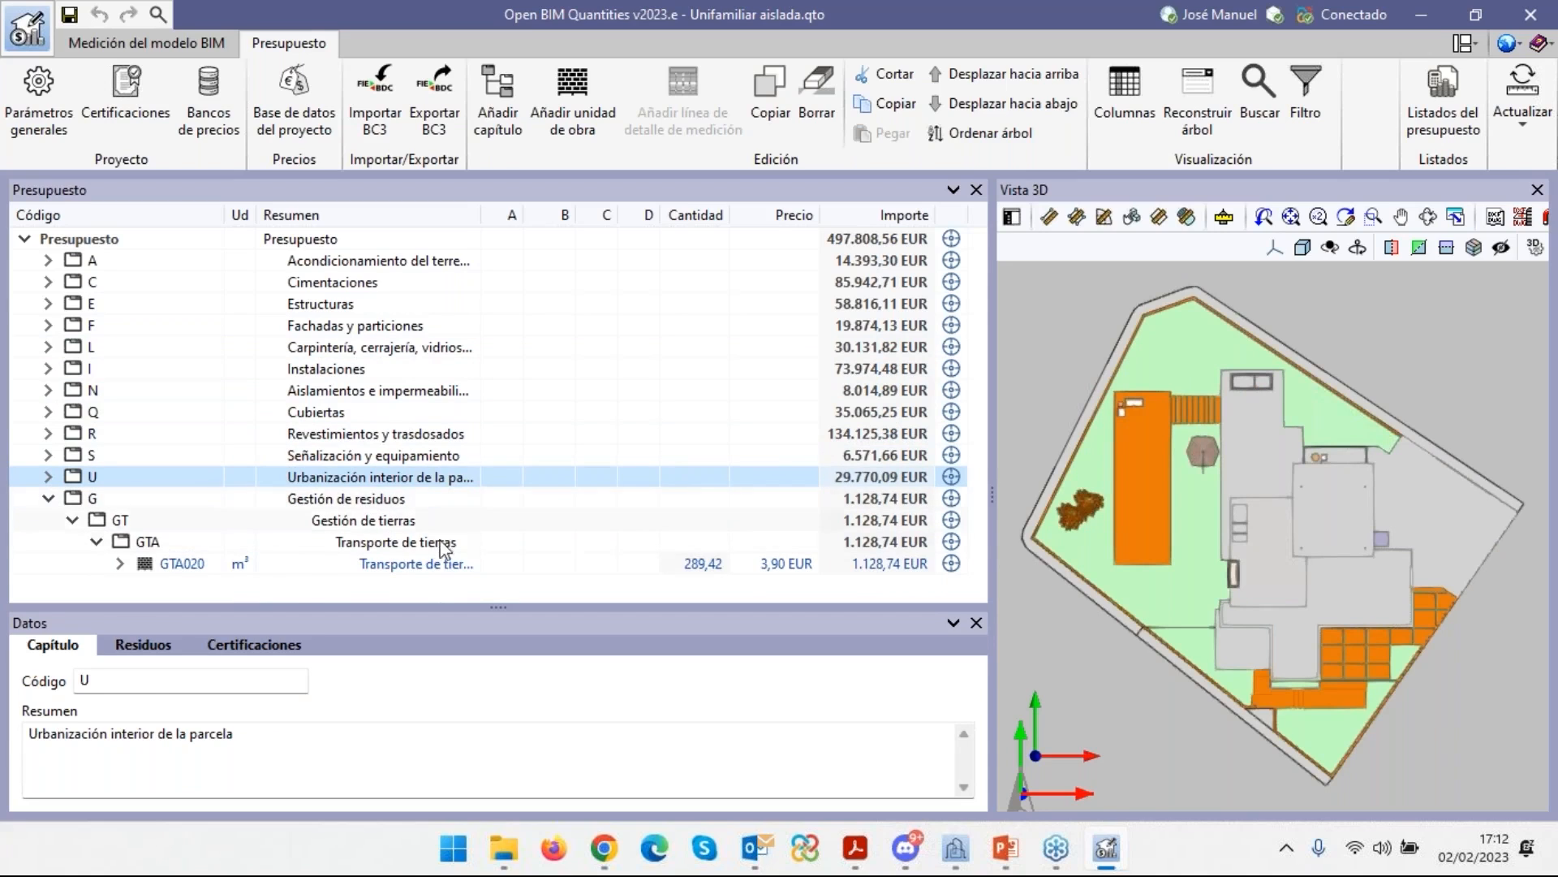
# Expand the GTA020 work unit in the Gestión de residuos chapter and examine the constant in its measurement detail lines.
pyautogui.click(419, 570)
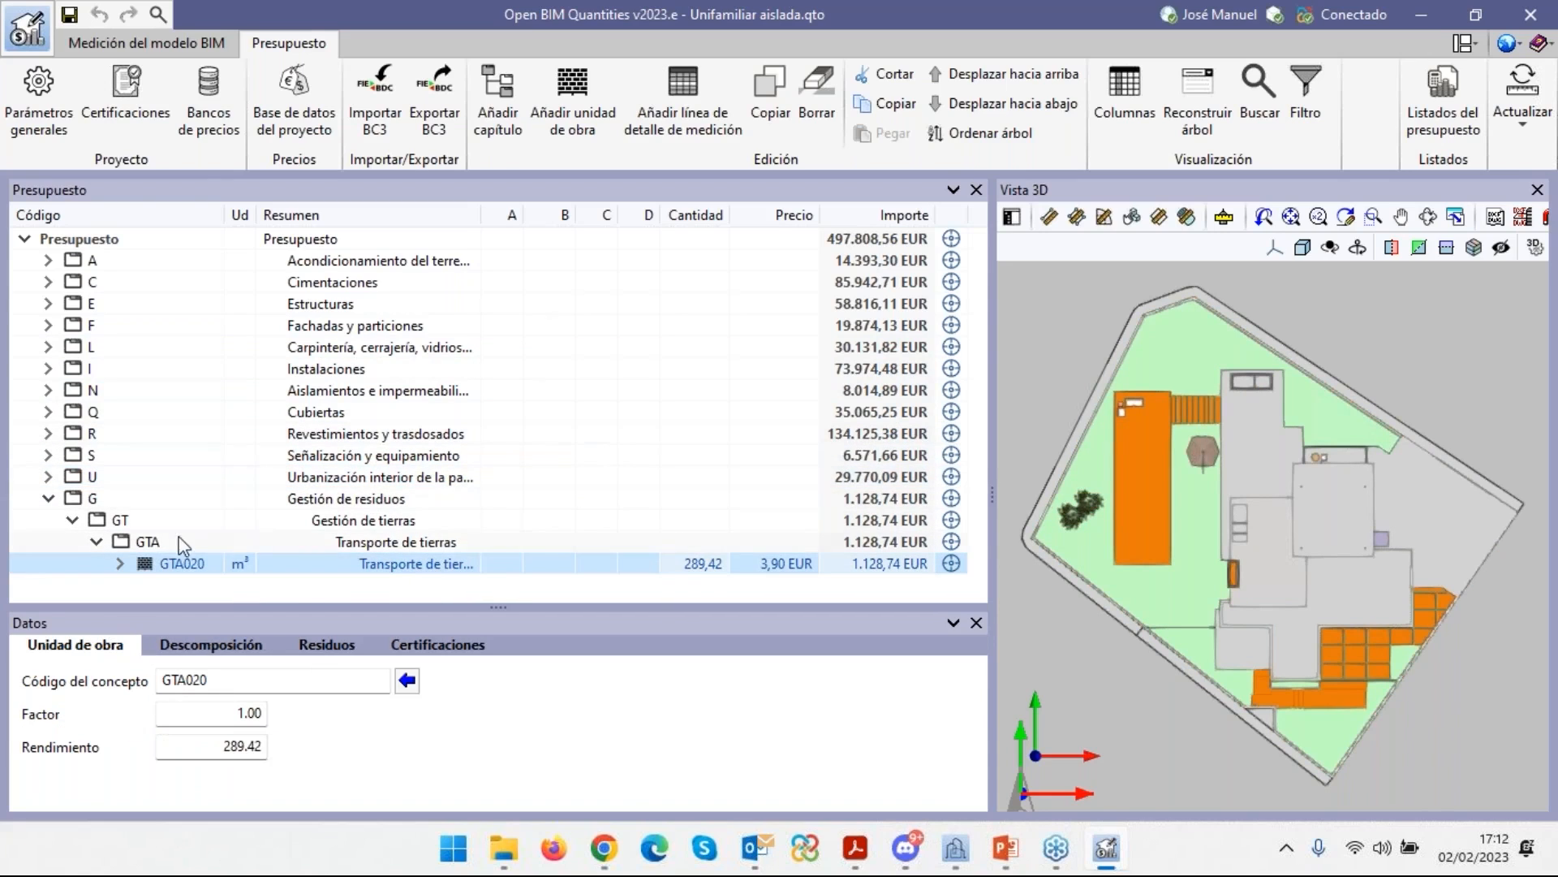
pyautogui.click(120, 563)
pyautogui.scroll(-5, 720, 309)
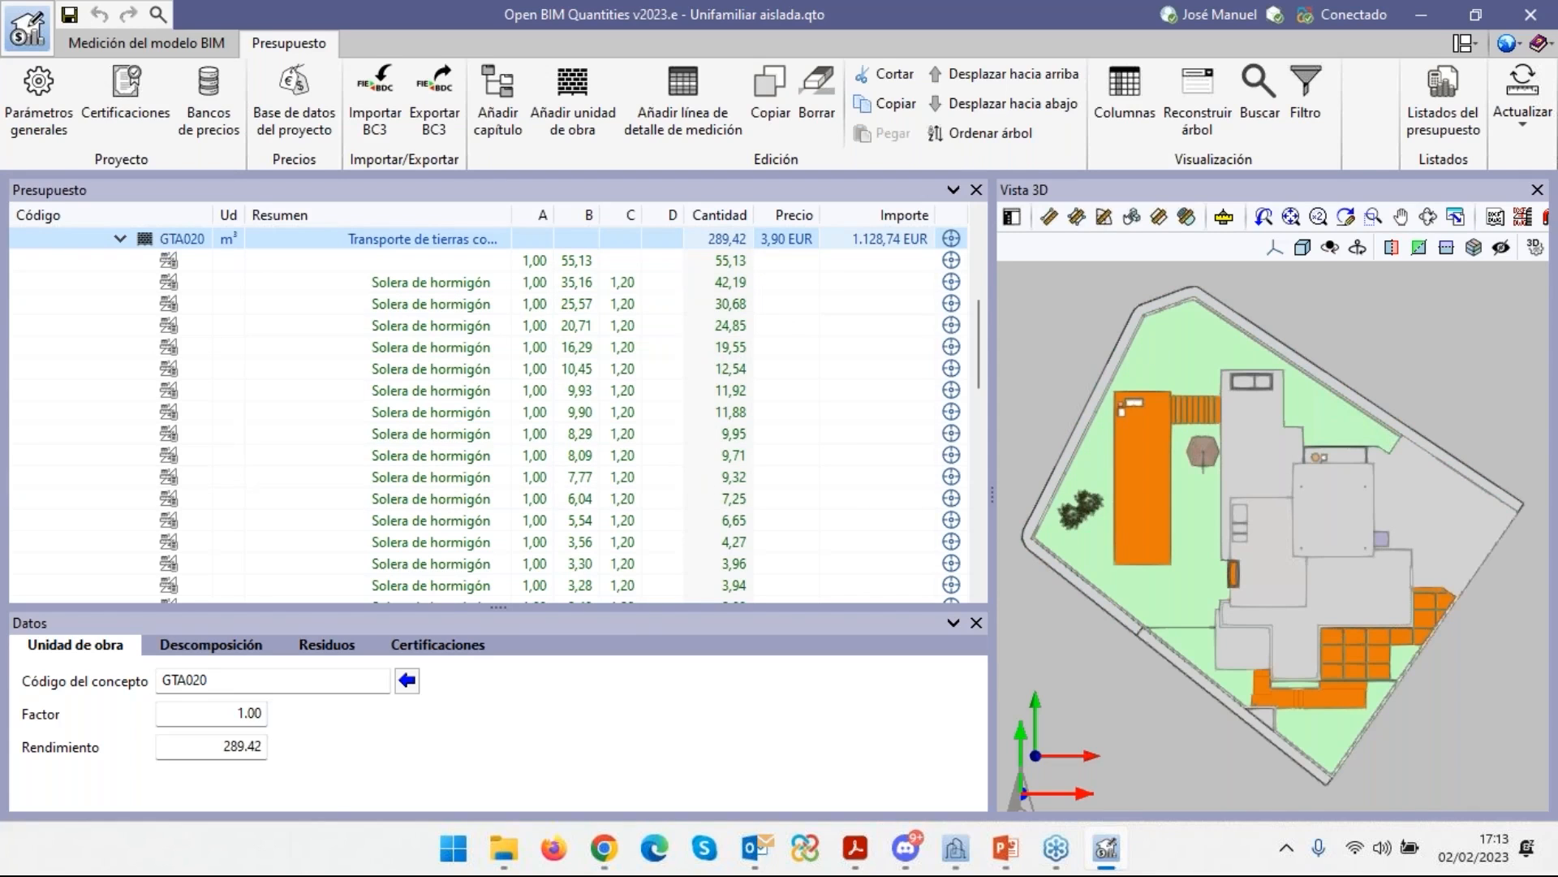
# Bring back the measurement rule sets window and switch to the PowerPoint presentation to check the list of tips.
pyautogui.moveTo(1557, 148); pyautogui.dragTo(1096, 108)
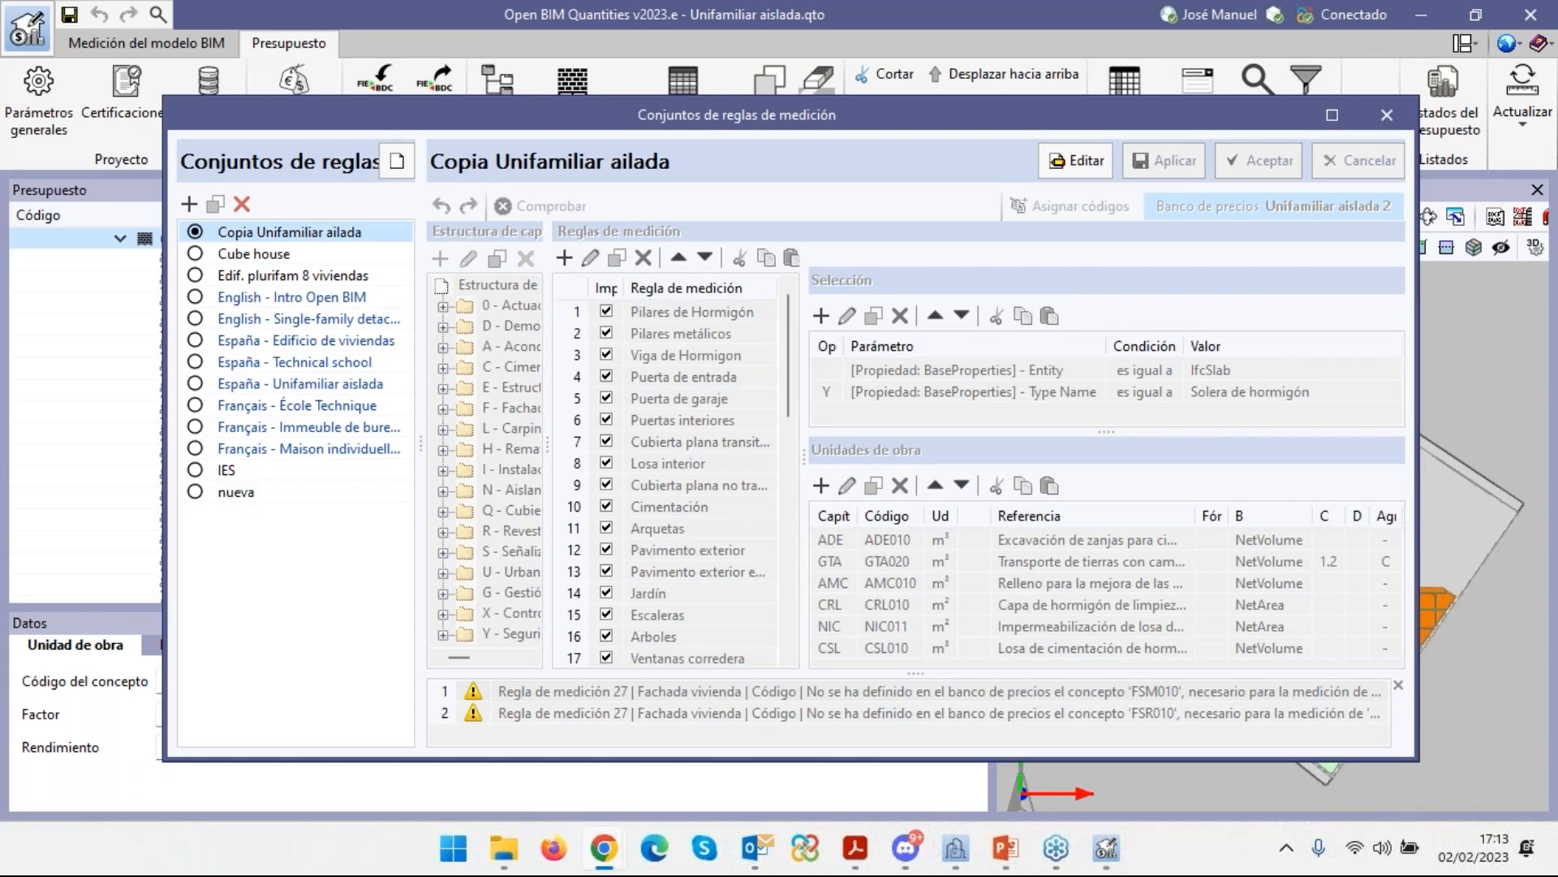
pyautogui.moveTo(1003, 856)
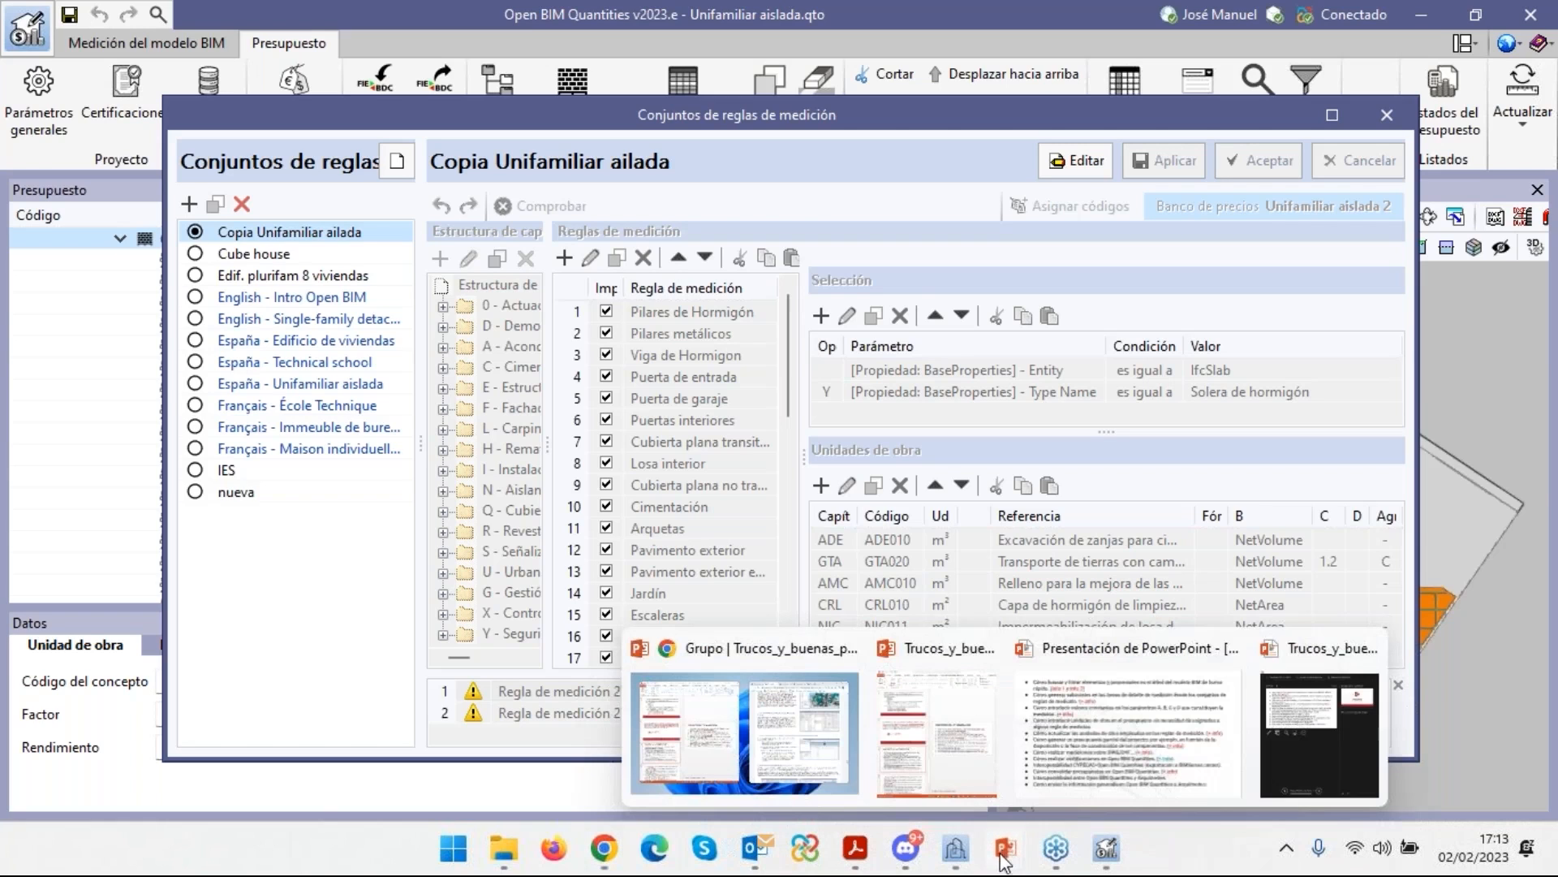
pyautogui.click(1150, 743)
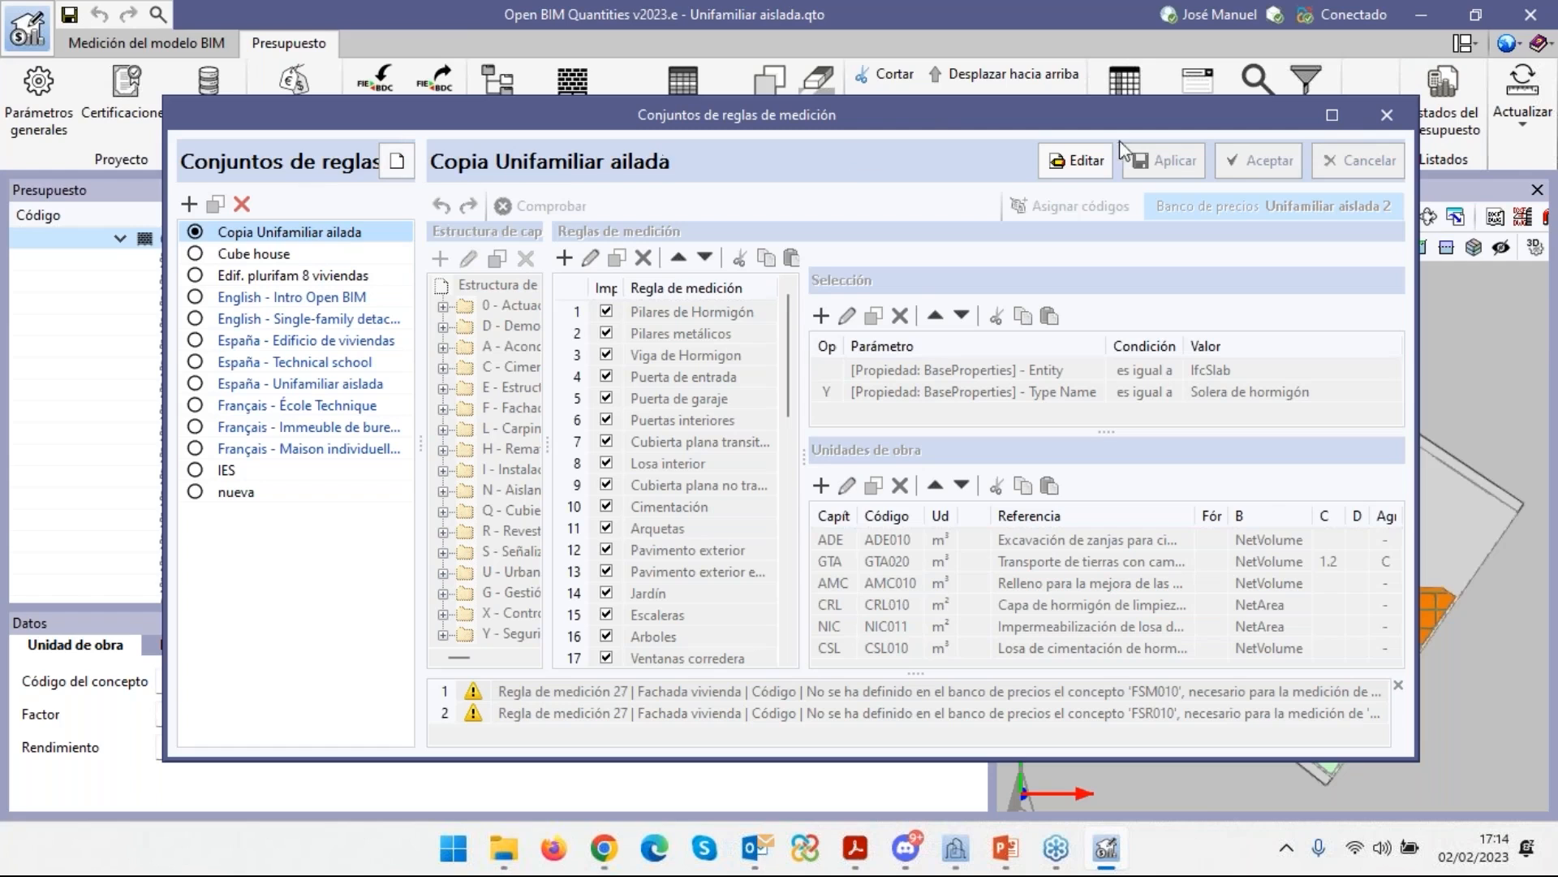
# Open Copia Unifamiliar ailada for editing in a maximized window and display a widened price bank for assigning codes.
pyautogui.click(1332, 116)
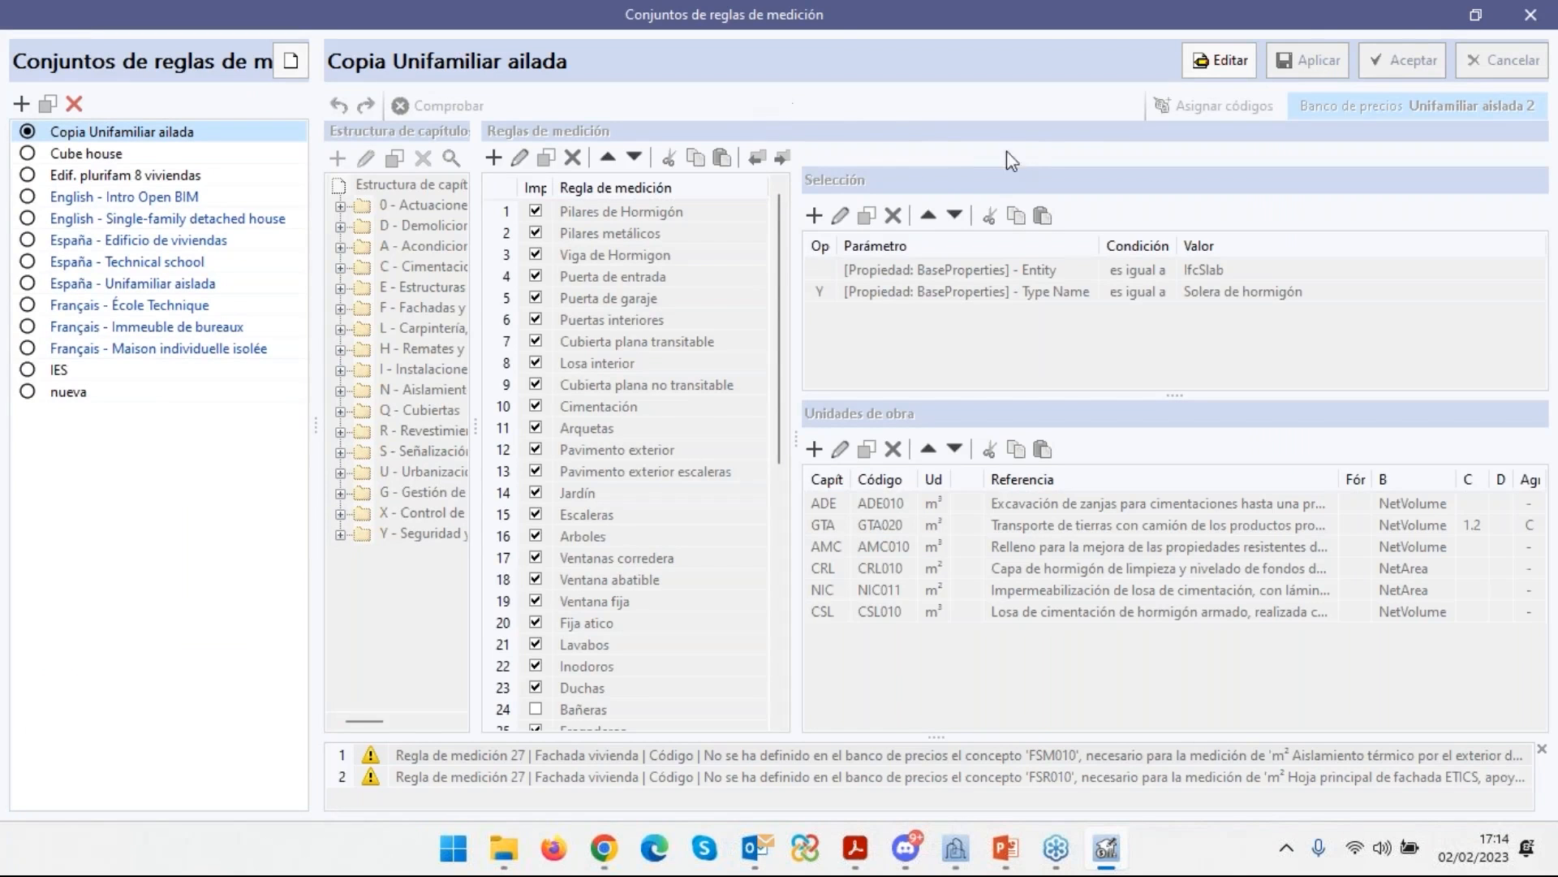
pyautogui.click(1207, 70)
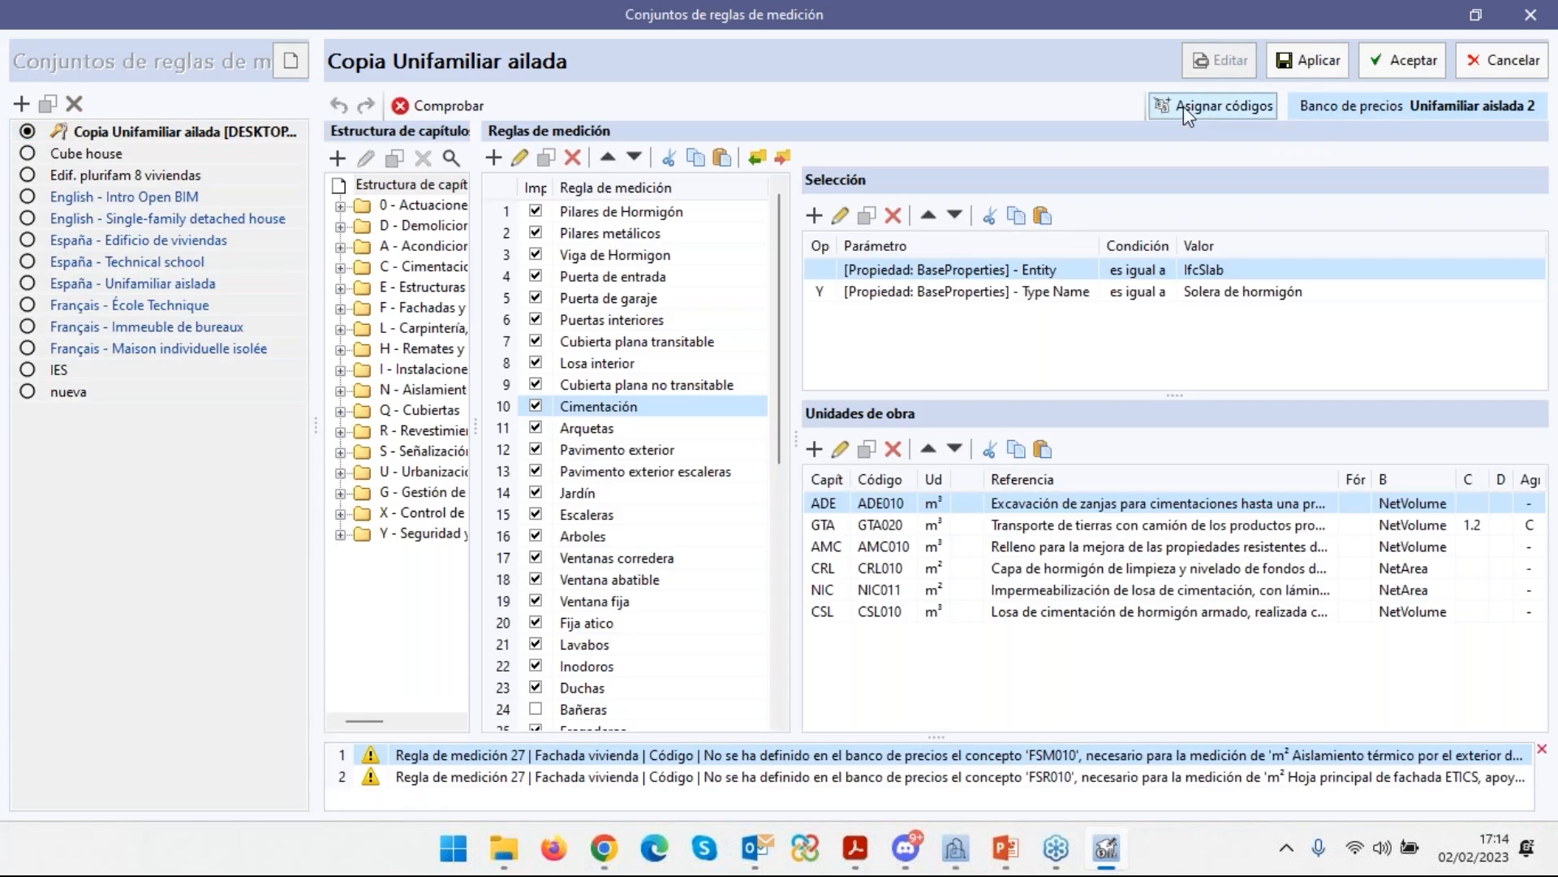
pyautogui.click(1176, 110)
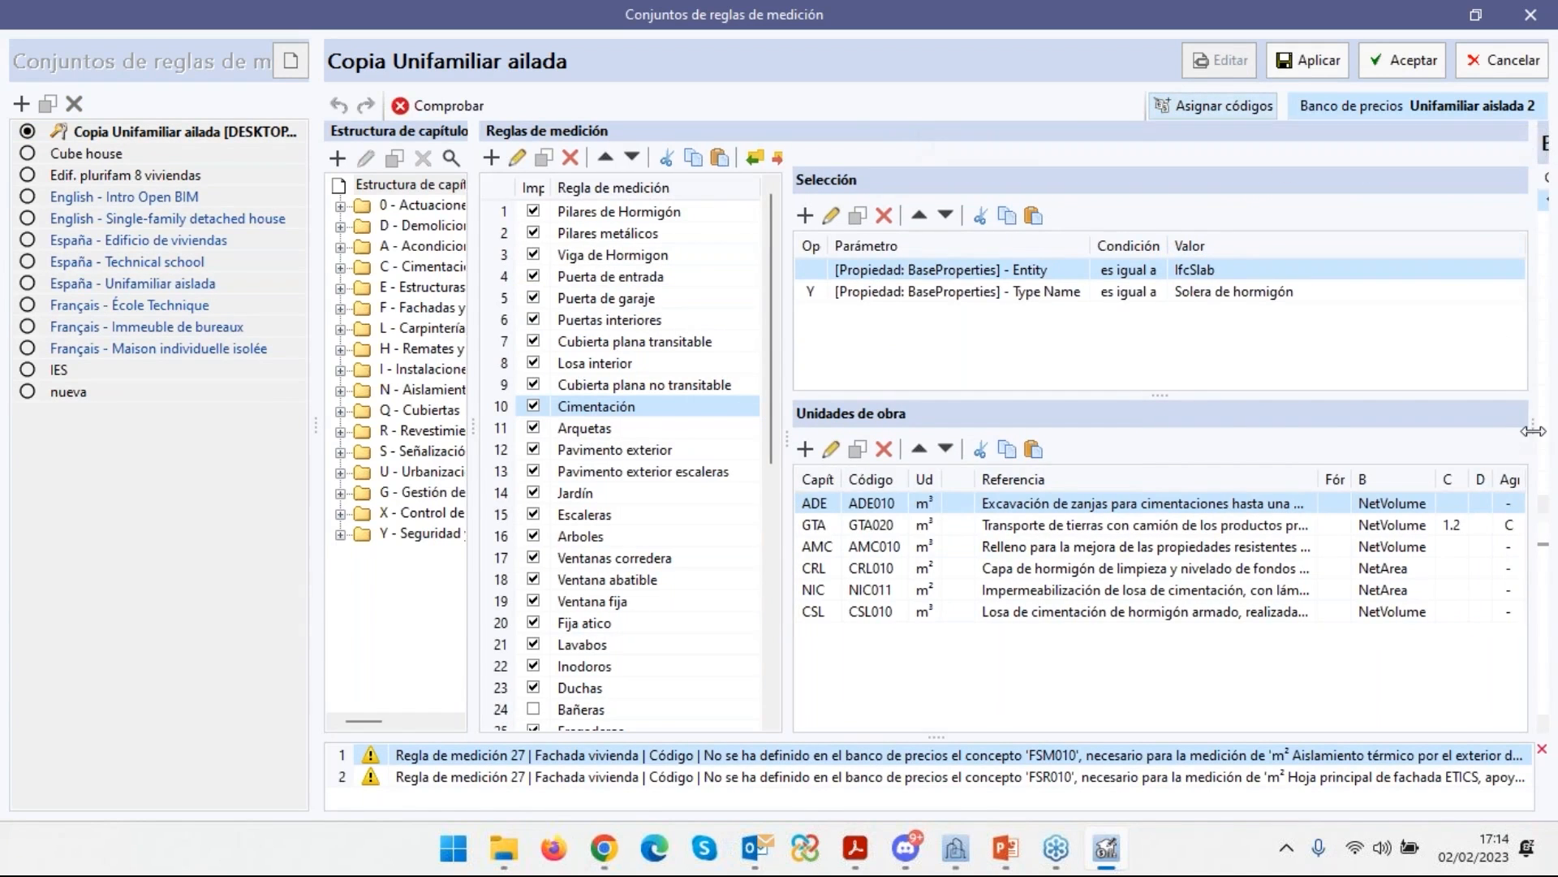
pyautogui.moveTo(785, 443); pyautogui.dragTo(854, 463)
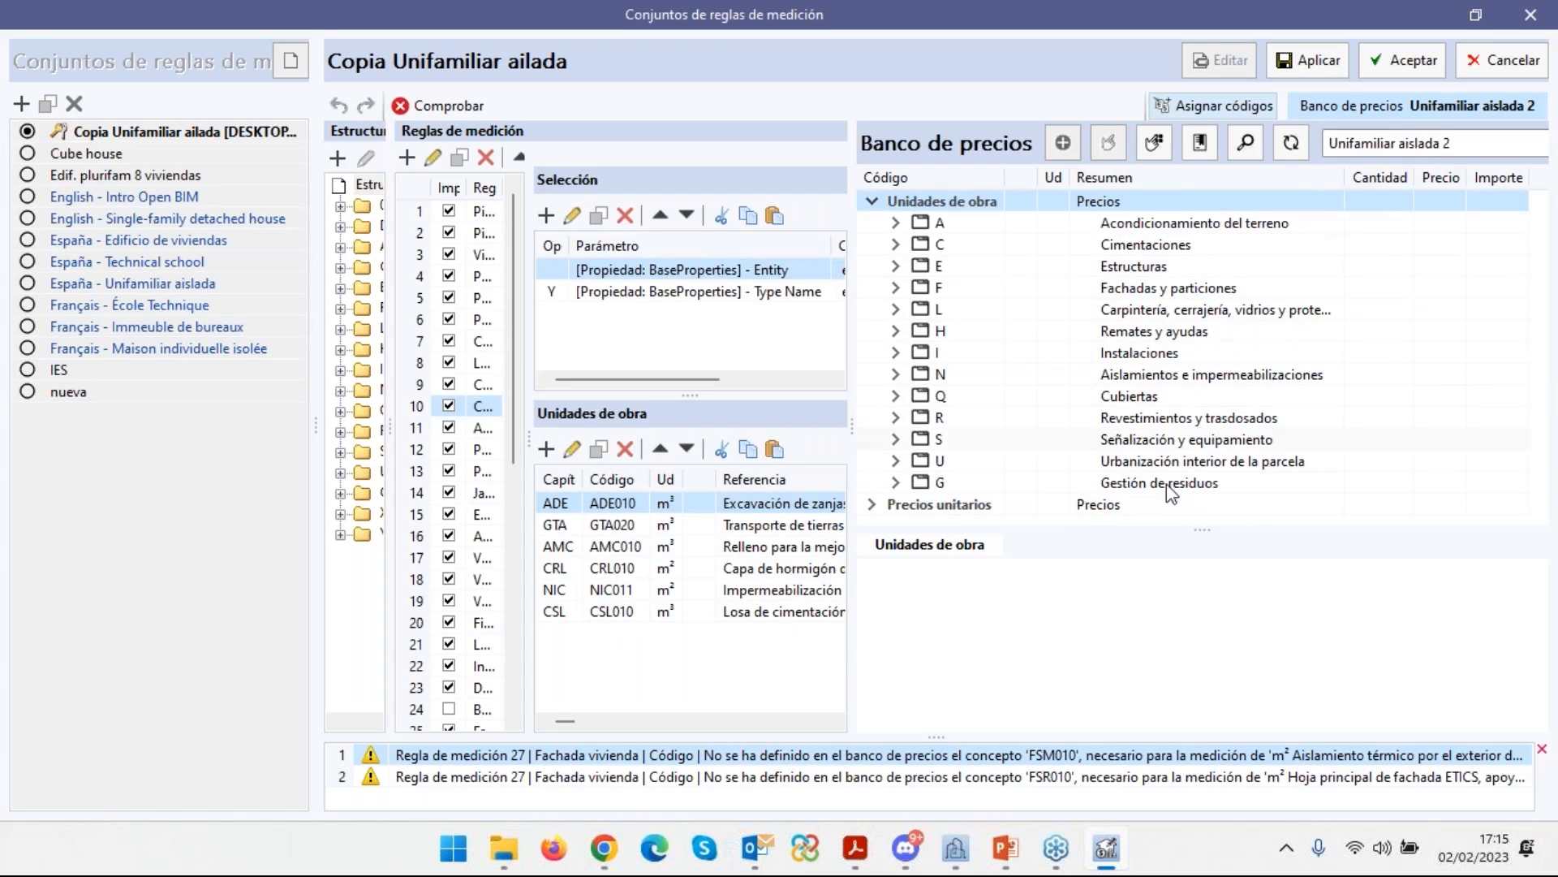
# Review the price banks available for code assignment and cancel editing the Copia Unifamiliar ailada rule set.
pyautogui.click(1495, 145)
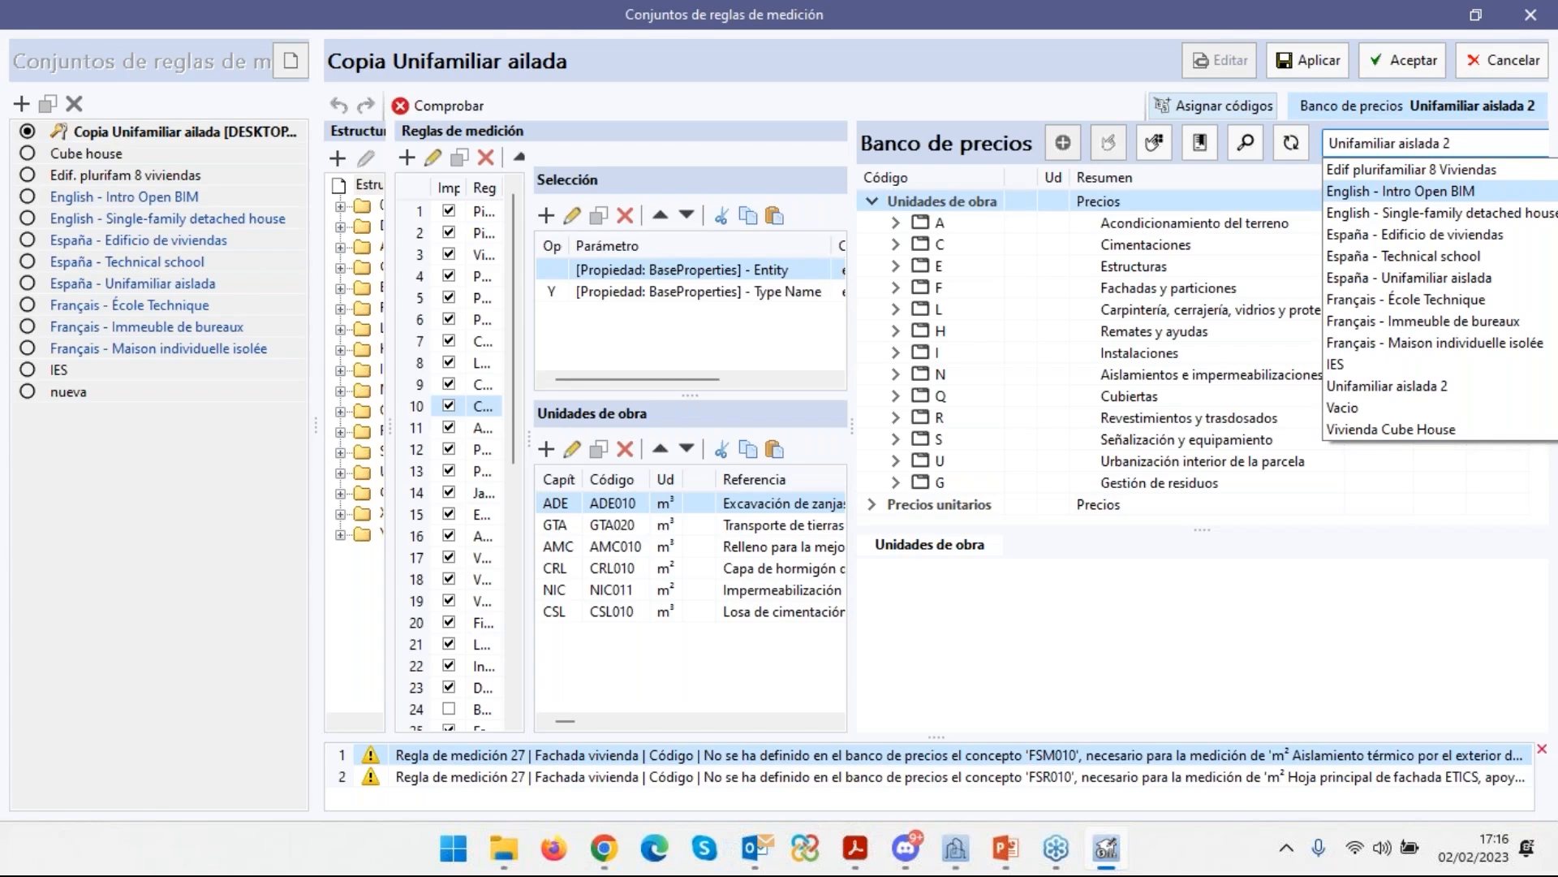
pyautogui.hotkey('alt', 'Tab')
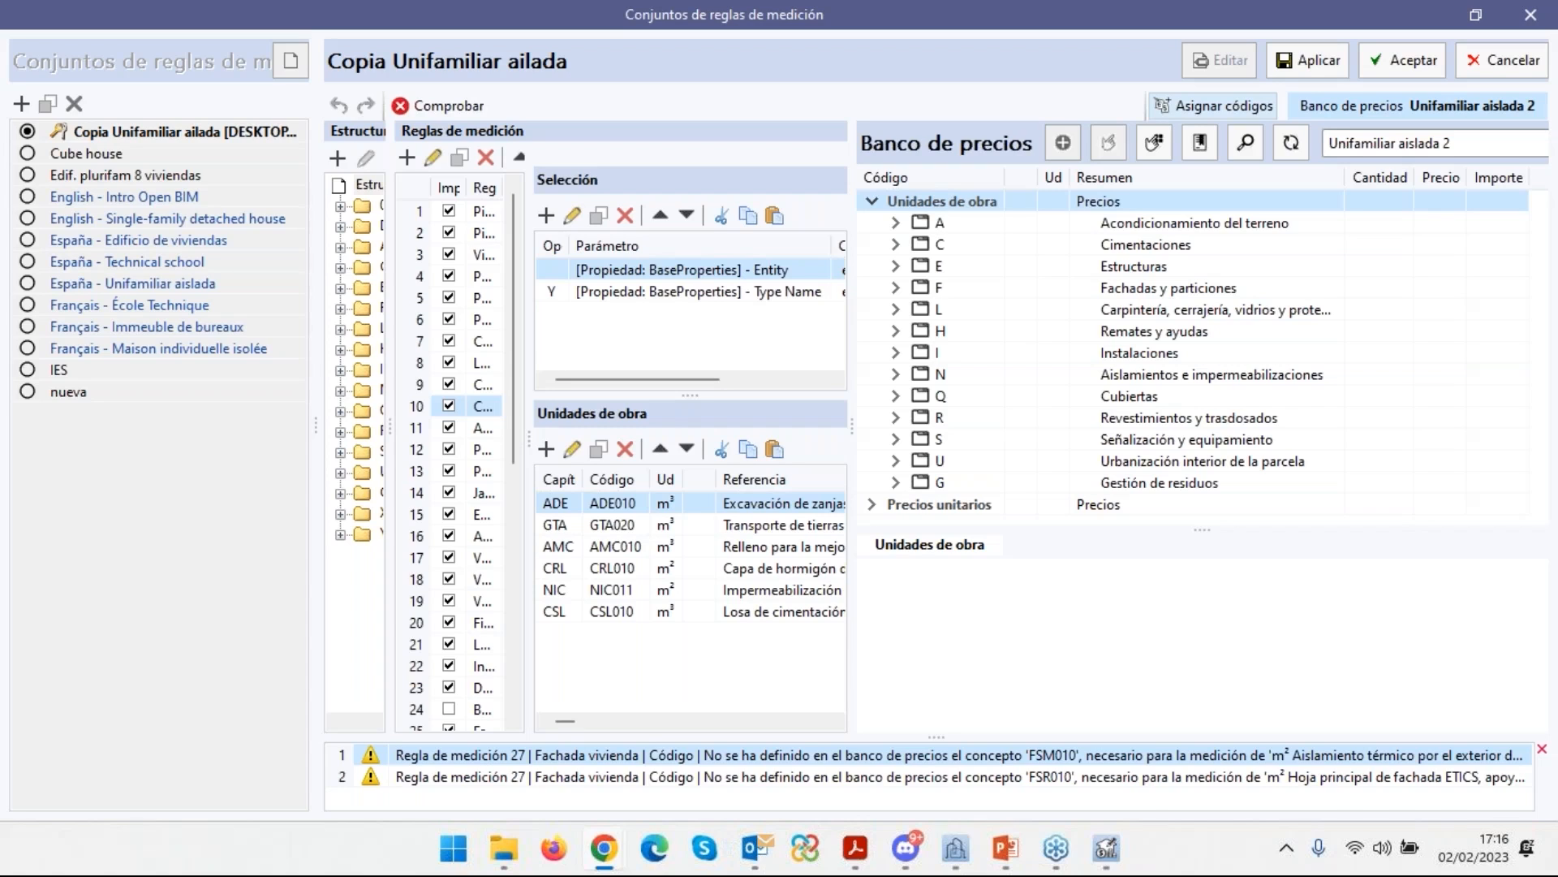
pyautogui.click(1513, 62)
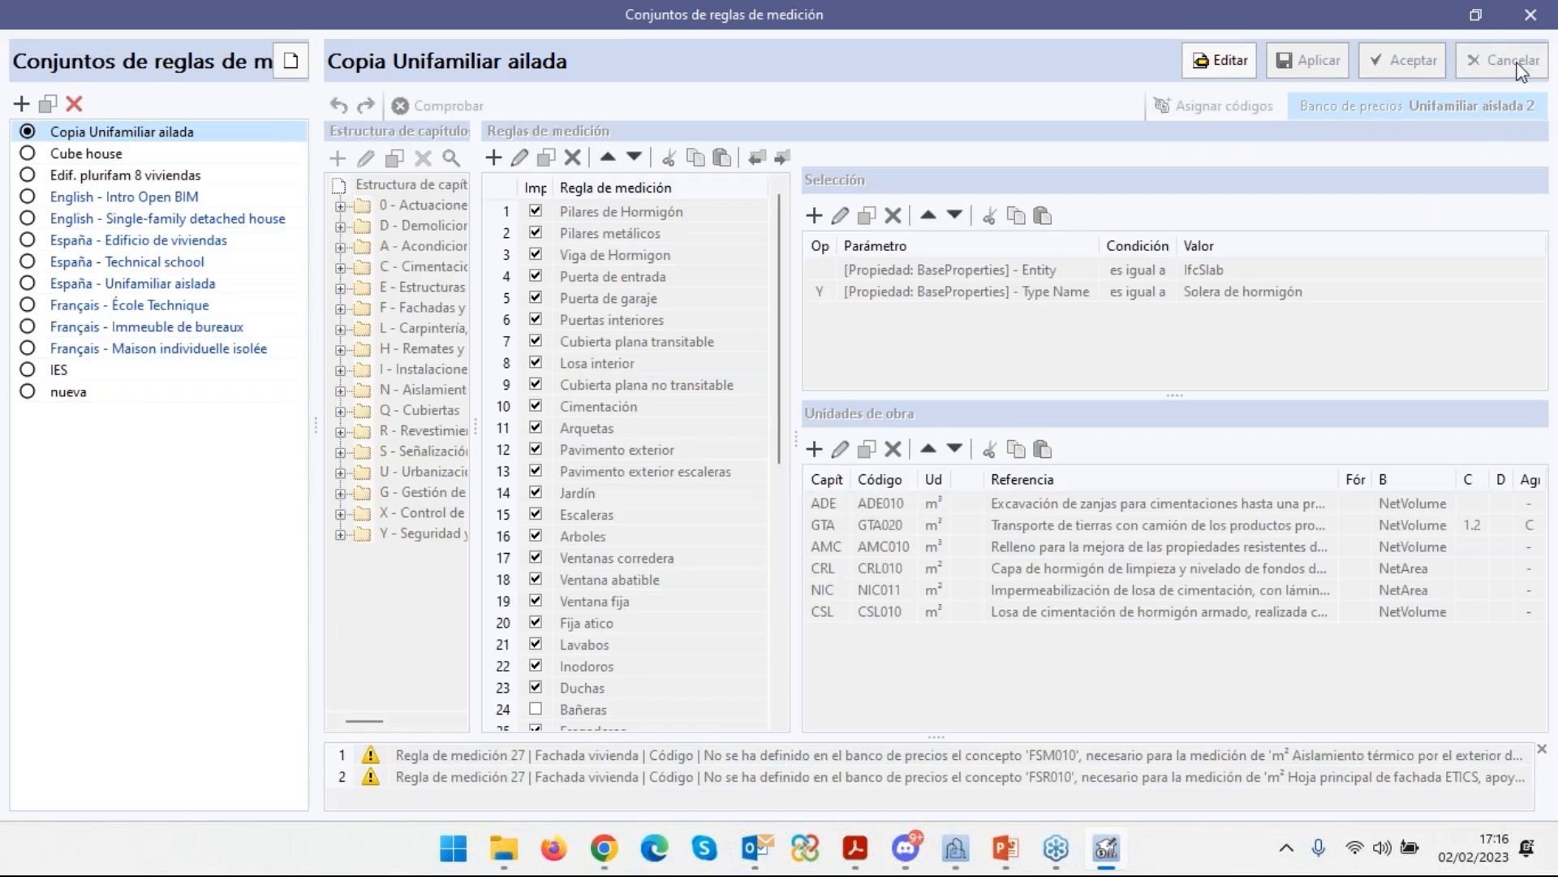
# Return from the measurement rule sets to the budget and show the model in plan view in a widened 3D view.
pyautogui.click(1529, 16)
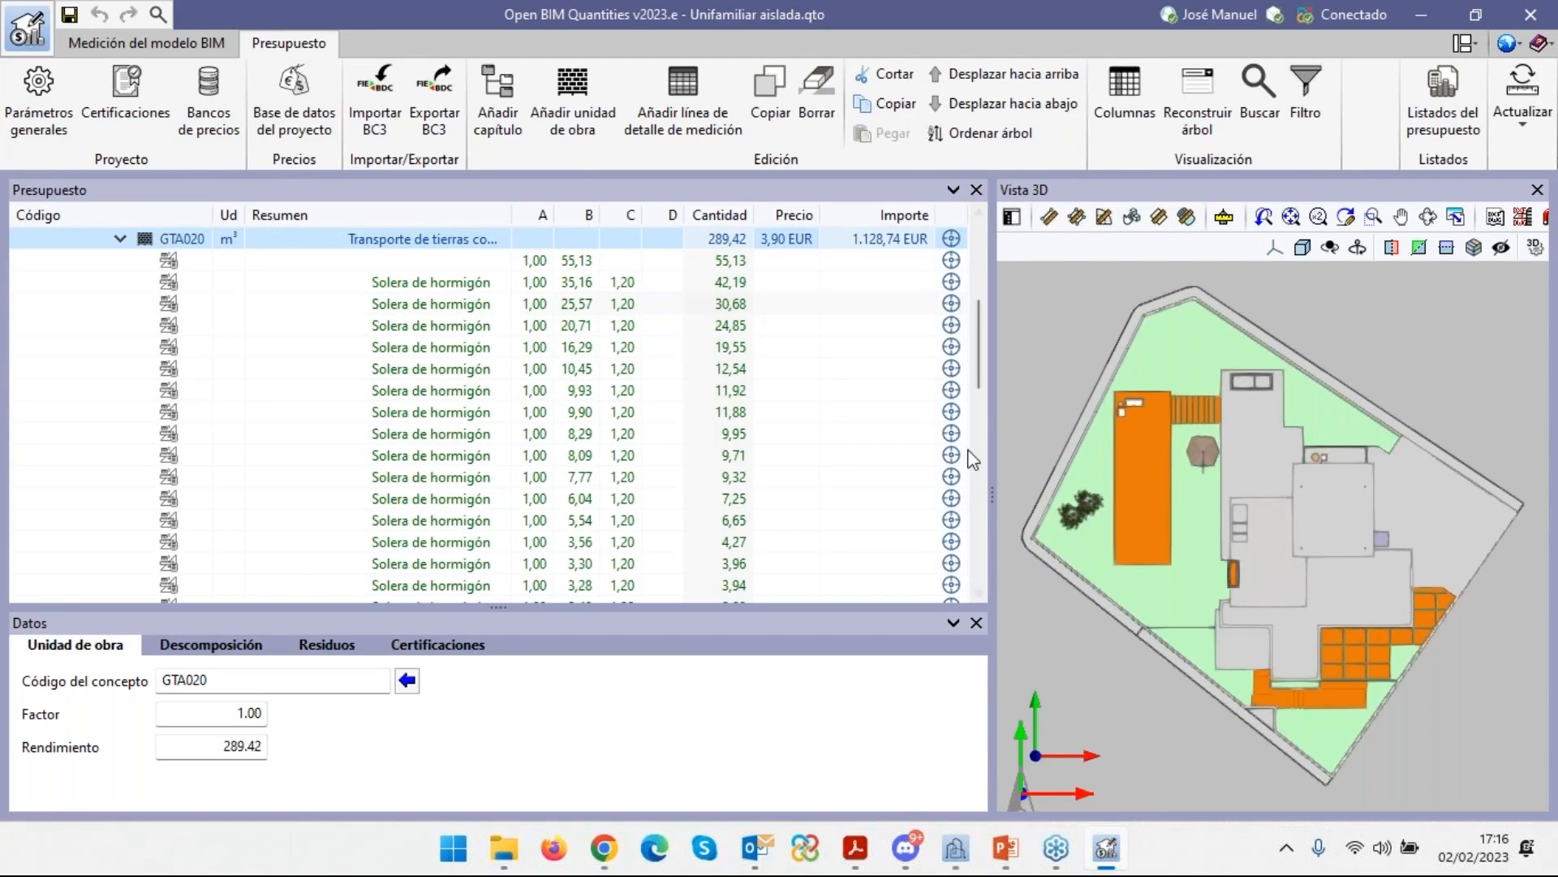
pyautogui.moveTo(992, 493); pyautogui.dragTo(822, 539)
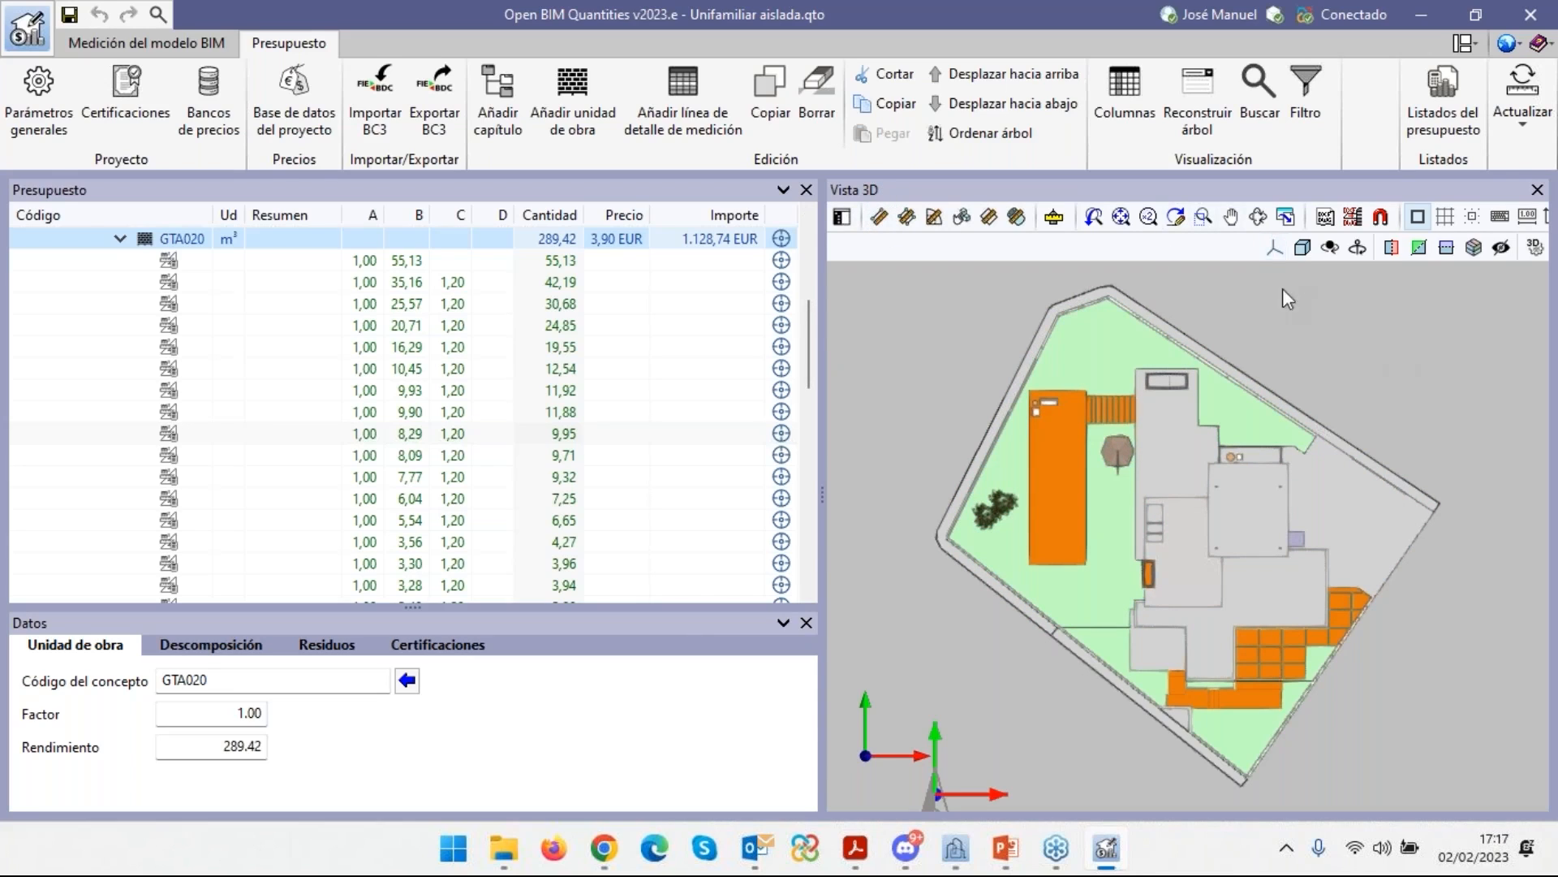
pyautogui.click(1277, 247)
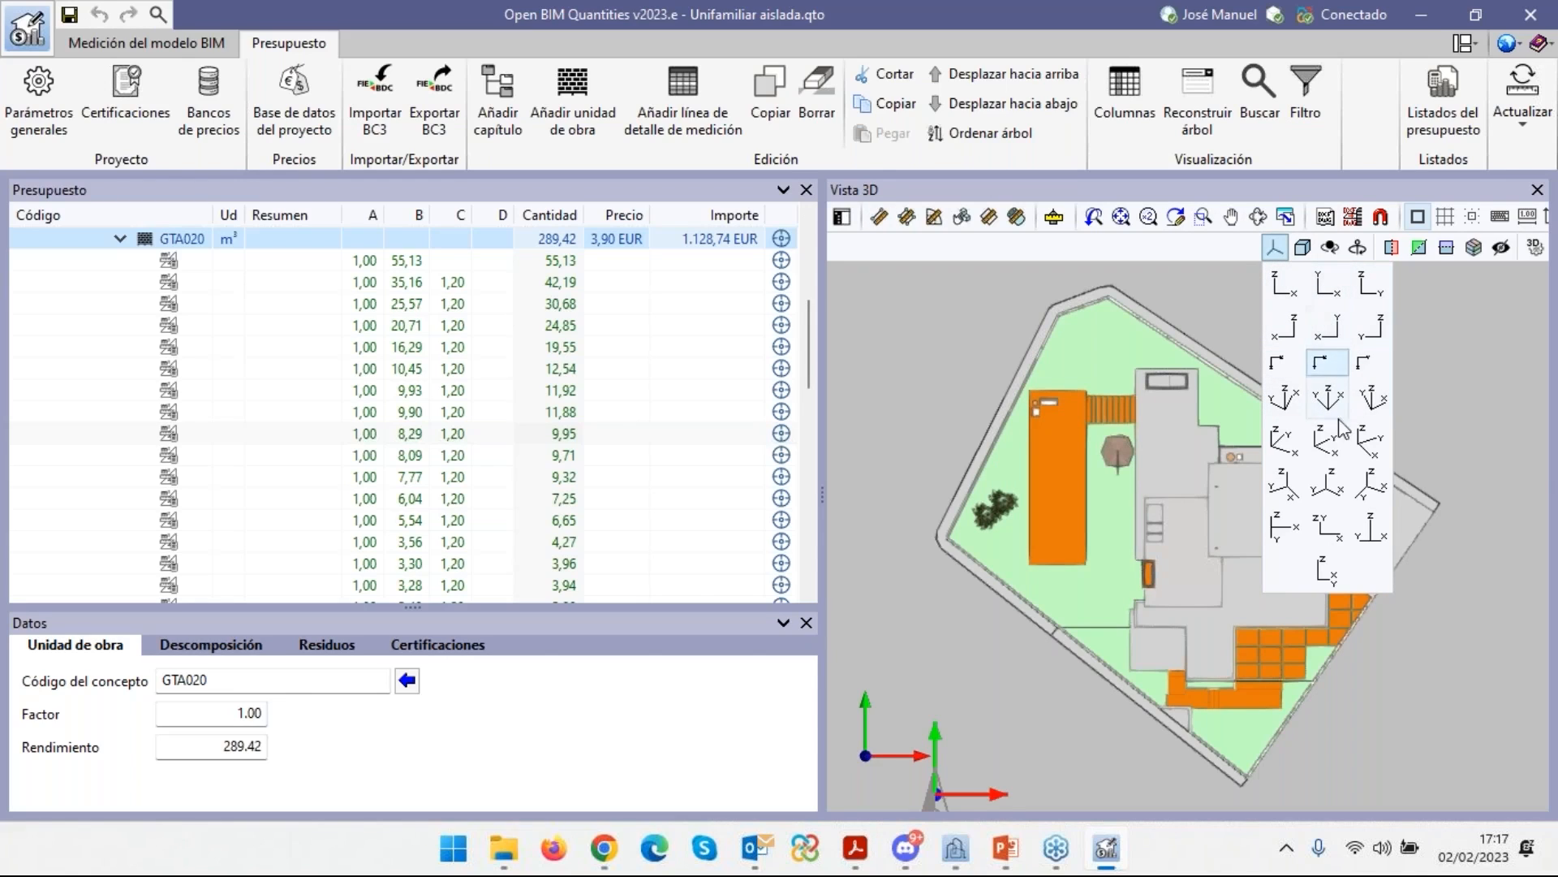
pyautogui.click(1330, 455)
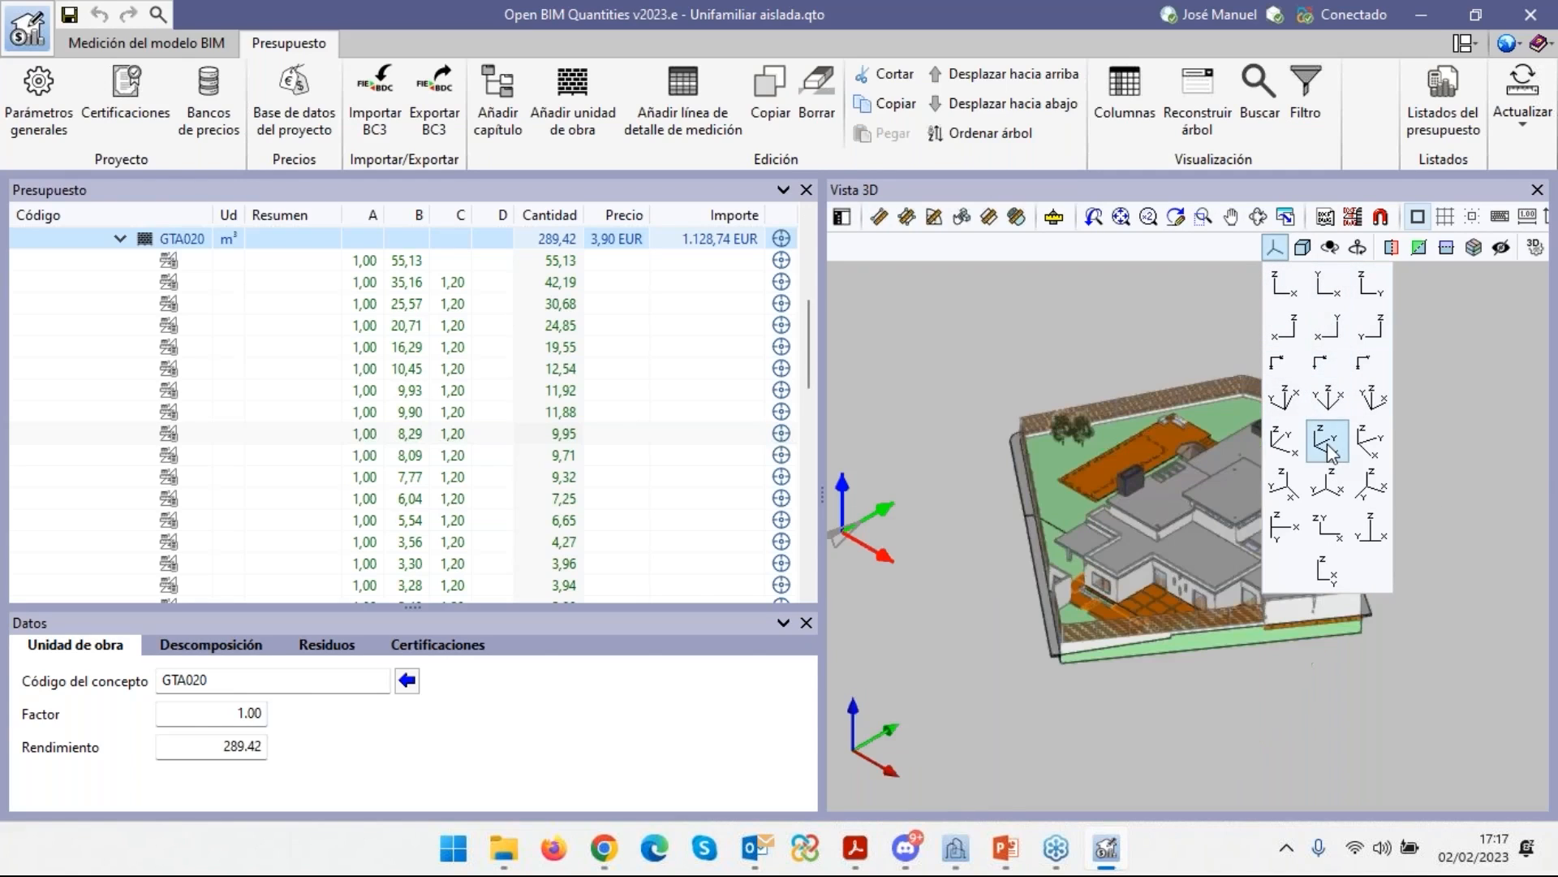
pyautogui.click(1374, 293)
pyautogui.click(1328, 286)
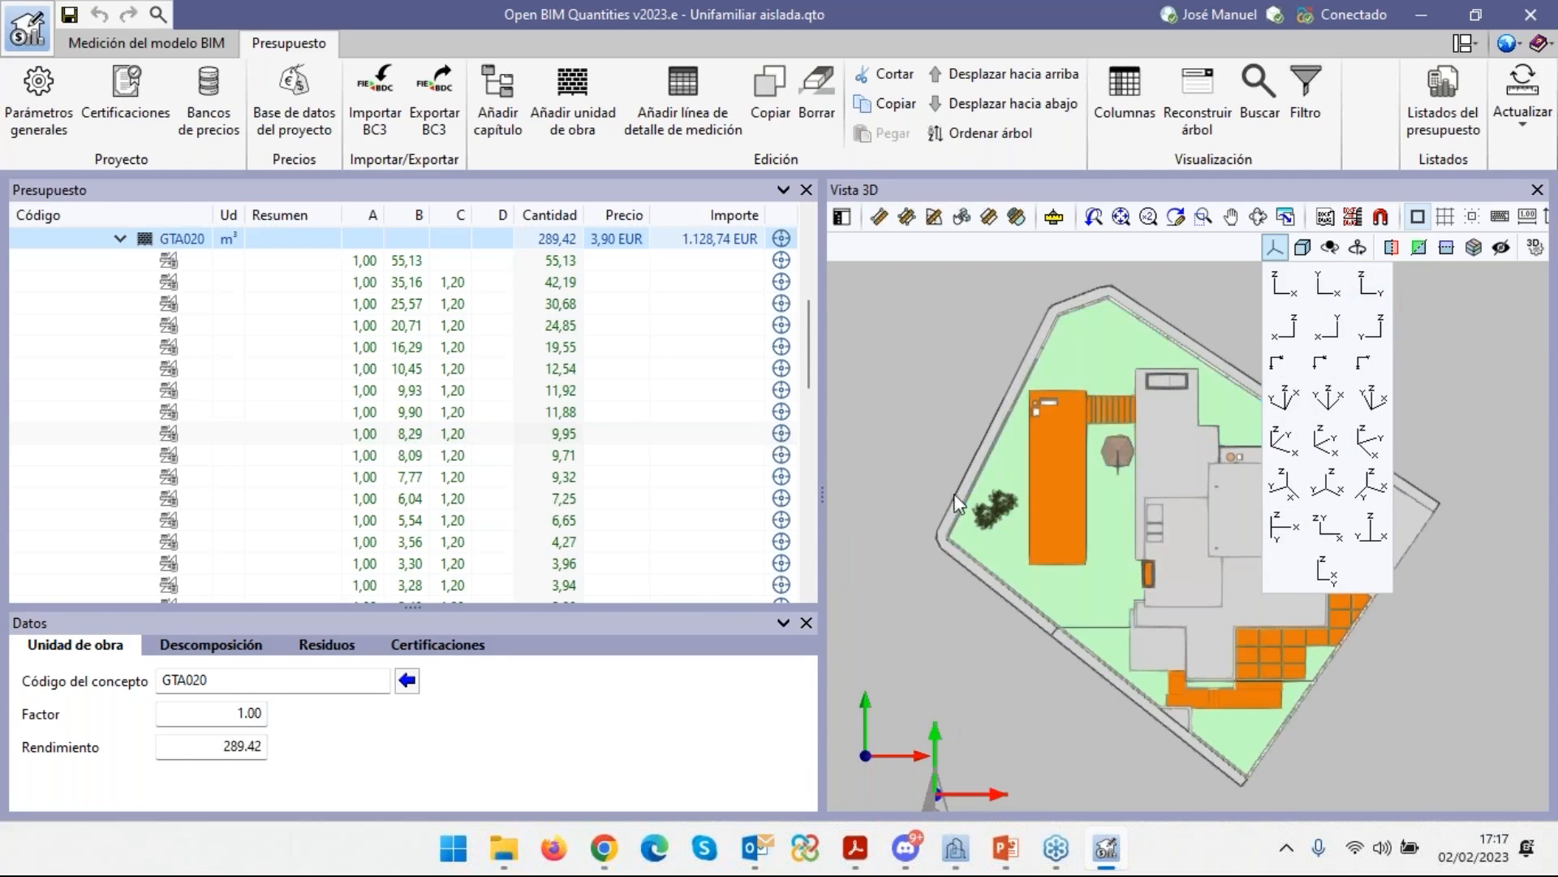
pyautogui.scroll(5, 954, 446)
pyautogui.scroll(-2, 953, 456)
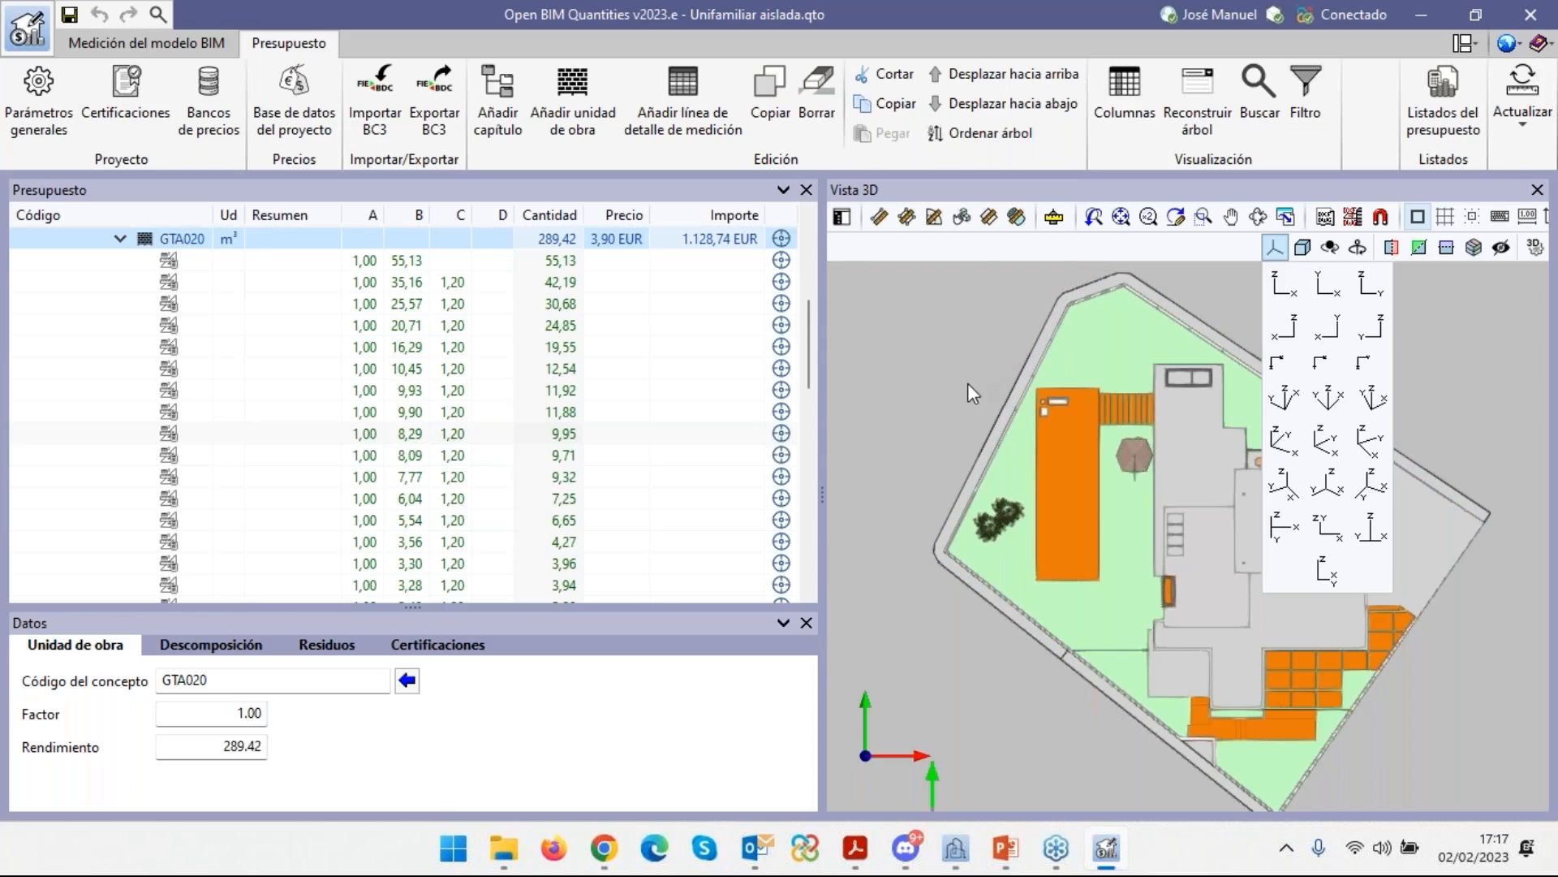
# Add a measurement detail line of type Medición with the comment DXF at the end of the GTA020 lines.
pyautogui.moveTo(810, 388); pyautogui.dragTo(798, 625)
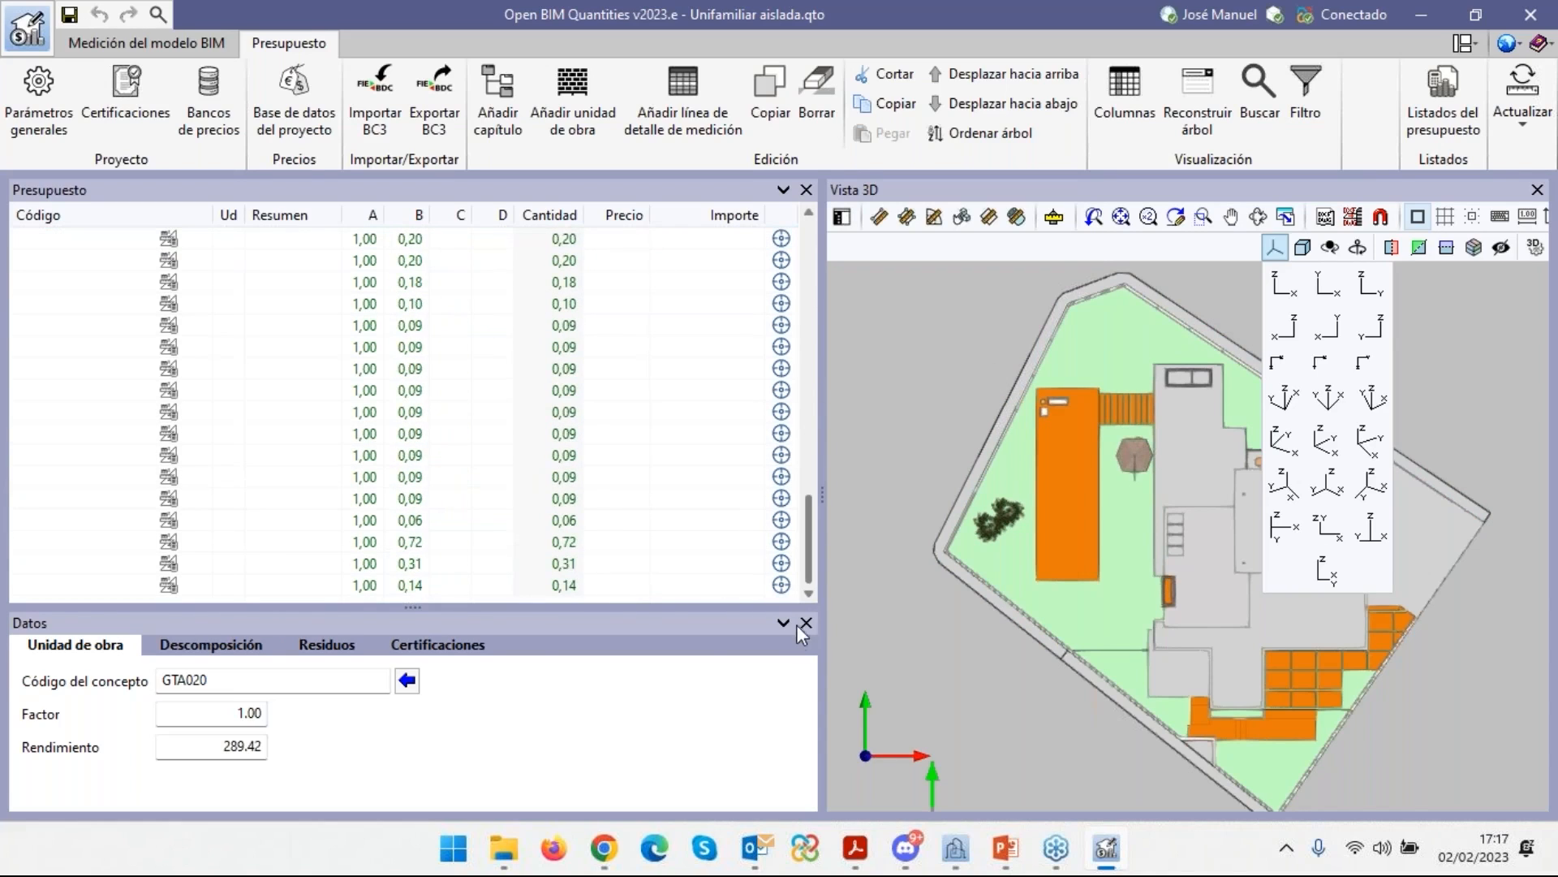
pyautogui.click(285, 592)
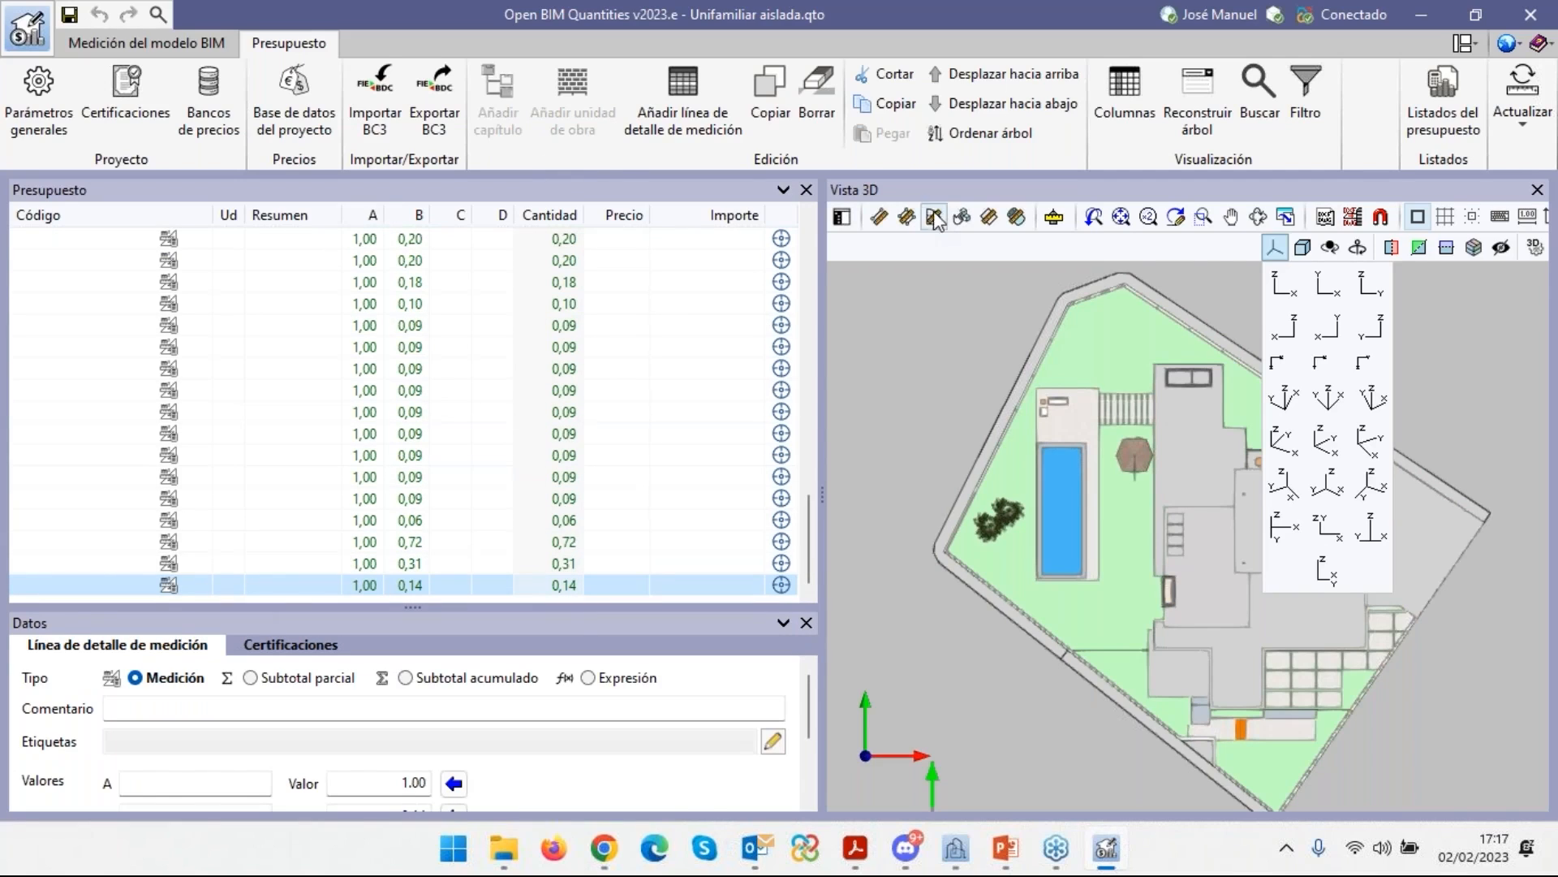
pyautogui.click(674, 83)
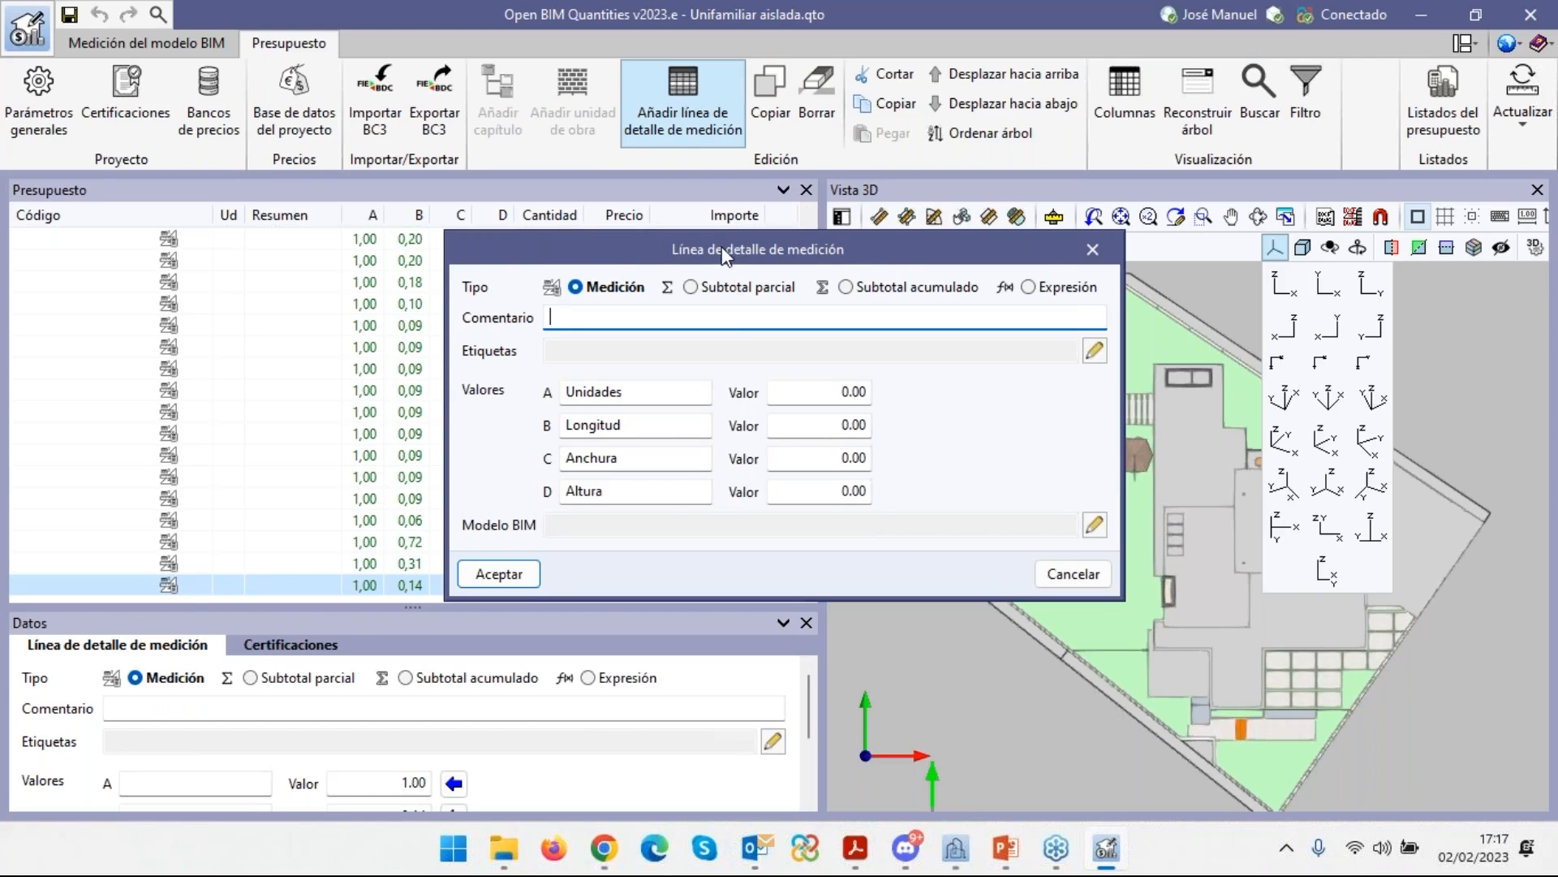
pyautogui.moveTo(722, 245); pyautogui.dragTo(474, 251)
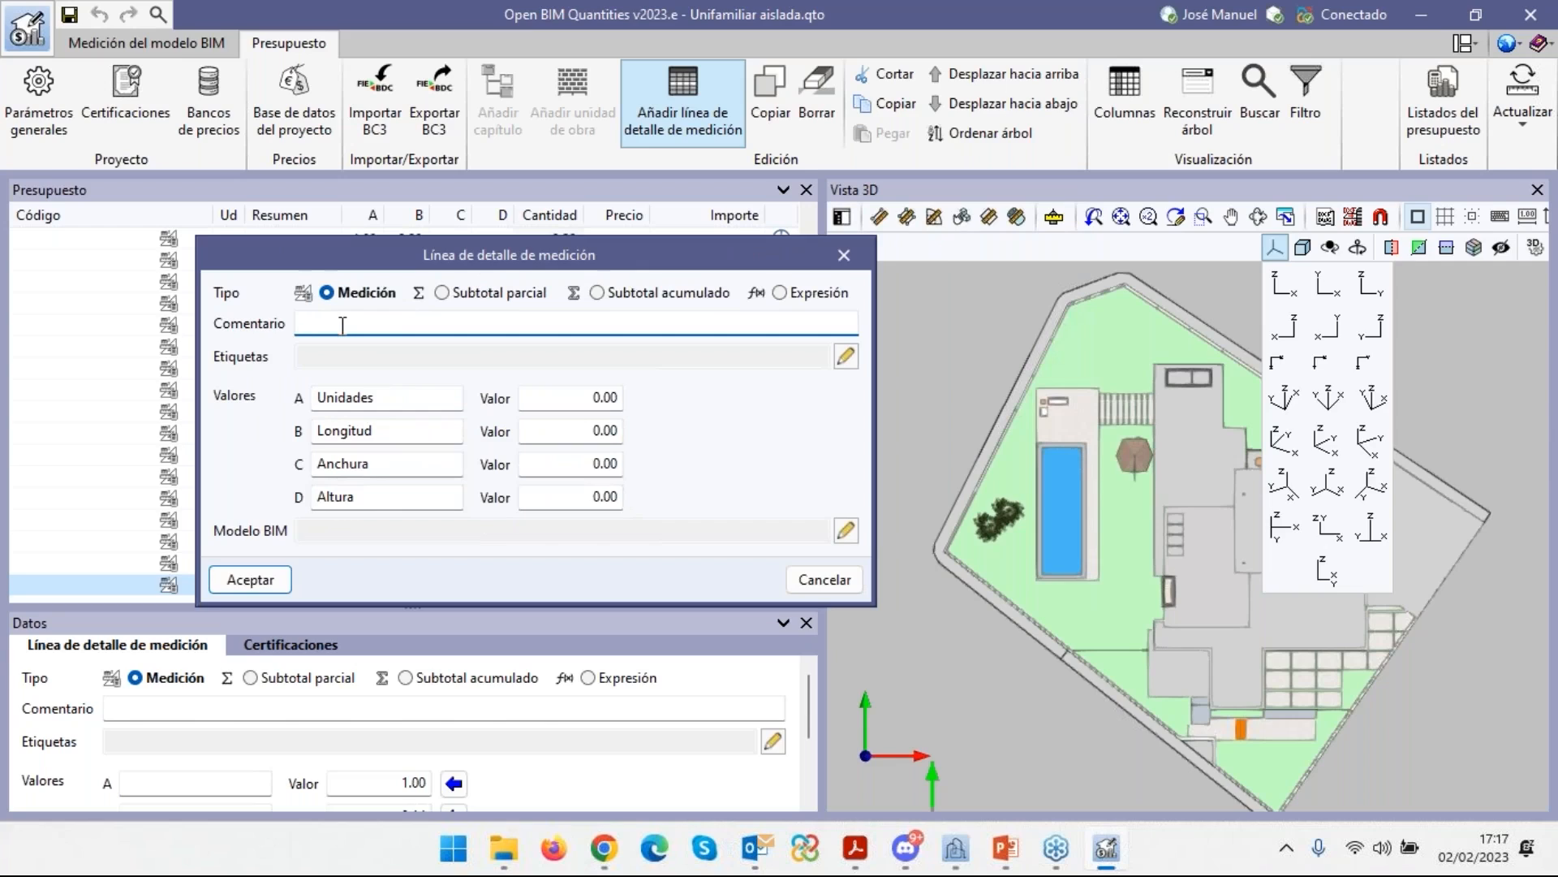
pyautogui.write('DXF')
pyautogui.press('Tab')
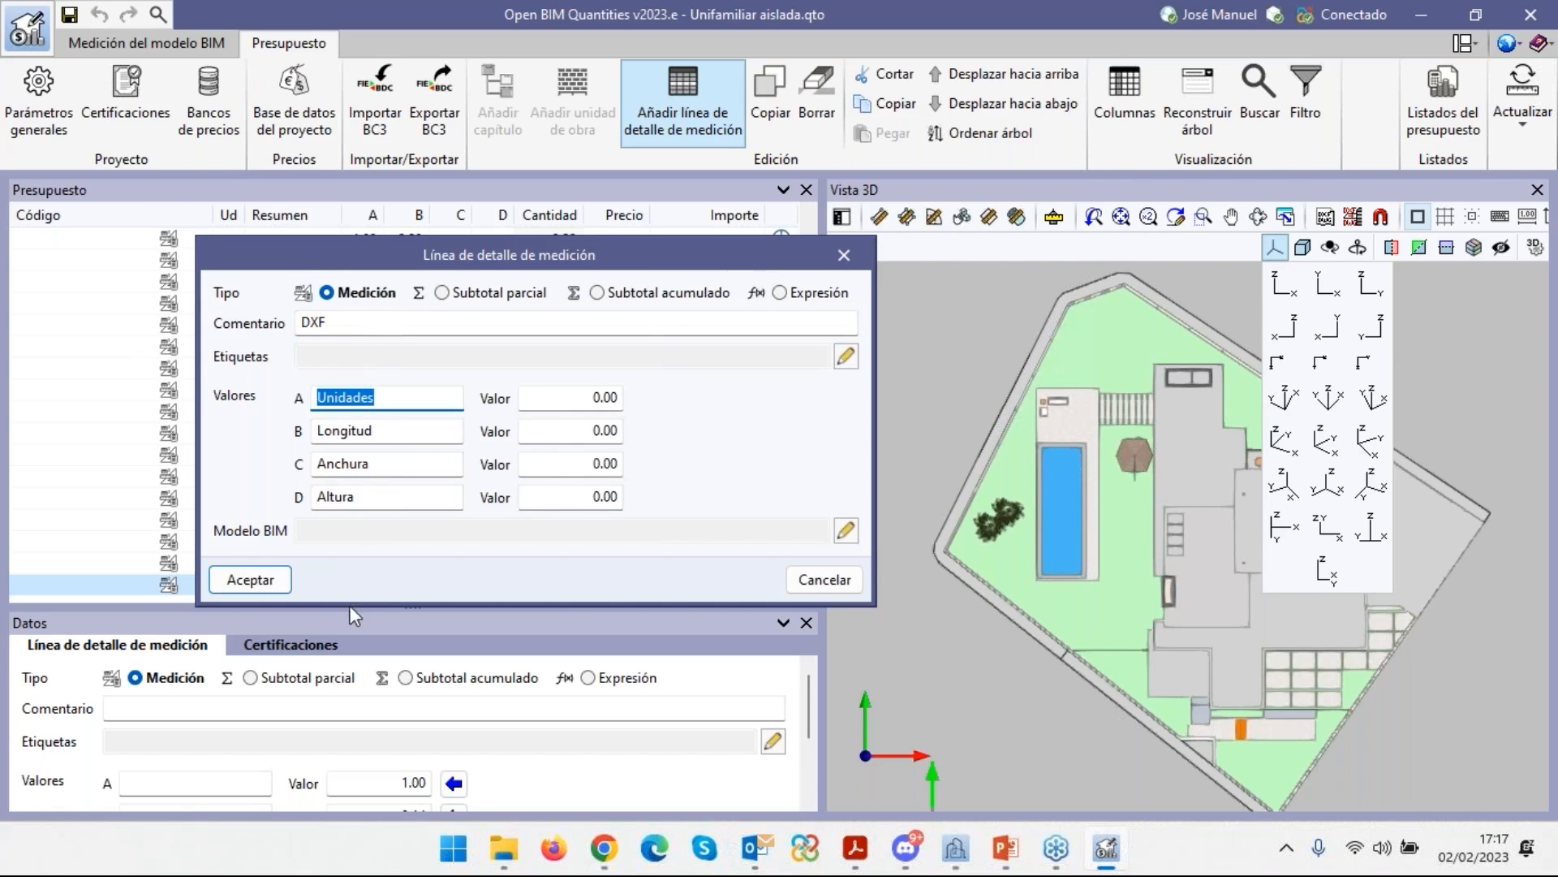
pyautogui.moveTo(595, 260); pyautogui.dragTo(567, 169)
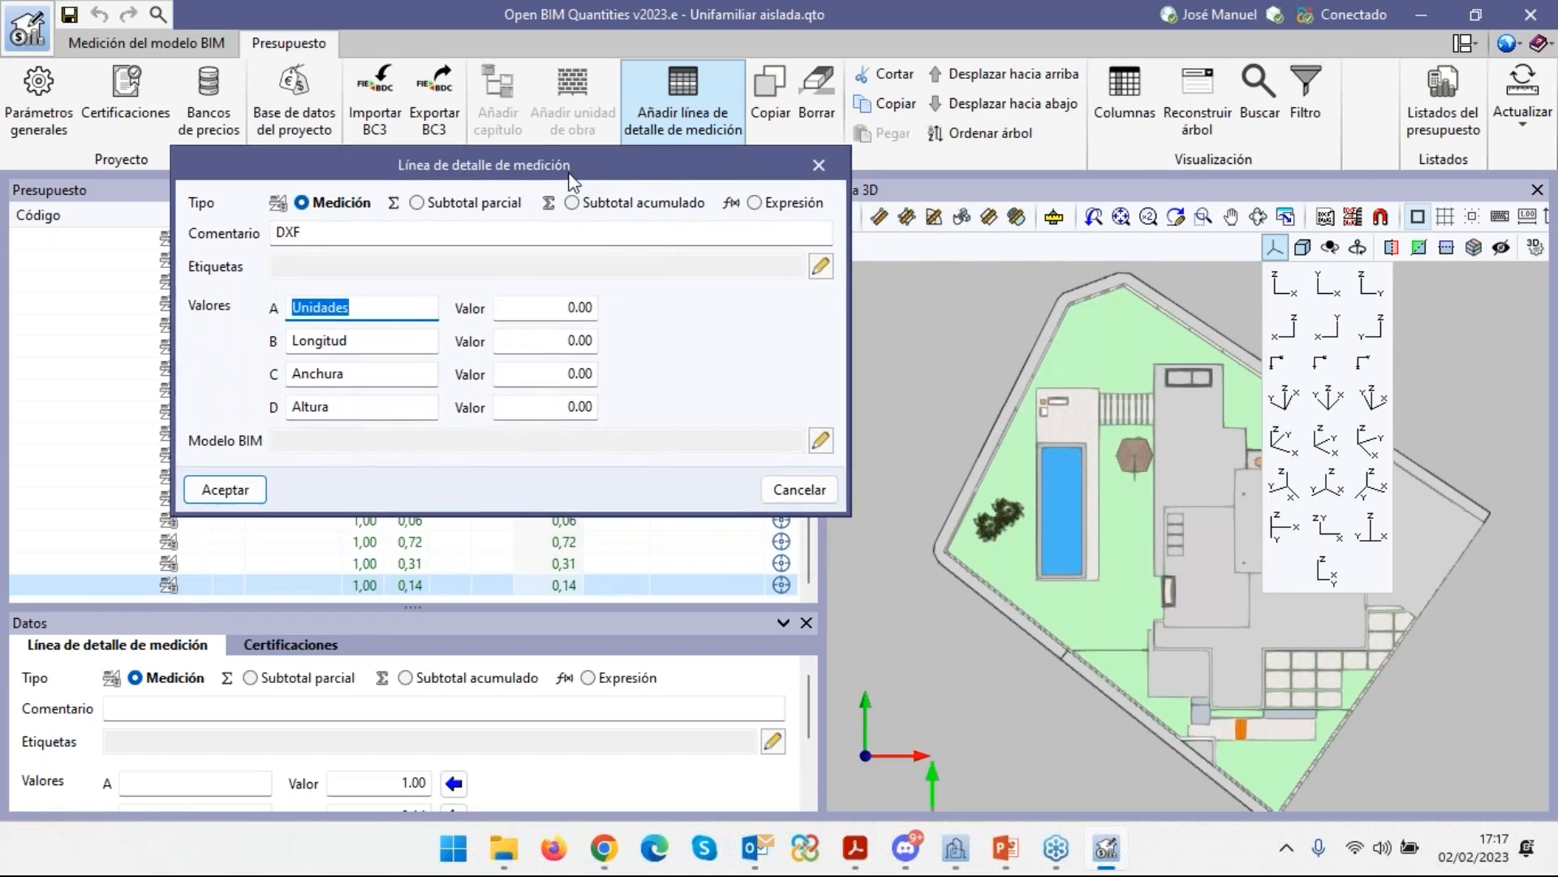
pyautogui.click(219, 488)
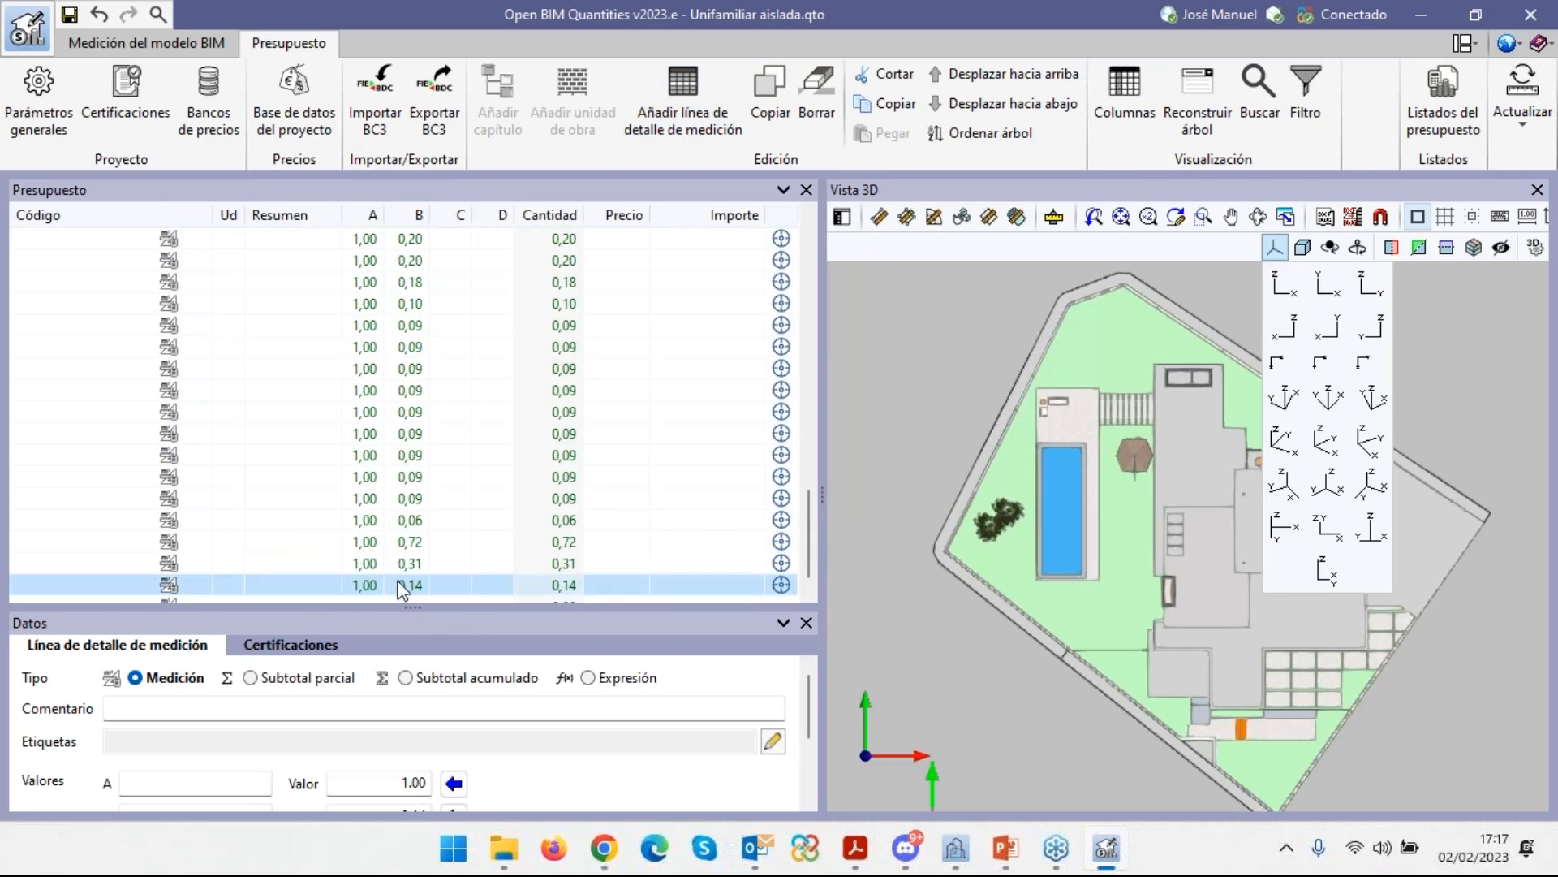
# Select the new DXF detail line and enlarge its data area to show the Unidades, Longitud, Anchura and Altura fields.
pyautogui.click(272, 587)
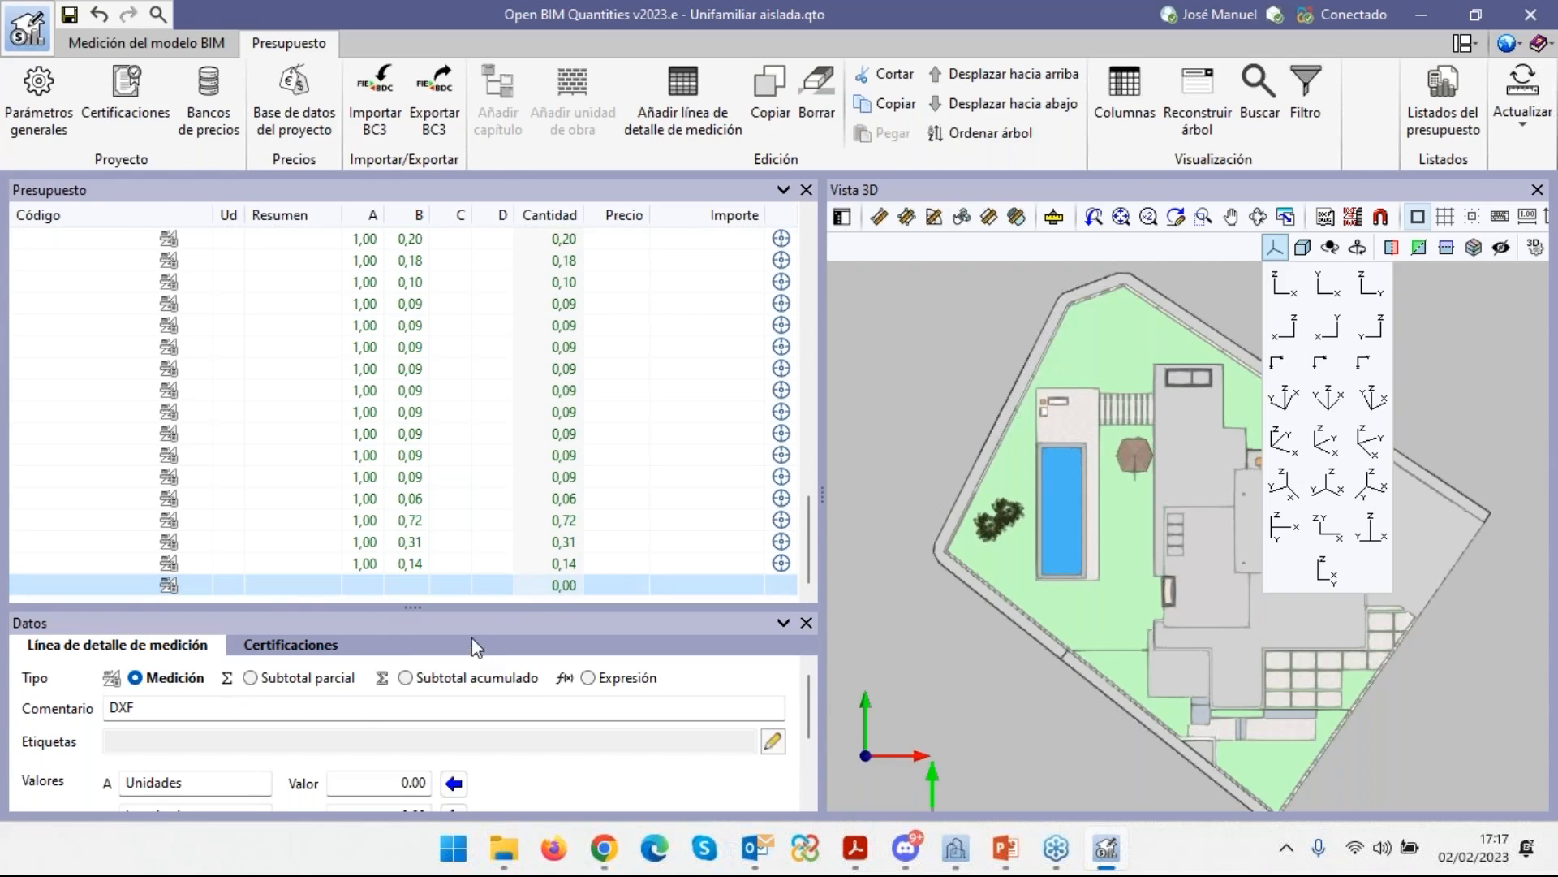
pyautogui.moveTo(404, 607); pyautogui.dragTo(415, 429)
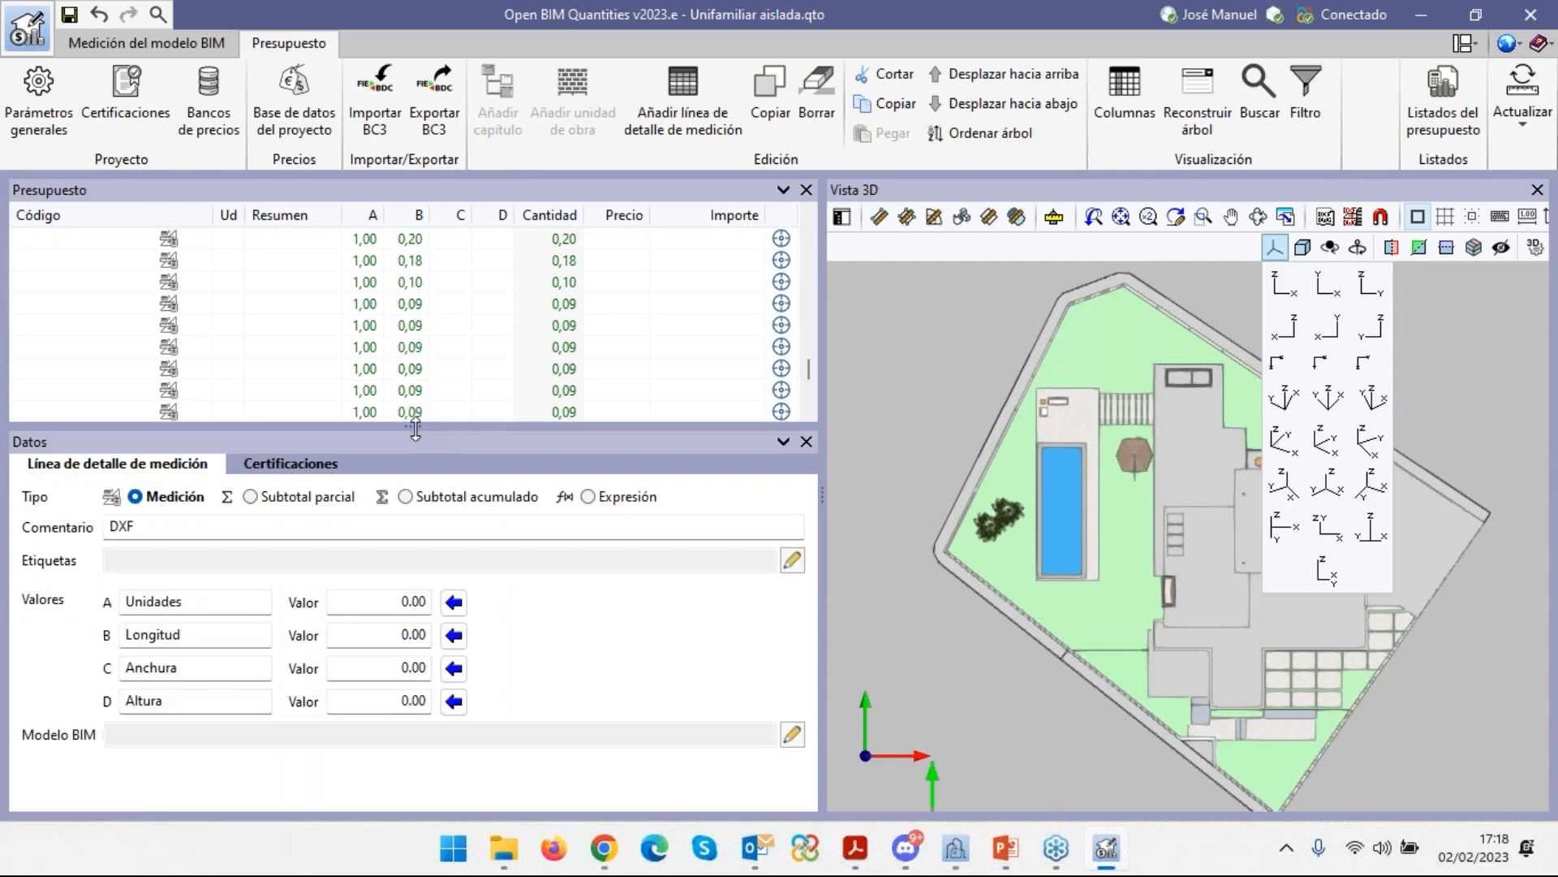
pyautogui.moveTo(810, 371); pyautogui.dragTo(813, 435)
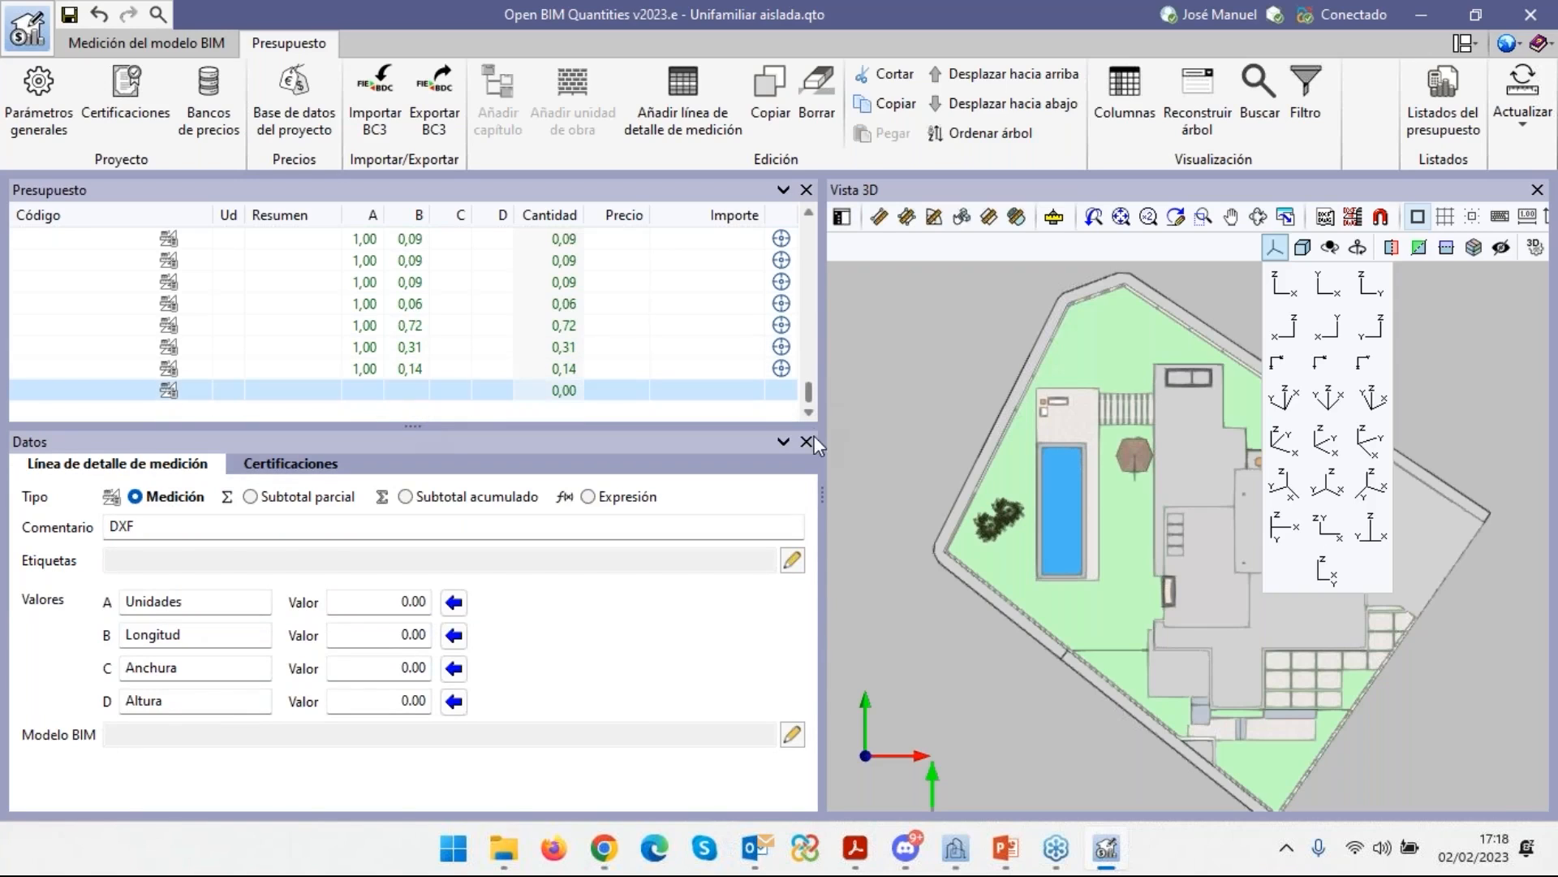
pyautogui.moveTo(503, 848)
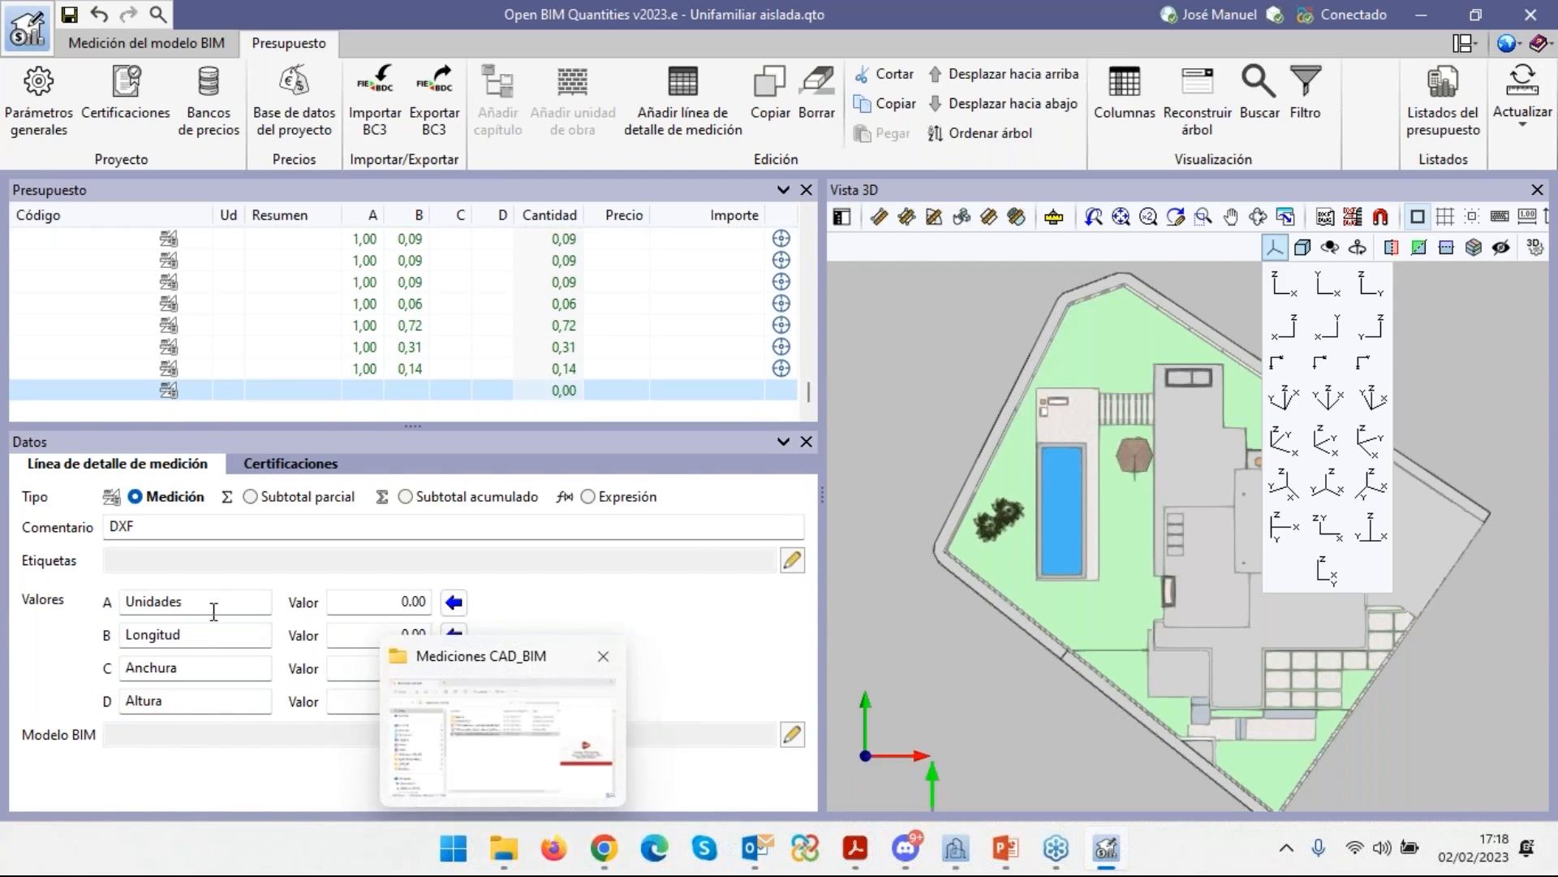
pyautogui.click(205, 662)
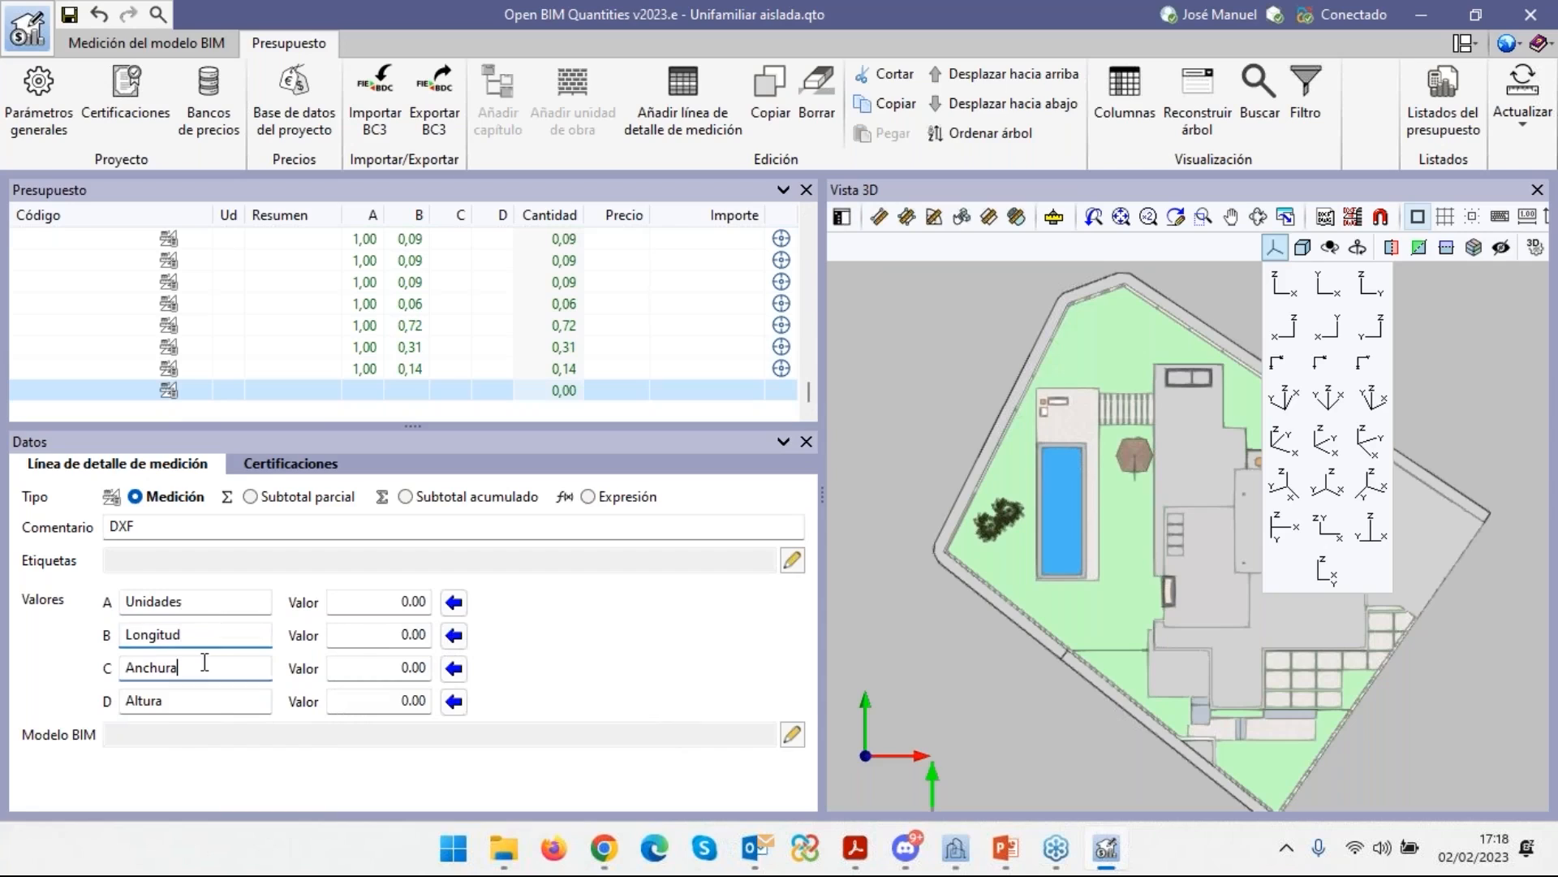
pyautogui.click(204, 698)
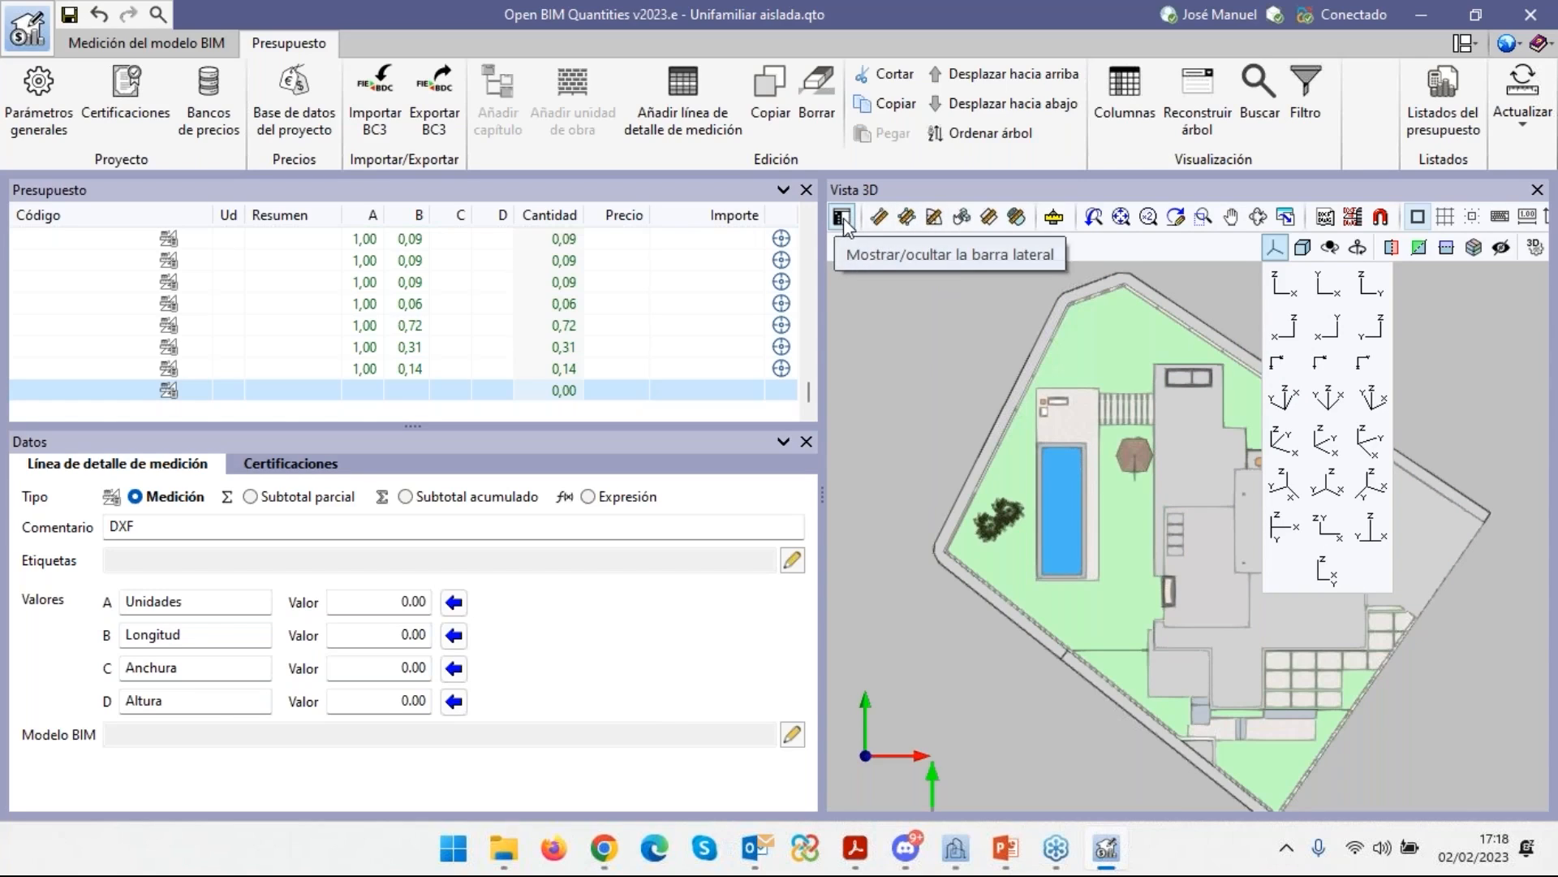
# Examine the 3D view's measuring tools and its unit settings for length, area and volume, leaving the units unmodified.
pyautogui.click(1327, 217)
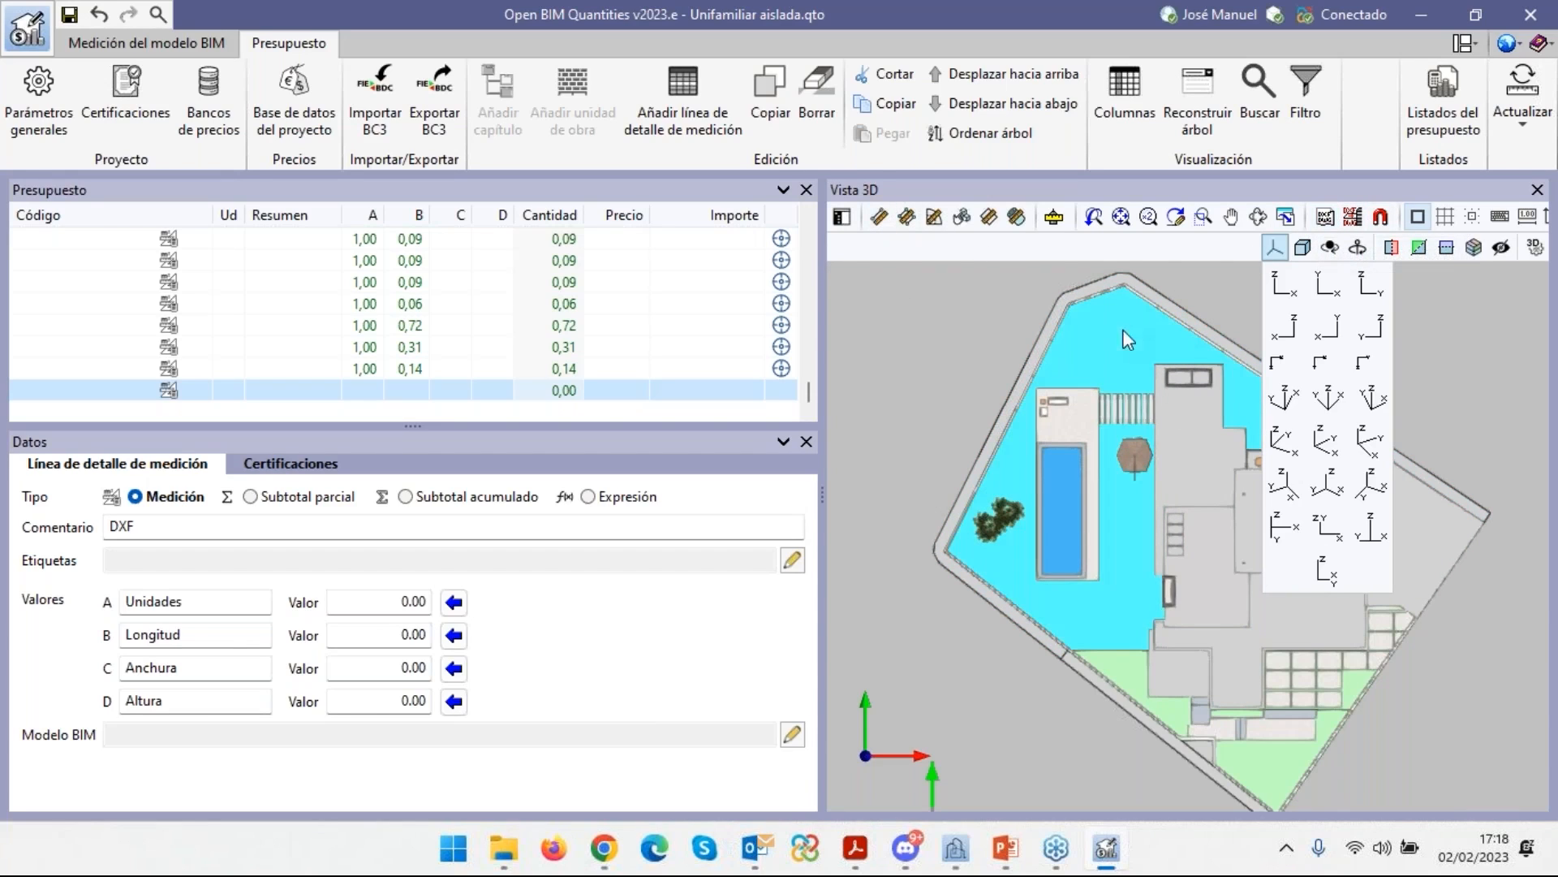
pyautogui.scroll(1, 1116, 474)
pyautogui.scroll(-3, 1133, 484)
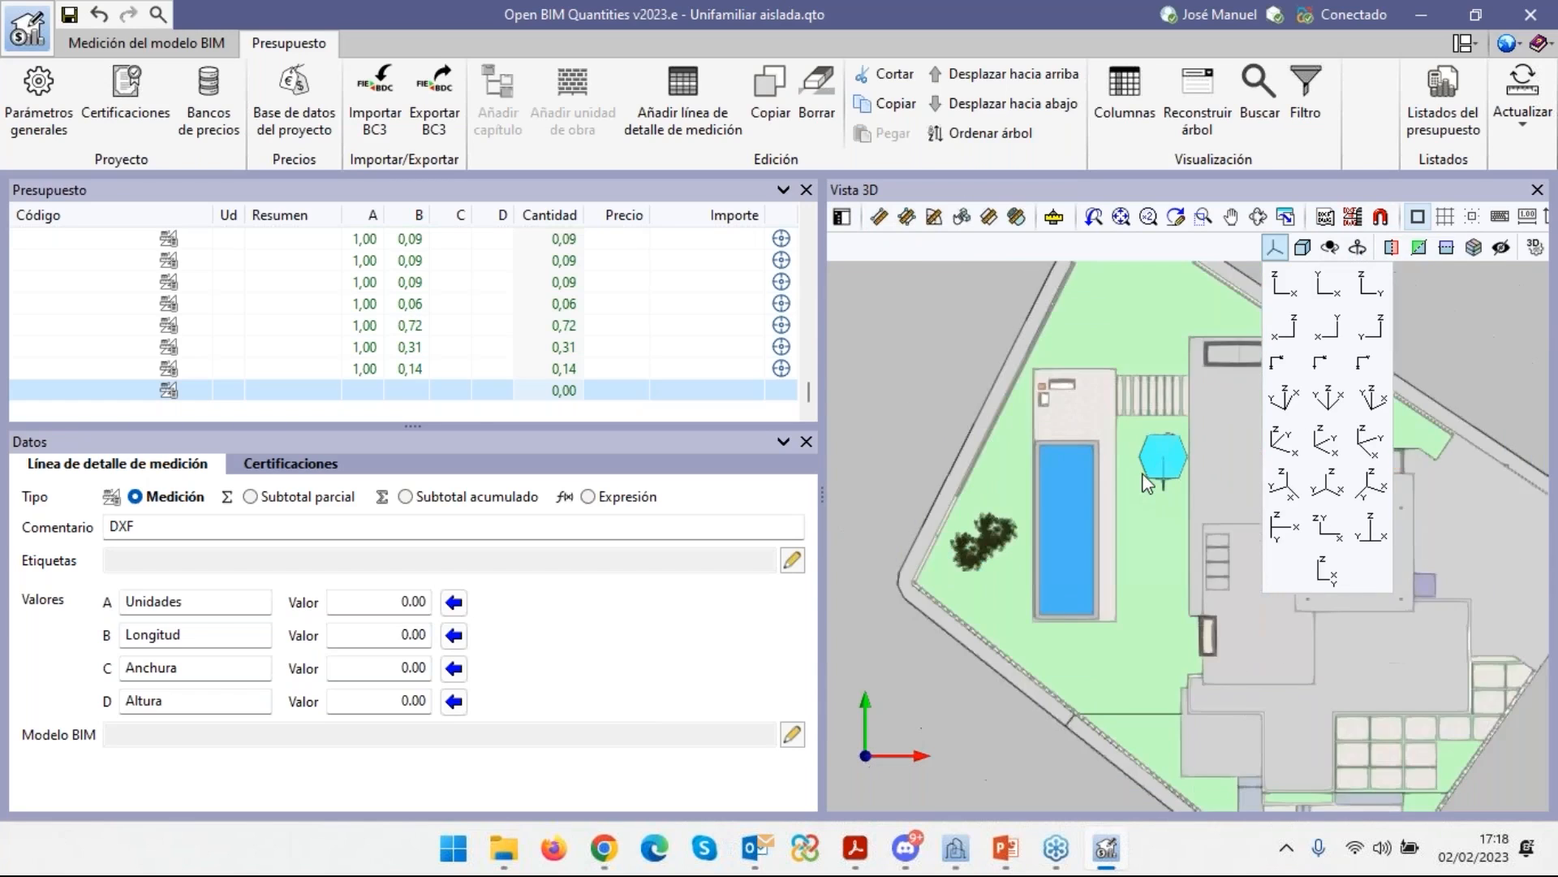
pyautogui.scroll(1, 1132, 359)
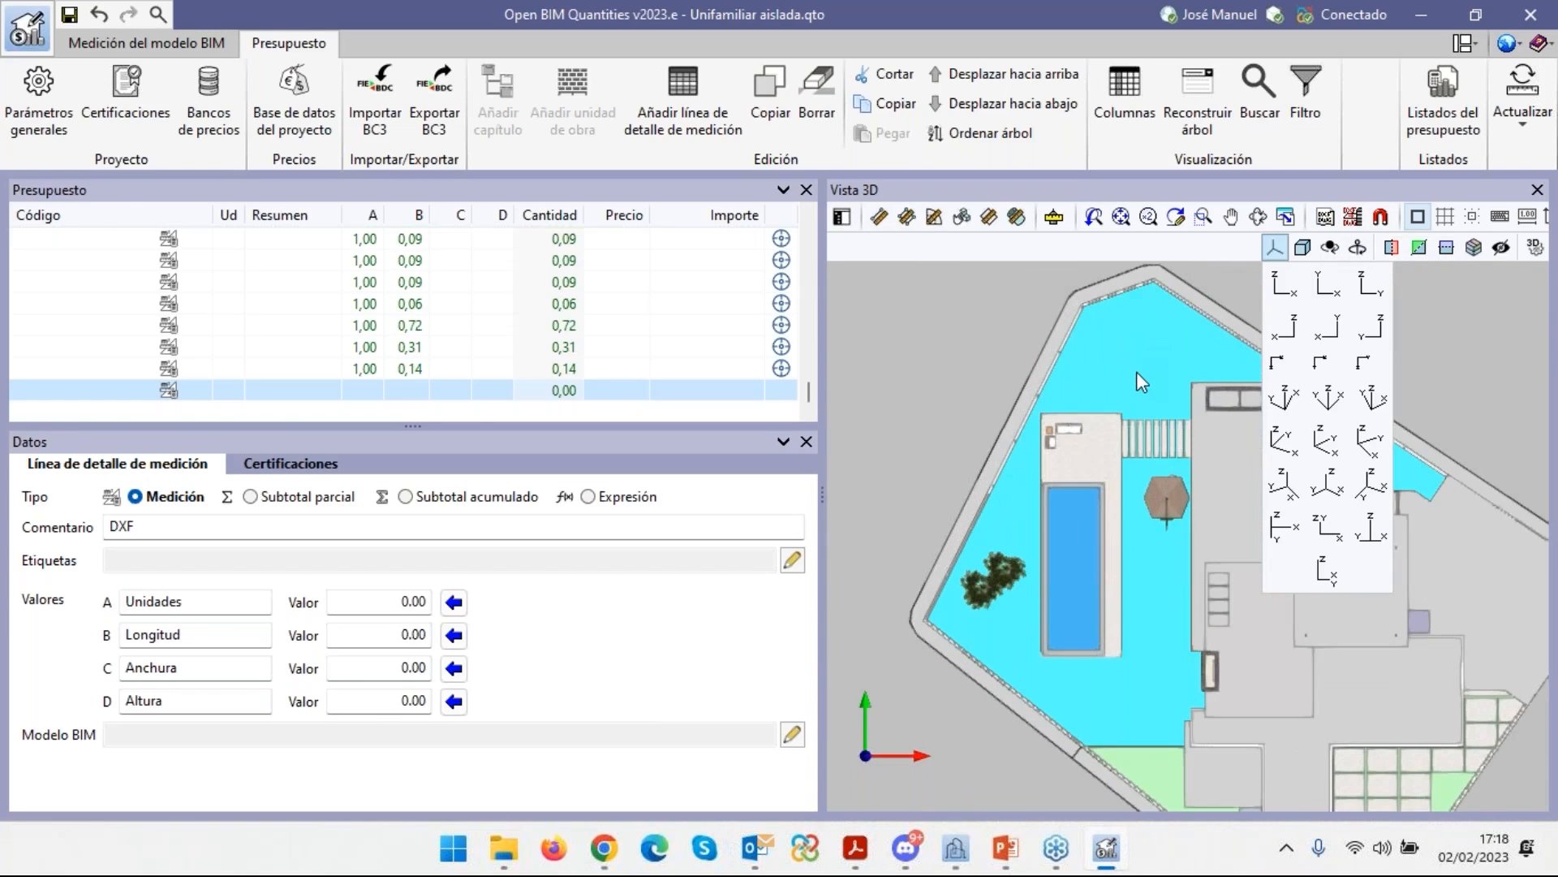
pyautogui.scroll(-1, 1140, 361)
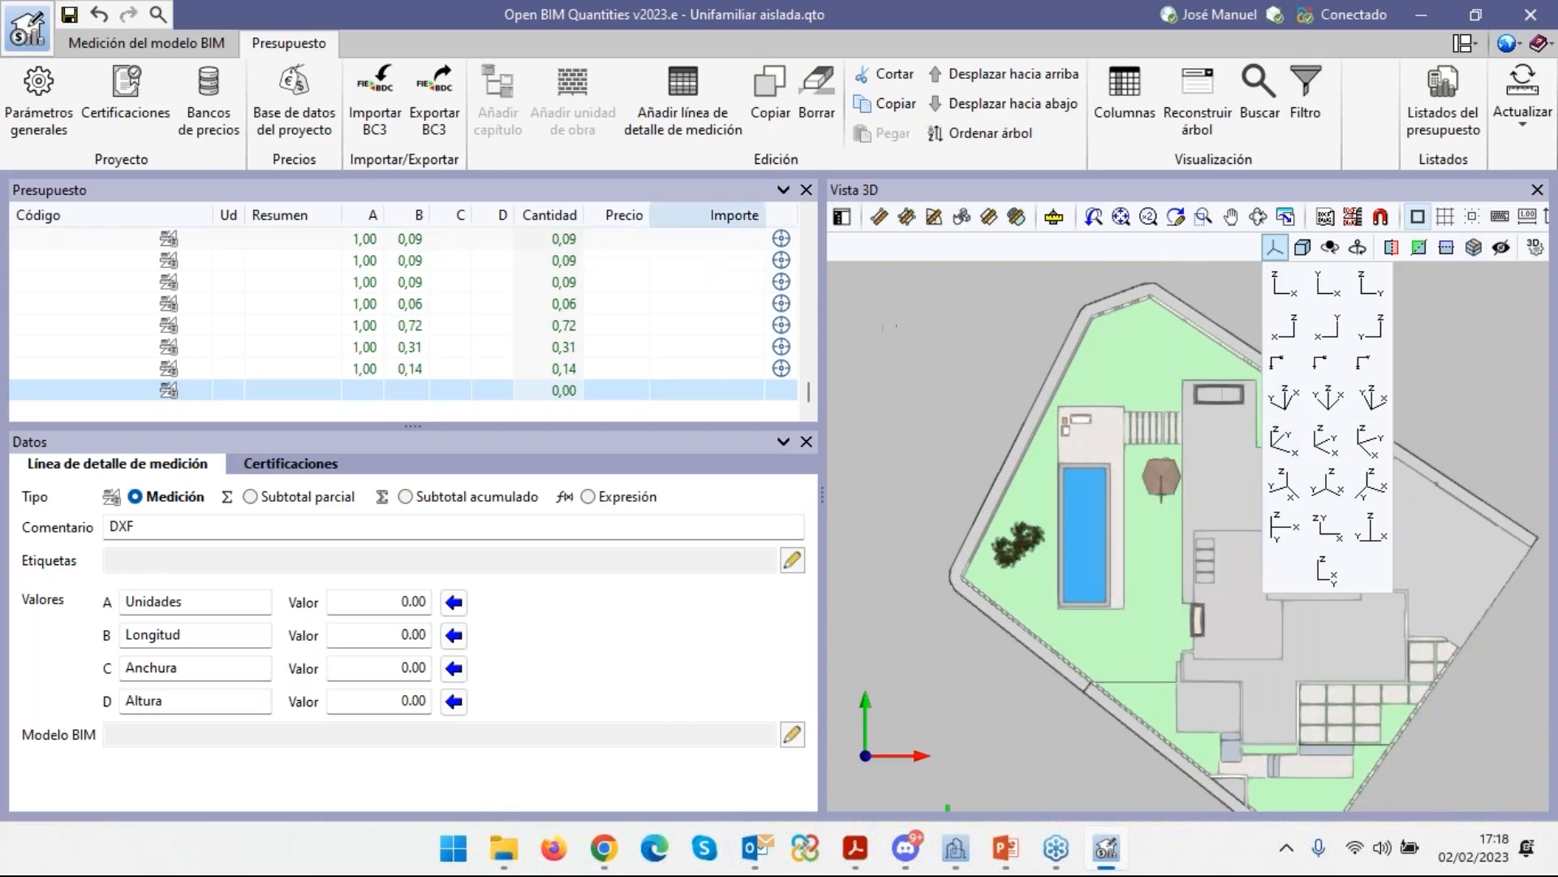
pyautogui.click(882, 224)
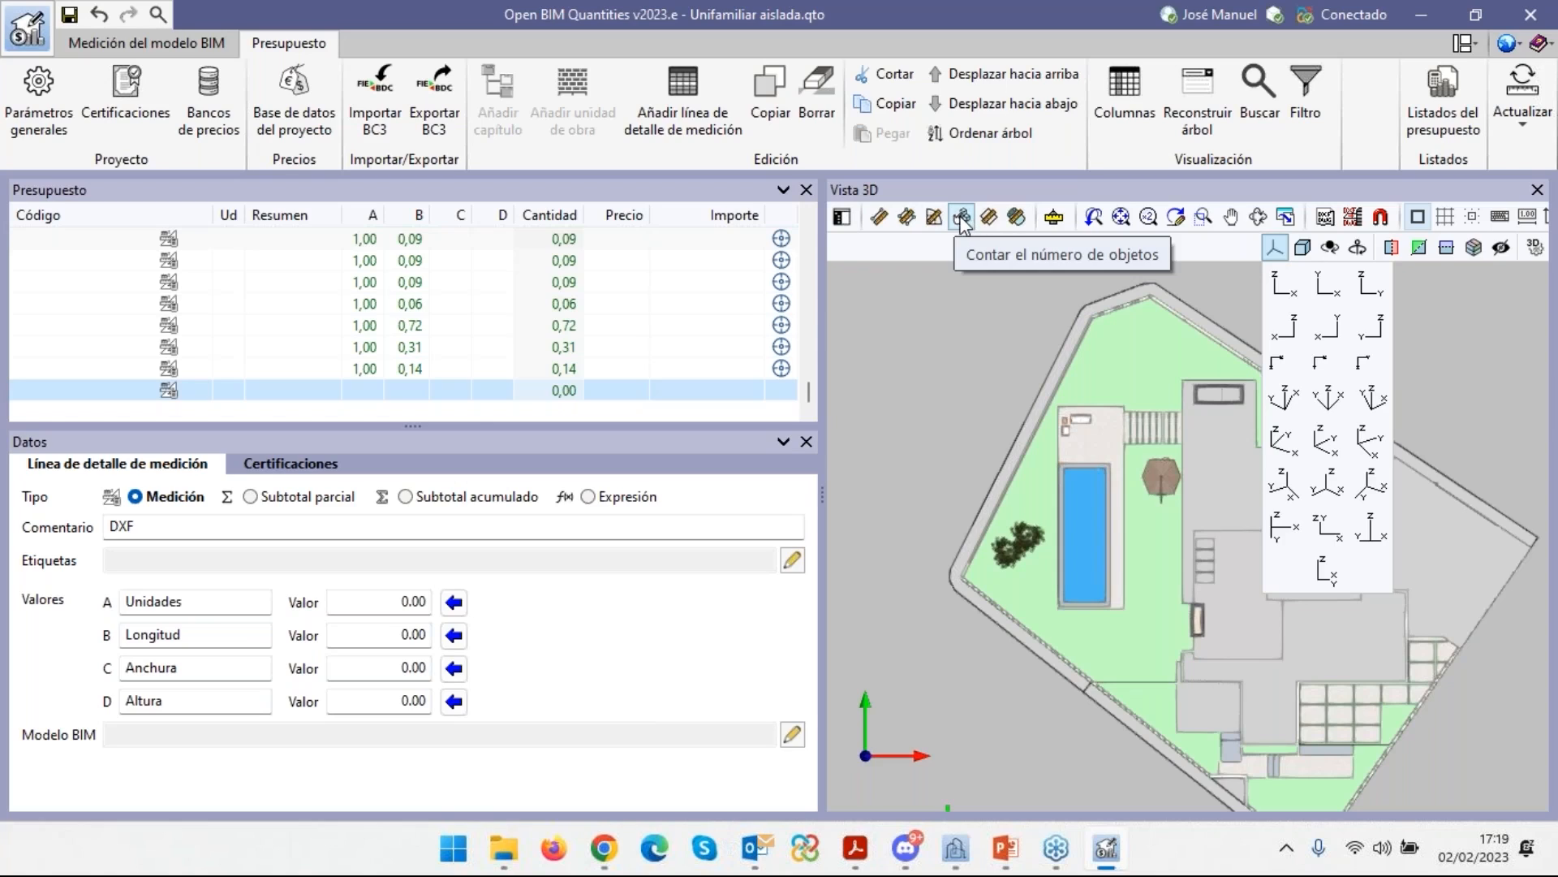
pyautogui.click(1054, 218)
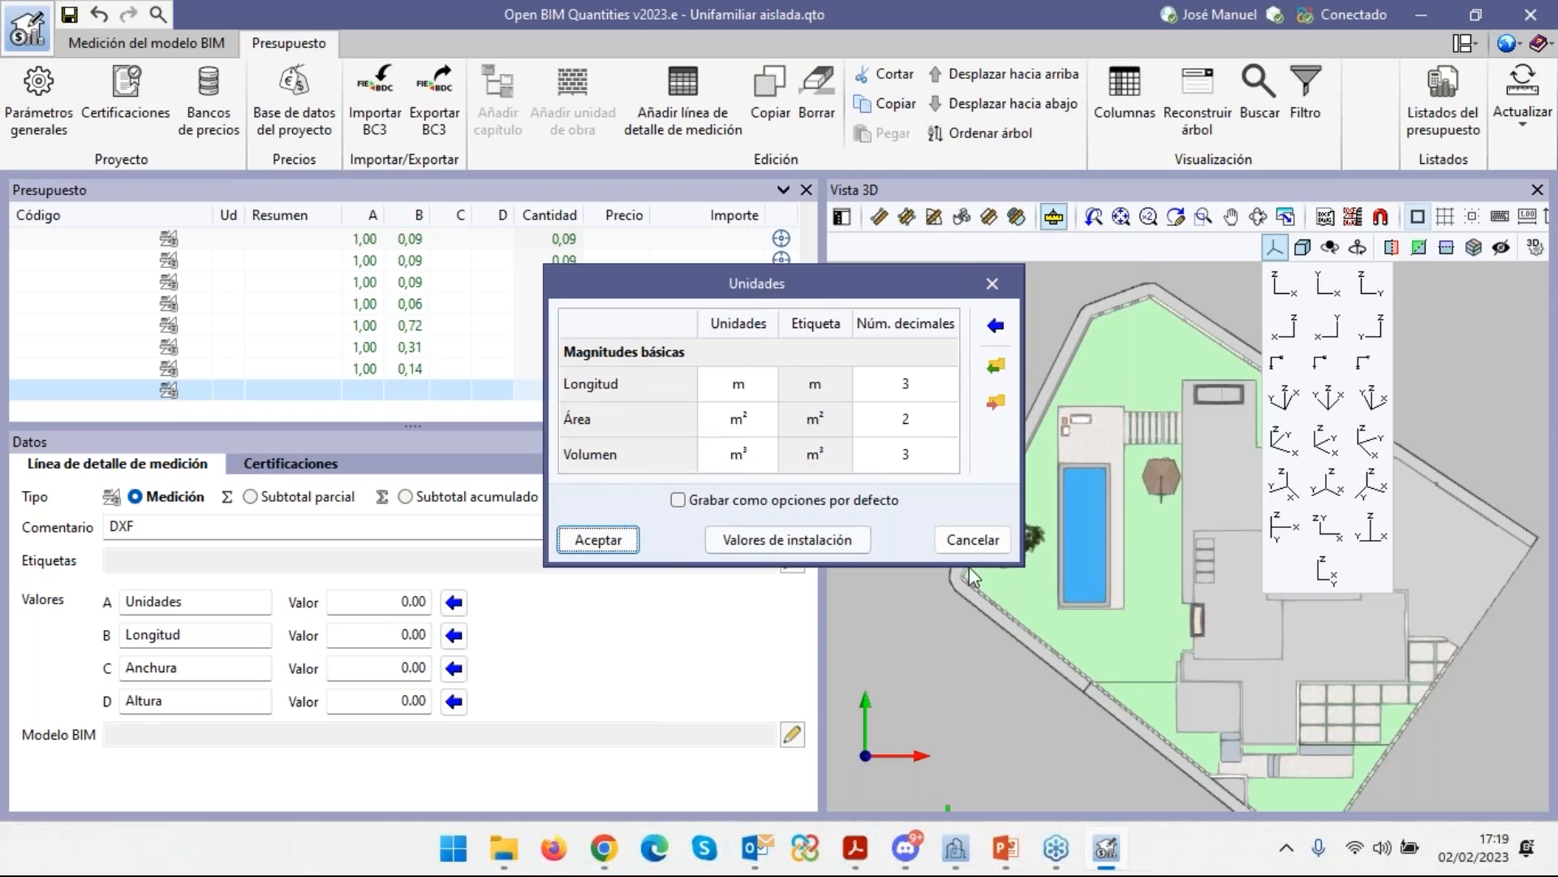
pyautogui.click(977, 541)
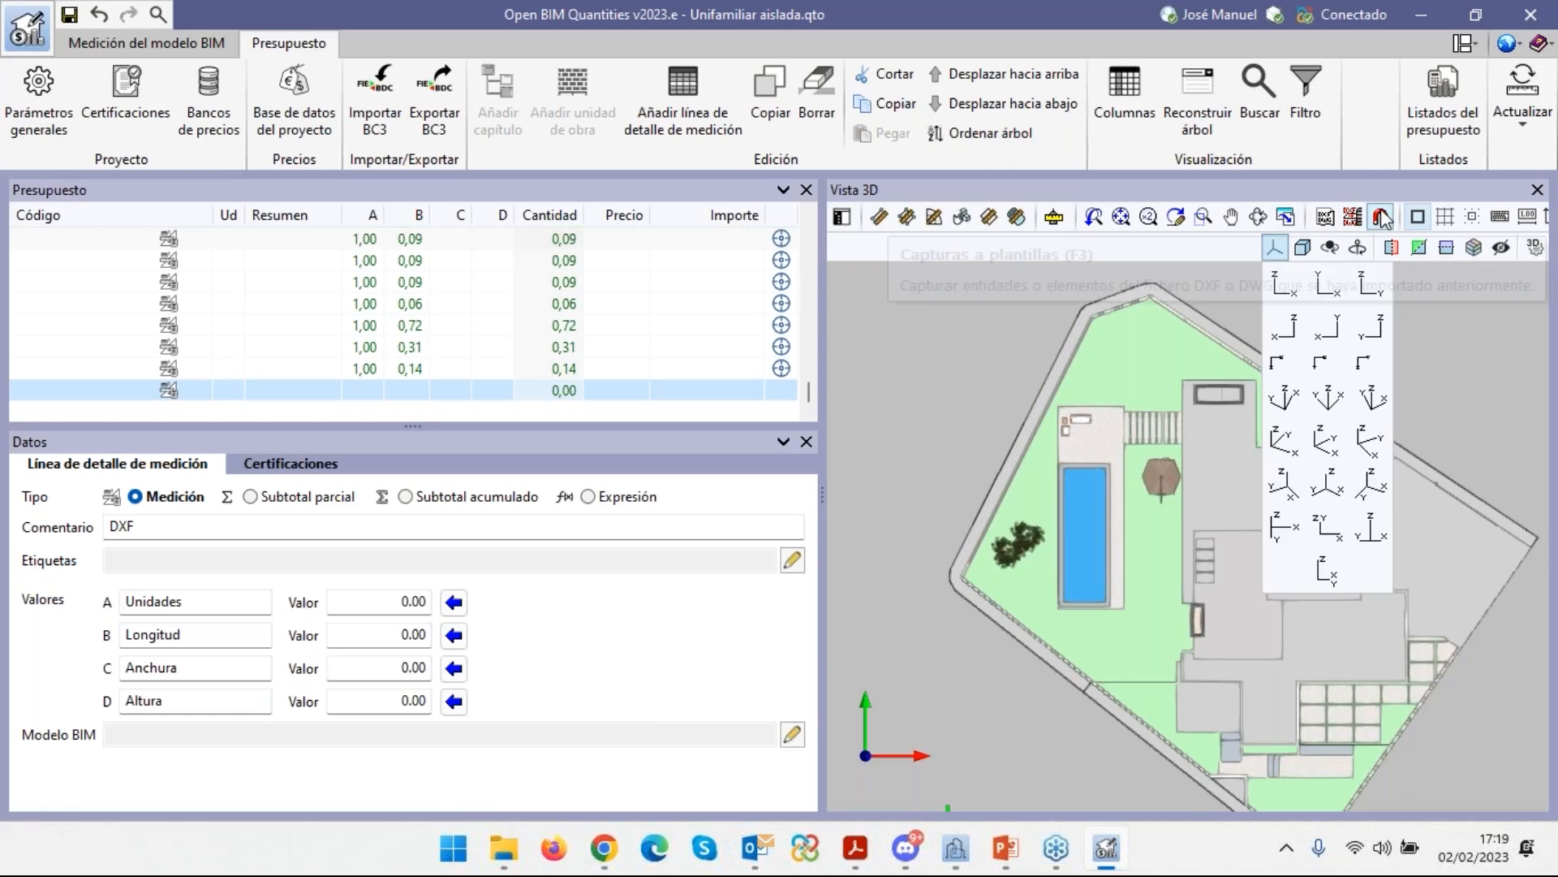
# Load planta_tipo.dxf from the CYPECAD examples folder as a new template view with all its layers visible.
pyautogui.click(1324, 216)
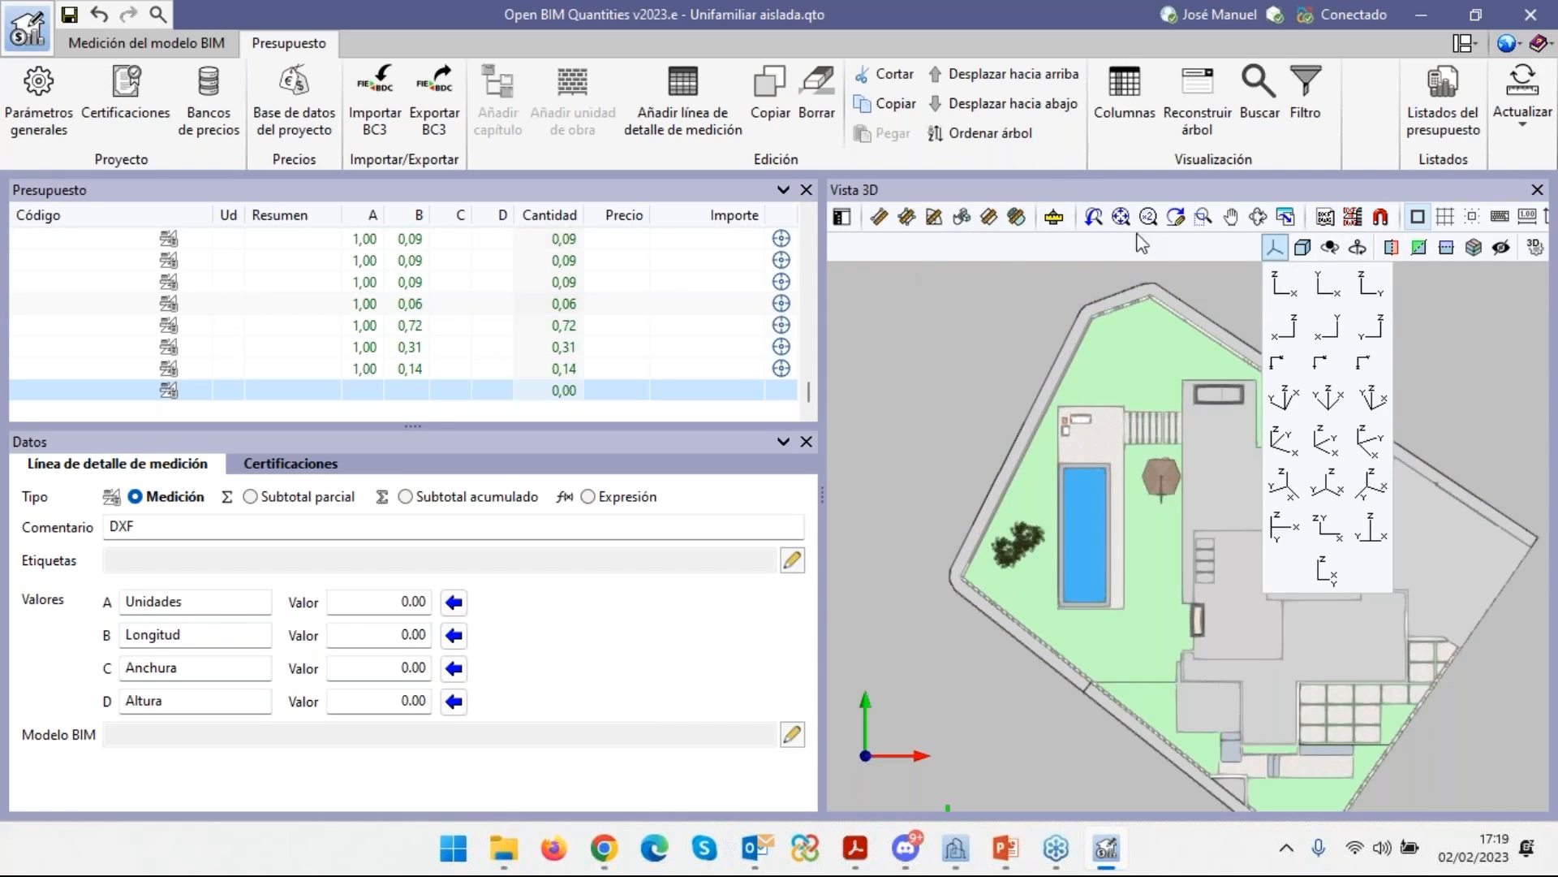
pyautogui.click(1324, 217)
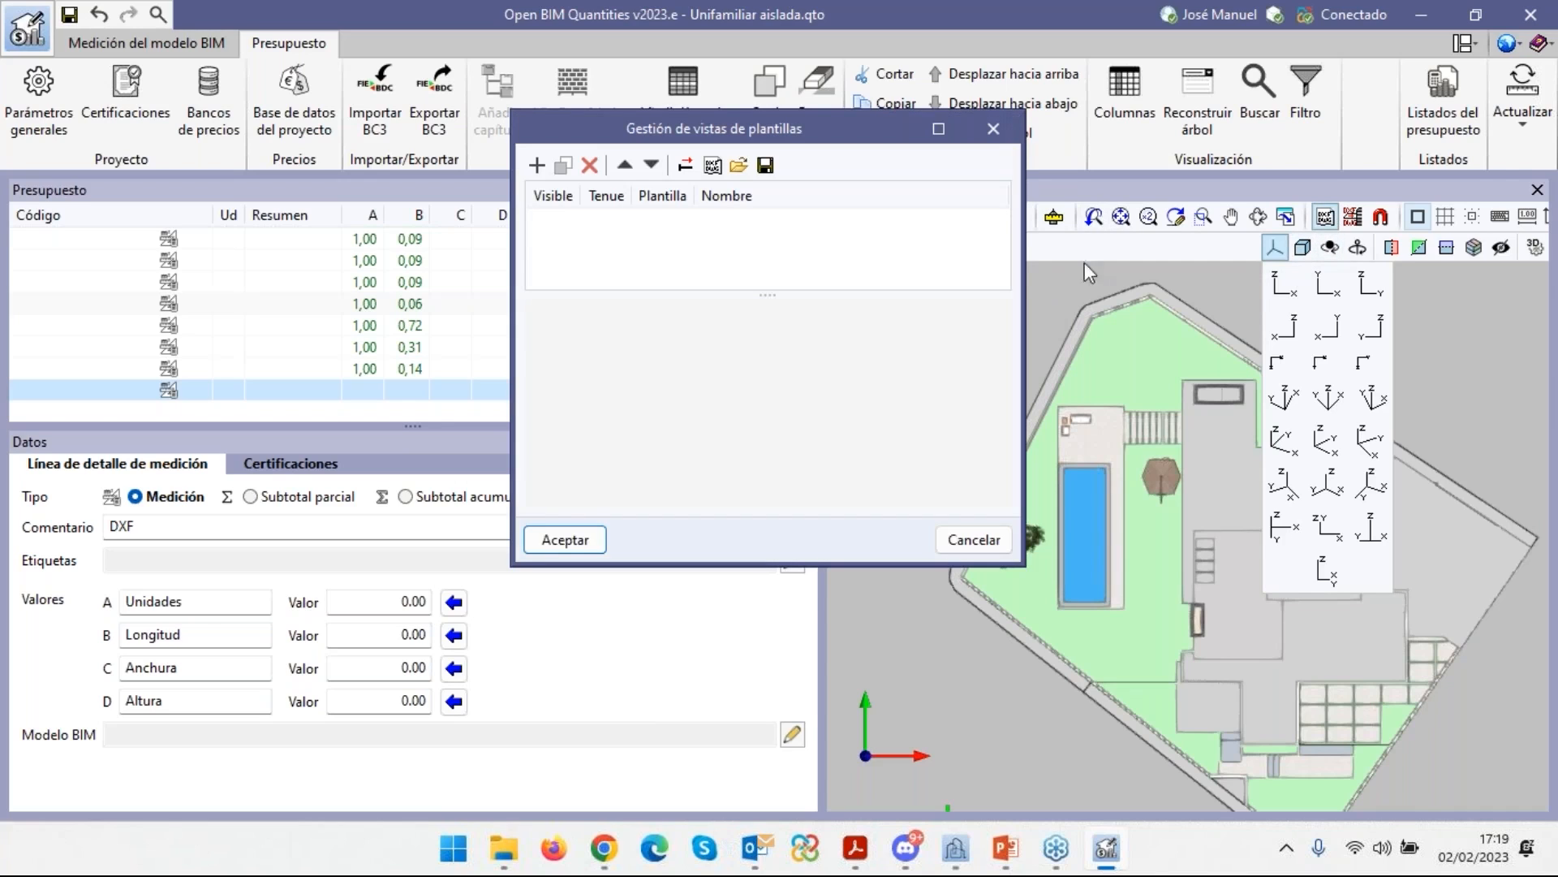
pyautogui.click(536, 165)
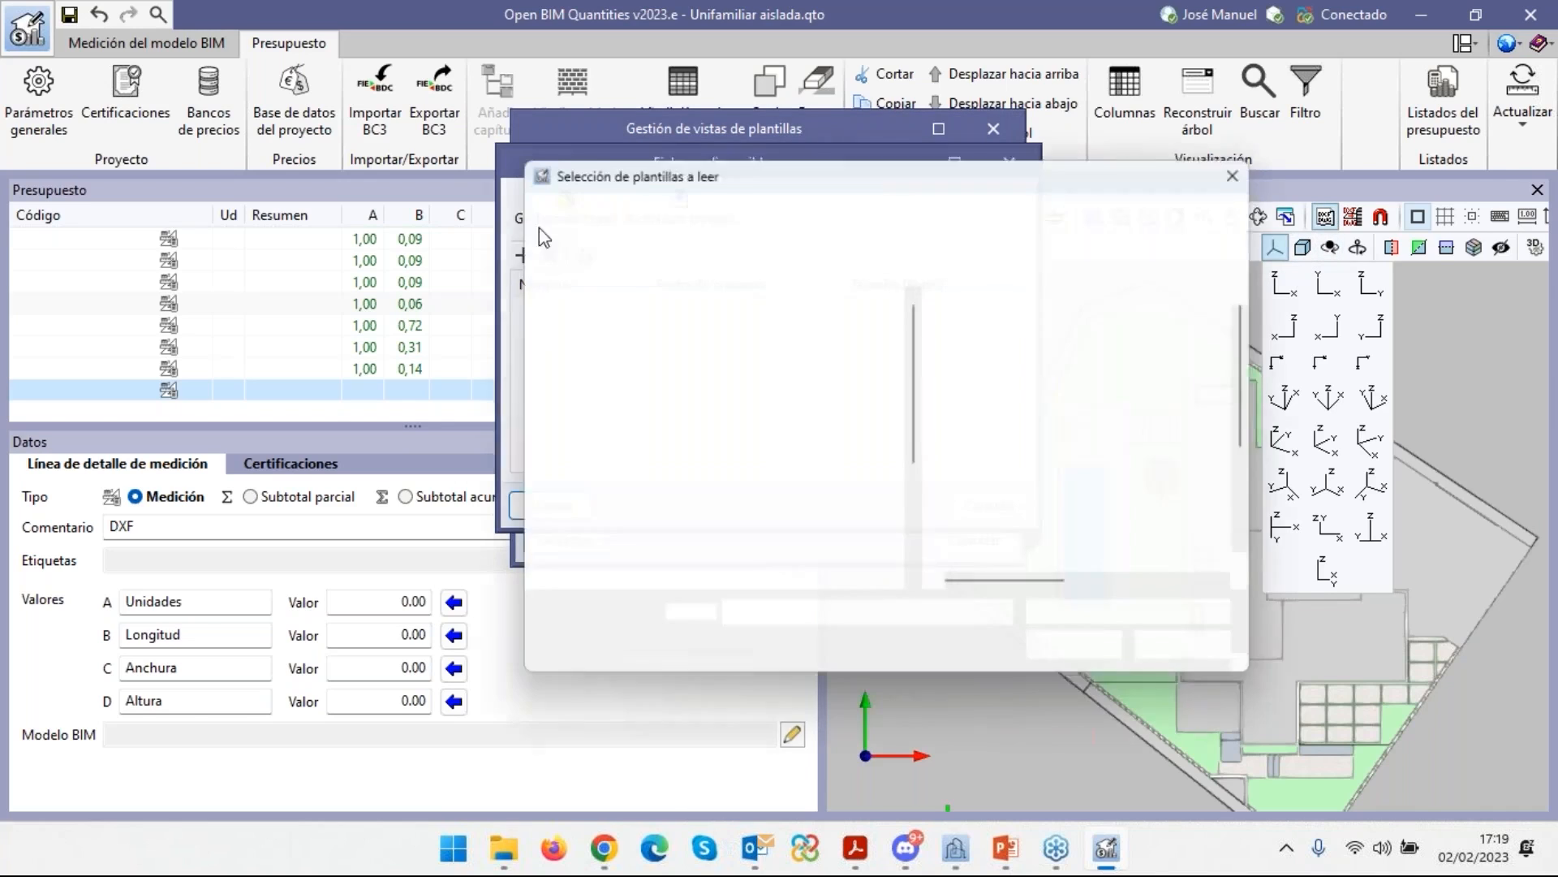
pyautogui.scroll(-1, 883, 376)
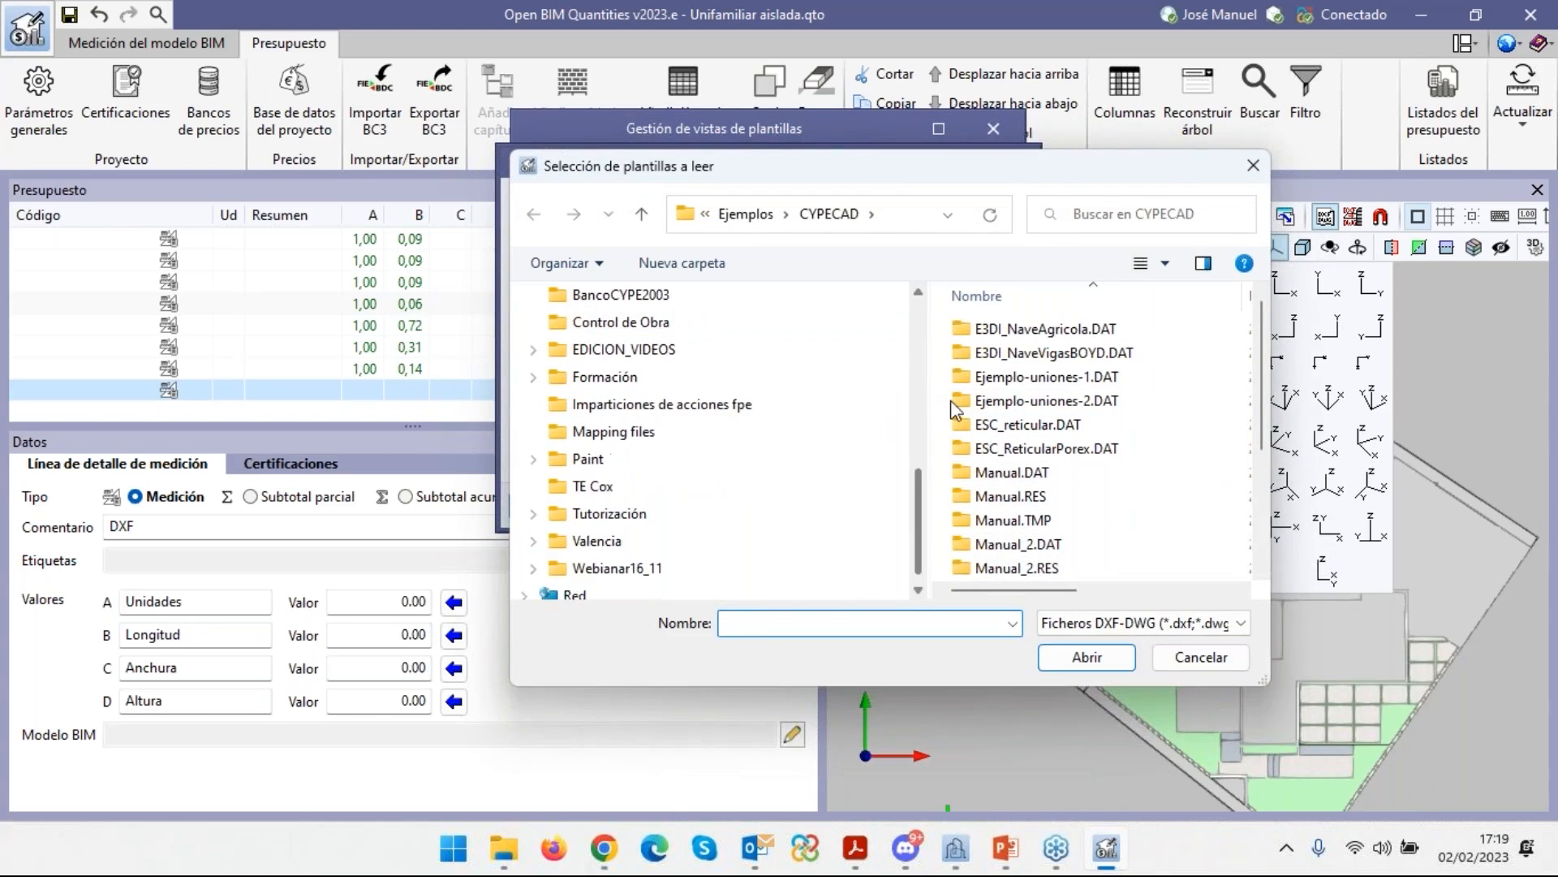
pyautogui.scroll(-3, 956, 409)
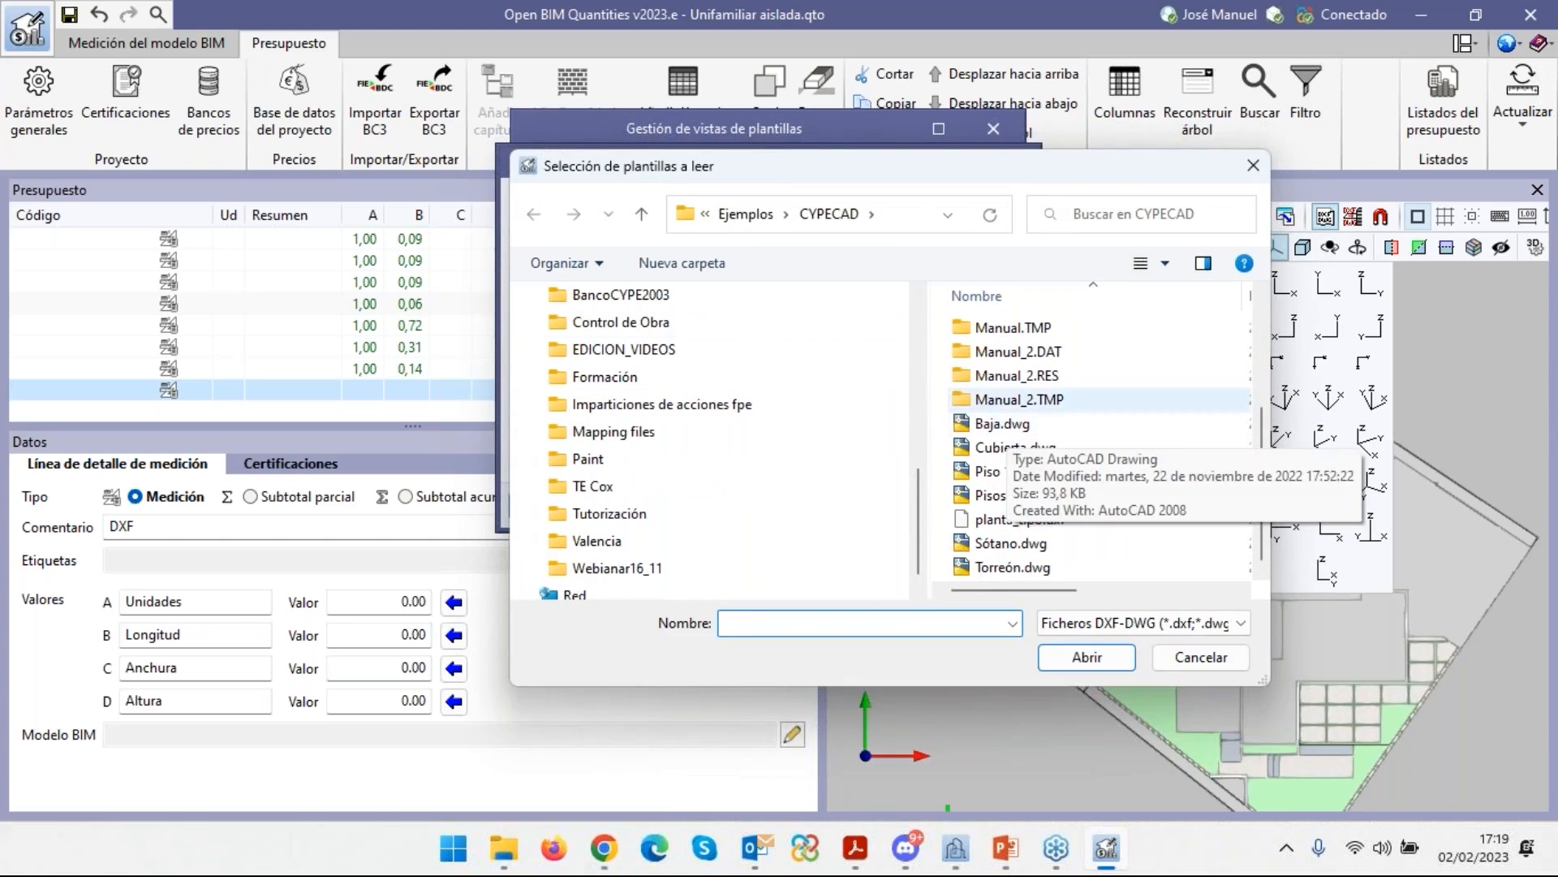
pyautogui.click(1021, 523)
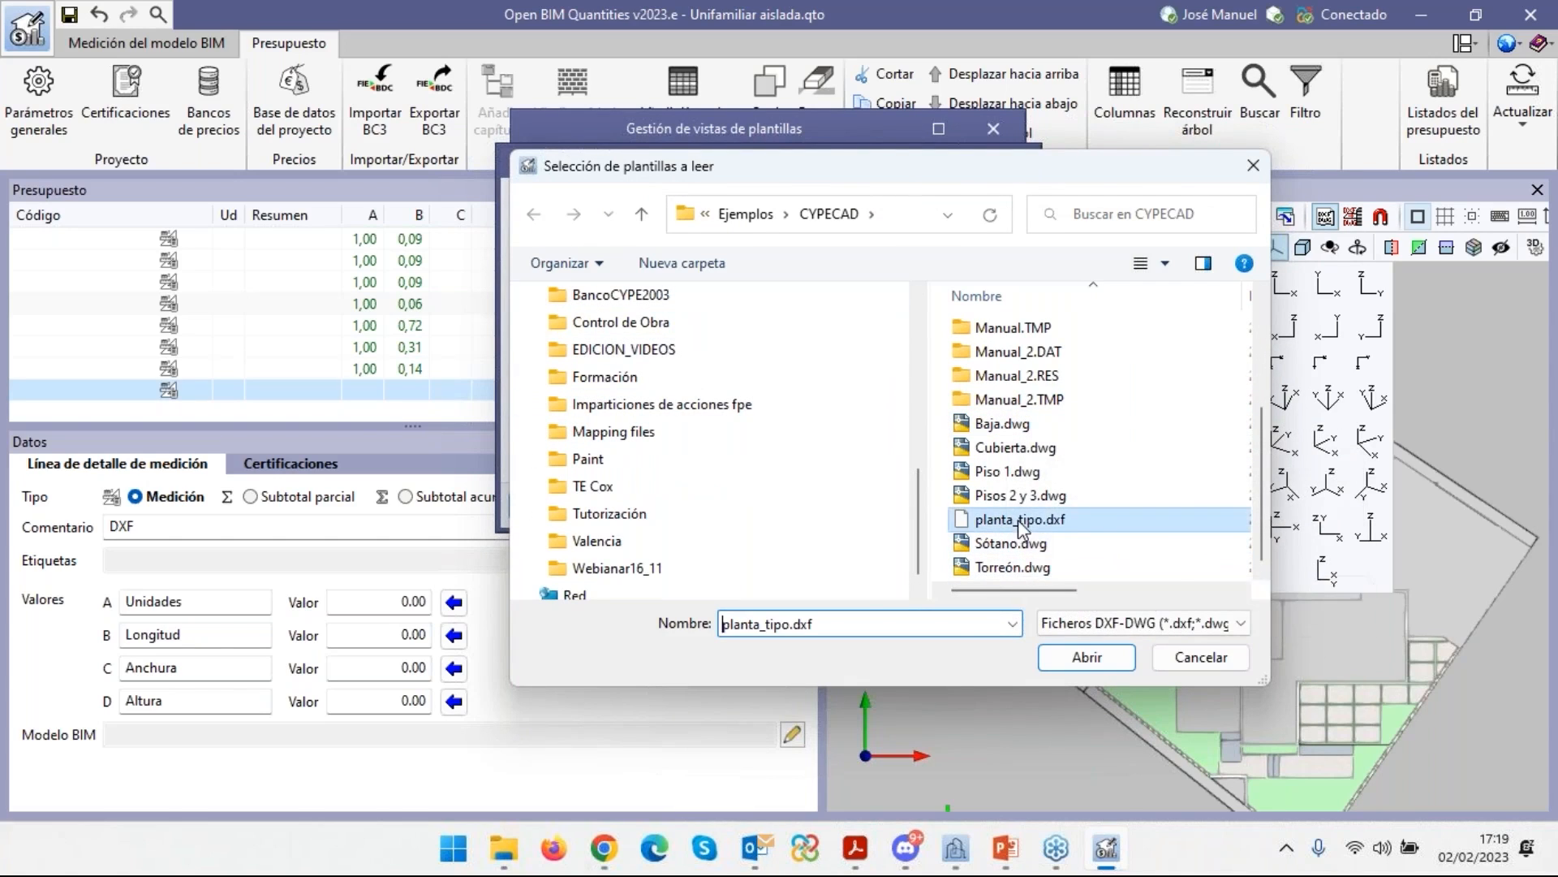
pyautogui.click(1087, 657)
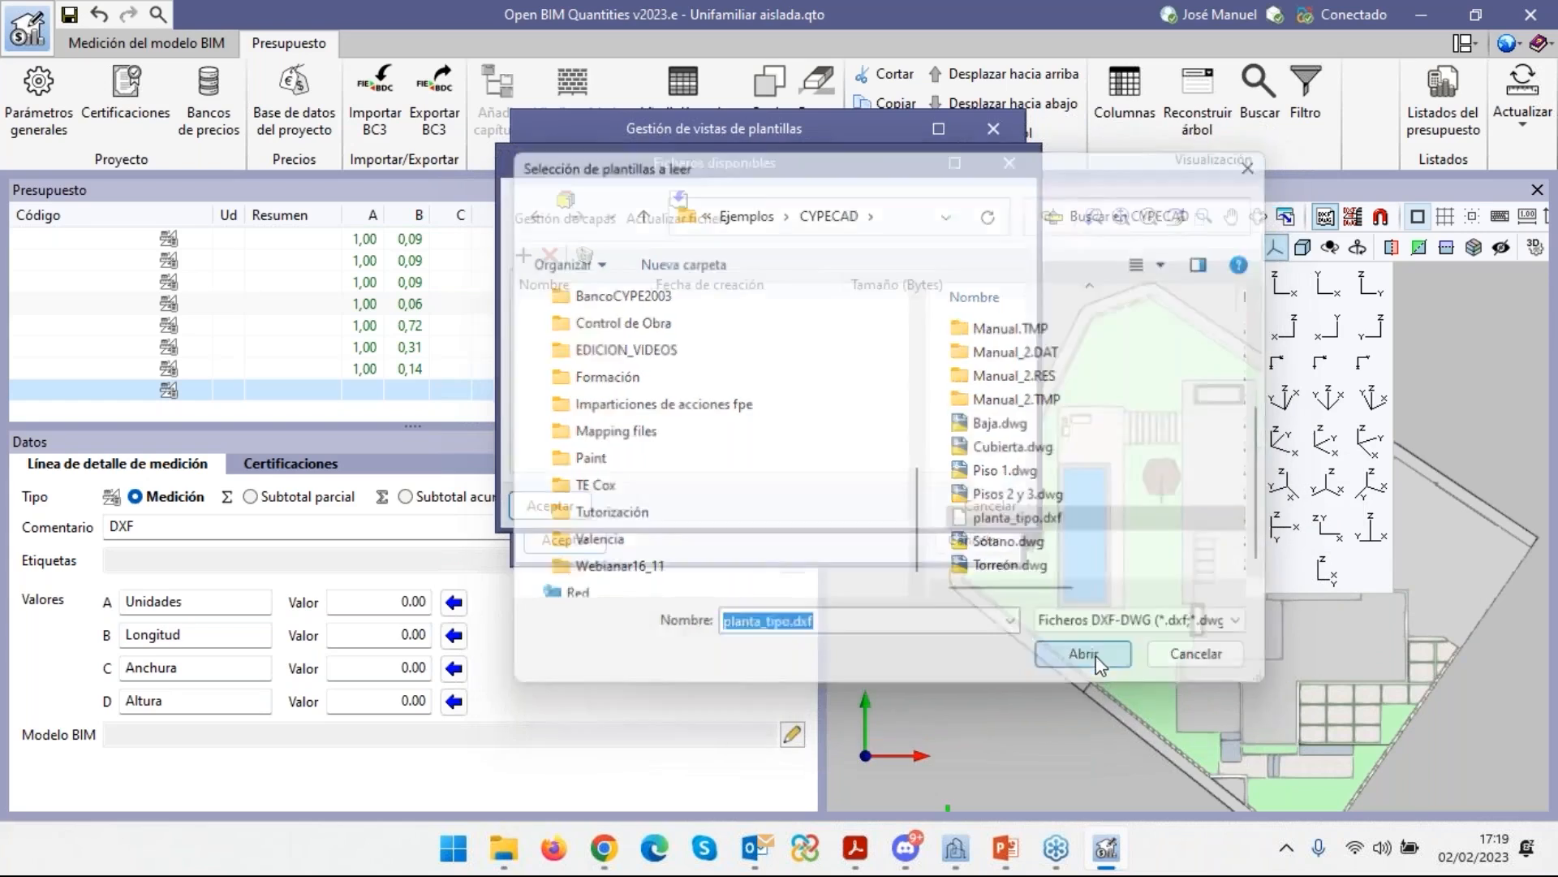
pyautogui.click(548, 505)
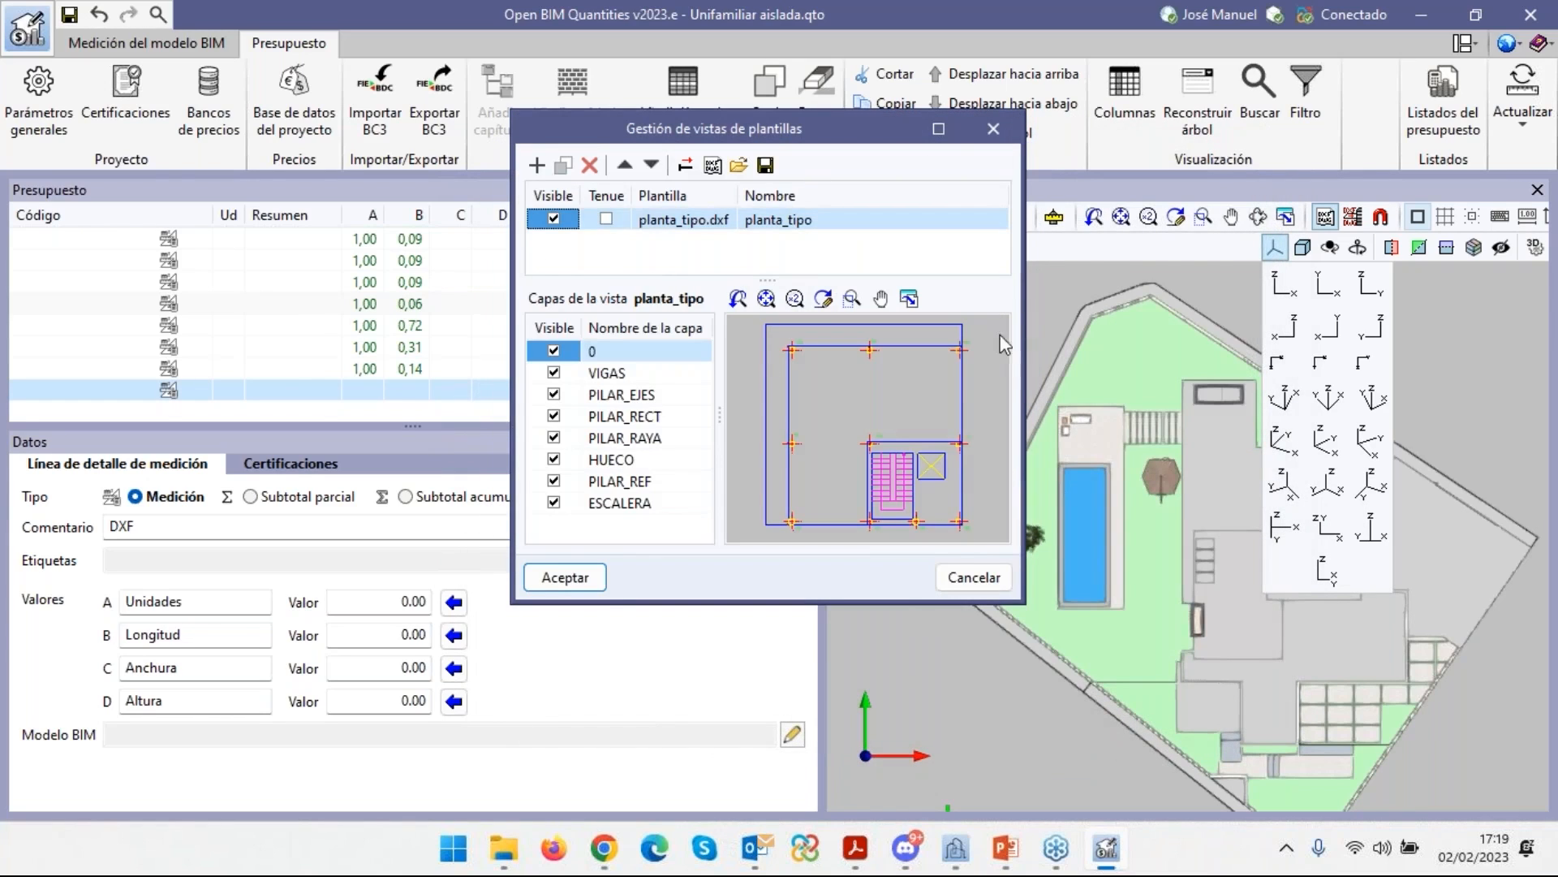
pyautogui.moveTo(1037, 324); pyautogui.dragTo(1246, 324)
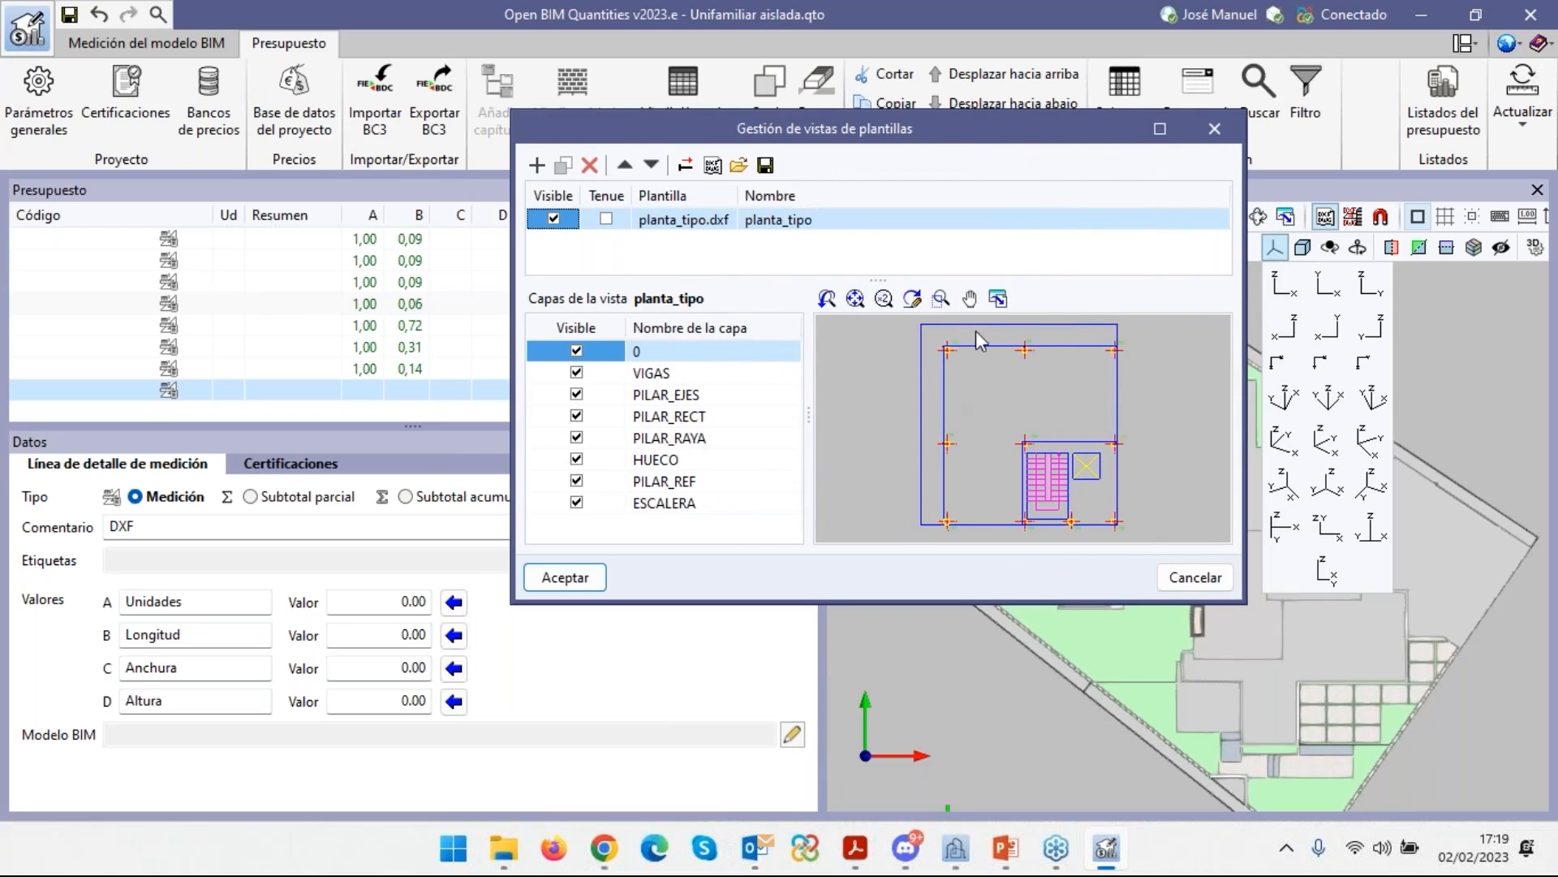
pyautogui.moveTo(968, 128); pyautogui.dragTo(847, 113)
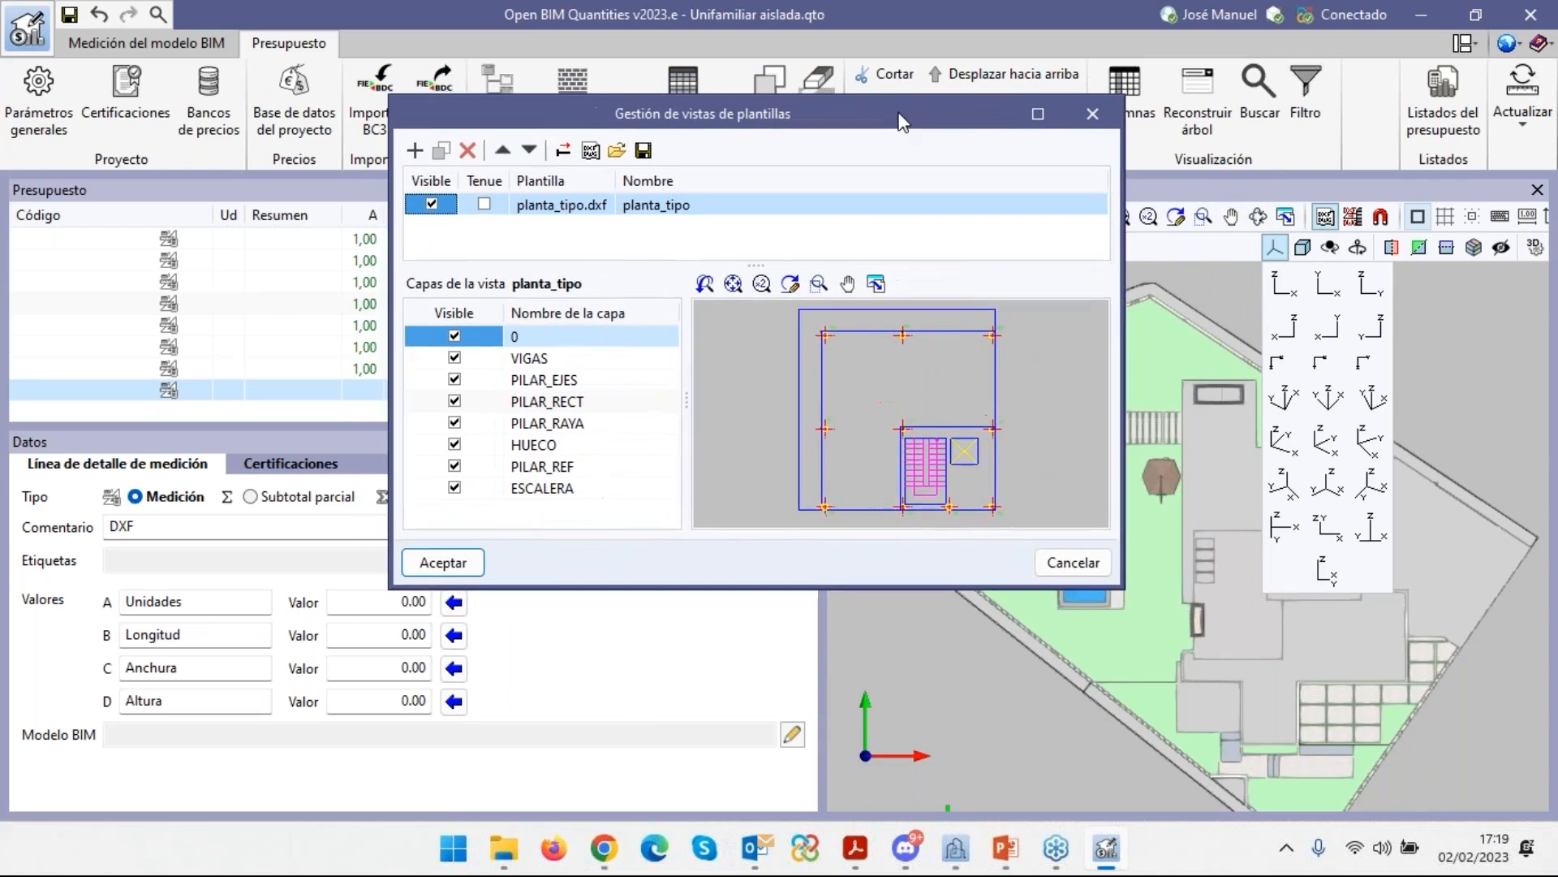
pyautogui.click(445, 568)
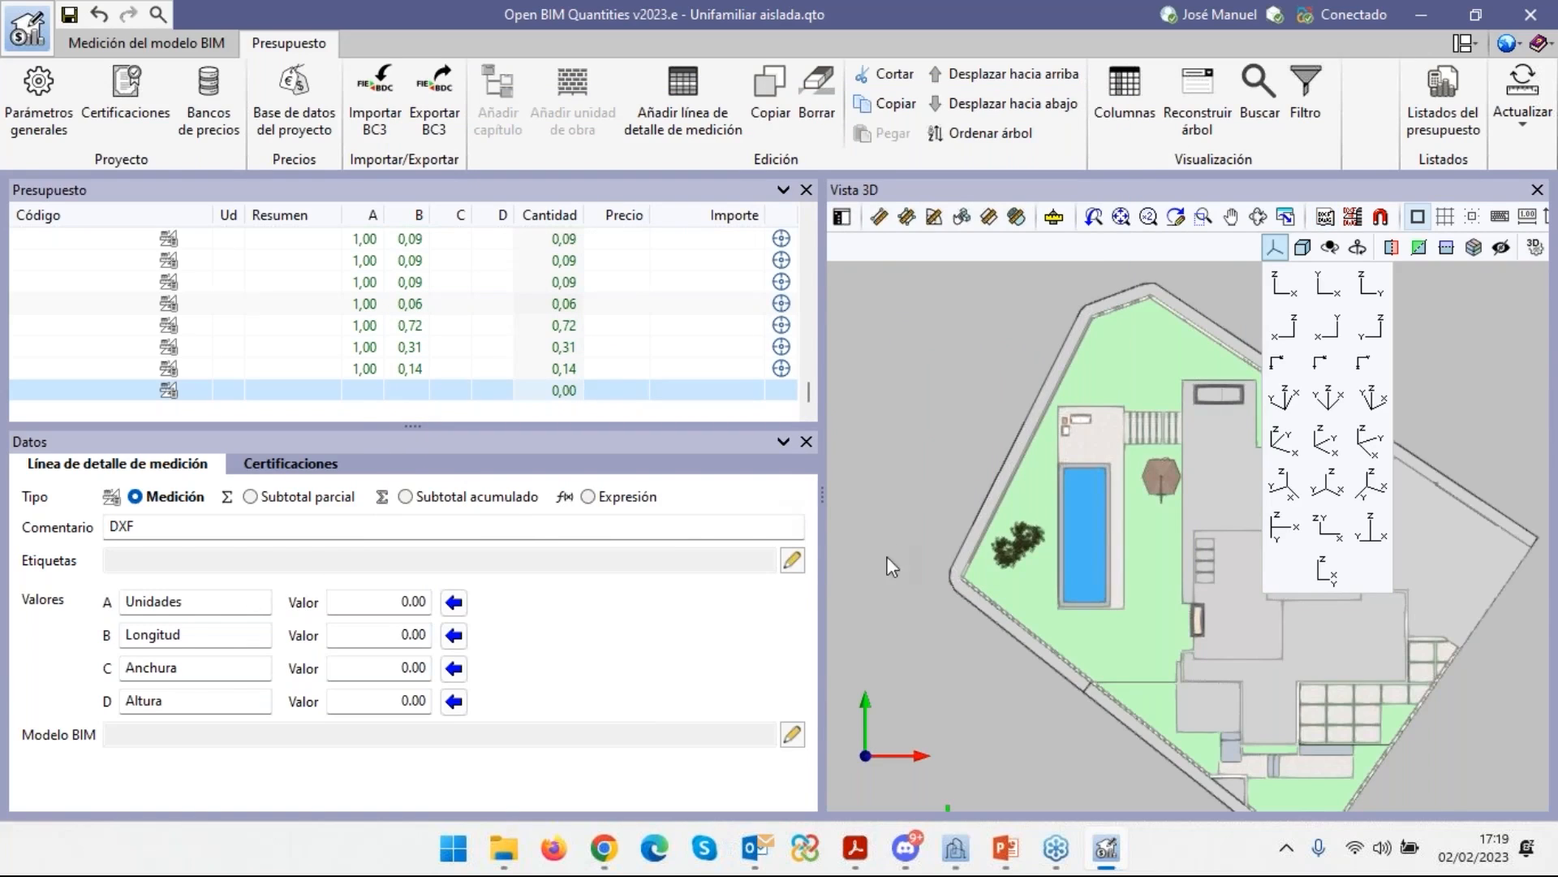
# Display the planta_tipo template view in the 3D view, next to the plan of the house.
pyautogui.scroll(-5, 885, 598)
pyautogui.scroll(5, 907, 575)
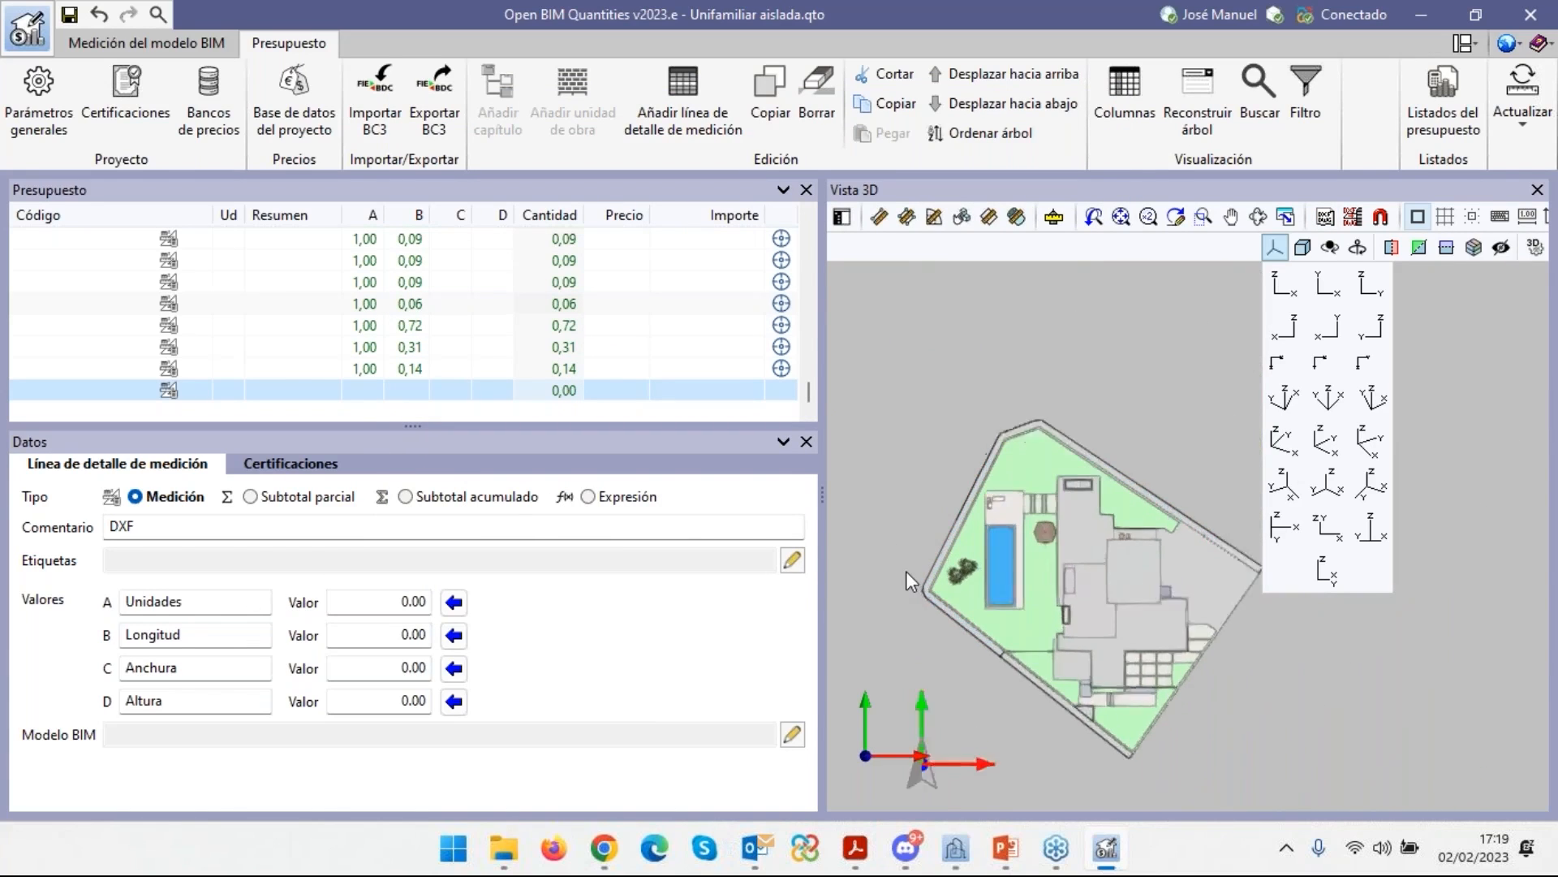
pyautogui.moveTo(906, 573); pyautogui.dragTo(1060, 480, button='middle')
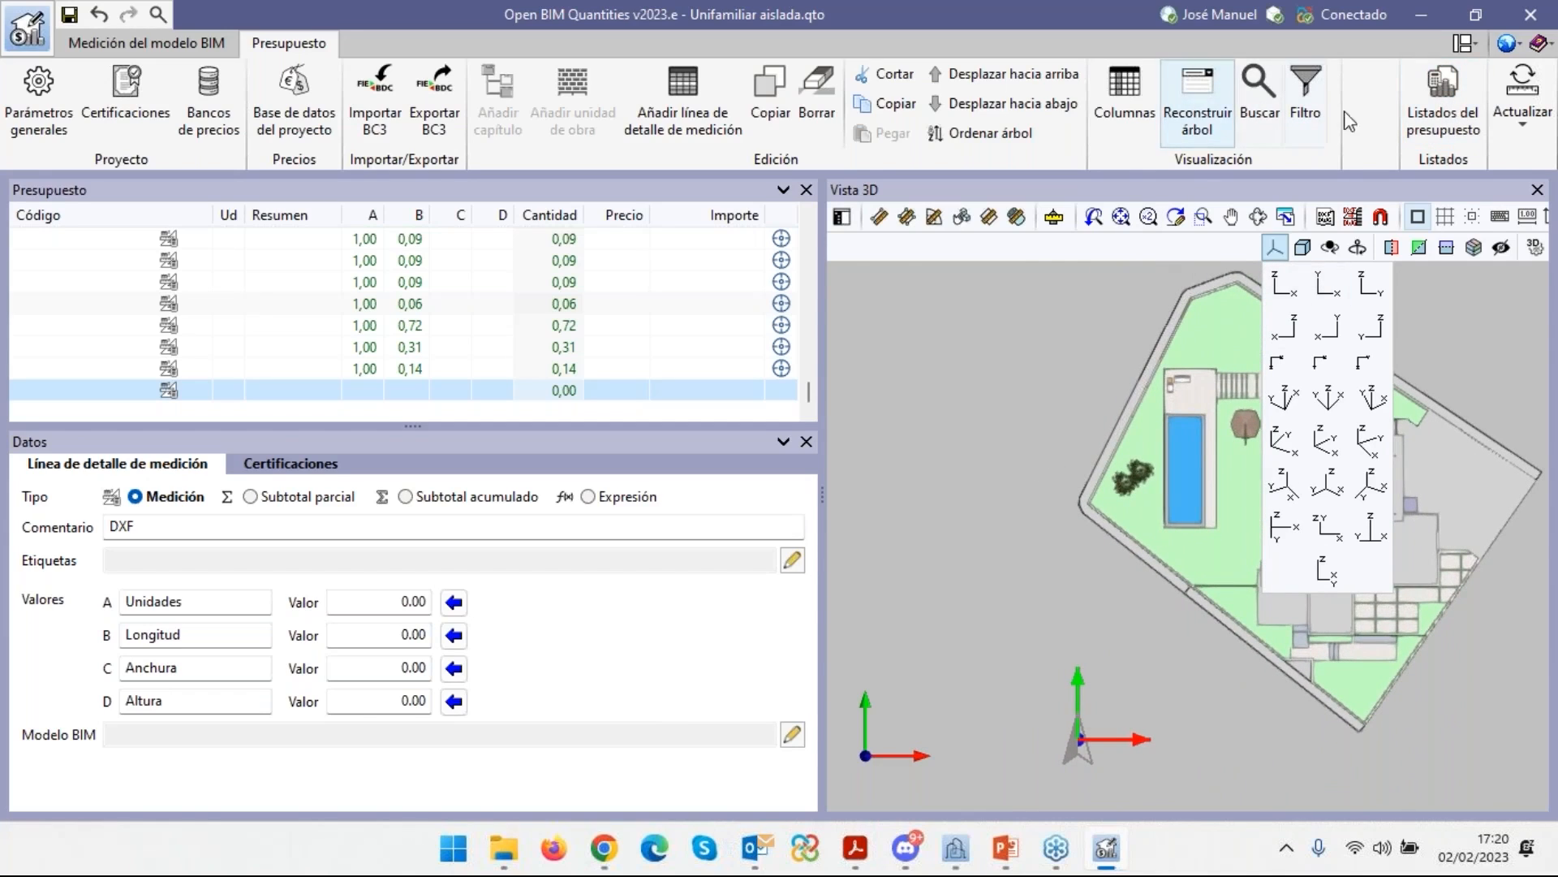
pyautogui.click(1354, 219)
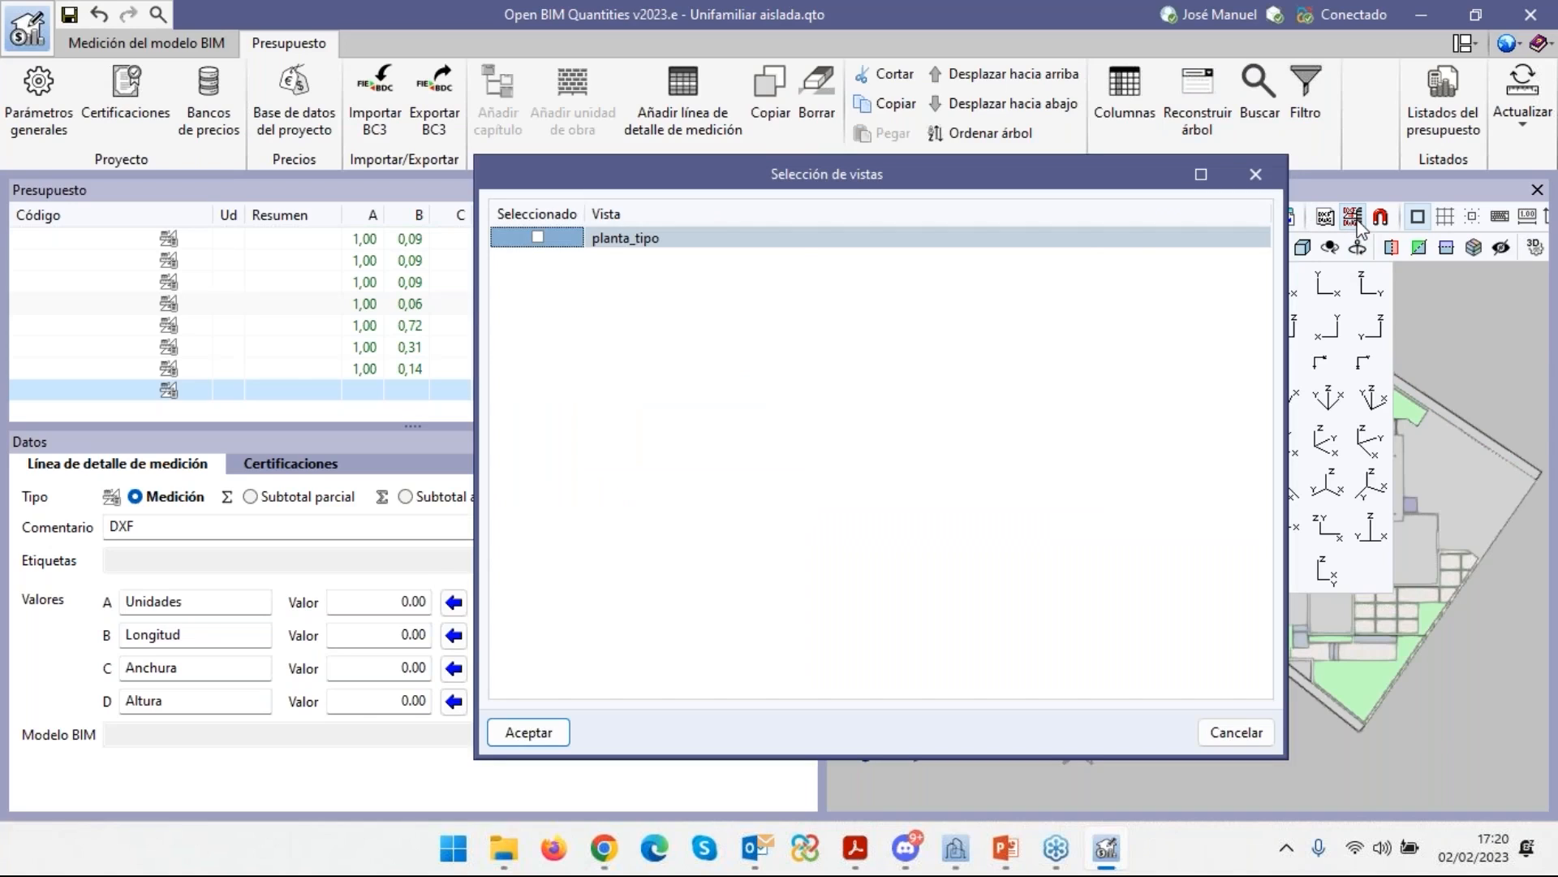
pyautogui.click(529, 726)
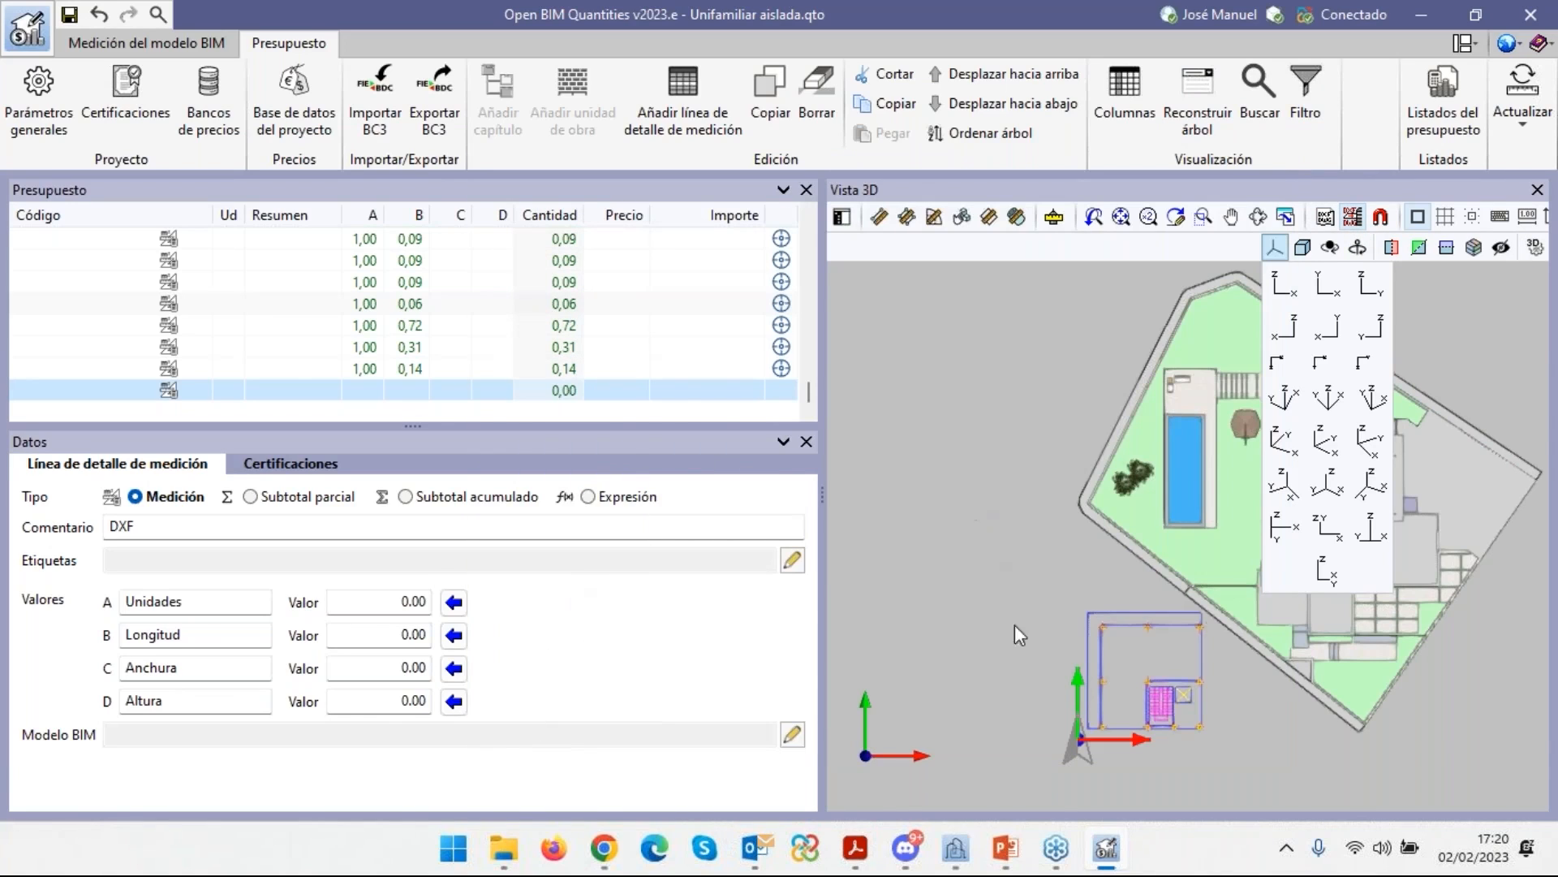
pyautogui.scroll(4, 1136, 701)
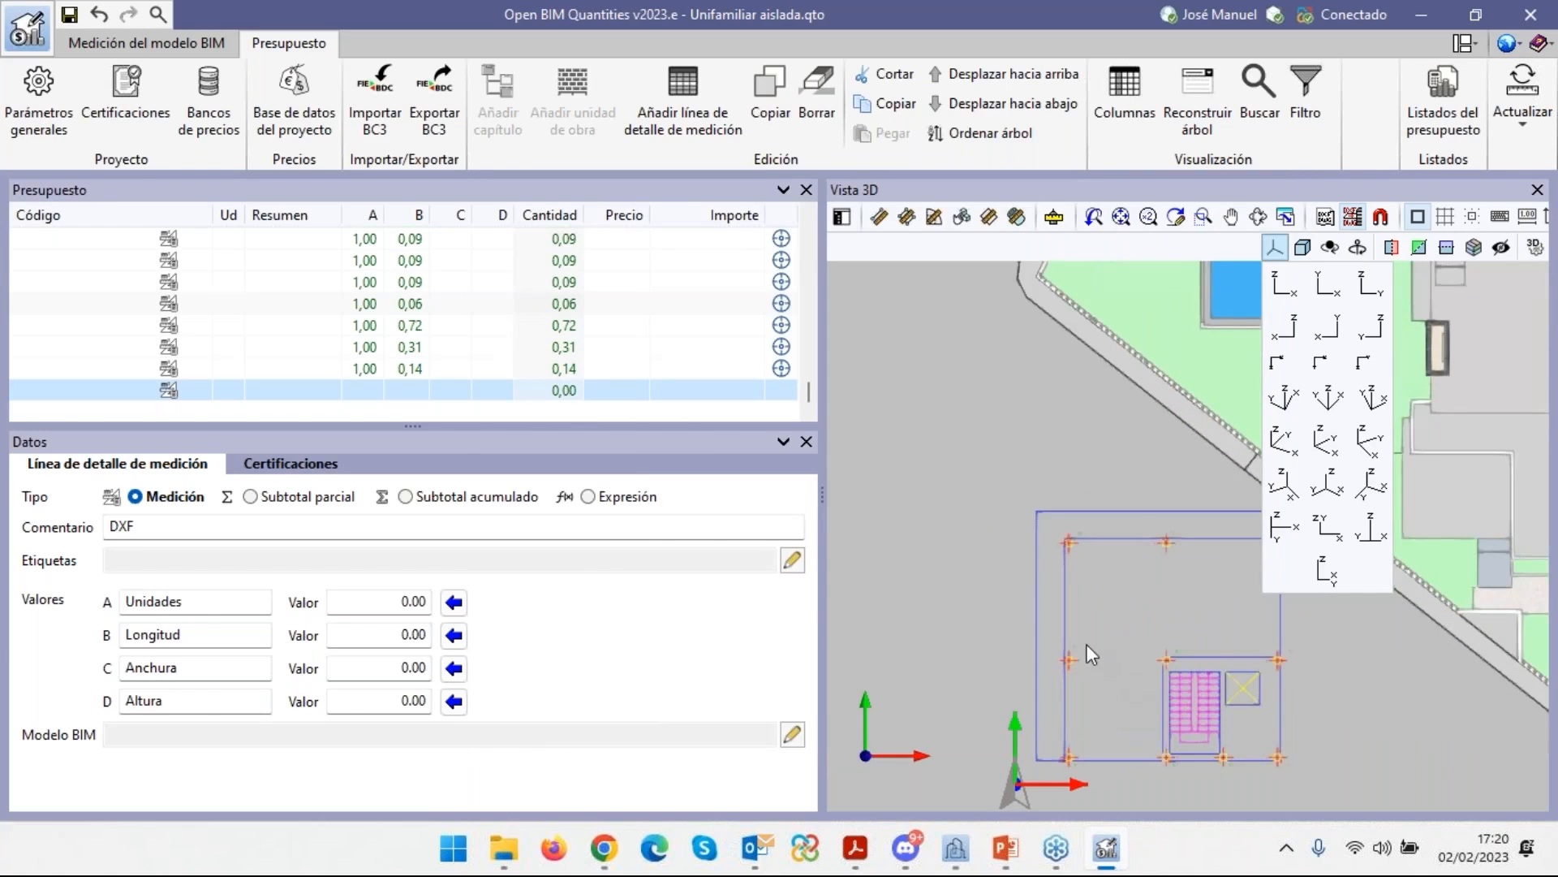
pyautogui.moveTo(1086, 645); pyautogui.dragTo(989, 552, button='middle')
pyautogui.scroll(1, 1014, 548)
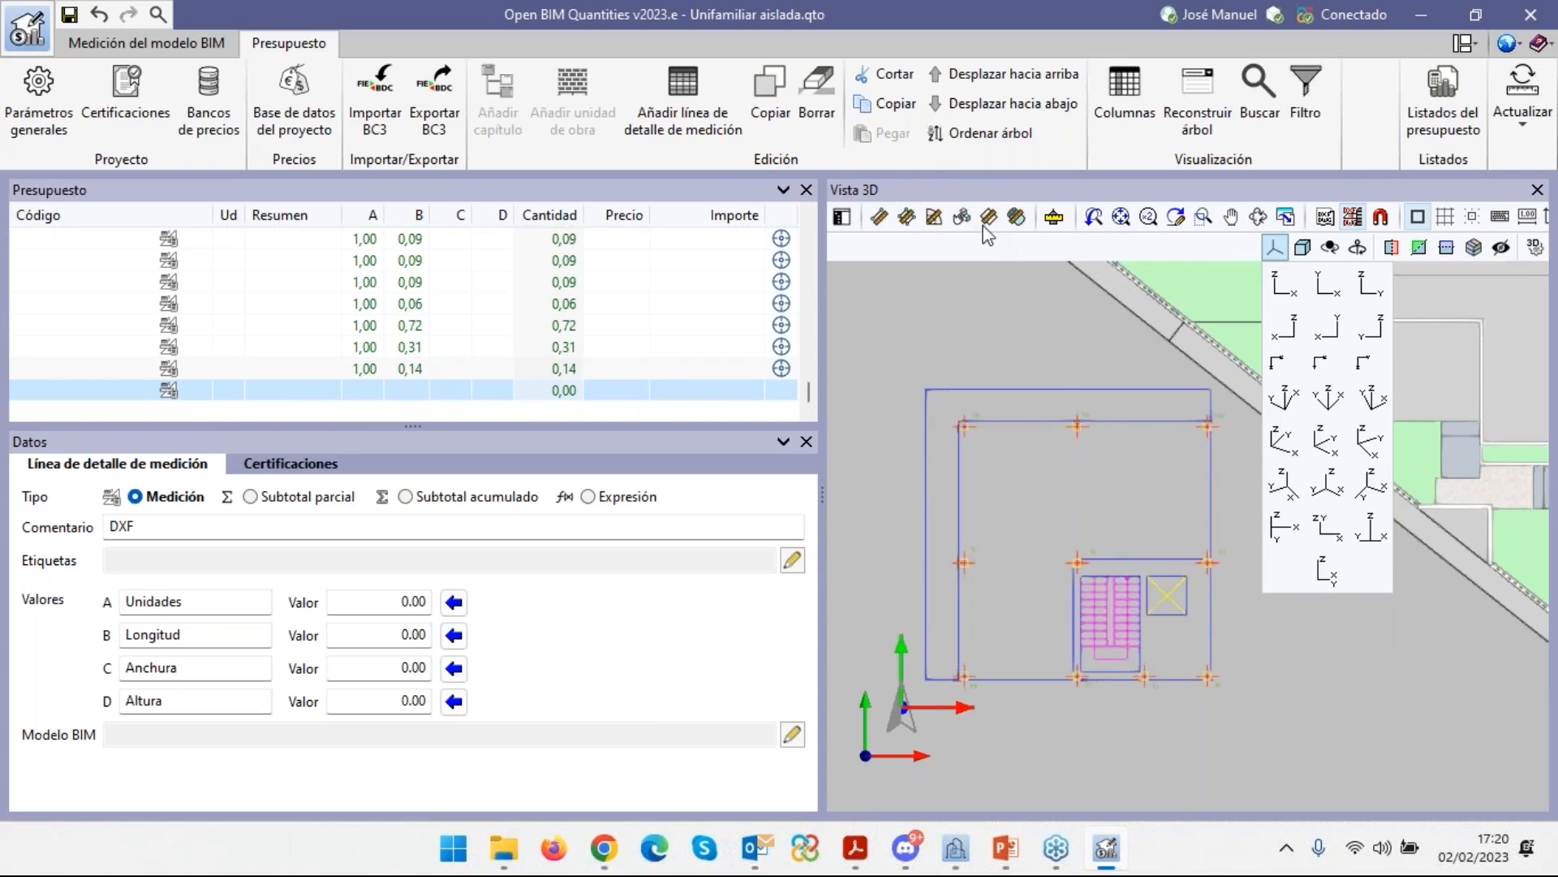
# Start measuring a length and activate snapping to the template, keeping the Extremo, Punto medio and Intersección captures.
pyautogui.click(879, 220)
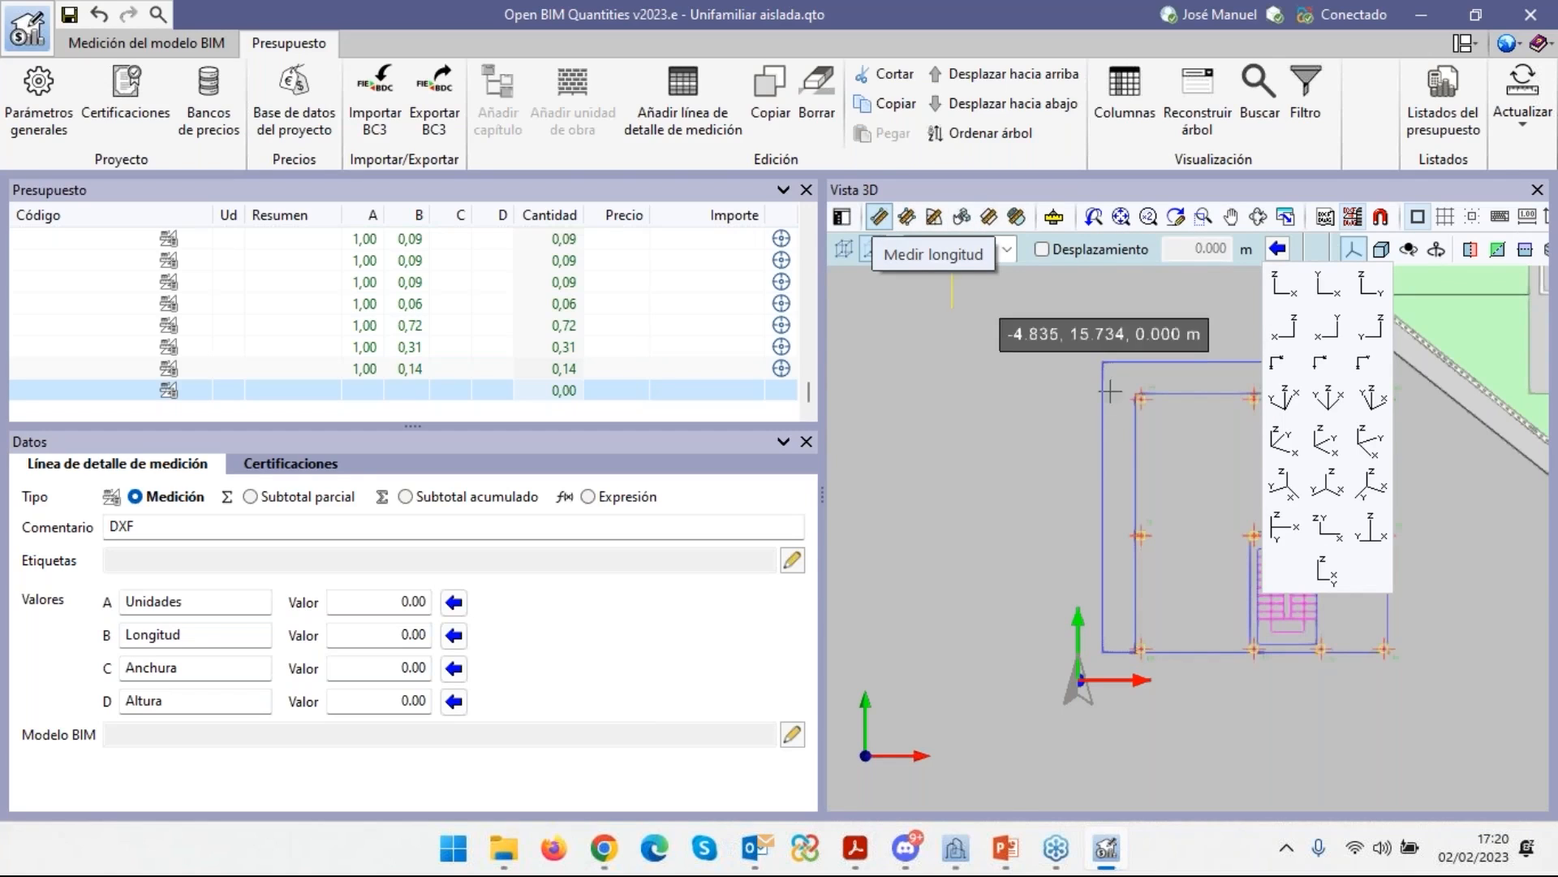
pyautogui.click(1327, 286)
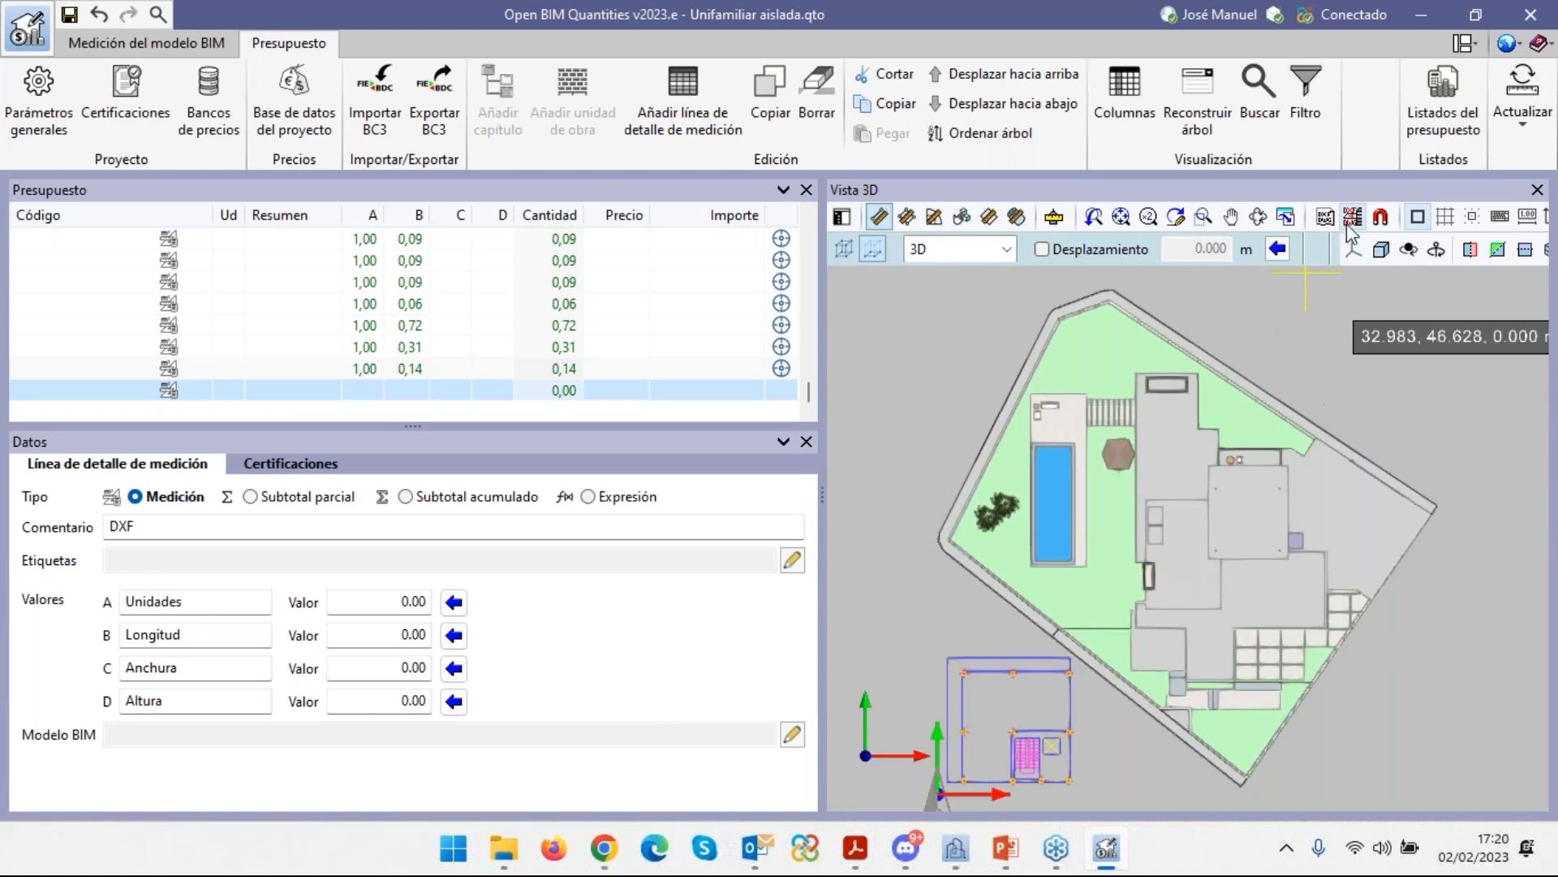
pyautogui.click(1381, 217)
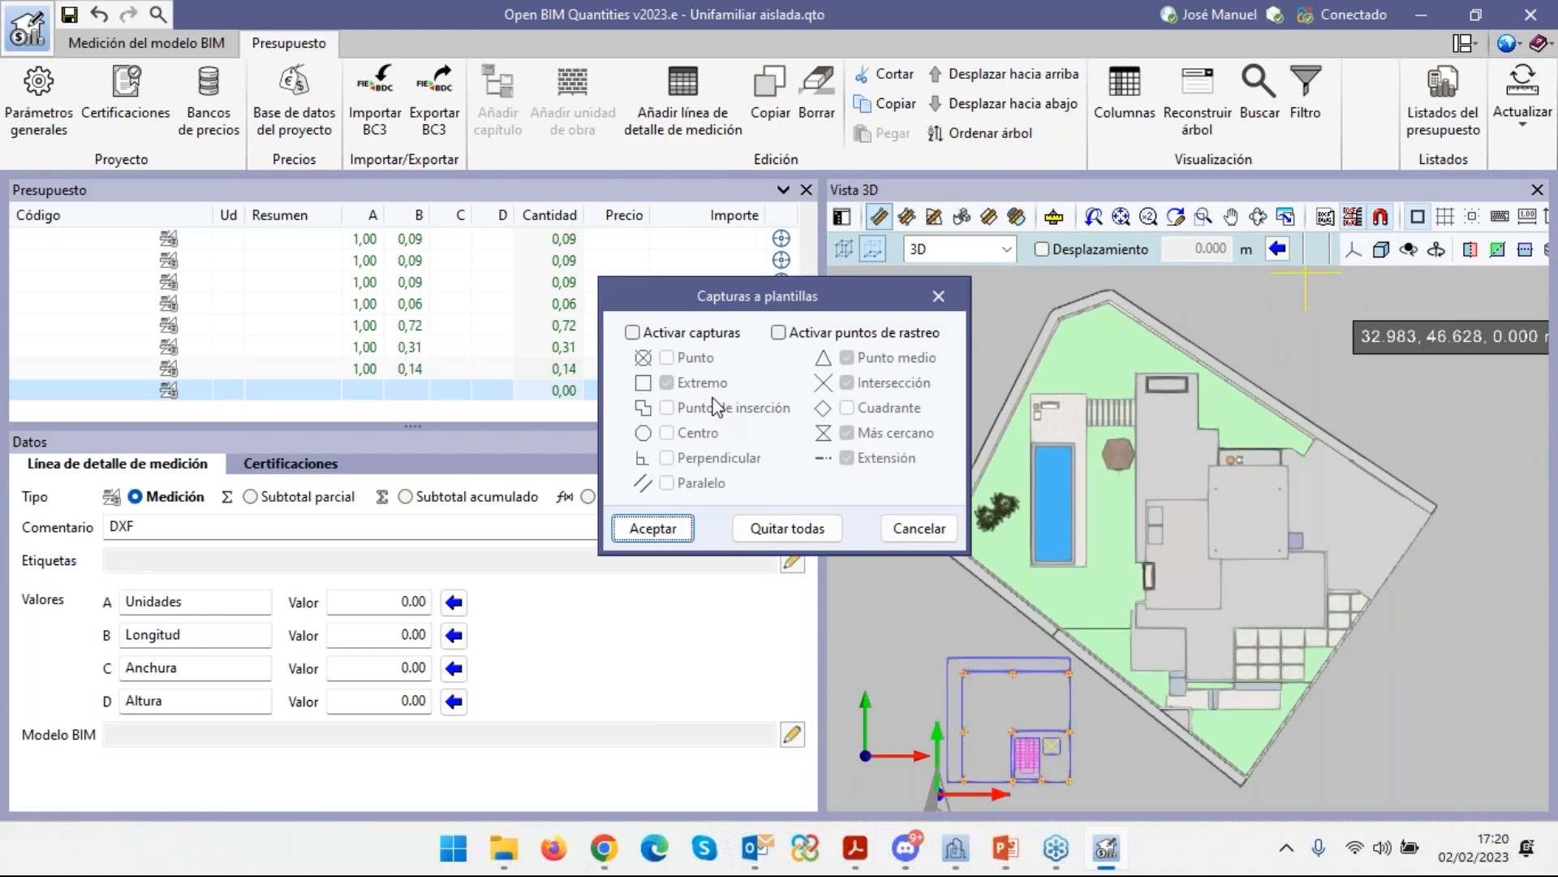
pyautogui.click(633, 333)
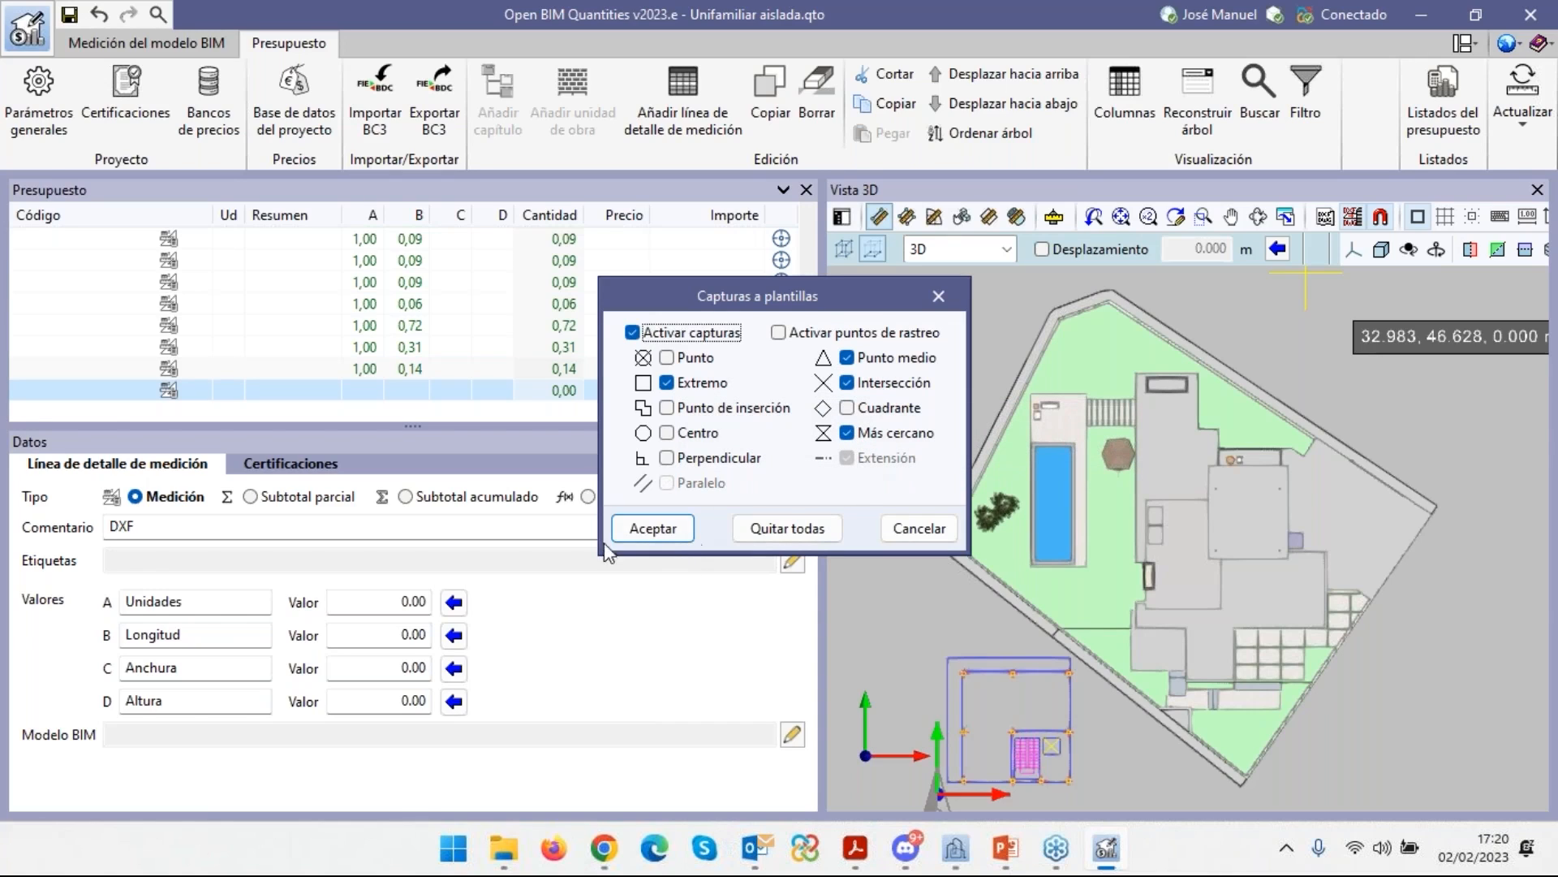
pyautogui.click(859, 436)
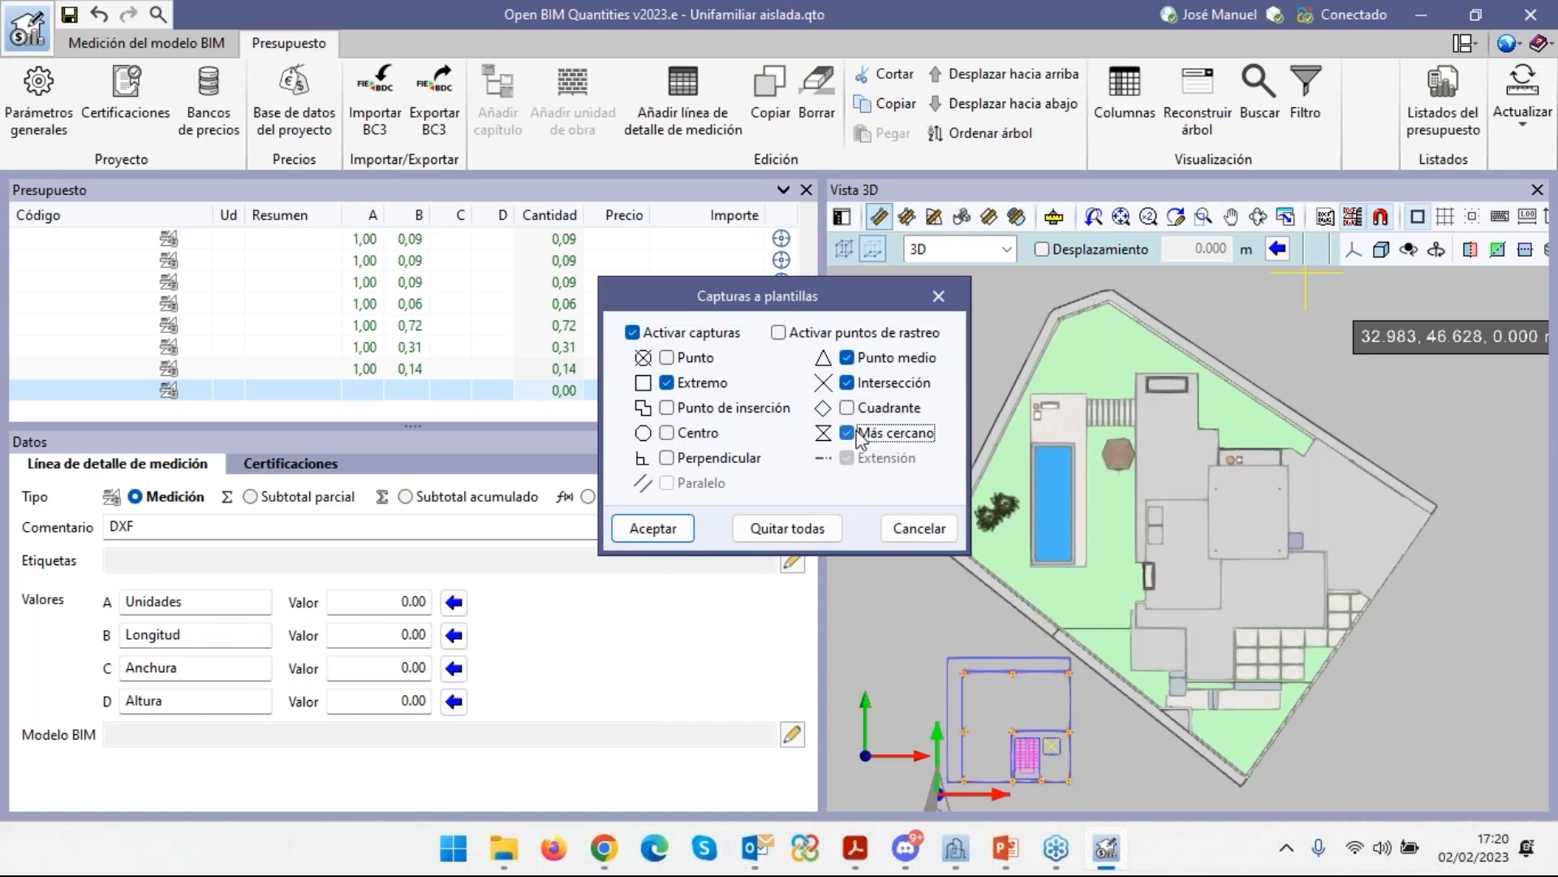
pyautogui.click(645, 530)
# Measure the template's upper outer edge from corner to corner and transfer the result to the DXF line's Longitud value.
pyautogui.scroll(3, 962, 669)
pyautogui.scroll(5, 965, 673)
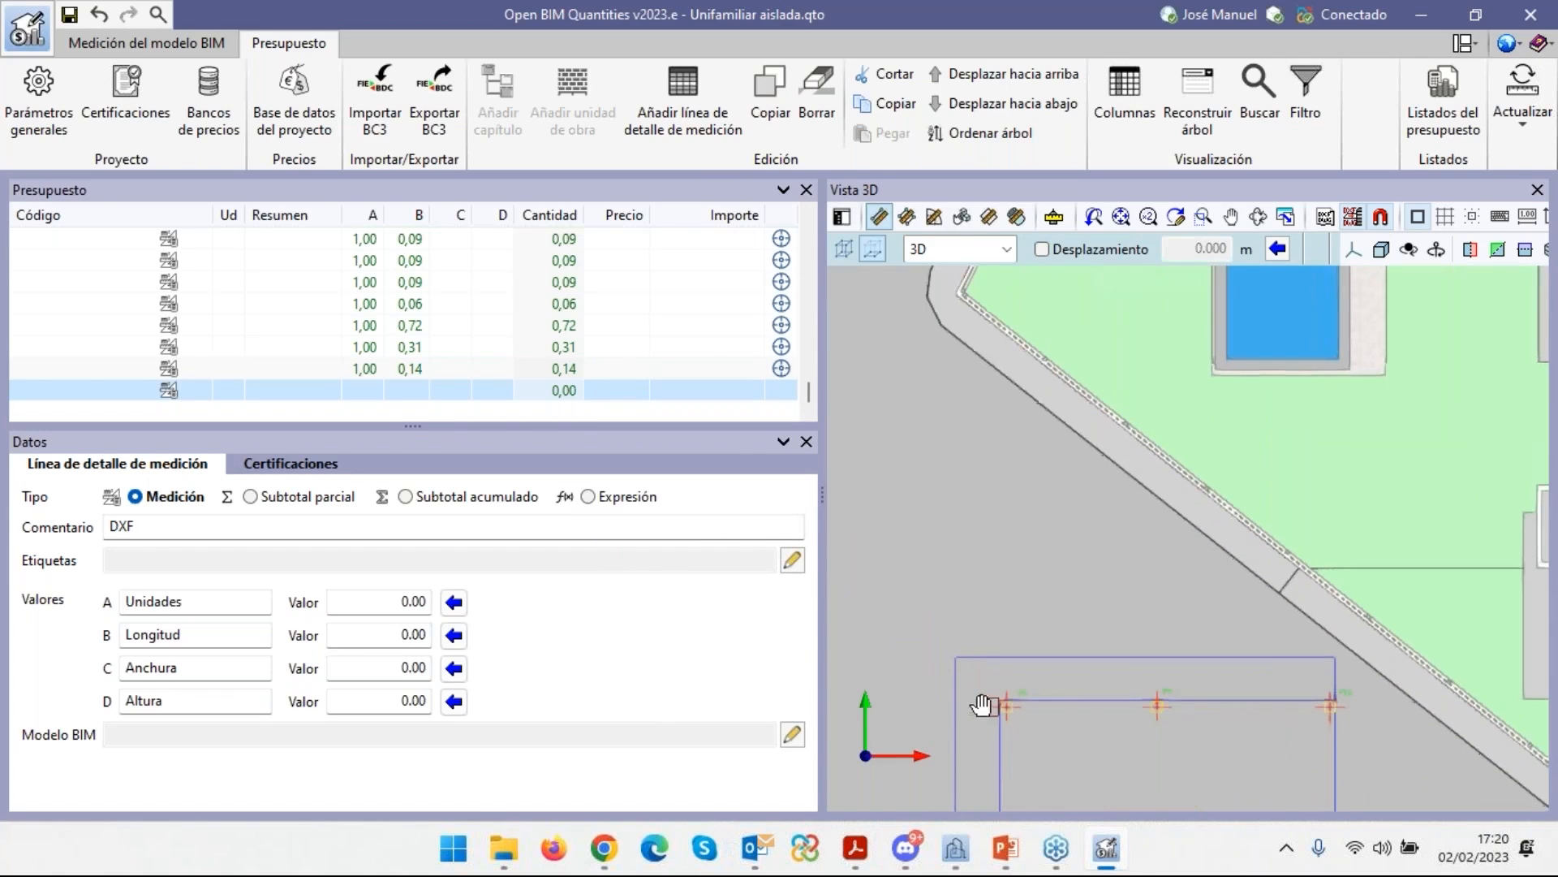
pyautogui.scroll(1, 989, 534)
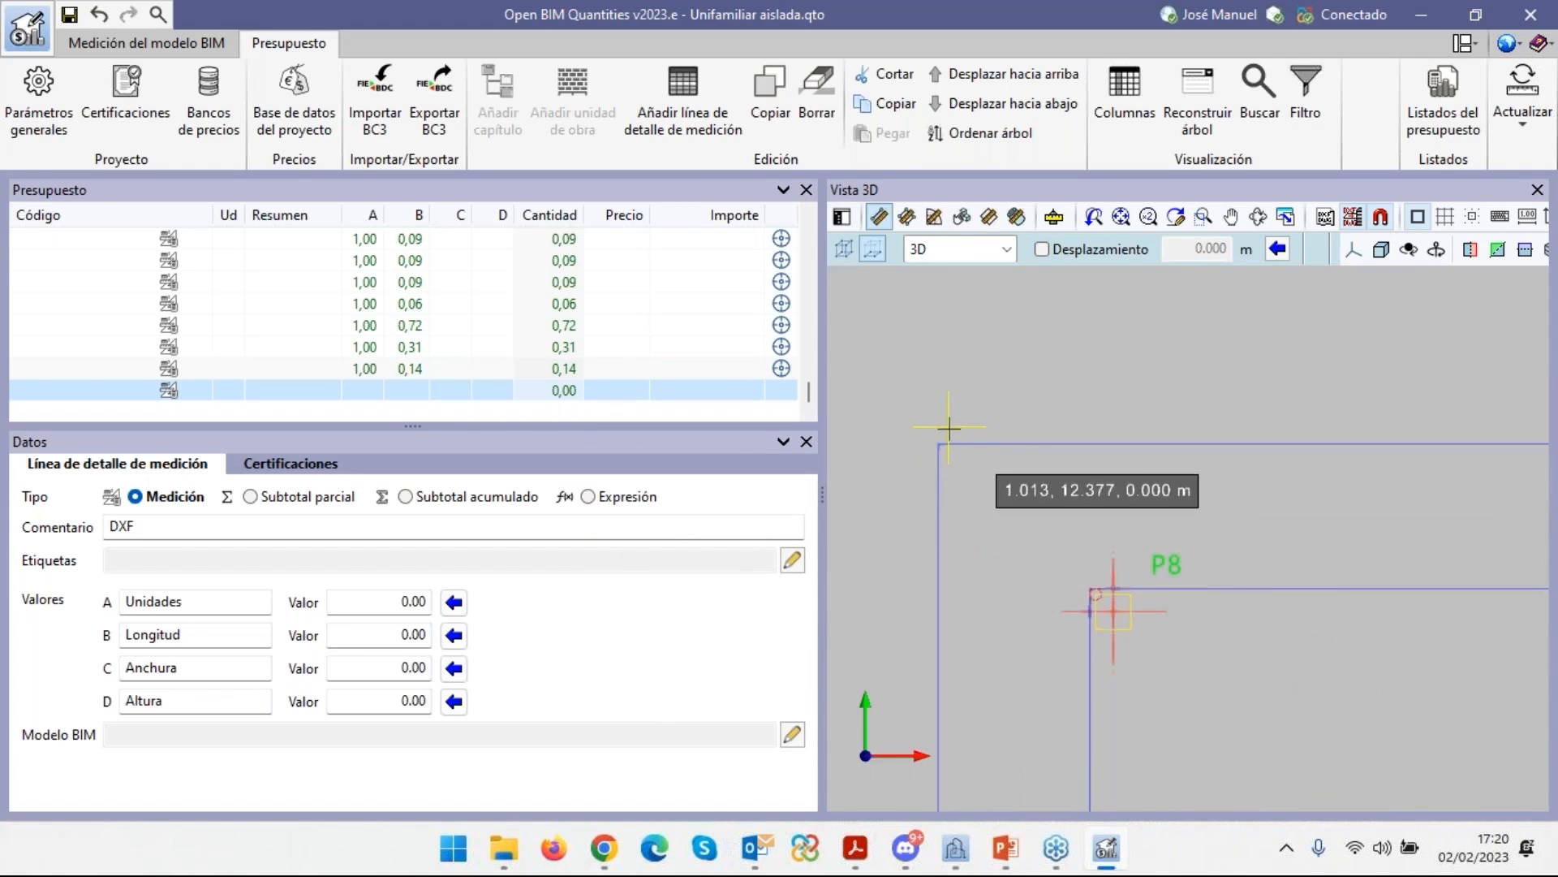
pyautogui.click(938, 443)
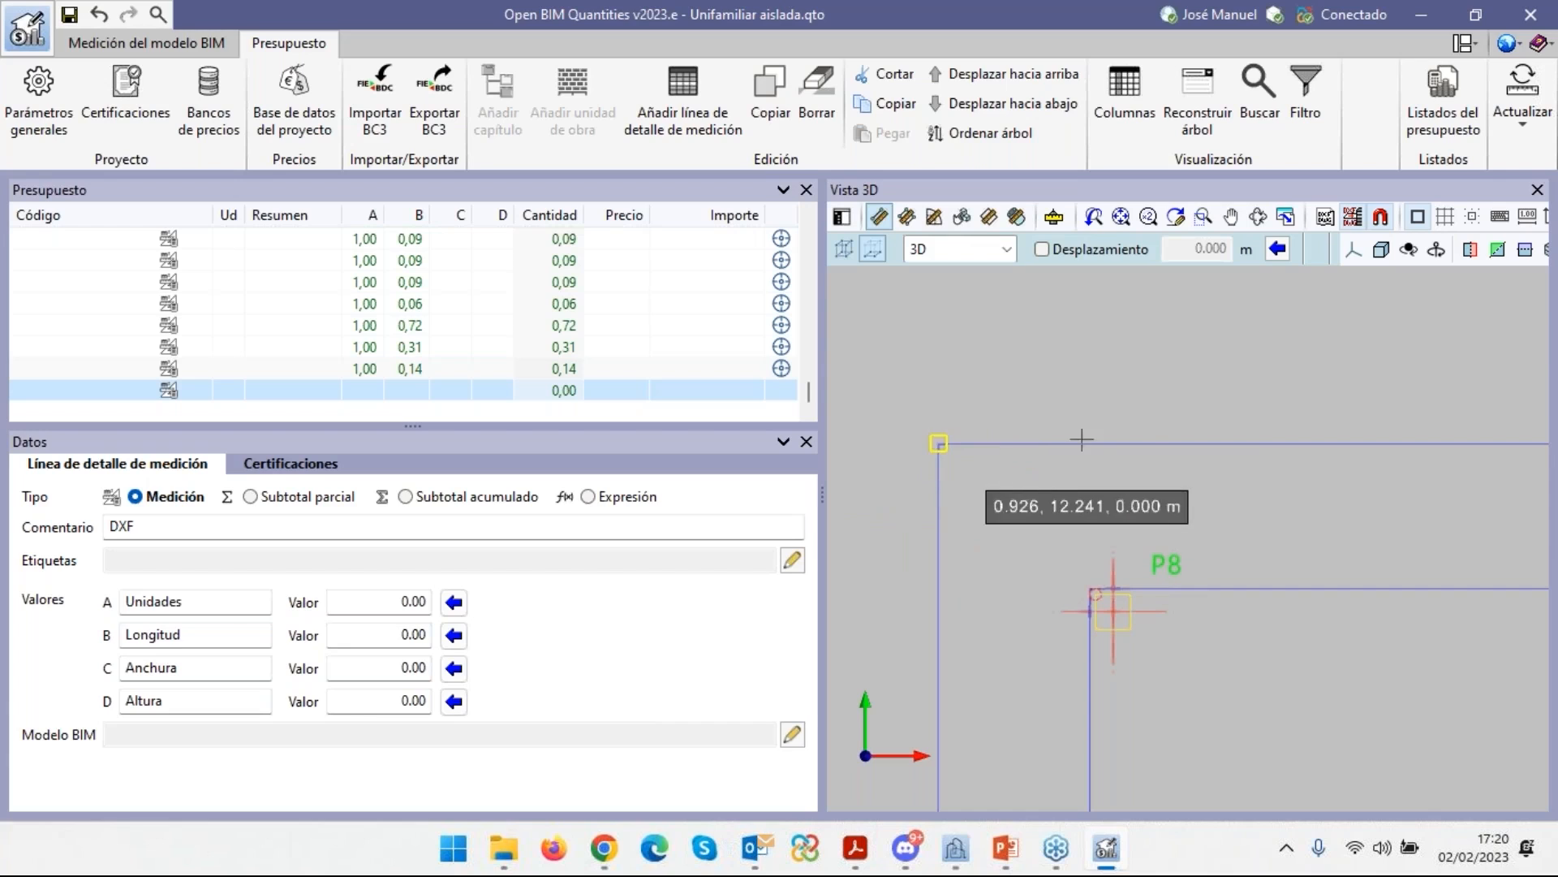
pyautogui.scroll(-5, 1124, 420)
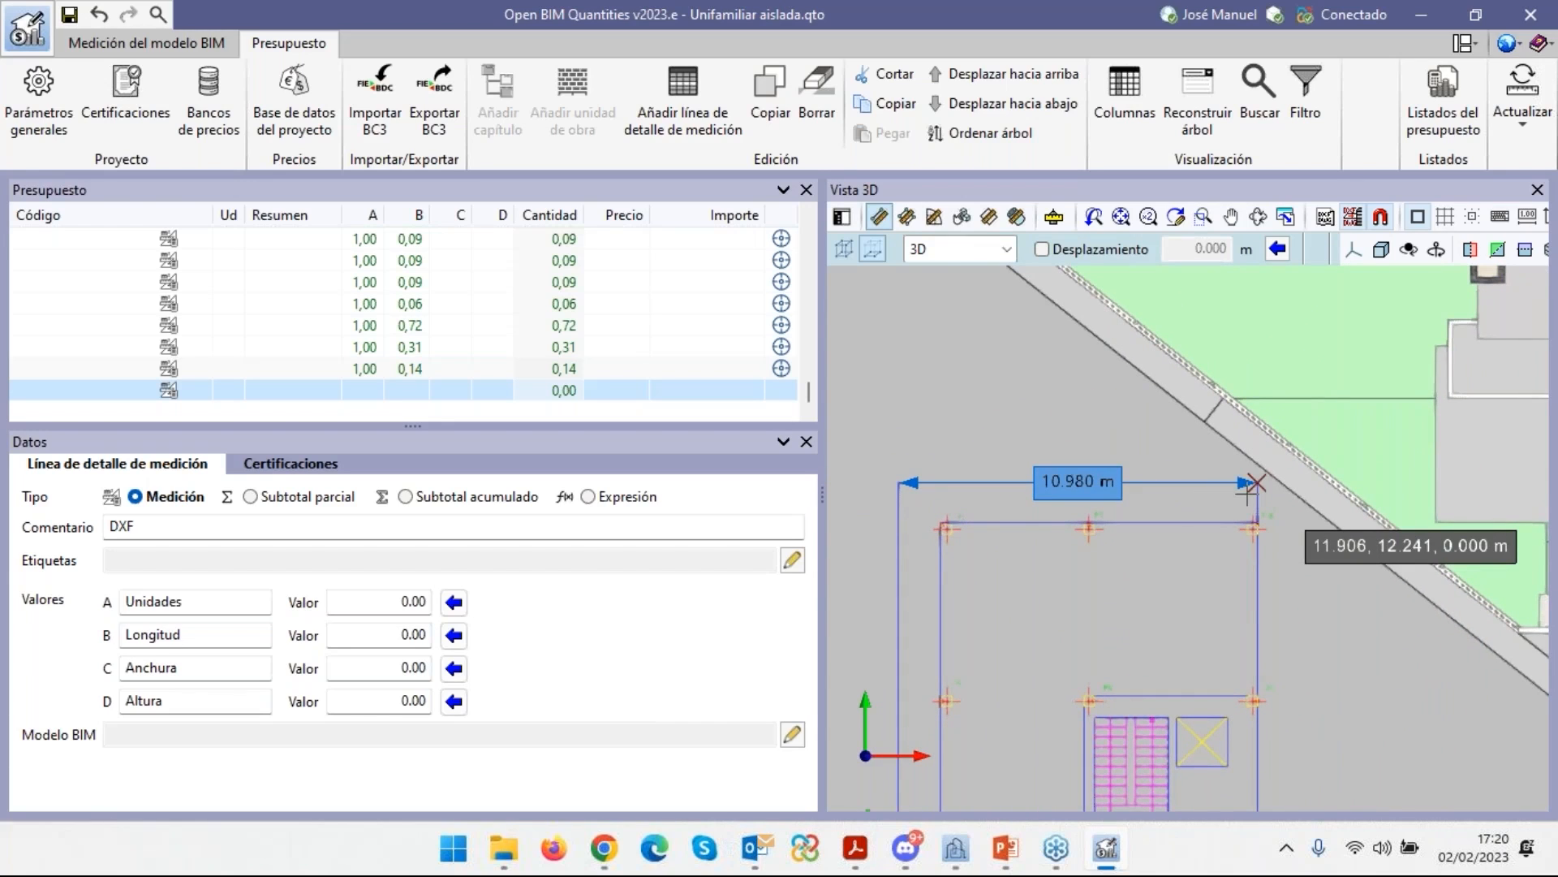
pyautogui.click(1254, 482)
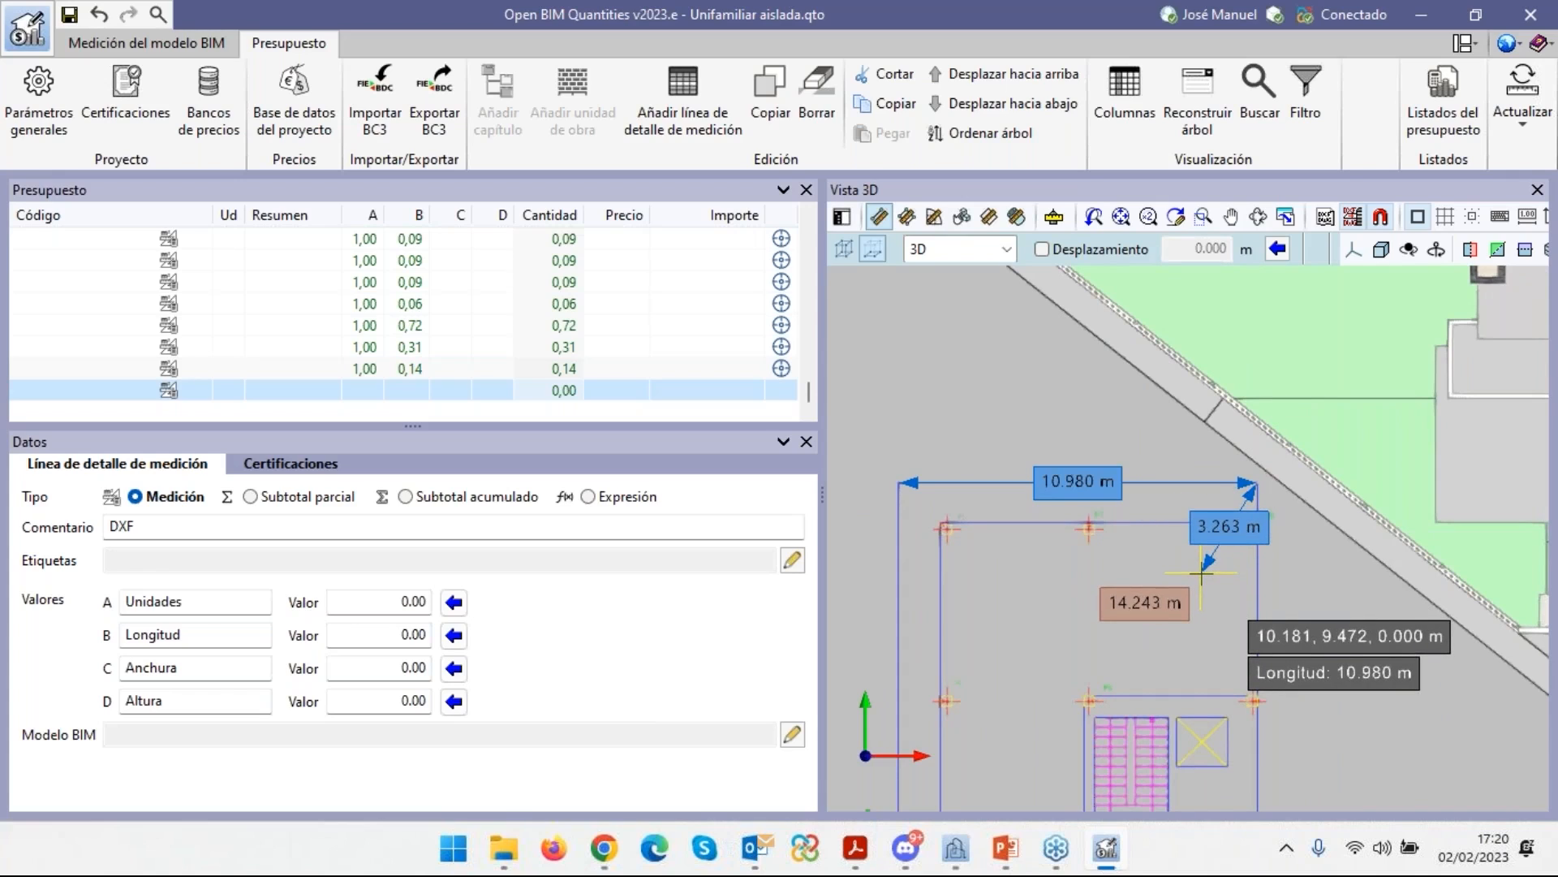
pyautogui.rightClick(1200, 573)
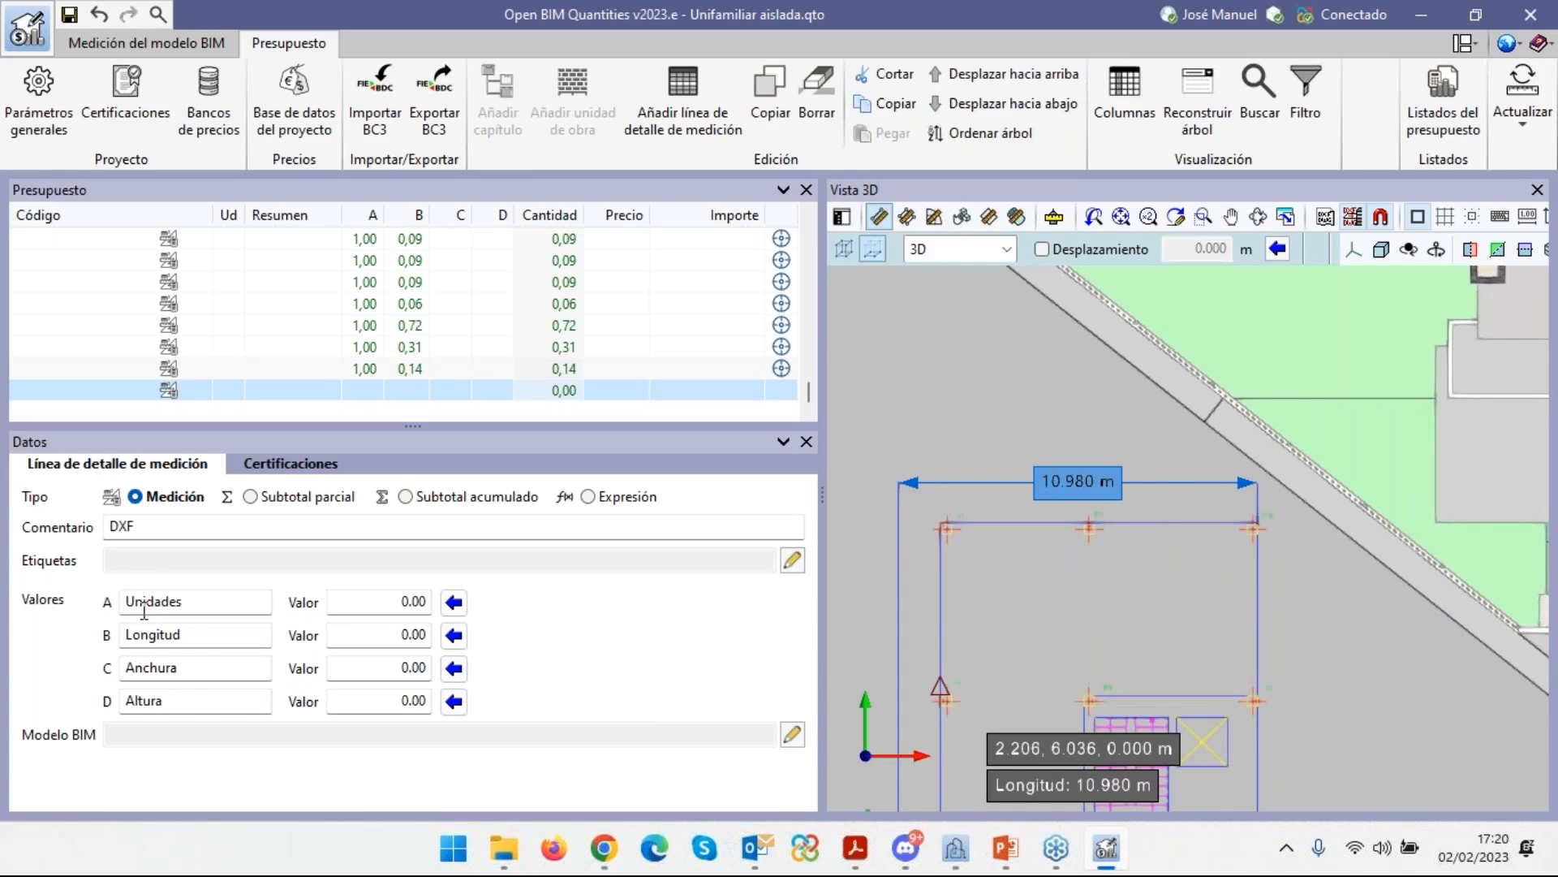
pyautogui.click(454, 635)
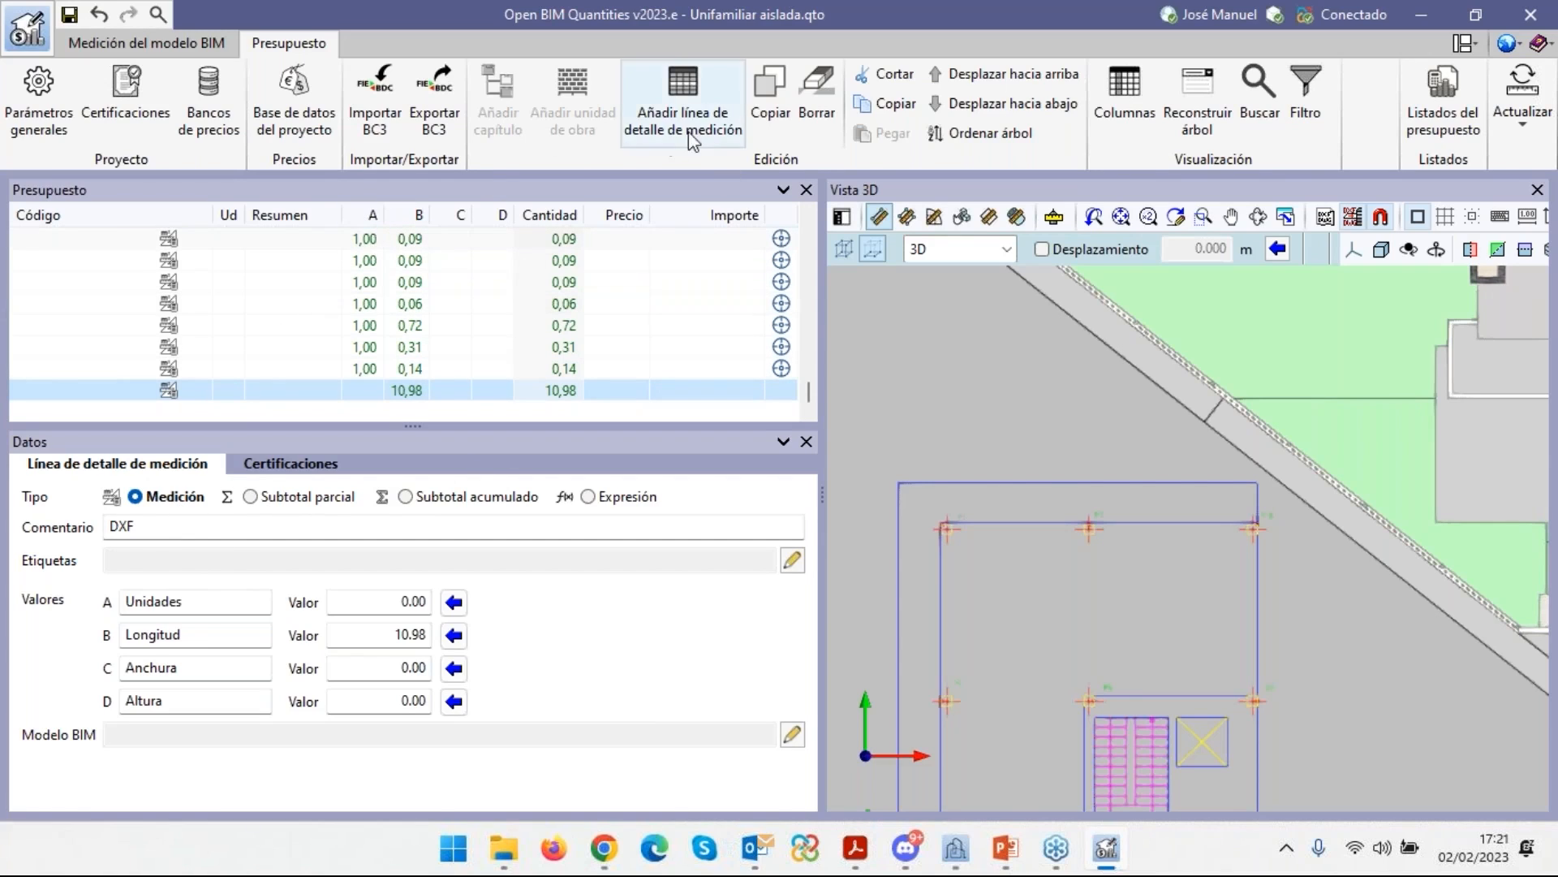
# Add a second measurement detail line of type Medición with the comment dxf and select it.
pyautogui.click(694, 105)
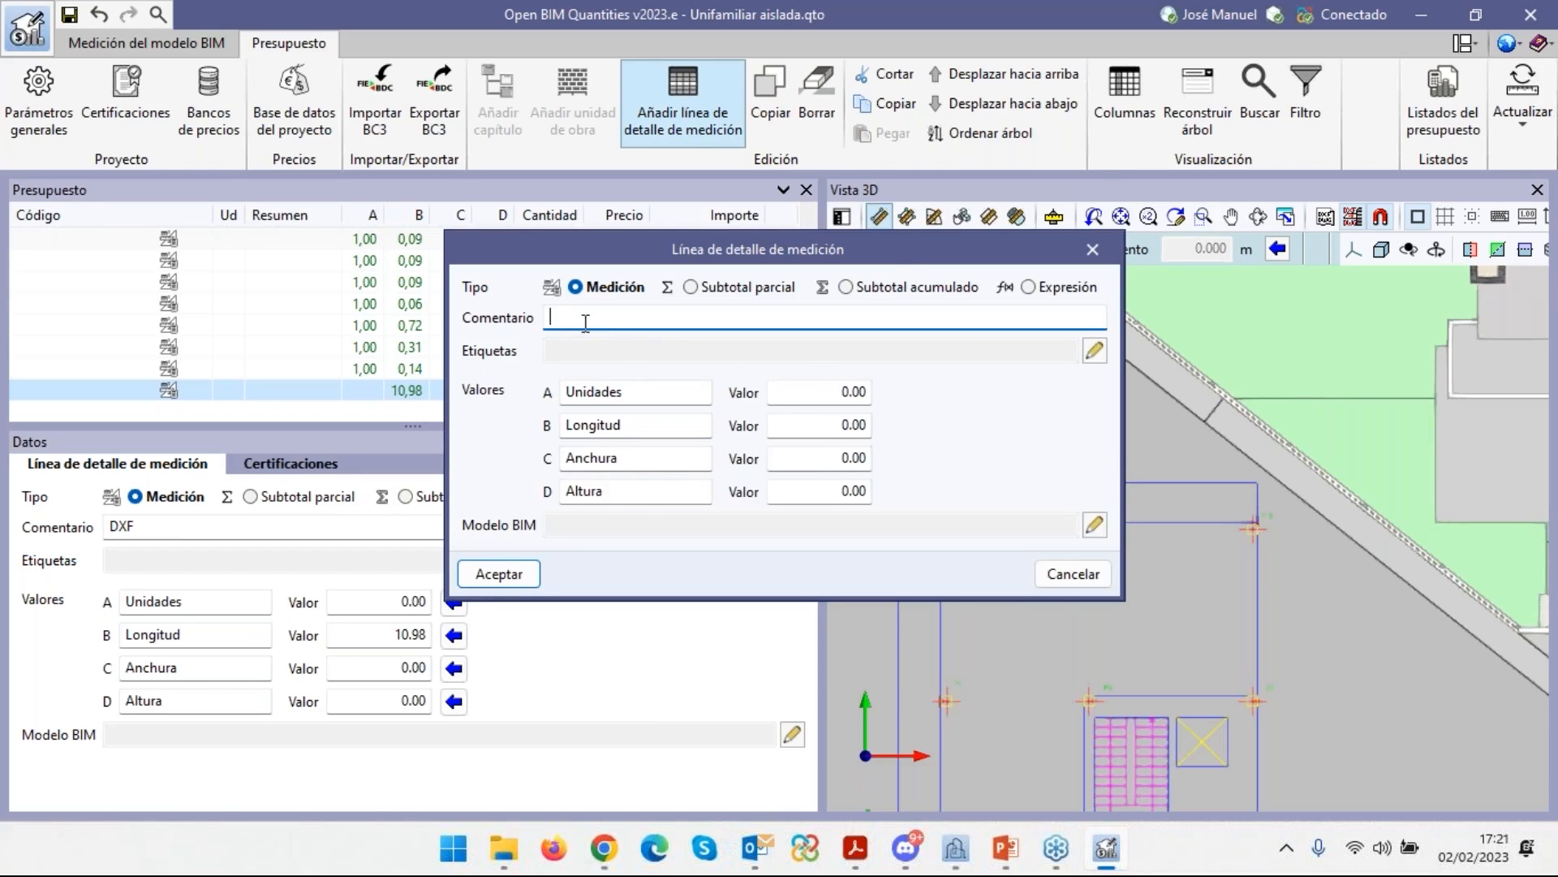
pyautogui.click(519, 575)
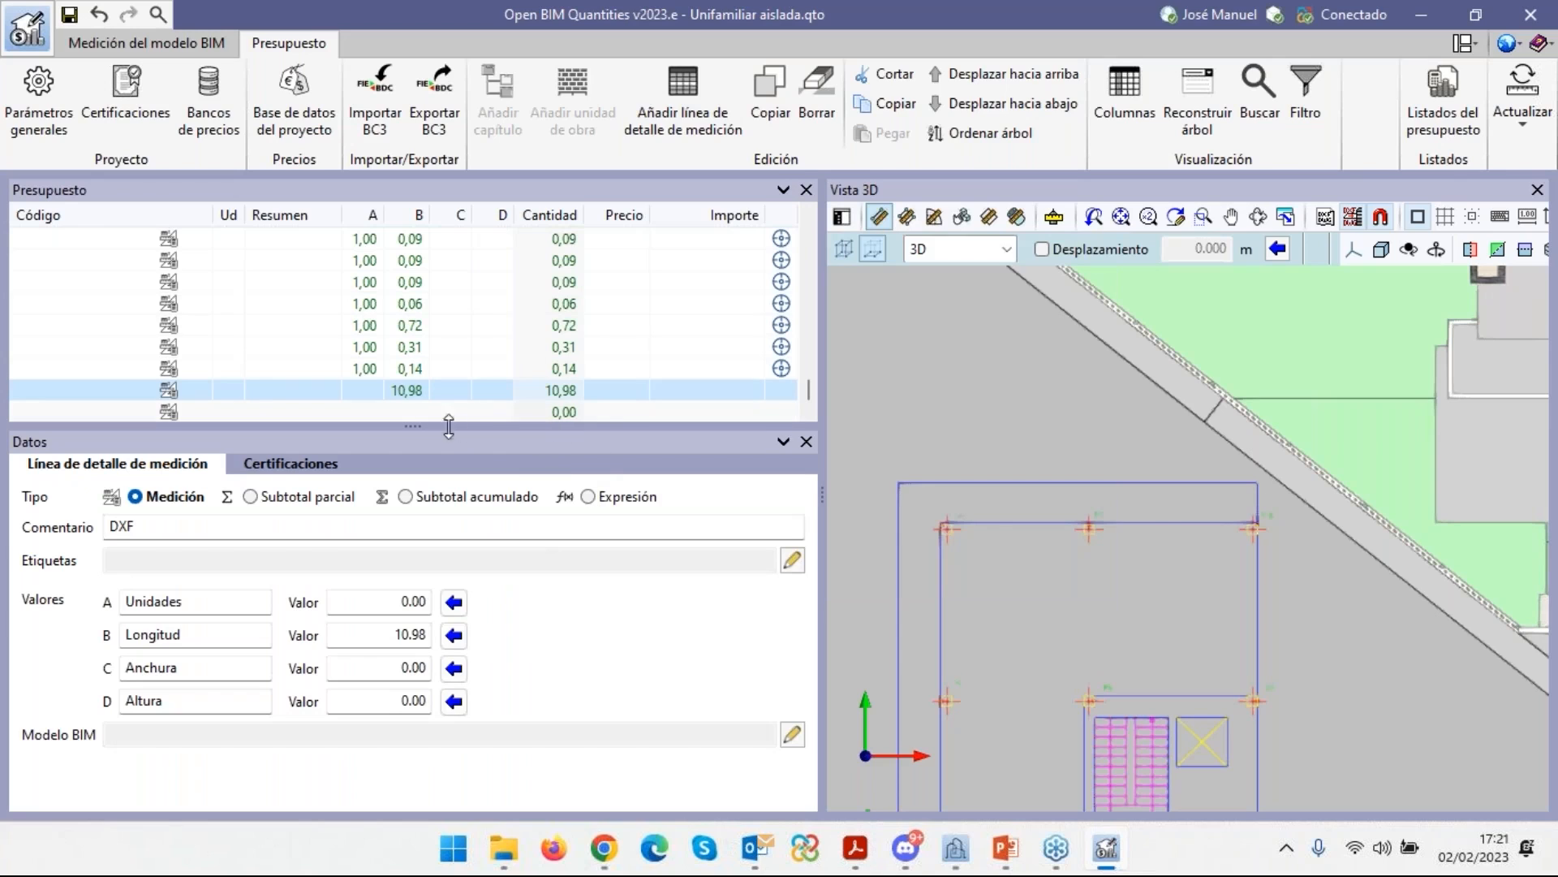
pyautogui.scroll(-1, 408, 393)
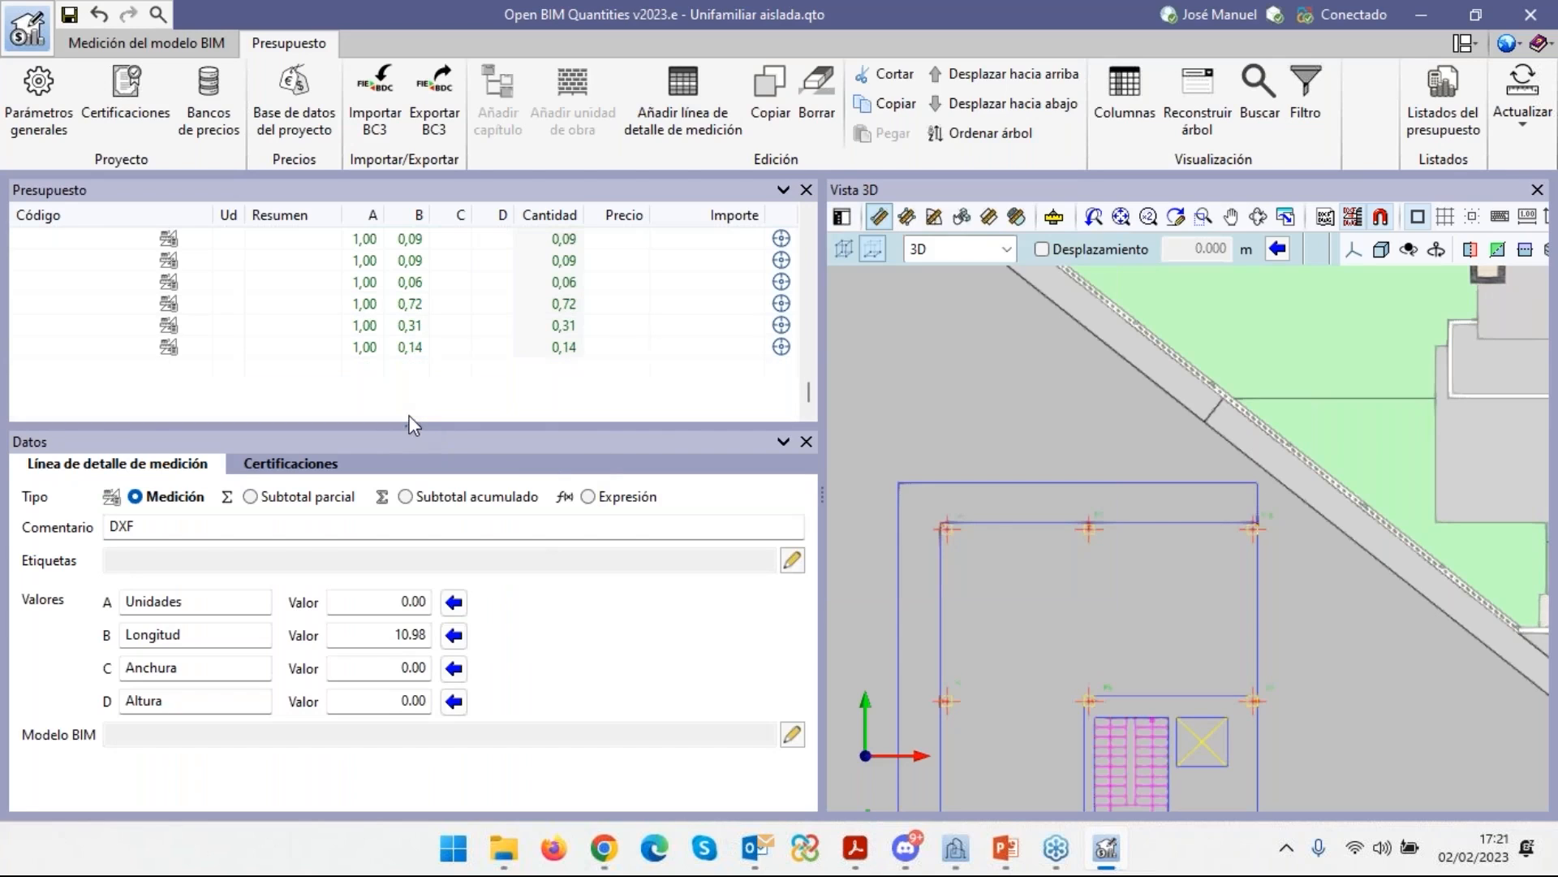
pyautogui.click(408, 391)
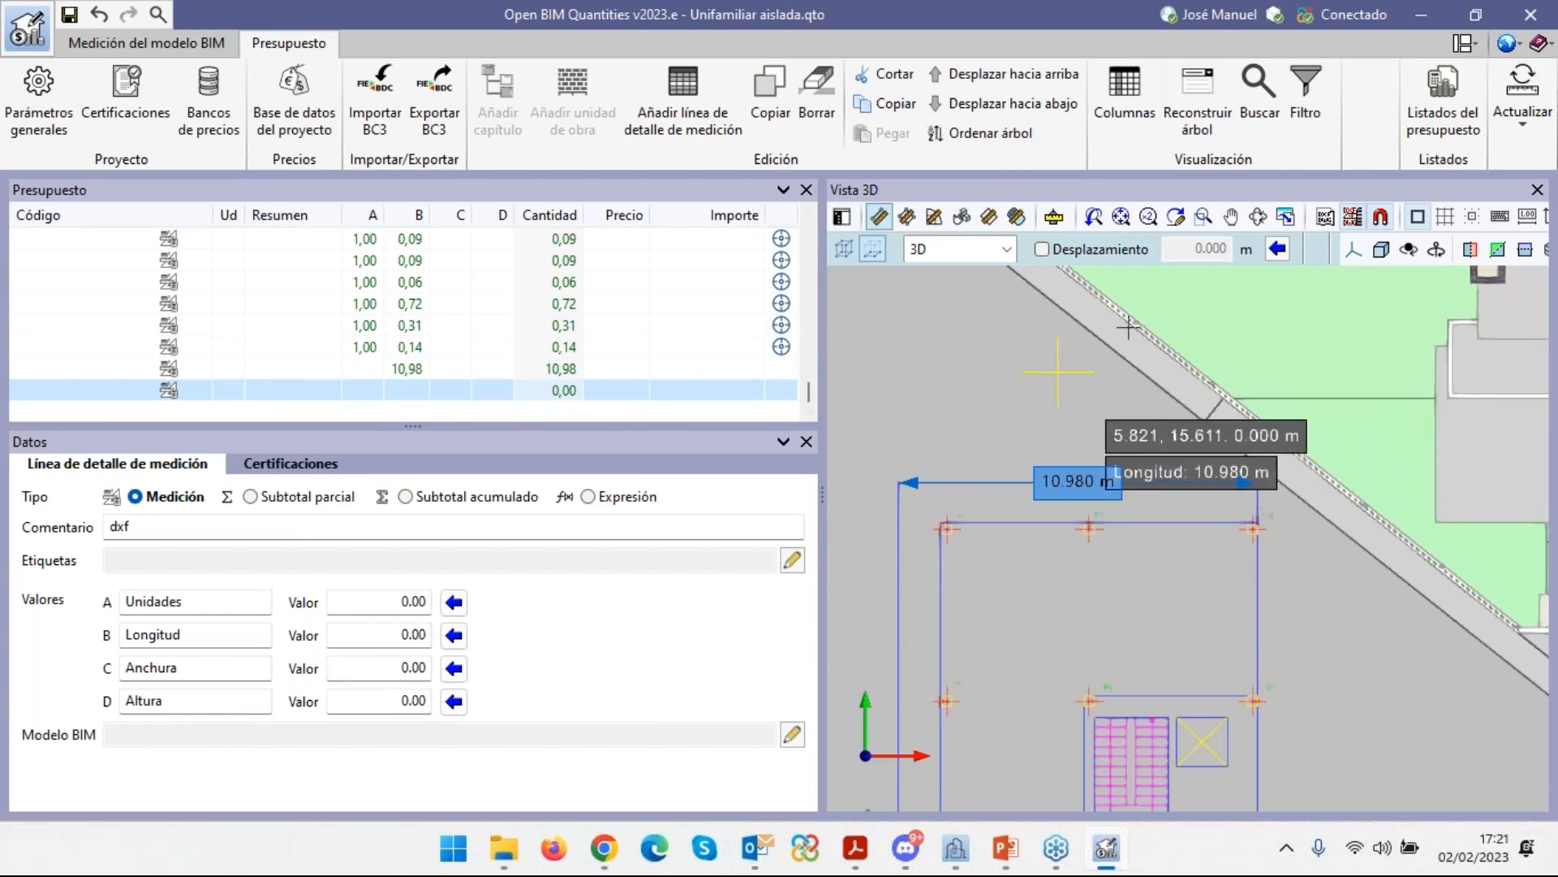
# Measure the template's outer side edge from its upper corner down to the stair-core line and transfer it to the second dxf line's Longitud.
pyautogui.click(906, 217)
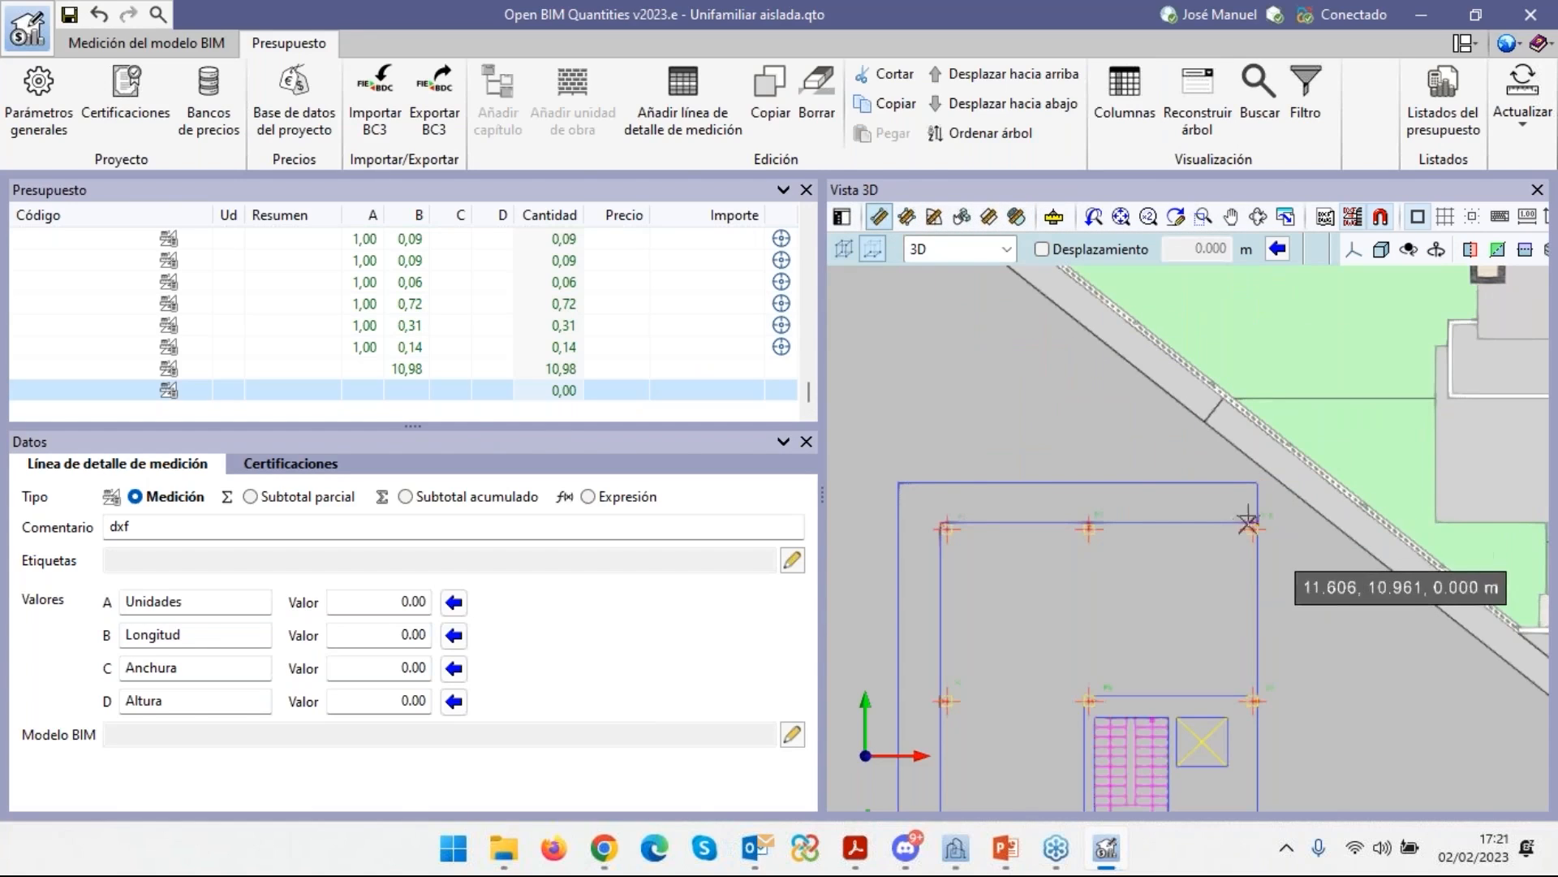
pyautogui.click(1257, 483)
pyautogui.click(1258, 682)
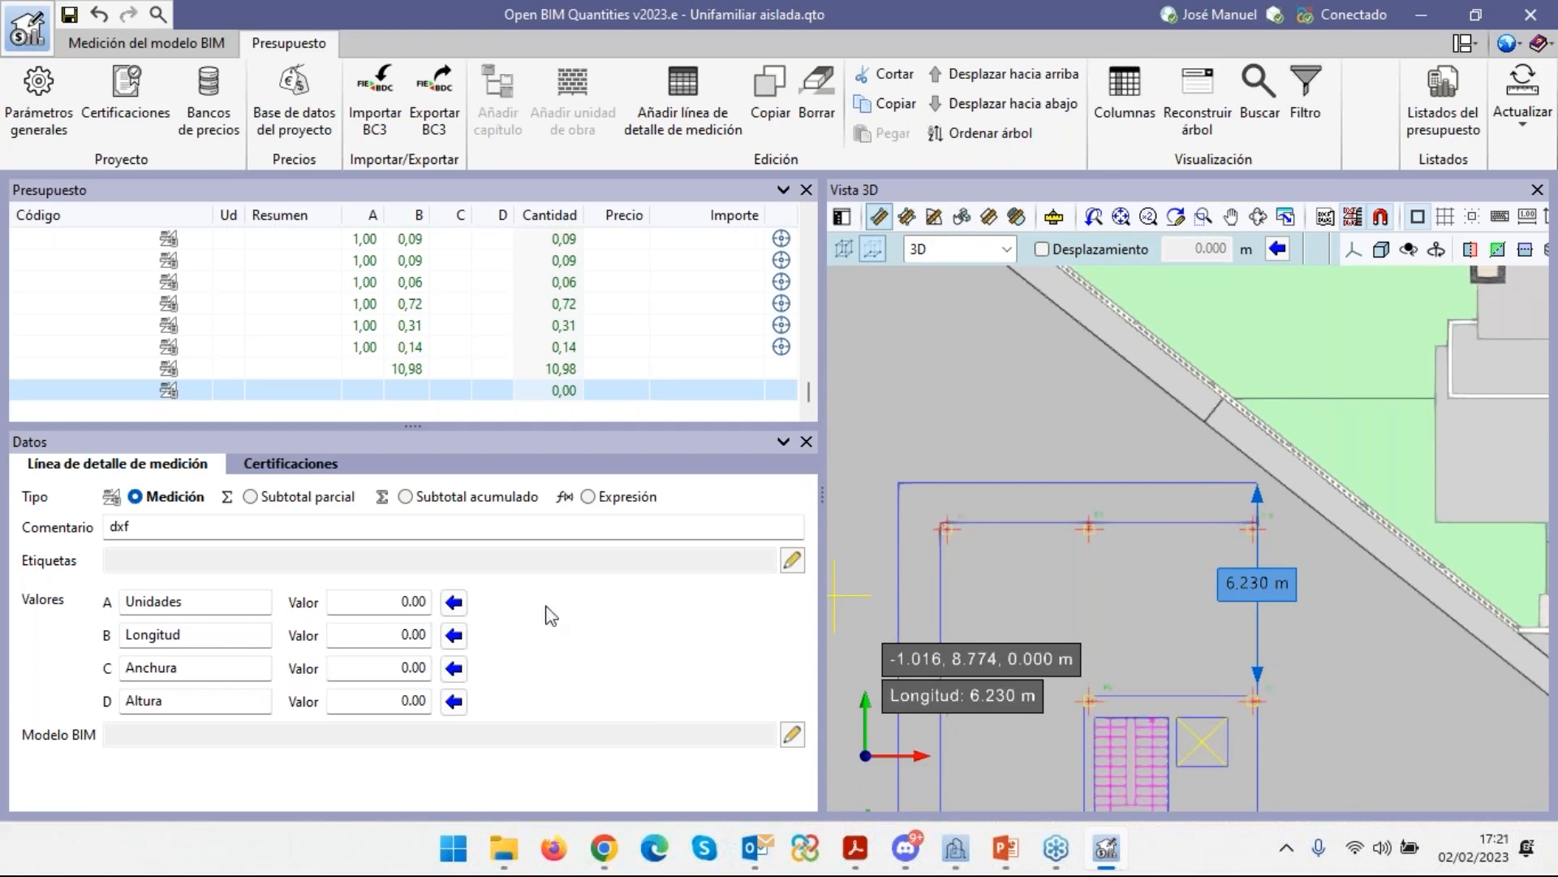
pyautogui.click(455, 636)
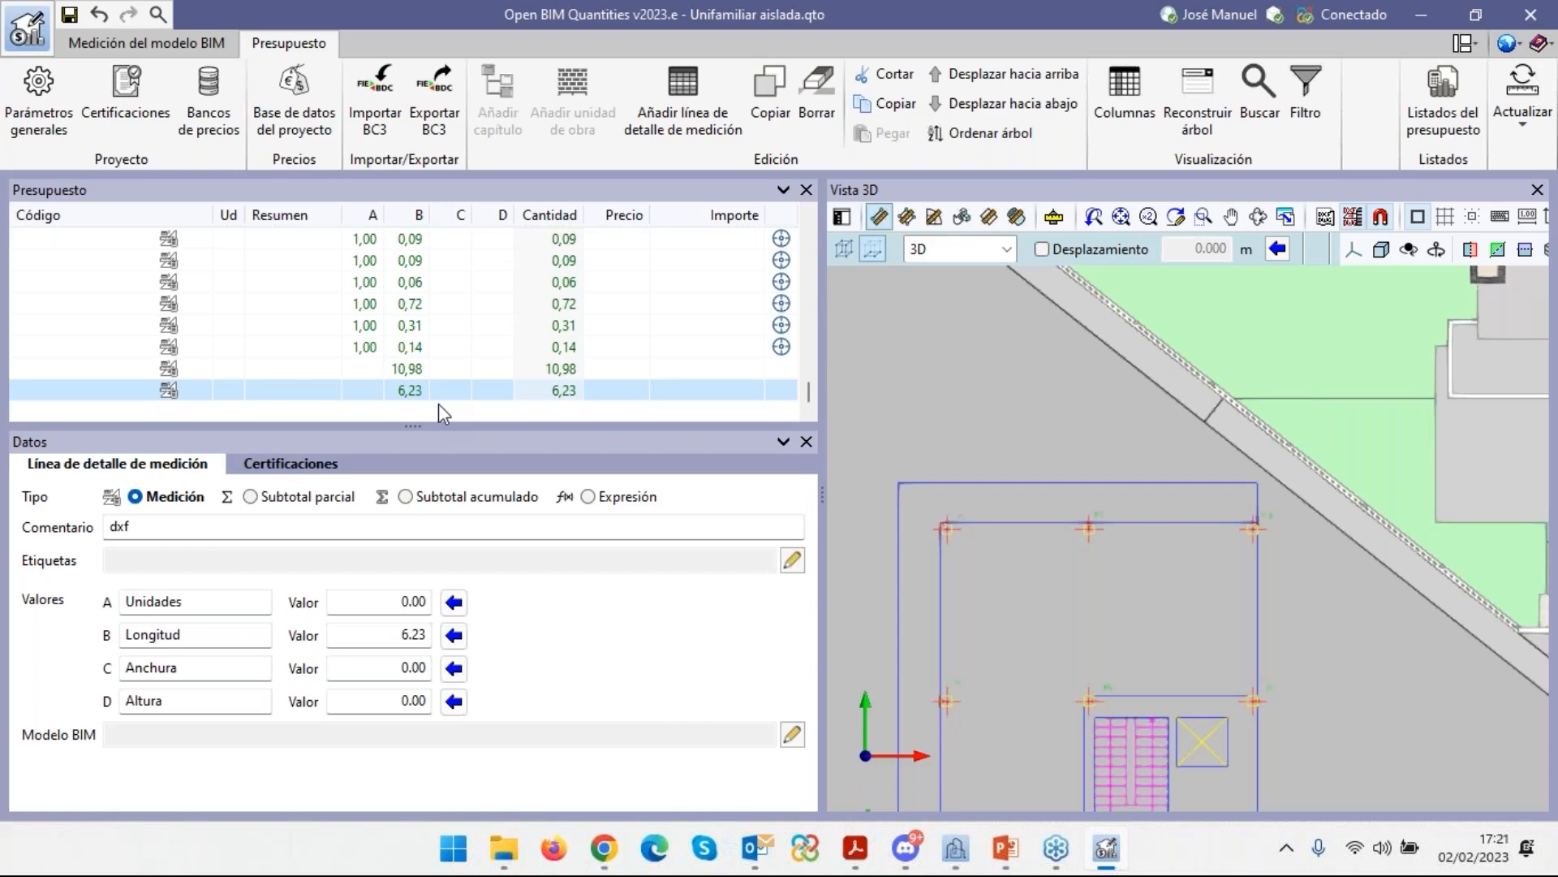
# Activate area measurement and add a detail line of type Medición with the comment 3d.
pyautogui.scroll(-4, 848, 550)
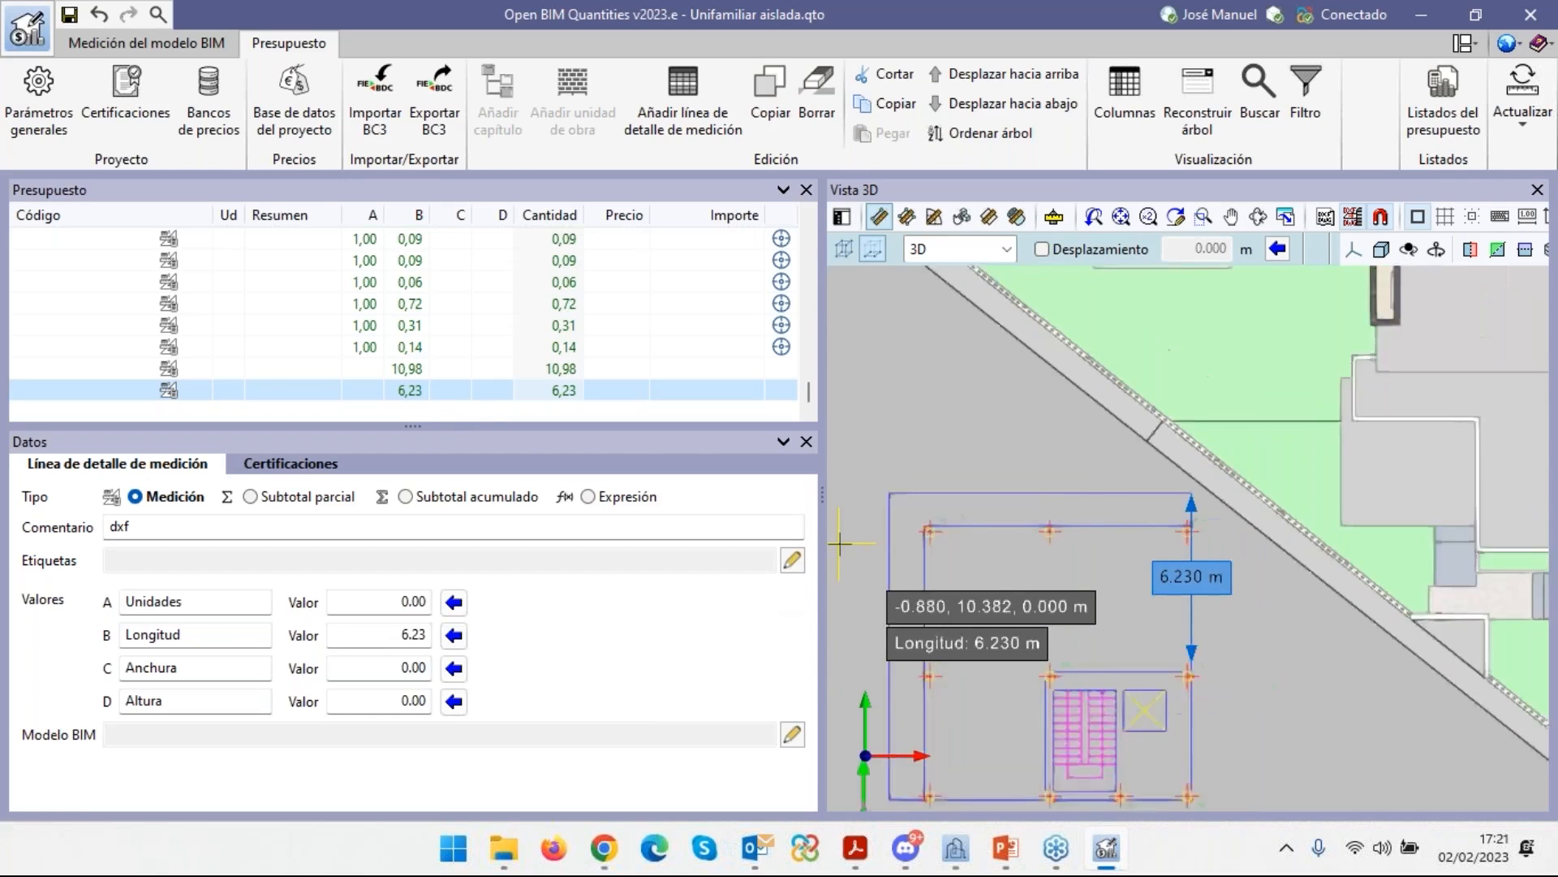
pyautogui.moveTo(848, 551); pyautogui.dragTo(1012, 454, button='middle')
pyautogui.scroll(1, 1013, 463)
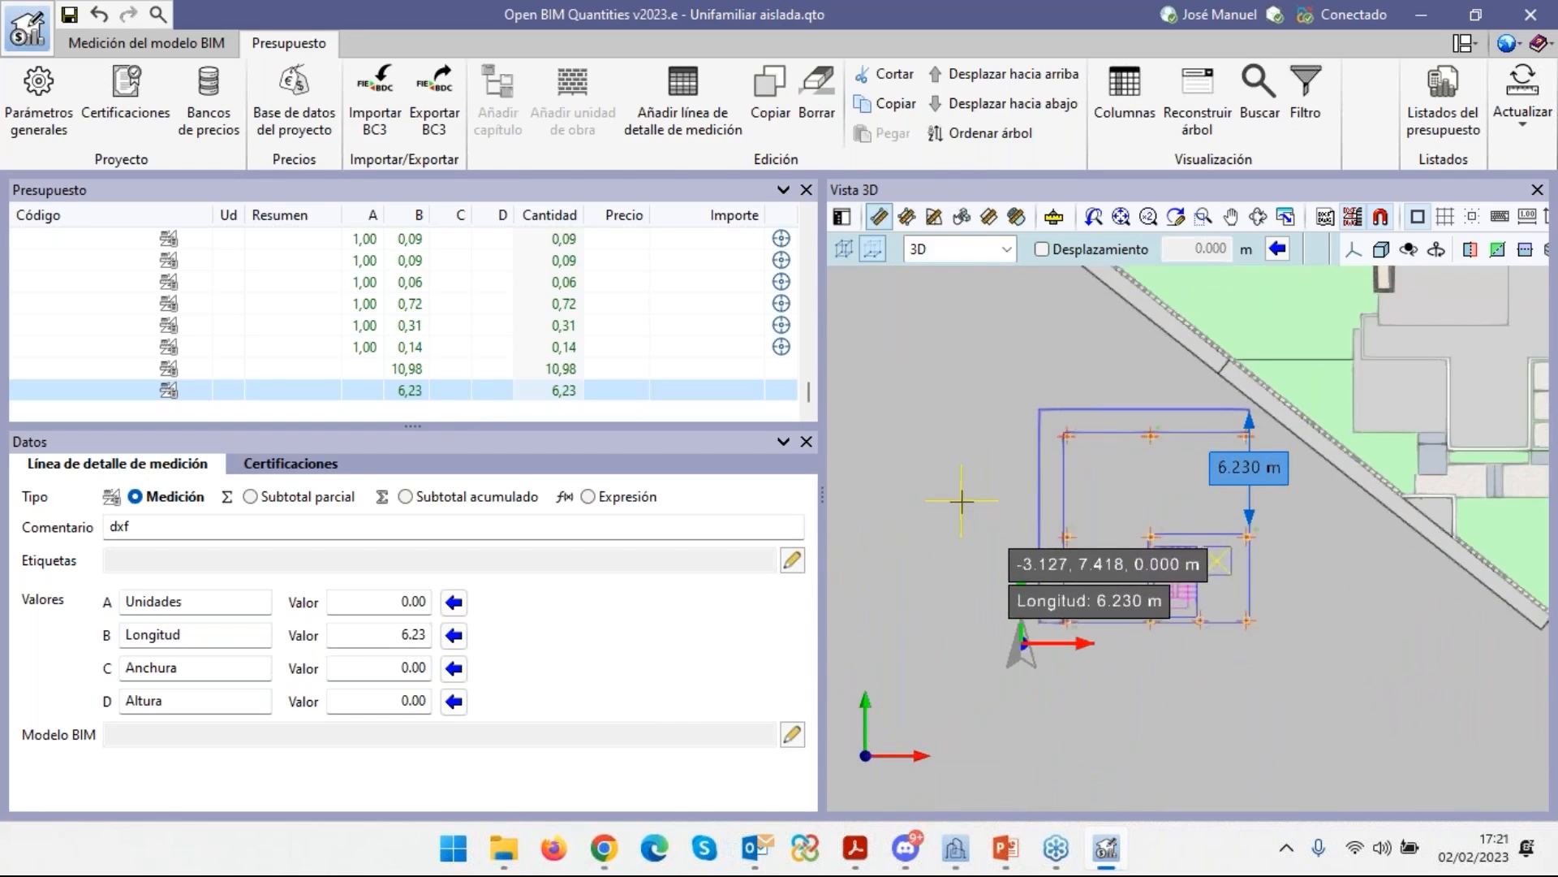
pyautogui.scroll(-1, 961, 501)
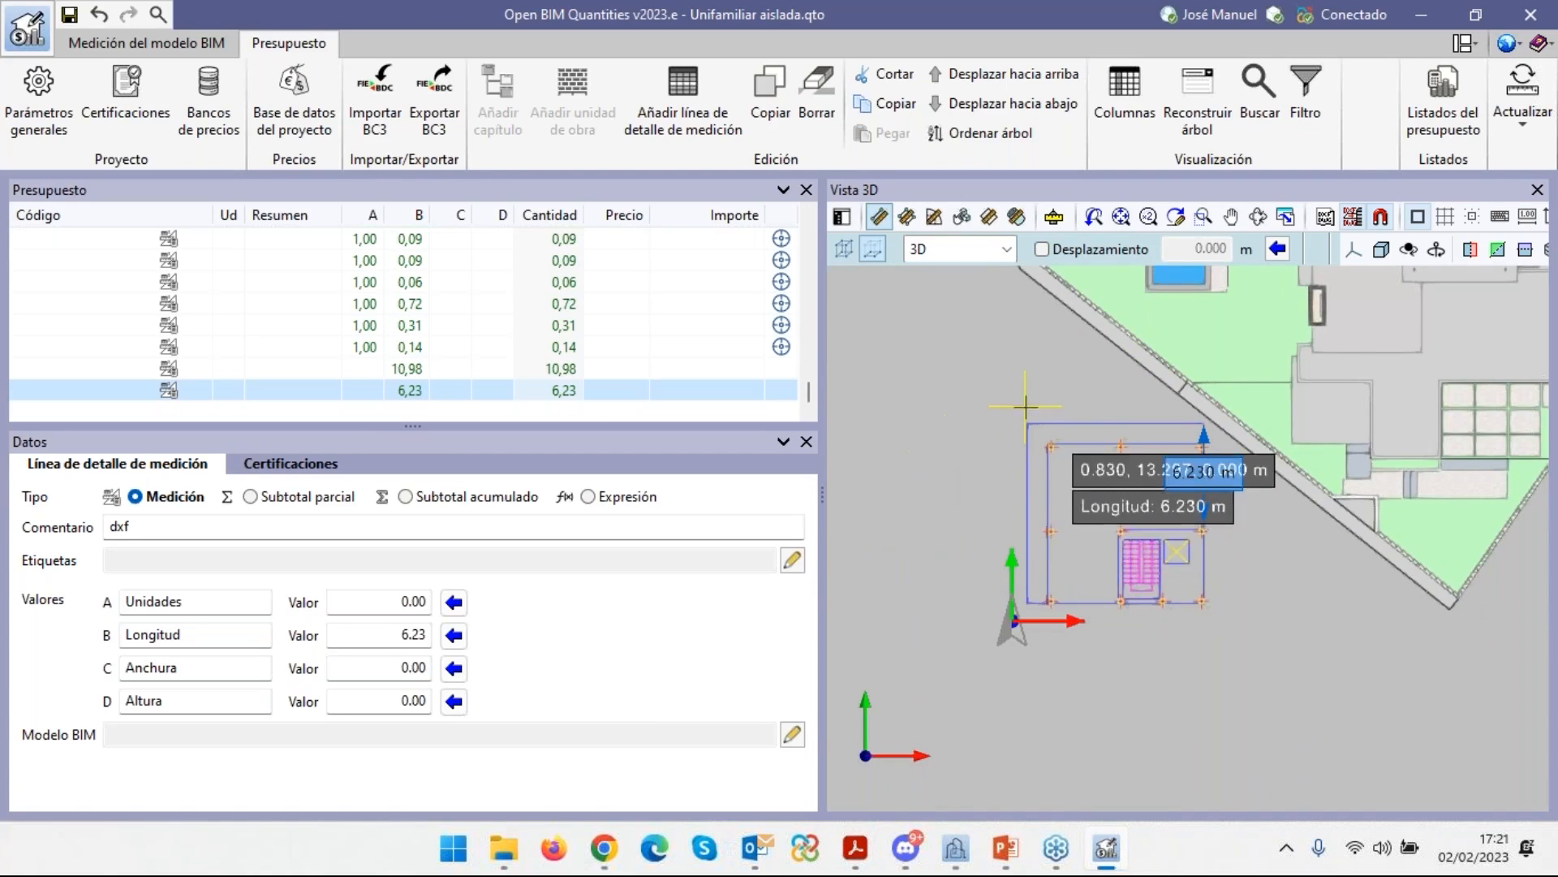
pyautogui.moveTo(964, 464); pyautogui.dragTo(952, 576, button='middle')
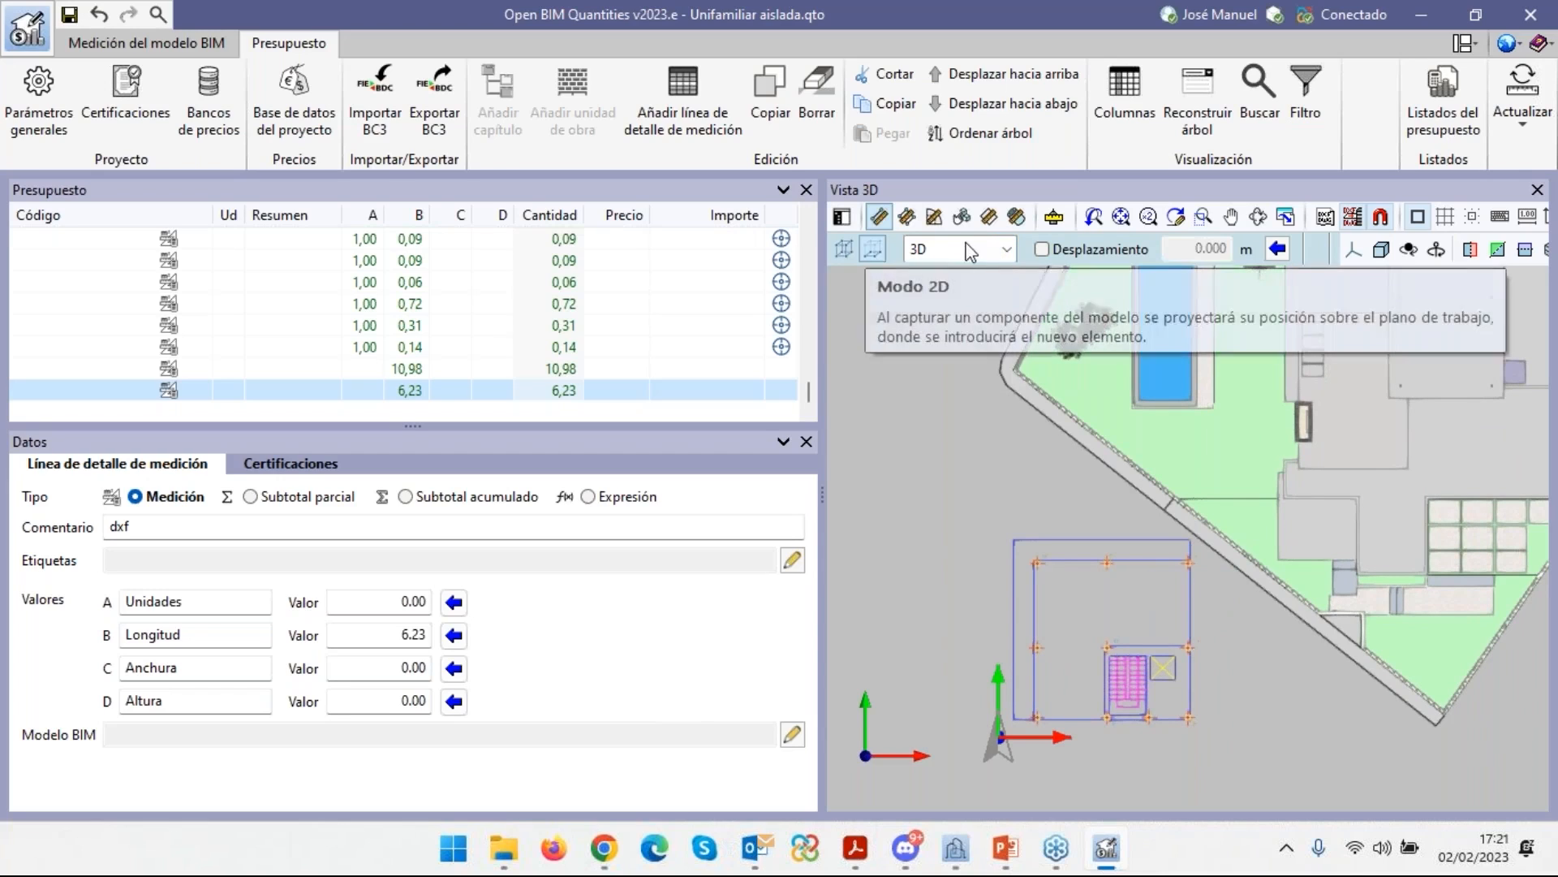
pyautogui.click(907, 217)
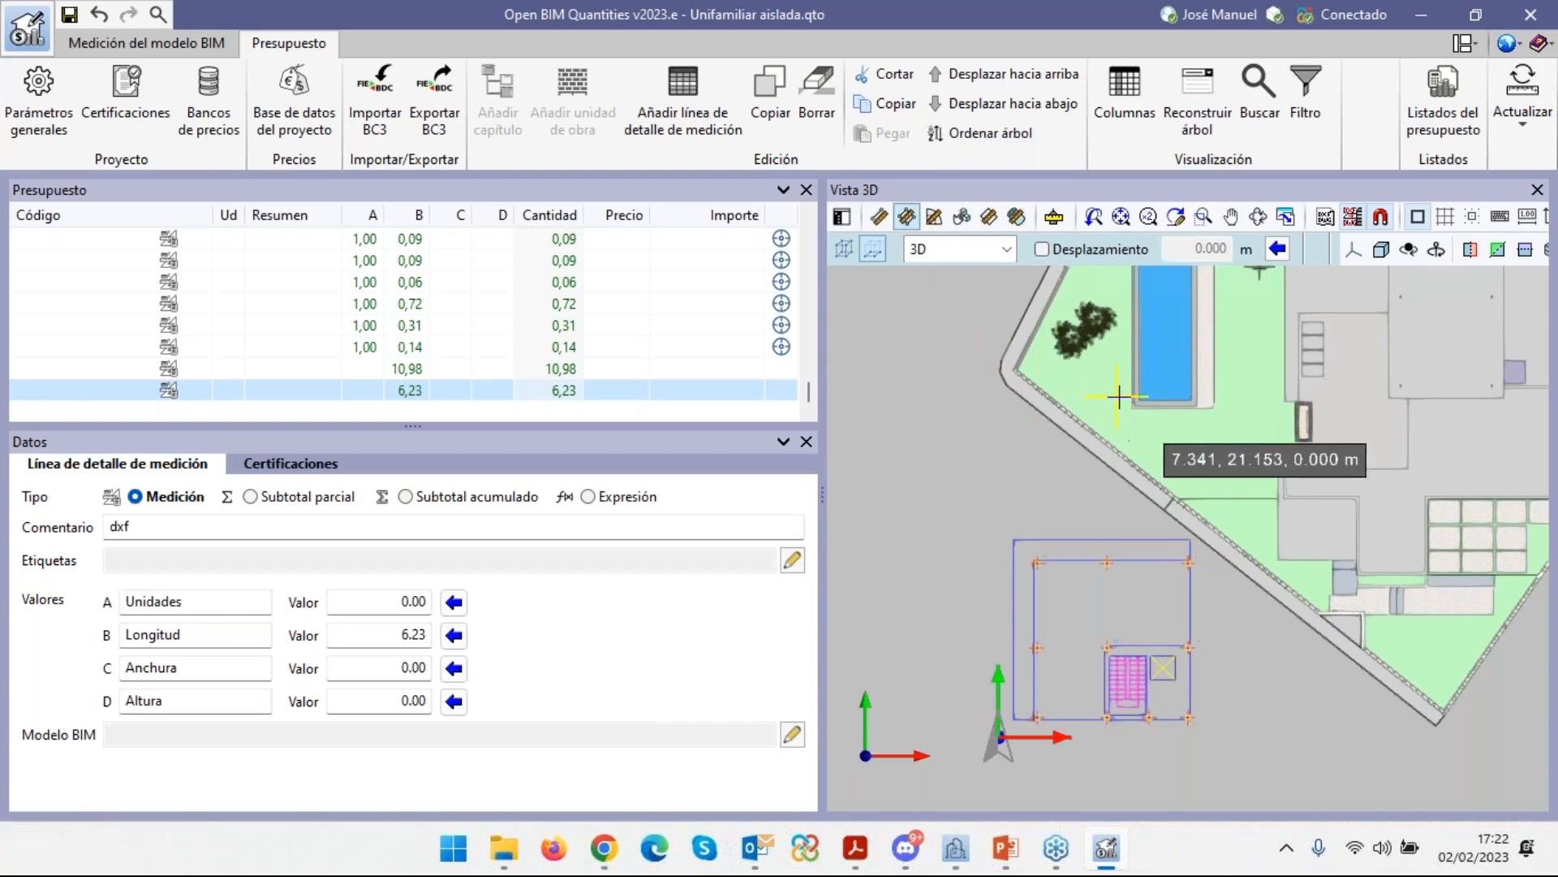
pyautogui.scroll(4, 1141, 427)
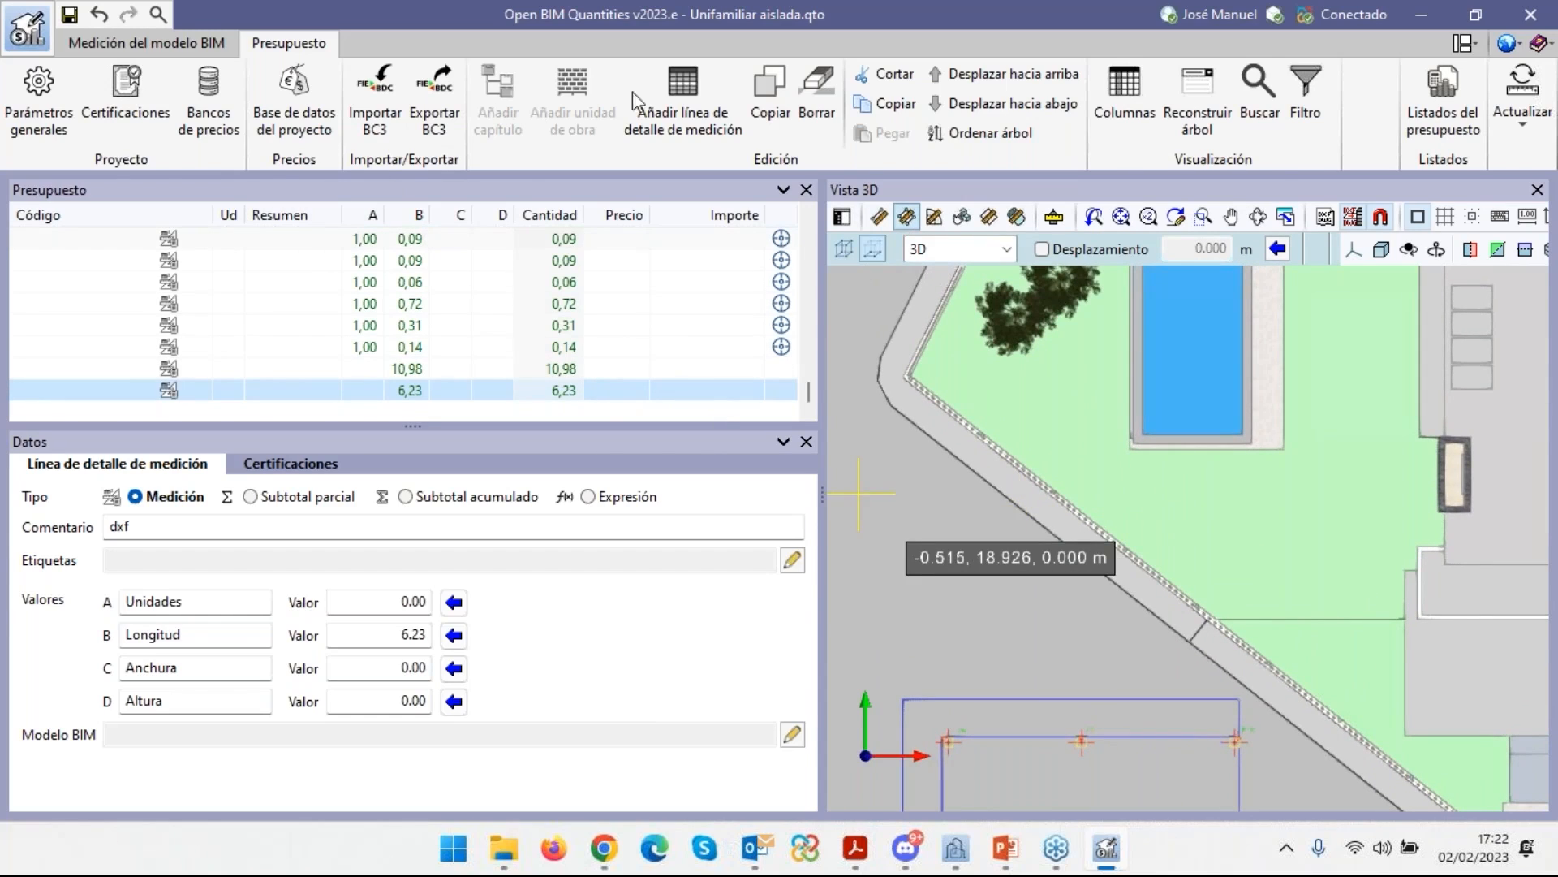
pyautogui.click(641, 96)
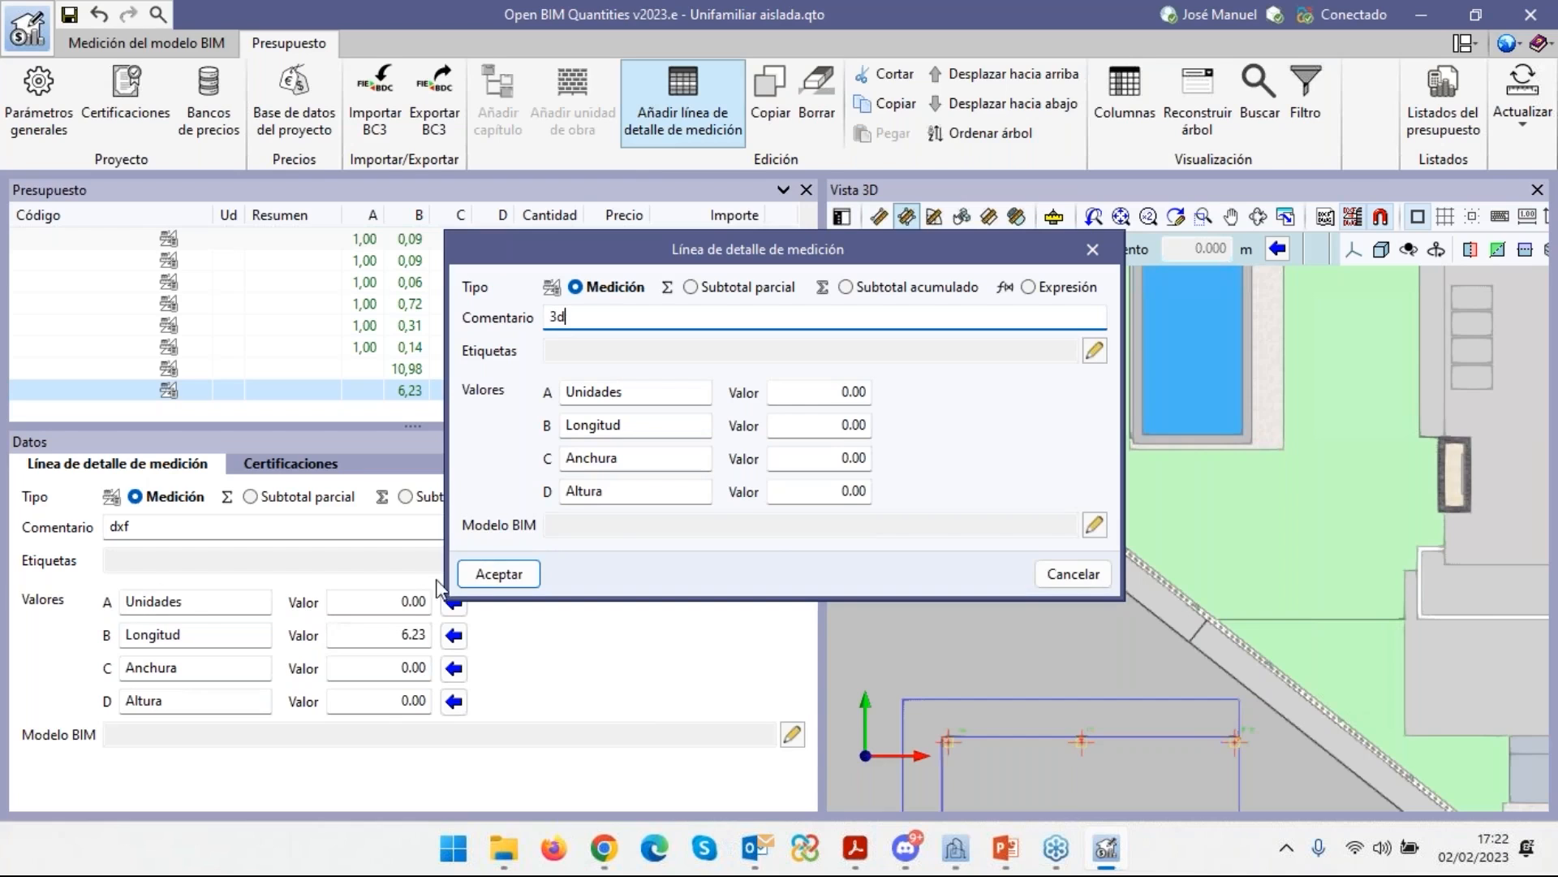
pyautogui.click(498, 573)
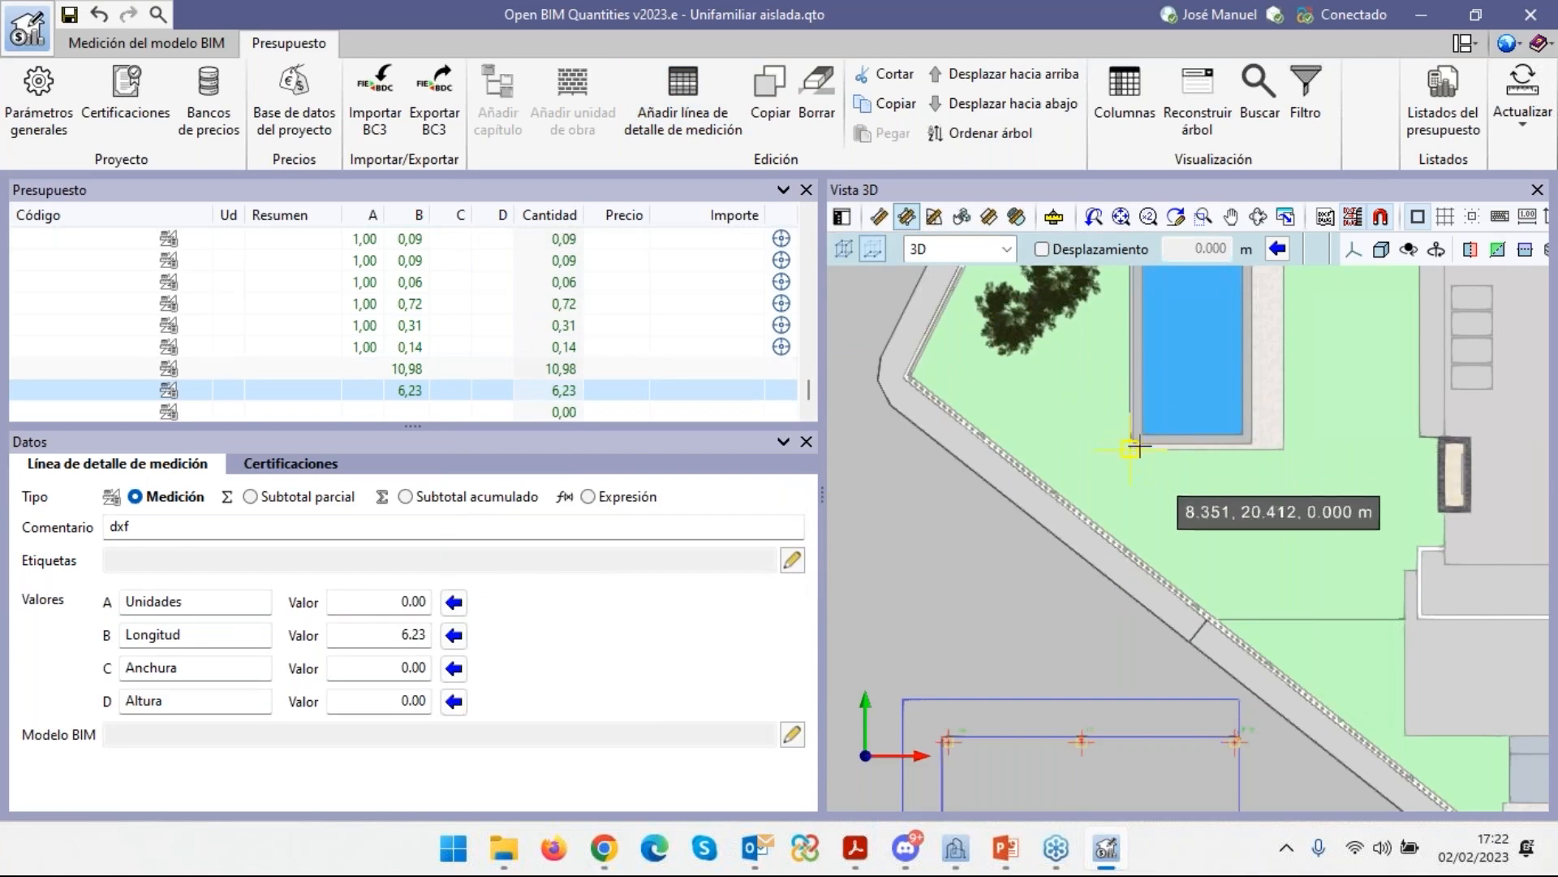
# Start the area outline on the pool's water surface, along its lower short edge from inner corner to inner corner.
pyautogui.scroll(4, 1138, 446)
pyautogui.moveTo(1121, 522); pyautogui.dragTo(1119, 531, button='middle')
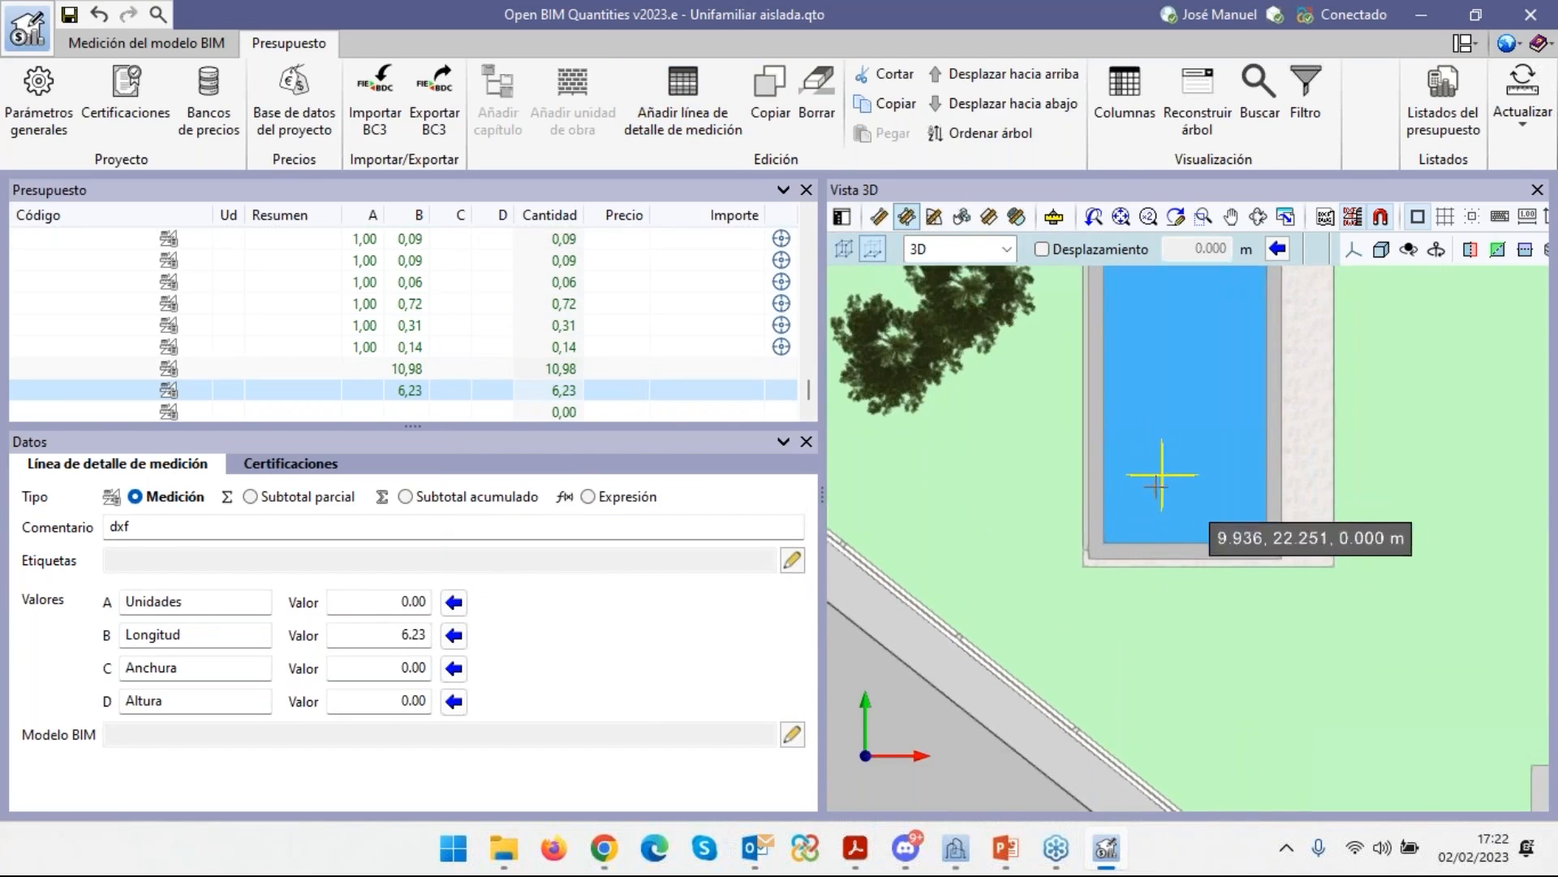
pyautogui.scroll(3, 1099, 542)
pyautogui.click(1119, 559)
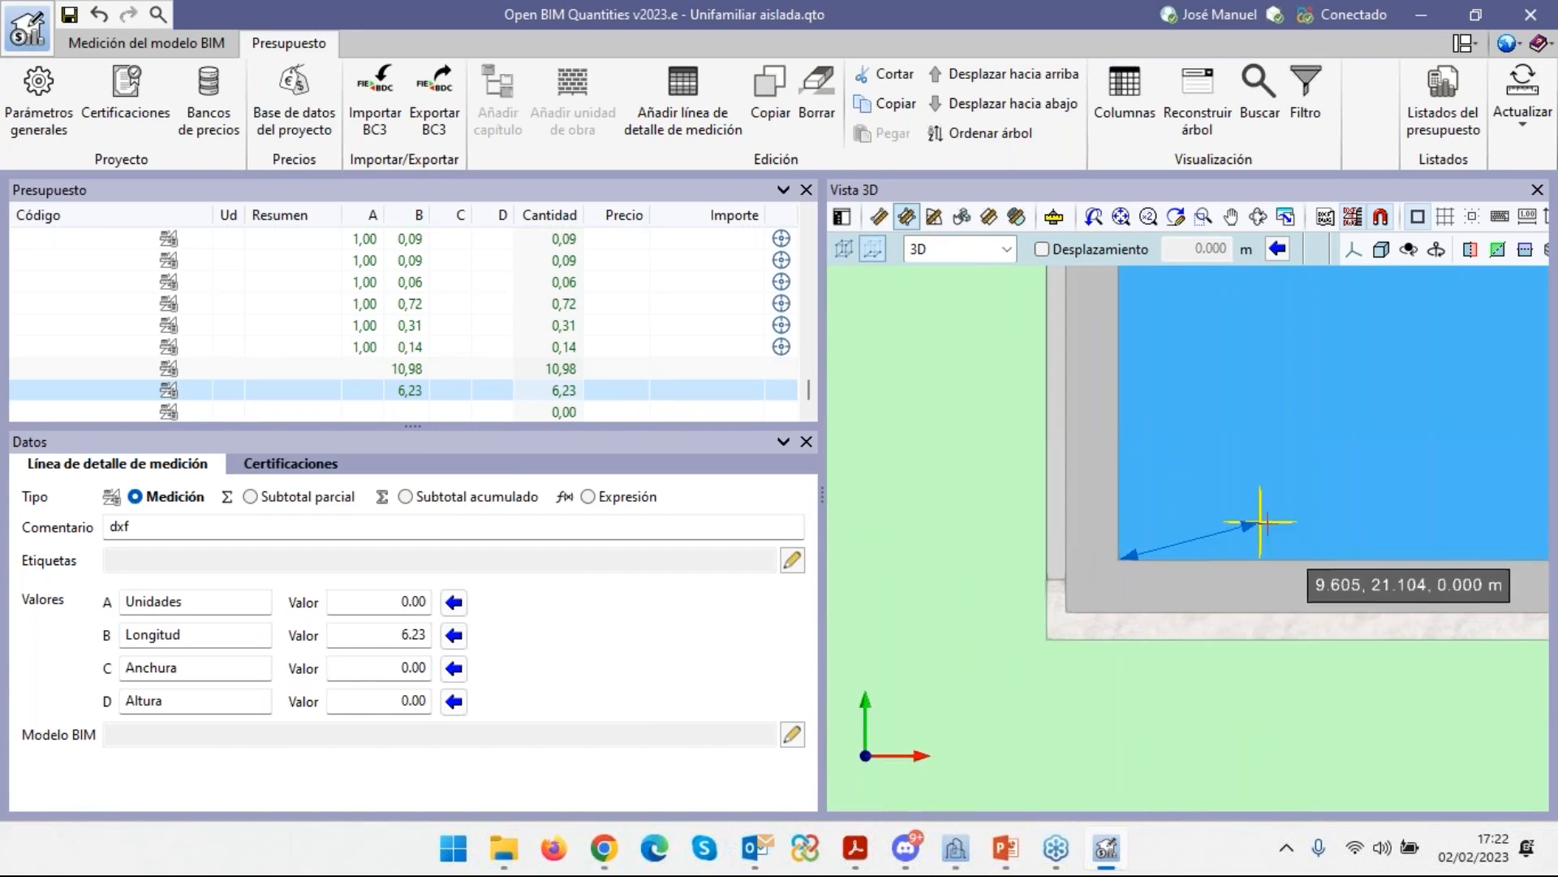
pyautogui.moveTo(1269, 528); pyautogui.dragTo(1071, 549, button='middle')
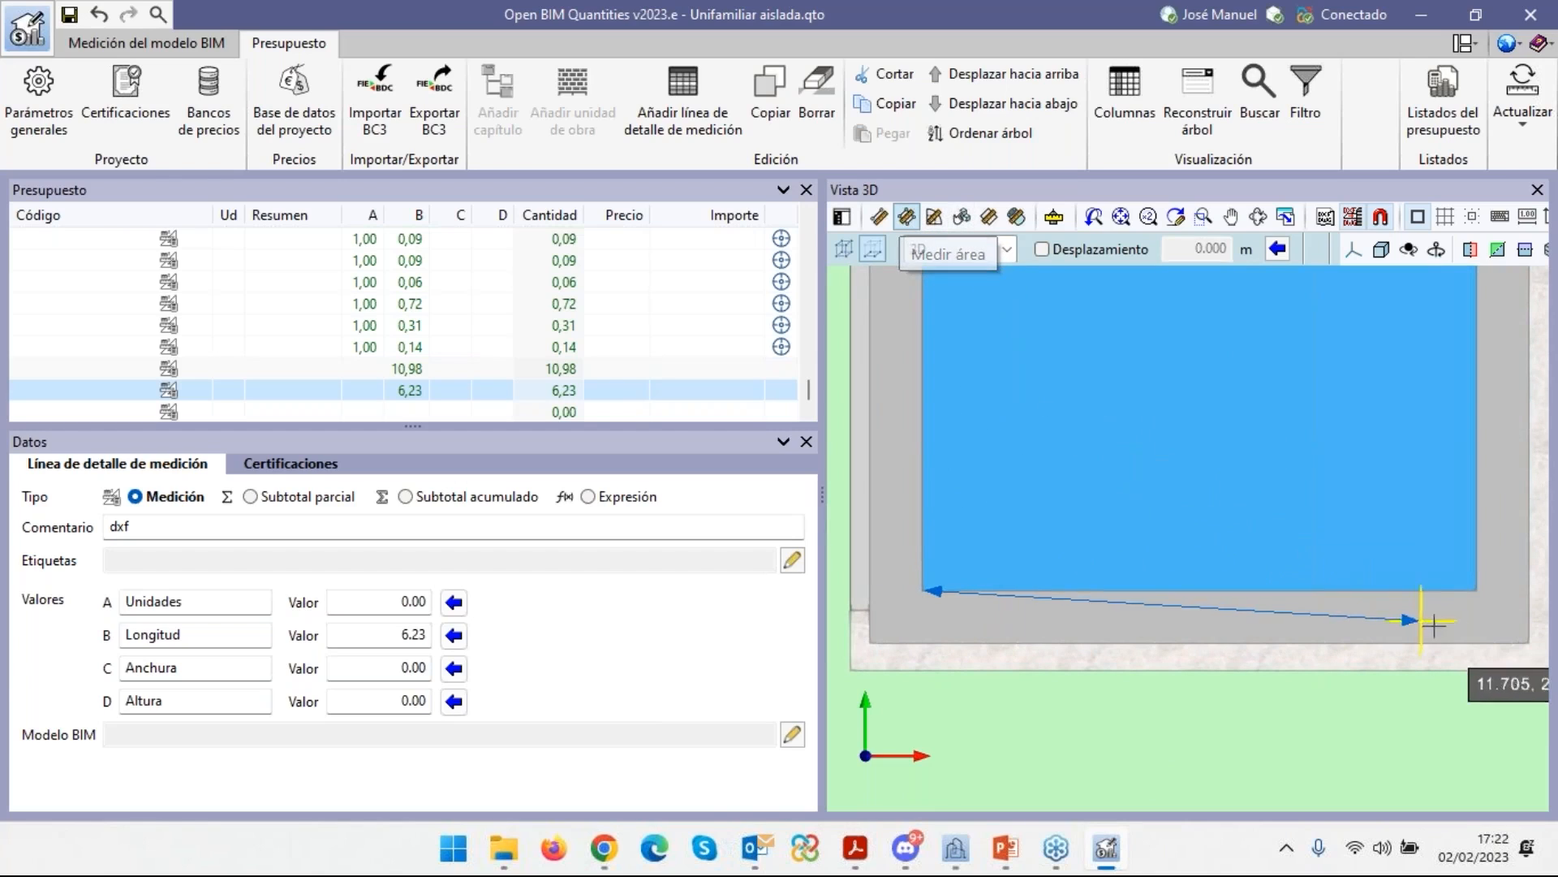
pyautogui.click(1478, 590)
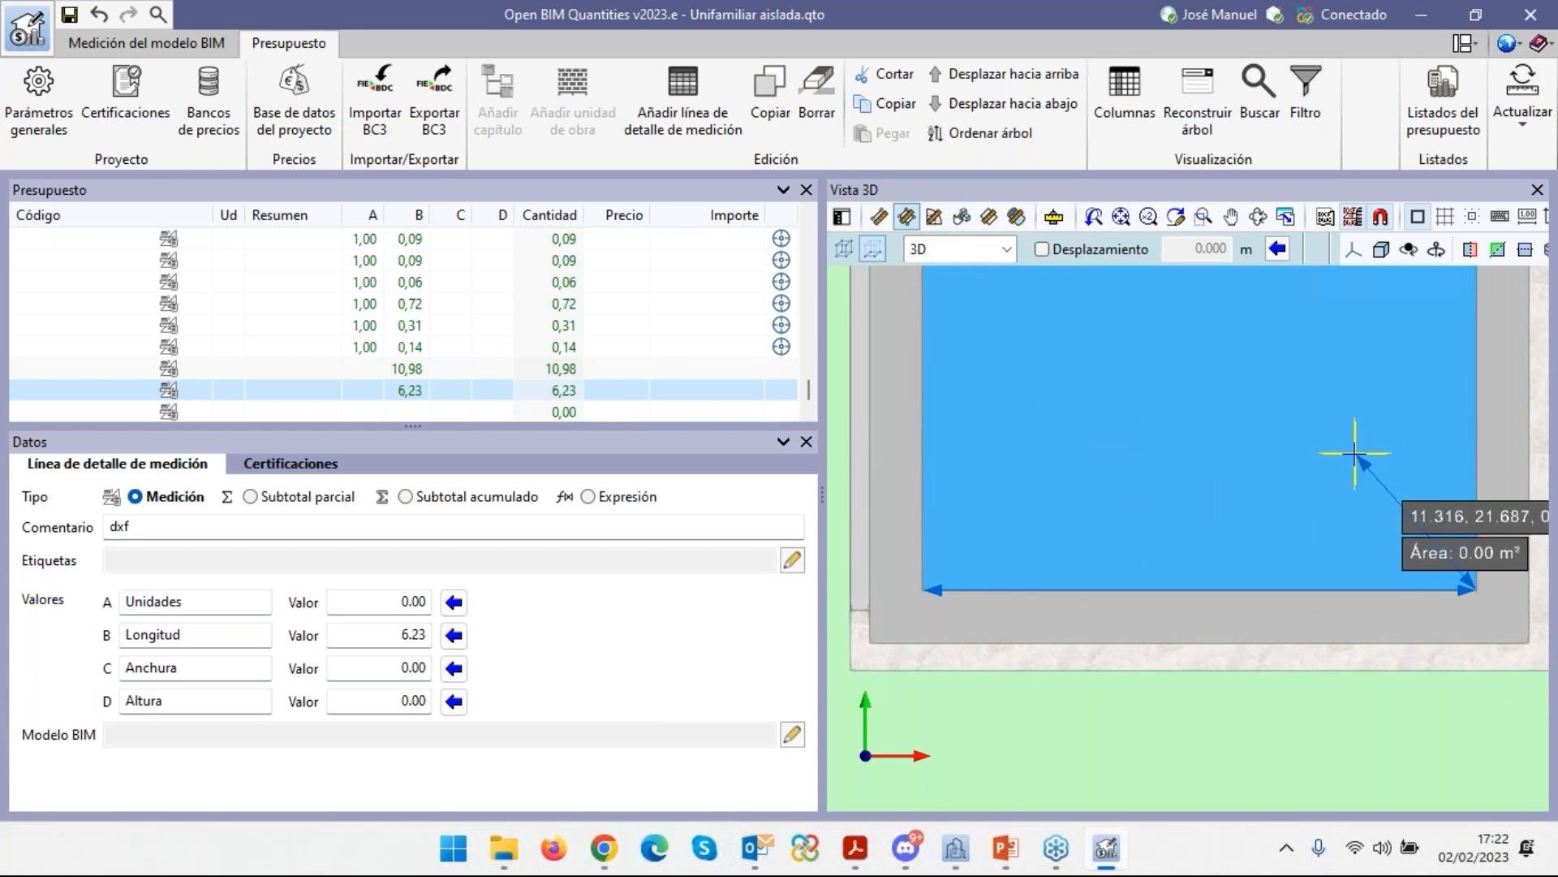
# Continue the area outline up the pool's long side and across its upper short edge, placing both upper inner corners.
pyautogui.moveTo(1355, 458); pyautogui.dragTo(1300, 650, button='middle')
pyautogui.moveTo(1275, 390); pyautogui.dragTo(1309, 735, button='middle')
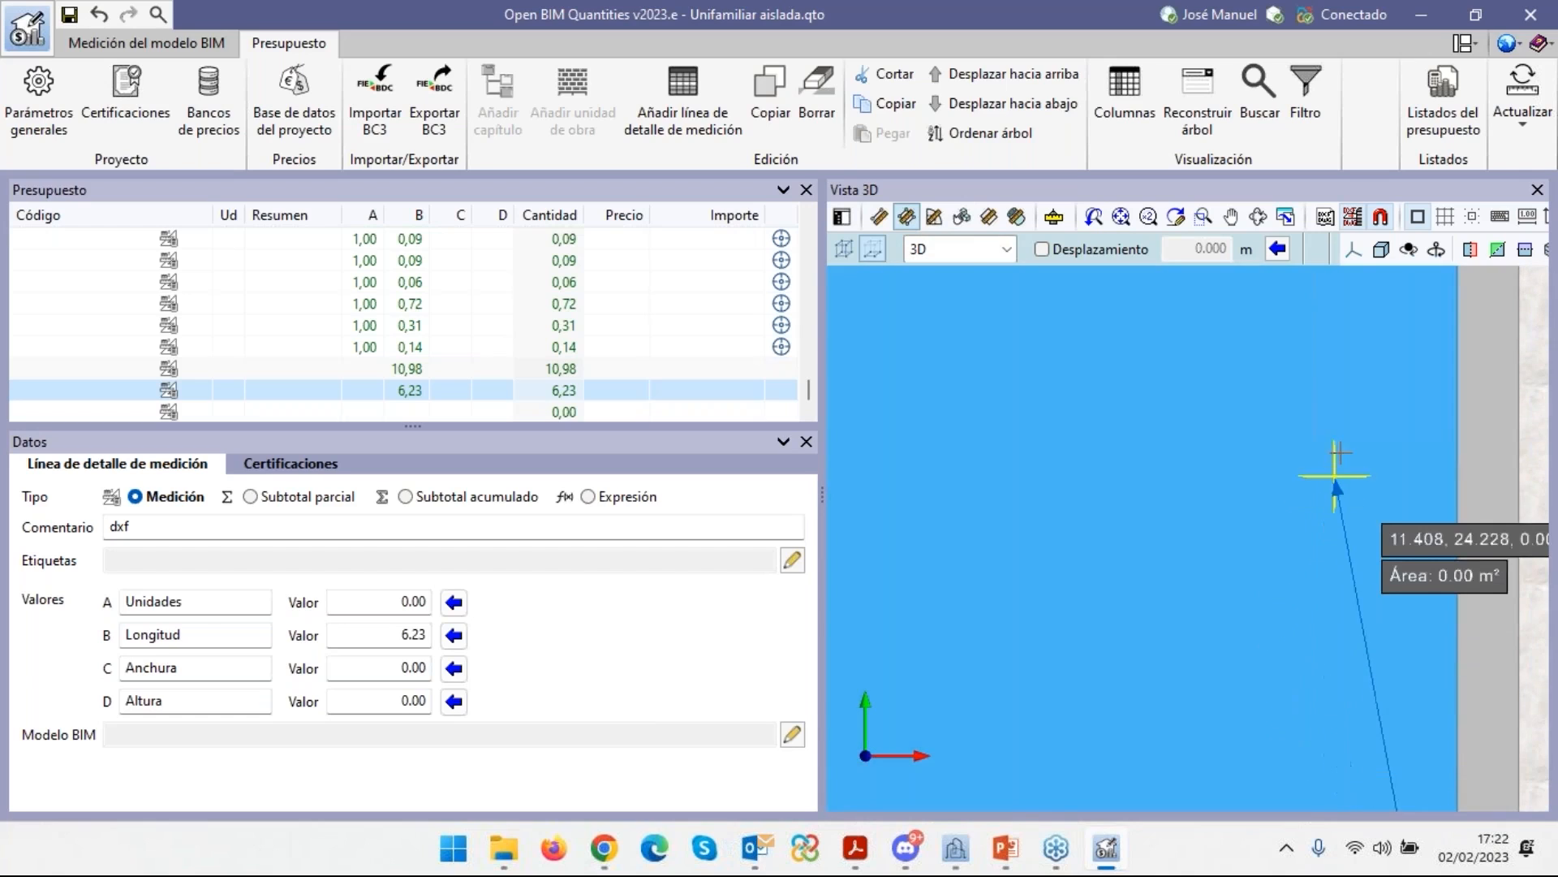
pyautogui.moveTo(1335, 377); pyautogui.dragTo(1324, 576, button='middle')
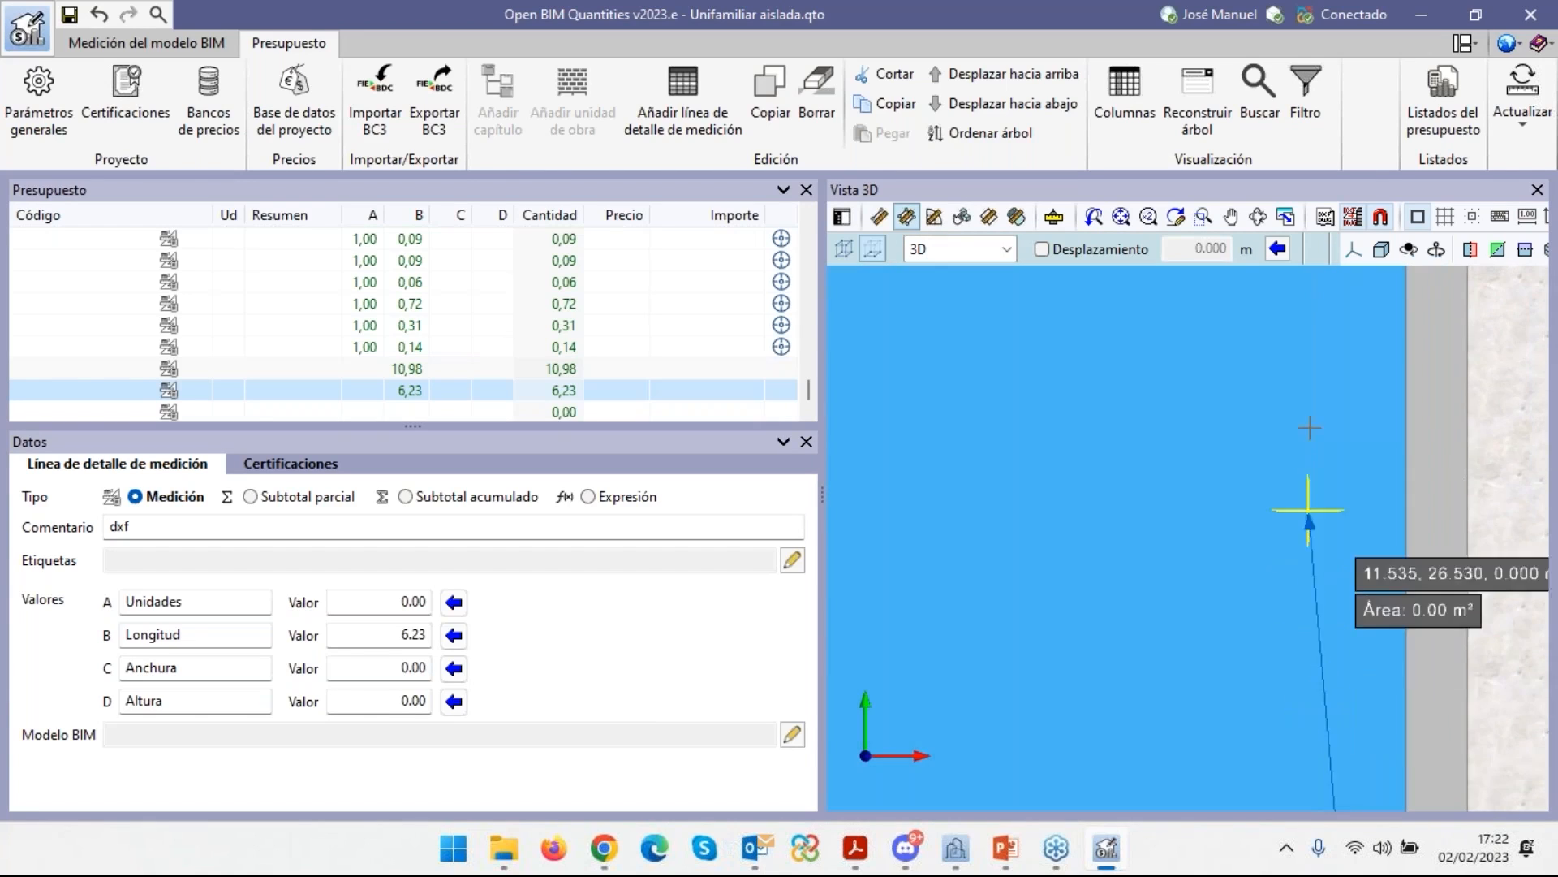
pyautogui.scroll(-2, 1311, 385)
pyautogui.moveTo(1312, 431); pyautogui.dragTo(1332, 637, button='middle')
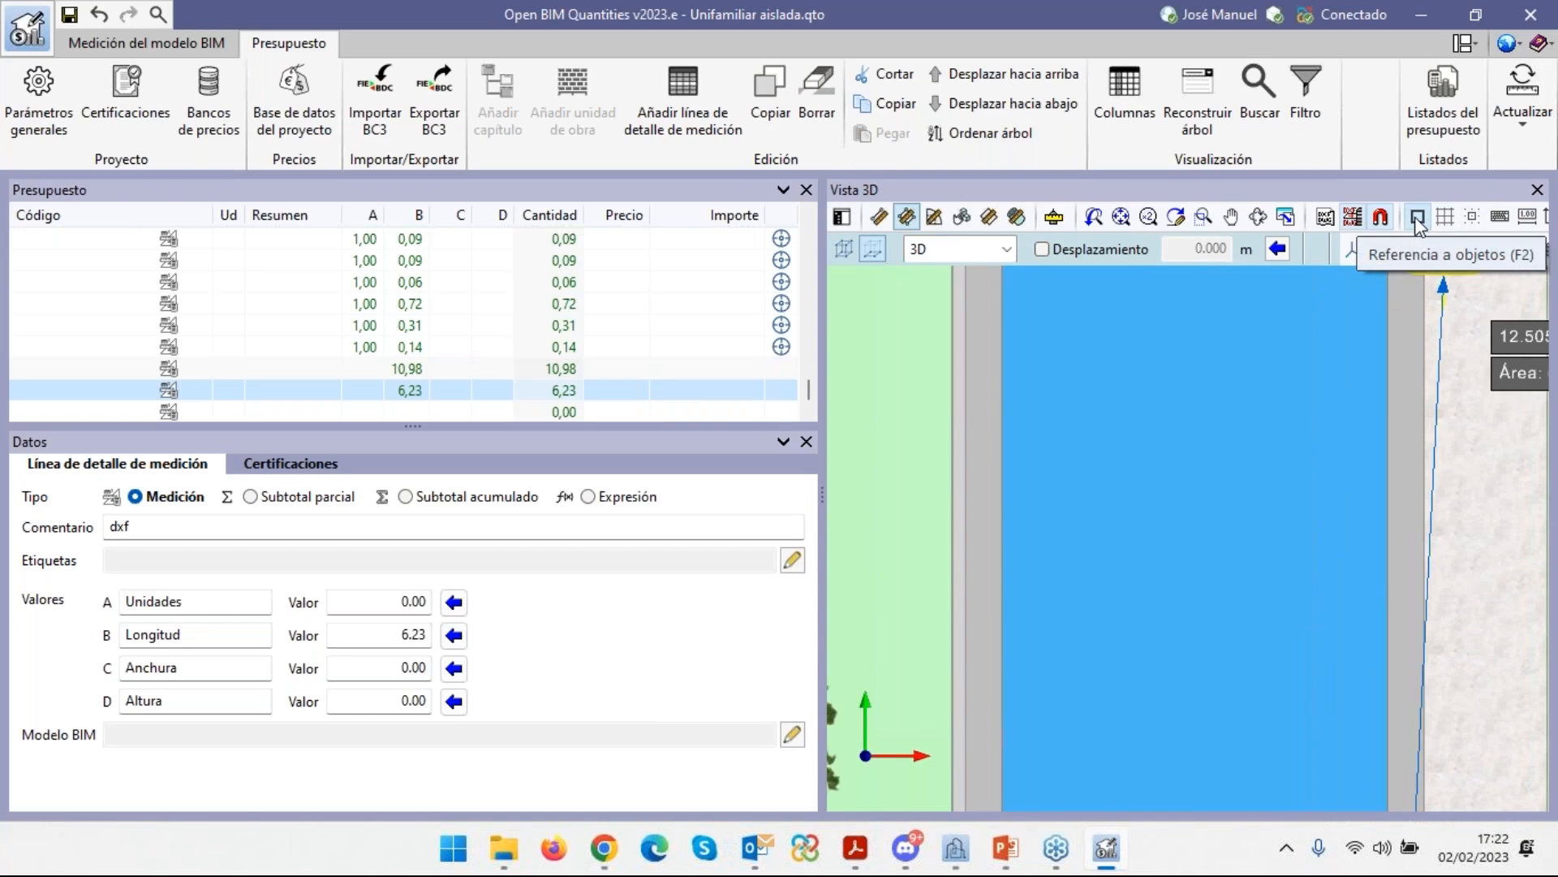
pyautogui.moveTo(1301, 337); pyautogui.dragTo(1269, 679, button='middle')
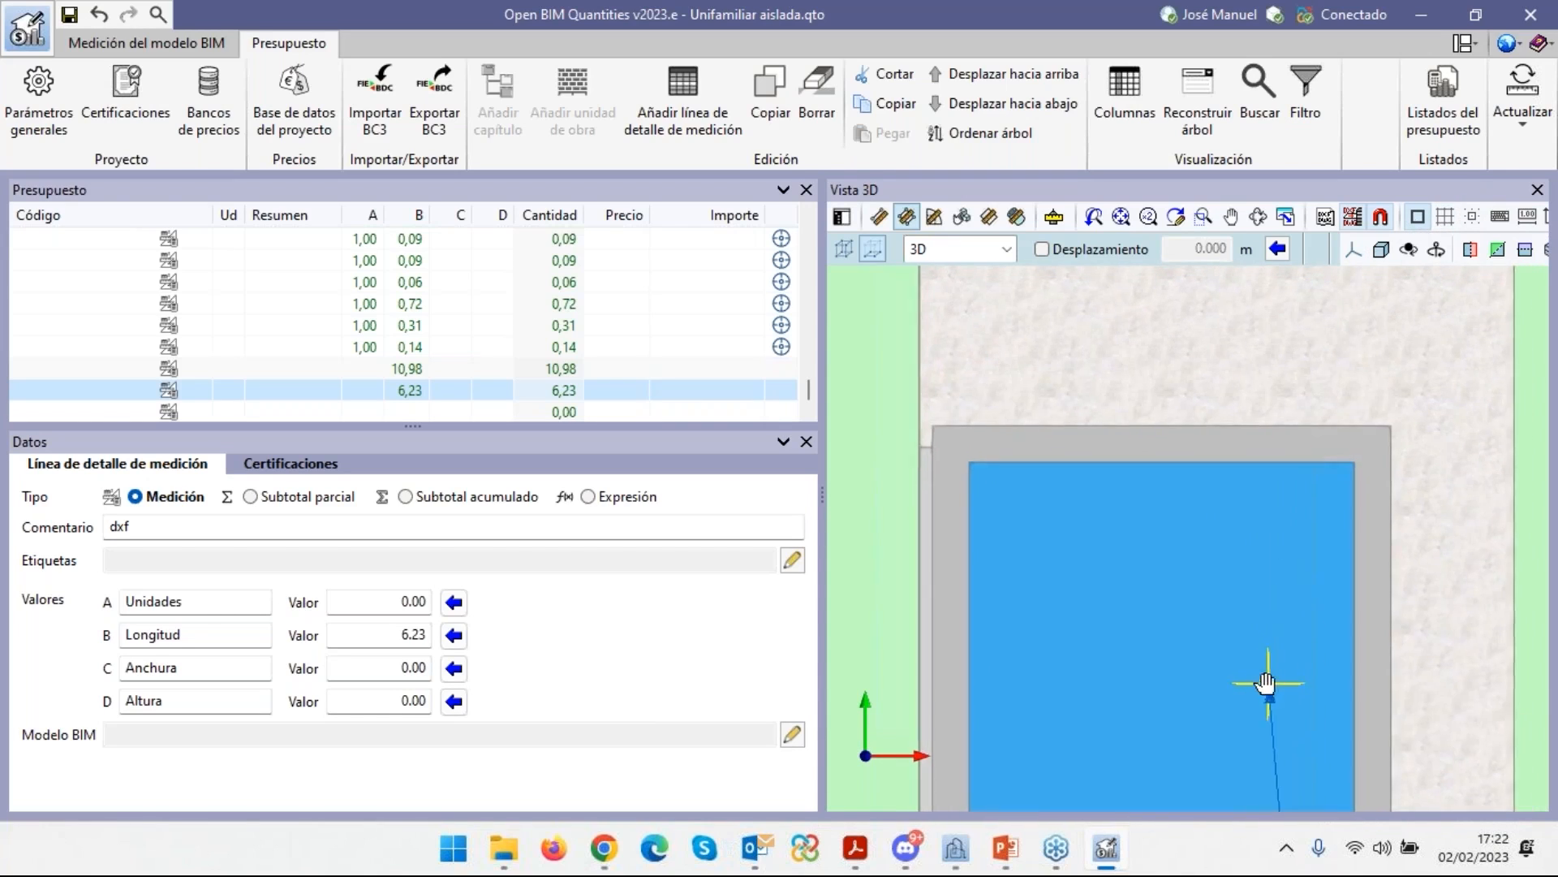
pyautogui.click(1352, 464)
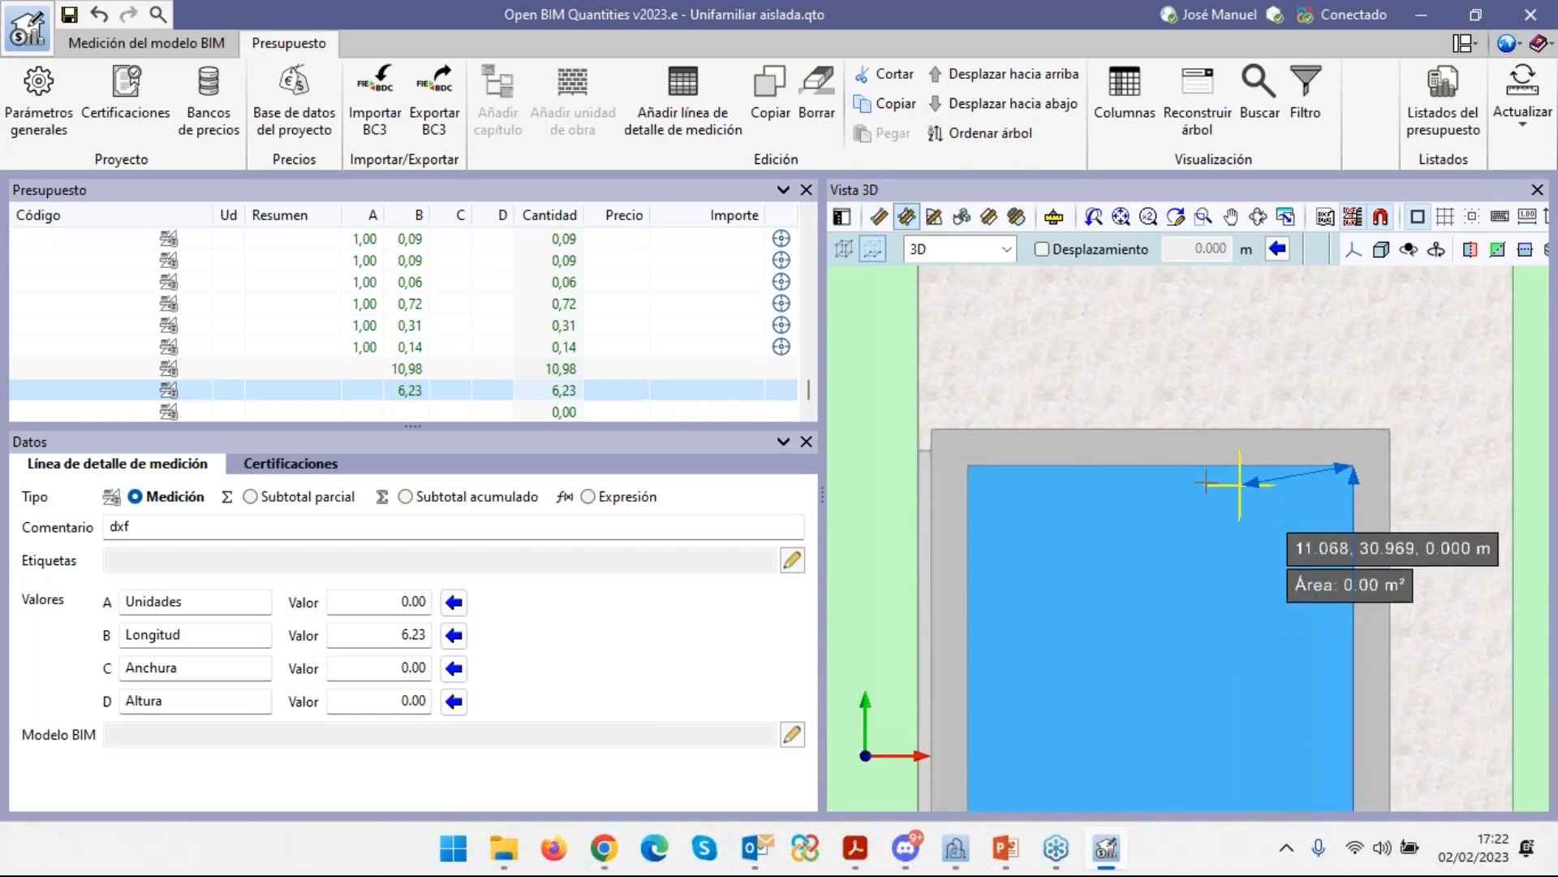
pyautogui.click(973, 471)
# Close the pool's area outline down the remaining long side at the starting corner.
pyautogui.moveTo(995, 534); pyautogui.dragTo(1133, 290, button='middle')
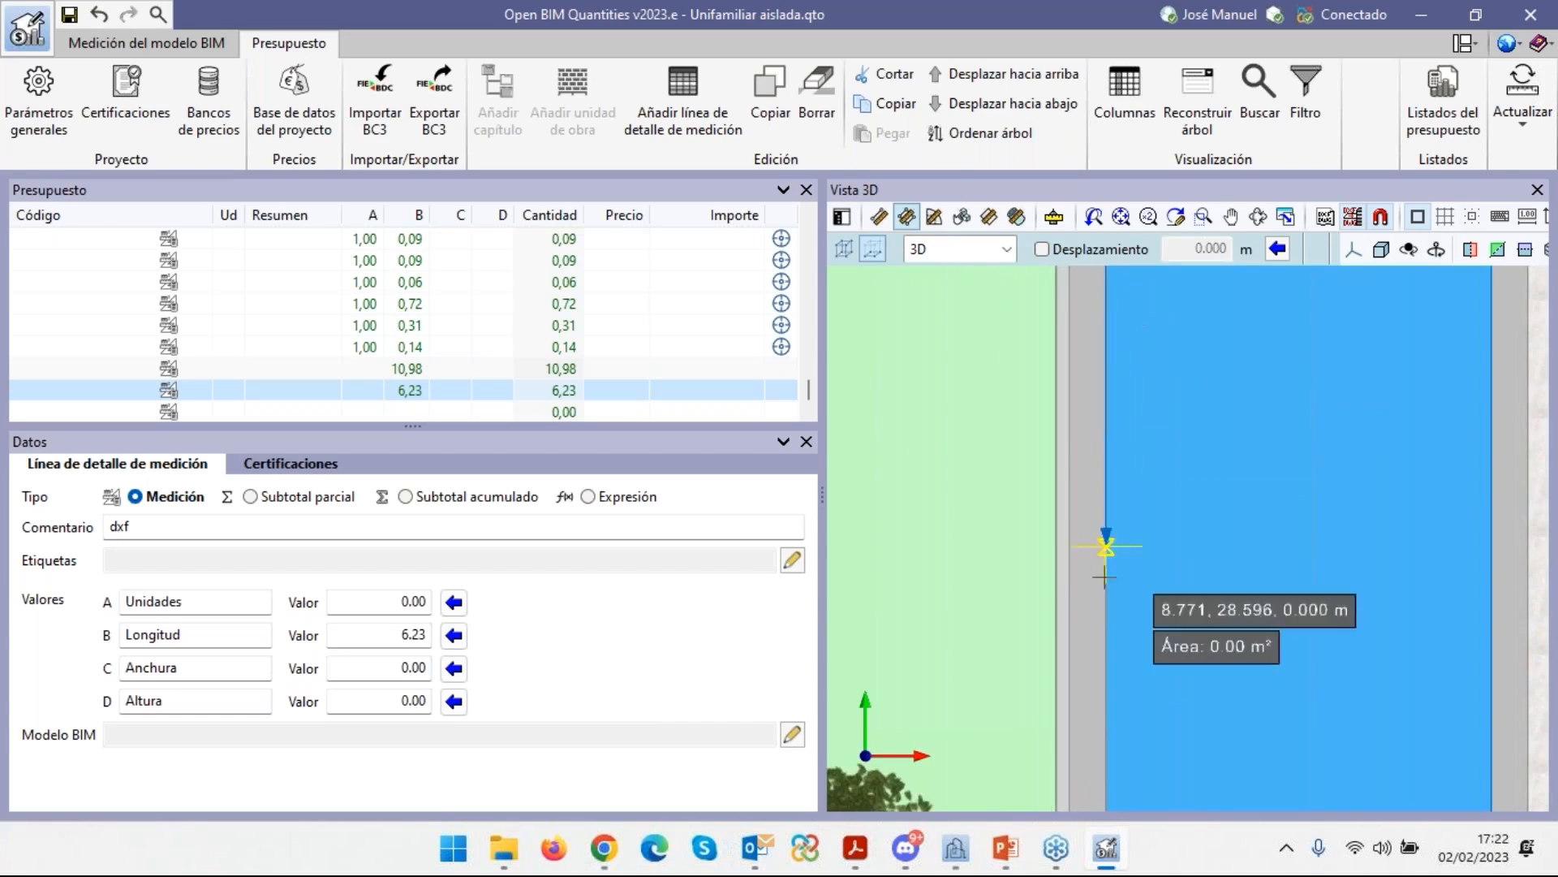
pyautogui.moveTo(1102, 588); pyautogui.dragTo(1053, 341, button='middle')
pyautogui.moveTo(1106, 646); pyautogui.dragTo(1061, 382, button='middle')
pyautogui.moveTo(1061, 758); pyautogui.dragTo(1061, 462, button='middle')
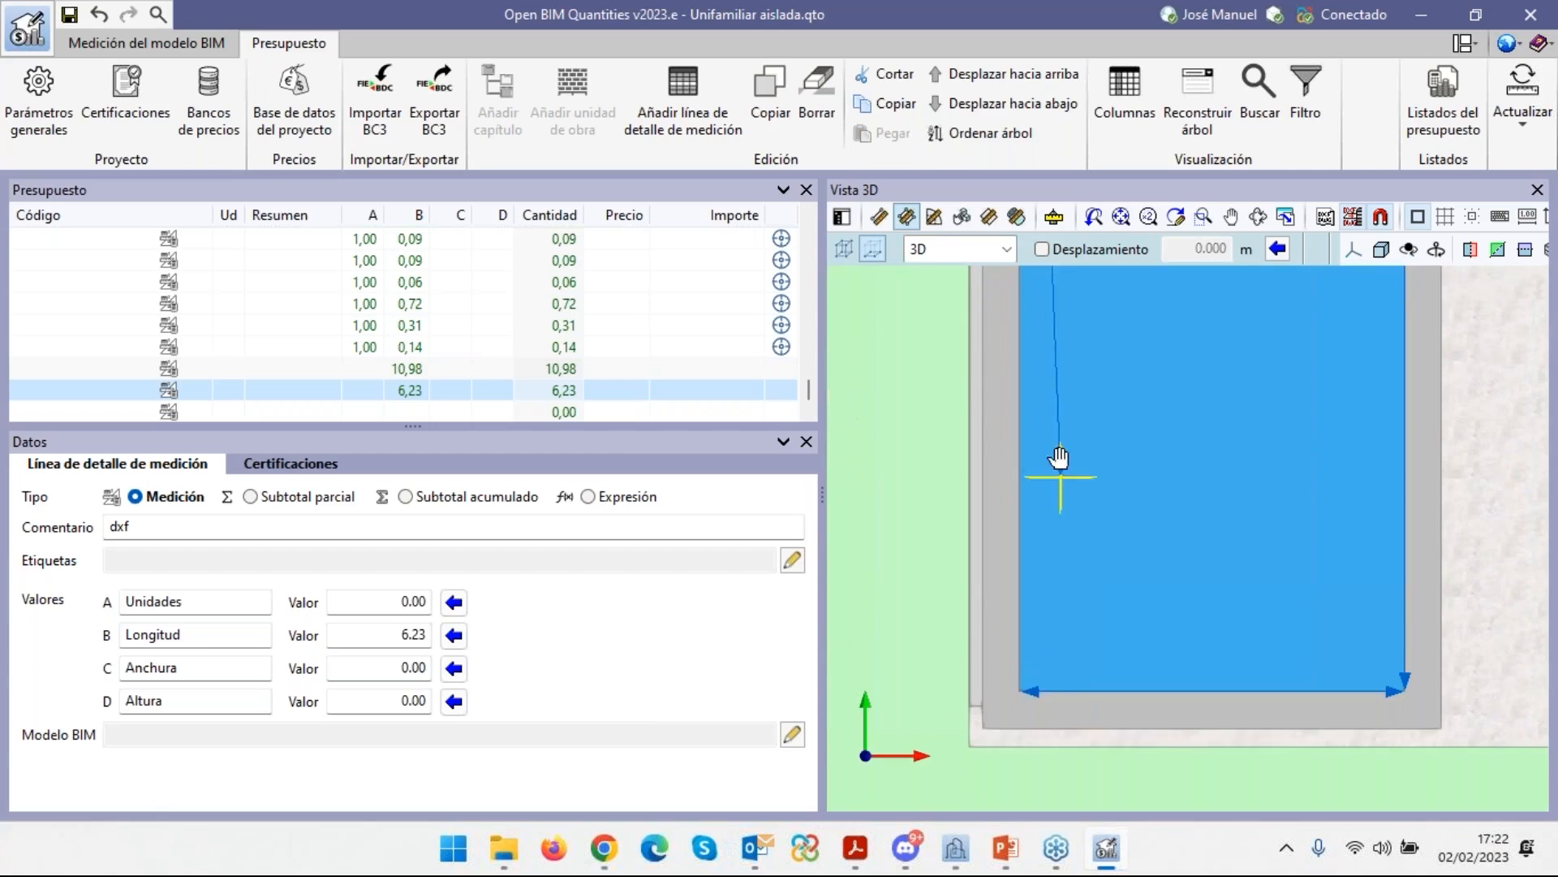
pyautogui.click(1023, 675)
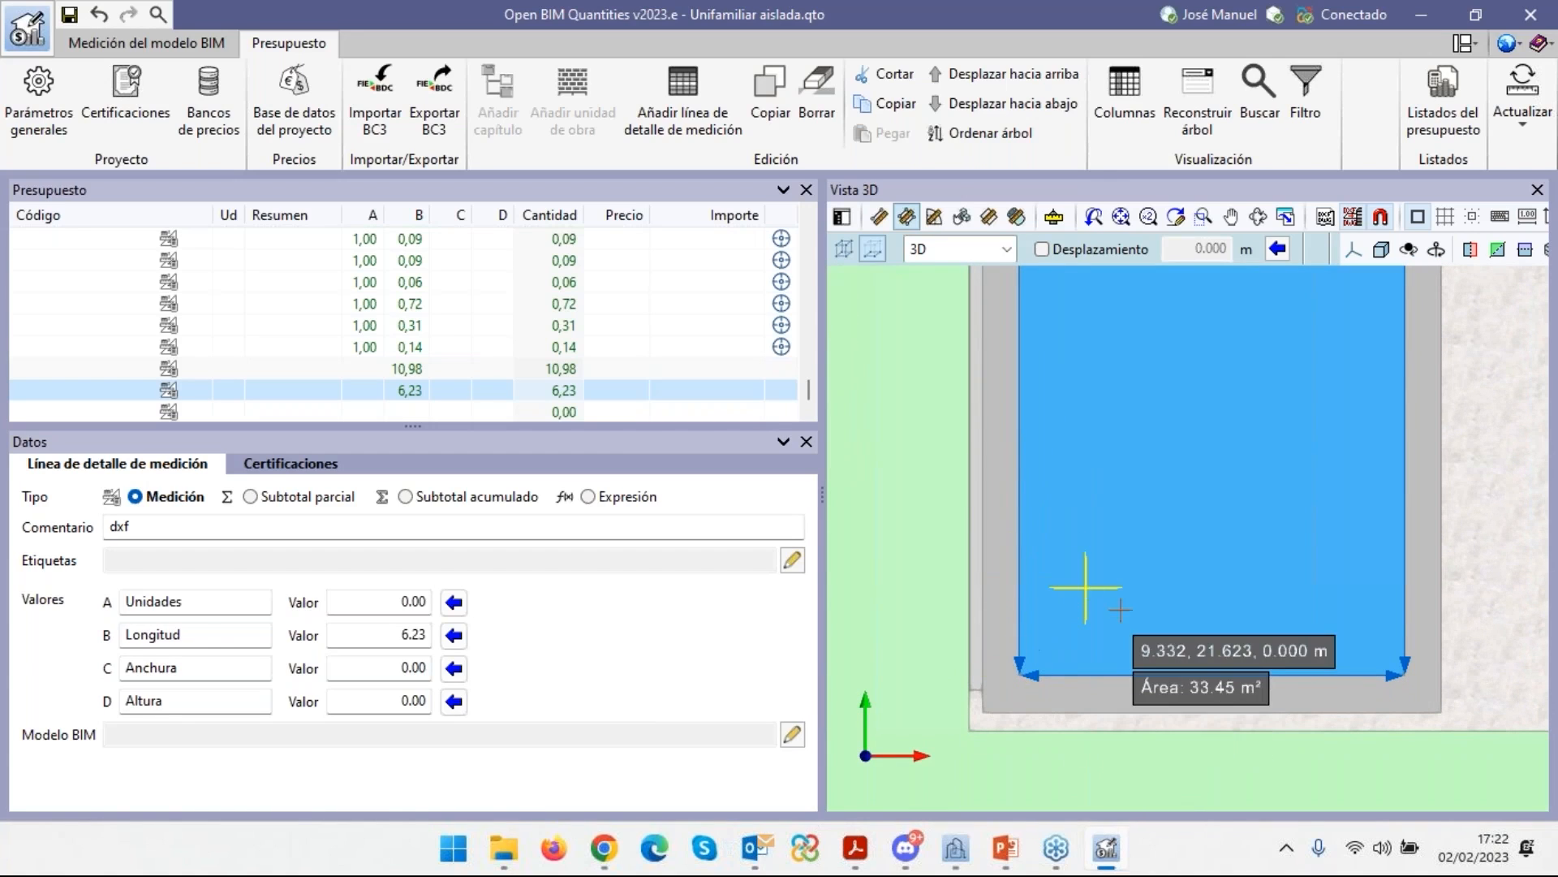
# Transfer the measured pool area to the Unidades value of the 3d detail line.
pyautogui.scroll(-2, 1215, 546)
pyautogui.moveTo(1187, 447); pyautogui.dragTo(1185, 588, button='middle')
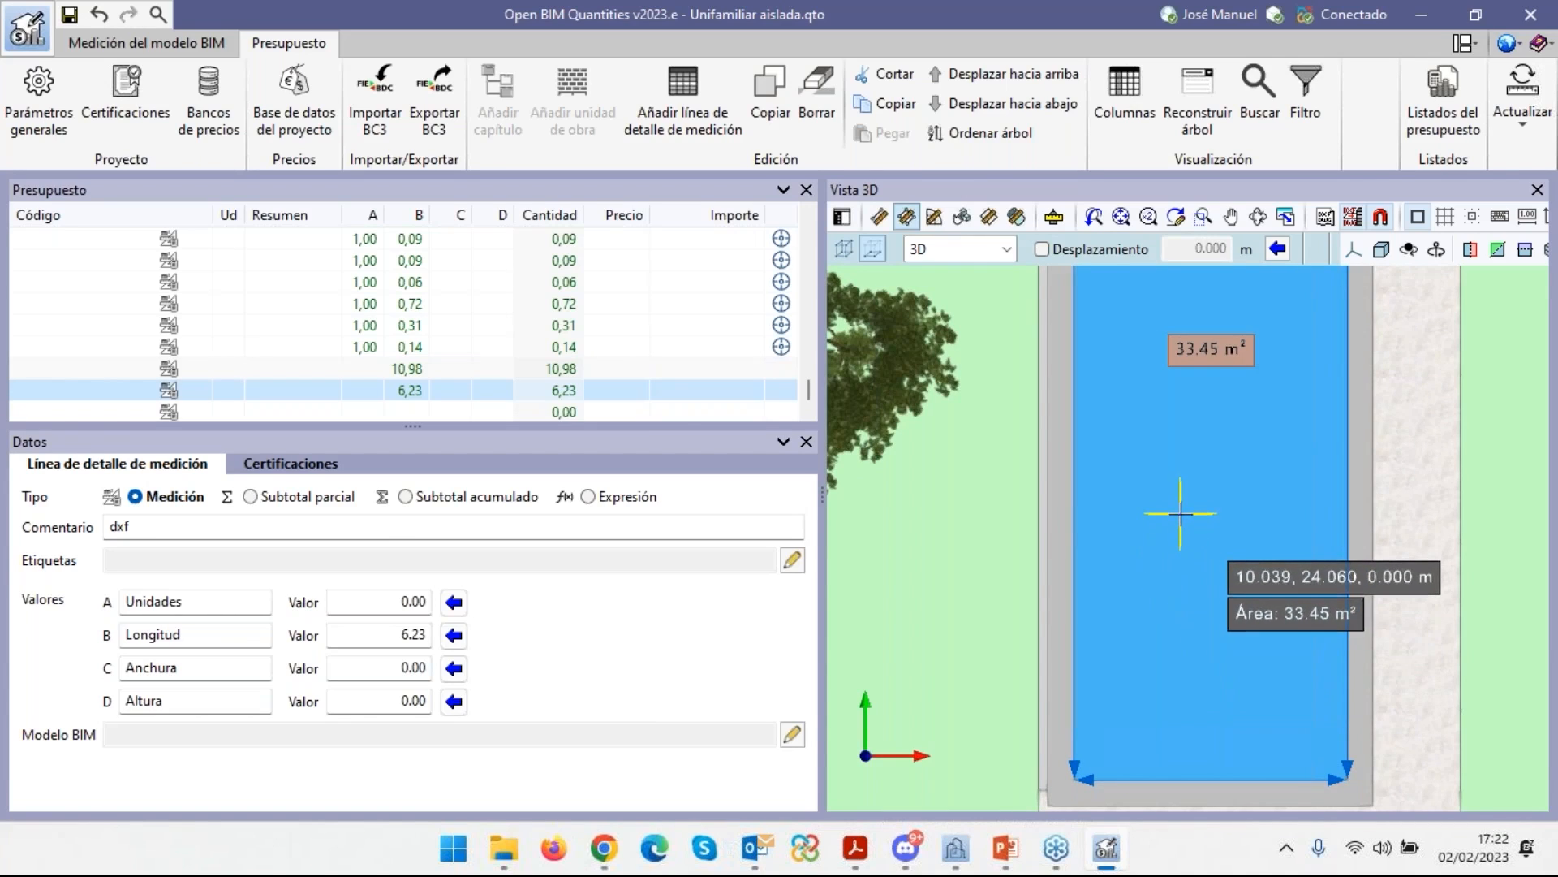
pyautogui.scroll(-2, 1178, 528)
pyautogui.scroll(-1, 1178, 528)
pyautogui.moveTo(1178, 528); pyautogui.dragTo(1157, 583, button='middle')
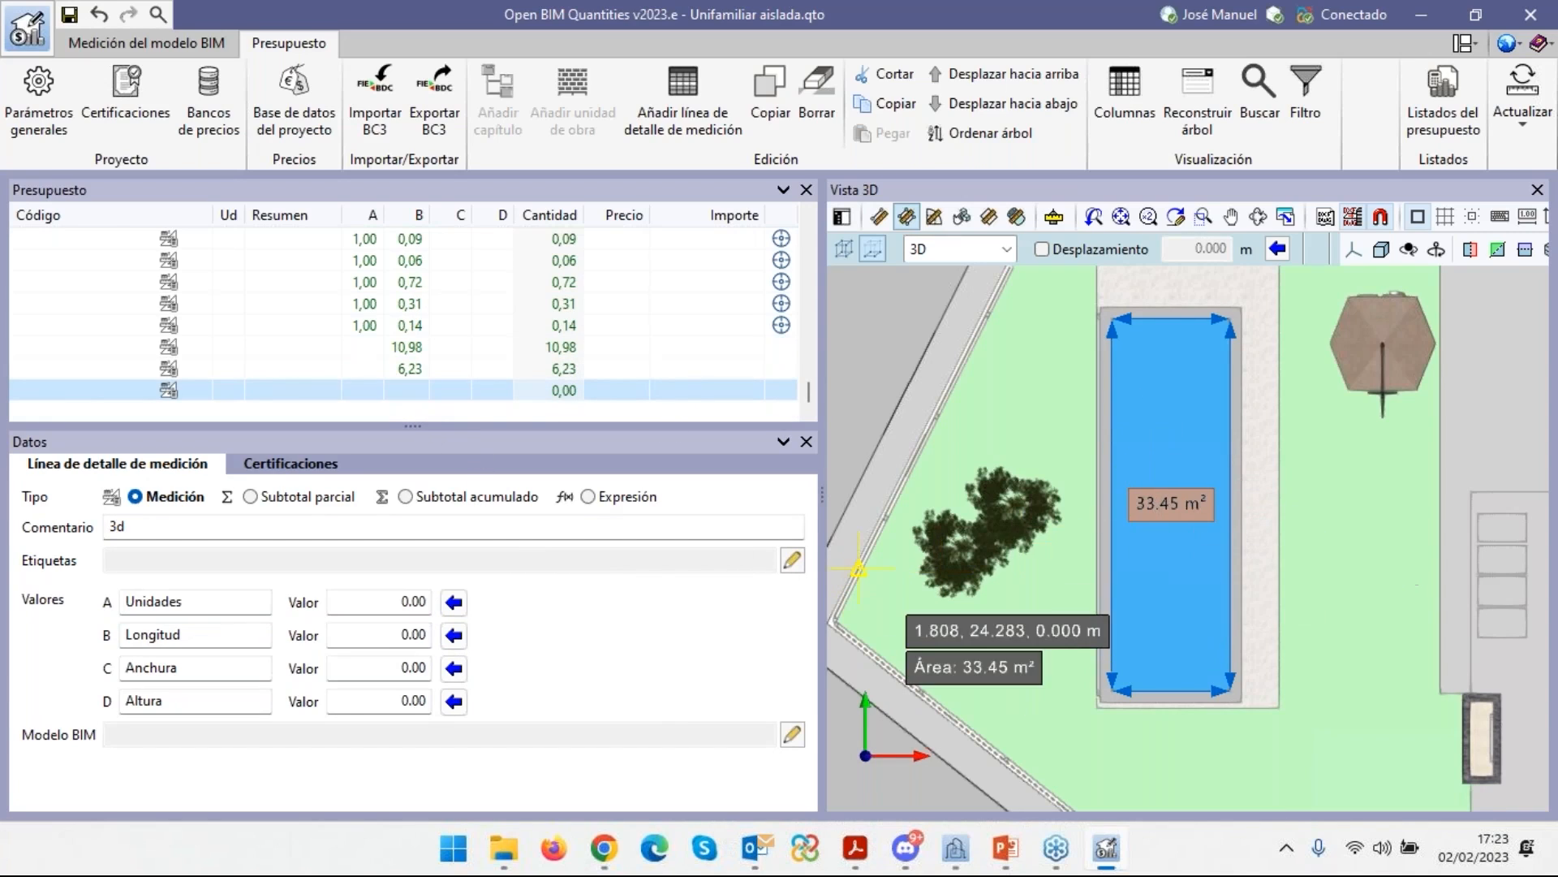
pyautogui.click(456, 605)
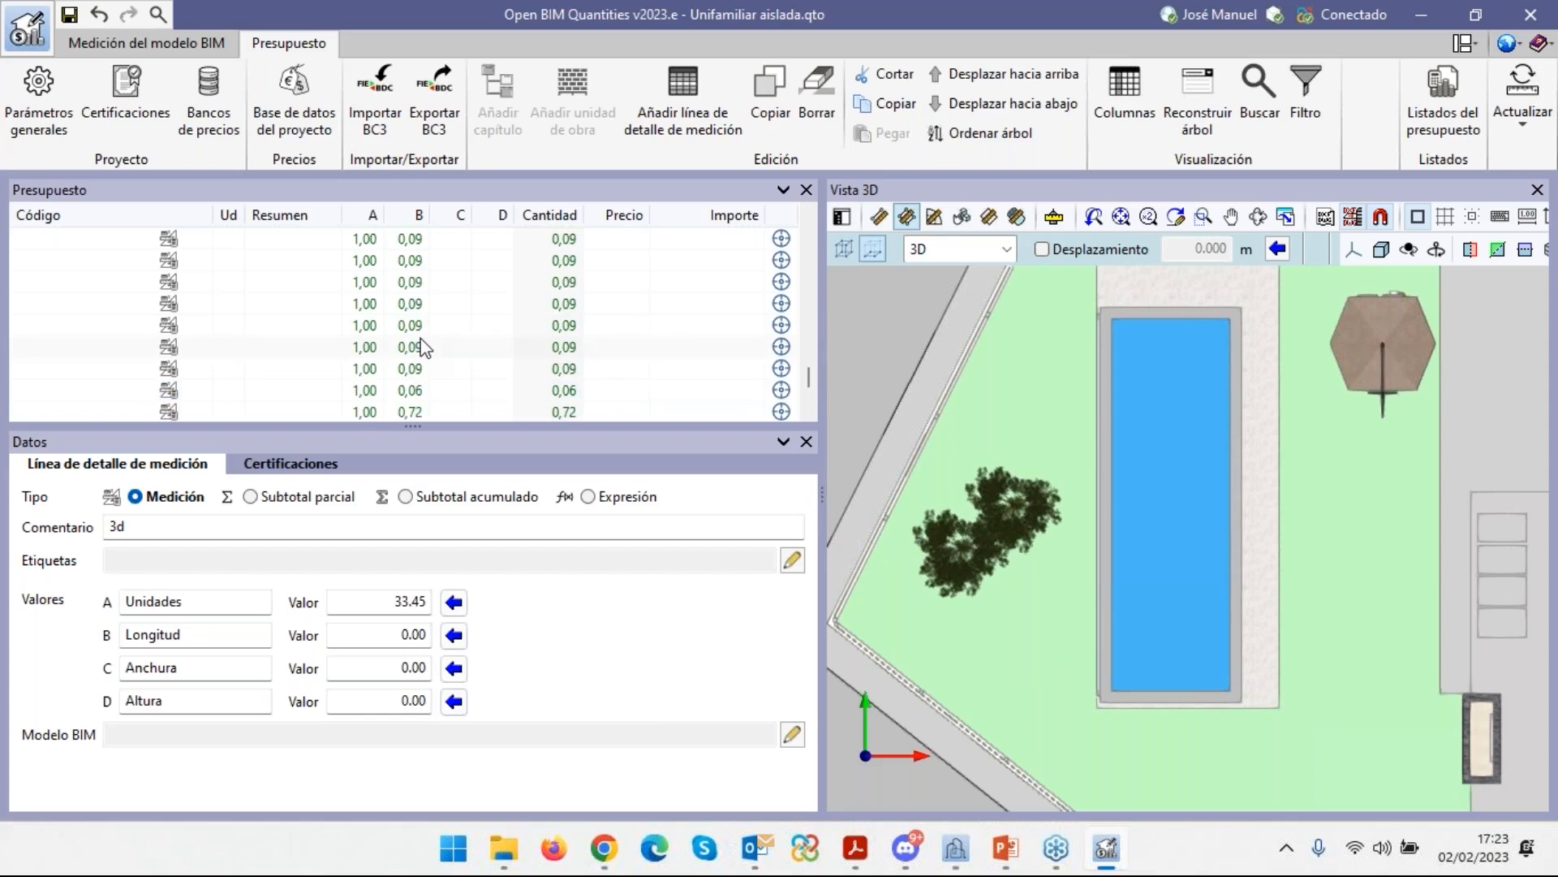
pyautogui.scroll(1, 412, 355)
pyautogui.scroll(-1, 412, 354)
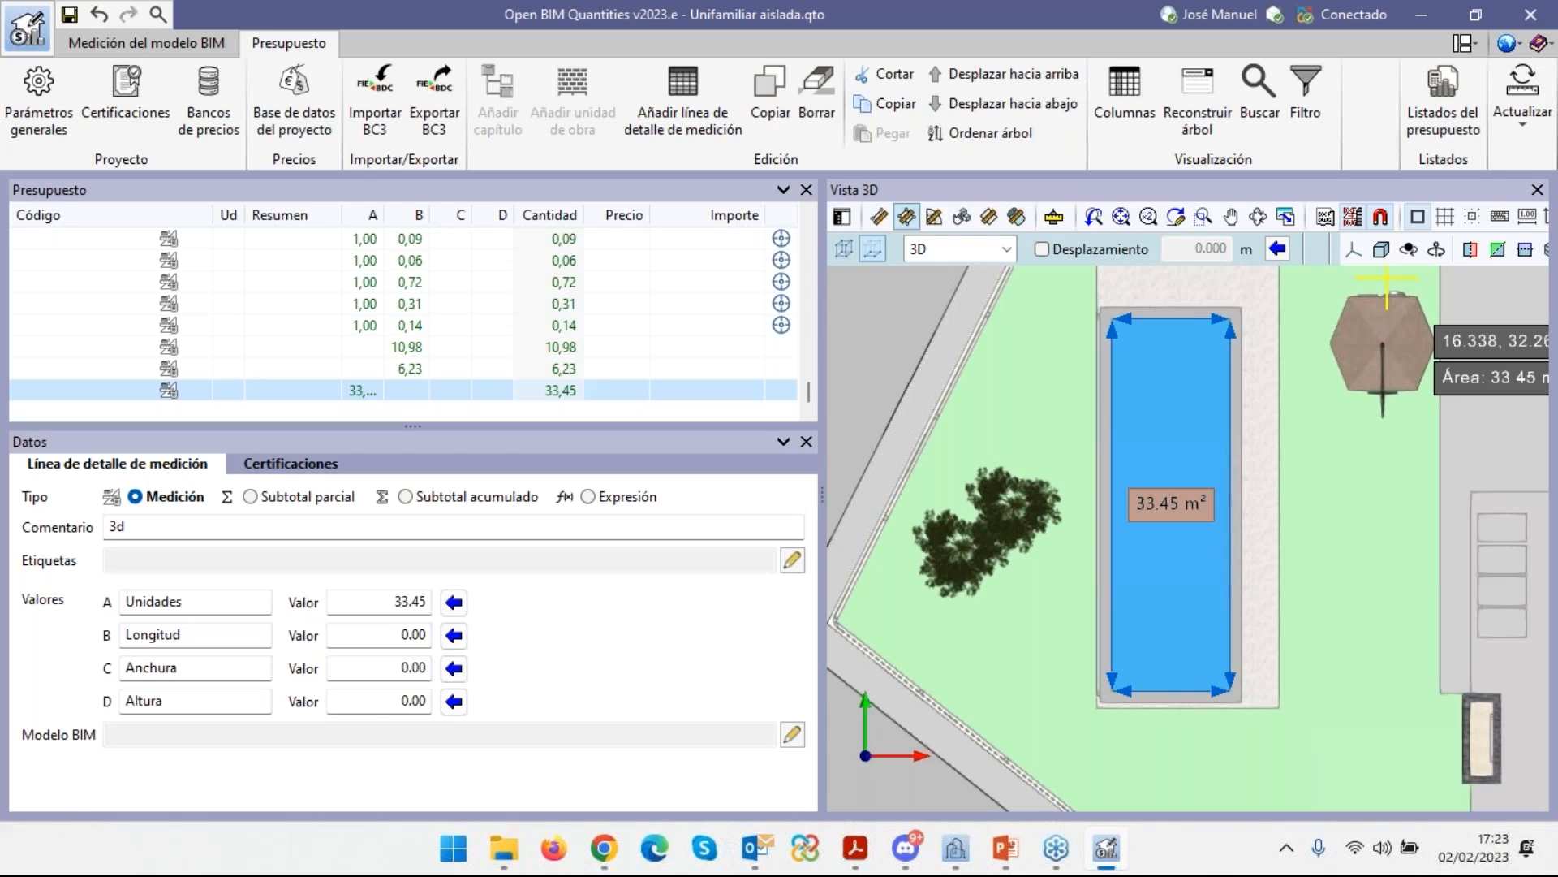
# Return to the BIM model measurement, select the roof Forjado_059 under IfcRoof and filter its properties by tag.
pyautogui.click(137, 51)
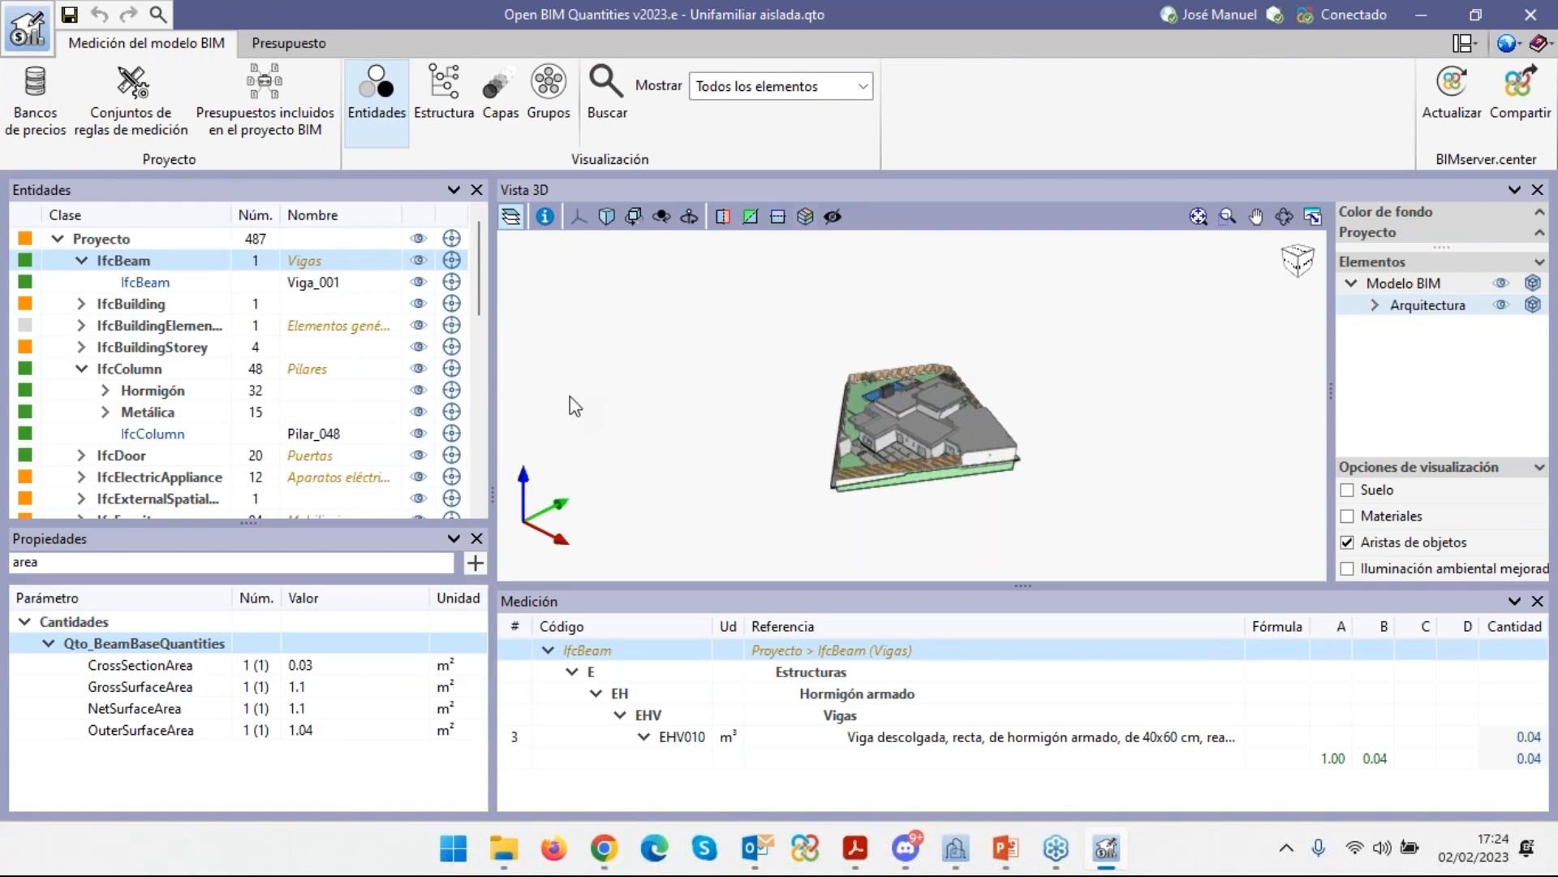
pyautogui.scroll(-4, 170, 390)
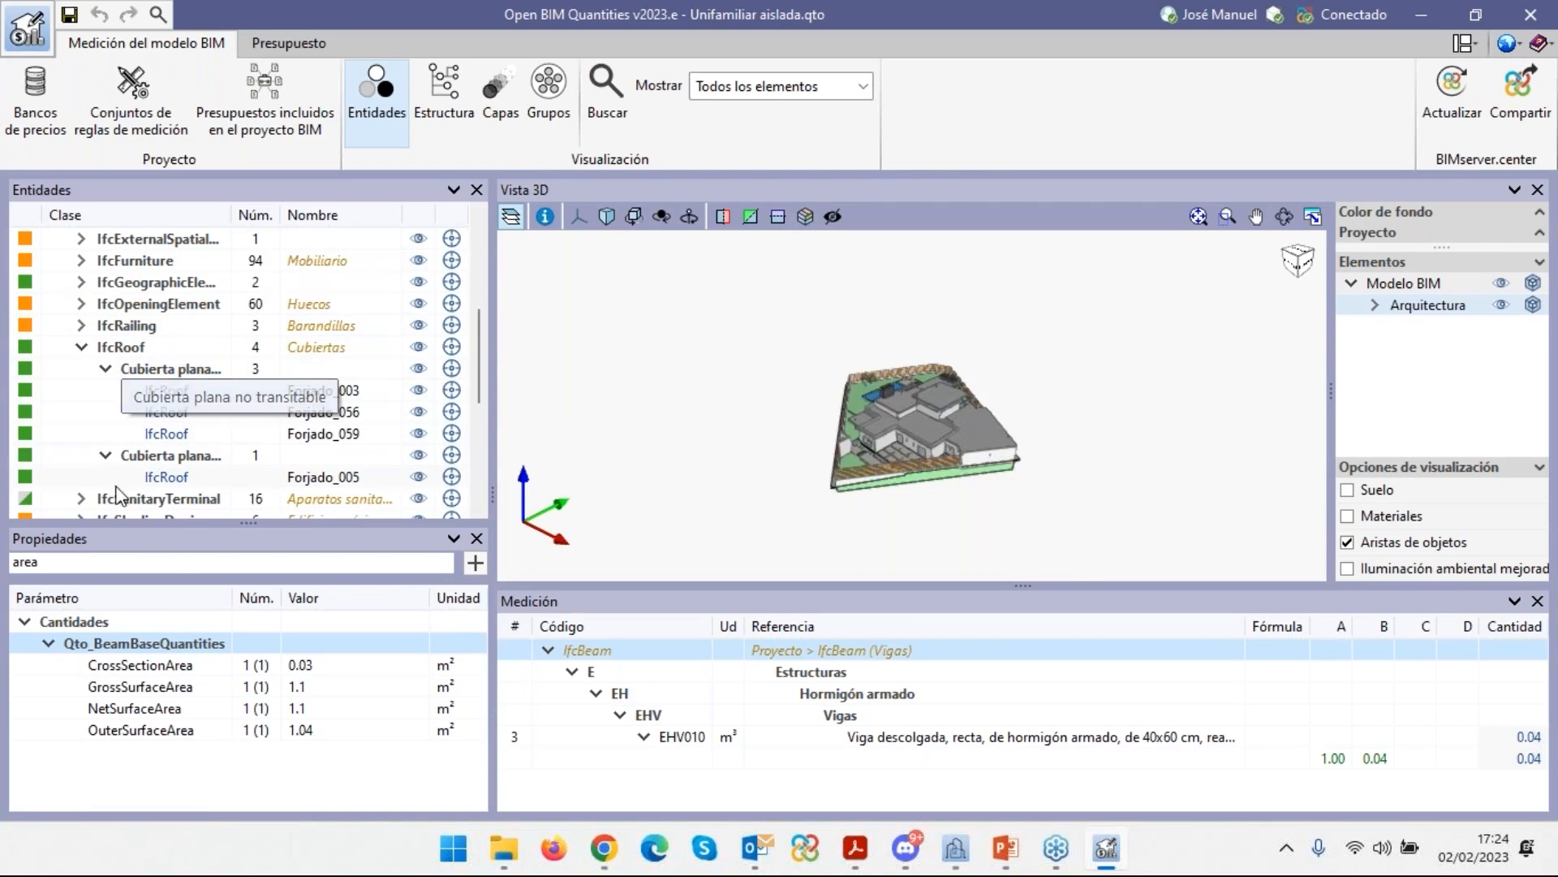
pyautogui.click(169, 433)
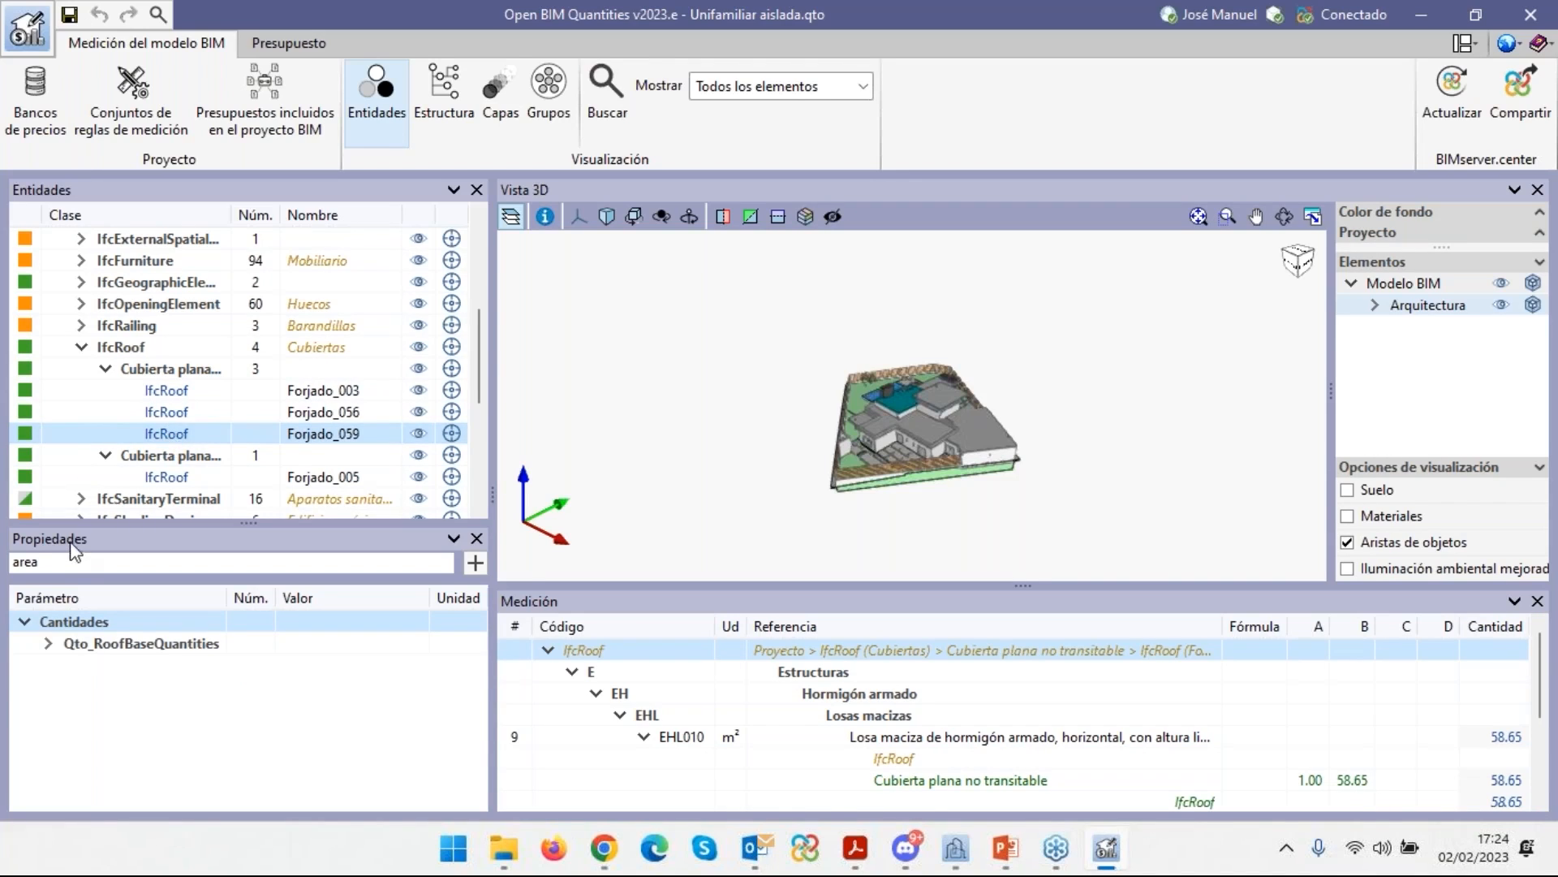
pyautogui.moveTo(71, 562); pyautogui.dragTo(2, 575)
pyautogui.write('tag')
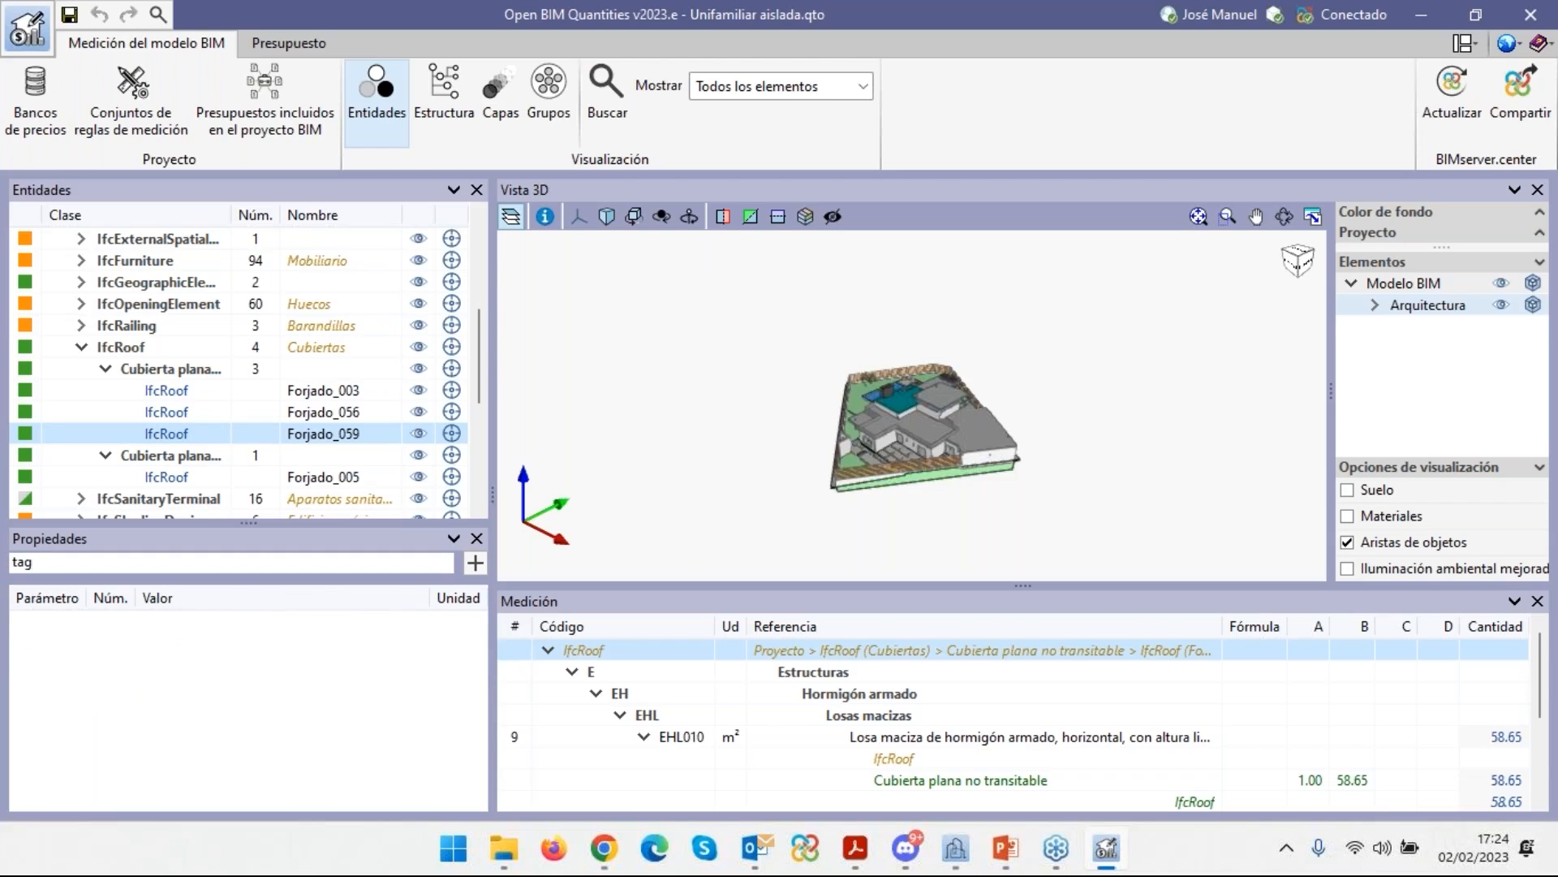
pyautogui.write('s')
pyautogui.press('BackSpace')
pyautogui.scroll(4, 12, 373)
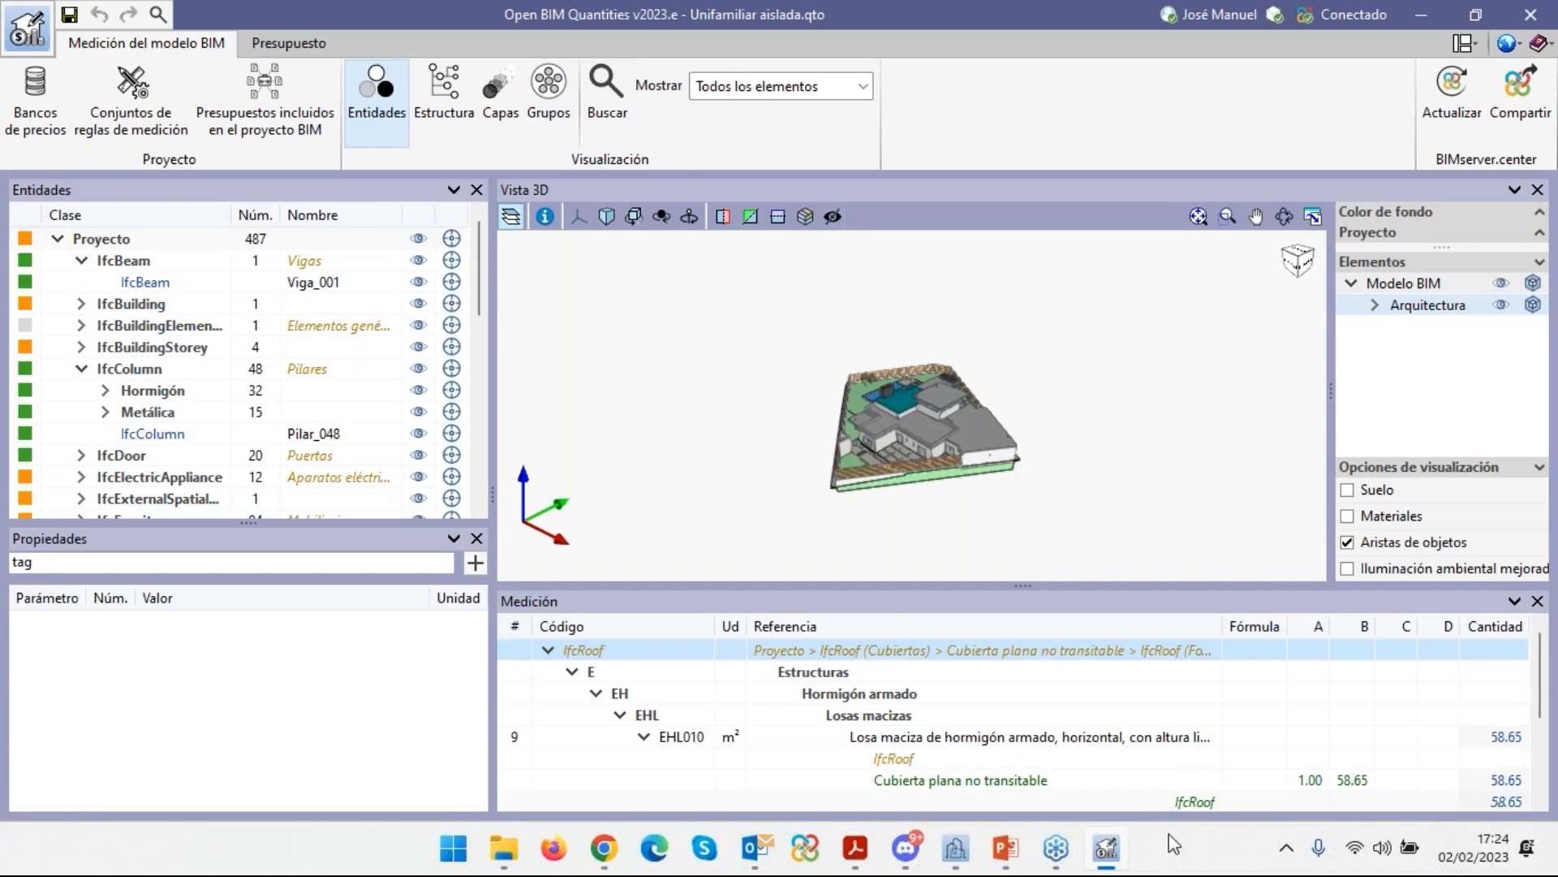
# Switch to CYPE Architecture and open the type definition of the Planta Ático roof slab Forjado_005 for editing.
pyautogui.click(956, 848)
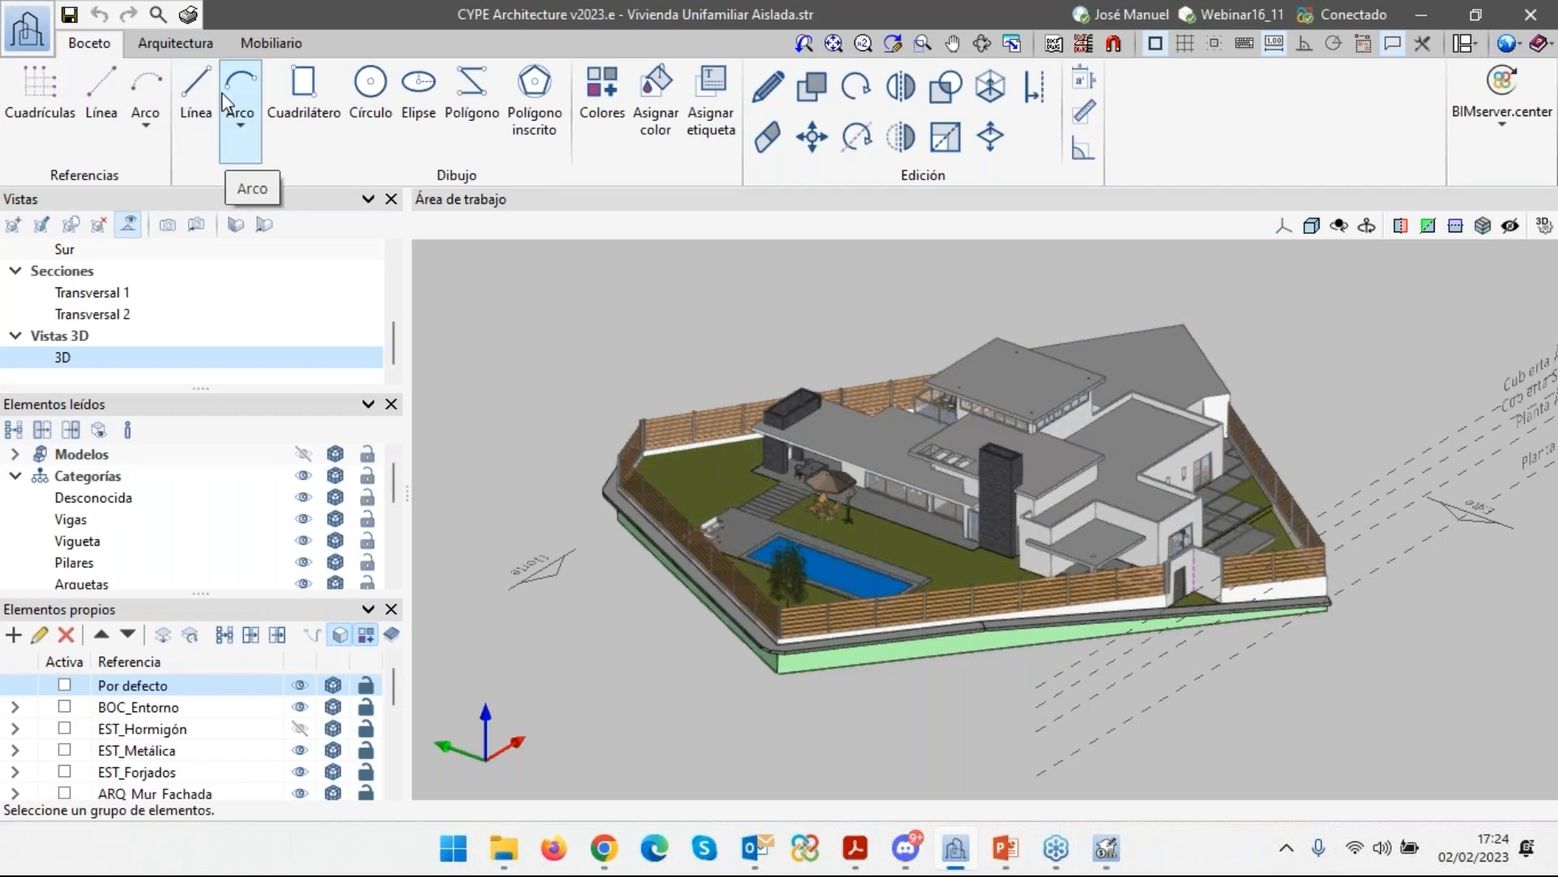
pyautogui.click(175, 43)
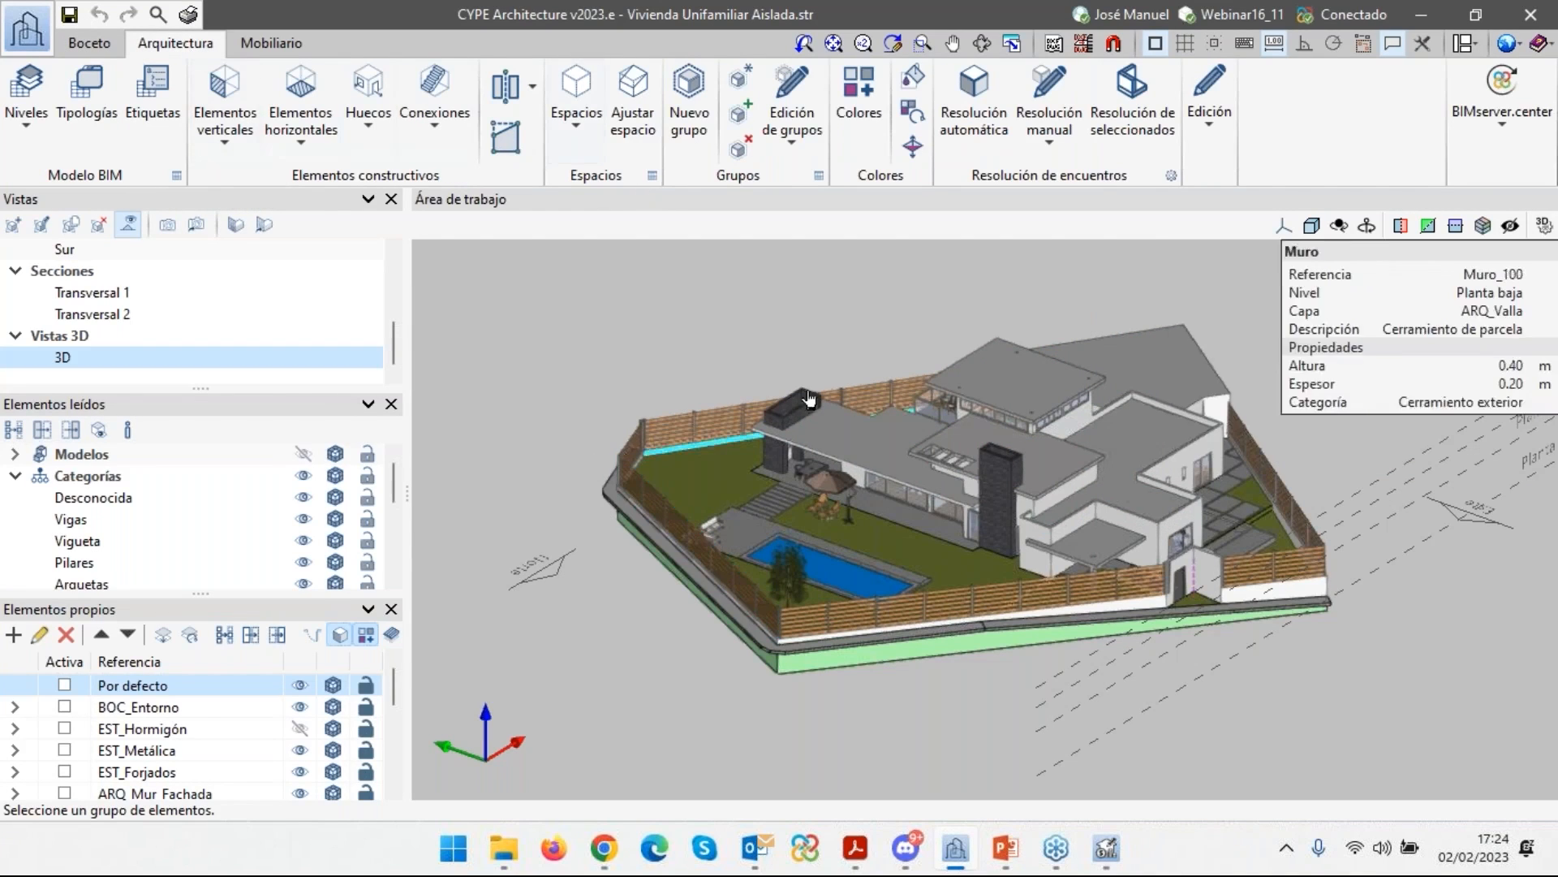
pyautogui.click(839, 441)
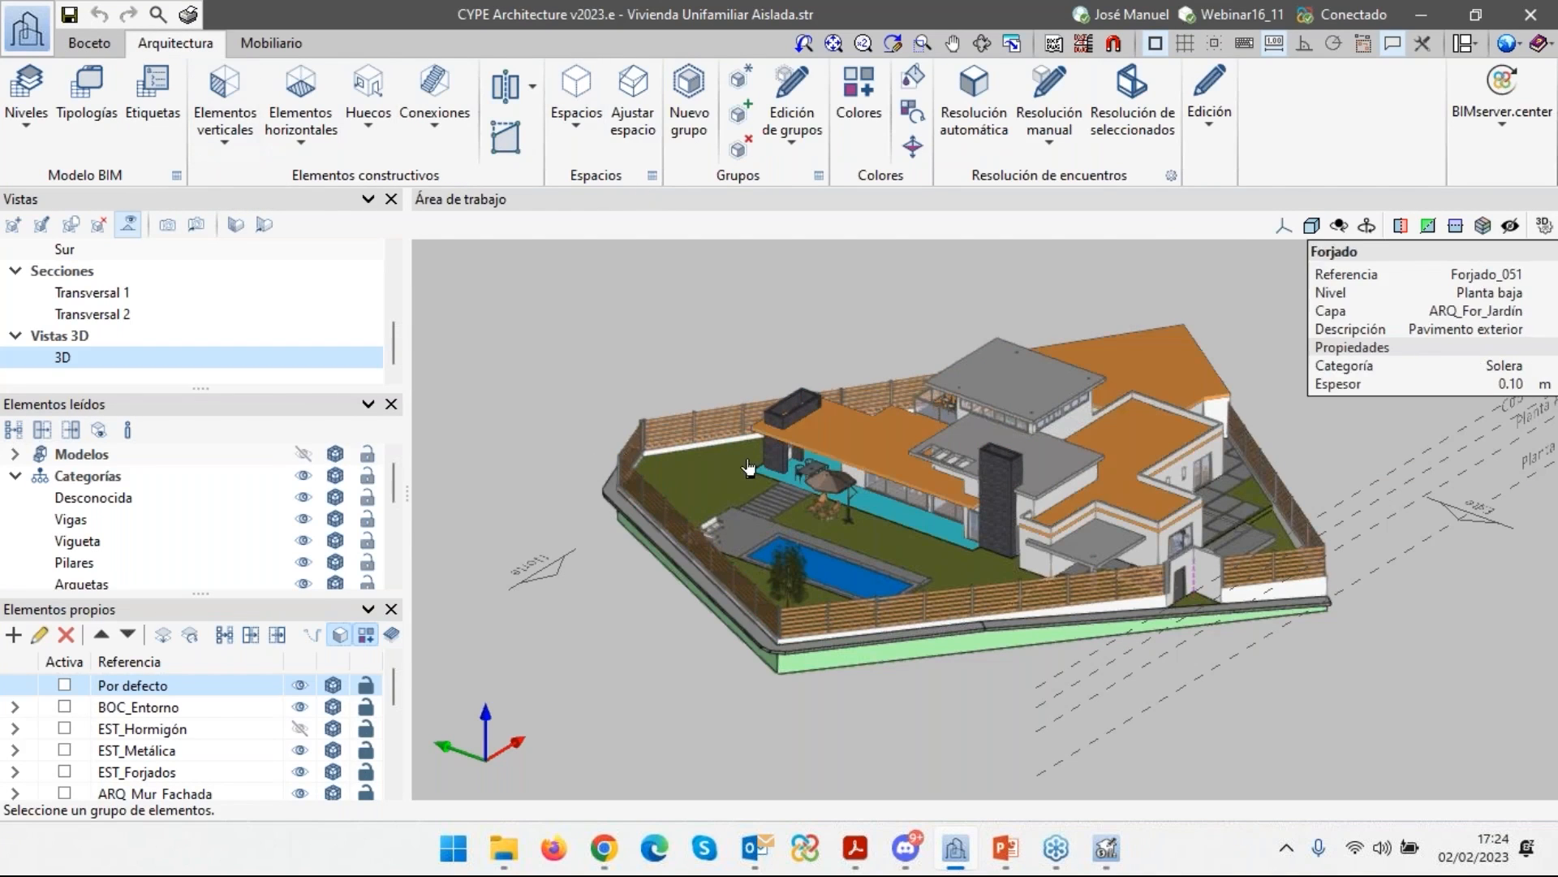
pyautogui.press('Escape')
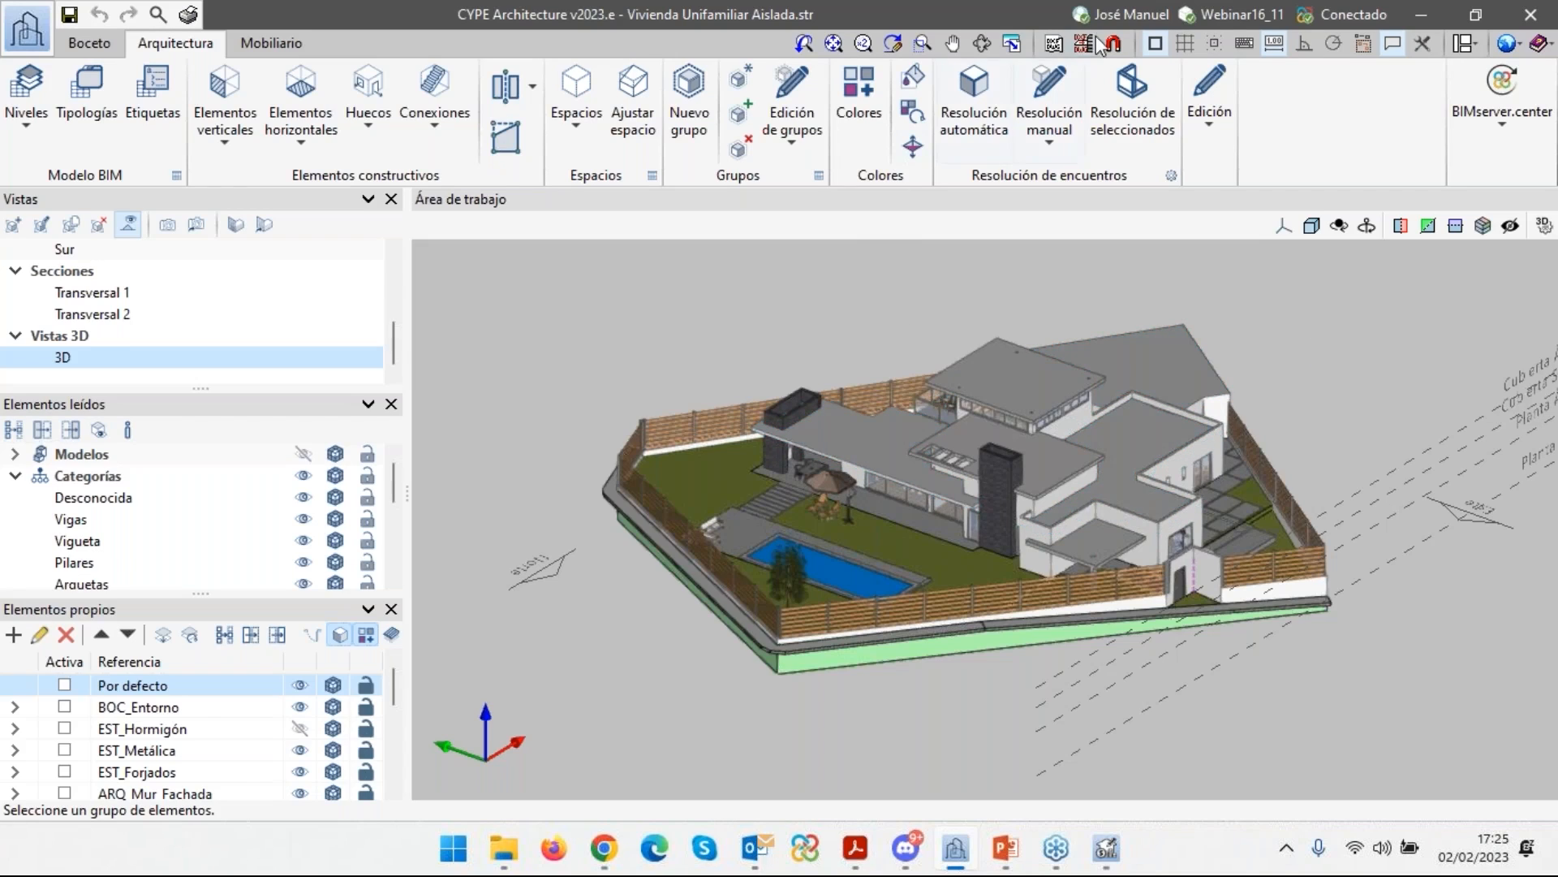
pyautogui.click(848, 442)
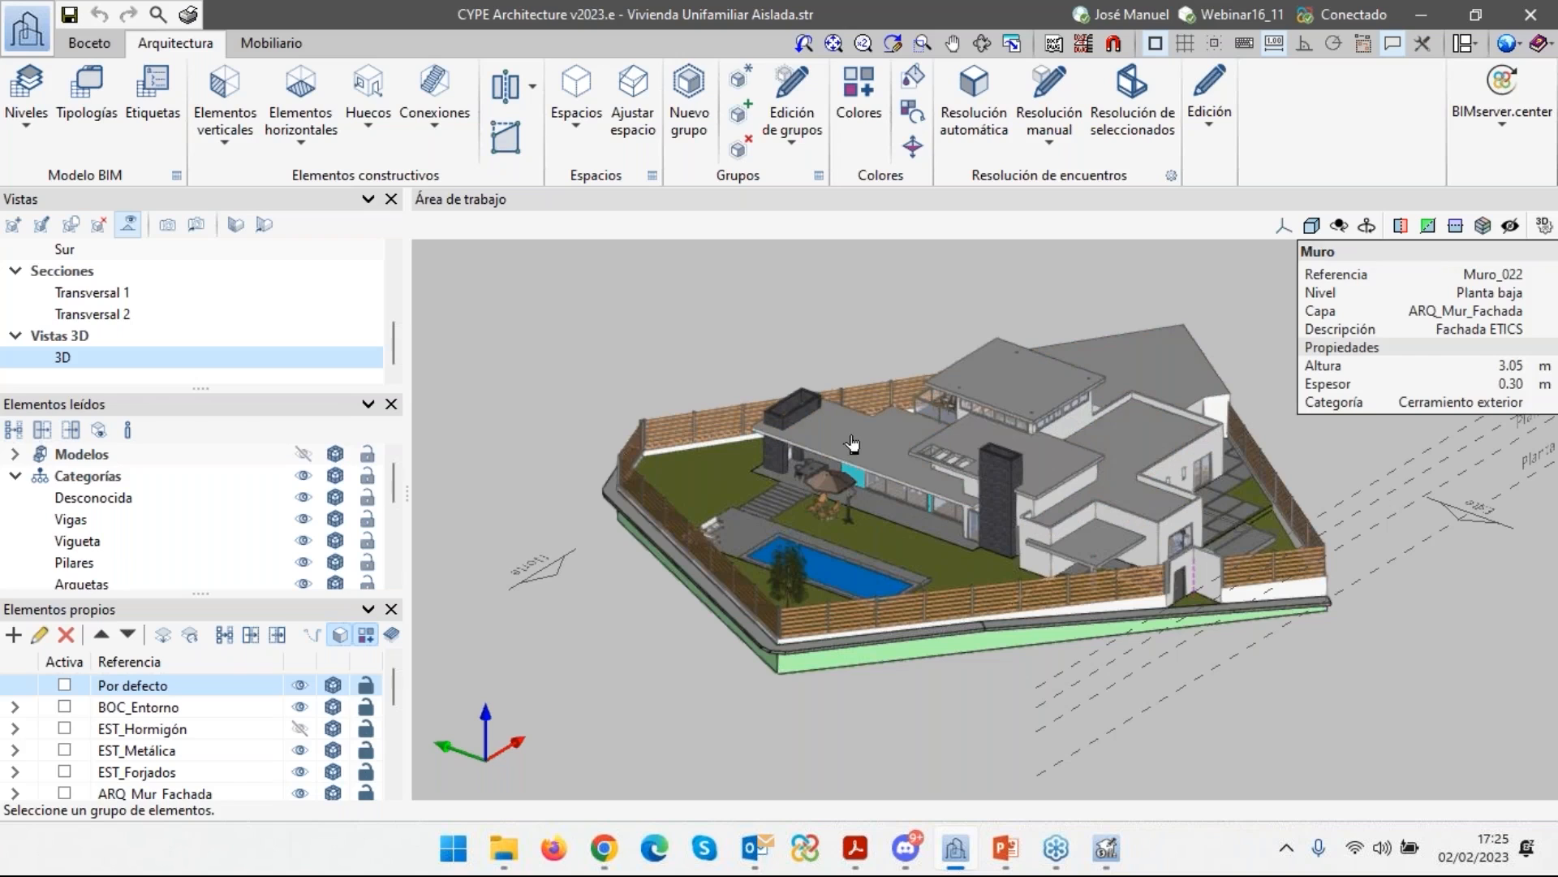
pyautogui.click(1215, 77)
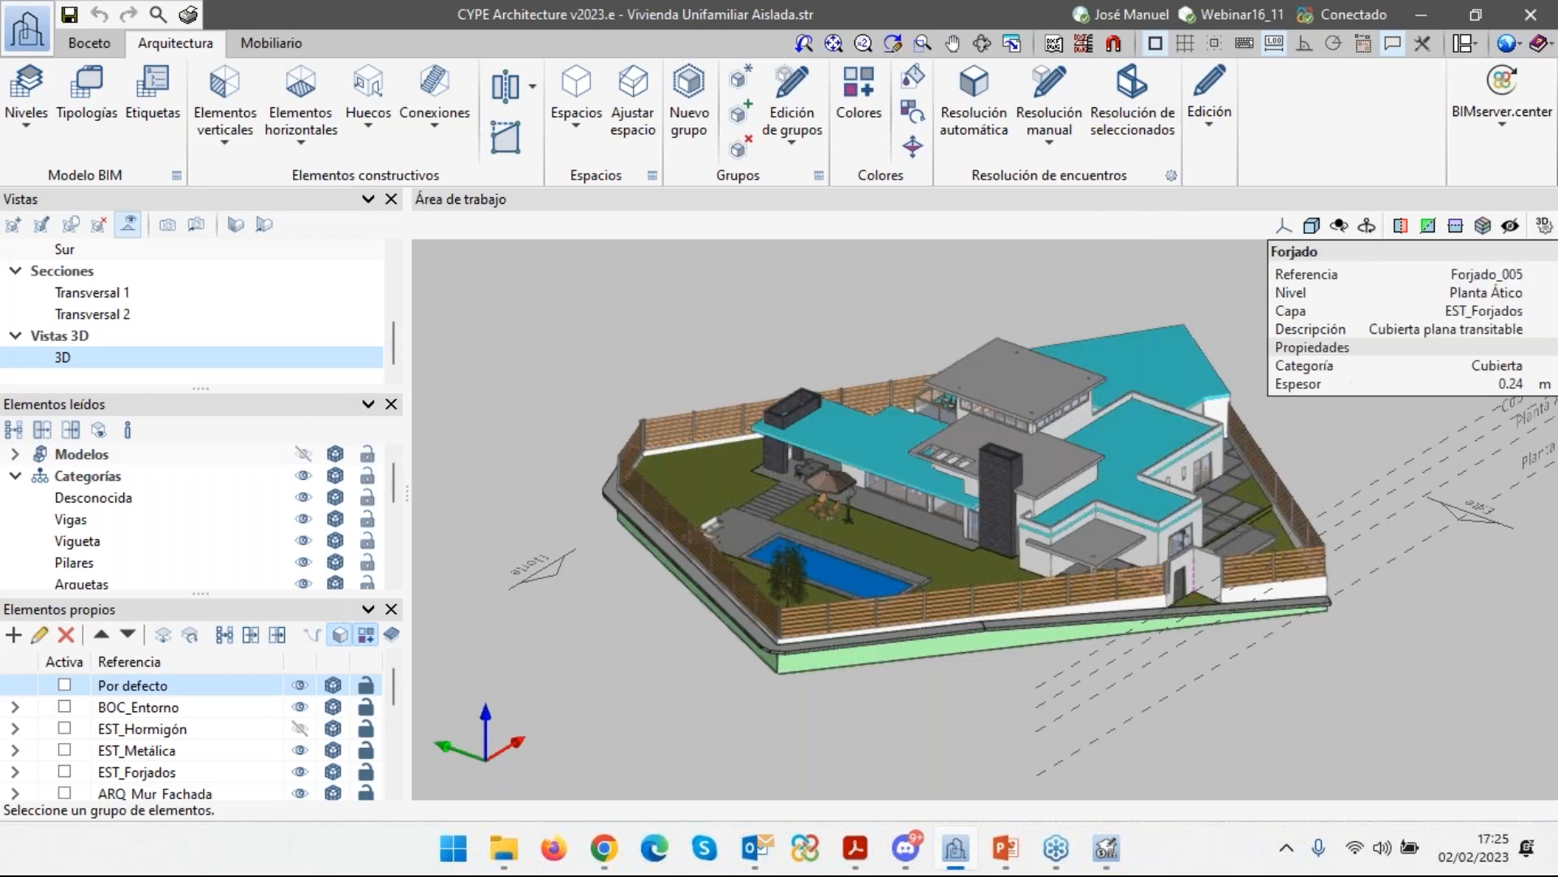
pyautogui.click(1209, 91)
pyautogui.click(1210, 215)
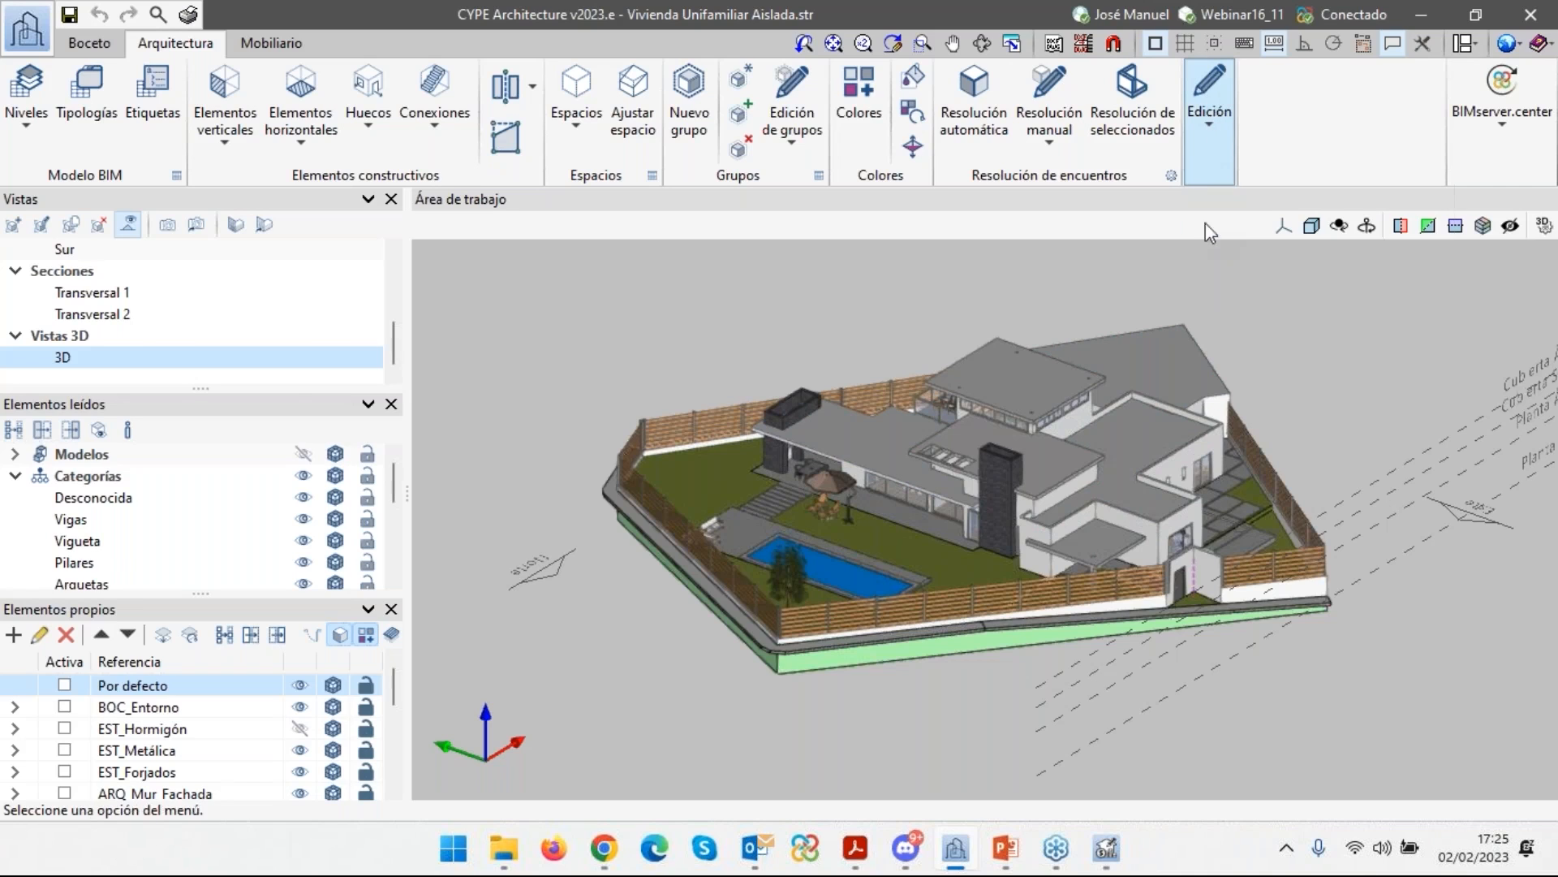
pyautogui.click(828, 452)
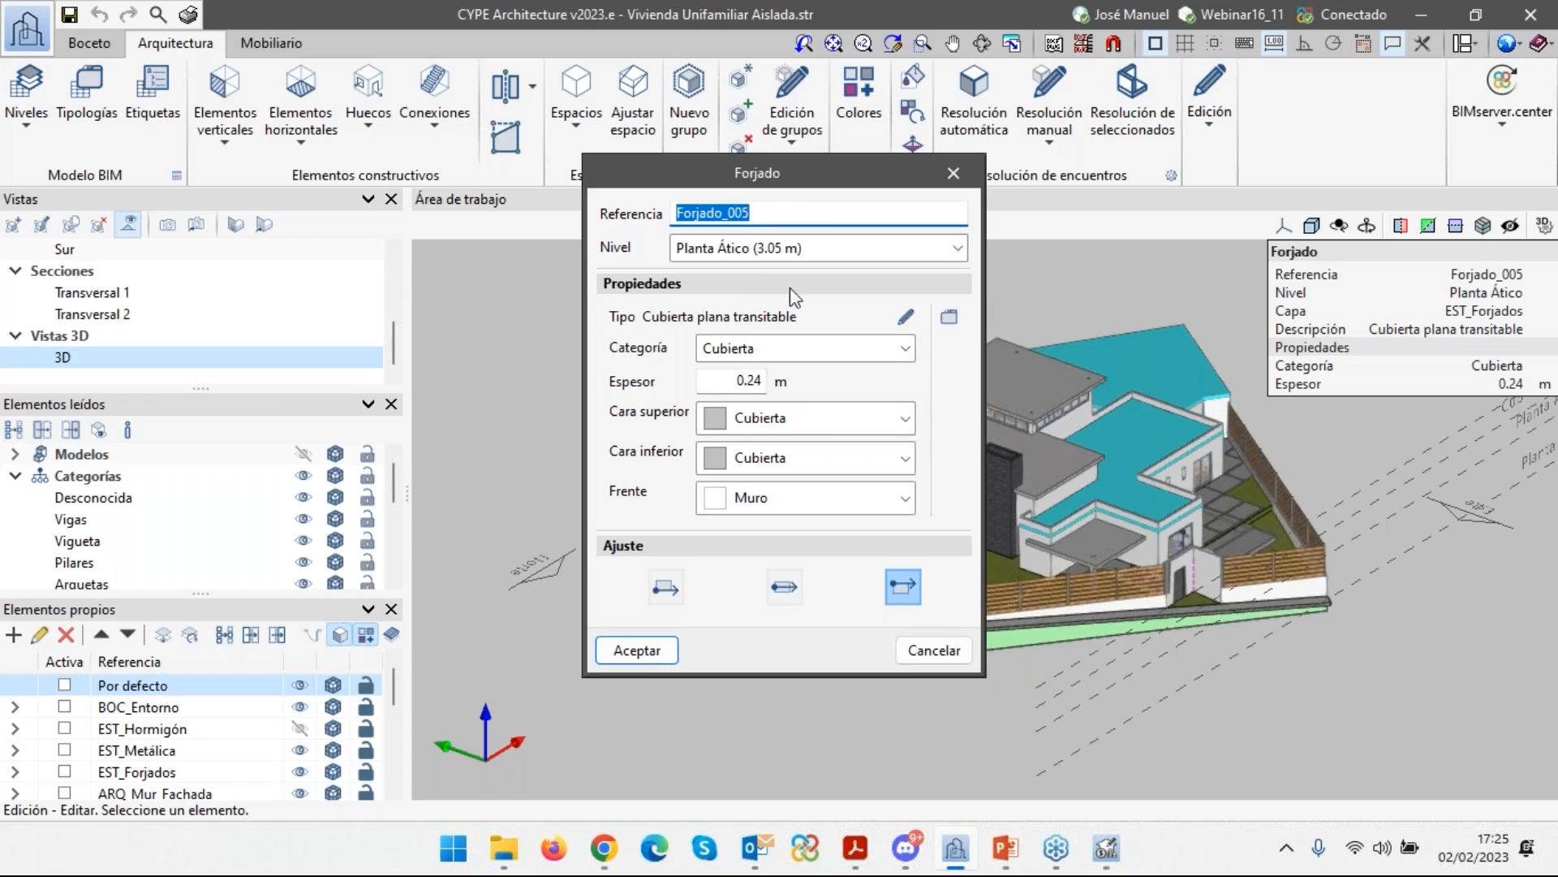
pyautogui.click(906, 318)
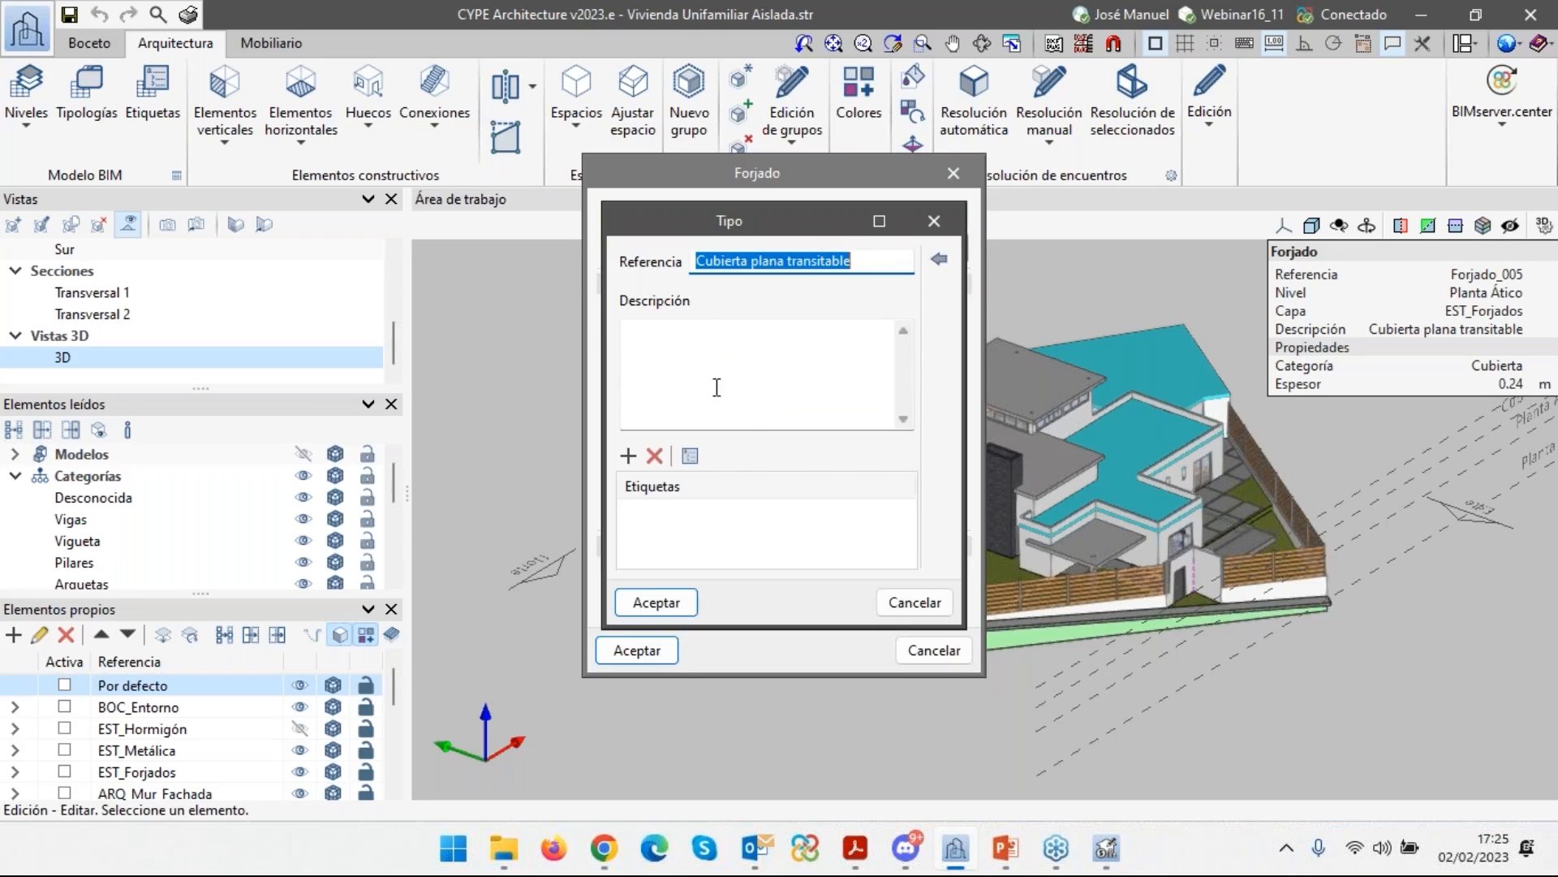
# Add a label "d" to the slab type Cubierta plana transitable.
pyautogui.click(640, 512)
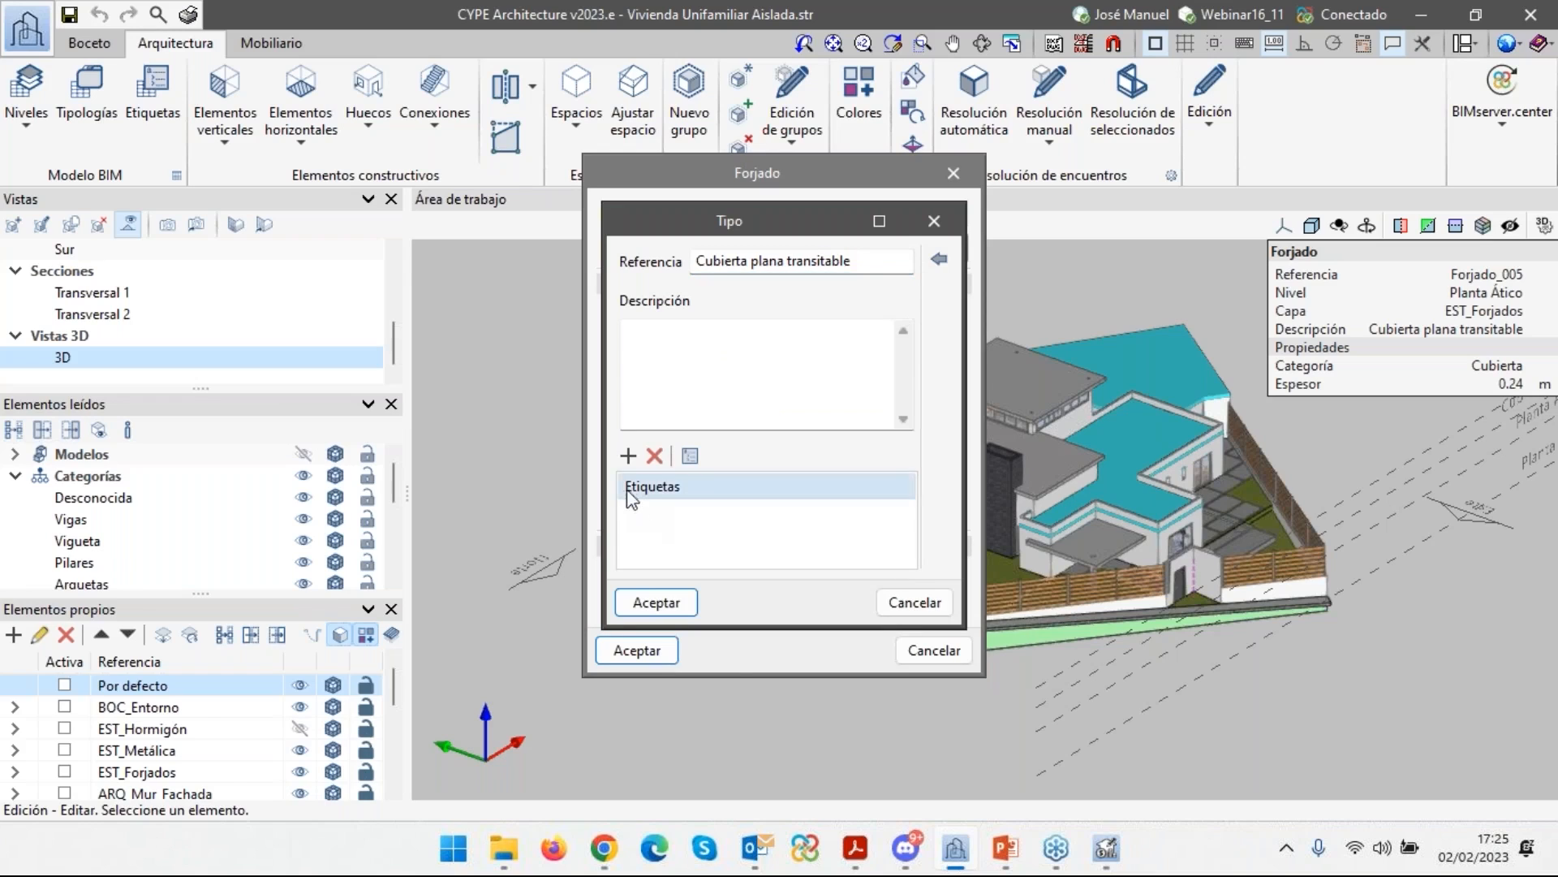
pyautogui.click(629, 456)
pyautogui.click(647, 511)
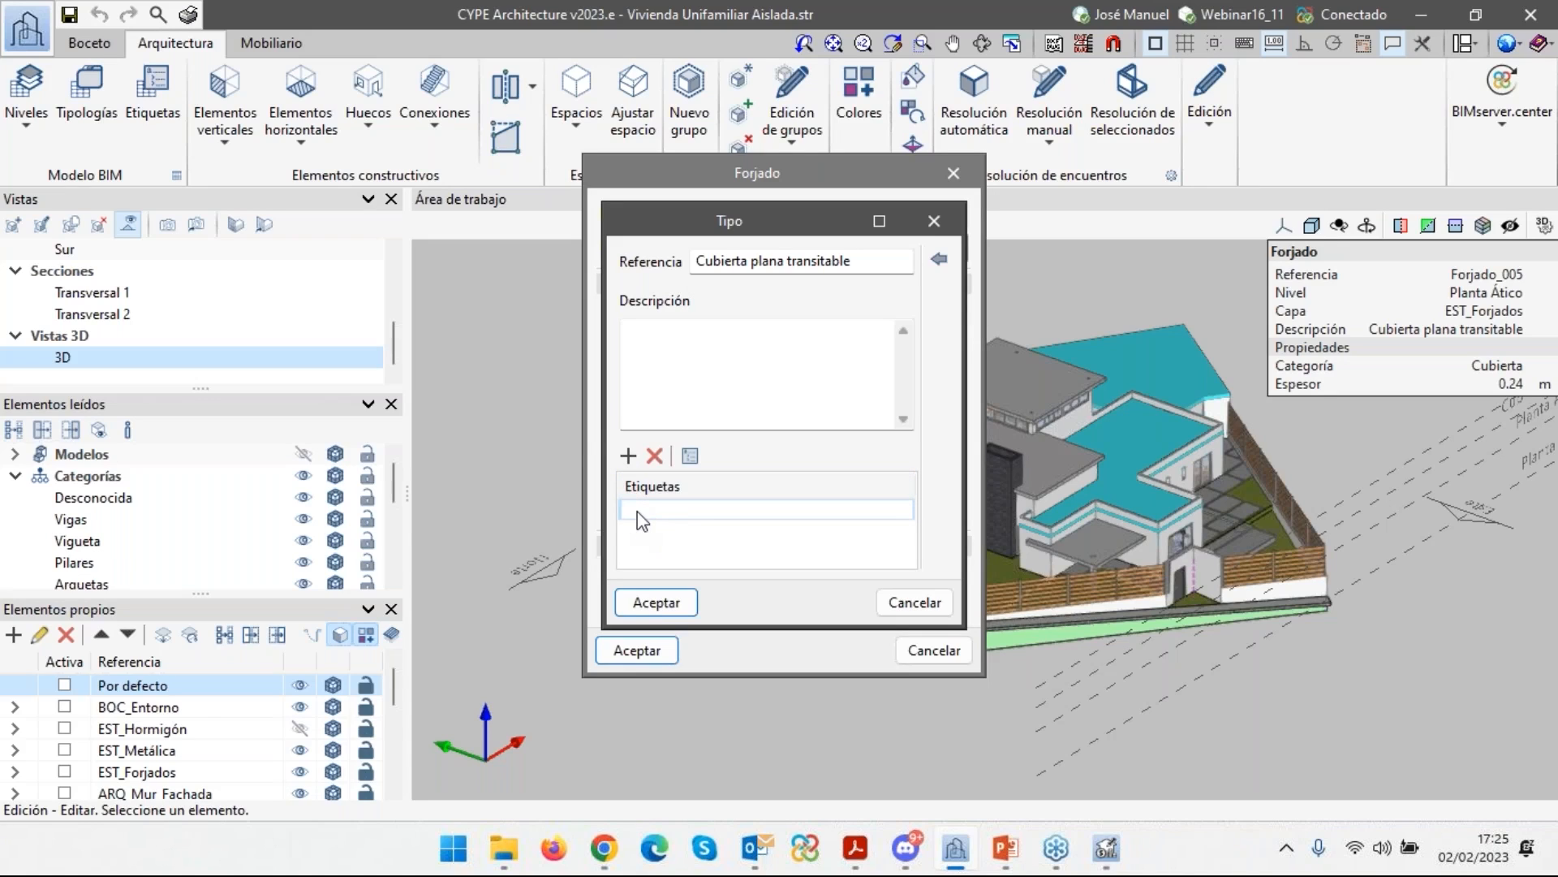
pyautogui.write('d')
# From the project labels, enable CTE DB HE. Ahorro de energía for the slab type and set it to No habitable.
pyautogui.click(691, 457)
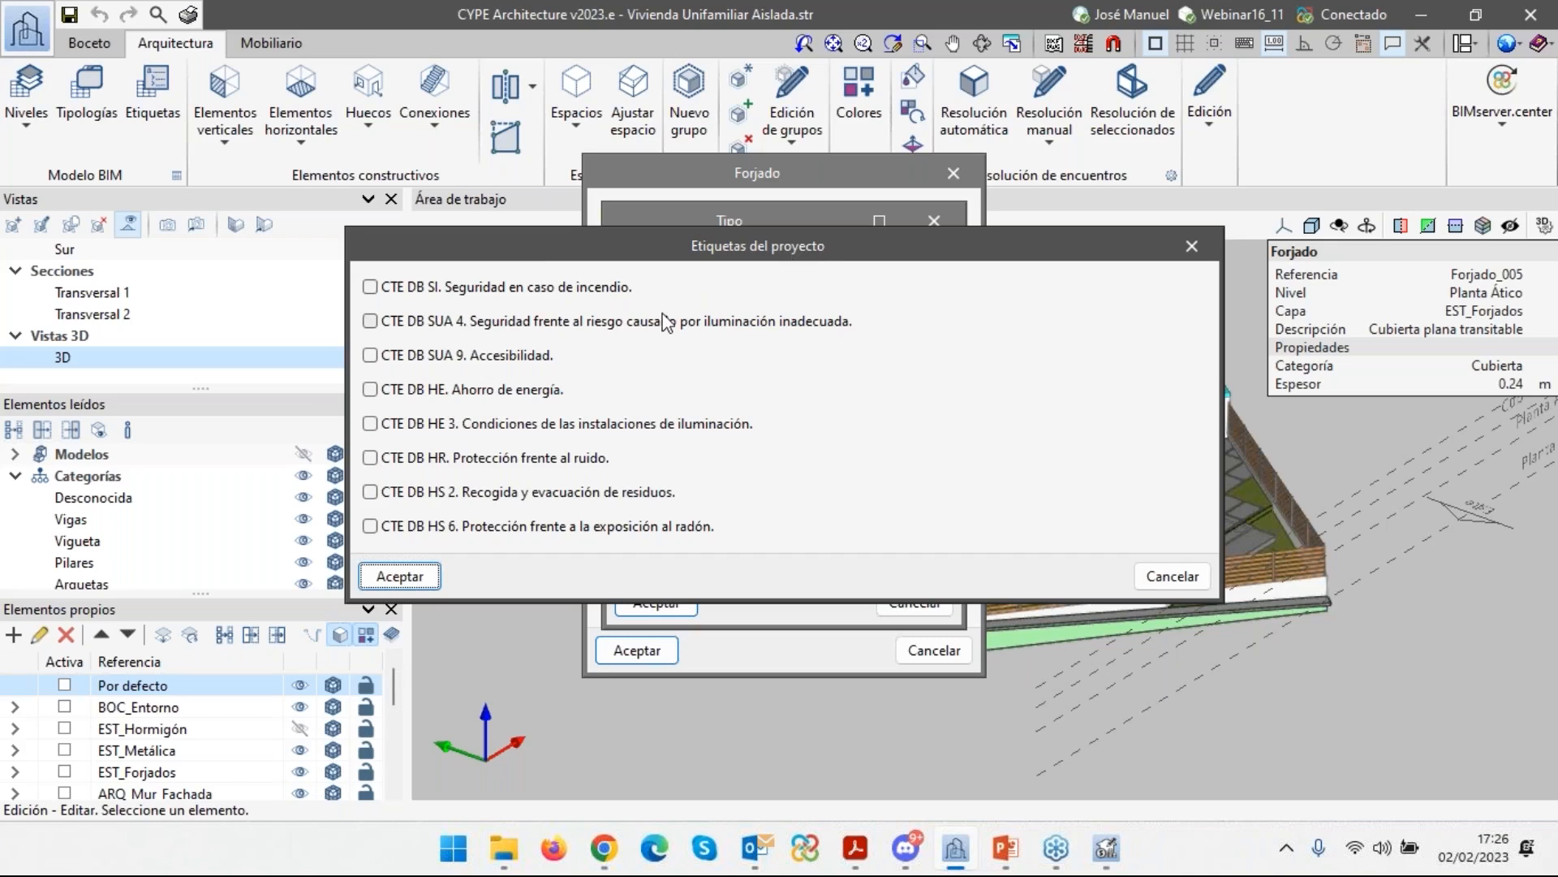
pyautogui.click(371, 390)
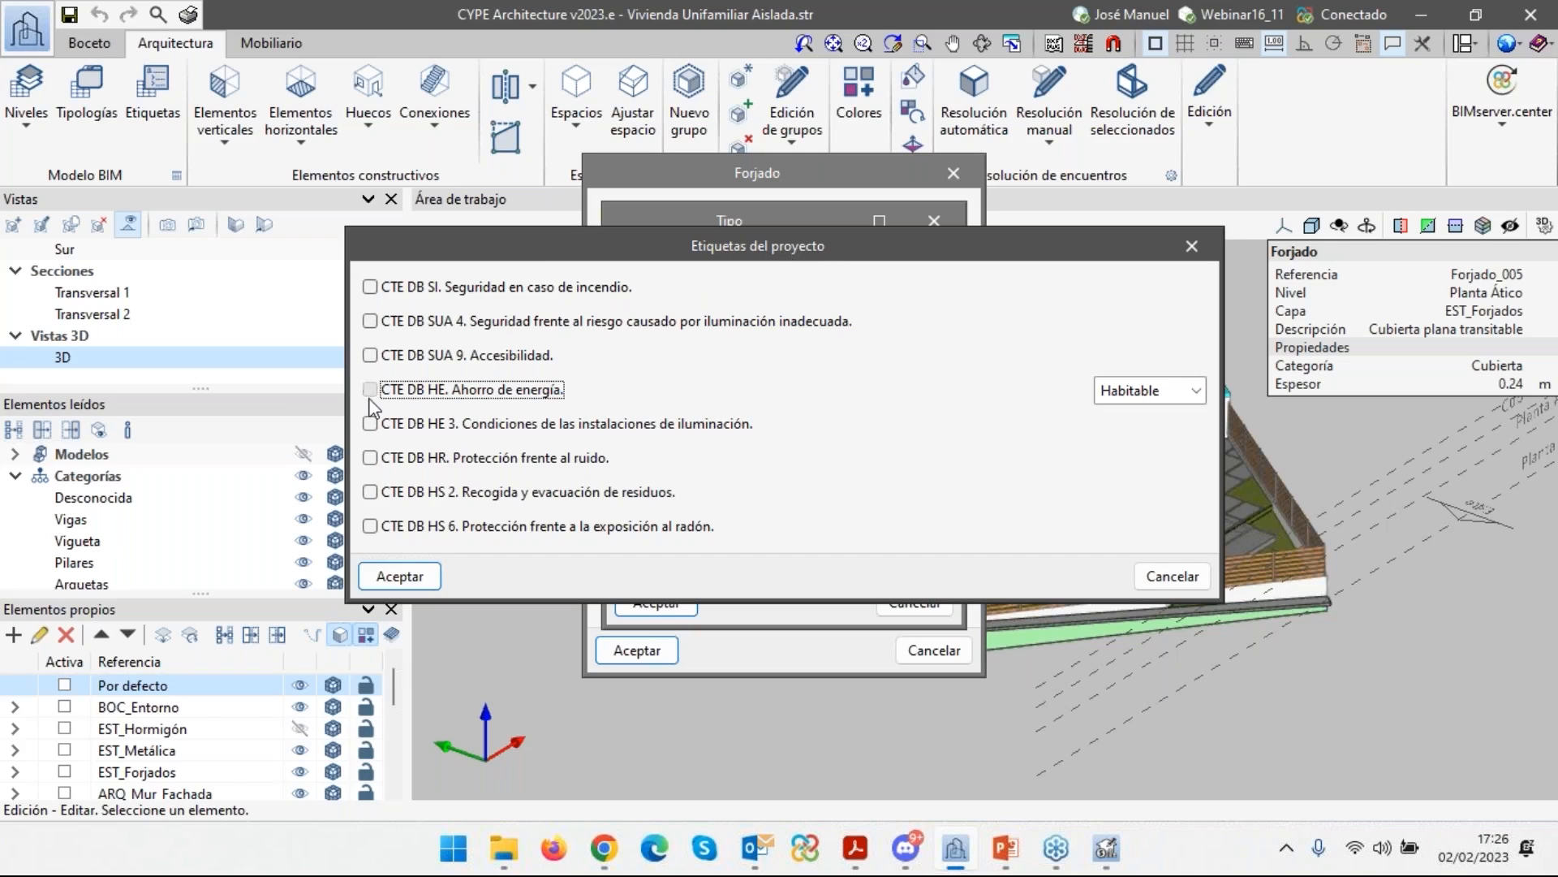
pyautogui.click(1193, 391)
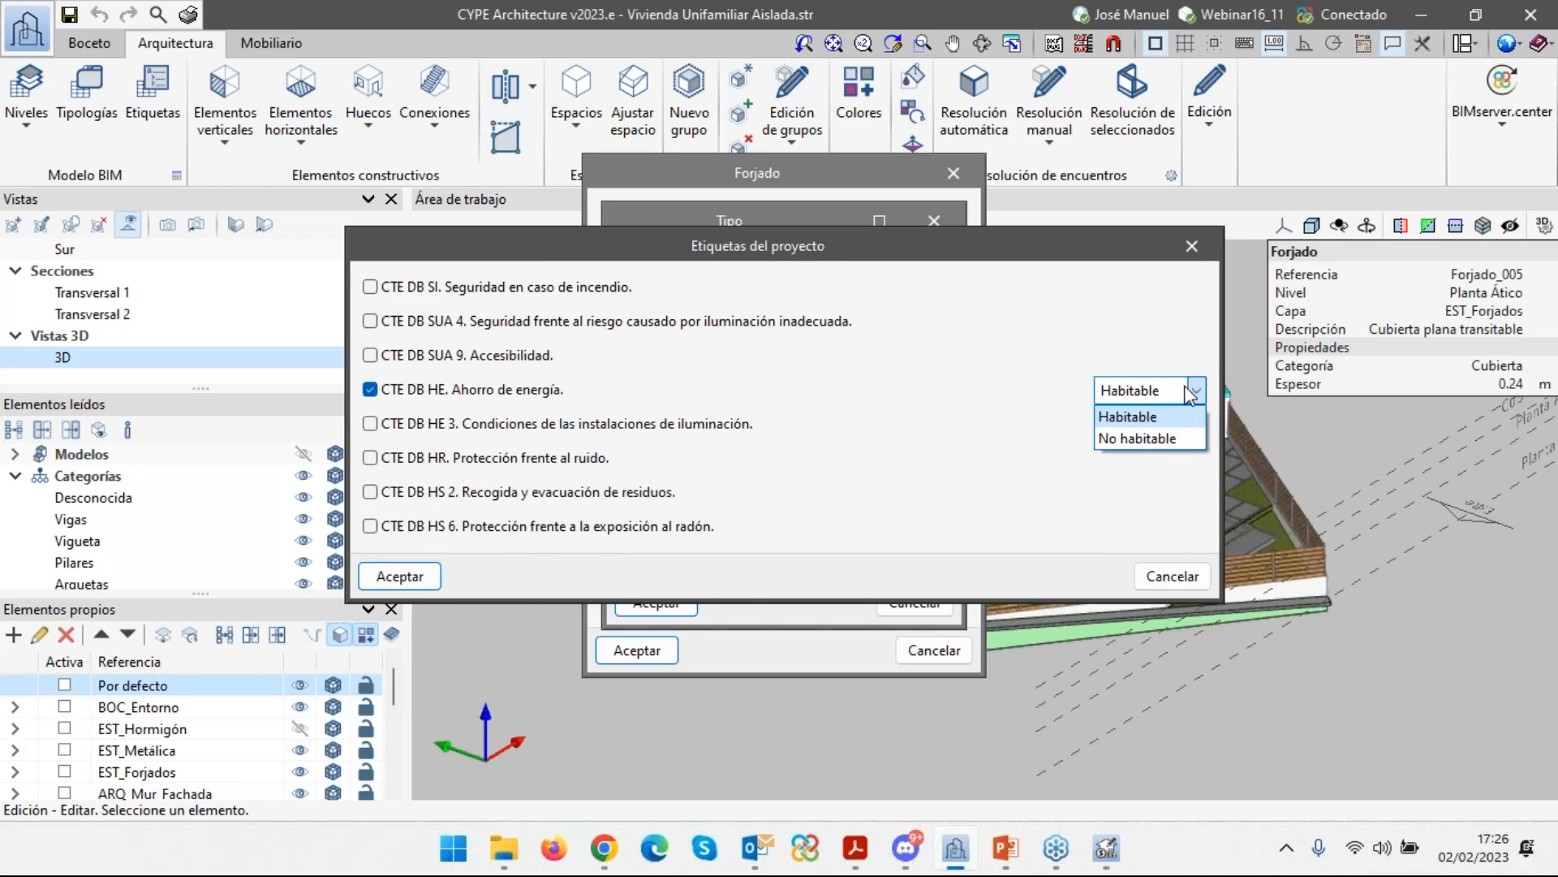
pyautogui.click(1187, 439)
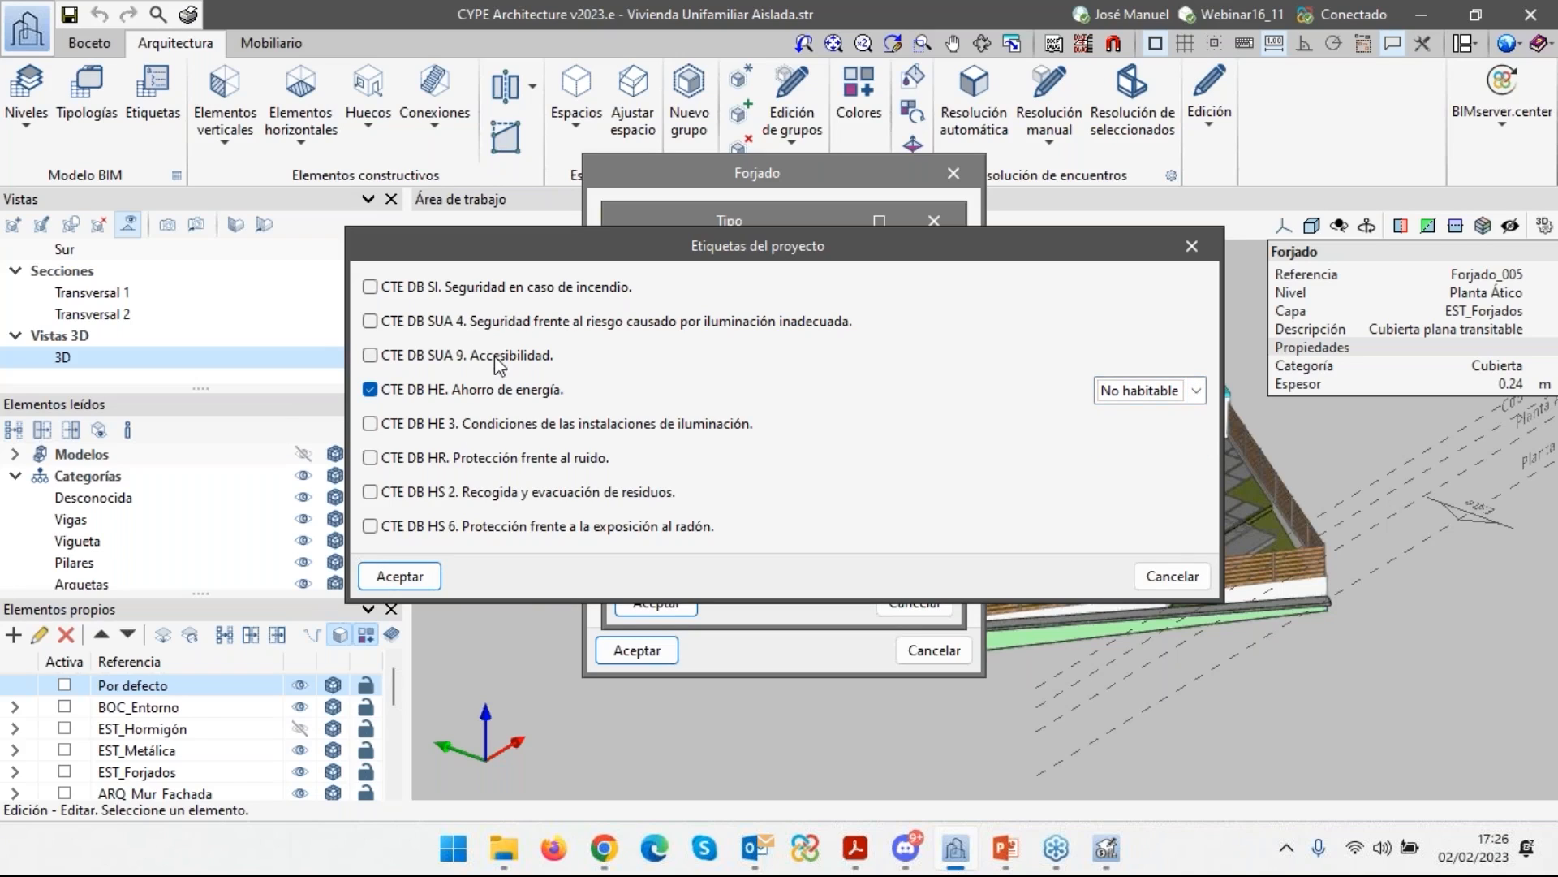
# Try out the CTE DB SUA 9. Accesibilidad label, review its options and disable it again.
pyautogui.click(371, 355)
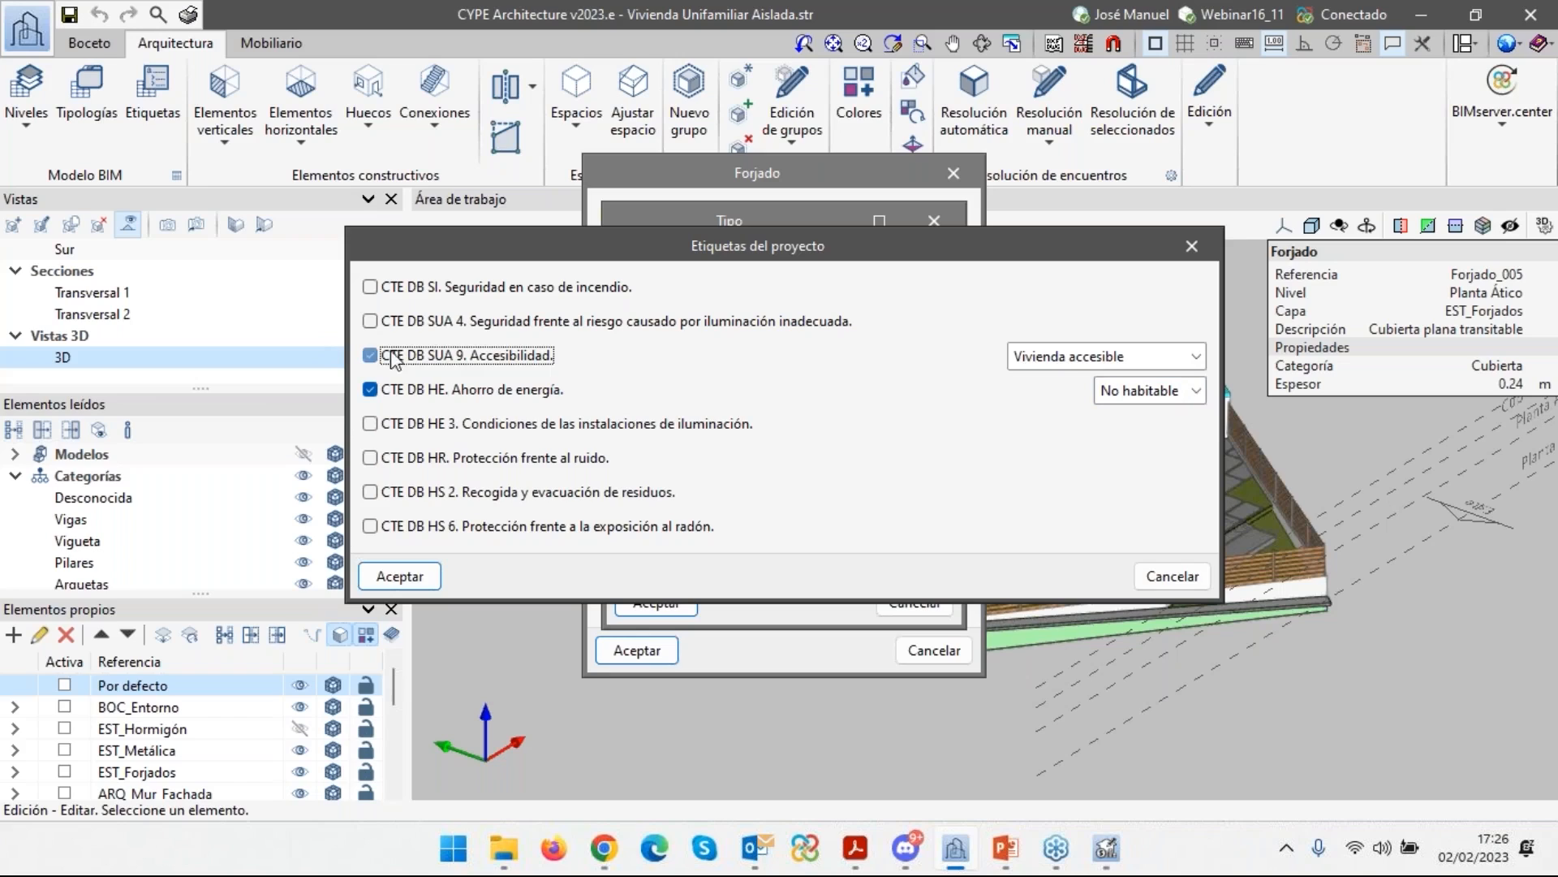
pyautogui.click(1197, 358)
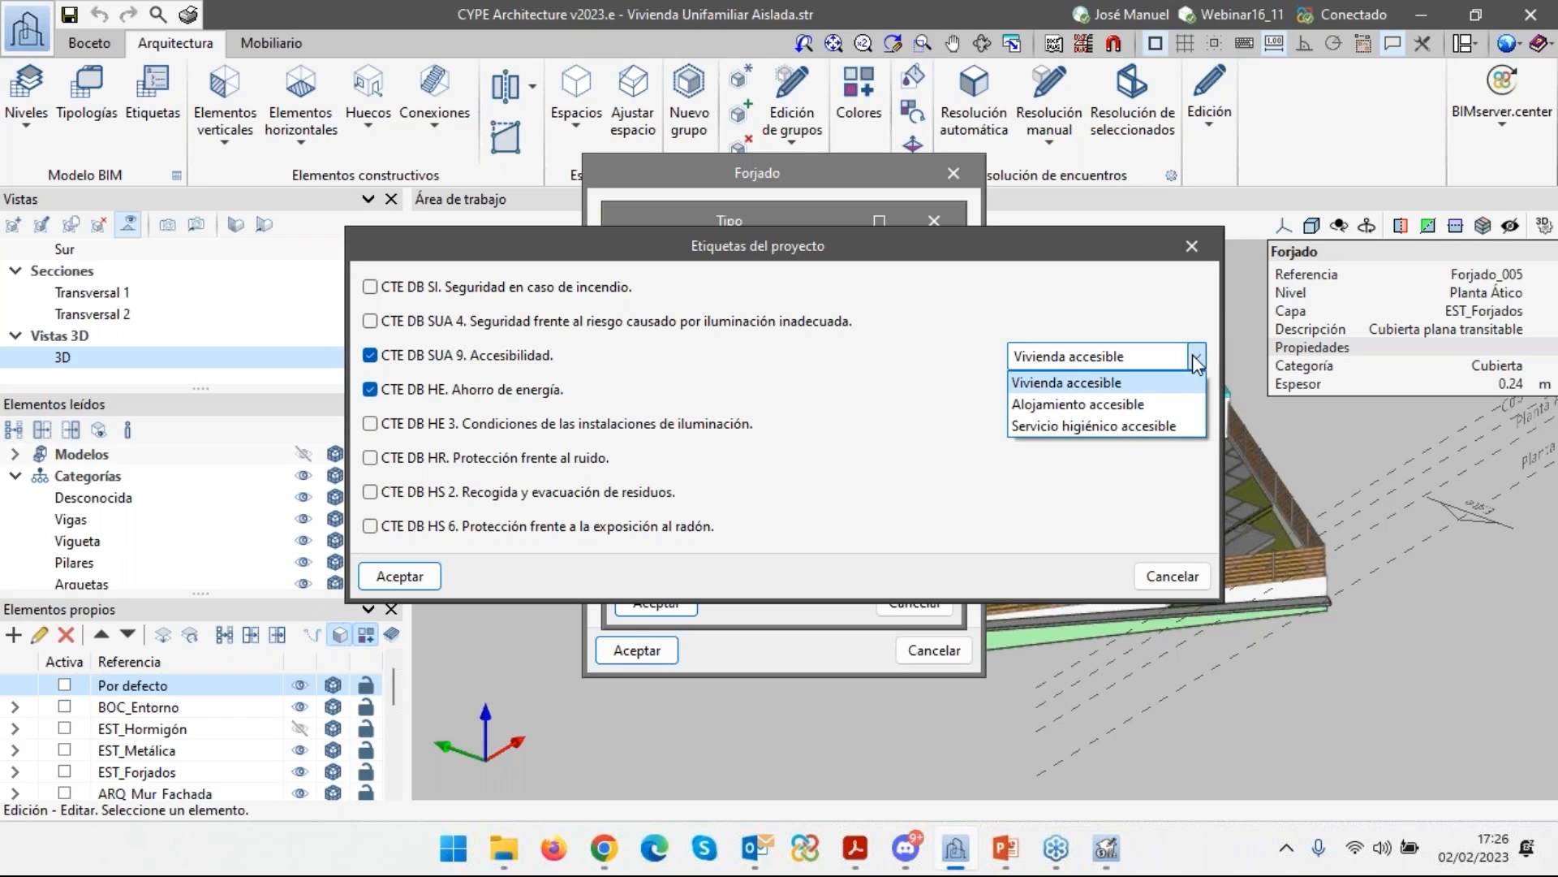
pyautogui.click(1191, 354)
pyautogui.click(371, 356)
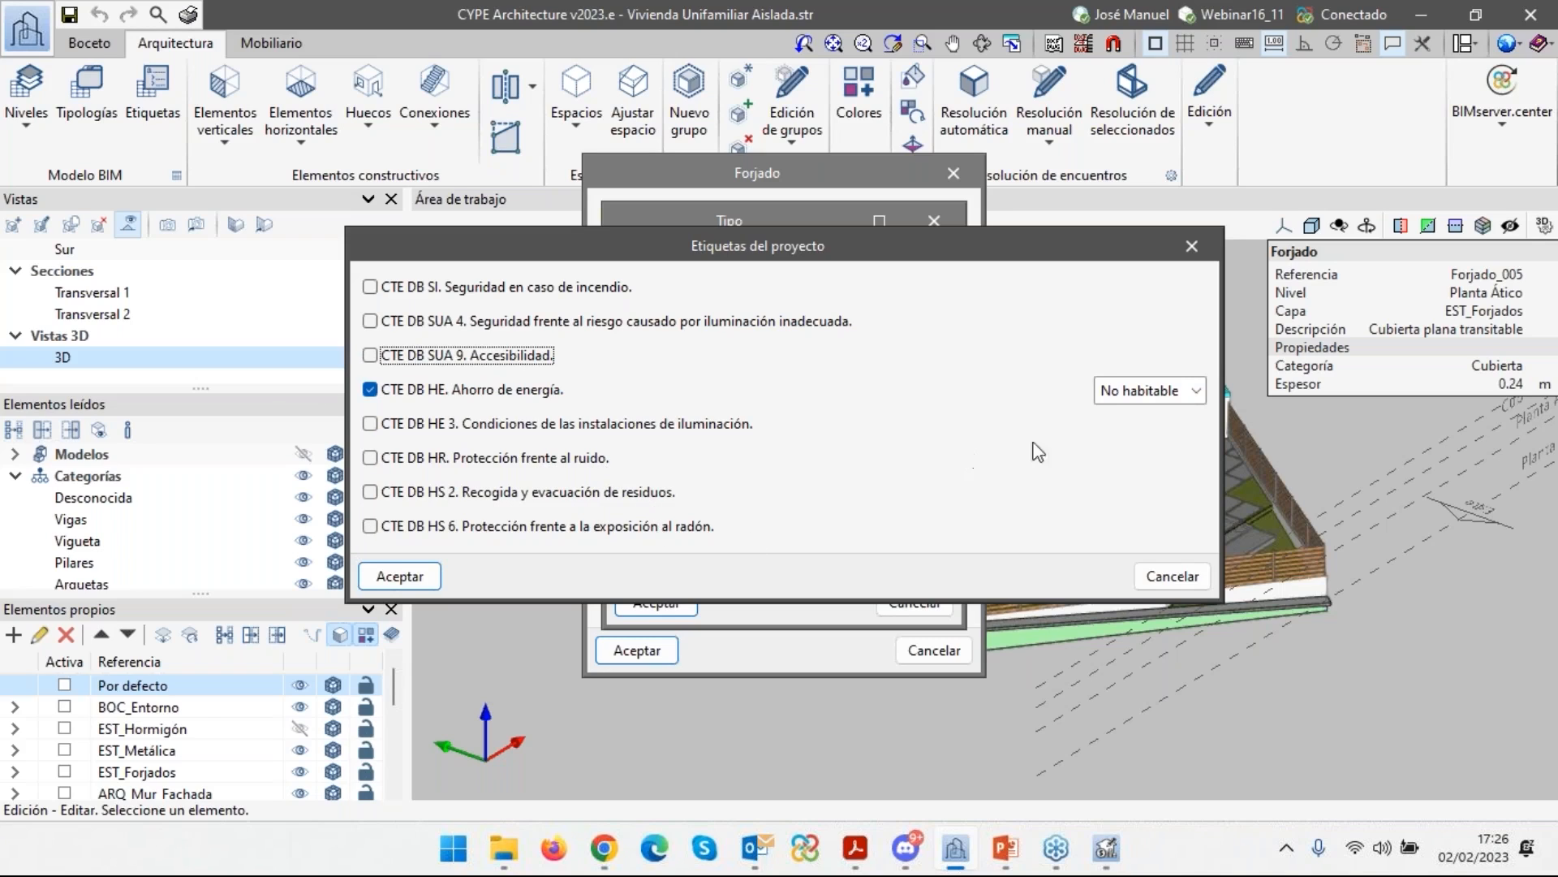
# Accept the selected energy-saving label for the slab type and open the label "d" for editing.
pyautogui.click(474, 391)
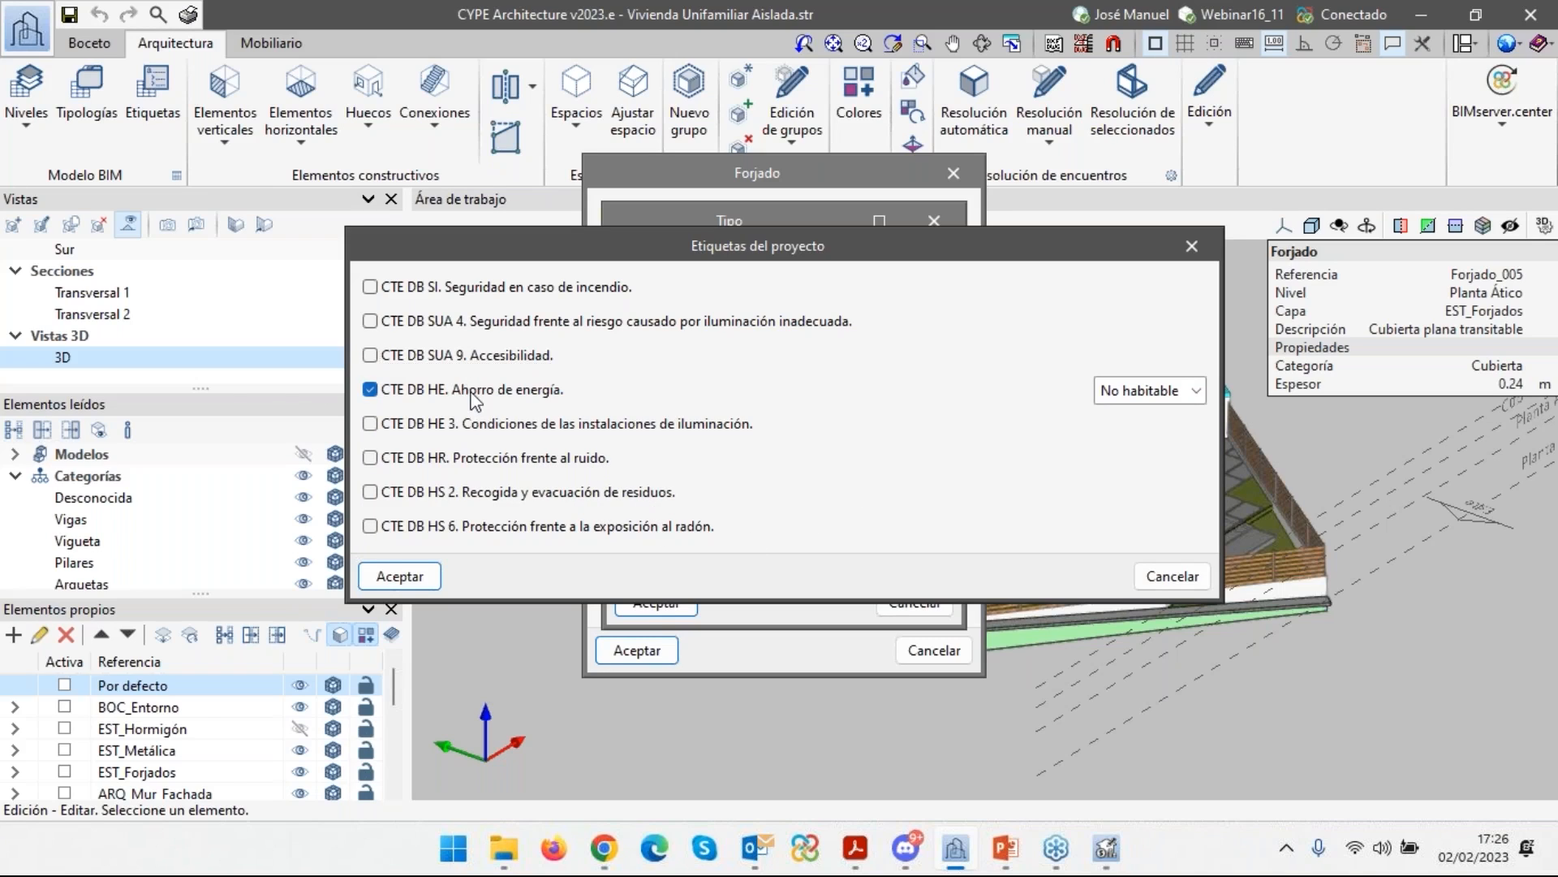
pyautogui.click(371, 391)
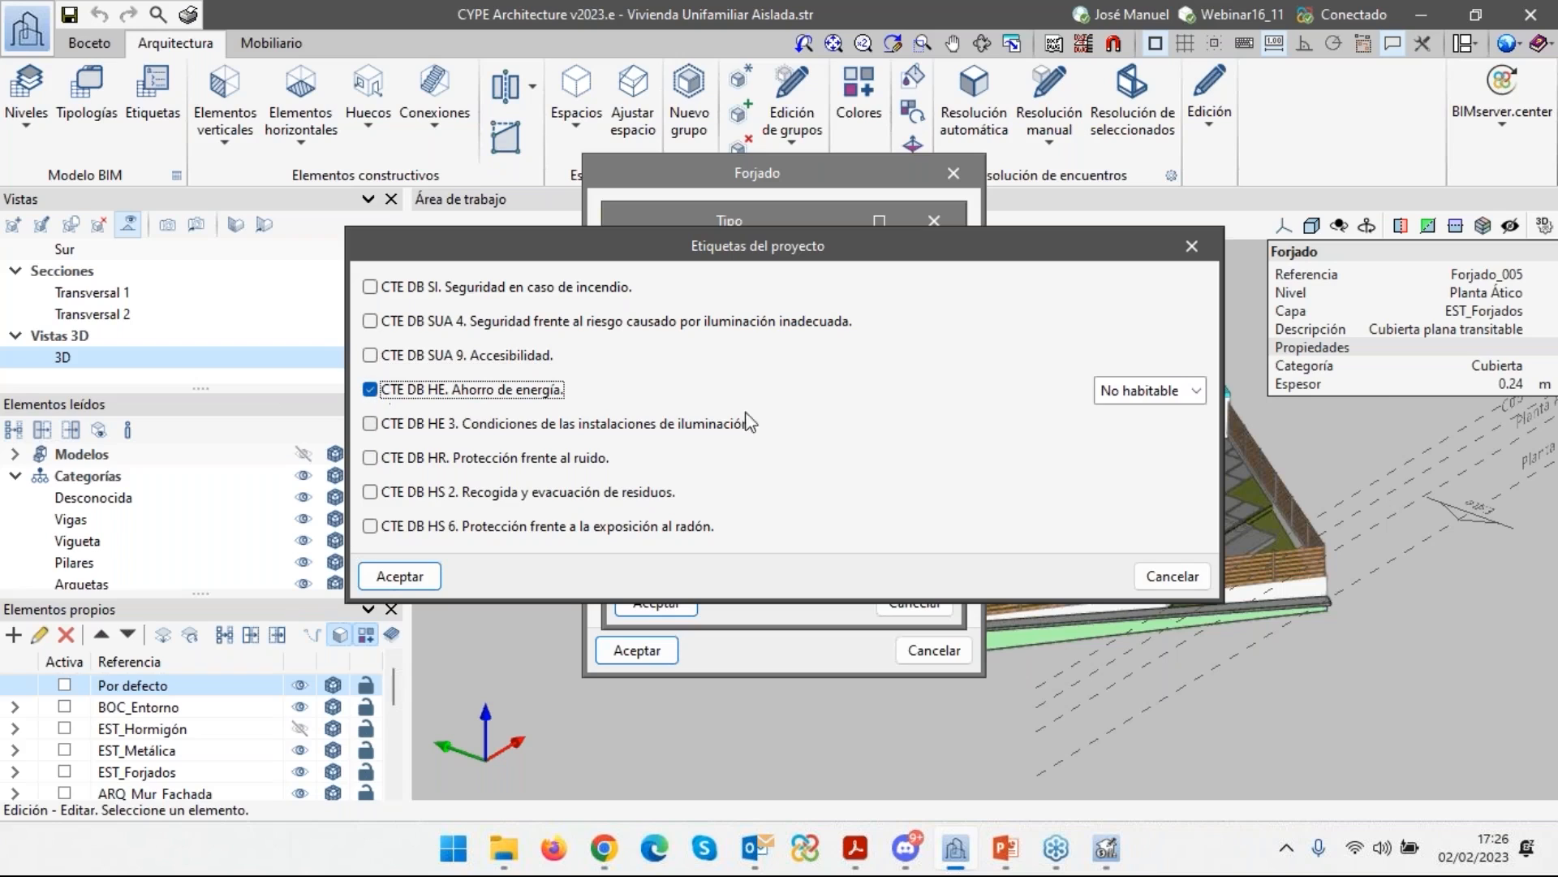
pyautogui.click(401, 576)
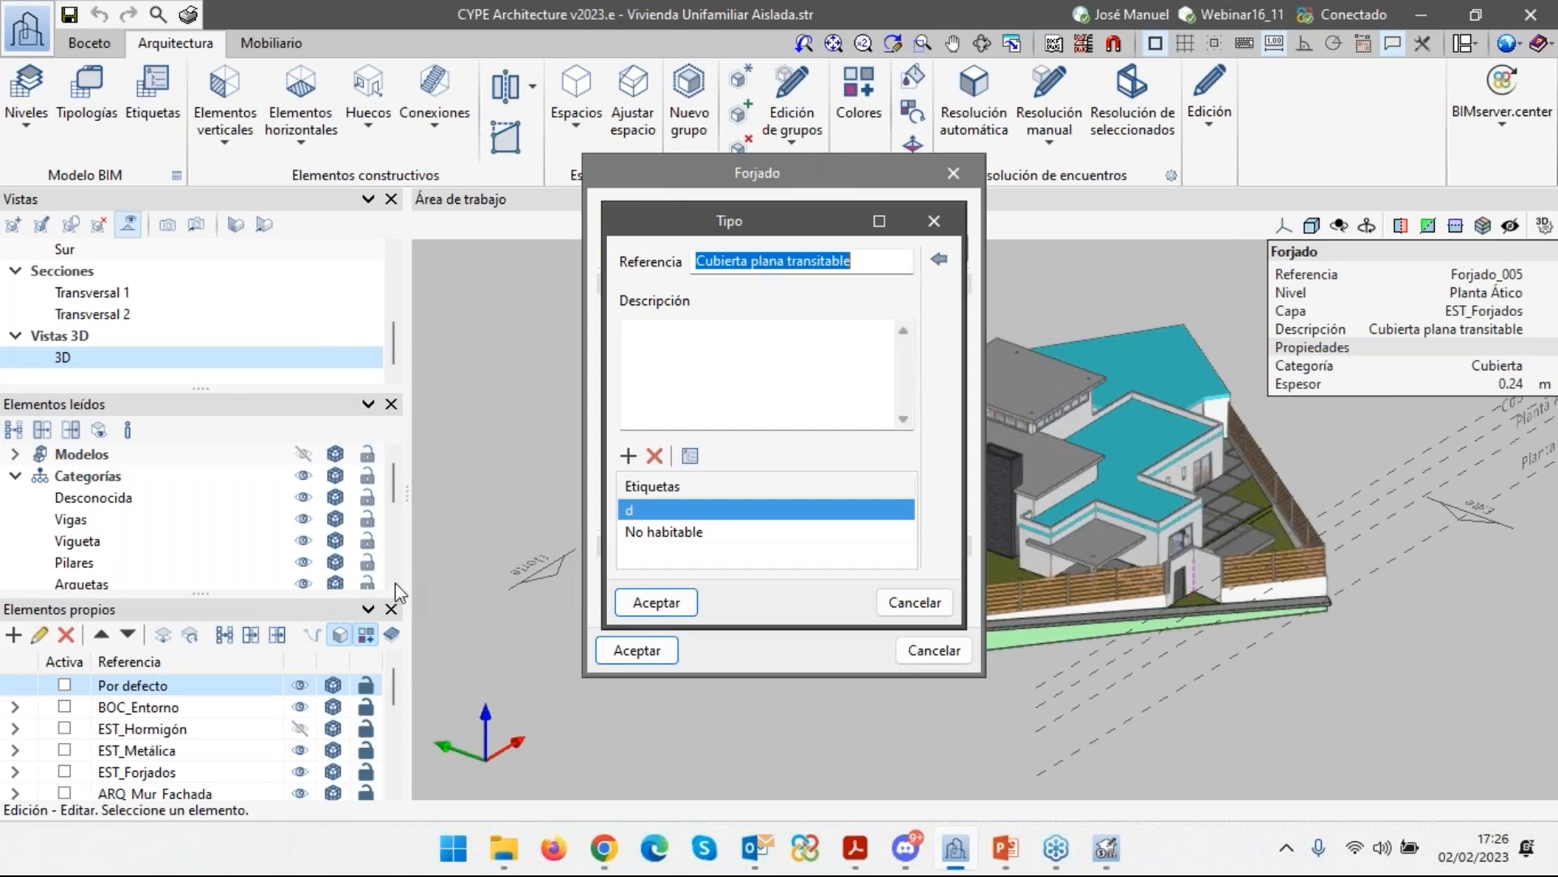
pyautogui.doubleClick(646, 508)
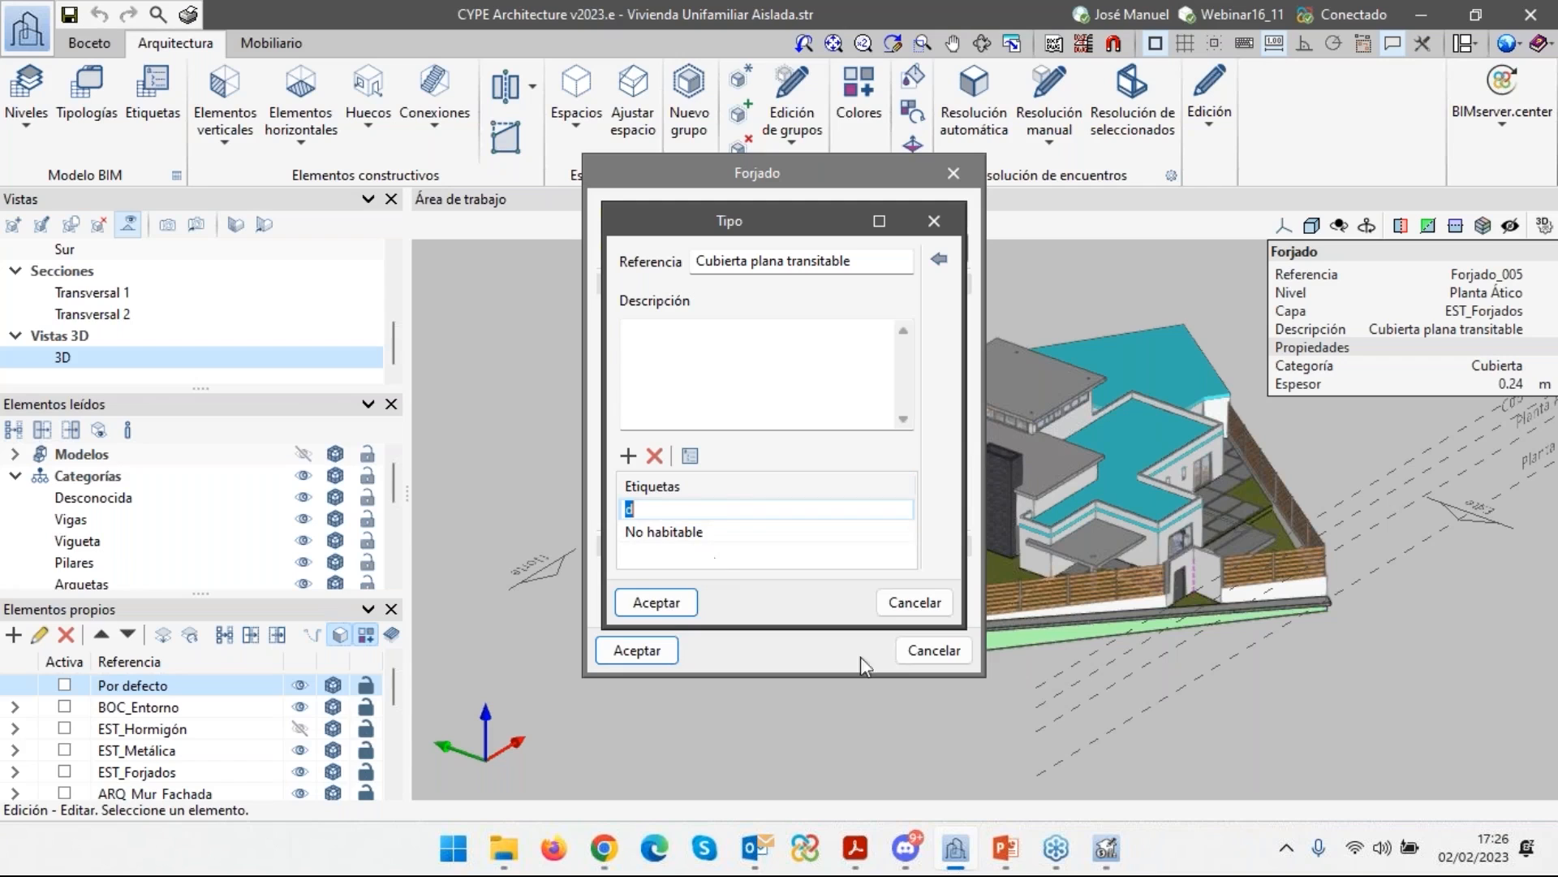
# Return to Open BIM Quantities and examine the measurements of Pilar_048, Viga_001 and the Hormigón column group.
pyautogui.click(1106, 848)
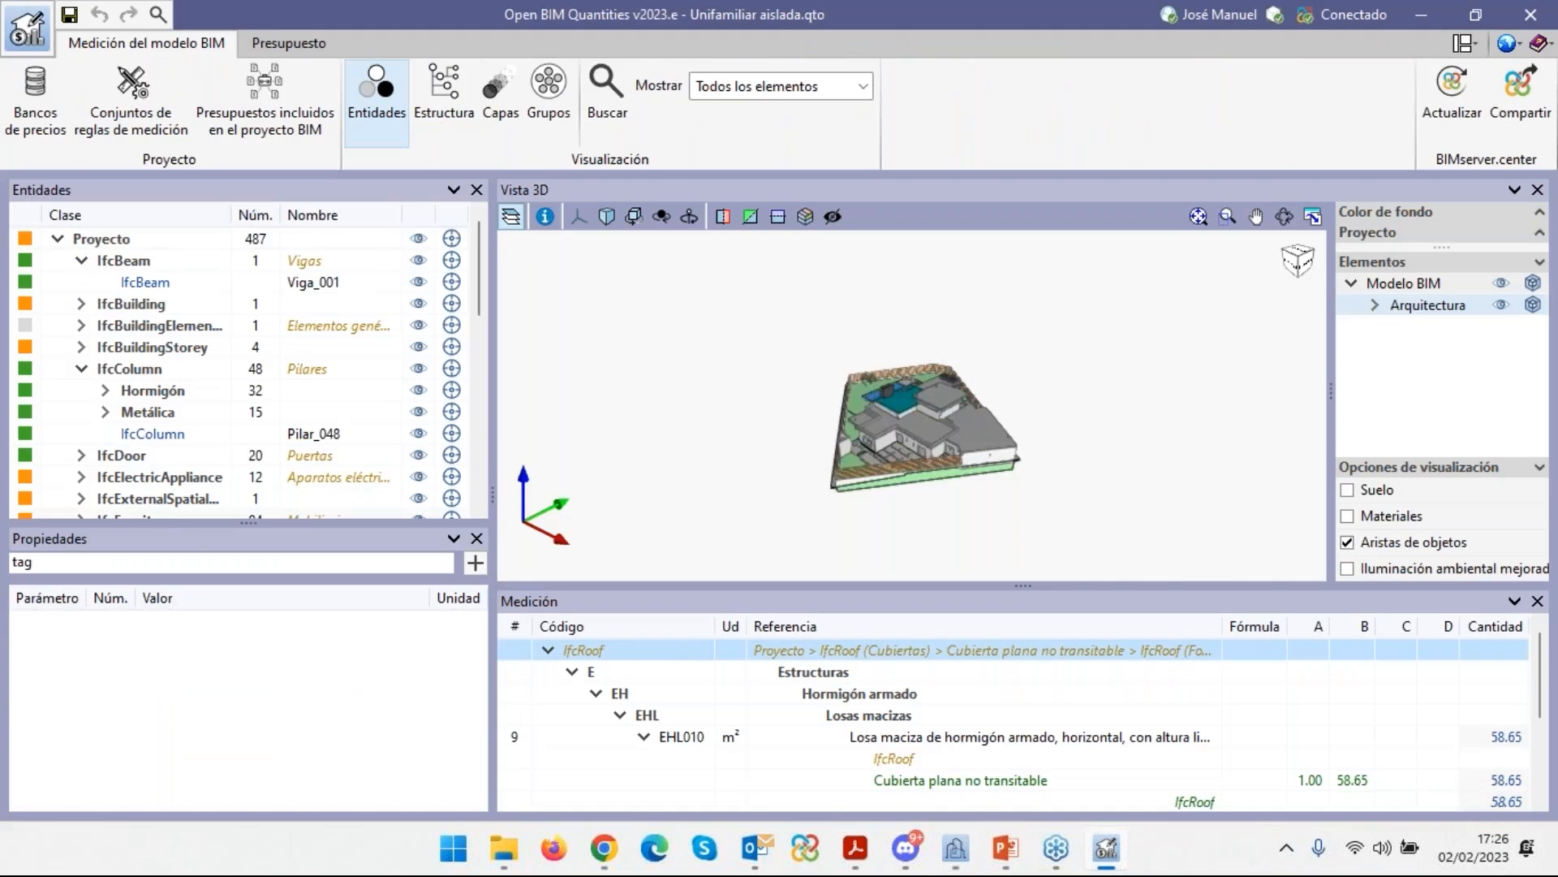
pyautogui.click(145, 435)
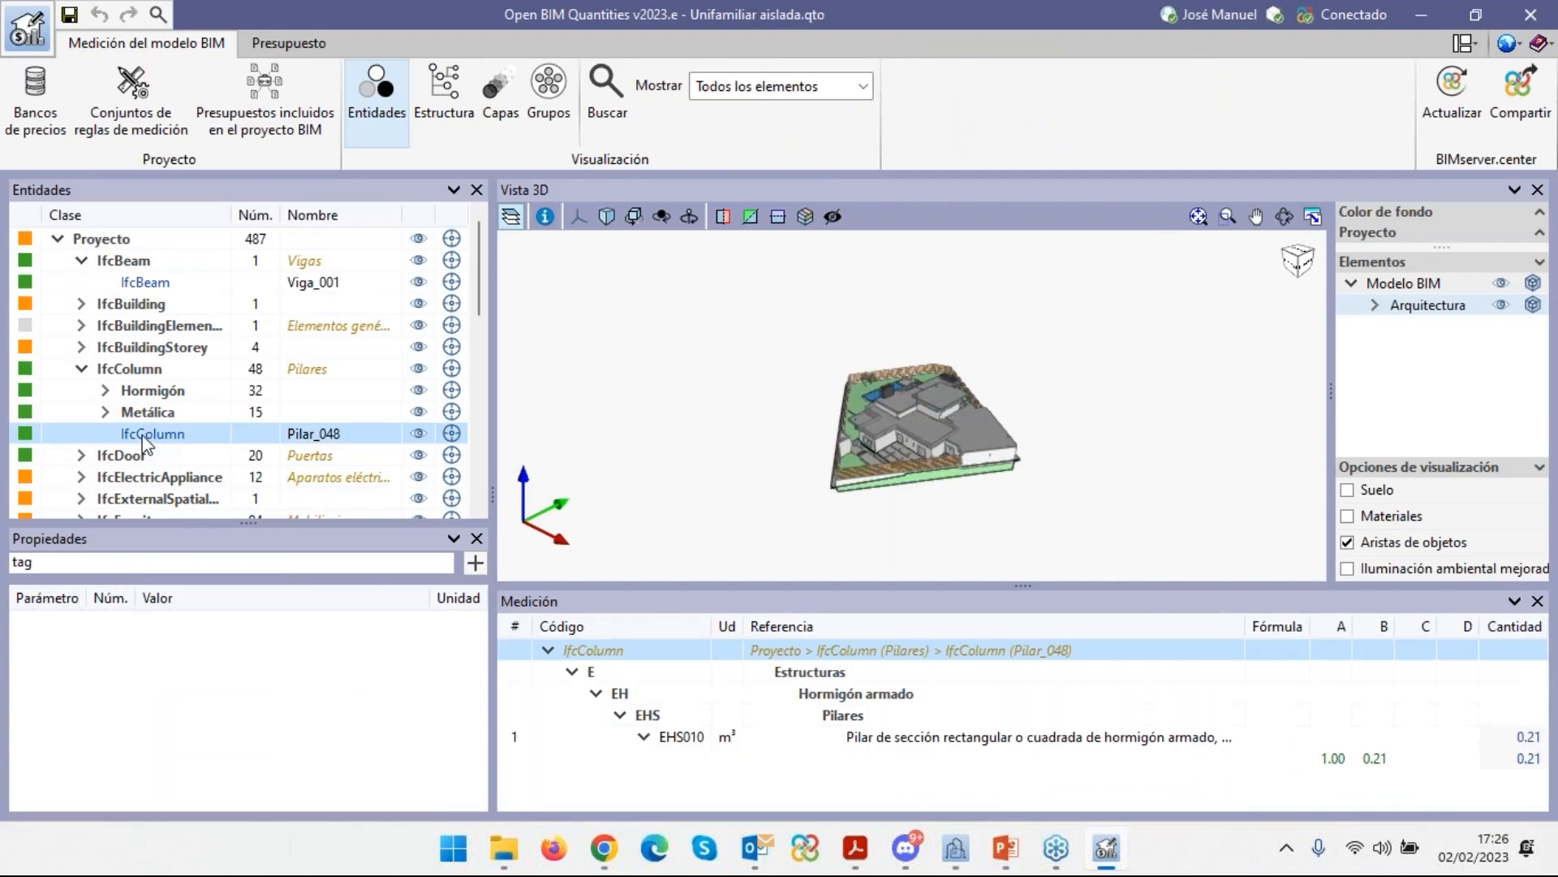
pyautogui.click(136, 284)
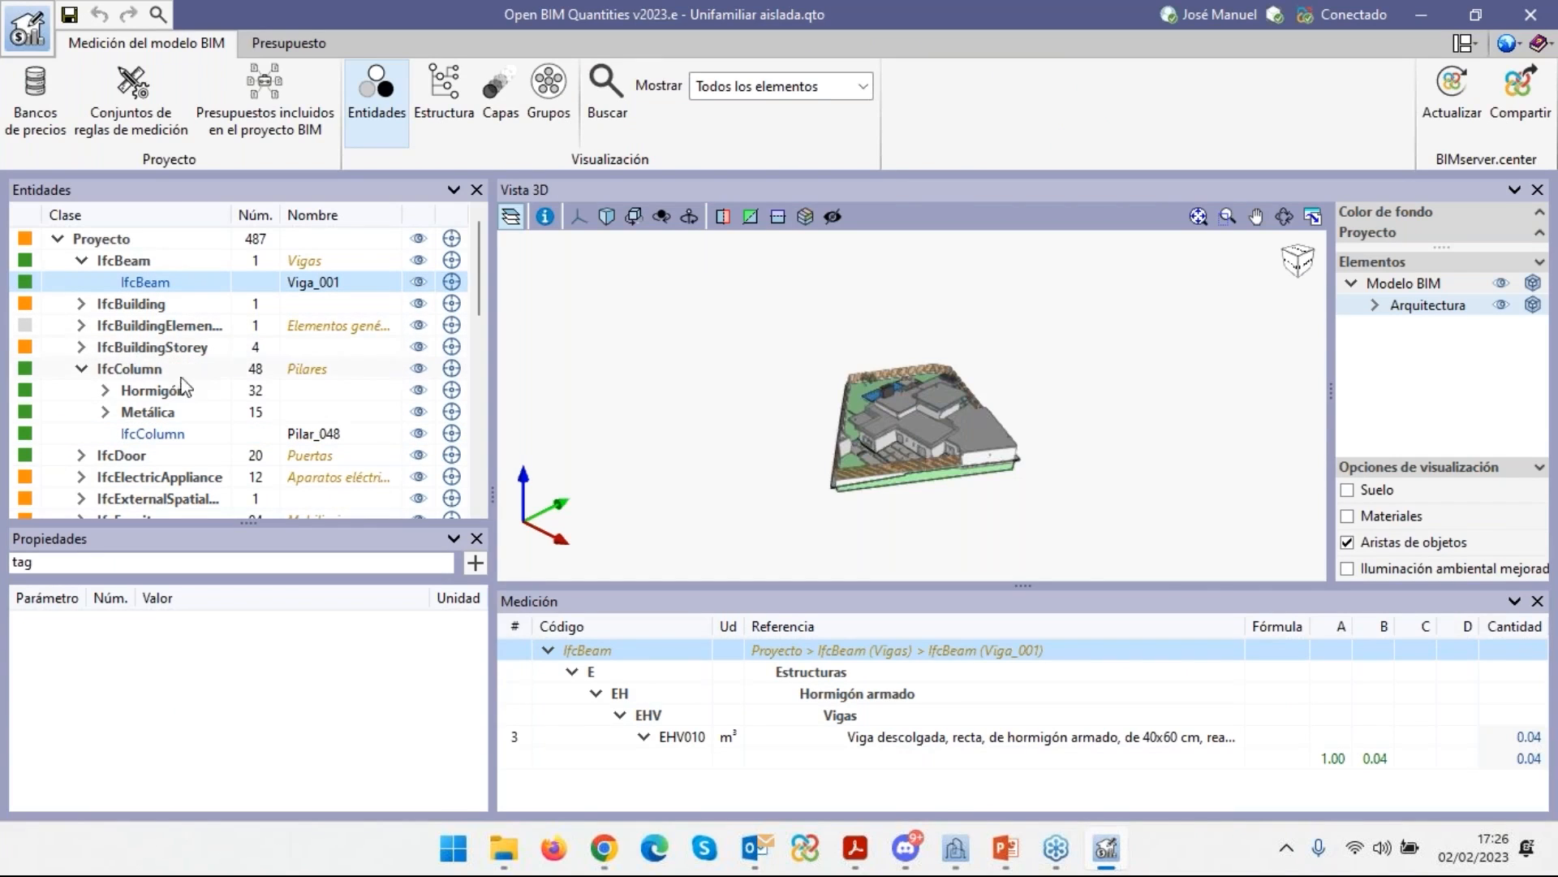
pyautogui.doubleClick(117, 393)
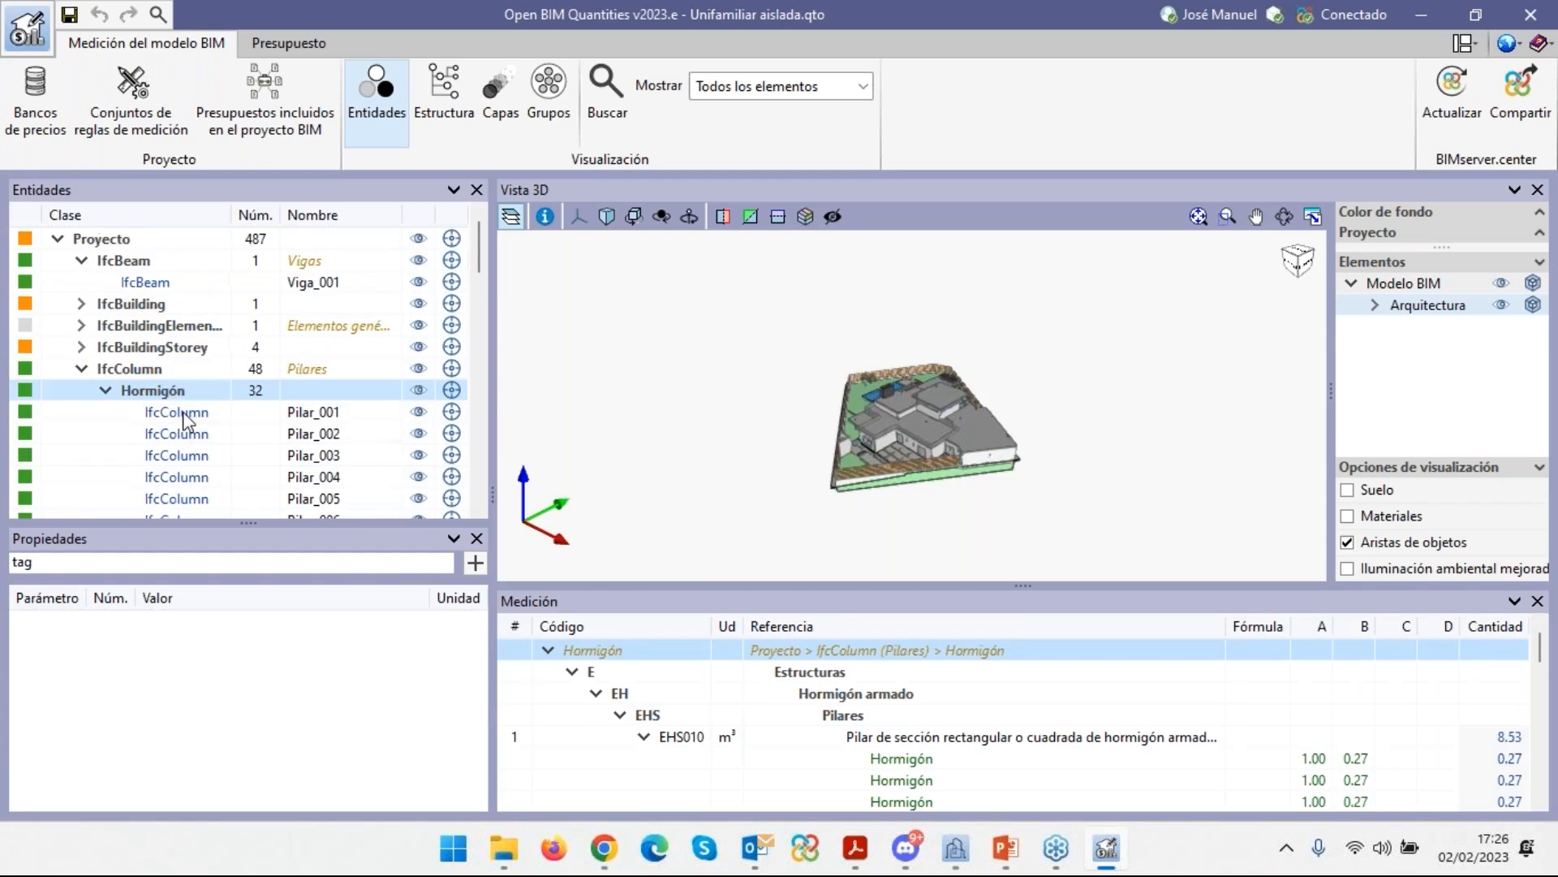
pyautogui.click(82, 369)
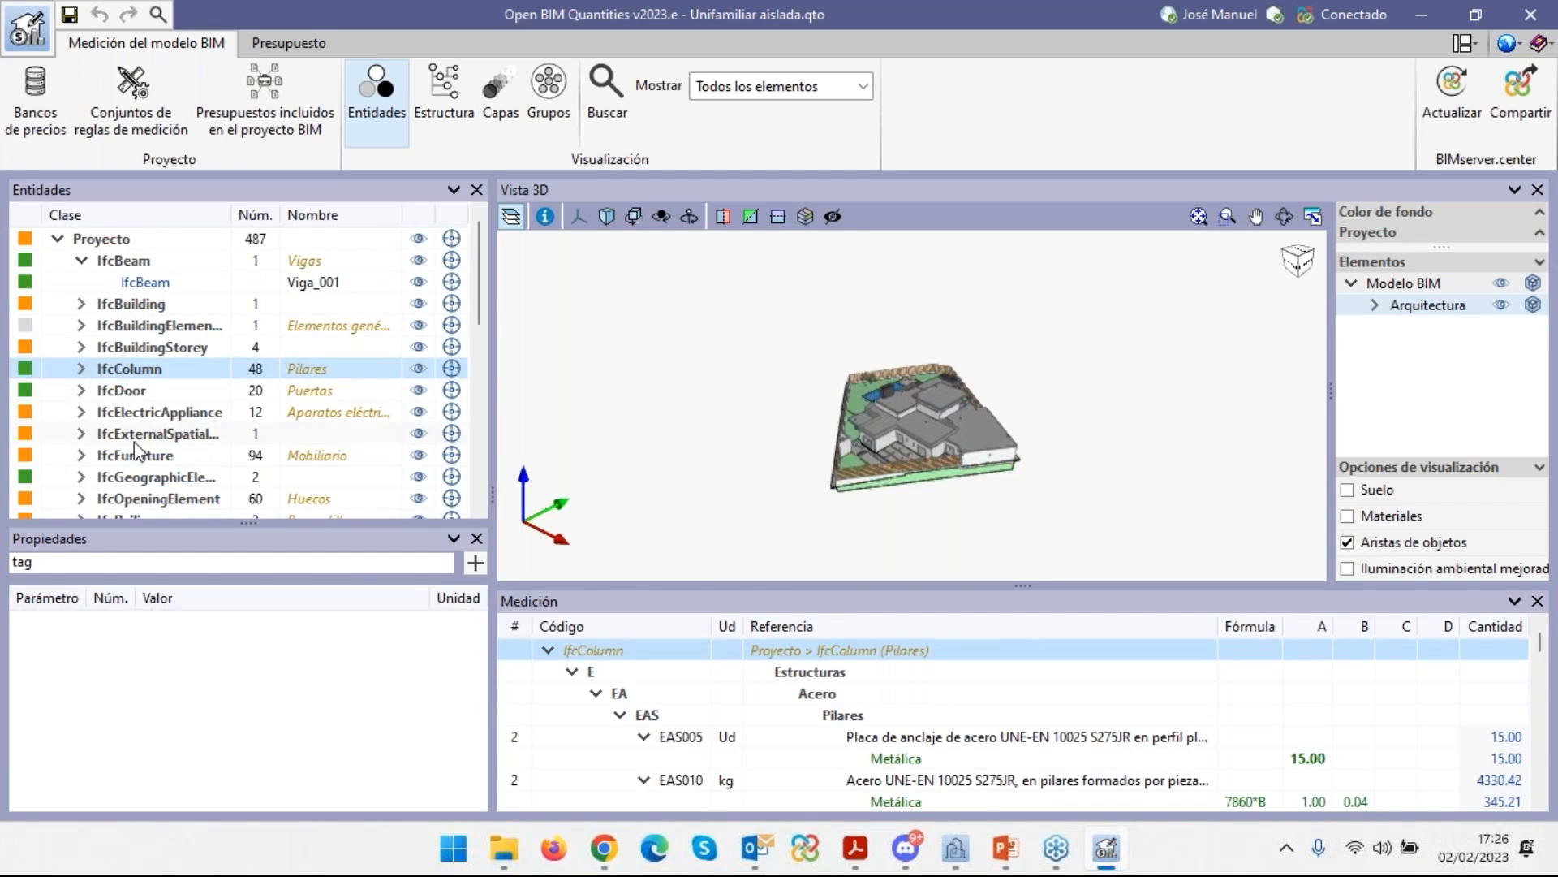
# Select the roof Forjado_003 under IfcRoof and clear the property filter.
pyautogui.scroll(-2, 203, 429)
pyautogui.scroll(-1, 203, 428)
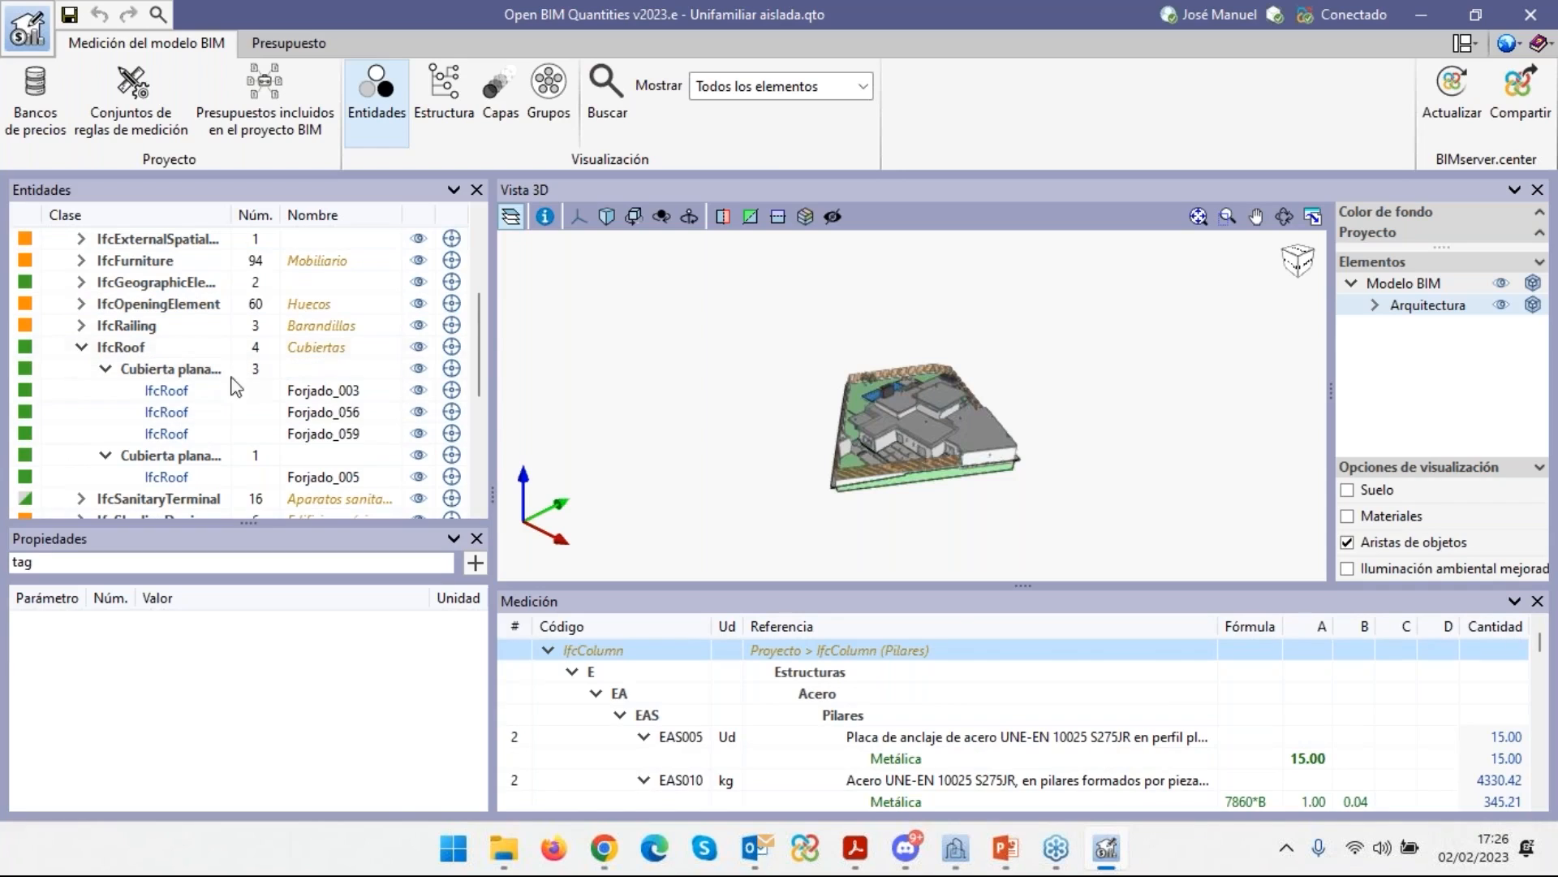
pyautogui.click(180, 391)
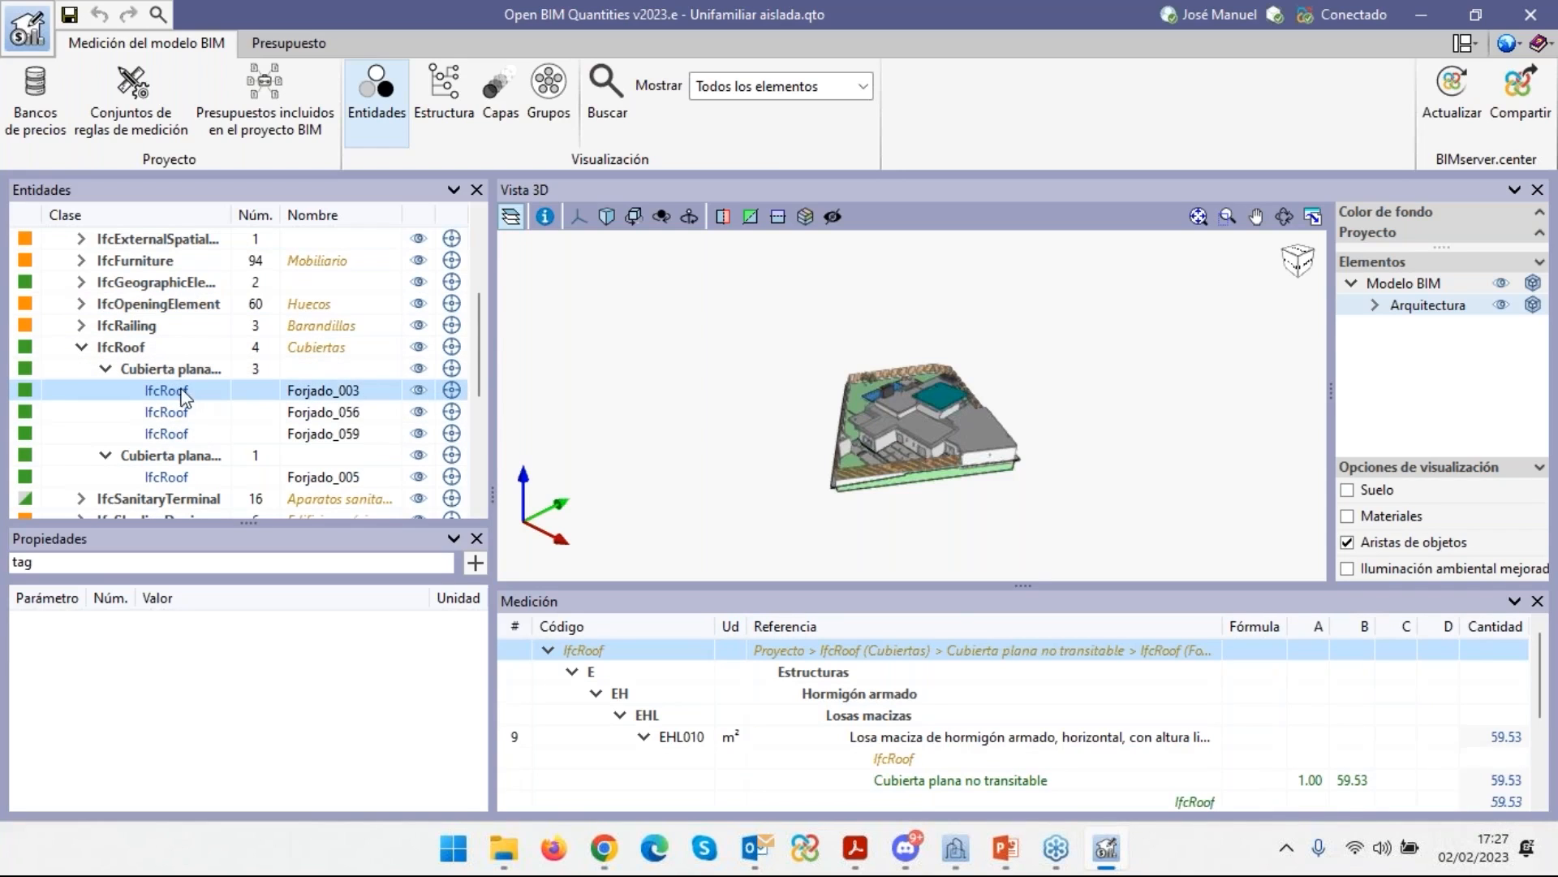
pyautogui.moveTo(57, 563); pyautogui.dragTo(6, 565)
pyautogui.press('BackSpace')
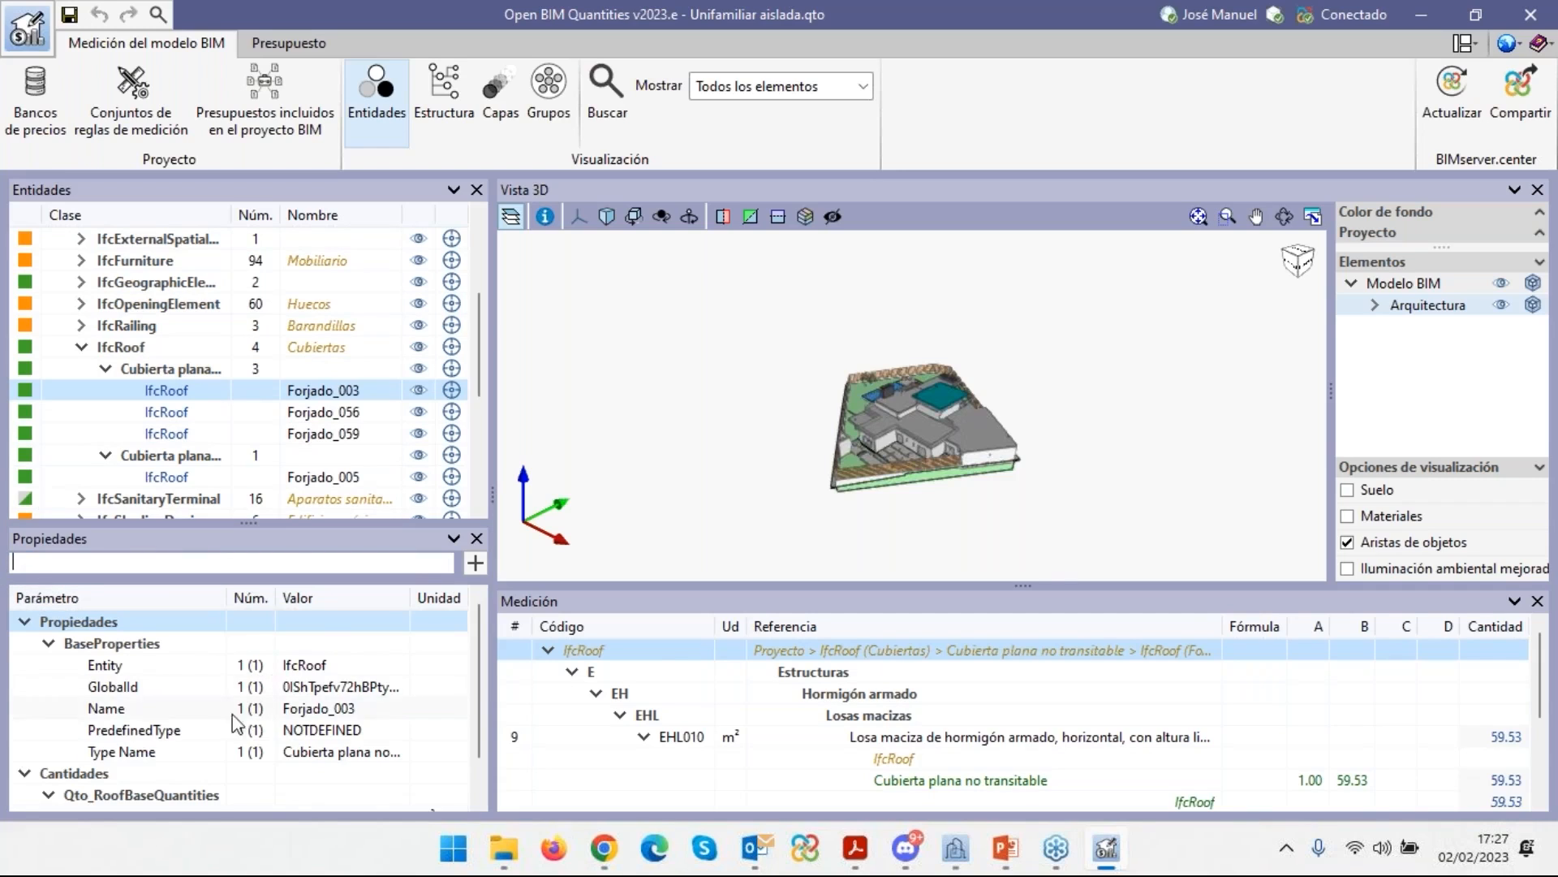
# Examine the base properties and roof quantities of Forjado_003, including its Entity, GlobalId and Name.
pyautogui.scroll(-1, 190, 691)
pyautogui.scroll(1, 158, 678)
pyautogui.click(149, 668)
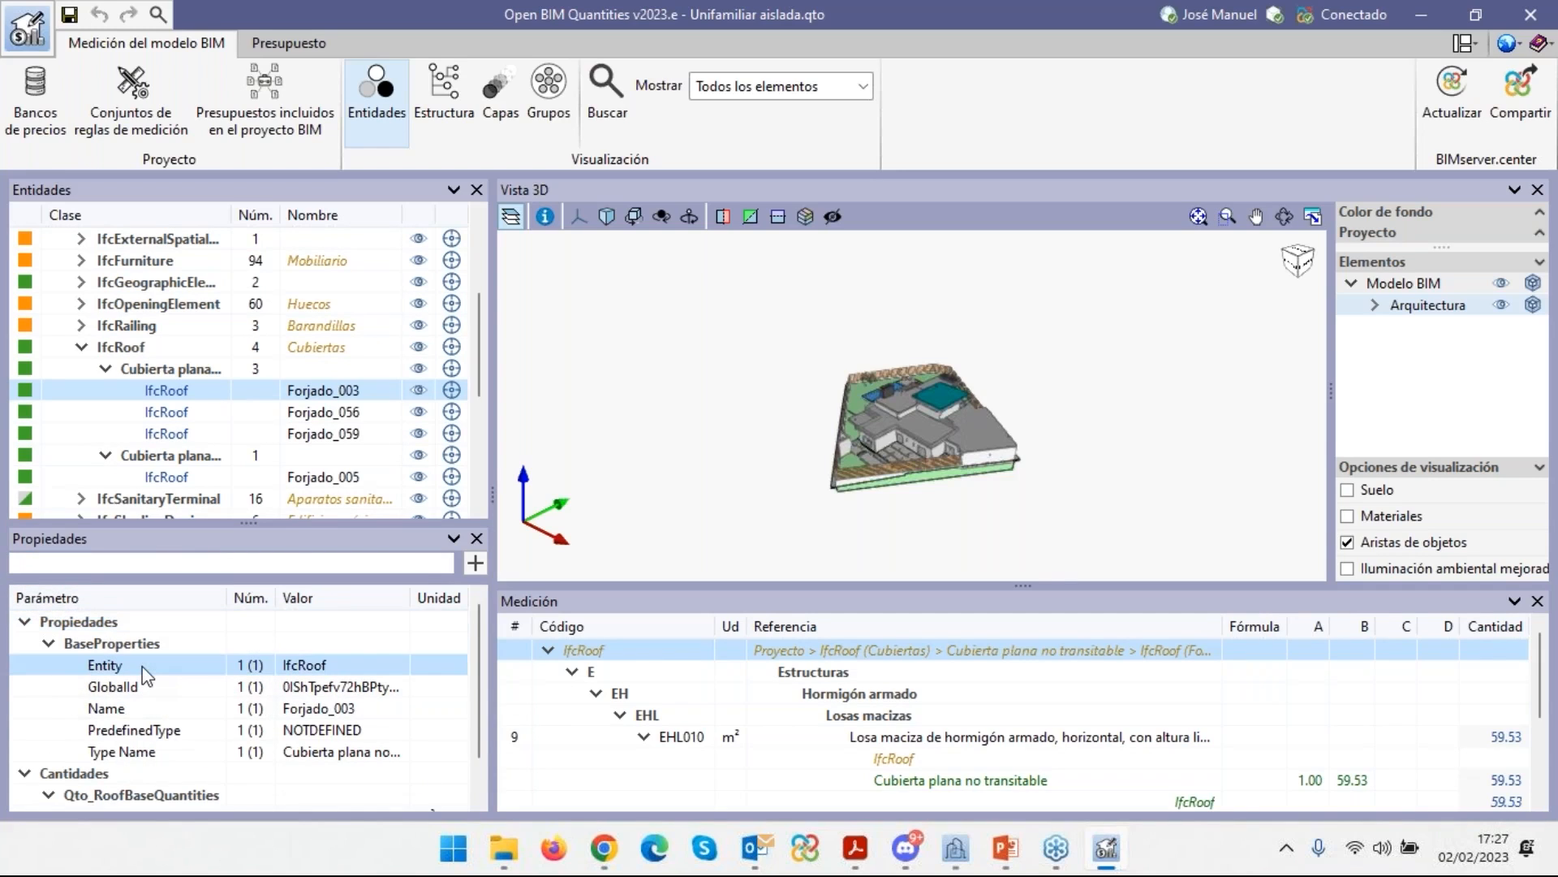
pyautogui.click(150, 691)
pyautogui.click(151, 708)
pyautogui.scroll(-1, 151, 714)
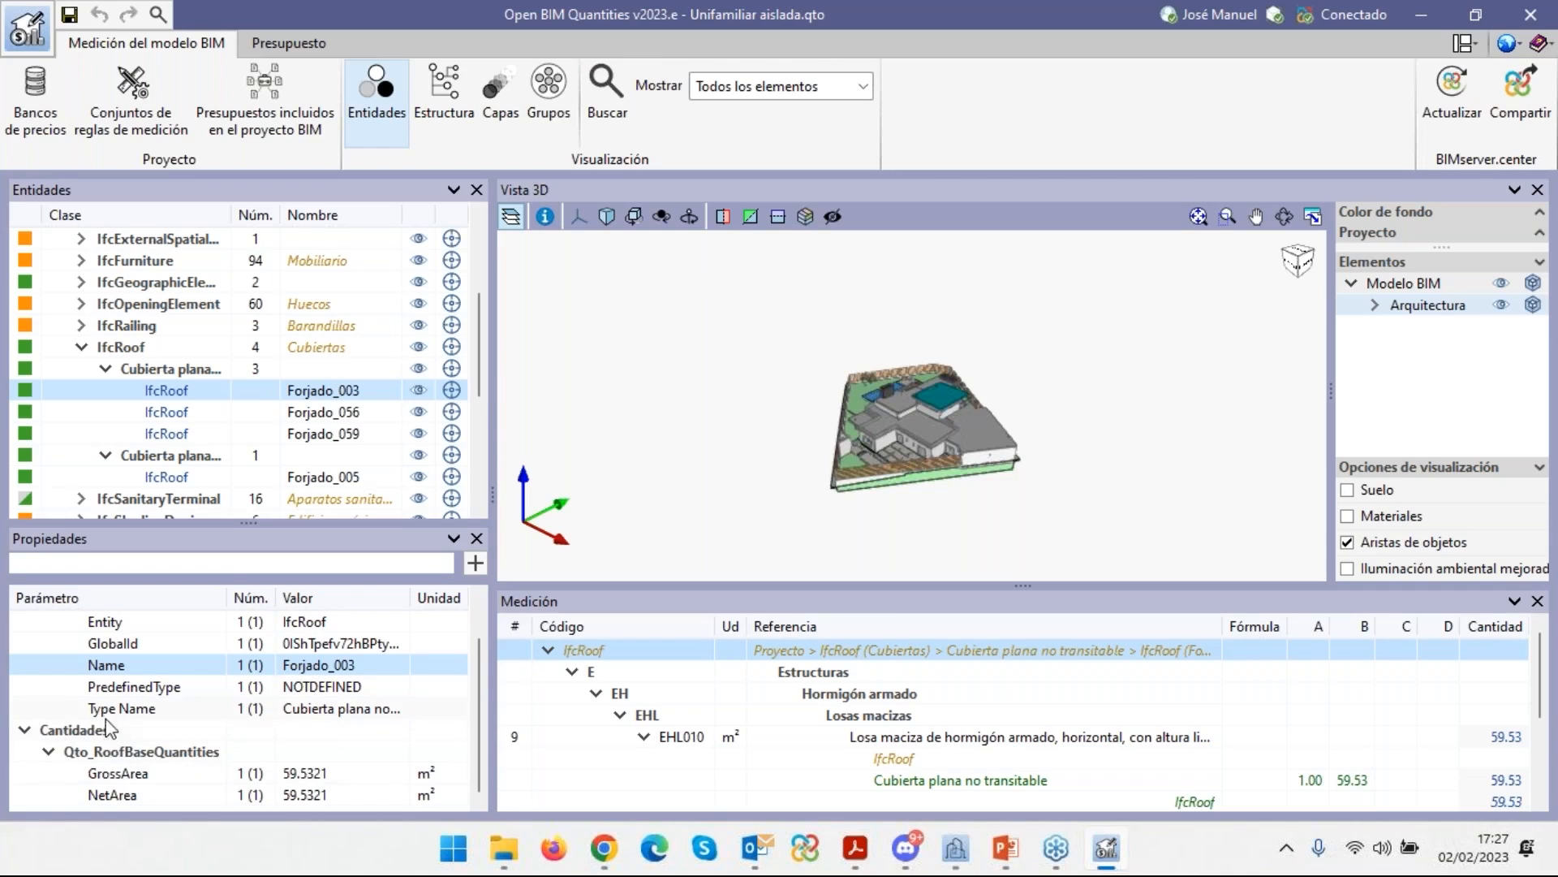
pyautogui.scroll(1, 111, 667)
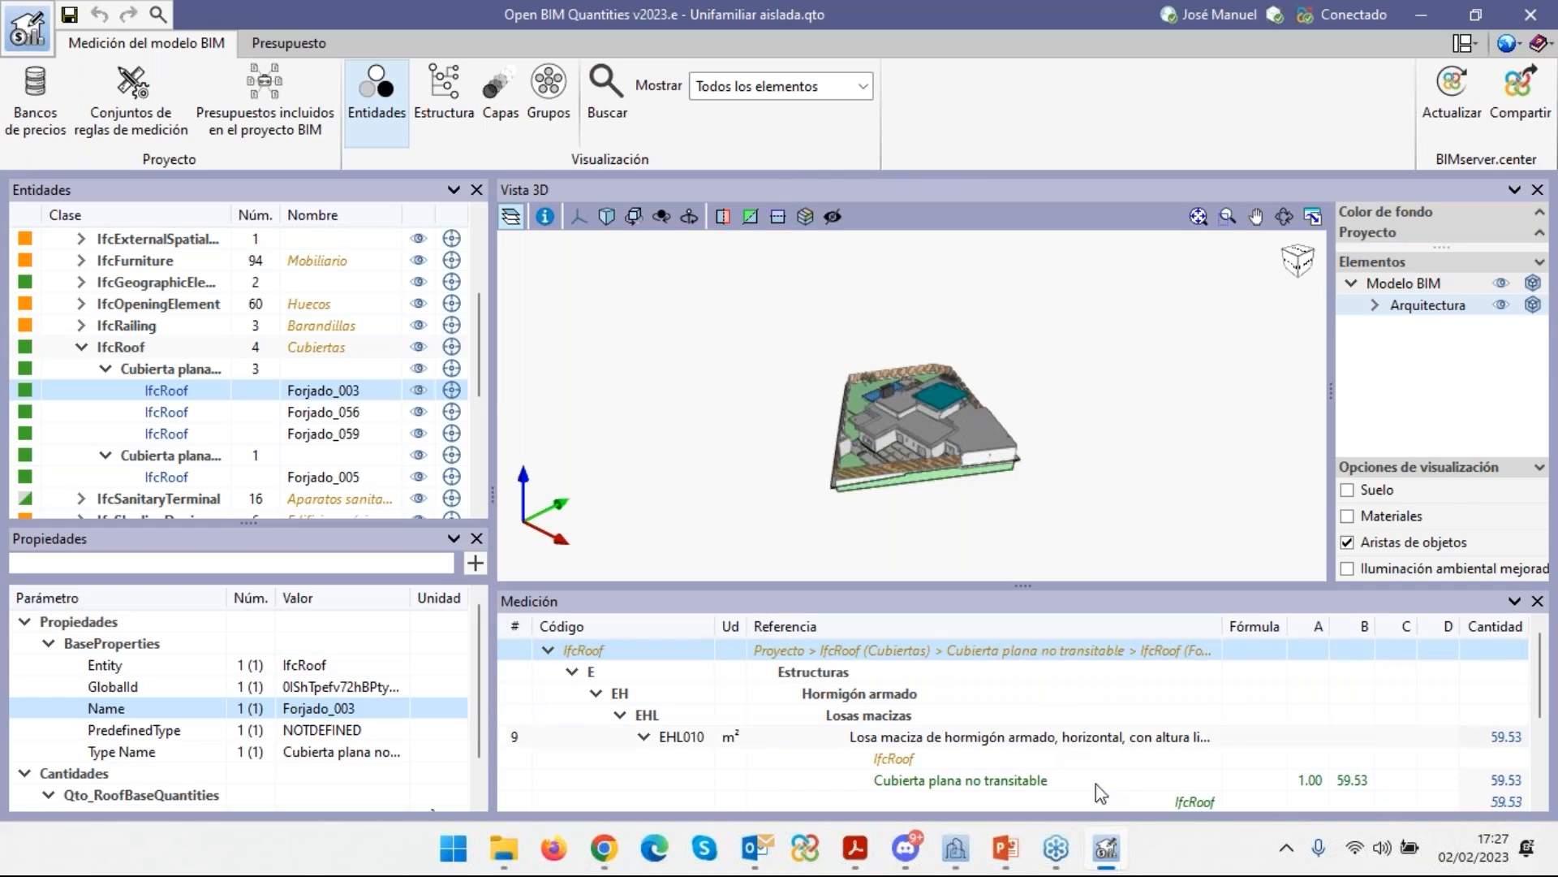
# Filter the properties of Forjado_003 by "tag".
pyautogui.moveTo(968, 867)
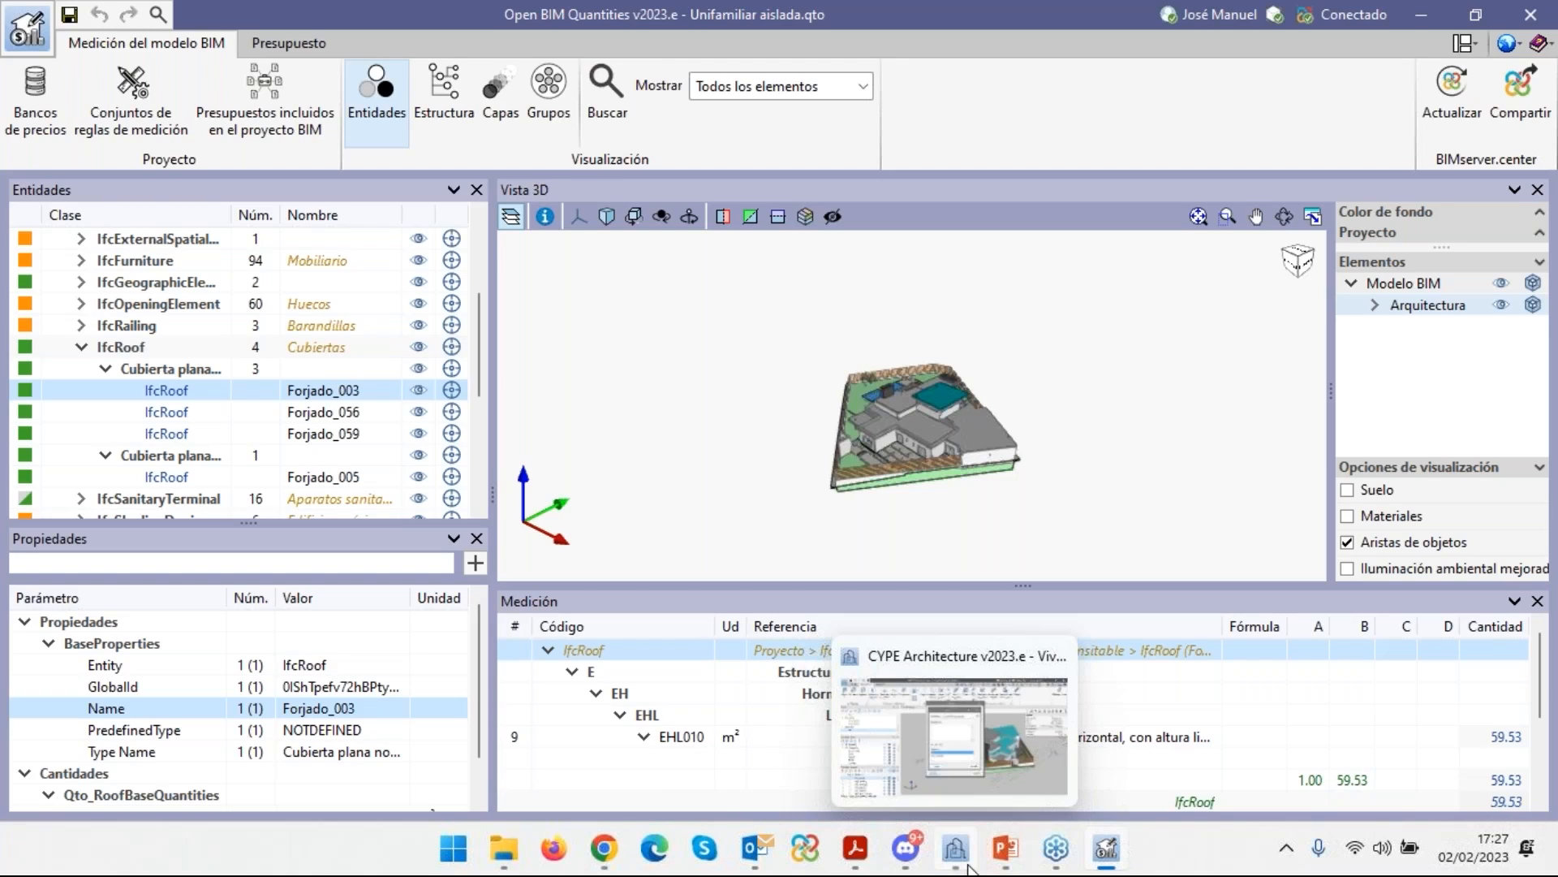
pyautogui.click(71, 561)
pyautogui.write('t')
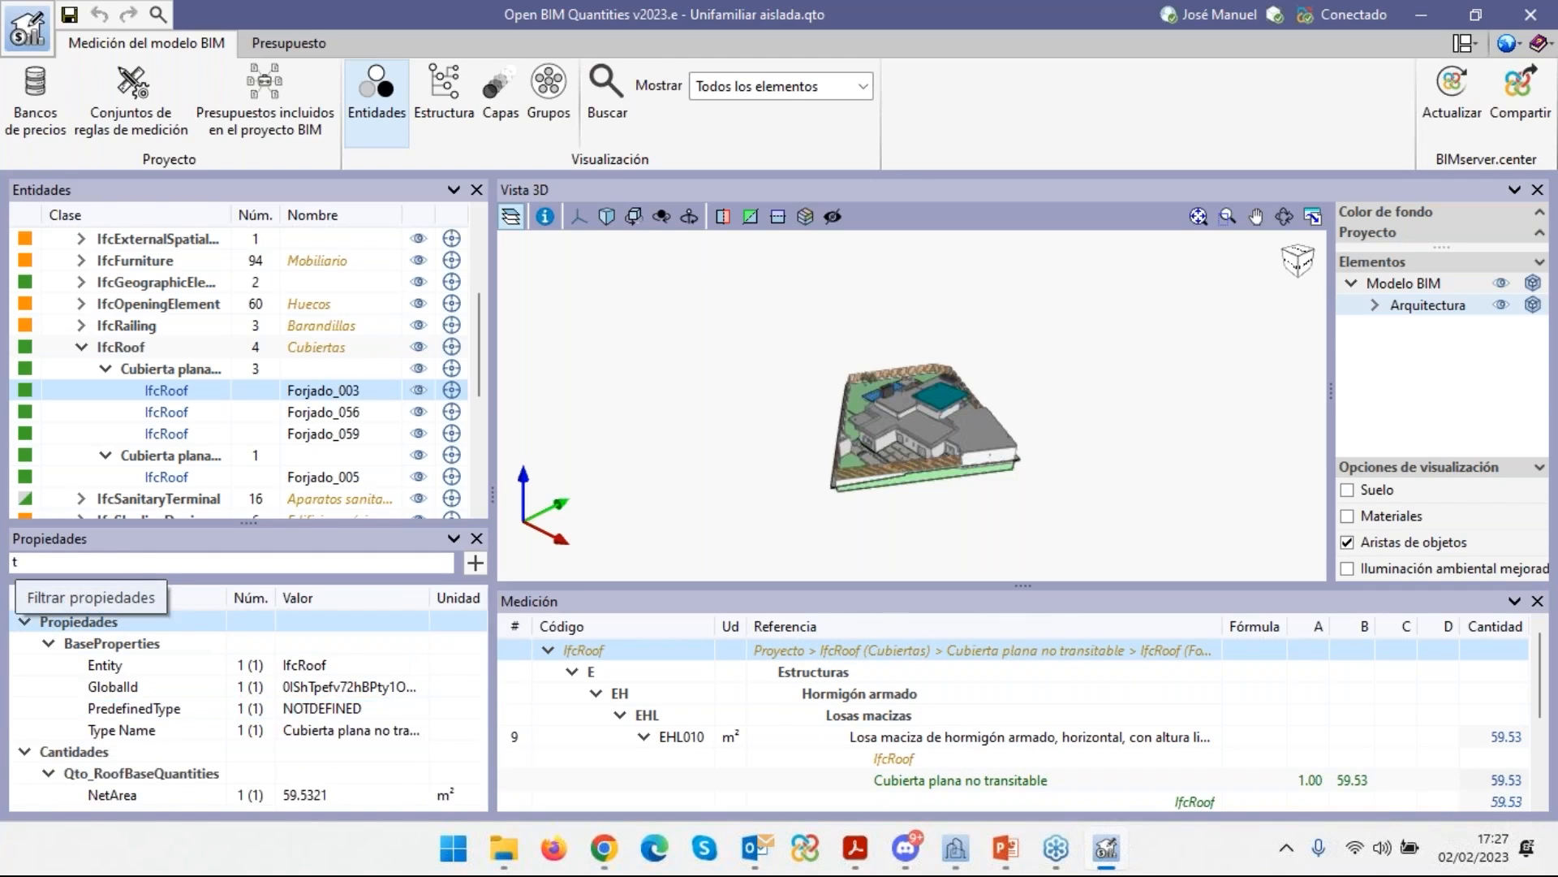
pyautogui.write('ag')
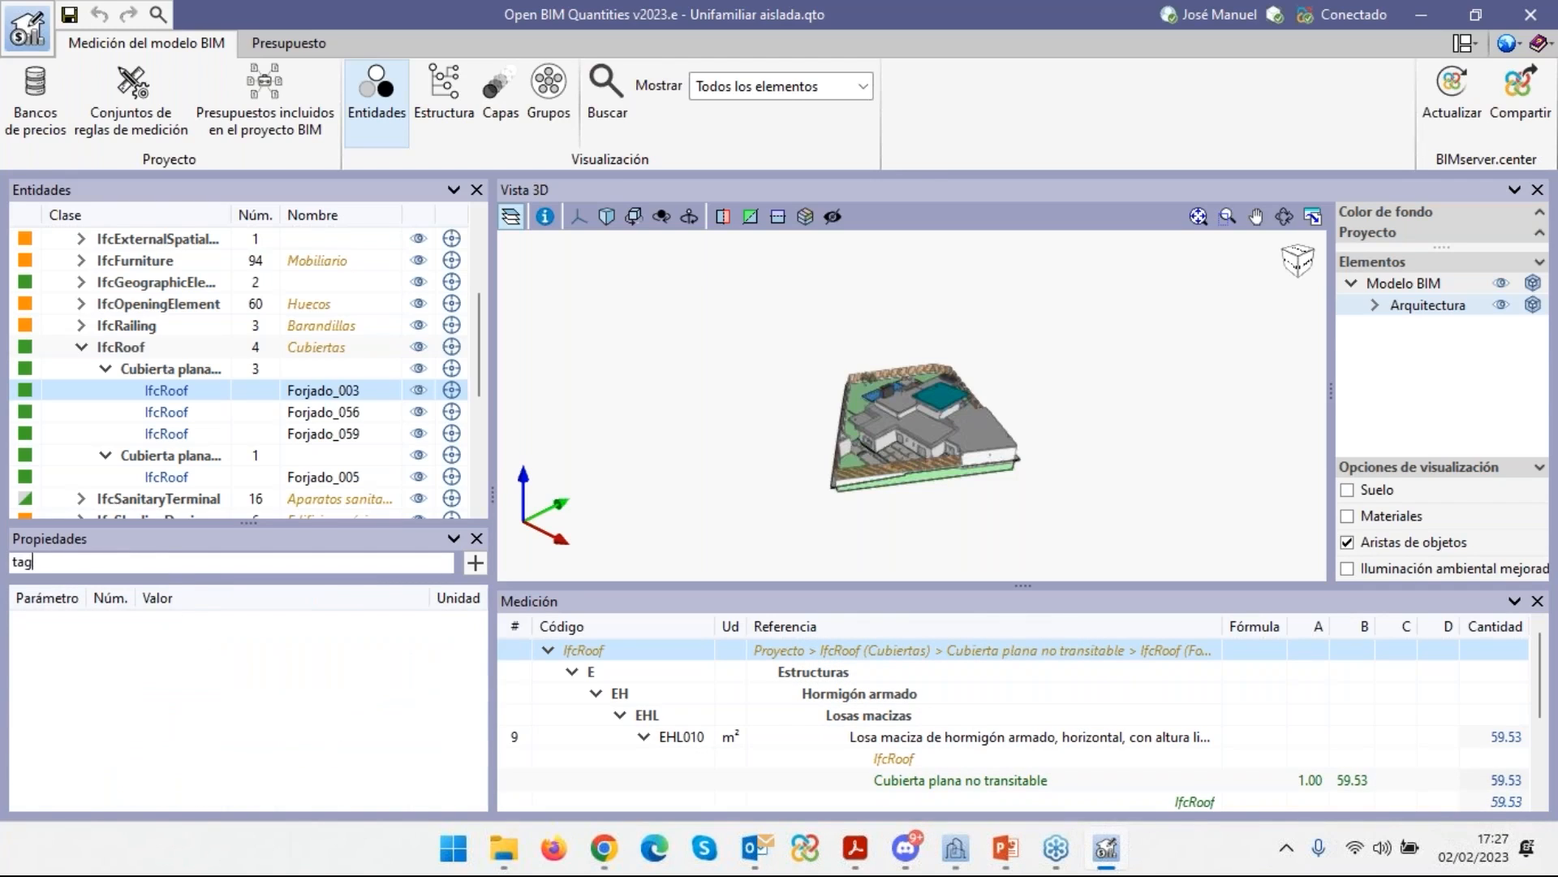